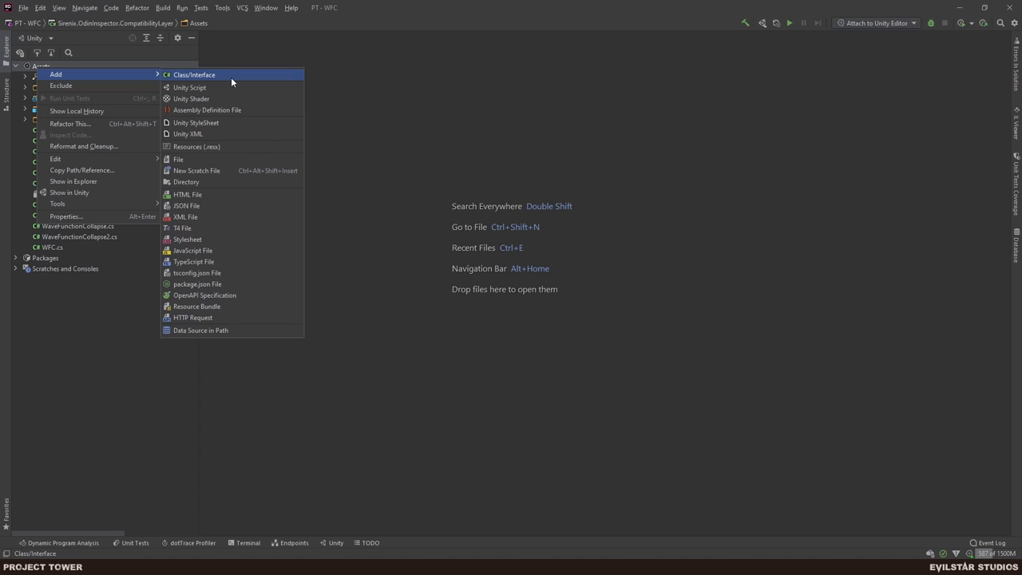
- Create a new C# class named TriangularGrid in the Assets folder
left_click(130, 286)
right_click(46, 68)
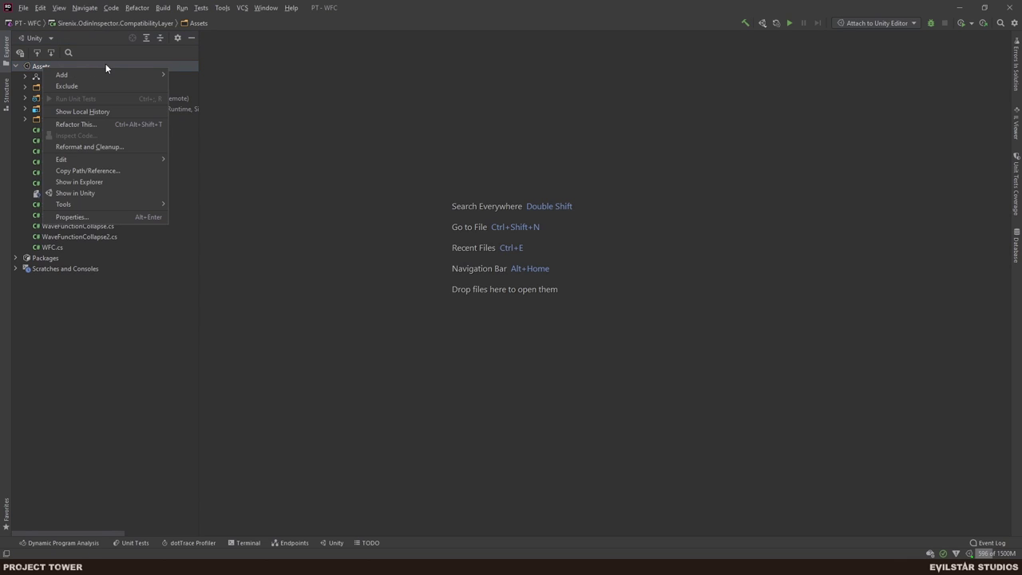
mouse_move(141, 75)
left_click(220, 75)
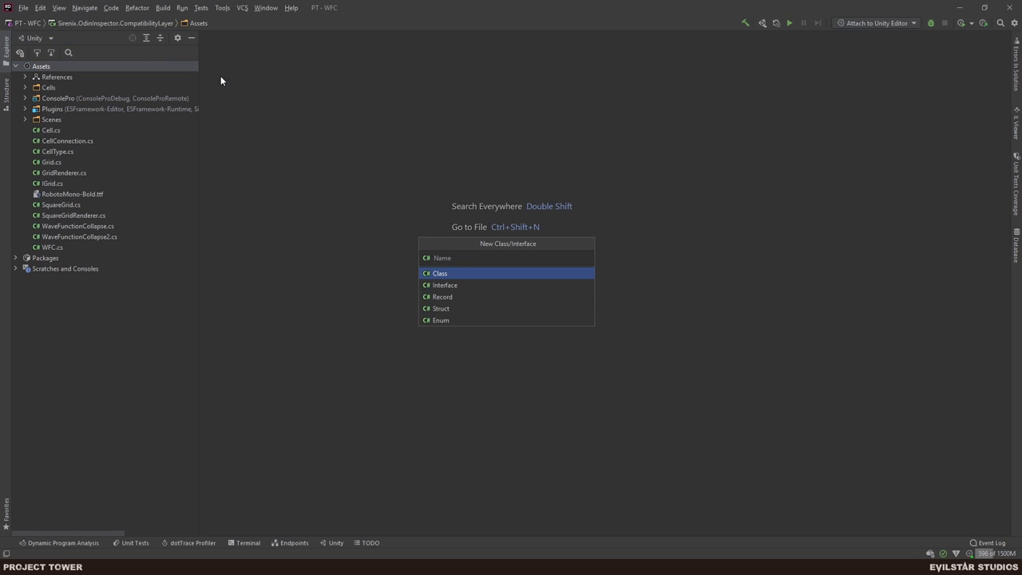
type("TriangularGrid")
key("Return")
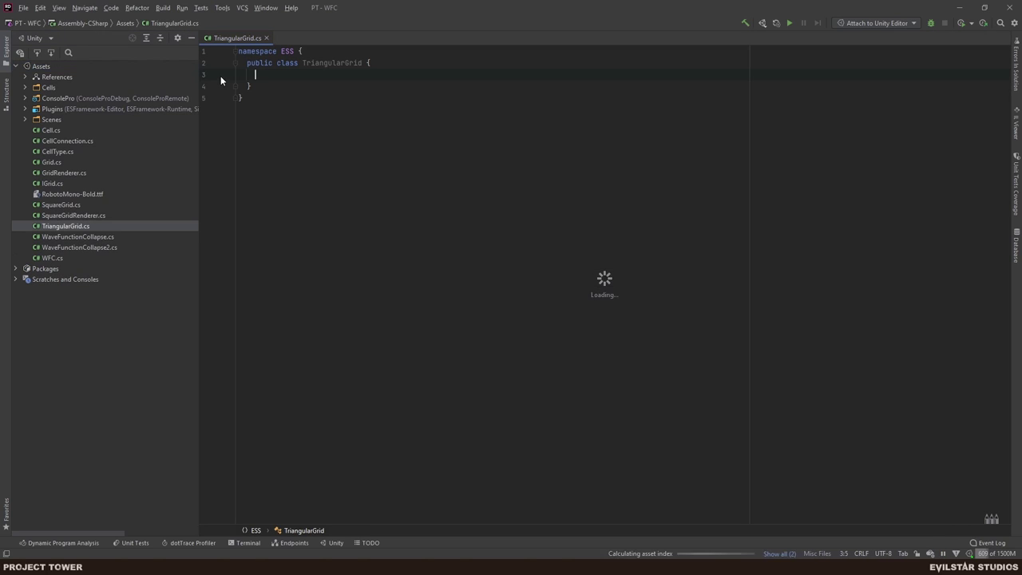
- Make the TriangularGrid class implement IGrid and generate stubs for all missing interface members
type(": IGrid")
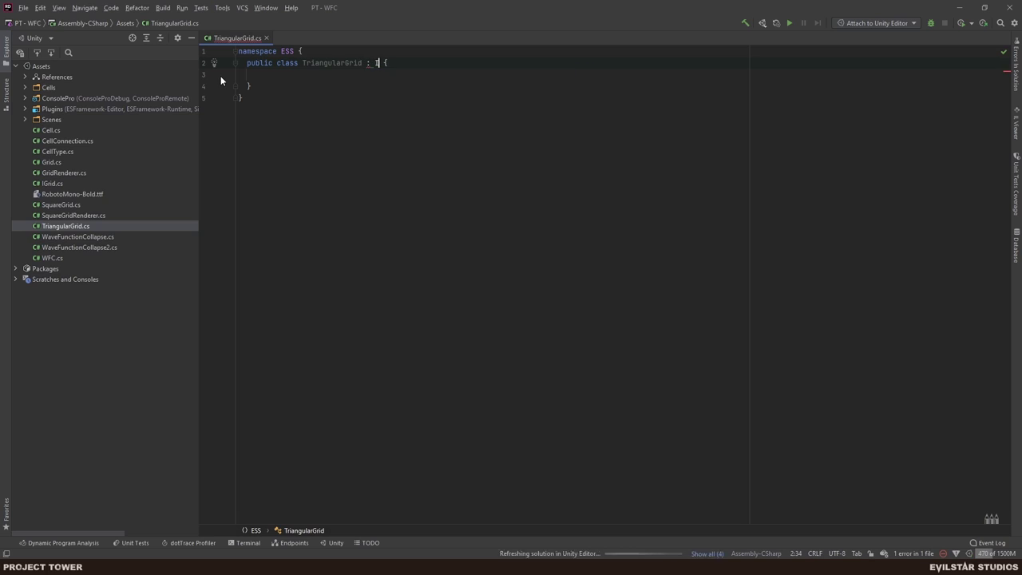
key("alt+Return")
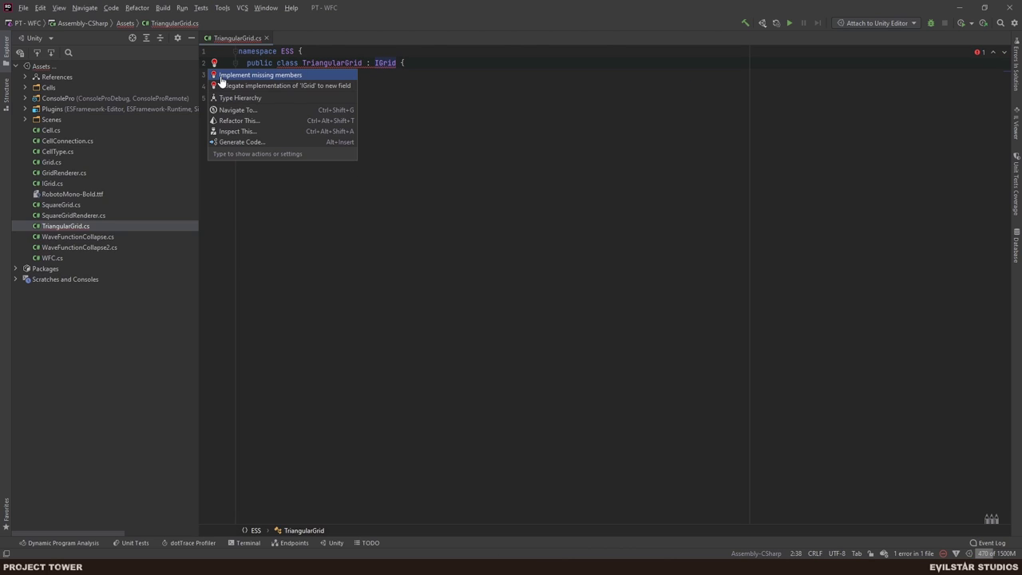
left_click(221, 77)
key("Return")
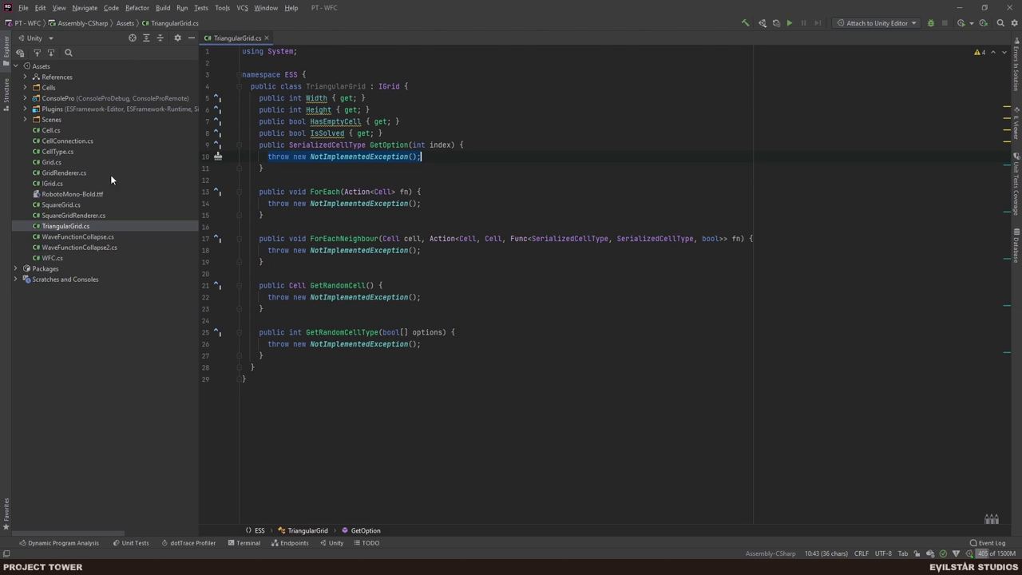
- Open SquareGrid.cs side by side with TriangularGrid.cs and replace TriangularGrid's Width and Height stubs with SquareGrid's private fields and Width and Height properties
double_click(55, 205)
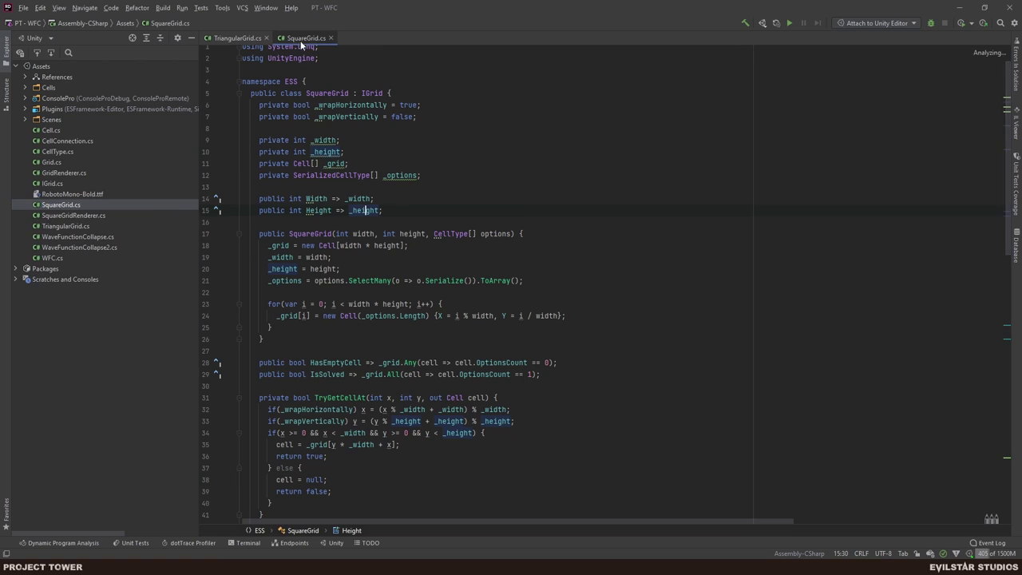
left_click_drag(302, 45, 905, 190)
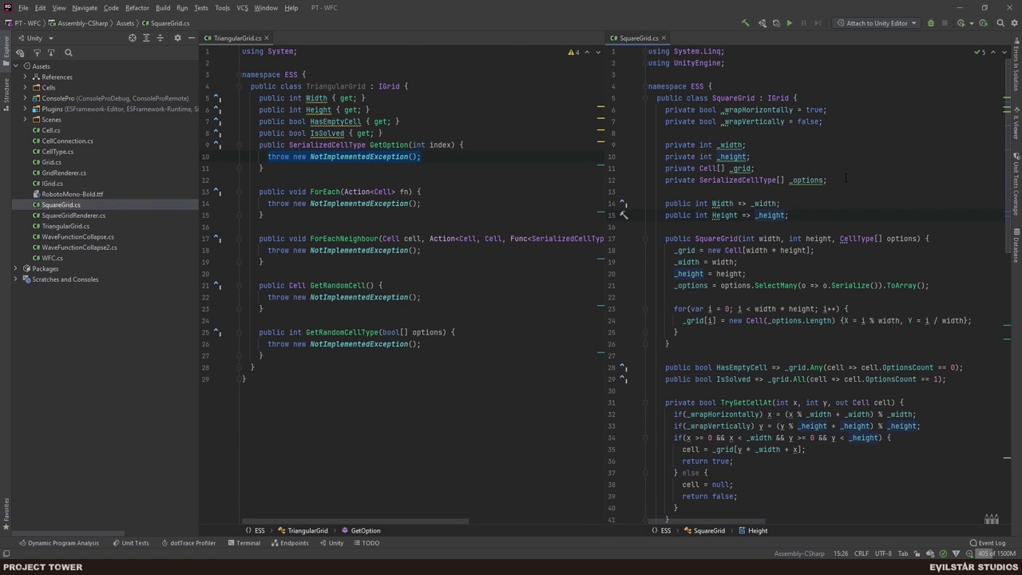
left_click_drag(792, 216, 667, 110)
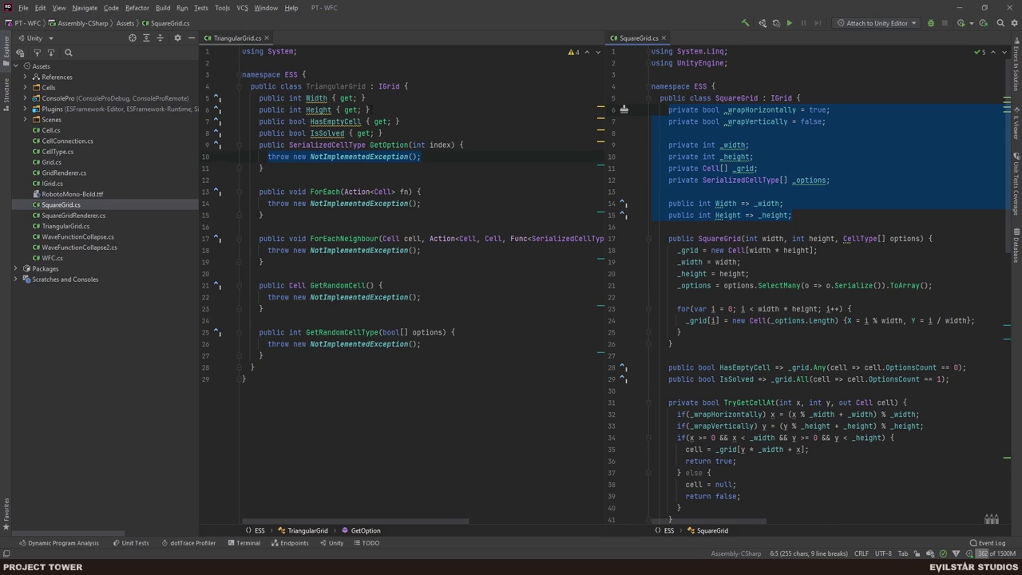
key("ctrl+c")
left_click_drag(370, 109, 260, 97)
key("ctrl+v")
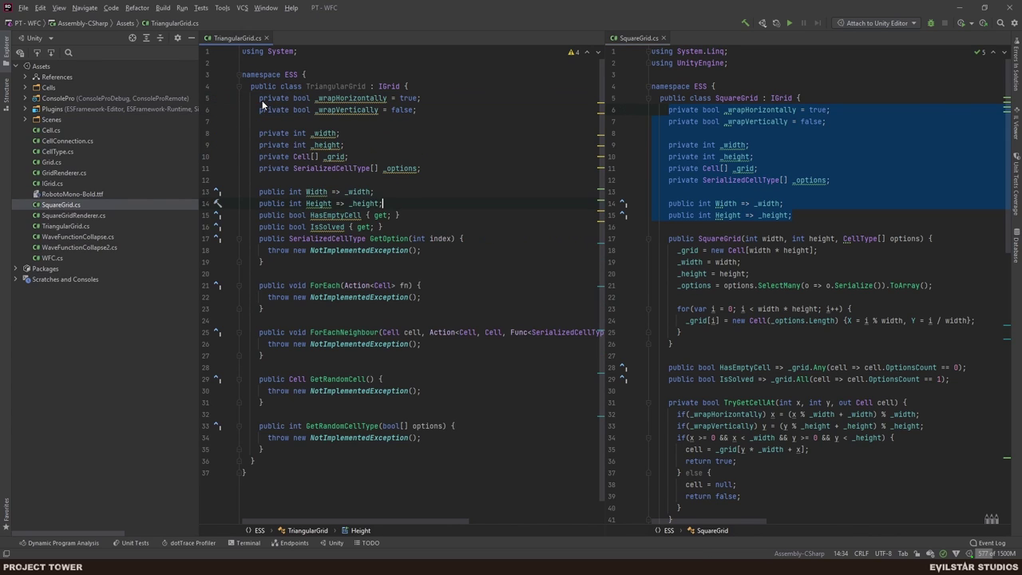
key("Return")
key("Return")
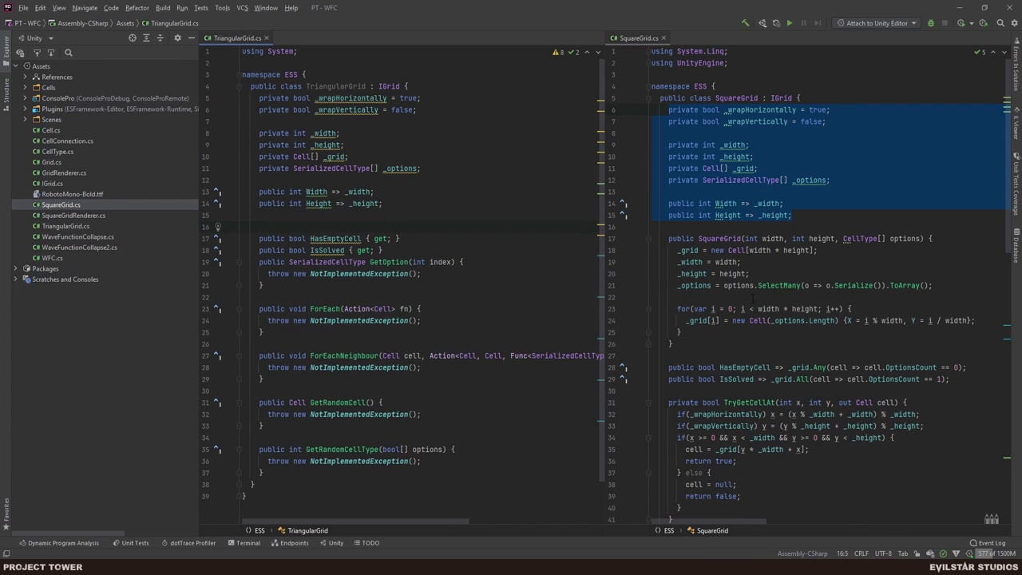
- Add a public TriangularGrid constructor below the Height property and fill it with the body copied from SquareGrid's constructor
left_click_drag(681, 332, 676, 249)
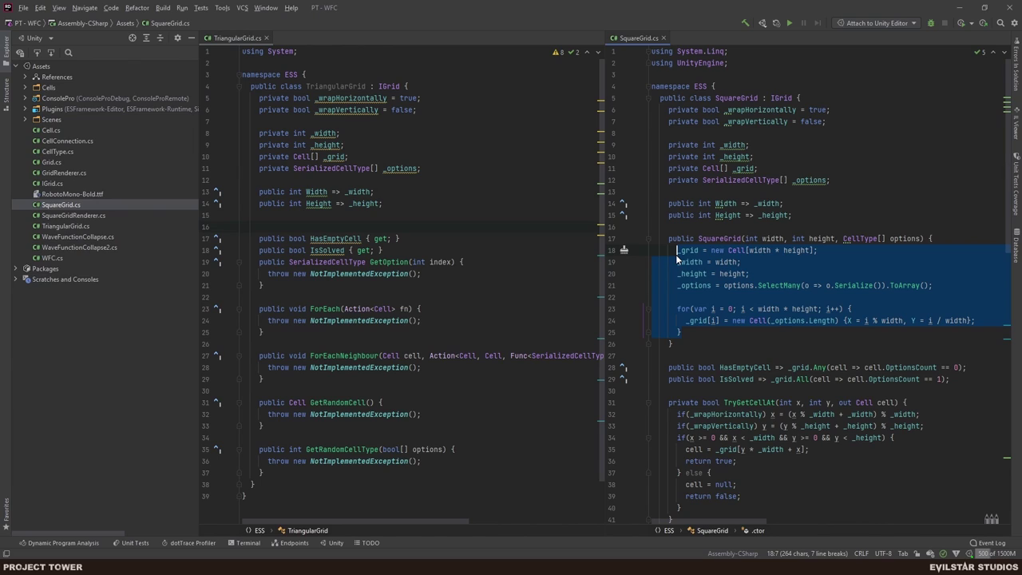
left_click(393, 227)
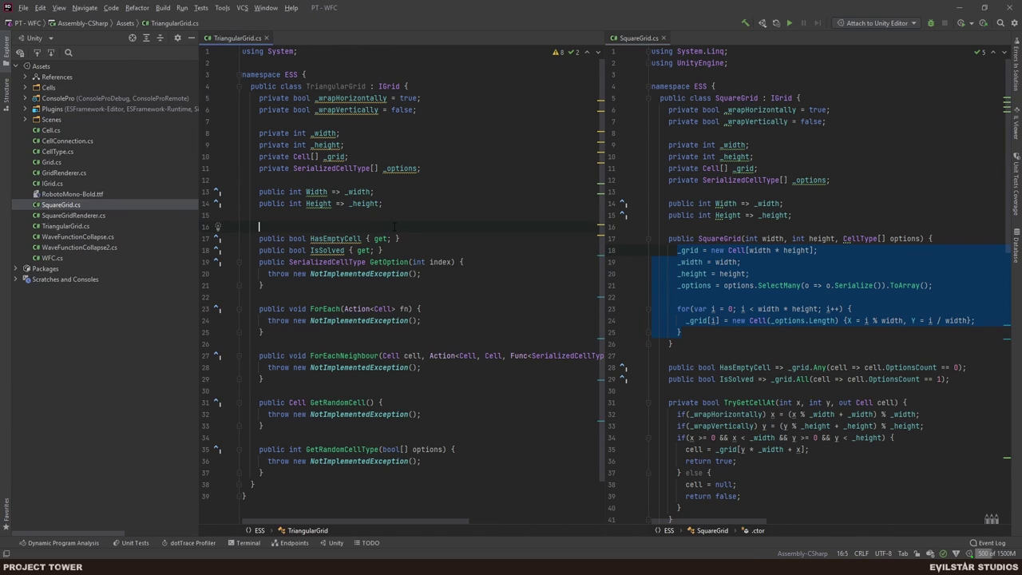
key("Return")
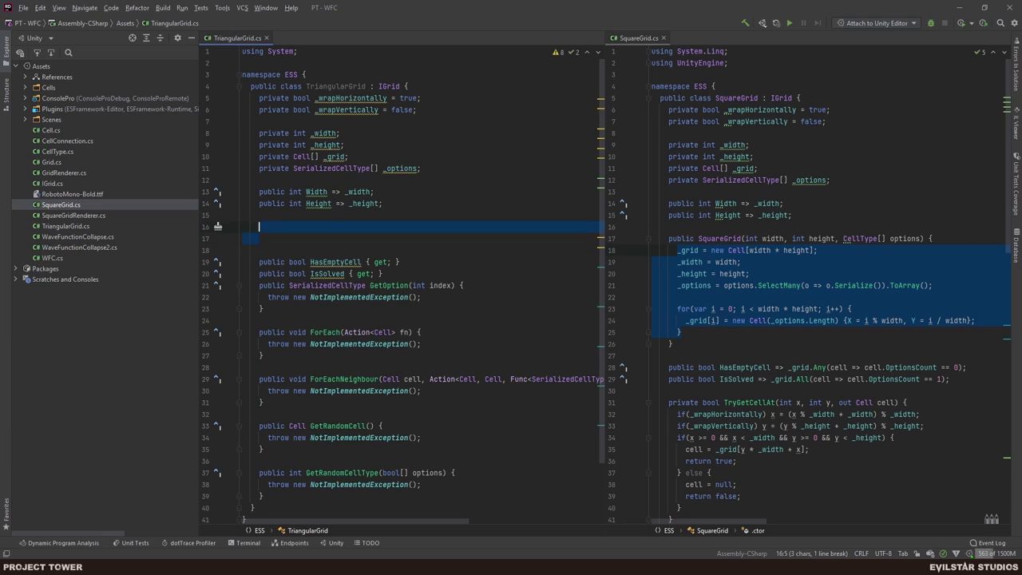
key("Up")
type("_")
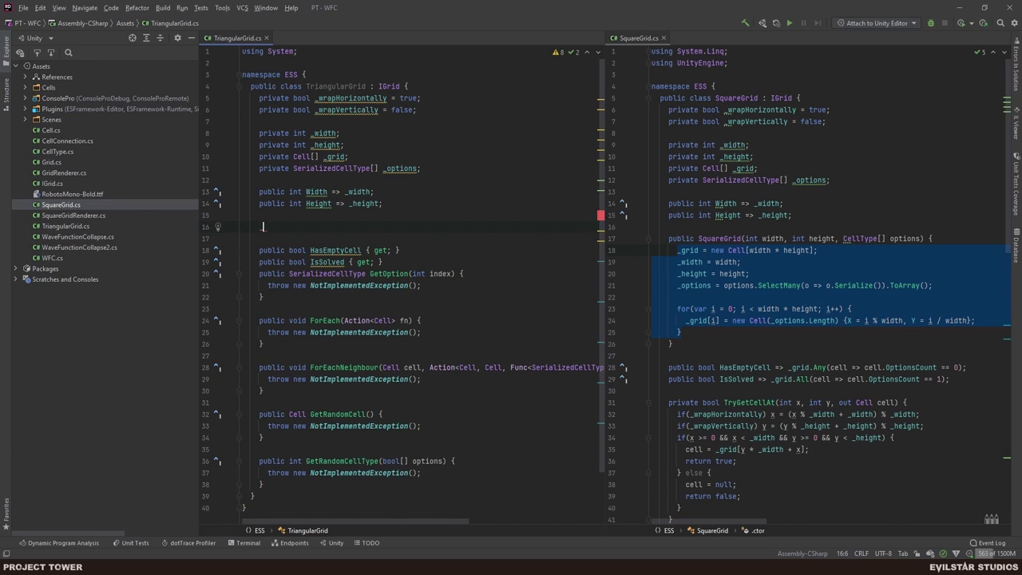
key("BackSpace")
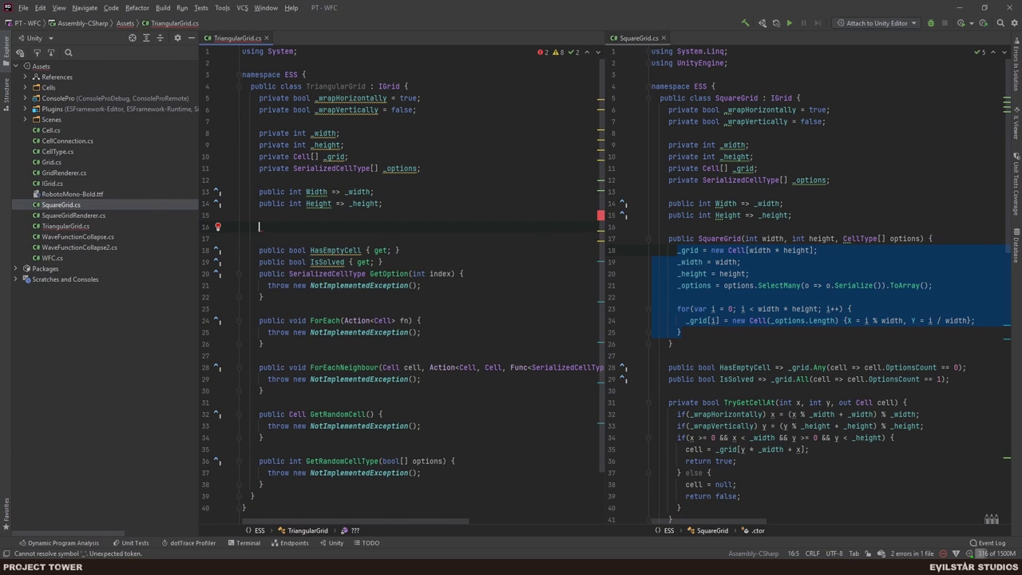
type("public Tria")
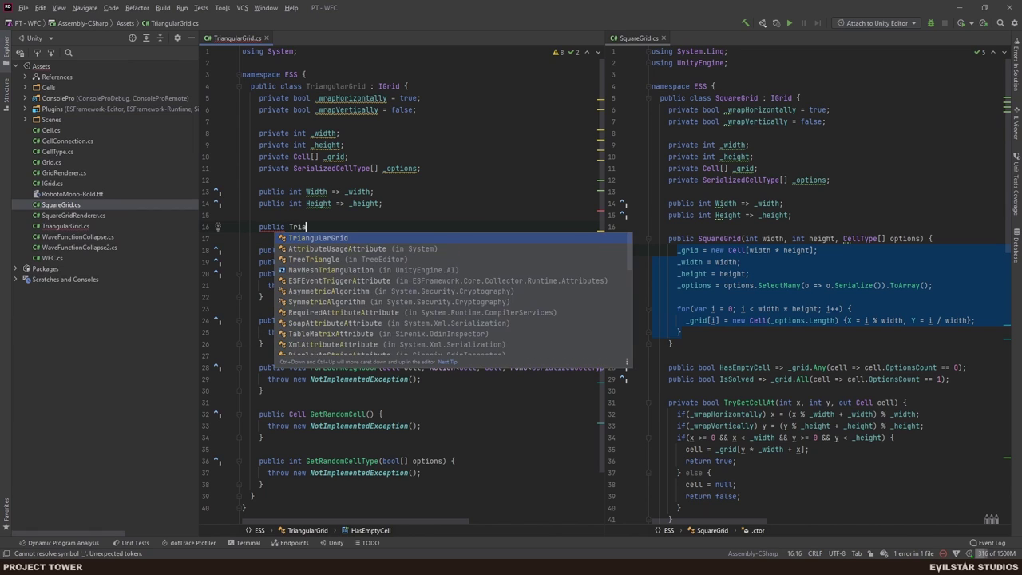
key("Return")
type("() {")
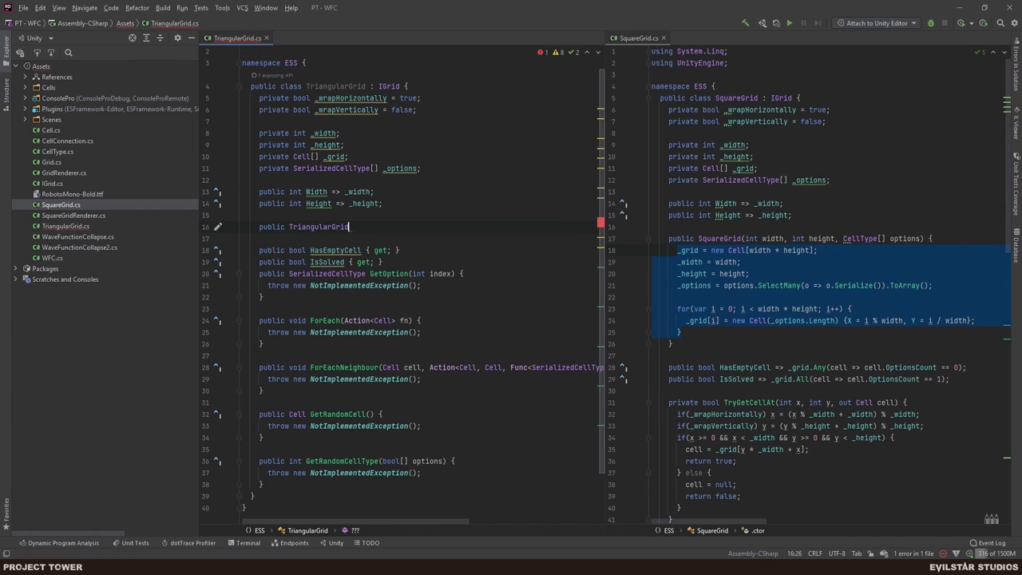
key("Return")
key("ctrl+v")
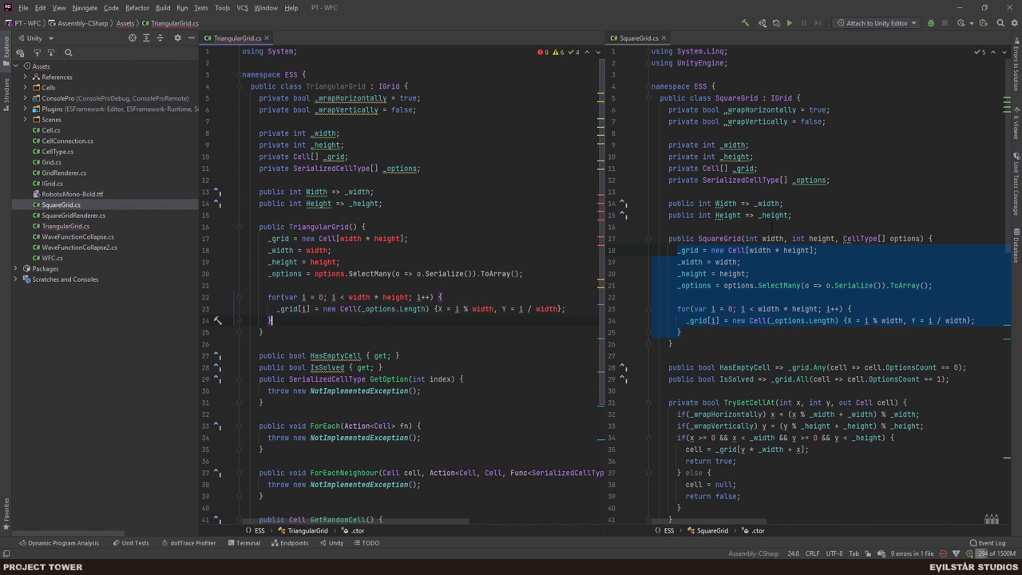
- Give the TriangularGrid constructor SquareGrid's parameters int width, int height, CellType[] options, and import System.Linq for SelectMany
left_click(764, 238)
left_click_drag(764, 237, 922, 238)
left_click(355, 227)
key("ctrl+v")
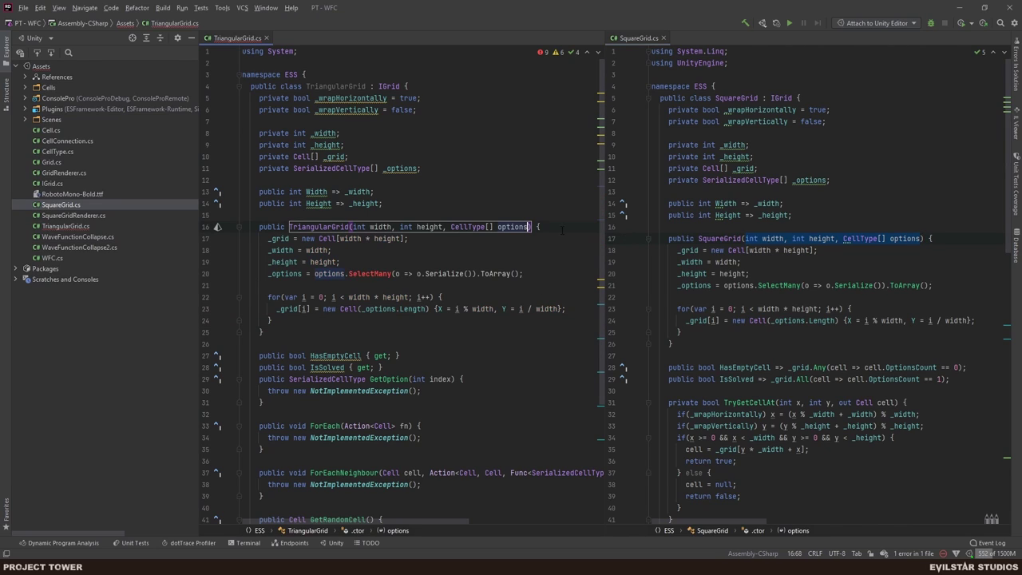
key("alt+Return")
key("Return")
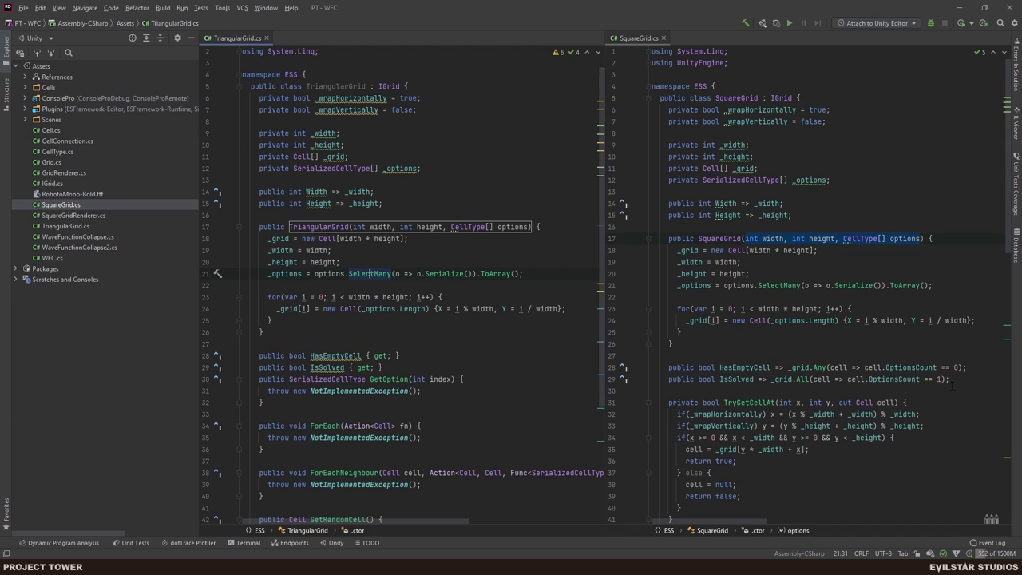
- Replace TriangularGrid's HasEmptyCell and IsSolved stubs with SquareGrid's versions and leave a blank line below them
left_click_drag(949, 379, 668, 367)
key("ctrl+c")
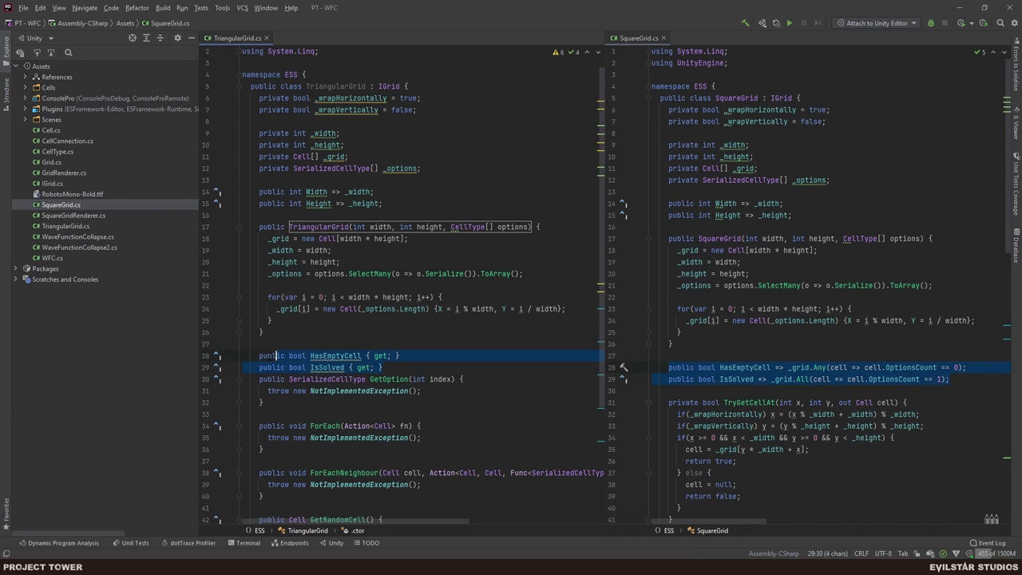
left_click_drag(383, 367, 258, 355)
key("ctrl+v")
key("Return")
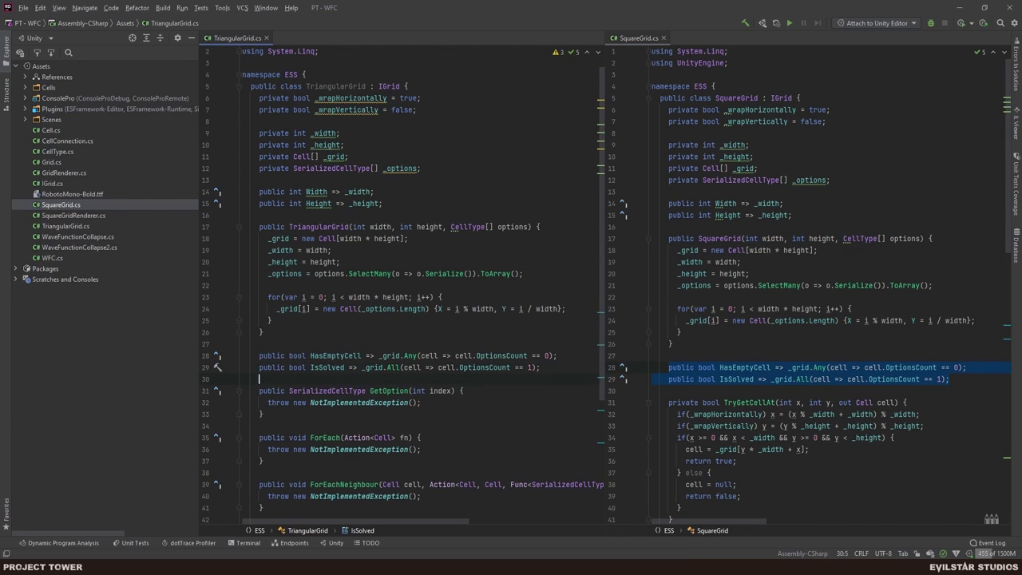
- Turn TriangularGrid's GetOption stub into an expression-bodied method returning _options[index]
scroll(735, 349, "down", 3)
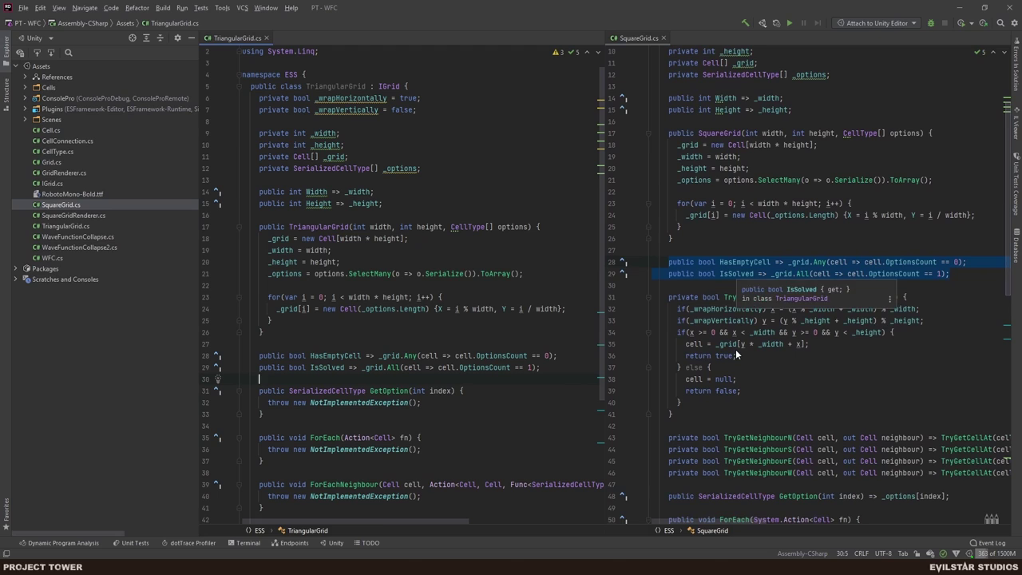
scroll(399, 320, "down", 1)
scroll(403, 286, "down", 2)
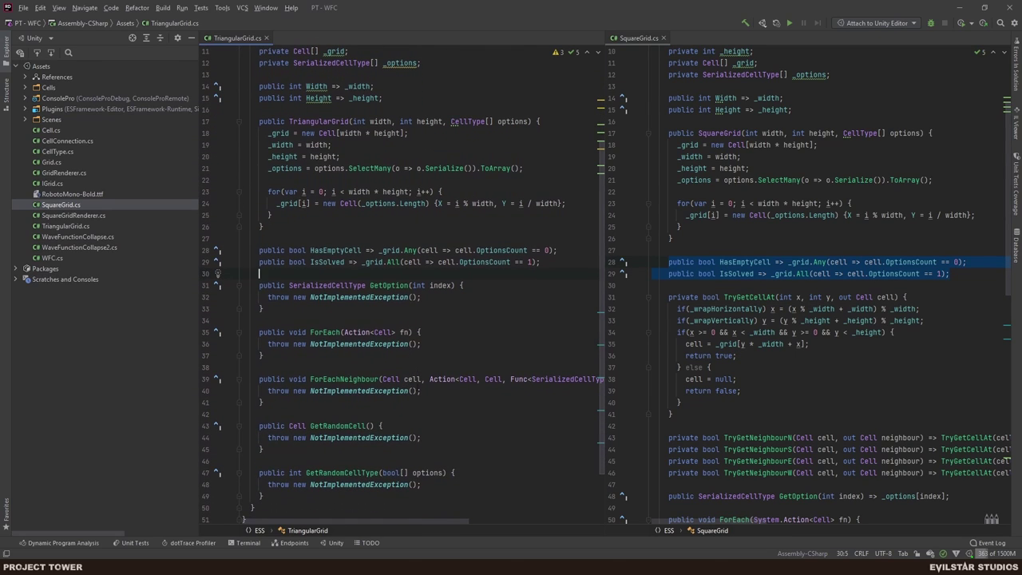
scroll(773, 343, "down", 4)
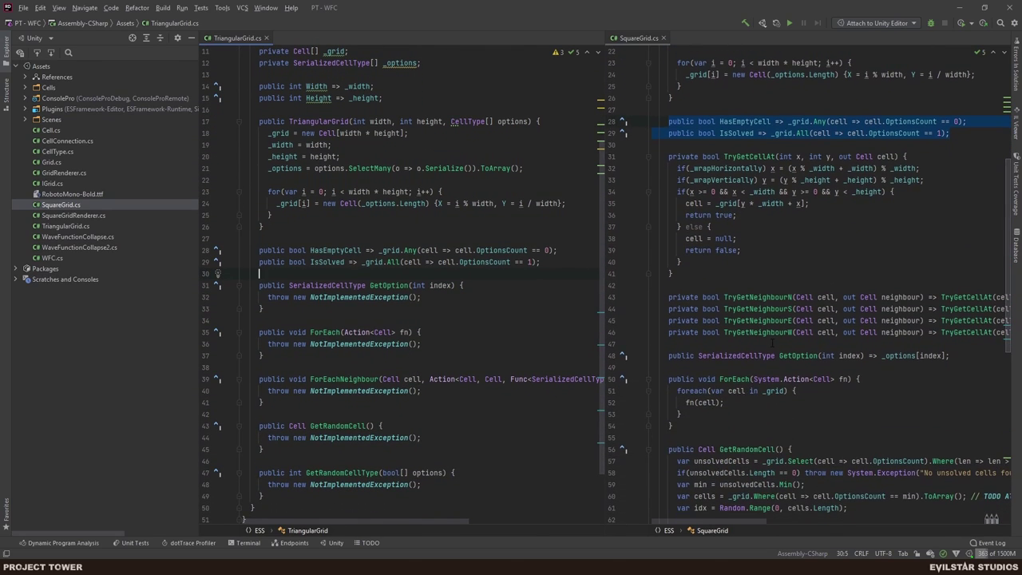
left_click_drag(958, 357, 881, 356)
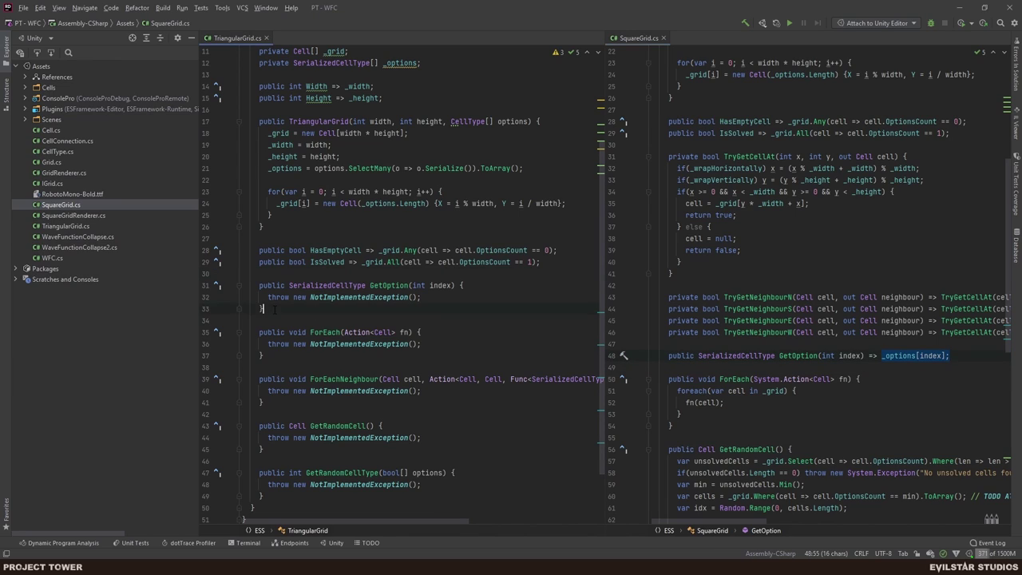
left_click_drag(264, 310, 473, 289)
key("BackSpace")
key("BackSpace")
type("=> _options[index];")
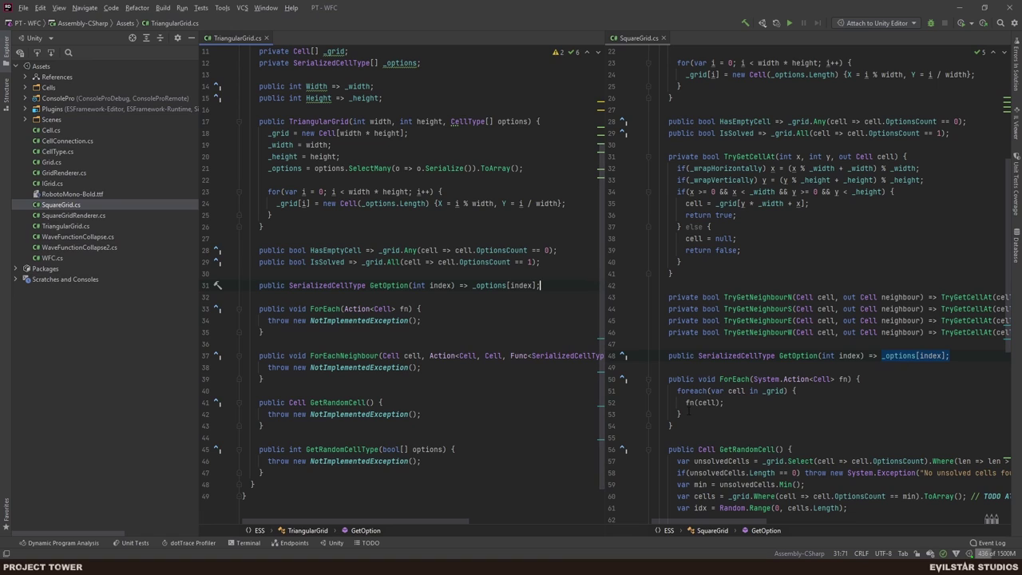
- Replace the exception in TriangularGrid's ForEach method with SquareGrid's foreach loop that calls fn(cell) on each cell in _grid
left_click_drag(680, 413, 677, 390)
key("ctrl+c")
left_click(420, 320)
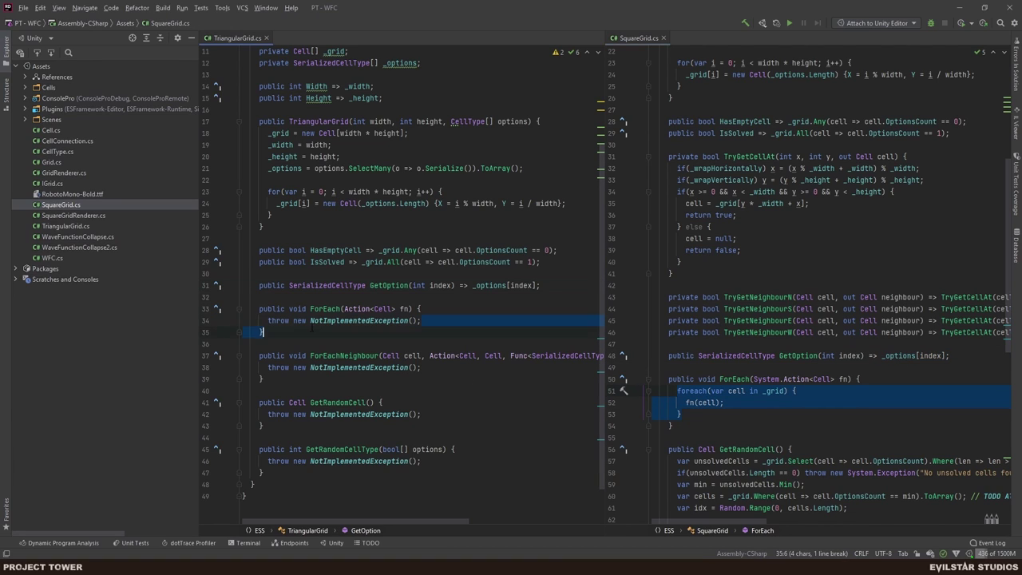
key("shift+Home")
key("ctrl+v")
scroll(454, 326, "down", 2)
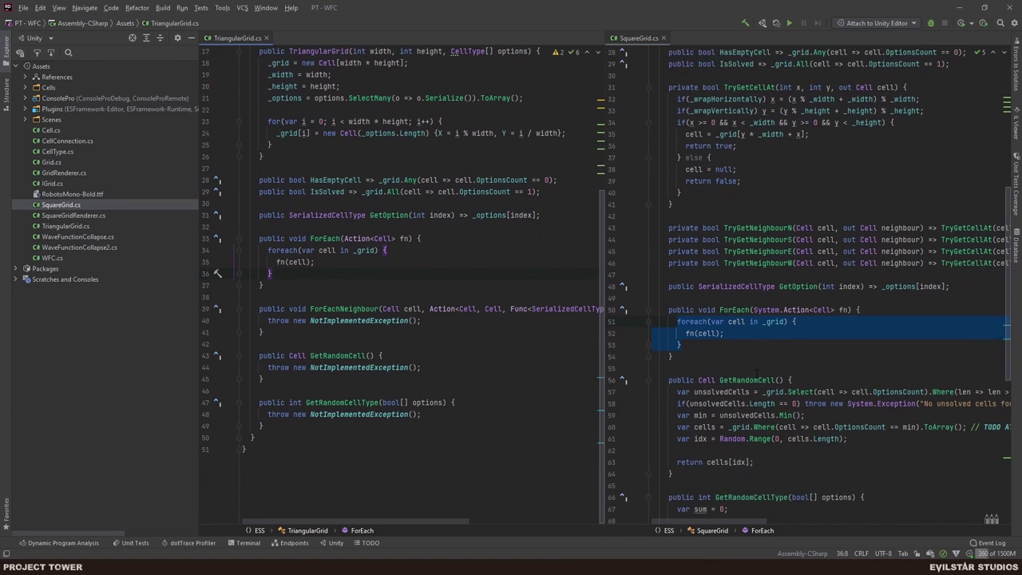
left_click(435, 325)
scroll(830, 408, "down", 6)
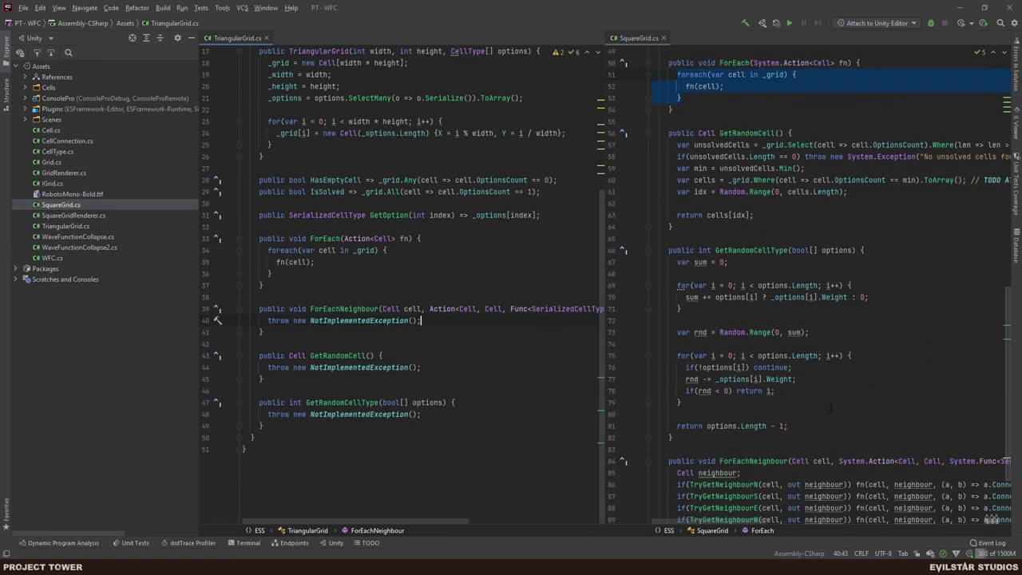
scroll(830, 408, "down", 3)
left_click_drag(420, 320, 267, 320)
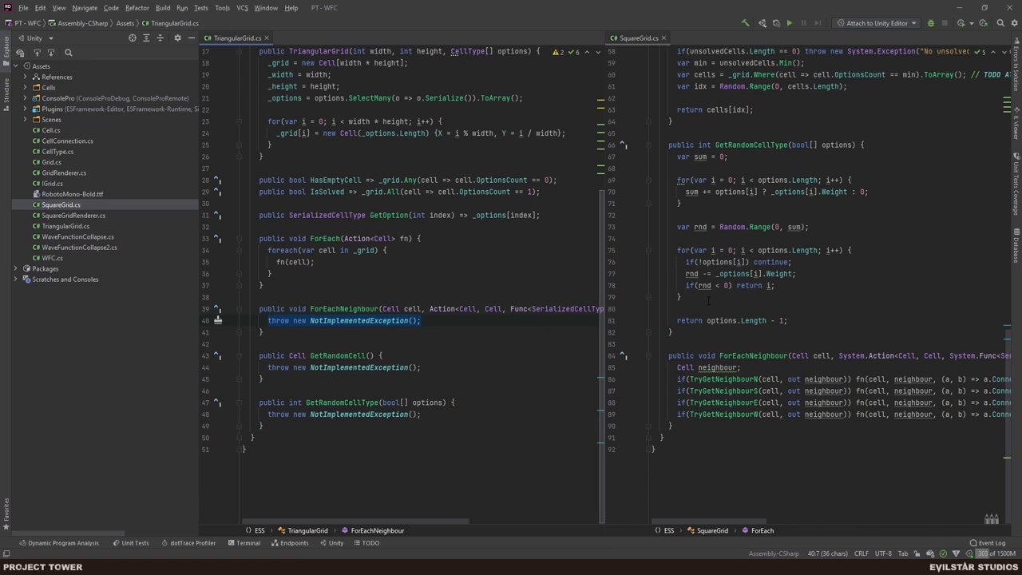
- Replace the exception in TriangularGrid's GetRandomCell method with the body of SquareGrid's GetRandomCell
scroll(763, 281, "up", 5)
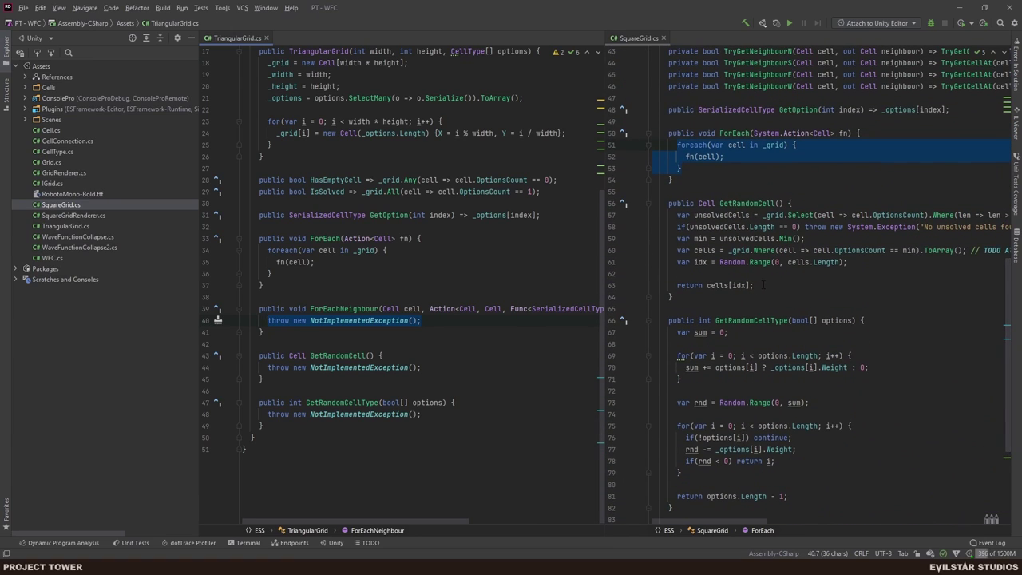
left_click_drag(756, 285, 677, 216)
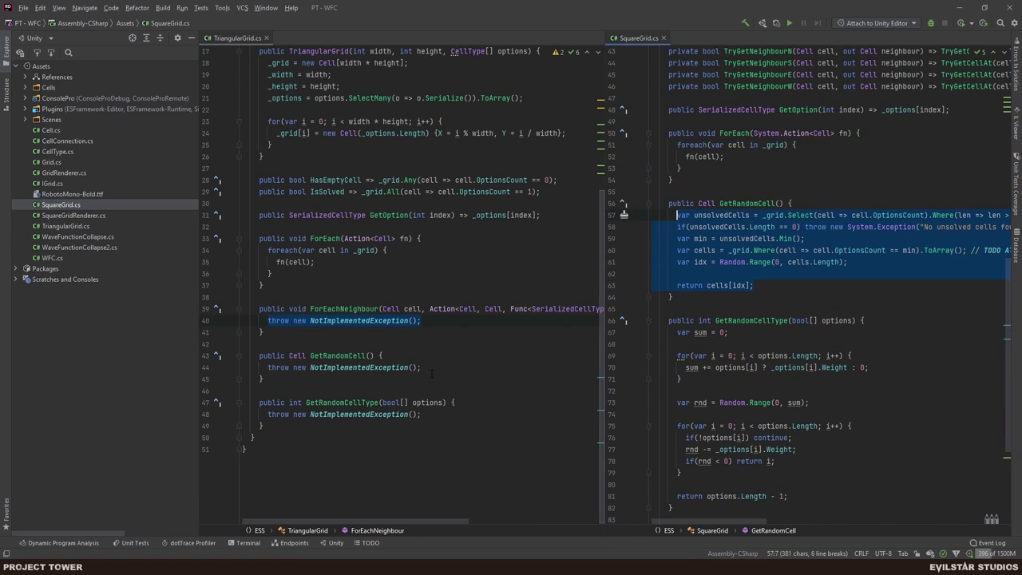
left_click_drag(420, 367, 267, 367)
key("ctrl+v")
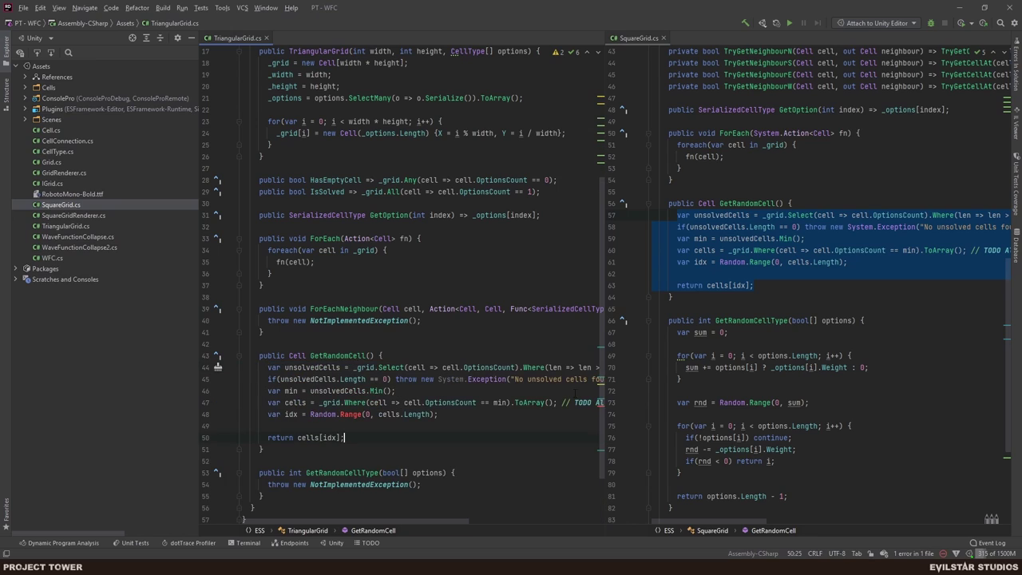
- Remove the using System directive from the start of TriangularGrid.cs to address the unresolved Random.Range reference
left_click(367, 414)
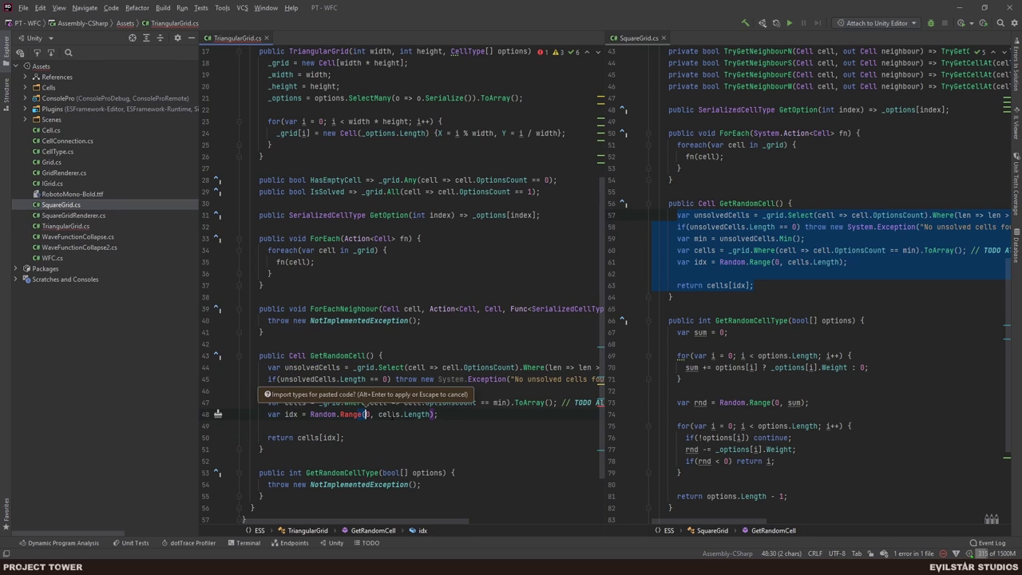
key("Left")
key("ctrl+w")
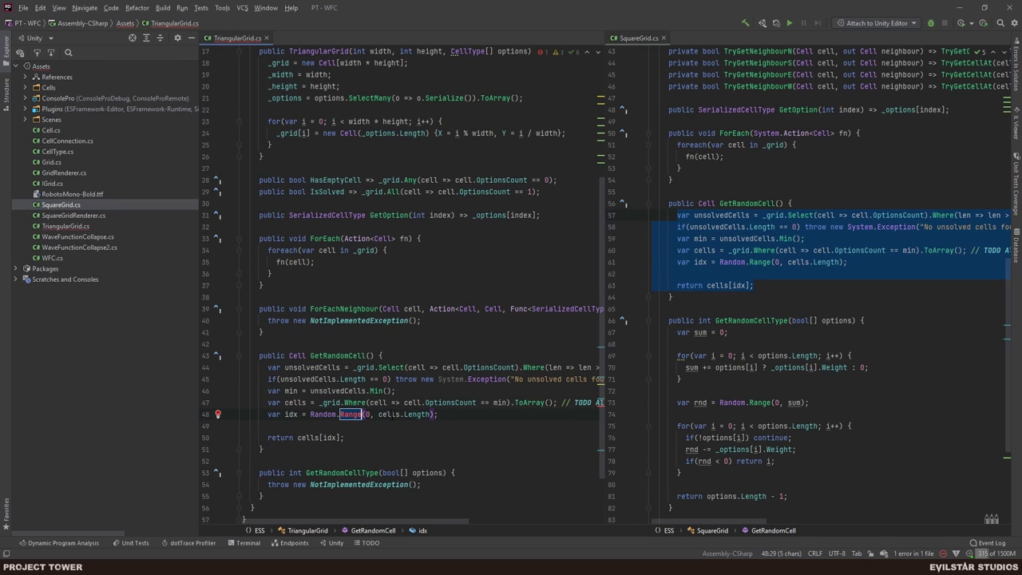
scroll(399, 280, "up", 5)
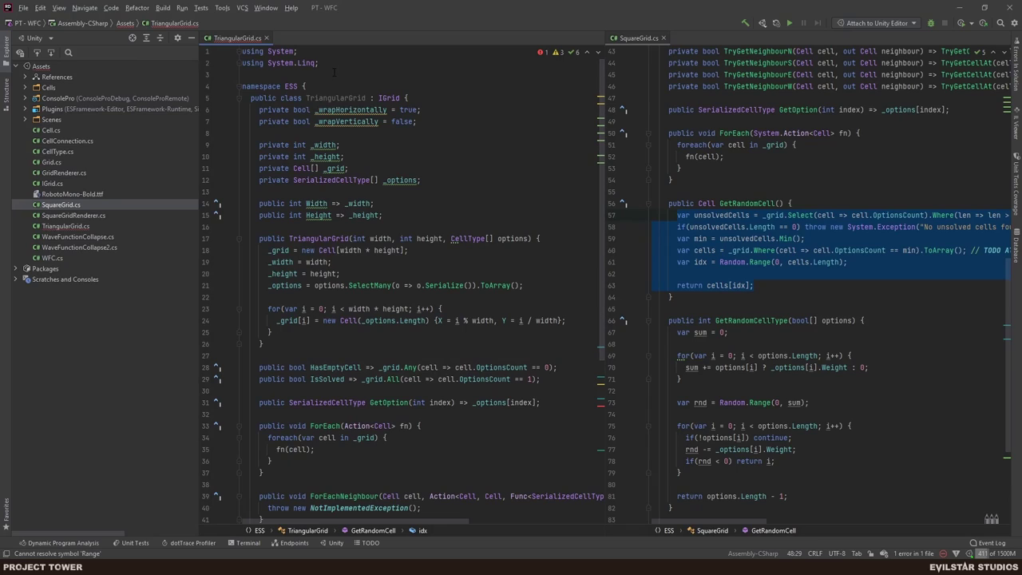
key("ctrl+Home")
key("shift+Down")
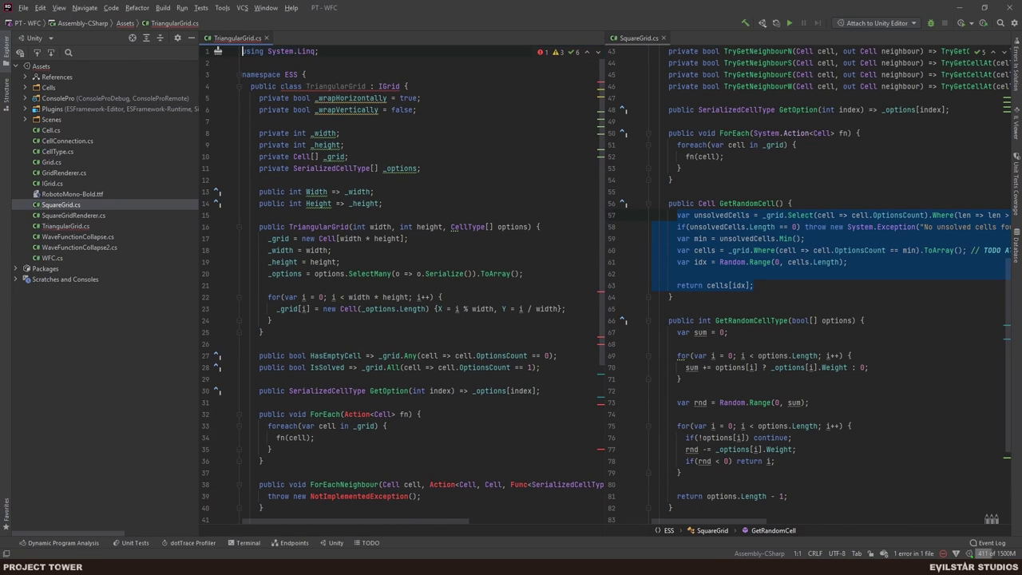
key("Delete")
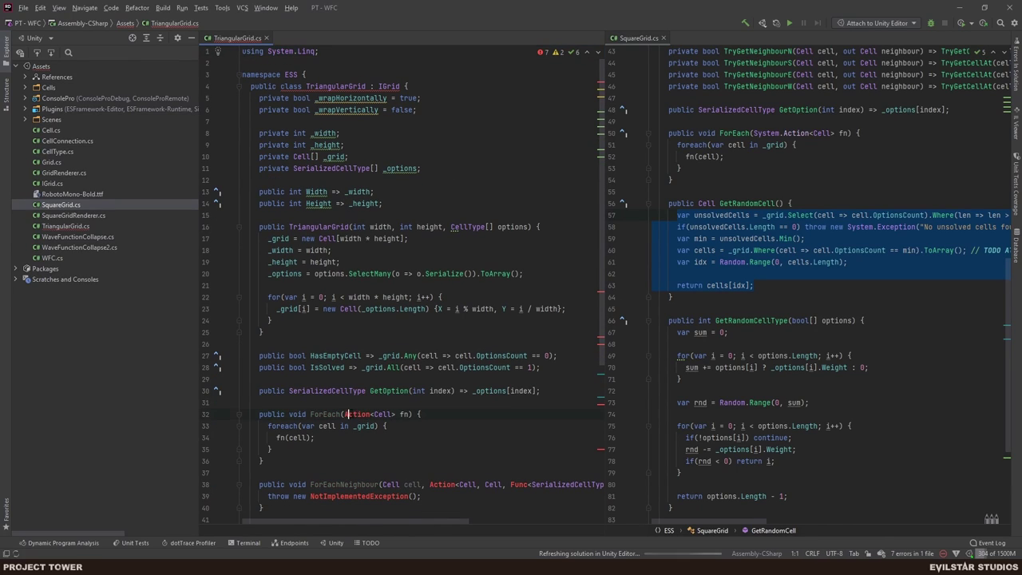
- Qualify Action as System.Action in the signatures of TriangularGrid's ForEach and ForEachNeighbour methods
left_click(344, 414)
type("System.")
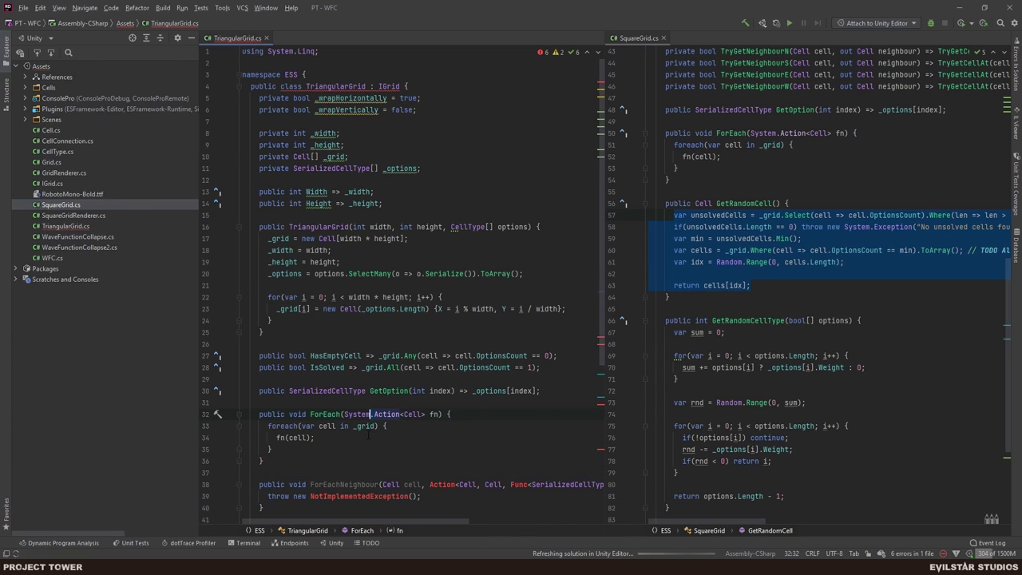
key("ctrl+shift+Left")
key("ctrl+shift+Left")
key("ctrl+c")
left_click(430, 485)
key("ctrl+v")
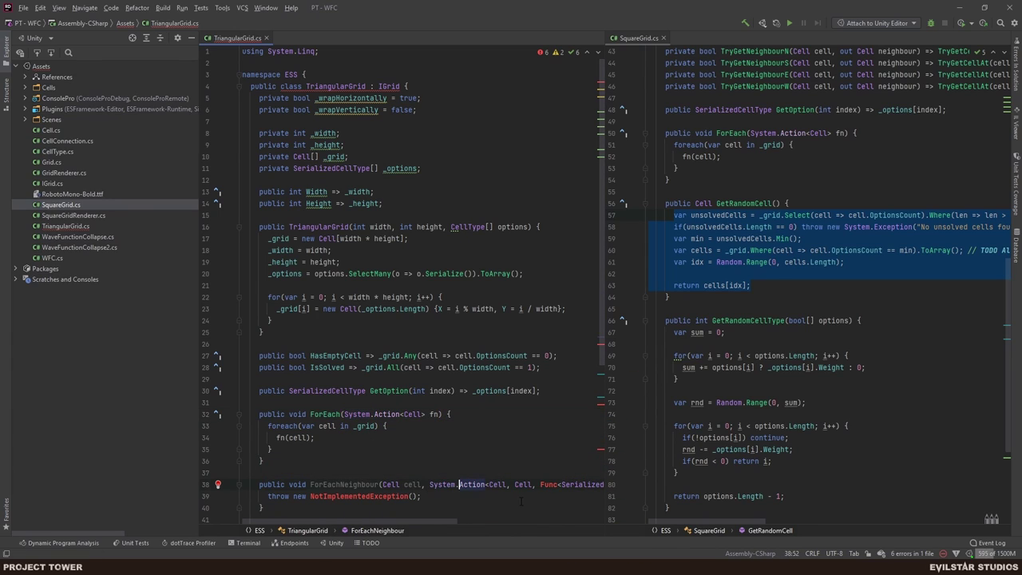
- Qualify Func and NotImplementedException with the System namespace in TriangularGrid's ForEachNeighbour method
left_click(540, 485)
key("ctrl+v")
scroll(489, 490, "right", 5)
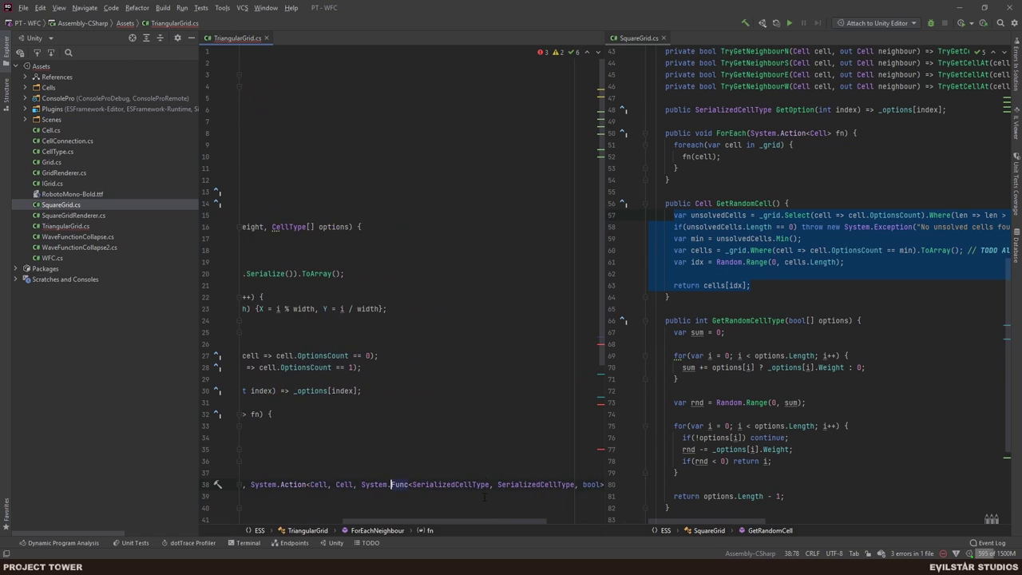
scroll(490, 491, "left", 5)
left_click(310, 496)
key("ctrl+v")
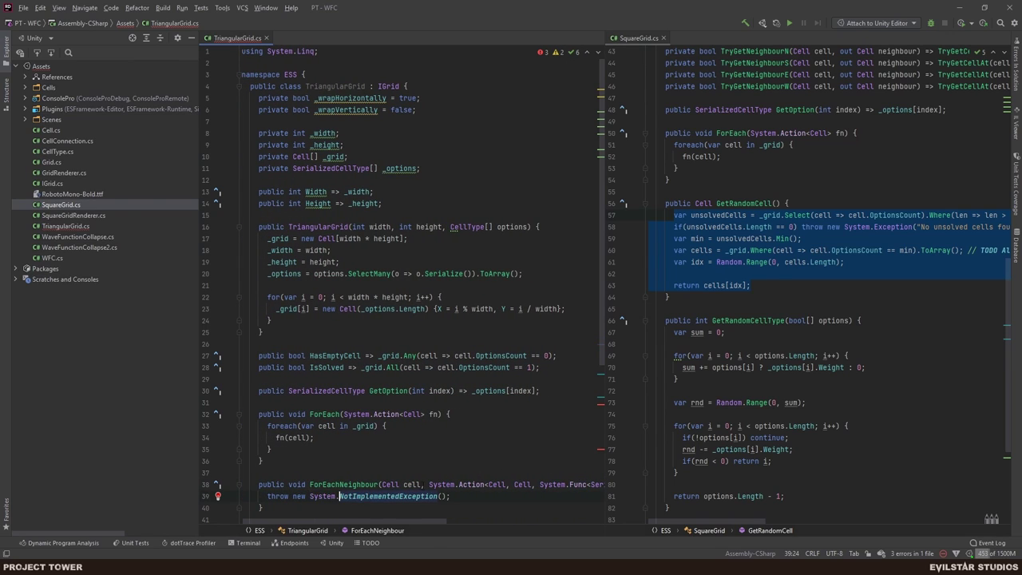
- Import UnityEngine for the unresolved Random type in TriangularGrid's GetRandomCell method
scroll(320, 343, "down", 7)
left_click(322, 343)
key("alt+Return")
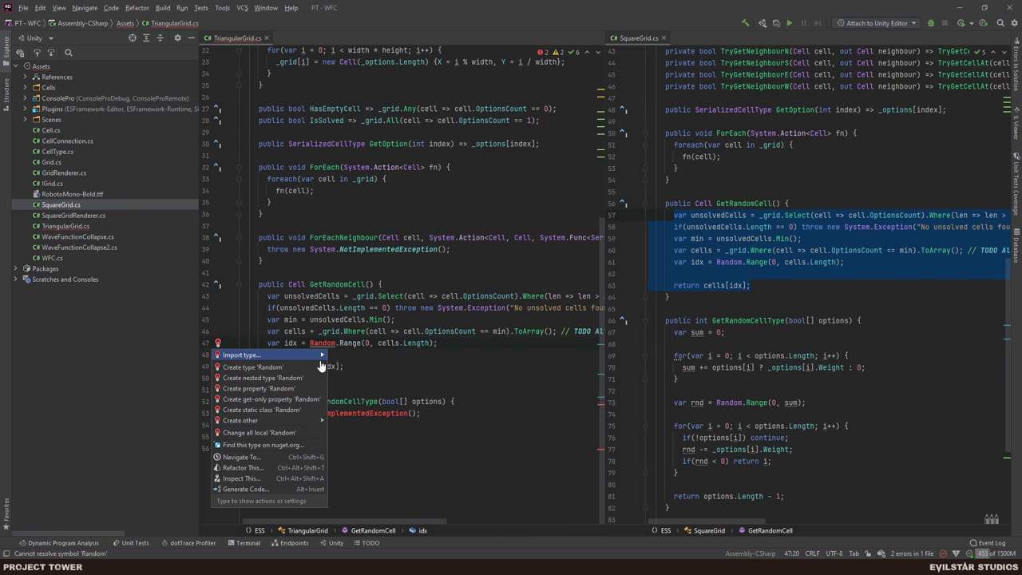
key("Down")
key("Down")
key("Down")
key("Down")
key("Down")
key("Down")
key("Up")
key("Up")
key("Up")
key("Up")
key("Up")
key("Up")
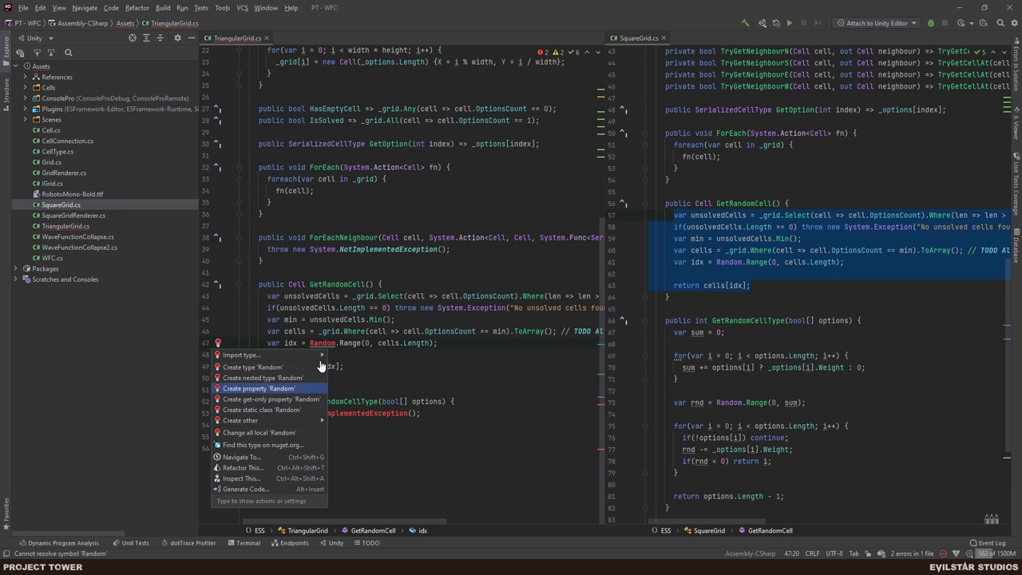
key("Right")
key("Up")
key("Return")
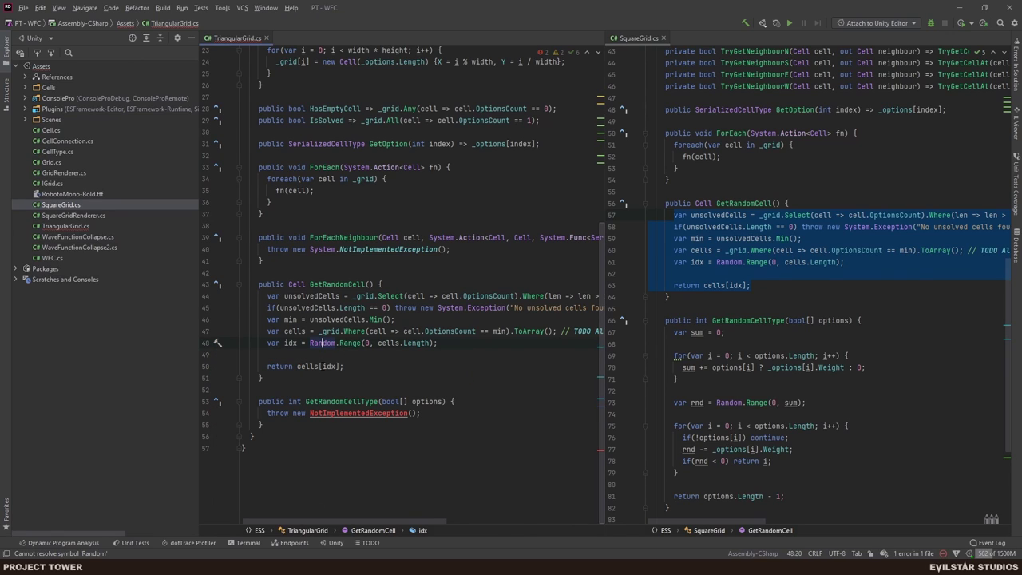
- Replace the exception in TriangularGrid's GetRandomCellType method with the body of SquareGrid's GetRandomCellType
scroll(751, 384, "down", 2)
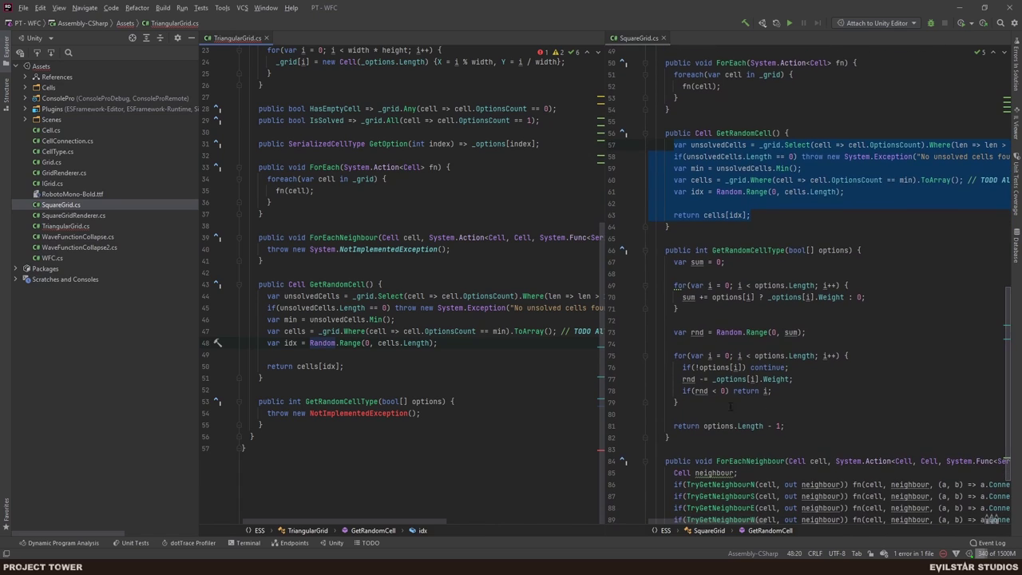
left_click_drag(786, 426, 674, 261)
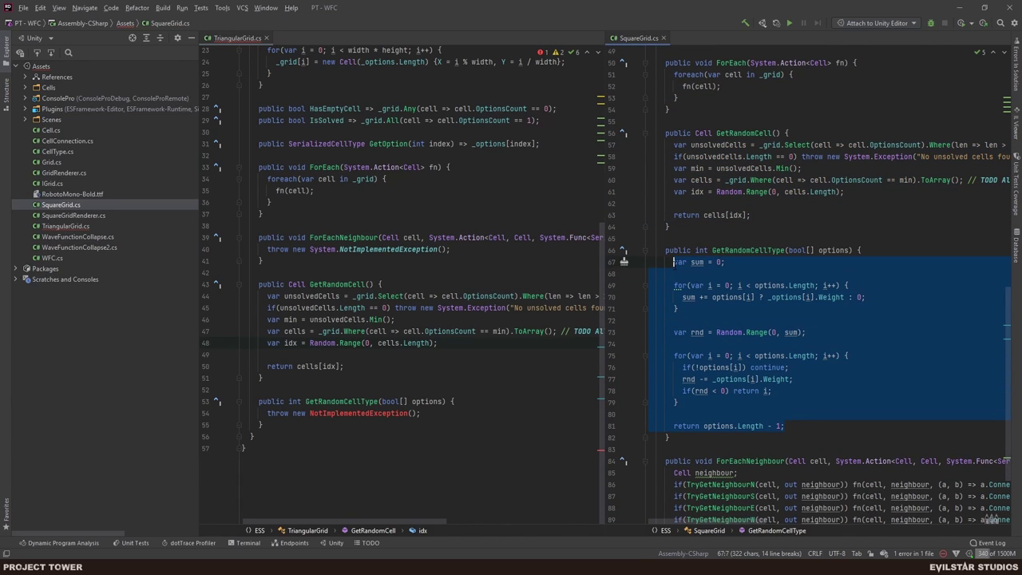
left_click_drag(420, 413, 268, 412)
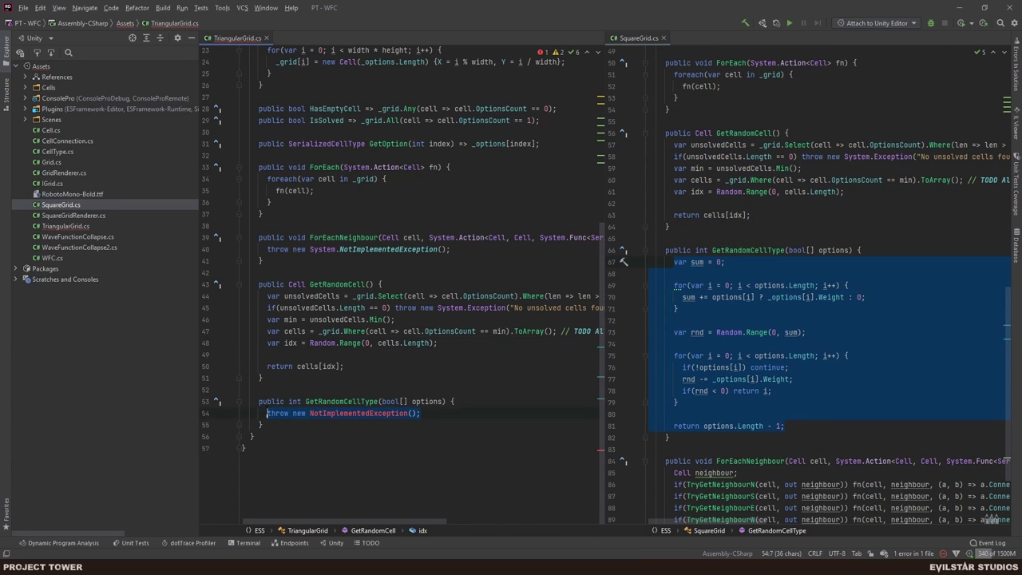
key("ctrl+v")
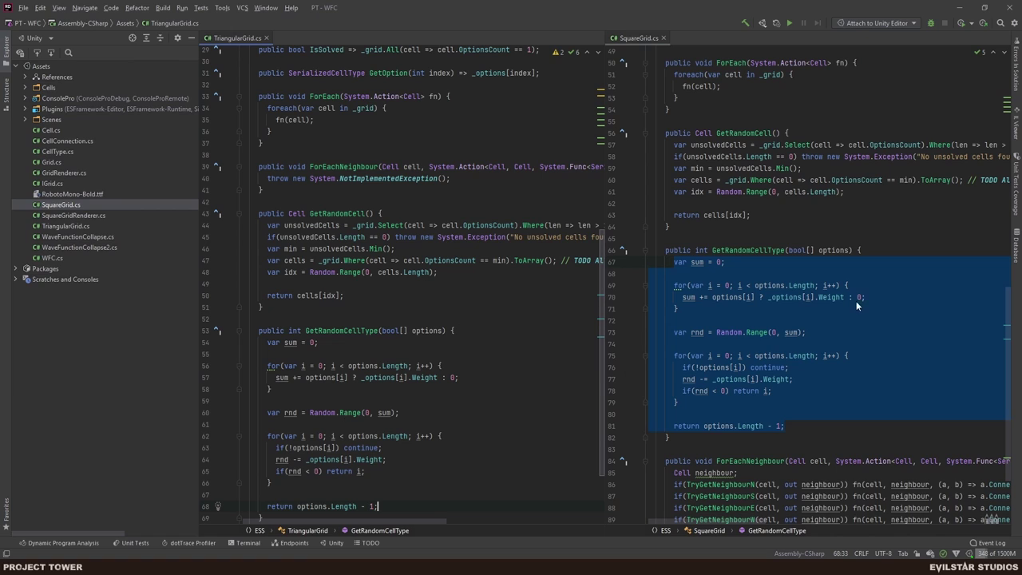
- Review SquareGrid's ForEachNeighbour method and compare the methods, fields and constructors of both grid classes
scroll(855, 301, "down", 3)
left_click(799, 332)
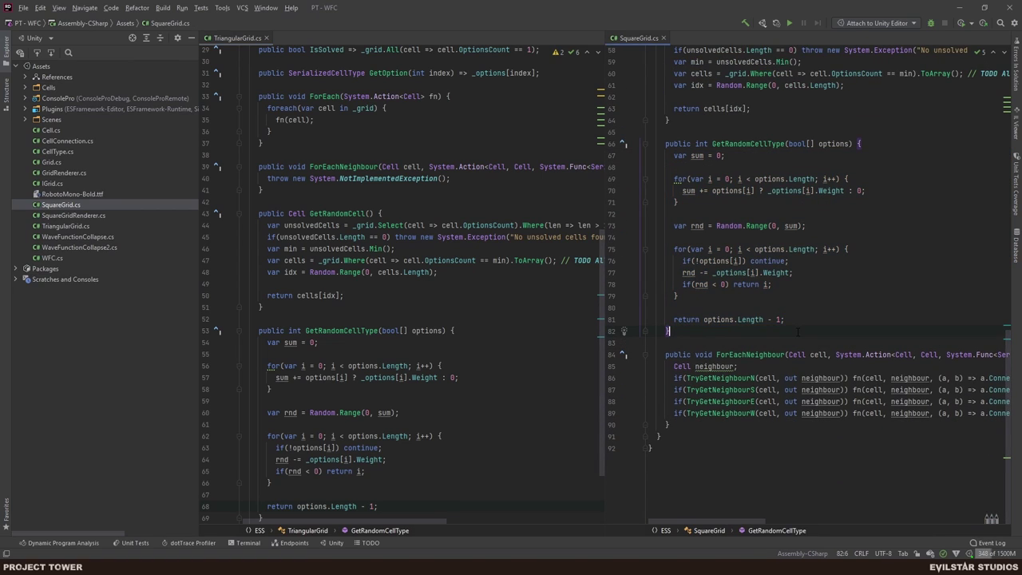
scroll(773, 339, "up", 19)
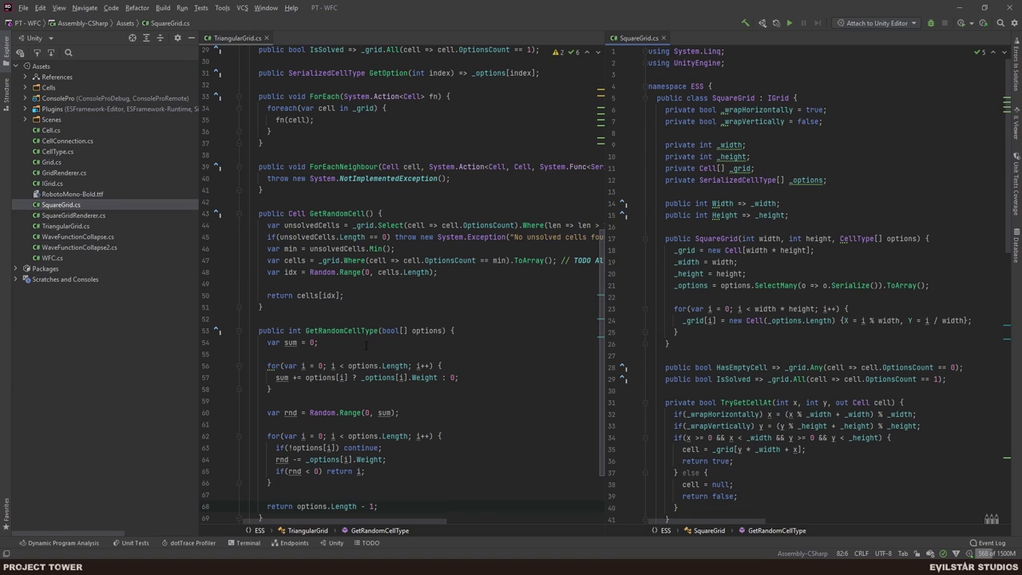
scroll(459, 336, "down", 3)
scroll(386, 307, "up", 7)
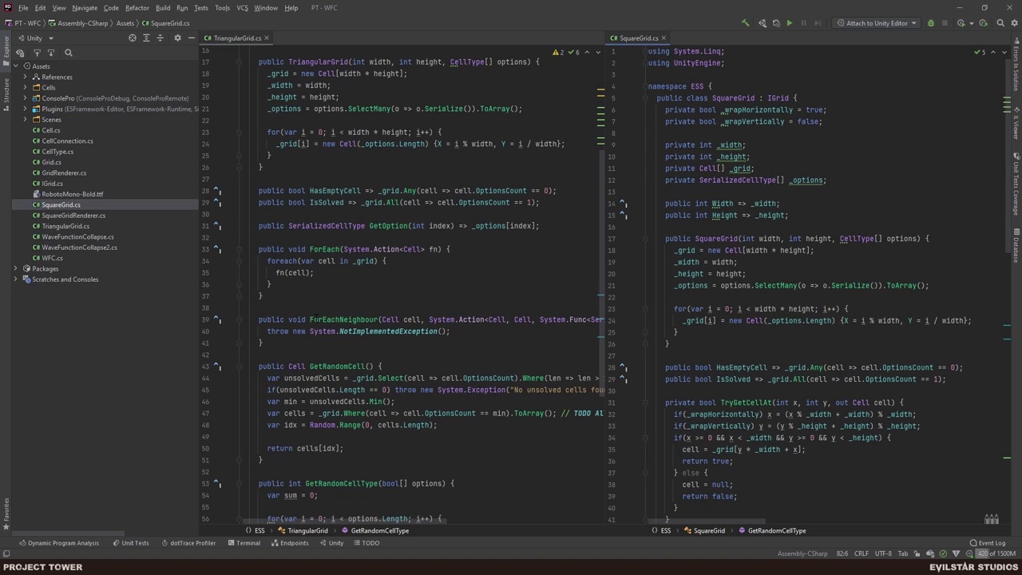
scroll(313, 321, "up", 5)
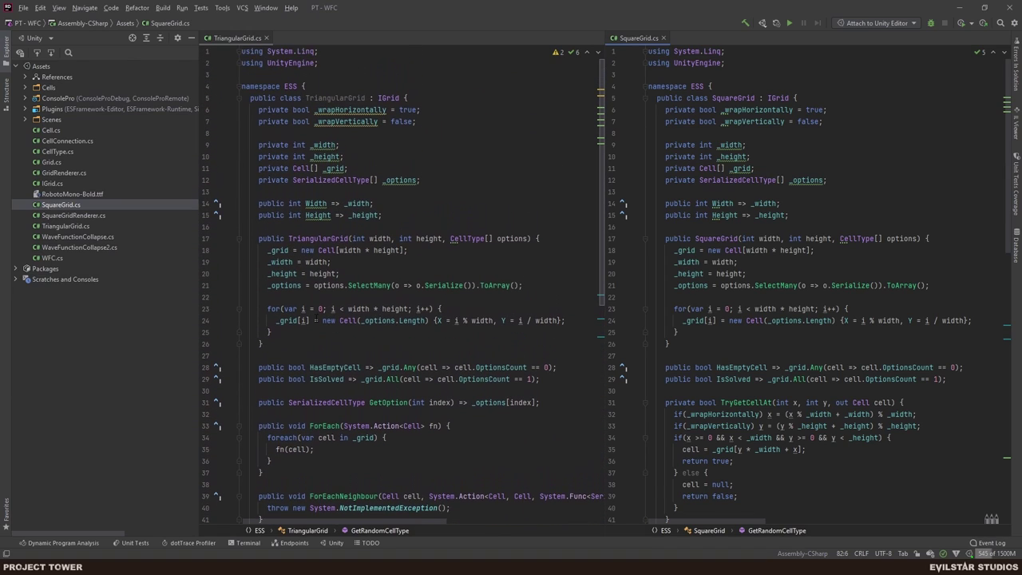
left_click(435, 99)
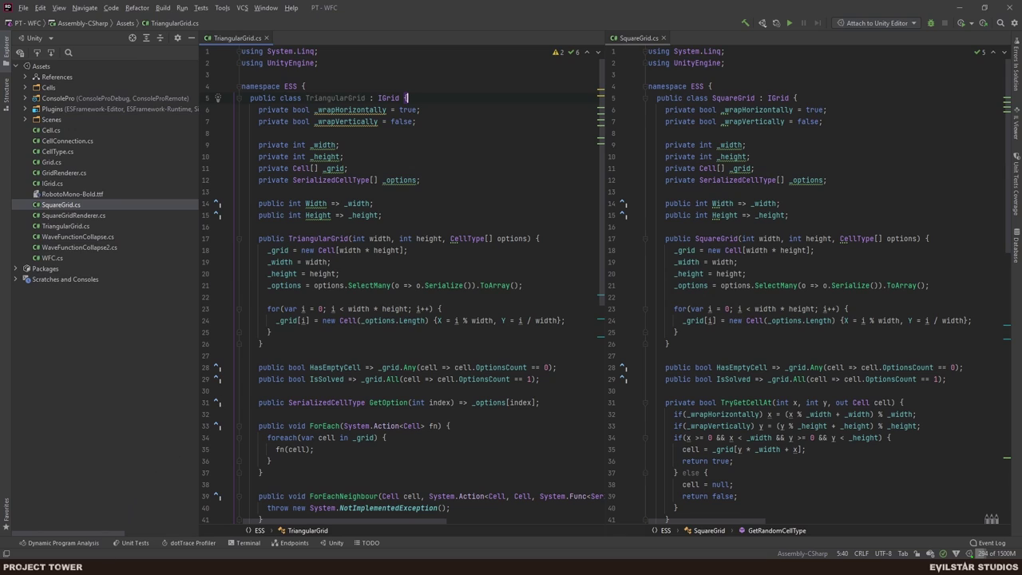
- Switch to Chrome, search Google for "triangular grid" in an incognito window and accept the cookie notice
mouse_move(68, 568)
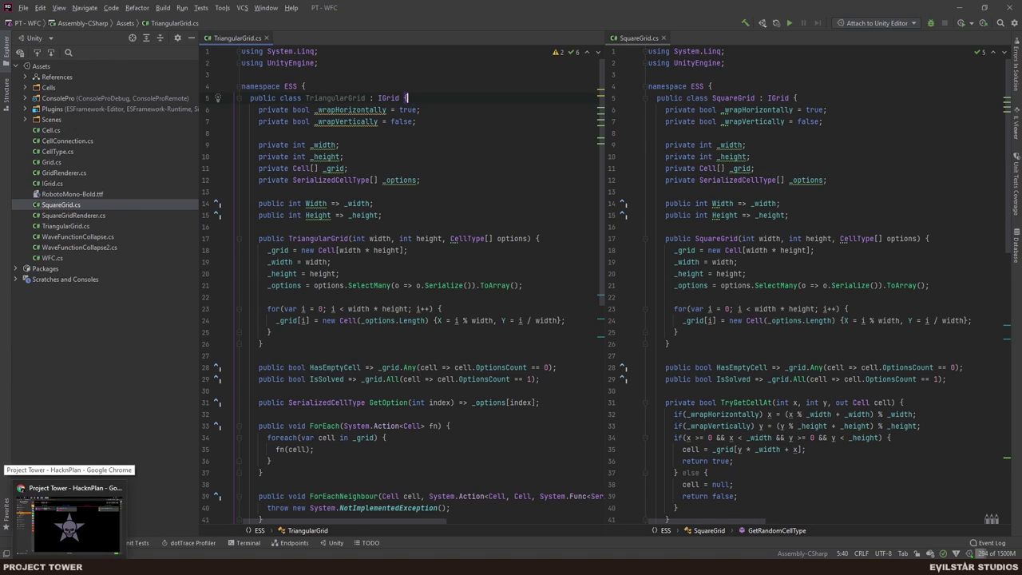
mouse_move(236, 555)
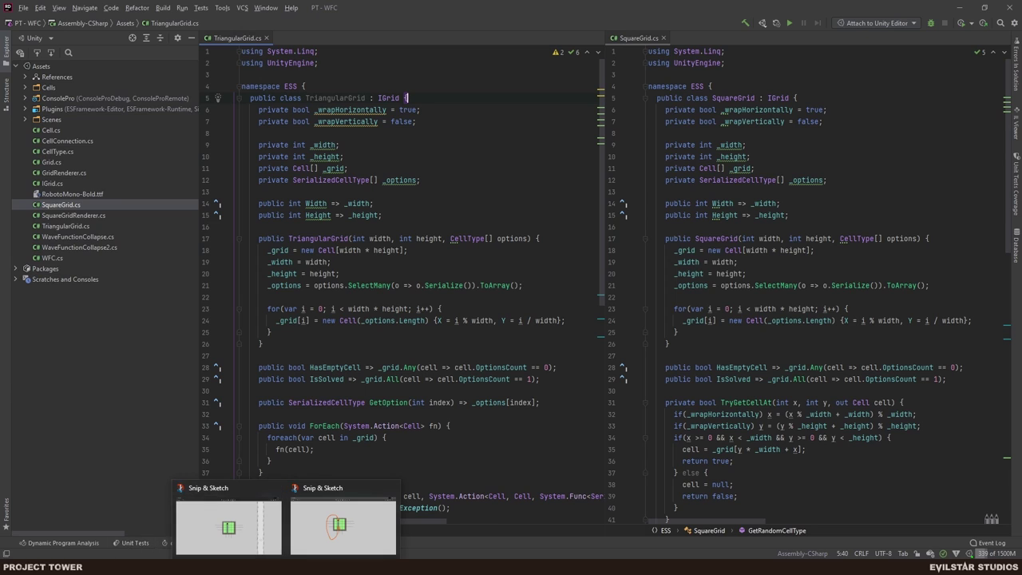
left_click(70, 523)
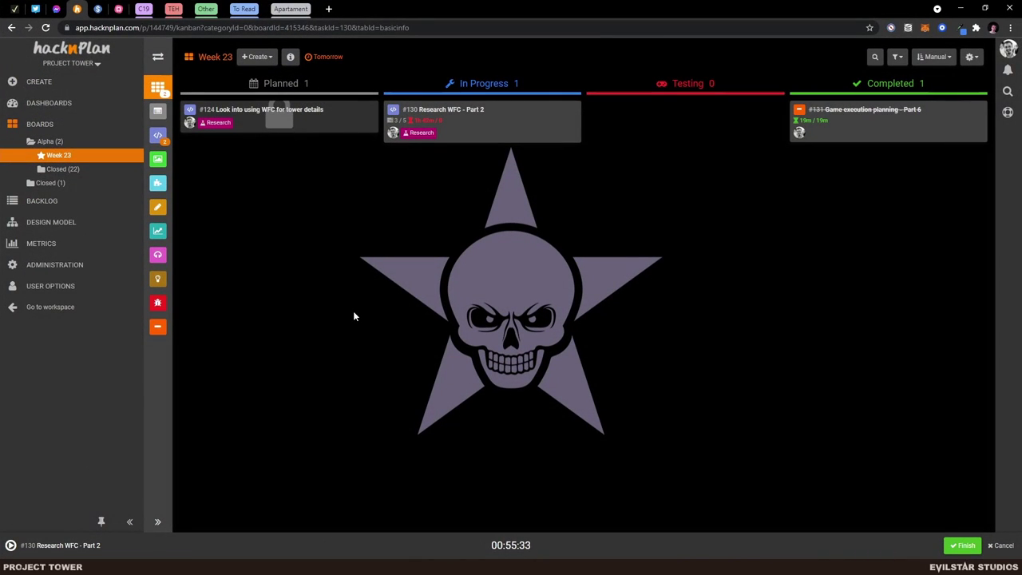
key("ctrl+shift+n")
type("triangular grid")
key("Return")
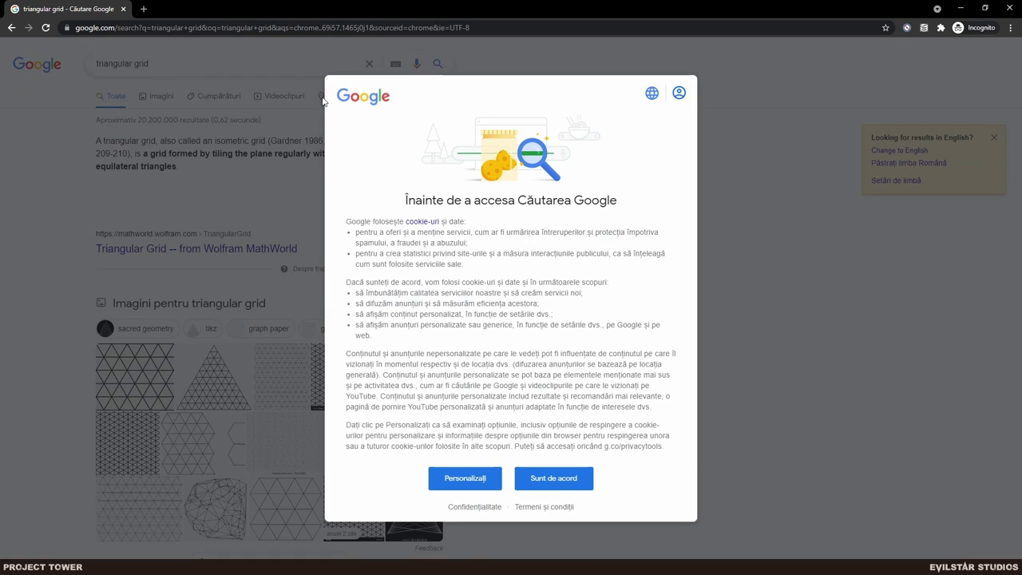
left_click(519, 479)
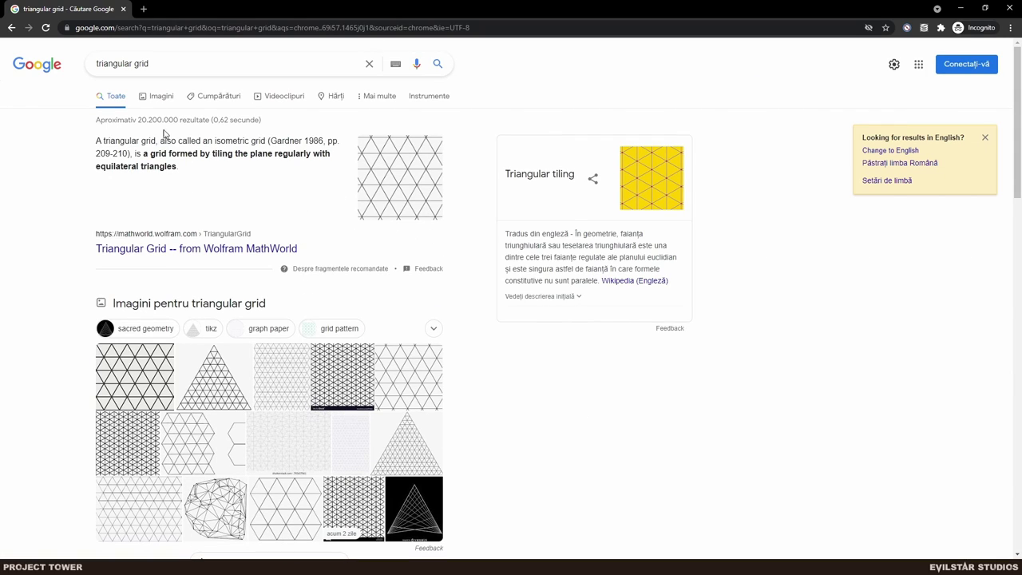
- Find the VectorStock repeating geometric triangular grid among the image results and open the picture in its own tab
left_click(158, 105)
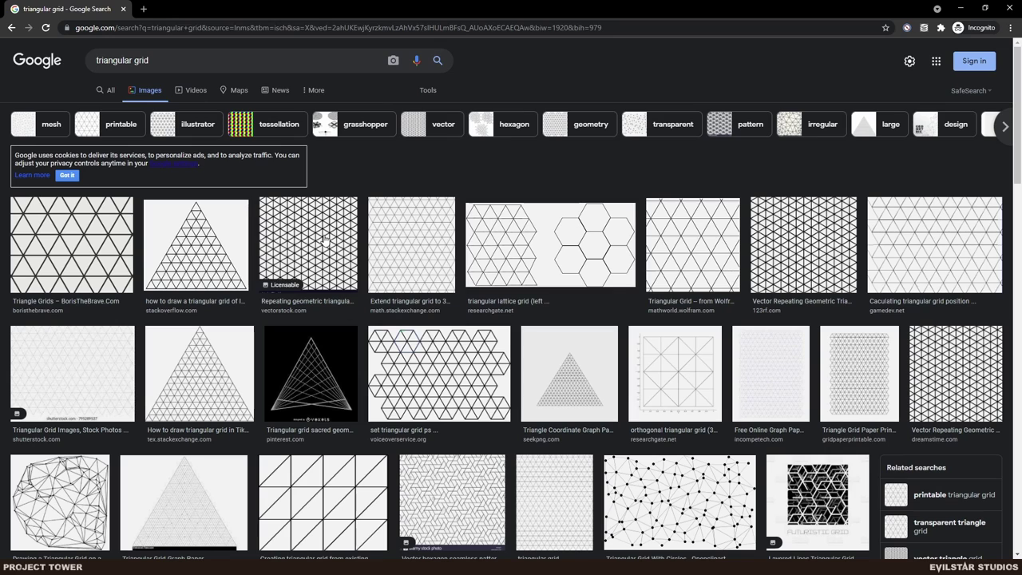
left_click(281, 233)
right_click(657, 248)
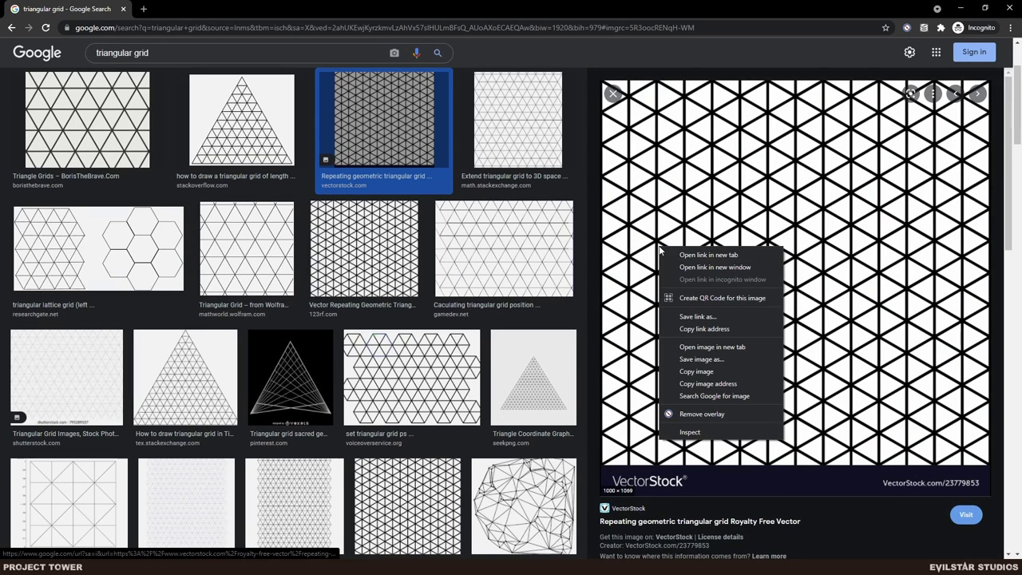
left_click(708, 346)
left_click(196, 9)
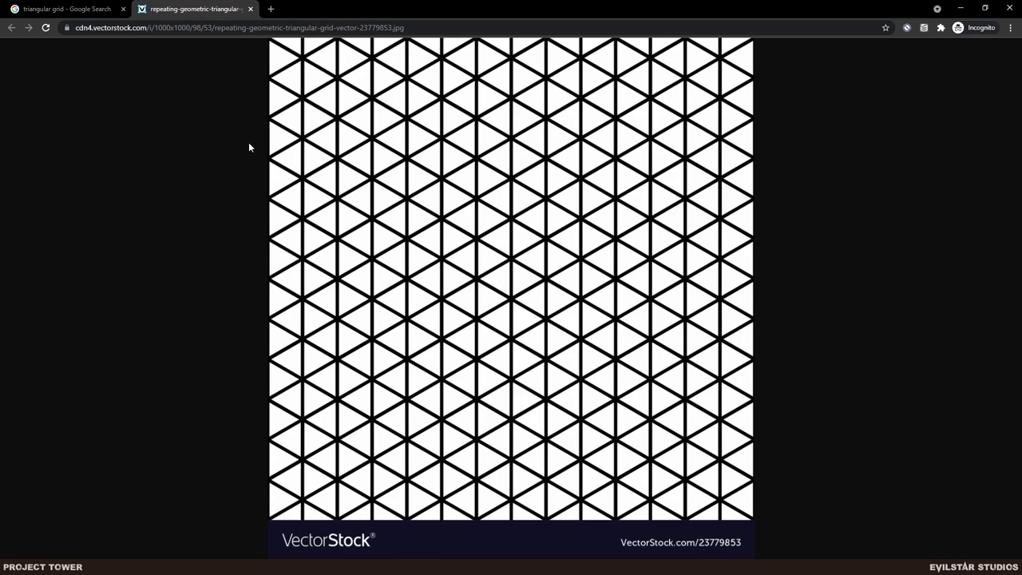
- Switch to Rider to check TriangularGrid's _width field, and return to the grid picture in Chrome
key("alt+Tab")
key("alt+Tab")
key("alt+Tab")
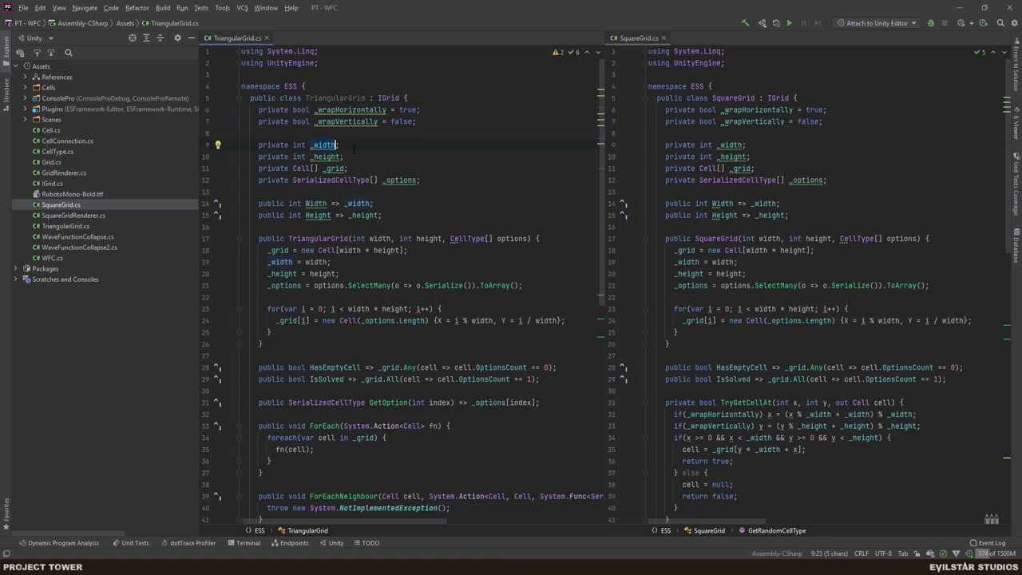
key("alt+Tab")
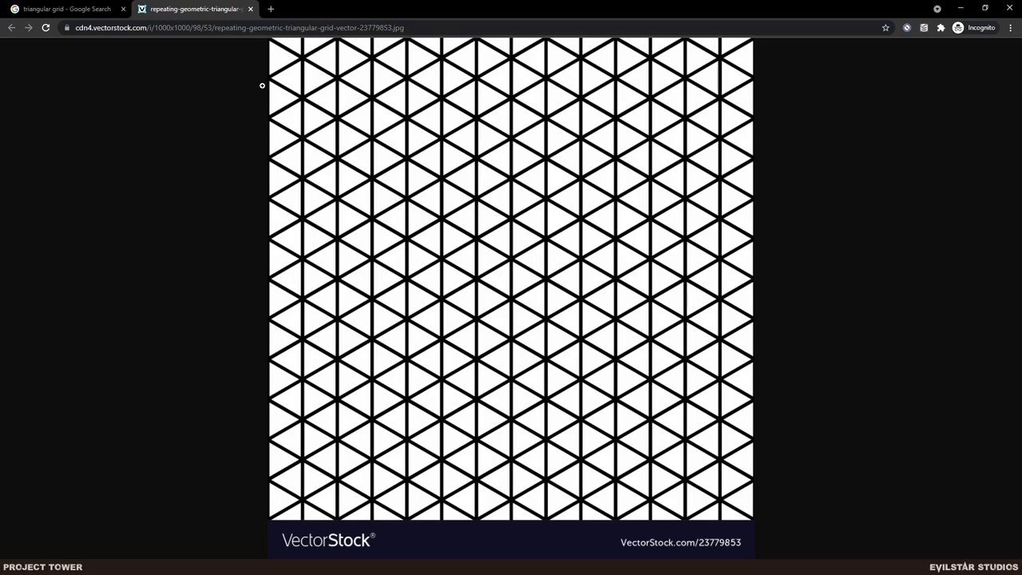
- Capture the triangular grid picture as a screen snip and open it maximized in Snip & Sketch
key("super+shift+s")
mouse_move(243, 34)
left_mouse_down()
mouse_move(673, 315)
mouse_move(798, 479)
mouse_move(790, 536)
left_mouse_up()
left_click(924, 98)
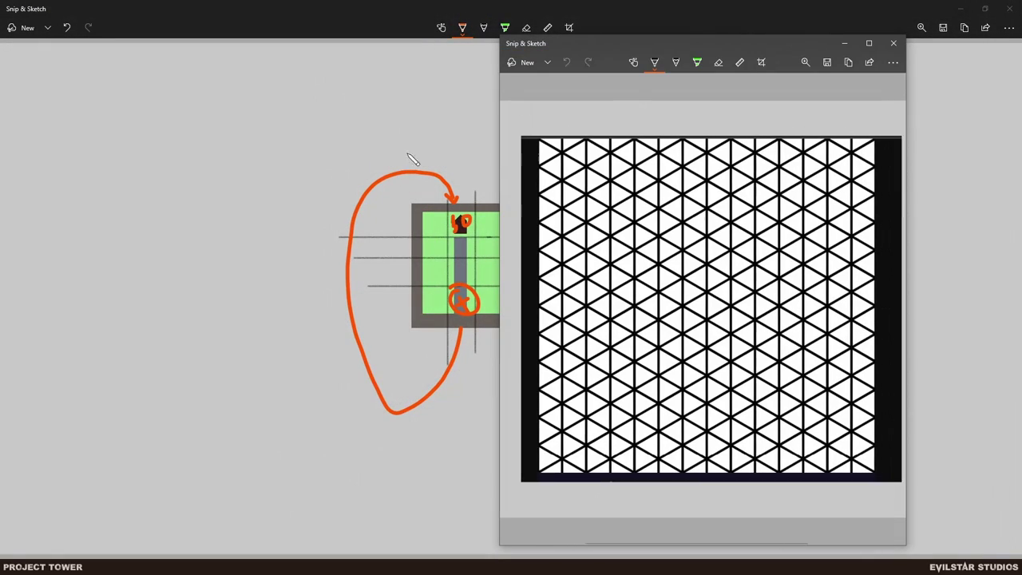
left_click_drag(628, 42, 353, 133)
double_click(353, 132)
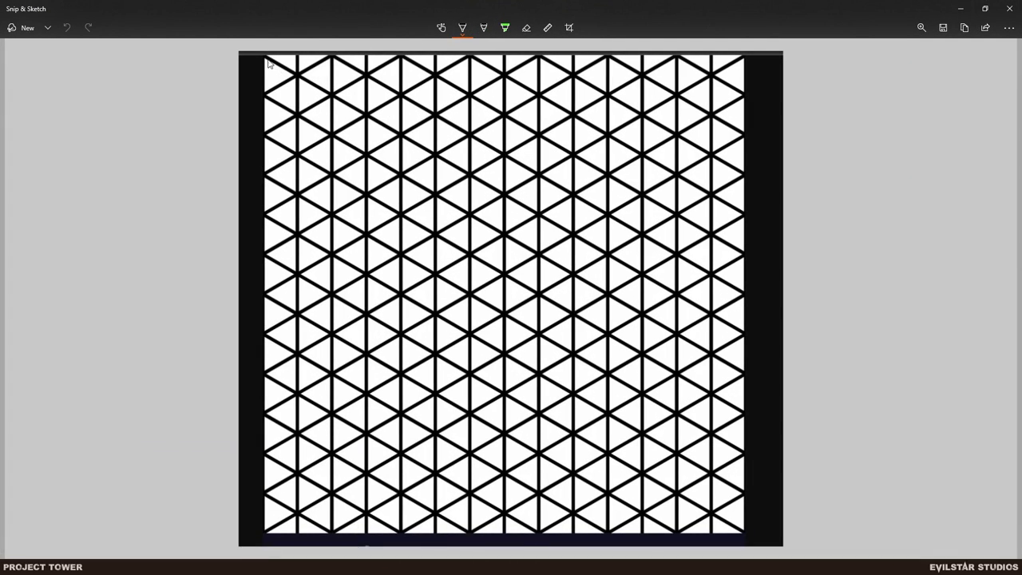
- Set the ballpoint pen to red and trace the zigzag edge of the cells along the grid's top row
left_click_drag(267, 61, 308, 71)
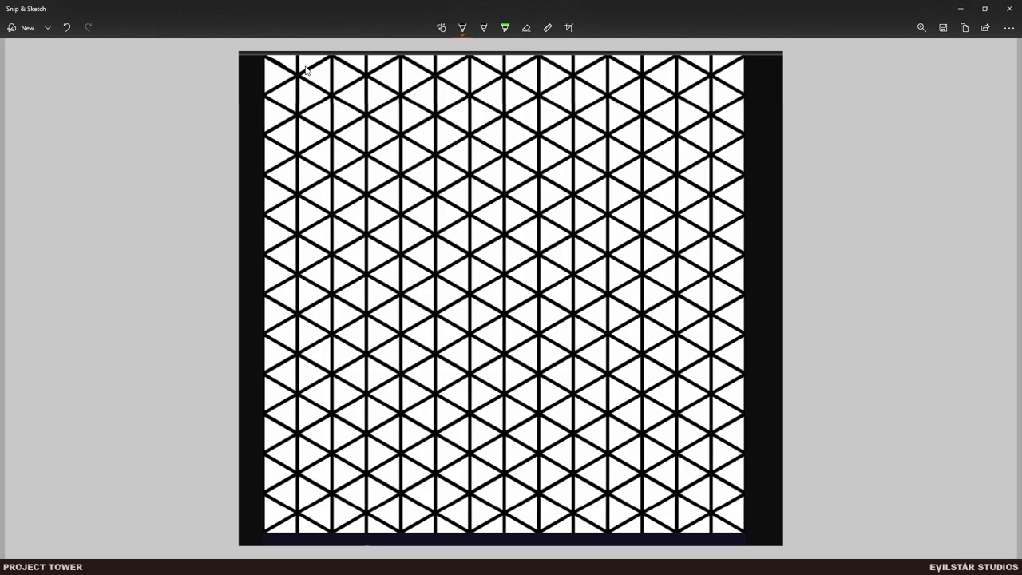
left_click(463, 27)
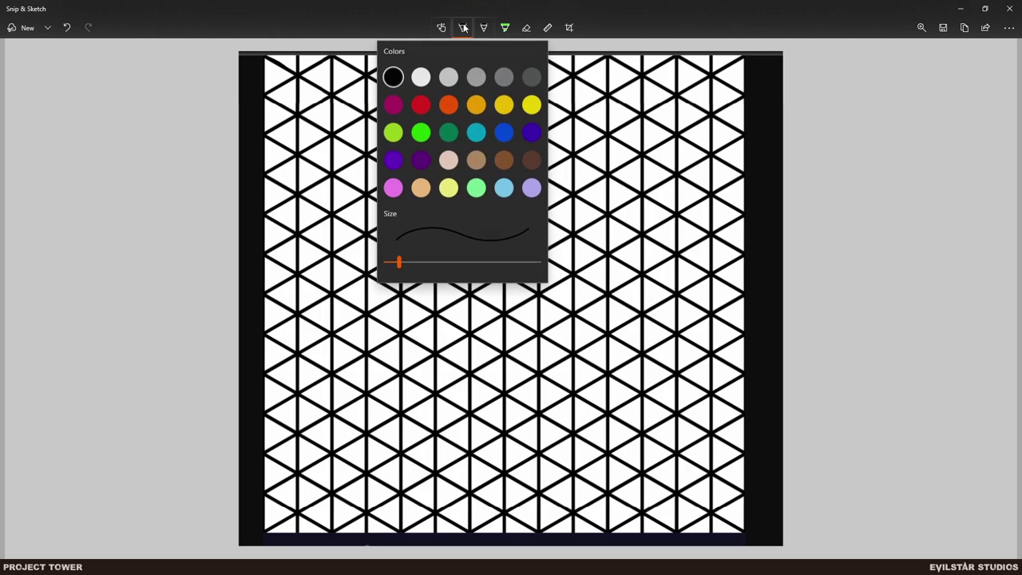
left_click(421, 107)
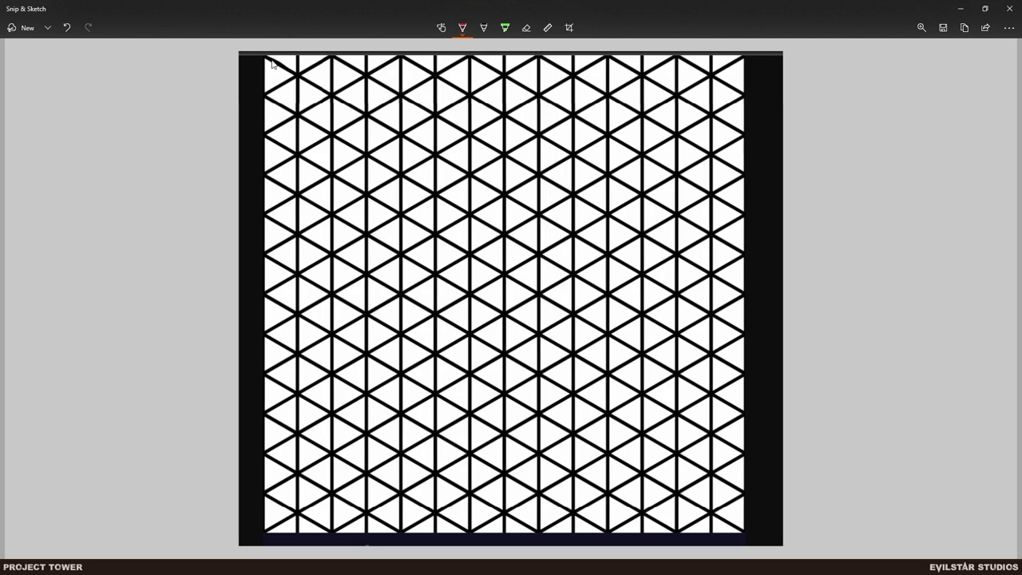
mouse_move(267, 60)
left_mouse_down()
mouse_move(299, 76)
mouse_move(328, 58)
mouse_move(367, 77)
mouse_move(399, 56)
mouse_move(456, 70)
mouse_move(468, 62)
left_mouse_up()
key("ctrl+z")
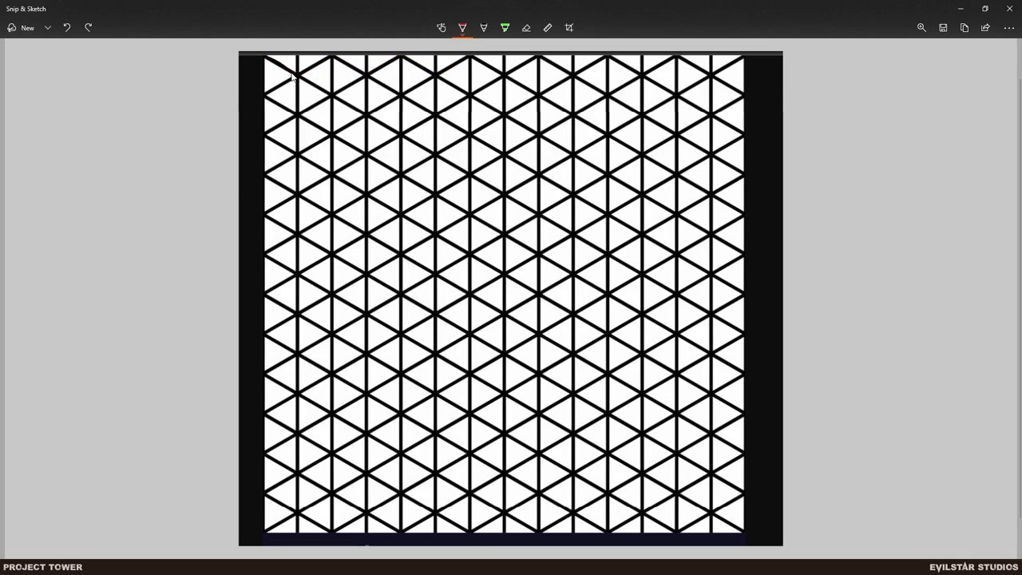
key("ctrl+z")
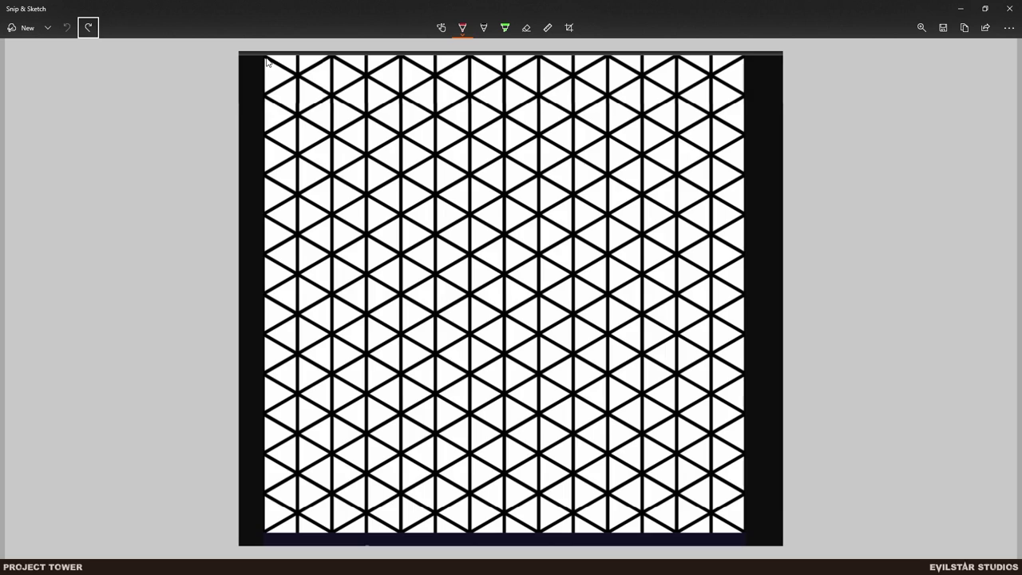
mouse_move(272, 66)
left_mouse_down()
mouse_move(301, 76)
mouse_move(332, 57)
mouse_move(361, 73)
mouse_move(397, 60)
mouse_move(439, 76)
mouse_move(468, 61)
mouse_move(503, 75)
mouse_move(541, 59)
mouse_move(563, 72)
mouse_move(614, 61)
mouse_move(641, 76)
mouse_move(672, 60)
mouse_move(709, 74)
mouse_move(751, 56)
left_mouse_up()
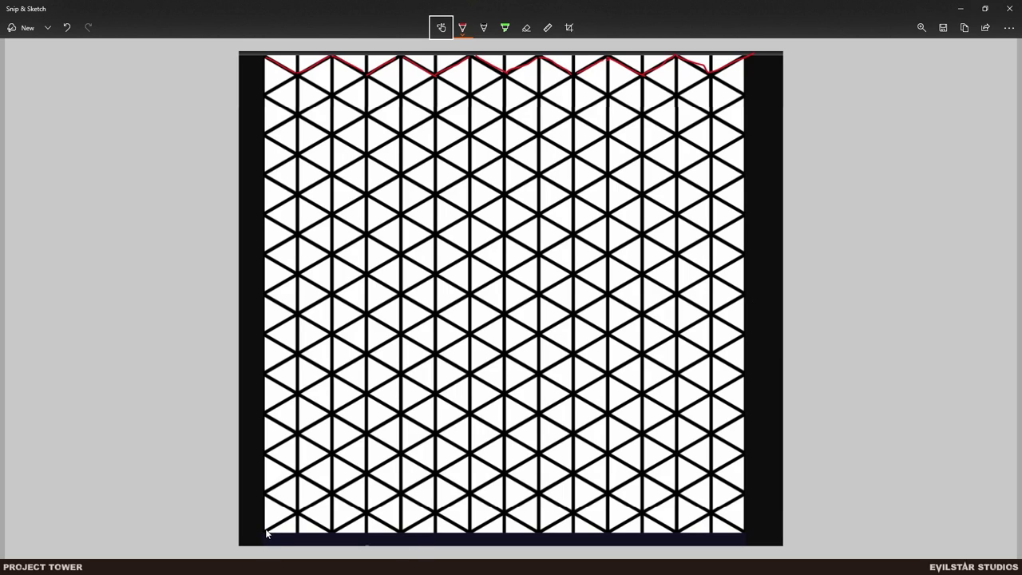
- Trace the matching red zigzag just above the grid's bottom edge, across its full width
mouse_move(267, 532)
left_mouse_down()
mouse_move(297, 515)
mouse_move(327, 528)
mouse_move(368, 515)
left_mouse_up()
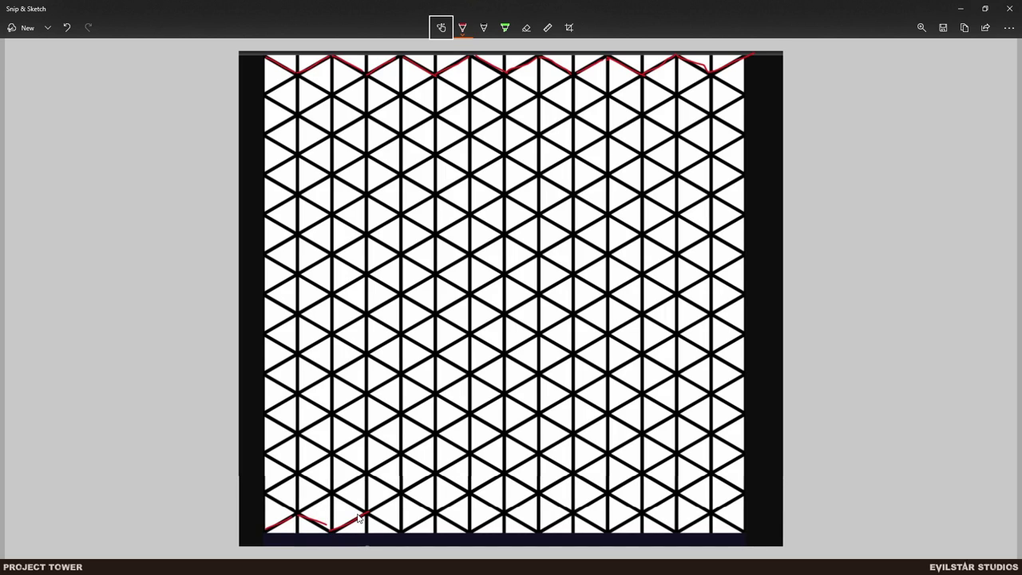
key("ctrl+z")
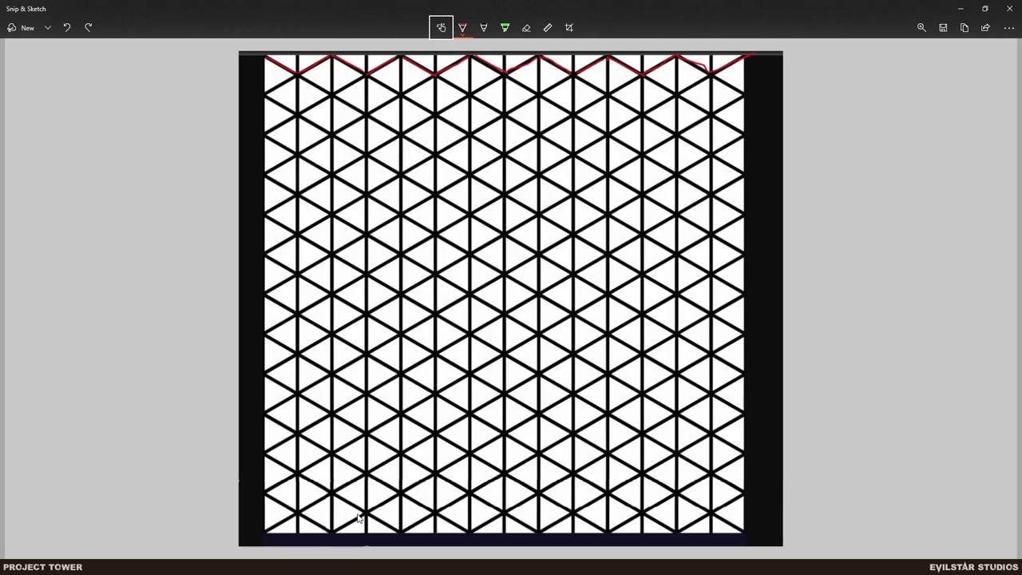
mouse_move(267, 498)
left_mouse_down()
mouse_move(293, 514)
mouse_move(333, 499)
mouse_move(363, 510)
mouse_move(402, 498)
mouse_move(432, 511)
mouse_move(472, 496)
mouse_move(499, 513)
mouse_move(541, 496)
mouse_move(574, 515)
mouse_move(608, 498)
mouse_move(645, 511)
mouse_move(676, 494)
mouse_move(711, 510)
mouse_move(746, 495)
left_mouse_up()
key("ctrl+z")
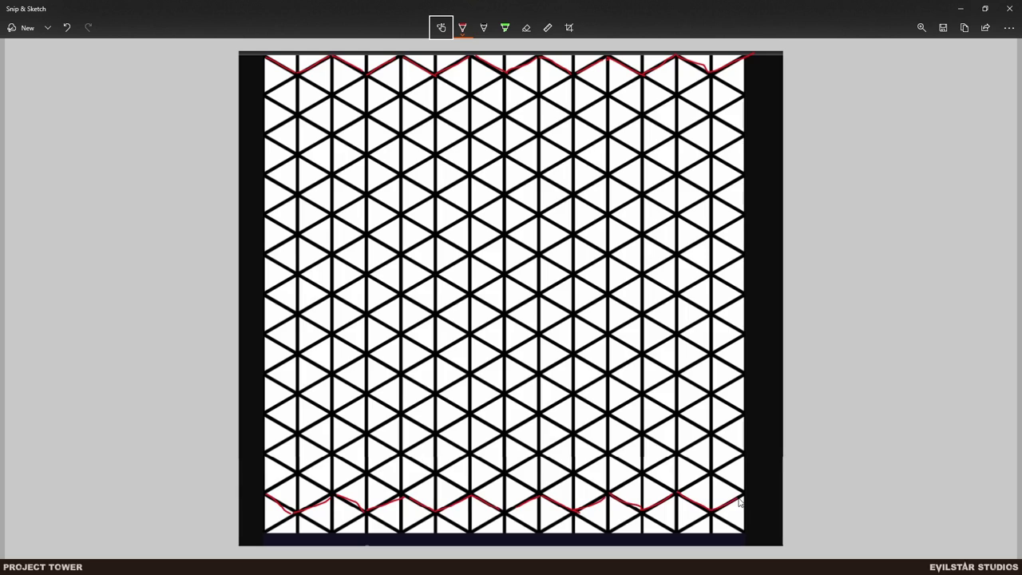
- Thicken the red pen and scribble over the strip of cells below the lower zigzag line
left_click(462, 28)
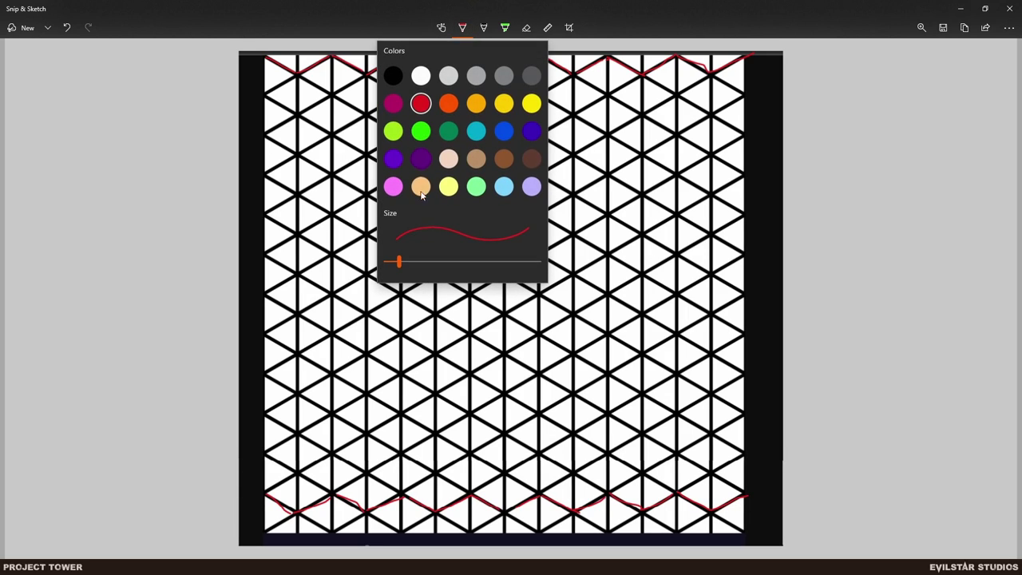
left_click_drag(399, 263, 481, 264)
left_click(361, 516)
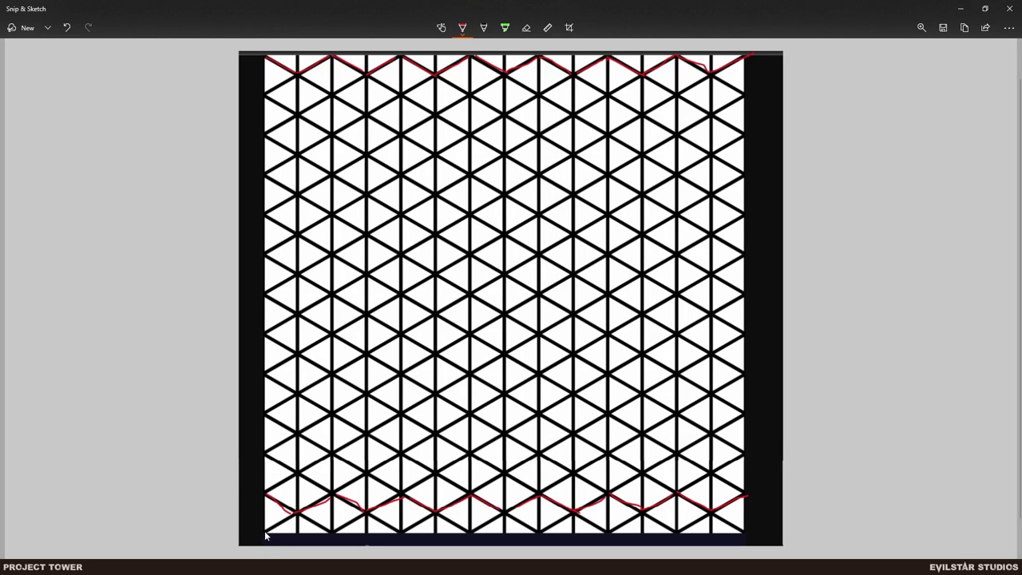
mouse_move(271, 530)
left_mouse_down()
mouse_move(264, 519)
mouse_move(277, 513)
mouse_move(391, 522)
mouse_move(338, 506)
mouse_move(355, 519)
mouse_move(399, 504)
mouse_move(375, 511)
mouse_move(415, 507)
mouse_move(456, 518)
mouse_move(452, 527)
mouse_move(491, 504)
mouse_move(536, 500)
mouse_move(569, 520)
mouse_move(610, 505)
mouse_move(638, 523)
mouse_move(670, 501)
mouse_move(728, 527)
mouse_move(744, 501)
mouse_move(719, 527)
mouse_move(287, 532)
mouse_move(448, 522)
left_mouse_up()
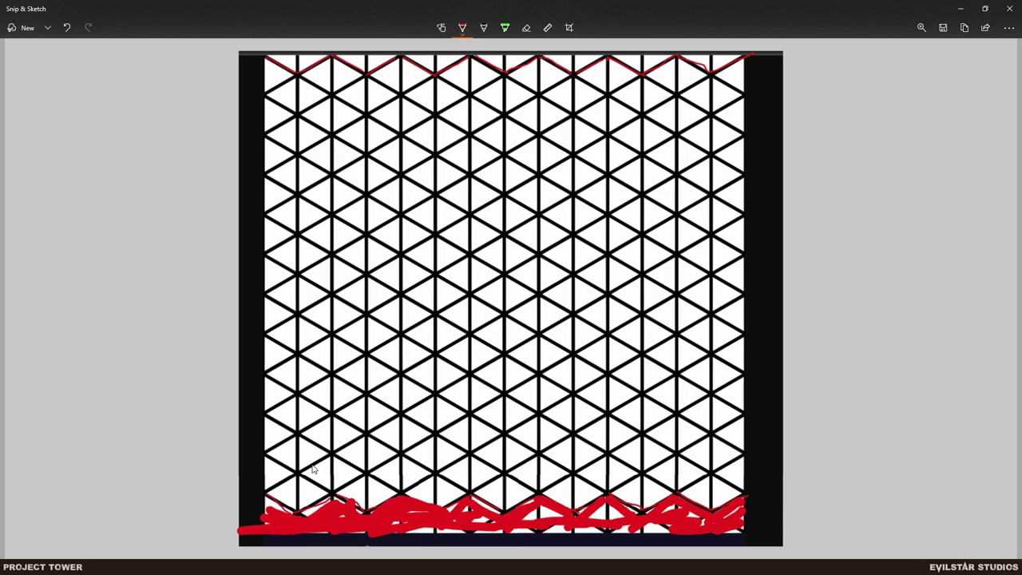
- Undo all the thick red scribbles below the lower zigzag line
key("ctrl+z")
key("ctrl+z")
key("ctrl+z")
key("ctrl+z")
key("ctrl+z")
key("ctrl+z")
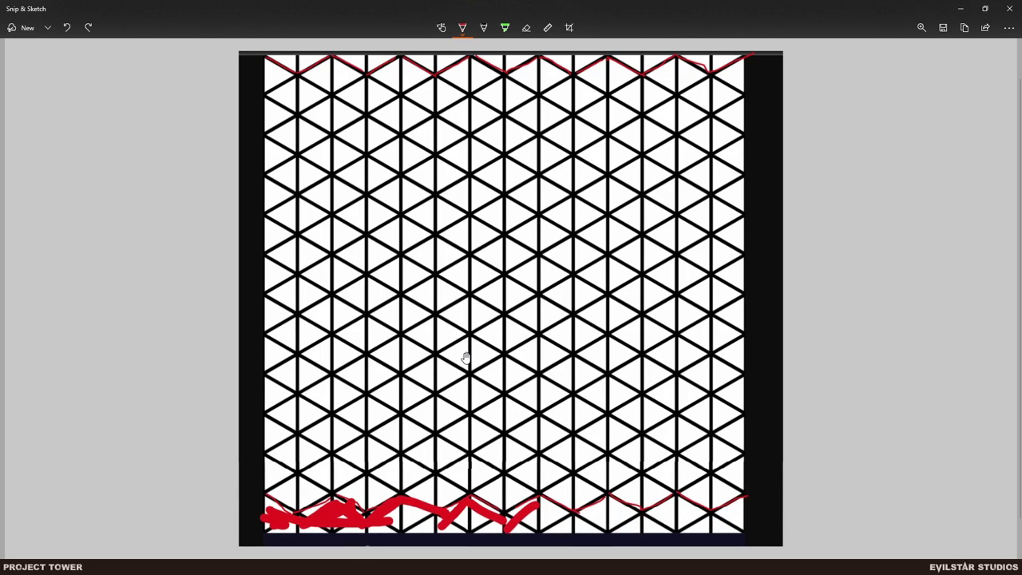
key("ctrl+z")
key("ctrl+z")
key("ctrl+z")
key("ctrl+z")
key("ctrl+z")
key("ctrl+z")
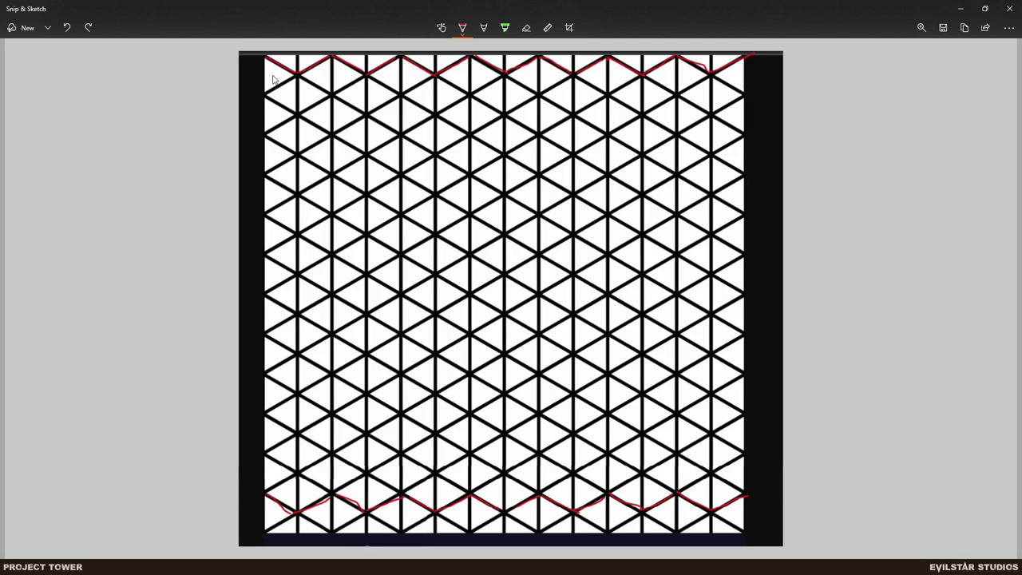
- Mark the first two cells above the lower zigzag with red dots, and undo both dots
left_click(282, 492)
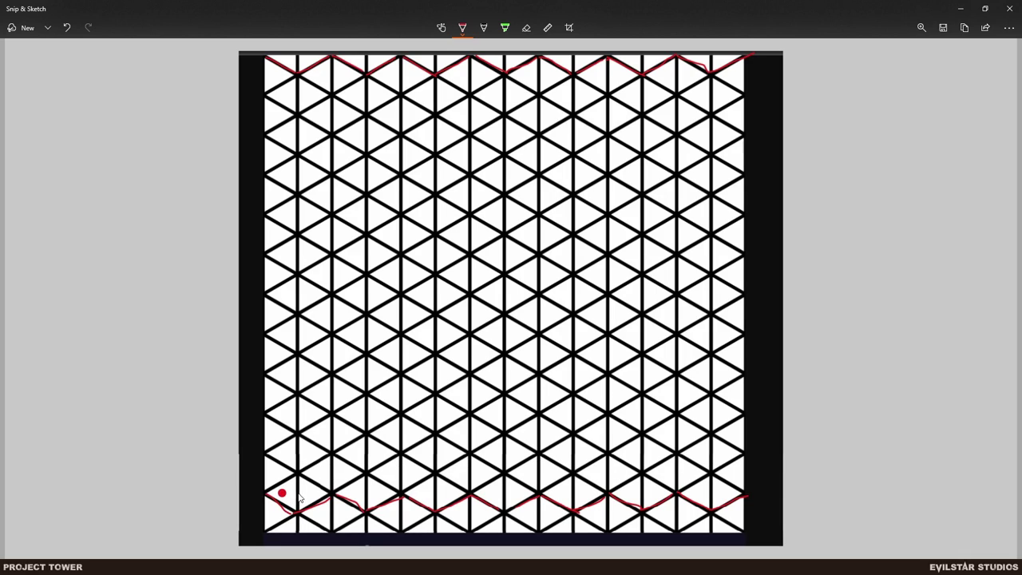
left_click(312, 489)
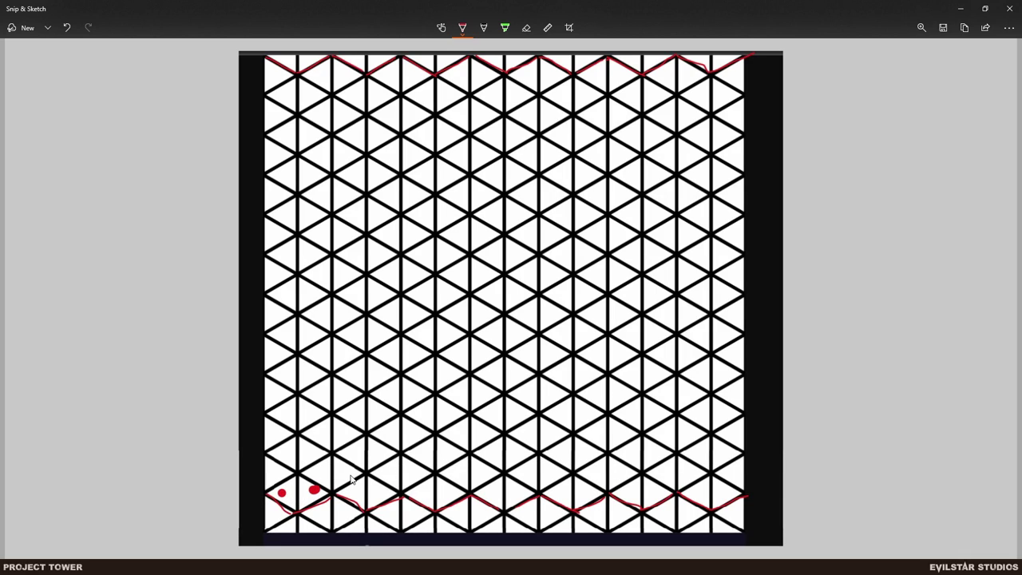
key("ctrl+z")
key("ctrl+z")
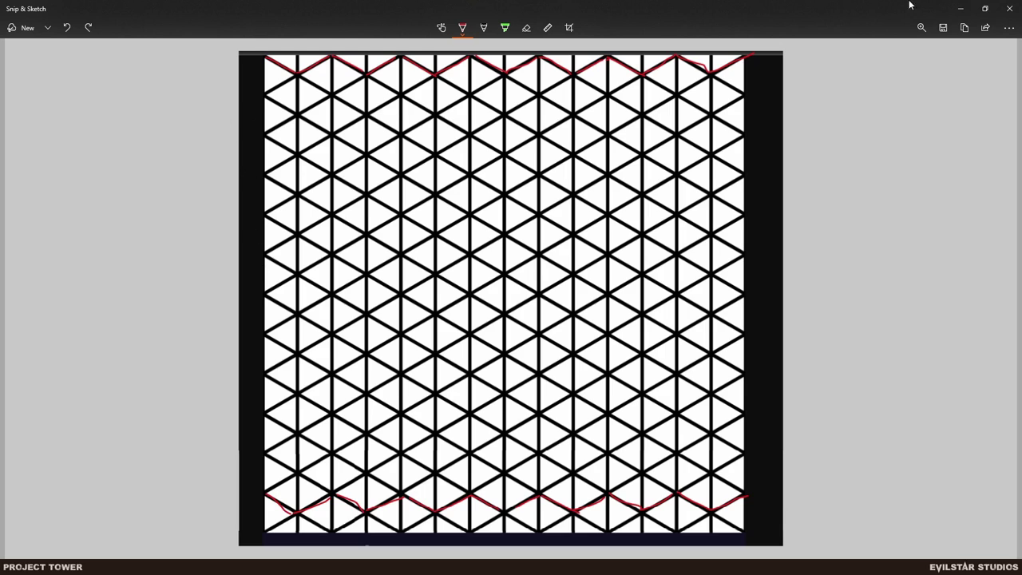
- Minimize both snips, return to Rider to examine the width * height array size in TriangularGrid's constructor, and minimize the Paint window
left_click(960, 8)
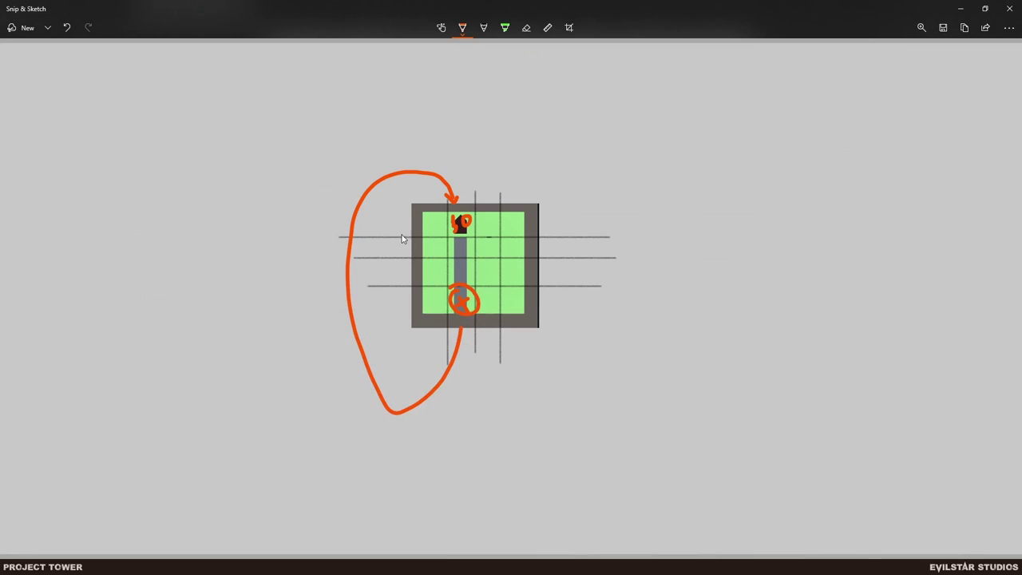
left_click(962, 8)
left_click(964, 8)
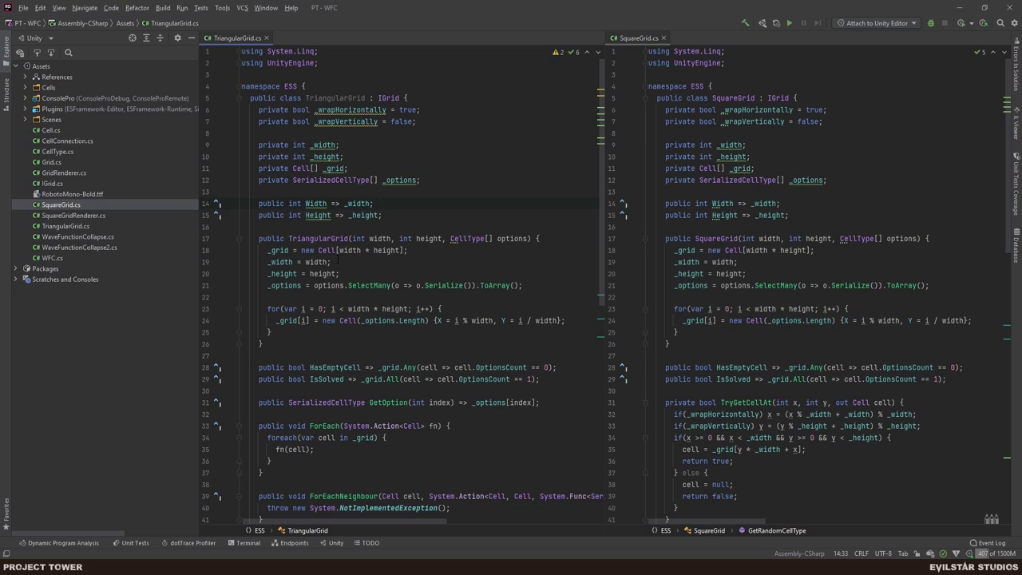
left_click(338, 250)
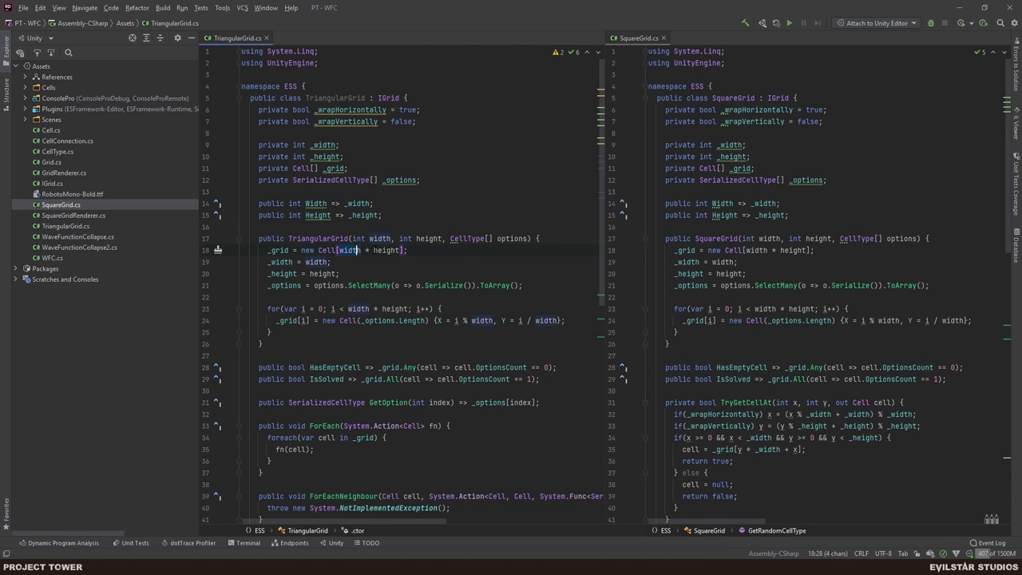
left_click_drag(375, 249, 401, 250)
left_click(426, 250)
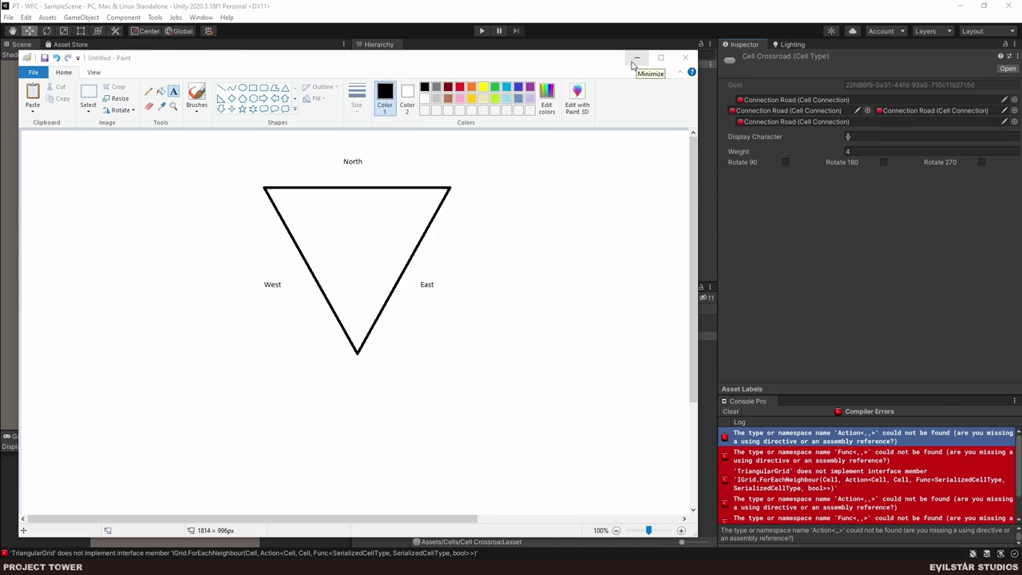
left_click(632, 62)
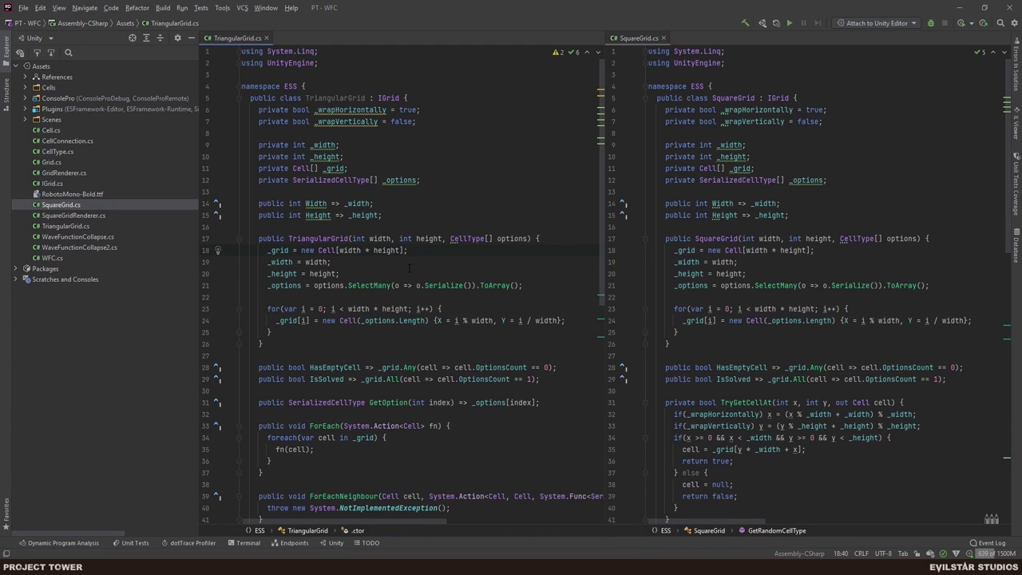
left_click(340, 273)
- Add a new class named TriangularGridRenderer to the Assets folder
right_click(42, 66)
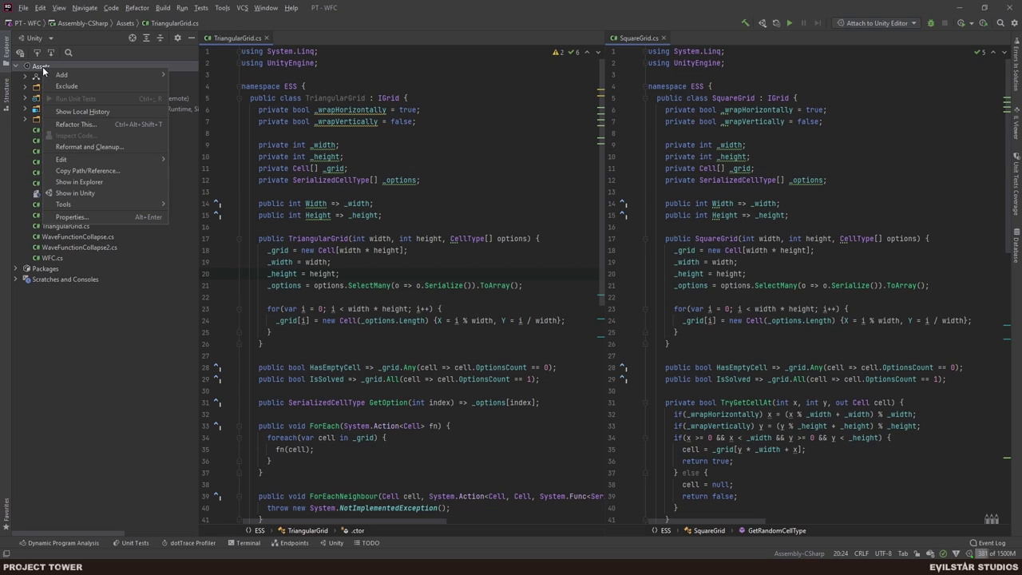
mouse_move(68, 75)
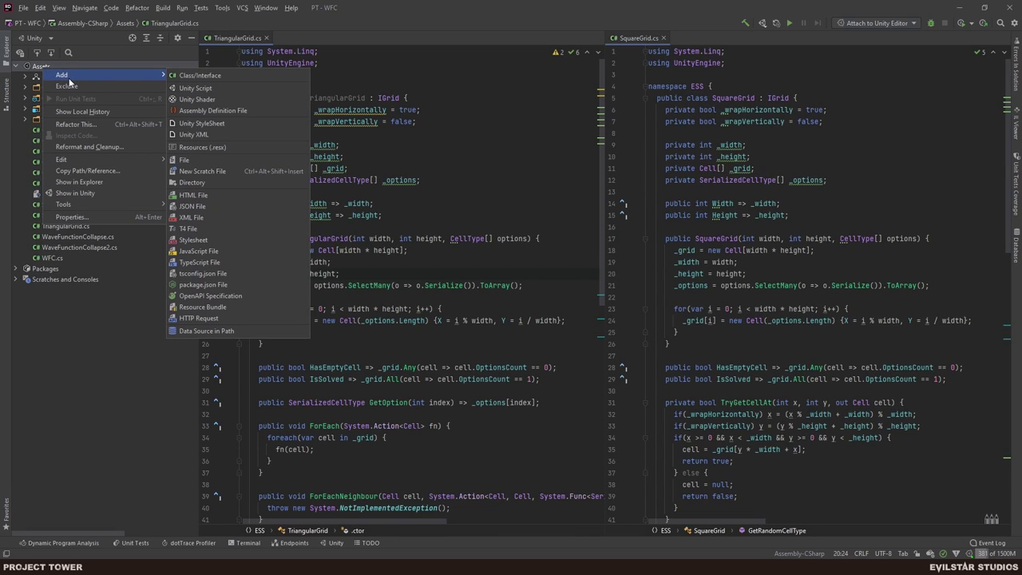
left_click(200, 75)
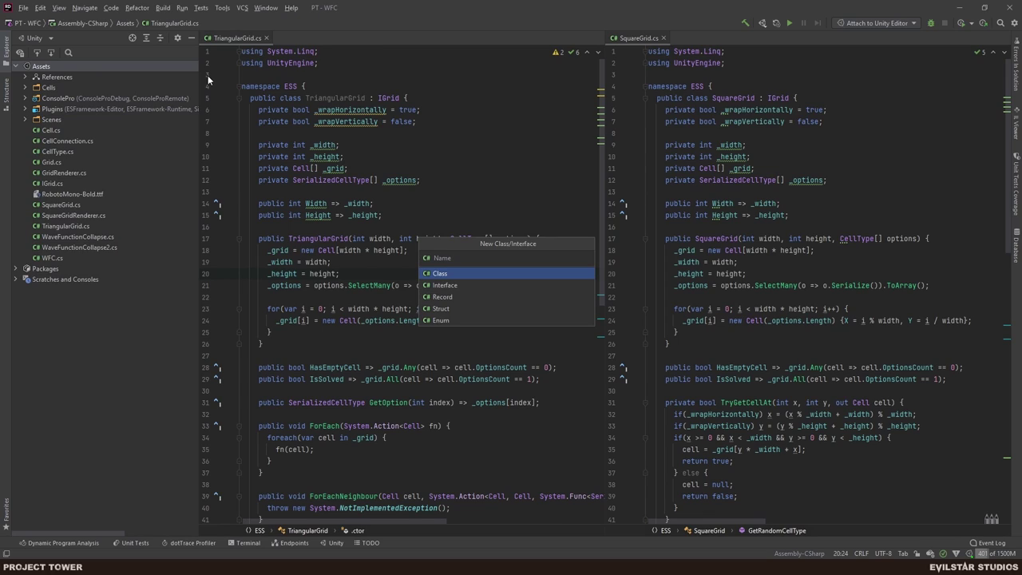
type("TriangularGridRenderer")
key("Return")
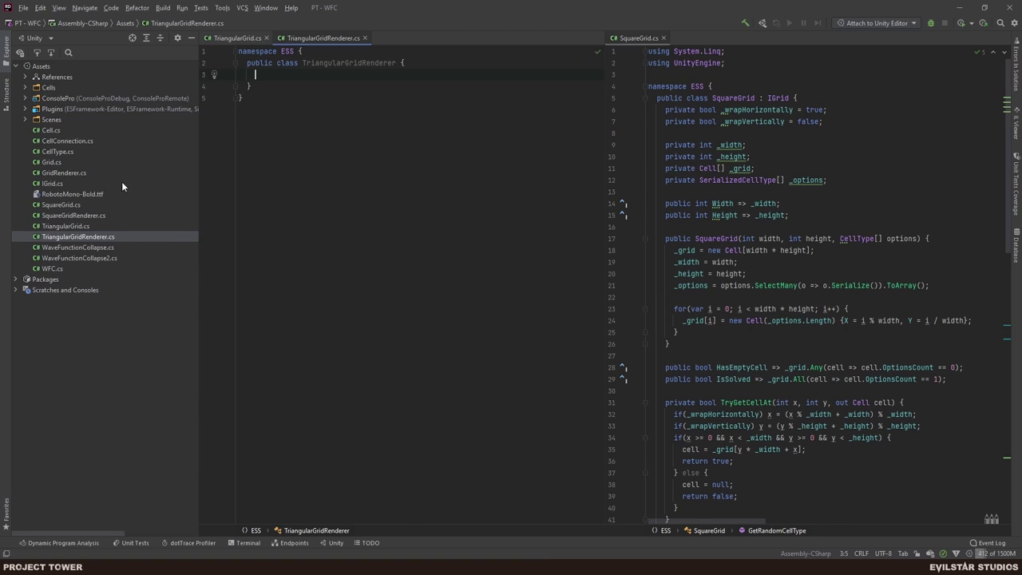
- Open SquareGridRenderer.cs and place it in the split editor beside TriangularGridRenderer.cs
left_click(73, 216)
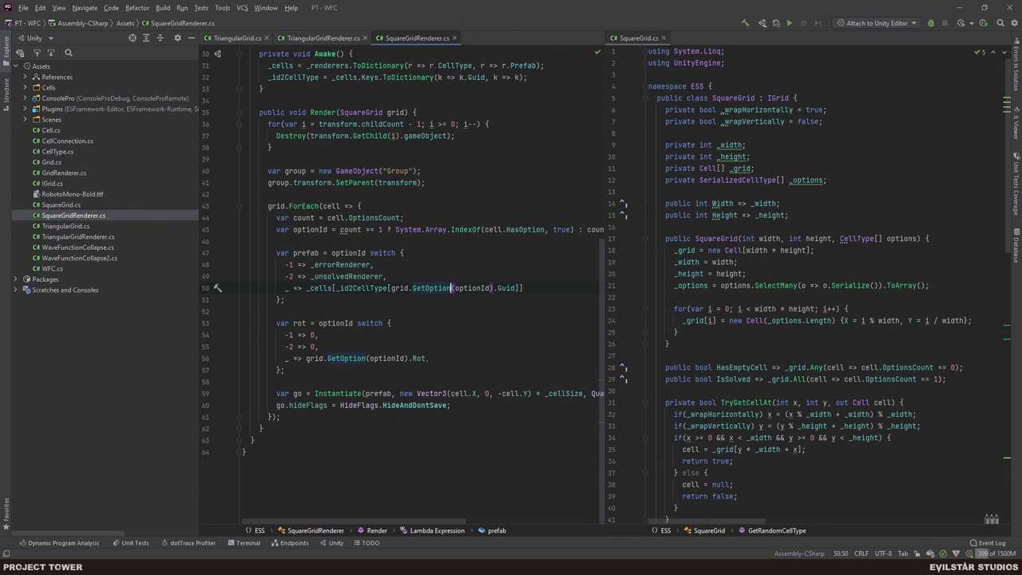
left_click_drag(73, 217, 795, 197)
scroll(801, 277, "up", 10)
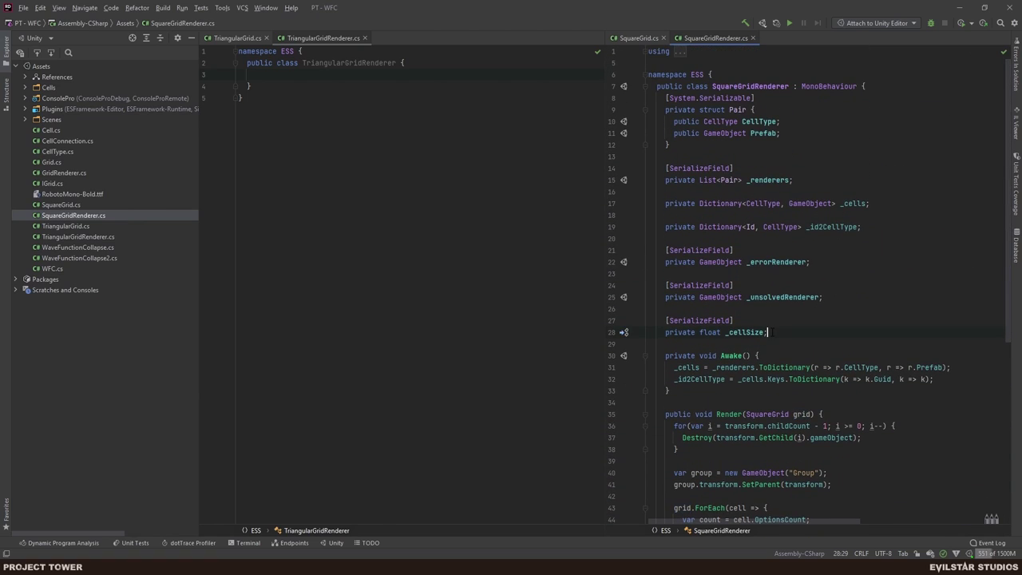
- Copy the Pair struct and all fields through _cellSize from SquareGridRenderer into the TriangularGridRenderer class body
left_click_drag(766, 332, 669, 98)
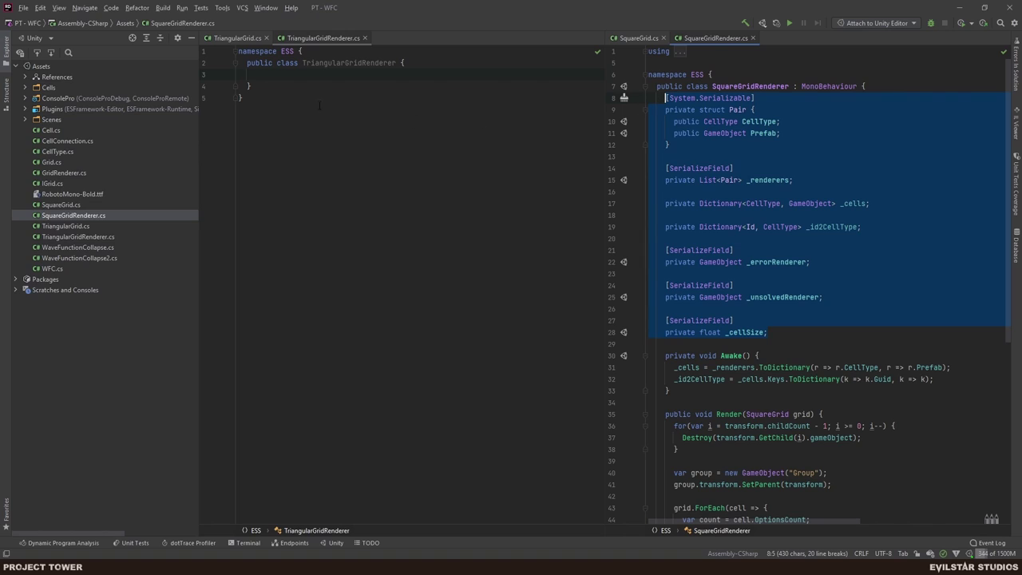
key("ctrl+c")
left_click(319, 74)
key("ctrl+v")
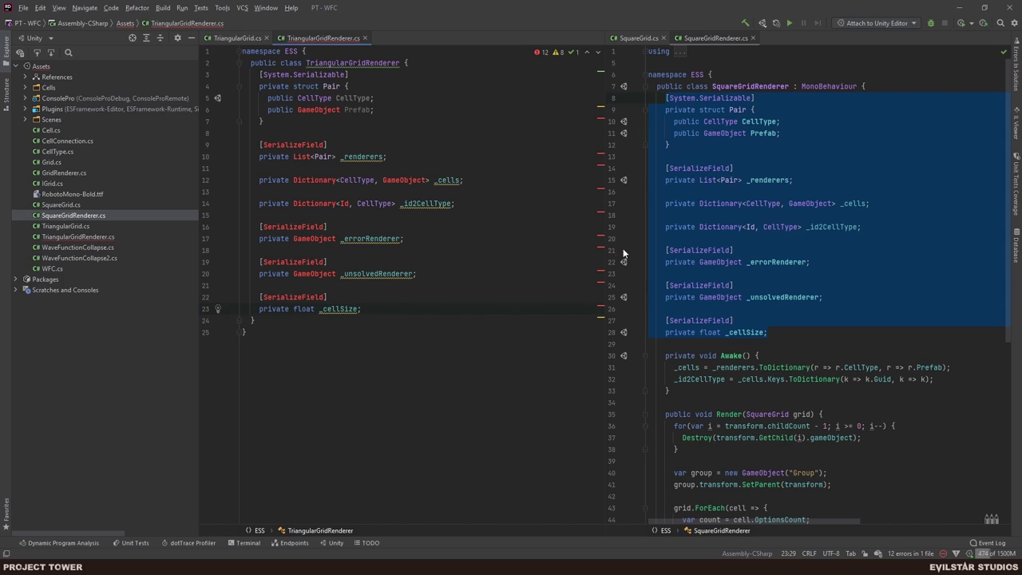
- Copy the Awake and Render methods from SquareGridRenderer into TriangularGridRenderer below the _cellSize field
left_click(808, 332)
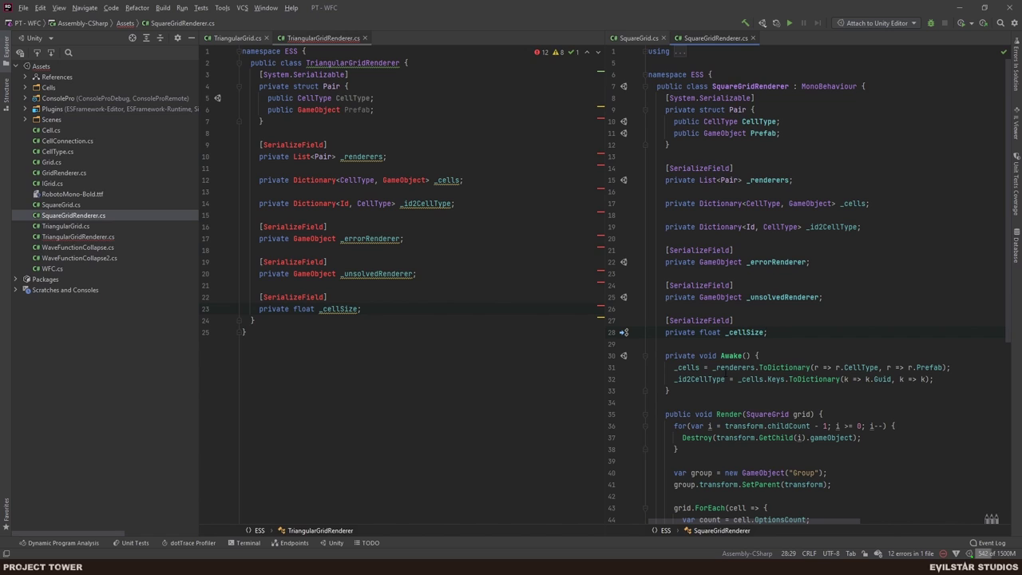
left_click(786, 355)
scroll(766, 413, "down", 4)
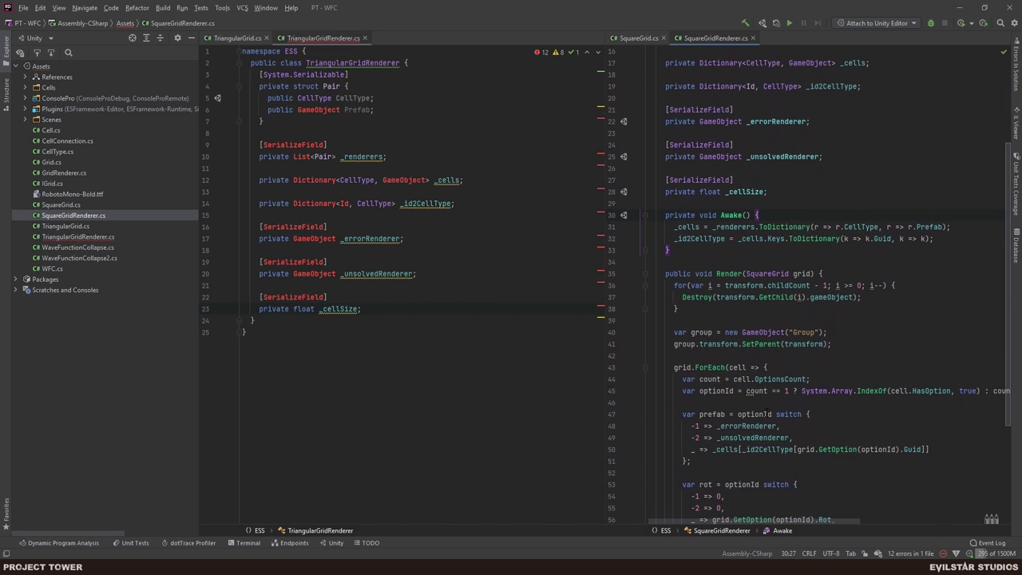
scroll(786, 381, "down", 5)
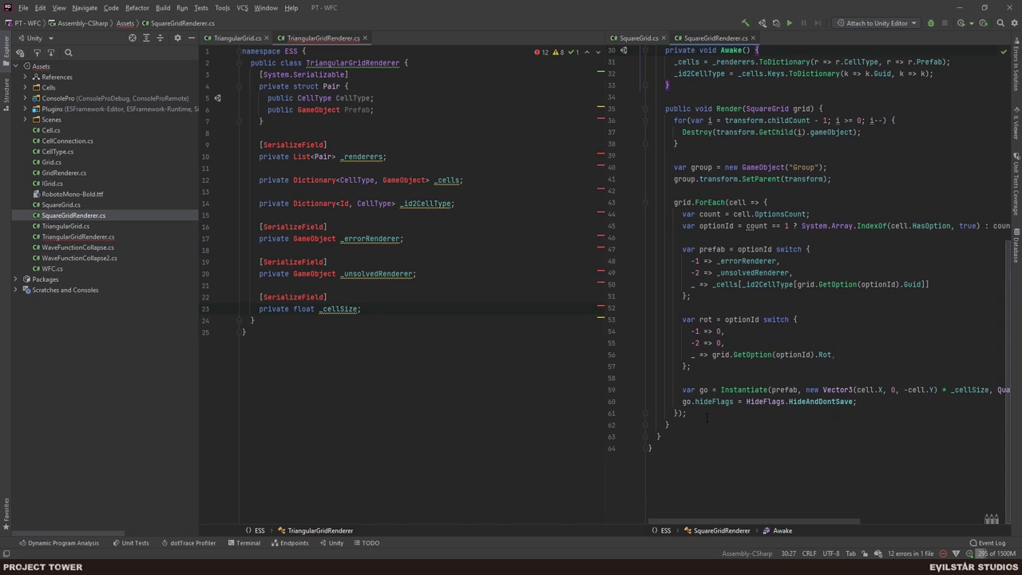
left_click(676, 425)
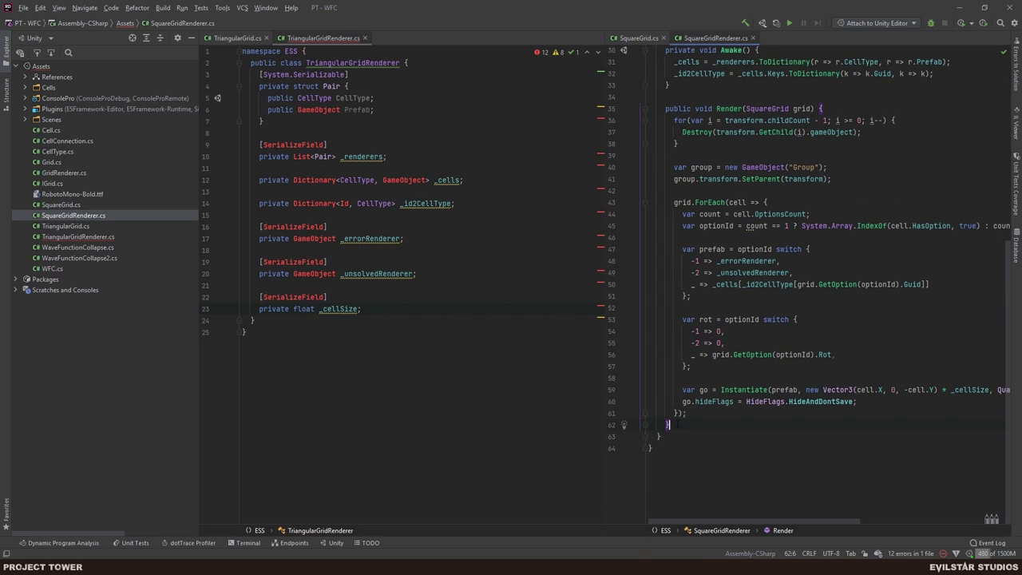
left_click_drag(676, 425, 665, 121)
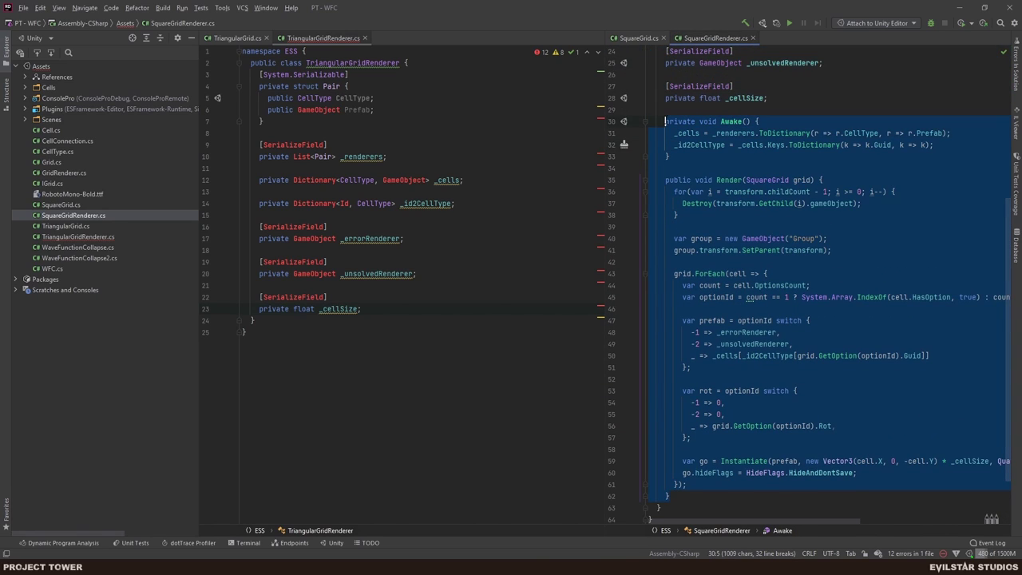
left_click(385, 310)
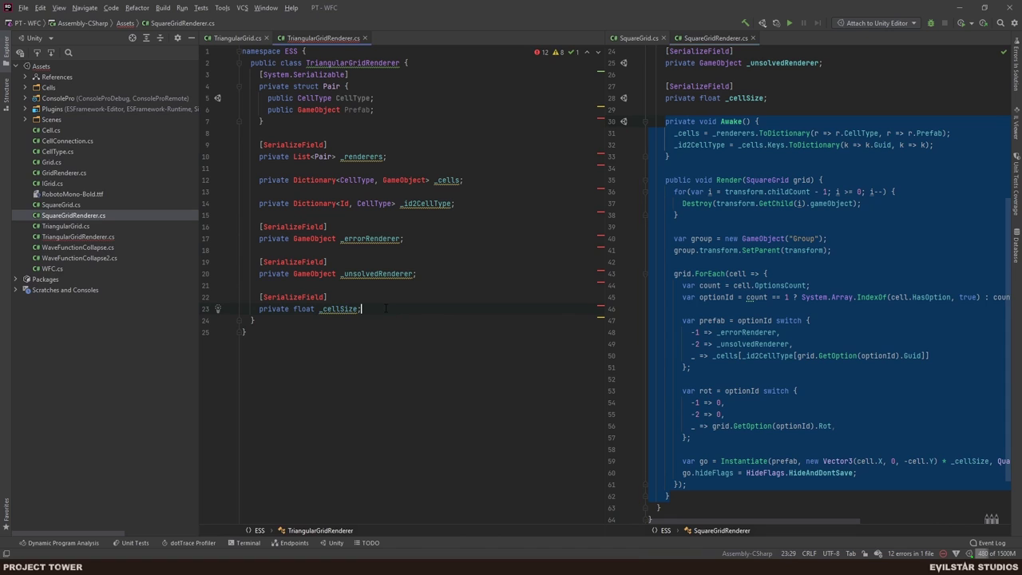
key("Return")
key("Return")
key("ctrl+v")
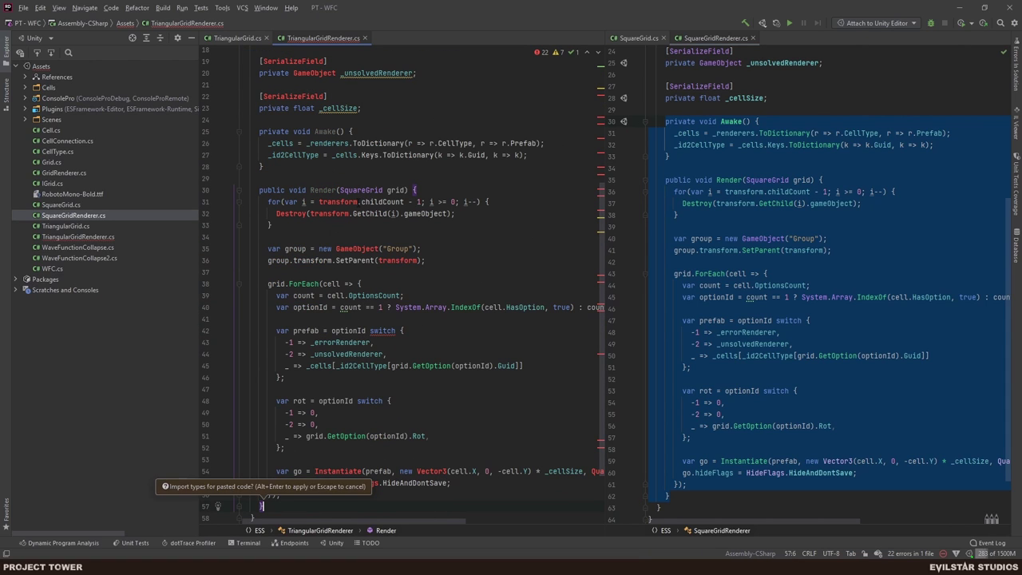
- Make TriangularGridRenderer inherit from MonoBehaviour and import the missing namespace for the List type
scroll(360, 323, "up", 6)
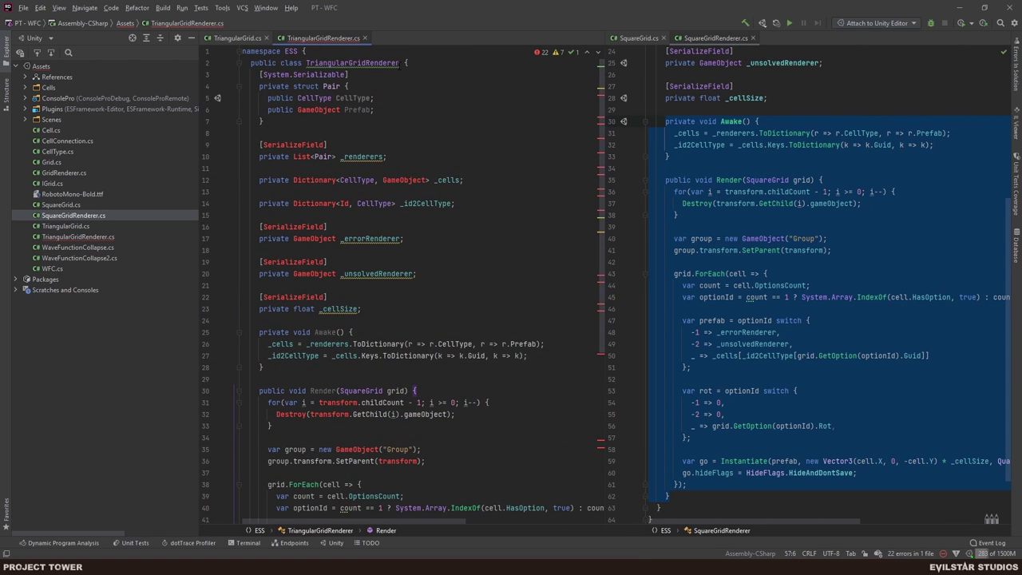
left_click(399, 68)
type(": Mono")
key("Return")
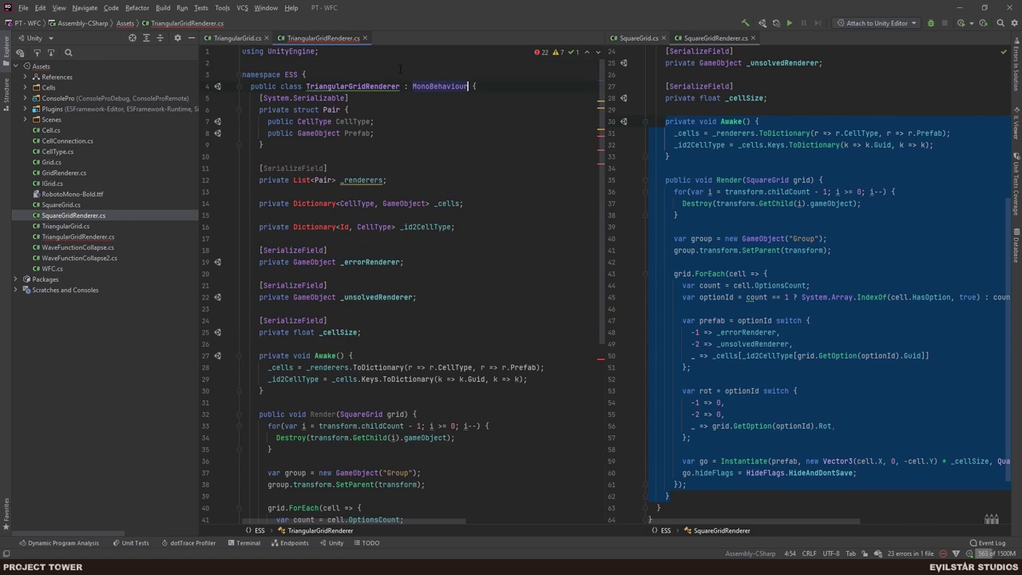
key("F2")
key("alt+Return")
key("Return")
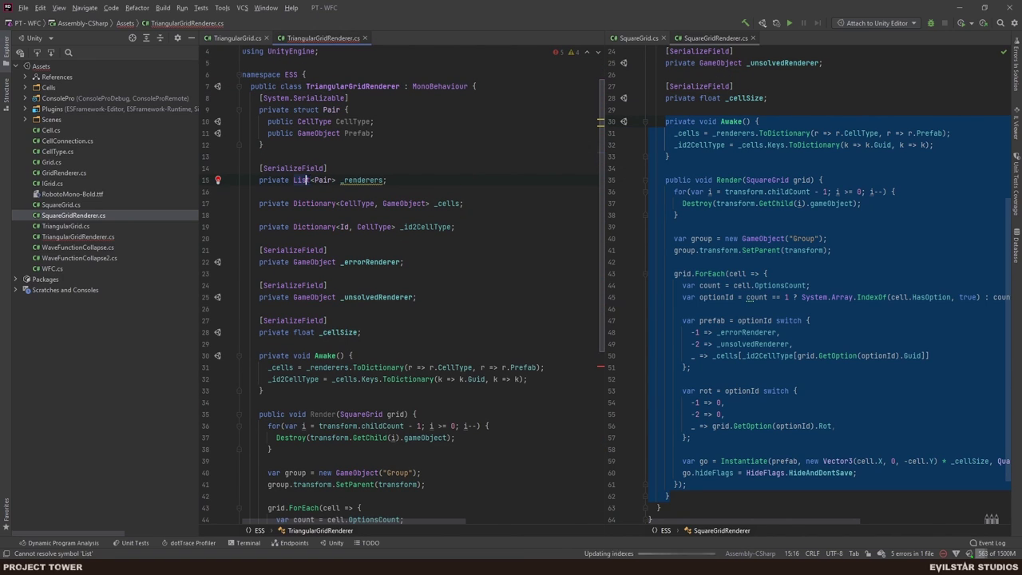
- Change the grid parameter's type in TriangularGridRenderer's Render method to TriangularGrid
scroll(357, 233, "down", 5)
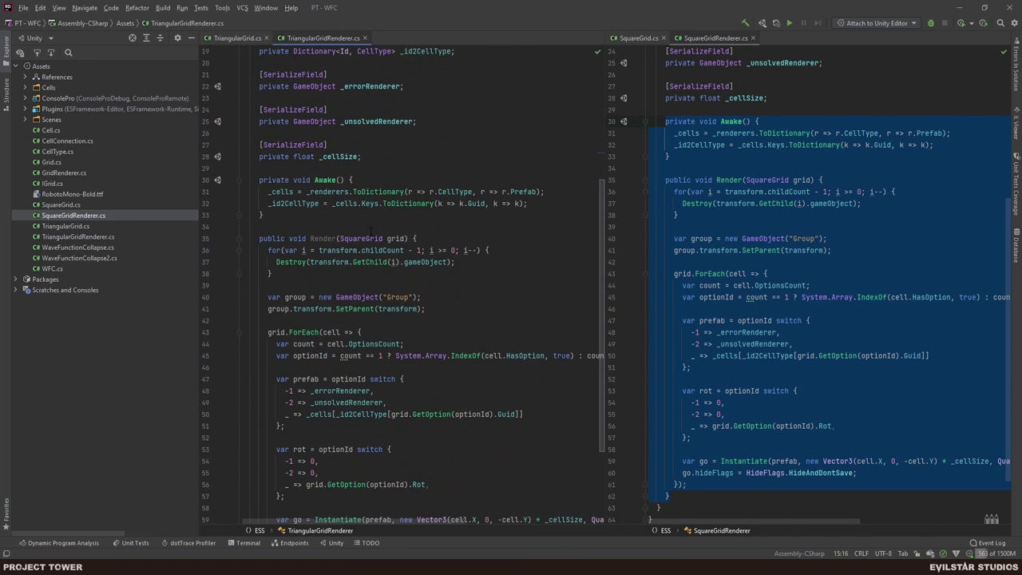
double_click(365, 238)
type("TriangularGrid")
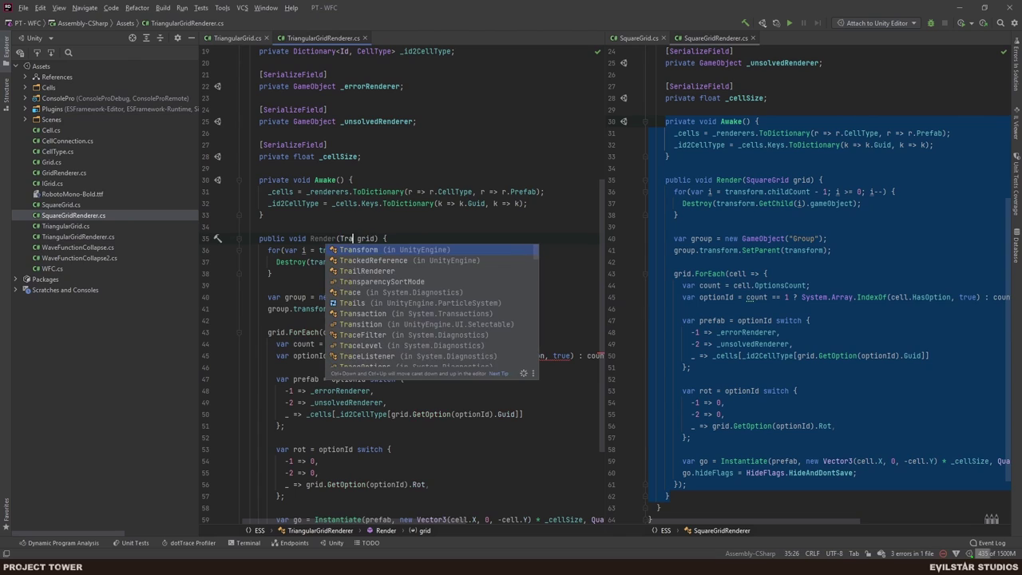
key("Return")
left_click(424, 238)
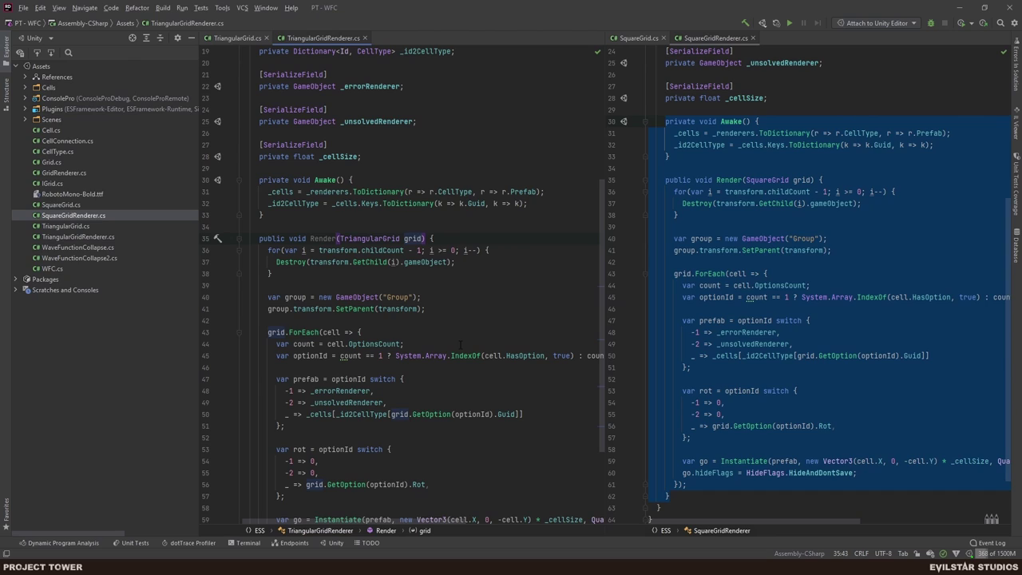
- Select the Vector3 position expression in Render's Instantiate call, then switch to Snip & Sketch and mark both ends of one grid row in red
scroll(460, 345, "down", 4)
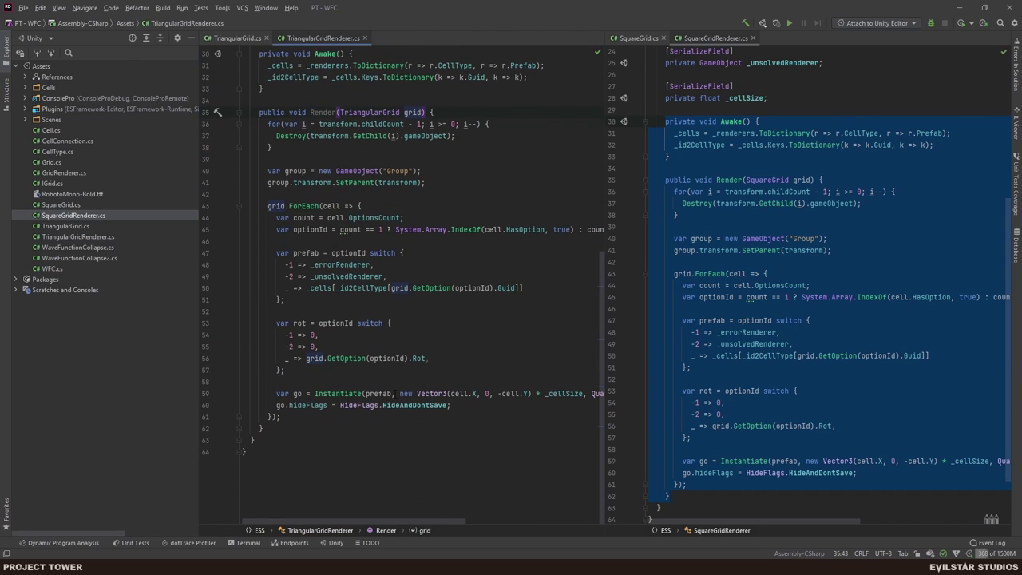
left_click_drag(399, 393, 583, 393)
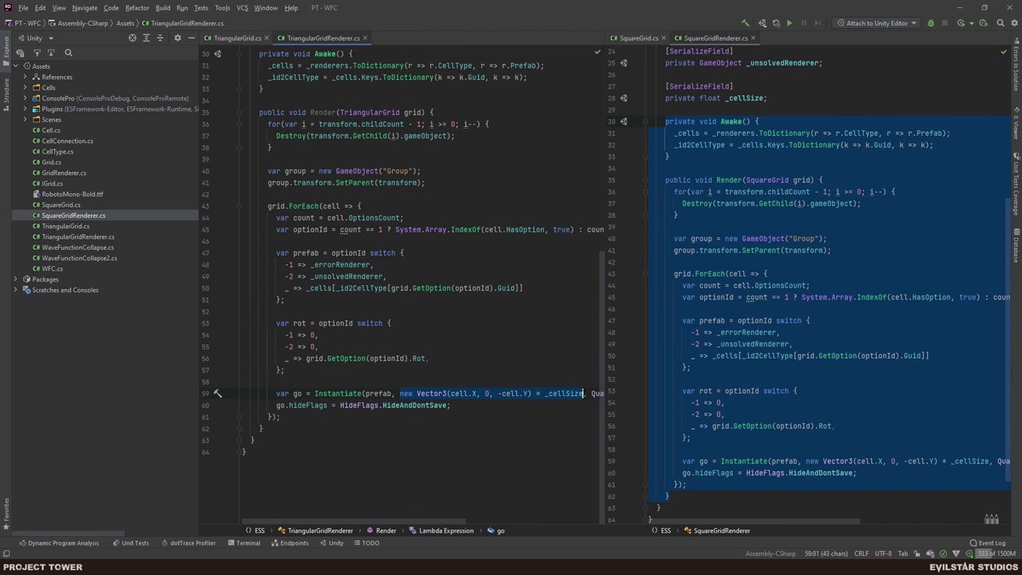
mouse_move(523, 392)
left_click(381, 526)
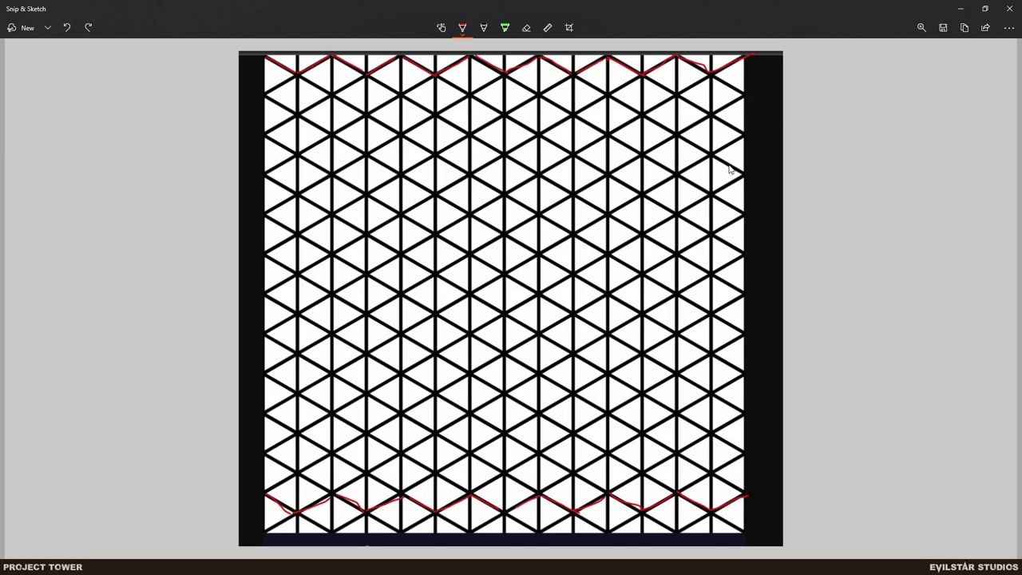
left_click_drag(736, 153, 741, 159)
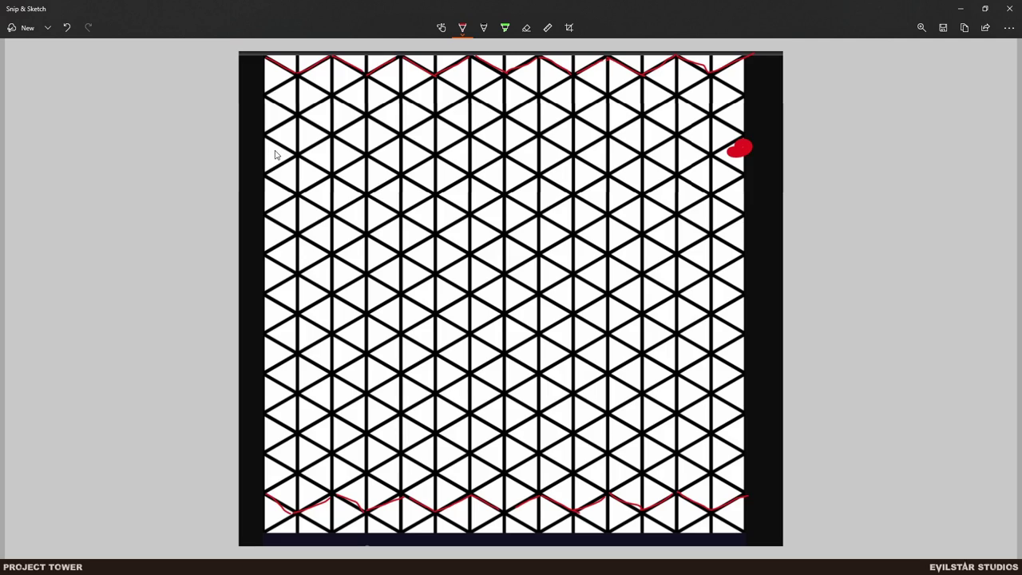
left_click_drag(265, 151, 269, 156)
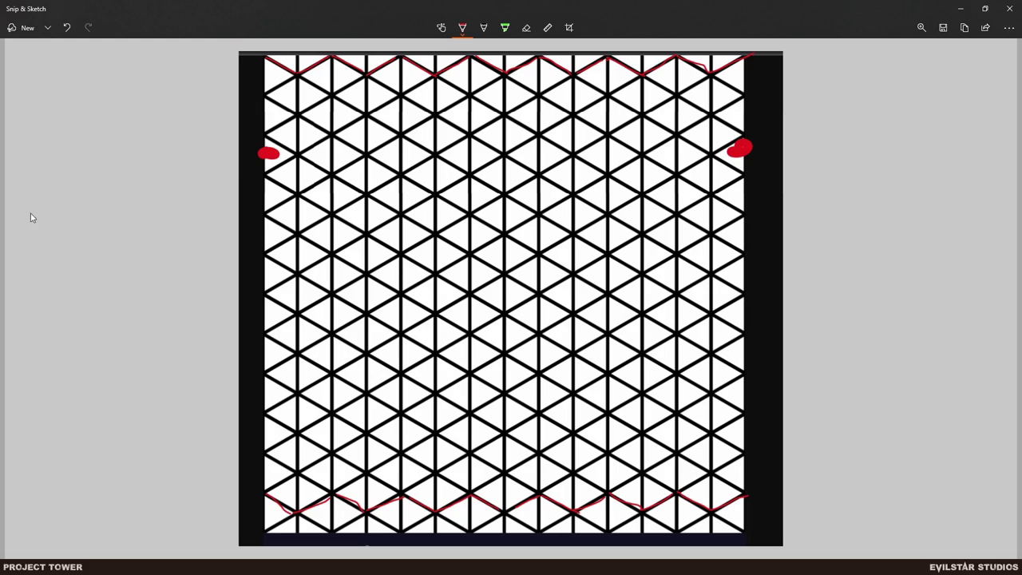
- Sketch a red W-shaped zigzag with a right-pointing triangle above it beside the grid, and minimize Snip & Sketch to return to Rider
mouse_move(48, 232)
left_mouse_down()
mouse_move(83, 200)
mouse_move(114, 237)
left_mouse_up()
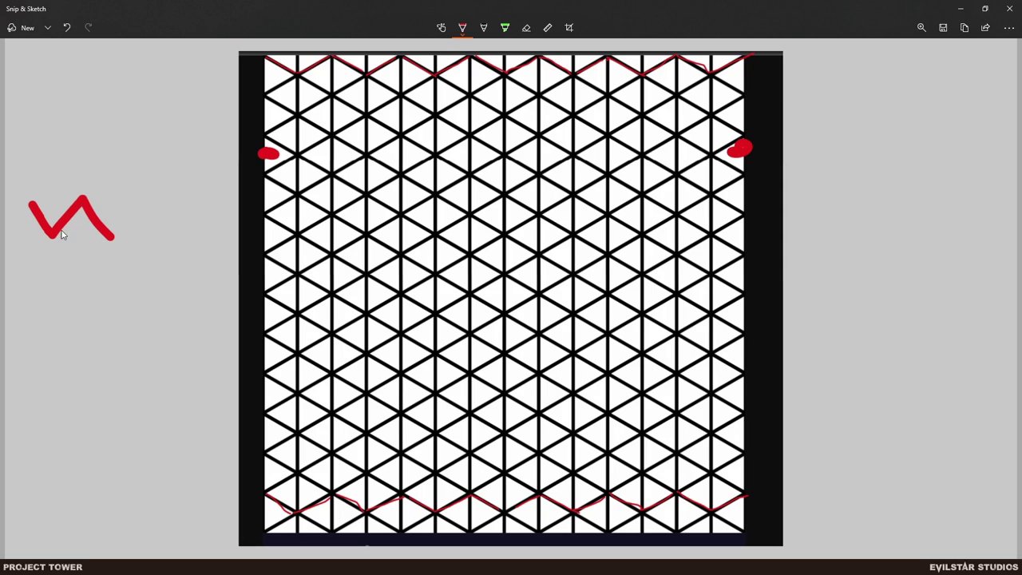
left_click_drag(112, 194, 159, 235)
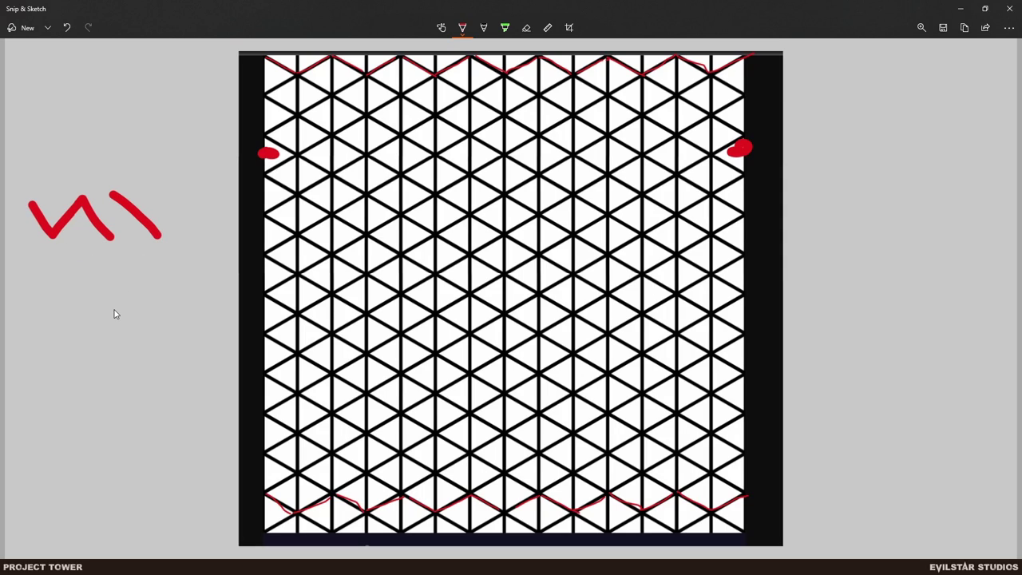
left_click_drag(113, 197, 114, 232)
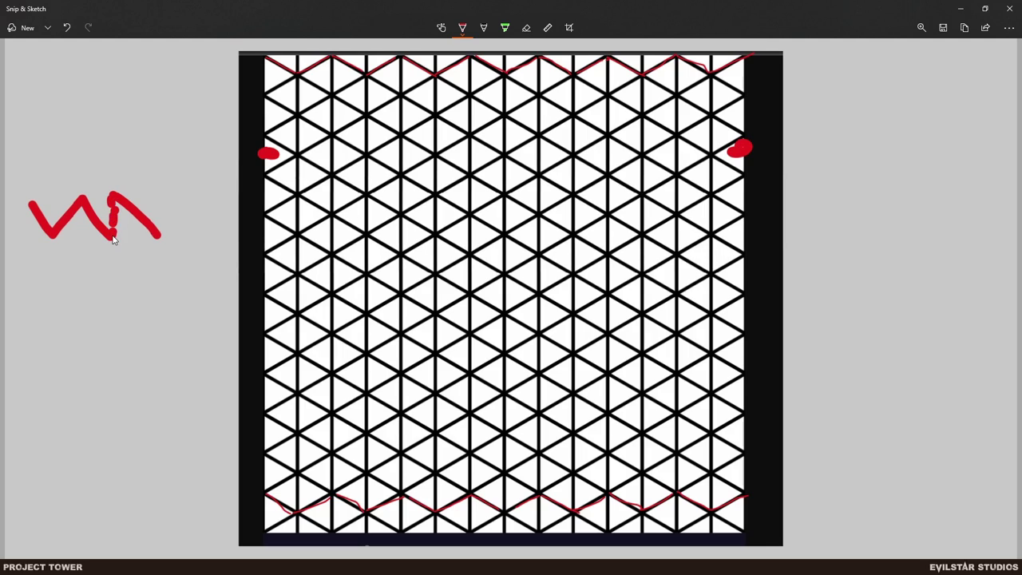
key("ctrl+z")
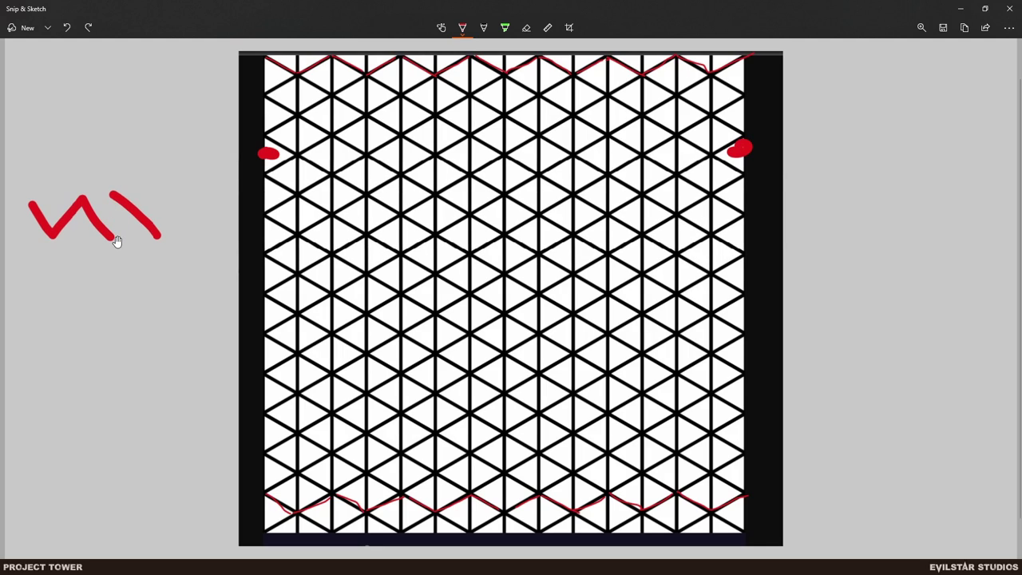
key("ctrl+z")
left_click_drag(114, 240, 151, 196)
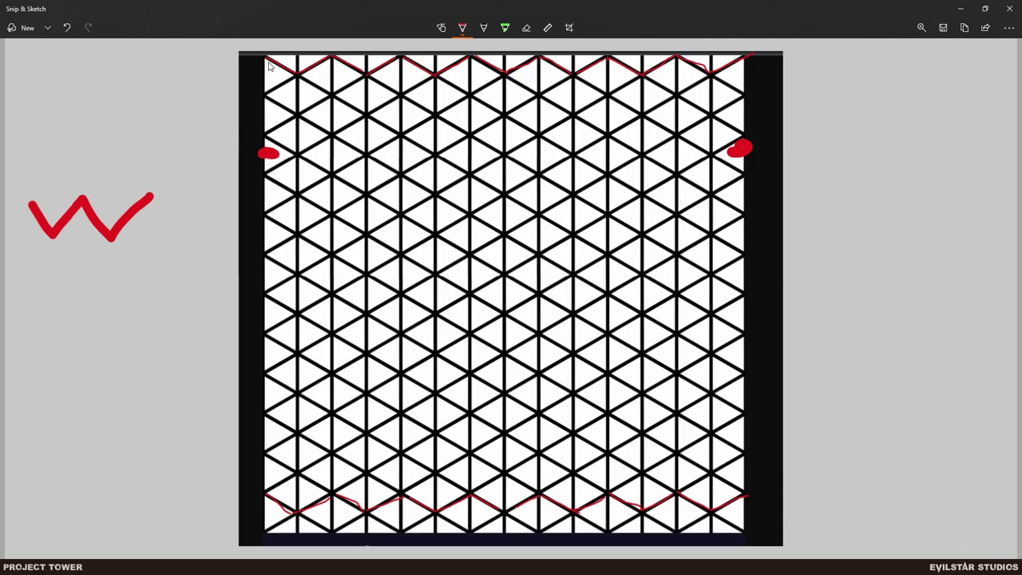
mouse_move(86, 64)
left_mouse_down()
mouse_move(84, 112)
mouse_move(128, 83)
mouse_move(87, 64)
left_mouse_up()
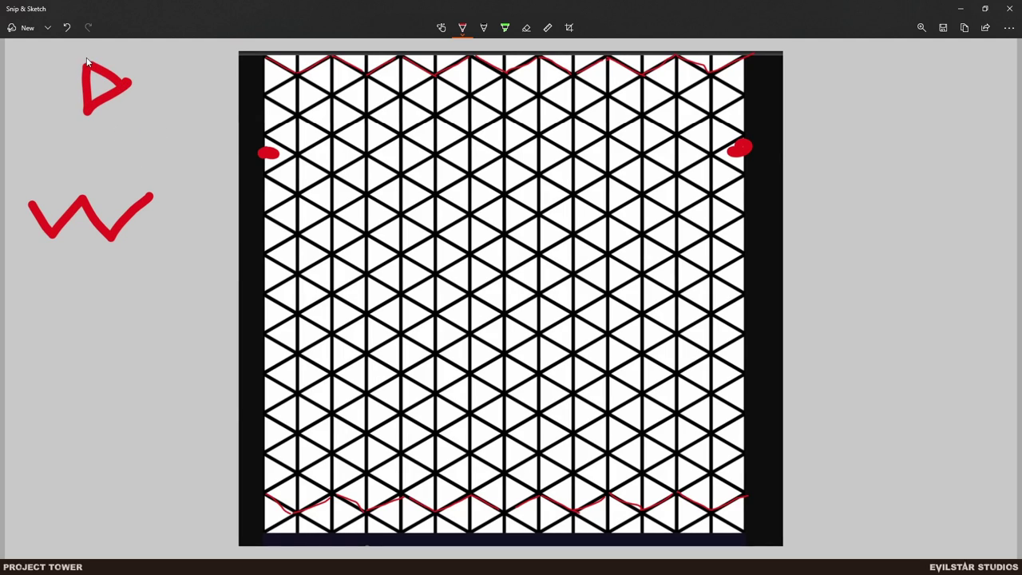
left_click(957, 11)
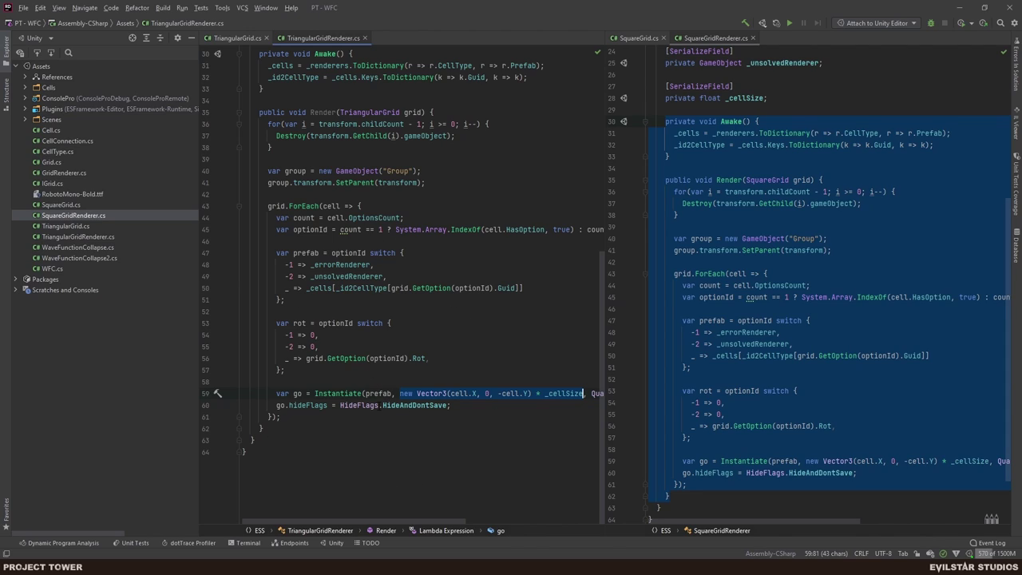
- Insert an unfinished declaration, var flip =, between the prefab and rot switch expressions in TriangularGridRenderer's Render method
left_click(454, 360)
key("Up")
key("Up")
key("Up")
key("Return")
key("Return")
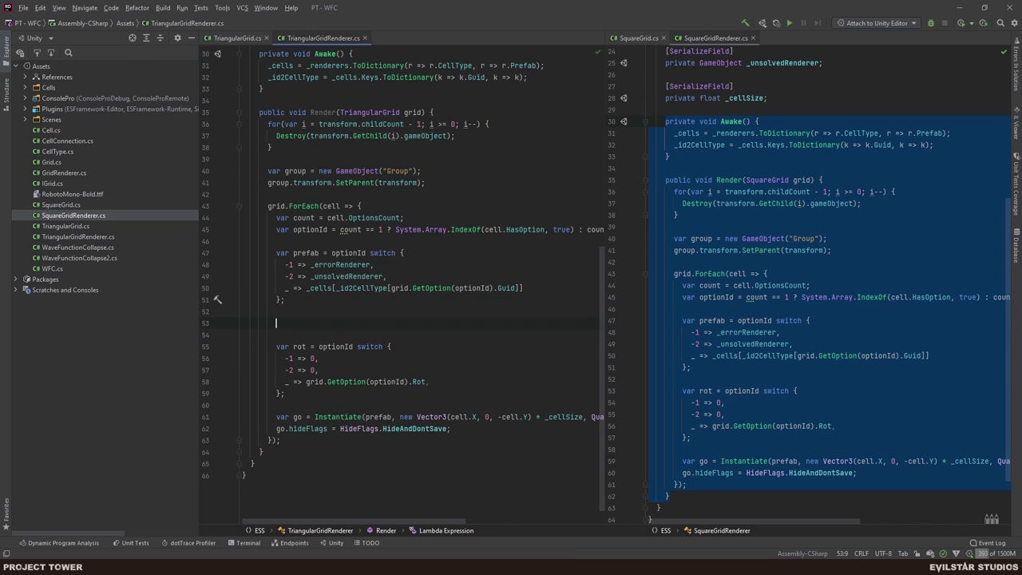
key("Up")
type("va")
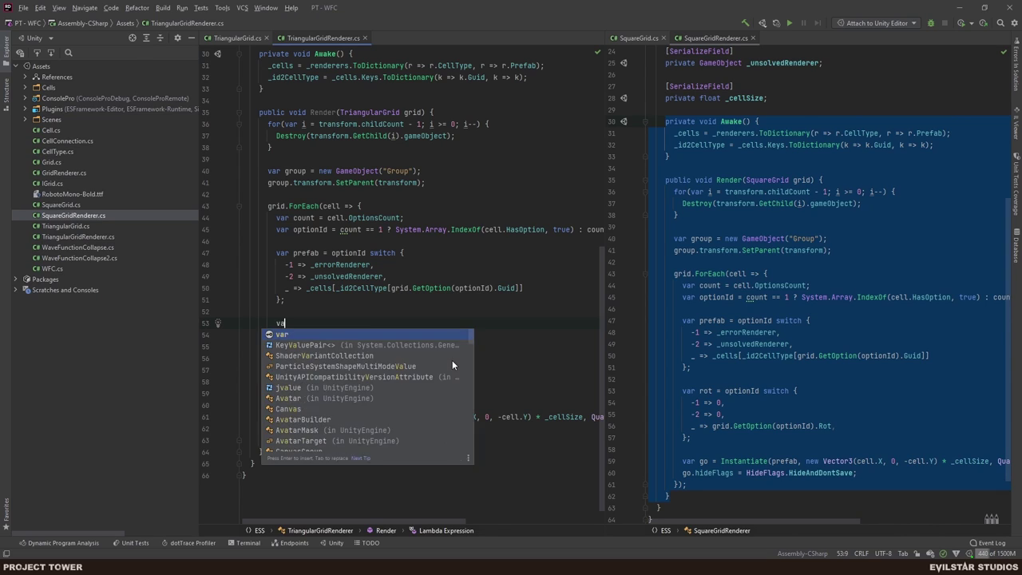
type("r flip")
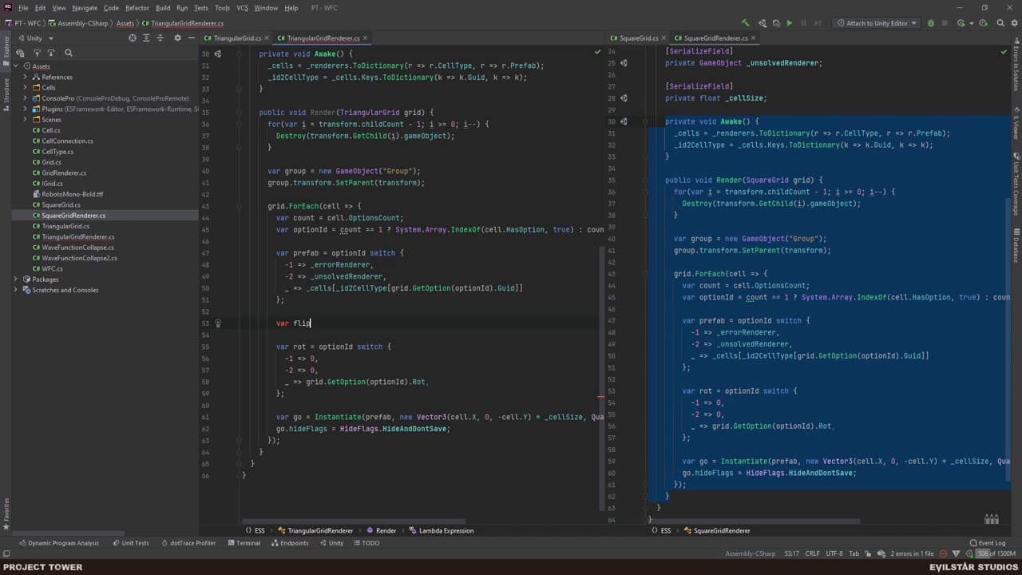
type(" =")
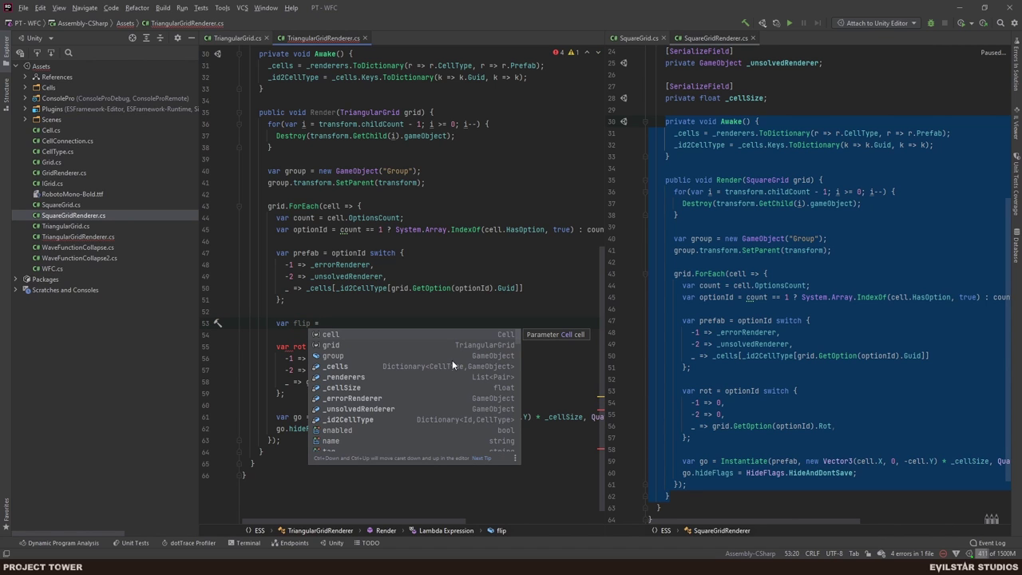
- Switch to Snip & Sketch and draw a right-pointing triangle with a left-pointing triangle underneath it, below the zigzag beside the grid
key("alt+Tab")
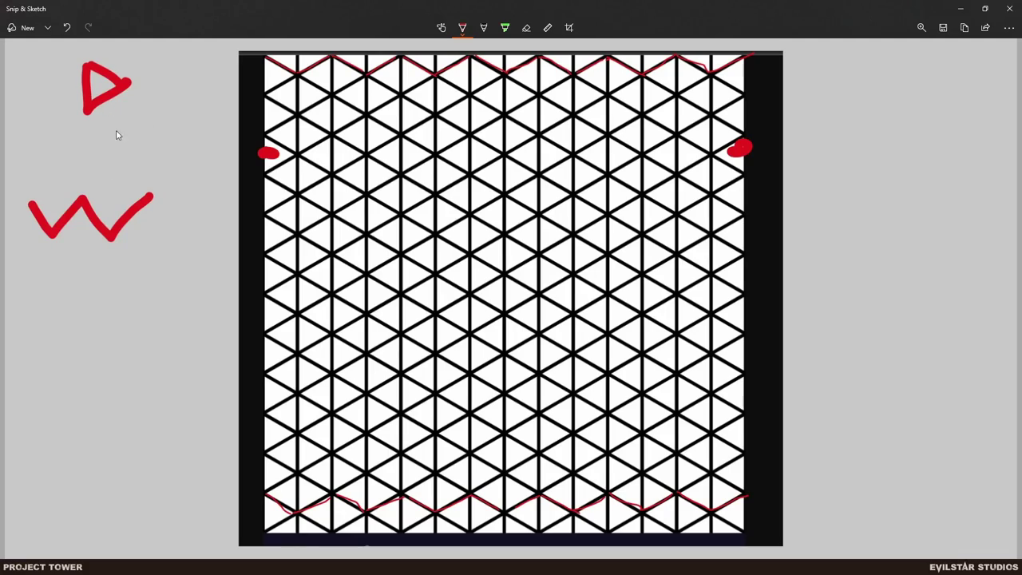
mouse_move(76, 324)
left_mouse_down()
mouse_move(81, 383)
mouse_move(117, 354)
left_mouse_up()
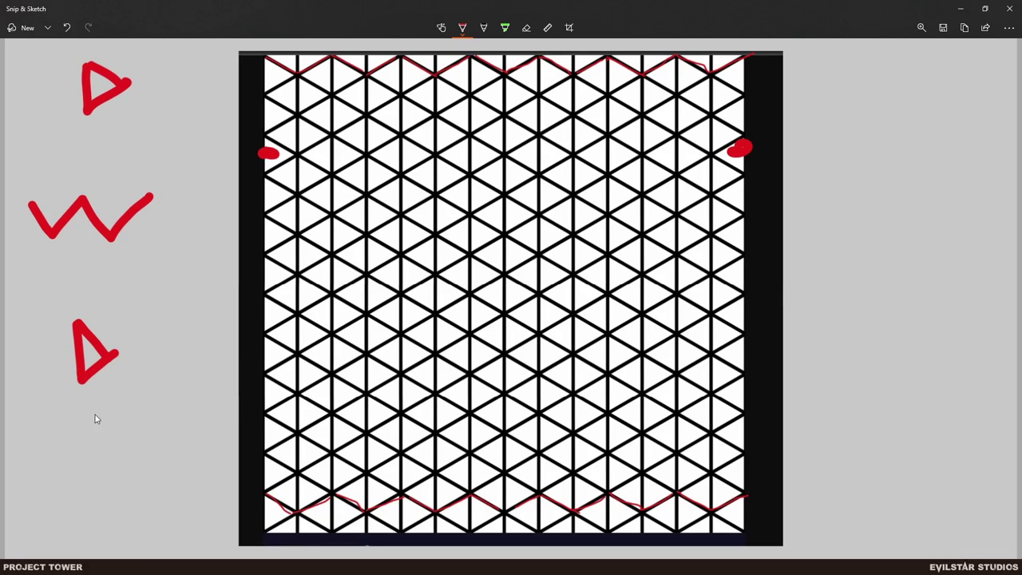
mouse_move(82, 419)
left_mouse_down()
mouse_move(127, 386)
mouse_move(124, 455)
left_mouse_up()
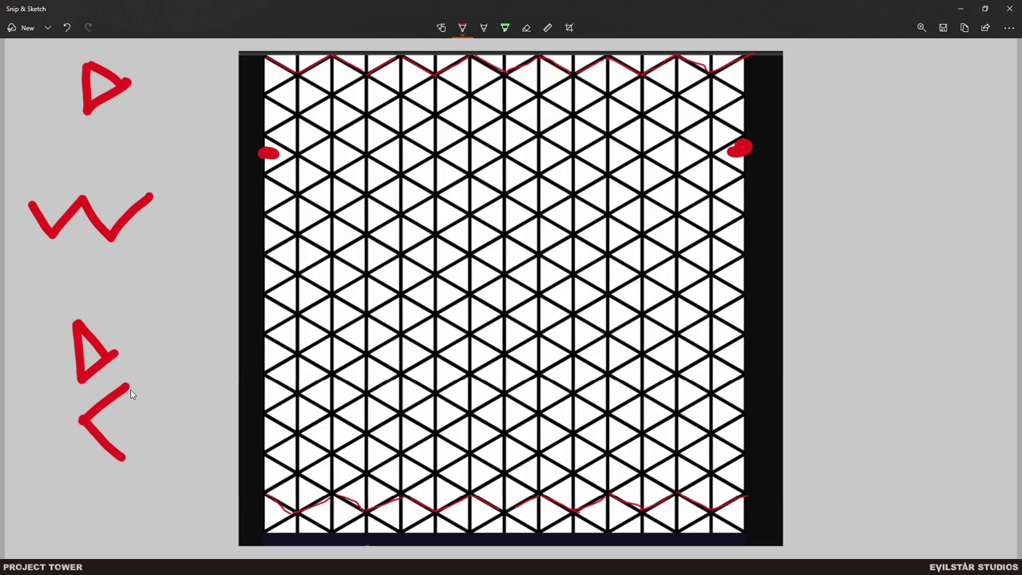
left_click_drag(131, 389, 125, 464)
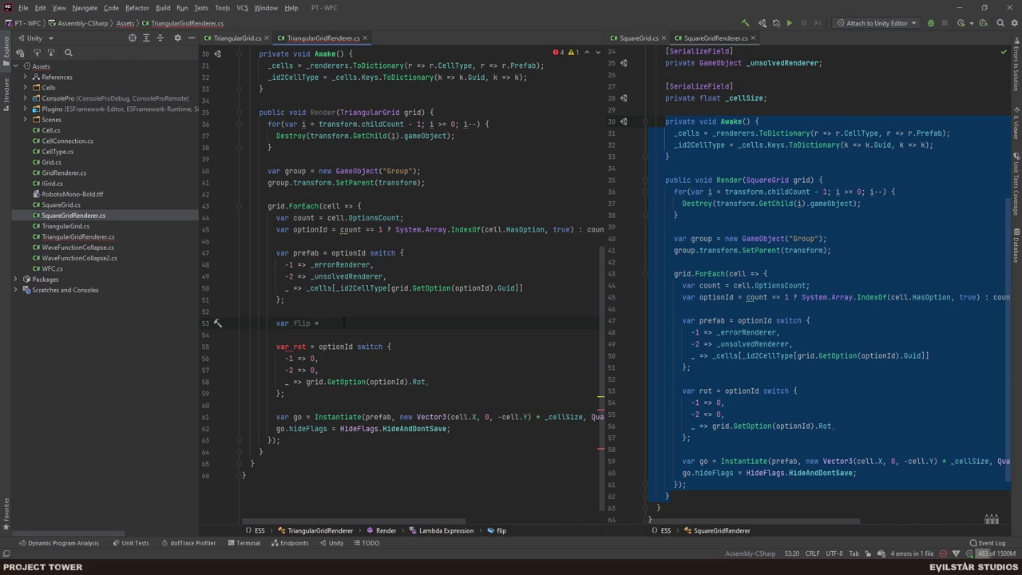
- Complete the flip declaration in TriangularGridRenderer's Render method with the expression 1 - cell.X % 2;
type("1 - (")
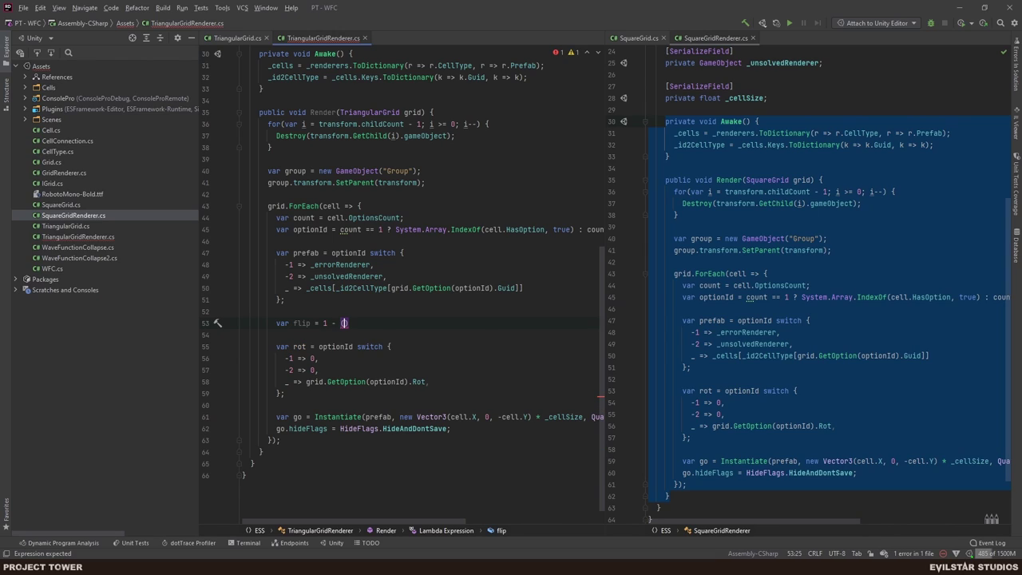
key("BackSpace")
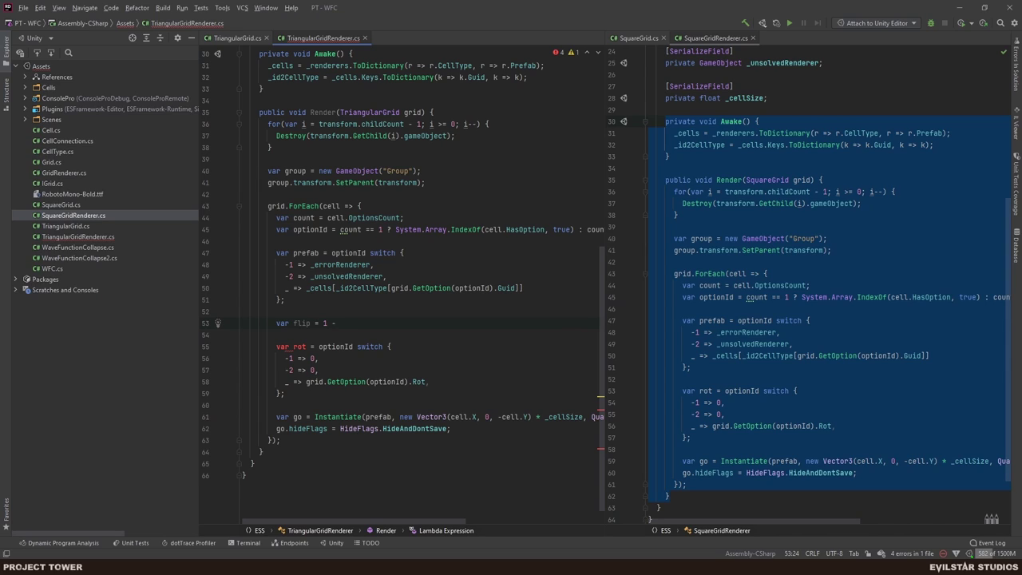
type("cell.")
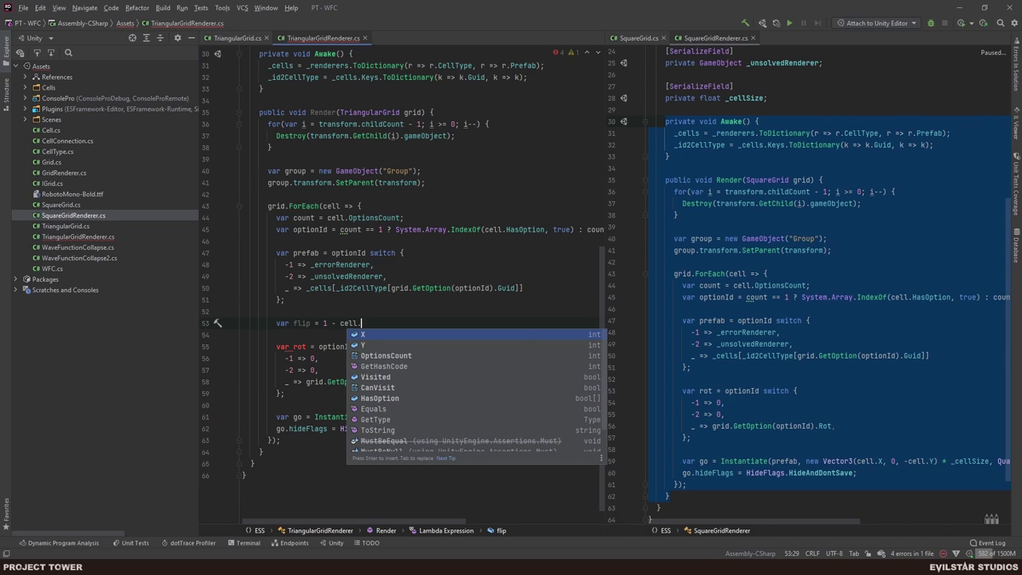
type("x")
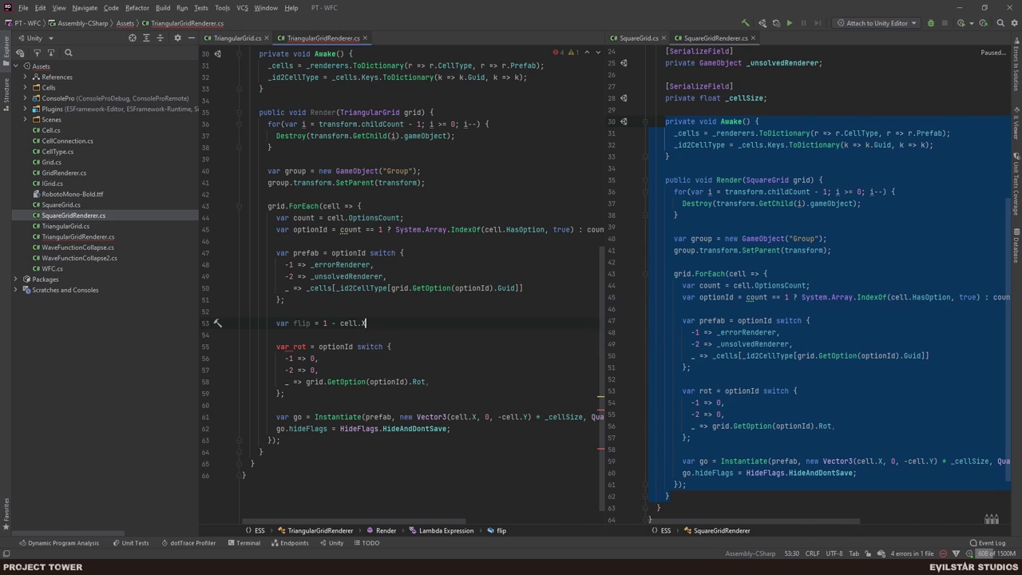
type(" % 2;")
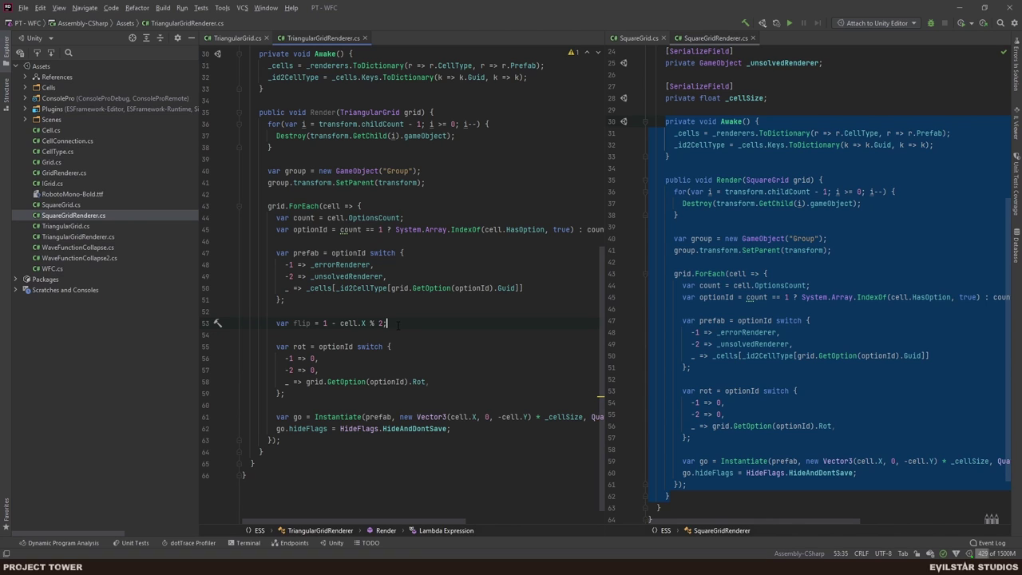
- Mark a grid column with a red vertical stroke in Snip & Sketch, undo the stroke, and return to Rider
key("alt+Tab")
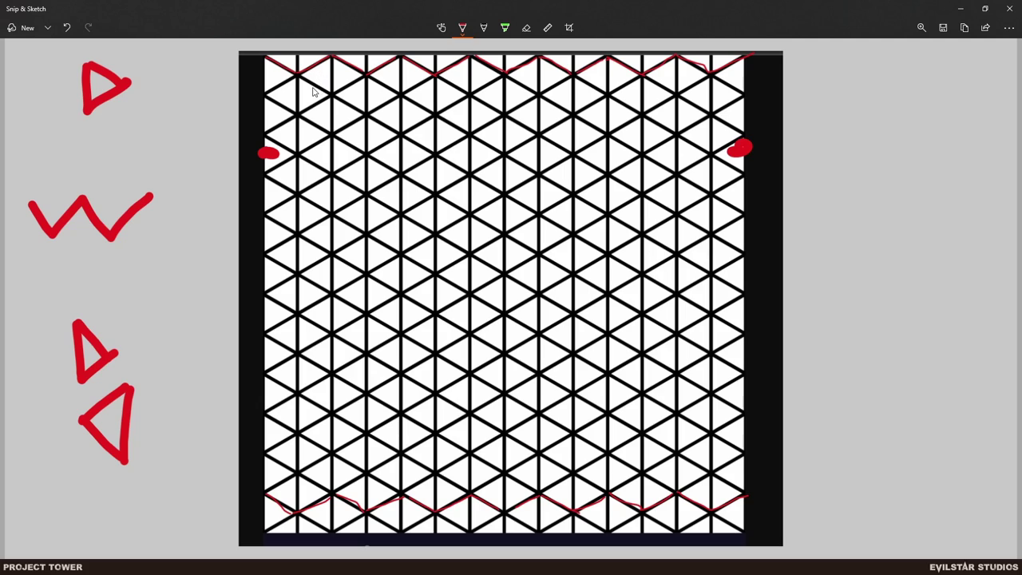
left_click_drag(314, 85, 311, 171)
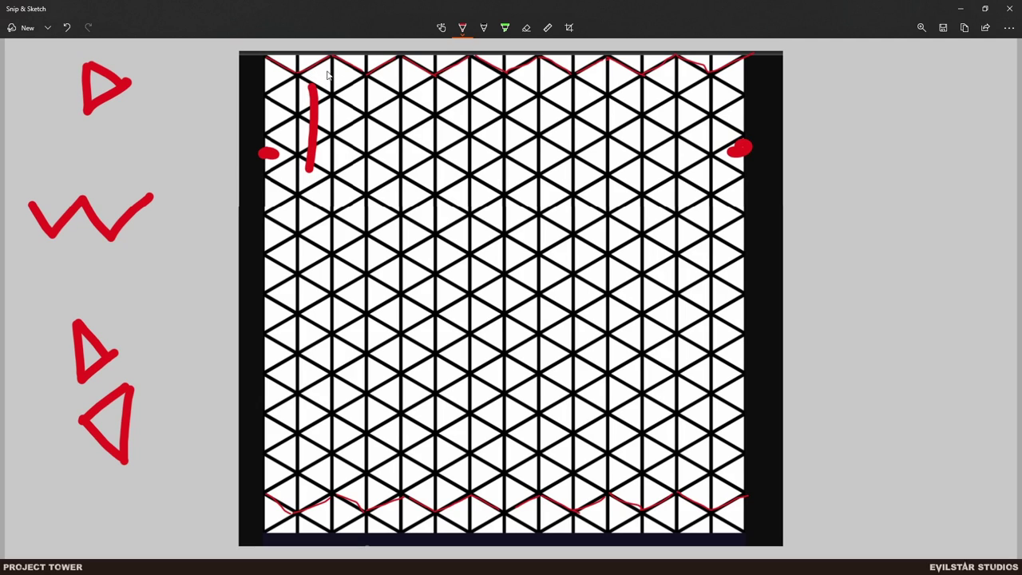
key("alt+Tab")
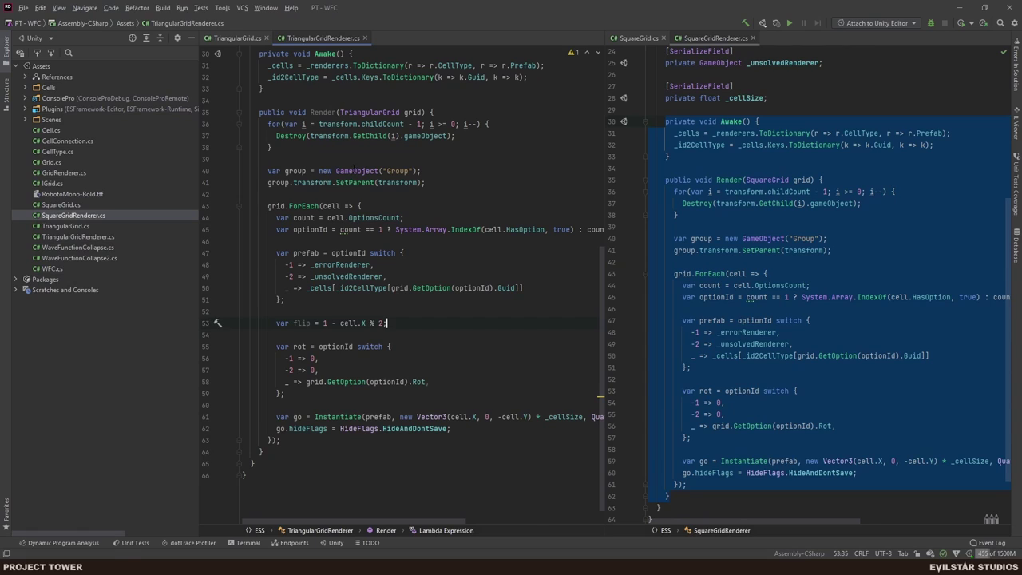
key("alt+Tab")
key("ctrl+z")
key("alt+Tab")
- Enclose the 1 - cell.X % 2 expression of the flip declaration in parentheses
type(");")
key("ctrl+Left")
key("ctrl+Left")
key("ctrl+Left")
key("ctrl+Left")
key("ctrl+Left")
key("ctrl+Left")
type("(")
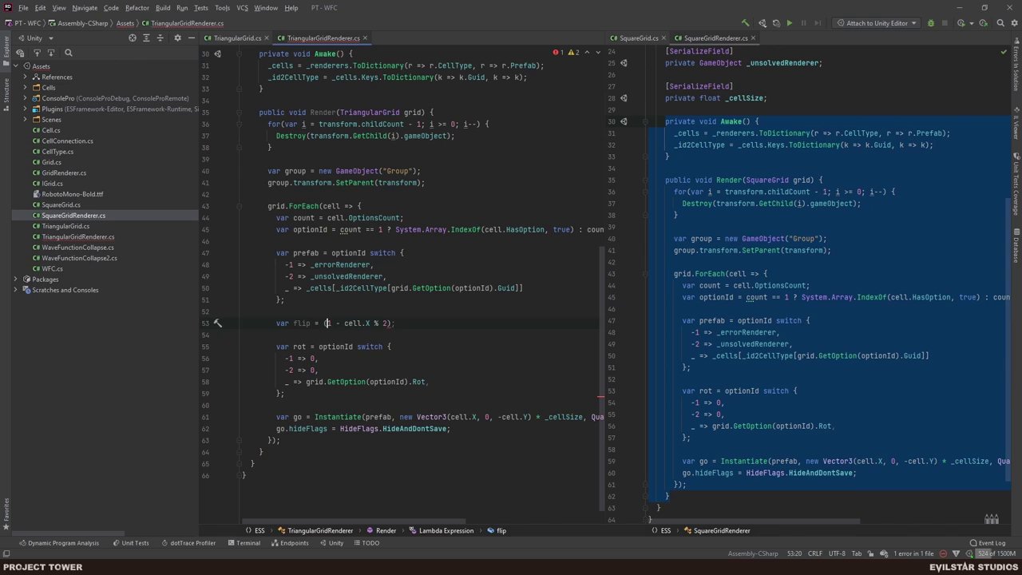
key("End")
key("Left")
key("Left")
type(")")
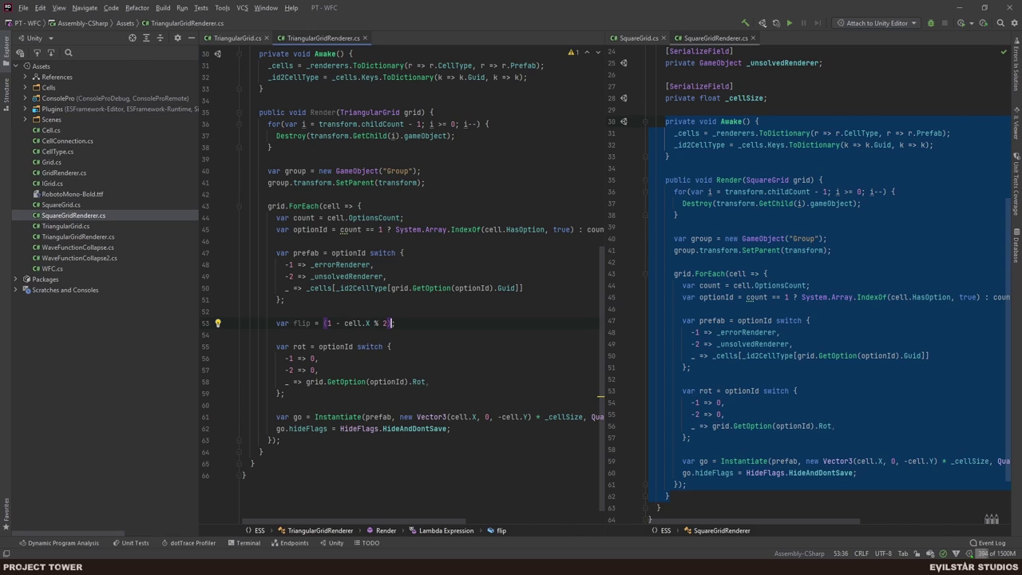
- Append a + operator after the parenthesised cell.X term, select that term, and check the triangular grid in Snip & Sketch before returning to Rider
type("+")
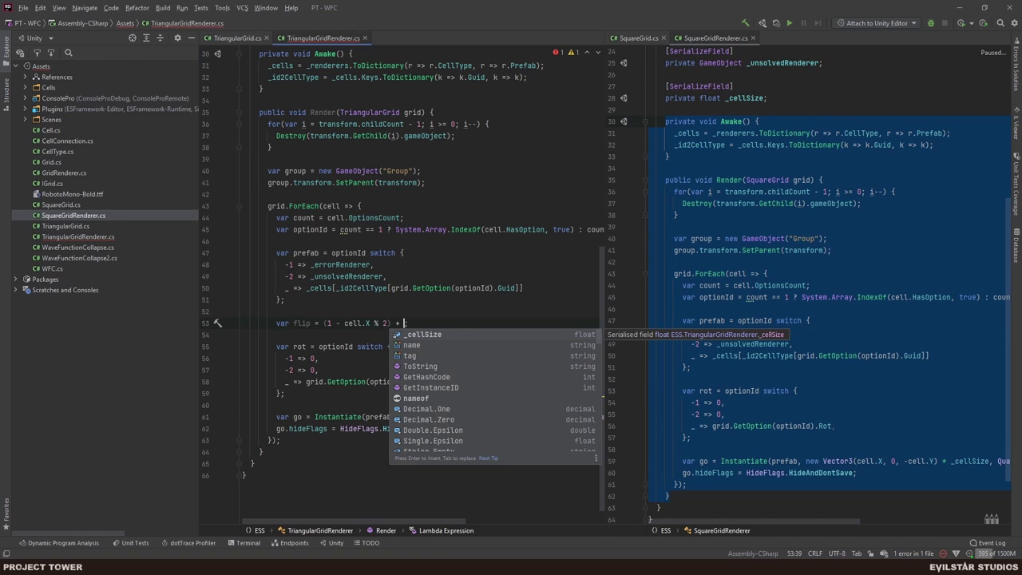
key("Left")
key("Left")
key("Left")
key("ctrl+w")
key("ctrl+w")
key("ctrl+w")
key("ctrl+w")
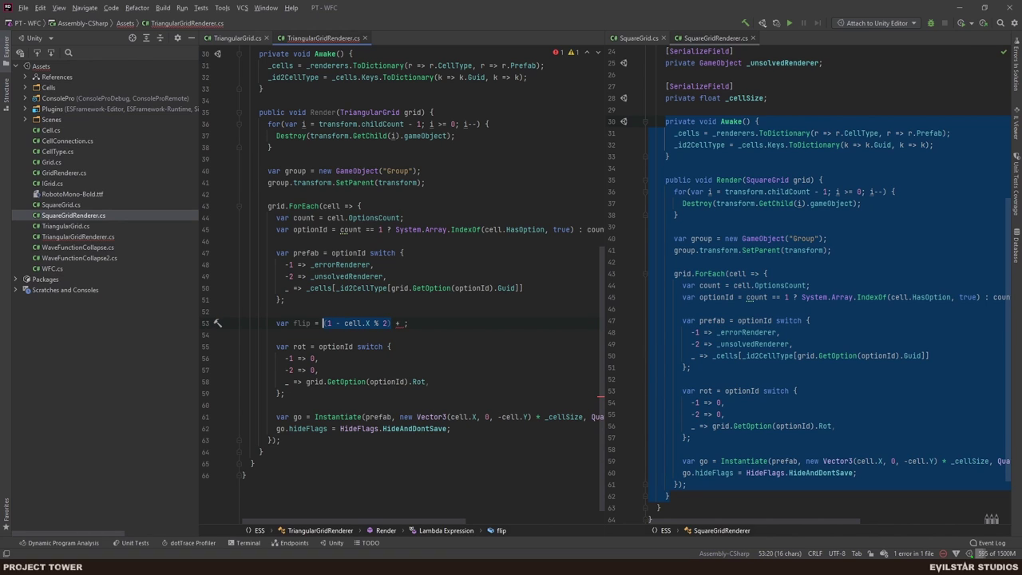
key("alt+Tab")
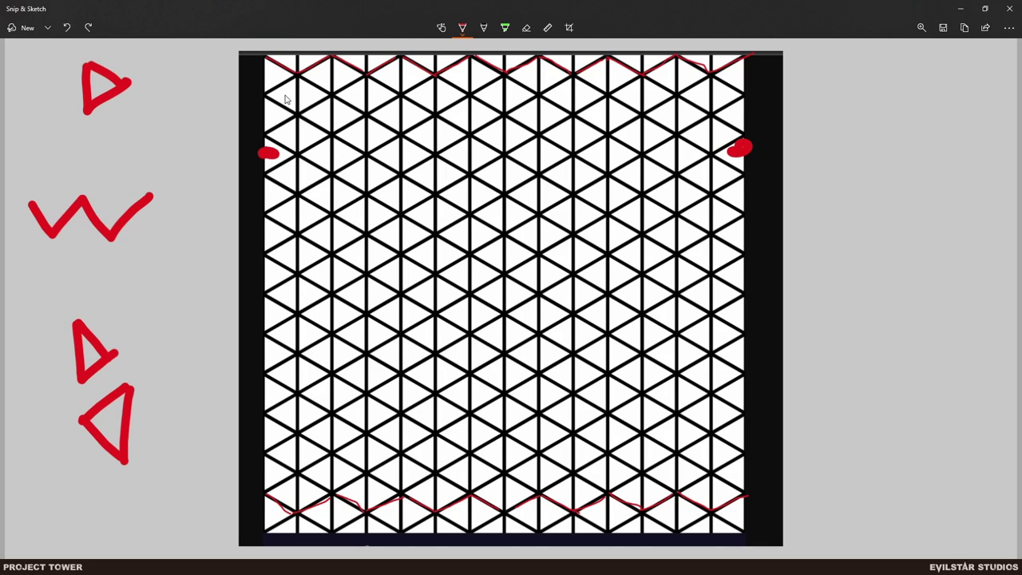
key("alt+Tab")
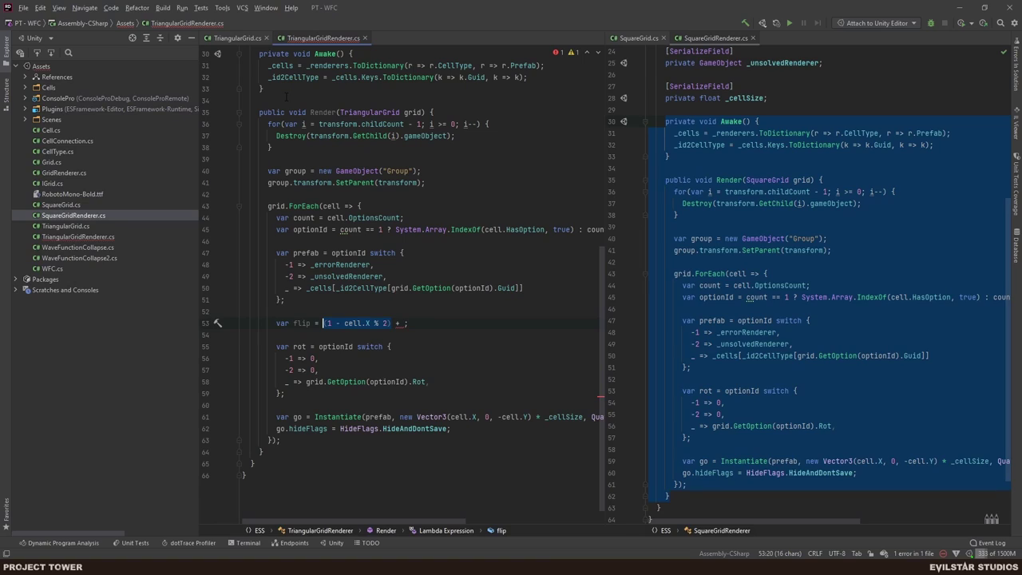
- Paste a copy of the (1 - cell.X % 2) term after the plus sign in the flip declaration
key("End")
key("Left")
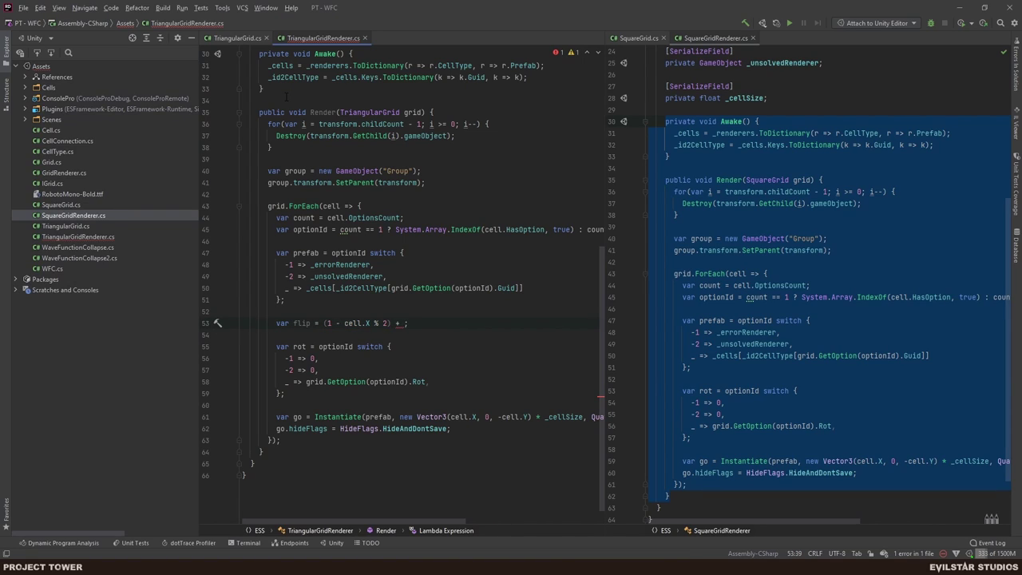
key("ctrl+w")
key("ctrl+w")
key("ctrl+w")
key("ctrl+c")
key("End")
key("Left")
key("ctrl+v")
- Change cell.X to cell.Y in the second term of the flip declaration
key("Left")
key("Left")
key("Left")
key("Left")
key("Left")
key("BackSpace")
type("Y")
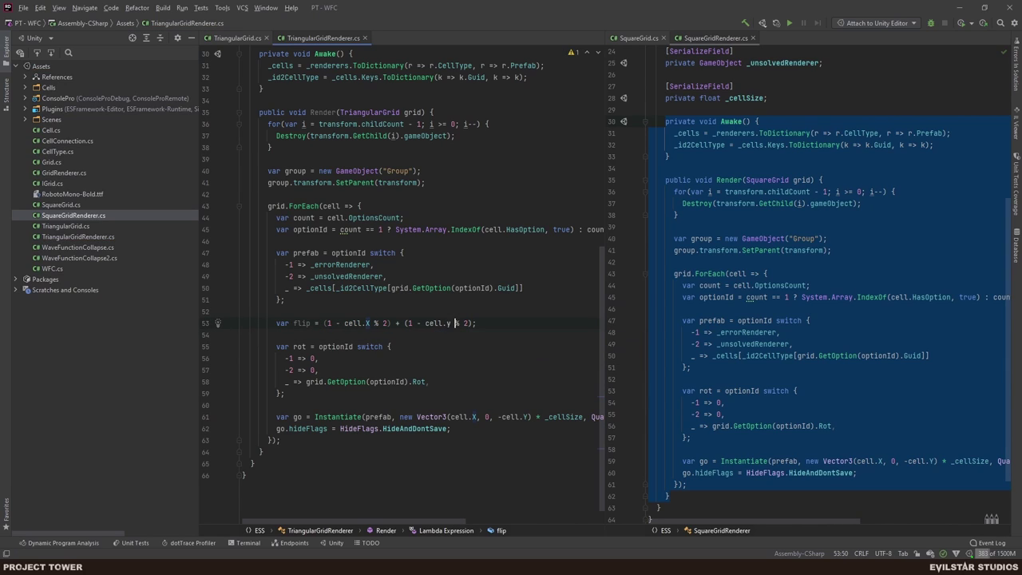
key("BackSpace")
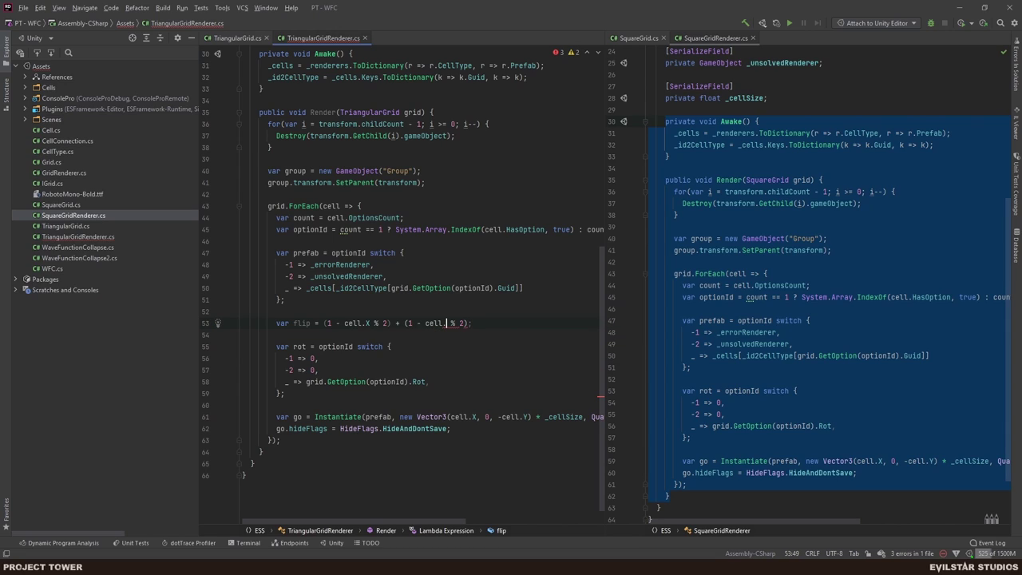
type("Y")
key("End")
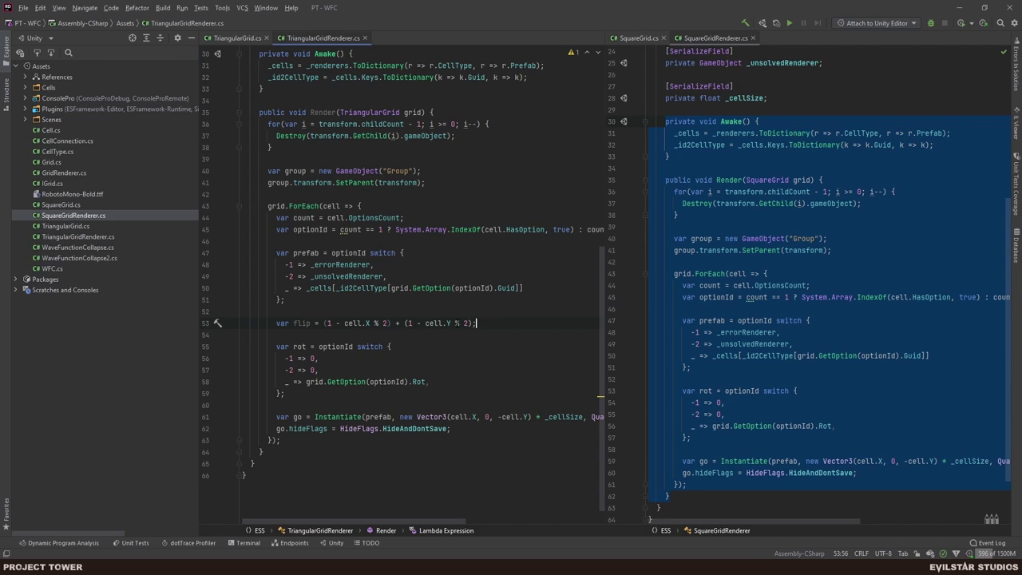
- Glance at the grid in Snip & Sketch, then wrap the whole flip sum in Rider in parentheses and append % 2
key("alt+Tab")
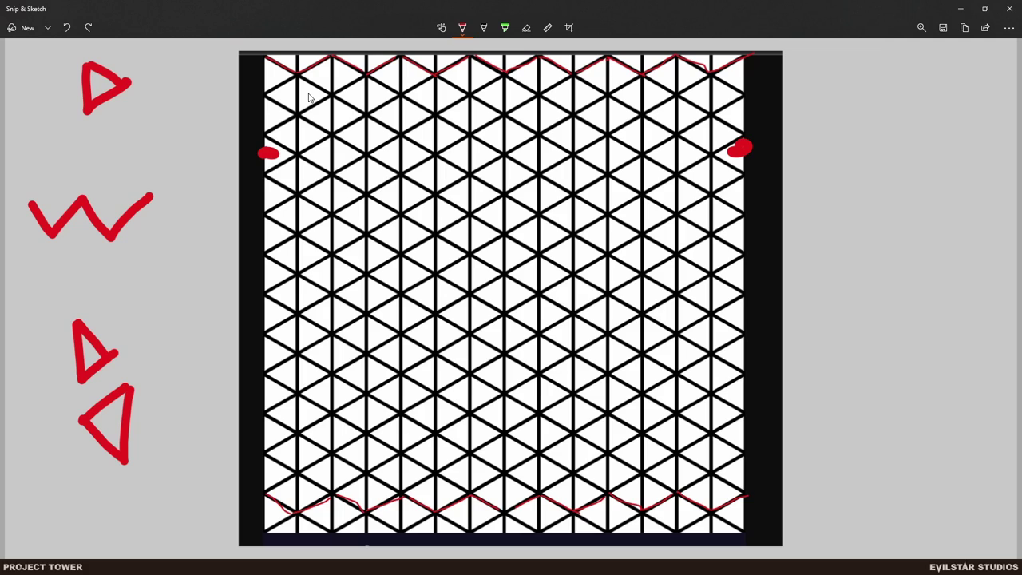
key("alt+Tab")
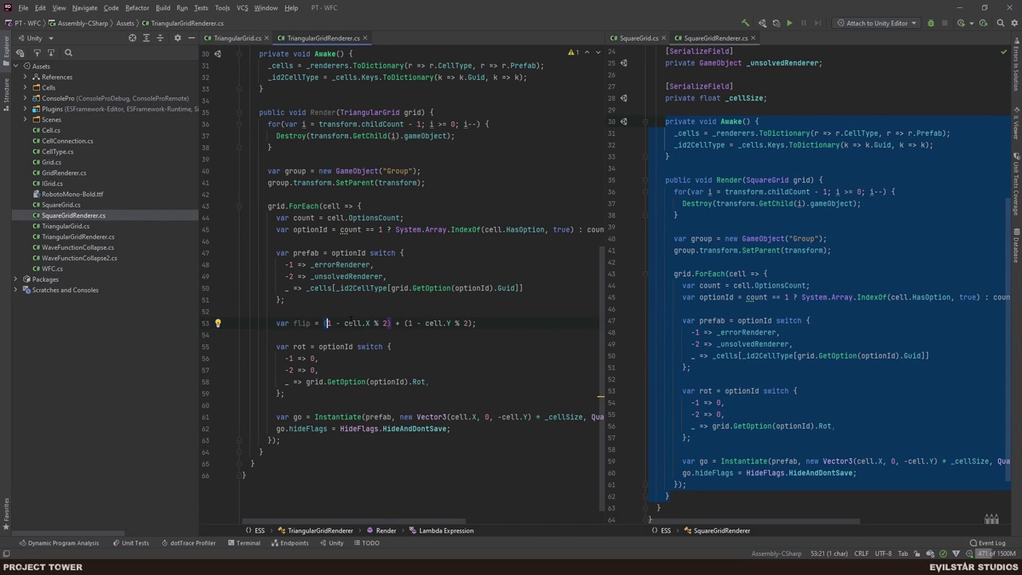
left_click(324, 322)
type("(")
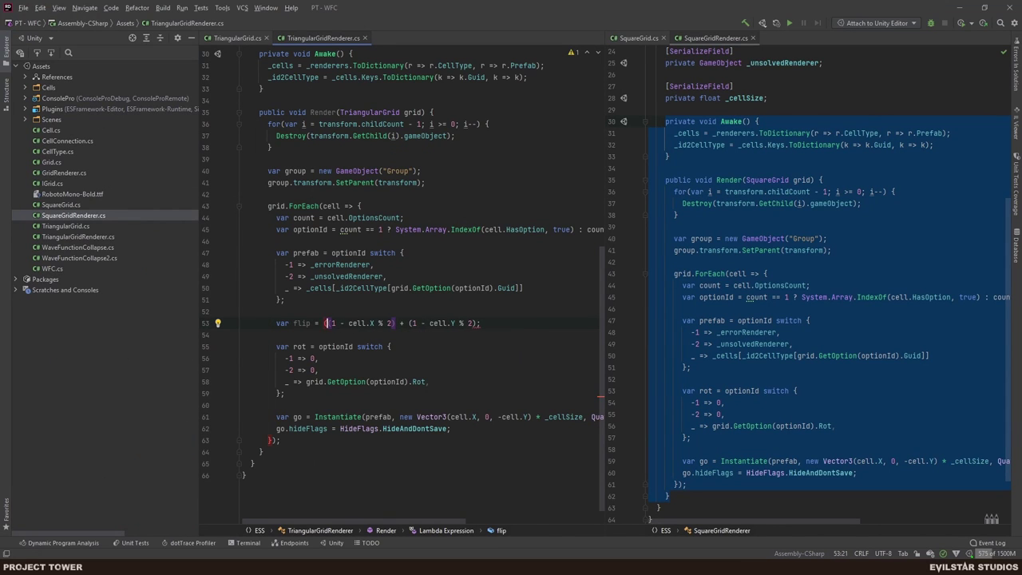
left_click(475, 322)
type(") % 2;")
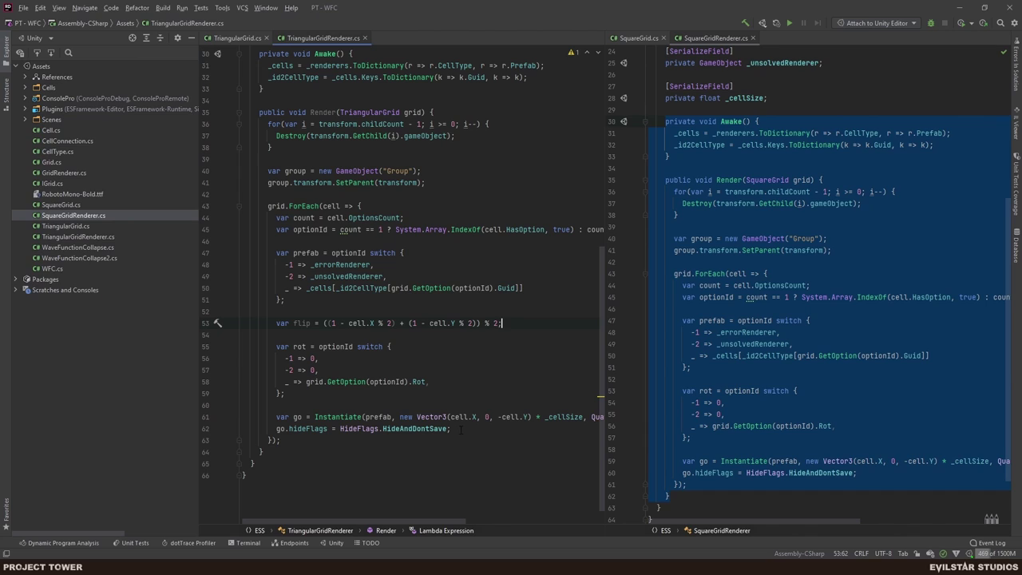
- Comment out the code from the rot switch through the go.hideFlags line and insert blank lines above it
left_click_drag(460, 430, 244, 347)
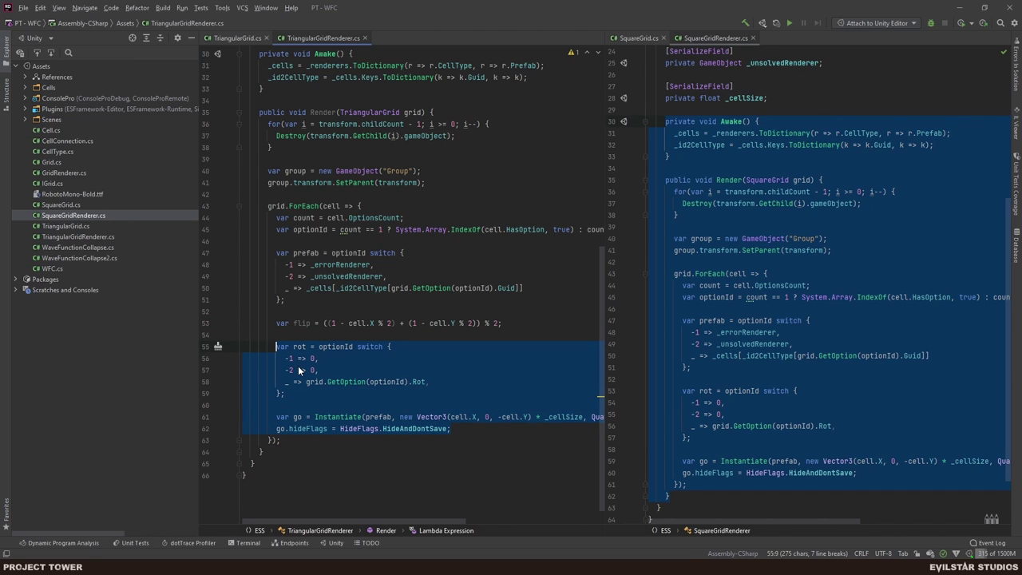
key("ctrl+slash")
key("Up")
key("Return")
key("Return")
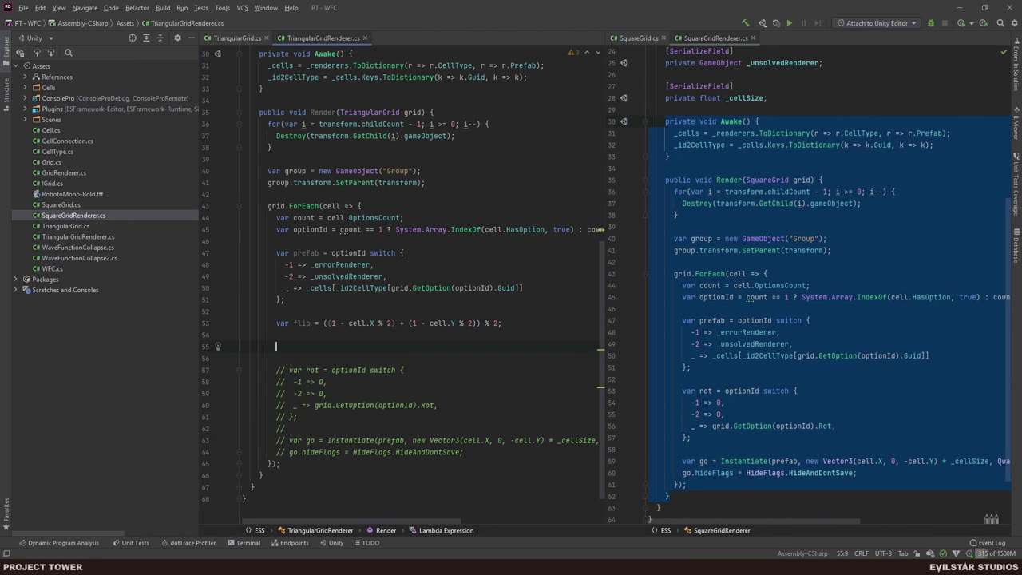
- Add a Debug.Log call below the flip declaration with the interpolated string ({cell.X}, {cell.Y})
type("Debug.Lo")
key("Return")
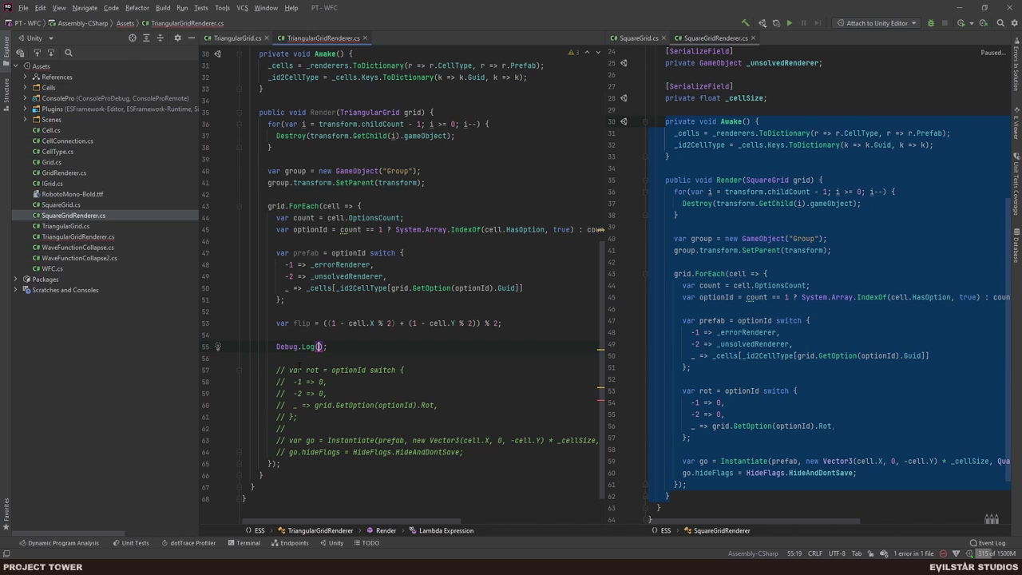
key("Escape")
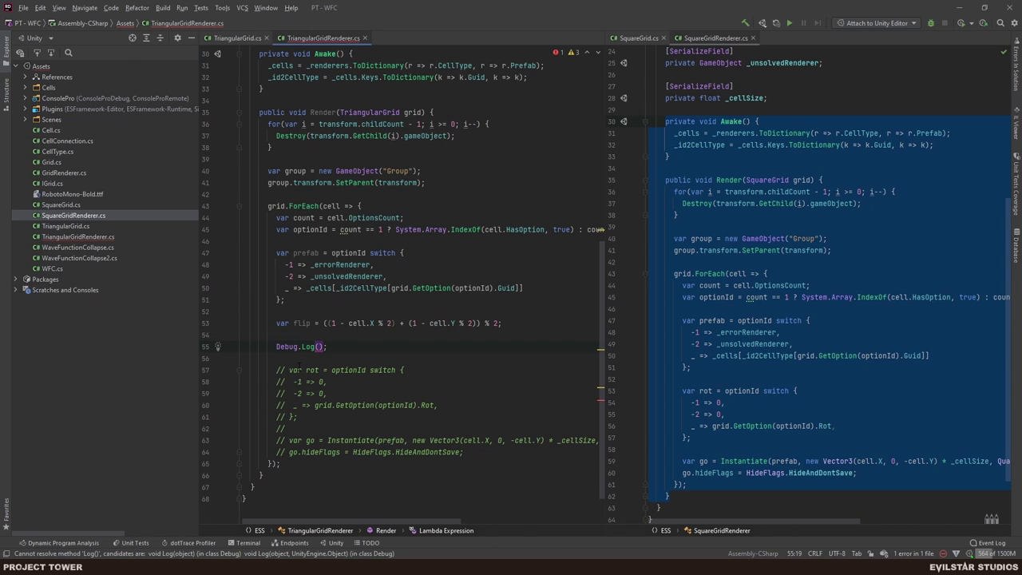
type("$\"")
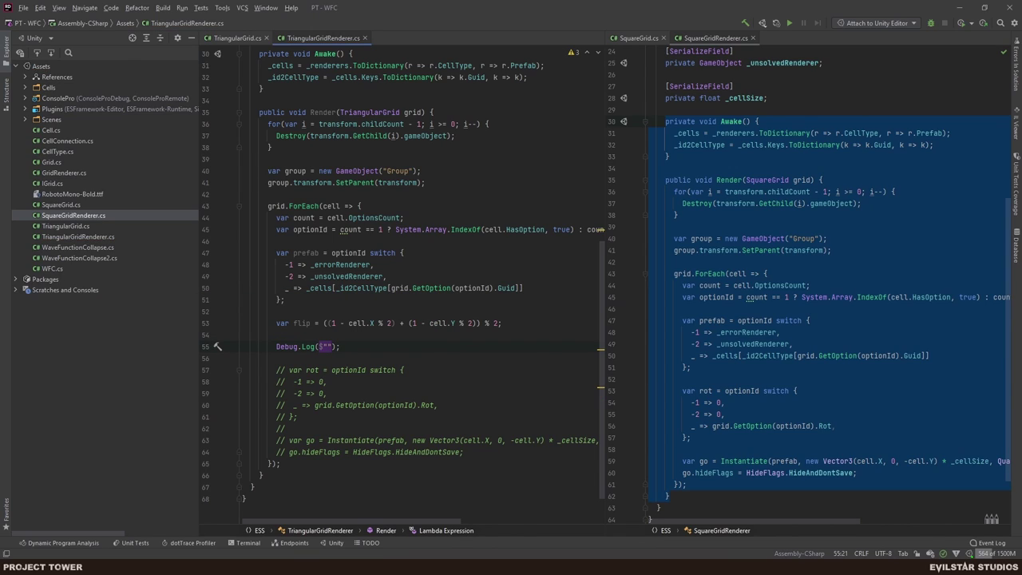
type("({c")
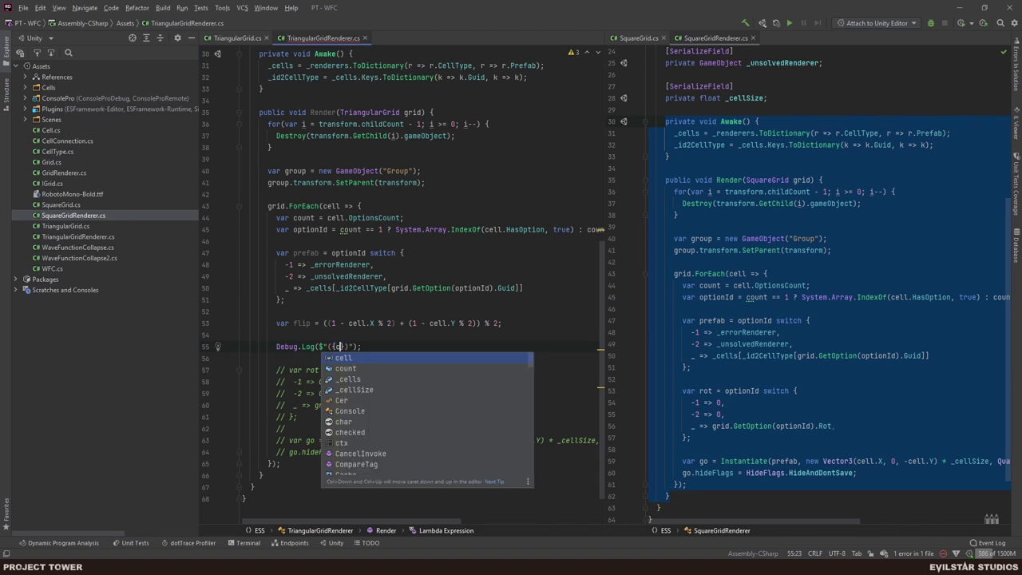
type("ell.X")
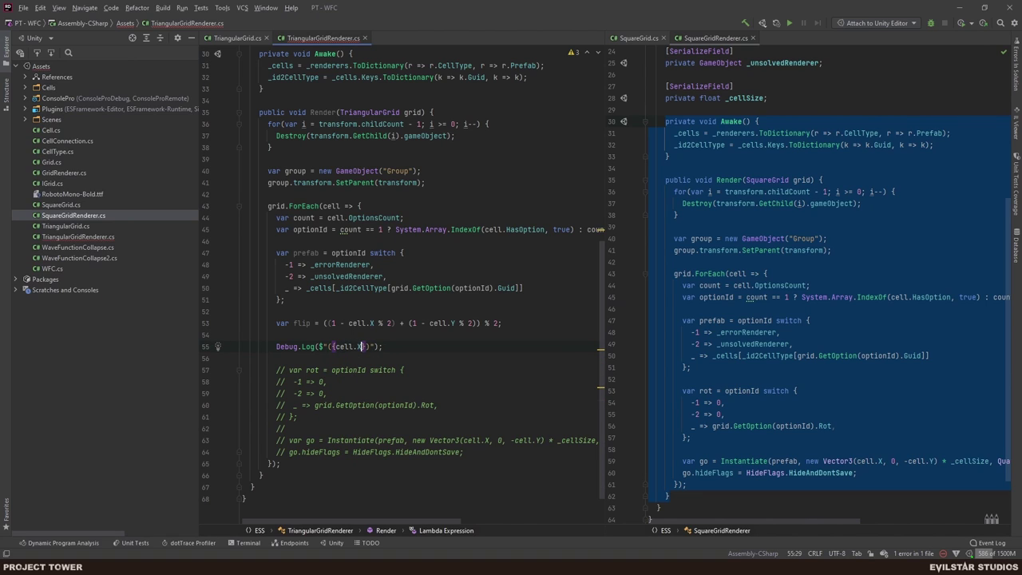
type("}, {Cell")
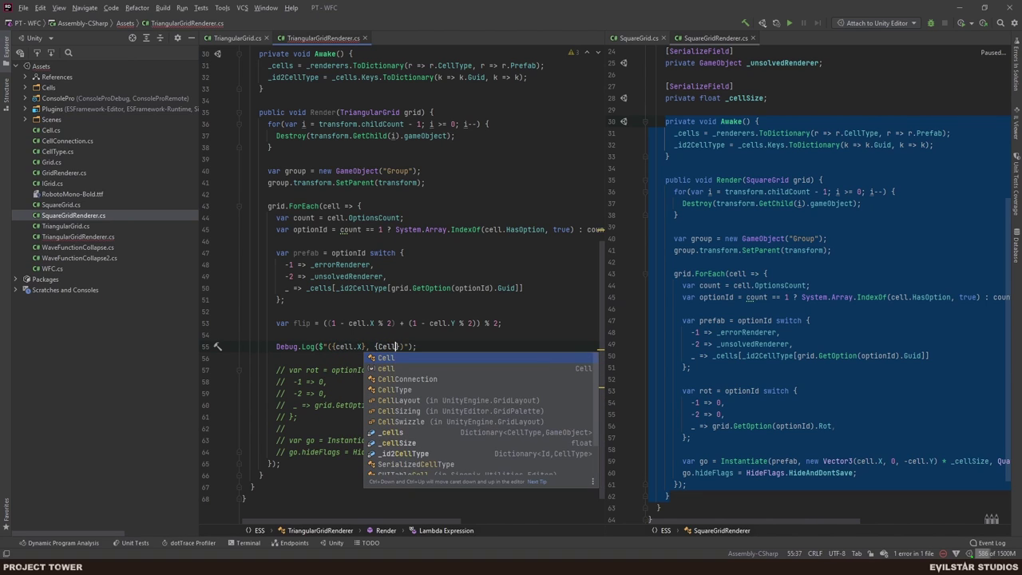
key("BackSpace")
key("BackSpace")
key("BackSpace")
key("BackSpace")
type("cell.")
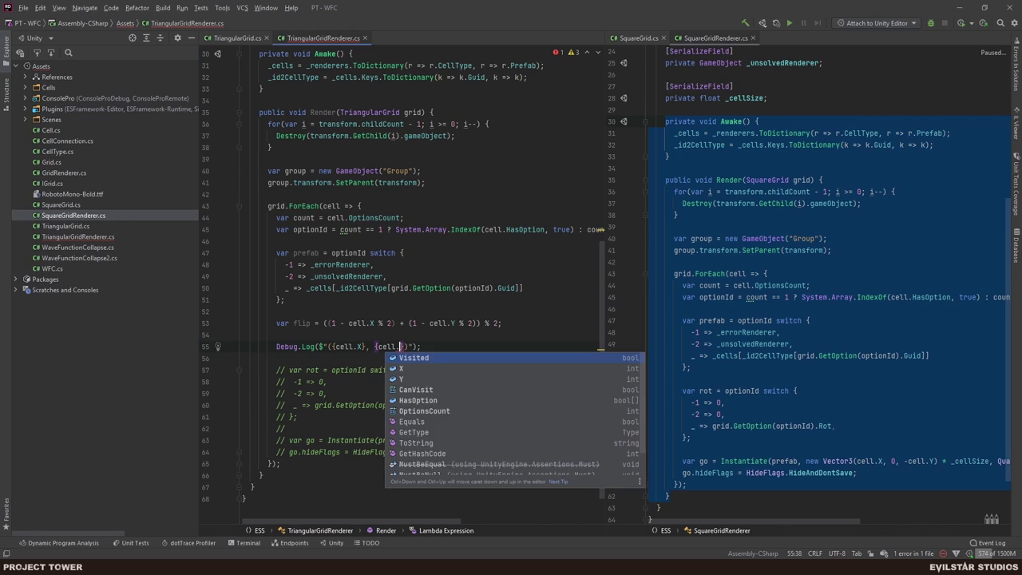
type("Y}\"")
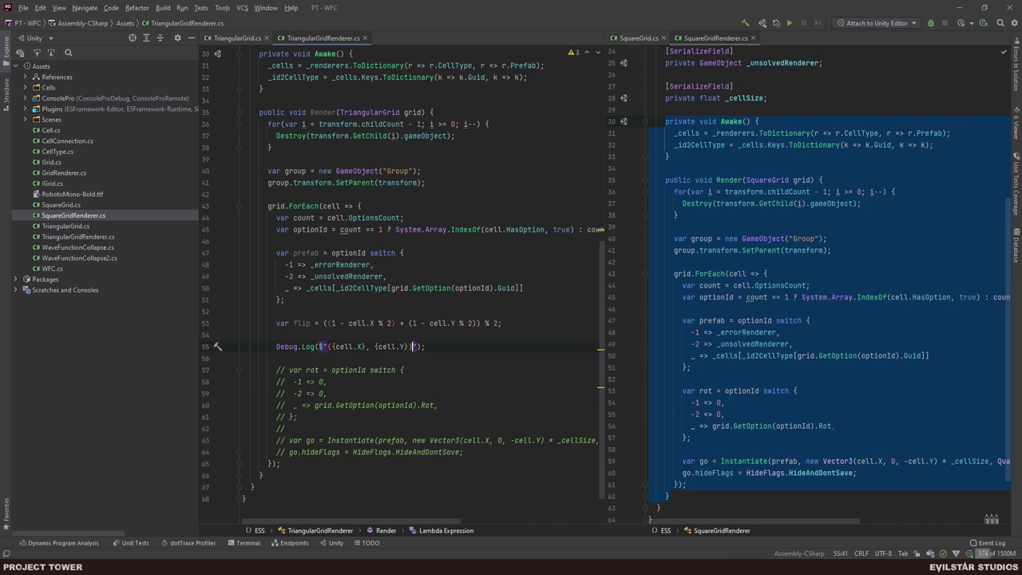
- Append = {flip } after the coordinates in the Debug.Log interpolated string
type(" = ")
type("{flip")
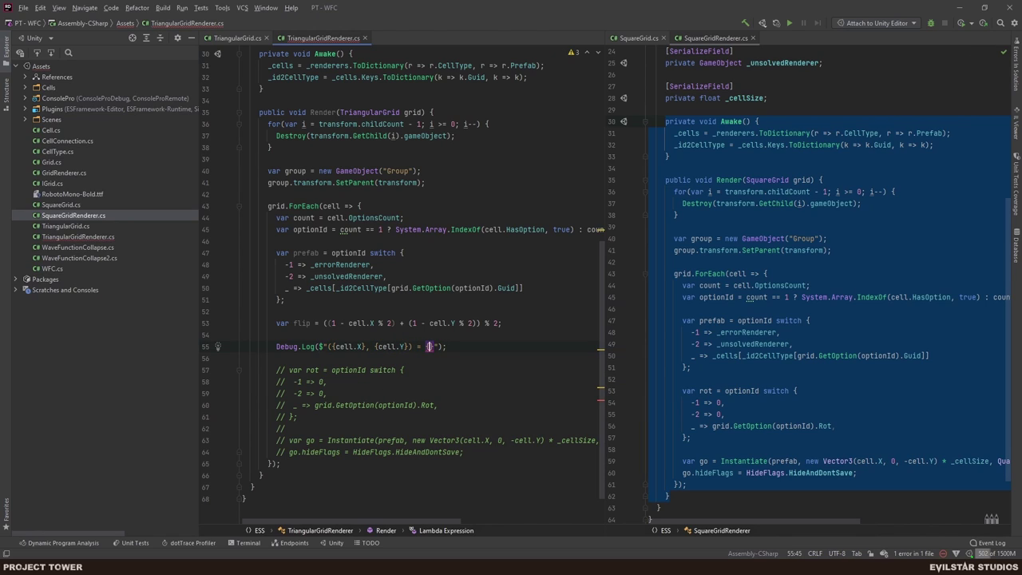
key("Escape")
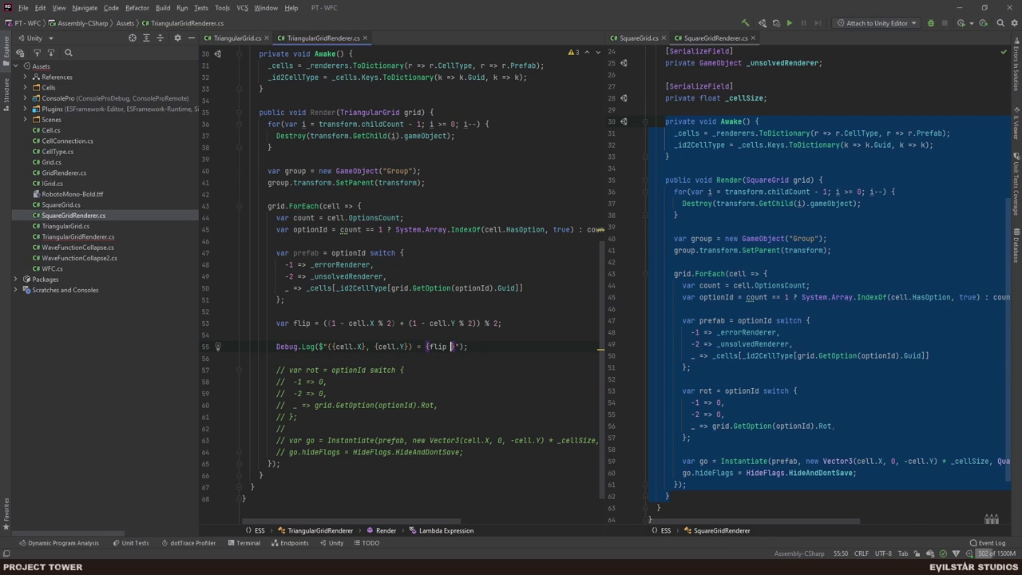
type("}")
- Wrap flip in parentheses in the log string and extend it into the partial ternary flip == 0 ? false
key("Left")
key("ctrl+shift+Left")
key("Right")
type("(")
key("ctrl+Right")
type("?")
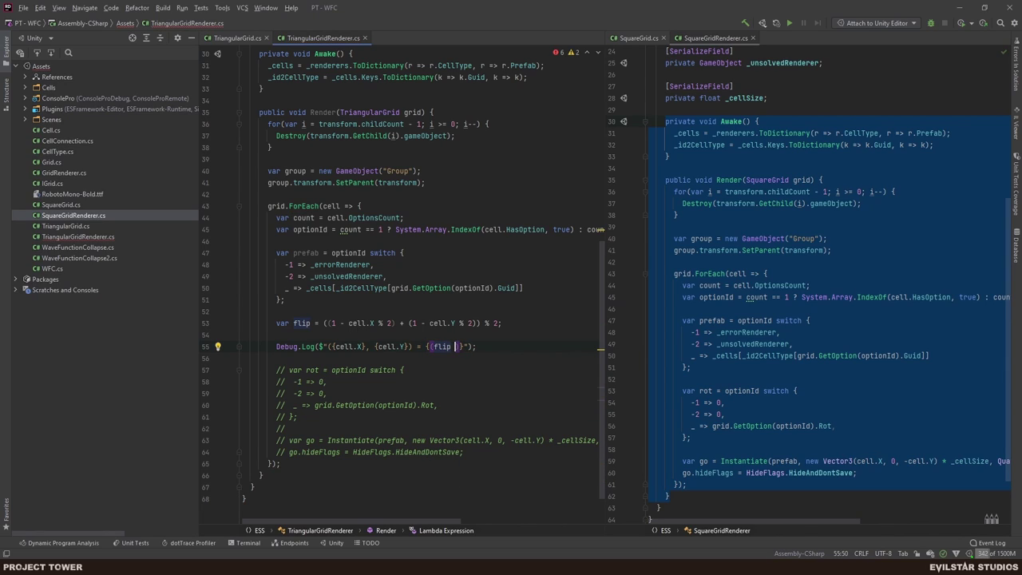
type(")")
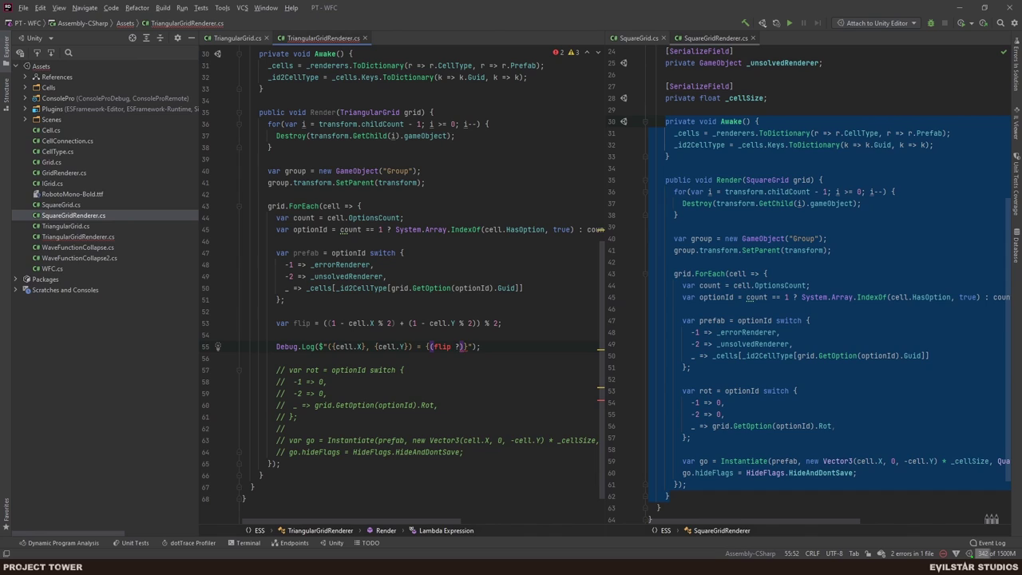
key("BackSpace")
type("==")
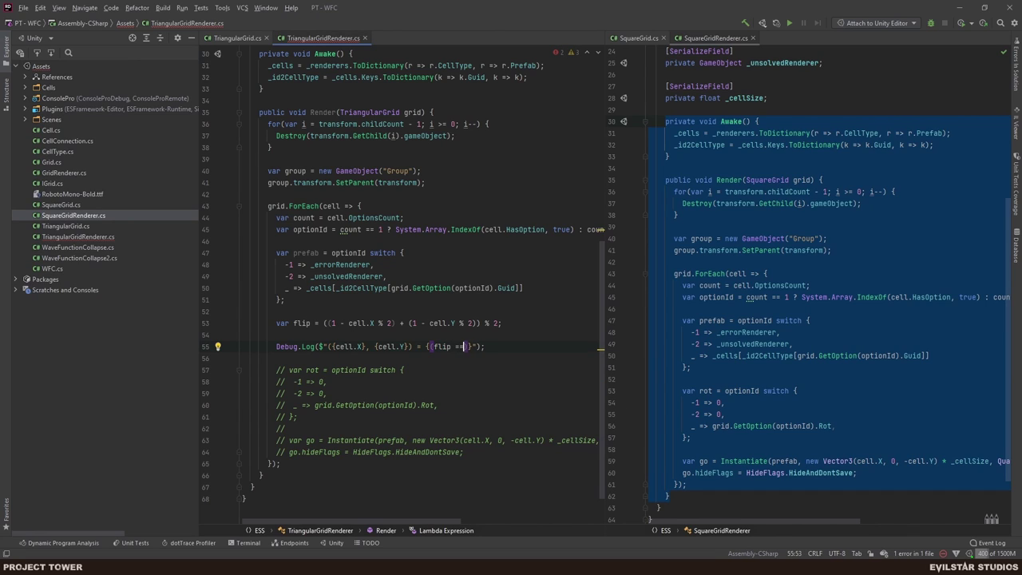
type(" 0 ? false")
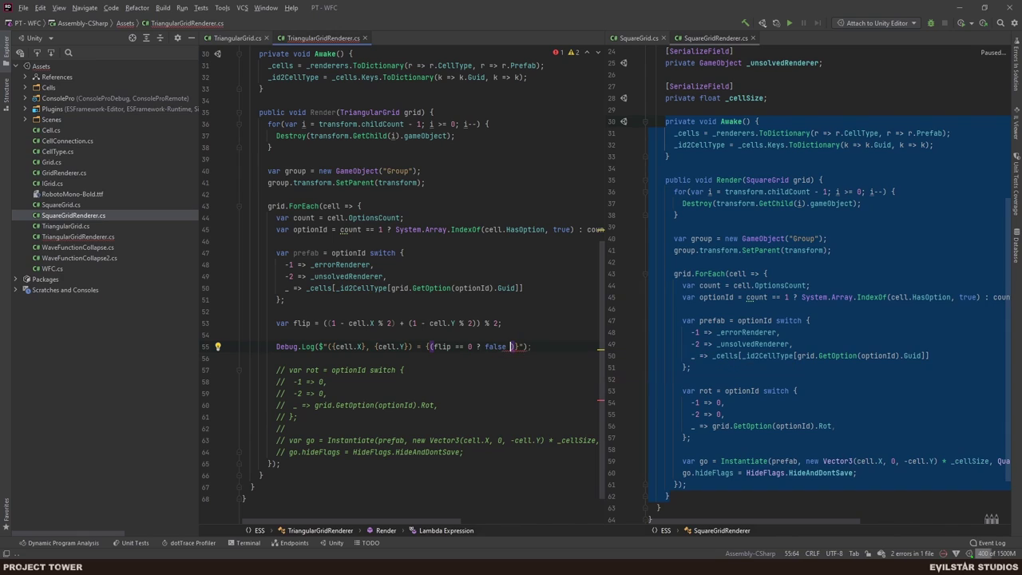
- Reduce the logged flip expression to {flip == 1}, removing the ternary part and the inner parentheses
key("BackSpace")
key("BackSpace")
key("BackSpace")
key("BackSpace")
key("BackSpace")
key("BackSpace")
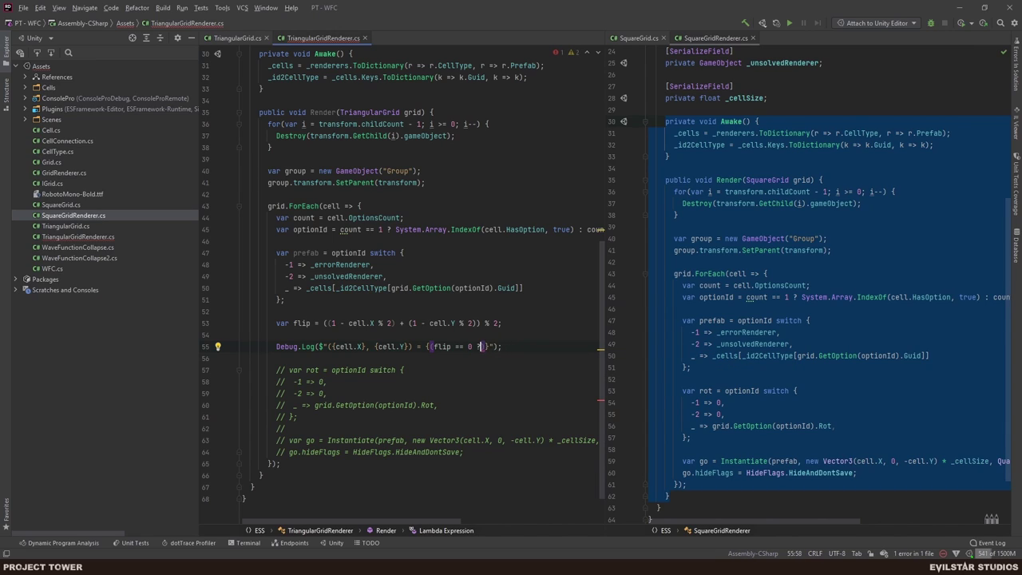
key("BackSpace")
key("BackSpace")
key("BackSpace")
type("1")
left_click(432, 346)
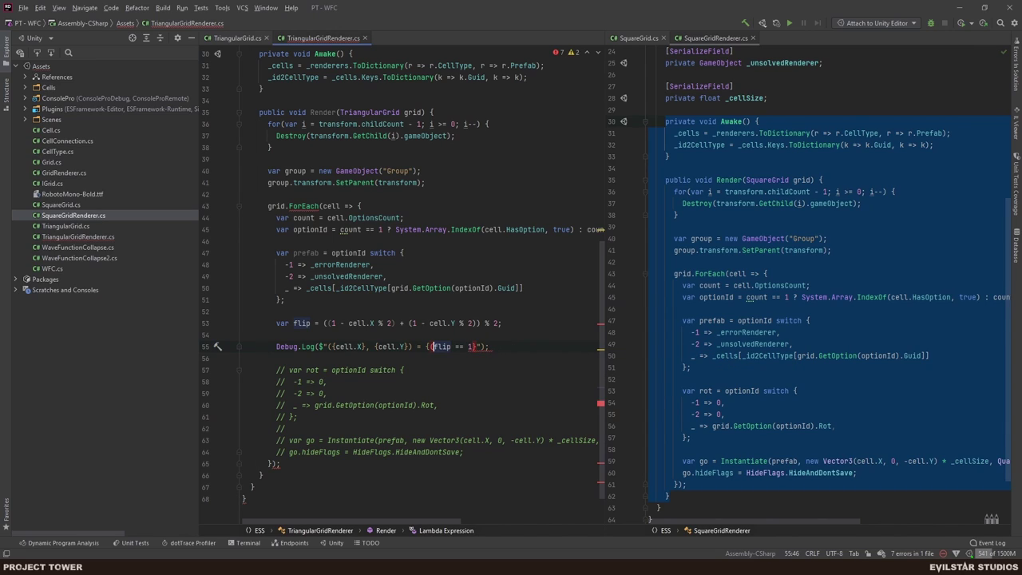
key("BackSpace")
key("End")
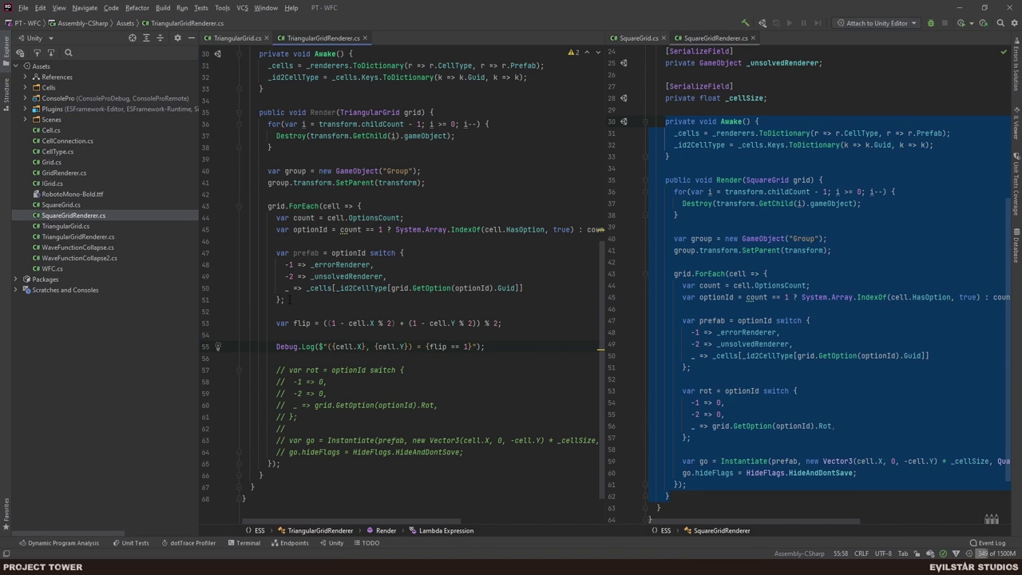
- Comment out the prefab switch and the optionId and count declarations in the ForEach callback, and save the file
left_click_drag(290, 299, 267, 262)
key("ctrl+slash")
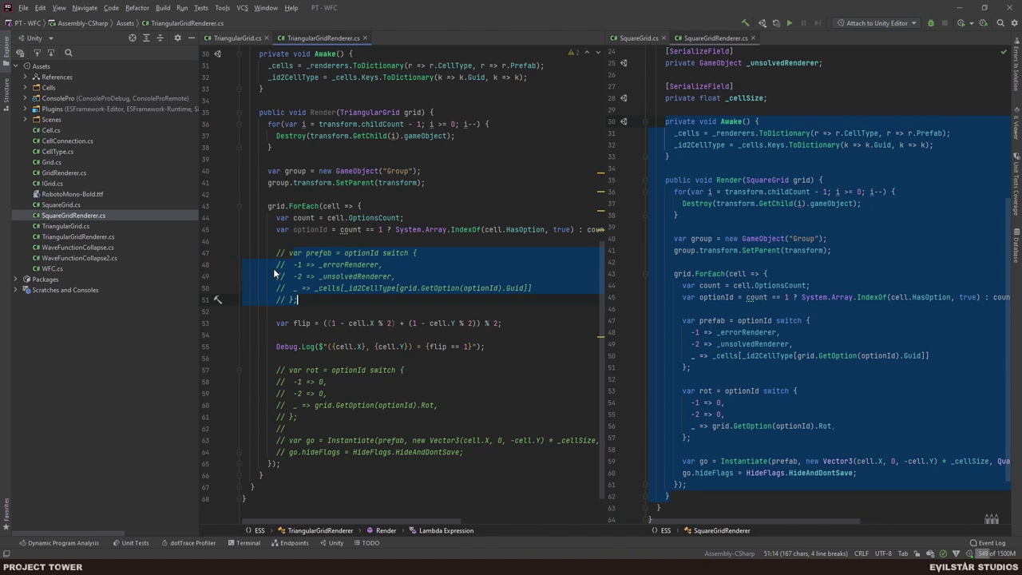
left_click(332, 229)
key("ctrl+slash")
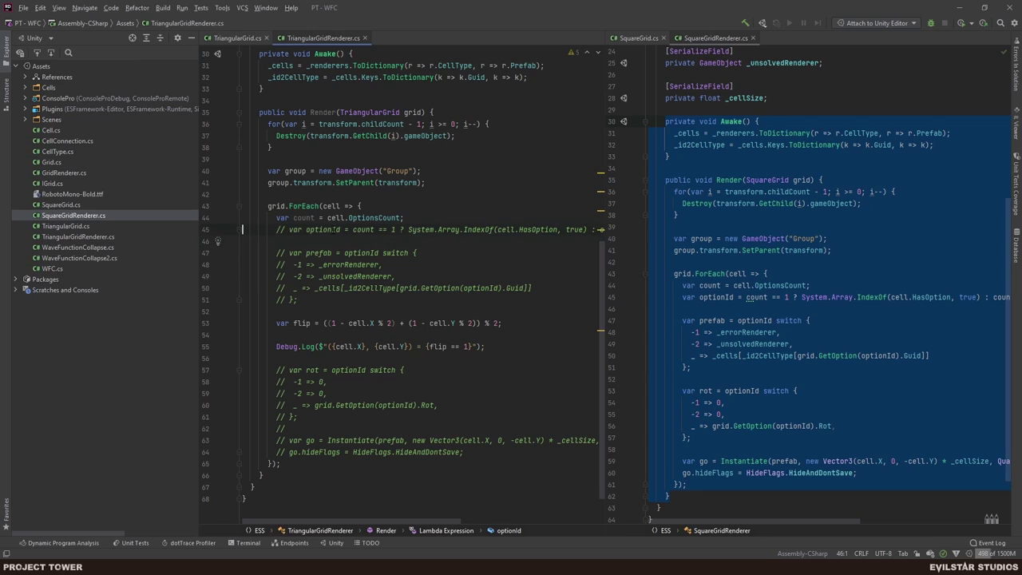
key("Up")
key("Up")
key("ctrl+slash")
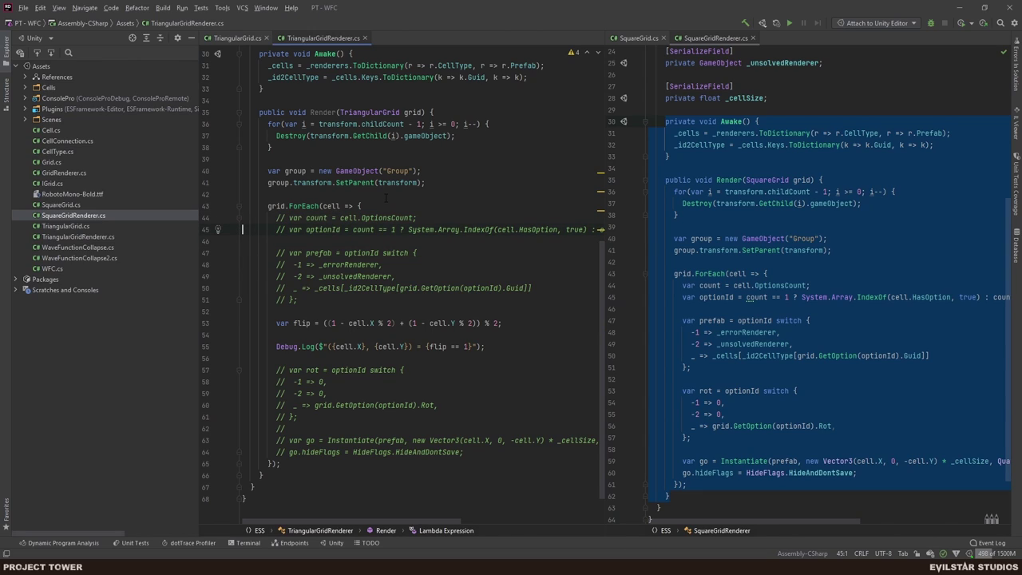
left_click(511, 324)
key("ctrl+s")
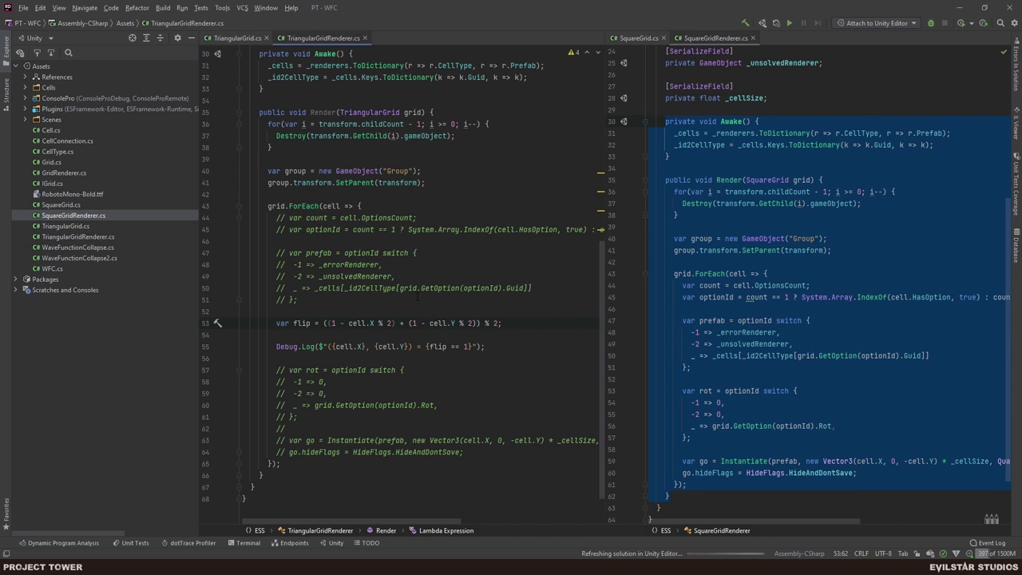
left_click(481, 322)
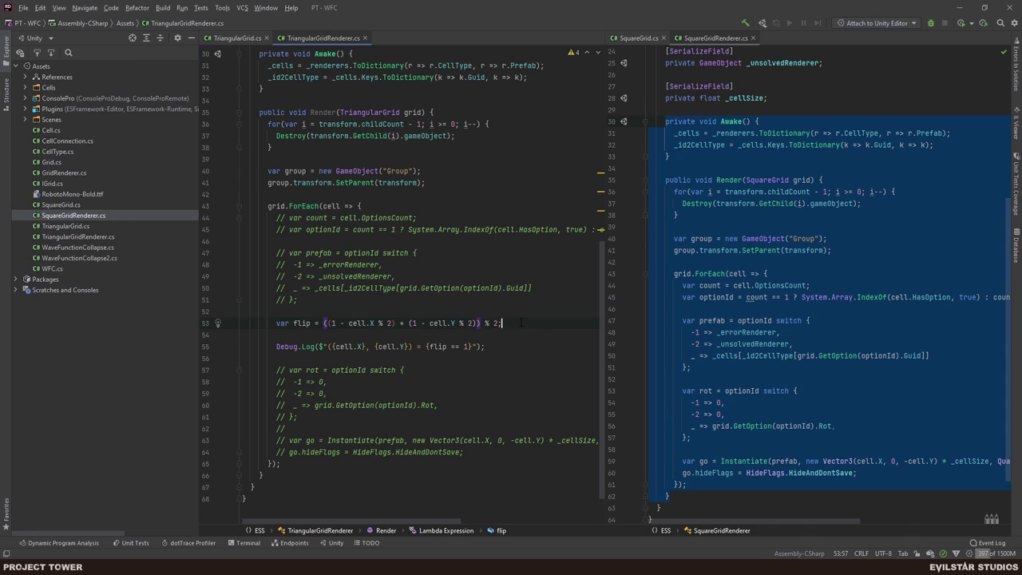
left_click(221, 37)
left_click_drag(76, 268, 87, 256)
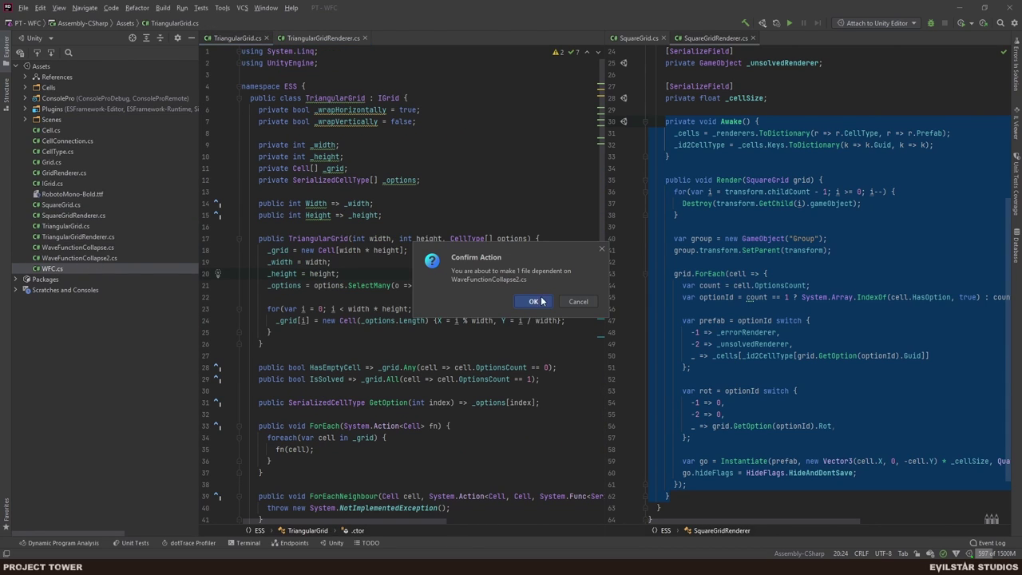
left_click(580, 301)
left_click(110, 260)
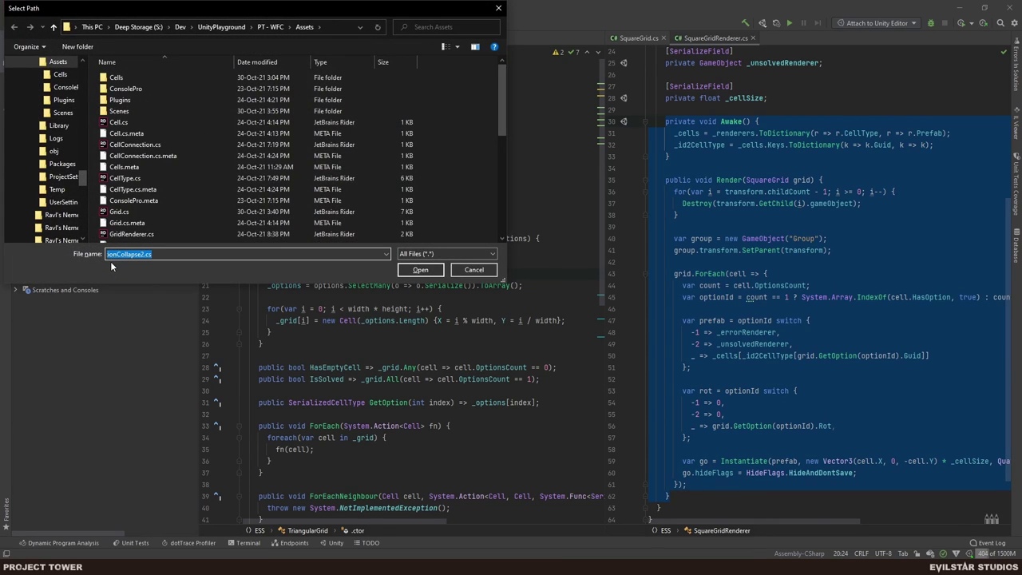
key("Escape")
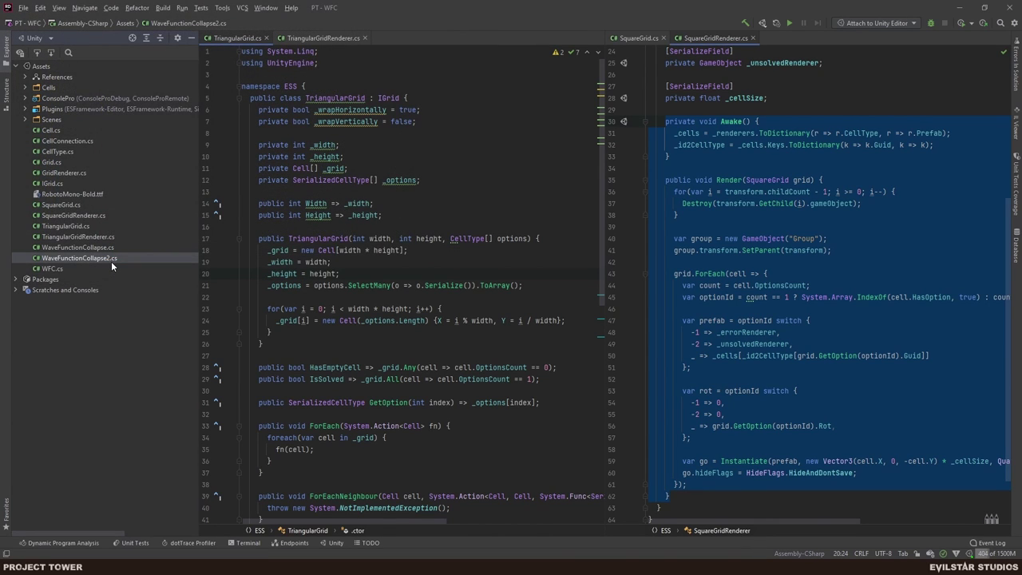
key("F6")
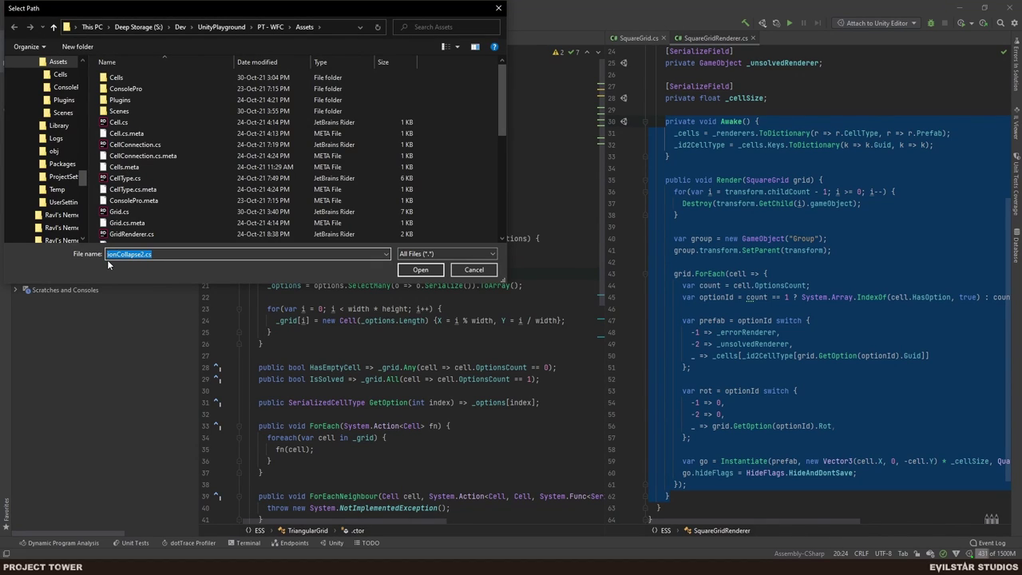
key("Escape")
right_click(102, 257)
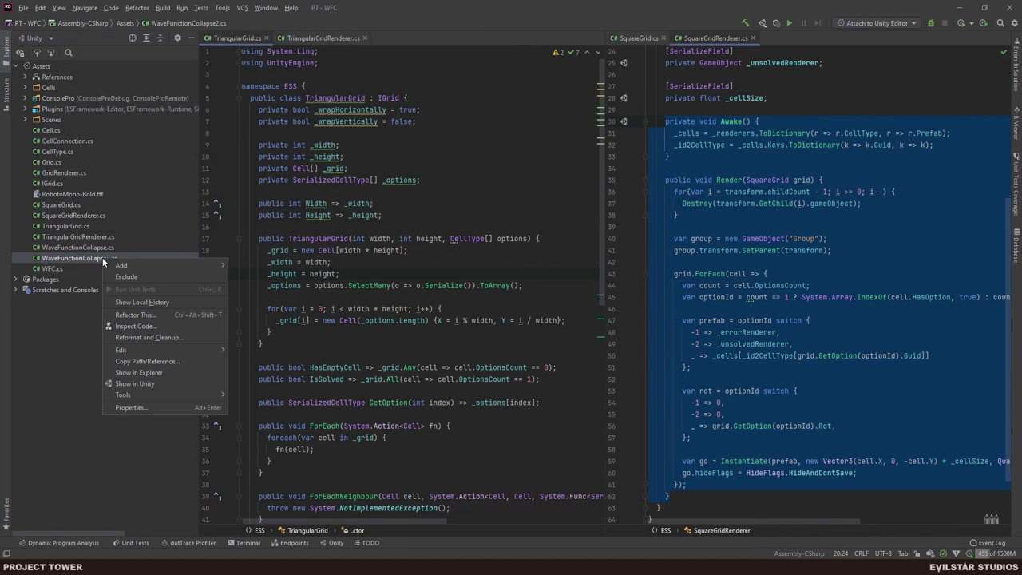
mouse_move(136, 265)
key("Escape")
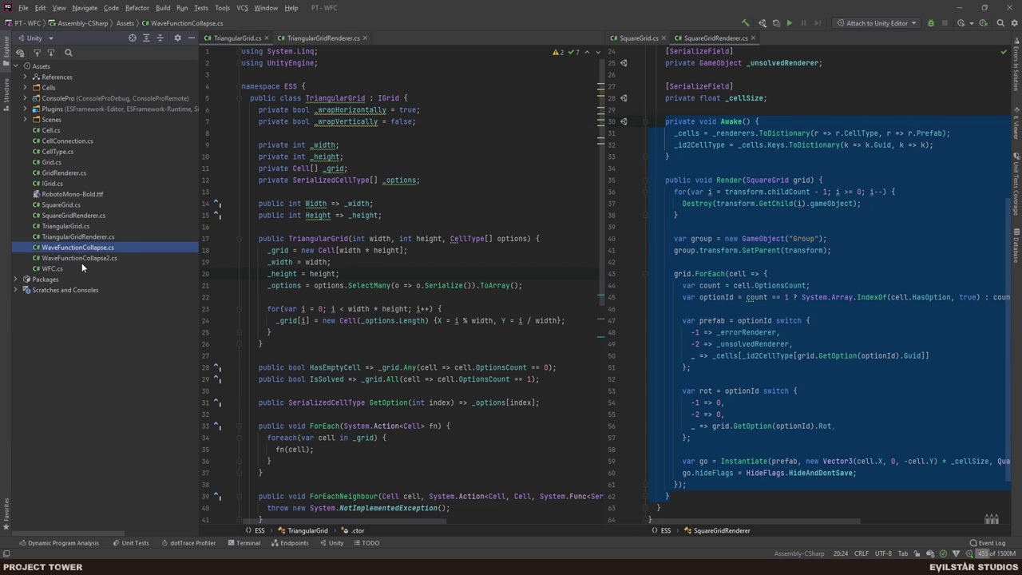
- Try to copy WaveFunctionCollapse2.cs by entering WaveFunctionCollapse3.cs as the path
key("F5")
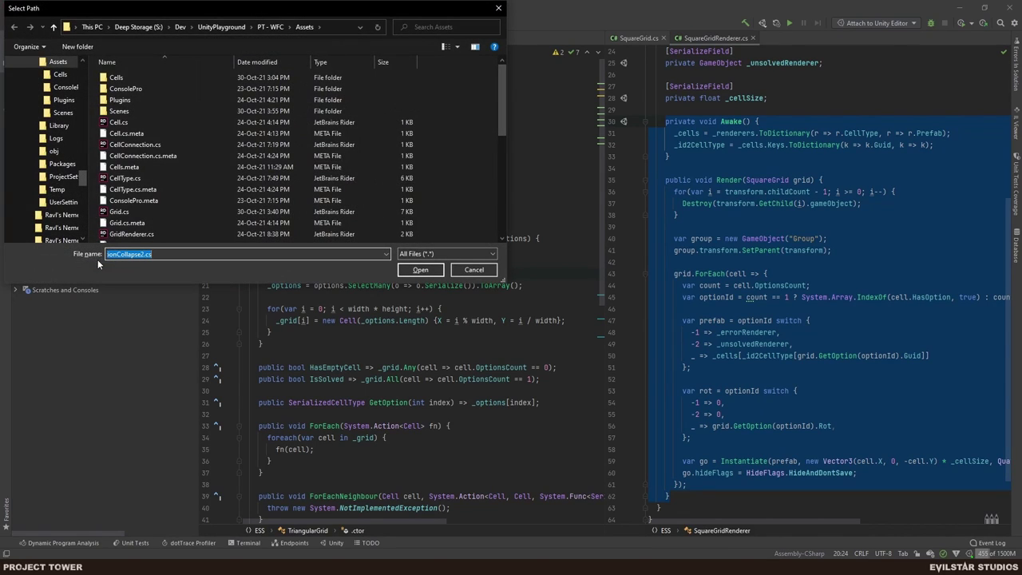
key("BackSpace")
type("3")
key("Return")
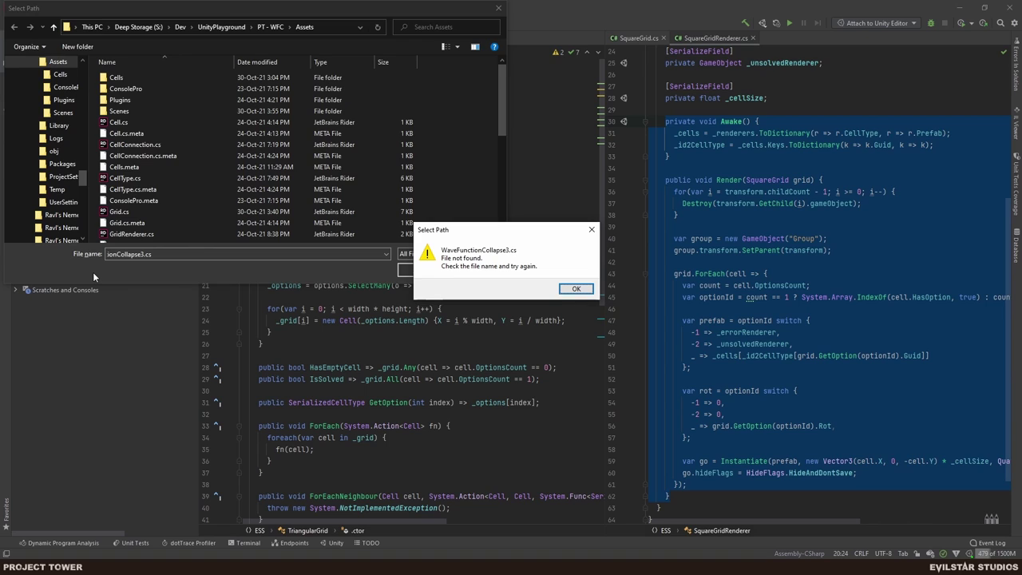
key("Escape")
key("Escape")
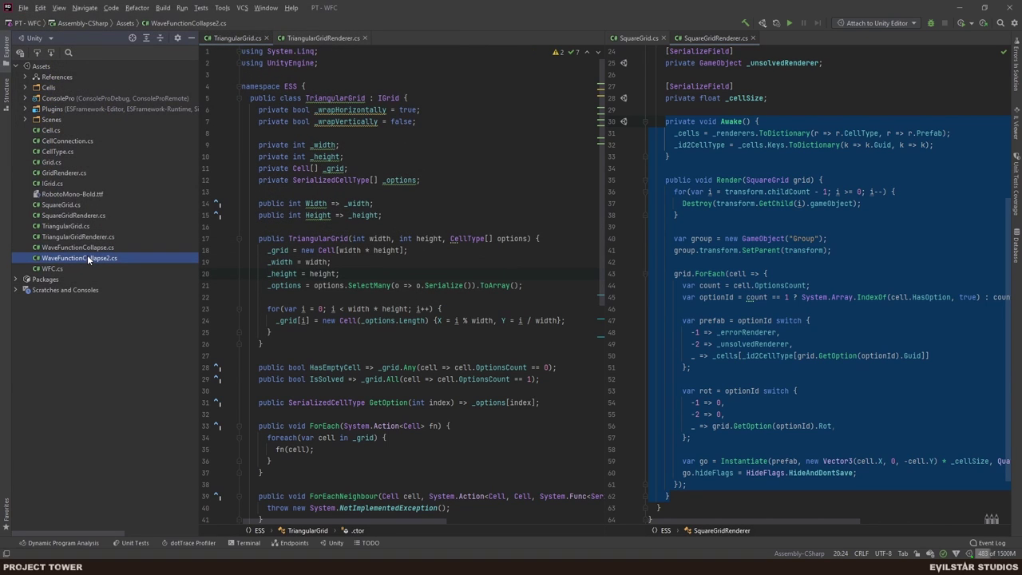
- Duplicate WaveFunctionCollapse2.cs as WaveFunctionCollapse3.cs and rename the class inside the copy to WaveFunctionCollapse3
key("ctrl+d")
key("Right")
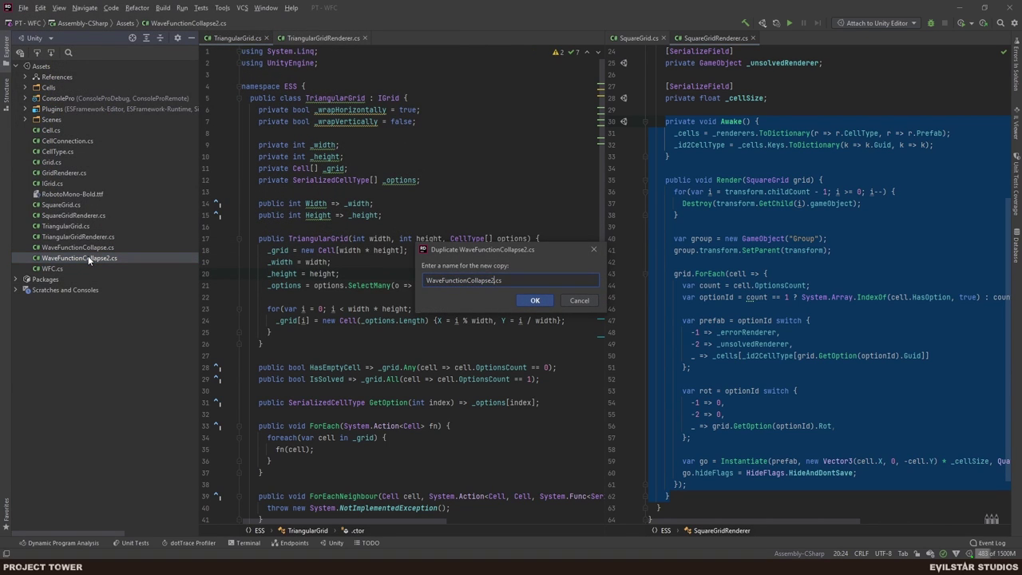
key("BackSpace")
type("3")
key("Return")
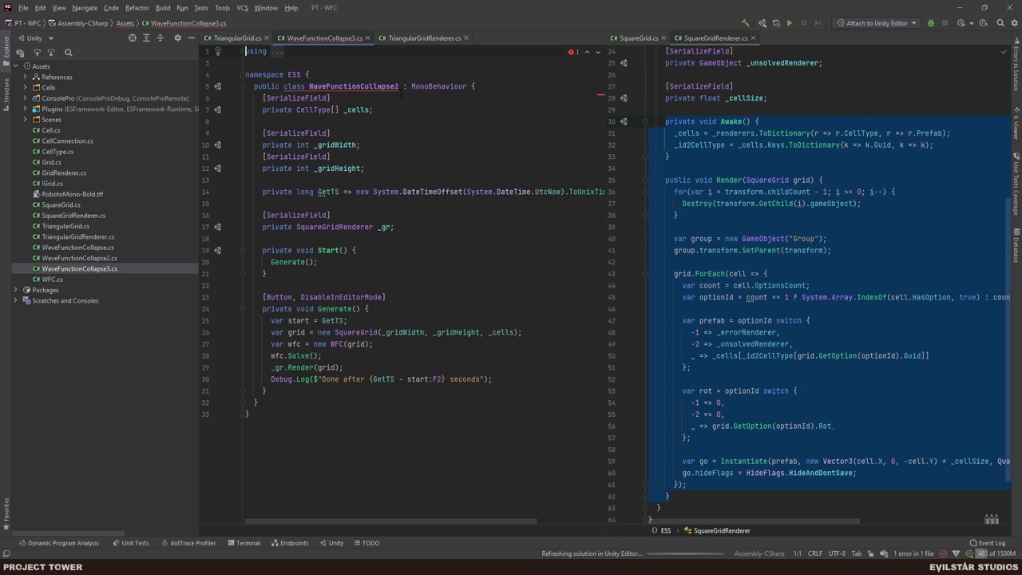
key("BackSpace")
type("3")
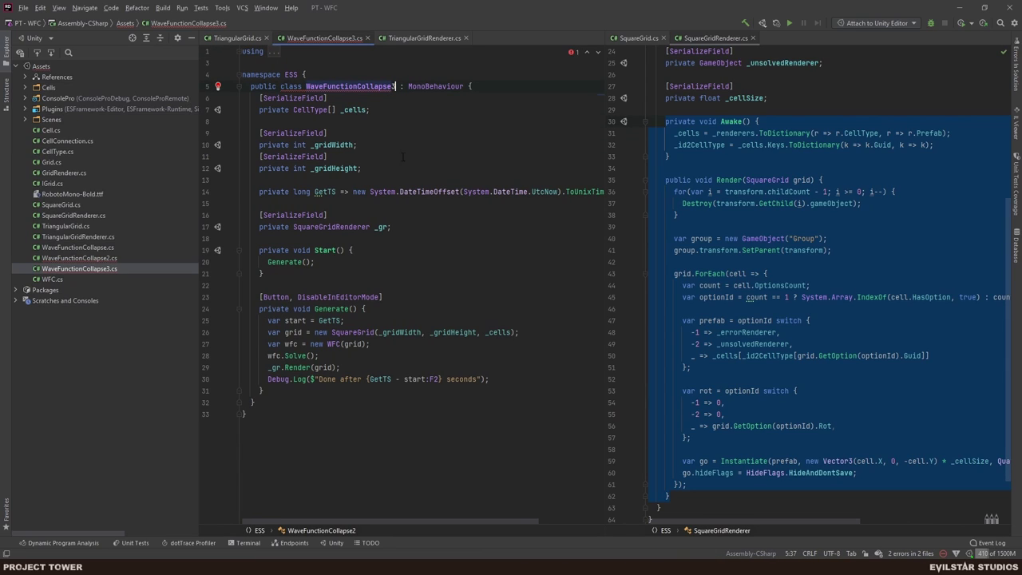
- Change the type of the serialized _gr field to TriangularGridRenderer
double_click(312, 227)
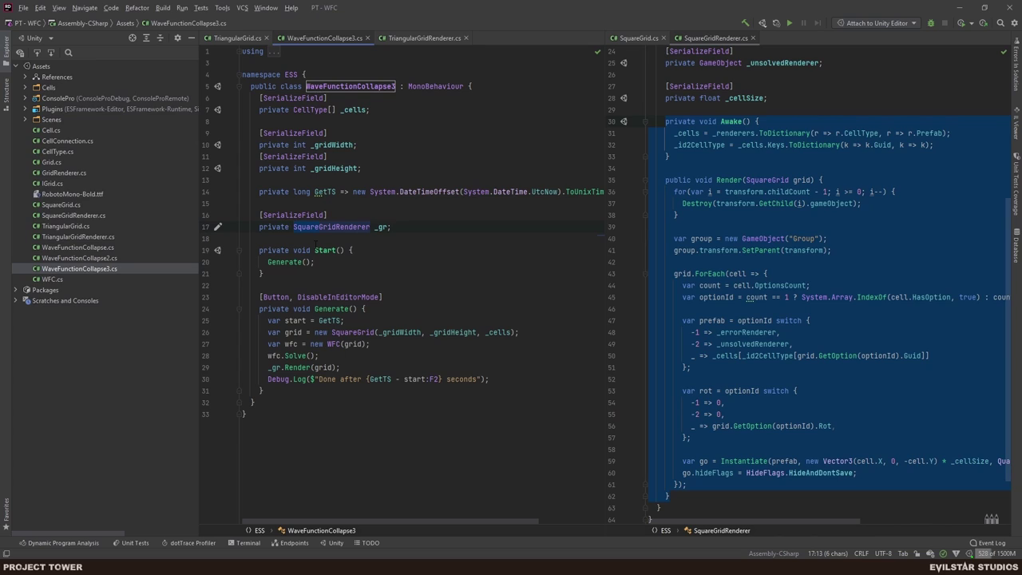
type("trian")
left_click(315, 248)
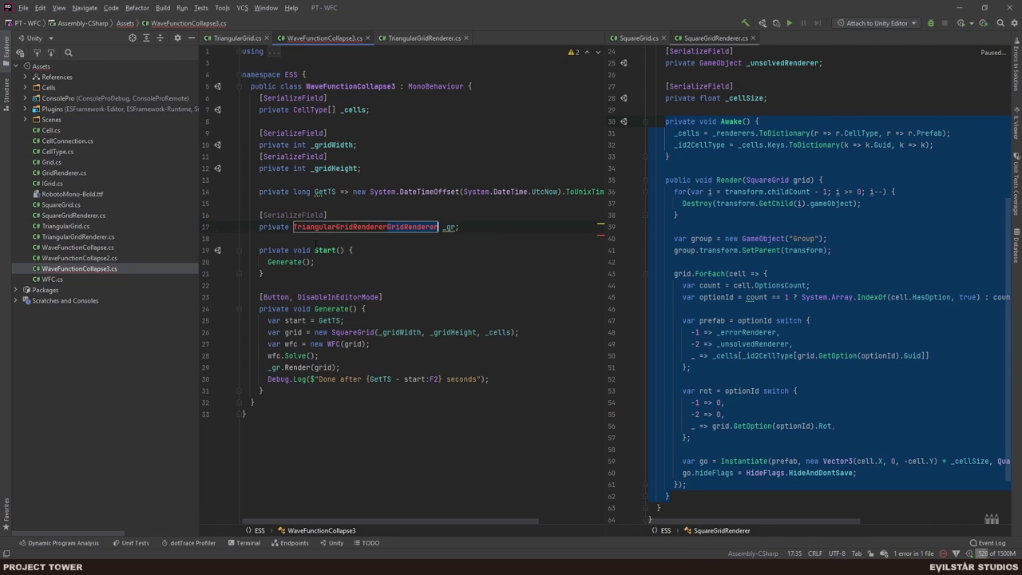
- Make Generate construct a TriangularGrid instead of a SquareGrid for the grid variable
left_click(341, 354)
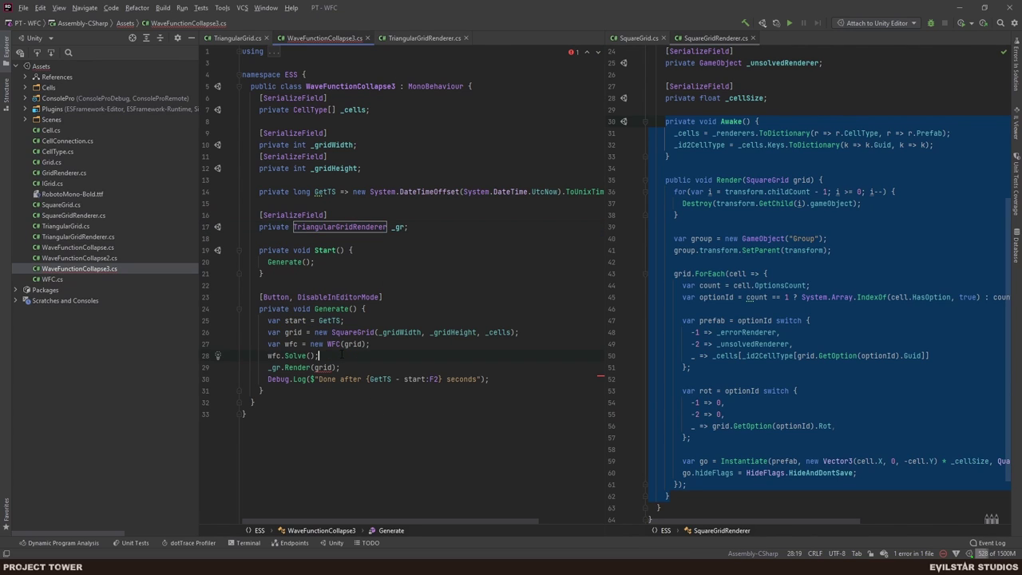
double_click(355, 332)
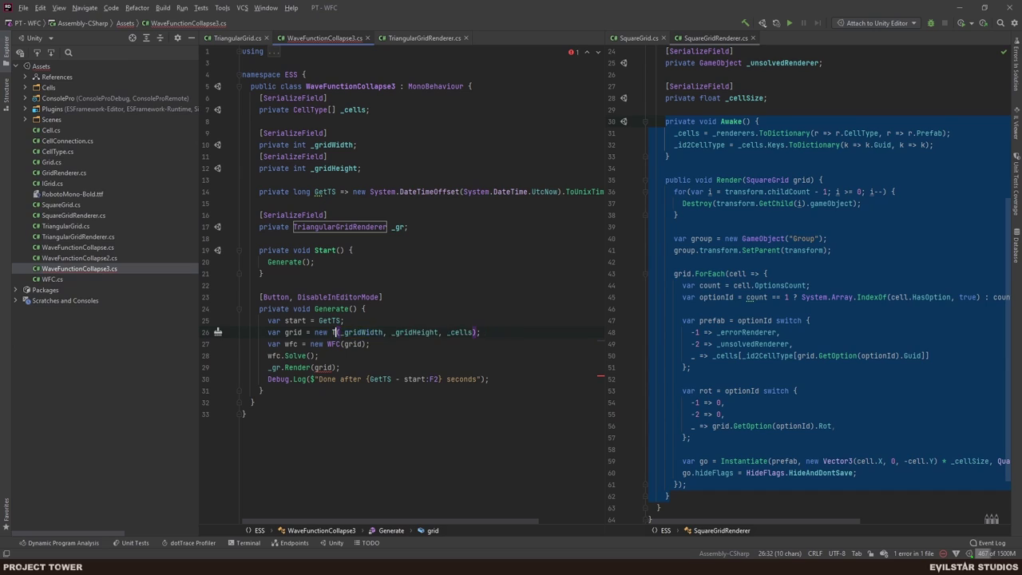
type("Trian")
key("Return")
- Comment out the wfc declaration and the wfc.Solve() call in Generate
left_click(320, 355)
key("shift+Up")
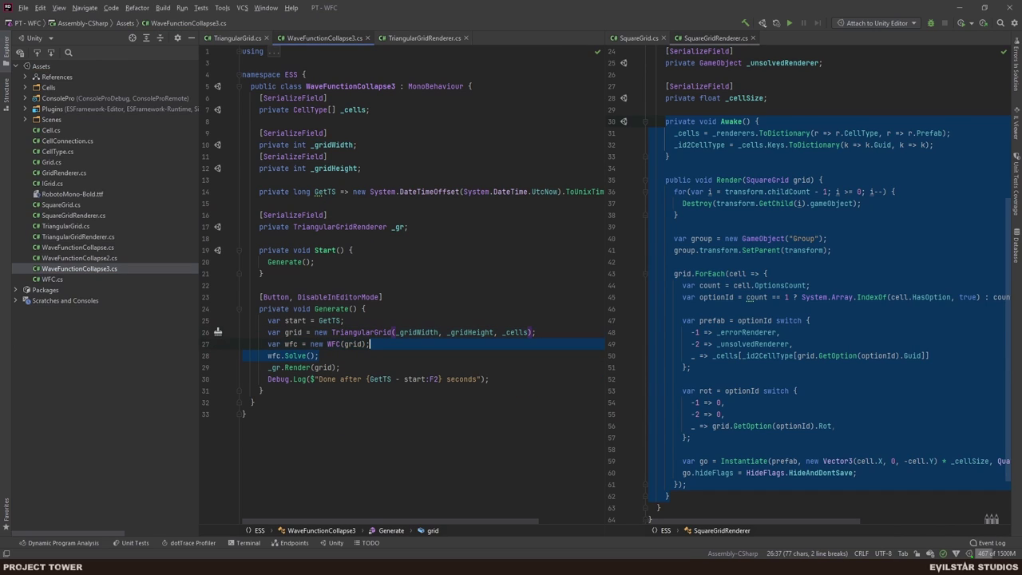
key("ctrl+slash")
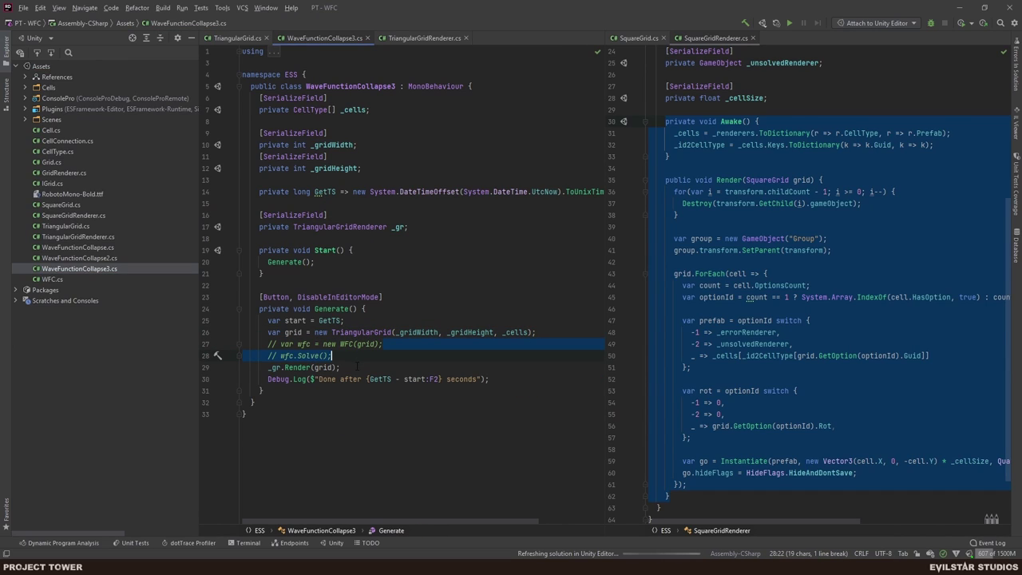
left_click(340, 368)
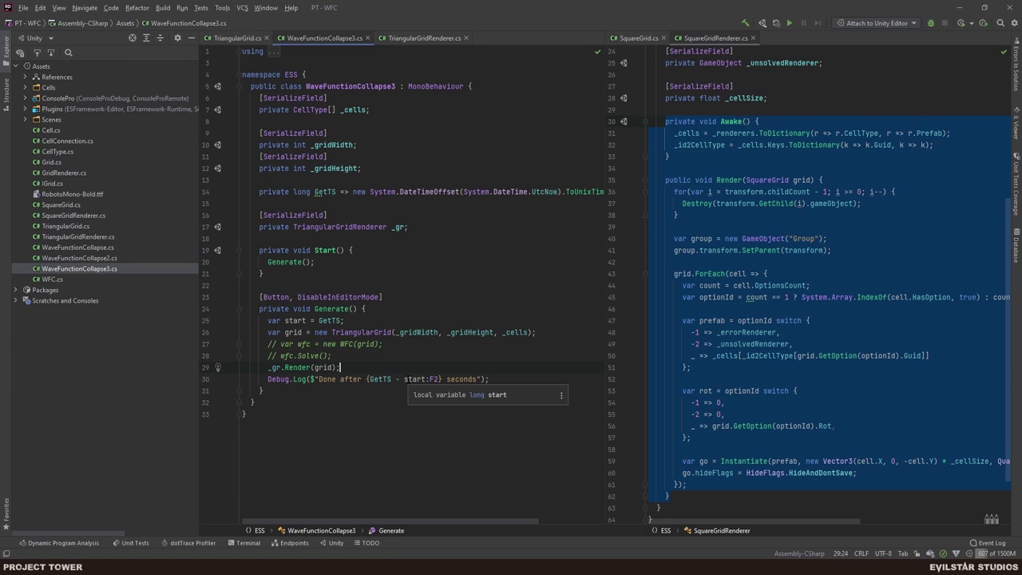
- Switch to Unity and create an empty game object named WFC Triangle in SampleScene
key("alt+Tab")
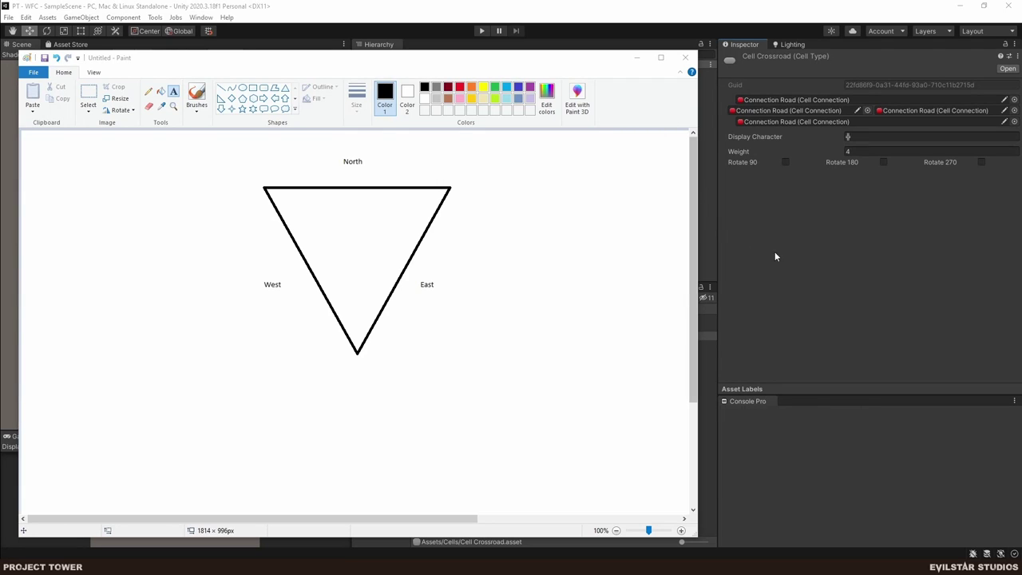
right_click(410, 174)
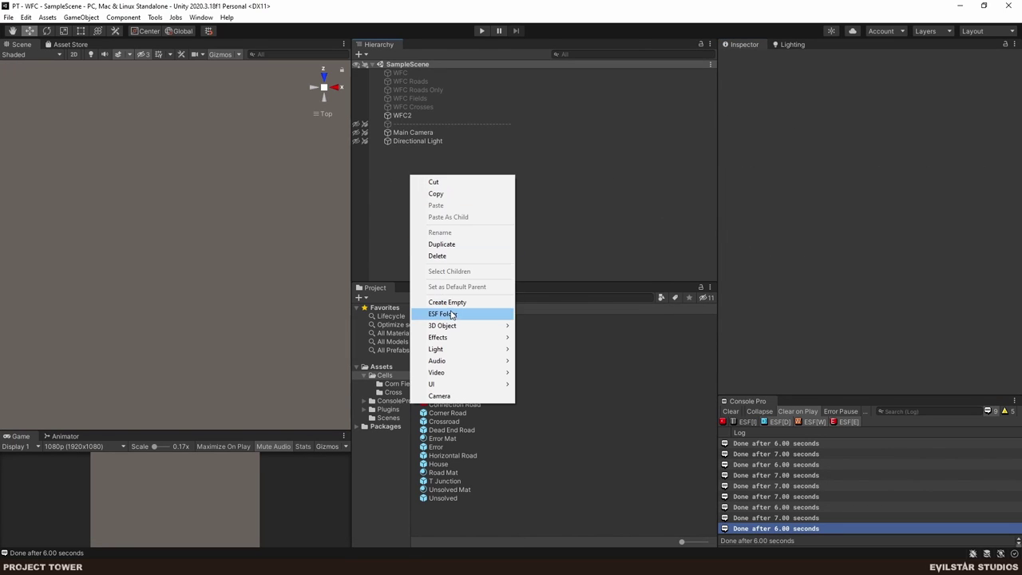
left_click(443, 301)
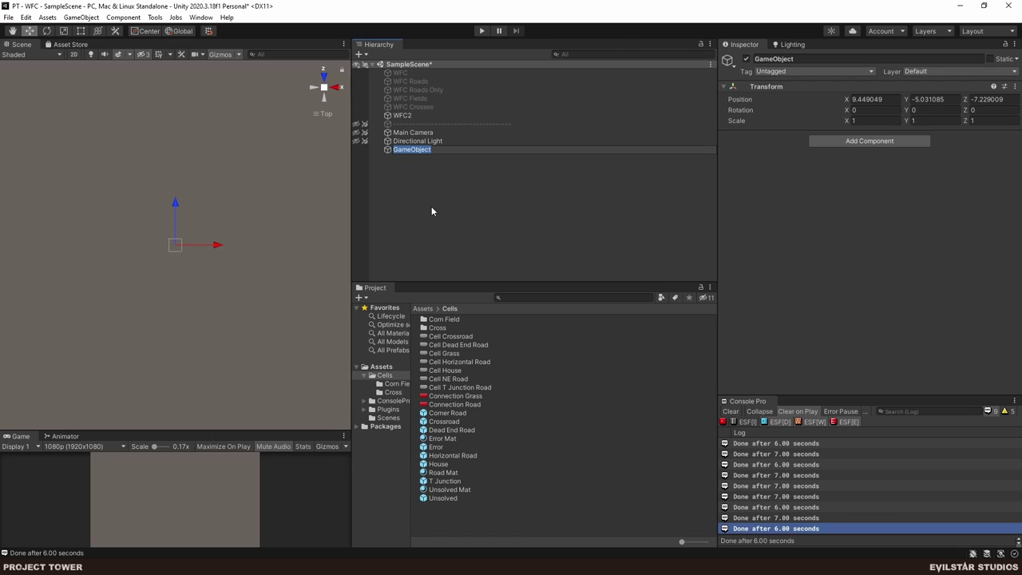
type("WFC triangle")
key("Return")
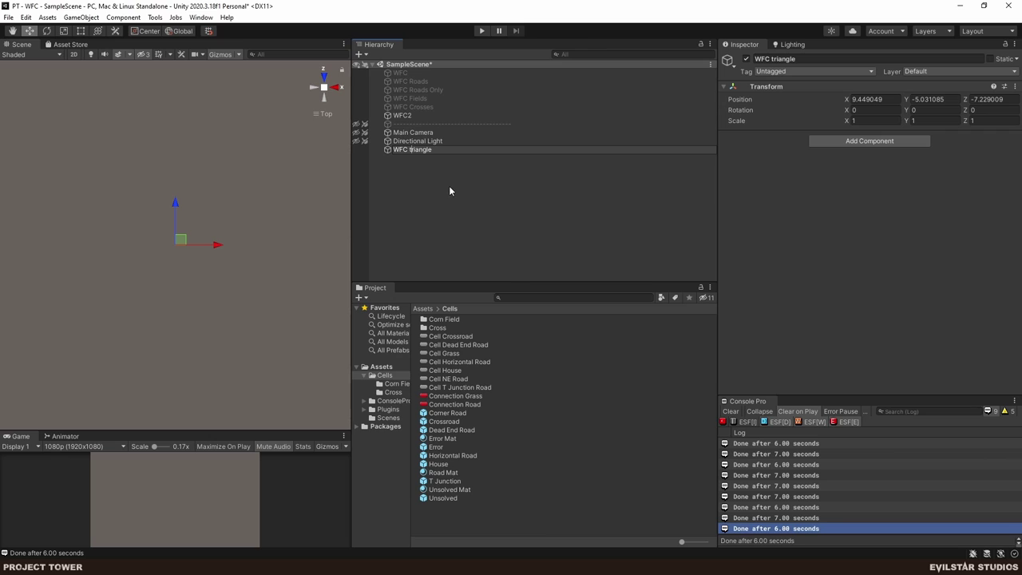
key("BackSpace")
type("T")
key("Return")
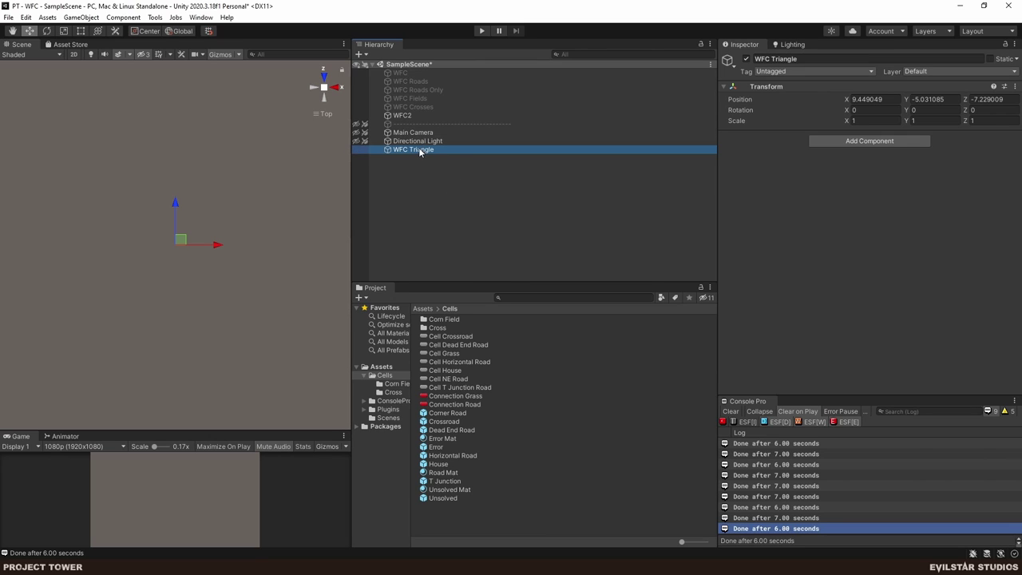
- Move WFC Triangle directly below WFC2 in the scene hierarchy and deactivate WFC2
left_click_drag(418, 146, 415, 121)
left_click(417, 116)
left_click(747, 59)
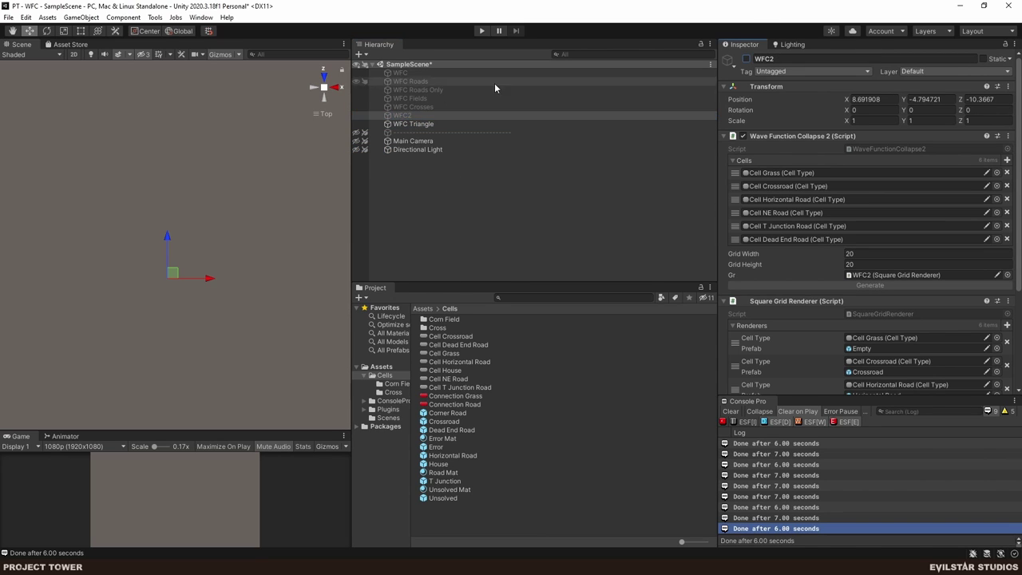
- Add the Wave Function Collapse 3 component to WFC Triangle with Grid Width and Grid Height set to 3
left_click(415, 124)
left_click(878, 141)
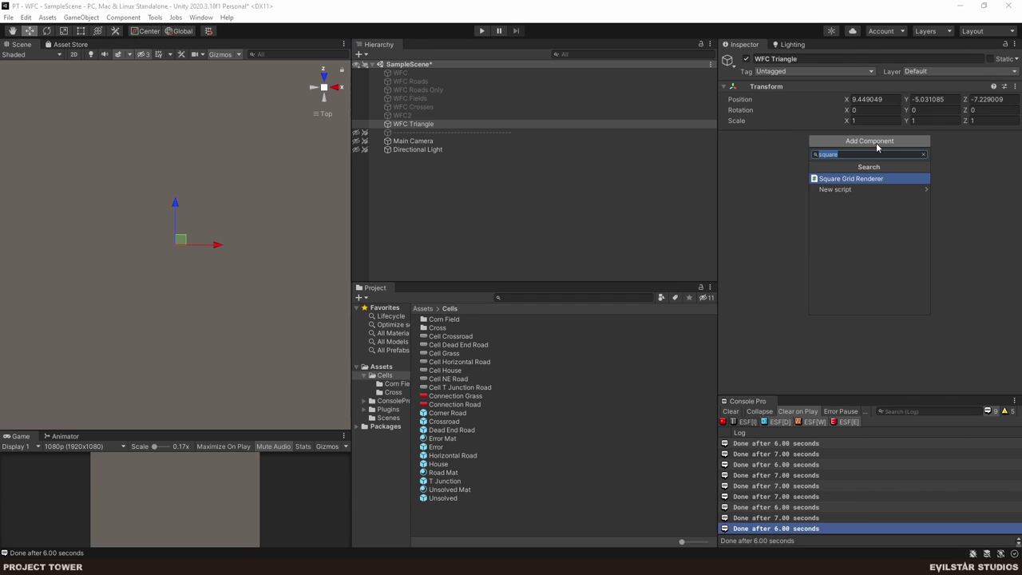
type("wave")
key("Down")
key("Down")
key("Return")
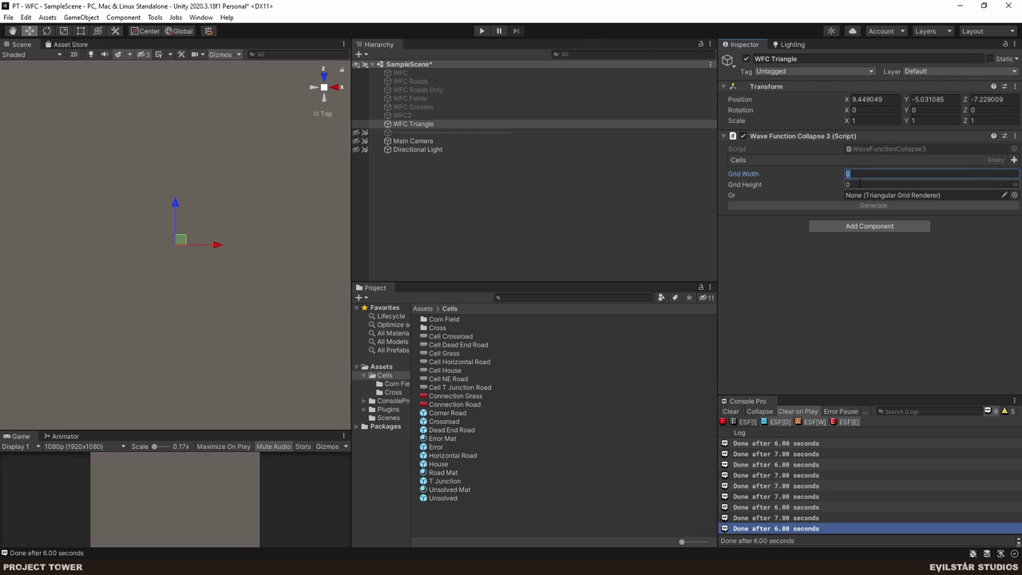
type("3")
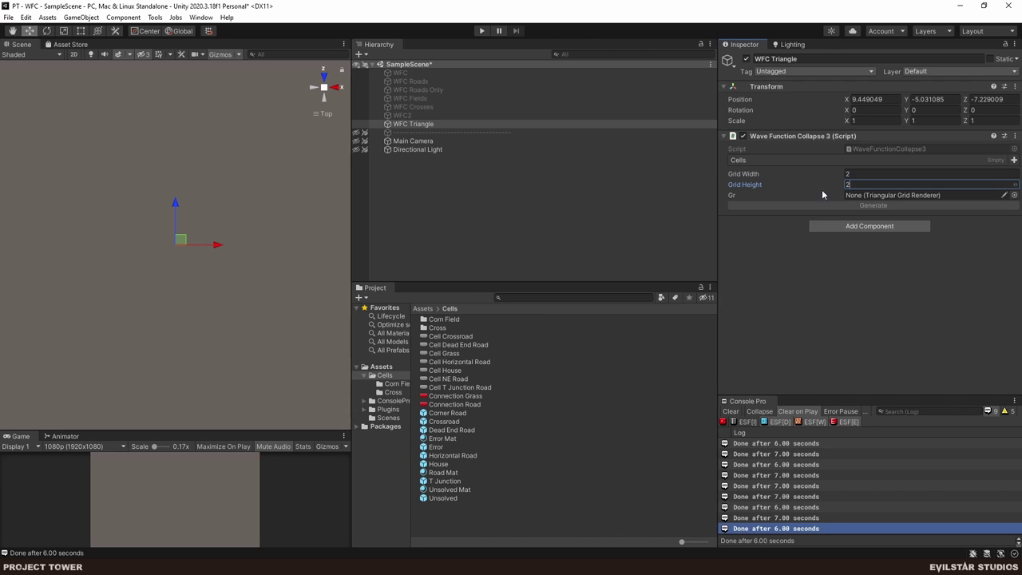
key("Tab")
type("3")
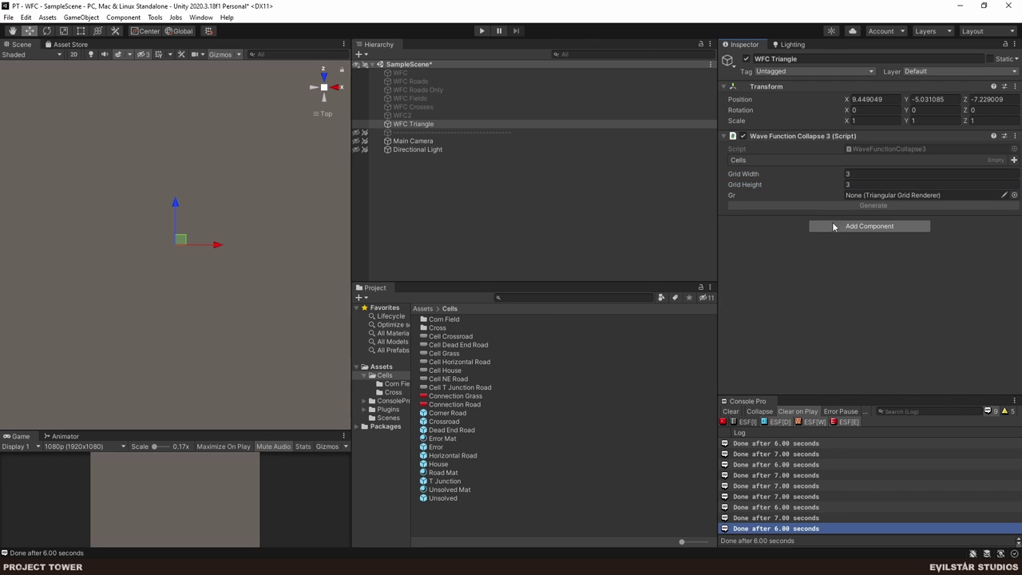
- Add a Triangular Grid Renderer component to WFC Triangle, assign it as the Gr reference, and save the scene
left_click(860, 226)
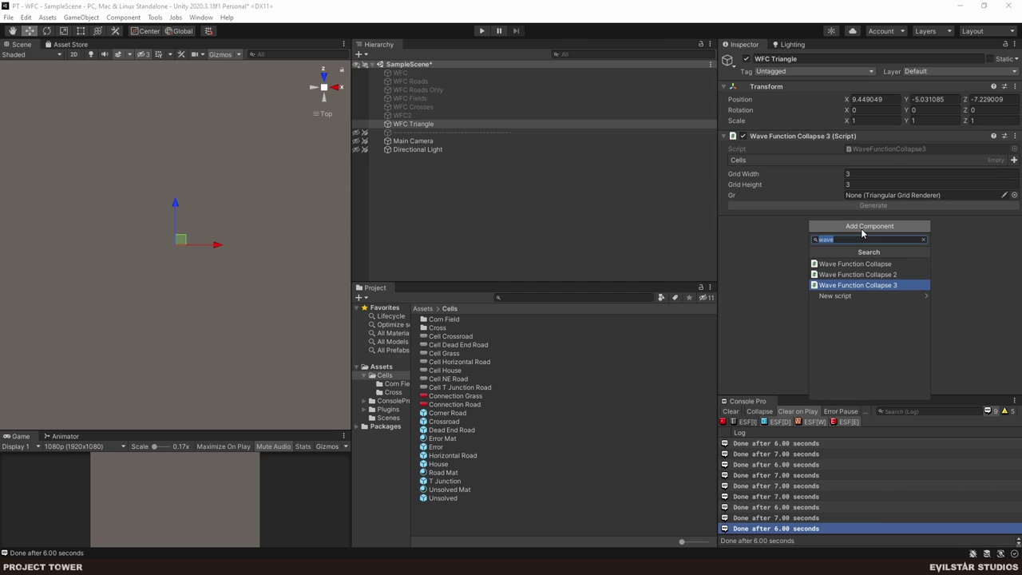
type("render")
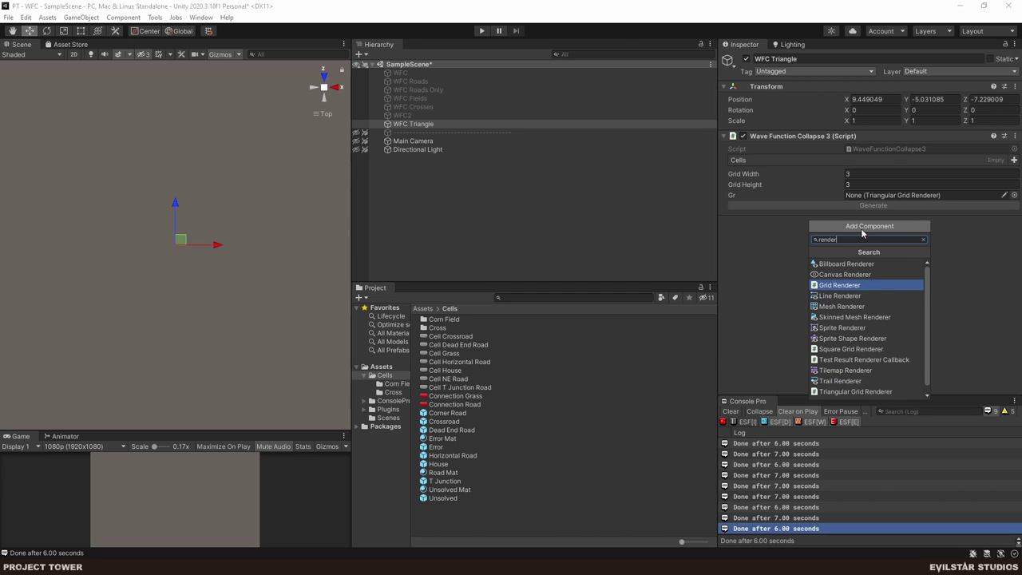
key("ctrl+a")
type("tri")
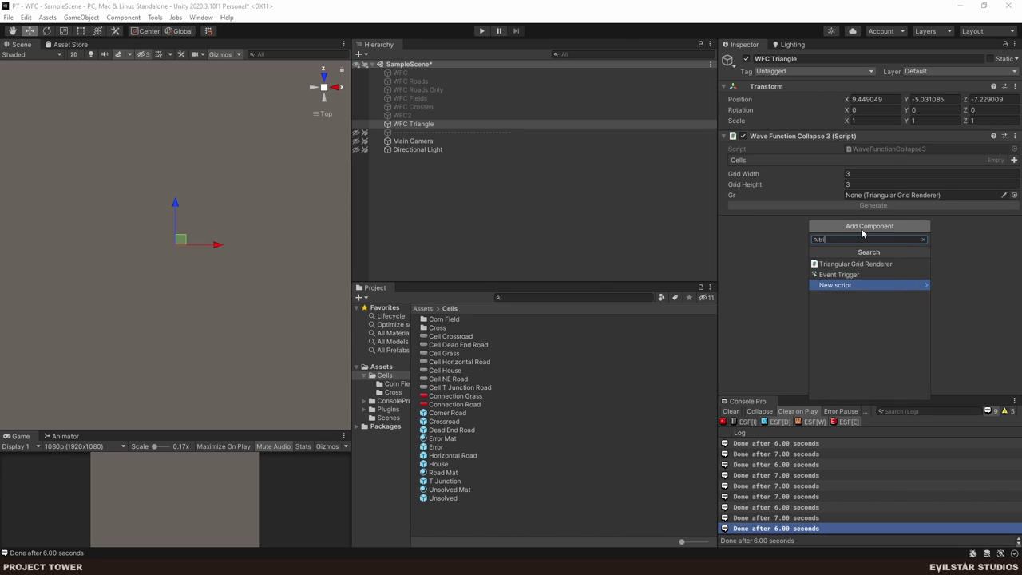
key("Up")
key("Up")
key("Return")
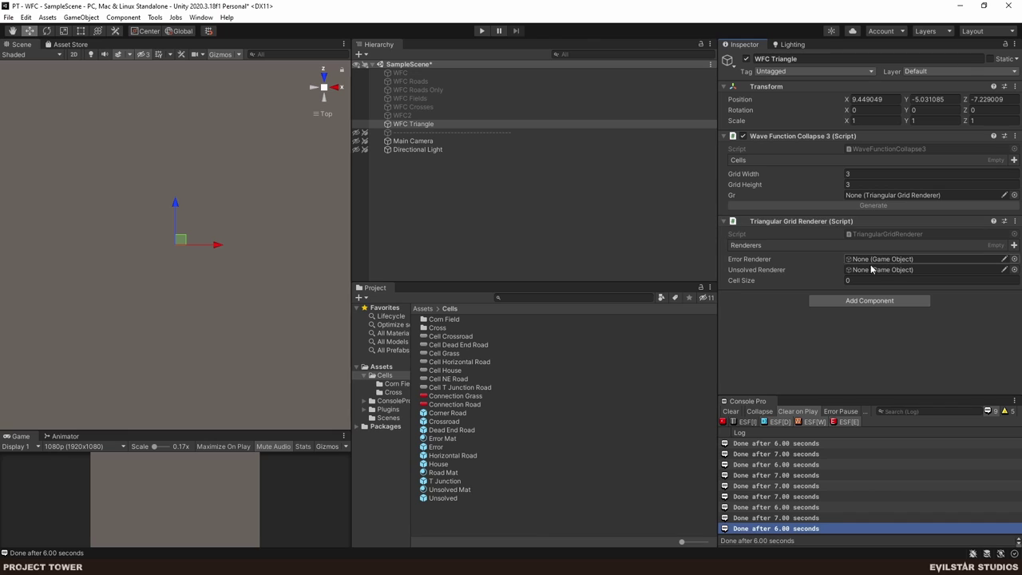
left_click_drag(766, 225, 878, 196)
key("ctrl+s")
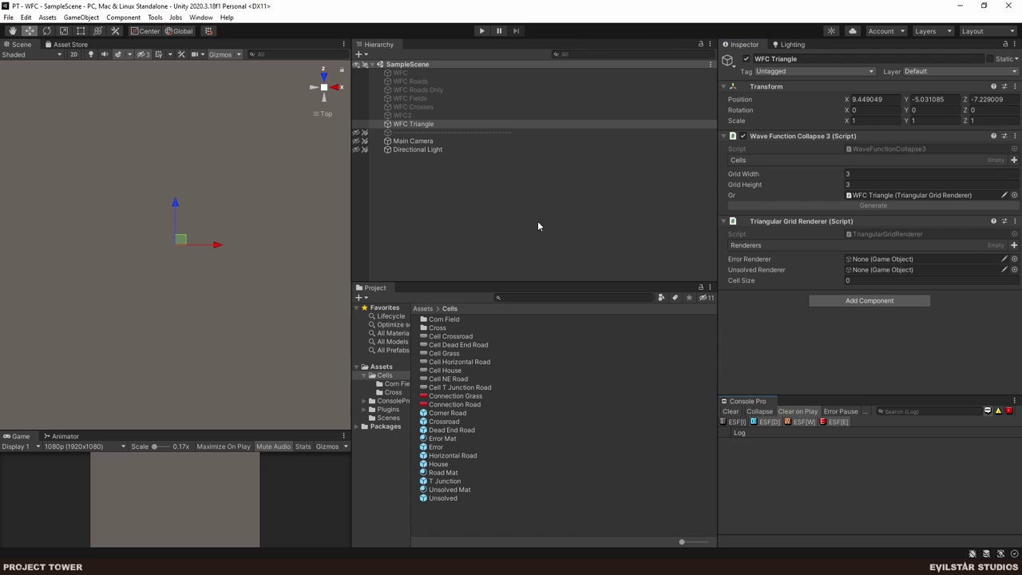
- Run the scene and enlarge the console to read the flip value logged for each cell
left_click(480, 31)
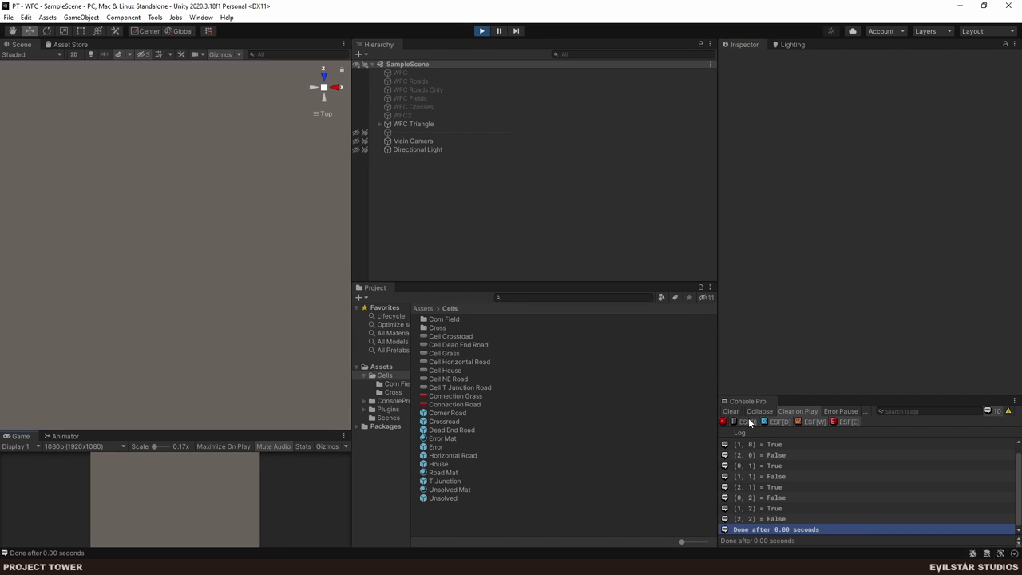
left_click_drag(802, 396, 703, 132)
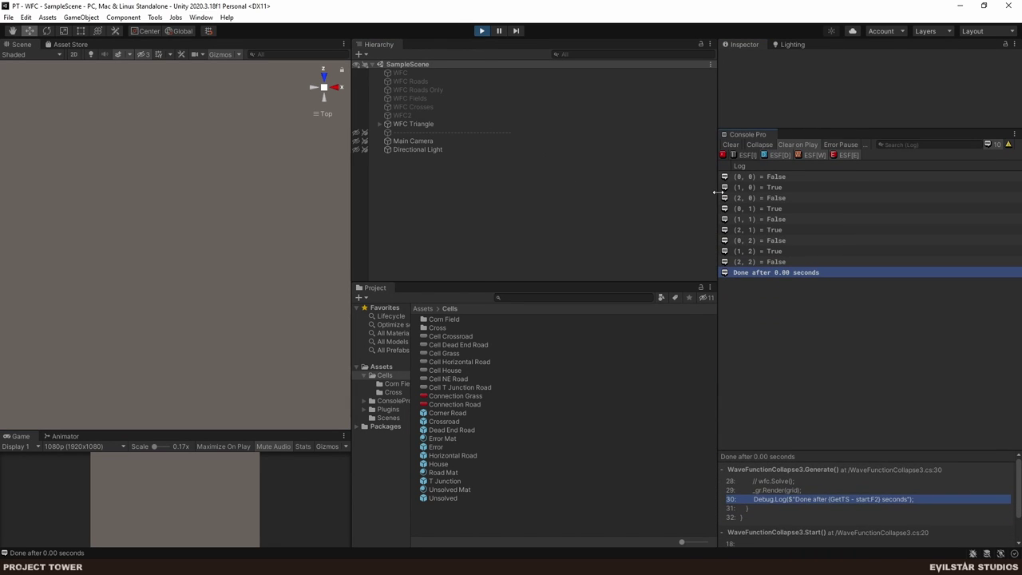
left_click_drag(716, 192, 434, 205)
left_click(473, 166)
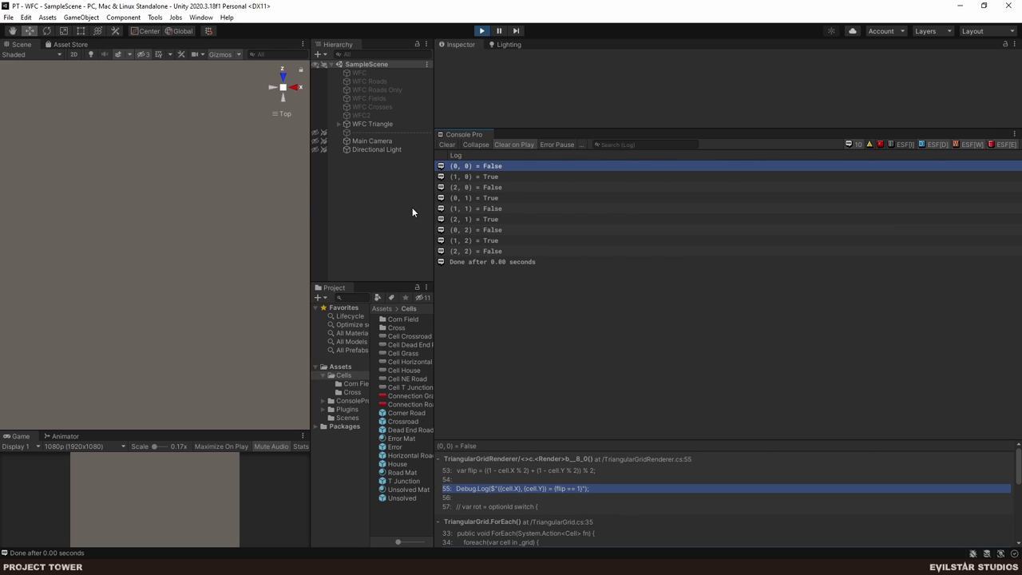
- Compare the logged flip values with the triangular grid sketch in Snip & Sketch, and stop the running scene
double_click(482, 176)
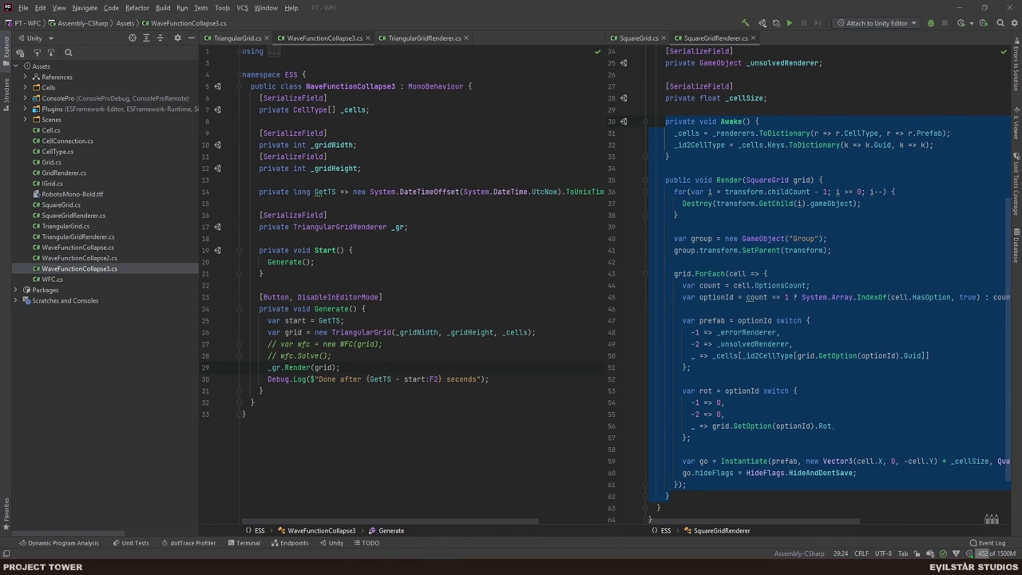
left_click(285, 523)
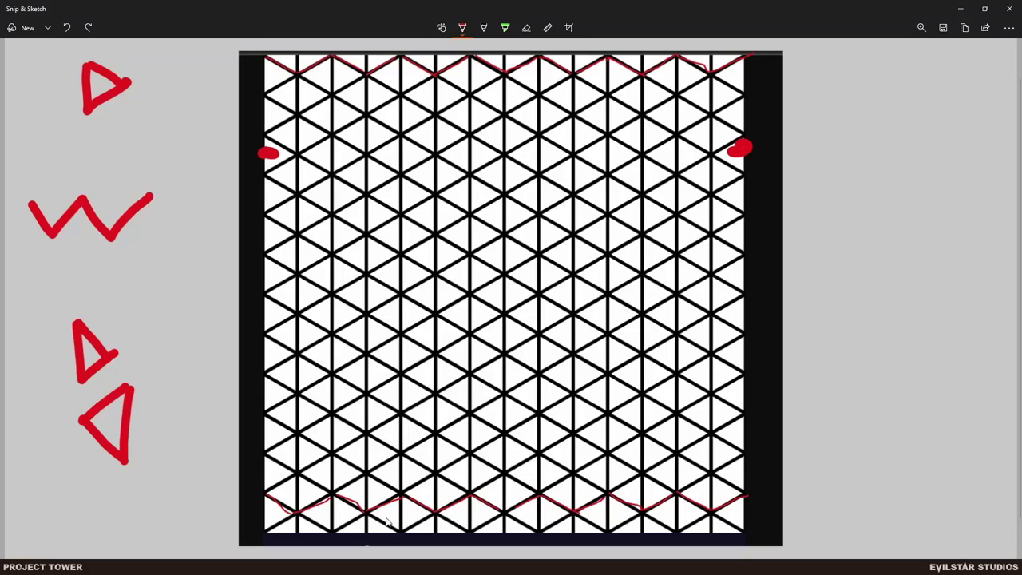
mouse_move(387, 16)
left_mouse_down()
mouse_move(1014, 103)
mouse_move(203, 142)
mouse_move(244, 109)
mouse_move(216, 107)
left_mouse_up()
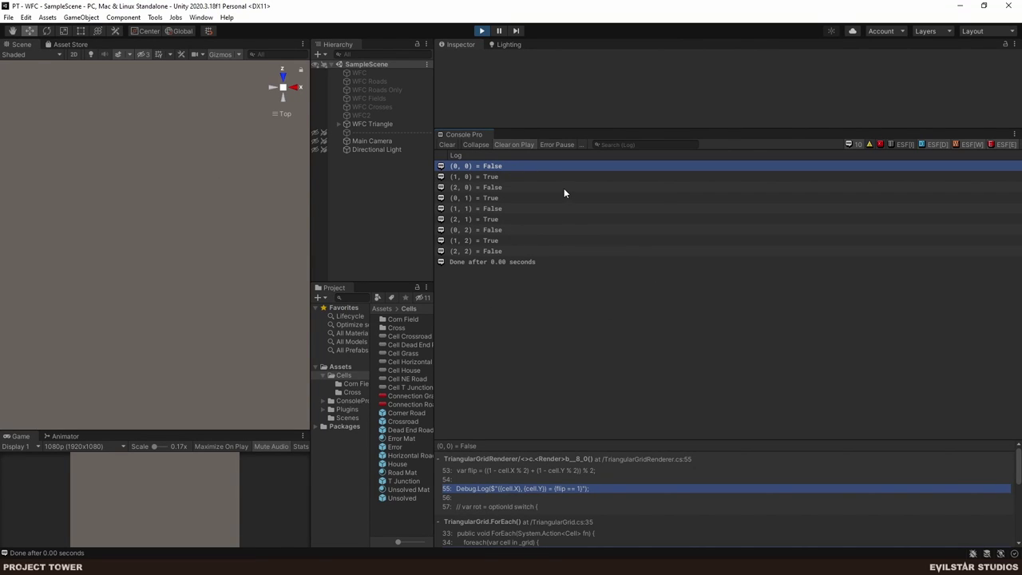
left_click(482, 32)
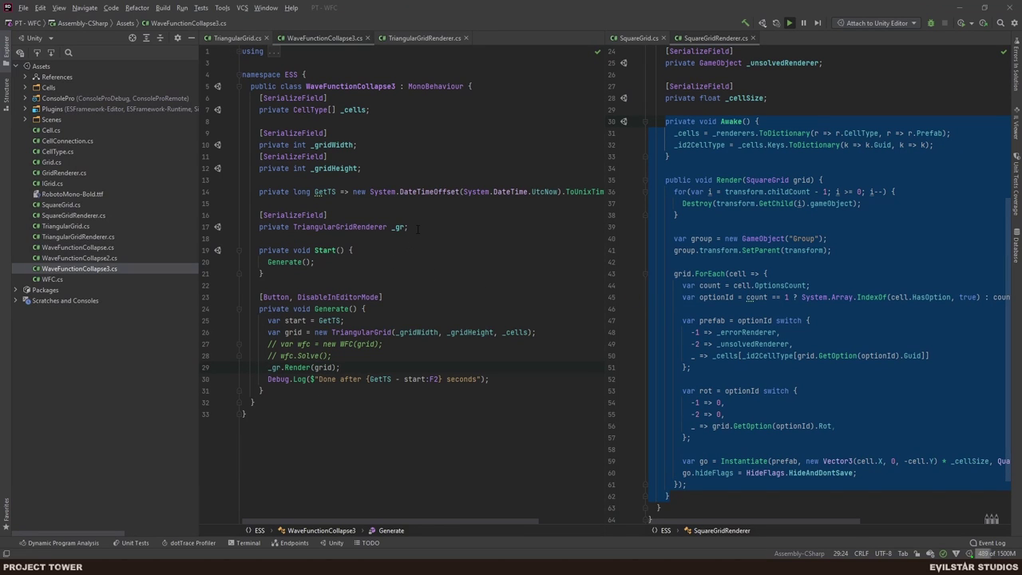
- Uncomment the count, optionId and prefab declarations inside grid.ForEach in TriangularGridRenderer's Render method
left_click(416, 230)
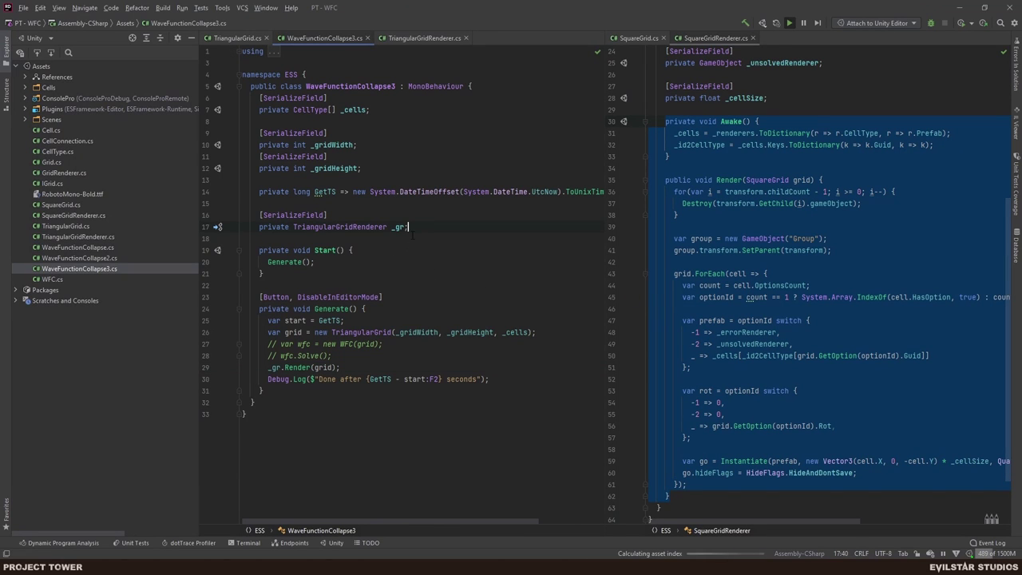
left_click(416, 37)
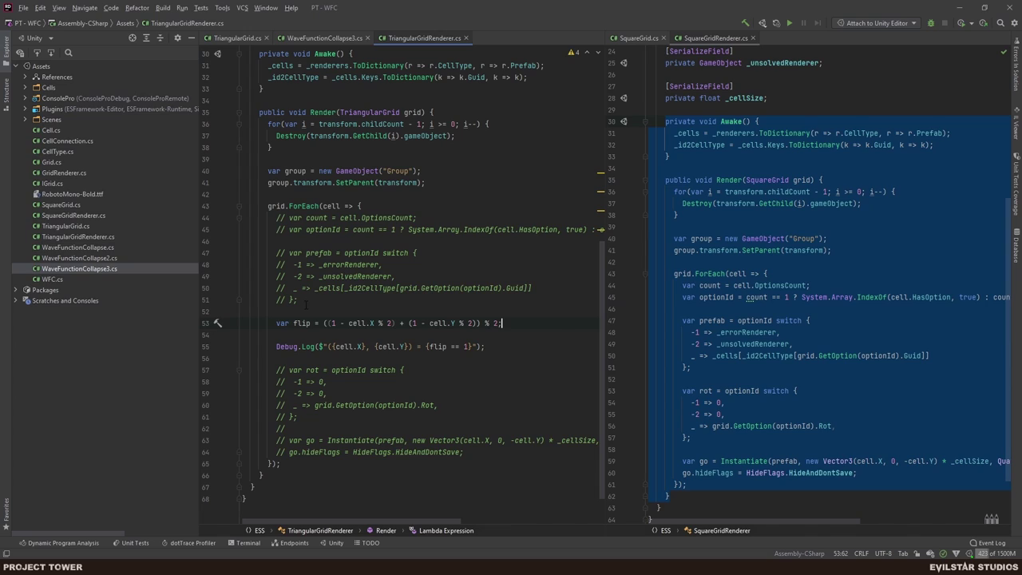
left_click_drag(306, 303, 276, 217)
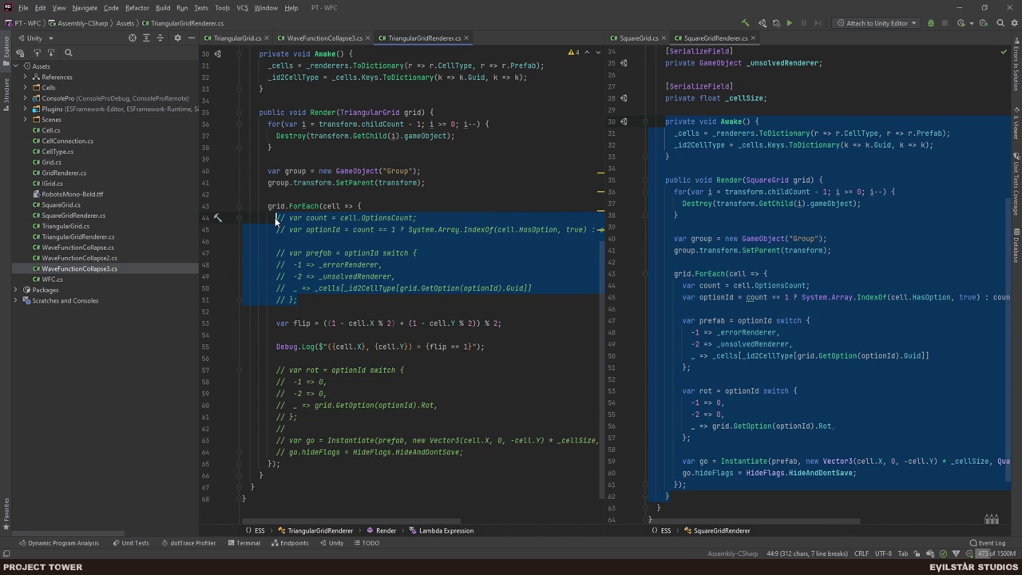
key("ctrl+slash")
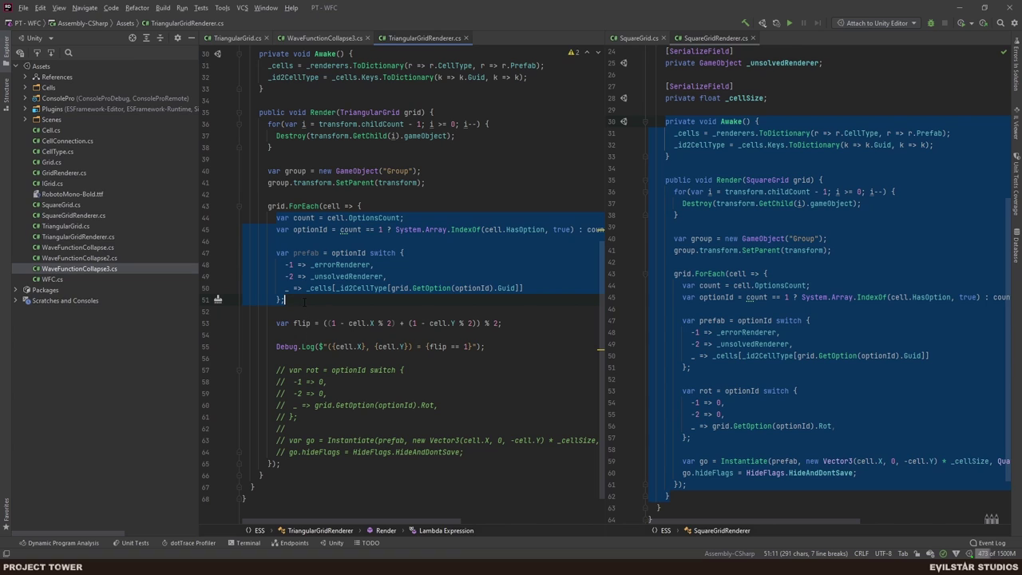
- Switch to Unity and narrow the inspector and console area to widen the hierarchy
key("alt+Tab")
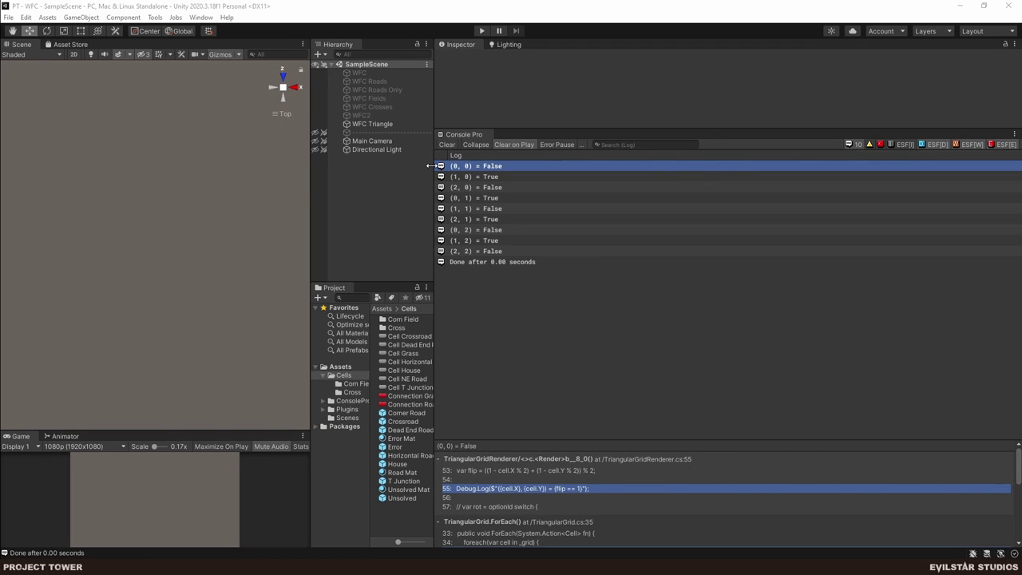
left_click_drag(434, 208, 703, 208)
right_click(366, 189)
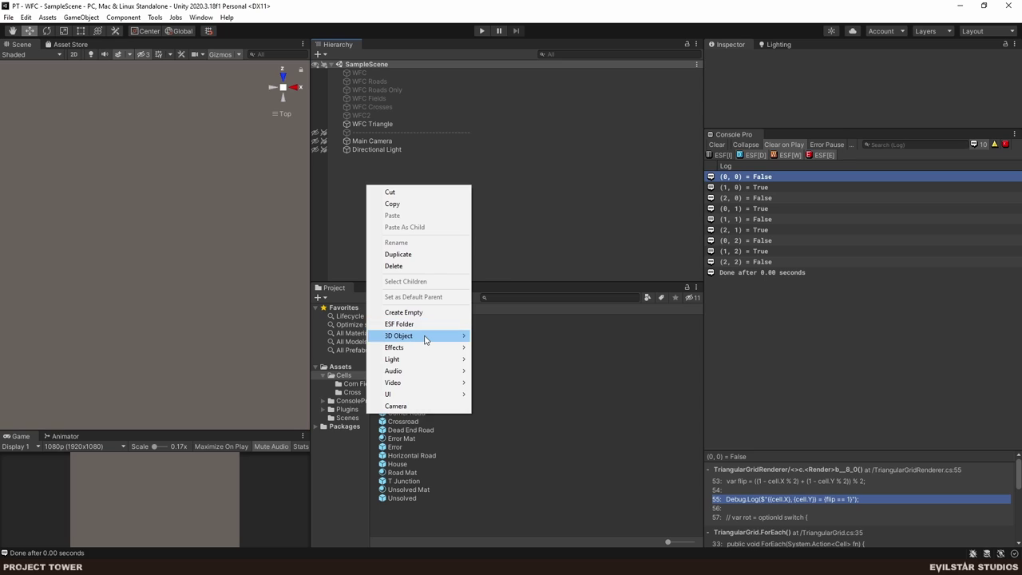
mouse_move(425, 339)
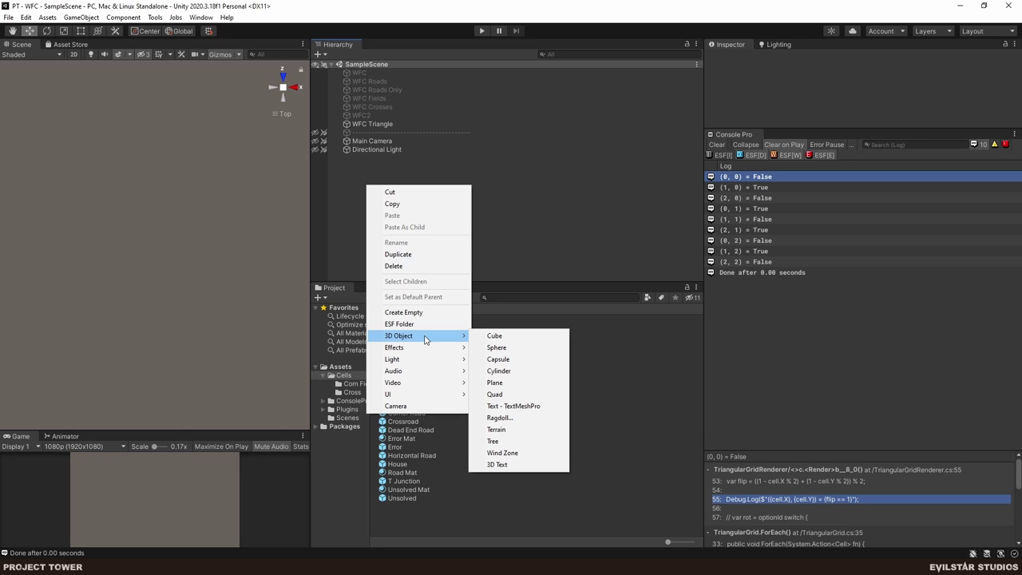
left_click(548, 210)
- Find ProBuilder in the Unity Registry of the Package Manager and install version 4.5.2
left_click(201, 17)
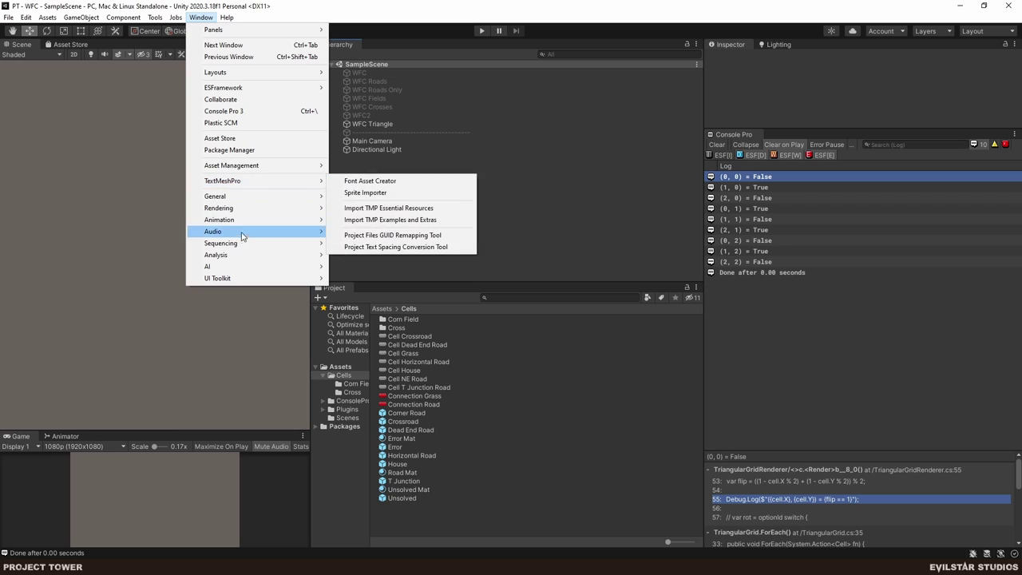
left_click(246, 153)
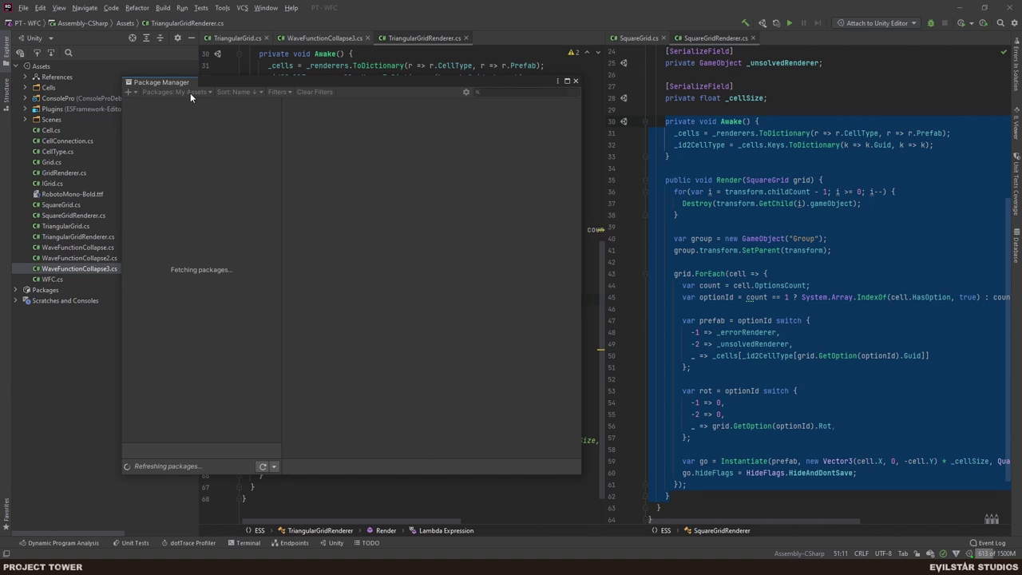
left_click(190, 93)
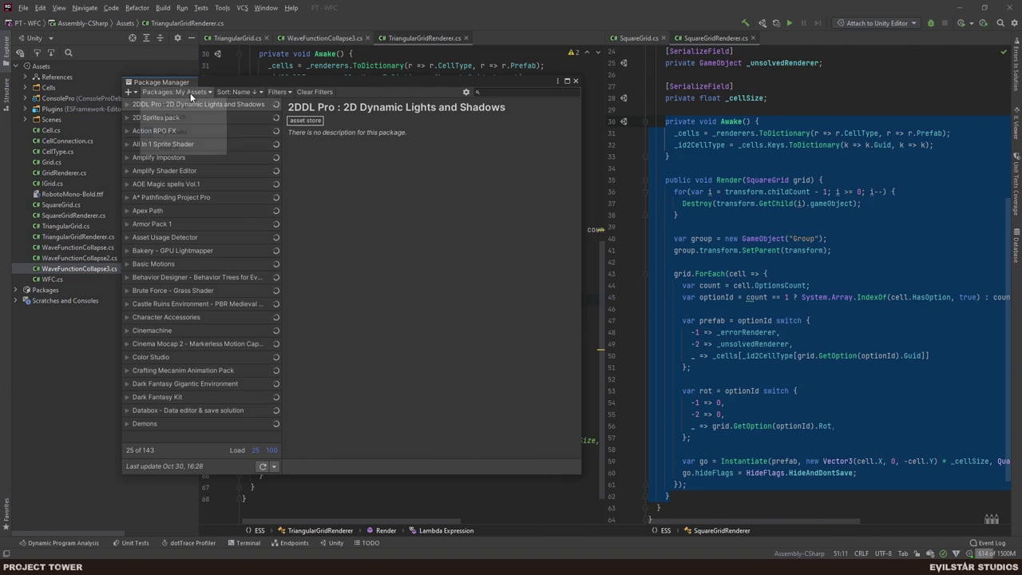
left_click(183, 107)
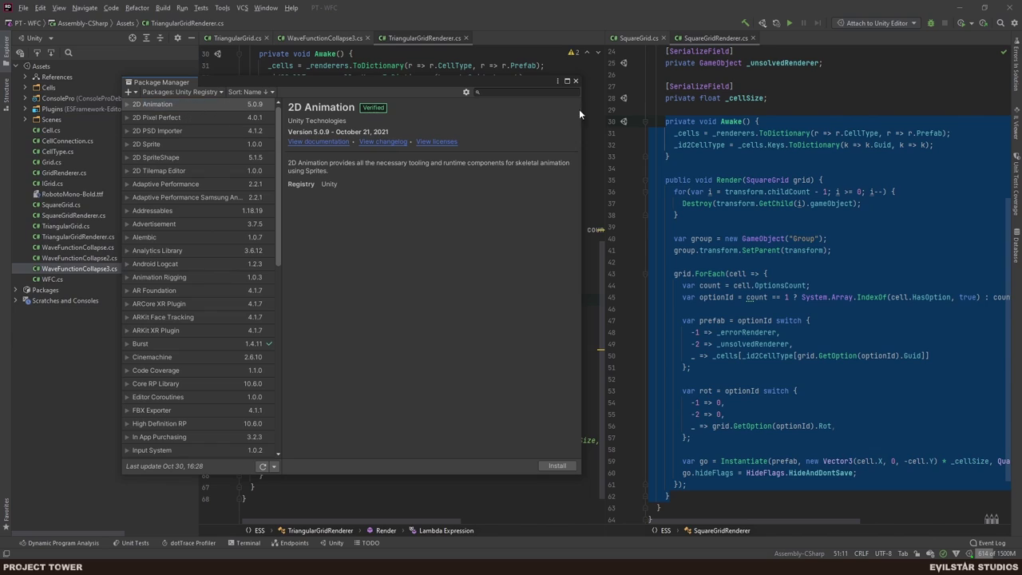
left_click(538, 93)
type("pro")
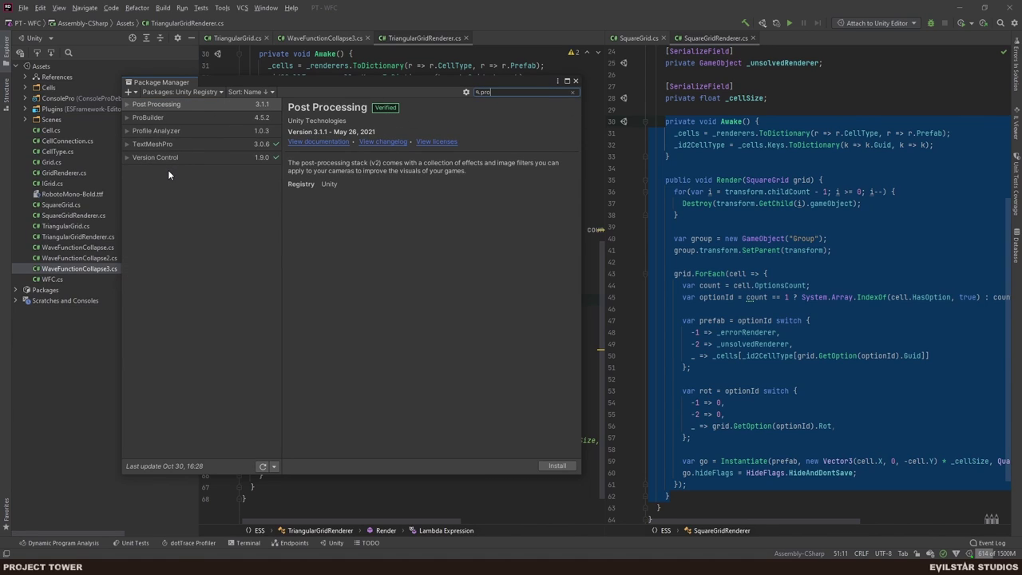
left_click(151, 117)
left_click(554, 465)
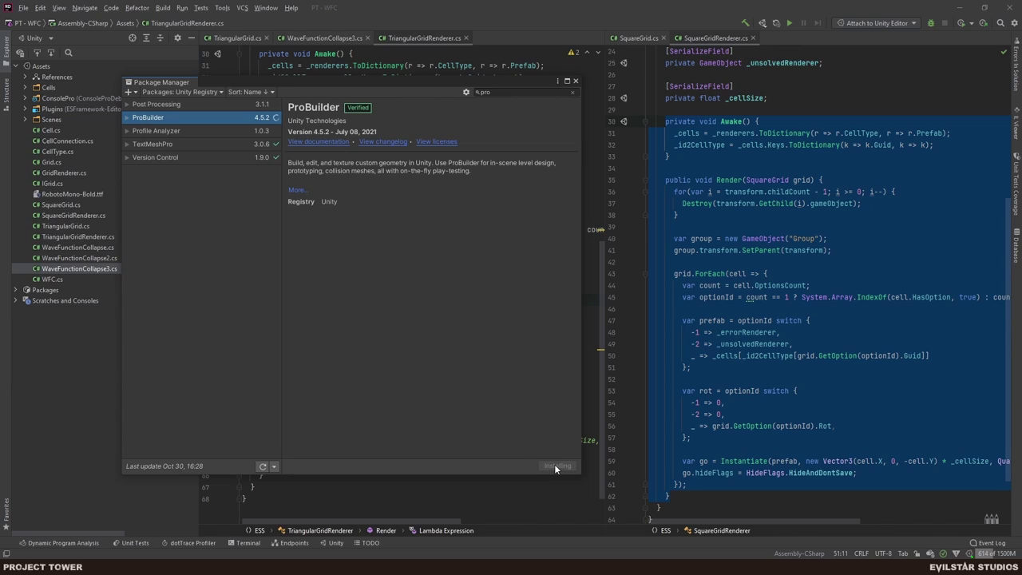
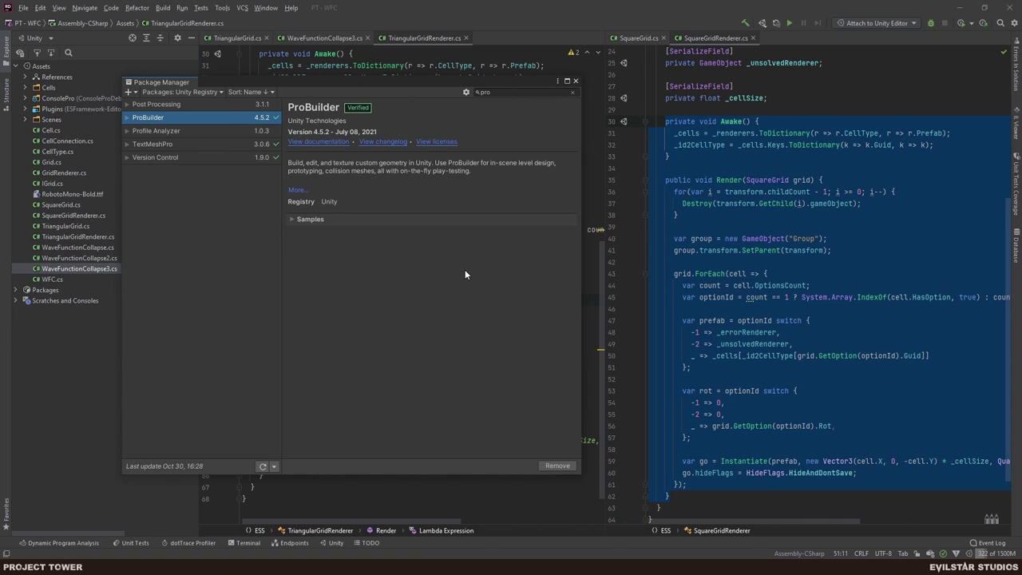
- Close the Package Manager and clear the console log
left_click(575, 81)
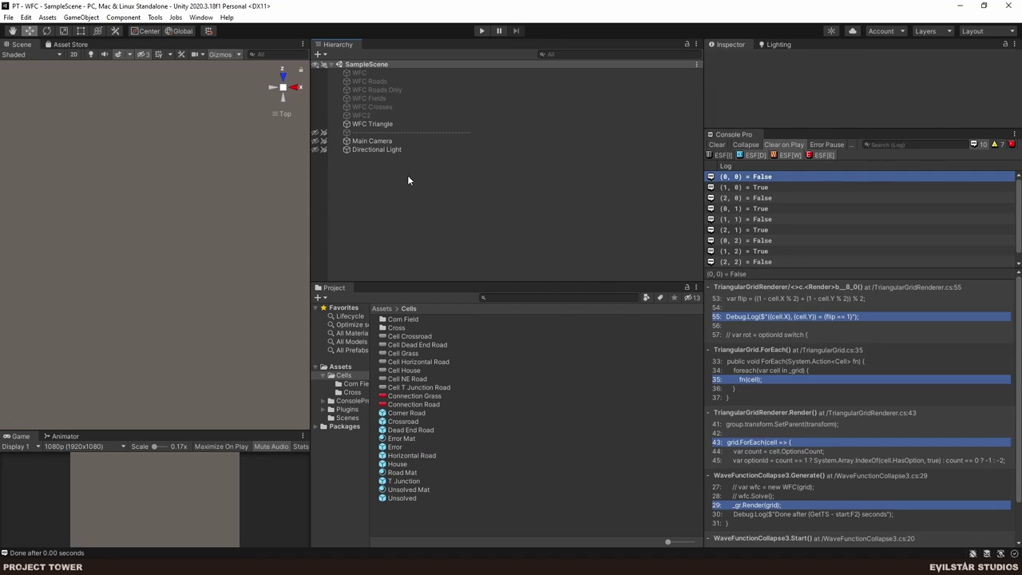
left_click(716, 144)
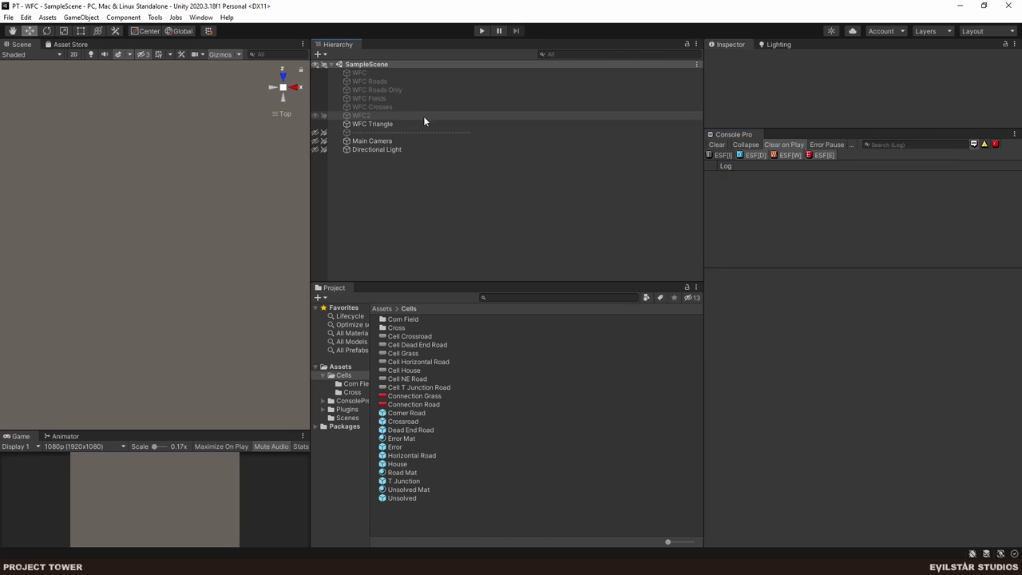
right_click(381, 206)
mouse_move(444, 358)
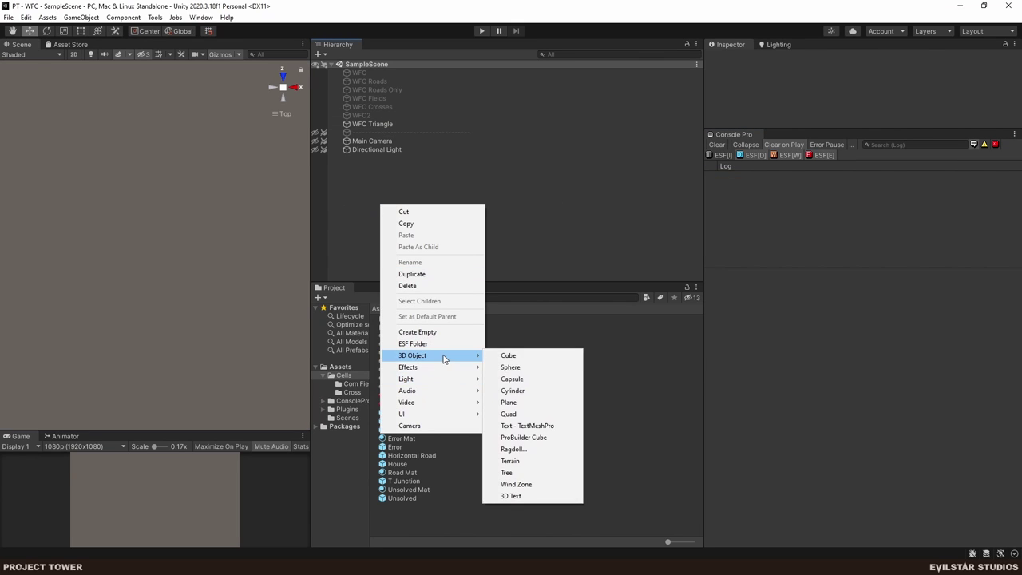
left_click(555, 234)
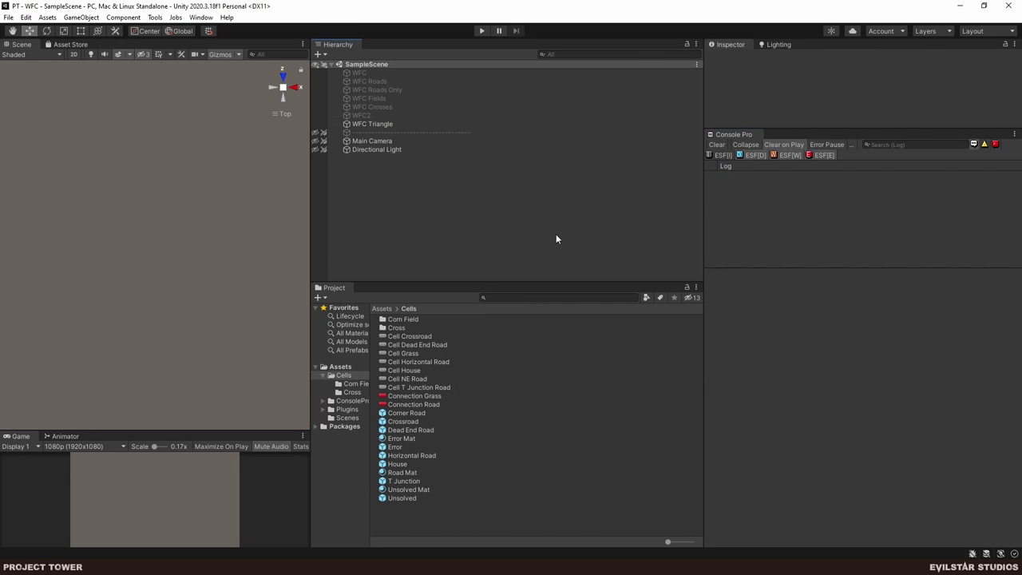
- Open the ProBuilder window and its New Shape settings, and move both windows clear of the scene view
left_click(200, 16)
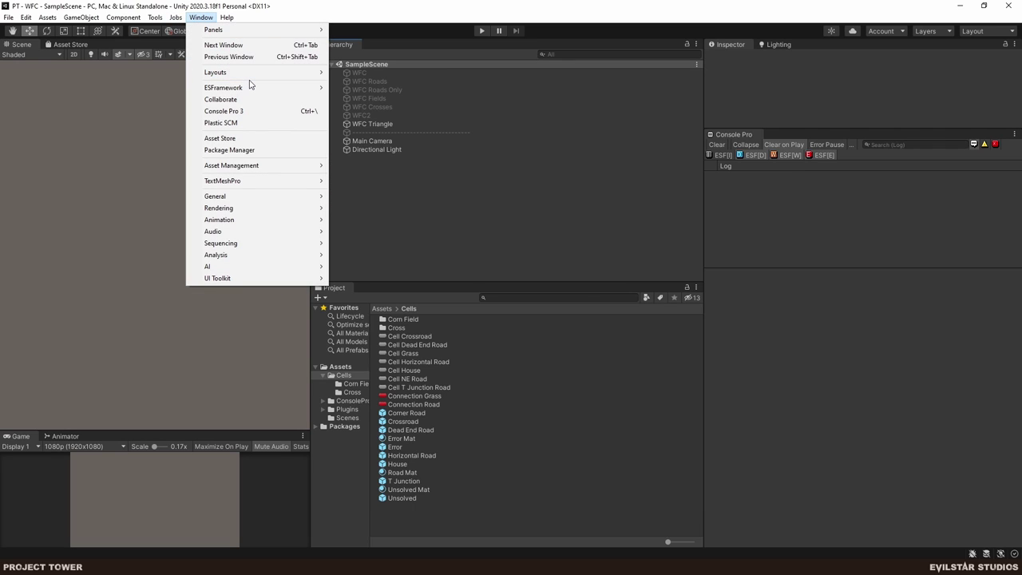
left_click(154, 16)
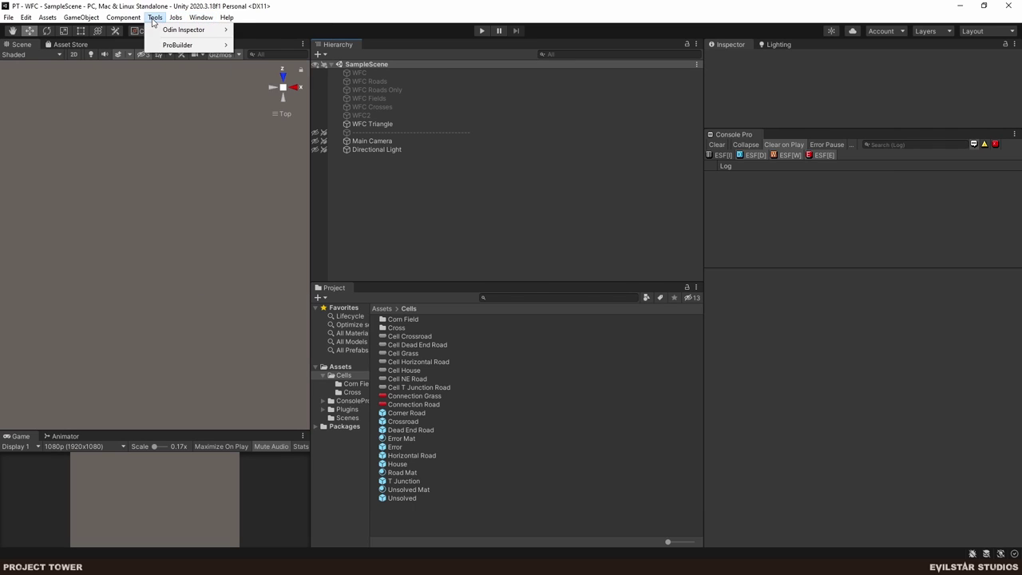
mouse_move(184, 45)
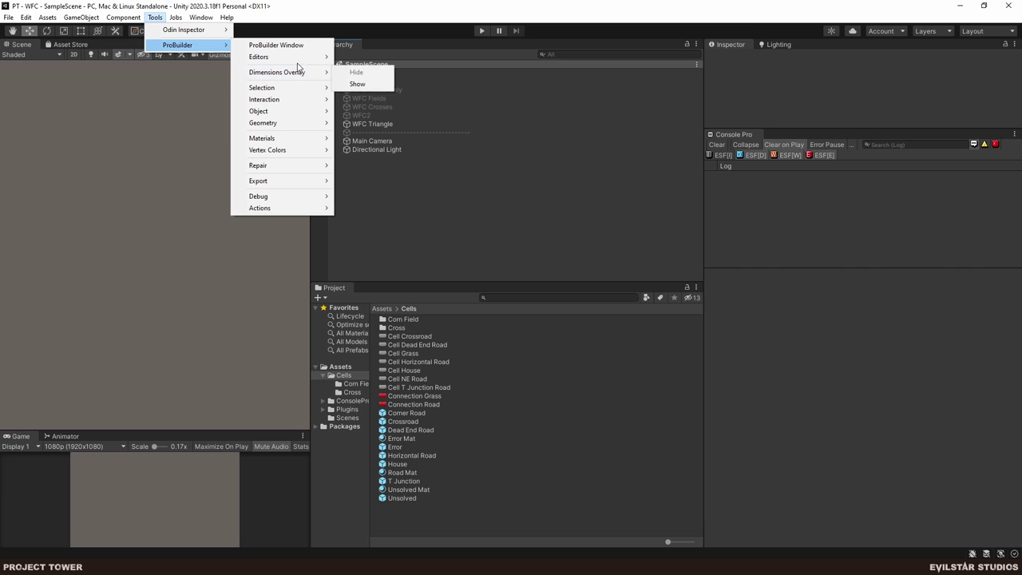
left_click(275, 45)
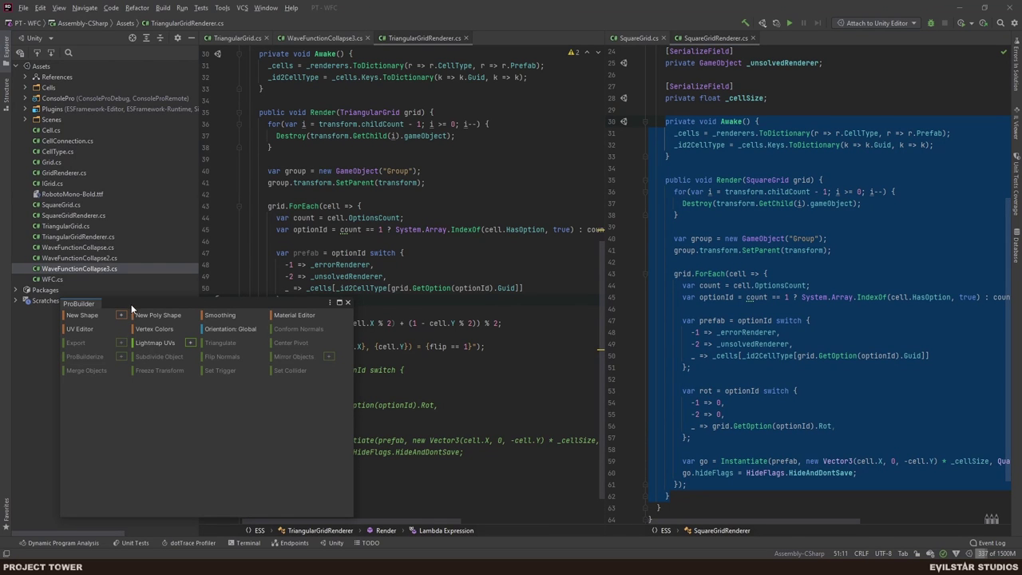
left_click_drag(132, 306, 641, 273)
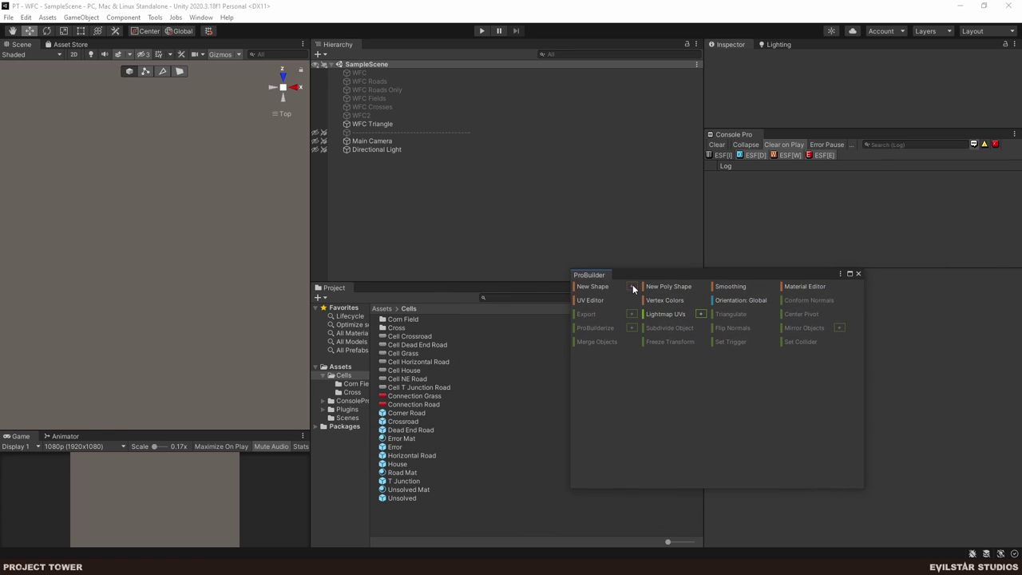
left_click(633, 286)
left_click_drag(343, 224, 440, 224)
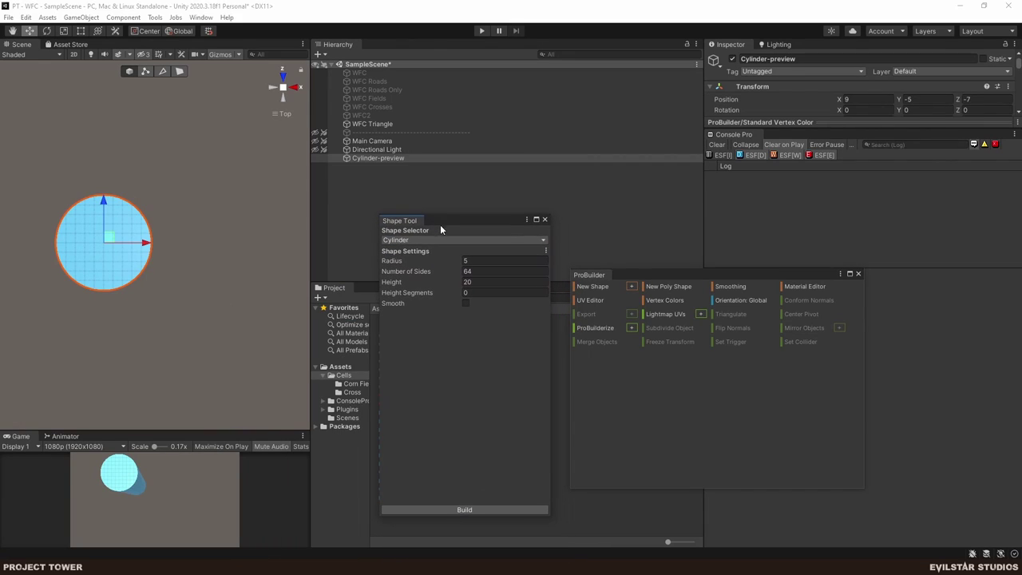
- Try 3 and 2 as the number of sides of the cylinder preview
left_click(464, 271)
type("3")
key("Return")
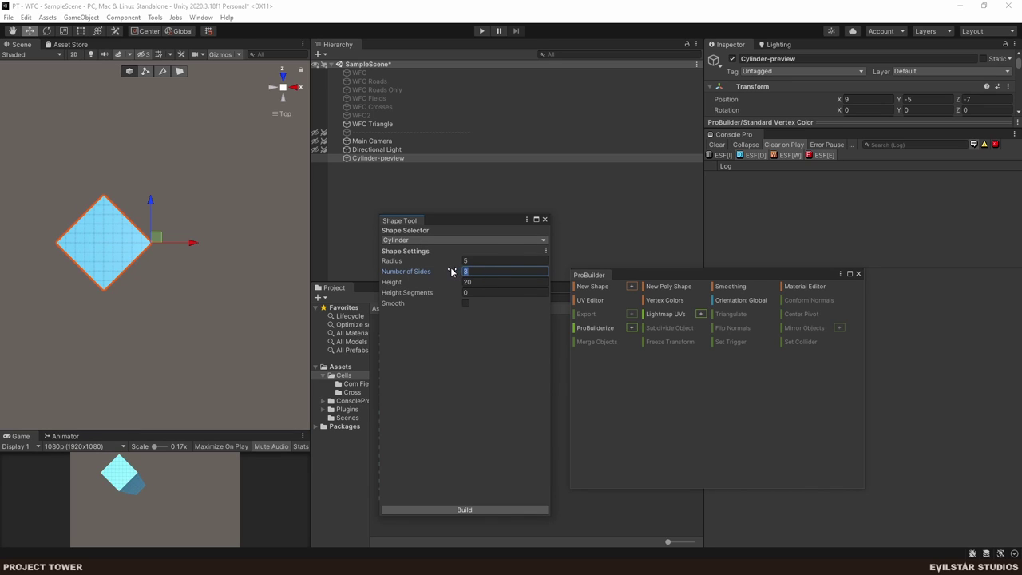
type("2")
- Try the Prism shape and examine its preview from the front in the scene view
left_click(429, 240)
left_click(415, 276)
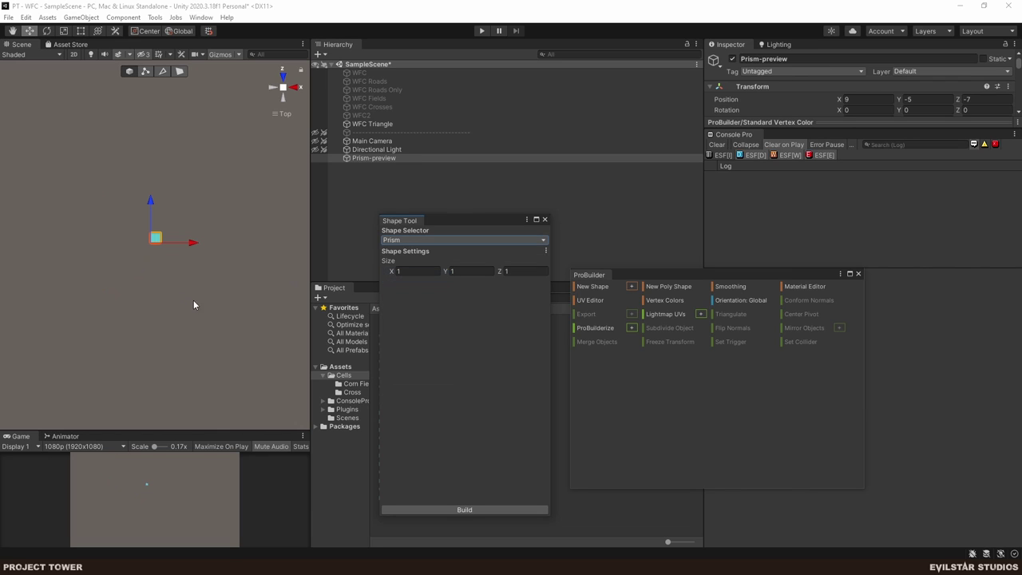
left_click_drag(194, 304, 150, 287)
scroll(165, 255, "up", 5)
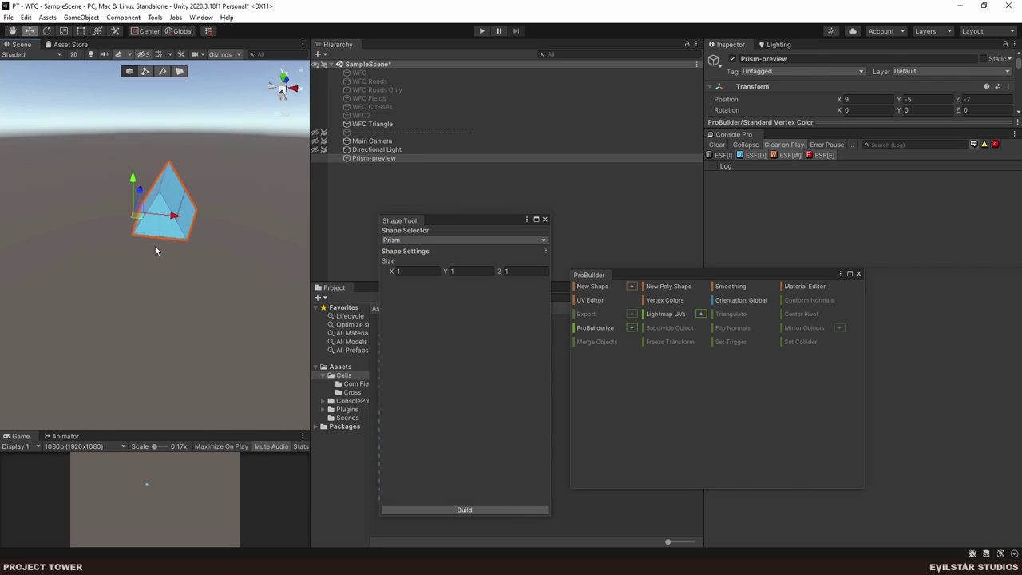
left_click_drag(155, 251, 181, 138)
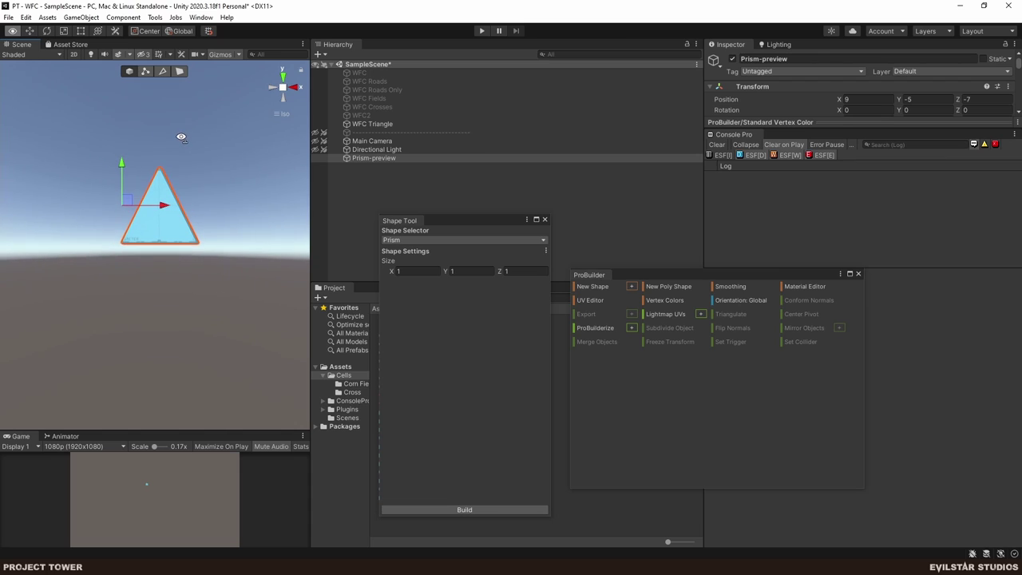
scroll(169, 206, "up", 4)
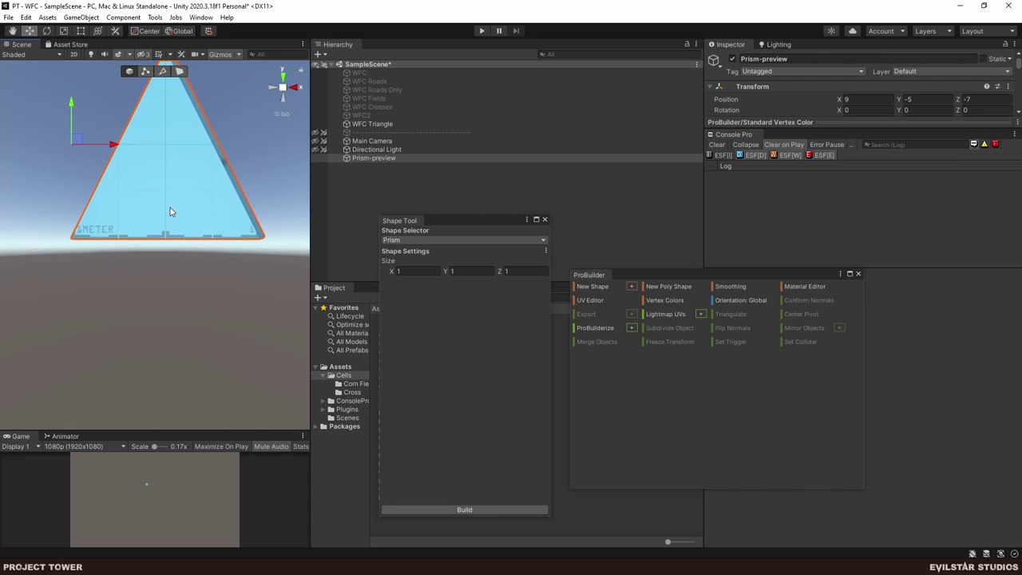
scroll(159, 232, "down", 2)
left_click_drag(146, 251, 184, 231)
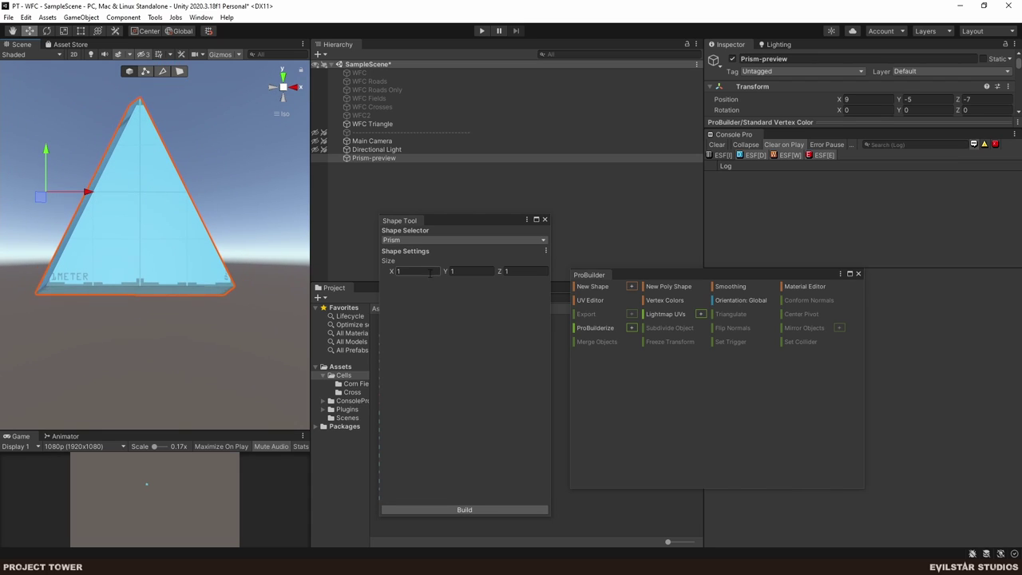
- Choose the Cone shape and set its number of sides to 3
left_click(399, 241)
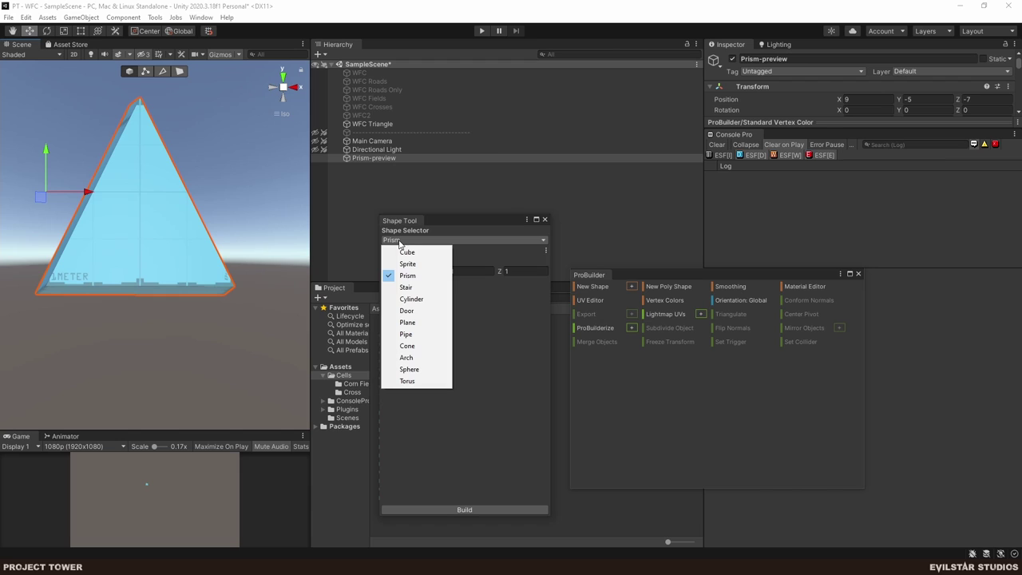
left_click(407, 346)
left_click_drag(150, 214, 147, 486)
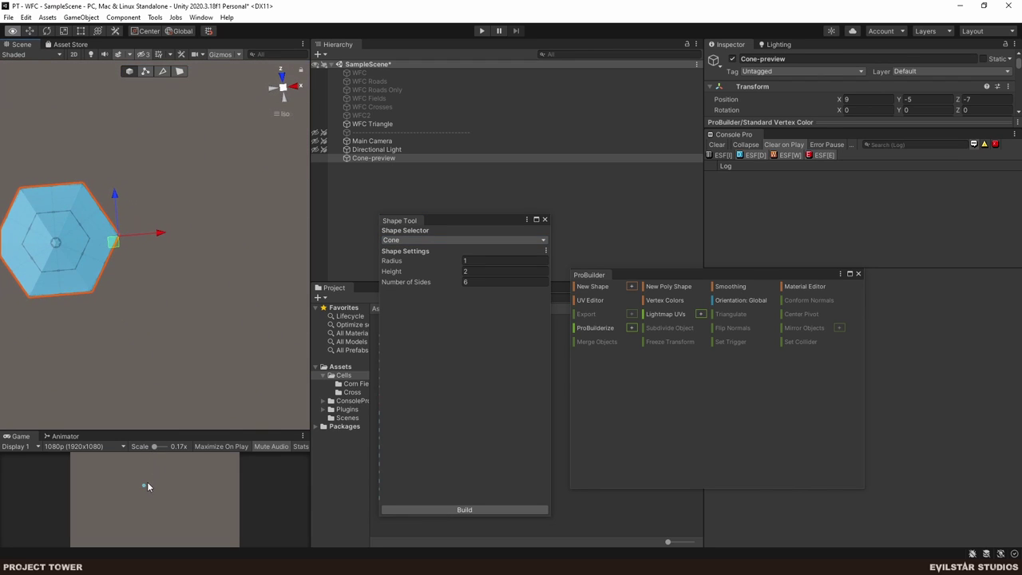
left_click(401, 239)
left_click(470, 336)
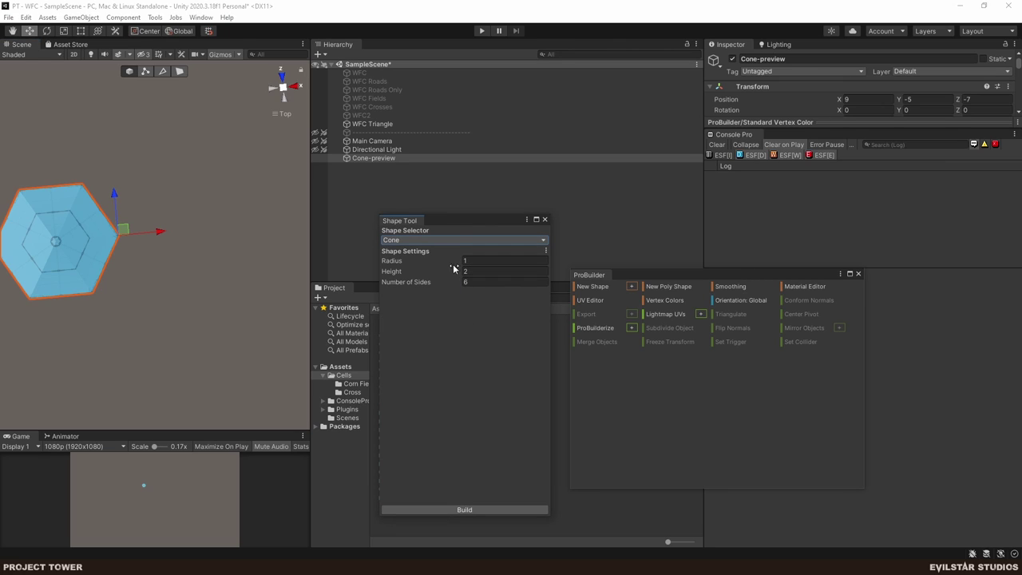
key("Tab")
key("Tab")
type("3")
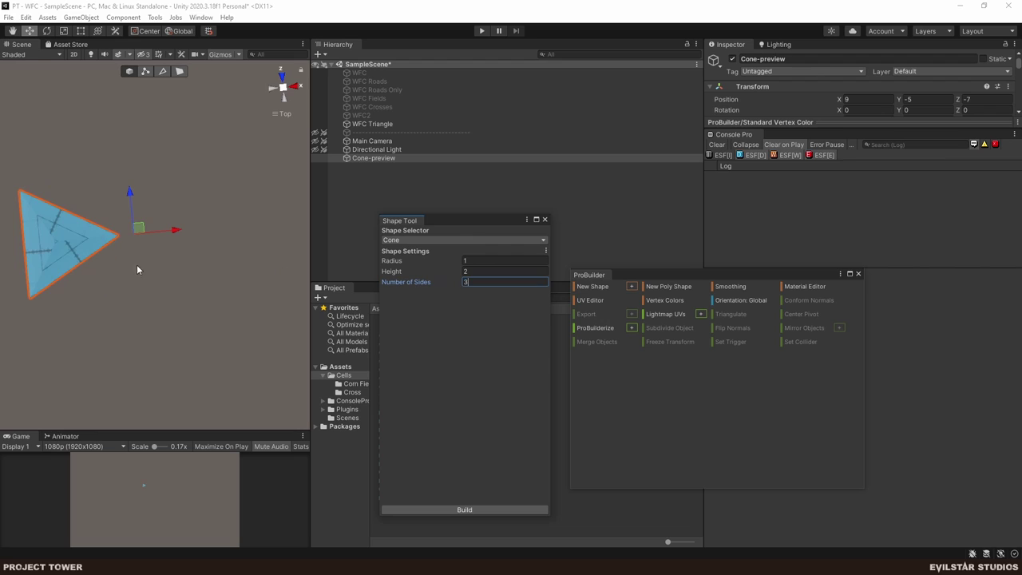
type("f")
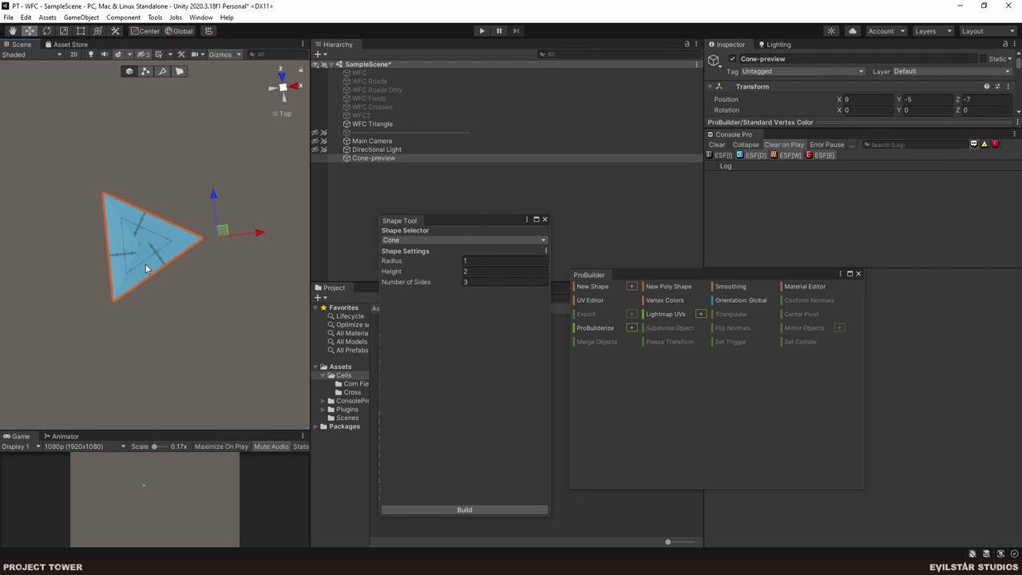
left_click_drag(129, 273, 959, 304)
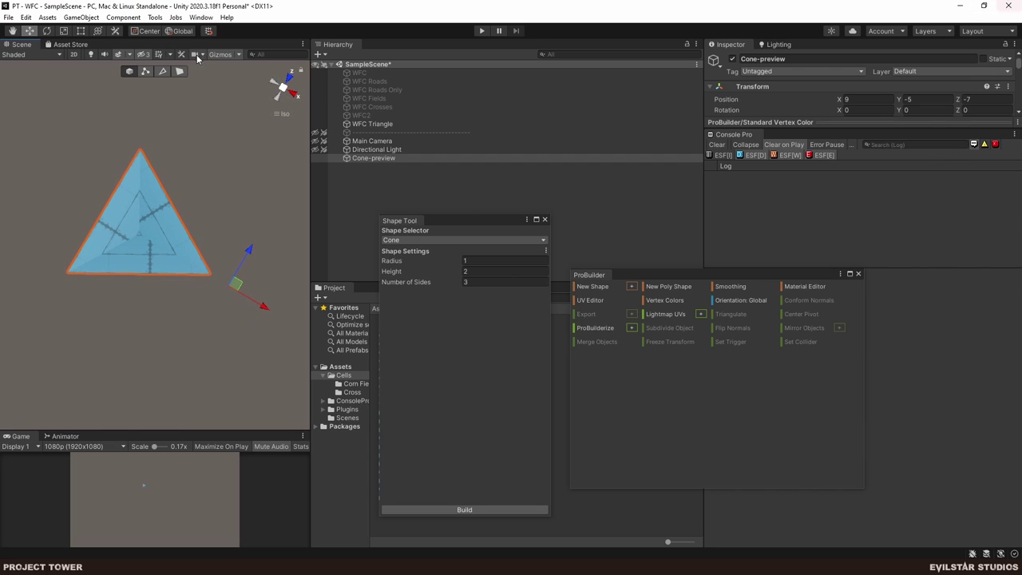
- View the three-sided cone from the top and set its height to 0.1
left_click(284, 86)
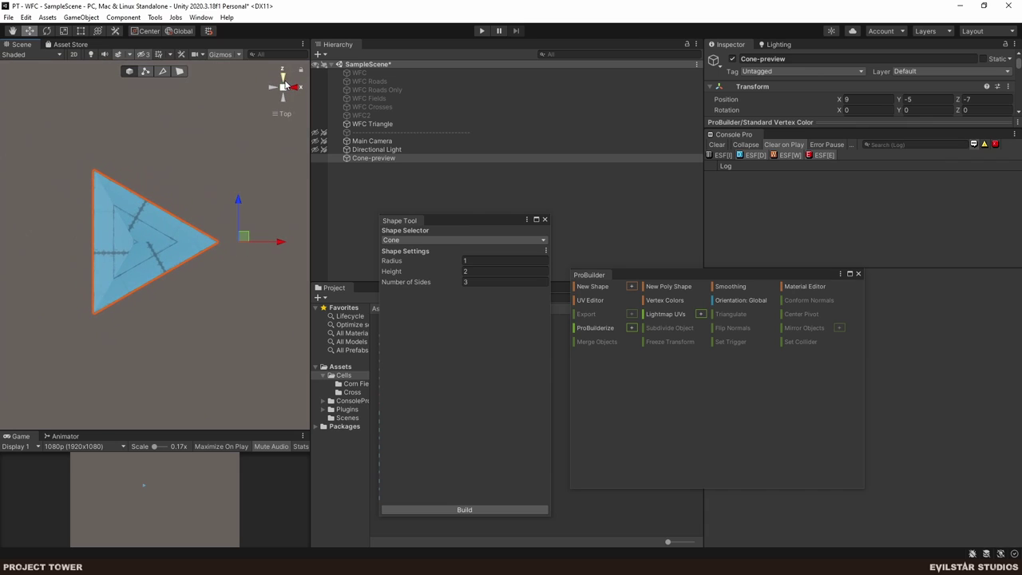
left_click(469, 272)
left_click_drag(469, 274, 460, 275)
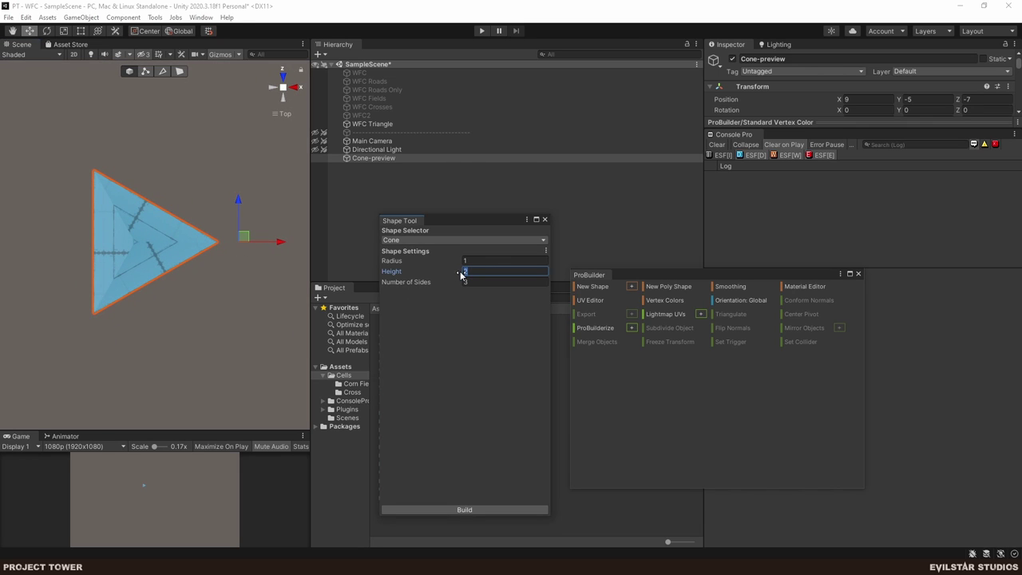
type("0.1")
- Turn the triangle so one edge is horizontal, capture a snip of it, and open the snip maximized in Snip & Sketch
mouse_move(153, 347)
left_mouse_down()
mouse_move(124, 89)
mouse_move(102, 341)
mouse_move(251, 333)
mouse_move(233, 337)
left_mouse_up()
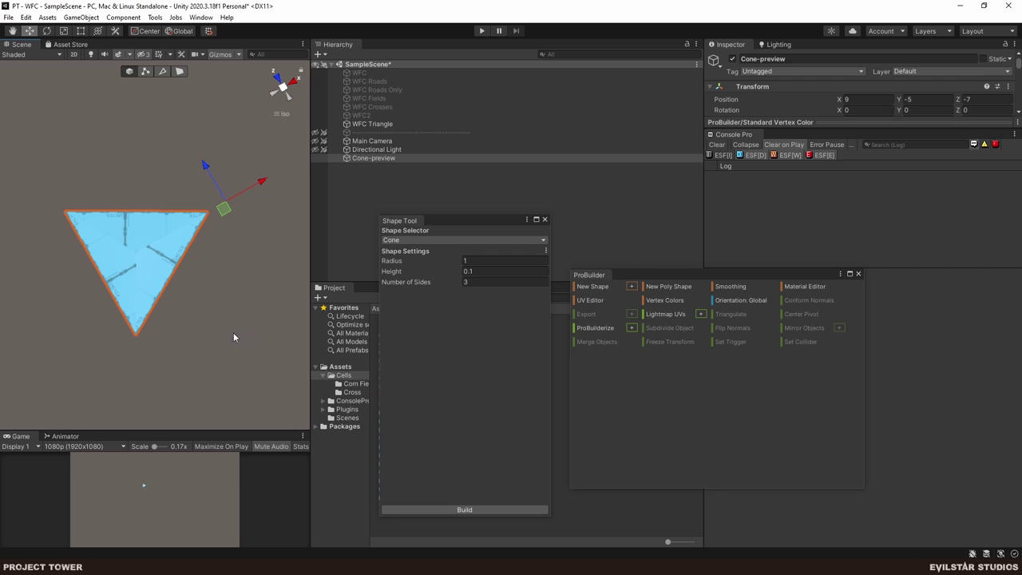
key("Print")
left_click_drag(36, 144, 289, 378)
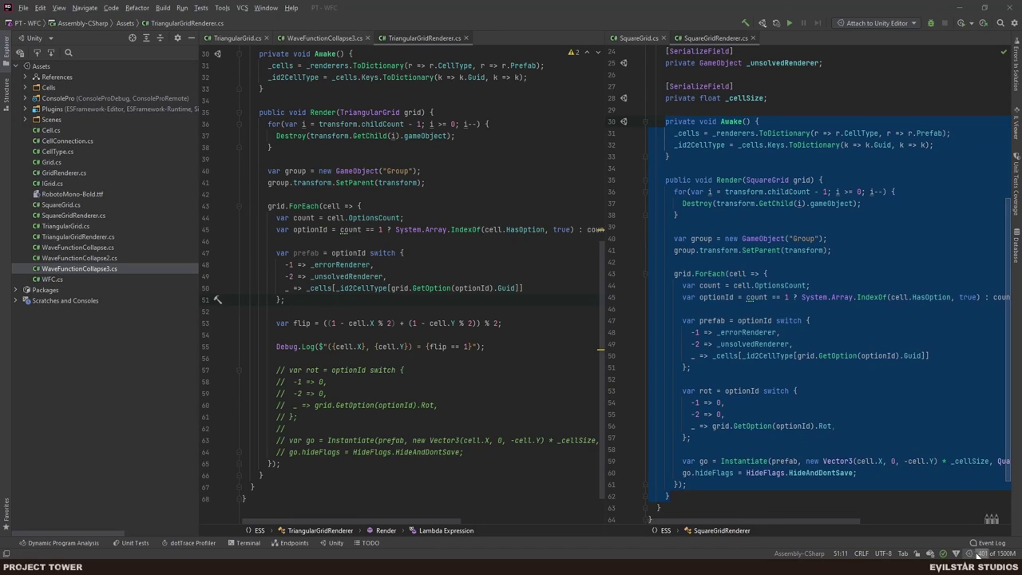
left_click(1010, 568)
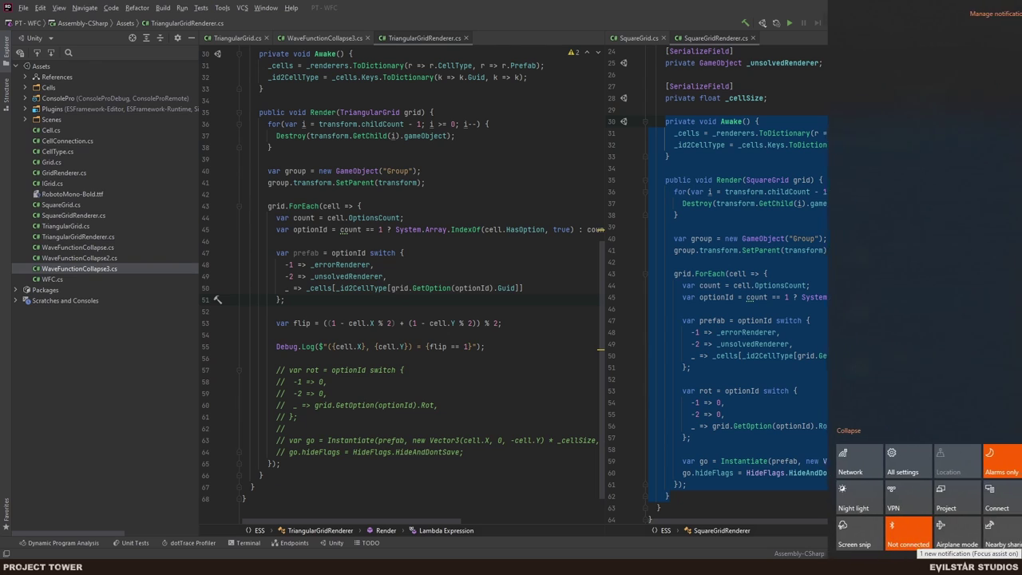
left_click(874, 111)
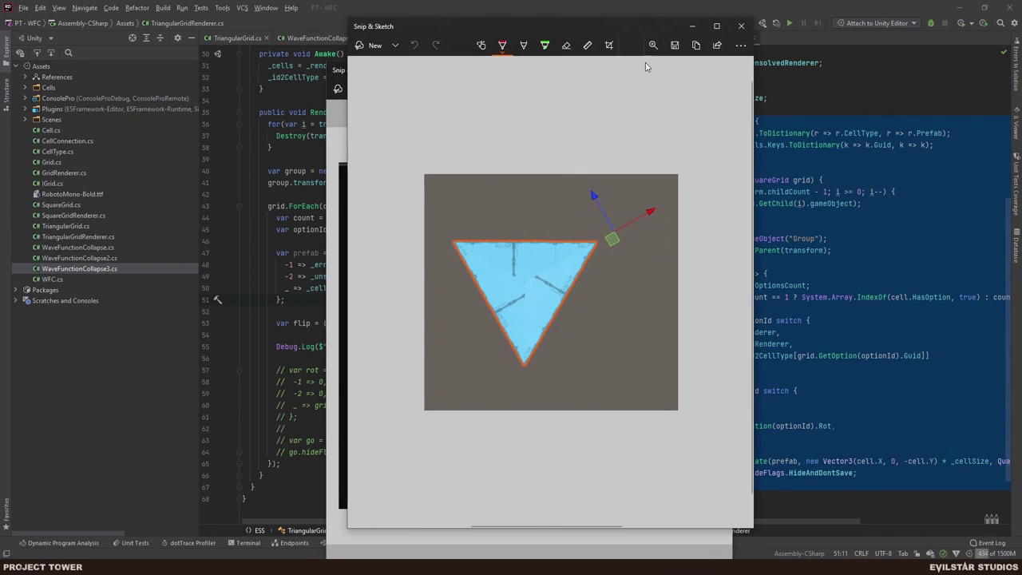
left_click(716, 25)
- Measure the length of the triangle's horizontal edge with the ruler, briefly trying the protractor
left_click(548, 27)
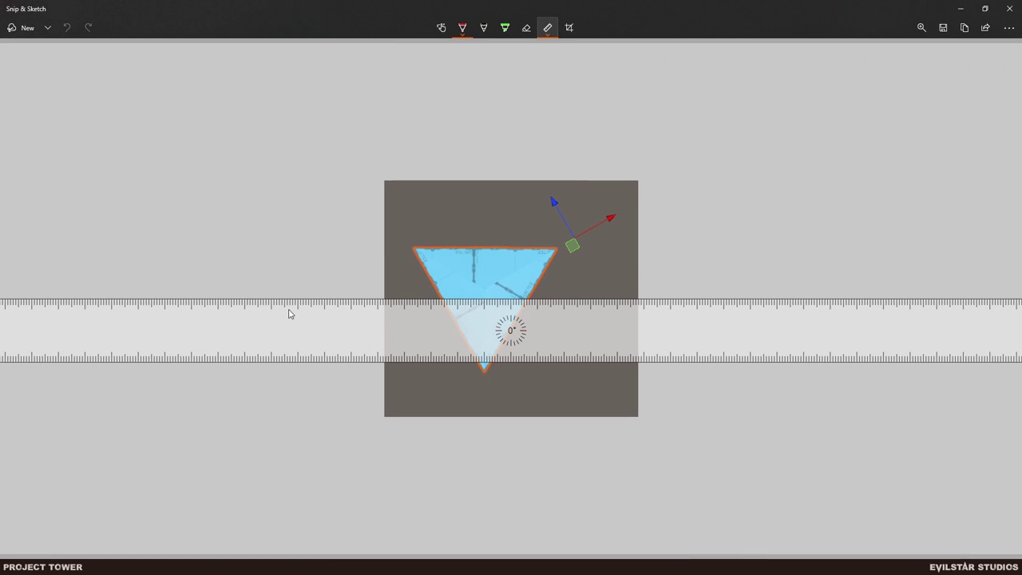
left_click_drag(141, 307, 524, 260)
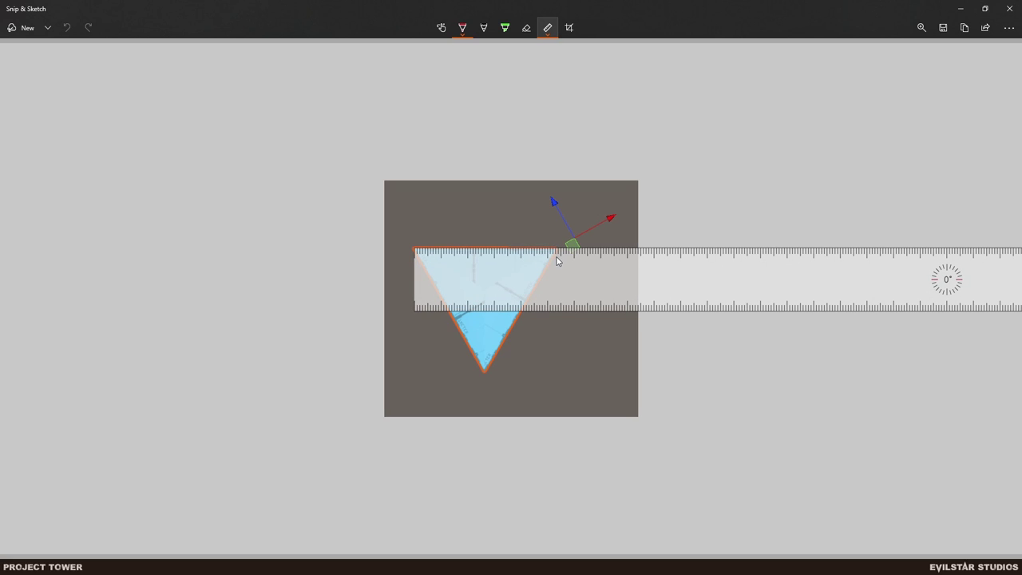
left_click_drag(557, 260, 554, 258)
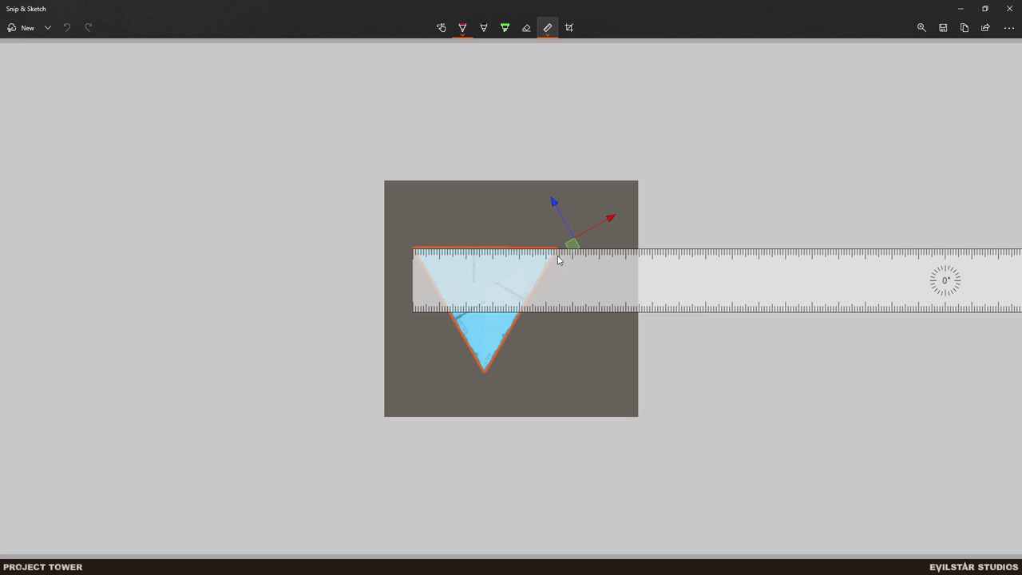
left_click(547, 29)
left_click(548, 91)
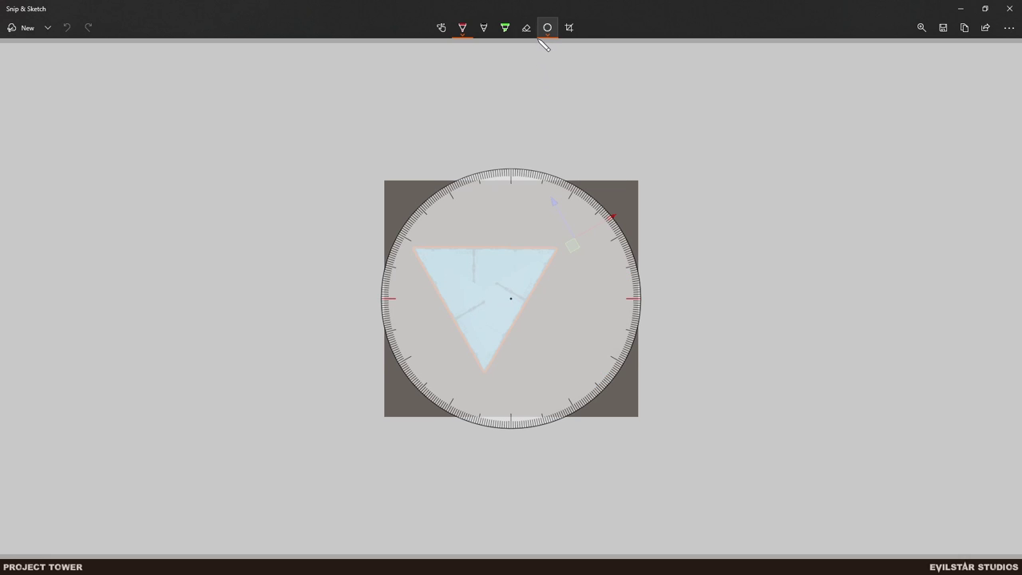
left_click(548, 29)
left_click(557, 56)
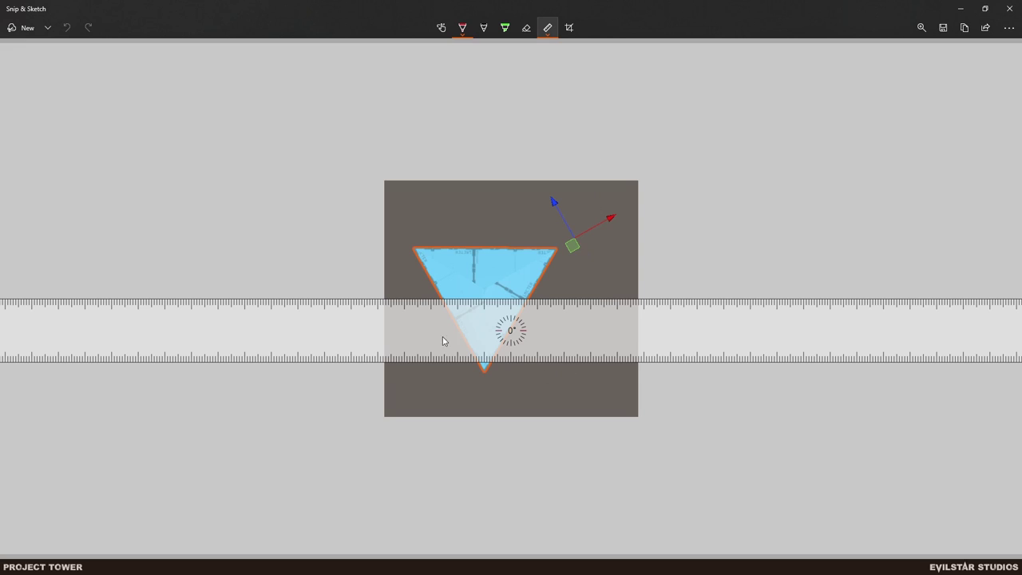
left_click_drag(442, 341, 599, 310)
left_click_drag(329, 313, 479, 267)
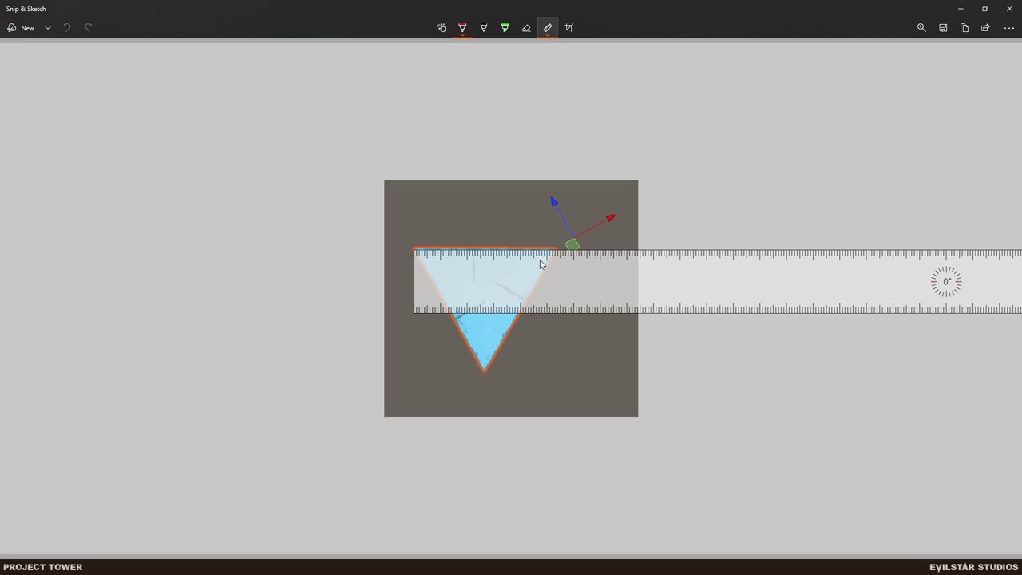
- Measure one of the triangle's slanted edges by rotating the ruler and aligning it with that edge
left_click_drag(559, 256, 556, 262)
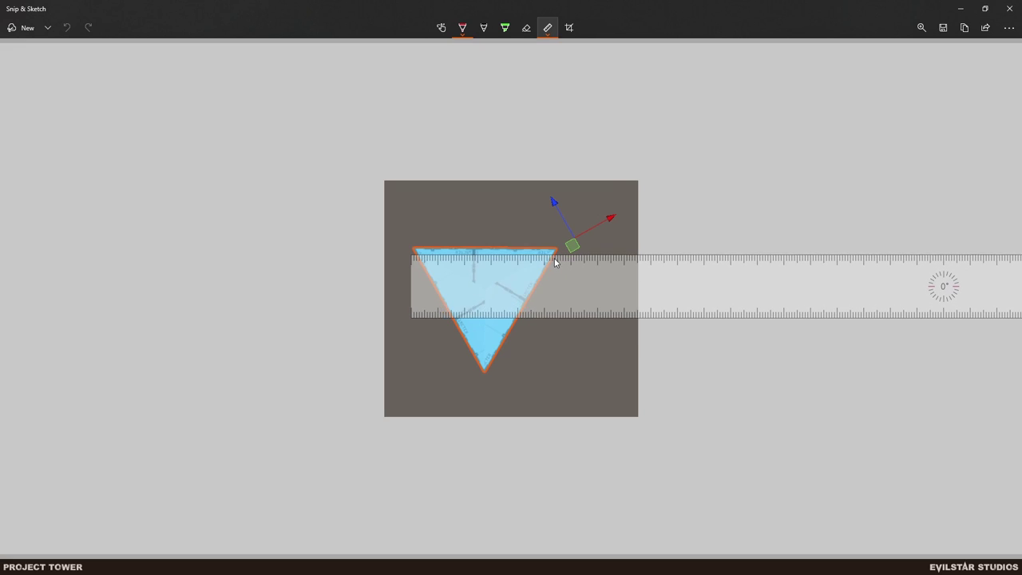
scroll(590, 280, "up", 10)
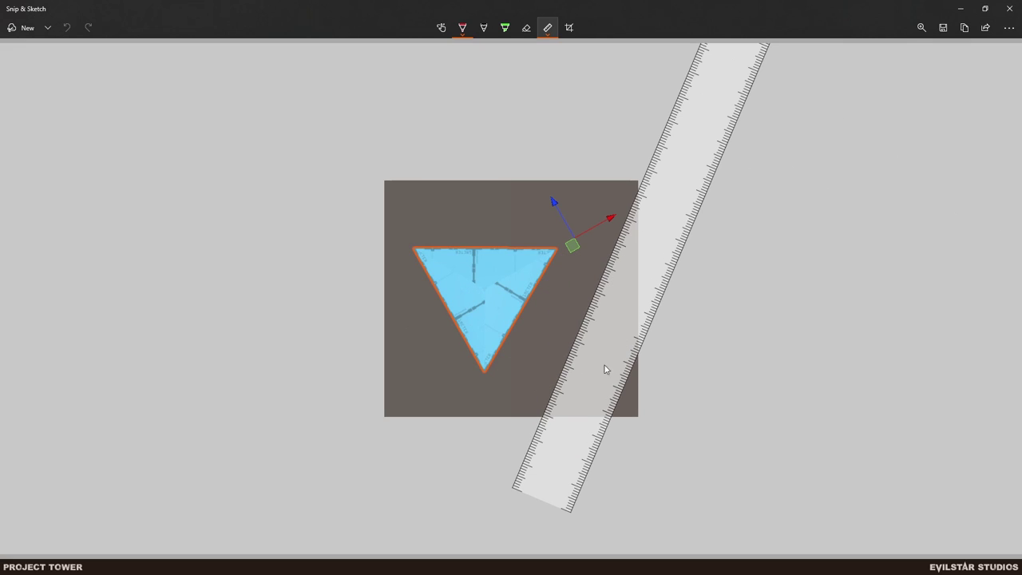
left_click_drag(604, 368, 565, 283)
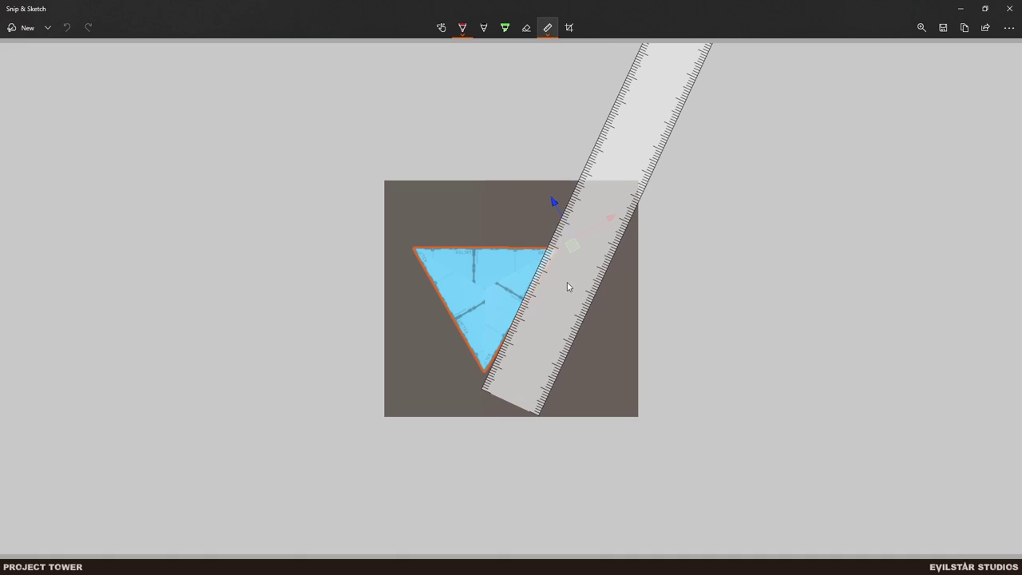
scroll(567, 284, "up", 2)
scroll(575, 283, "down", 3)
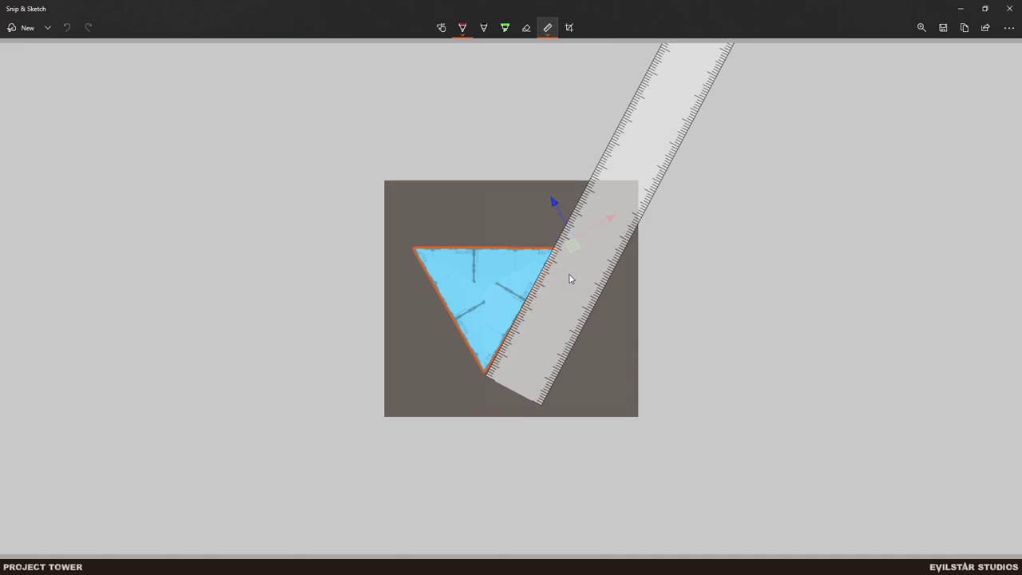
scroll(569, 278, "down", 2)
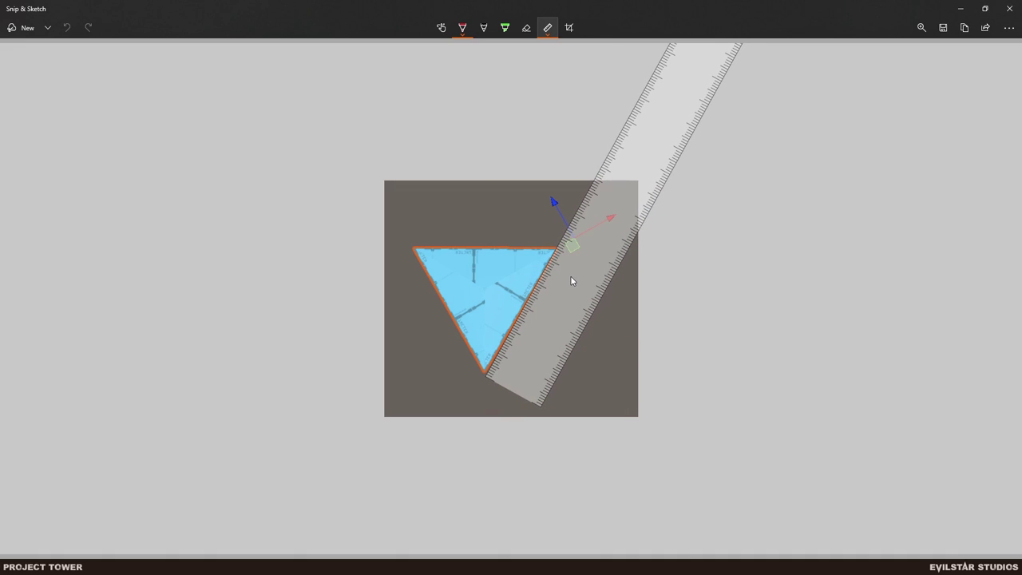
scroll(571, 280, "down", 1)
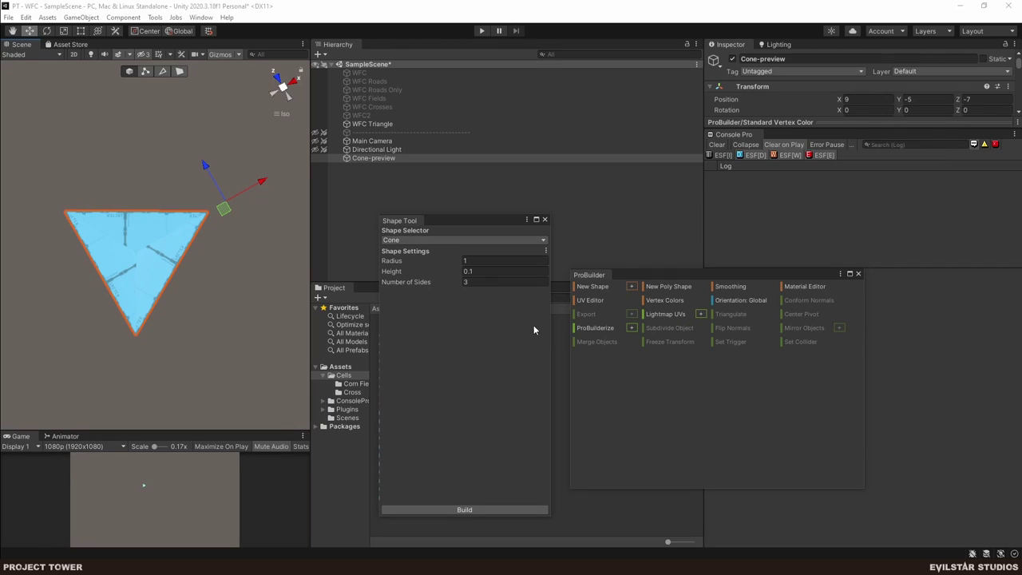
- Build the three-sided cone, close the ProBuilder windows, and select the new cone in the scene
left_click(495, 301)
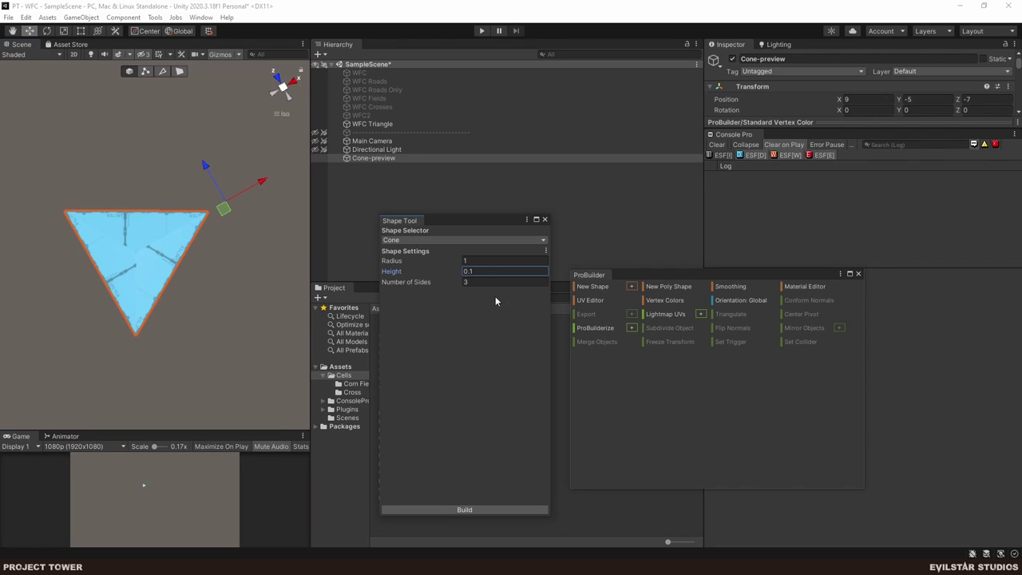
left_click(468, 511)
left_click(544, 218)
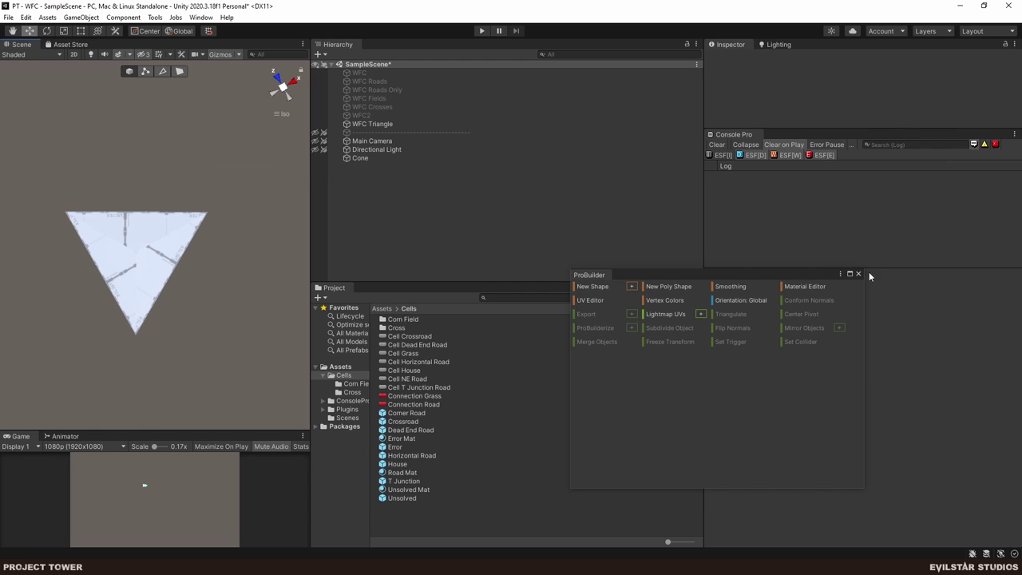
left_click(858, 274)
left_click(360, 158)
left_click_drag(194, 219, 179, 260)
left_click(363, 160)
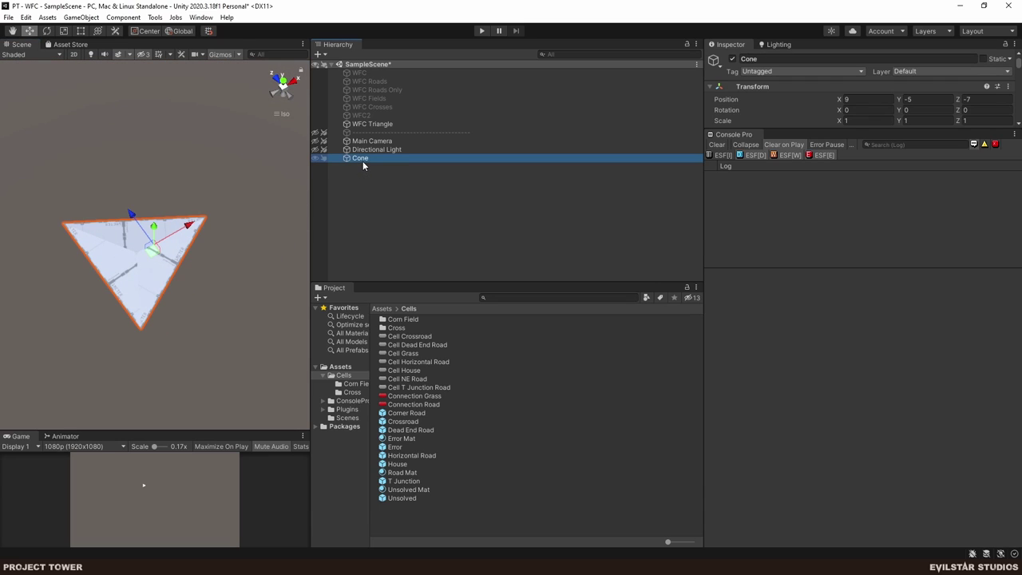
- Create a folder named Triangles inside Assets/Cells and open it
right_click(416, 512)
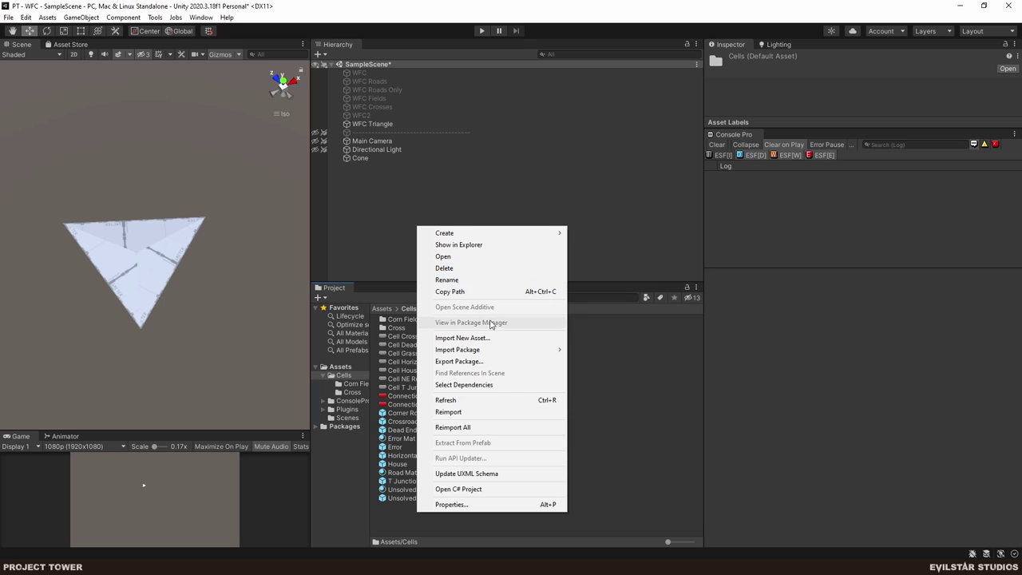
mouse_move(481, 237)
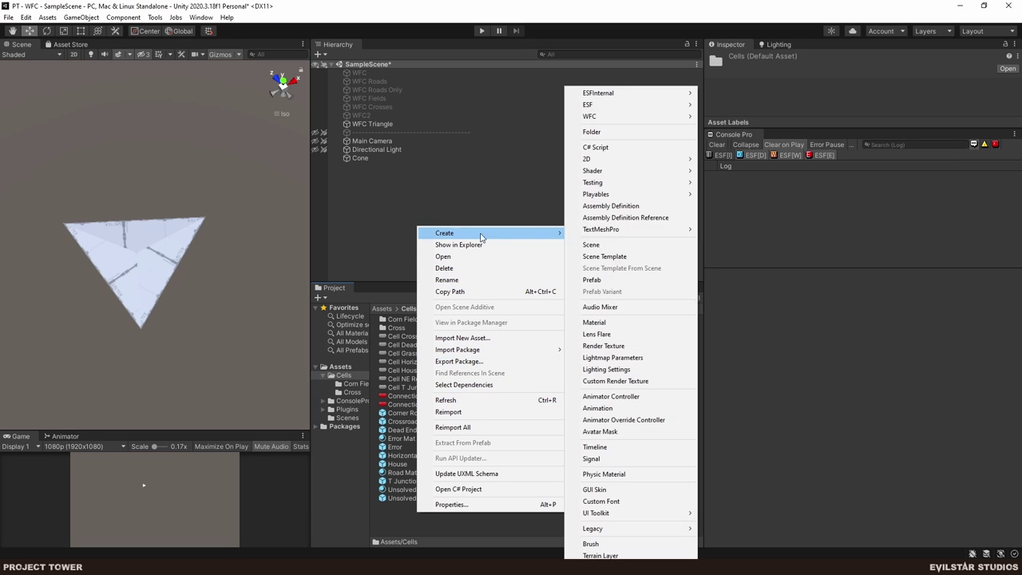
left_click(592, 132)
type("Trian")
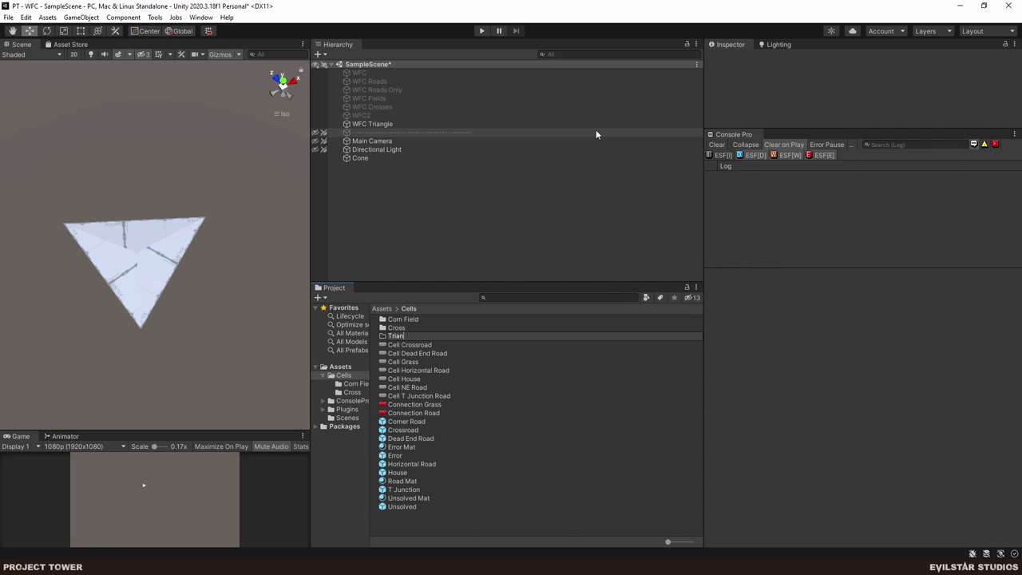
type("gles")
key("Return")
key("Return")
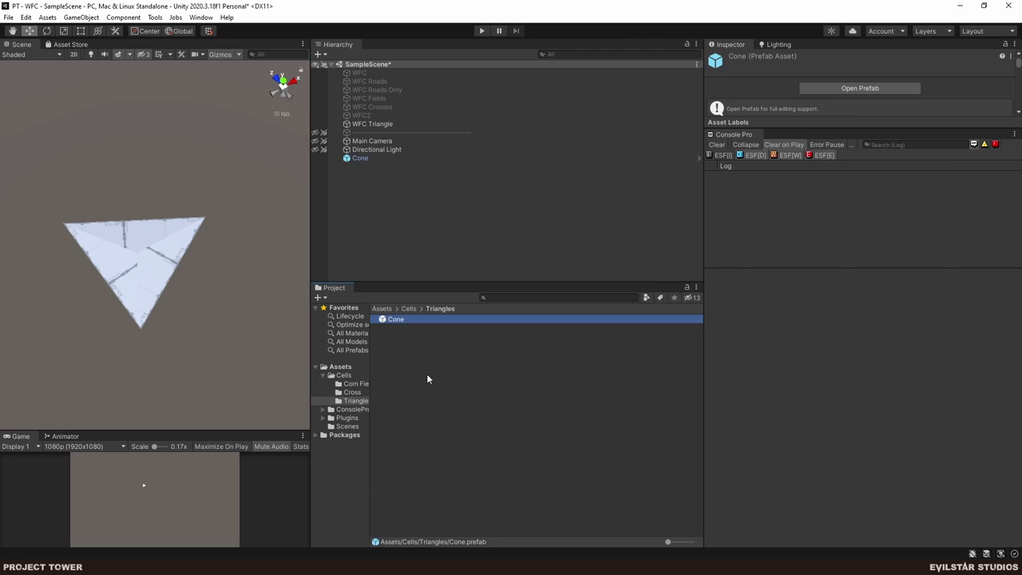
- Save the scene's cone as a prefab in the Triangles folder and name it Error
key("F2")
type("Error")
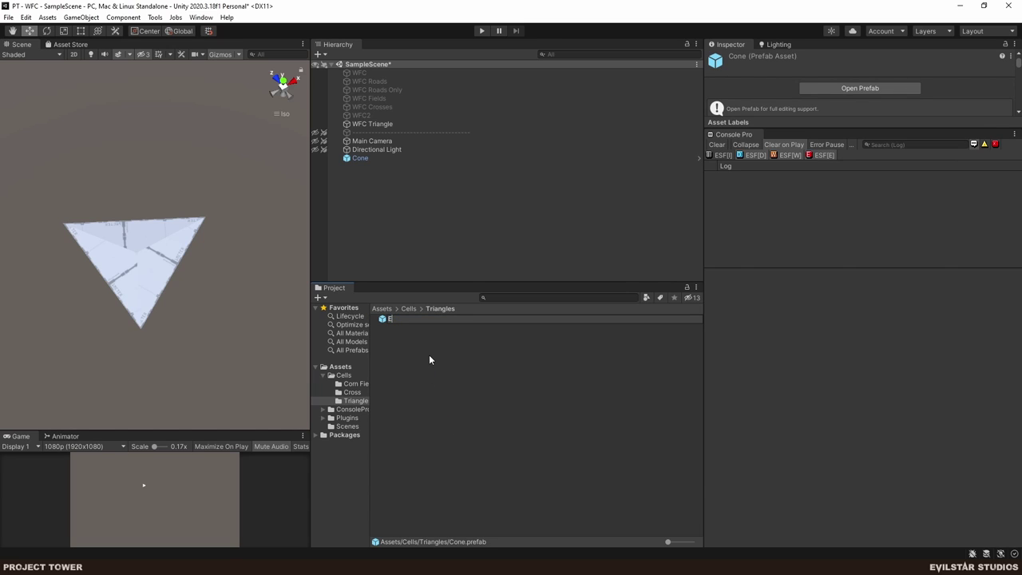
key("Return")
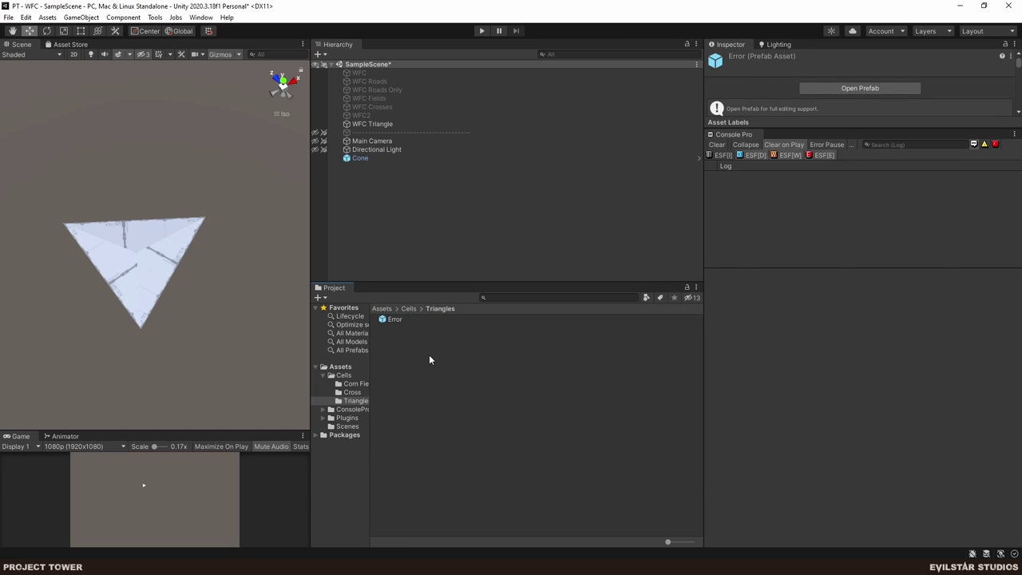
left_click(361, 158)
- Open the Error prefab, assign Error Mat as its mesh renderer material, and return to the scene
double_click(391, 318)
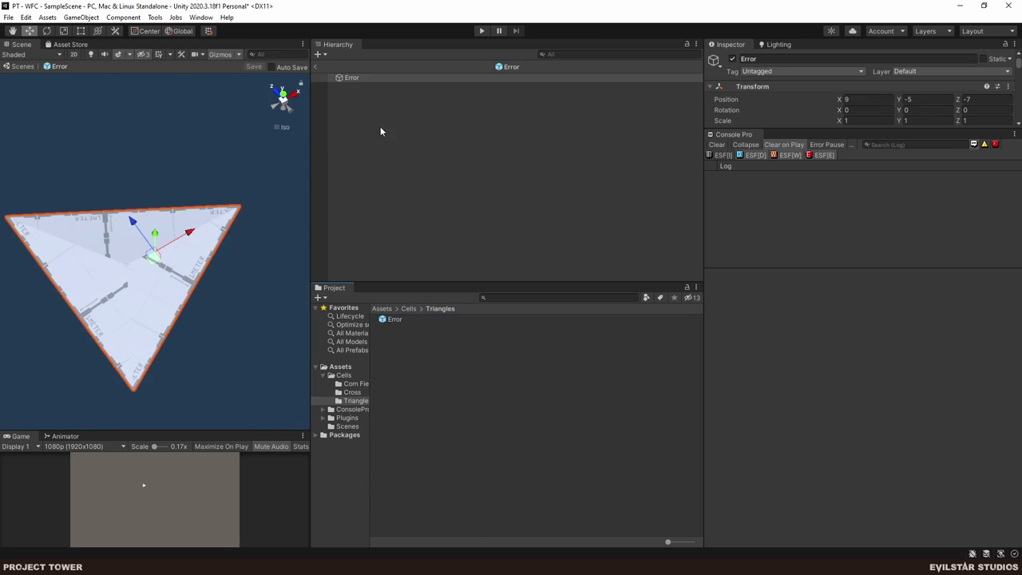
left_click_drag(798, 129, 799, 310)
scroll(846, 199, "down", 5)
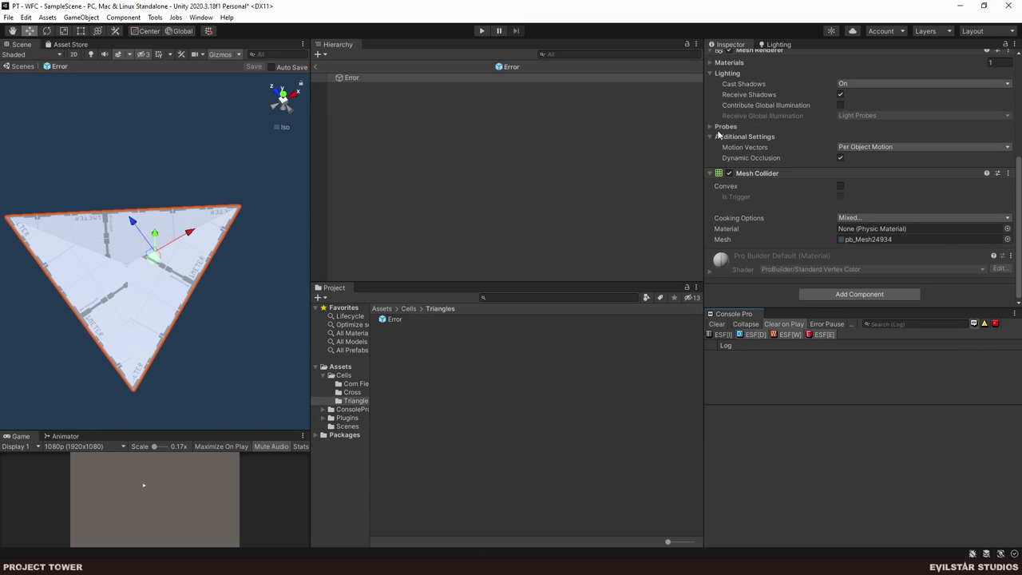
left_click(722, 63)
left_click(1007, 80)
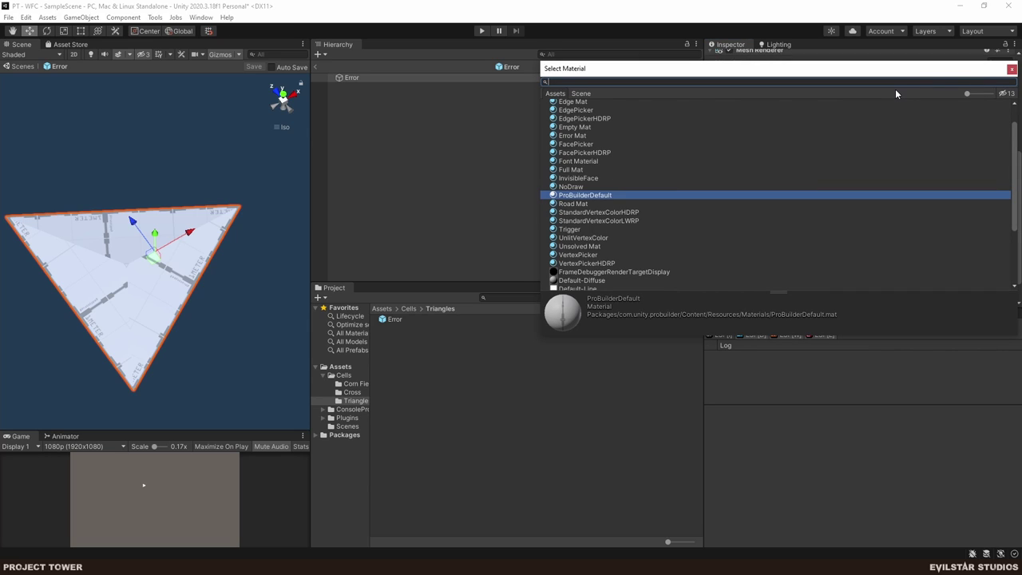
type("error")
key("Down")
key("Return")
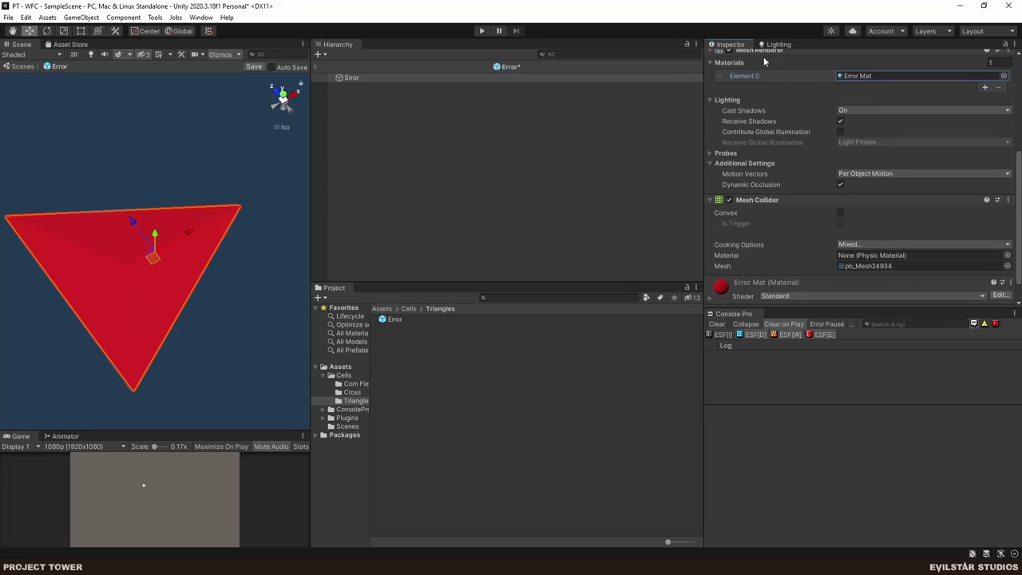
left_click(494, 127)
left_click(316, 67)
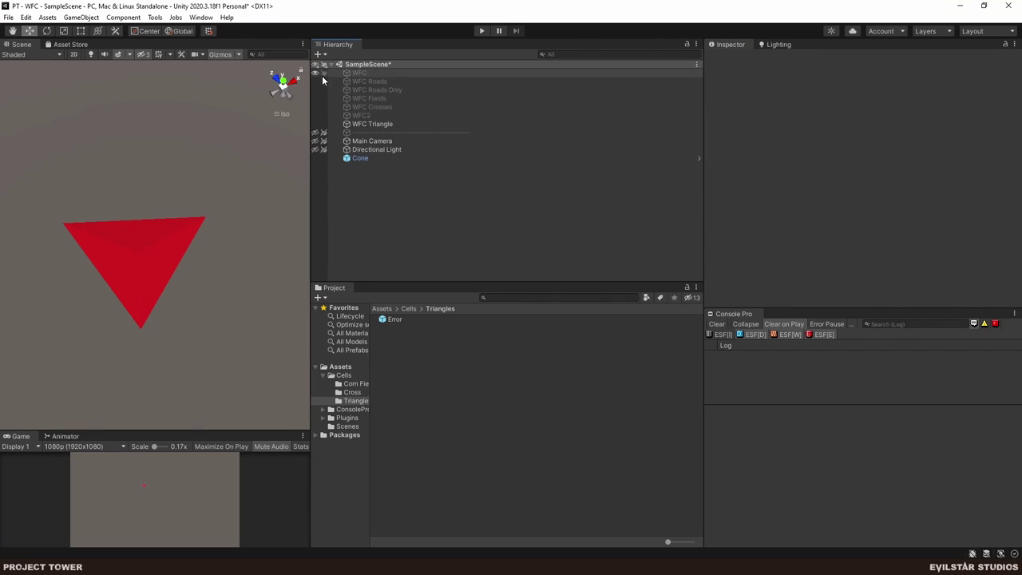
- Unpack the scene's Cone object completely from its prefab
right_click(356, 159)
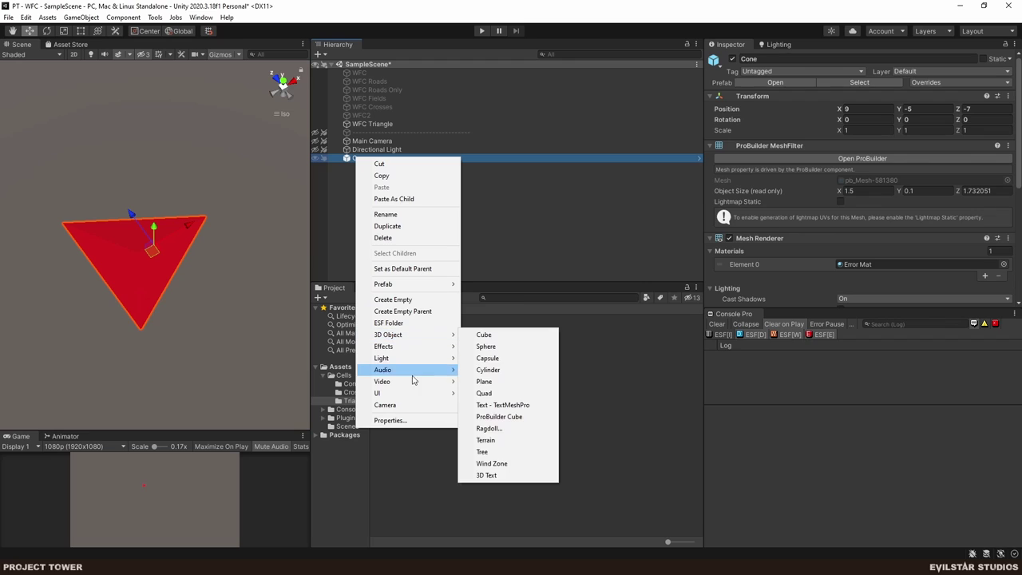
mouse_move(423, 284)
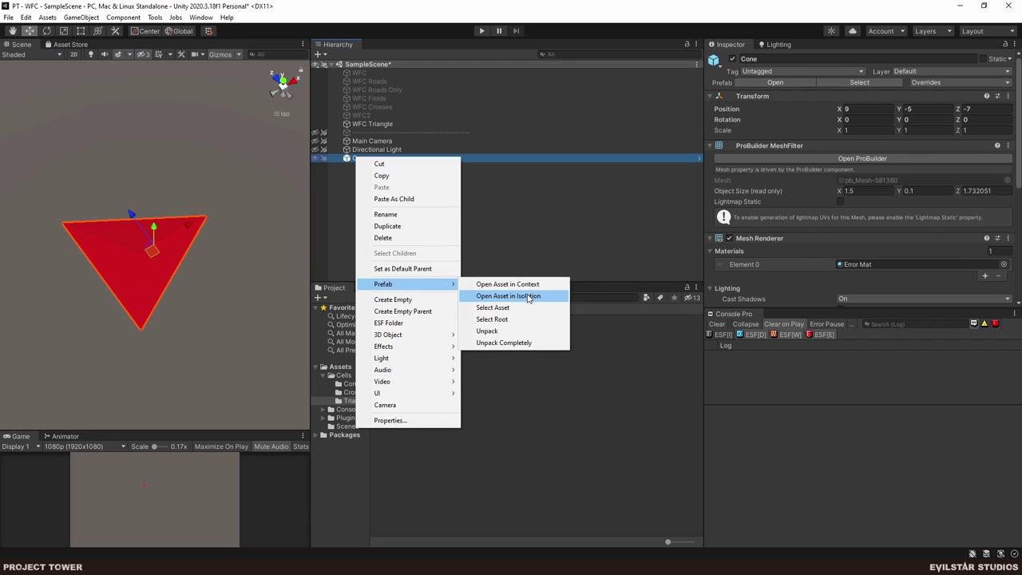
left_click(504, 342)
left_click(375, 208)
- Change the scene's Cone material to Unsolved Mat
left_click(356, 158)
scroll(963, 160, "down", 5)
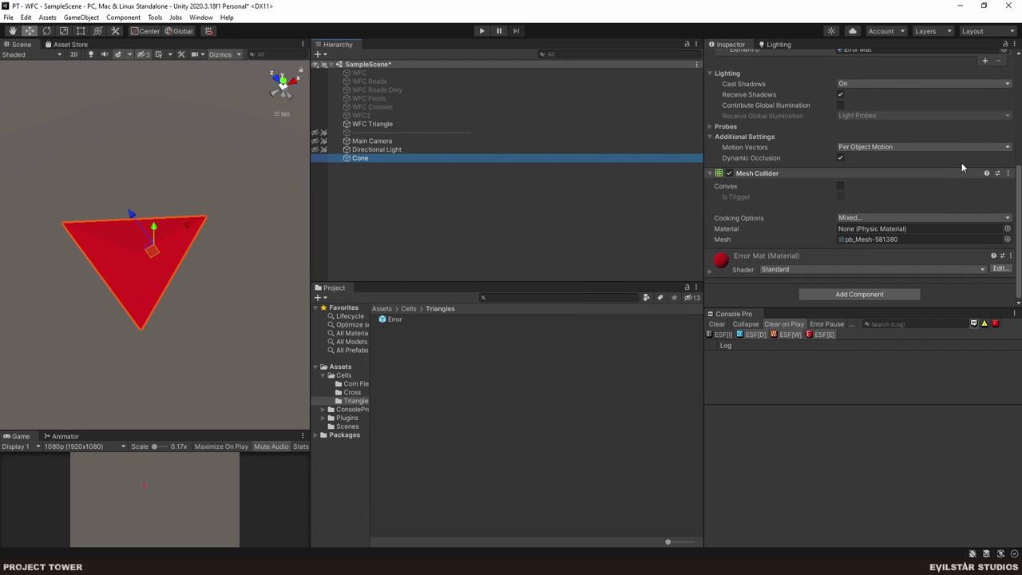
scroll(963, 159, "up", 3)
left_click(1003, 145)
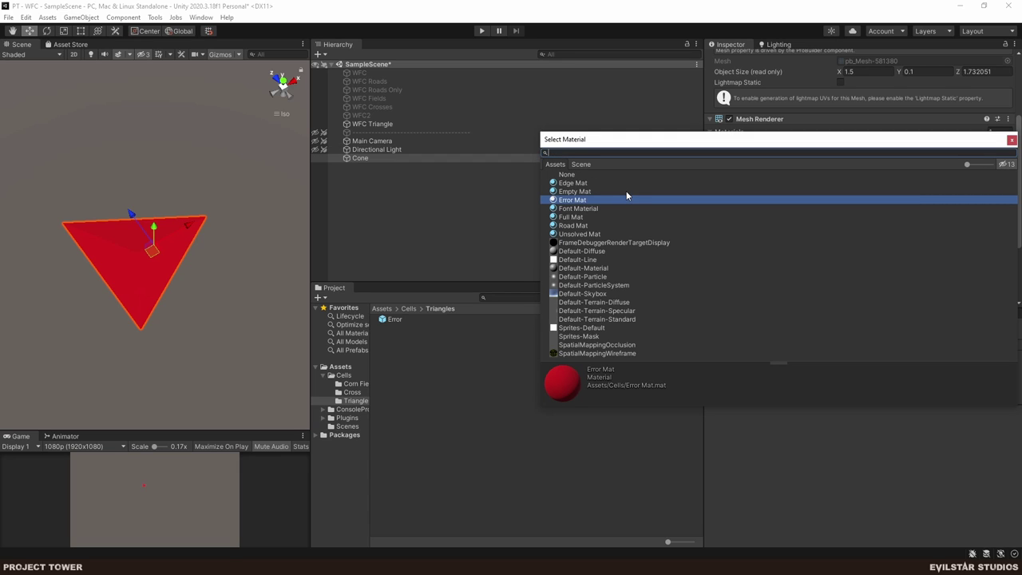
key("Down")
key("Down")
key("Down")
key("Down")
key("Return")
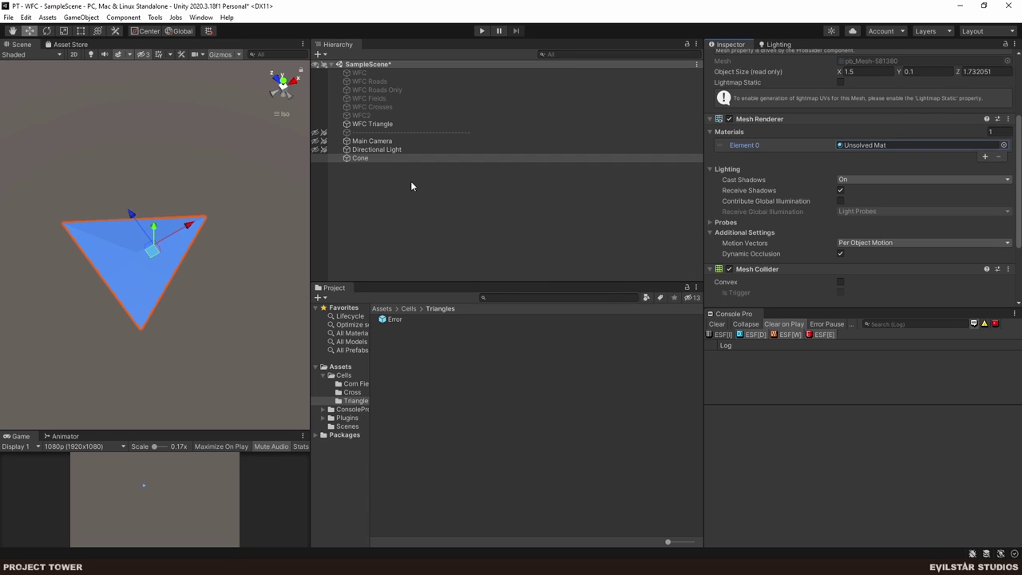
- Save the Cone as a second prefab in the Triangles folder and name it Unsolved
left_click_drag(357, 157, 411, 378)
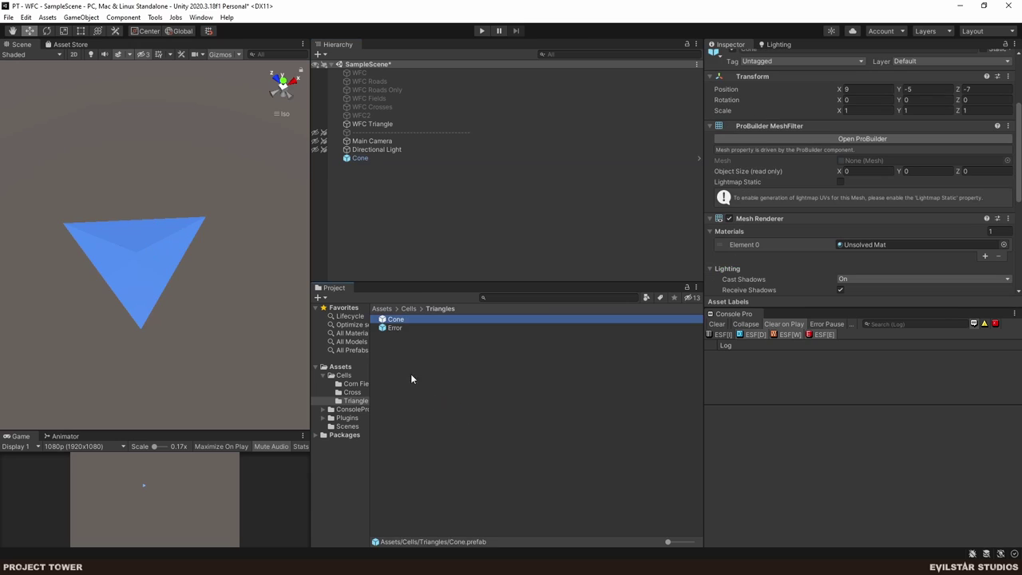
key("F2")
type("Unso")
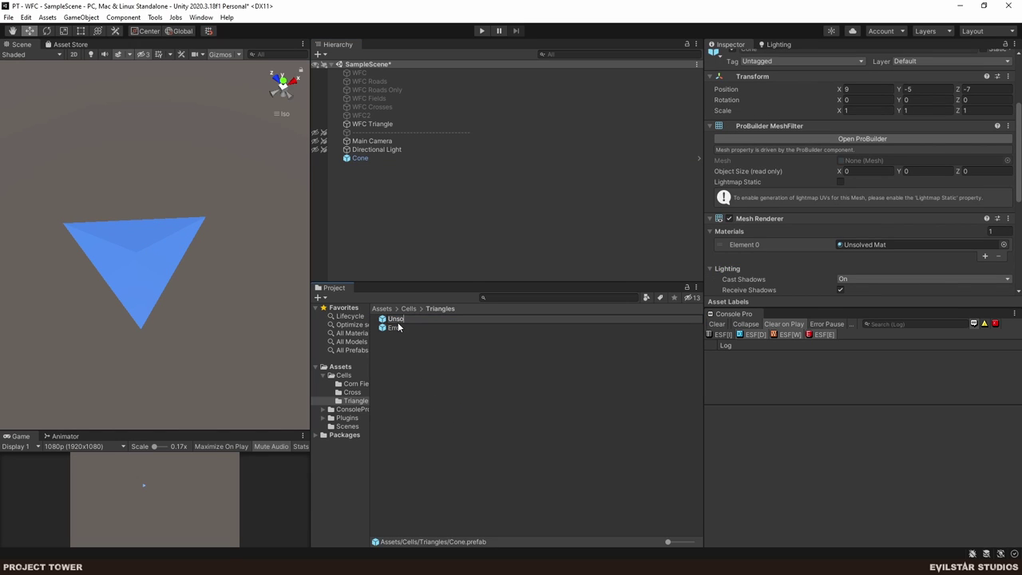
type("lved")
key("Return")
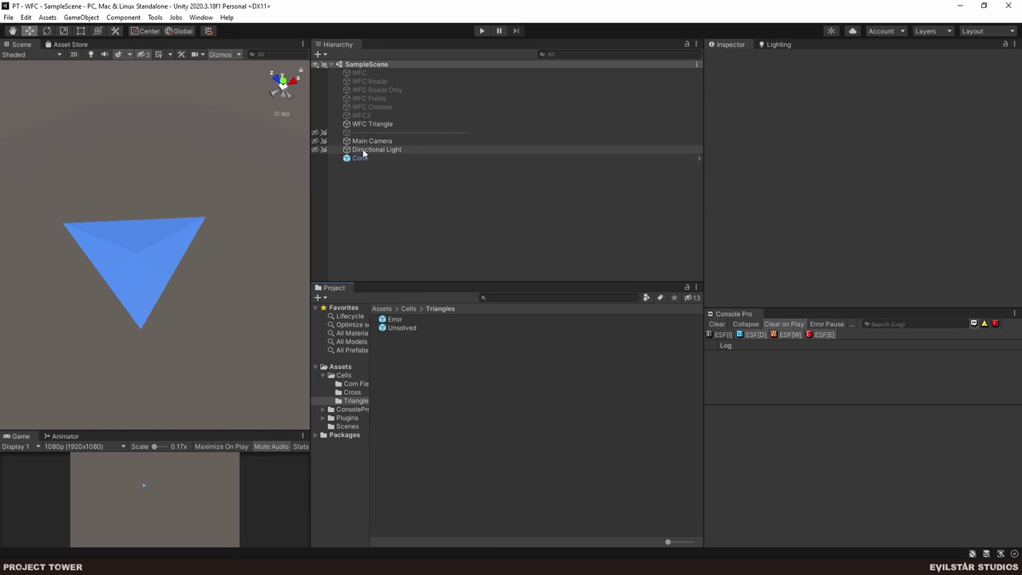
- Delete the Cone object from the scene
left_click(363, 150)
left_click(360, 159)
key("Delete")
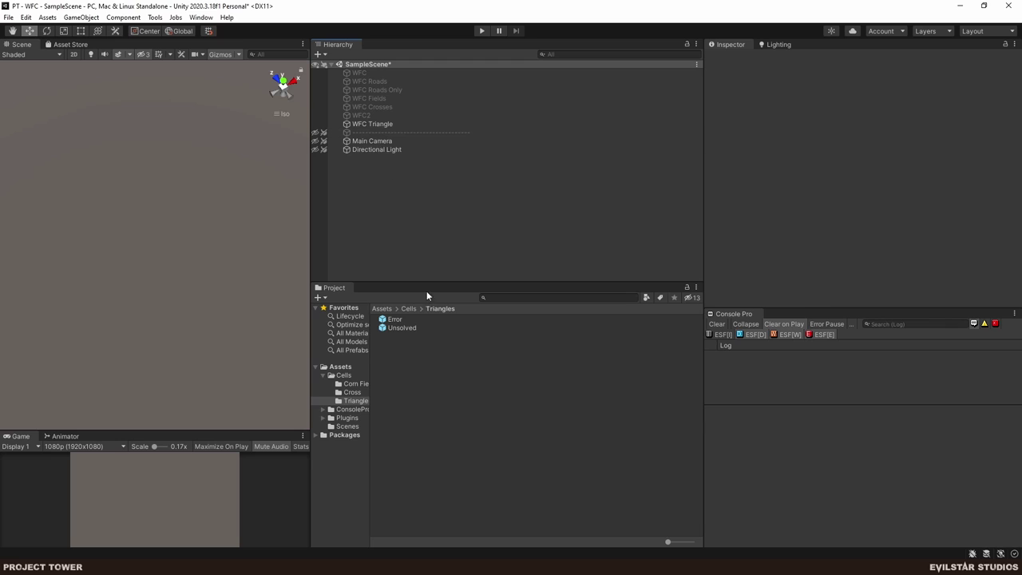
- Open the Error prefab to check the triangle's orientation from the top, and return to the scene
double_click(397, 320)
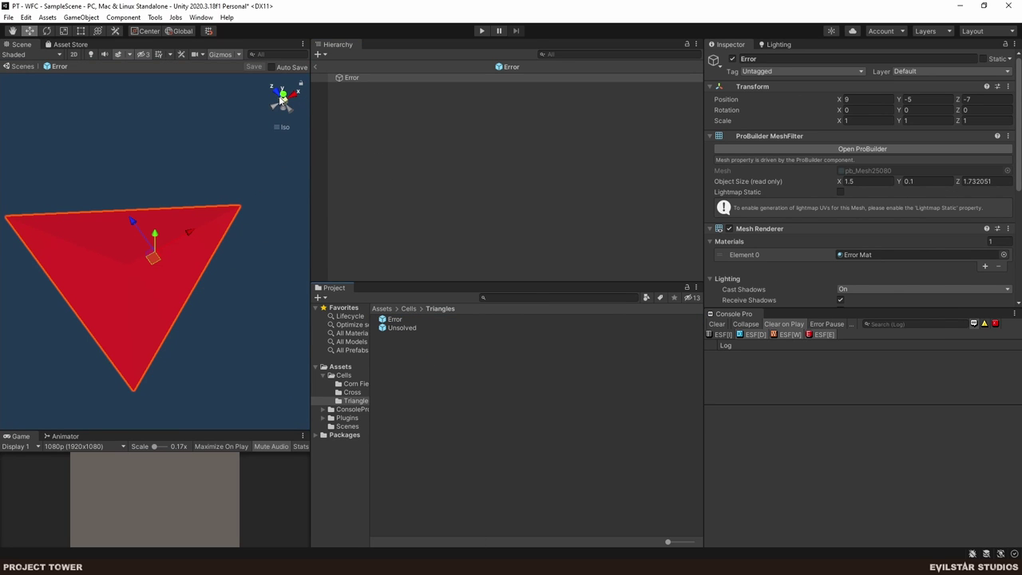
left_click(282, 94)
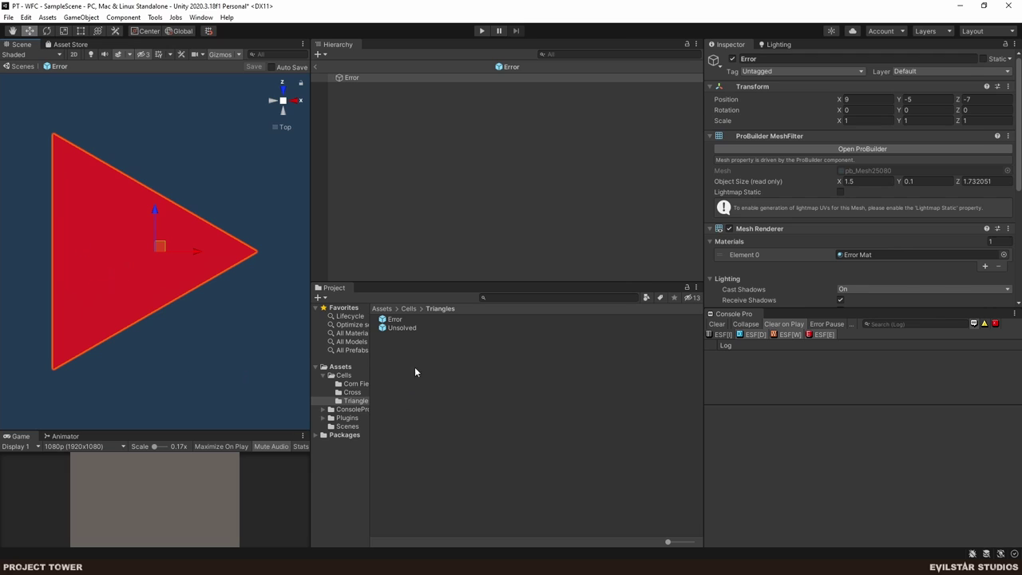
double_click(399, 327)
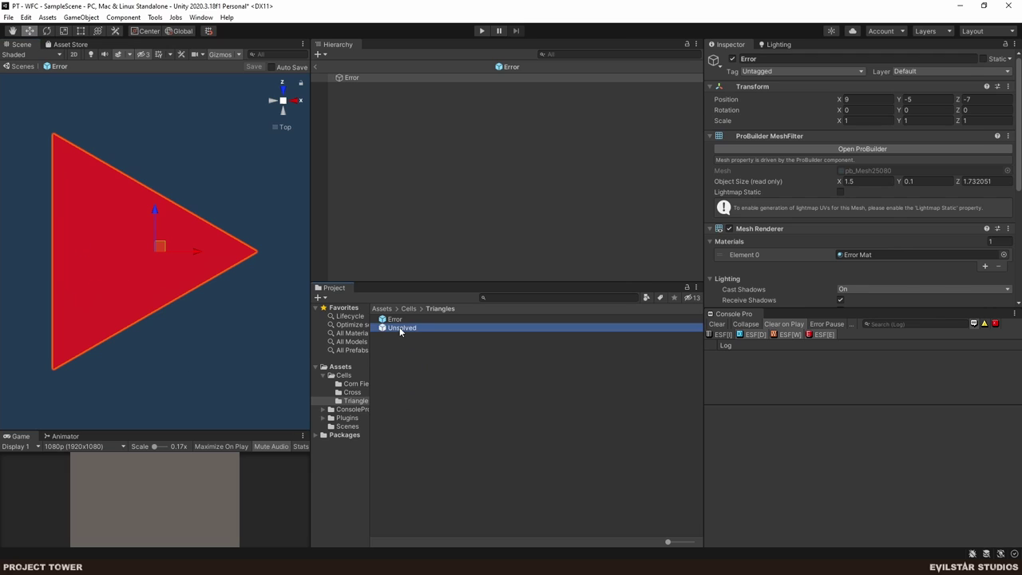
left_click(315, 66)
- Assign the Error prefab as the Error Renderer of WFC Triangle's Triangular Grid Renderer
left_click(368, 130)
left_click(385, 123)
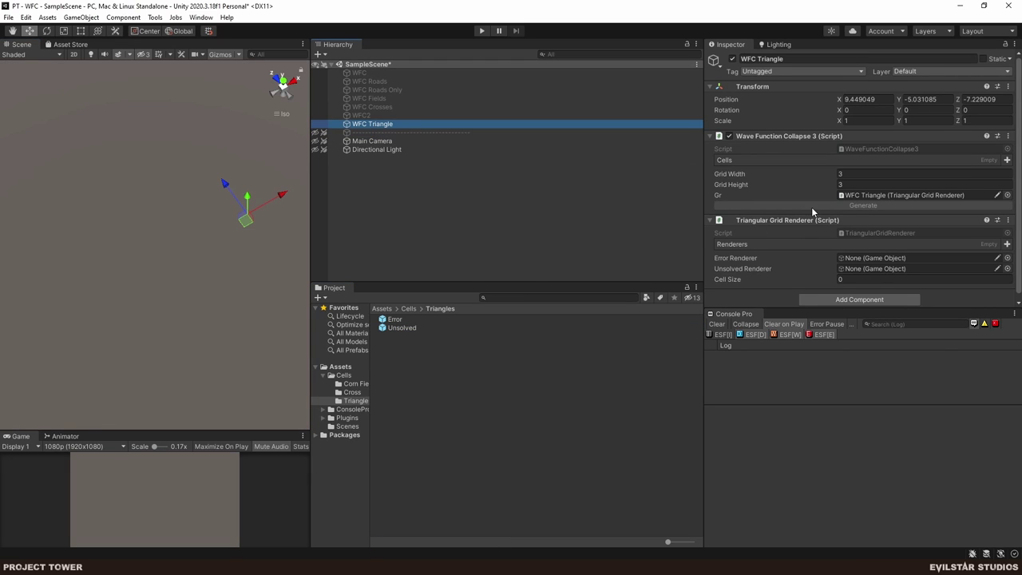
left_click_drag(388, 320, 848, 252)
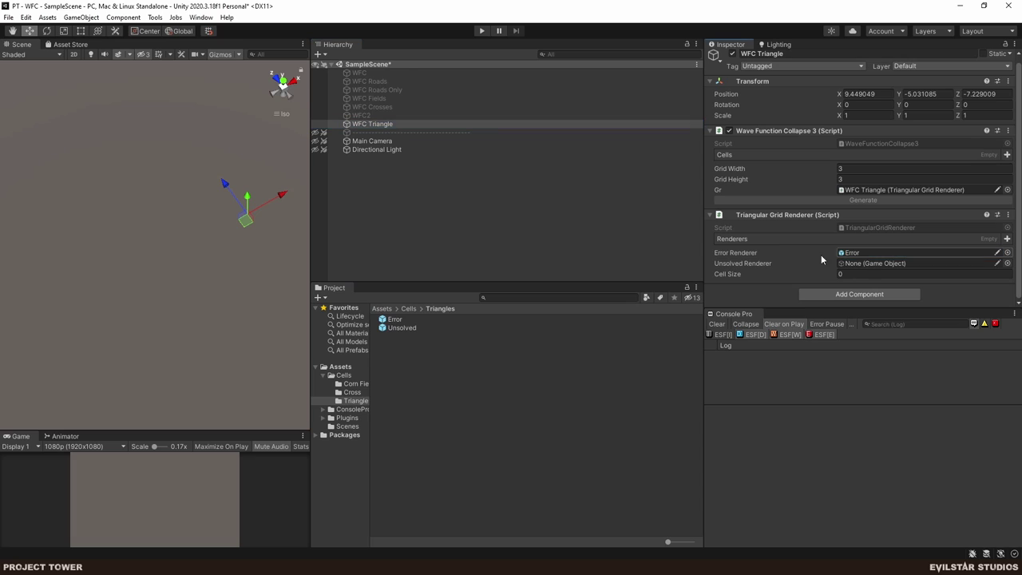
- Assign the Unsolved prefab as the Unsolved Renderer of WFC Triangle's Triangular Grid Renderer component
left_click_drag(399, 327, 851, 267)
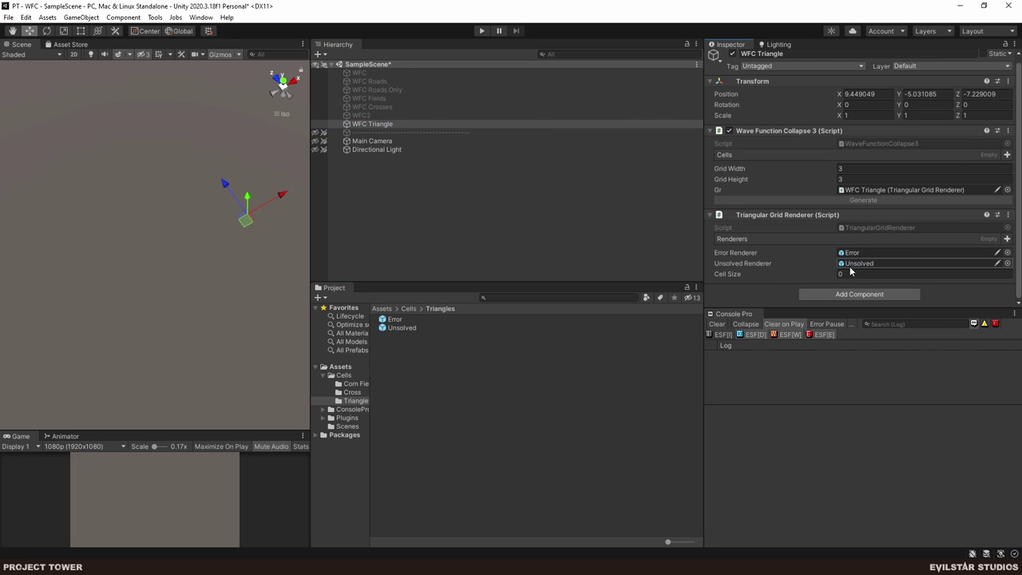
left_click(830, 276)
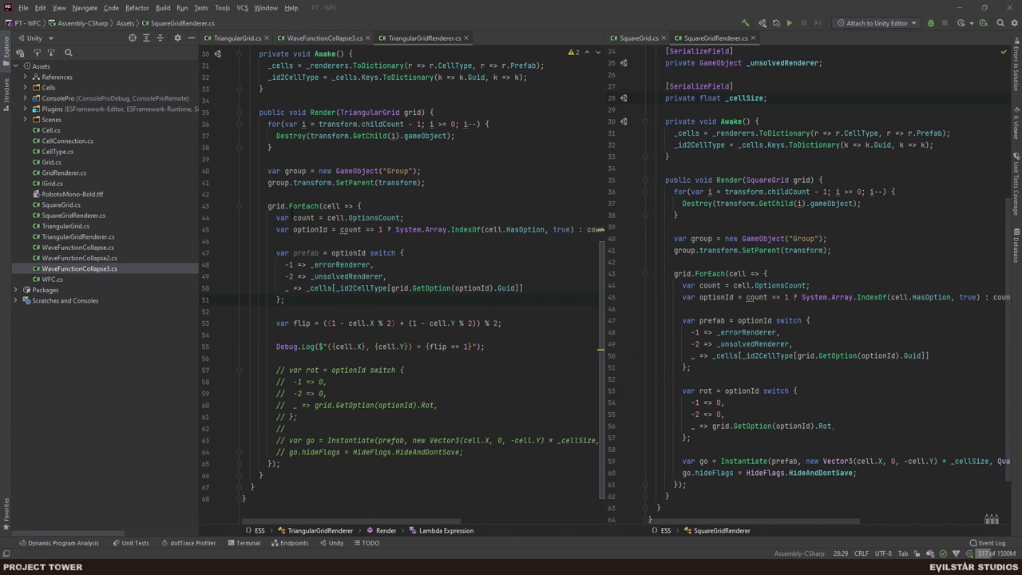
- Switch to the code editor and duplicate the serialized private float _cellSize field in TriangularGridRenderer.cs, directly below the original
left_click(241, 36)
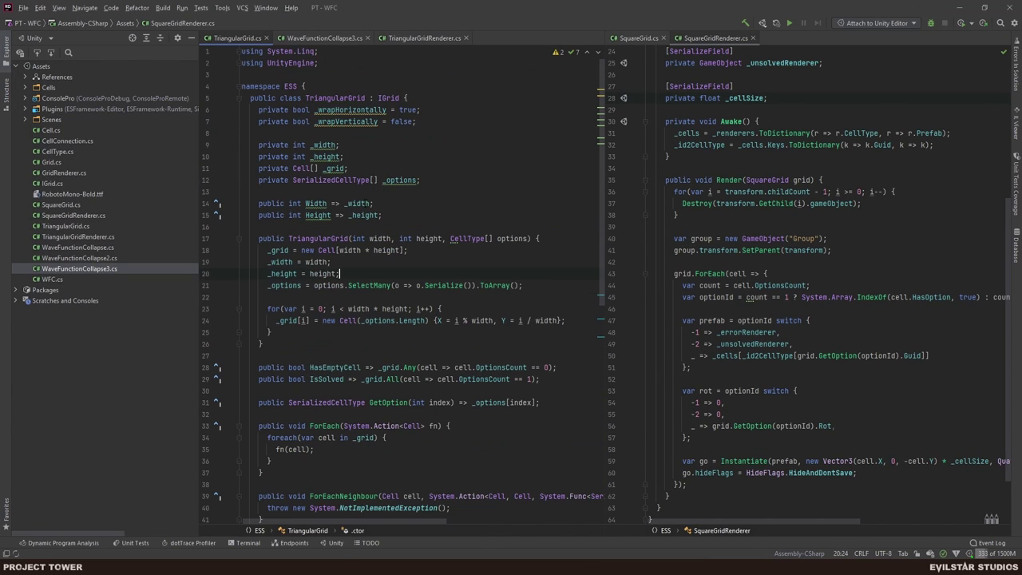
left_click(416, 37)
scroll(374, 319, "up", 10)
left_click(374, 370)
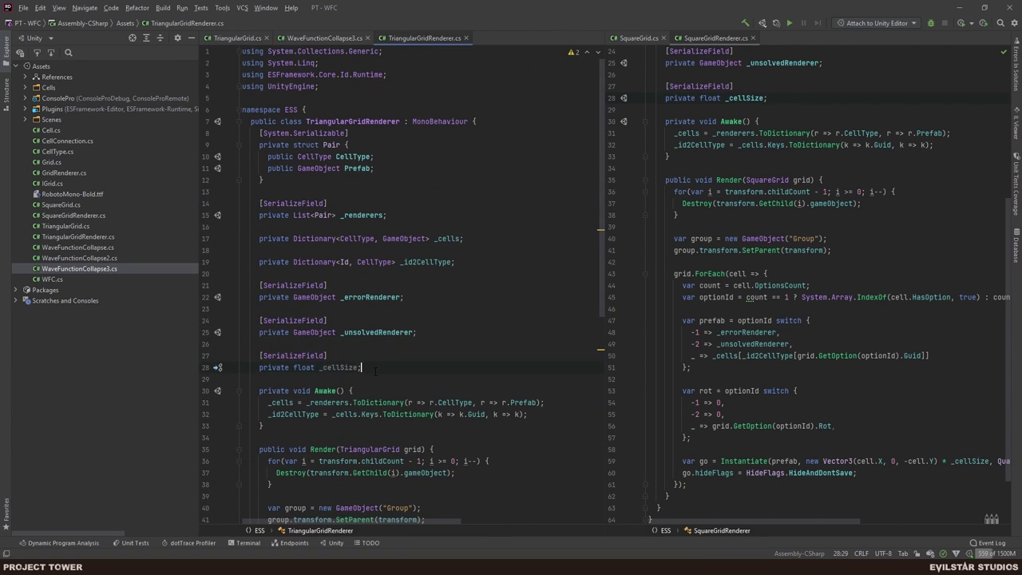
key("Return")
key("Return")
type("[SerializeField] private float _cellSize;")
- Rename the first of the two _cellSize fields in TriangularGridRenderer.cs to _cellWidth
key("Up")
key("Up")
key("Up")
key("Left")
key("BackSpace")
key("BackSpace")
key("BackSpace")
key("BackSpace")
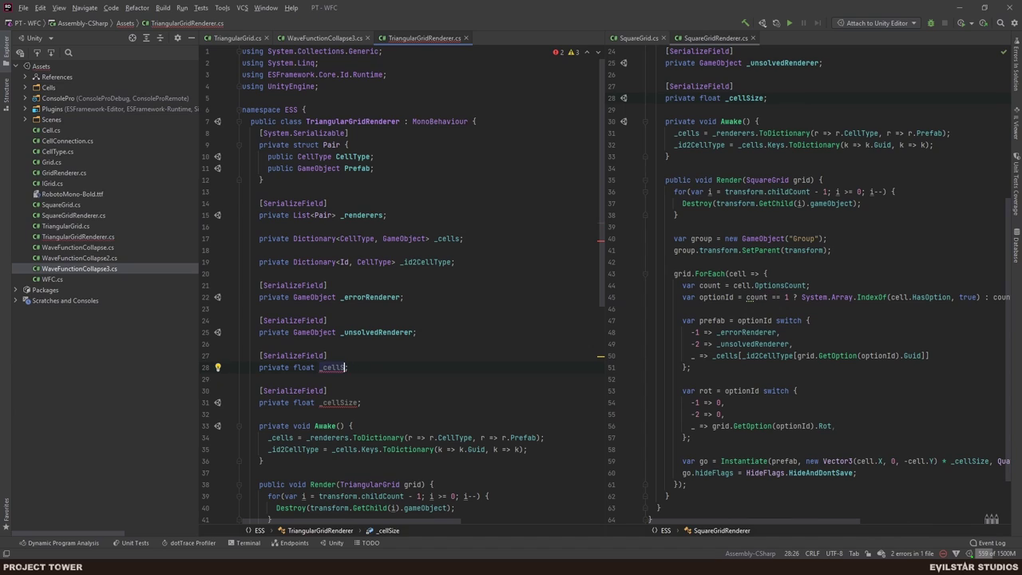
type("Width")
- Rename the remaining _cellSize field declaration in TriangularGridRenderer.cs to _cellHeight
key("Down")
key("Down")
key("Down")
key("Left")
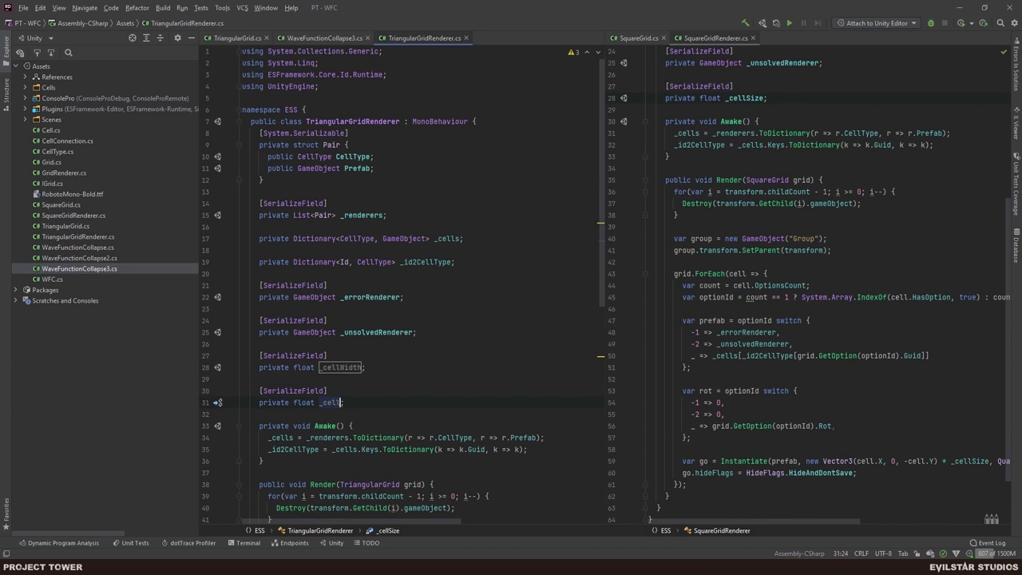
type("Height")
key("Up")
key("Up")
key("Up")
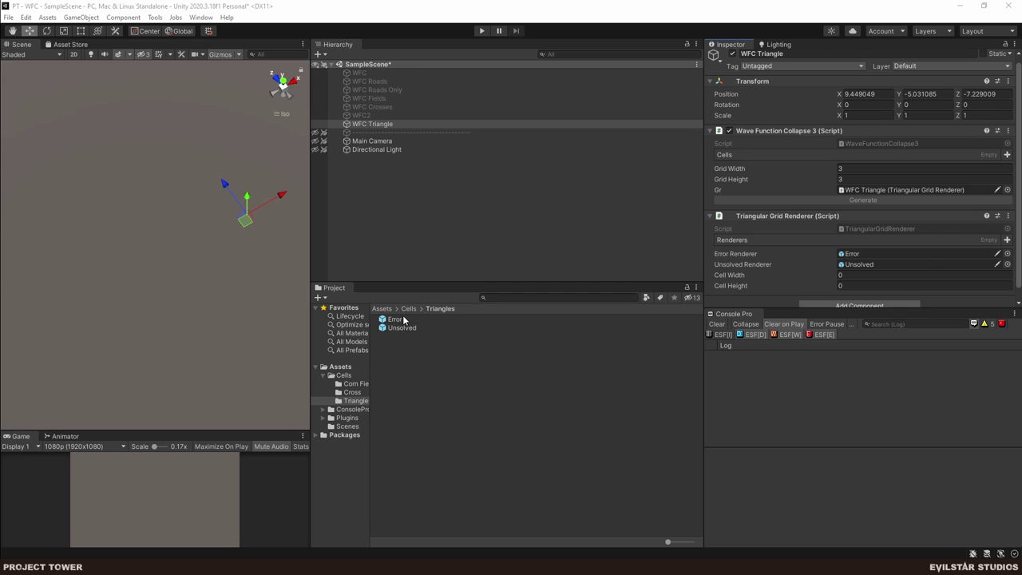
- Switch to Unity, open the Error prefab, add a child cube and place it beside the triangle's vertical edge at about X -2, Z 0.351
double_click(395, 318)
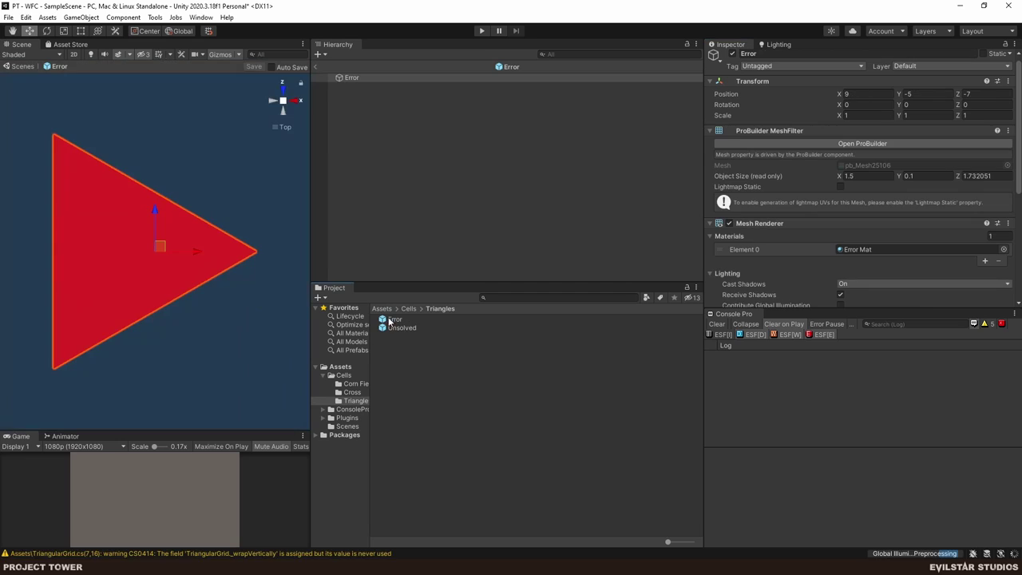
right_click(360, 114)
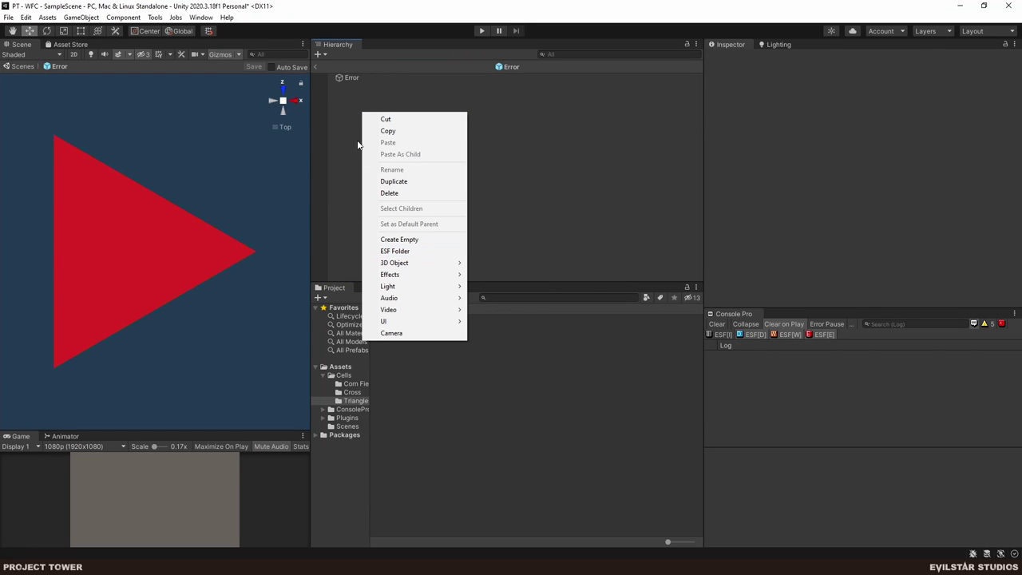
left_click(347, 83)
right_click(346, 78)
mouse_move(405, 229)
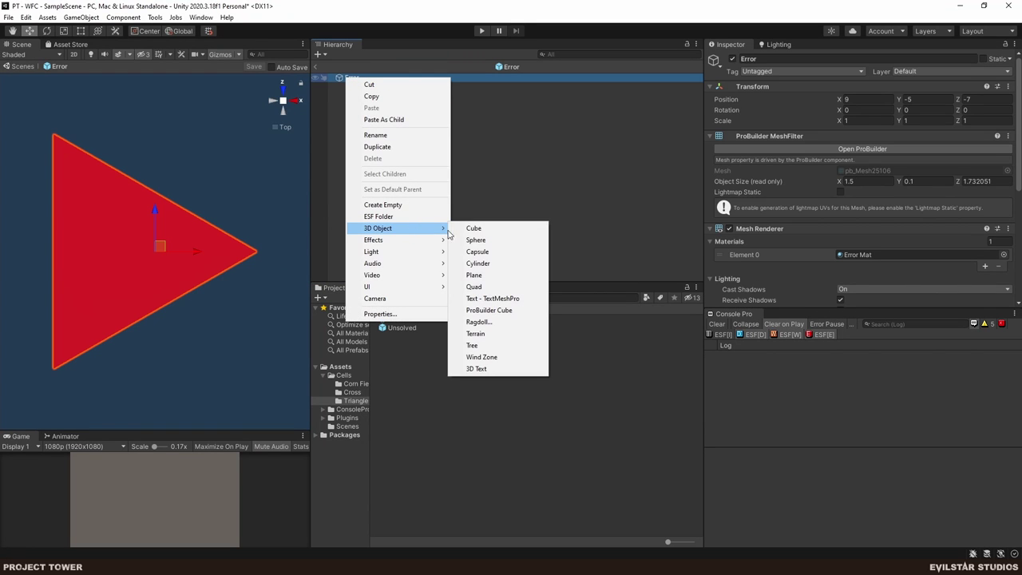
left_click(486, 227)
left_click_drag(296, 254, 138, 254)
left_click_drag(139, 256, 89, 177)
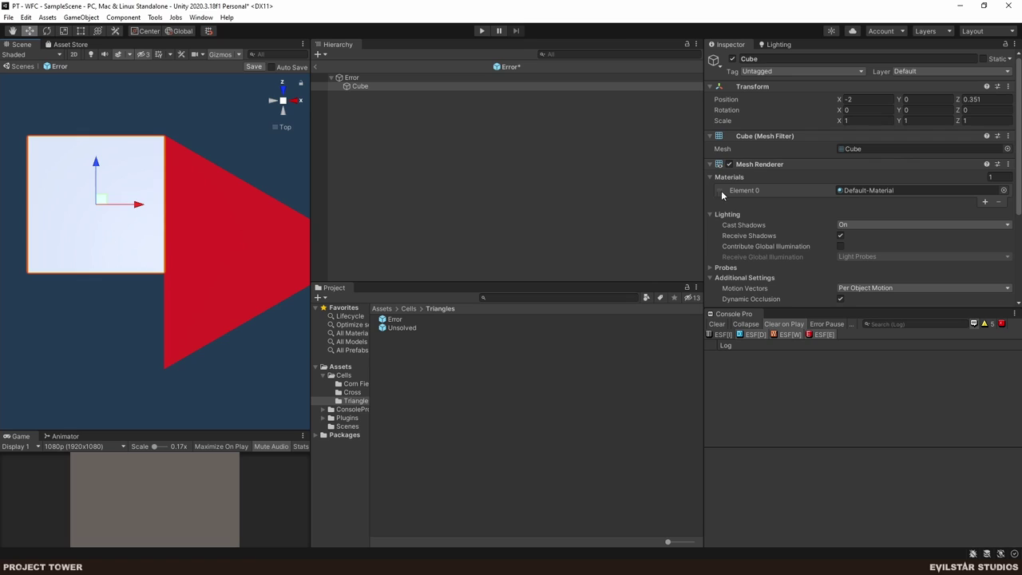
- Delete the cube from the Error prefab and leave prefab editing, discarding the changes
scroll(724, 196, "down", 3)
scroll(878, 231, "up", 3)
key("Delete")
left_click(216, 250)
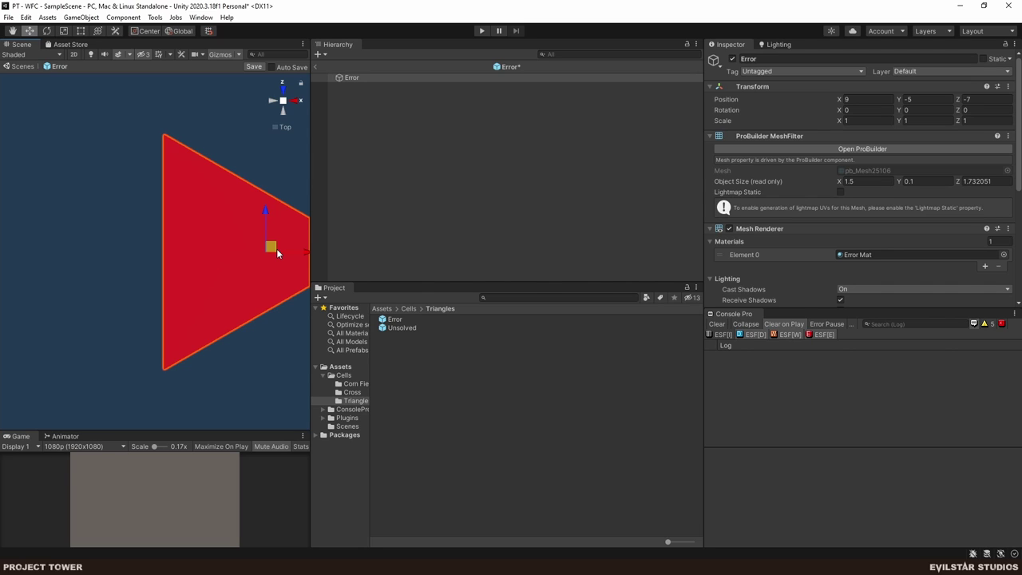
left_click(358, 77)
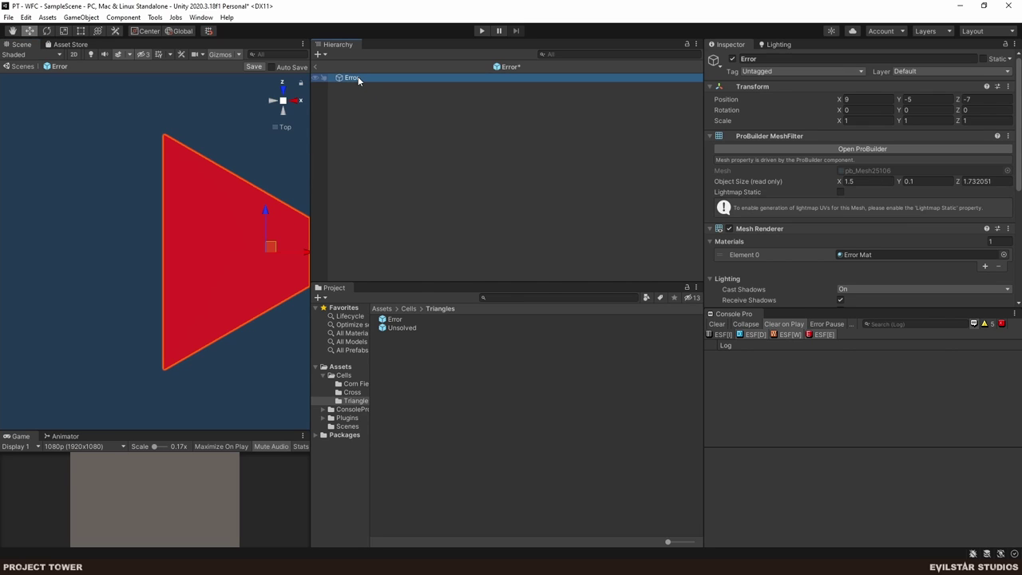
left_click(316, 66)
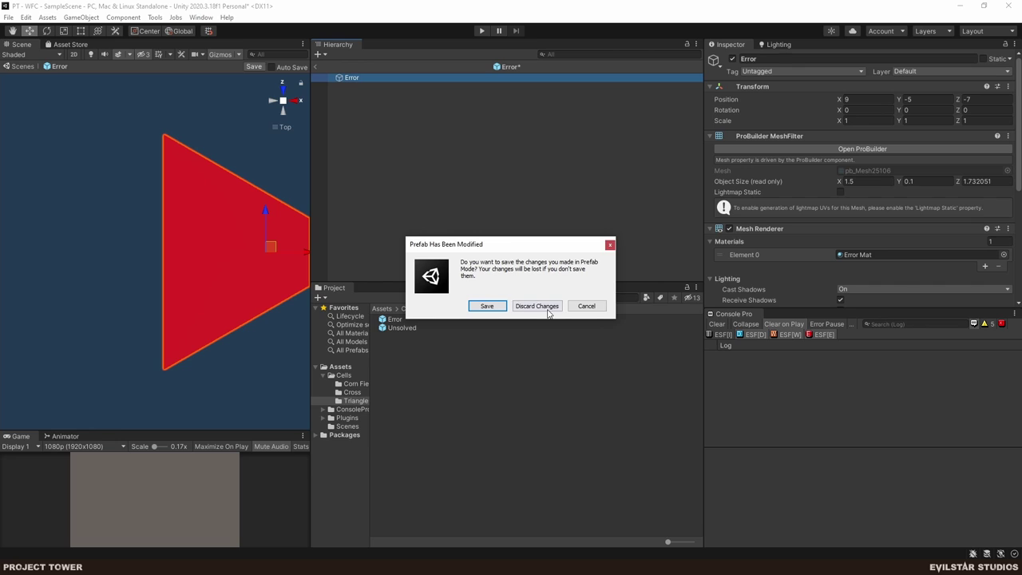
left_click(536, 305)
- Place an instance of the Error prefab in SampleScene and reset its Transform
left_click(388, 188)
left_click_drag(399, 328, 374, 225)
left_click(1007, 96)
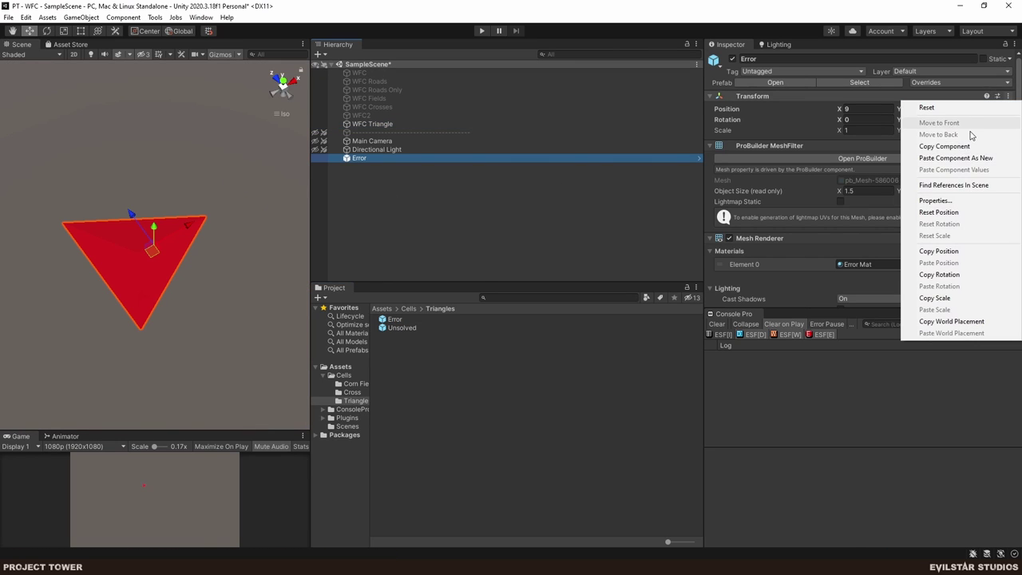
left_click(928, 107)
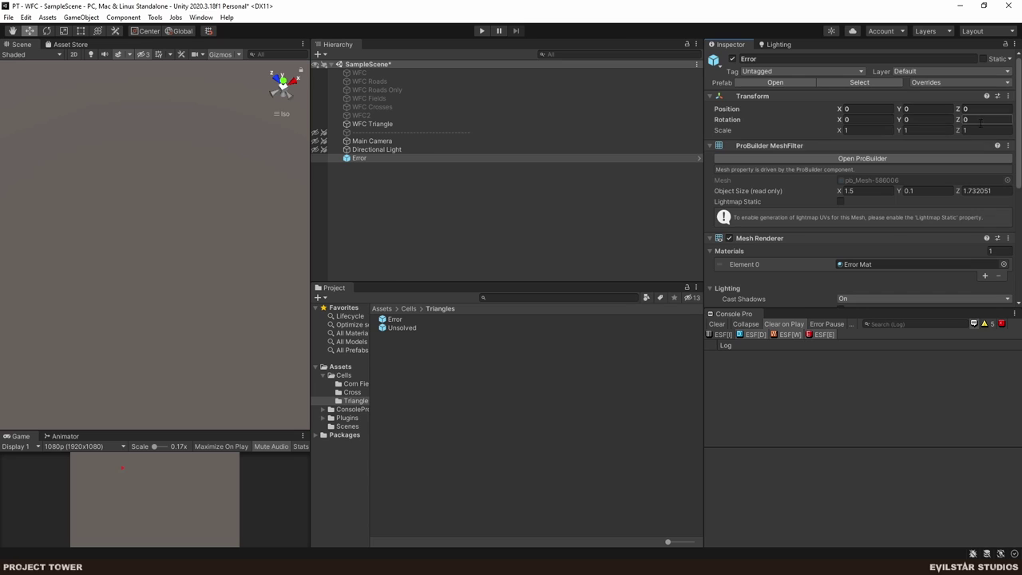
double_click(367, 158)
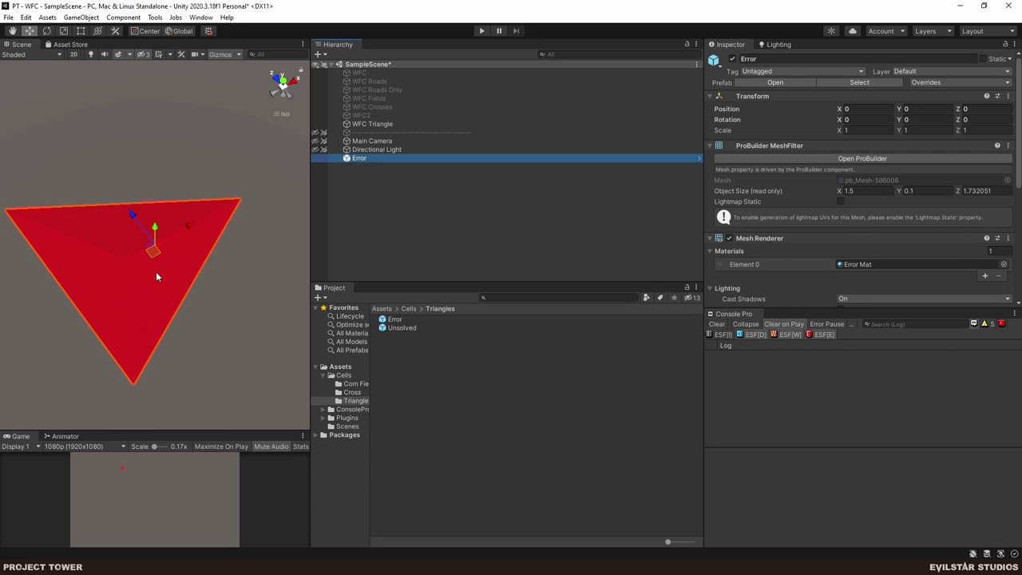
- Add a Plane 3D object at the root of SampleScene
left_click(285, 81)
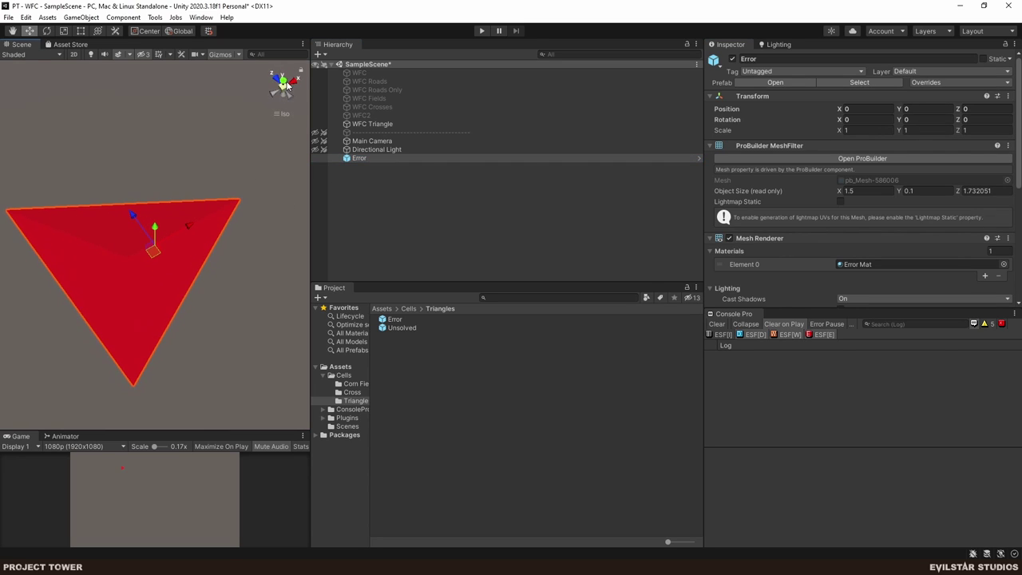
left_click(284, 80)
key("Left")
key("Left")
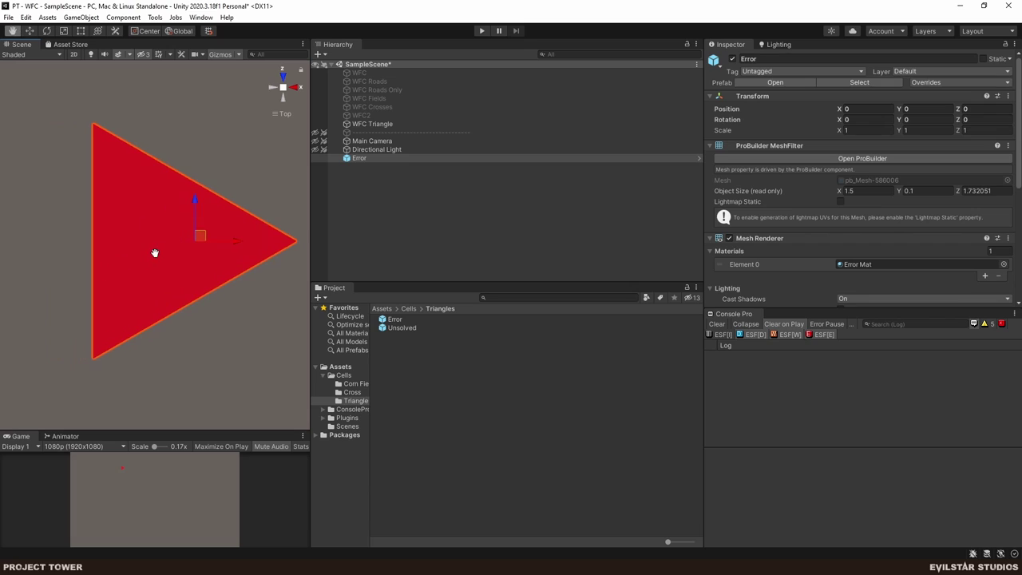
key("Left")
key("Left")
right_click(384, 174)
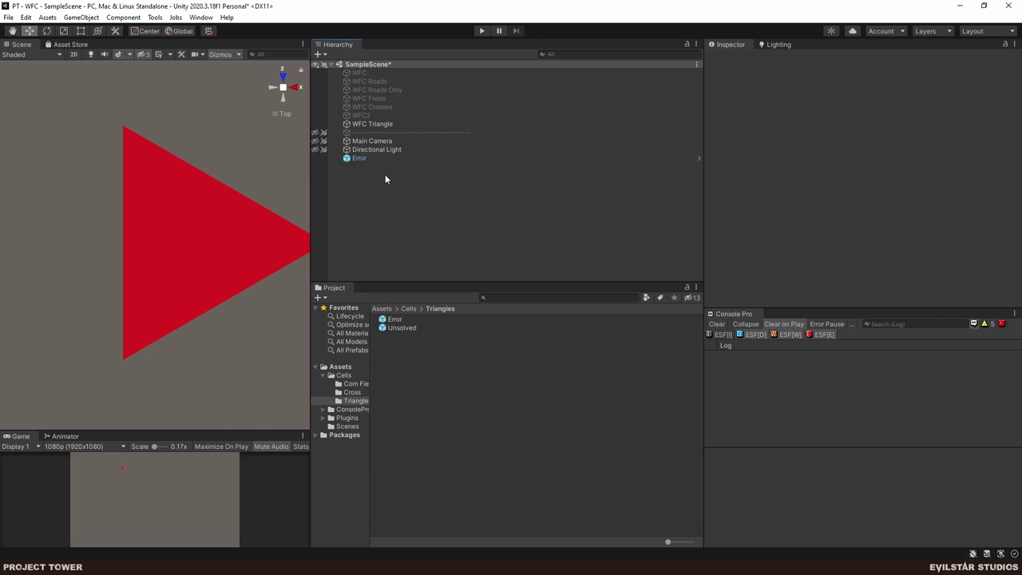
mouse_move(437, 331)
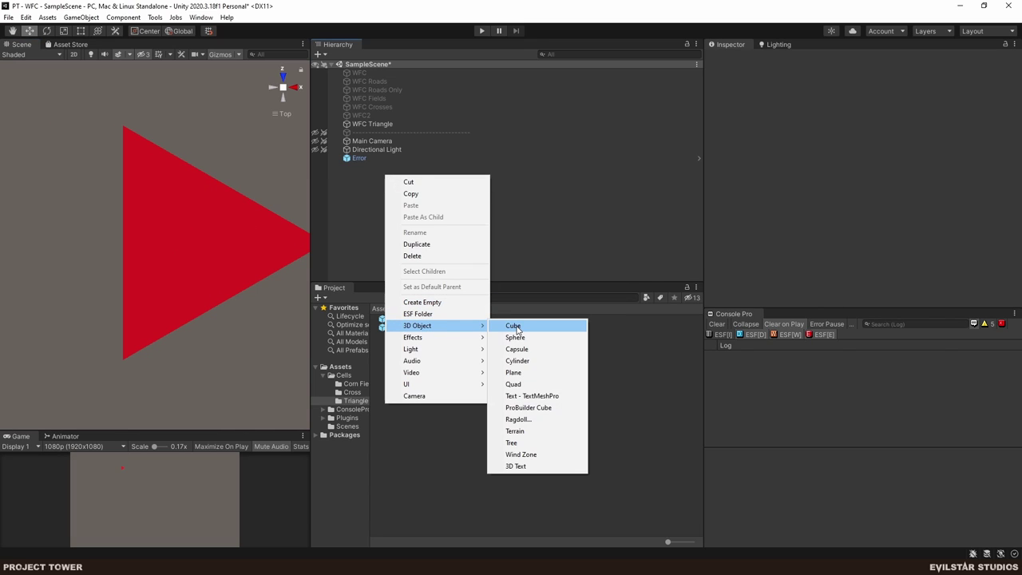
left_click(514, 372)
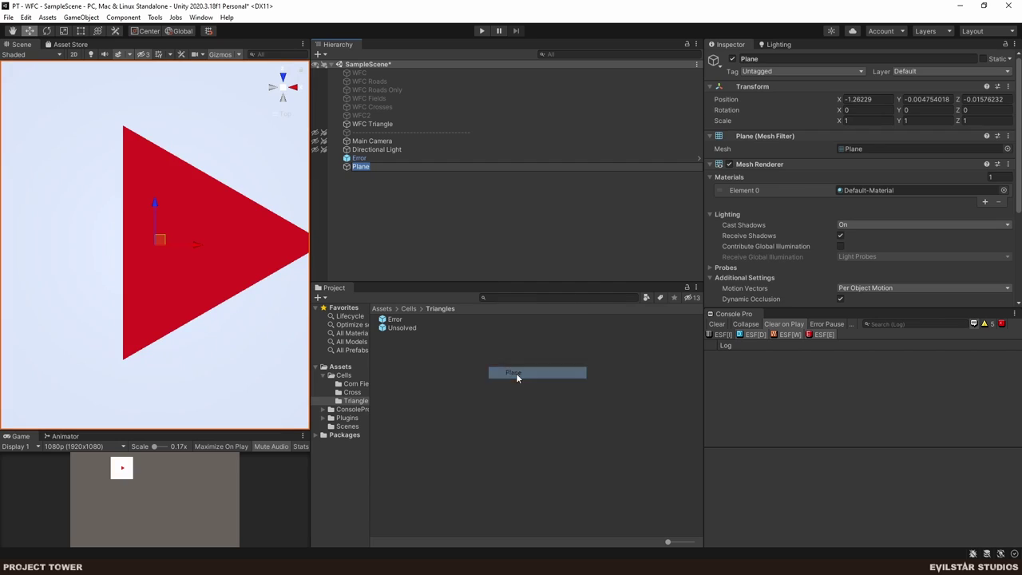
- Set the Plane's X rotation to -90 so it stands upright through the triangle
left_click_drag(154, 316, 211, 206)
left_click(281, 113)
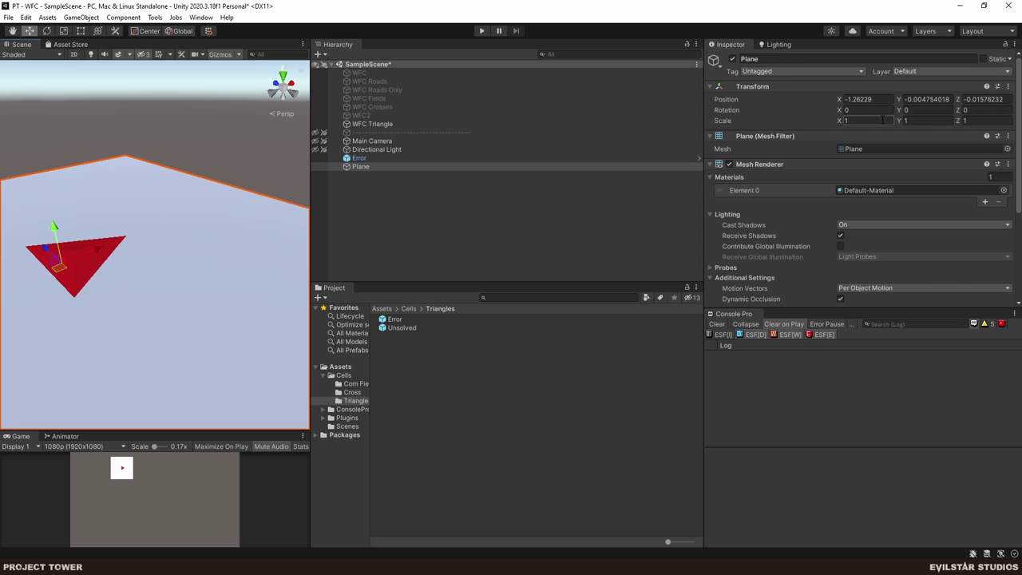
left_click(870, 109)
type("90")
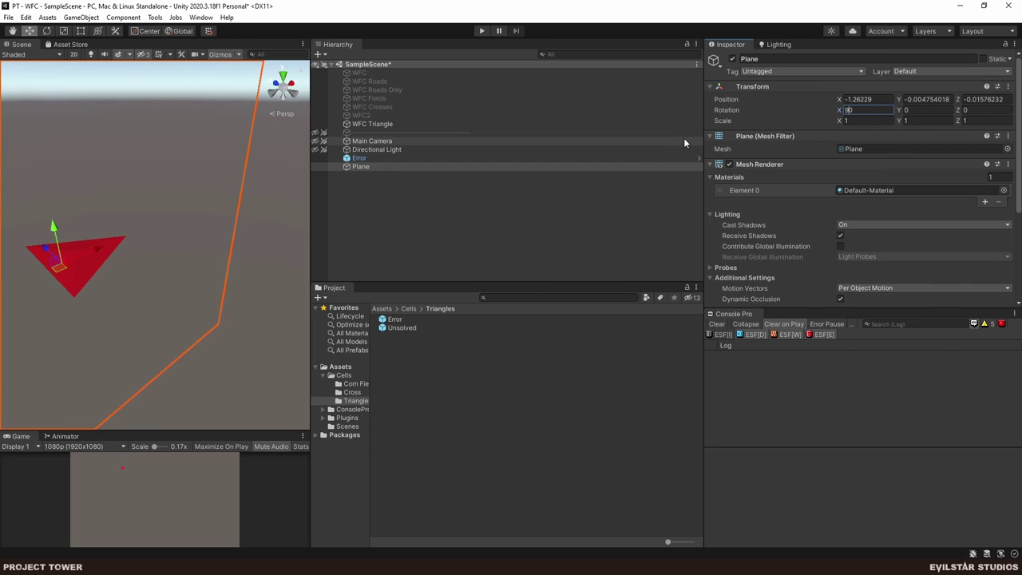
type("-90")
- Move the Error triangle along Z to about 0.848 so its lower corner touches the upright plane
left_click_drag(101, 334, 157, 266)
left_click(281, 88)
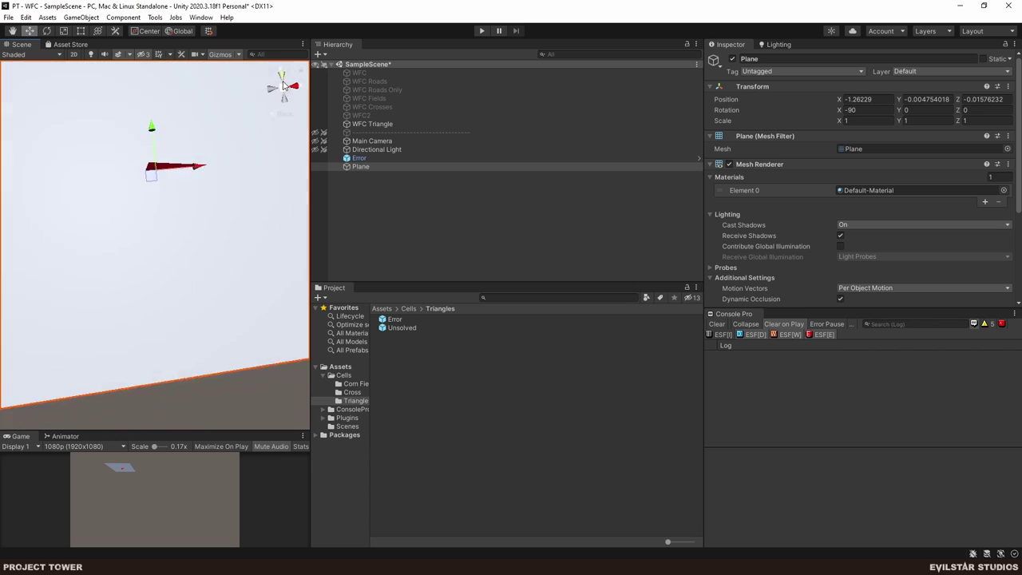
scroll(215, 269, "up", 5)
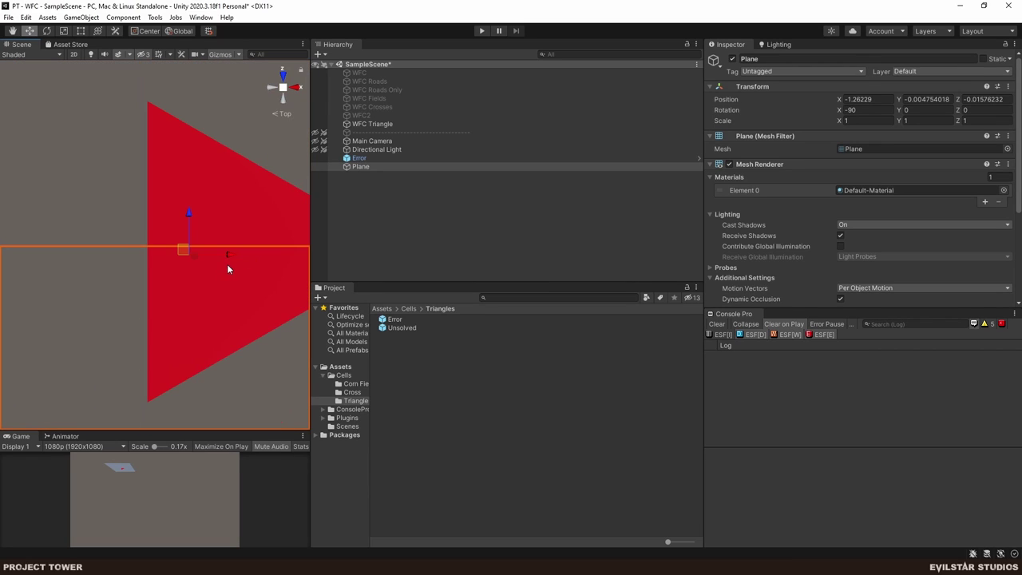
left_click_drag(227, 264, 188, 261)
scroll(185, 259, "up", 3)
key("w")
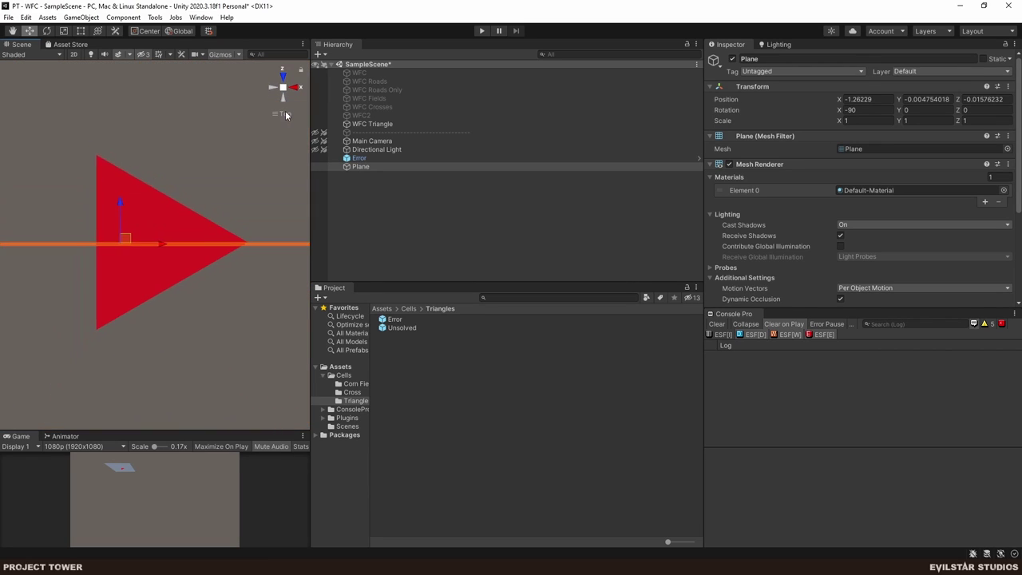
left_click(284, 113)
scroll(184, 248, "up", 1)
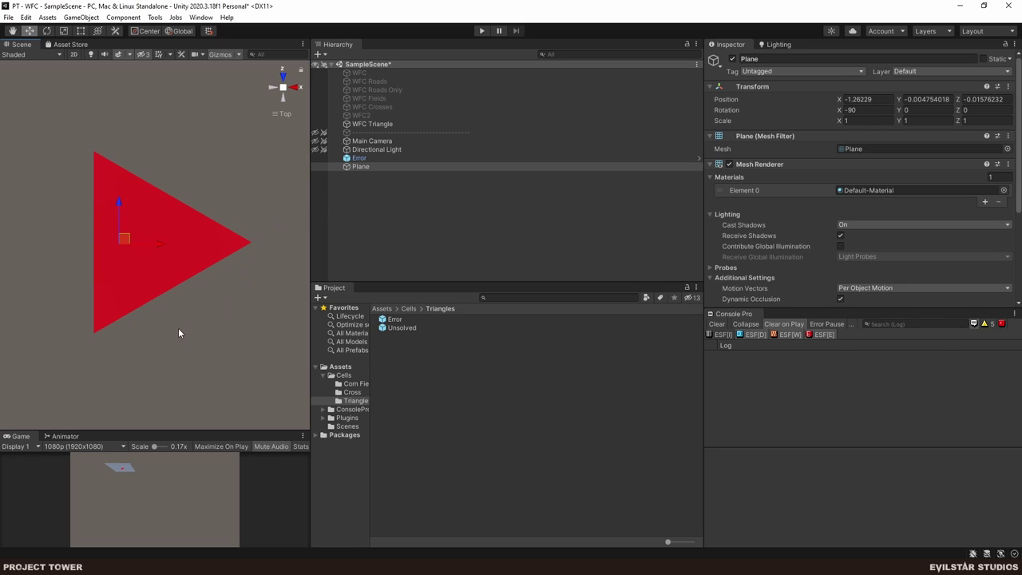
left_click_drag(186, 297, 212, 271)
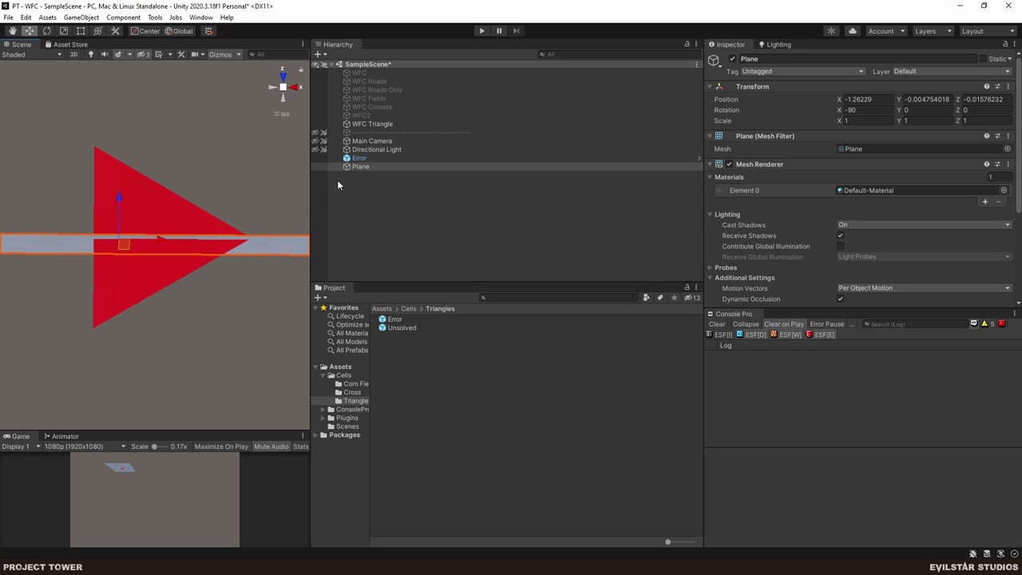
left_click(366, 161)
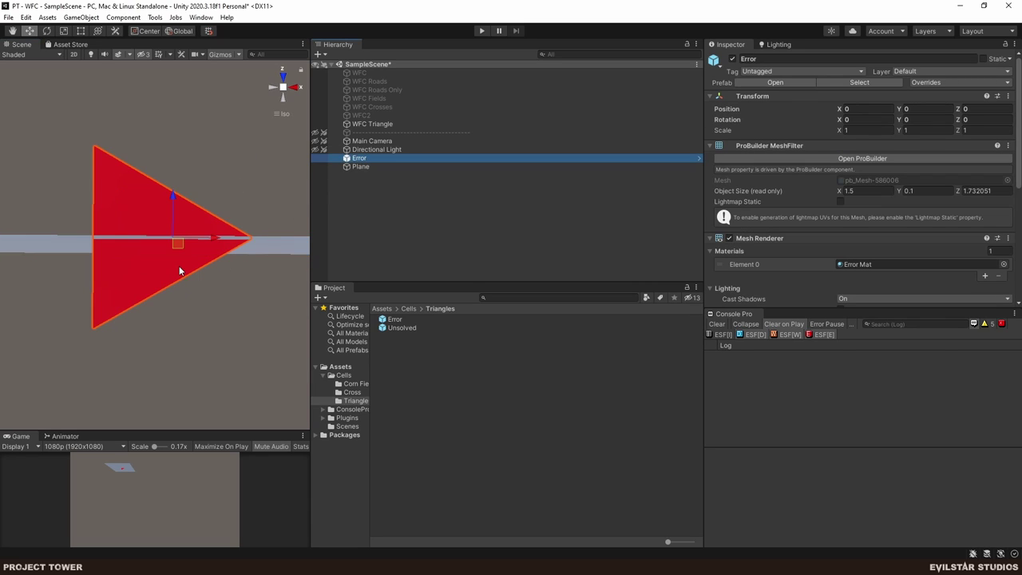
left_click(170, 196)
left_click_drag(171, 196, 180, 107)
- Check the triangle's corner against the plane and multiply the Error object's Z position by 2, giving 1.696
scroll(70, 248, "up", 4)
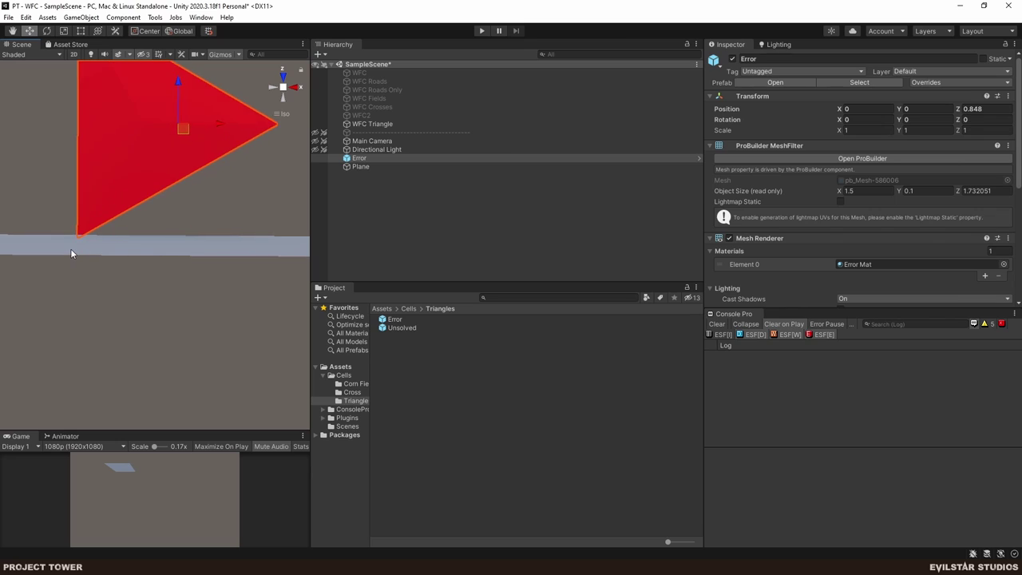
scroll(70, 249, "down", 3)
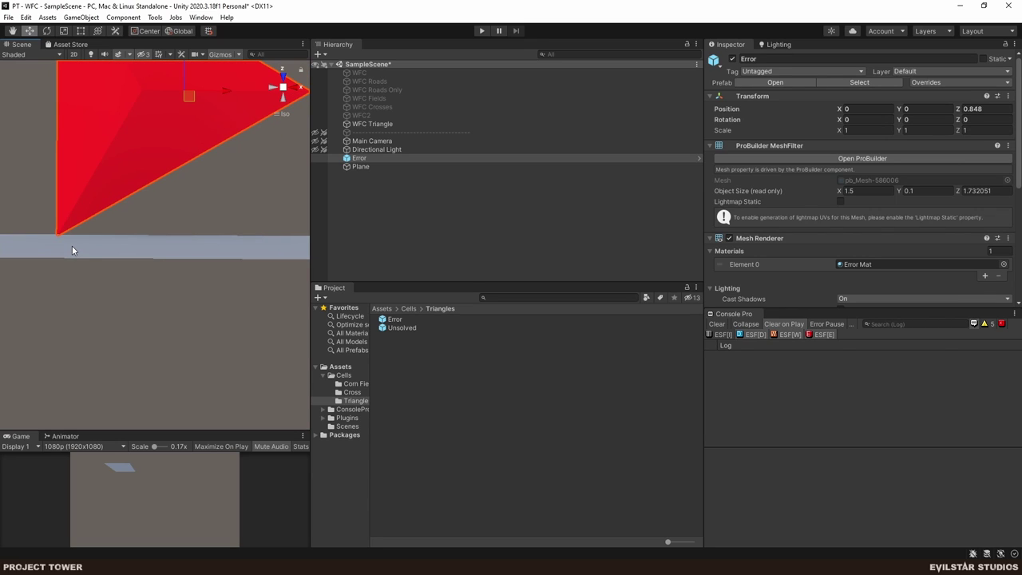
left_click_drag(72, 245, 96, 255)
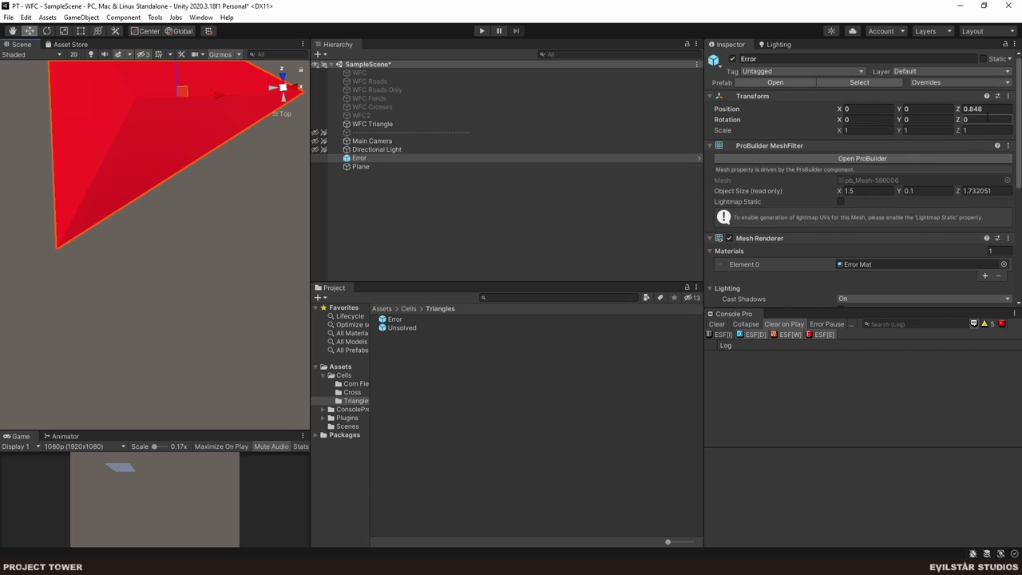
left_click(969, 109)
double_click(967, 111)
key("End")
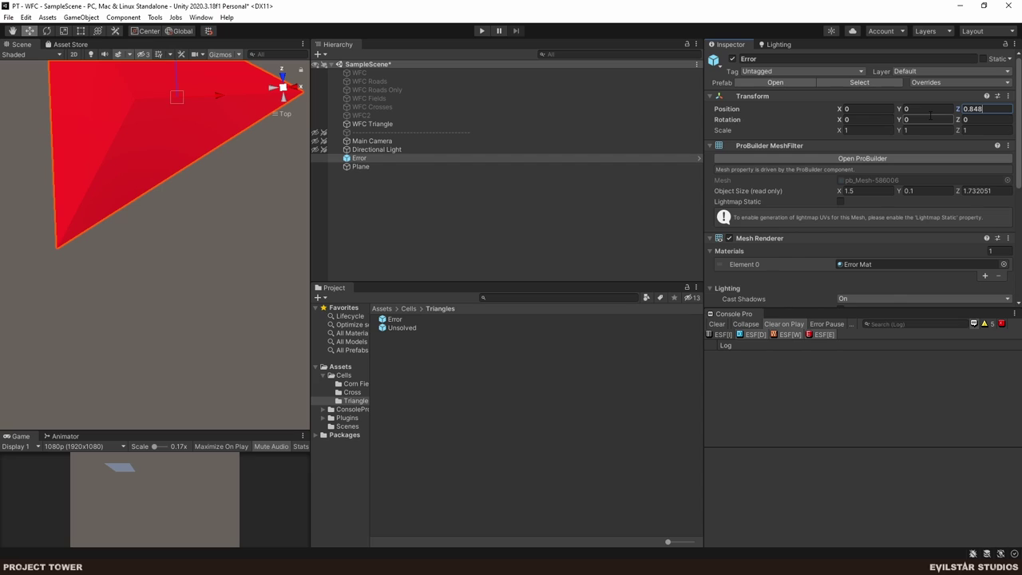
type("*2")
left_click(892, 407)
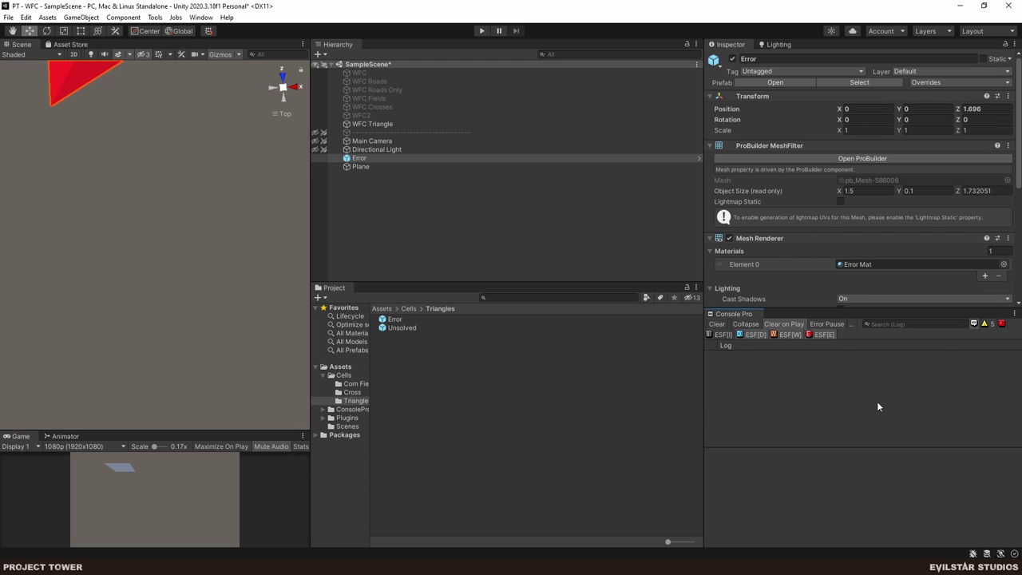
- Switch to Chrome and calculate sqrt(1.696*1.696+0.848*0.848) with a Google search in a new Incognito window
key("alt+Tab")
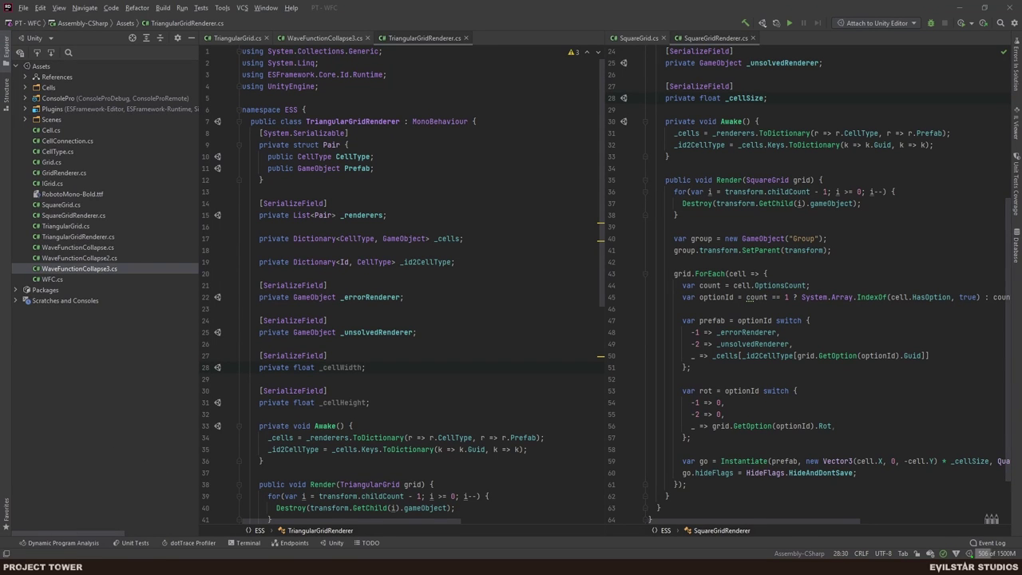
key("alt+Tab")
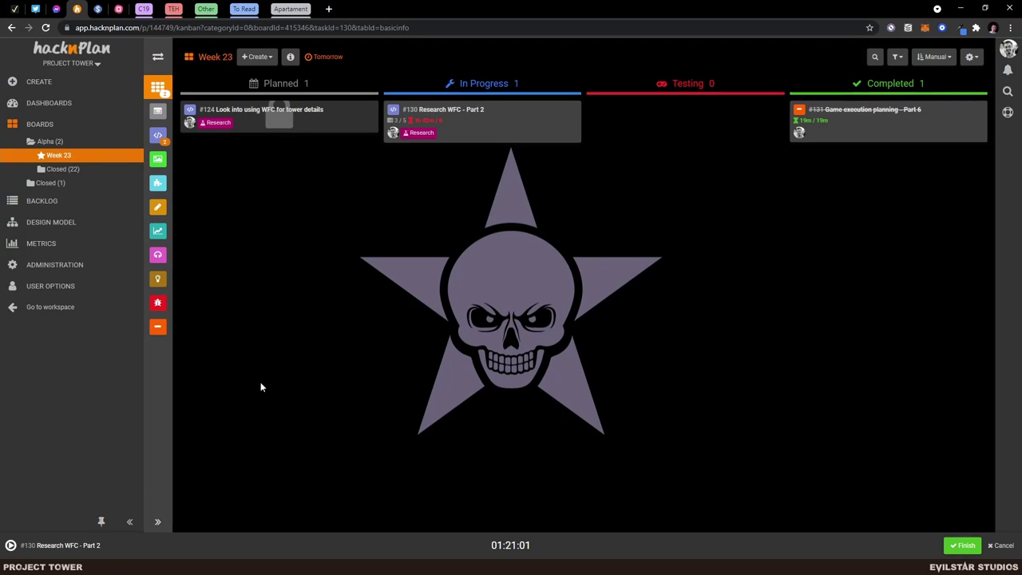
key("ctrl+shift+n")
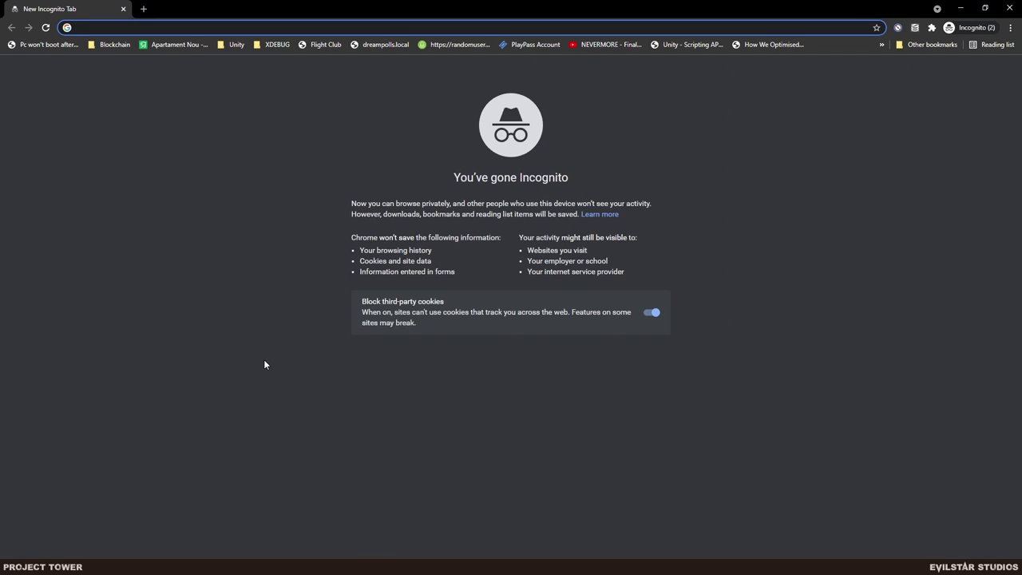
type("1.")
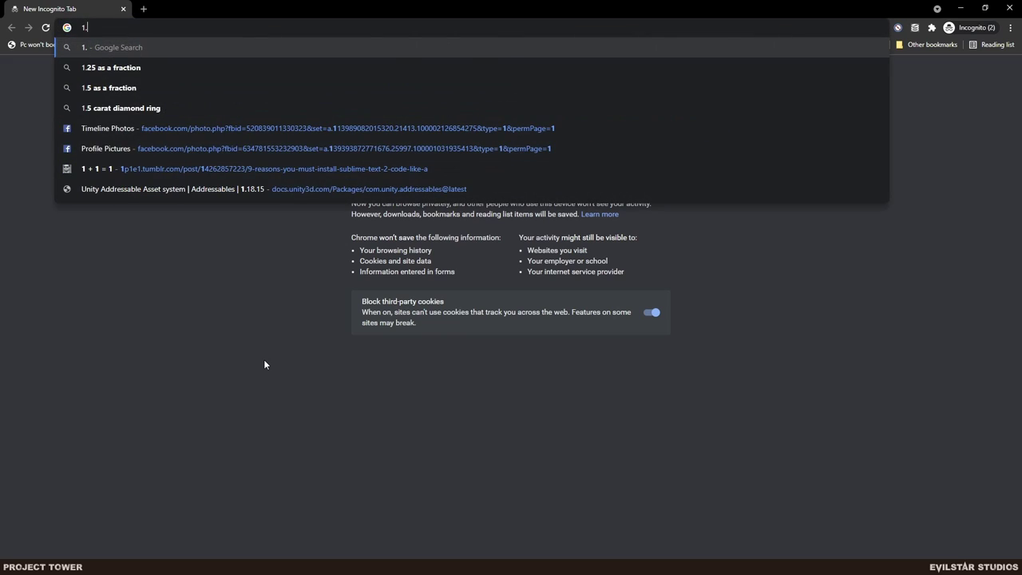
type("696*")
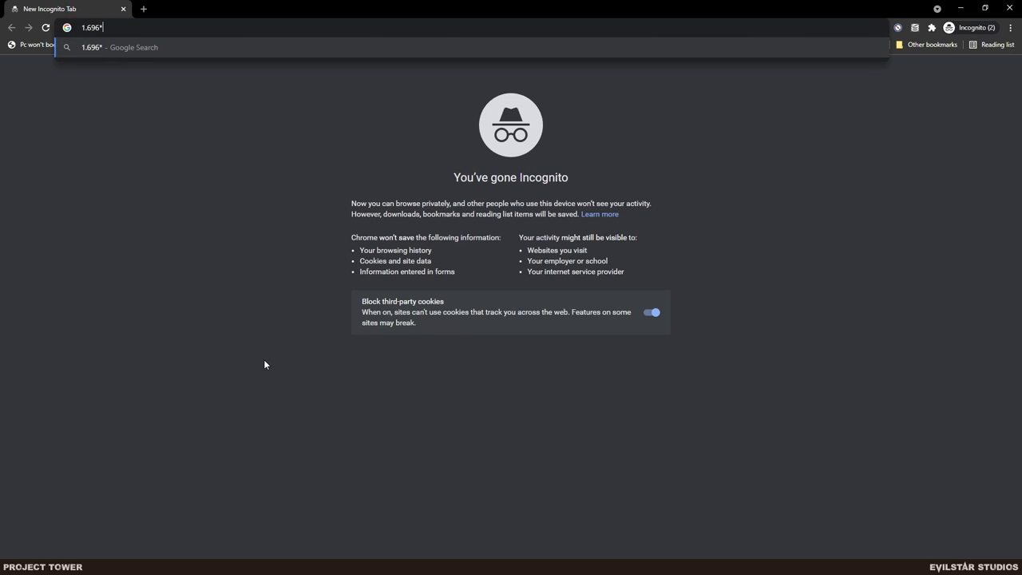
type("1.696+0.848")
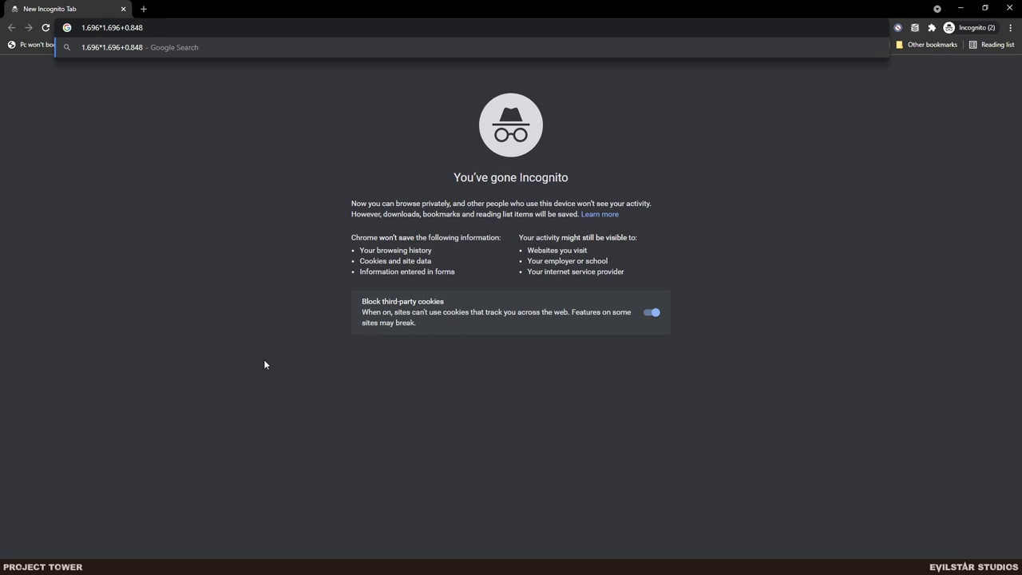
type("*0.848)")
key("Home")
type("sqr")
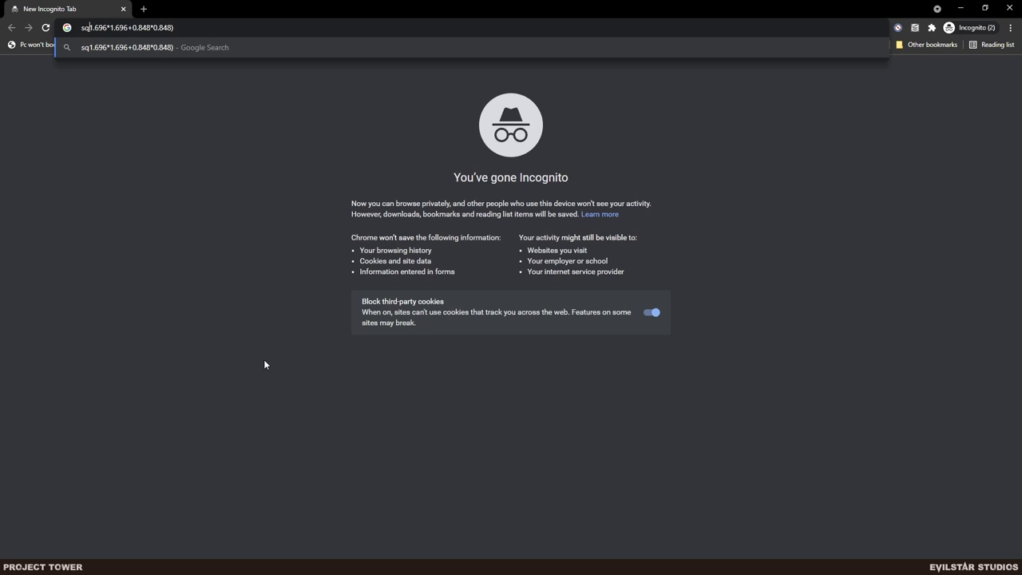
type("t(")
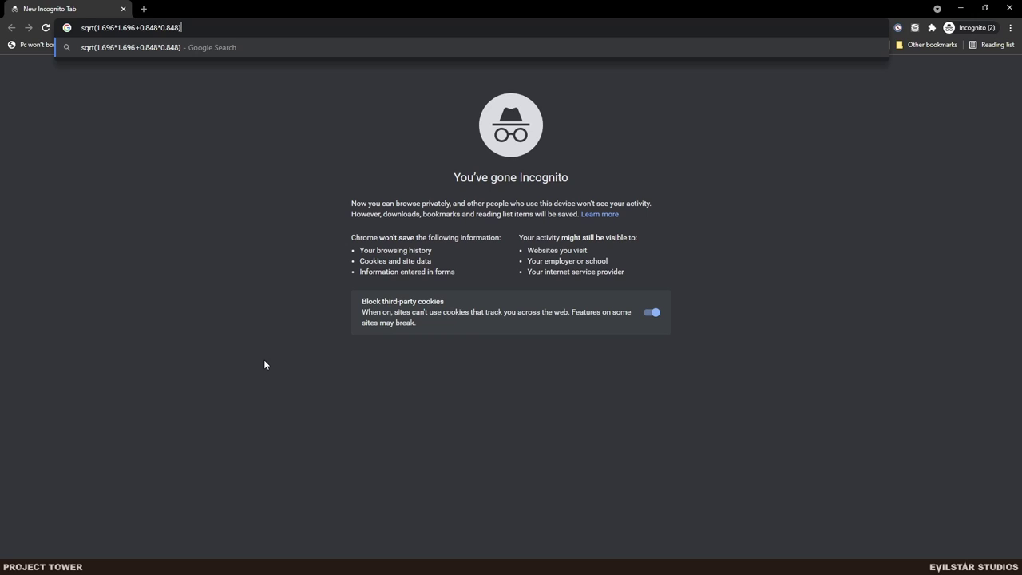
key("Return")
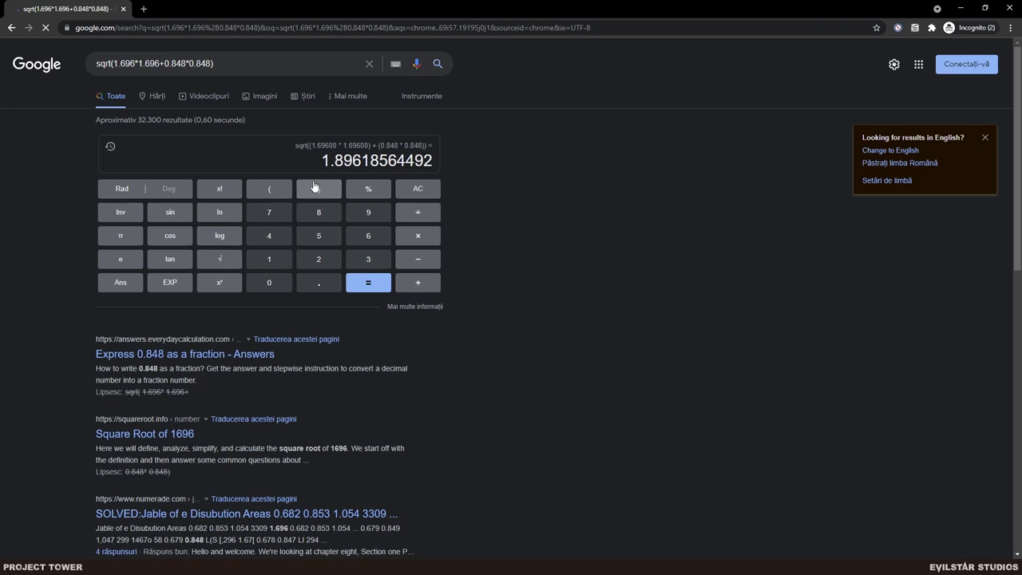
- Copy the full square root result from the Google calculator
left_click_drag(322, 162, 372, 164)
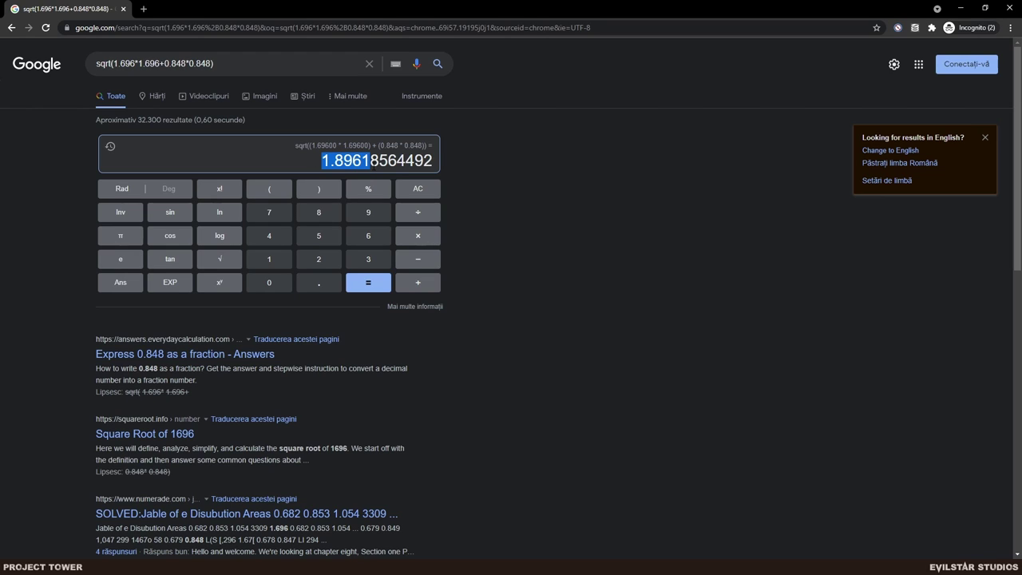
key("alt+Tab")
key("alt+Tab")
key("alt+Tab")
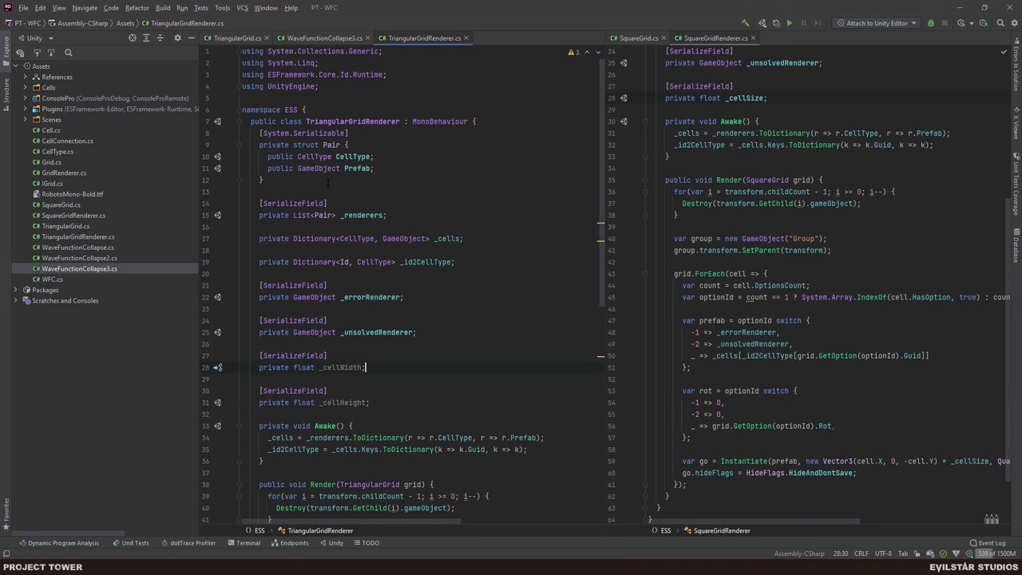
key("alt+Tab")
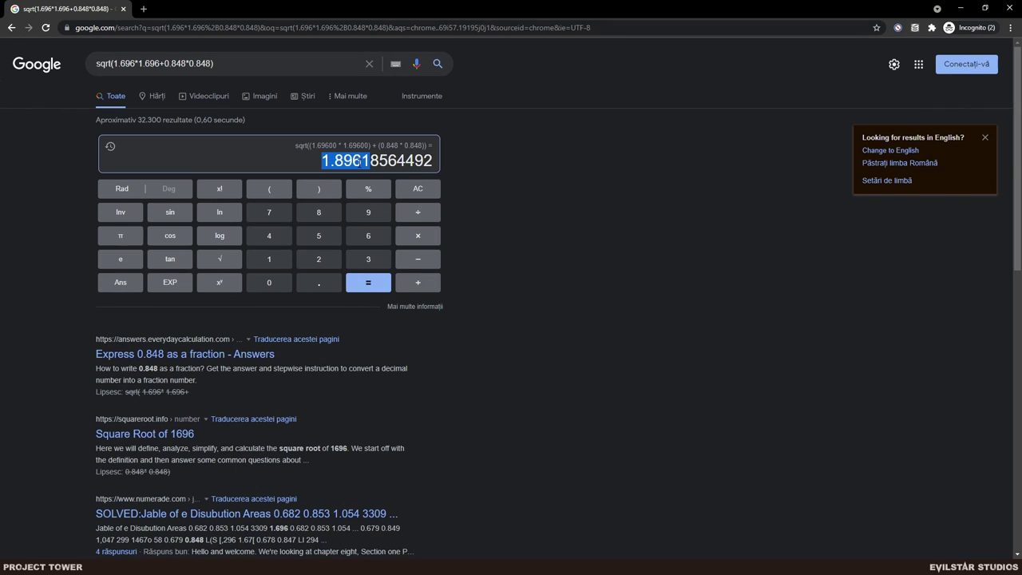
left_click(391, 169)
left_click_drag(326, 162, 439, 162)
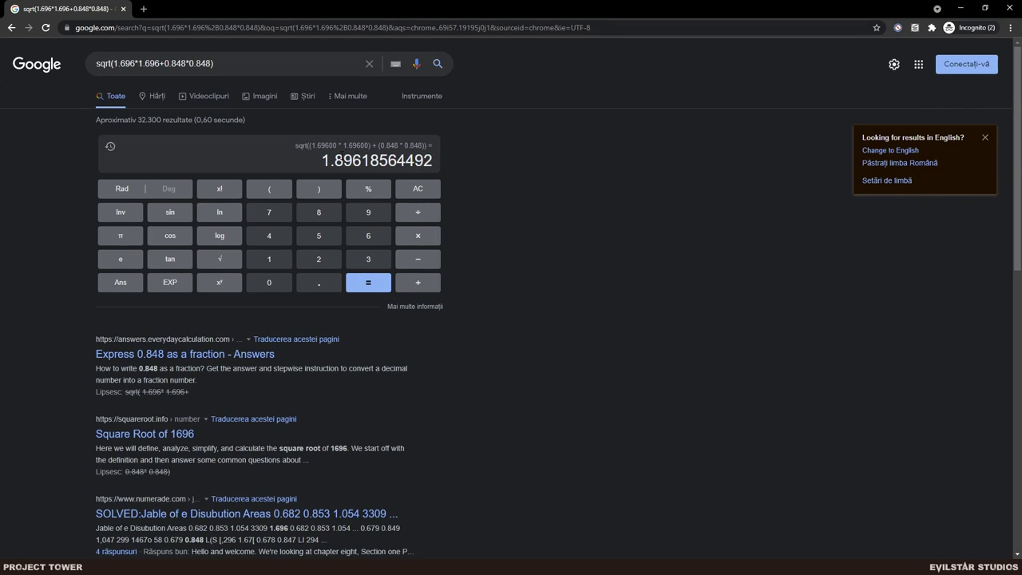
left_click_drag(321, 162, 446, 164)
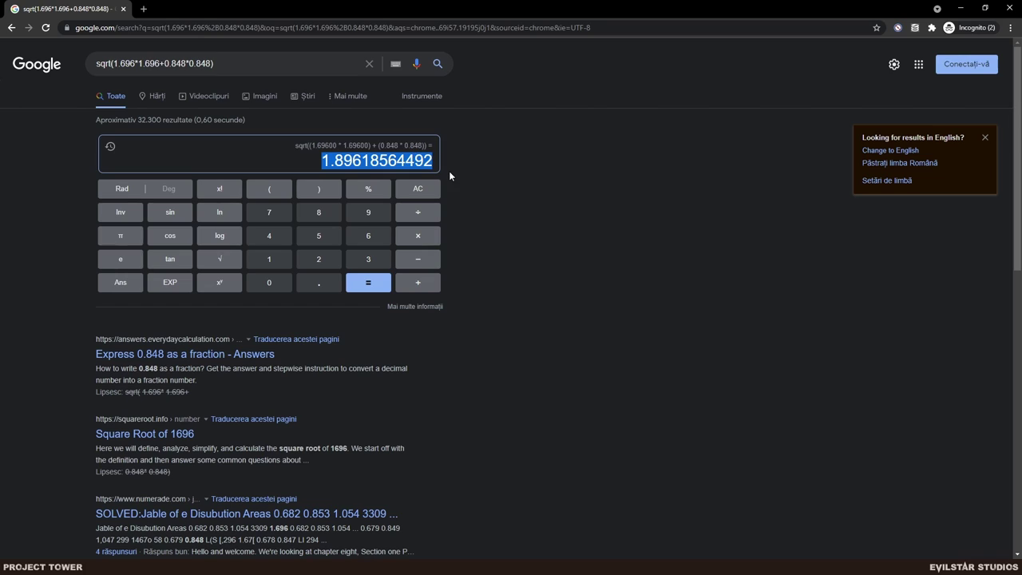
- Switch to Unity and deactivate both the Error and Plane objects in SampleScene
key("alt+Tab")
left_click(360, 159)
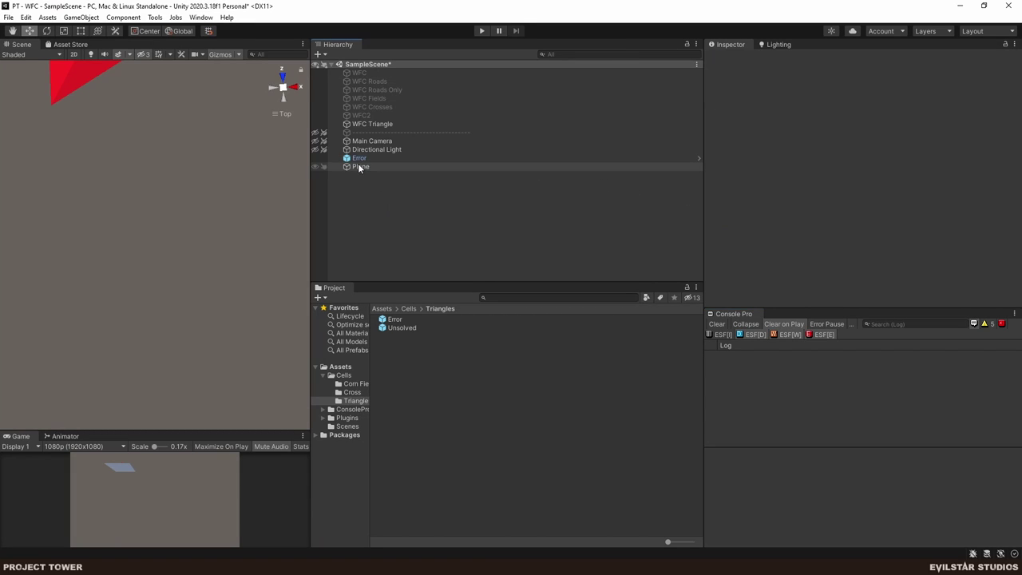
left_click(367, 166, "shift")
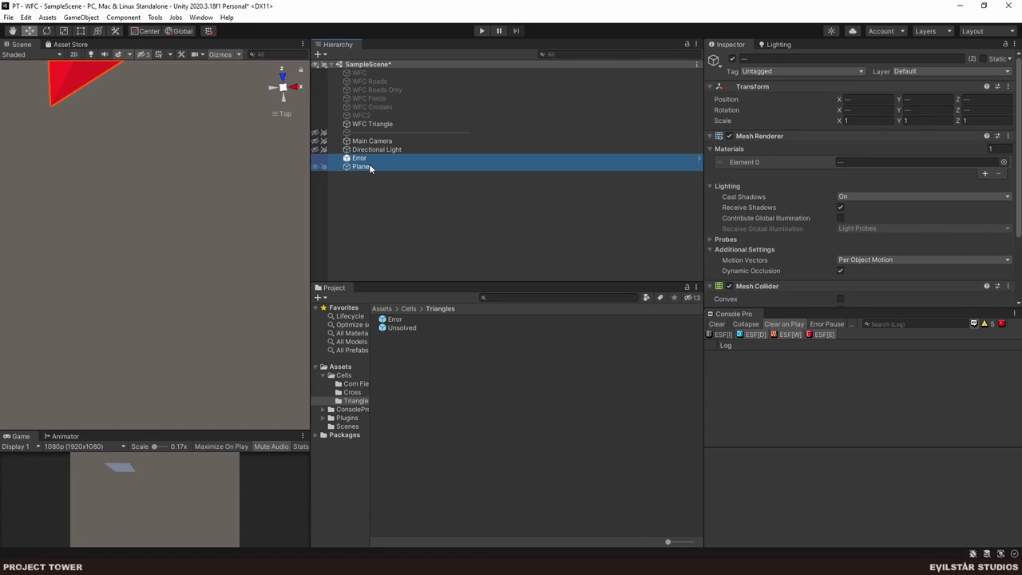
left_click(732, 59)
left_click(462, 196)
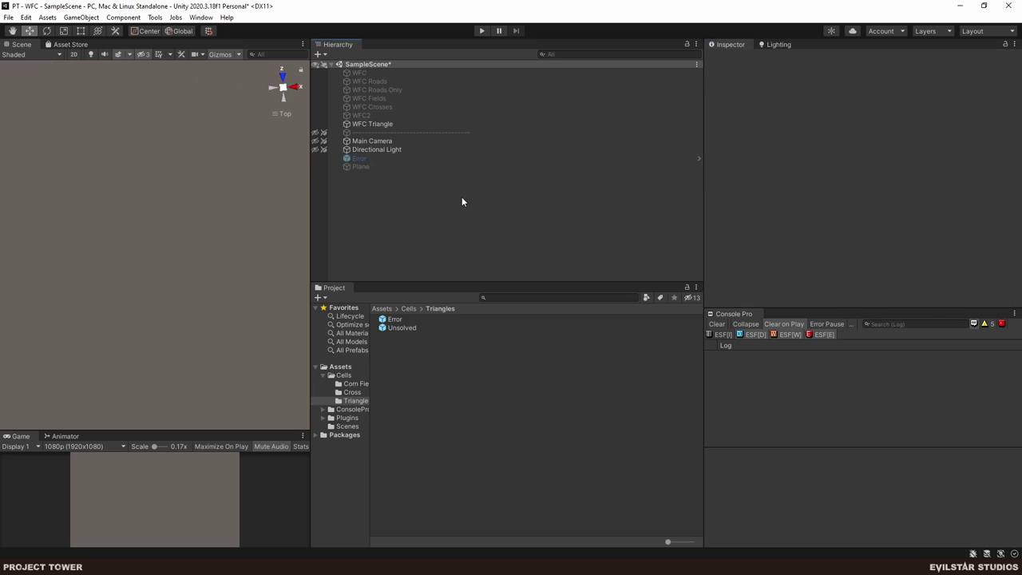
- Set WFC Triangle's Triangular Grid Renderer to a Cell Width of 1.896186 and a Cell Height of 1.696
left_click(372, 124)
scroll(858, 212, "down", 1)
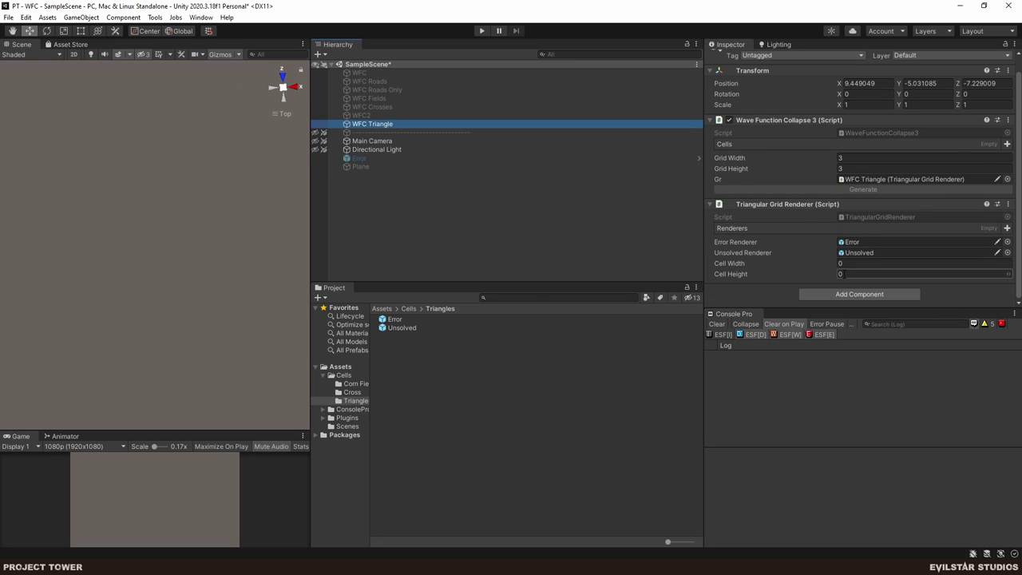
left_click(854, 263)
type("1.896186")
left_click(854, 275)
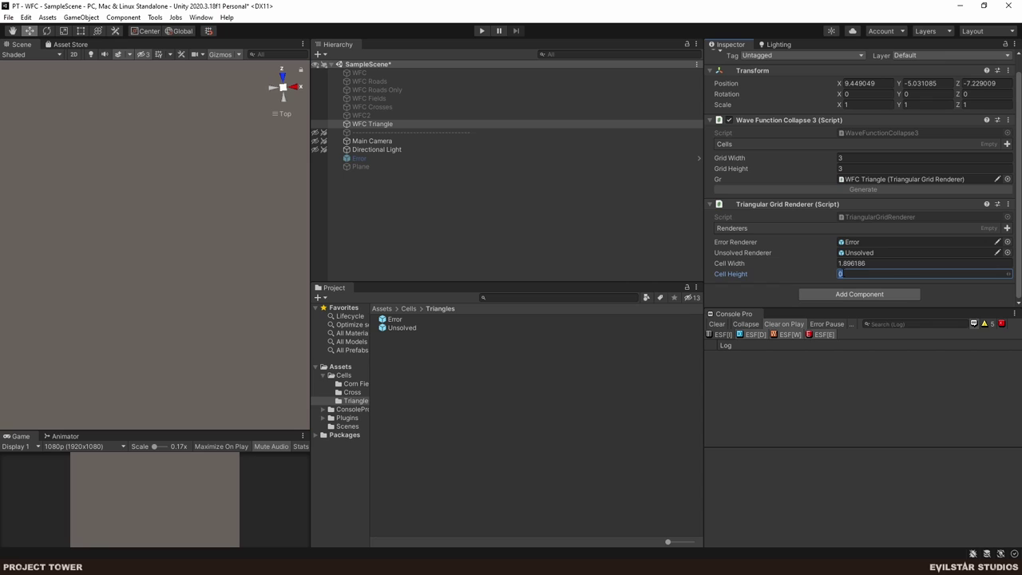
type("1.696")
- Check the square root calculation in Chrome against the cell dimensions entered in Unity
key("alt+Tab")
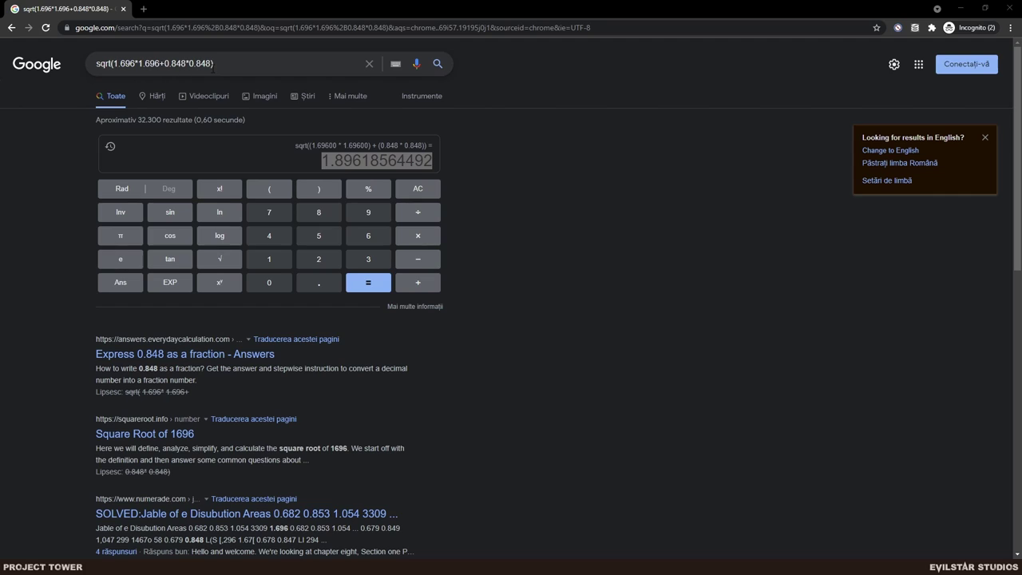
left_click(513, 176)
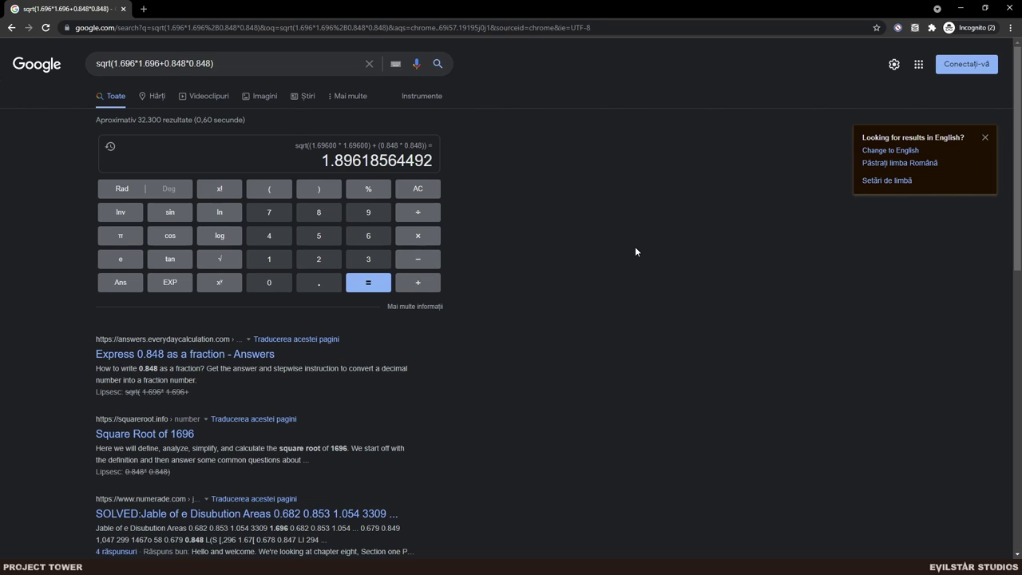
key("alt+Tab")
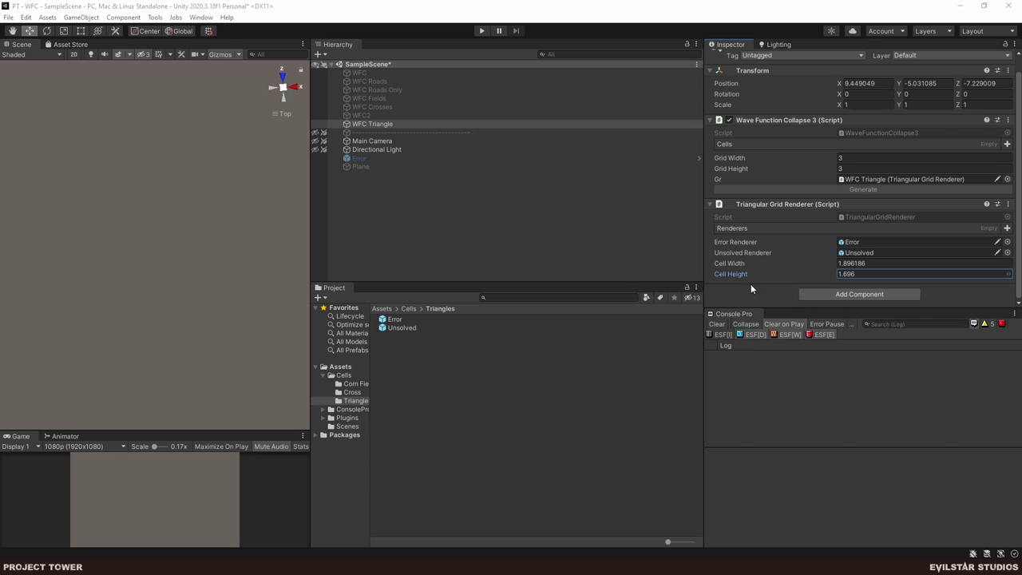
left_click(463, 221)
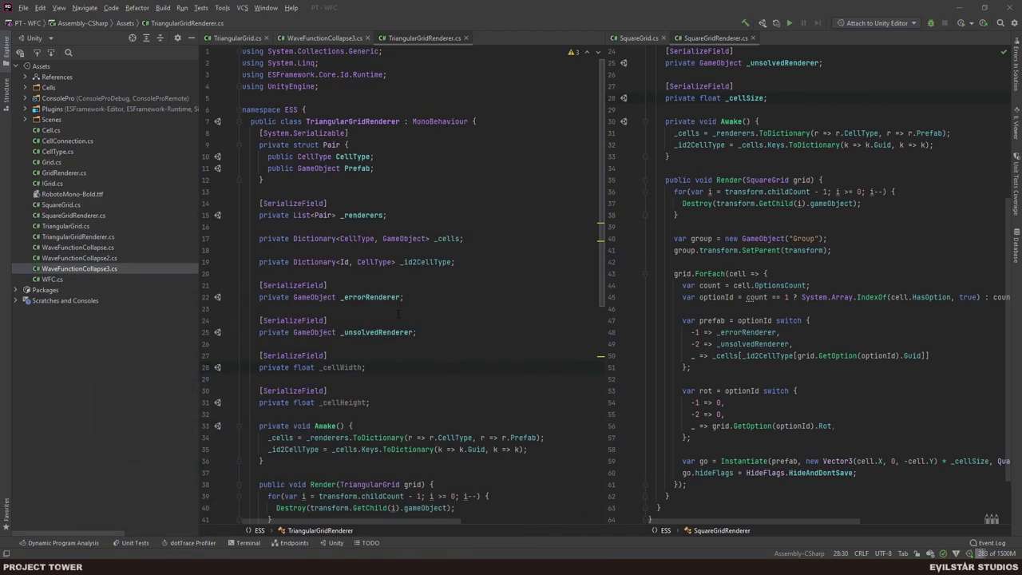
- In Rider, uncomment the rot switch and the Instantiate and hideFlags lines in TriangularGridRenderer's Render method
left_click(375, 297)
scroll(411, 343, "down", 9)
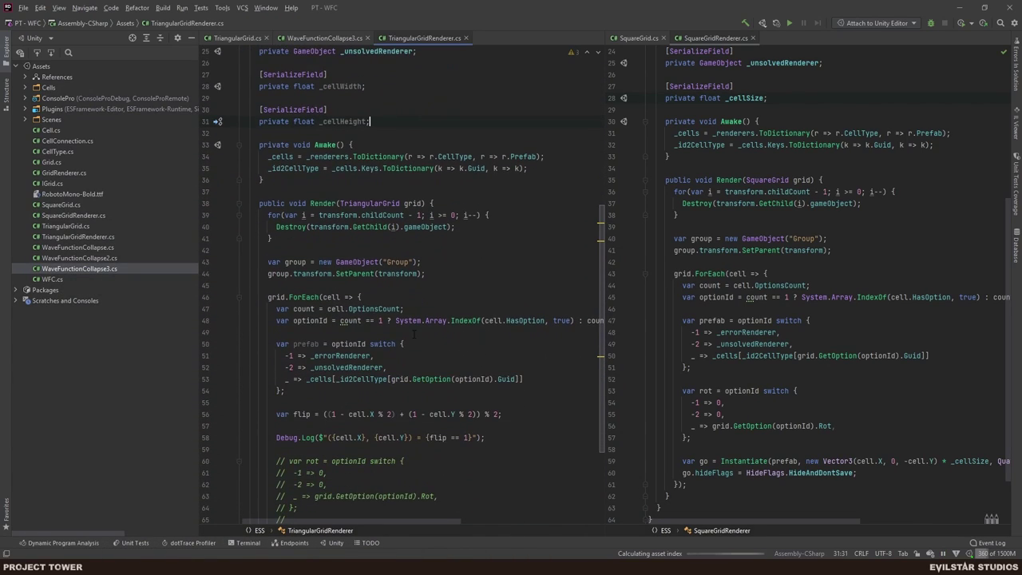
left_click(423, 204)
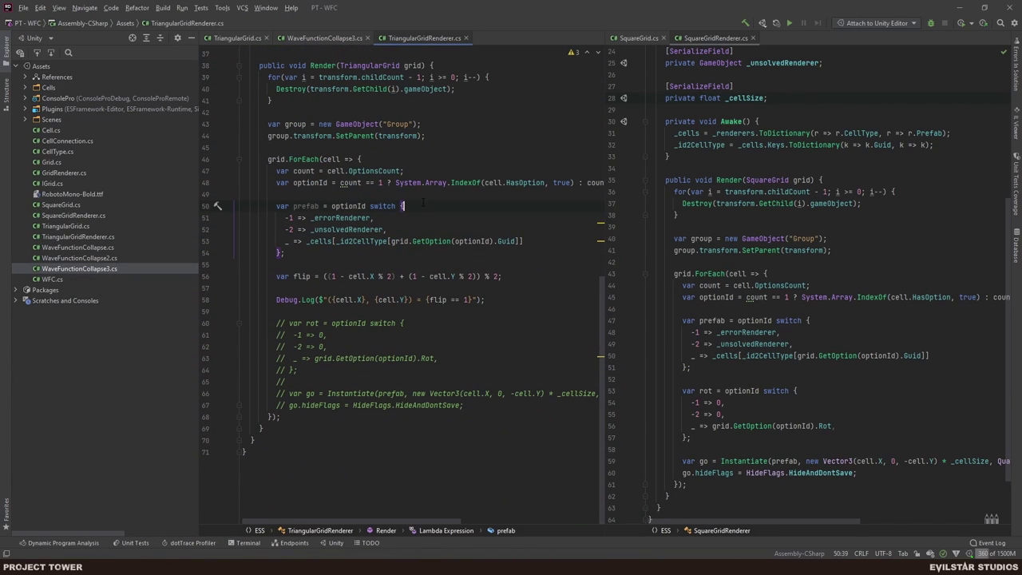
left_click_drag(242, 322, 323, 404)
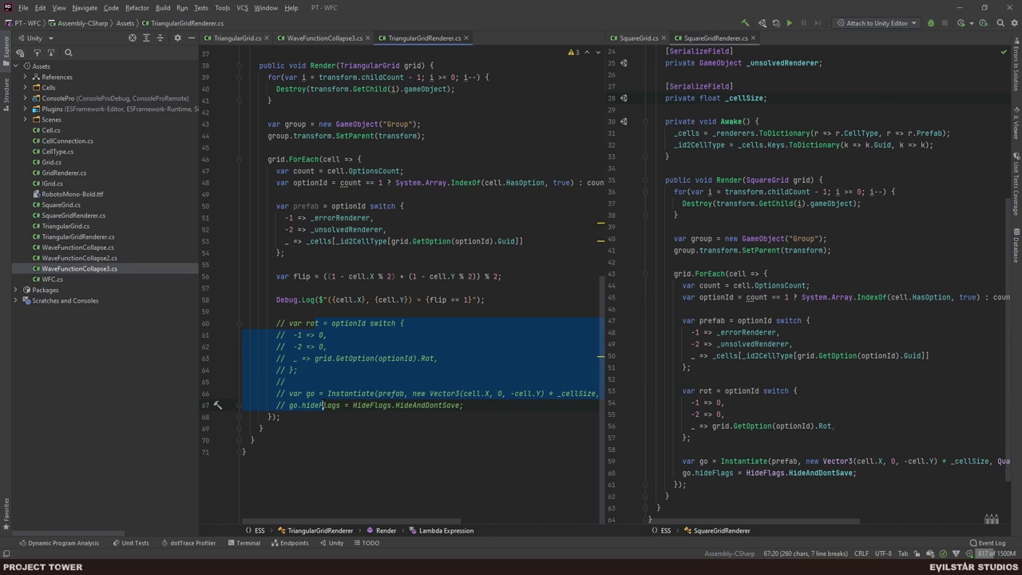
key("ctrl+slash")
- Comment out only the rot switch block above the Instantiate call
left_click(394, 358)
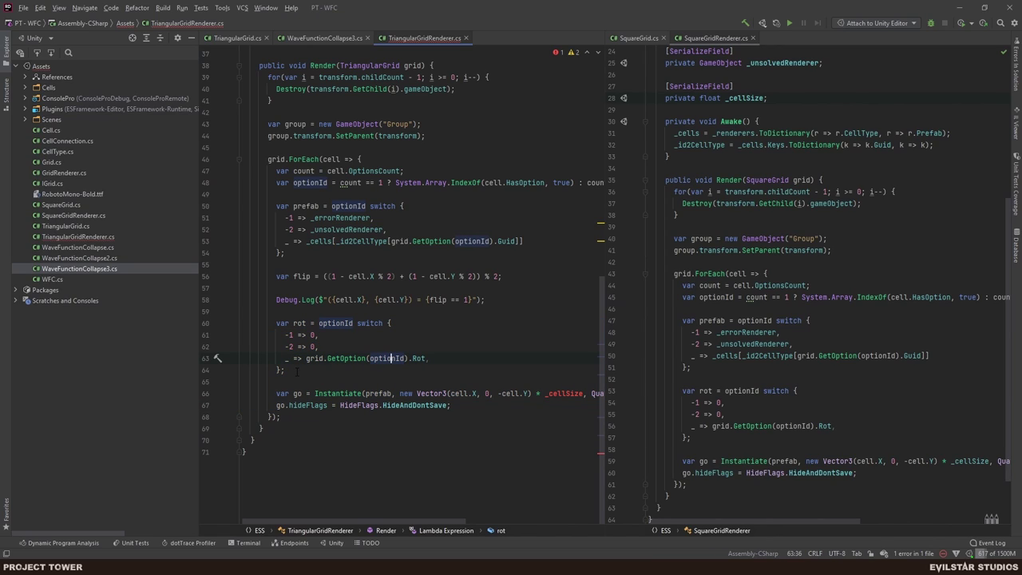
key("ctrl+w")
key("ctrl+w")
key("ctrl+w")
key("ctrl+w")
key("ctrl+w")
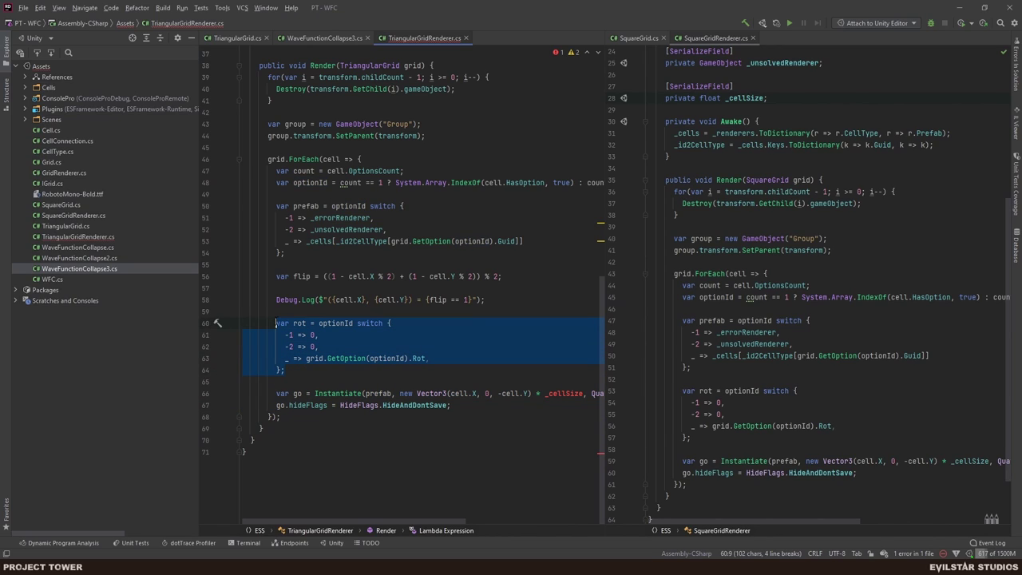
key("ctrl+slash")
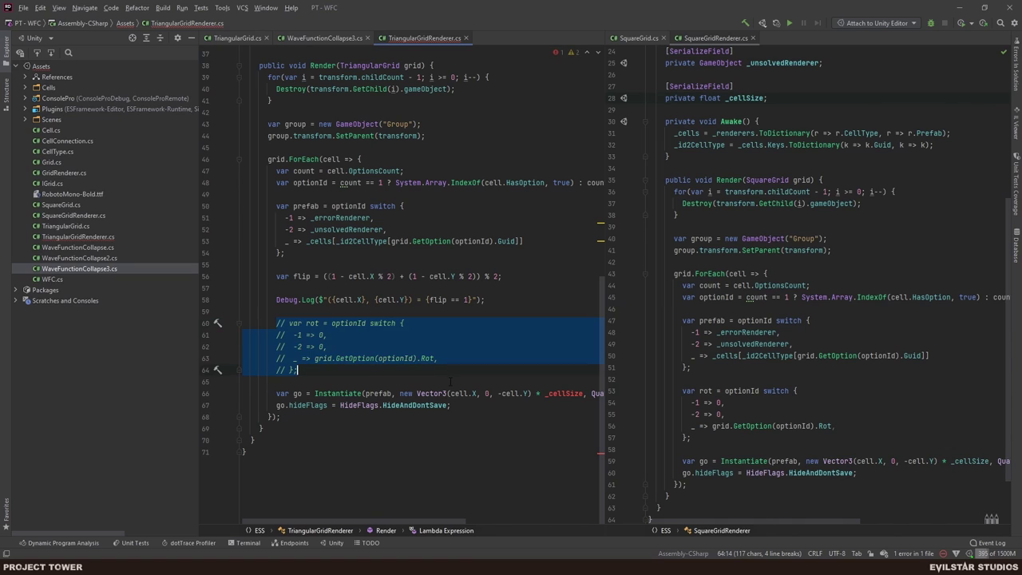
- Widen the TriangularGridRenderer.cs editor to fit the whole Instantiate line and uncomment the rot switch block
scroll(450, 381, "right", 2)
scroll(529, 397, "left", 2)
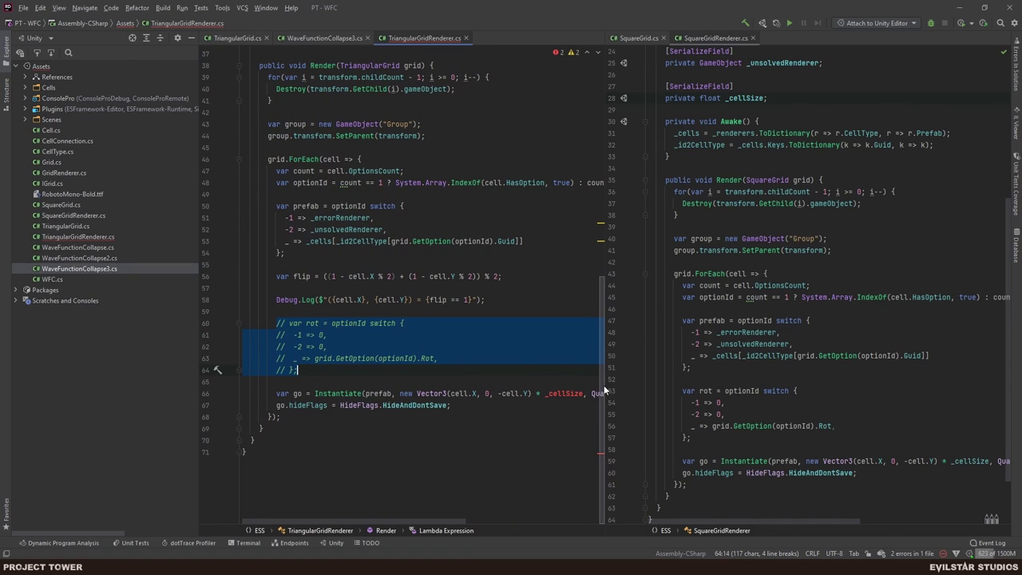
left_click_drag(604, 385, 799, 382)
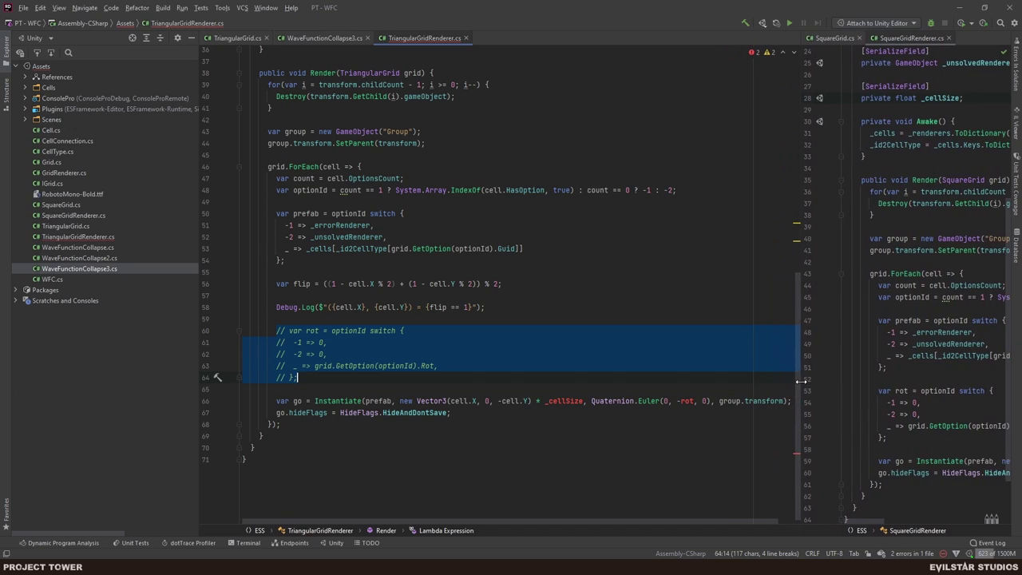
key("ctrl+slash")
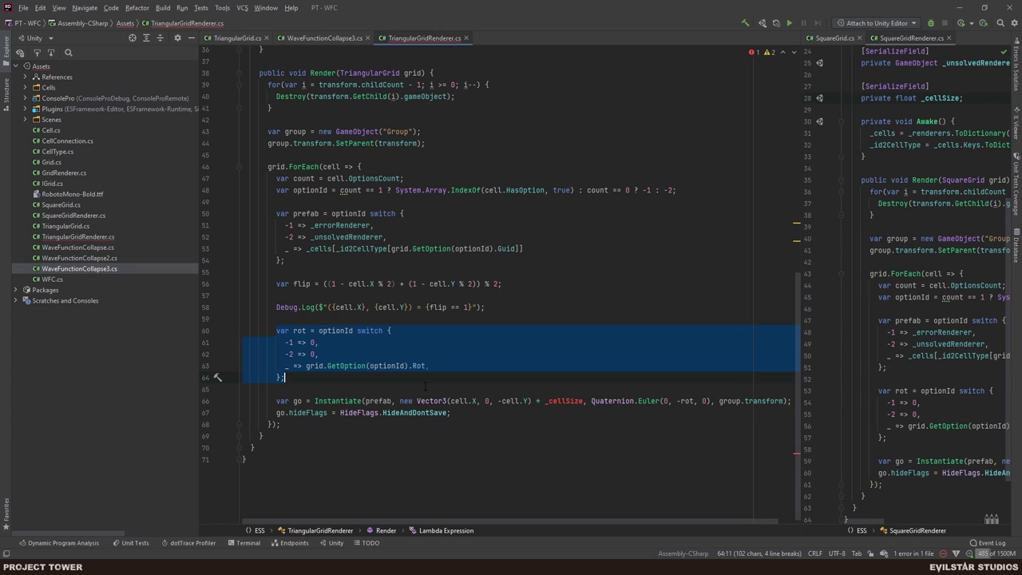
- Remove the multiplication by _cellSize after the Vector3 in TriangularGridRenderer's Instantiate call
double_click(567, 400)
key("BackSpace")
key("BackSpace")
key("BackSpace")
key("BackSpace")
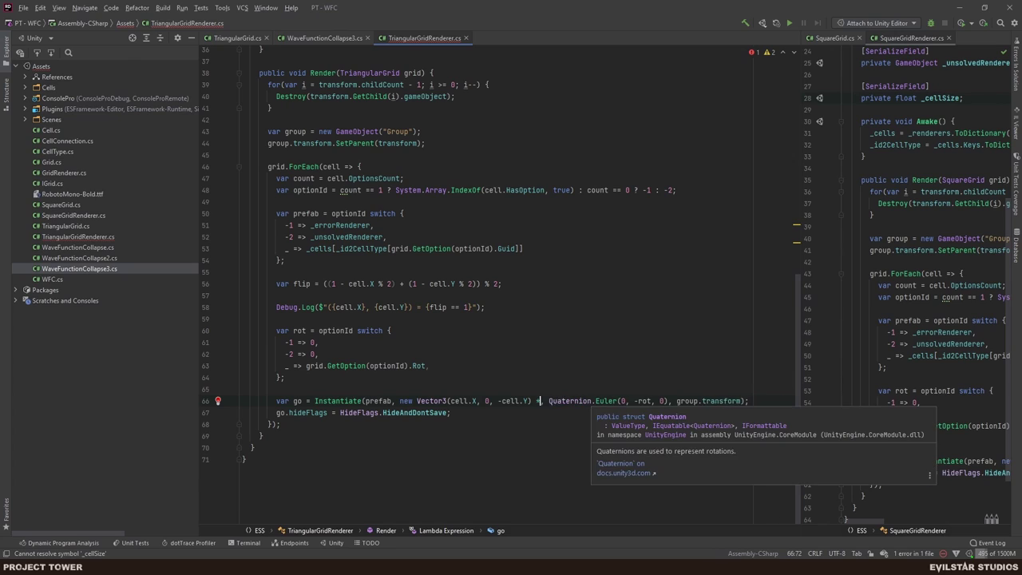
- In the Instantiate call's Vector3, multiply cell.X by _cellWidth and -cell.Y by _cellHeight
left_click(484, 401)
left_click(475, 400)
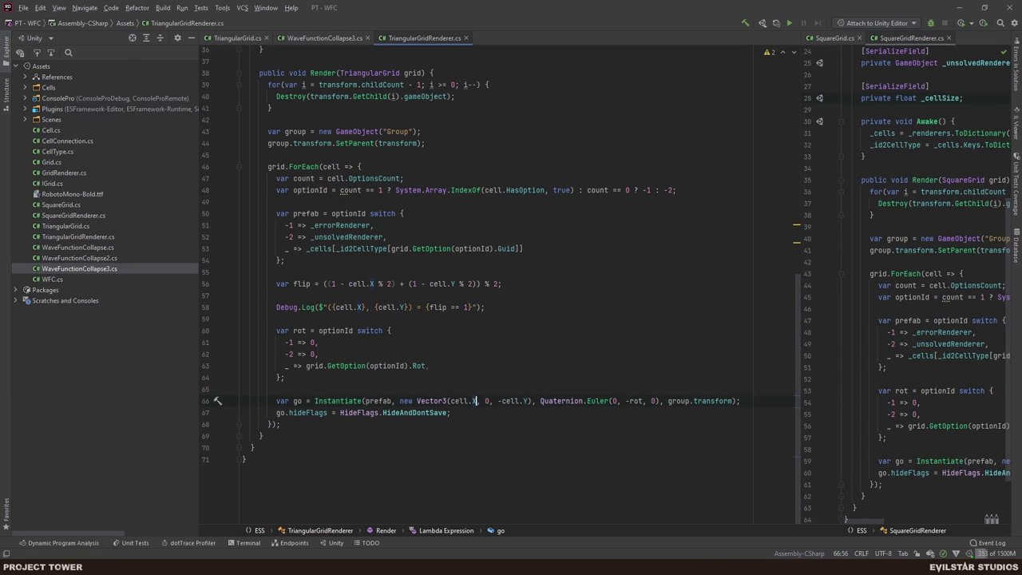
type("* ")
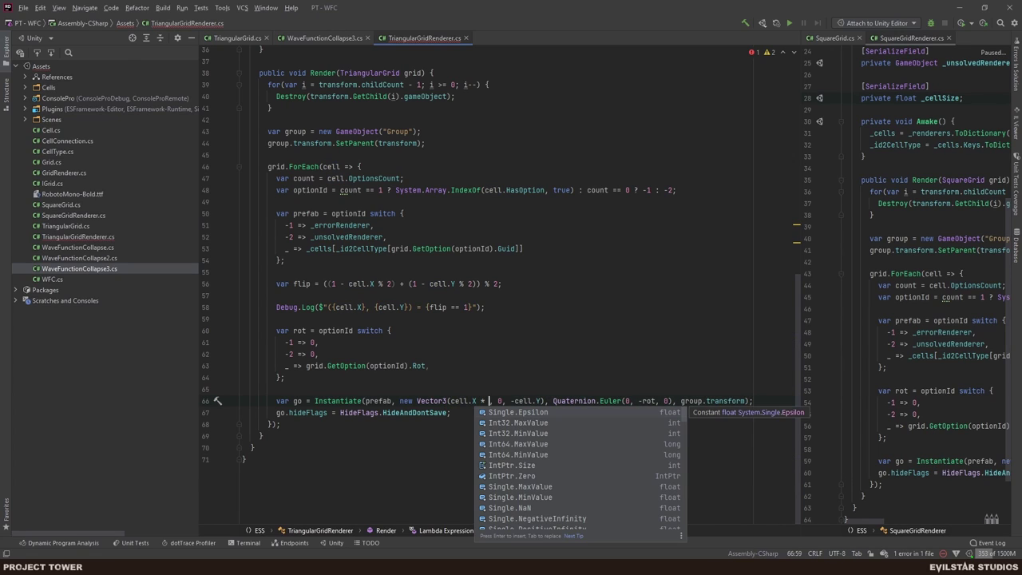
type("_cellWidth")
key("Down")
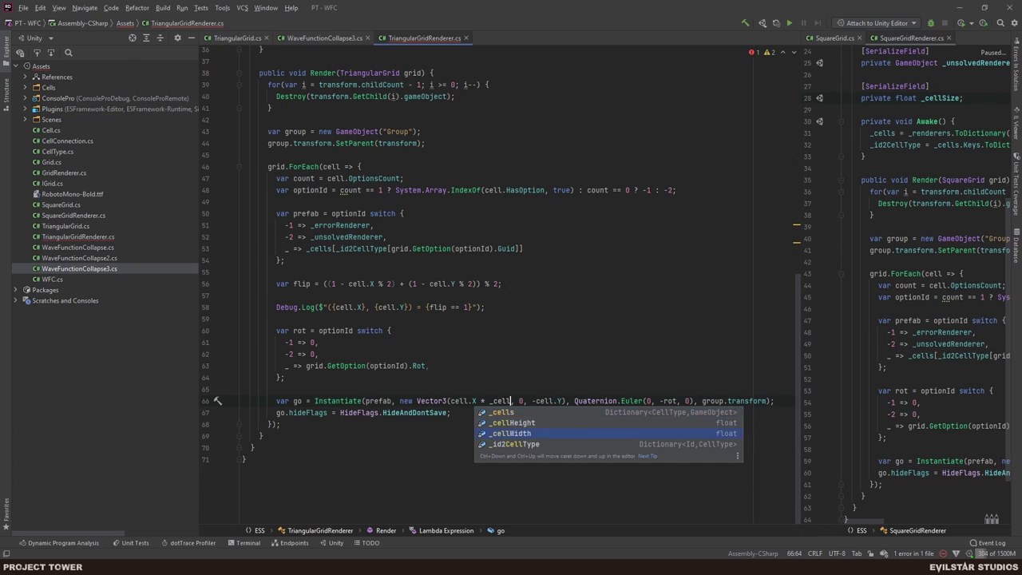
key("Return")
left_click(582, 401)
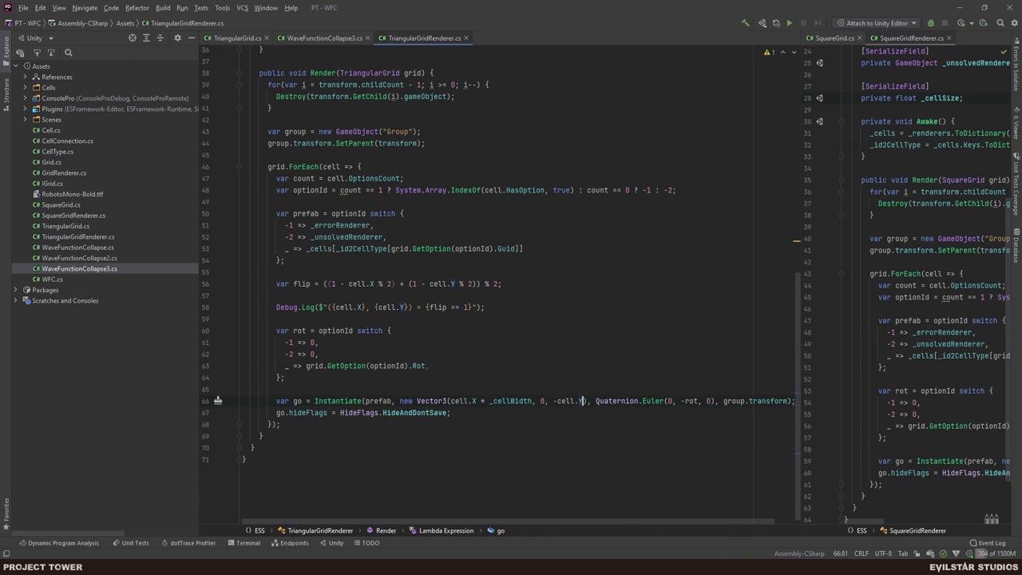
type("* _cellHe")
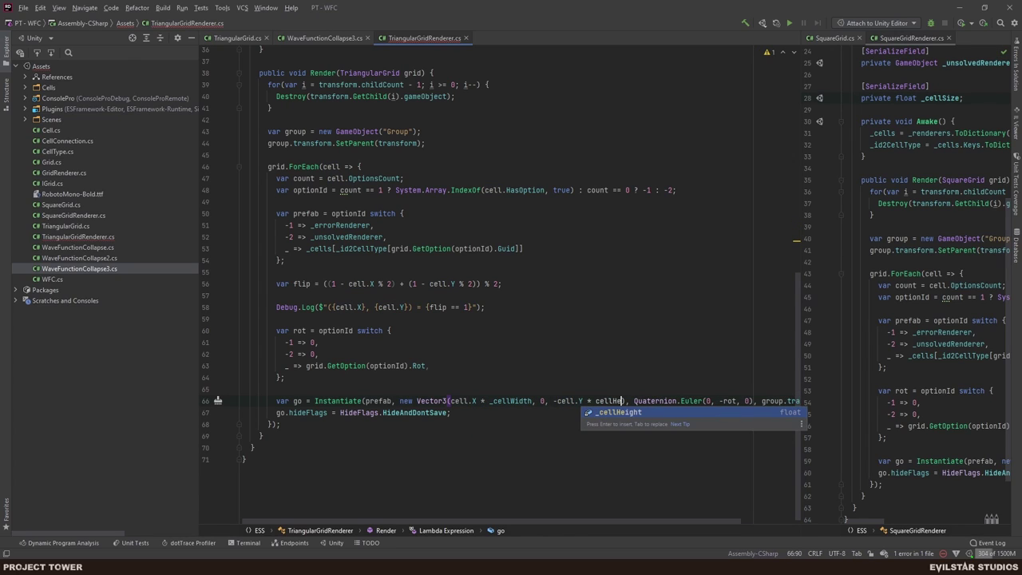
key("Return")
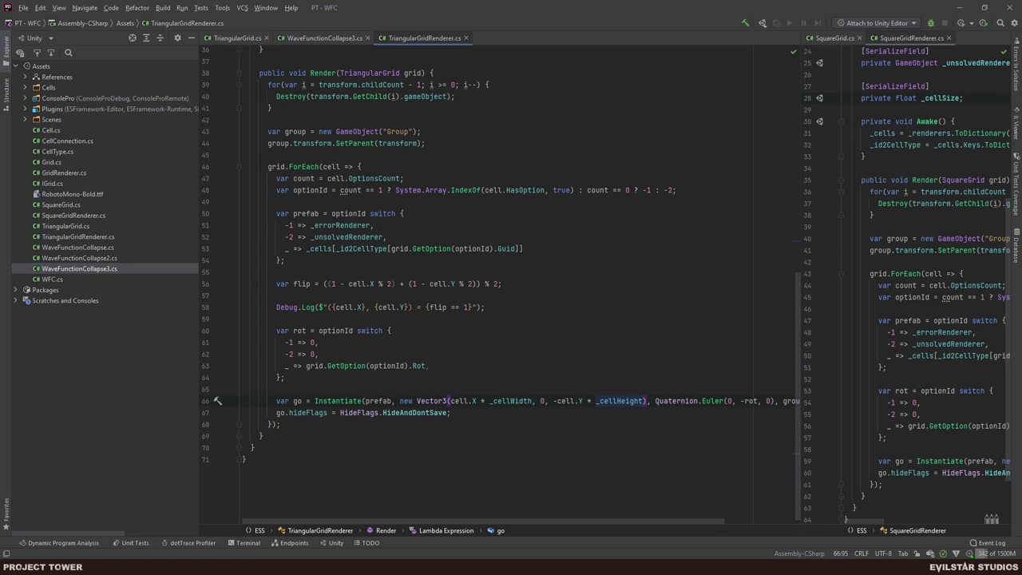
scroll(608, 413, "right", 3)
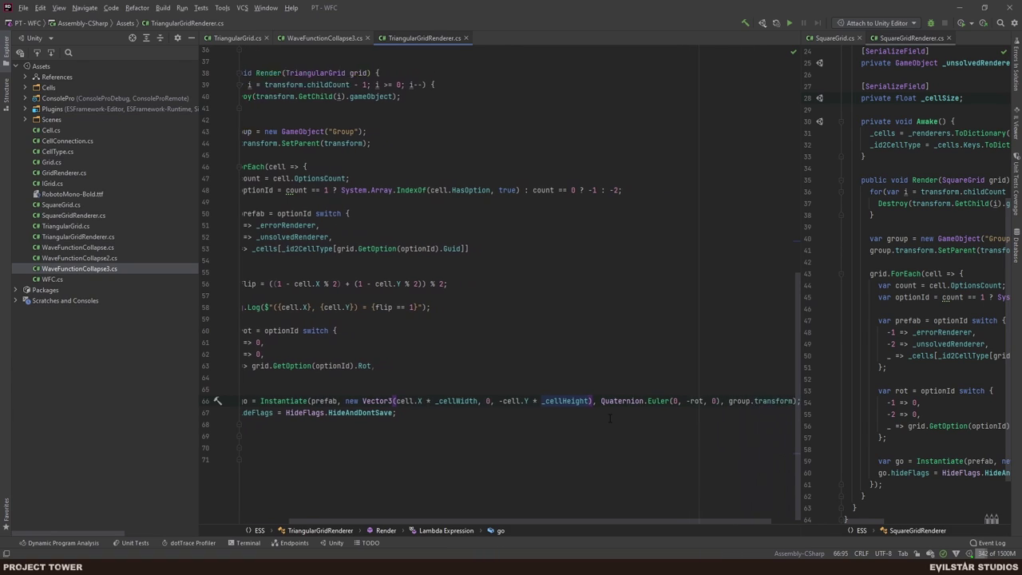
scroll(608, 413, "left", 3)
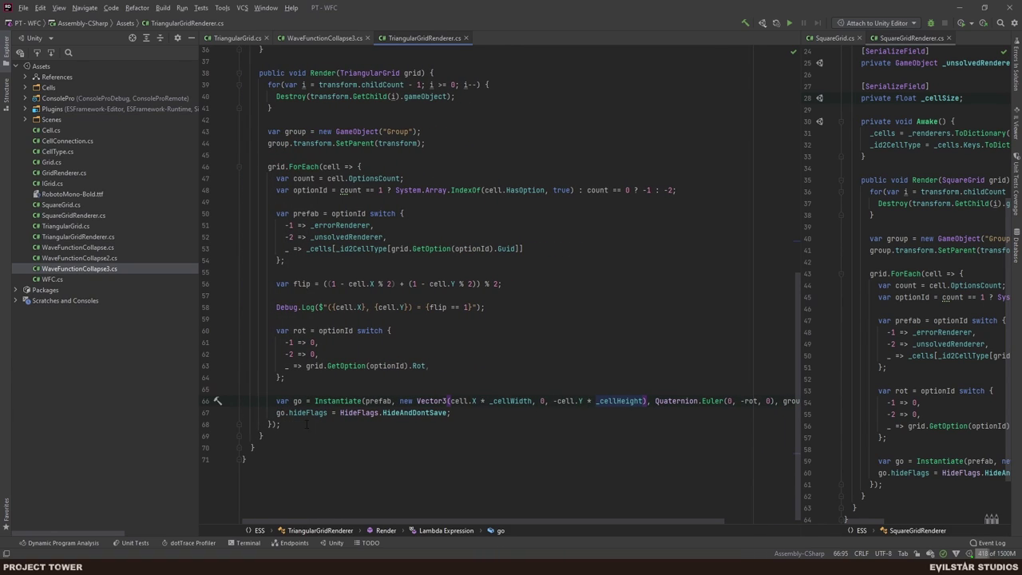
- Below the hideFlags line, add an assignment of go.transform.localScale to a new Vector3
key("Return")
type("go.transform")
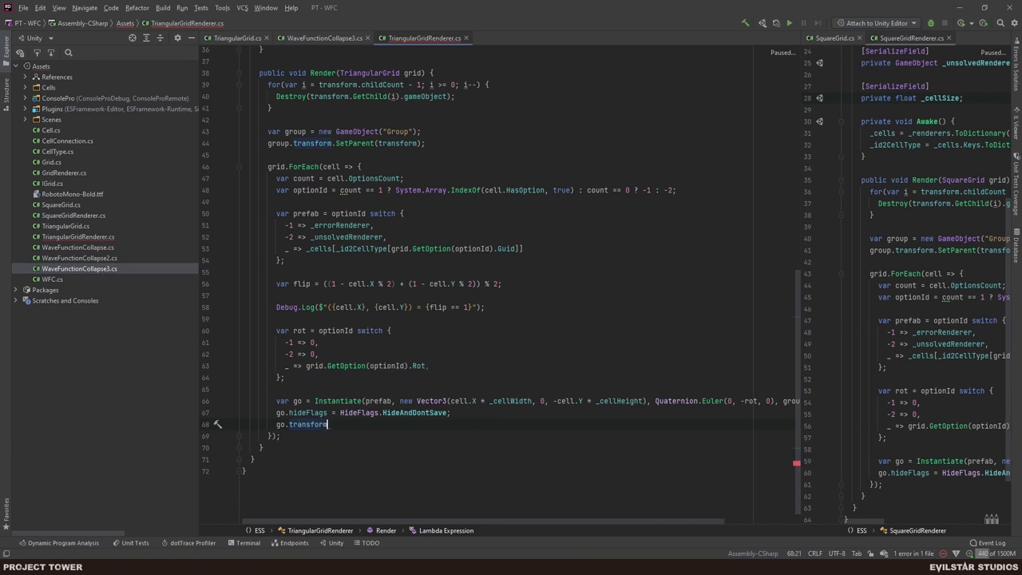
type(".scale")
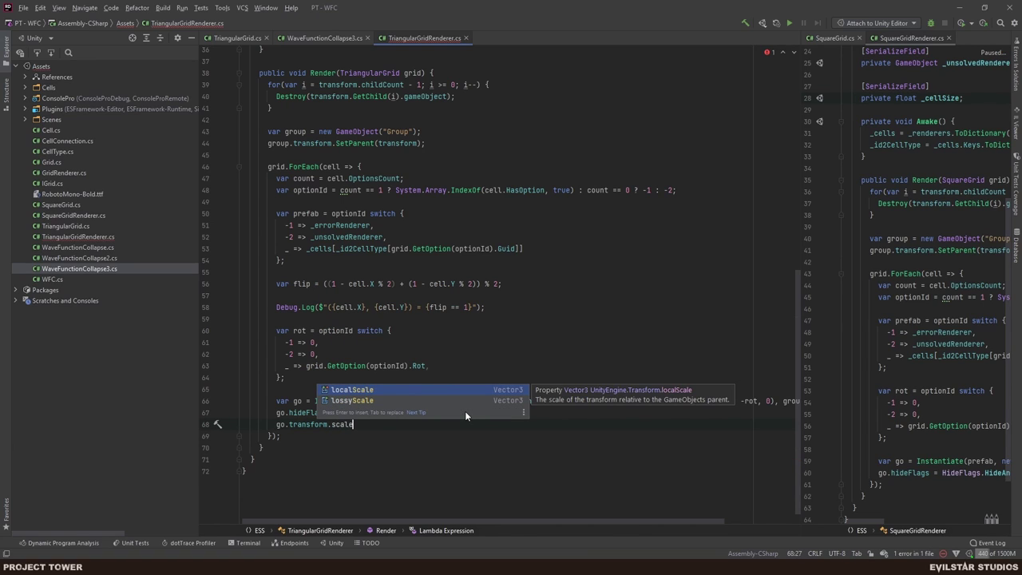
key("Return")
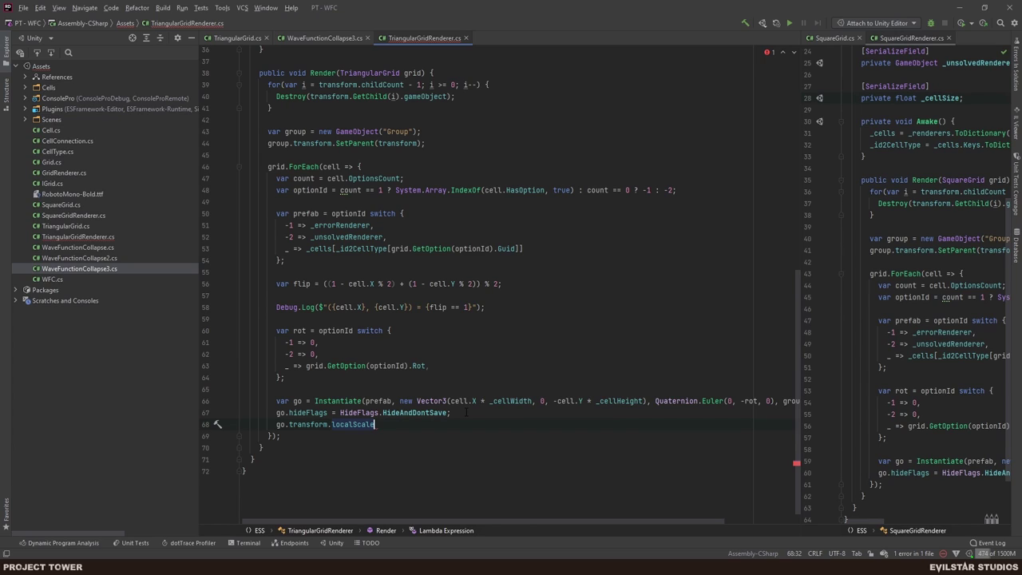
type("= new Vec")
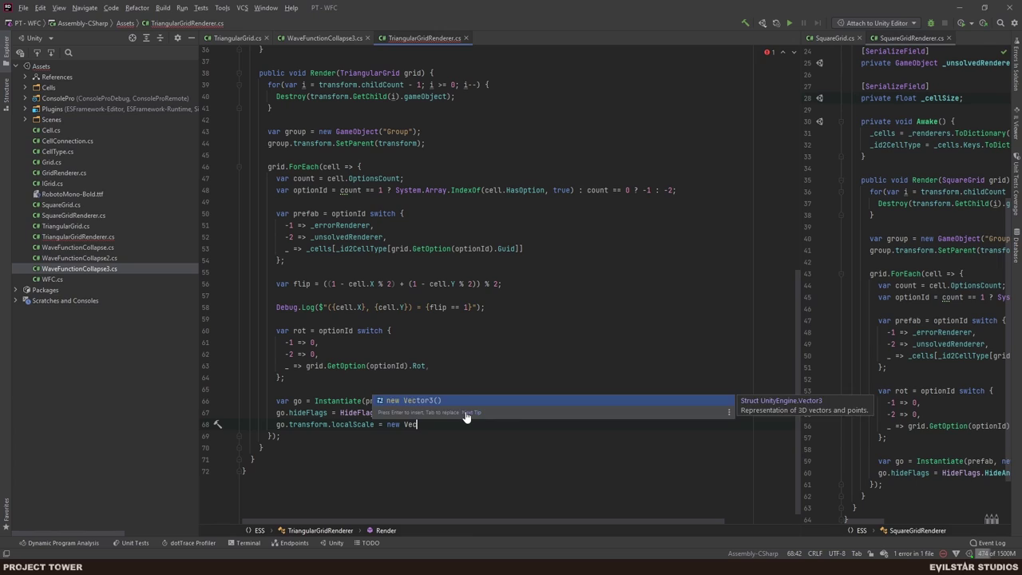
key("Return")
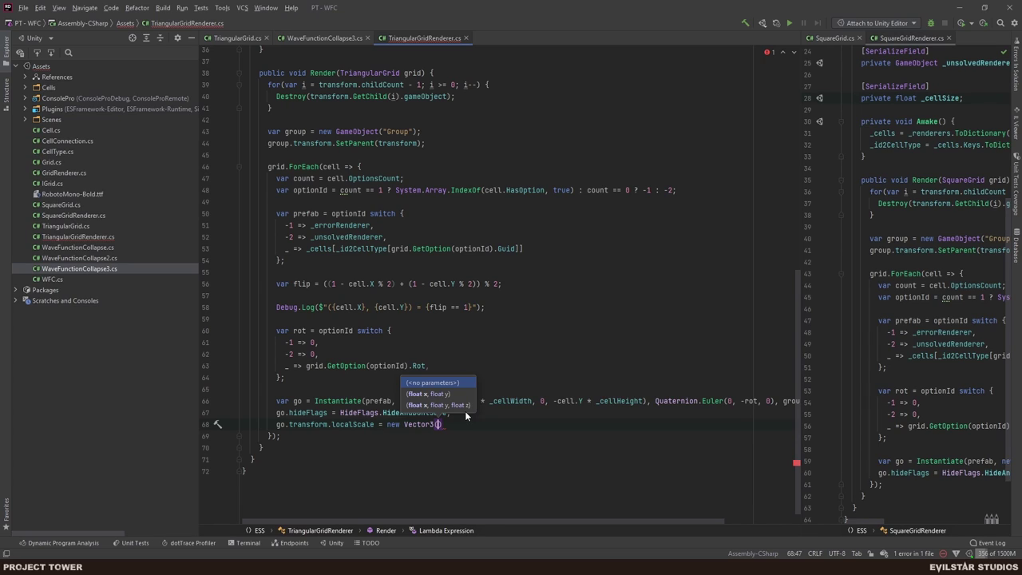
- Complete the localScale Vector3 with the arguments flip == 0 ? 1 : -1, 0, 0 and end the statement with a semicolon
type("flip ==")
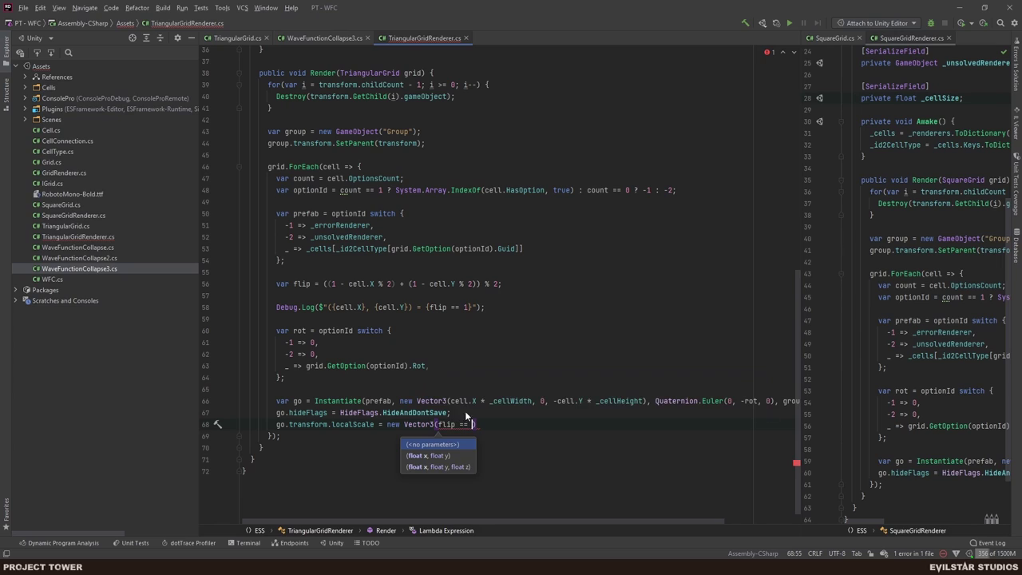
key("Escape")
type("0")
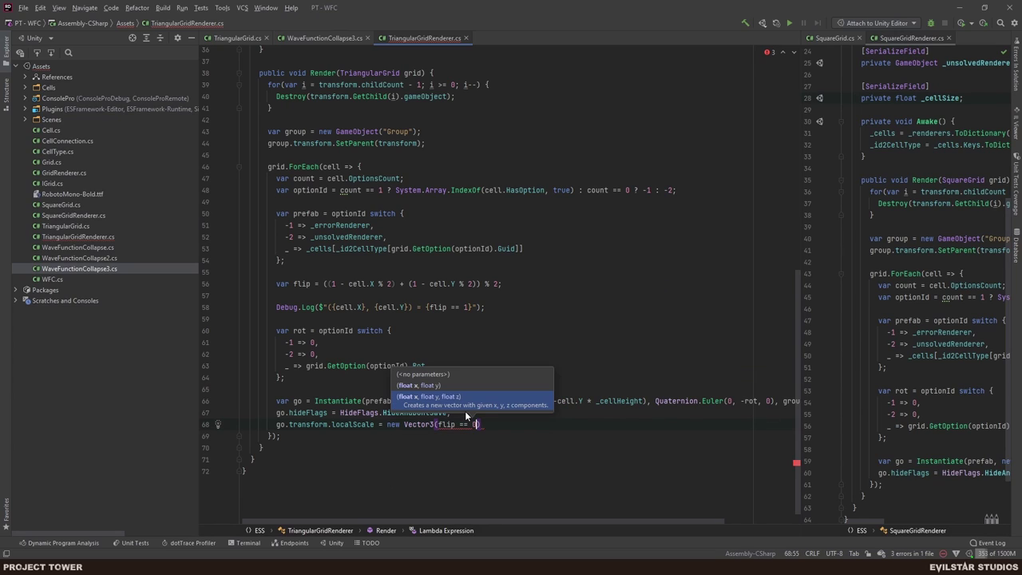
type(" ? 0 :")
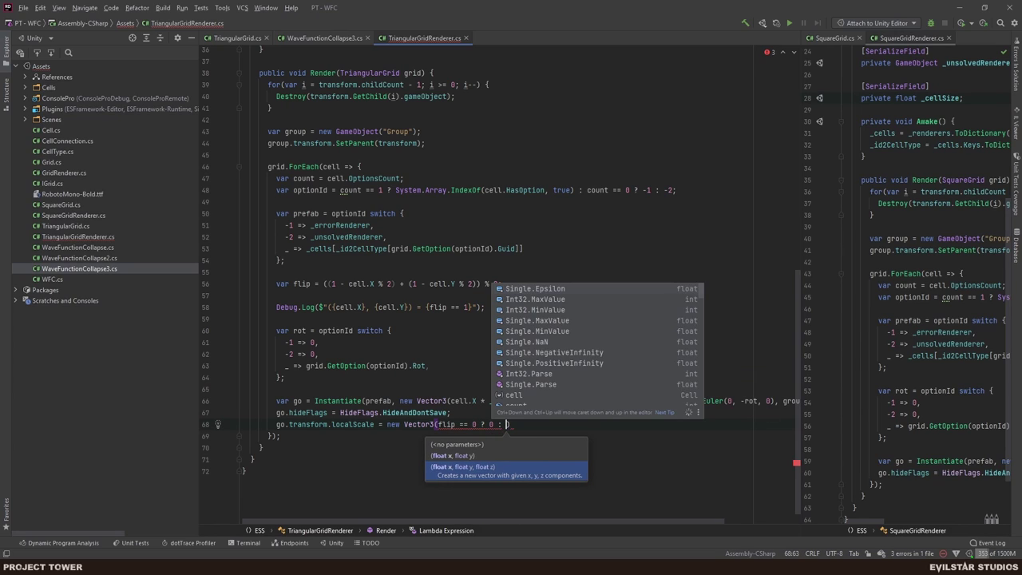
key("BackSpace")
key("BackSpace")
key("BackSpace")
key("BackSpace")
type("1 ")
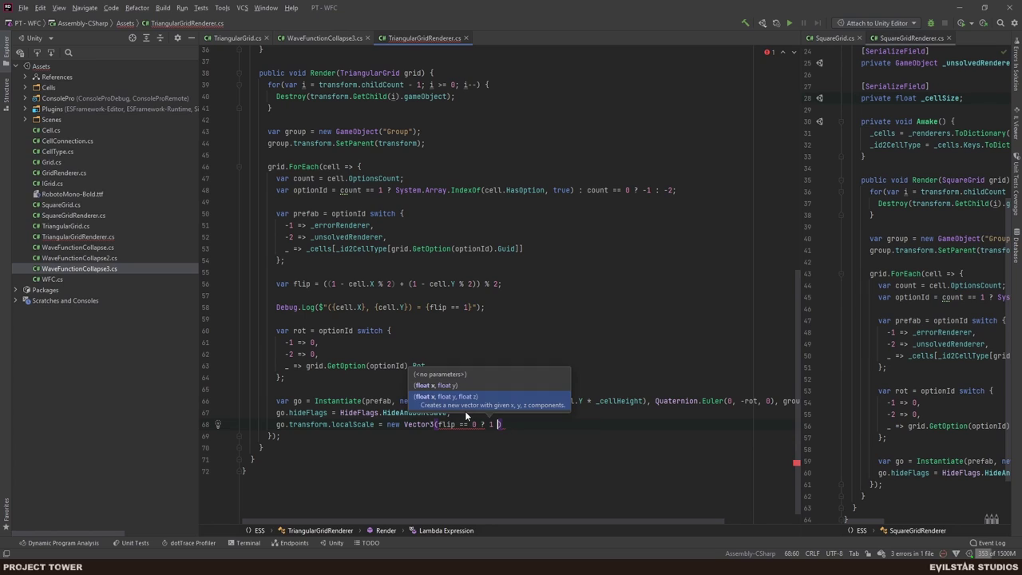
type(": -1")
type(", 0, 0)")
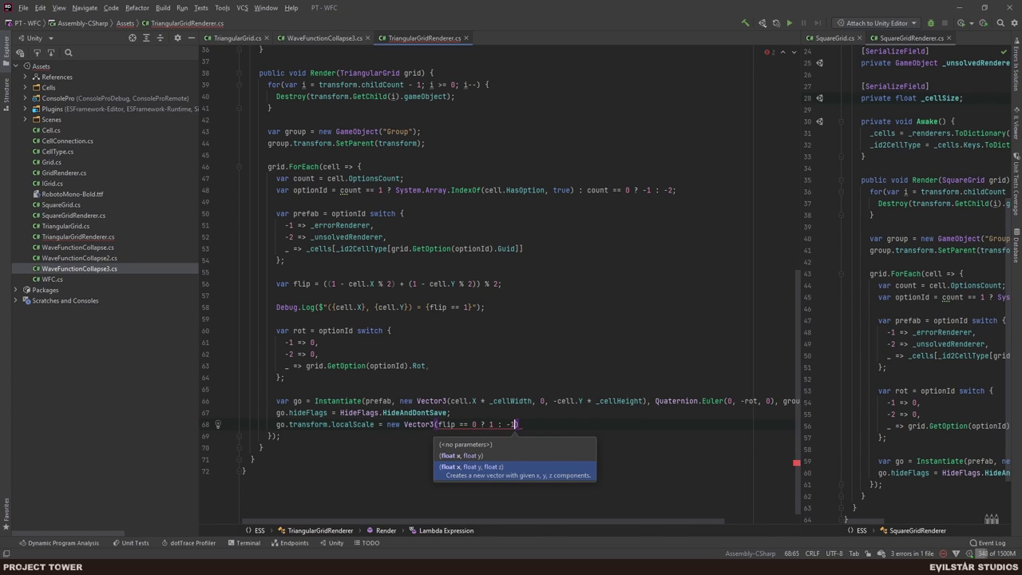
type(";")
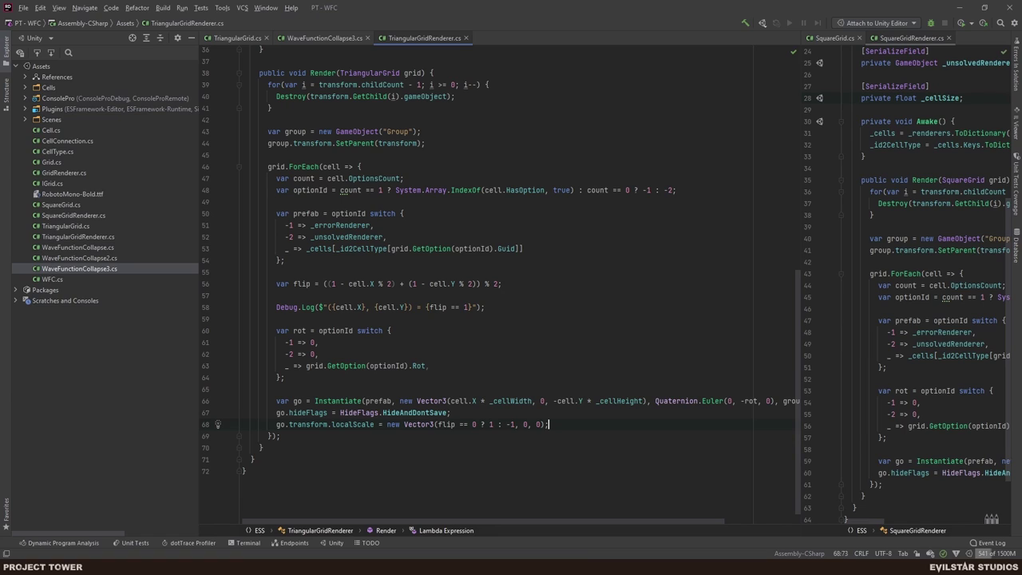
- Switch to Unity, inspect the WFC Triangle object and enlarge the Inspector to show all its Triangular Grid Renderer fields
key("alt+Tab")
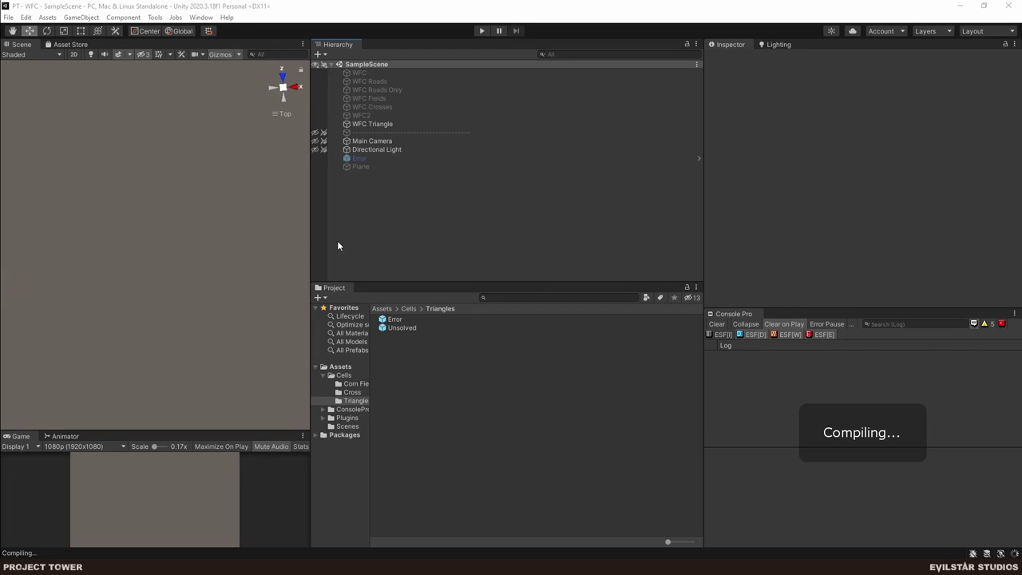
left_click(391, 124)
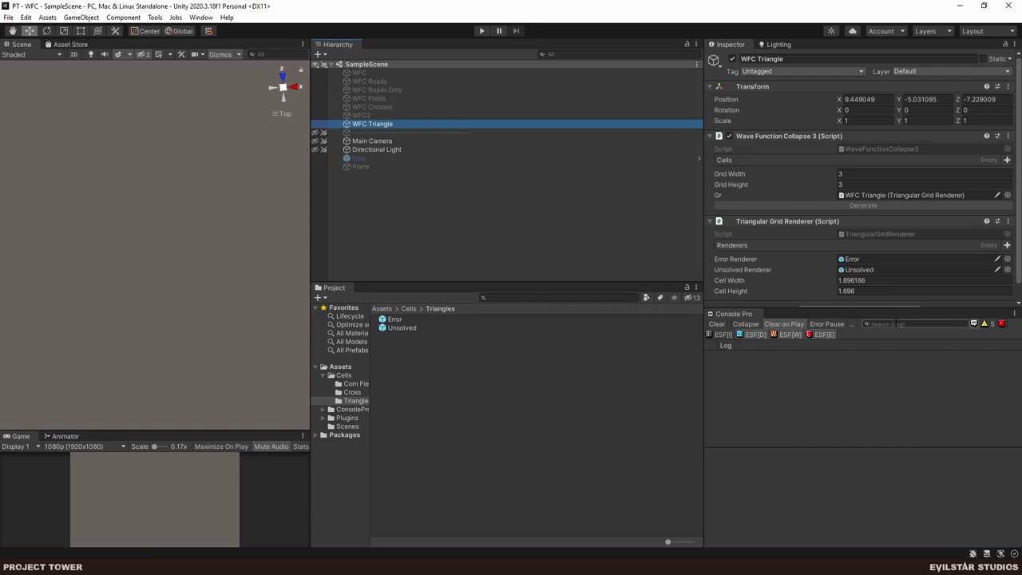
left_click_drag(798, 306, 791, 422)
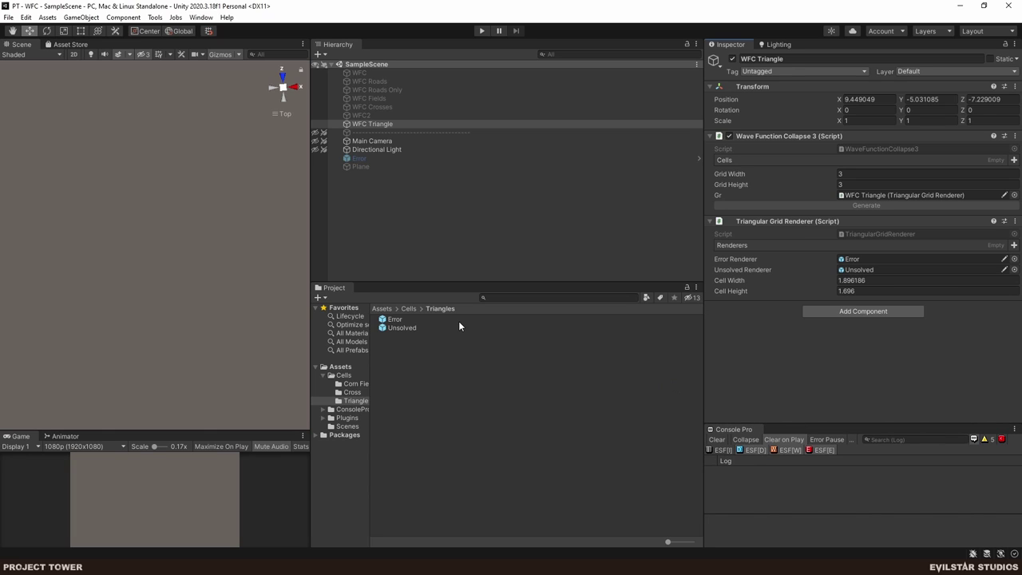
key("alt+Tab")
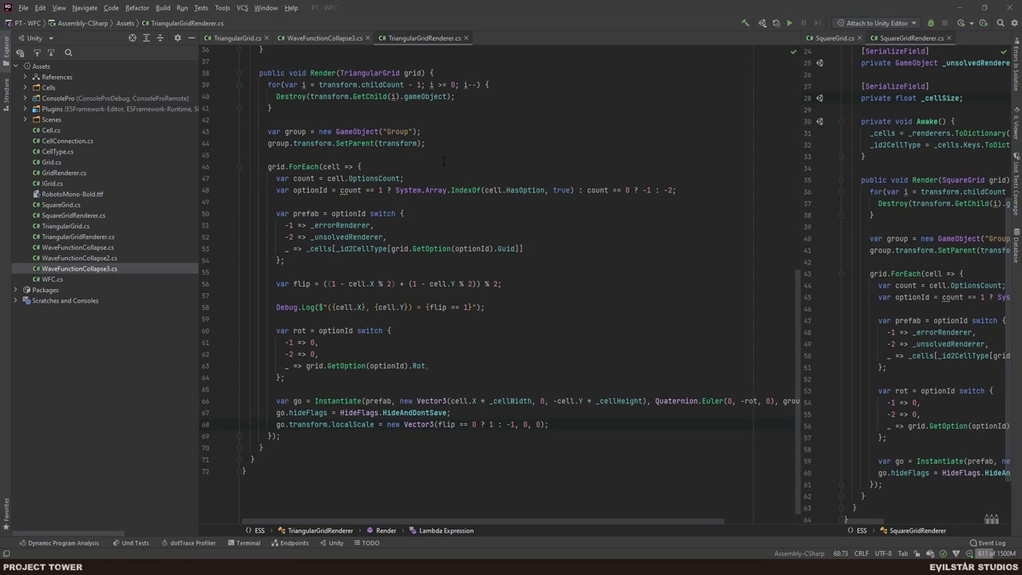
scroll(363, 138, "up", 4)
scroll(362, 138, "up", 3)
key("alt+Tab")
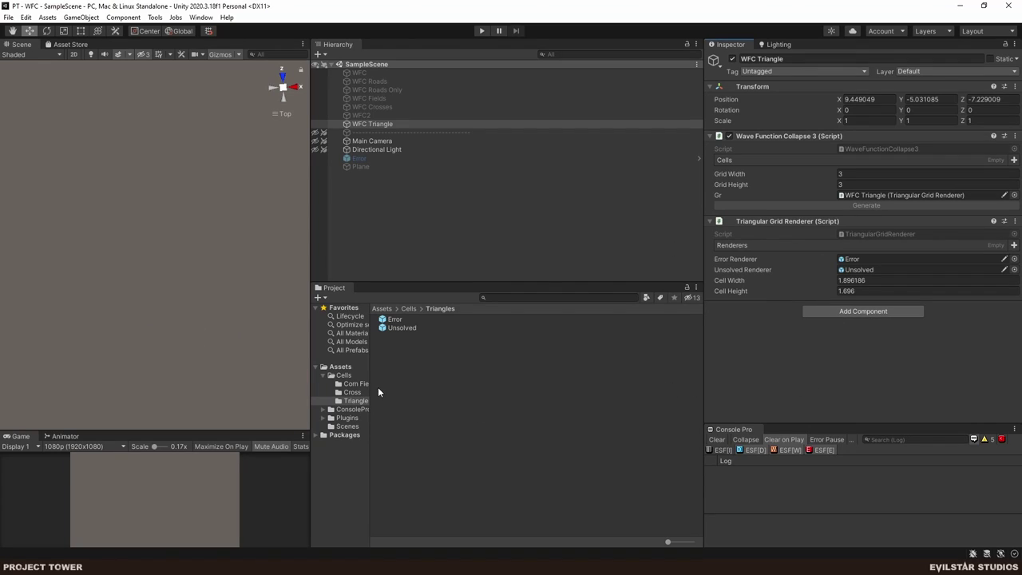
right_click(422, 391)
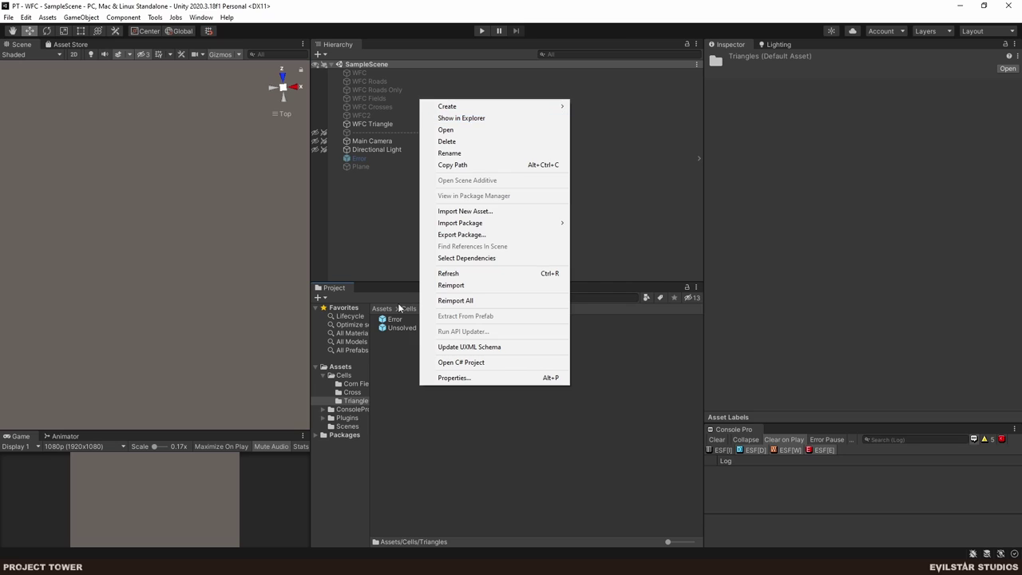
left_click(383, 216)
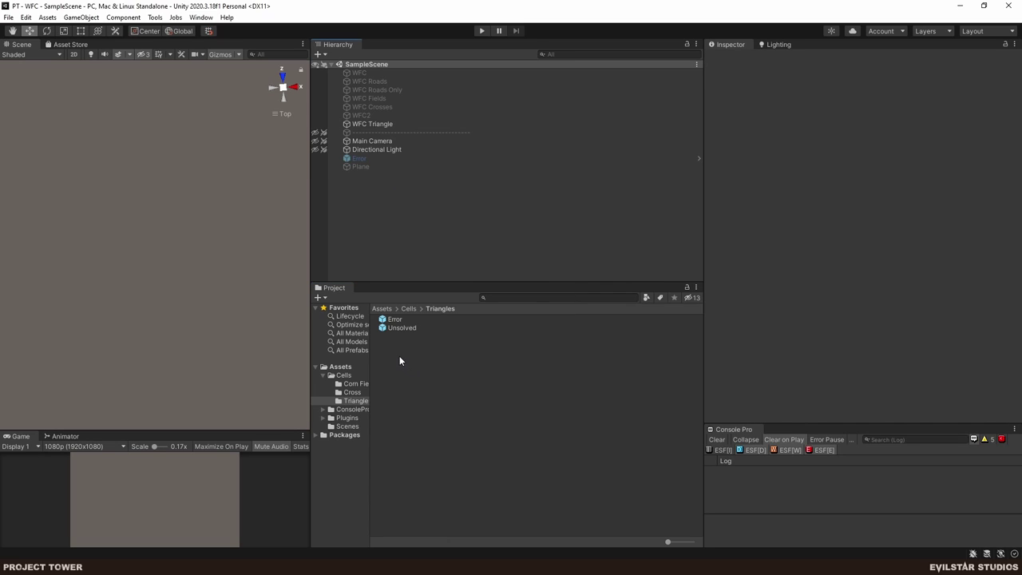
left_click(390, 124)
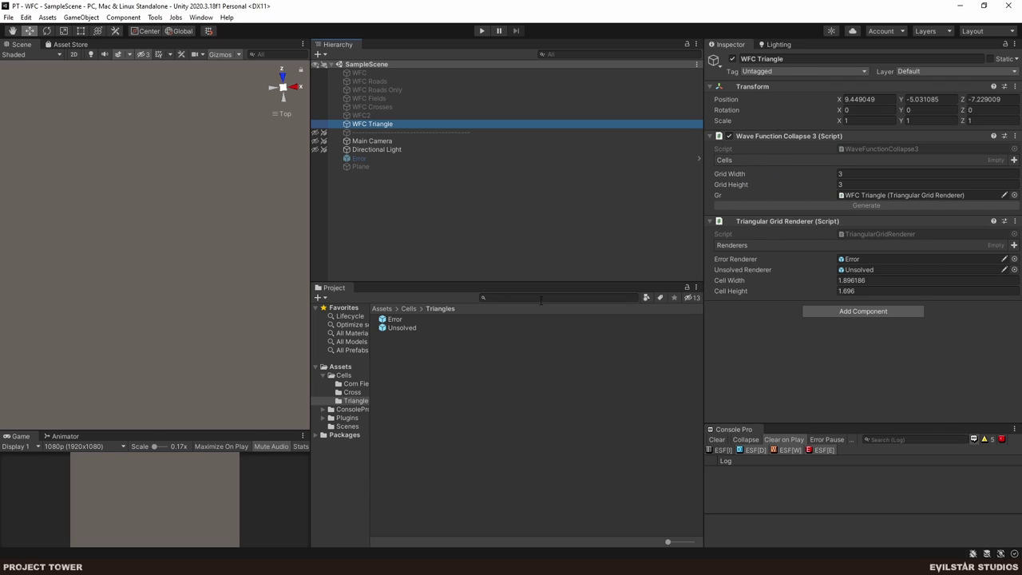
right_click(419, 375)
mouse_move(481, 92)
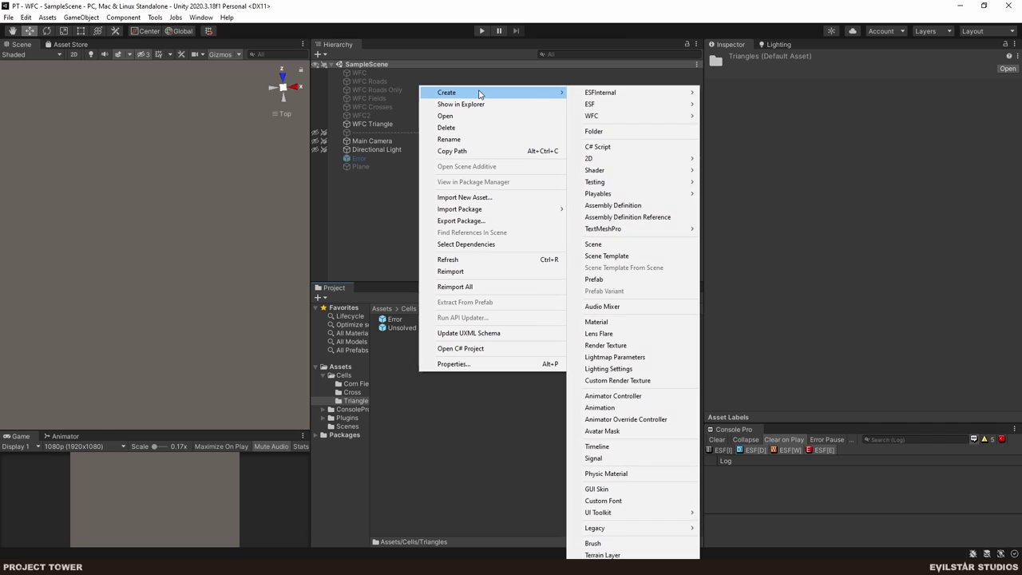
mouse_move(613, 104)
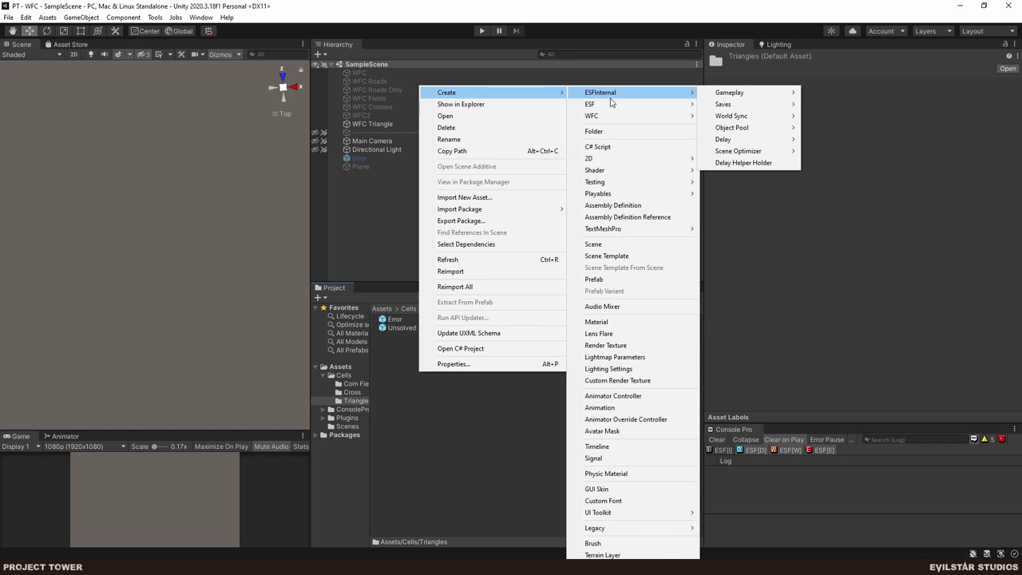
left_click(473, 401)
- Create a WFC Cell Type asset named New Error in the Cells/Triangles folder
right_click(428, 412)
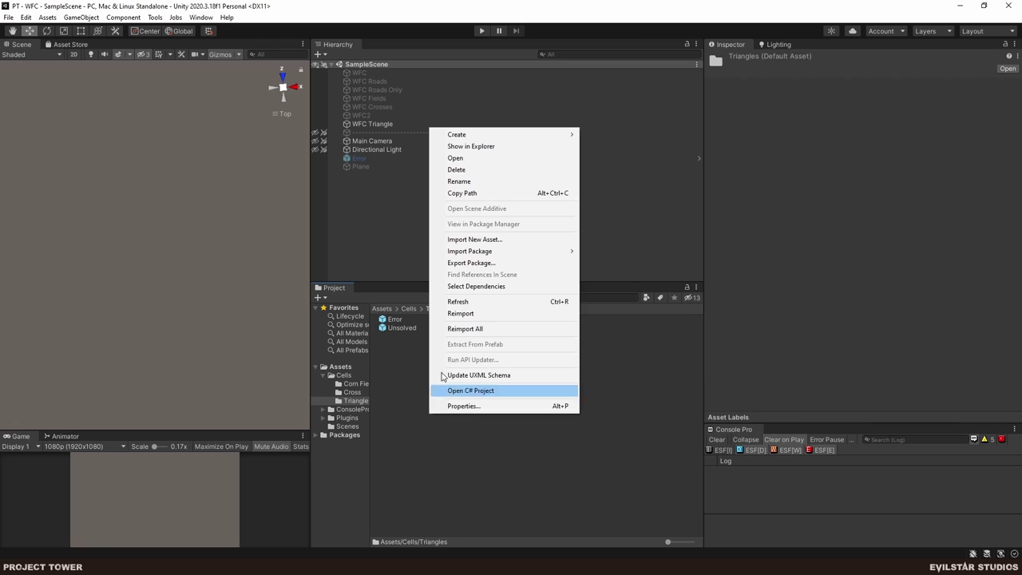
mouse_move(532, 134)
mouse_move(652, 117)
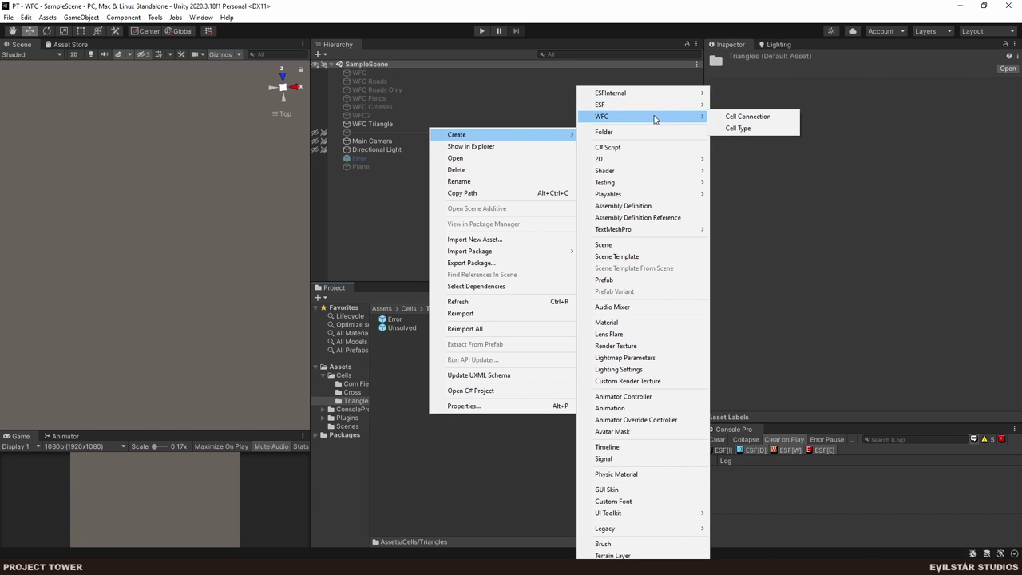
left_click(747, 128)
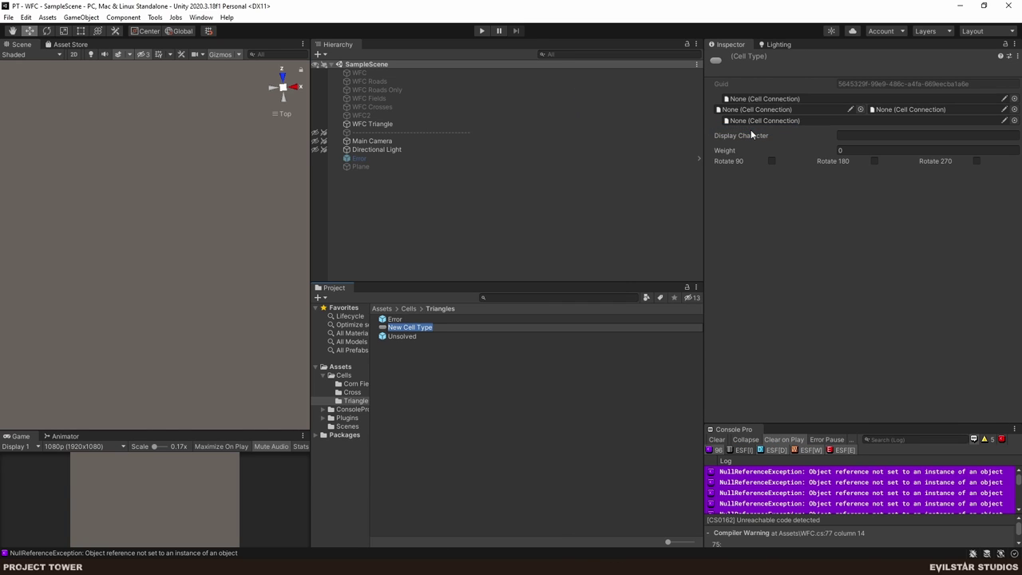
key("End")
key("ctrl+shift+Left")
key("ctrl+shift+Left")
type("Error")
key("Return")
- Duplicate the New Error cell type, rename the copy New Unsolved, and select New Error again
key("ctrl+d")
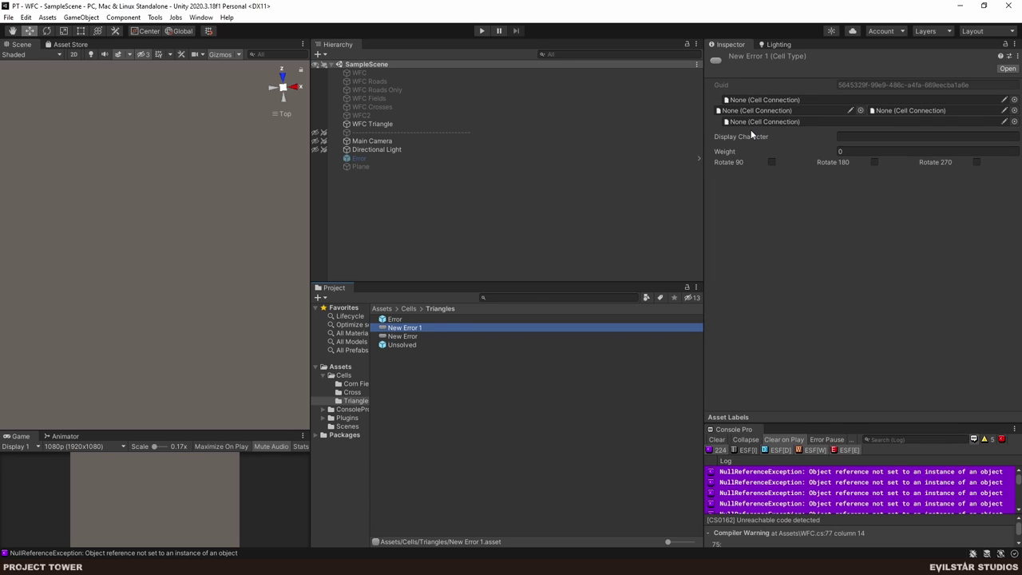
key("F2")
key("End")
key("BackSpace")
key("BackSpace")
key("BackSpace")
key("BackSpace")
key("BackSpace")
key("BackSpace")
key("BackSpace")
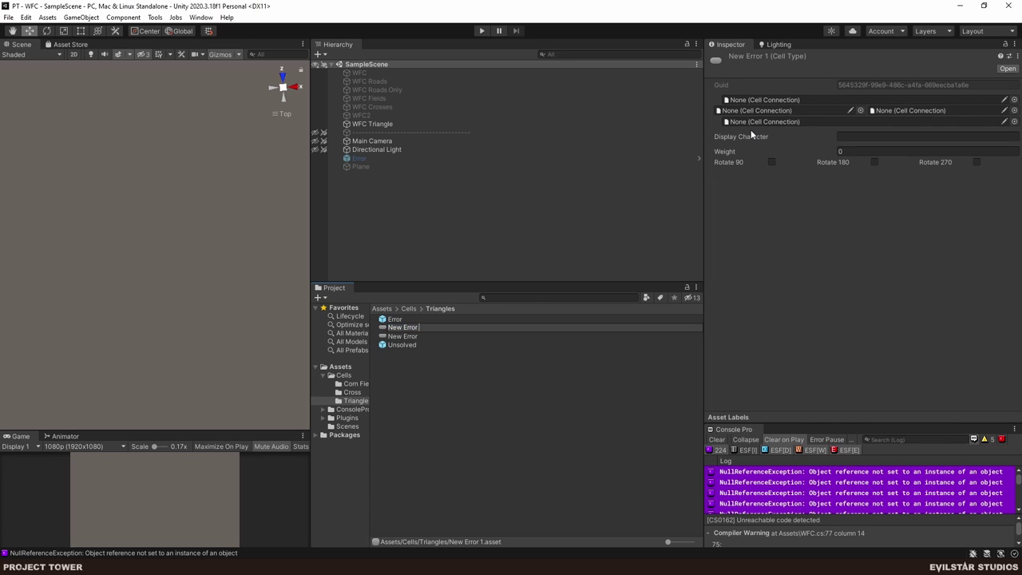
type("Unsolved")
key("Return")
left_click(389, 328)
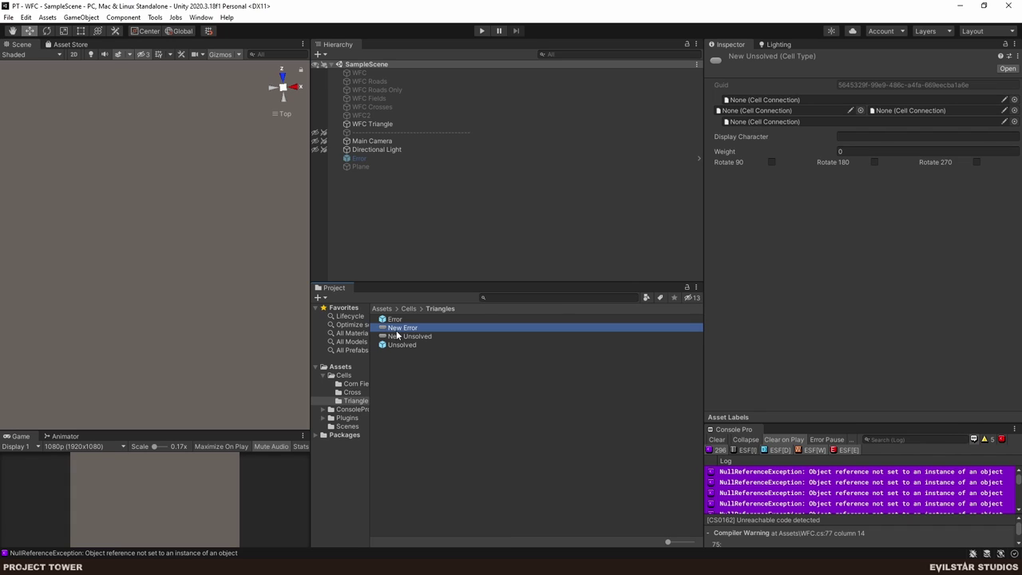
- Rename the New Error cell type to Cell Error and the New Unsolved cell type to Cell Unsolved
double_click(394, 327)
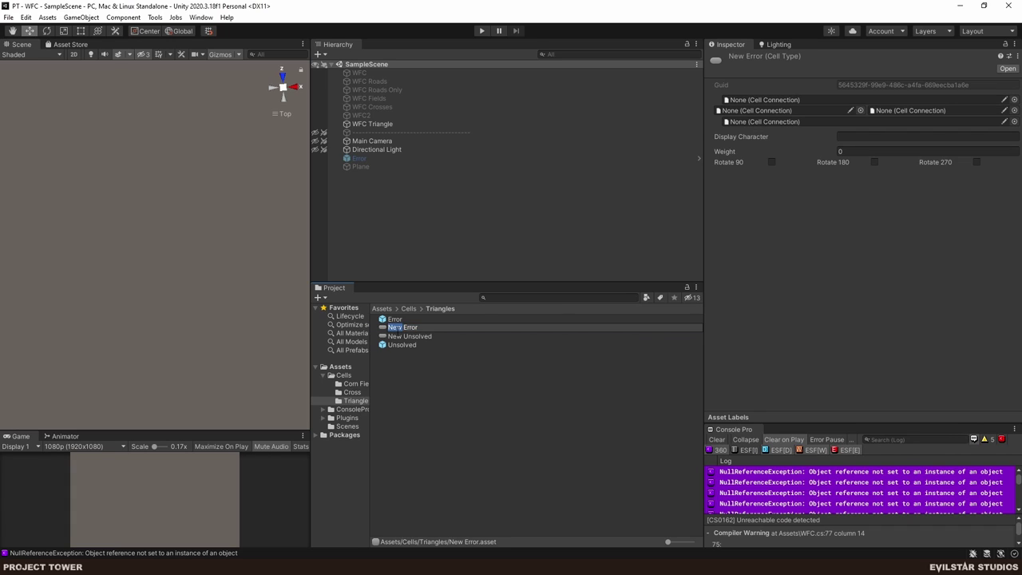
type("Cell")
key("Return")
left_click(397, 336)
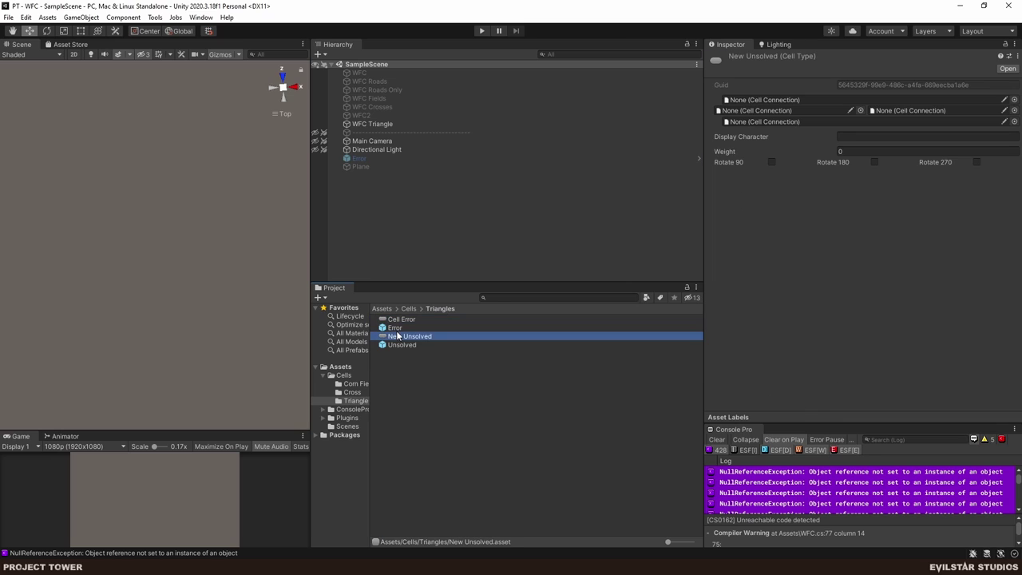
double_click(397, 337)
type("Cell")
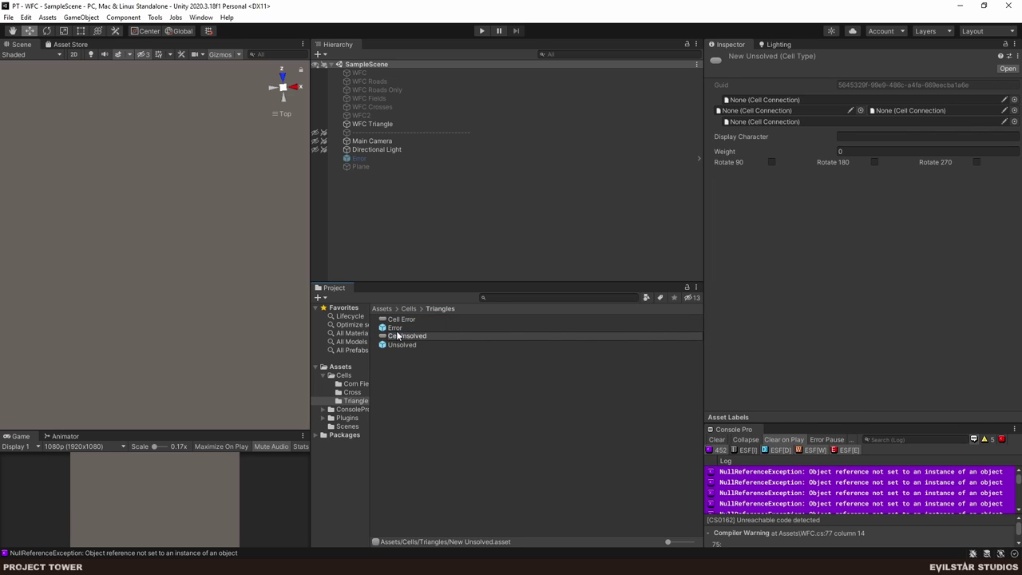
key("Return")
- Create a WFC Cell Connection asset named Connection Dummy in the Triangles folder
right_click(472, 358)
mouse_move(550, 77)
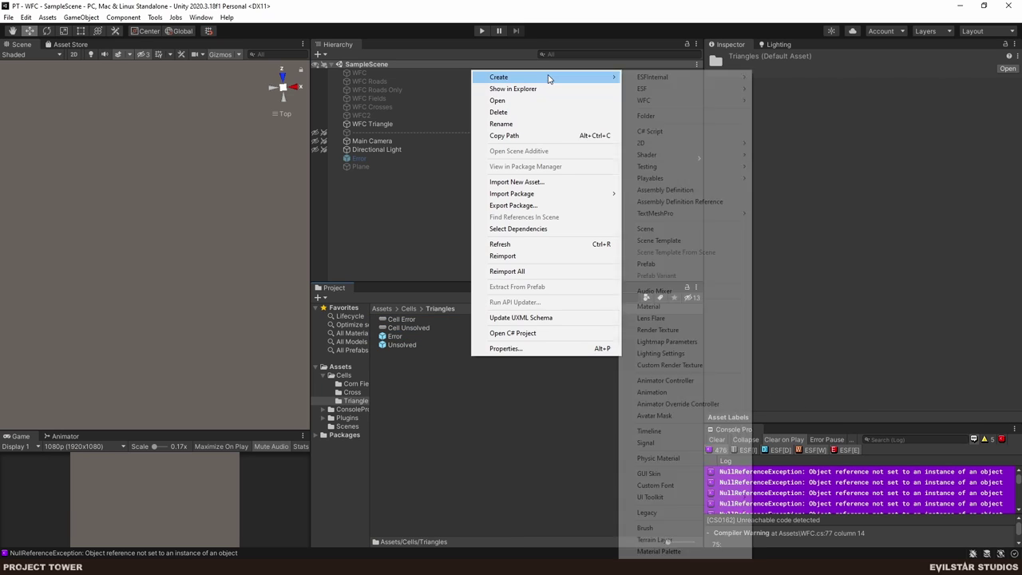
mouse_move(701, 100)
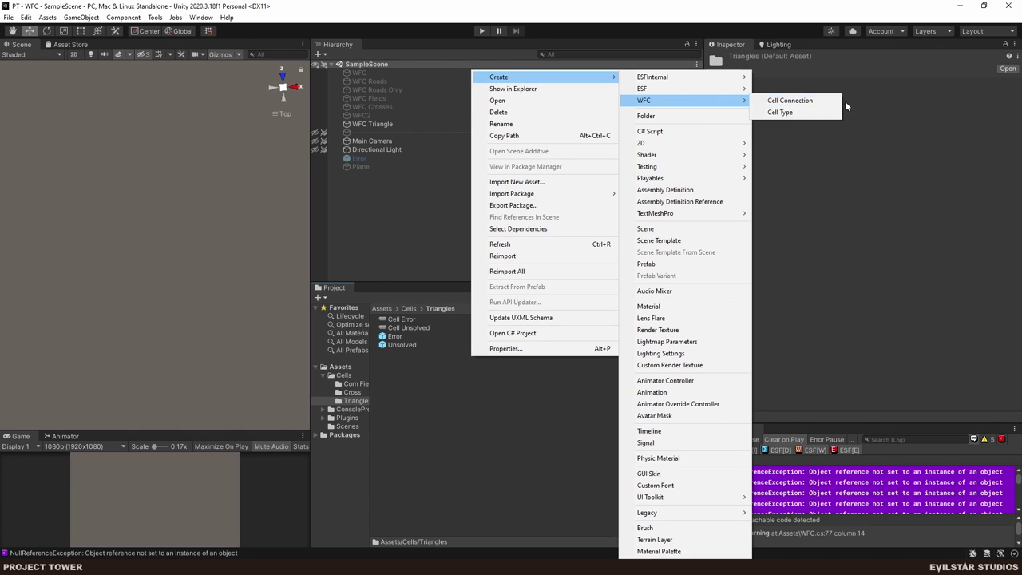
left_click(792, 101)
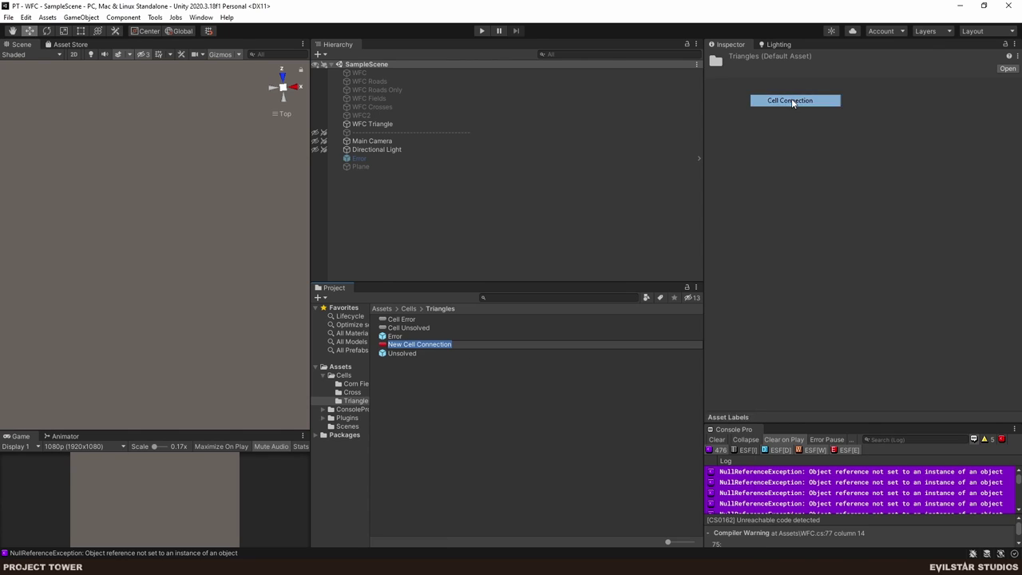
type("Connection")
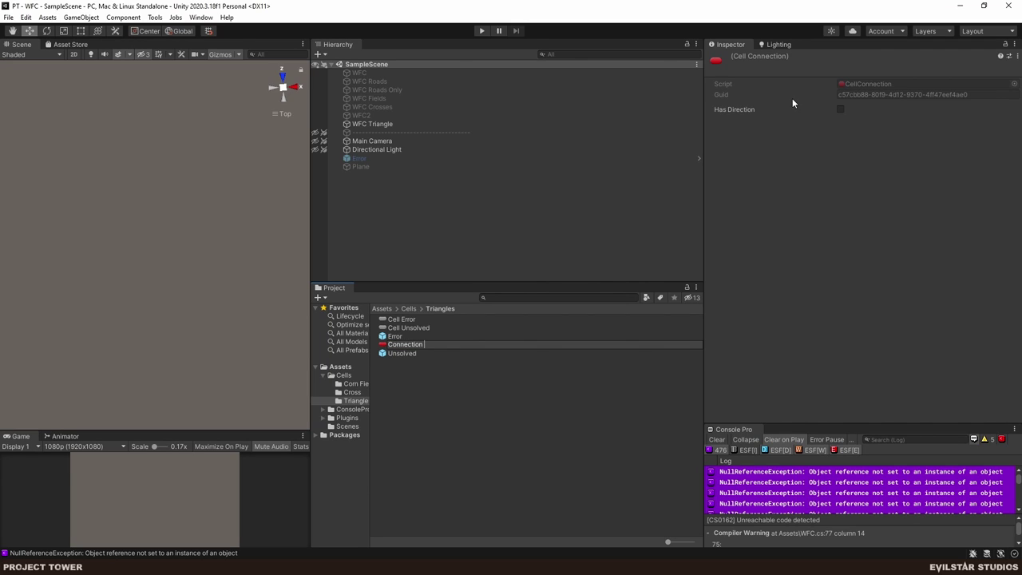
type("Dummy")
key("Return")
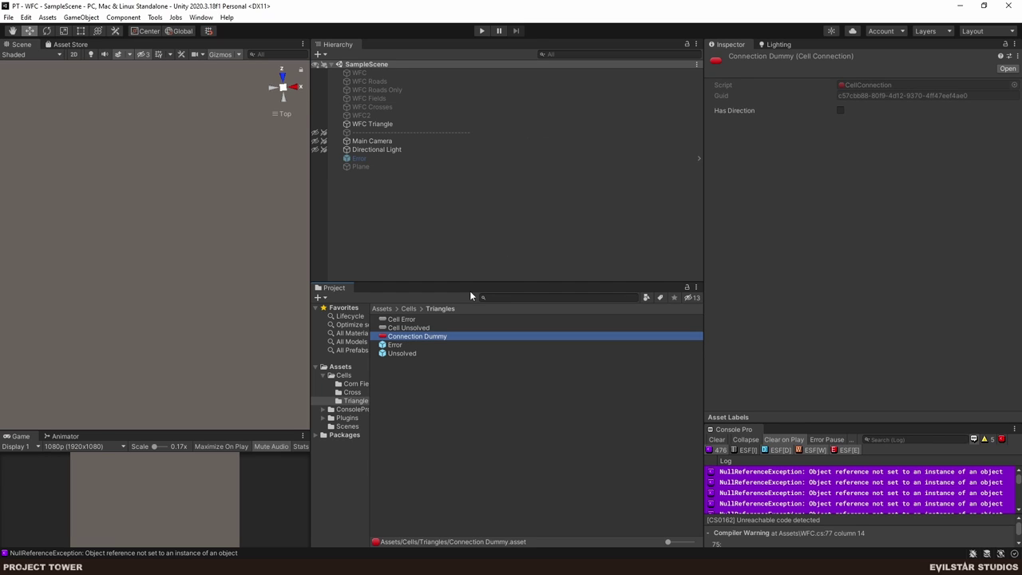
- Assign Connection Dummy to the cell connection fields of Cell Error and Cell Unsolved together
left_click(415, 320)
left_click(416, 328, "shift")
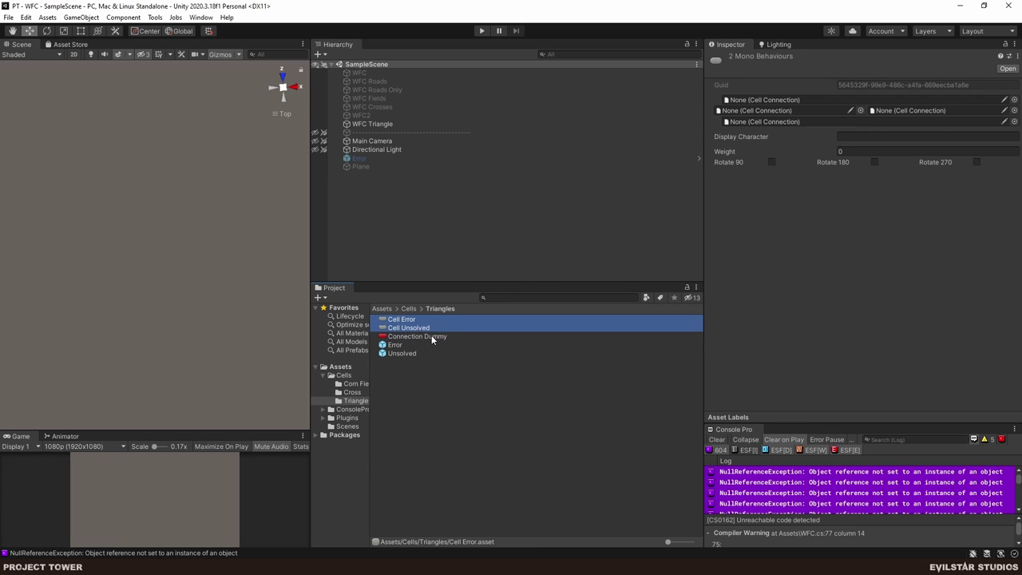
left_click_drag(434, 339, 766, 100)
left_click_drag(417, 336, 766, 110)
left_click_drag(456, 339, 882, 115)
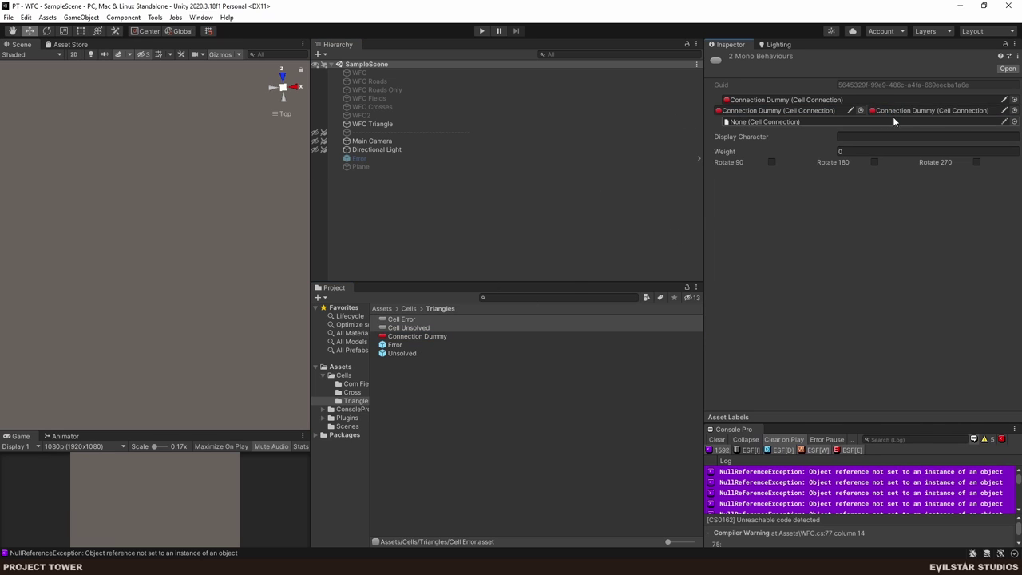
left_click(445, 433)
- Add Cell Error and Cell Unsolved to the Cells list of WFC Triangle's Wave Function Collapse 3 component
left_click(374, 124)
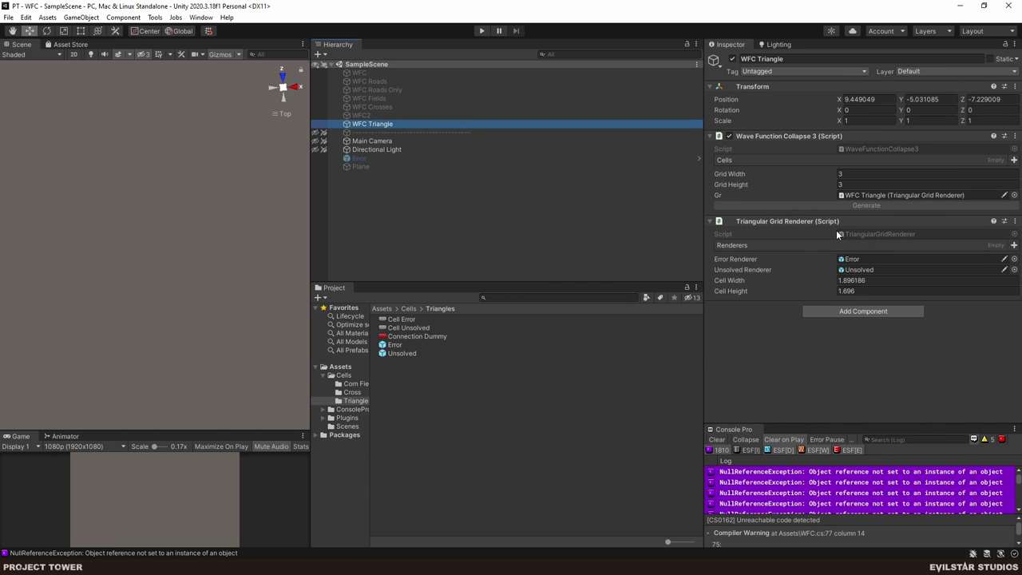
left_click(1014, 159)
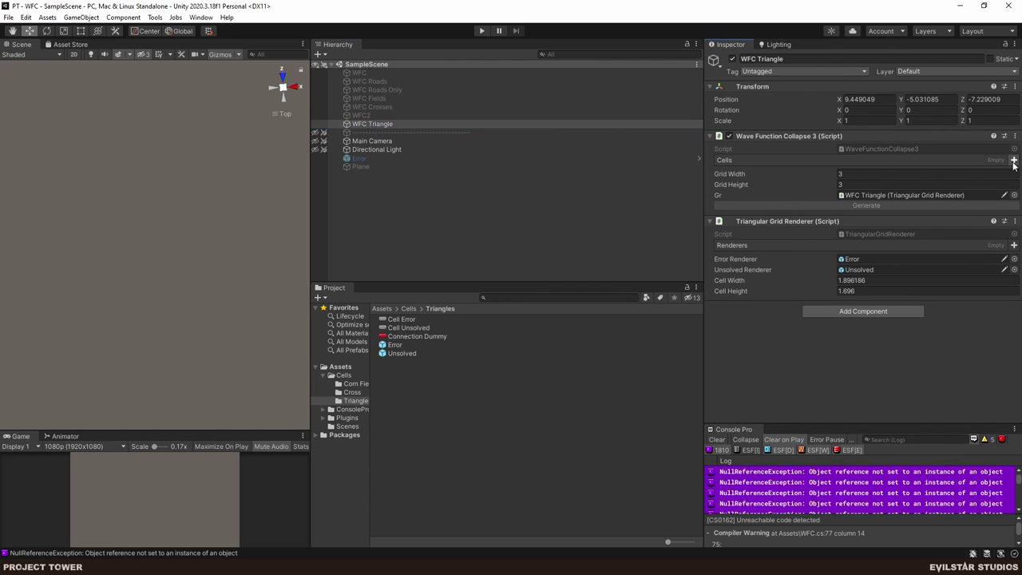
left_click(1011, 152)
left_click(739, 159)
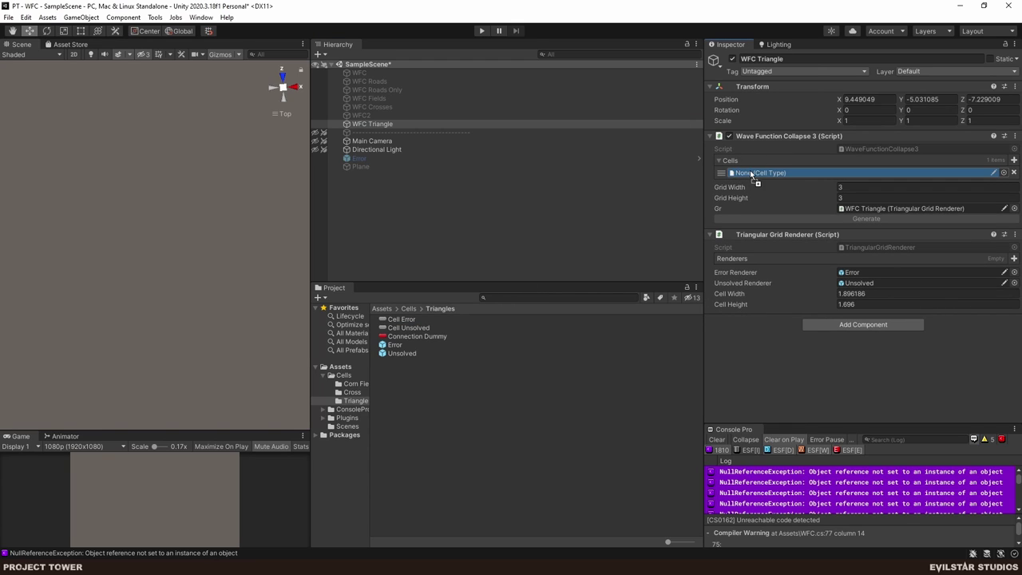
left_click(1003, 172)
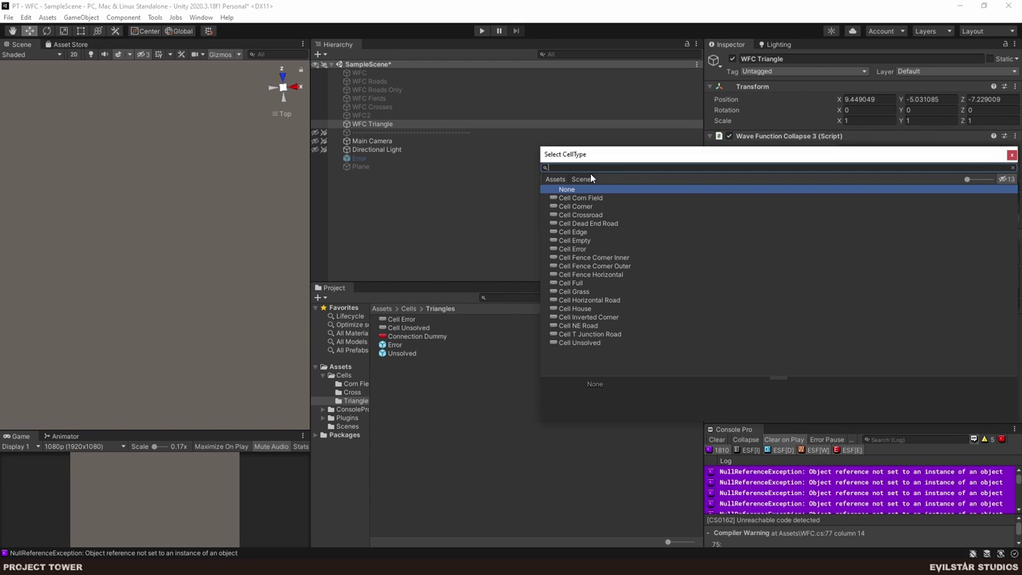
left_click(1011, 155)
left_click_drag(405, 323, 781, 185)
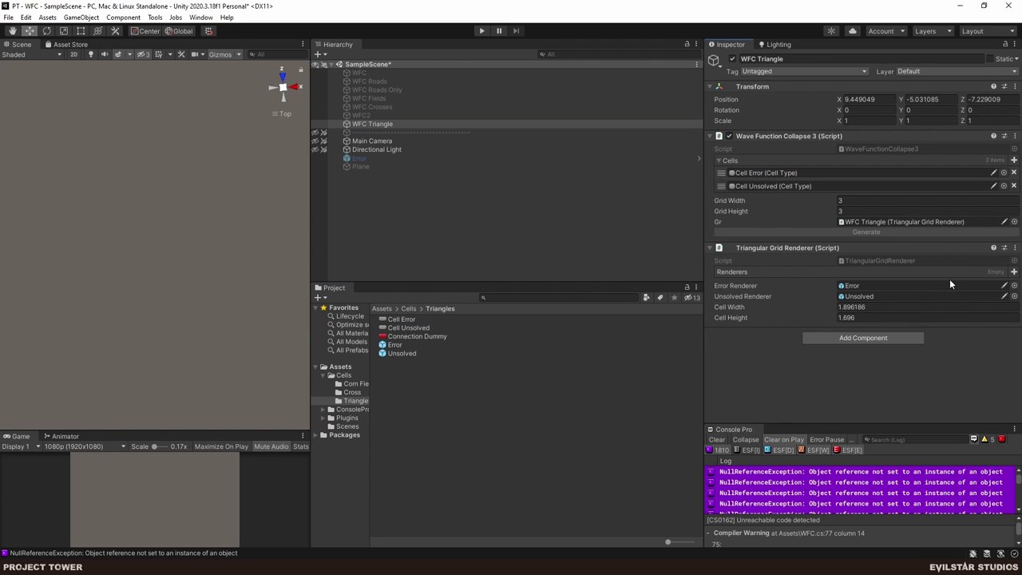
- Add two entries to the Triangular Grid Renderer's Renderers, pairing Cell Error with the Error prefab and Cell Unsolved with the Unsolved prefab
left_click(1013, 272)
left_click(1014, 272)
left_click(742, 272)
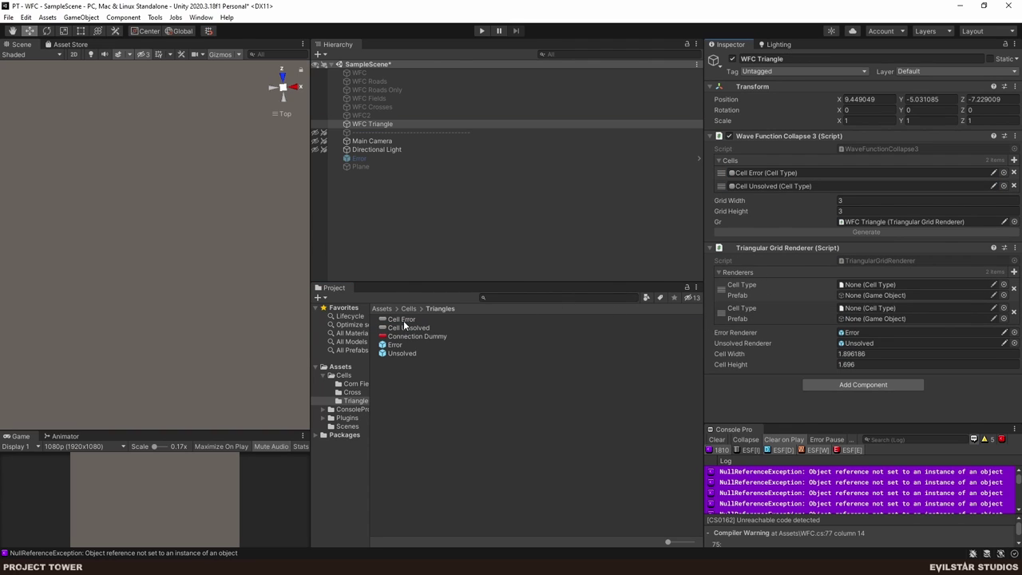
left_click_drag(403, 320, 874, 285)
left_click_drag(396, 348, 874, 295)
left_click_drag(413, 330, 858, 308)
left_click_drag(406, 350, 855, 319)
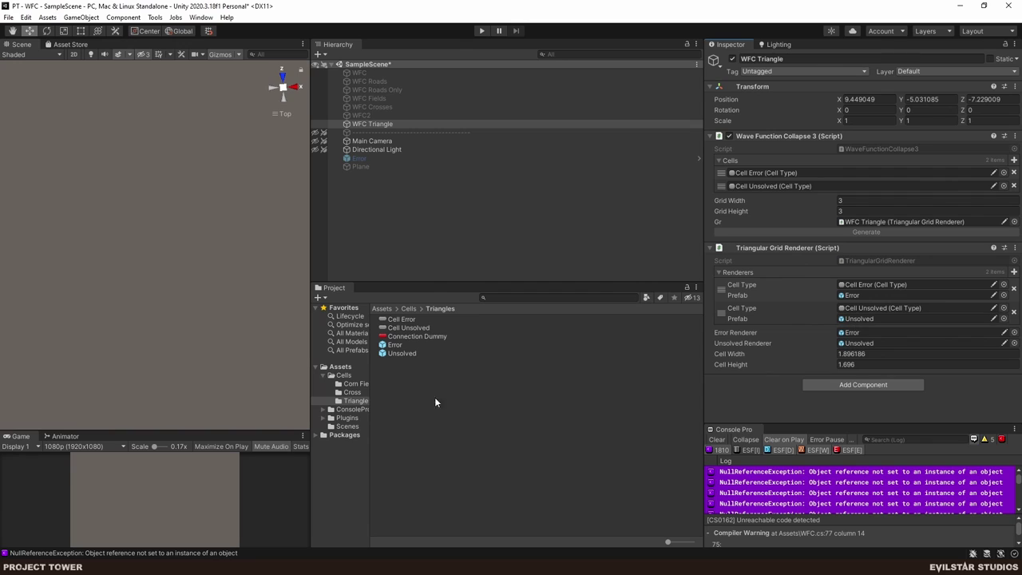
- Duplicate the Unsolved prefab and rename the copy Dummy
left_click(441, 377)
left_click(402, 351)
key("ctrl+d")
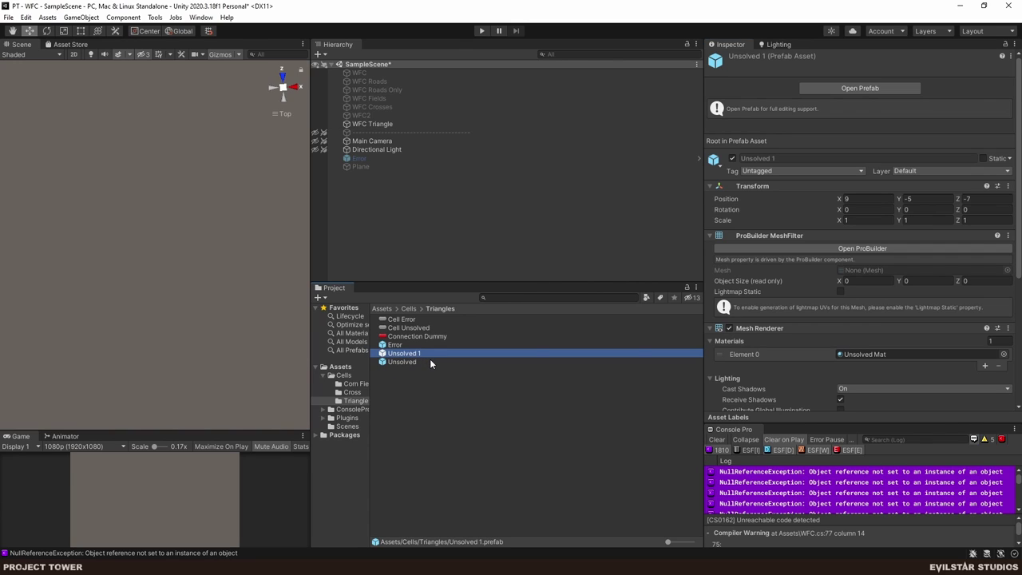
key("F2")
type("Dummy")
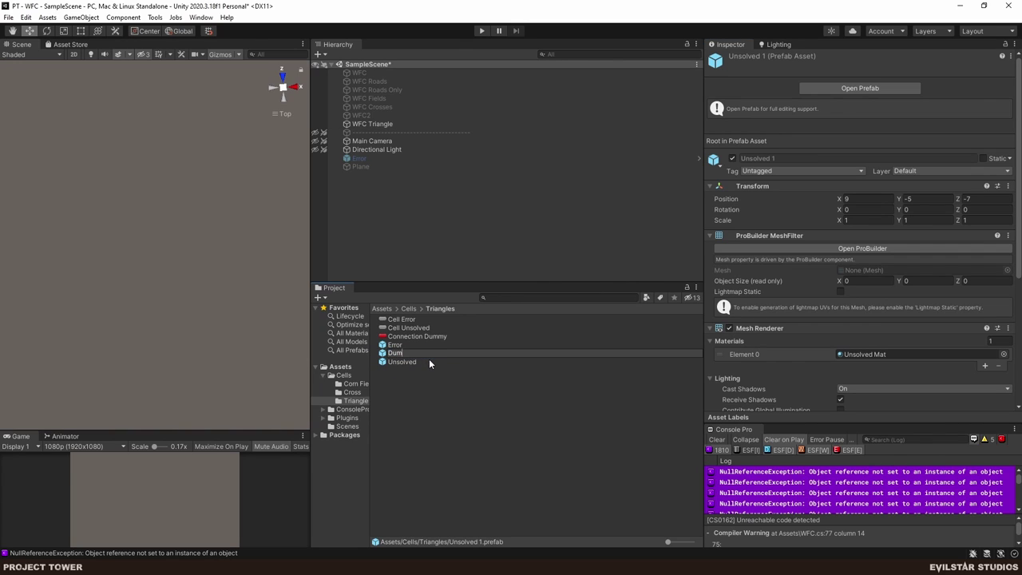
key("Return")
left_click(403, 346)
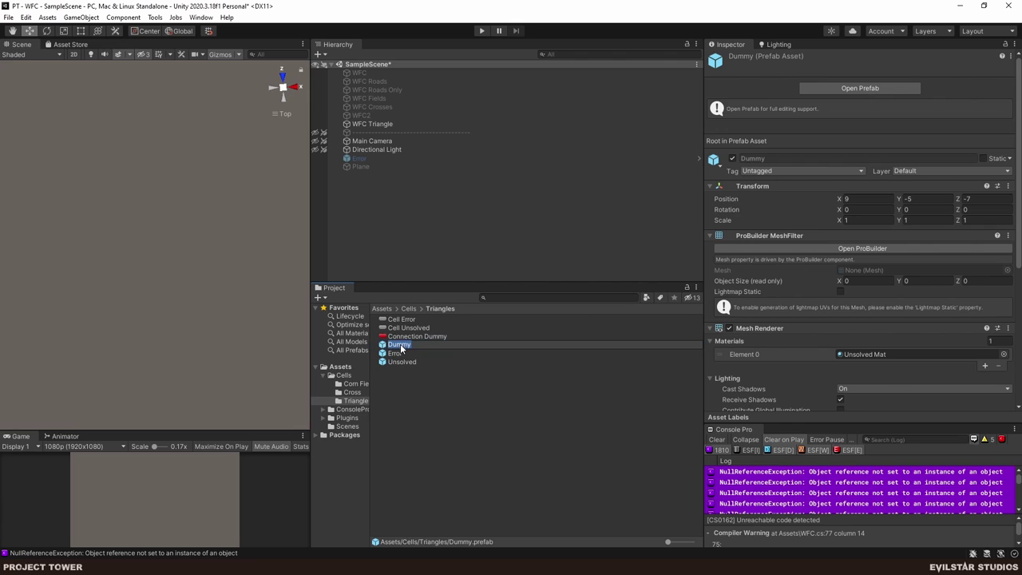
key("Escape")
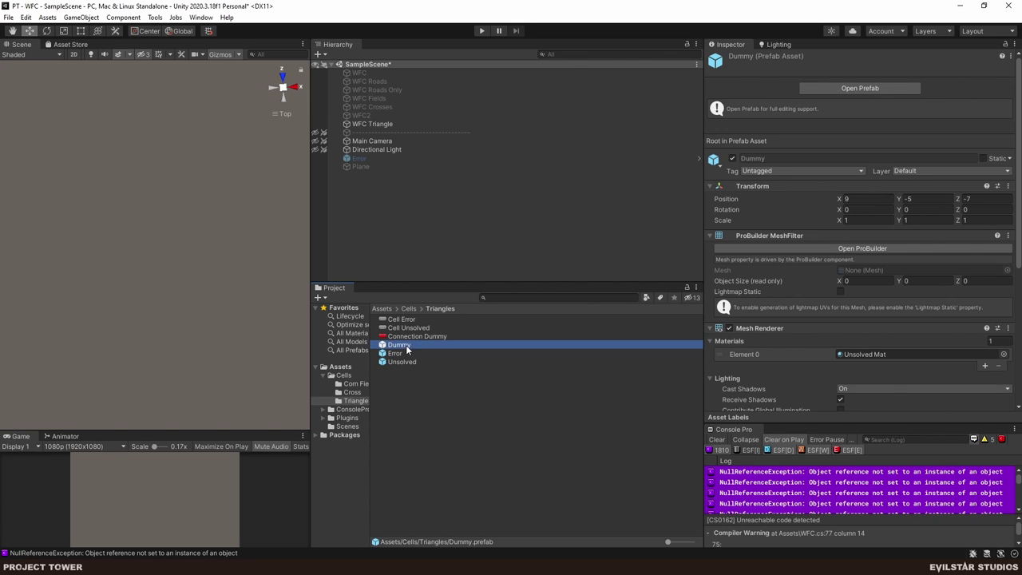
- Open the Dummy prefab for editing and create a material named Dummy Mat in the Triangles folder
double_click(406, 350)
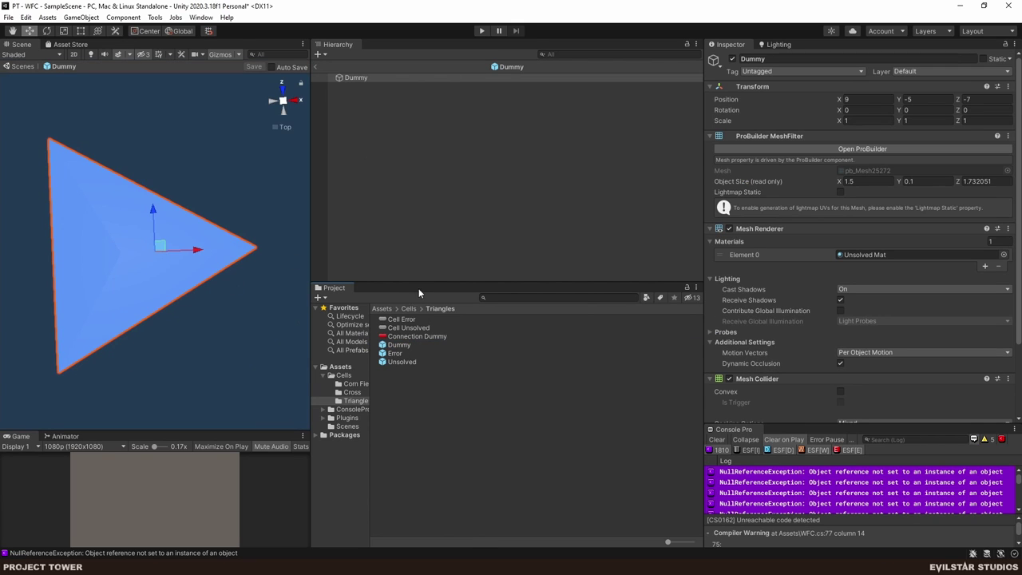
right_click(434, 429)
mouse_move(478, 148)
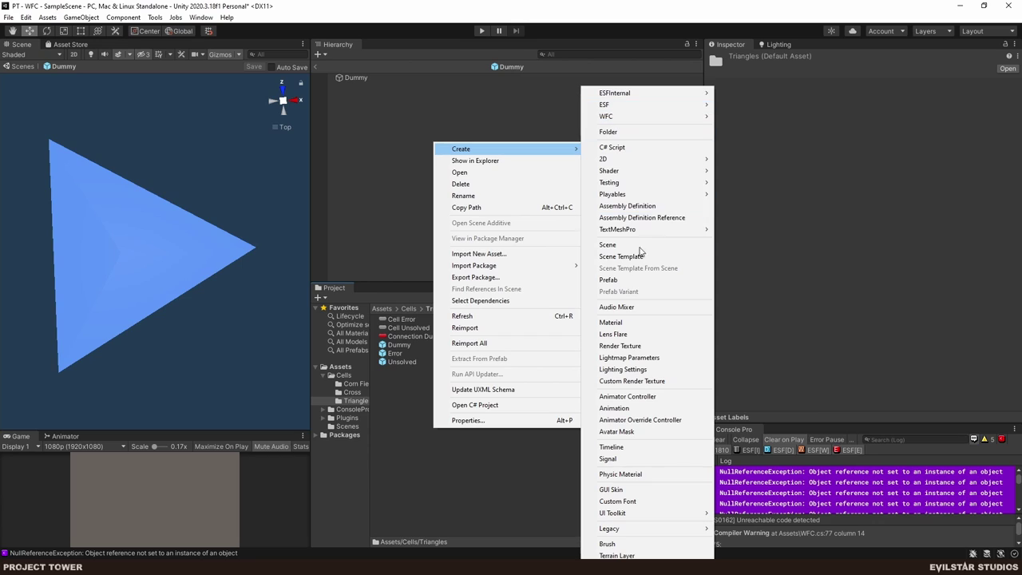
left_click(610, 323)
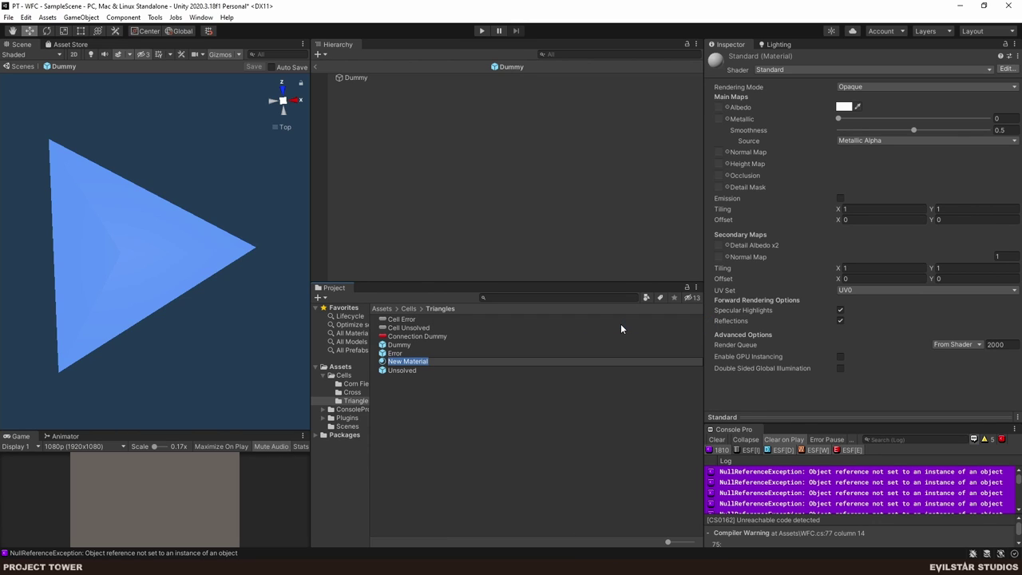
type("Dummy mat")
key("Return")
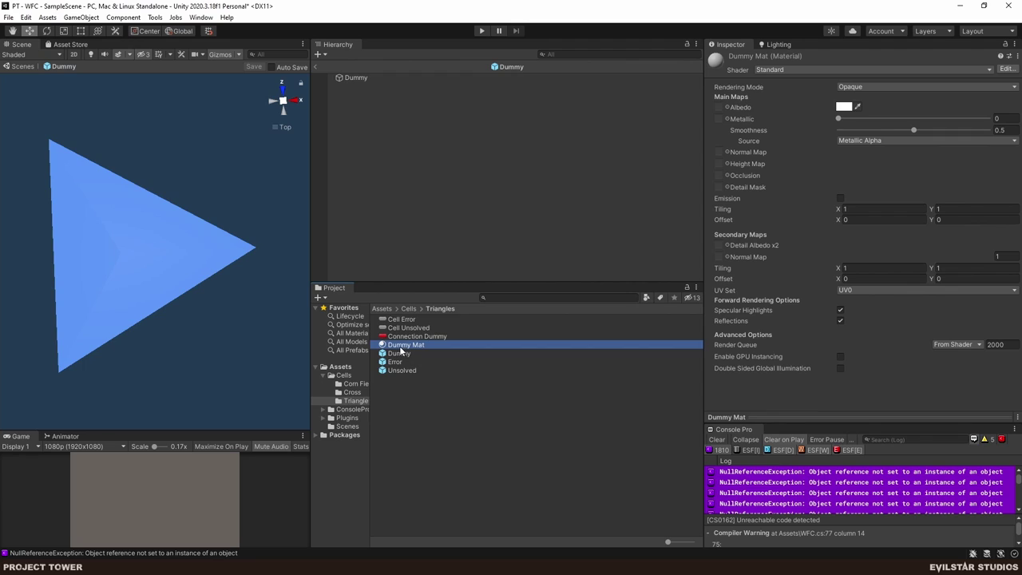
- Apply Dummy Mat to the triangle in the Dummy prefab, save the prefab and return to the scene
left_click_drag(406, 349, 99, 238)
left_click(493, 469)
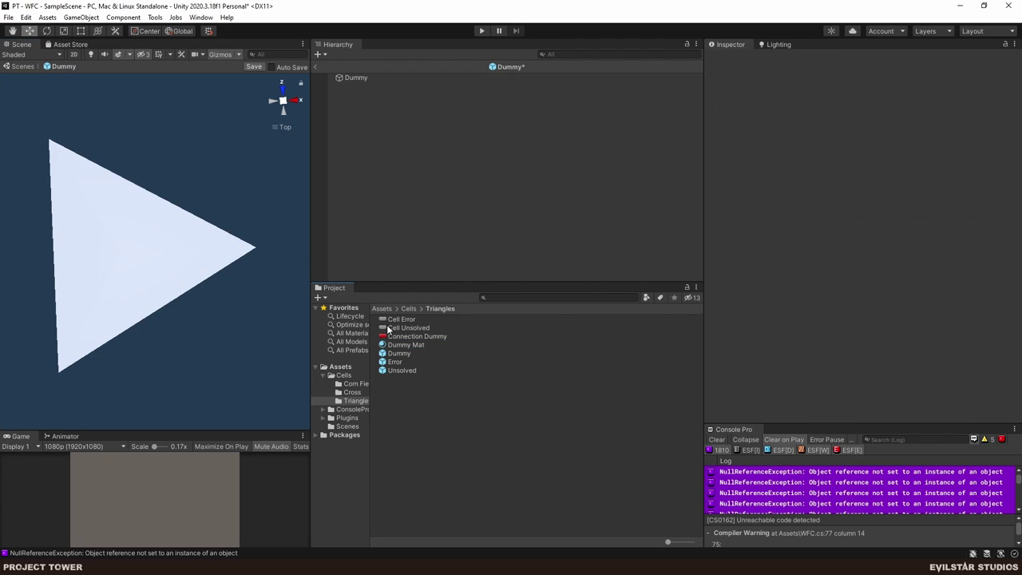
key("ctrl+s")
left_click(315, 66)
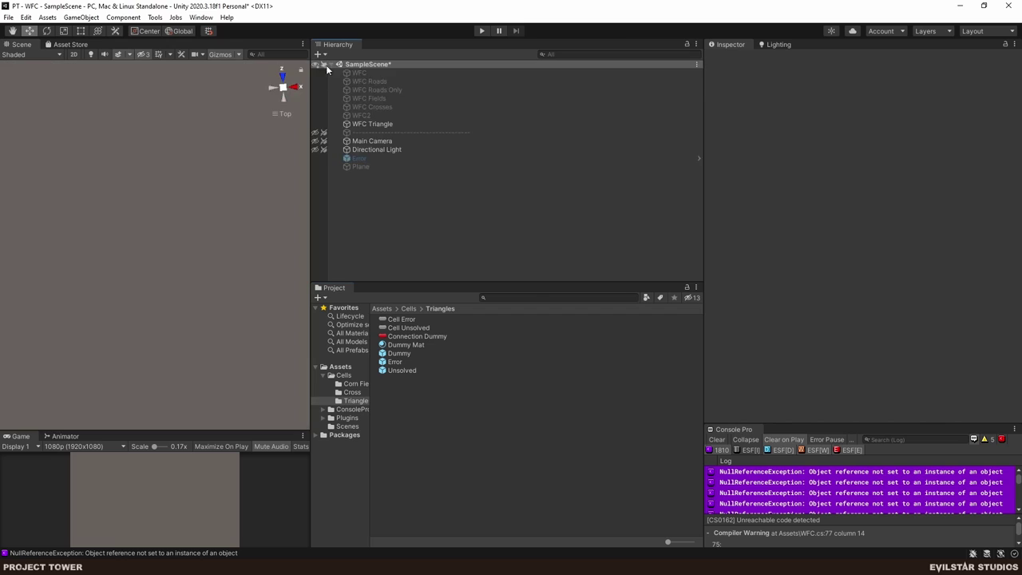
- Set the prefab of both Renderers entries on WFC Triangle to Dummy
left_click(375, 125)
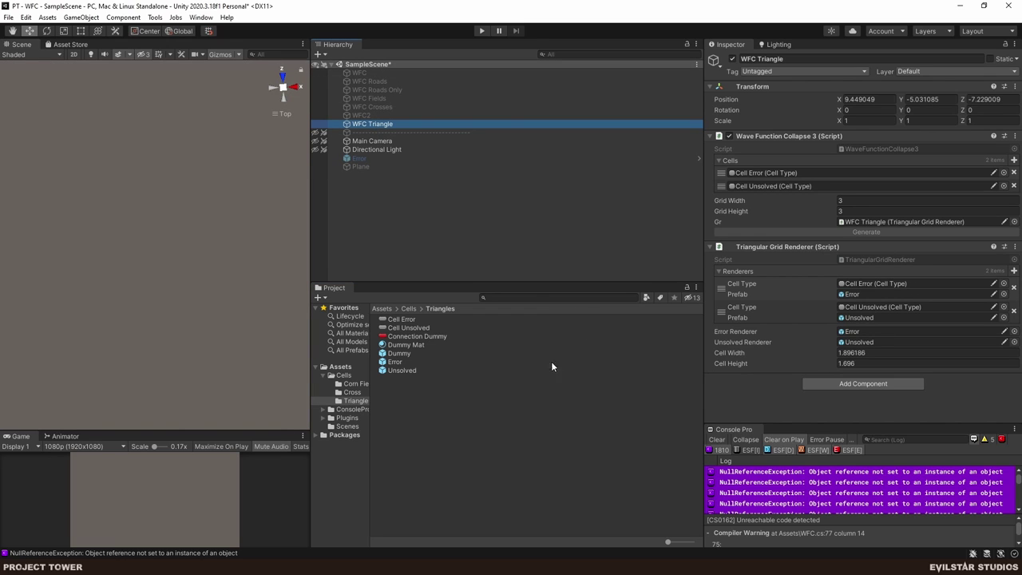
left_click_drag(400, 355, 859, 316)
left_click_drag(399, 353, 536, 447)
left_click(380, 124)
- Run the scene, examine the NullReferenceException's details and source lines in the console, and stop play mode
left_click(481, 31)
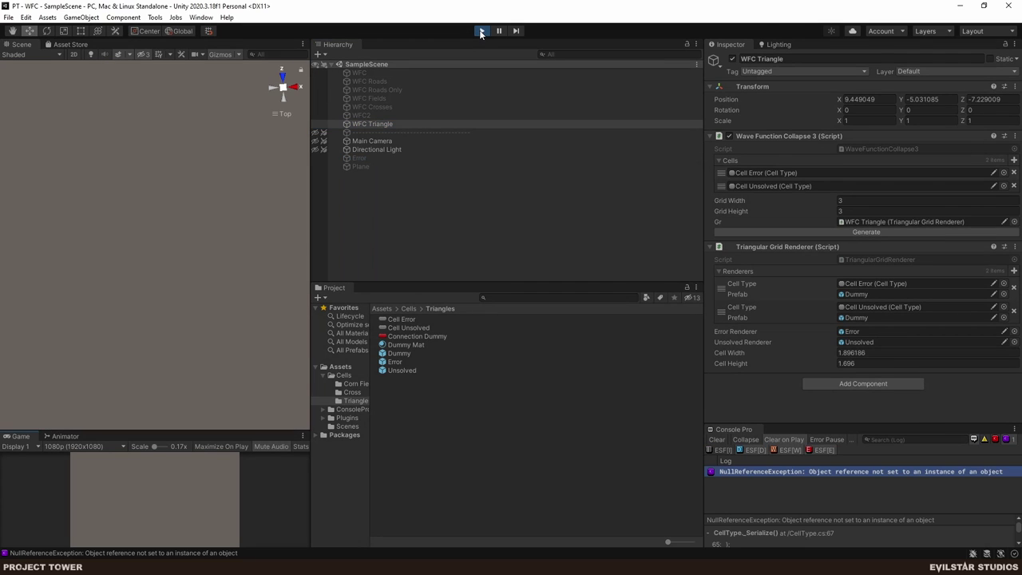
left_click(378, 125)
left_click(912, 475)
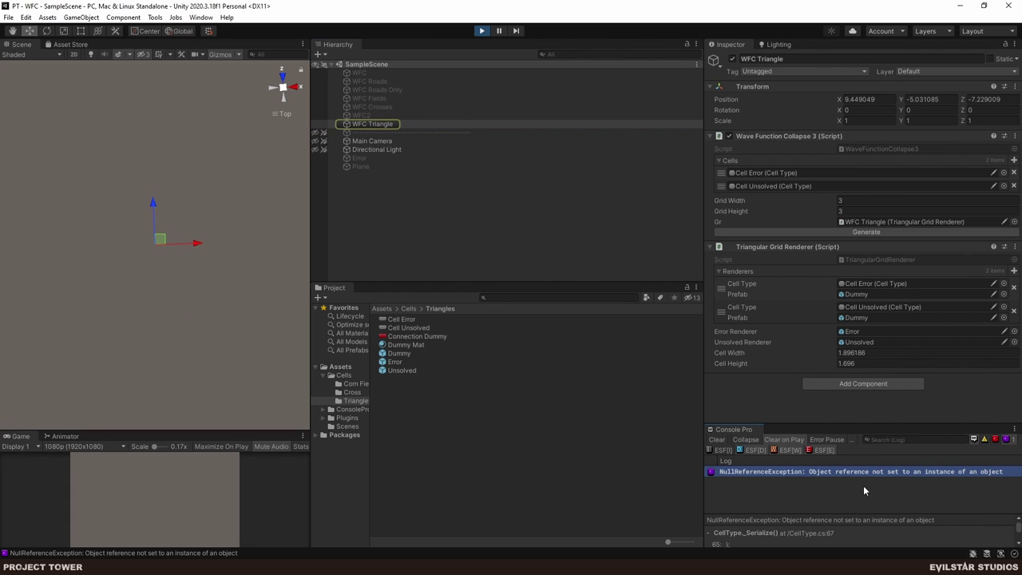
scroll(806, 534, "down", 2)
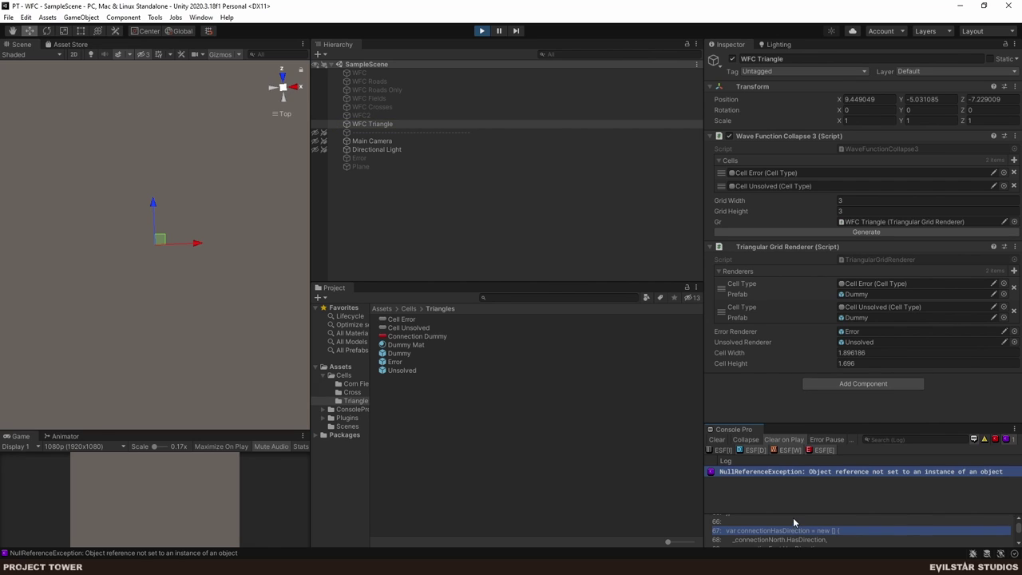
scroll(793, 522, "up", 2)
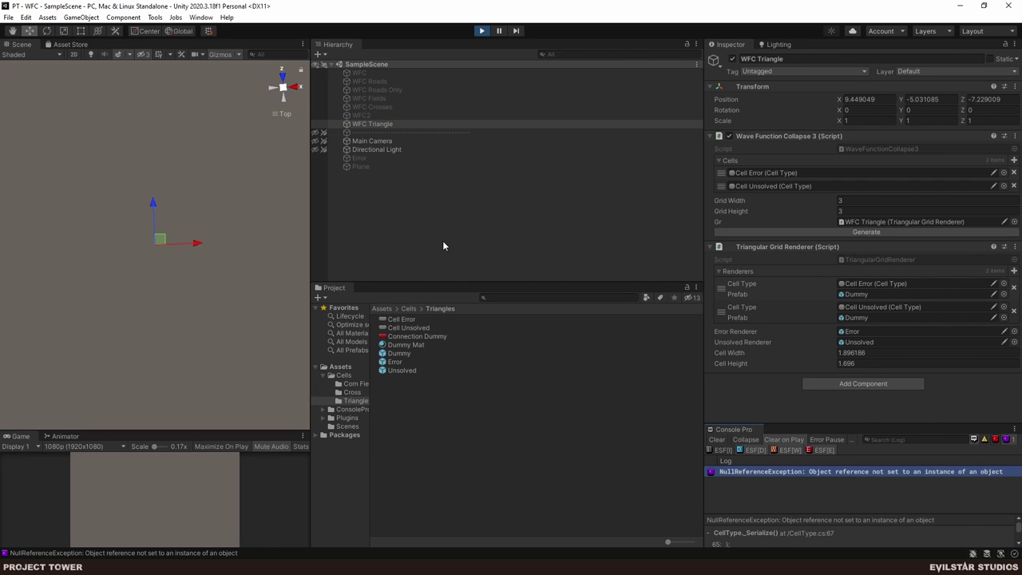
left_click(481, 30)
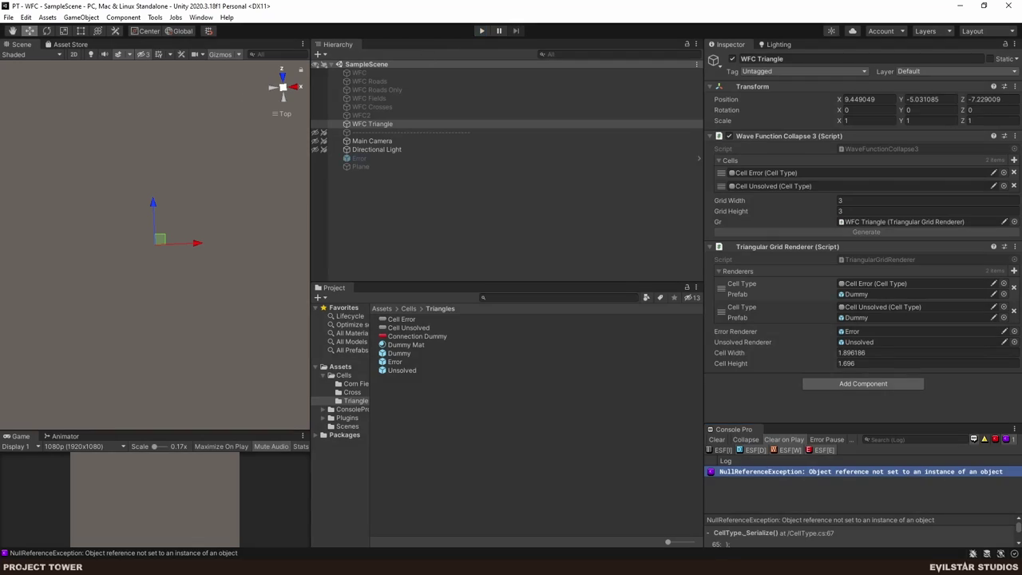
- Switch to the code editor and examine how CellType.cs serializes the four connections passed in from WaveFunctionCollapse3.cs
key("alt+Tab")
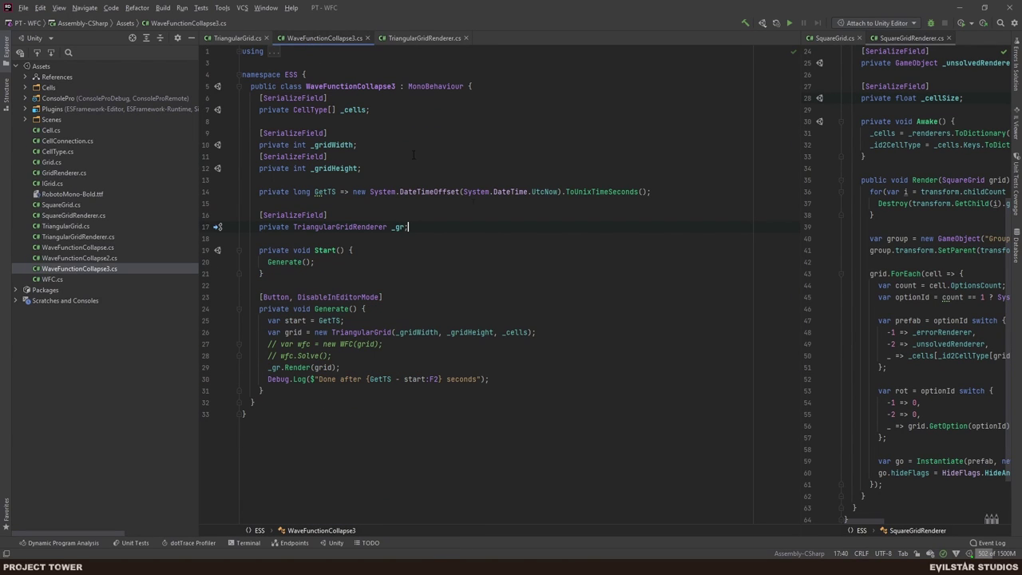
left_click(563, 333)
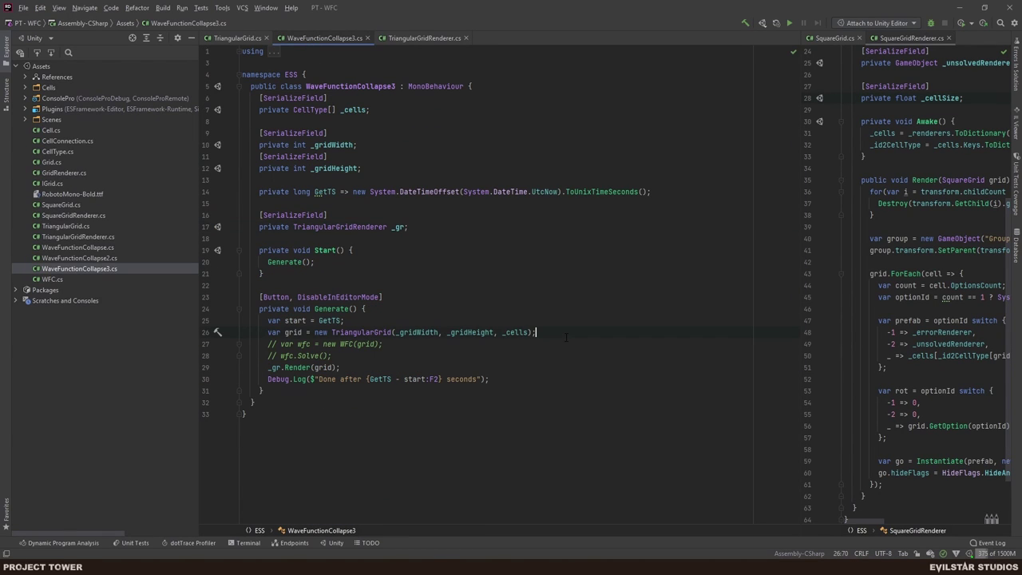
double_click(512, 332)
key("Down")
scroll(444, 197, "left", 1)
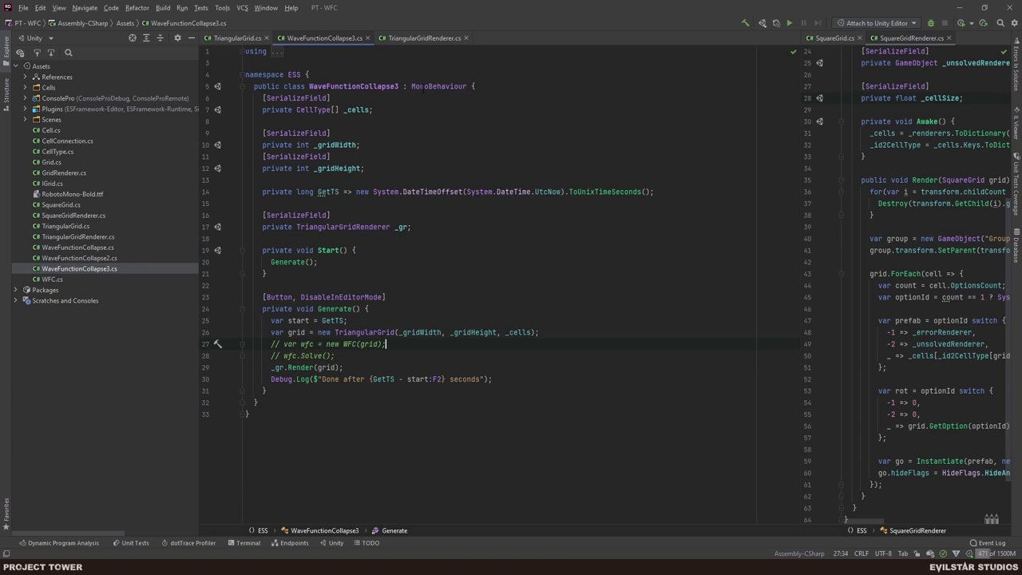
double_click(69, 151)
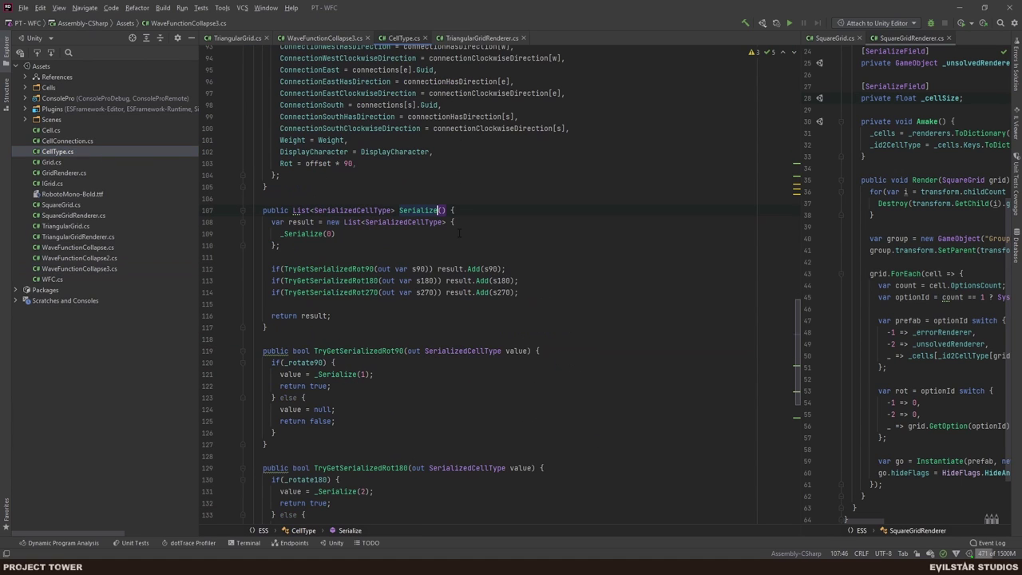
scroll(459, 232, "up", 8)
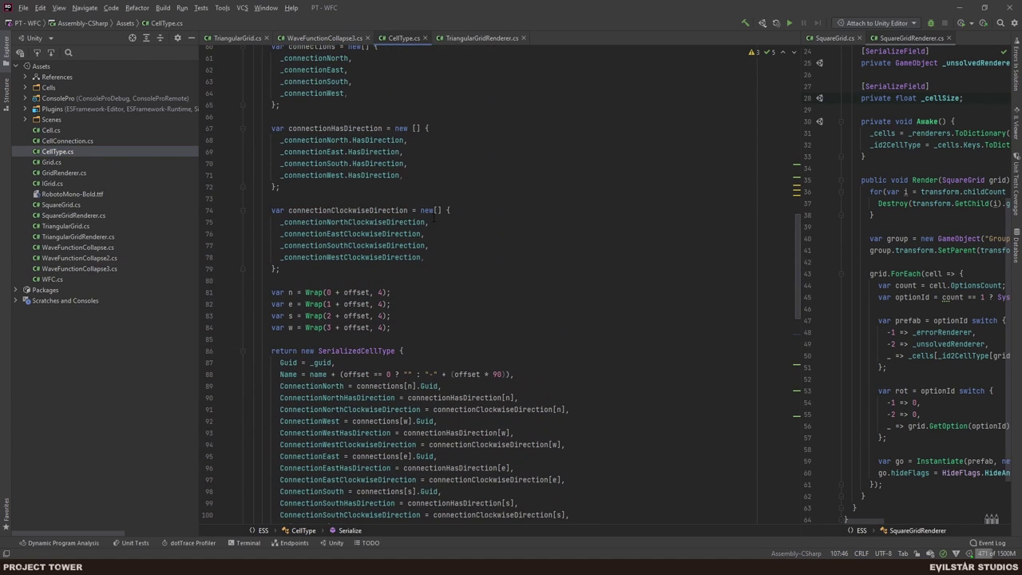
scroll(435, 218, "up", 1)
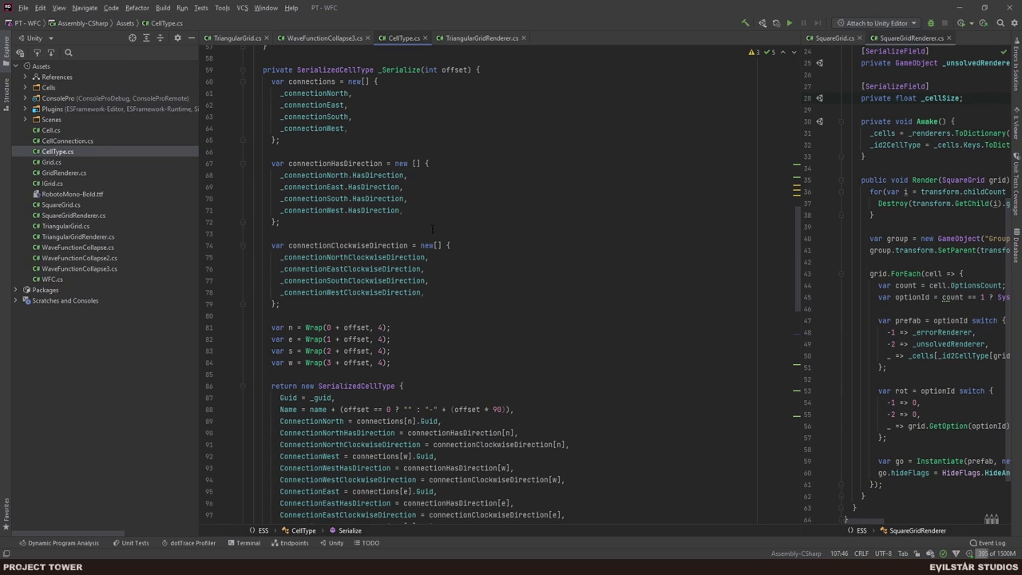
scroll(432, 232, "up", 3)
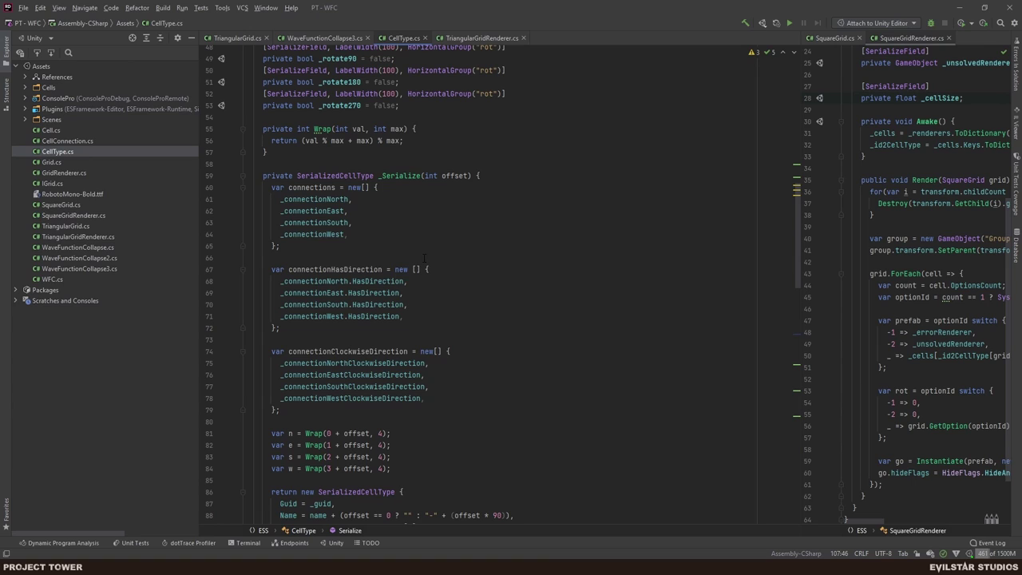
- Back in Unity, assign Connection Dummy to the empty south connection of both Cell Error and Cell Unsolved
key("alt+Tab")
key("alt+Tab")
key("alt+Tab")
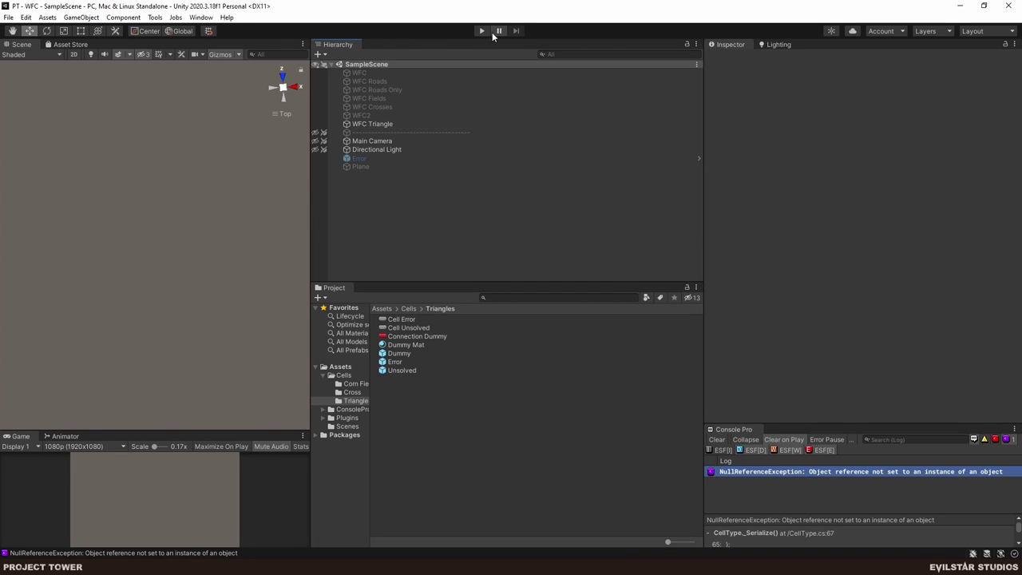
left_click(403, 320)
left_click(409, 328, "shift")
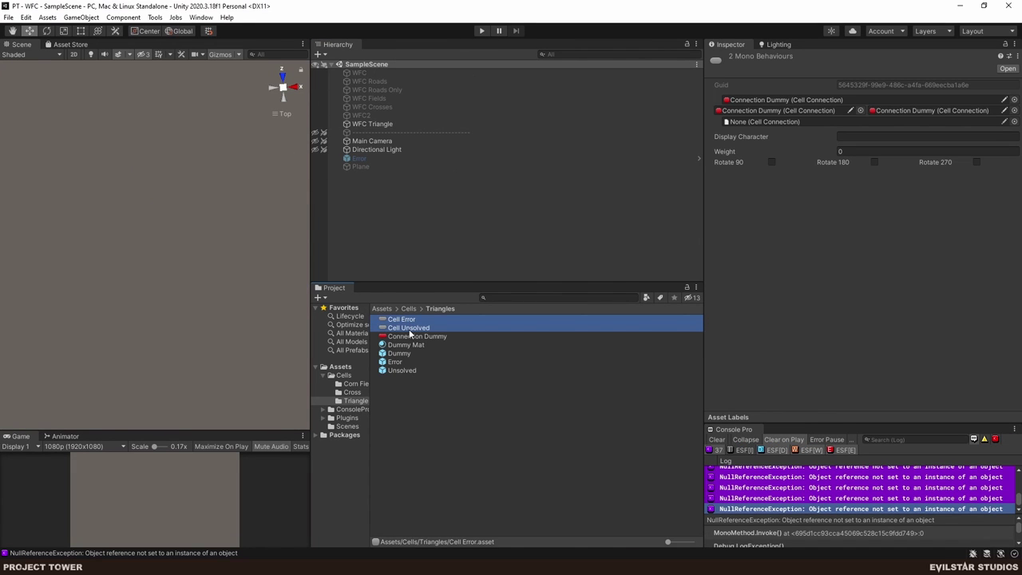
left_click(798, 161)
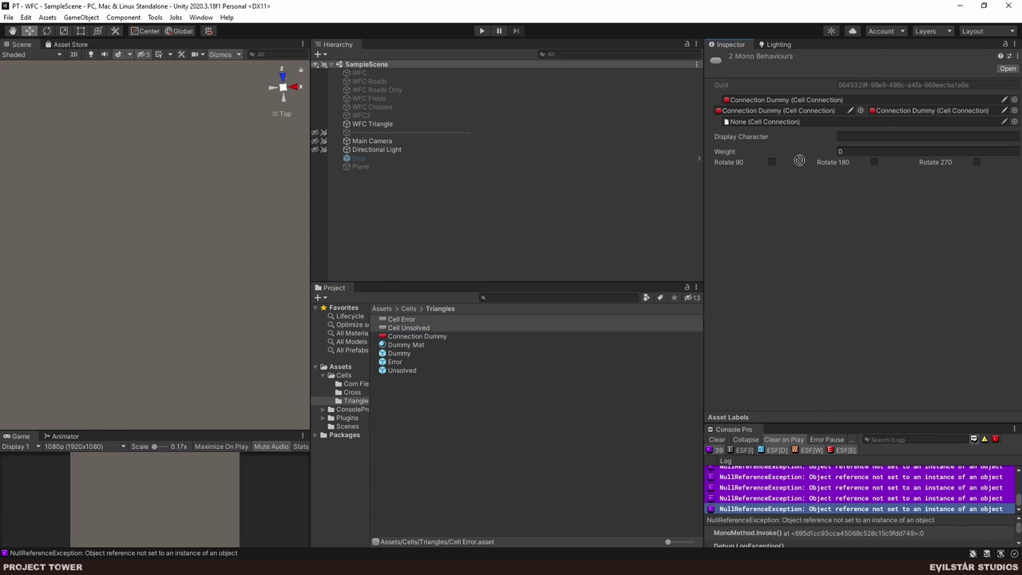
left_click(390, 182)
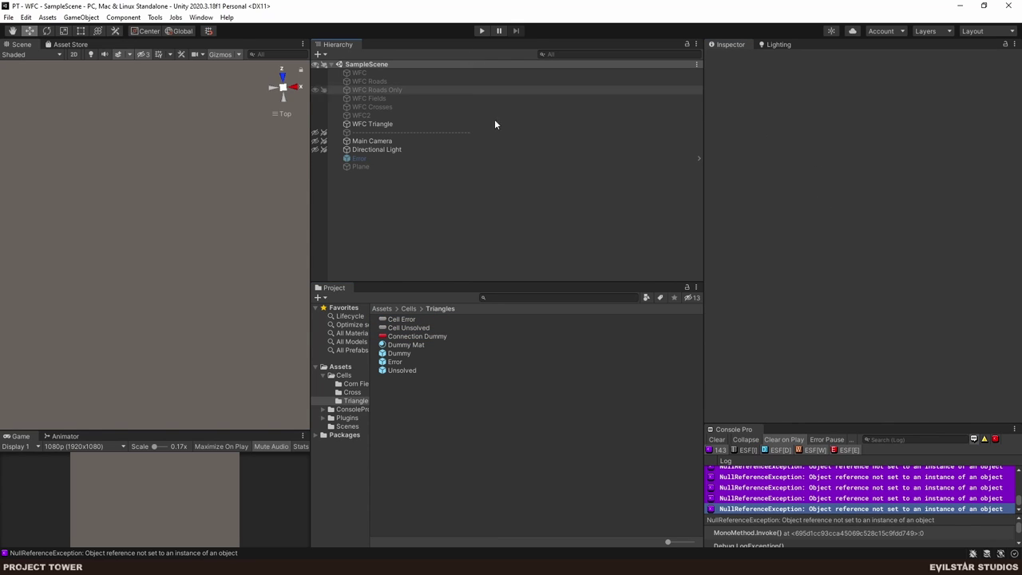
- Run the scene, enlarge the console to read the log entries, and inspect WFC Triangle and its Group child
left_click(479, 31)
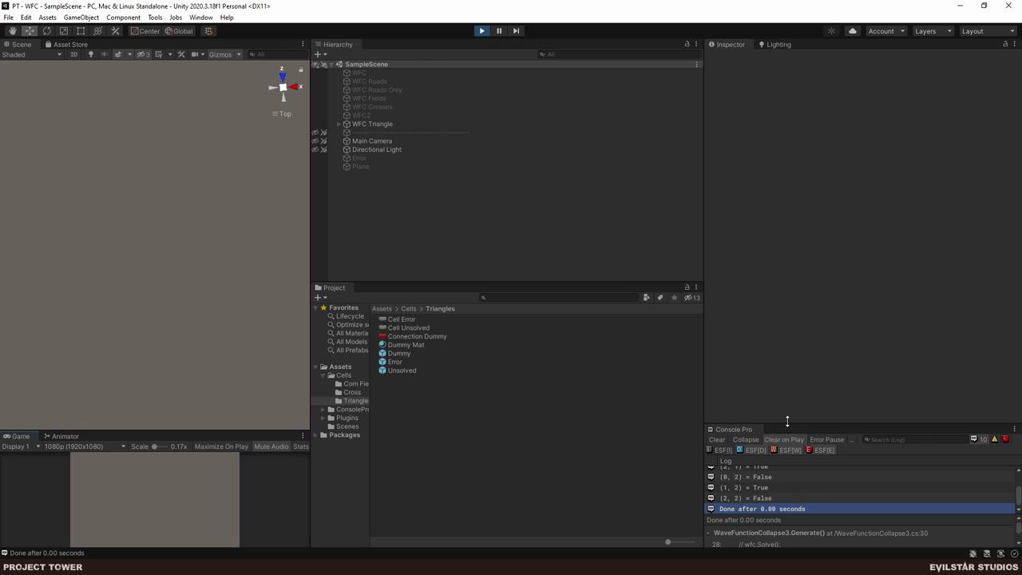
left_click_drag(786, 422, 741, 221)
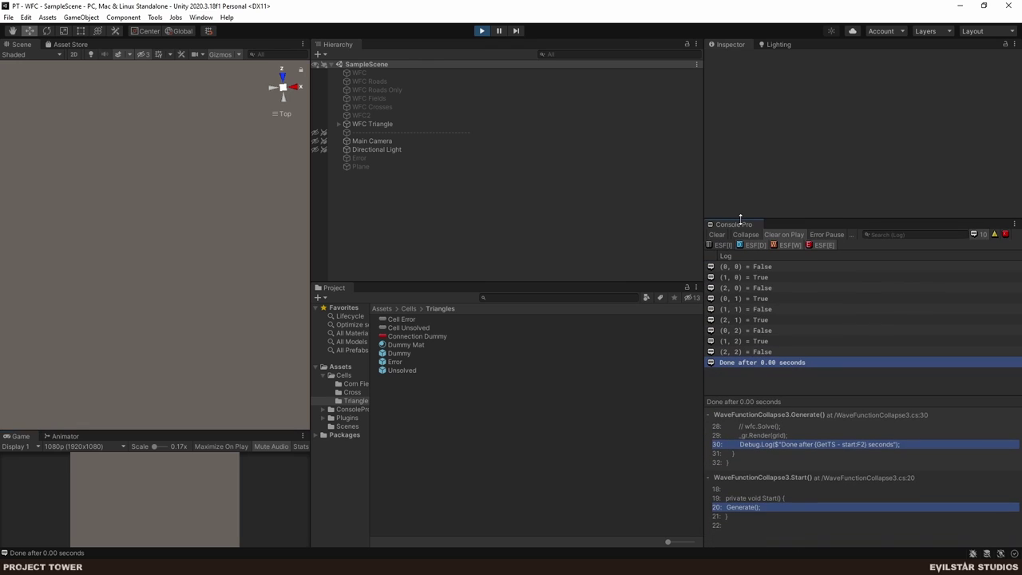
left_click(357, 124)
left_click_drag(191, 265, 166, 277)
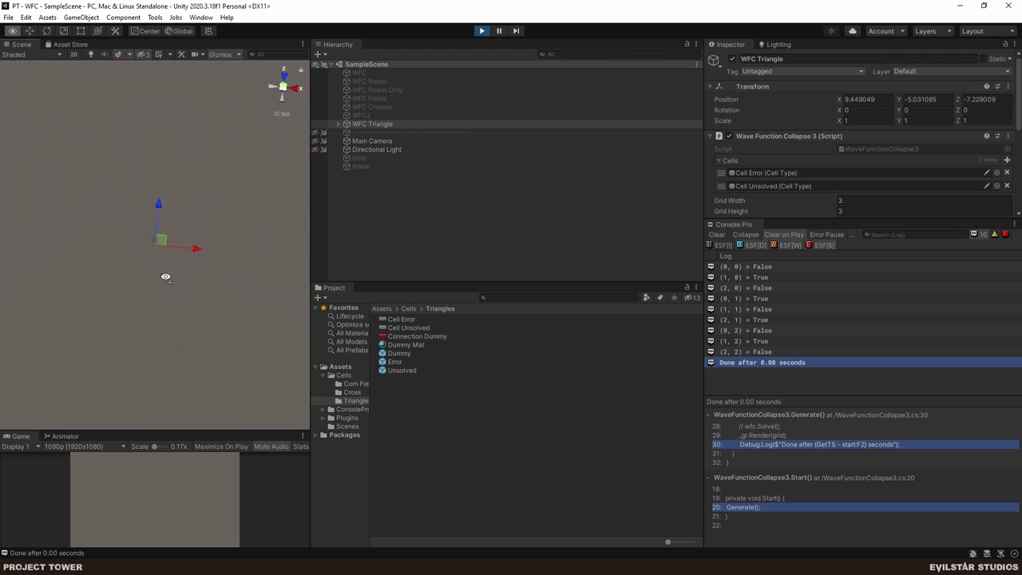
left_click(338, 124)
left_click(368, 132)
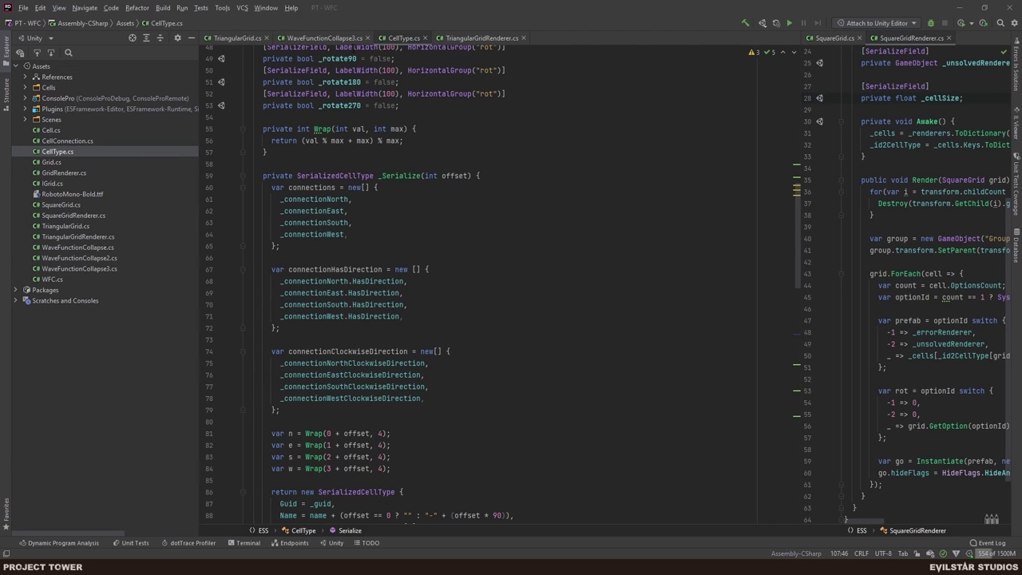
- Comment out the go.hideFlags = HideFlags.HideAndDontSave line in TriangularGridRenderer.cs
left_click(240, 38)
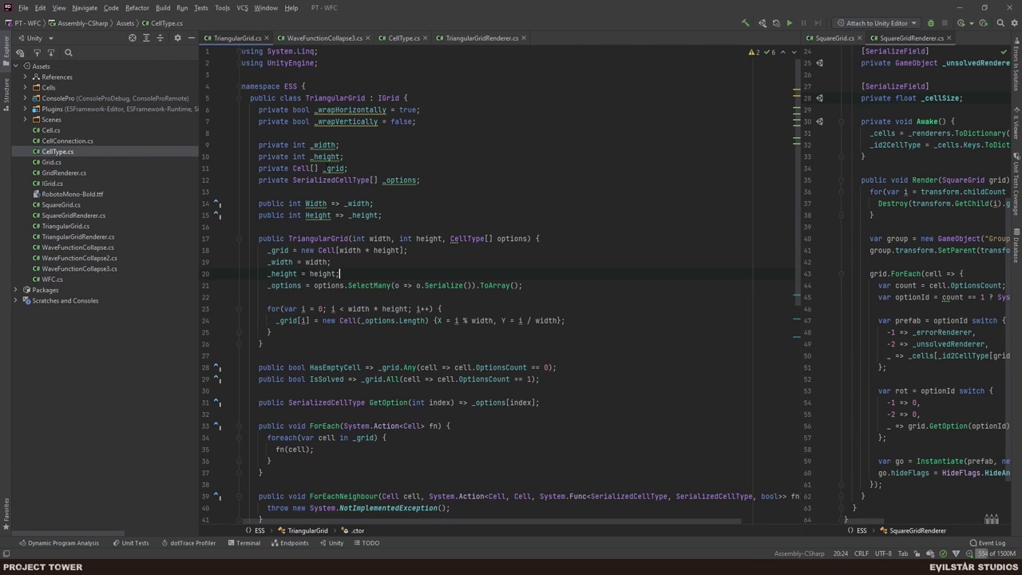
scroll(479, 287, "down", 10)
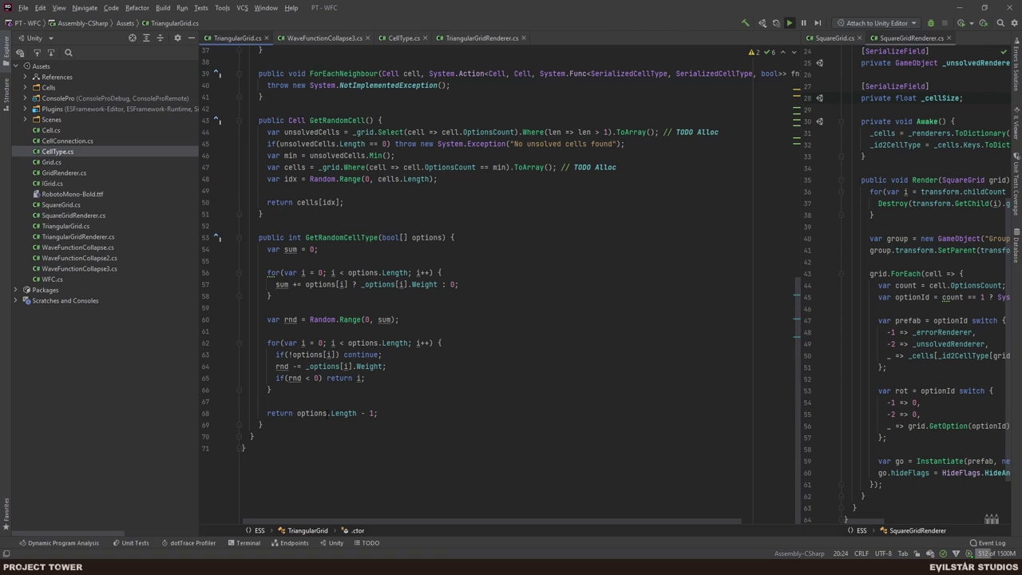
left_click(467, 37)
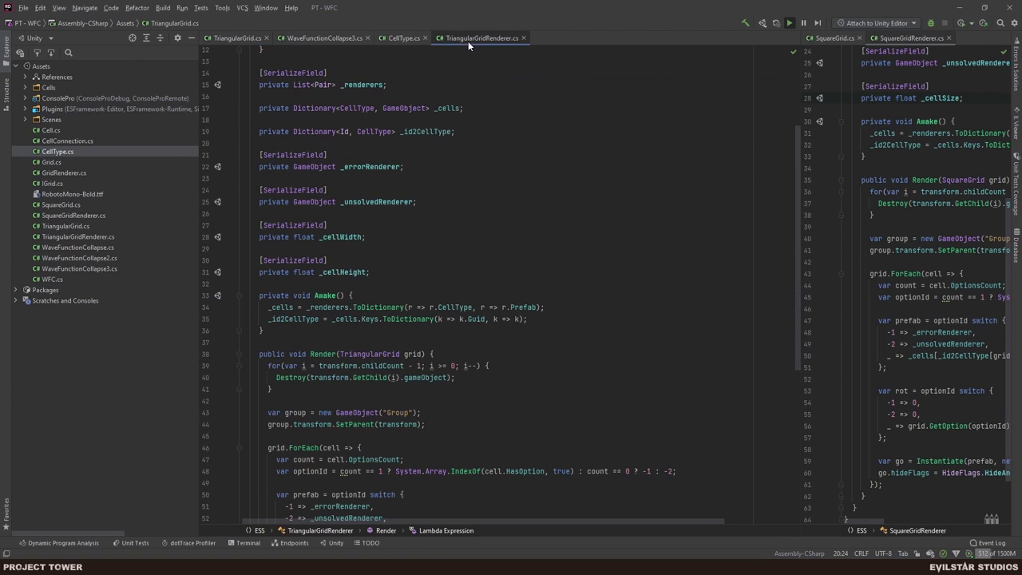
scroll(401, 264, "down", 10)
scroll(380, 135, "up", 5)
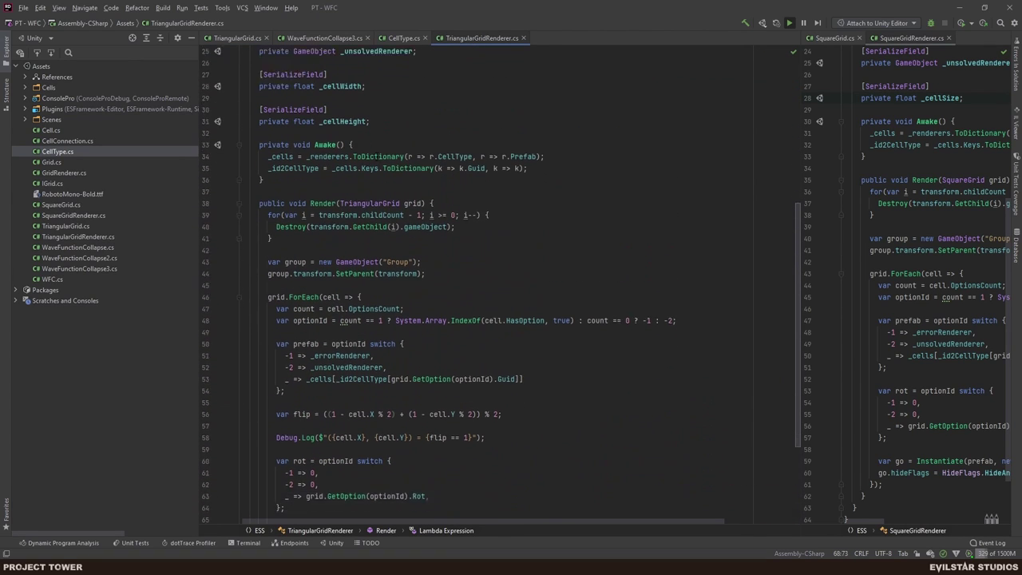
scroll(335, 279, "down", 5)
left_click(289, 393)
key("ctrl+slash")
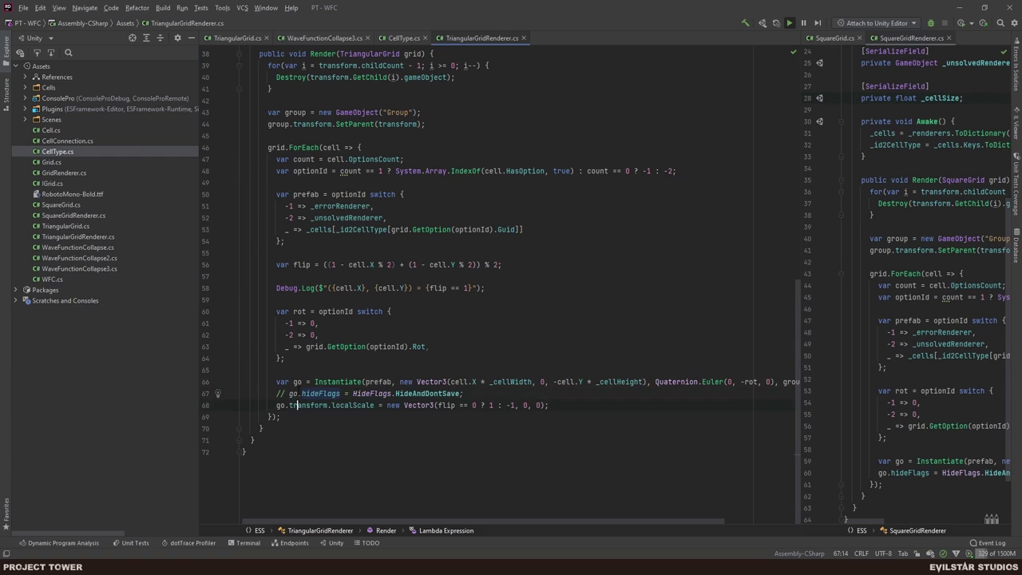
- Stop play mode and delete the Debug.Log line that prints cell coordinates and flip state in TriangularGridRenderer.cs
key("alt+Tab")
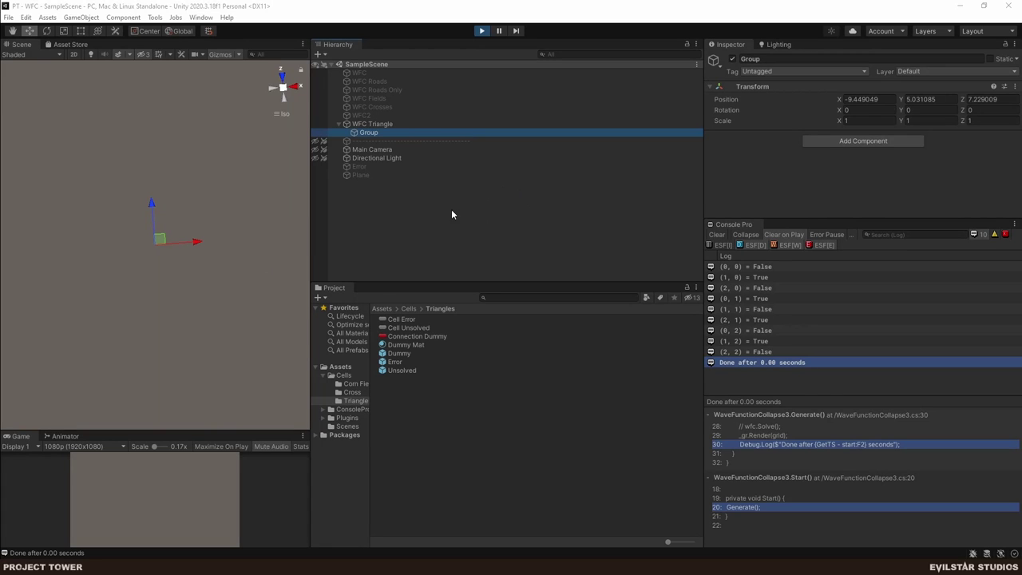
left_click(444, 213)
left_click(481, 30)
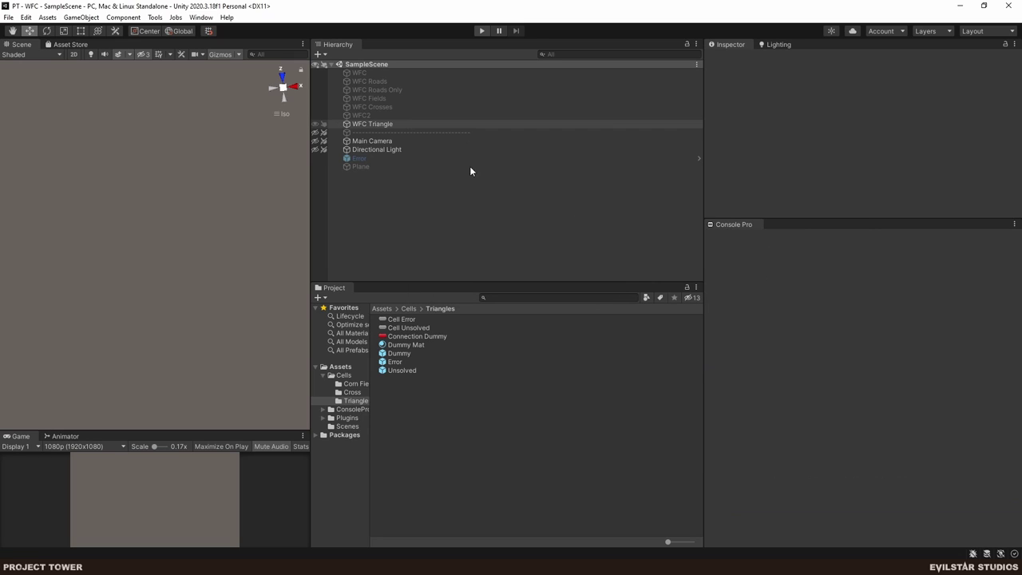
key("alt+Tab")
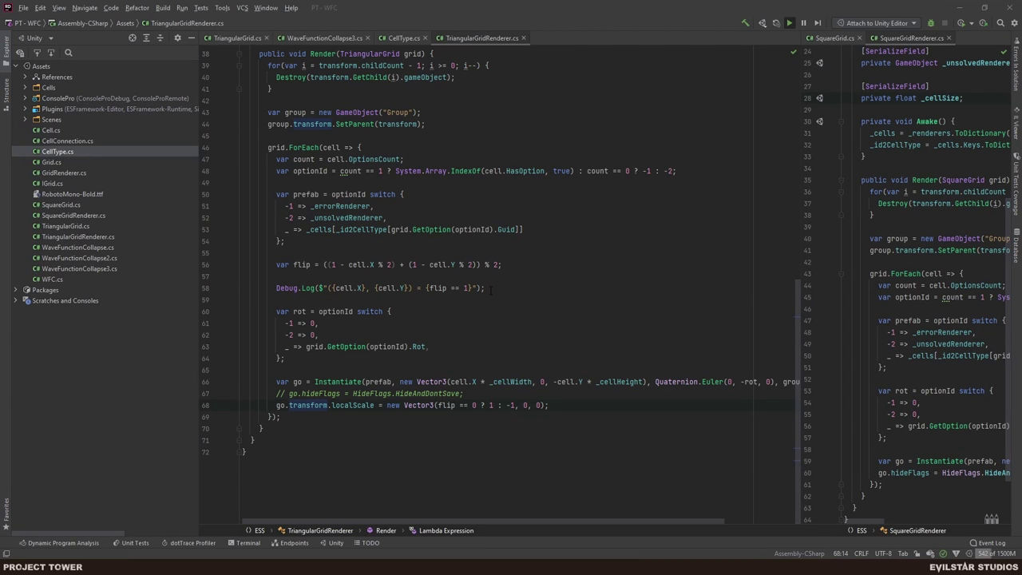
triple_click(490, 289)
key("BackSpace")
- Run the scene in Unity, expand Group under WFC Triangle, and inspect the first Unsolved clone's transform and view
key("alt+Tab")
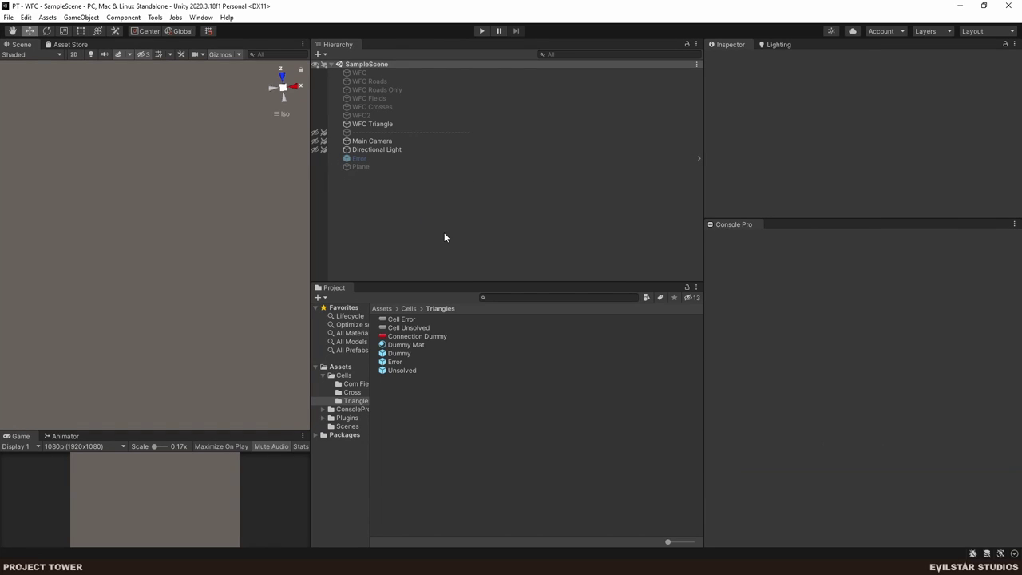
left_click(483, 31)
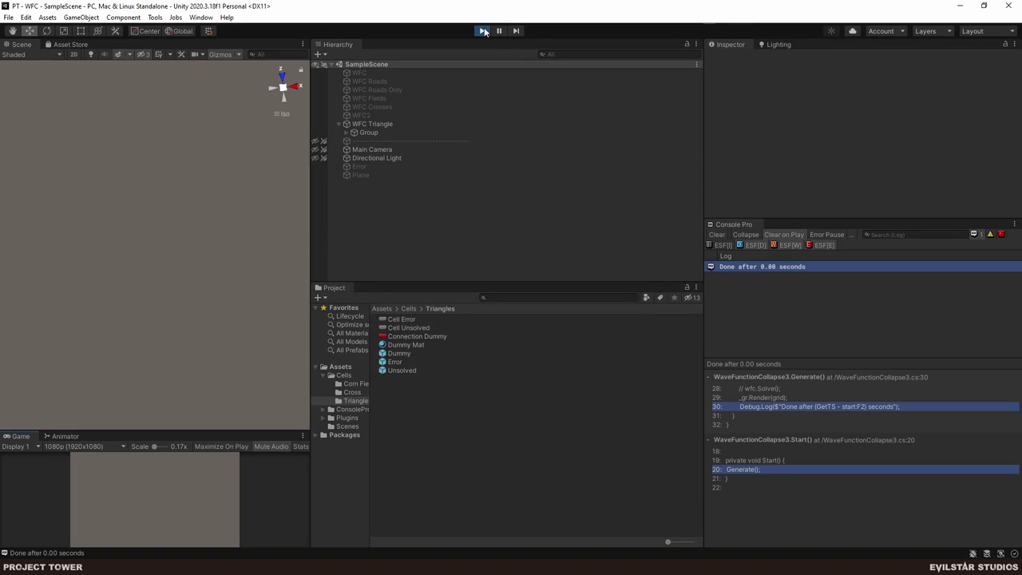
left_click(353, 134)
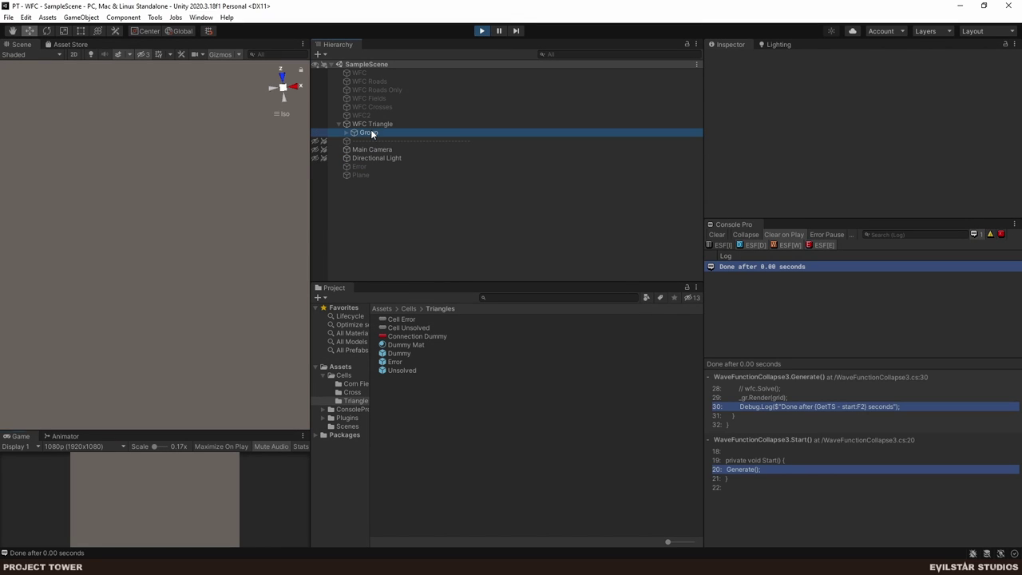
left_click(348, 132)
left_click(383, 142)
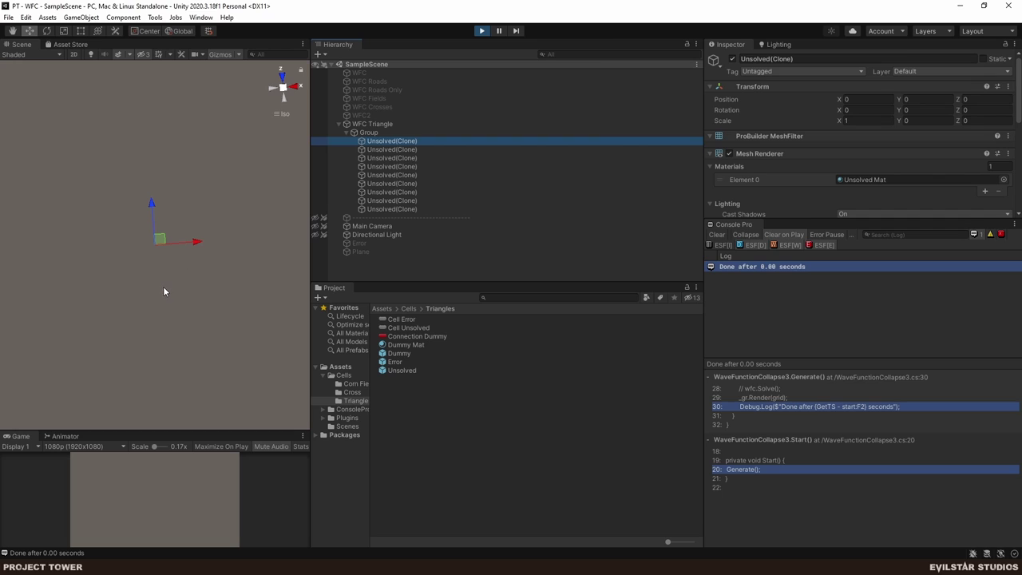
left_click_drag(160, 252, 911, 138)
- Stop play mode and set the Y and Z components of the localScale vector in TriangularGridRenderer.cs to 1
left_click(481, 30)
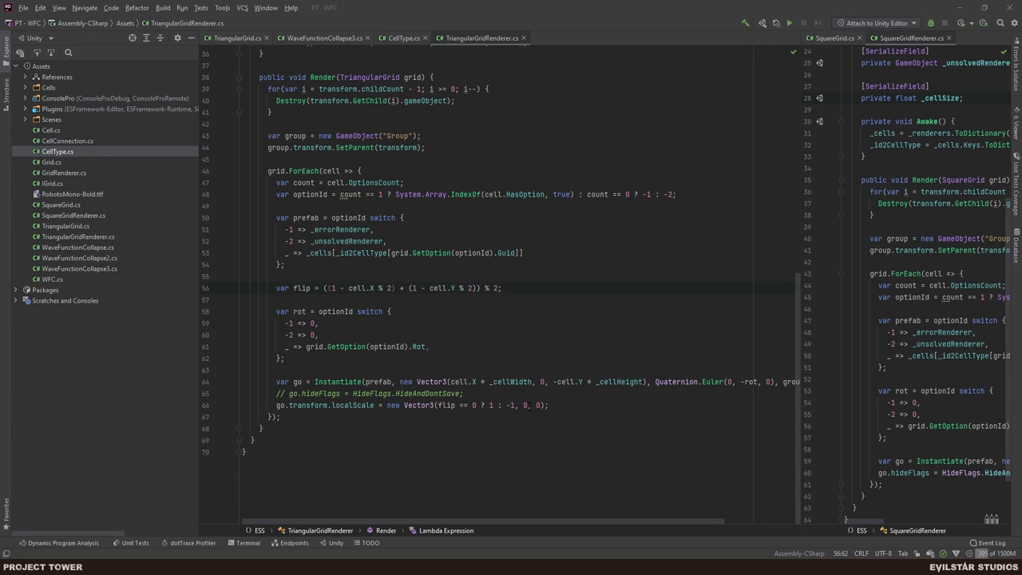
left_click(525, 405)
key("alt+Tab")
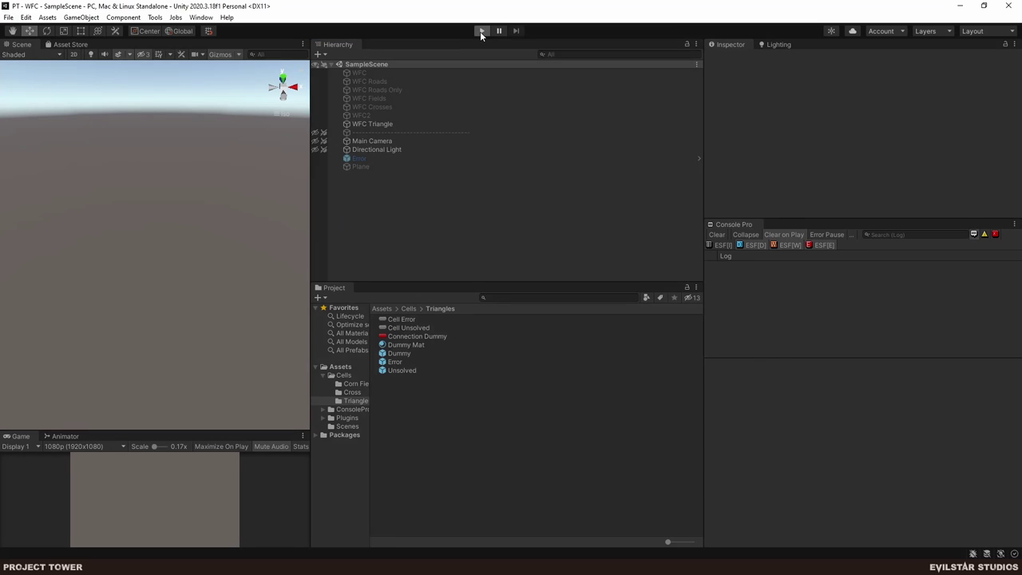
- Run the scene and examine the rendered triangles from the top view
left_click(480, 31)
scroll(181, 281, "down", 5)
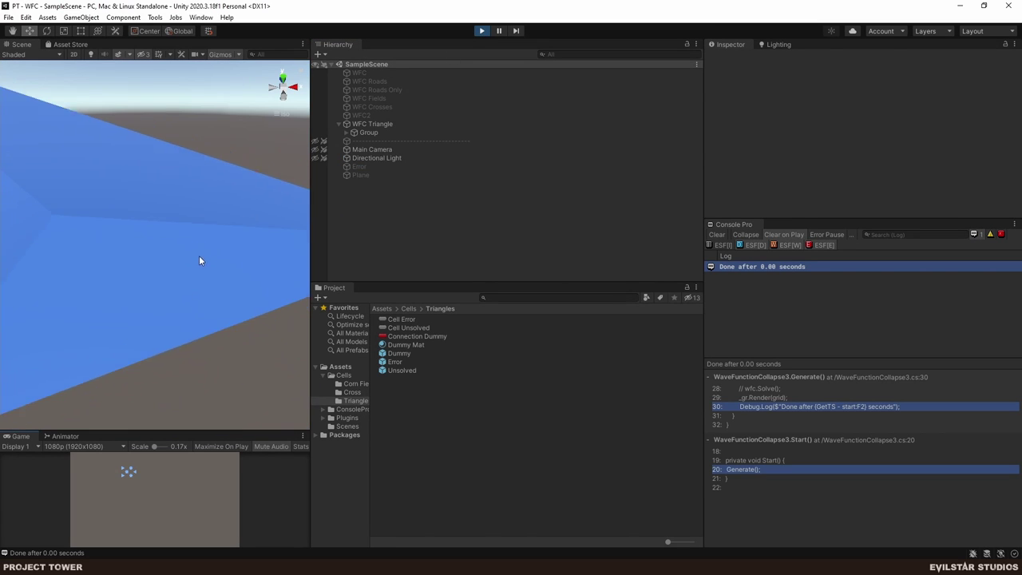
left_click_drag(169, 247, 124, 221)
left_click(282, 78)
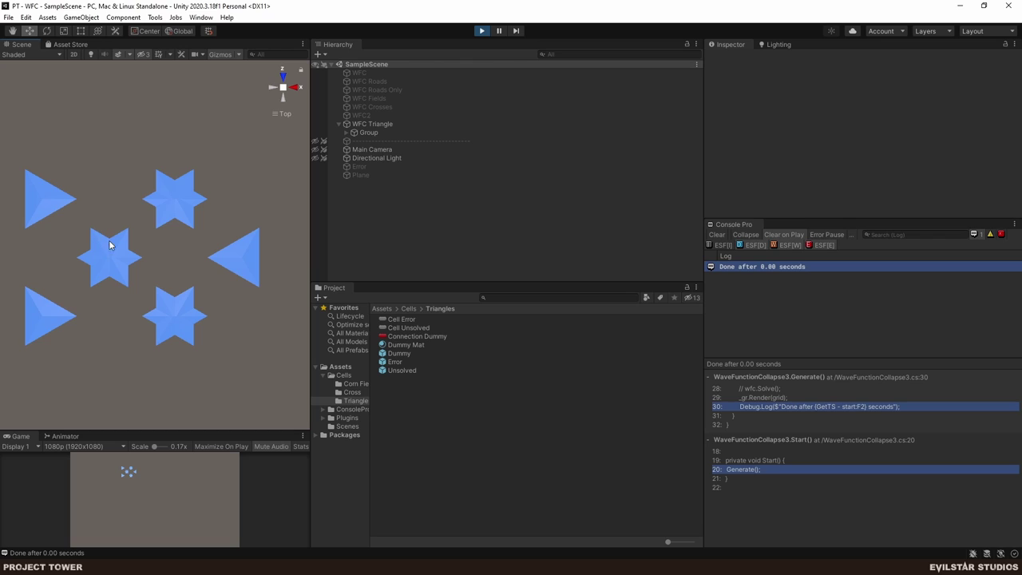
- Separate the overlapping triangles by moving the middle row's flipped clone to X about -1.49 and the upper row's unflipped one to X 5.6
left_click(125, 245)
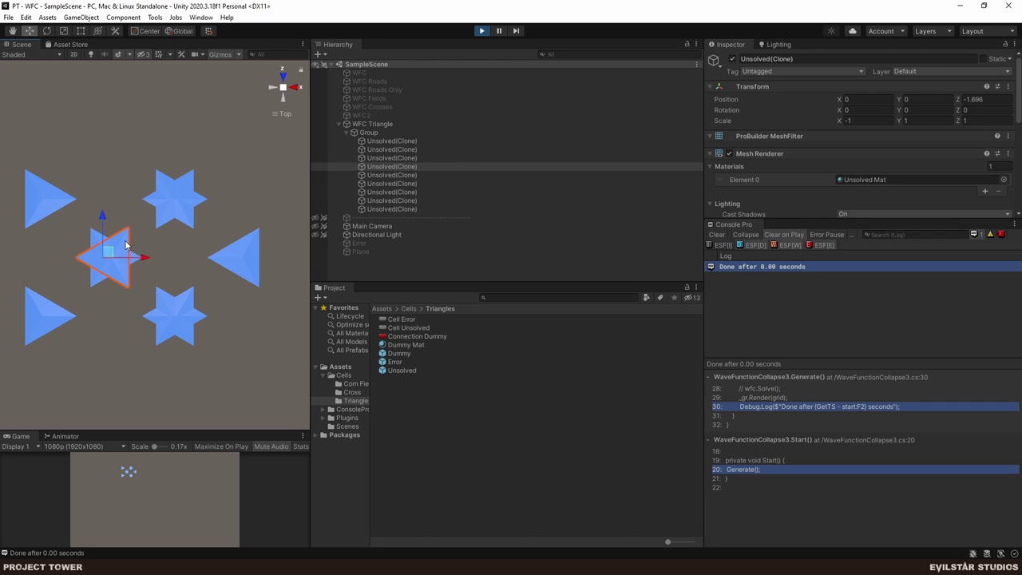
left_click_drag(189, 276, 162, 252)
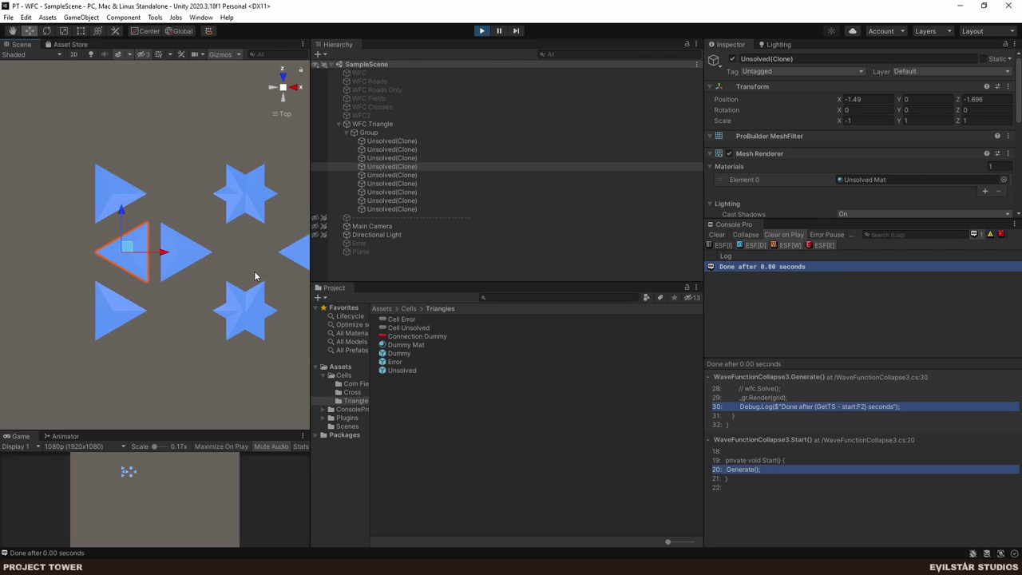
left_click_drag(255, 279, 204, 267)
left_click(220, 196)
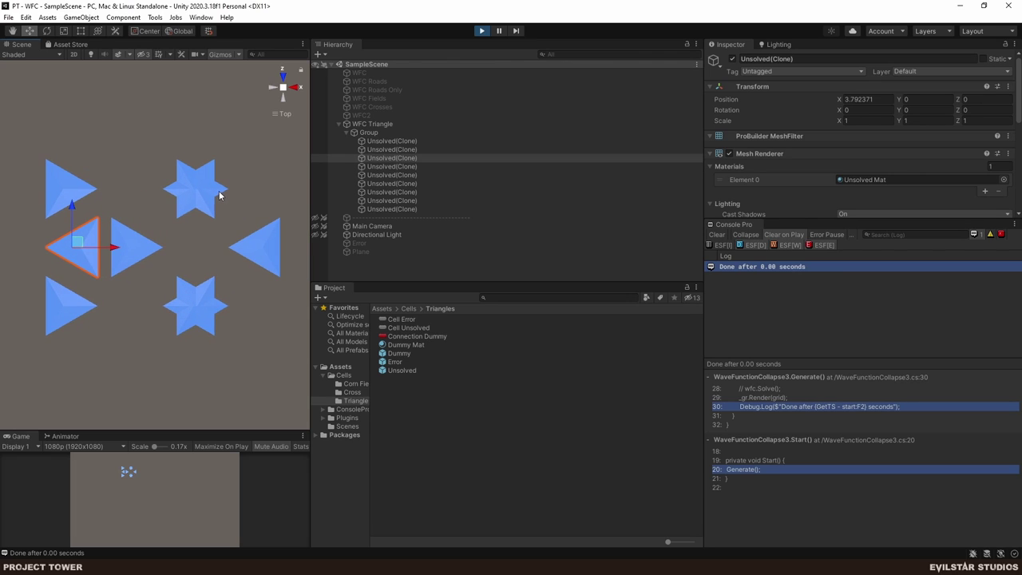
left_click_drag(250, 195, 309, 195)
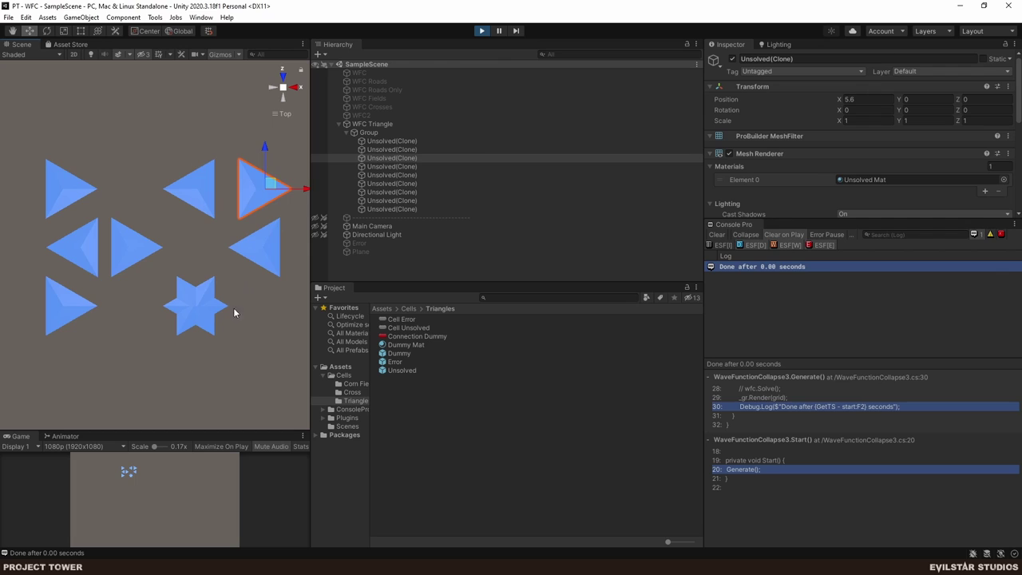
- Separate the two overlapping triangles in the bottom row by moving the unflipped clone to X 5.23
left_click(223, 310)
left_click_drag(237, 308, 292, 307)
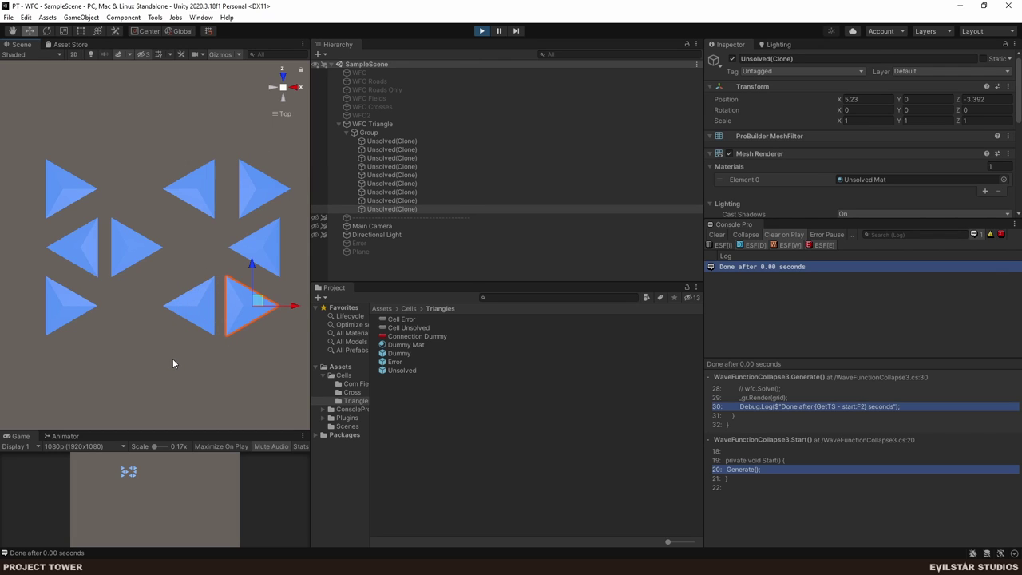
- Switch to the code editor and add a line reading "log" below the rot switch in TriangularGridRenderer.cs
key("alt+Tab")
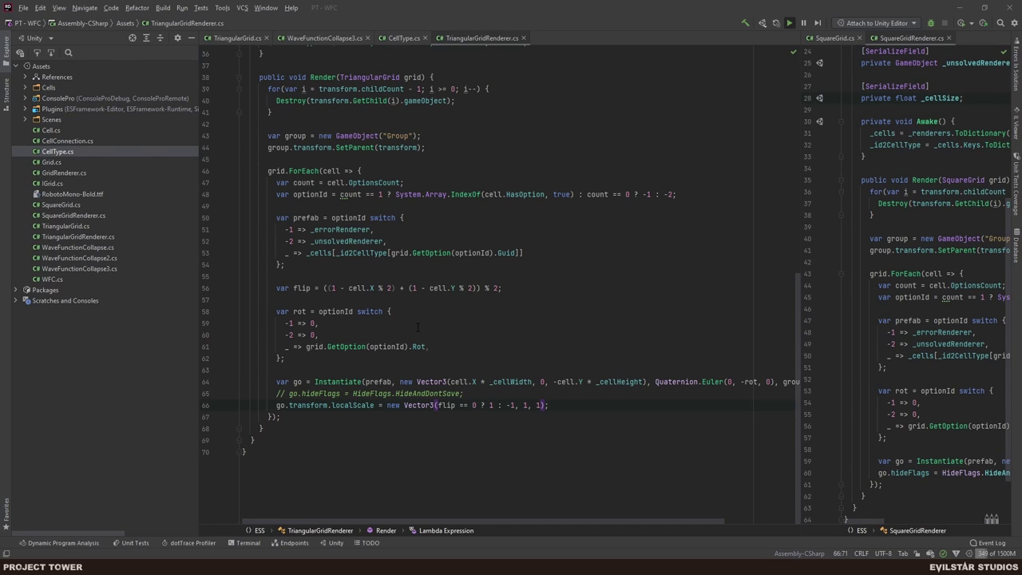
left_click(467, 356)
key("Return")
key("Return")
type("log")
key("Escape")
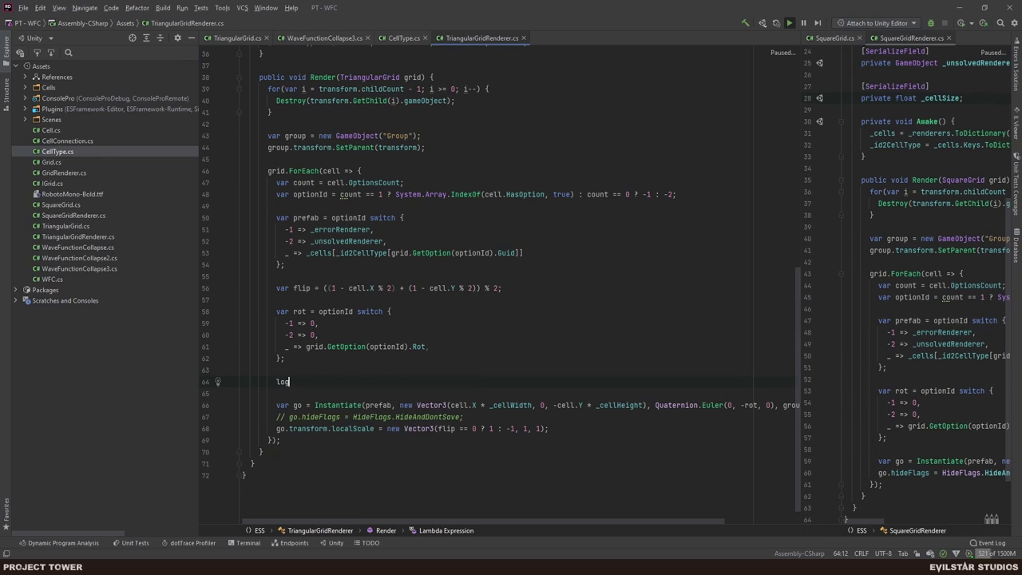
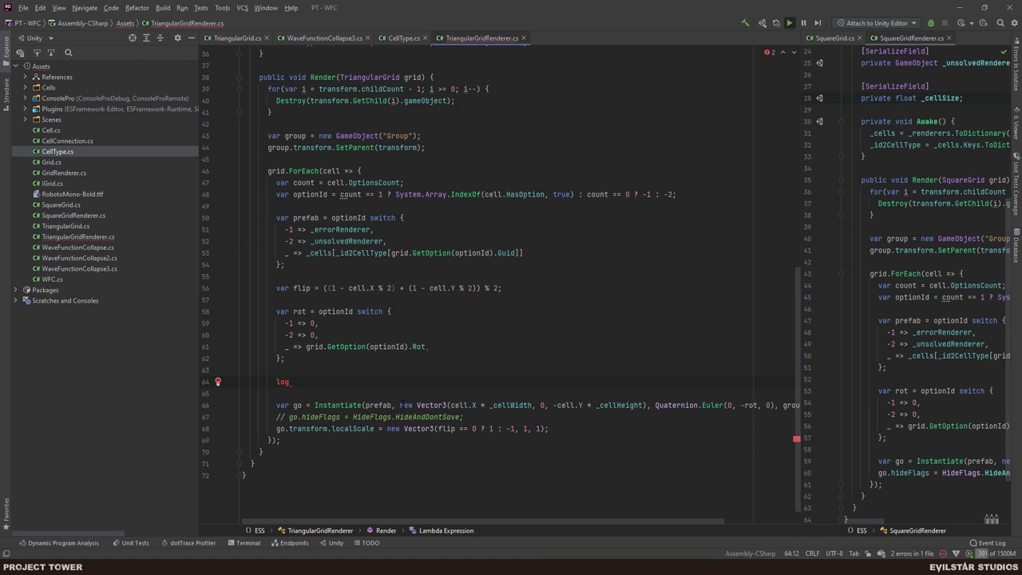
- Return to Unity, stop play mode, and open the Dummy prefab in a top view
key("alt+Tab")
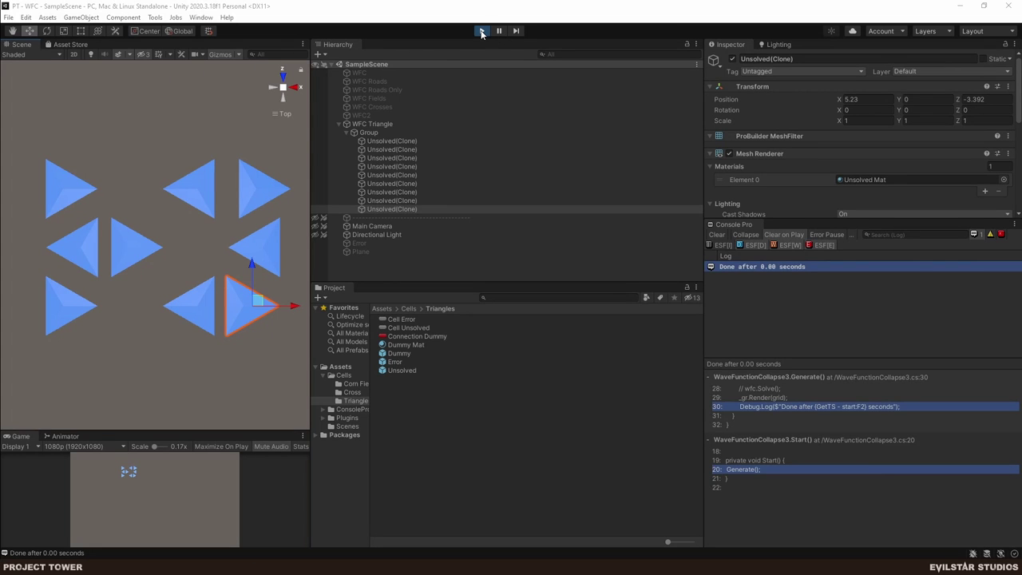
left_click(482, 31)
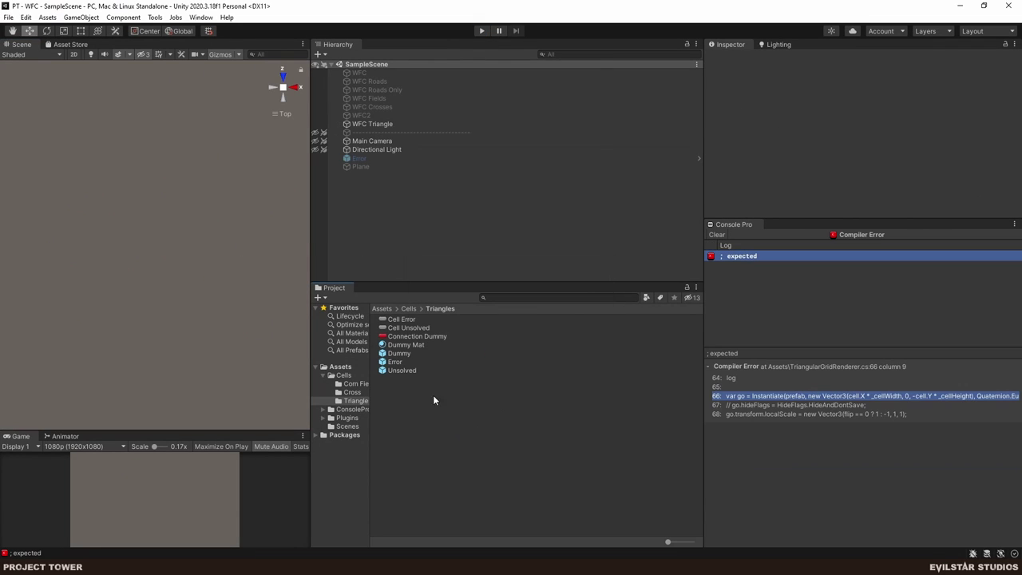
double_click(401, 353)
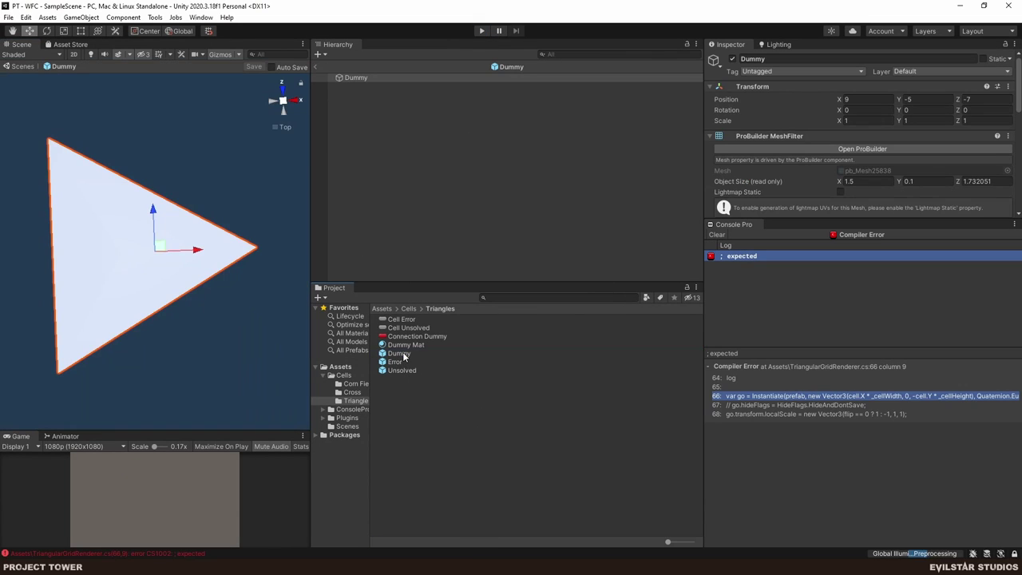
left_click(299, 107)
left_click(282, 100)
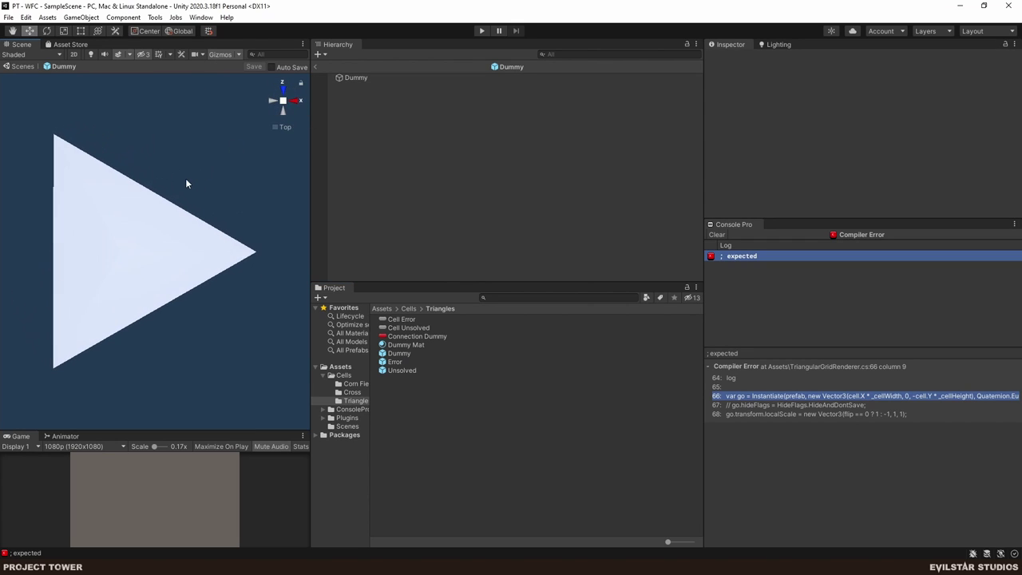
- Open the ProBuilder window and apply Center Pivot to the Dummy mesh
left_click(154, 17)
left_click(154, 16)
left_click(154, 17)
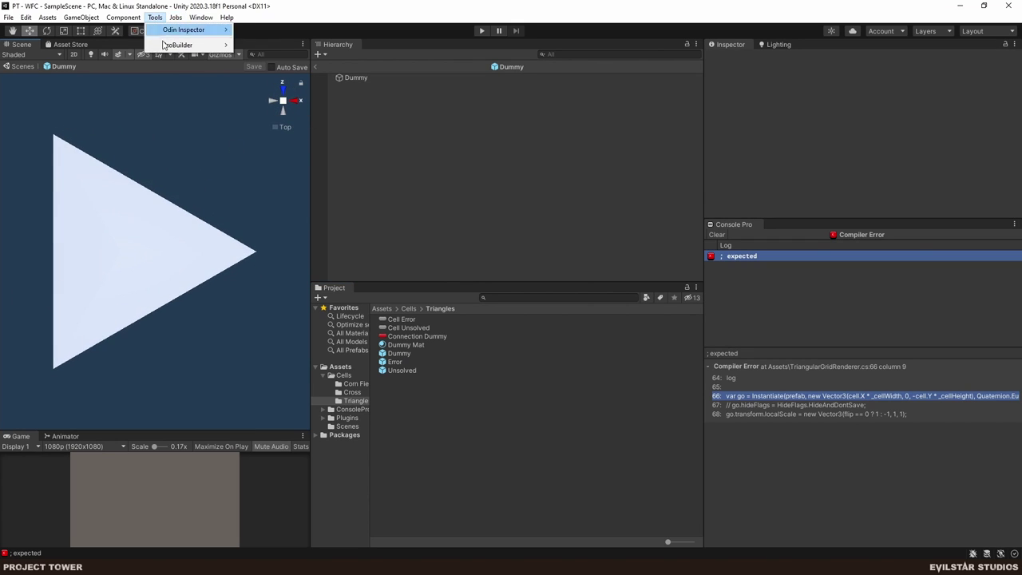
mouse_move(166, 46)
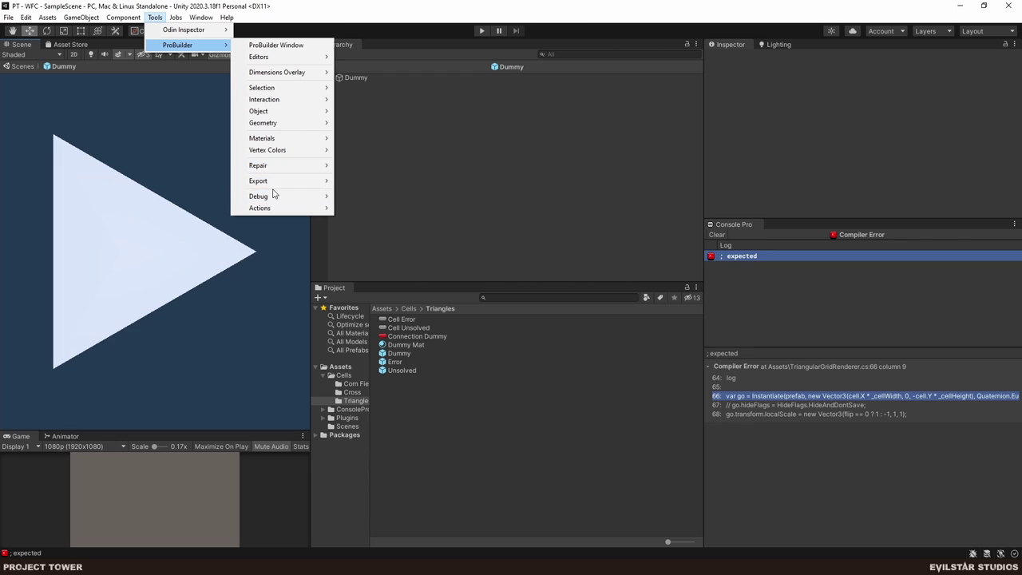
left_click(269, 48)
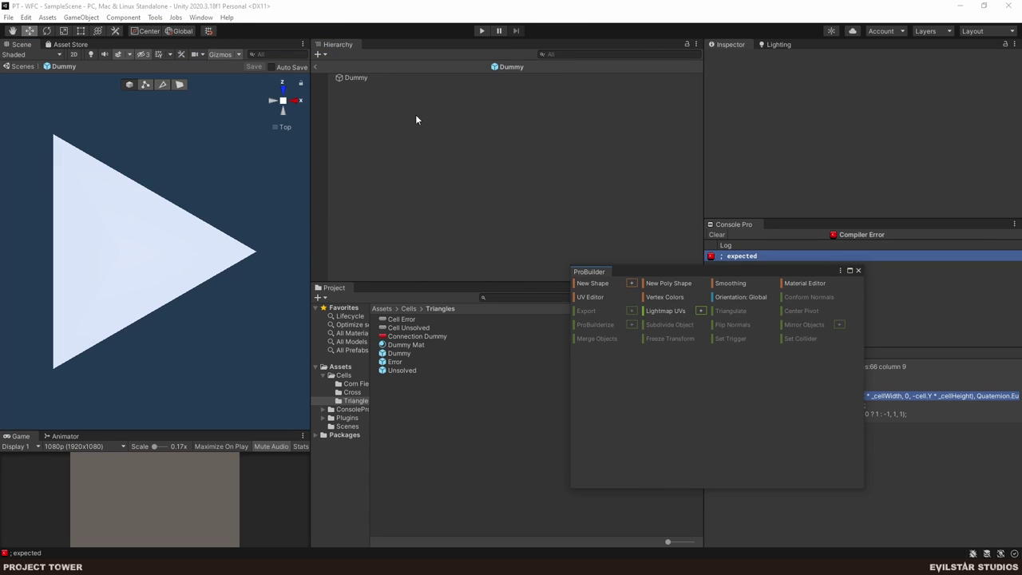
left_click(371, 79)
left_click_drag(633, 275, 481, 174)
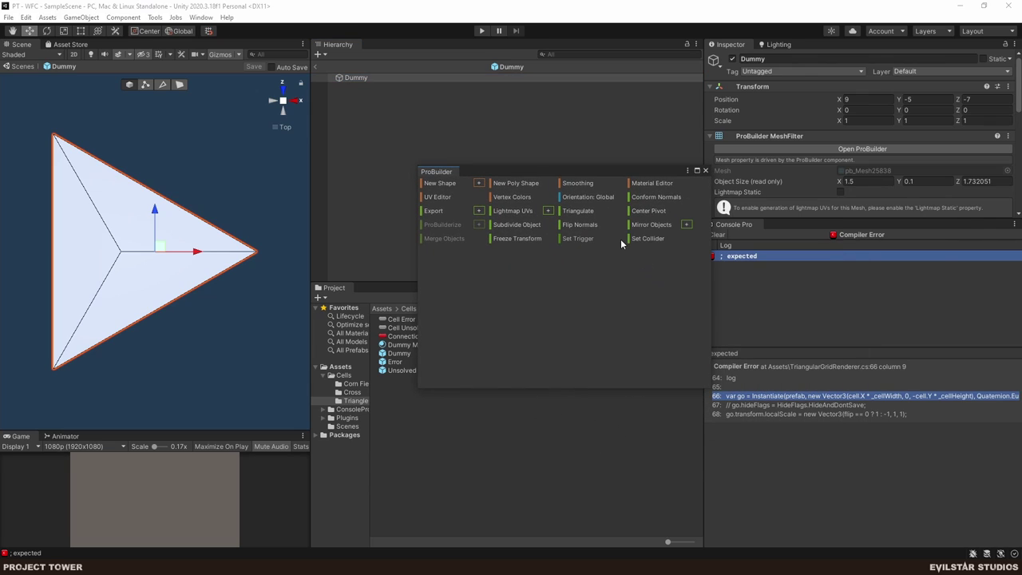
left_click(661, 212)
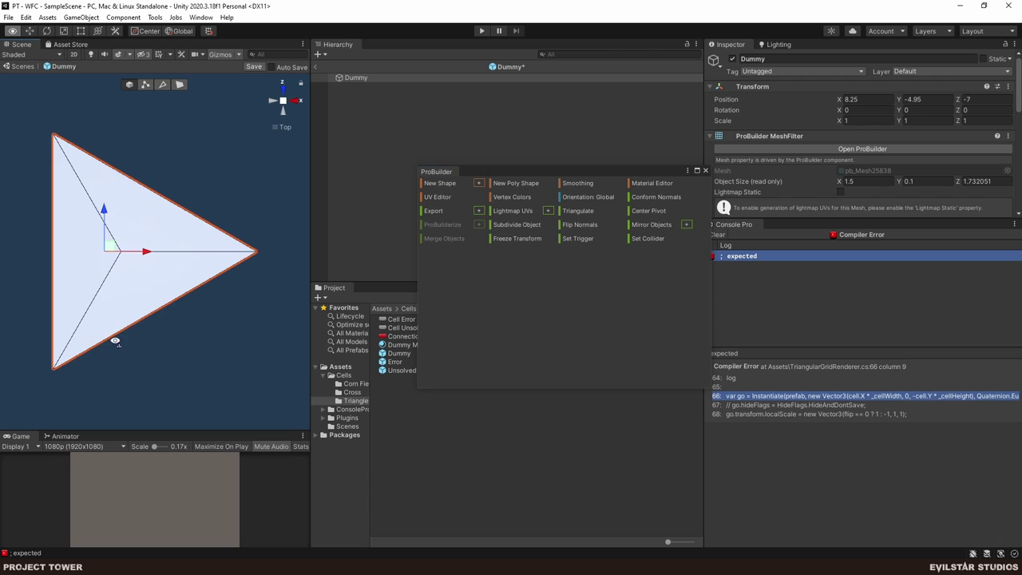
- Examine the Dummy's pivot position from oblique, side and top views, and close the ProBuilder window
left_click_drag(114, 342, 100, 255)
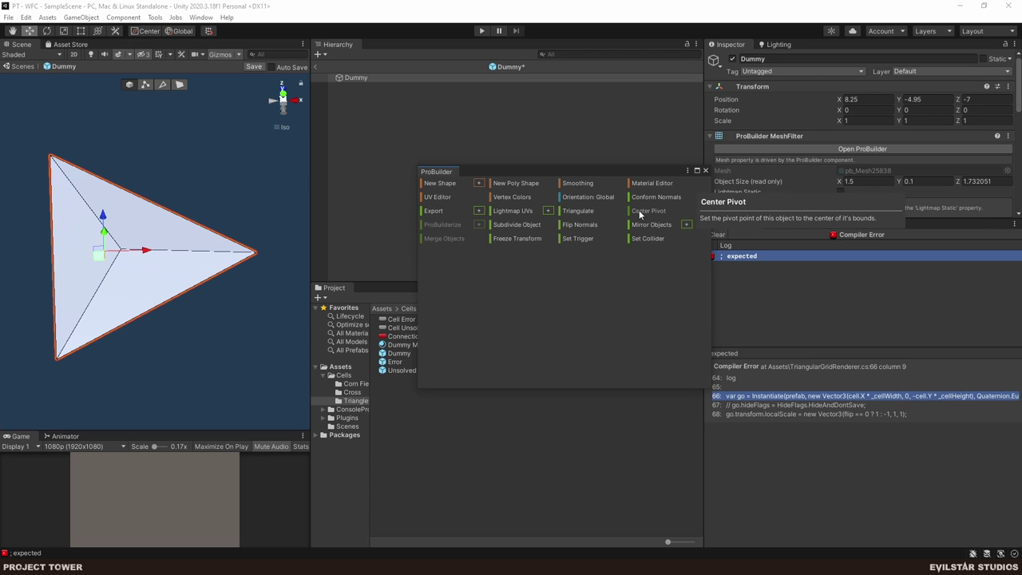
left_click_drag(264, 279, 151, 160)
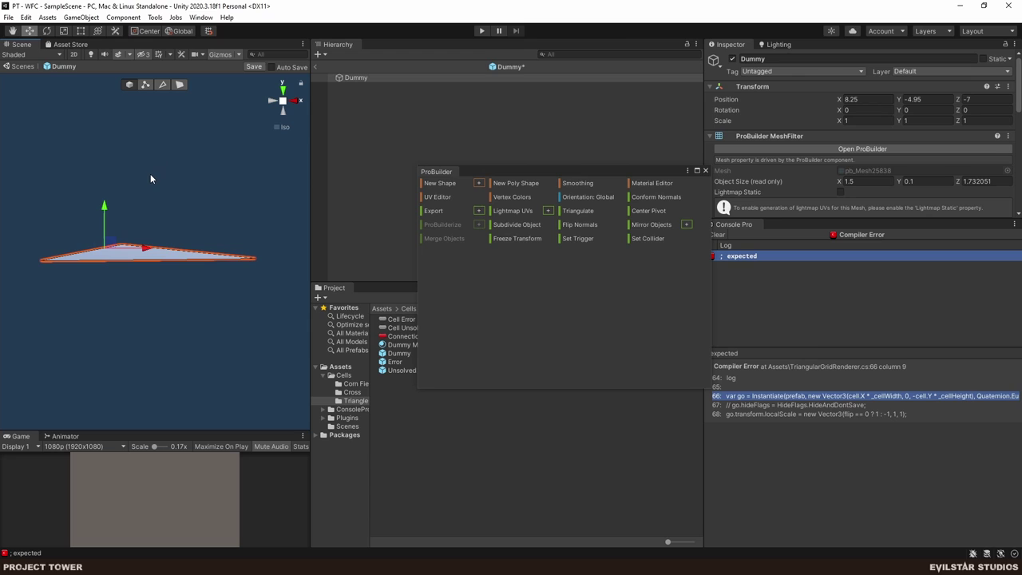
left_click(286, 130)
left_click_drag(172, 311, 221, 205)
left_click(284, 90)
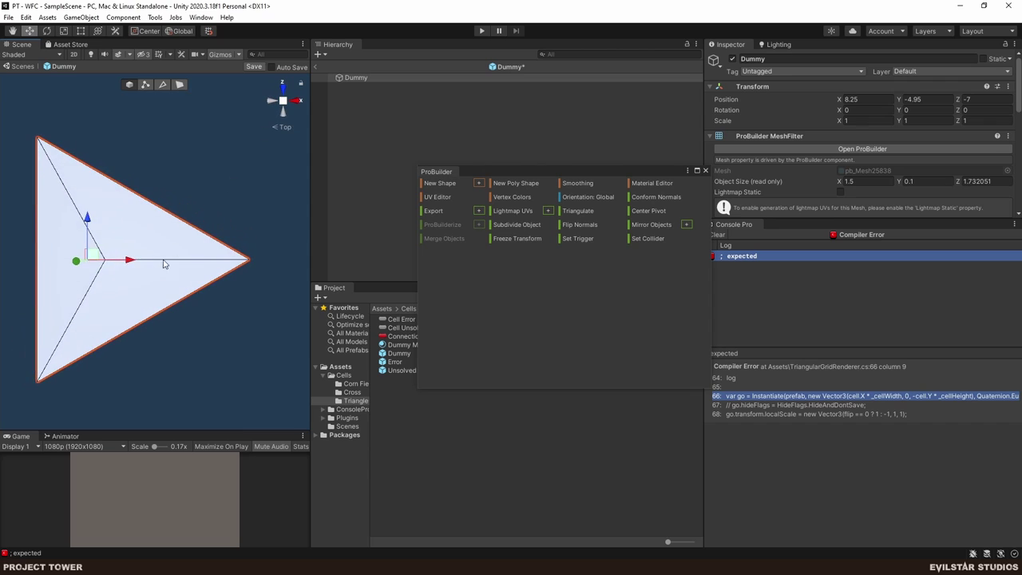
scroll(189, 258, "down", 5)
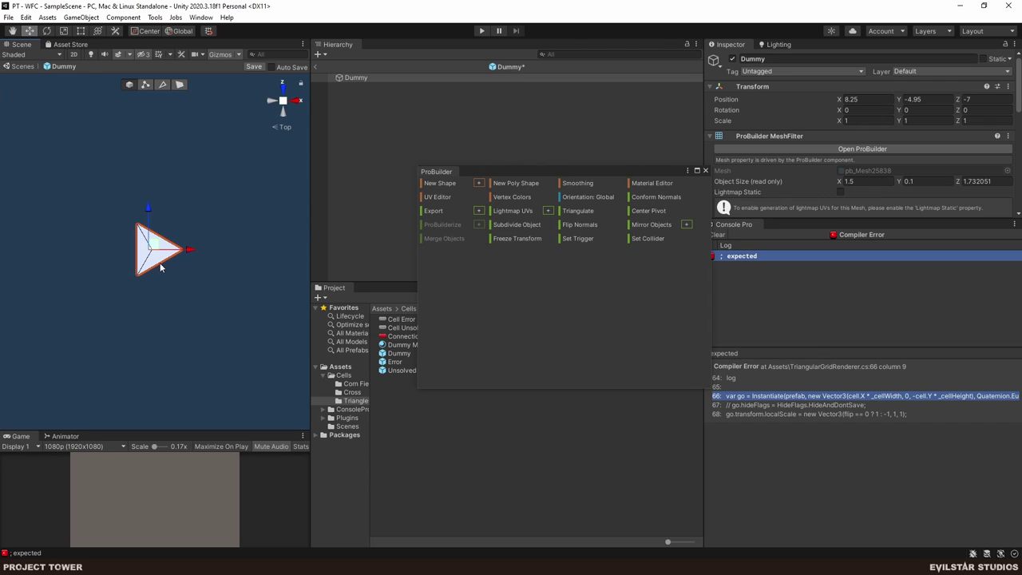
scroll(213, 256, "up", 3)
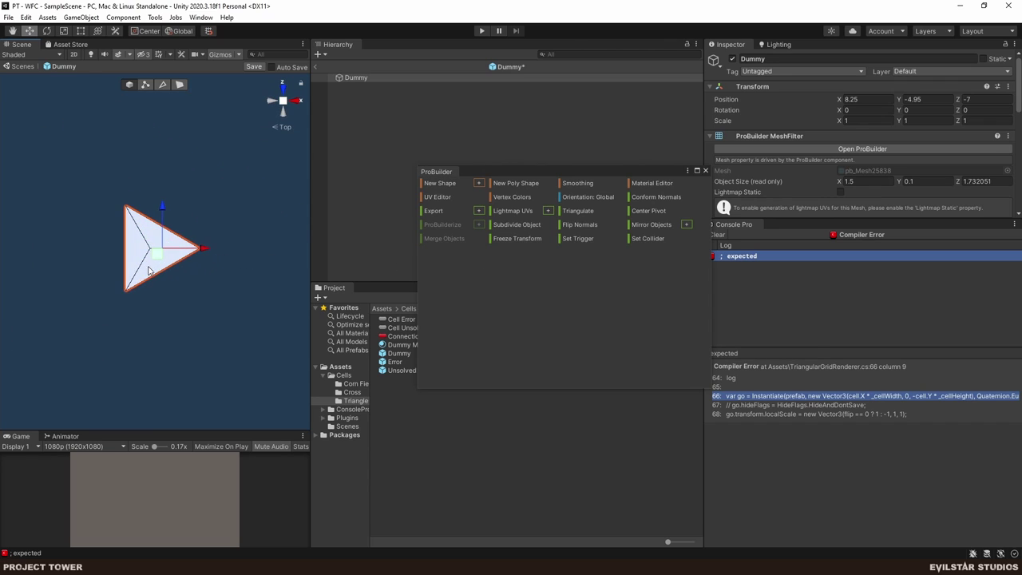
scroll(192, 266, "down", 3)
scroll(167, 278, "up", 4)
left_click_drag(169, 281, 157, 247)
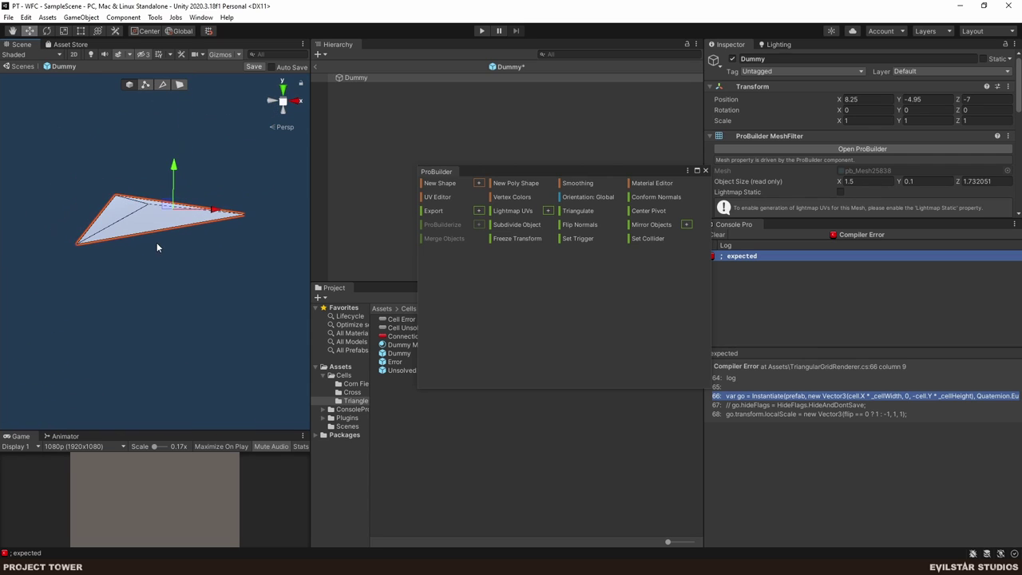
left_click(705, 171)
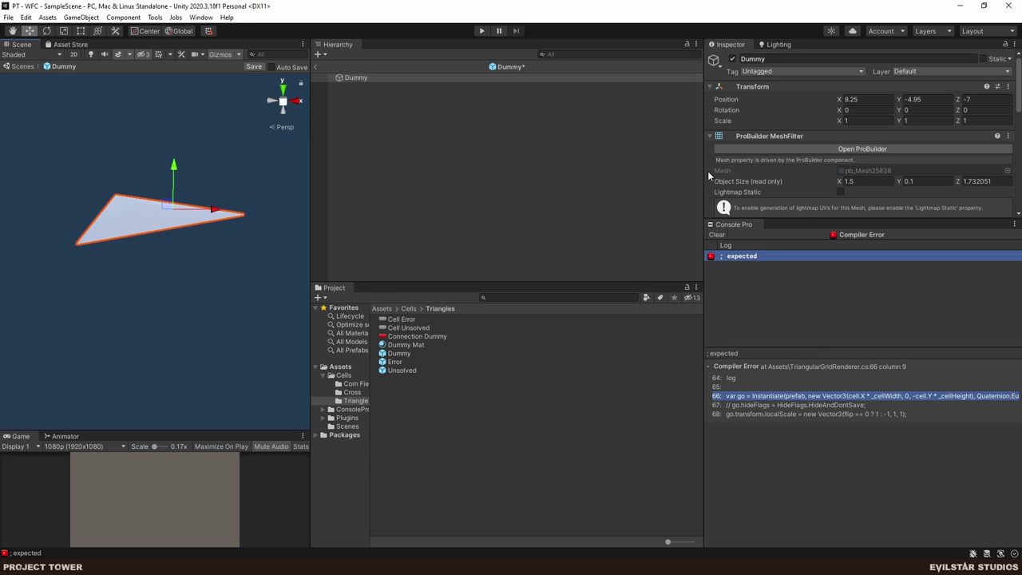
- Comment out the "log" line in TriangularGridRenderer.cs and return to Unity
key("alt+Tab")
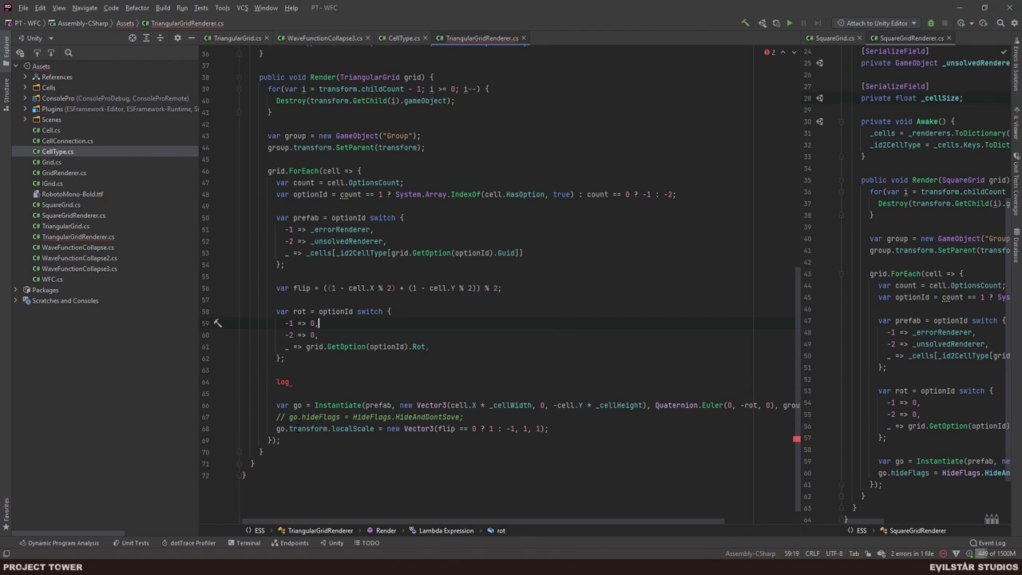
left_click(335, 381)
key("ctrl+slash")
key("alt+Tab")
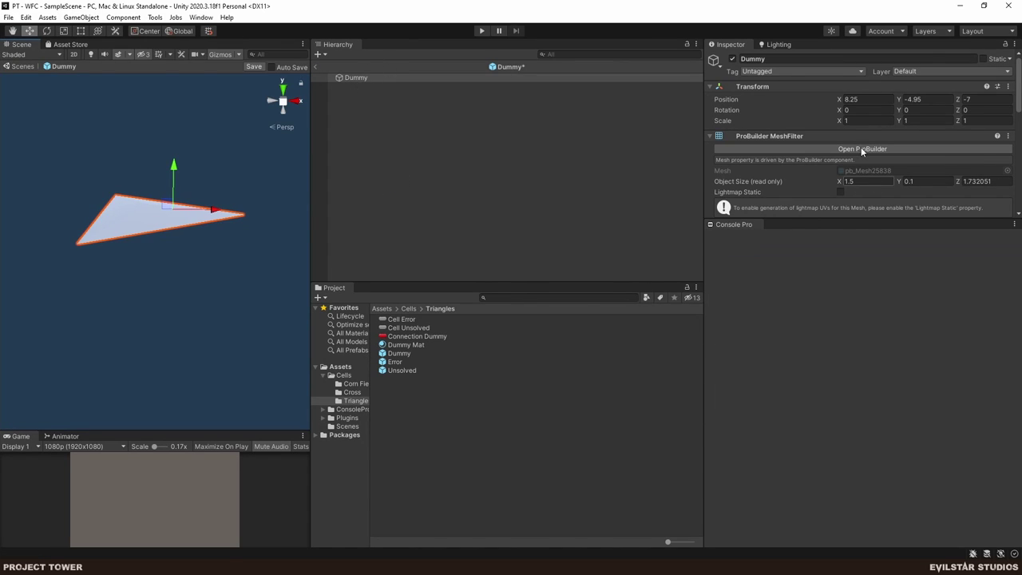
- Reopen ProBuilder for the Dummy, check the tools available for its base edge and for the whole object, and close the window
left_click(372, 78)
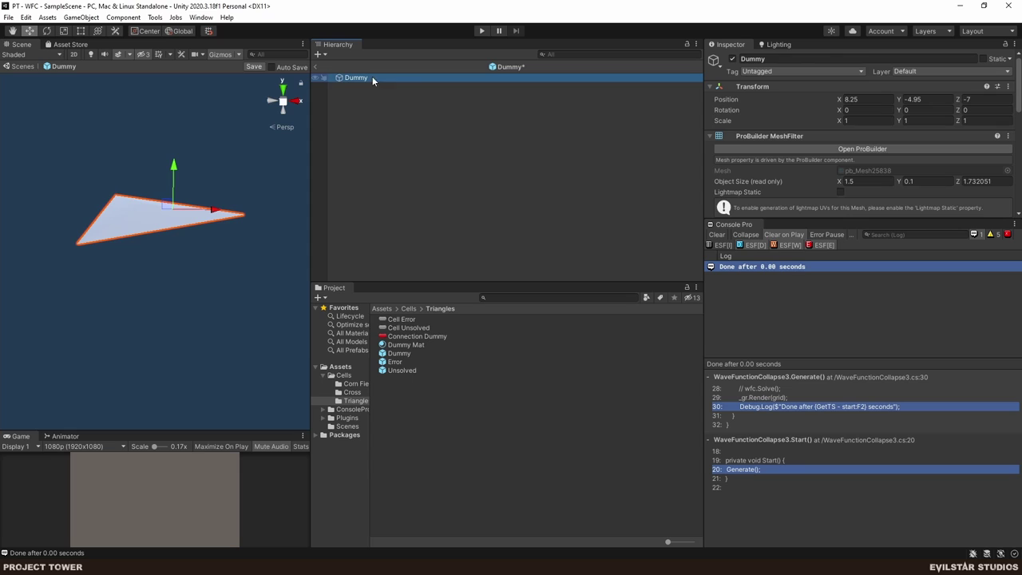
left_click(867, 150)
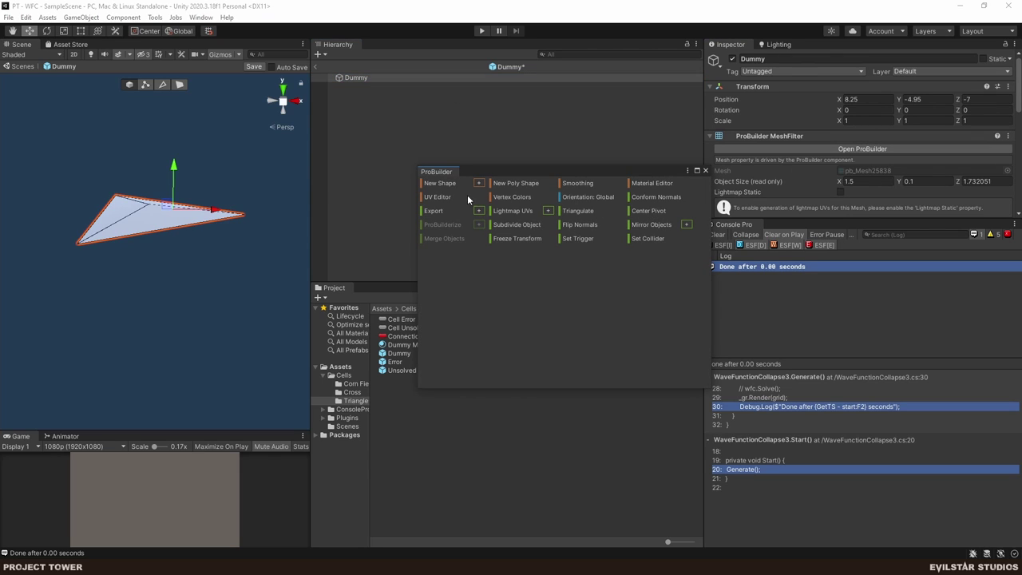
left_click_drag(191, 211, 205, 296)
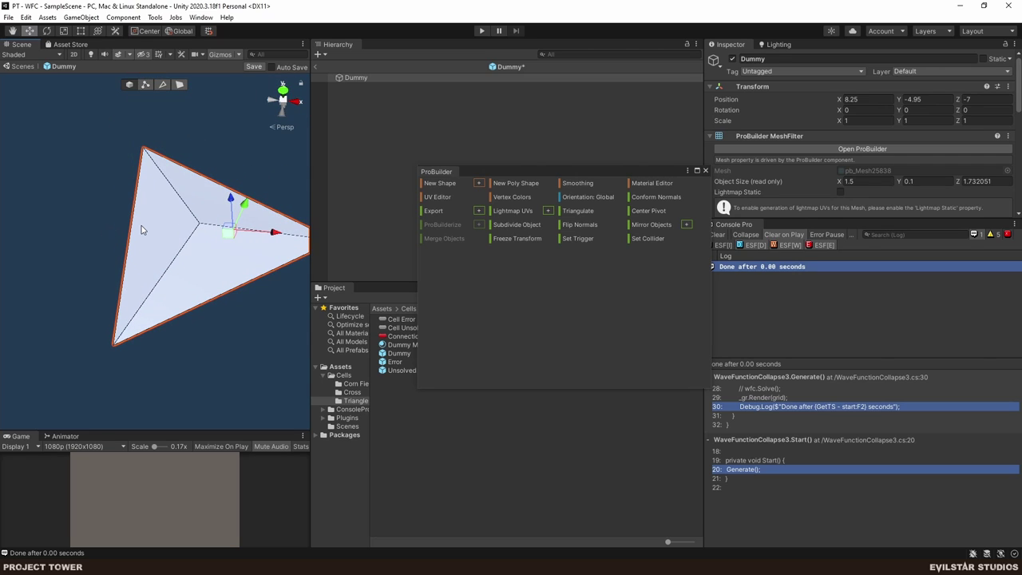
left_click(163, 85)
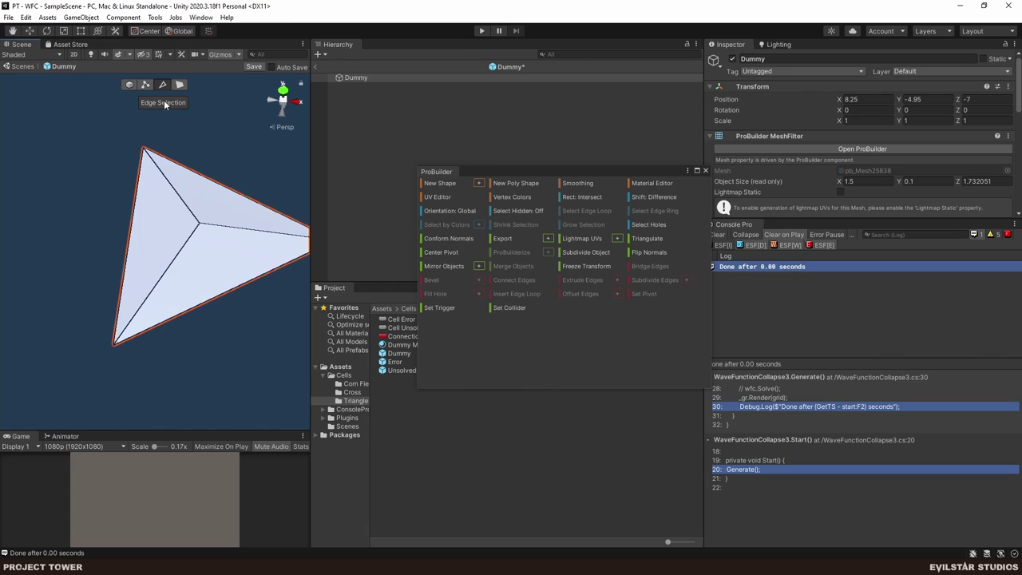
left_click(132, 225)
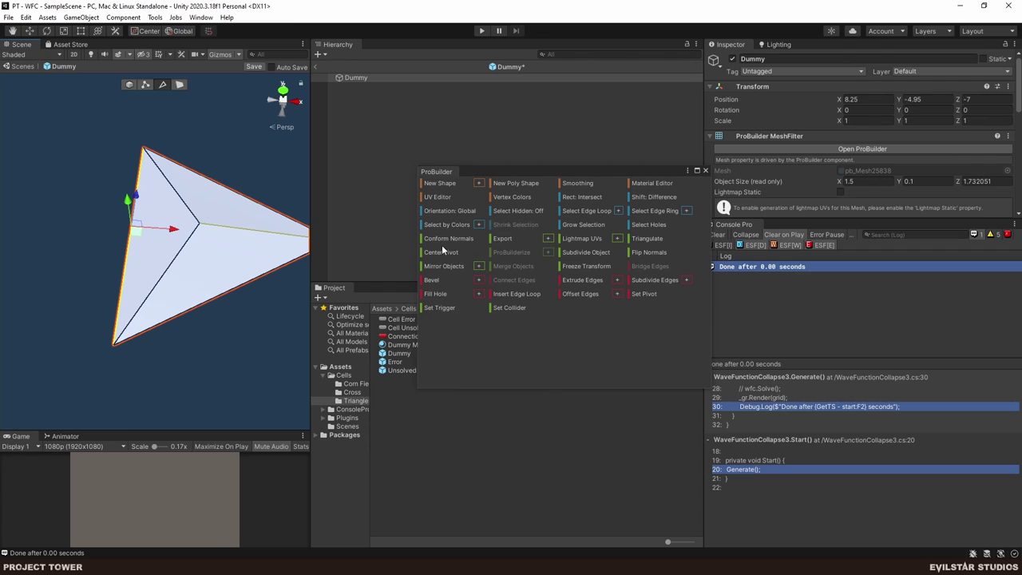
left_click(136, 85)
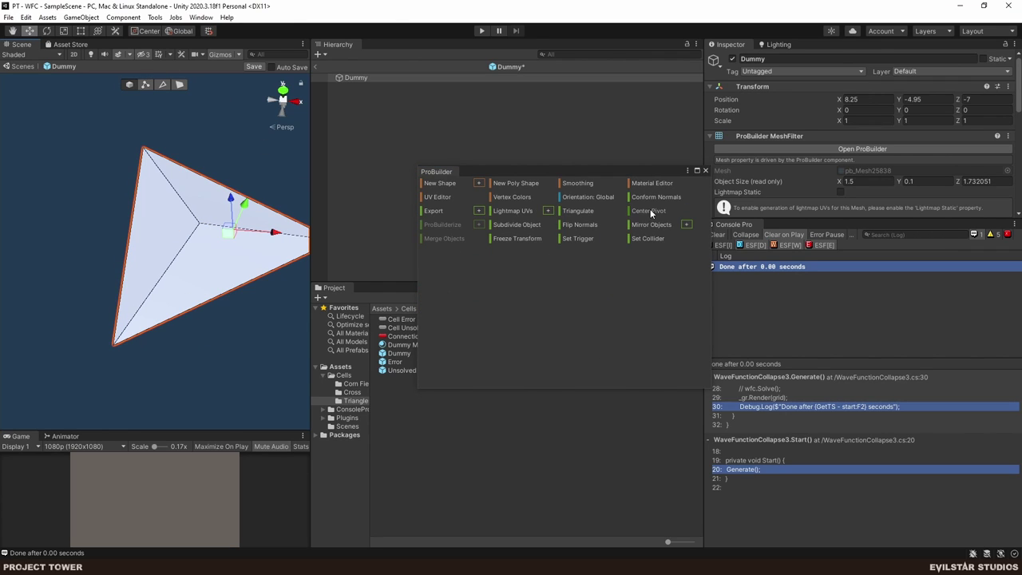
left_click(705, 170)
- View the Dummy from the top and enlarge the Inspector to review its transform and mesh components
left_click(238, 295)
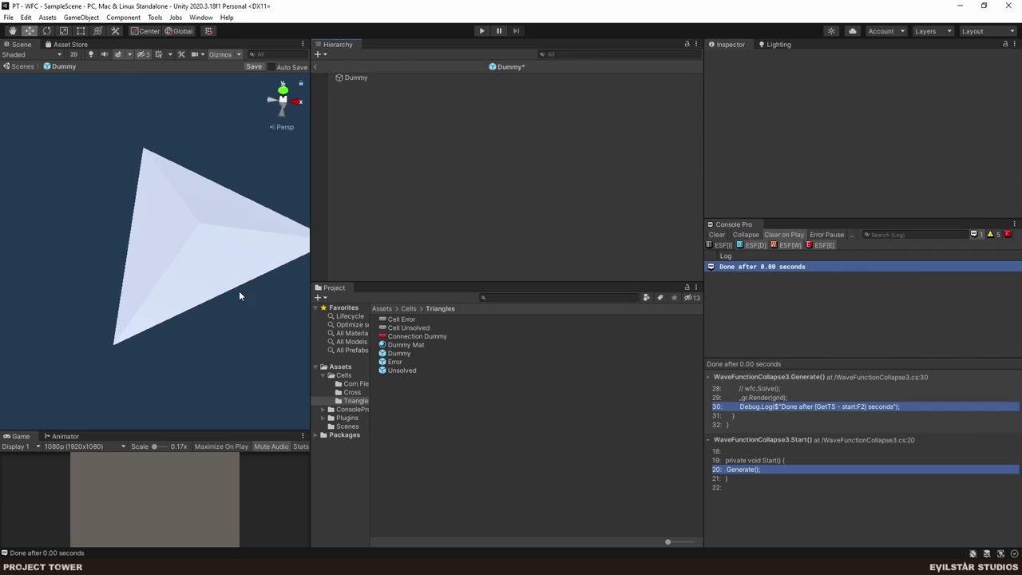
left_click_drag(238, 295, 267, 189)
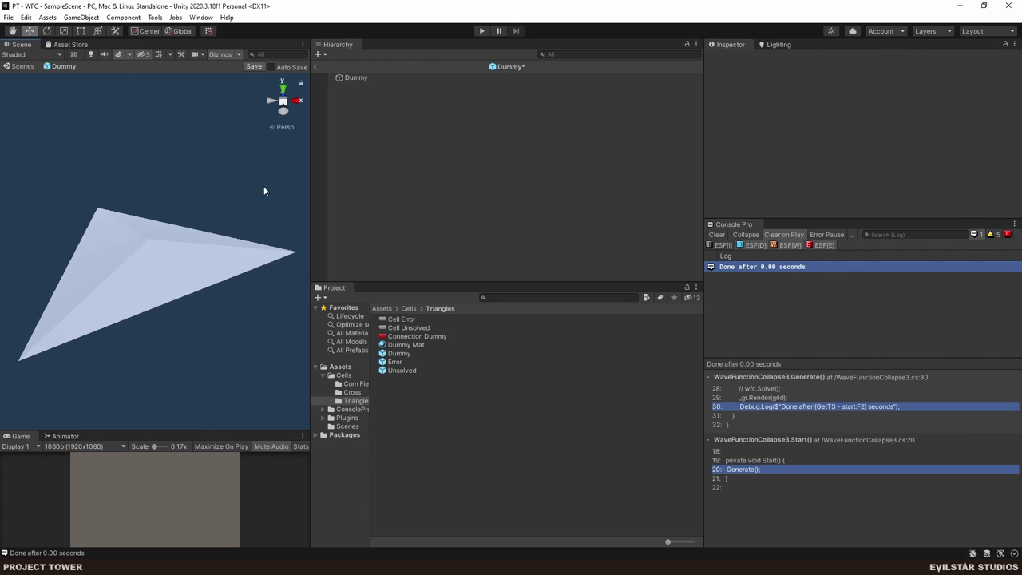
left_click(283, 88)
left_click_drag(159, 120, 195, 48)
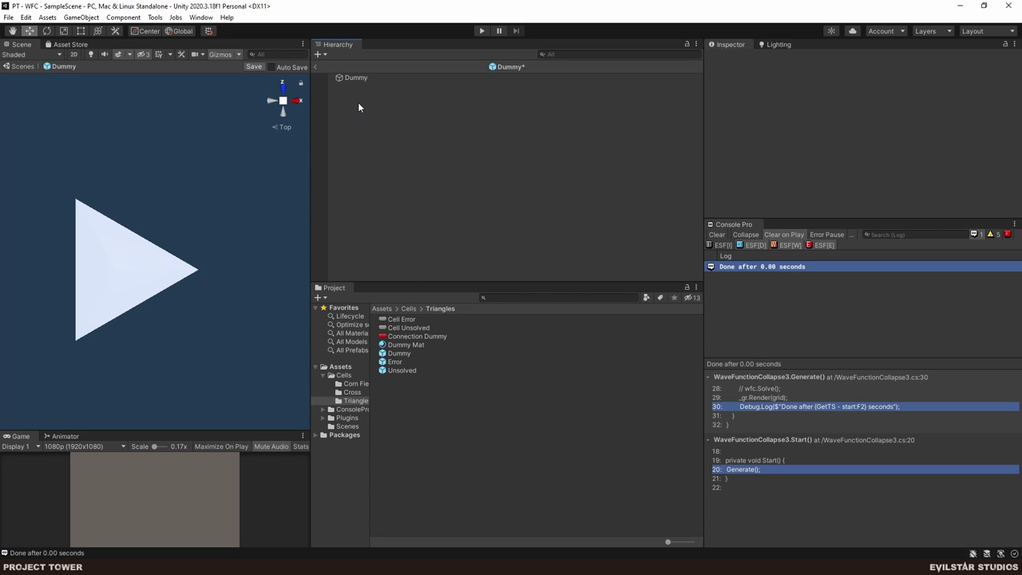
left_click(350, 77)
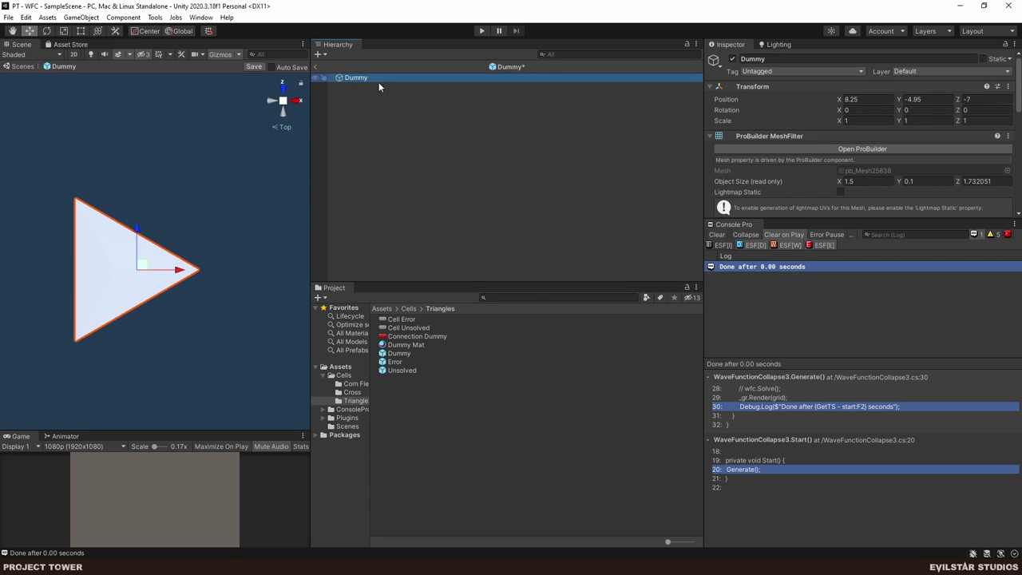
left_click_drag(798, 221, 799, 447)
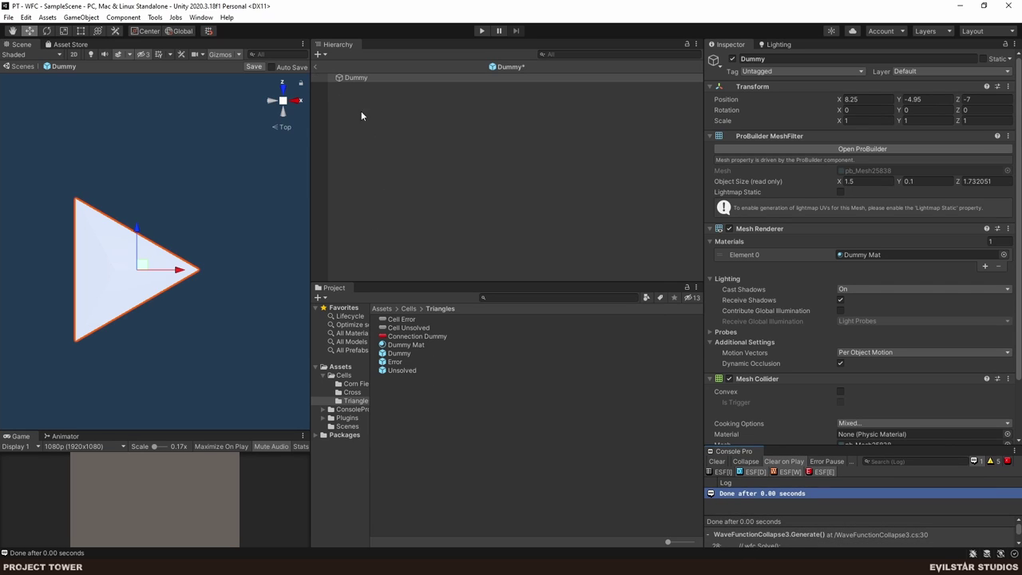
- Exit the Dummy prefab discarding its changes, and add a Dummy instance to SampleScene
left_click(316, 67)
left_click(536, 306)
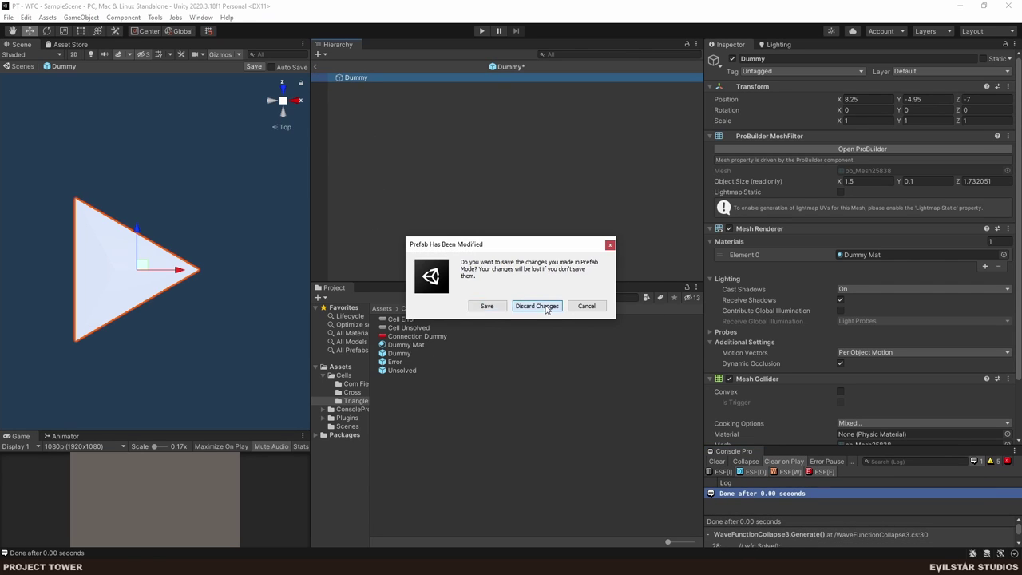
left_click_drag(396, 353, 372, 235)
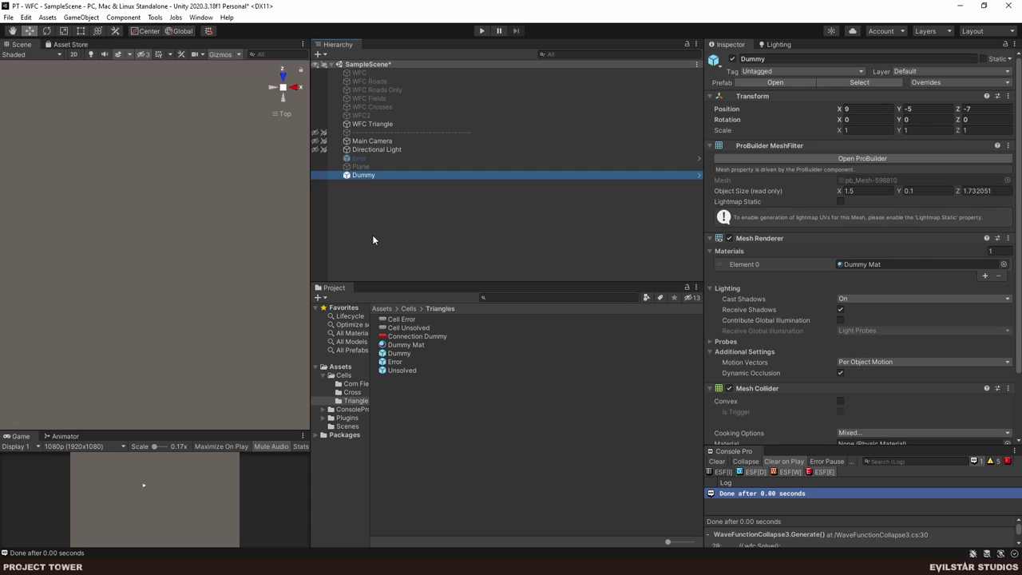
- Create an empty object named "Dummy Holder" in SampleScene and make the Dummy instance its child
right_click(382, 202)
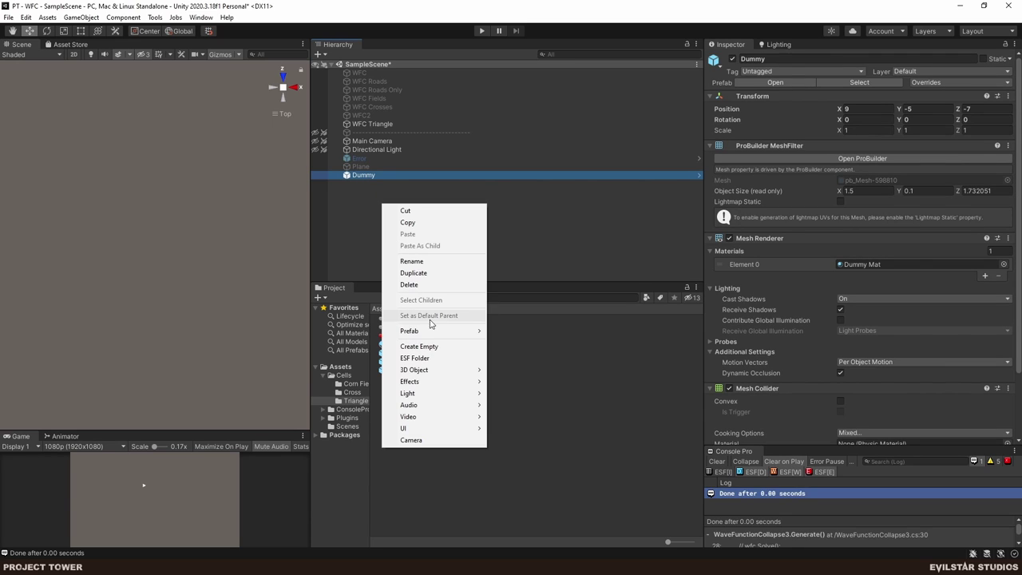
left_click(415, 344)
type("Du")
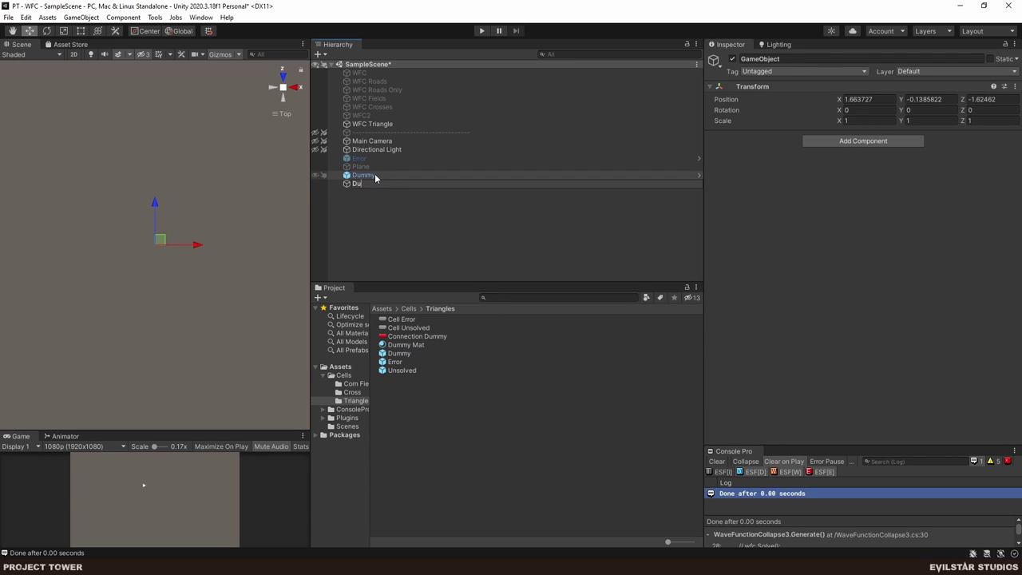
type("mmy Holder")
key("Return")
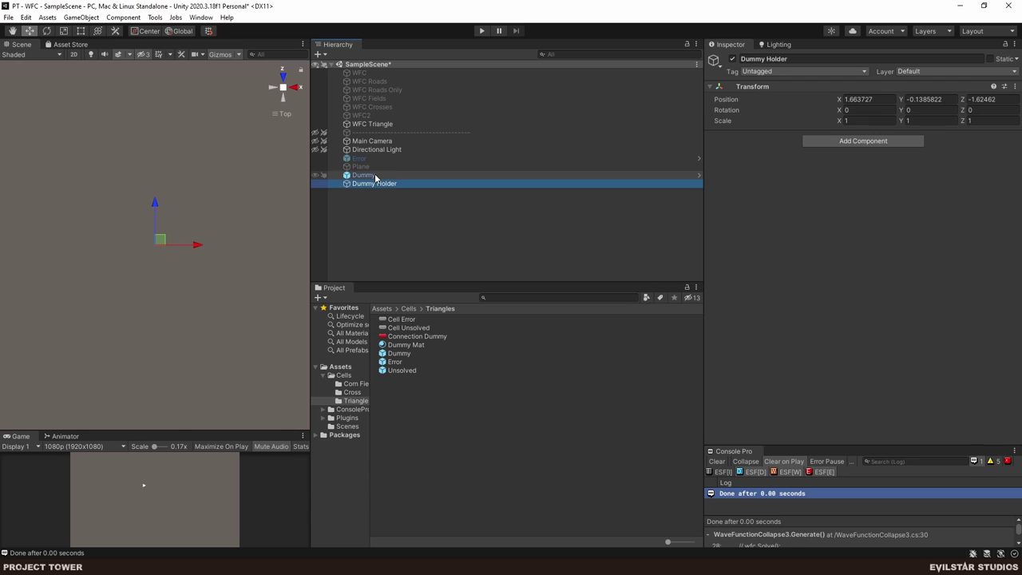
mouse_move(374, 176)
left_mouse_down()
mouse_move(380, 194)
mouse_move(370, 175)
left_mouse_up()
left_click(370, 176)
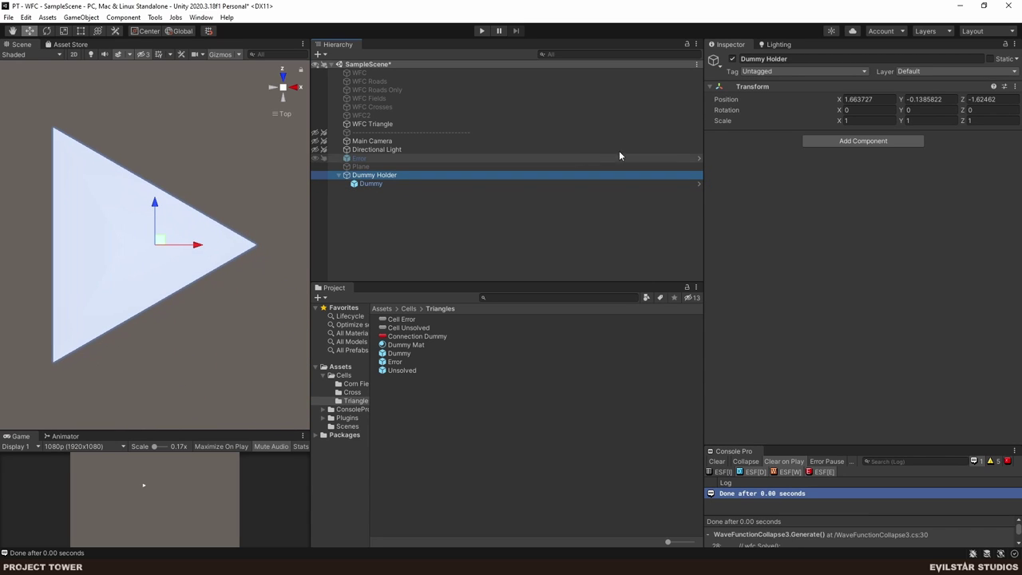
- Reset the position of Dummy Holder and bring it into view
left_click(1013, 86)
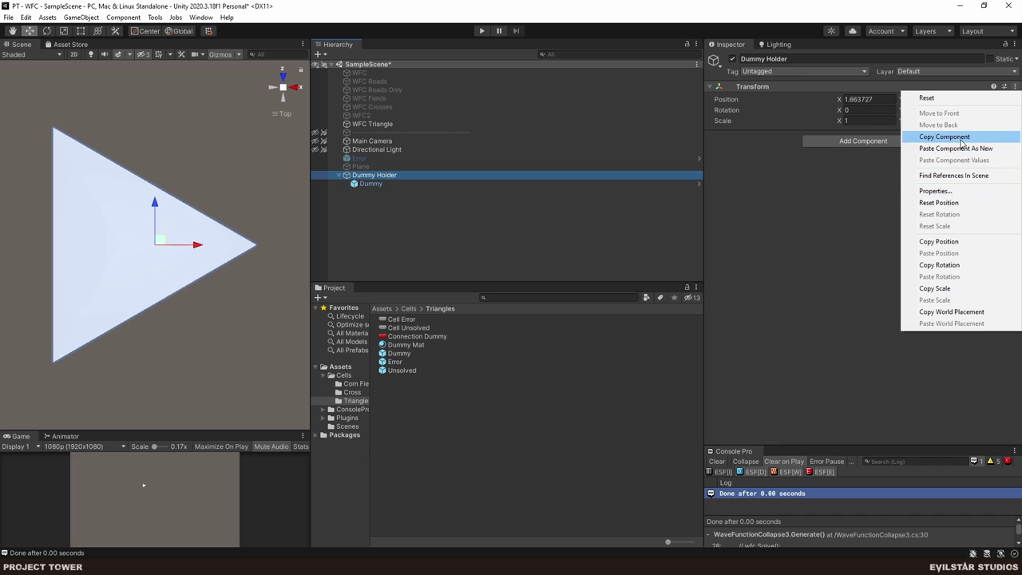
left_click(939, 203)
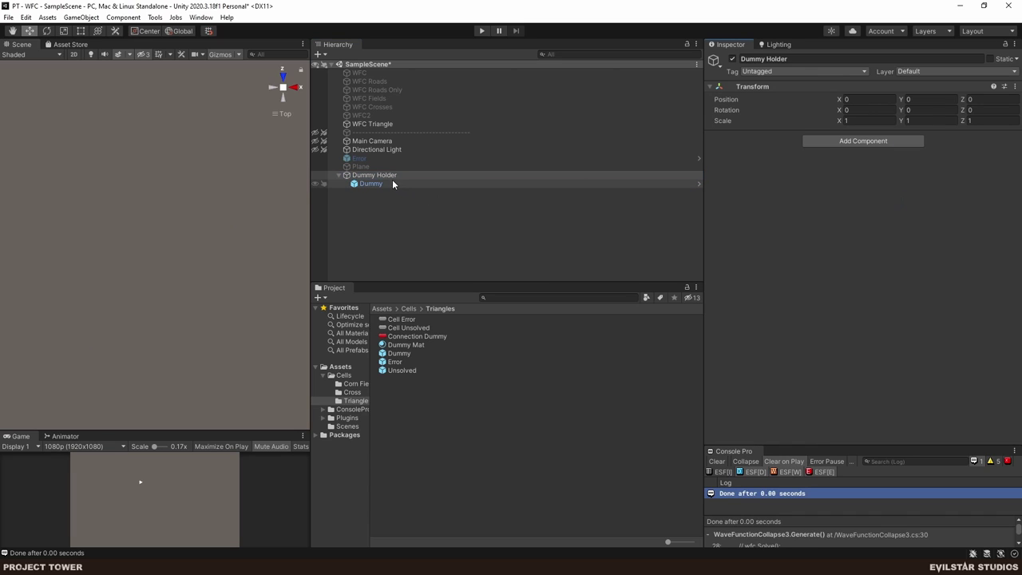
key("f")
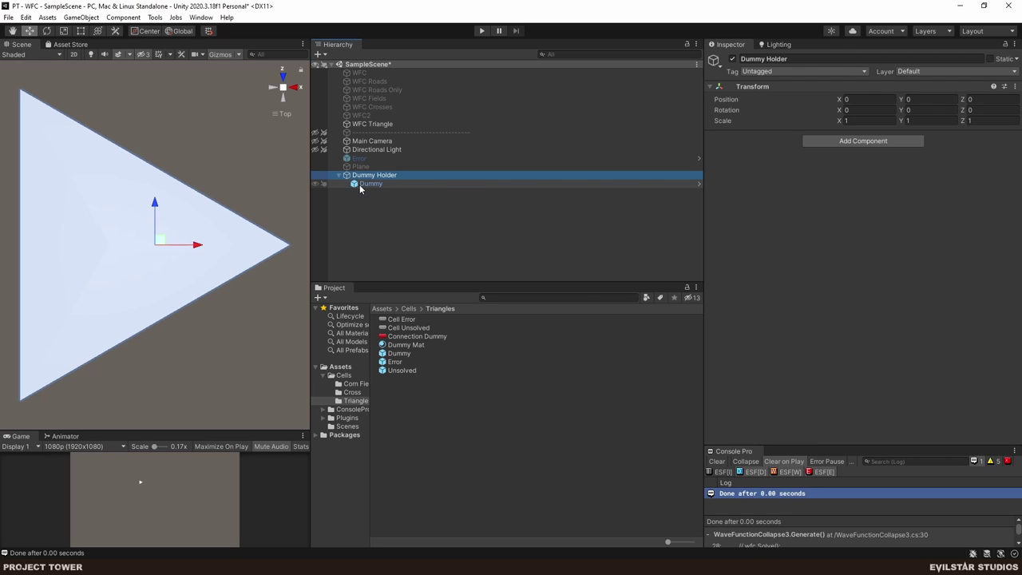
- Move the Dummy child along X to about 8.08 and check how Dummy Holder's handle responds
left_click(359, 185)
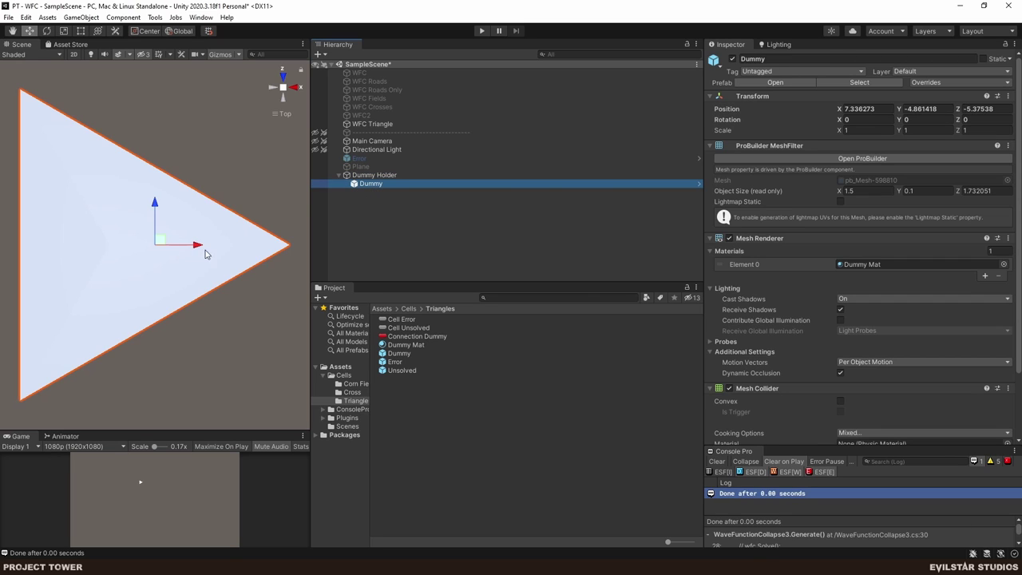
key("f")
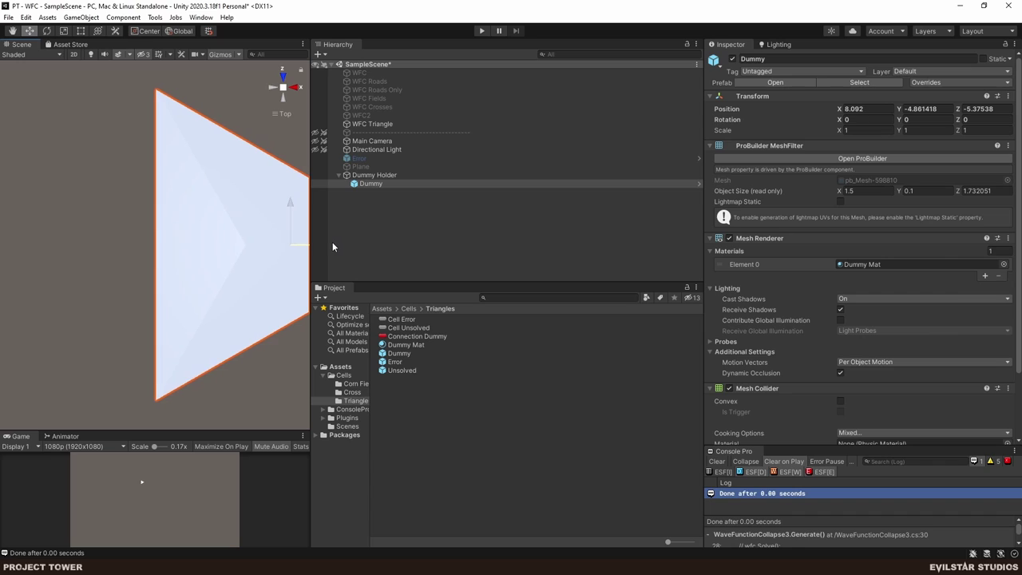
left_click(369, 175)
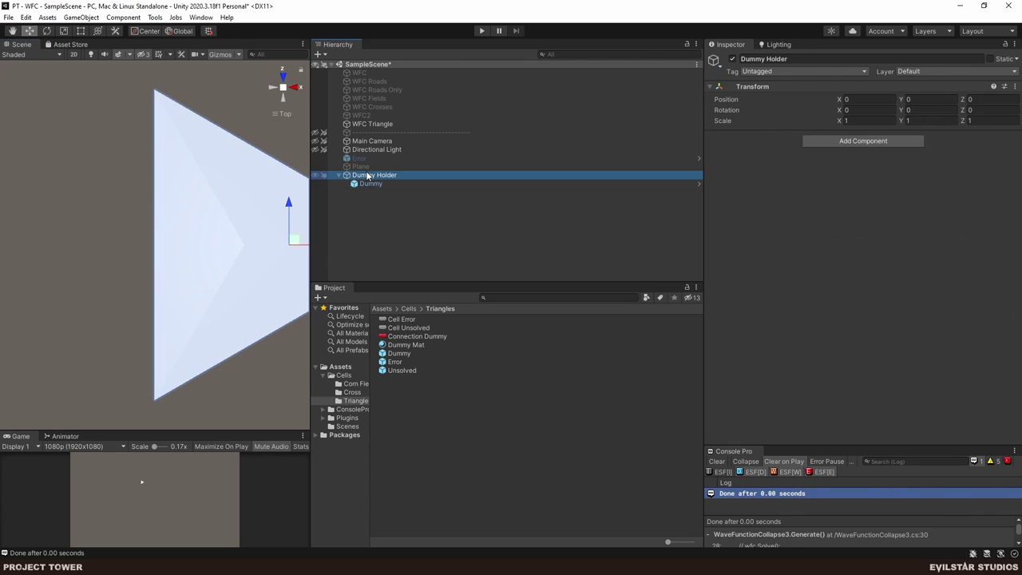
left_click(383, 217)
left_click(368, 177)
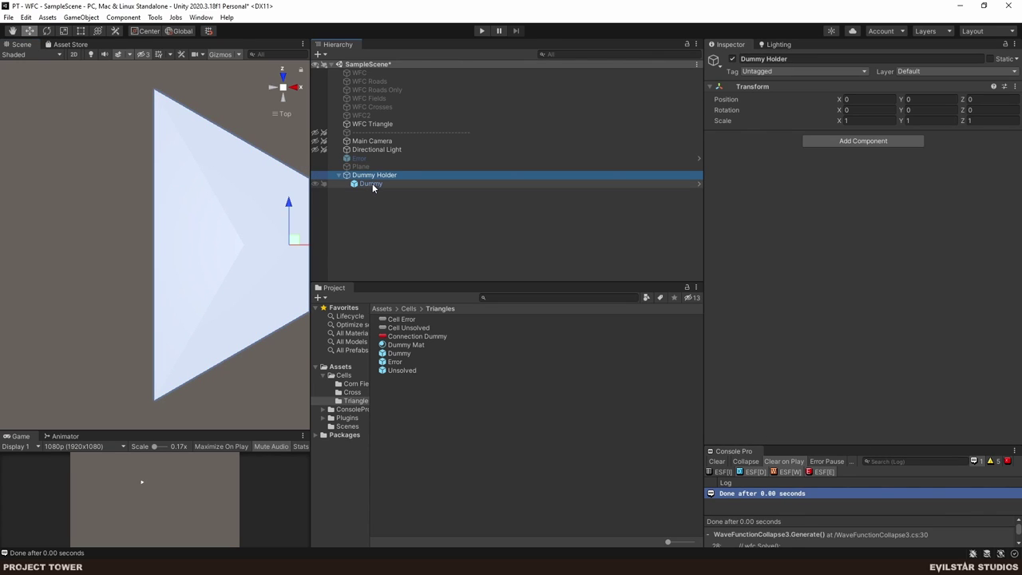
left_click(372, 185)
left_click(368, 176)
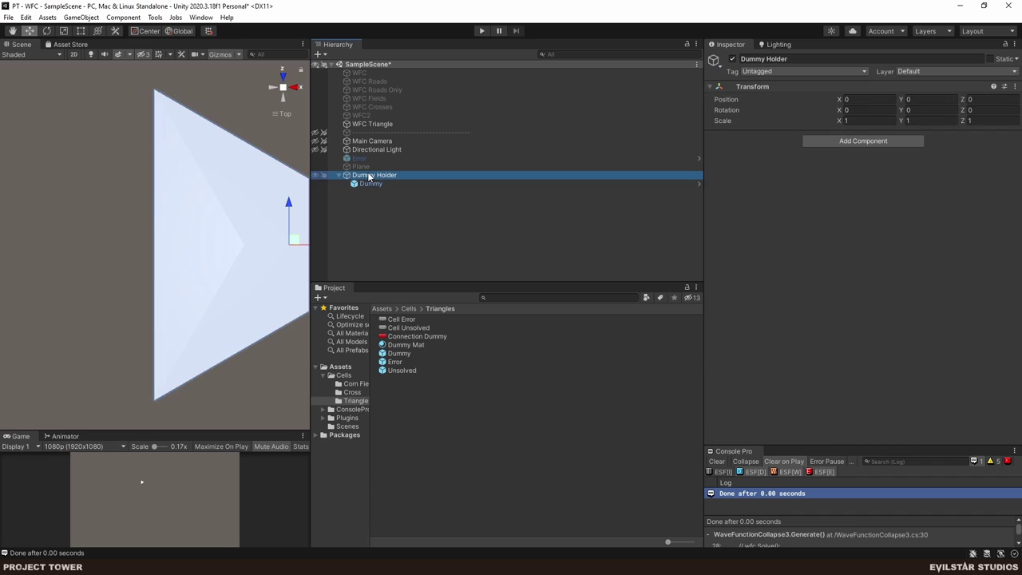
scroll(199, 257, "down", 1)
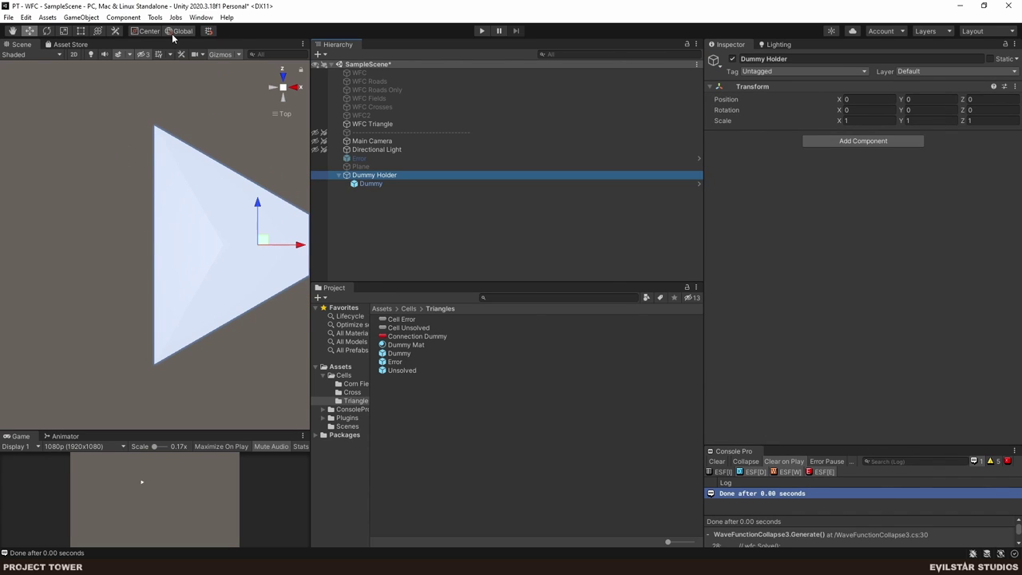
- Switch the transform handle position from Center to Pivot and look for Dummy Holder's pivot around the triangle
left_click(148, 32)
scroll(200, 251, "down", 2)
left_click_drag(200, 251, 157, 222)
left_click(379, 177)
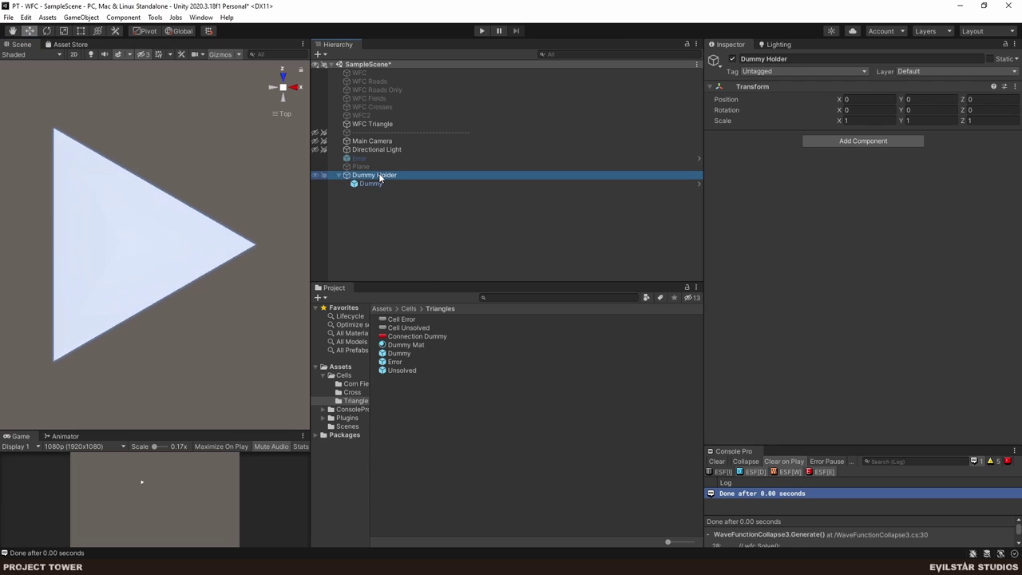
left_click_drag(191, 324, 107, 132)
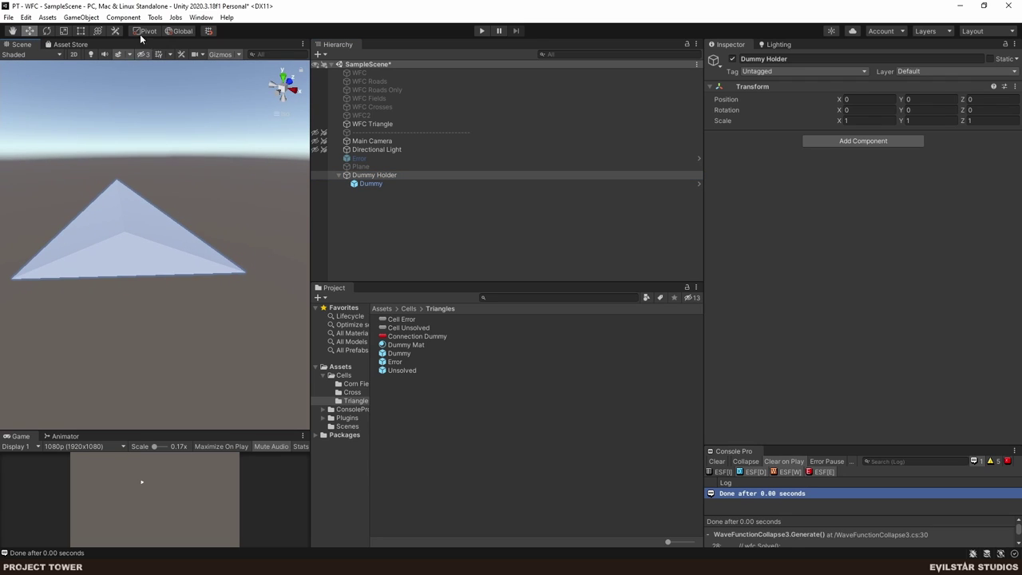
- Compare the pivots of Dummy Holder and its Dummy child from several angles, focusing on the Dummy's pivot corner
left_click(378, 184)
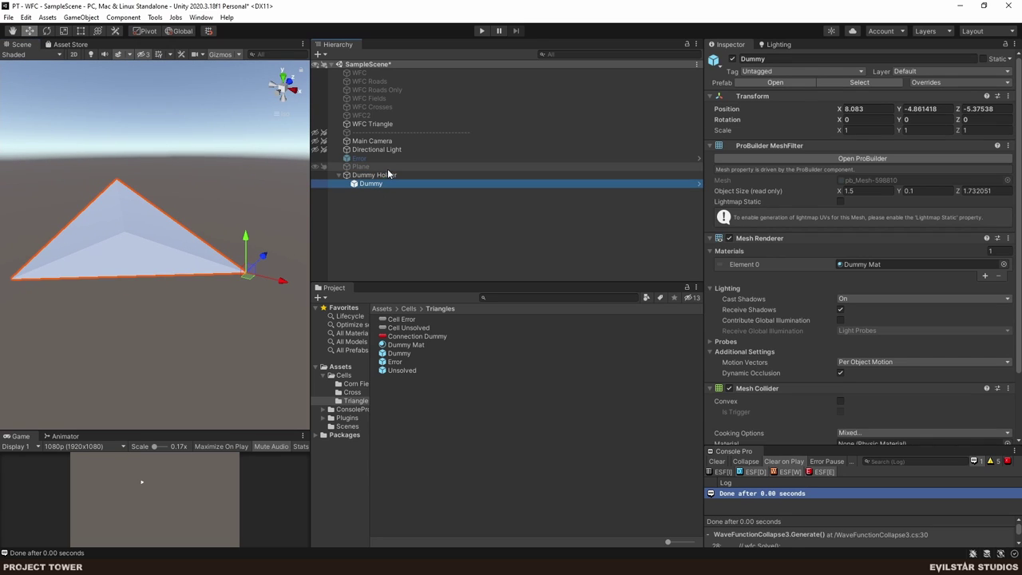
left_click(387, 175)
left_click(388, 185)
left_click_drag(239, 351, 303, 184)
left_click(373, 176)
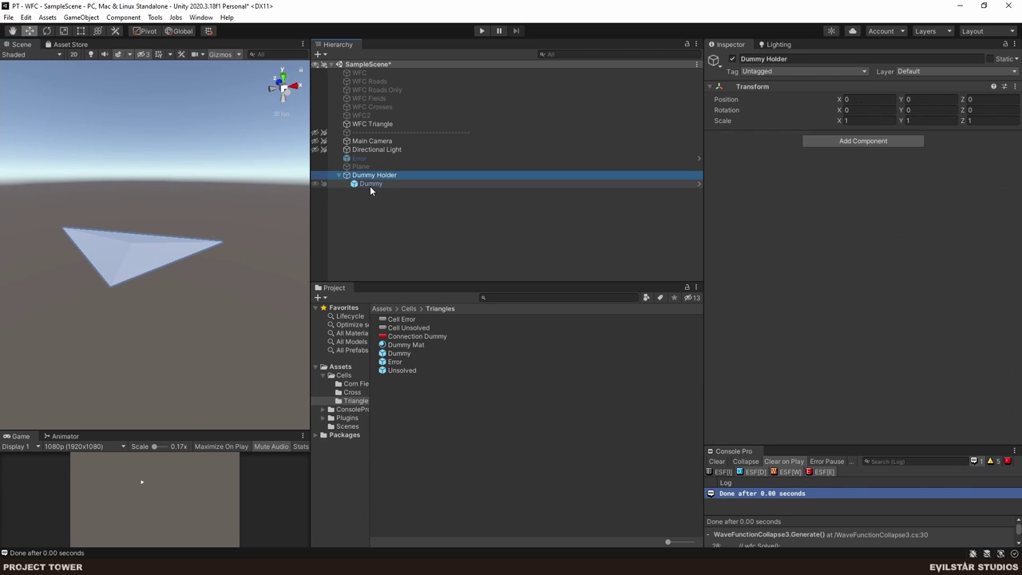
left_click(363, 184)
double_click(369, 184)
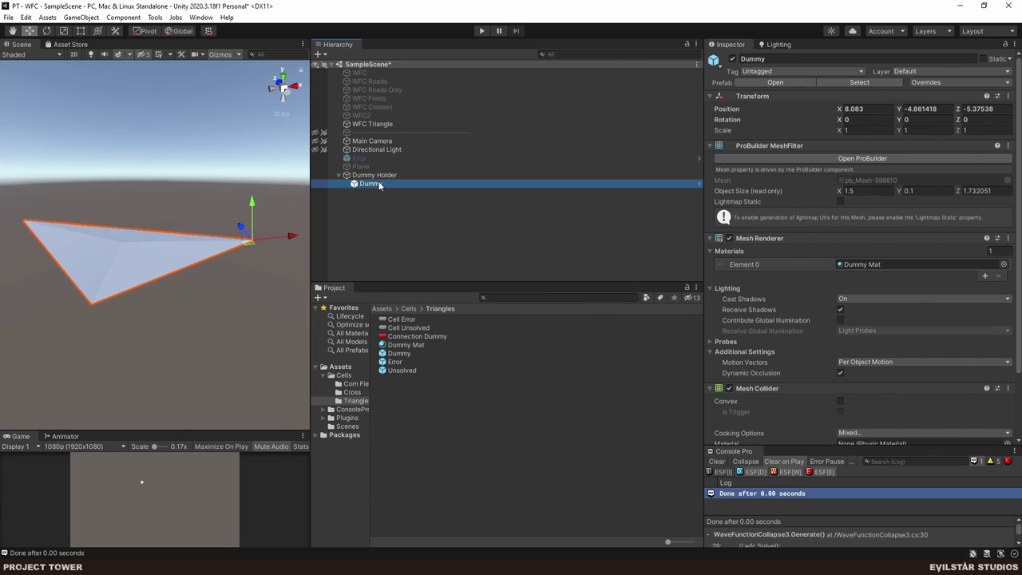
double_click(369, 185)
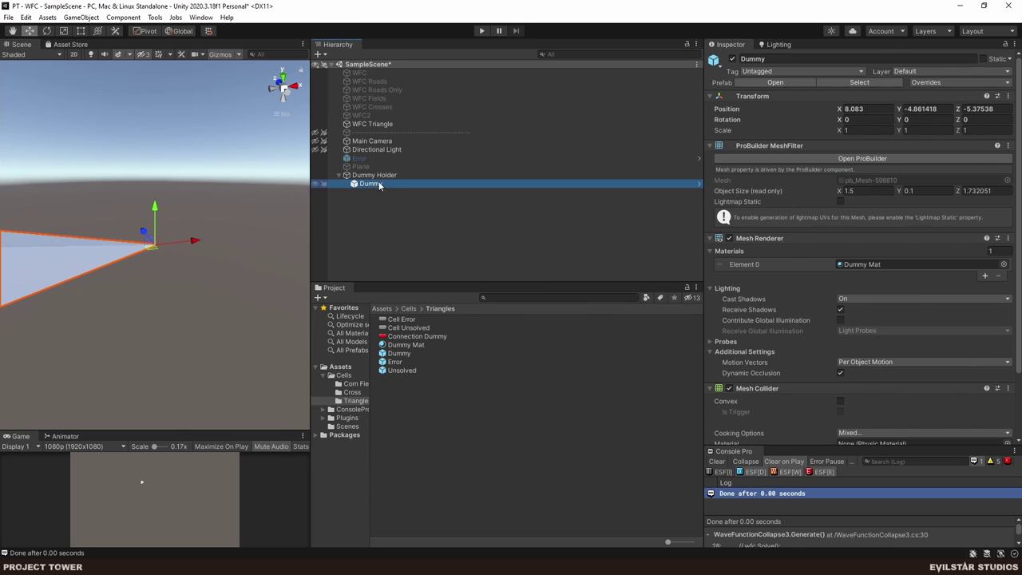
- Open the Dummy prefab in context and bring up ProBuilder for its mesh
left_click(699, 183)
left_click_drag(303, 98, 136, 318)
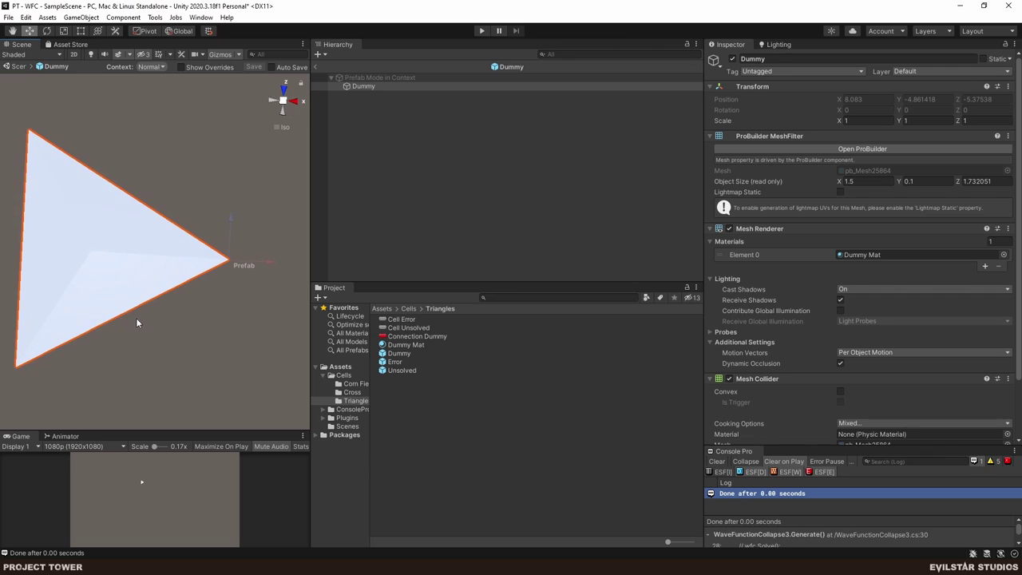
left_click(358, 85)
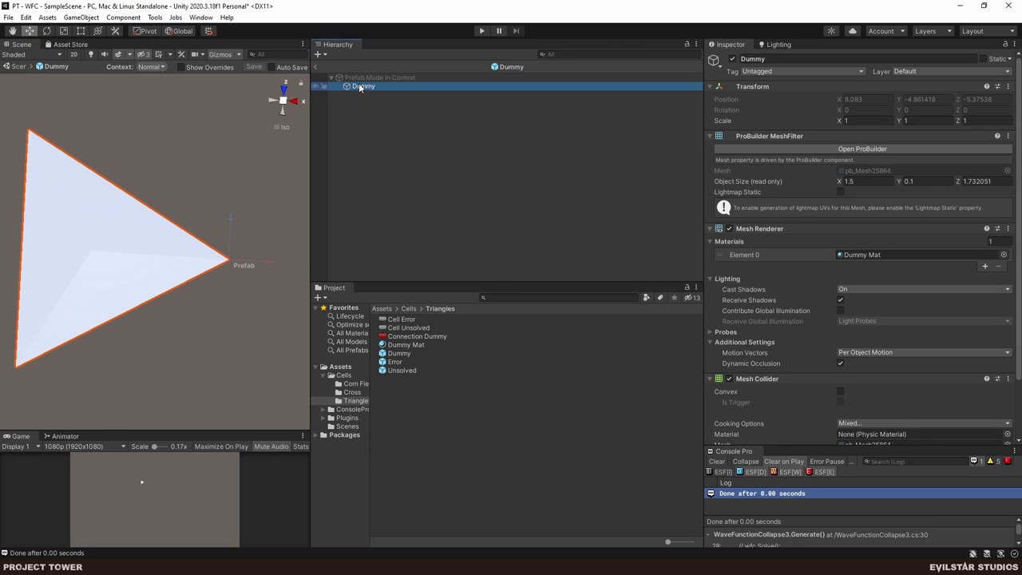
left_click(851, 149)
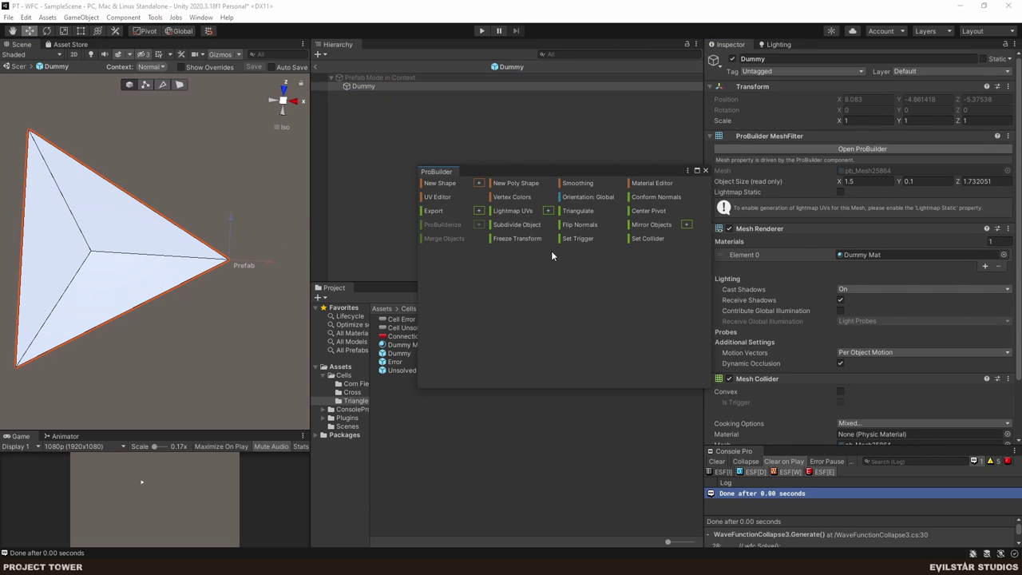
- Try ProBuilder's Center Pivot on the Dummy mesh and undo it
left_click(647, 214)
left_click(283, 89)
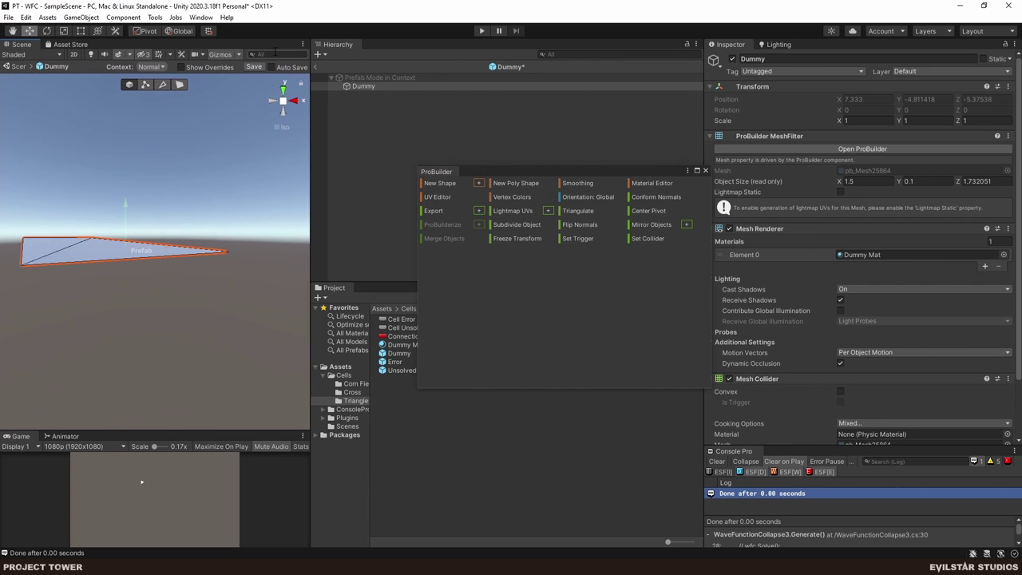
key("ctrl+z")
left_click_drag(238, 156, 216, 381)
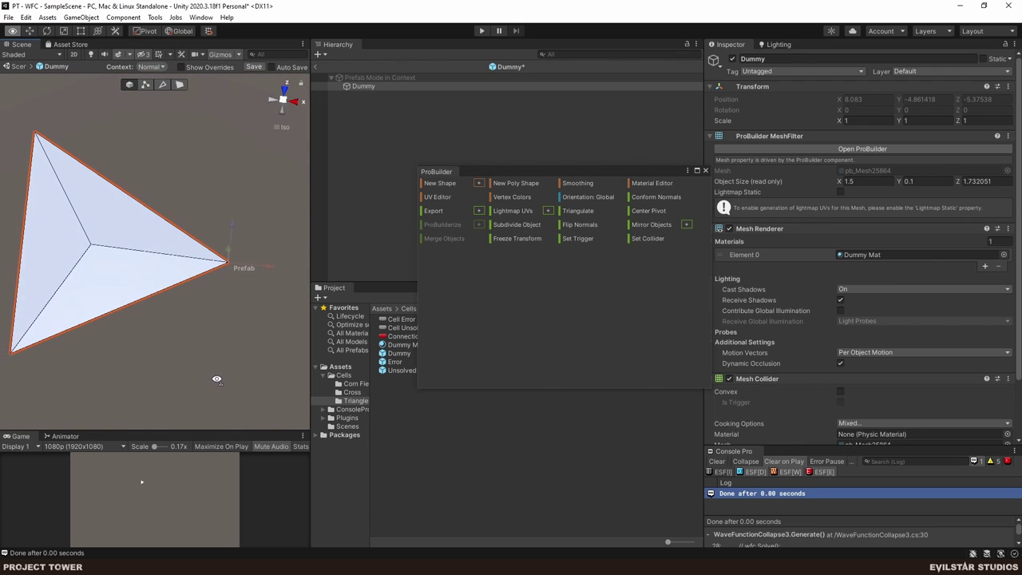
- Close ProBuilder, exit the Dummy prefab discarding its changes, and delete Dummy Holder with its child from SampleScene
left_click(704, 170)
left_click(340, 147)
left_click(316, 69)
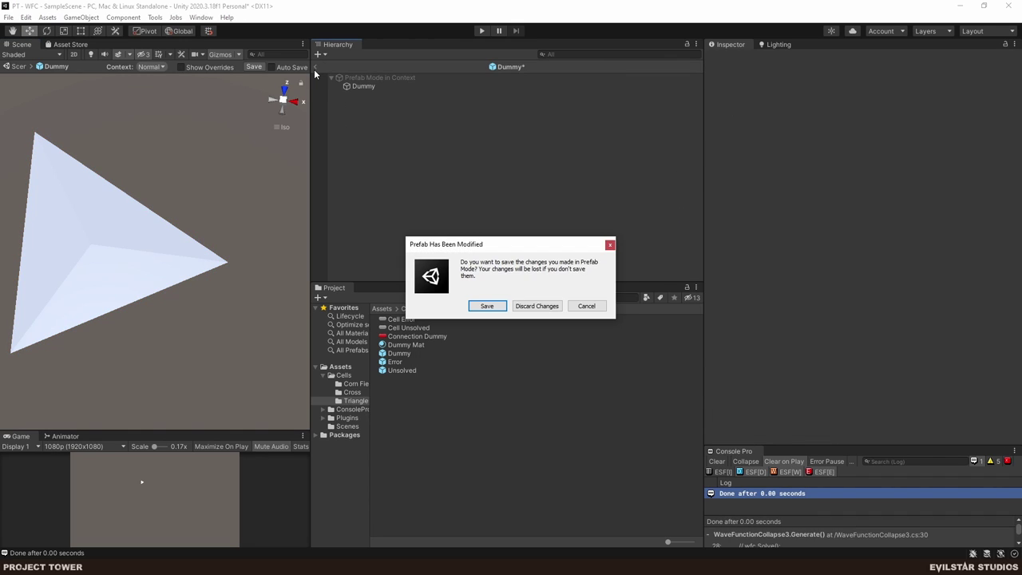
left_click(537, 306)
left_click(375, 176)
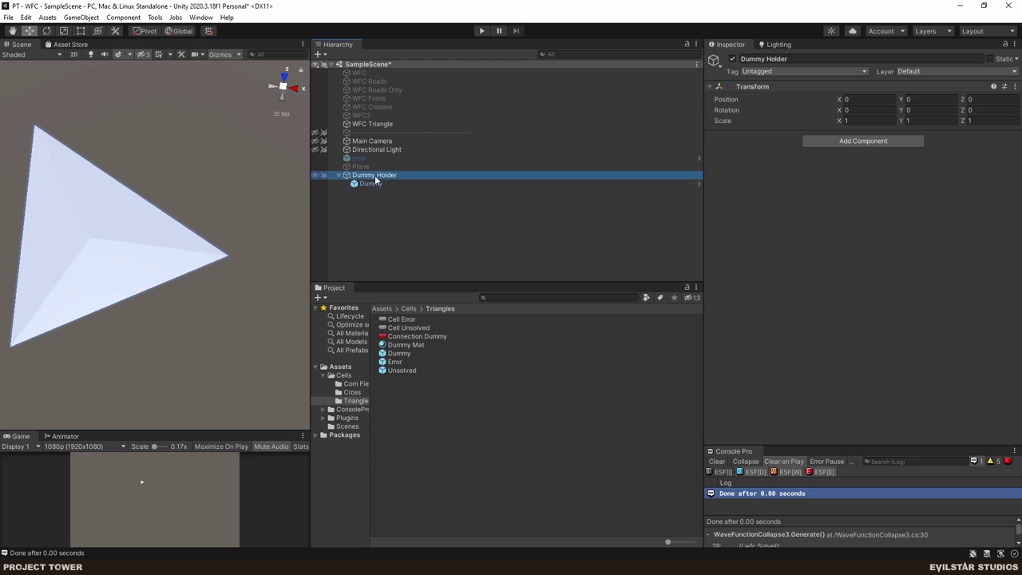
key("Delete")
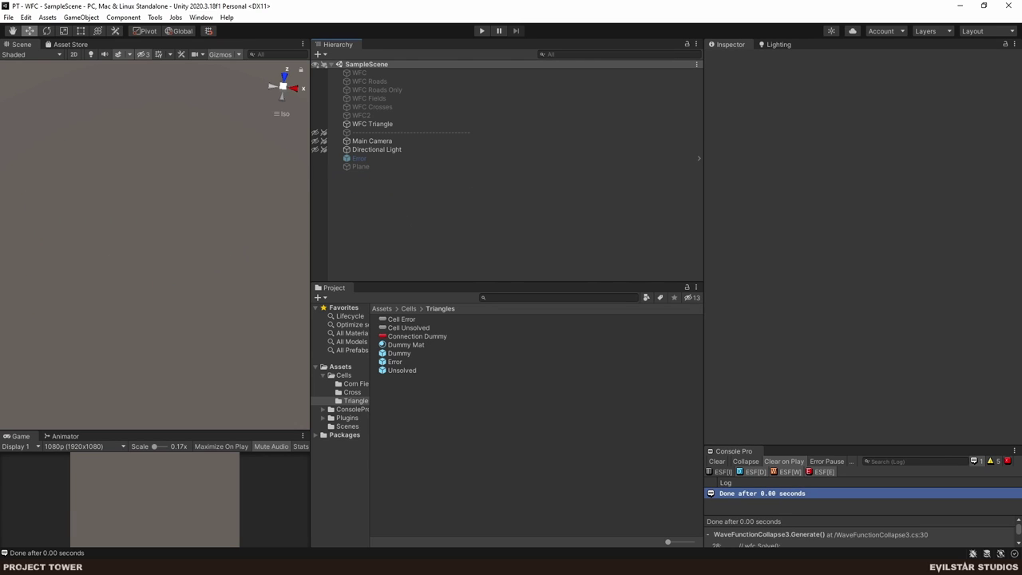
- Switch to Rider and remove the "// log" comment and its blank line from TriangularGridRenderer.cs
key("alt+Tab")
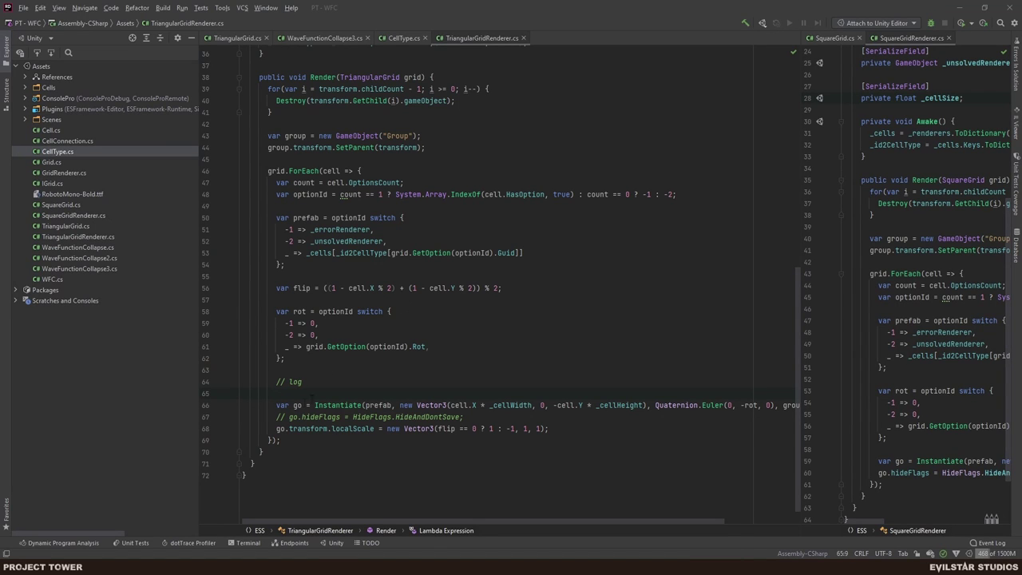
left_click_drag(334, 382, 285, 357)
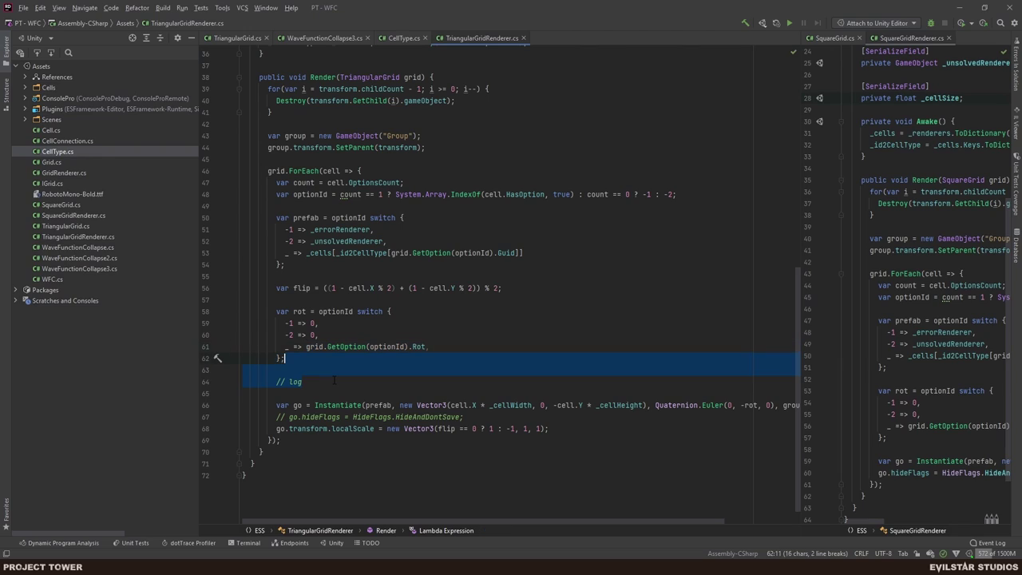
key("BackSpace")
- Change the X position in the Instantiate call to "(cell.X - flip) * _cellWidth" and return to Unity
left_click(512, 391)
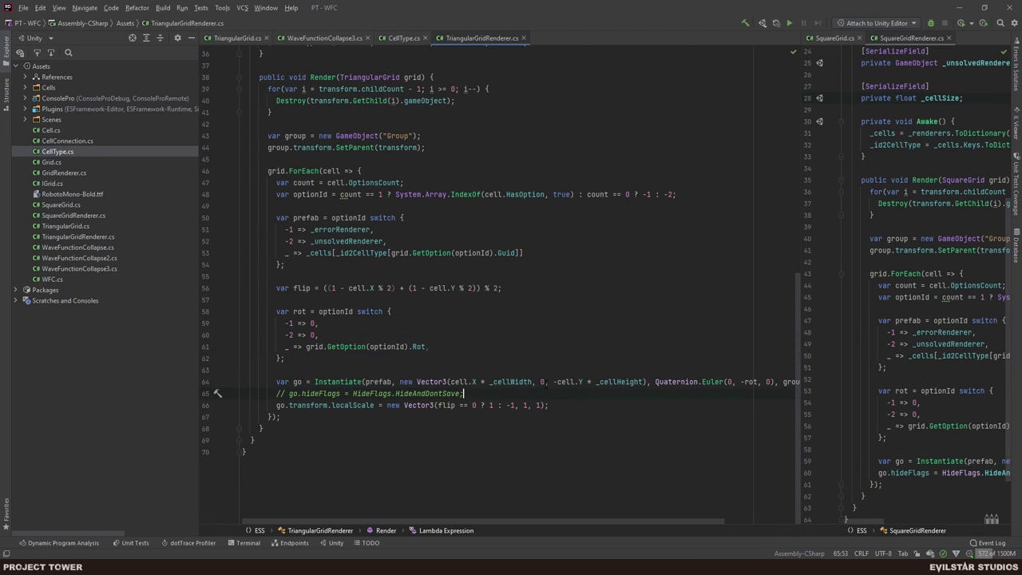
left_click(490, 382)
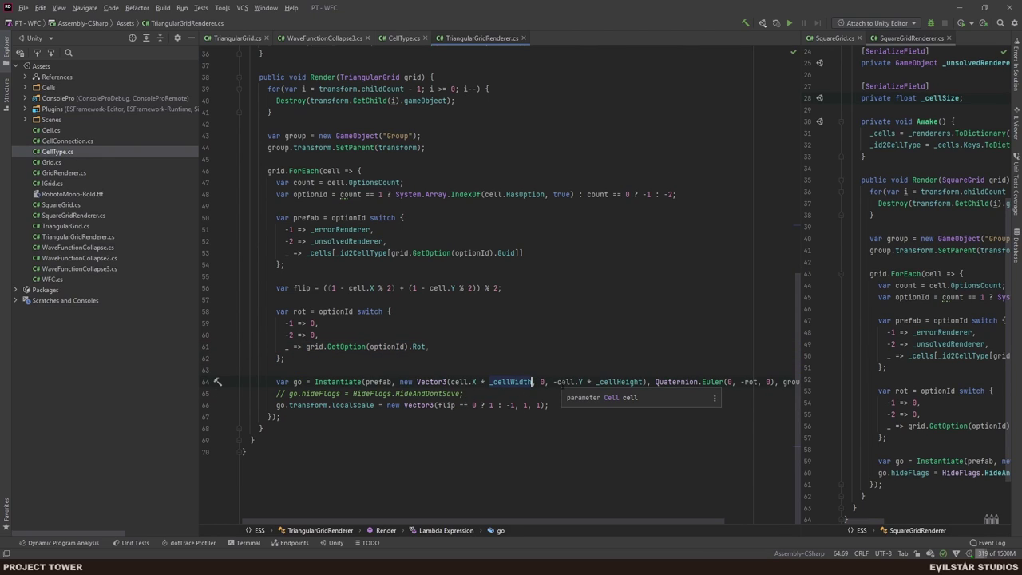
left_click(449, 382)
type("(")
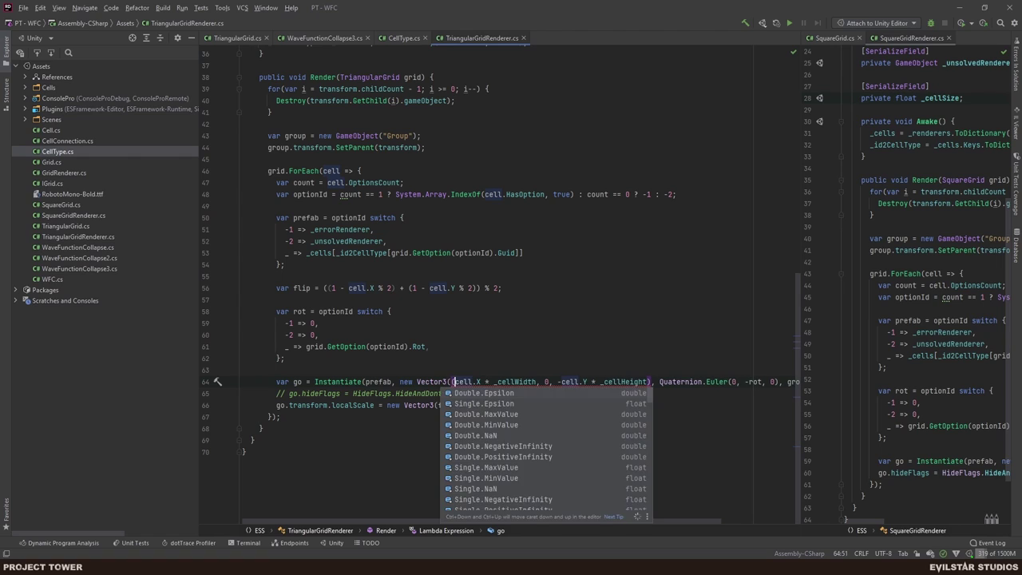
left_click(477, 382)
key("Right")
type(")")
key("Left")
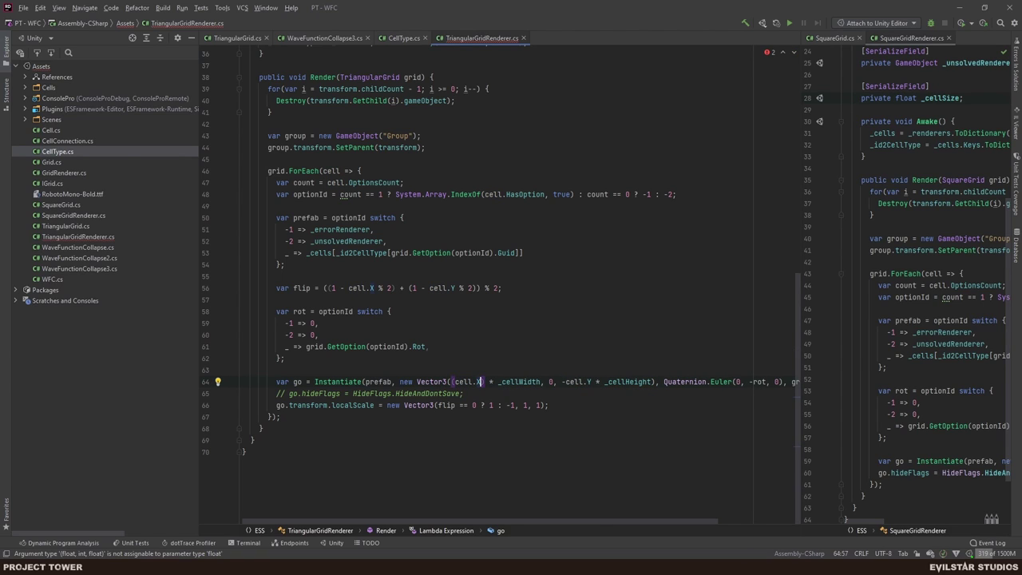
type("- 1")
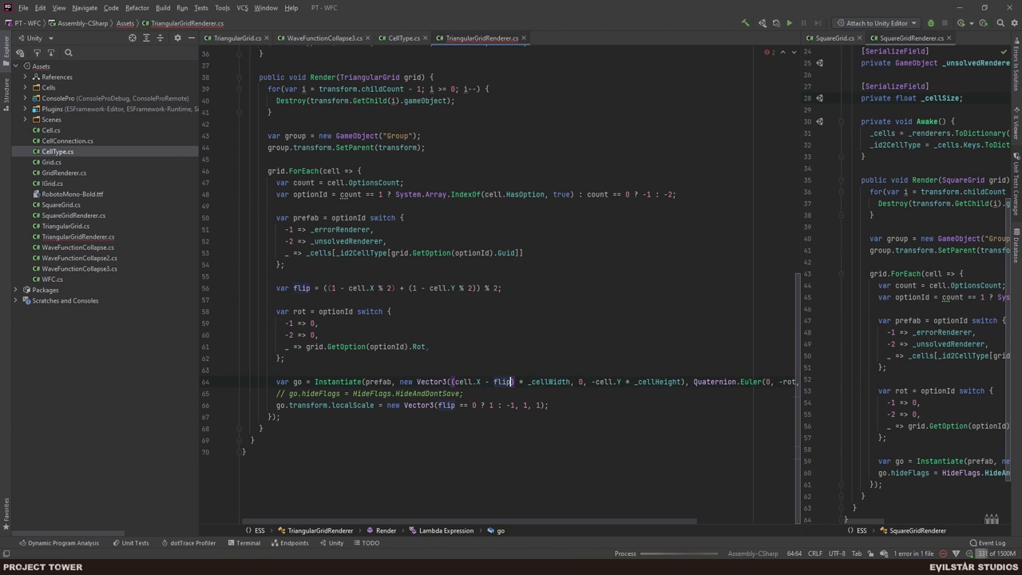
key("alt+Tab")
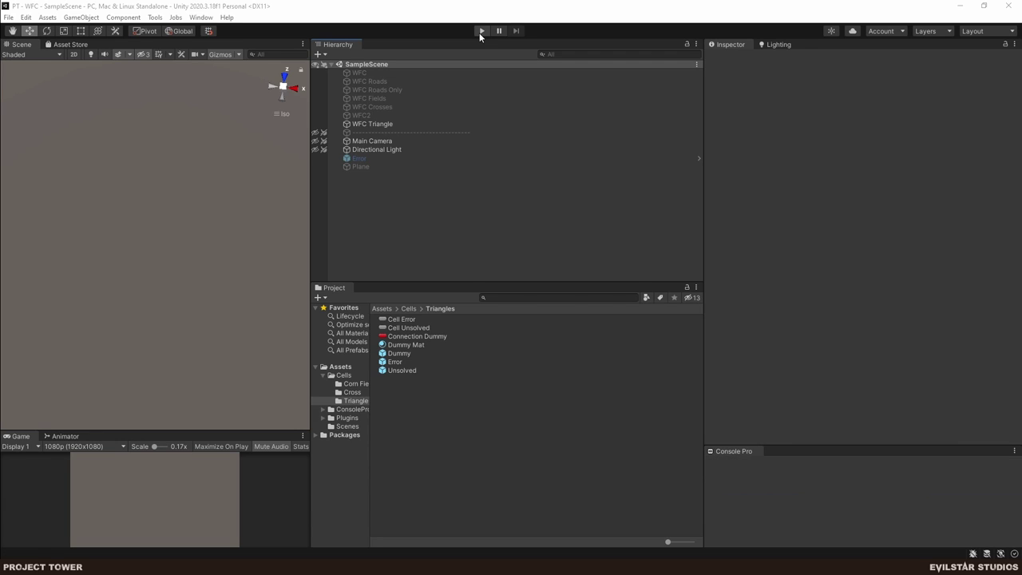
- Run the scene, select WFC Triangle and examine the generated triangles in the Scene view from directly above
left_click(479, 33)
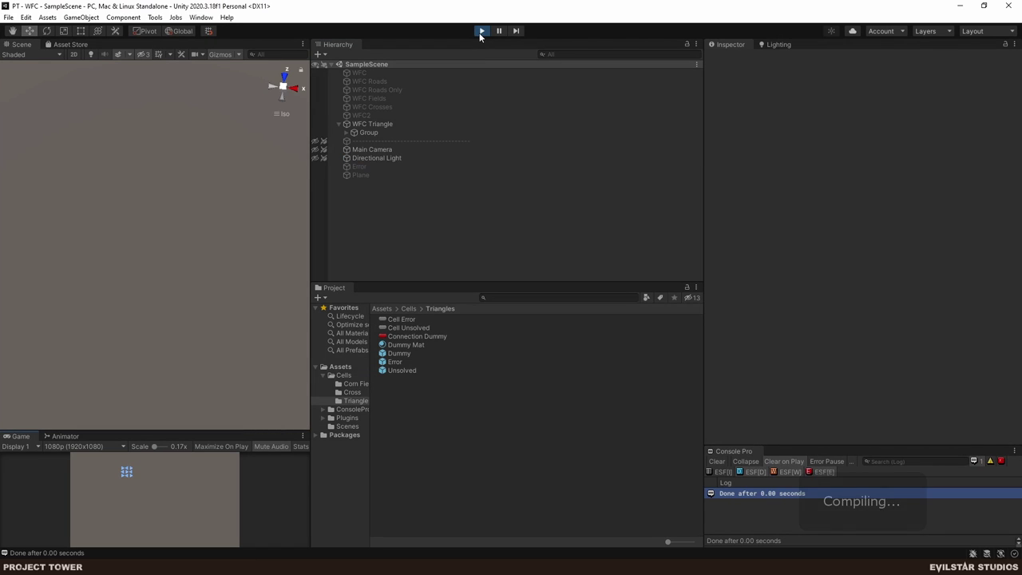
left_click(378, 126)
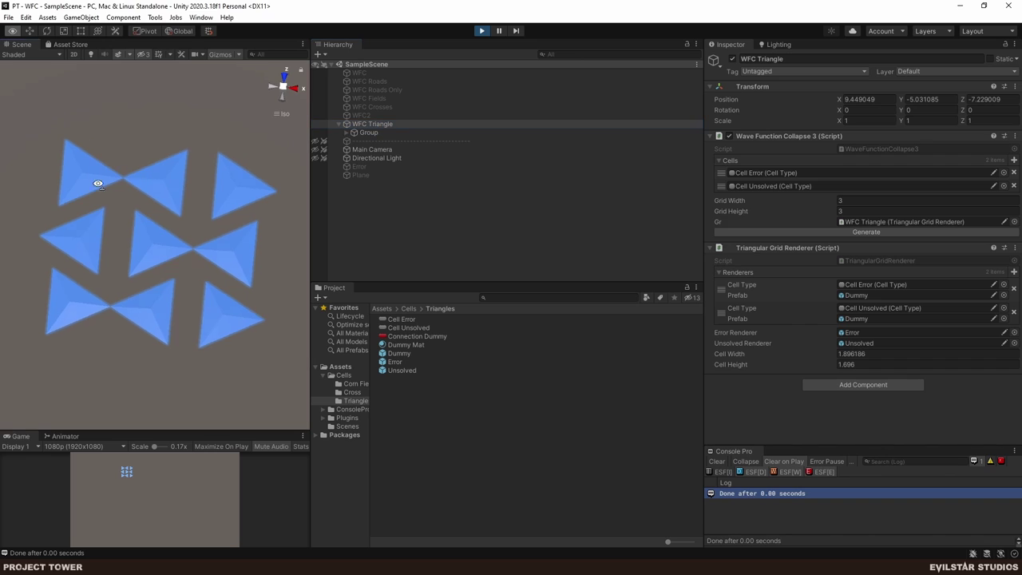
left_click_drag(112, 319, 117, 242)
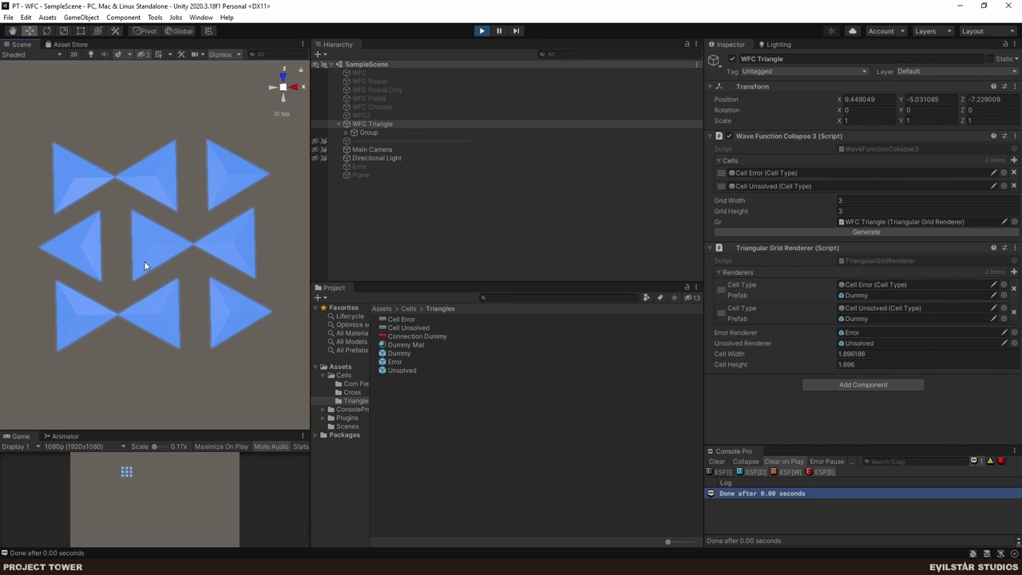
left_click_drag(139, 235, 144, 199)
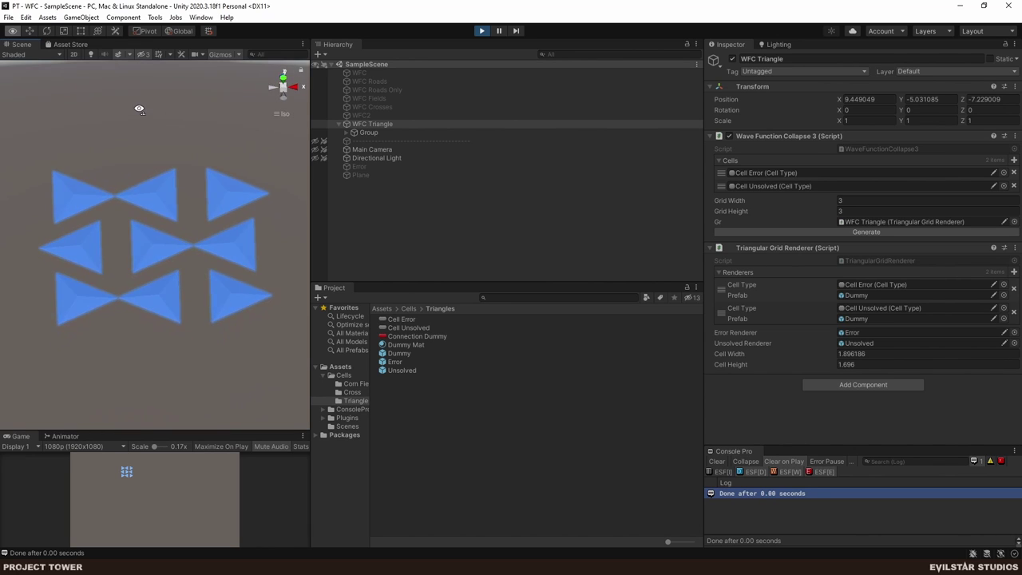
left_click(282, 84)
left_click(281, 81)
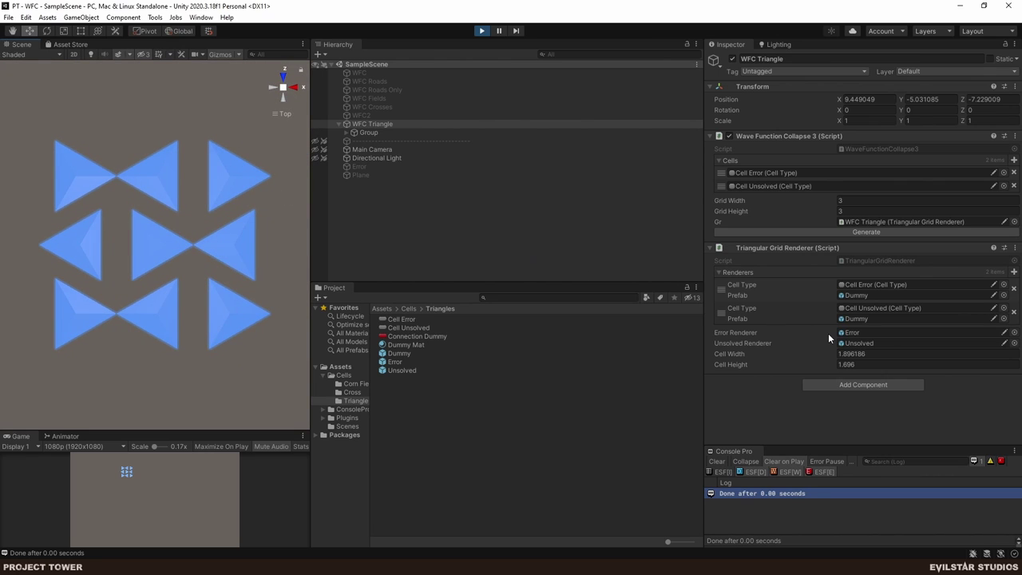
- Switch to the browser, change the Google calculation to "sqrt(1.696*1.696-0.848*0.848)" and copy the result
left_click(870, 353)
left_click(835, 355)
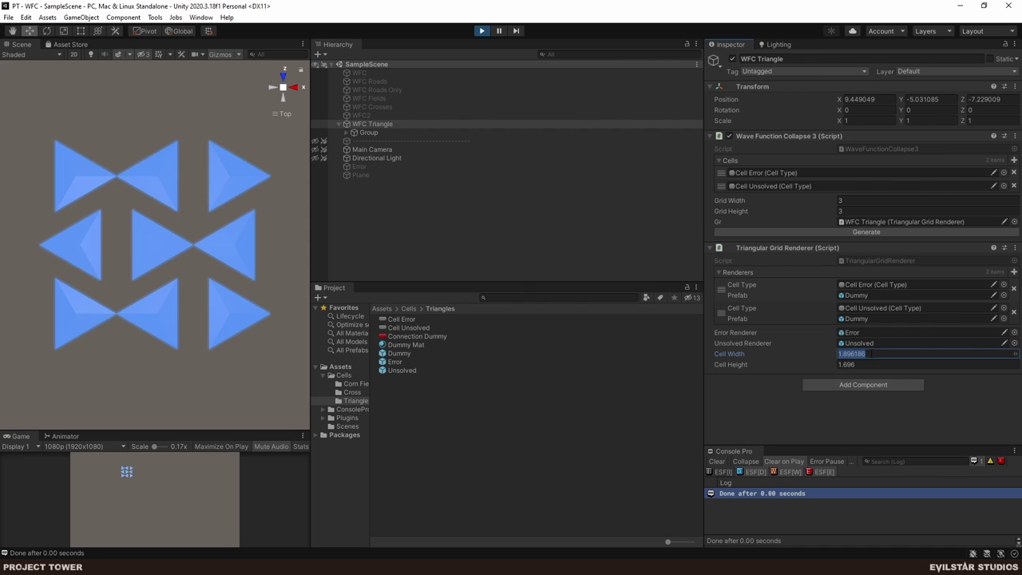
key("alt+Tab")
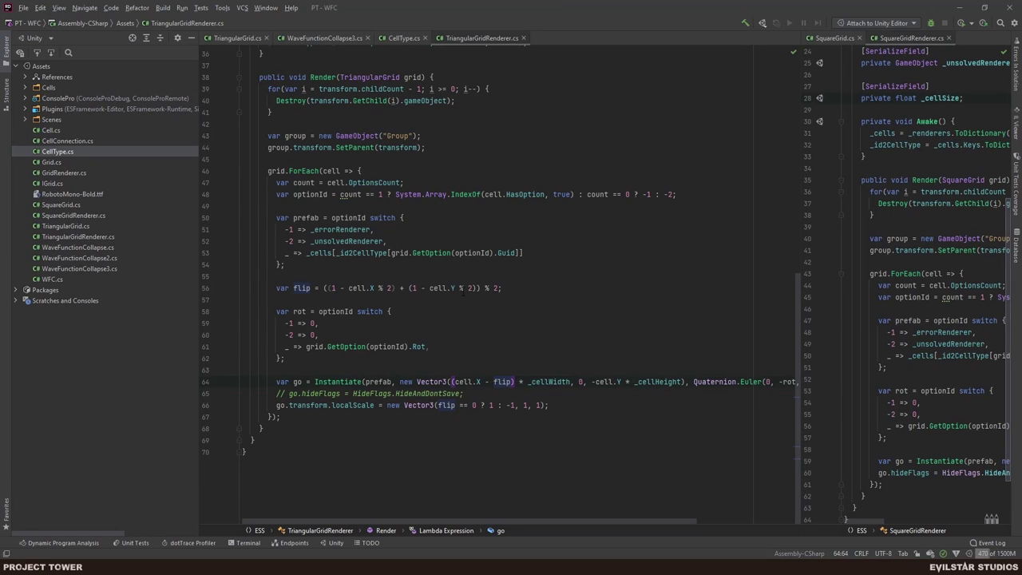
key("alt+Tab")
key("alt+Tab")
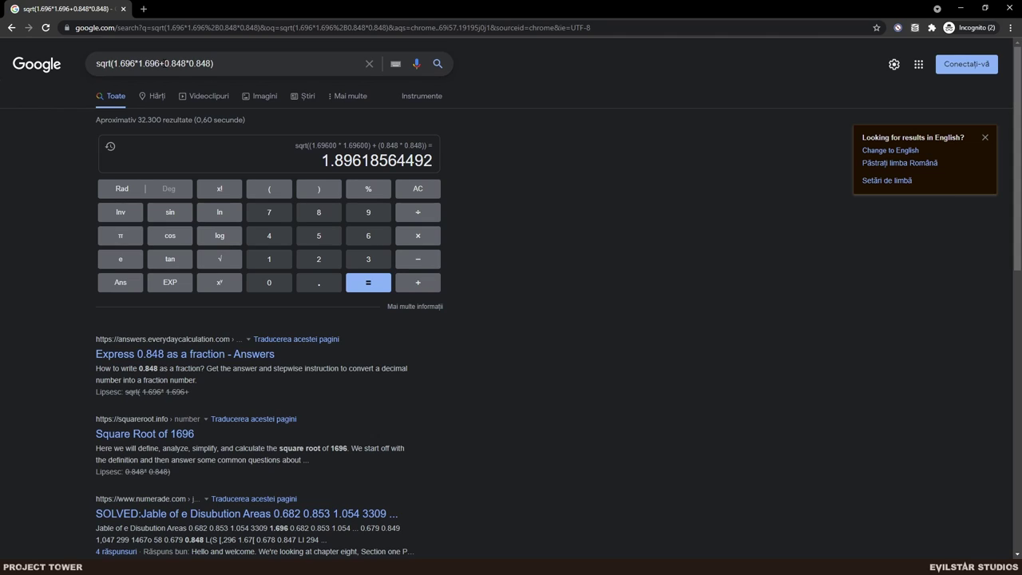
left_click(165, 63)
key("BackSpace")
type("-")
key("Return")
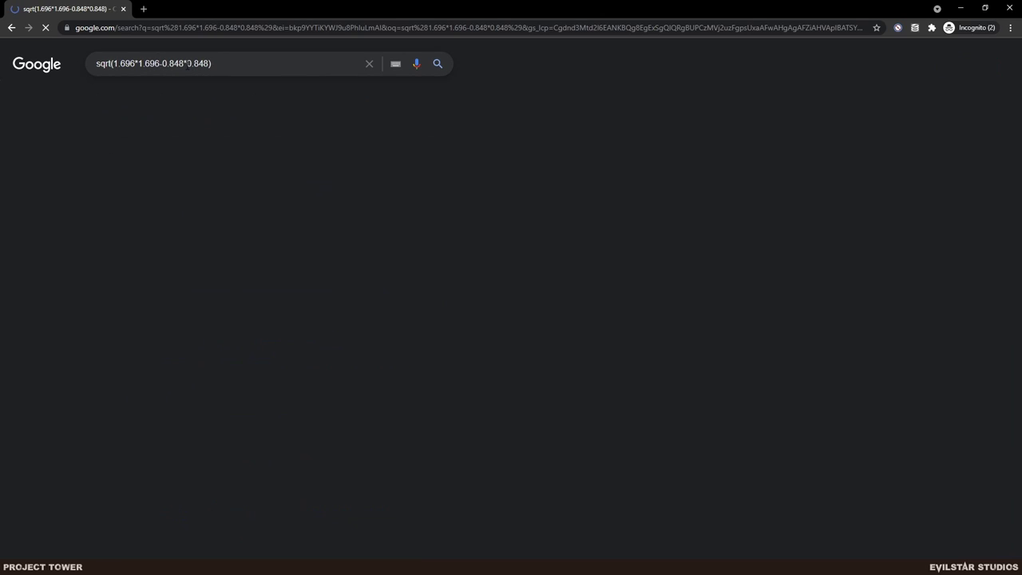
left_click_drag(321, 160, 439, 168)
key("ctrl+c")
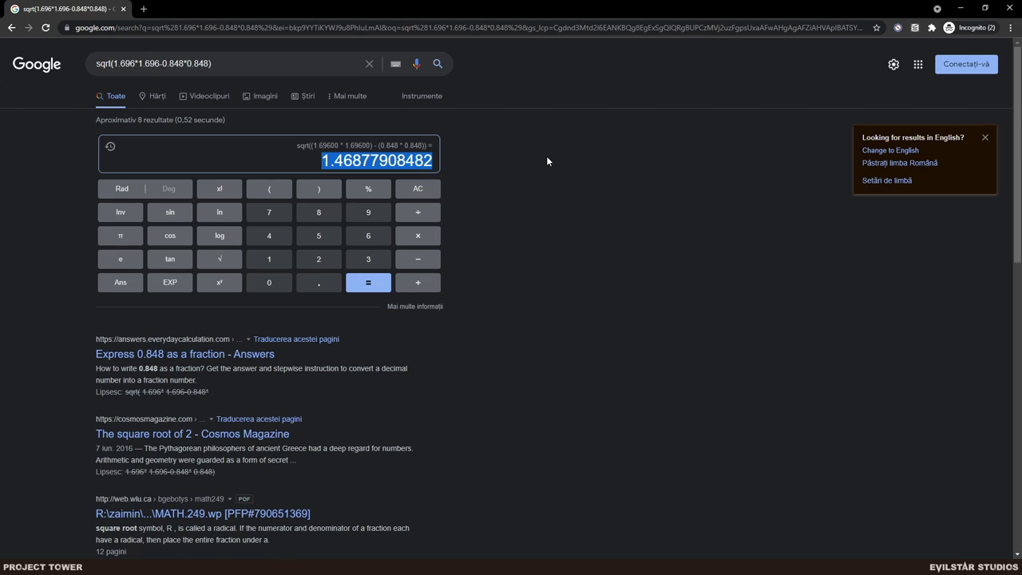
- Return to Unity, try the copied 1.468779 as the Cell Width while the scene runs, and regenerate the grid
key("alt+Tab")
left_click(862, 354)
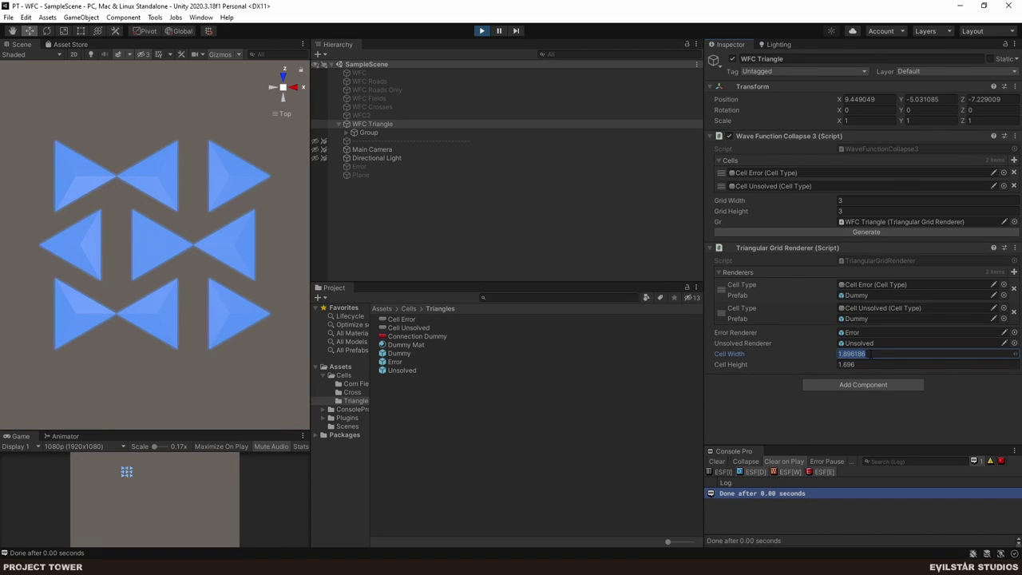
key("ctrl+v")
left_click(858, 234)
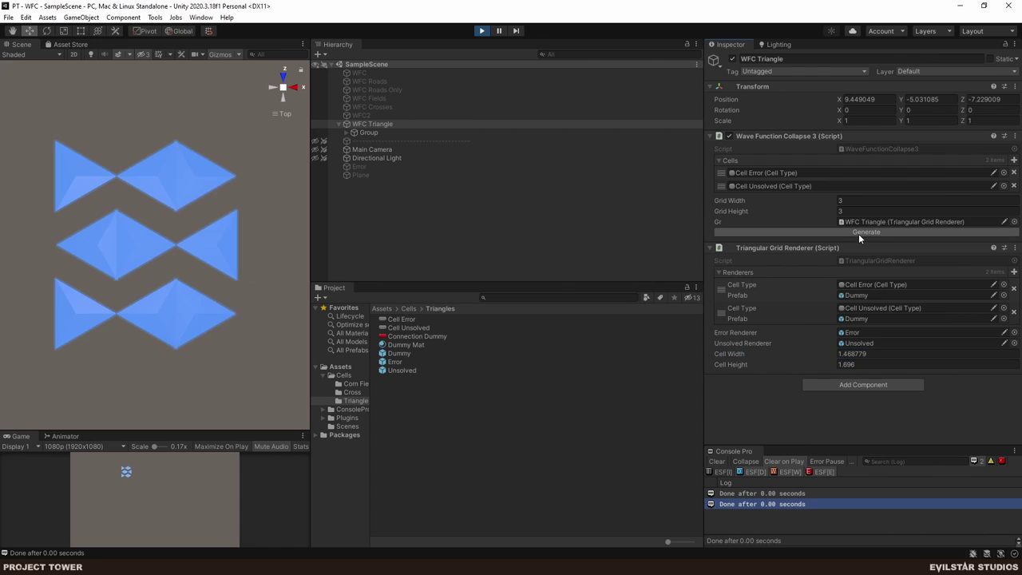
left_click(858, 234)
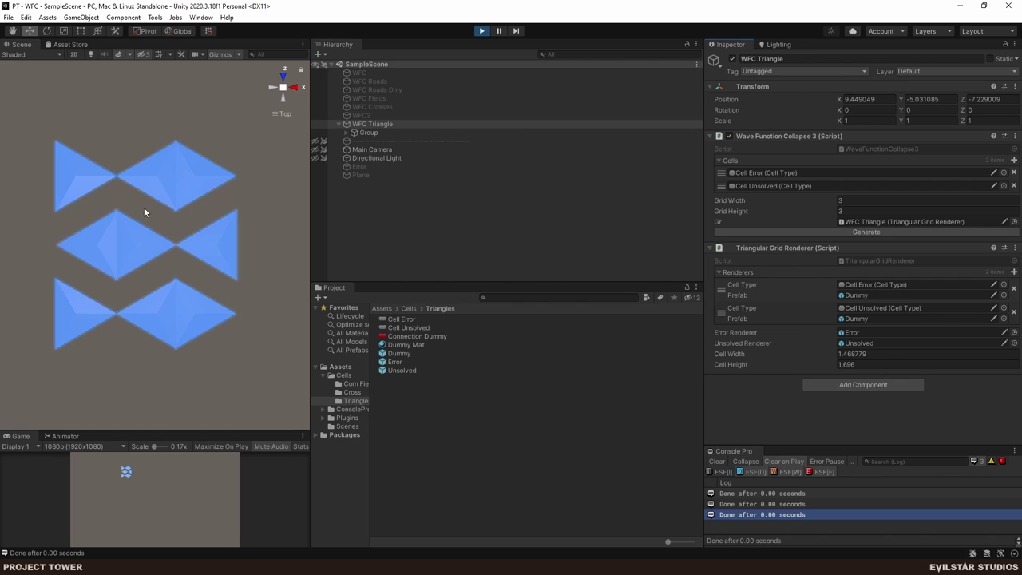
scroll(96, 195, "up", 6)
left_click_drag(241, 167, 267, 272)
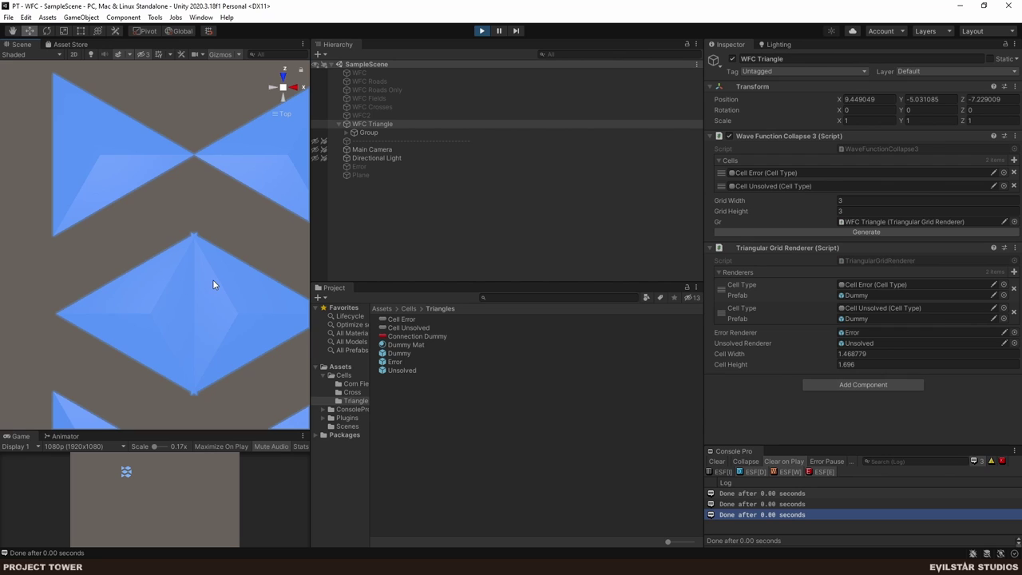
- Stop the running scene and set WFC Triangle's Cell Width to 1.468779
left_click(482, 32)
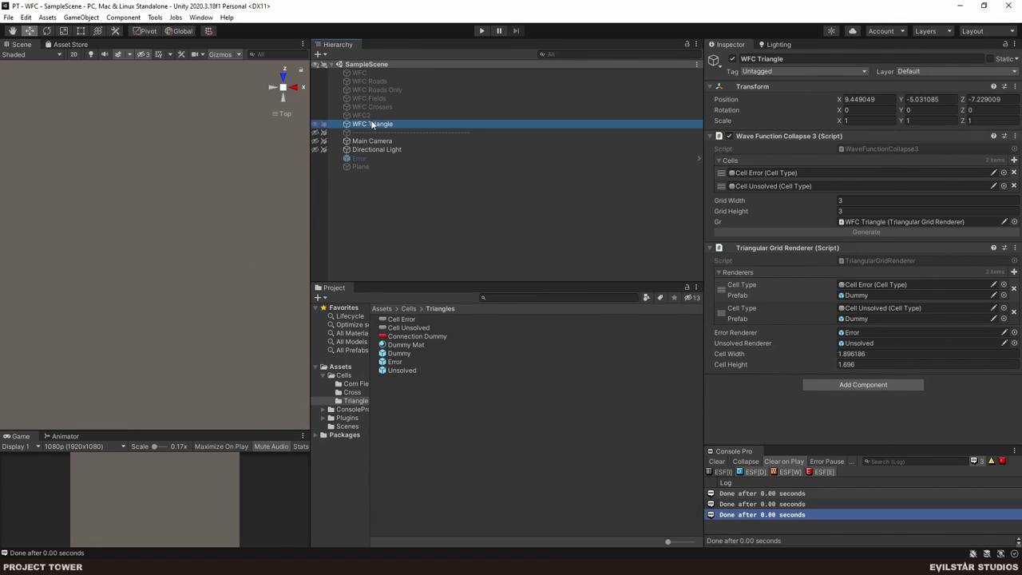
left_click(865, 354)
key("ctrl+v")
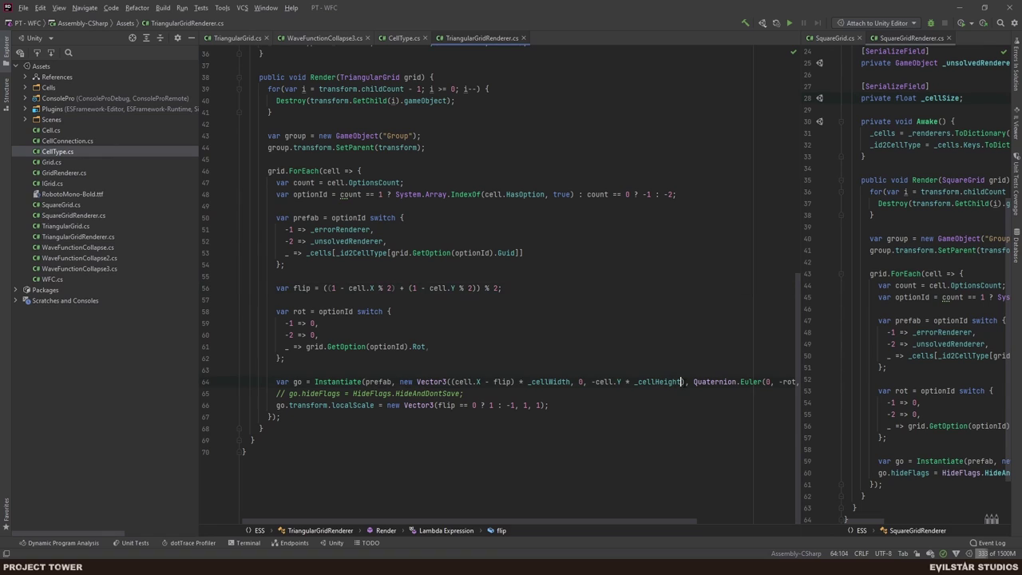
- In TriangularGridRenderer.cs in Rider, divide _cellHeight by 2 in the Instantiate call's Vector3, and return to Unity
left_click(681, 381)
type("/ 2")
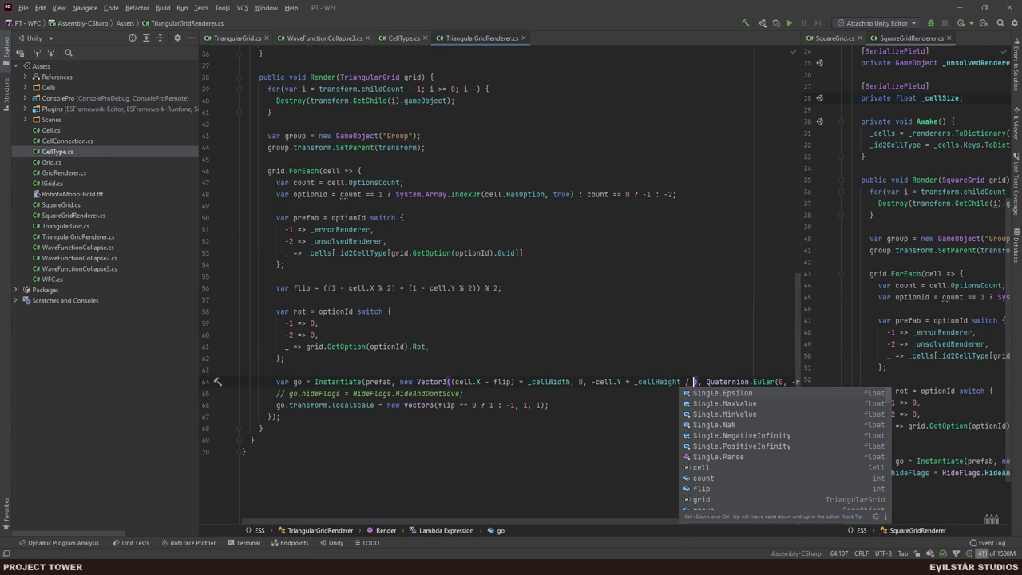
key("alt+Tab")
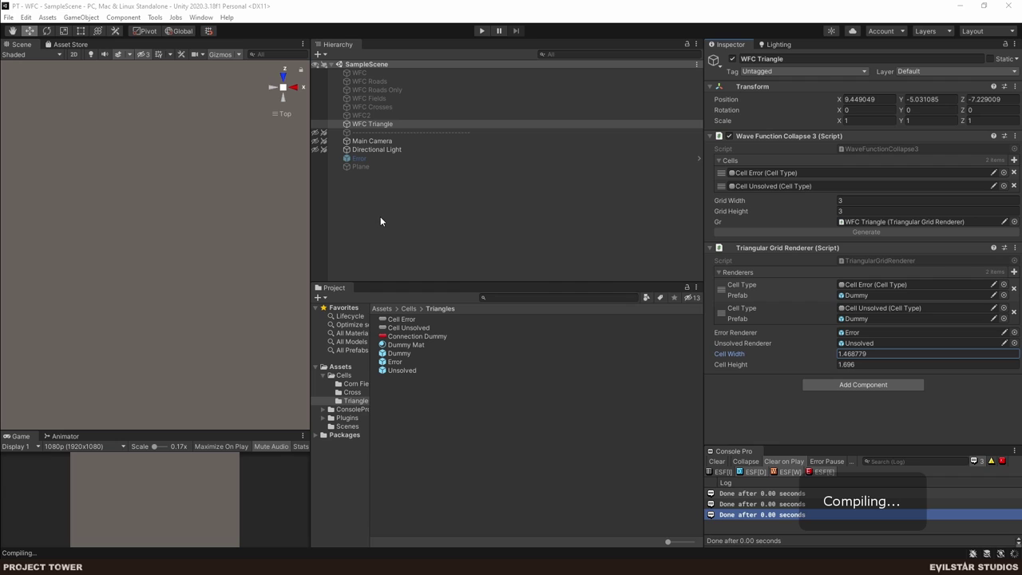
- Run the scene and select the Unsolved triangle clones one after another to check their placement in the grid
left_click(324, 191)
left_click(481, 31)
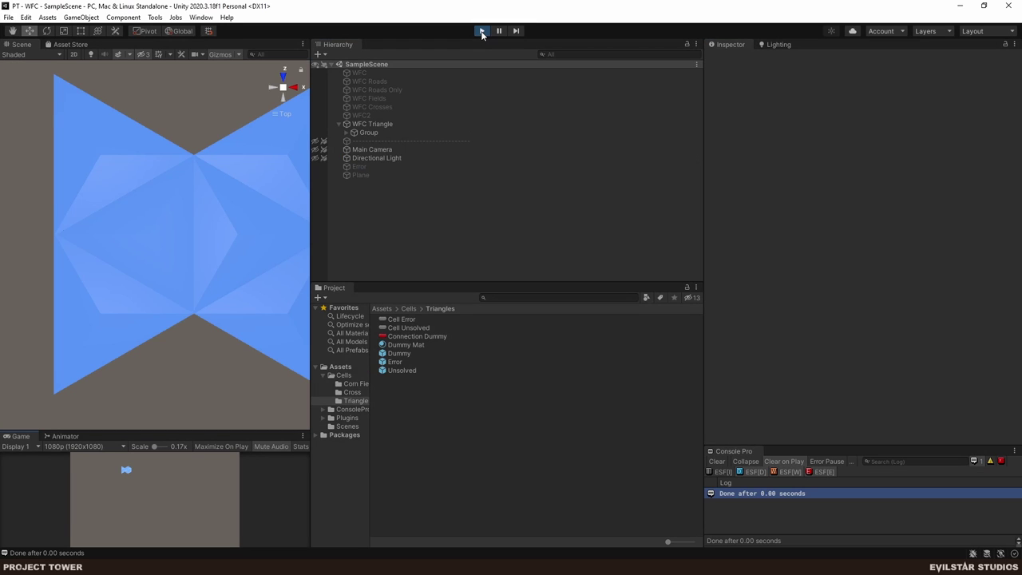
scroll(192, 302, "down", 4)
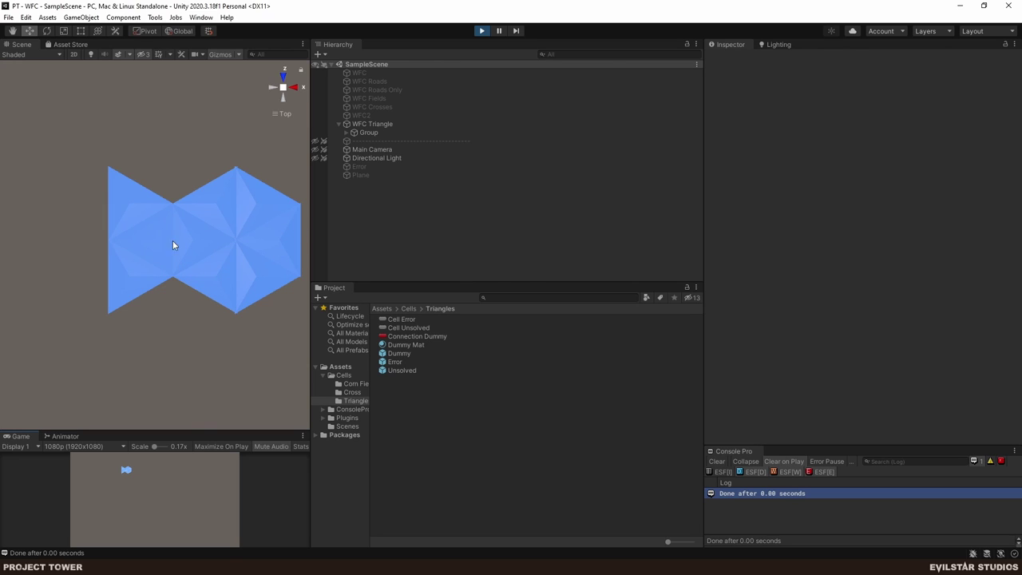
left_click(113, 241)
left_click(113, 275)
left_click(130, 219)
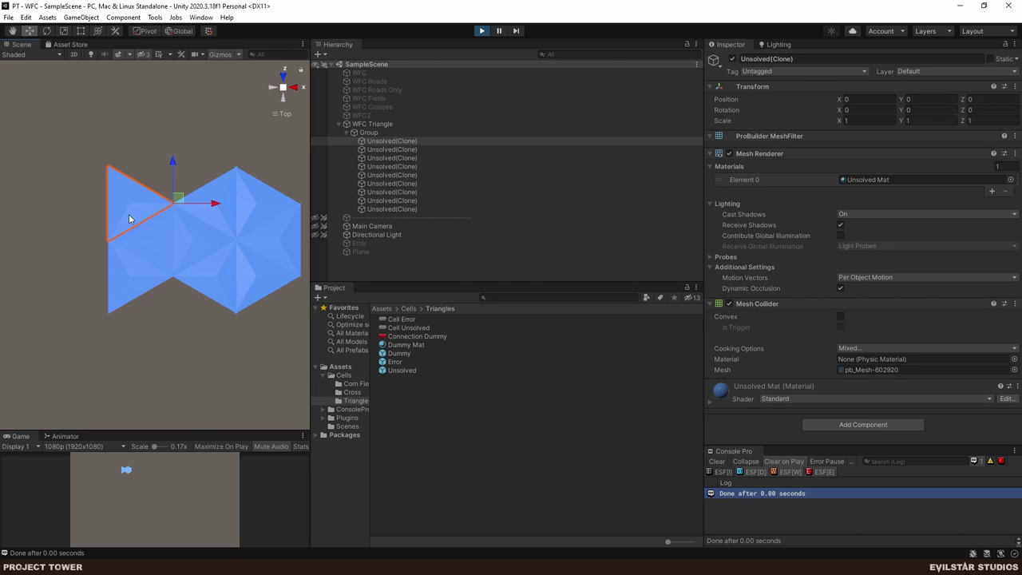
left_click(172, 243)
left_click(215, 239)
left_click(240, 200)
left_click(271, 247)
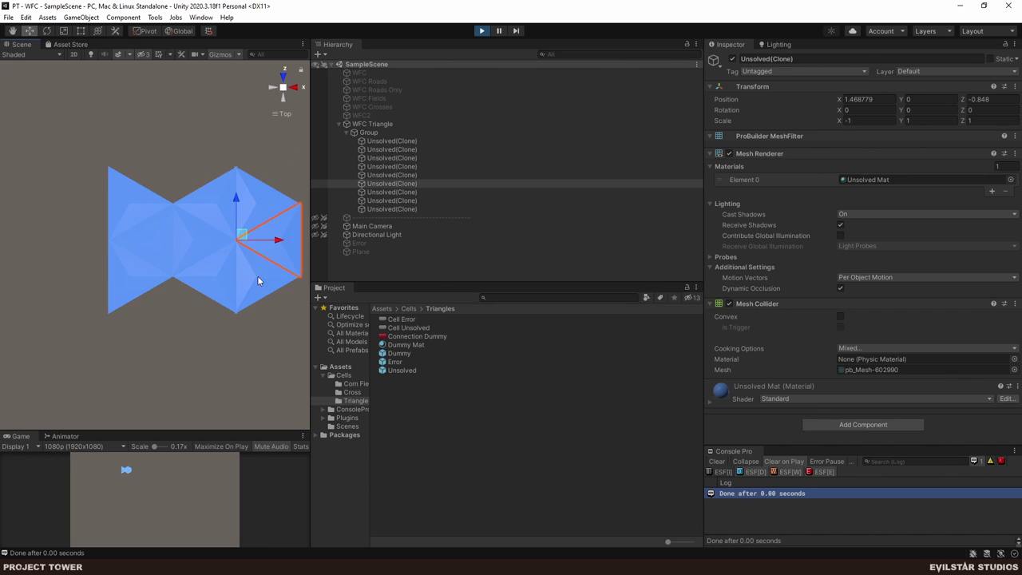
left_click(248, 281)
left_click(185, 284)
left_click(121, 272)
left_click(132, 217)
left_click(164, 215)
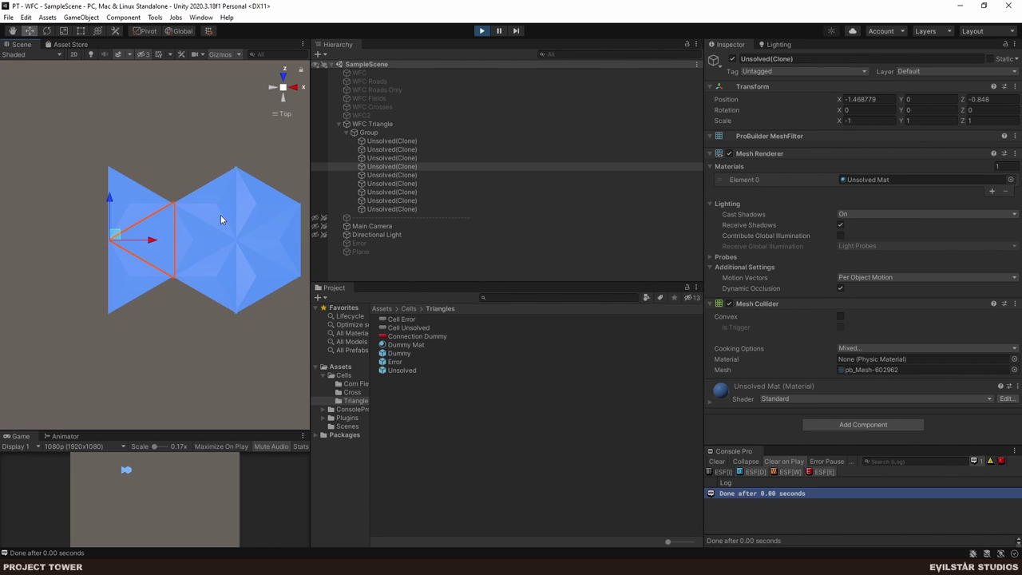
left_click(202, 240)
left_click(217, 266)
left_click(239, 256)
left_click(268, 233)
left_click(270, 234)
- Inspect the triangle grid from an angle and from directly above, and stop the running scene
left_click_drag(264, 233, 258, 209)
left_click(289, 88)
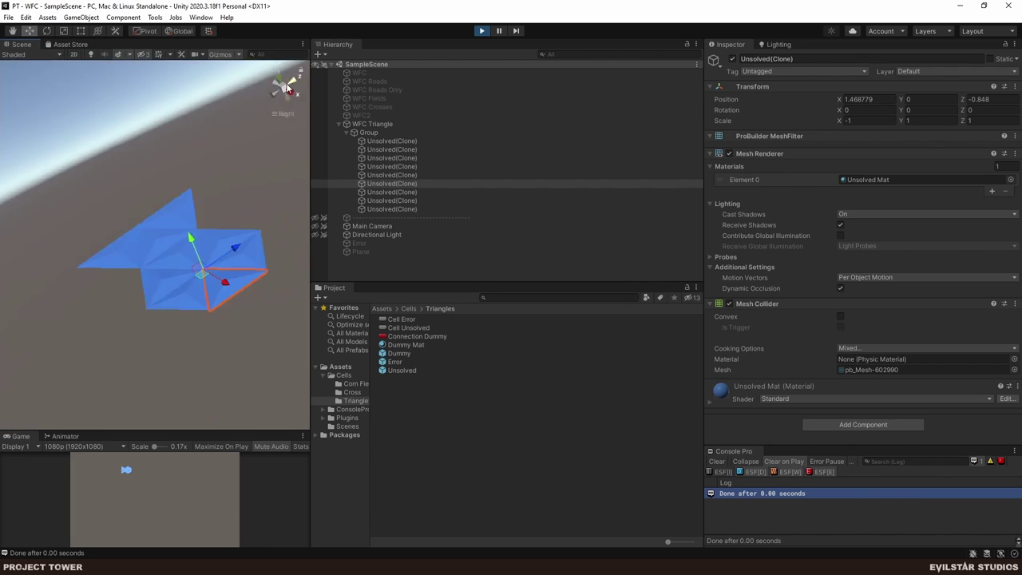
left_click(280, 77)
scroll(192, 308, "up", 3)
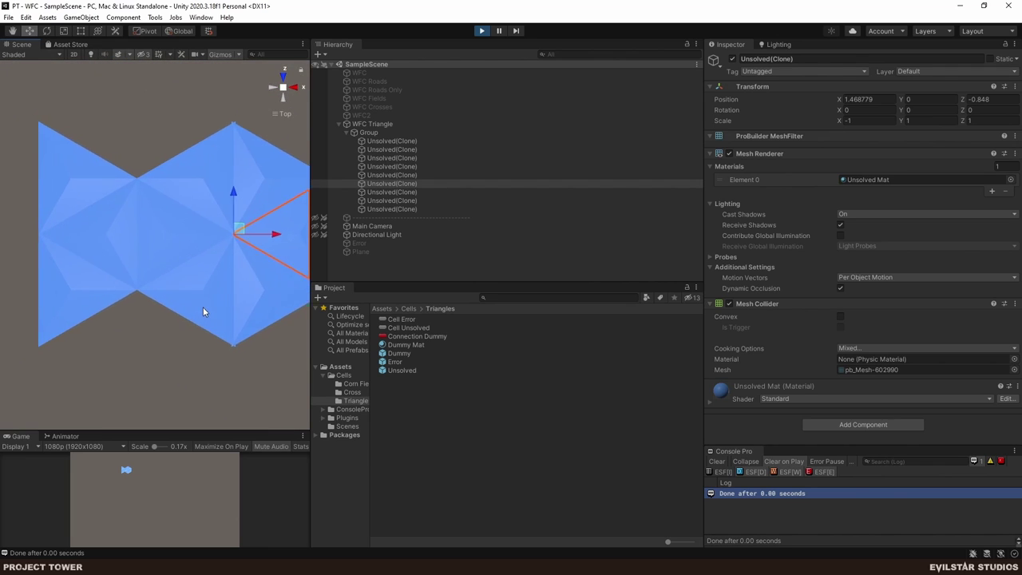
scroll(206, 324, "up", 2)
scroll(205, 336, "down", 3)
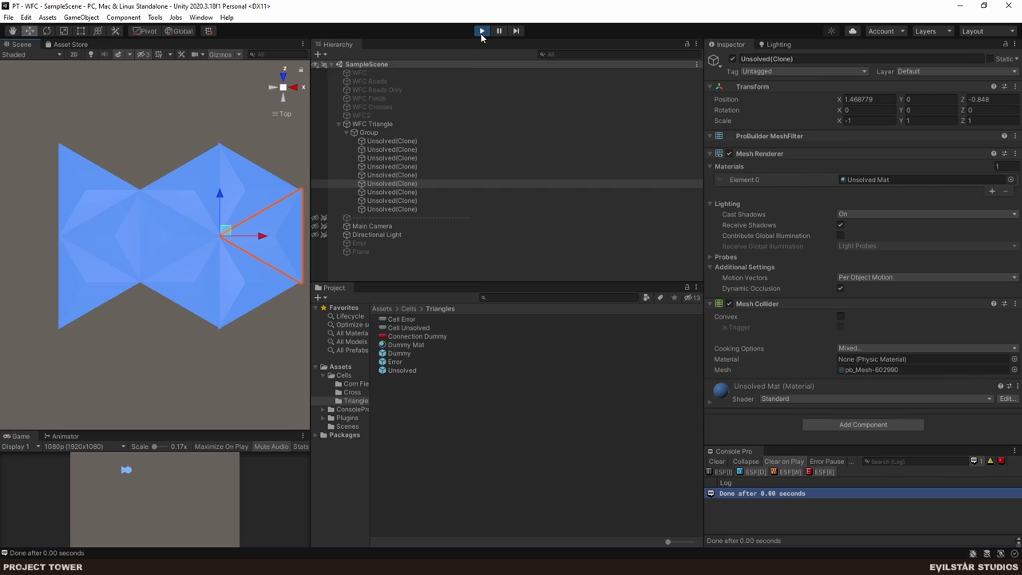
scroll(181, 198, "down", 2)
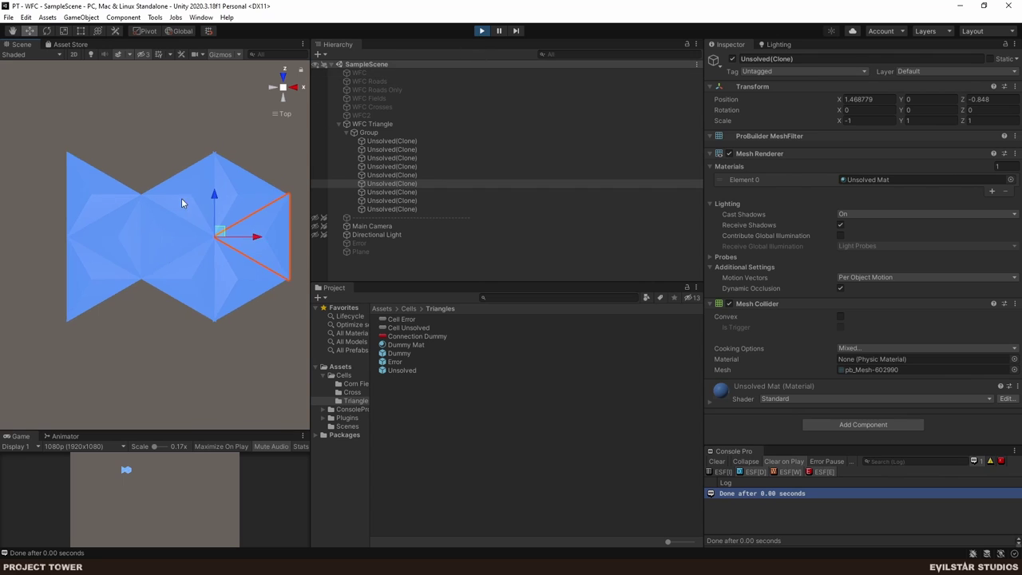
left_click(481, 32)
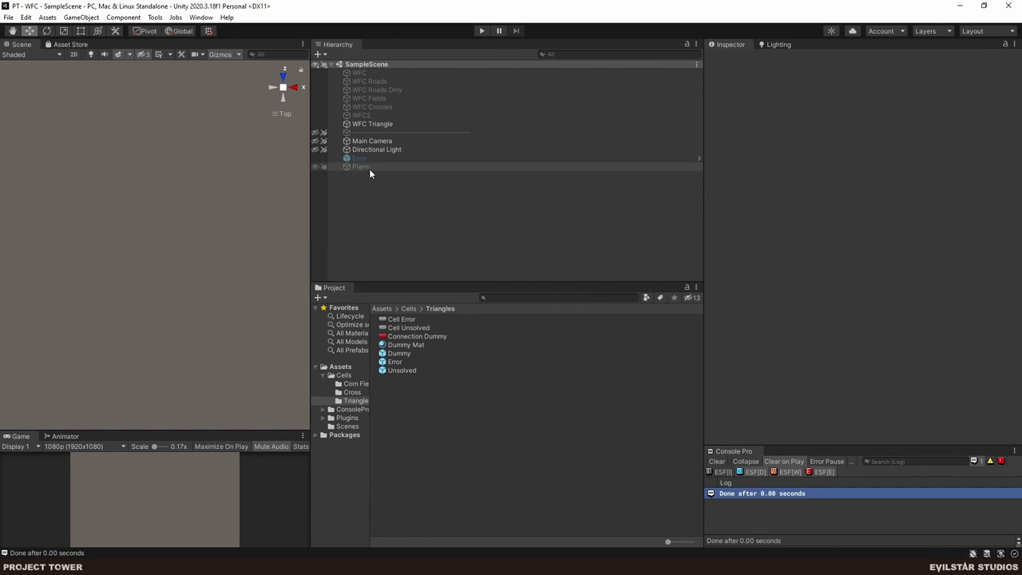
- Set both Grid Width and Grid Height of WFC Triangle's Wave Function Collapse 3 script to 10
left_click(383, 124)
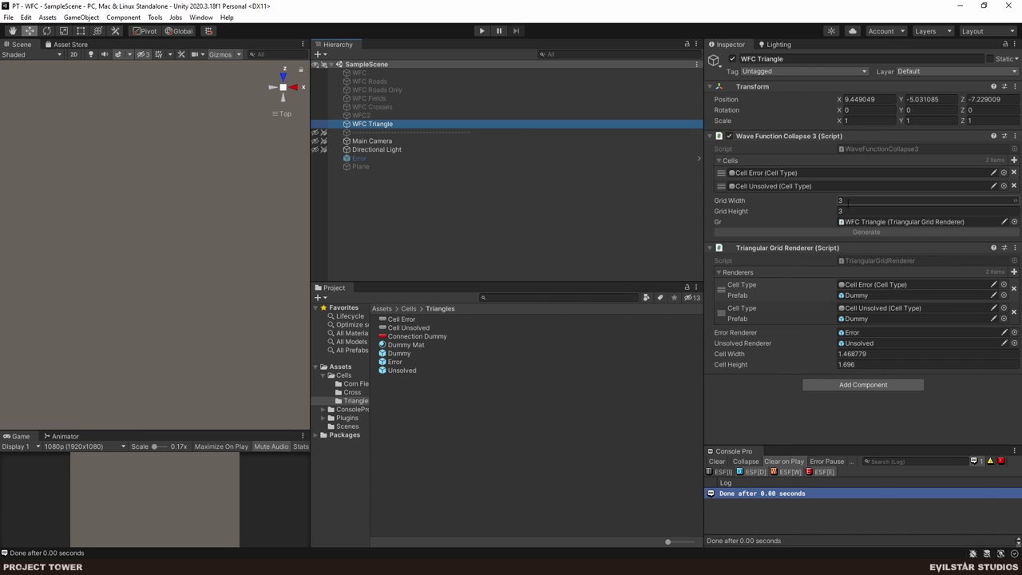
left_click(831, 201)
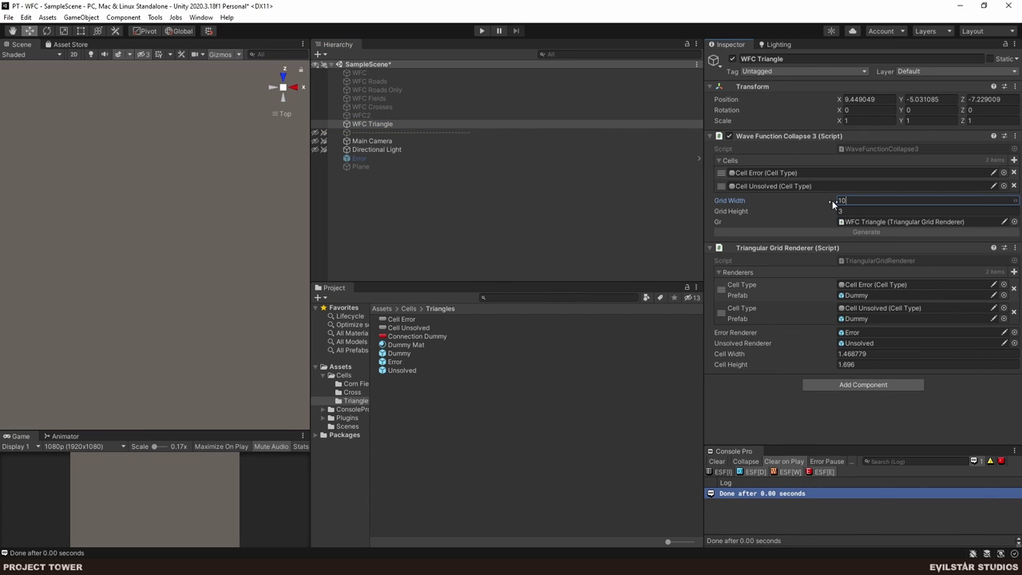
type("10")
key("Tab")
type("10")
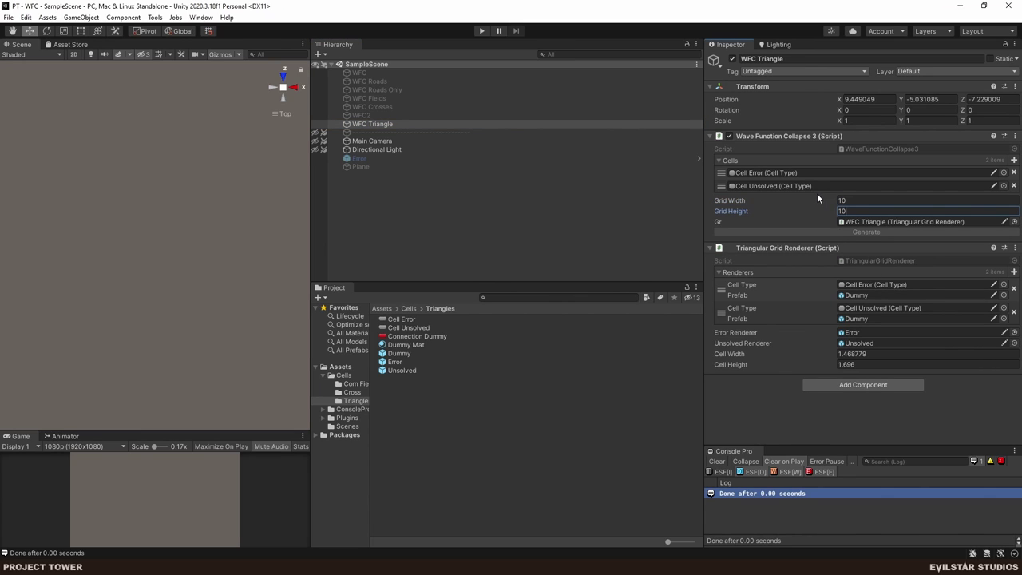
- Run the scene and examine the 10 by 10 triangle grid from above and in perspective view
left_click(482, 31)
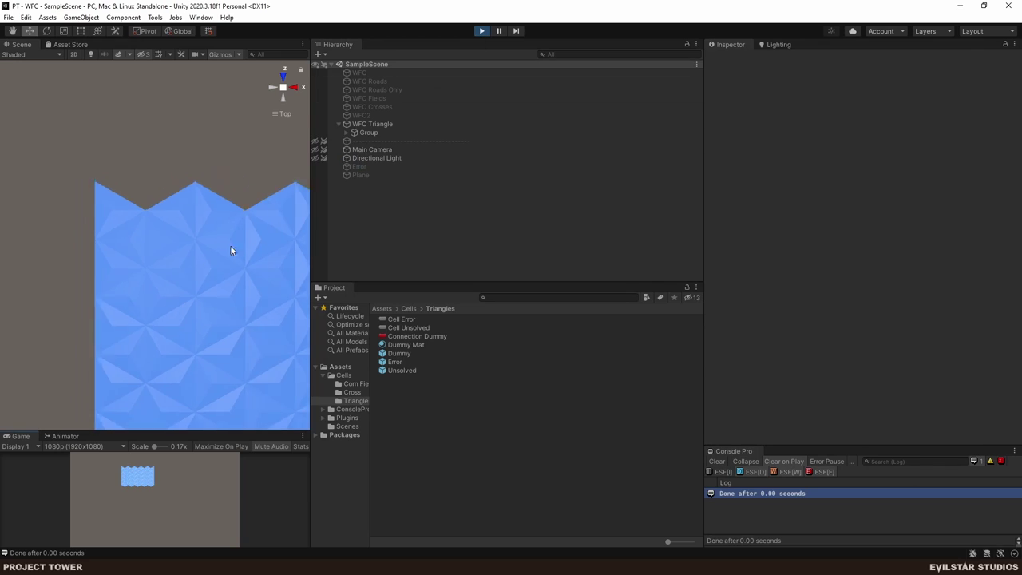
scroll(229, 248, "down", 2)
left_click_drag(200, 303, 150, 285)
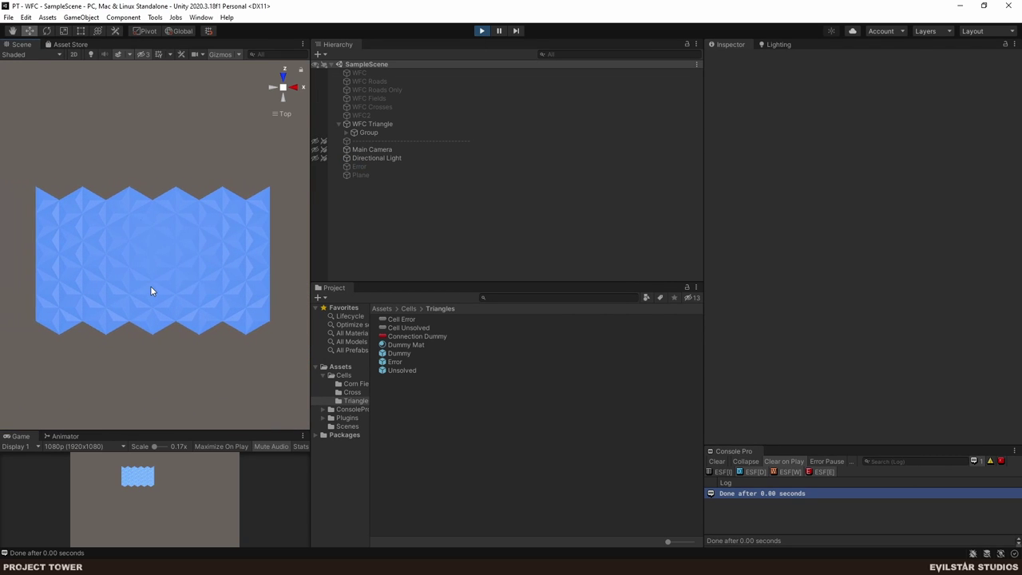
left_click_drag(225, 308, 51, 269)
scroll(156, 277, "down", 2)
left_click(283, 114)
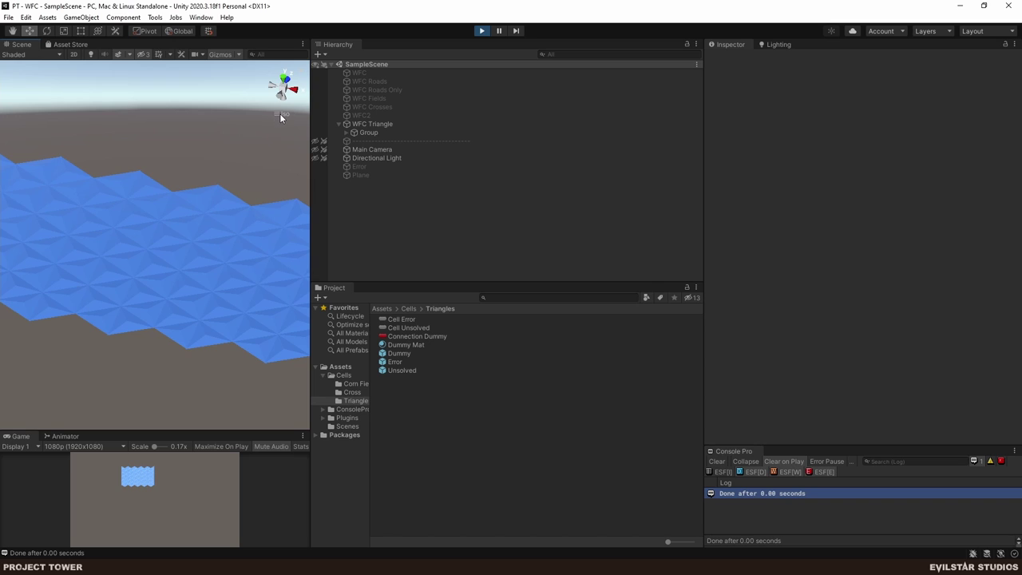
left_click_drag(169, 248, 1020, 254)
left_click_drag(295, 239, 229, 303)
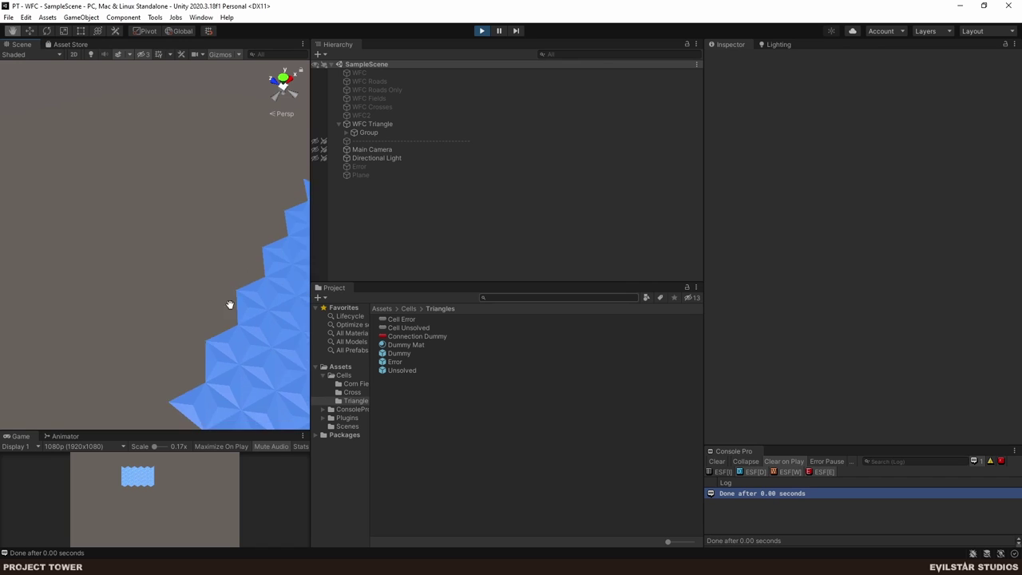
- Widen the Scene view and examine the edges of the running triangle grid in perspective
left_click_drag(310, 303, 434, 303)
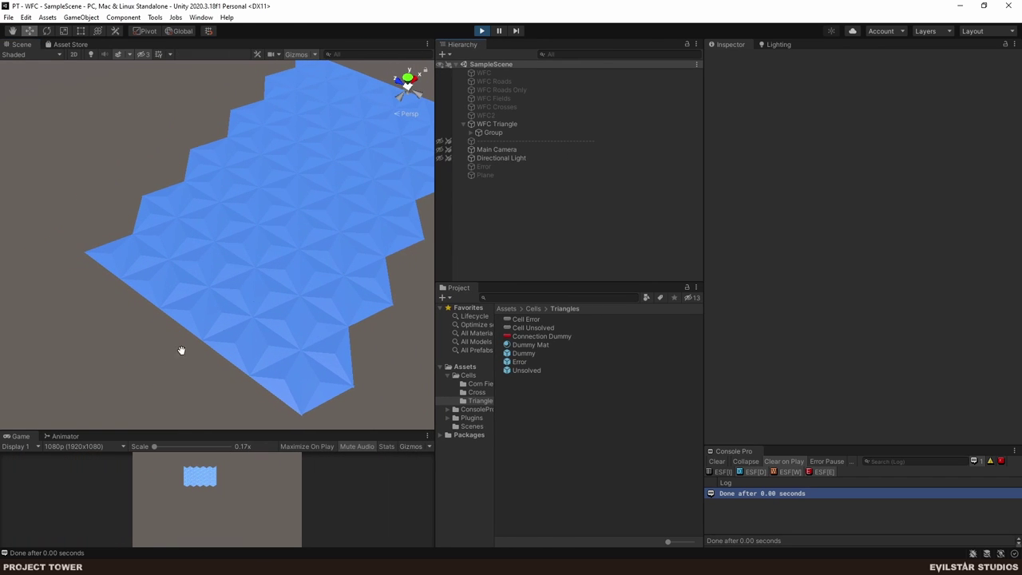
left_click_drag(228, 200, 251, 200)
- Switch to Rider and open TriangularGrid.cs at its field declarations and constructor
key("alt+Tab")
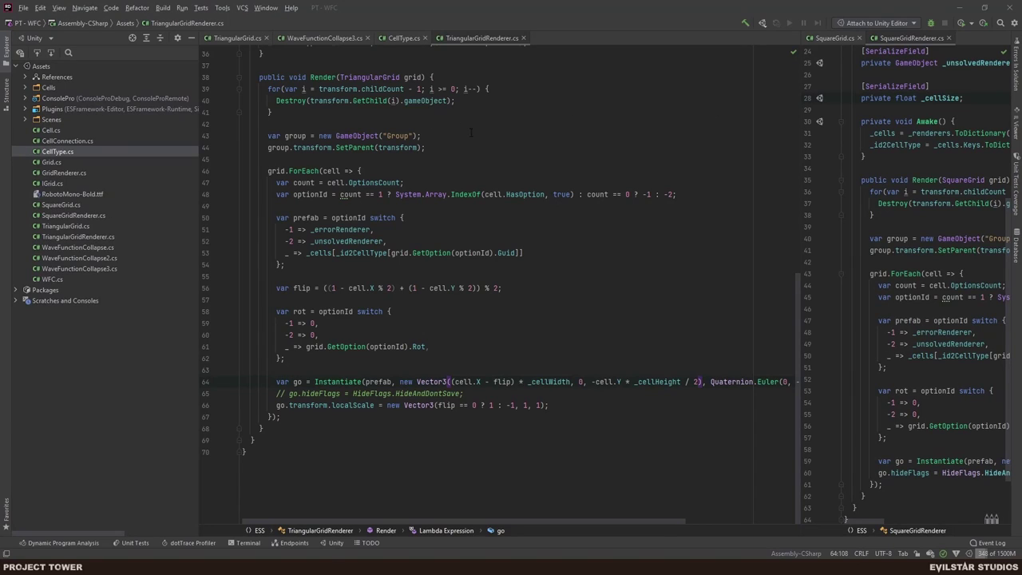
left_click(471, 134)
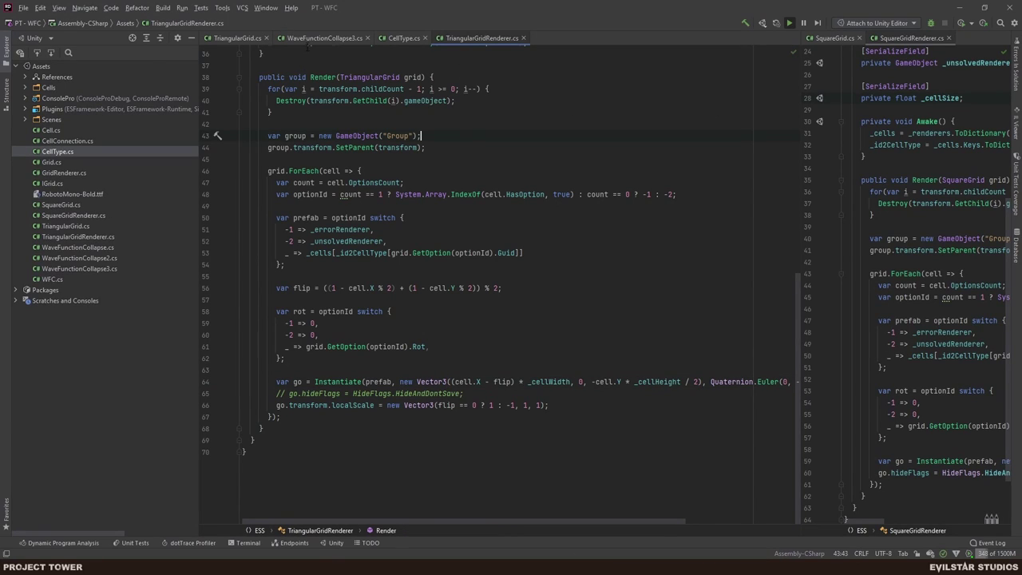
left_click(224, 38)
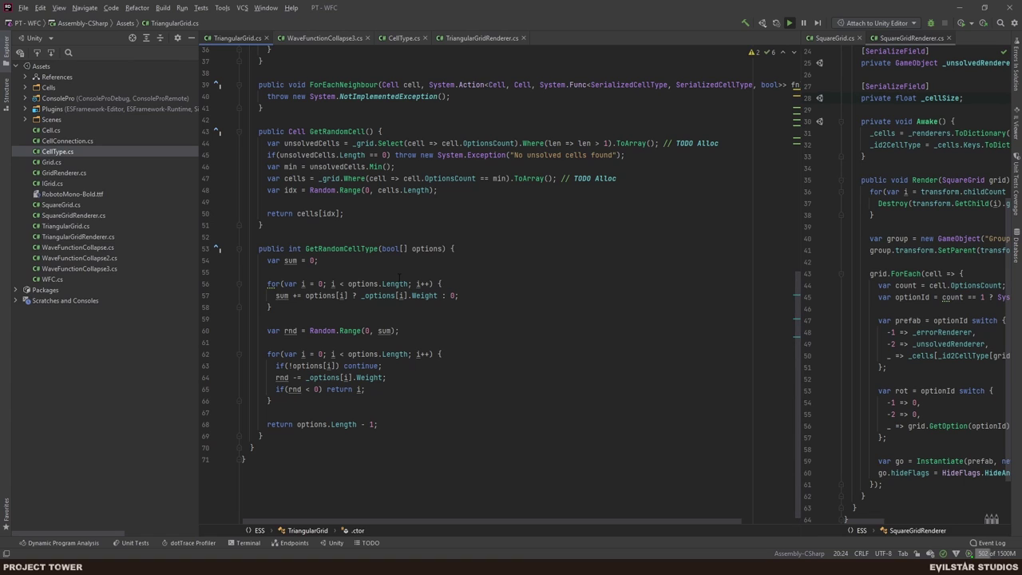
scroll(399, 278, "up", 10)
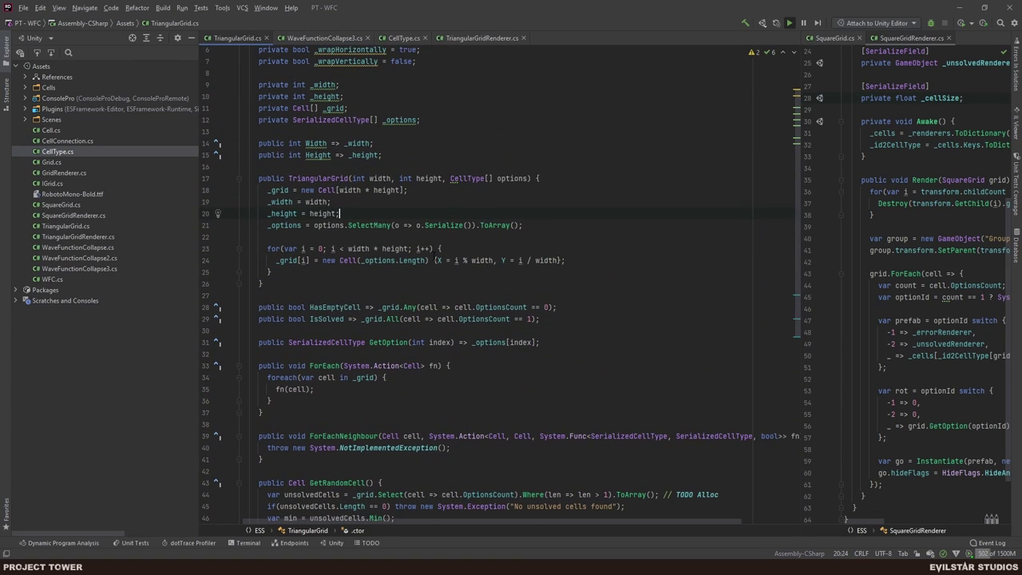
scroll(436, 255, "up", 2)
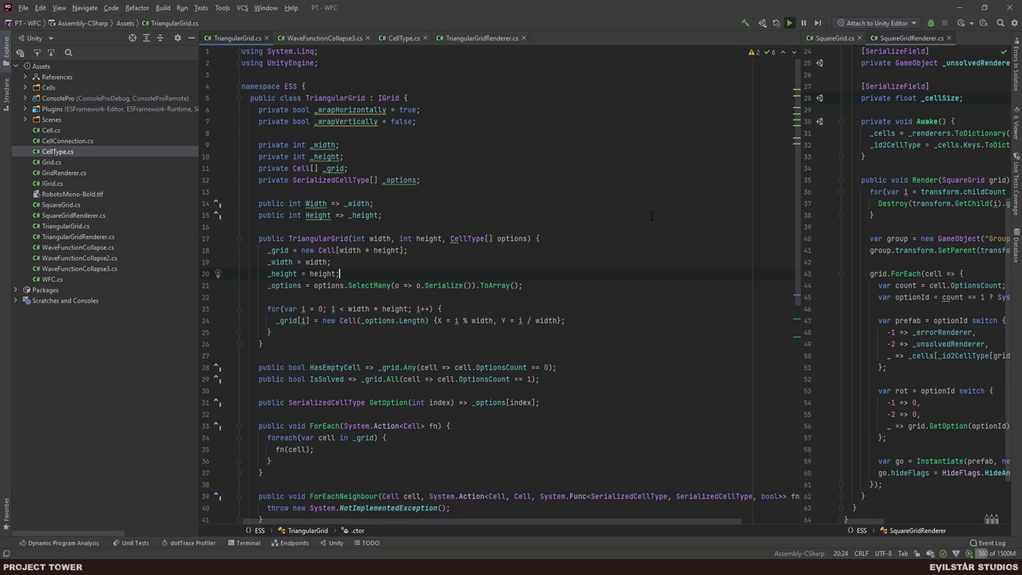
- Delete the NotImplementedException throw from the ForEachNeighbour method in TriangularGrid.cs, leaving its body empty
left_click_drag(801, 177, 694, 177)
scroll(455, 308, "down", 6)
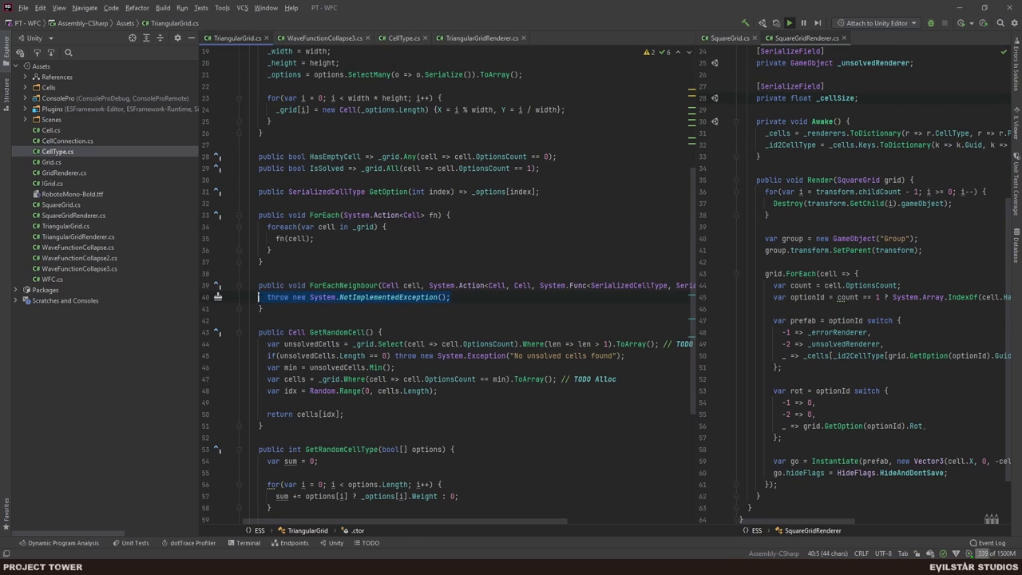
mouse_move(258, 297)
left_mouse_down()
mouse_move(450, 296)
mouse_move(270, 297)
left_mouse_up()
key("BackSpace")
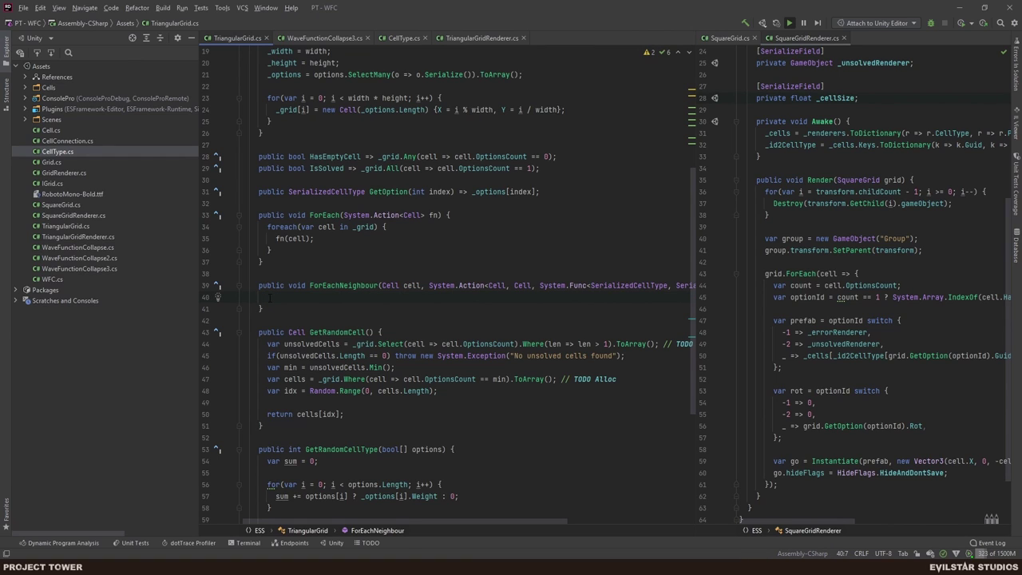
- Open SquareGrid.cs beside TriangularGrid.cs with more room and examine its cell lookup, TryGetNeighbour and ForEachNeighbour methods
scroll(844, 260, "down", 2)
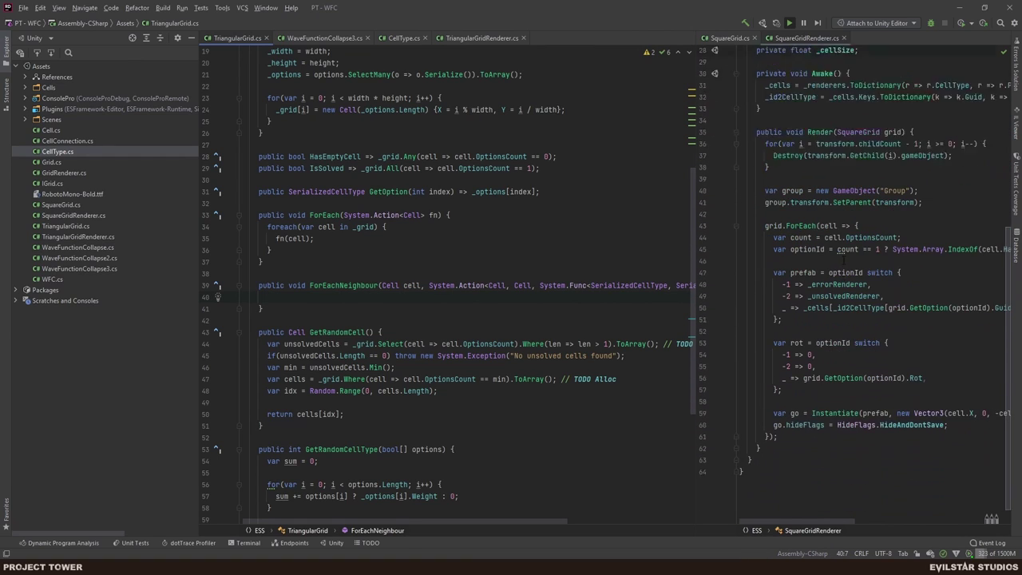
scroll(843, 281, "down", 2)
scroll(846, 267, "up", 10)
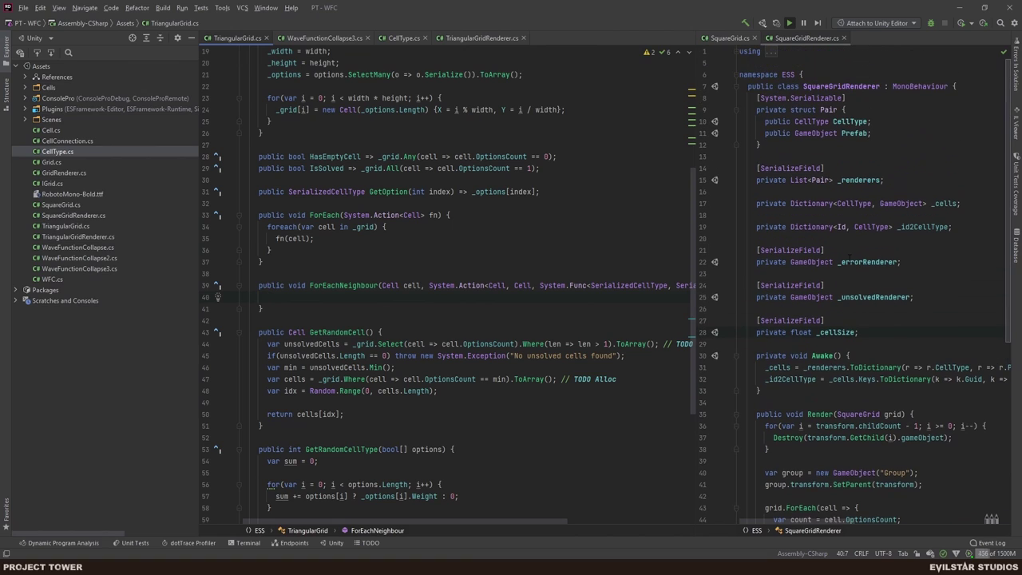
left_click(726, 38)
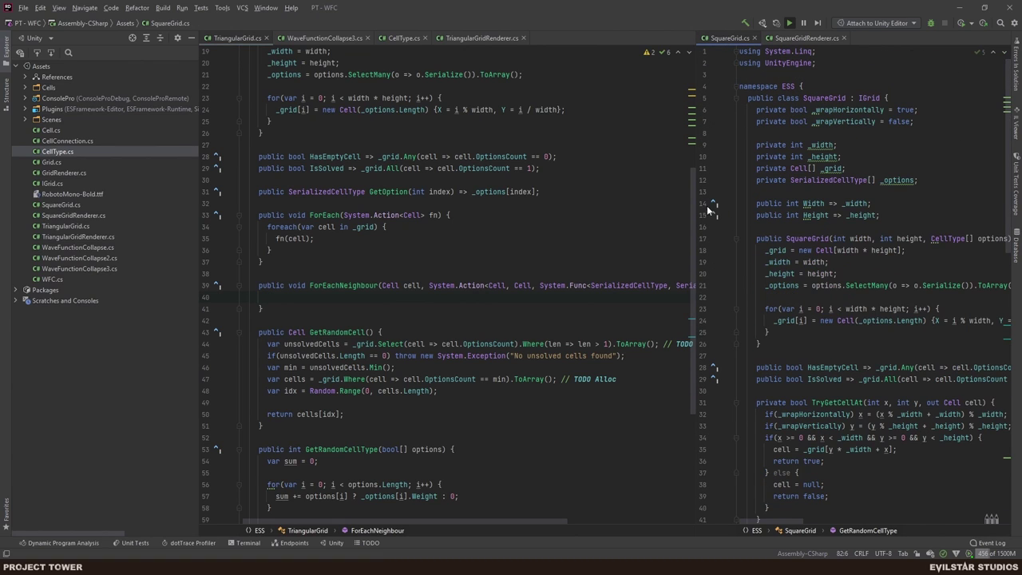
left_click_drag(694, 202, 585, 201)
scroll(759, 295, "down", 6)
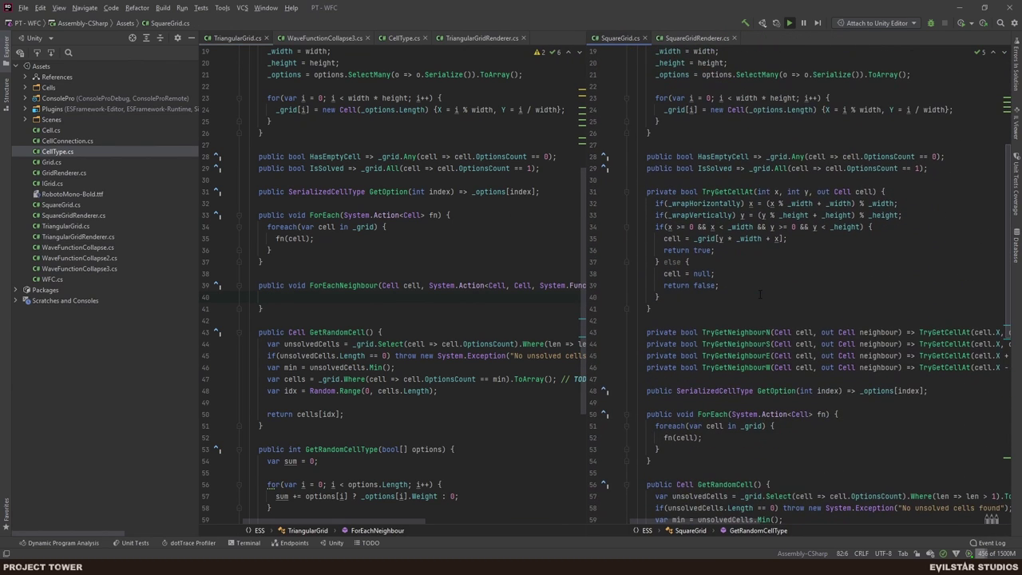
scroll(759, 295, "down", 13)
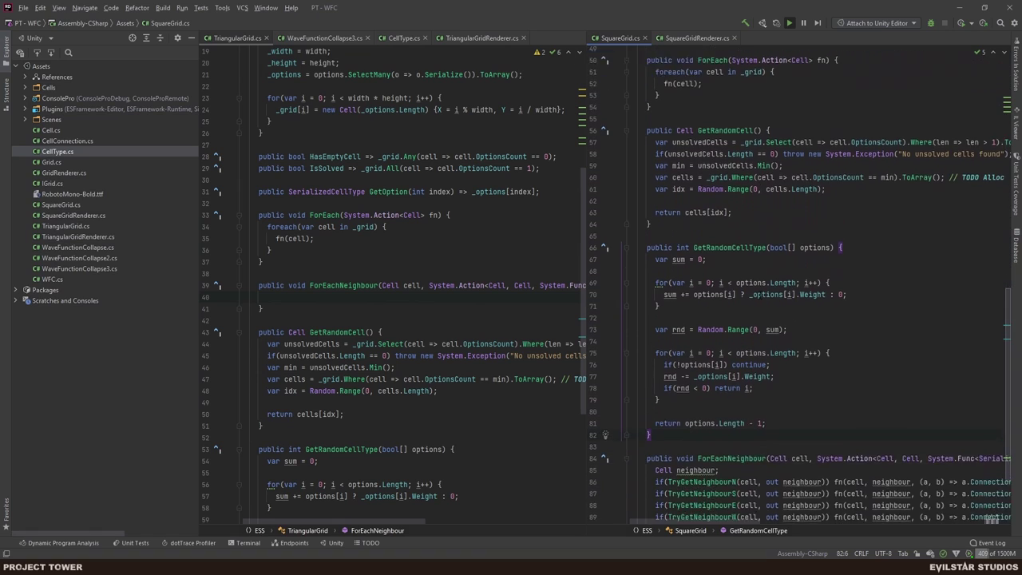
scroll(762, 295, "up", 8)
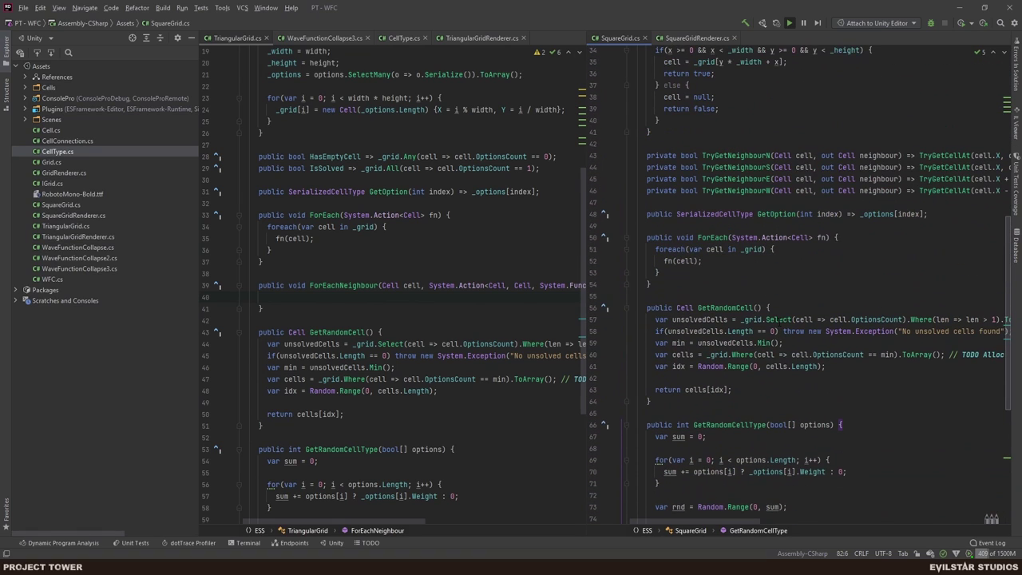
scroll(762, 295, "up", 8)
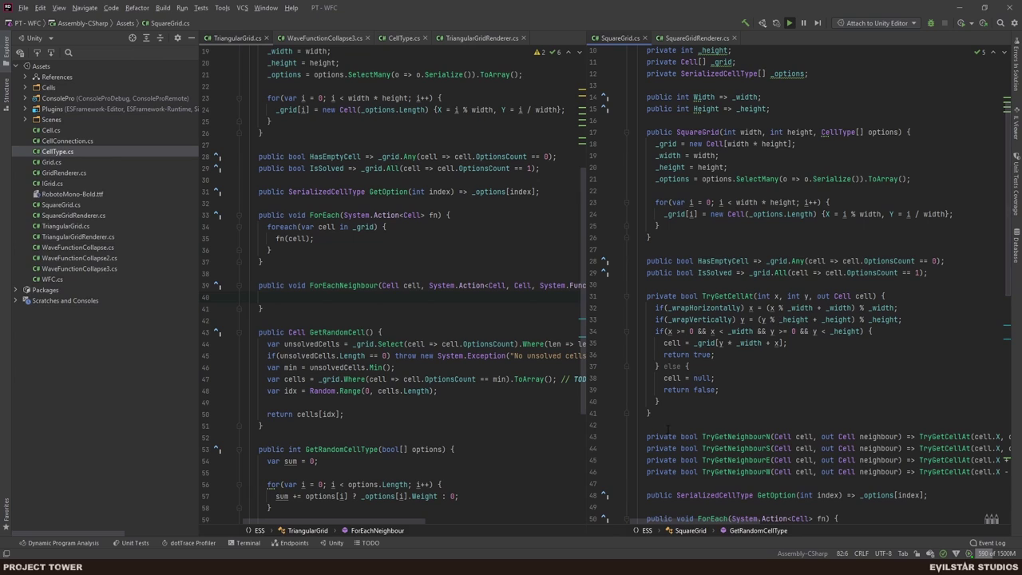
- Copy the TryGetCellAt method from SquareGrid.cs into TriangularGrid.cs, between ForEach and ForEachNeighbour
left_click_drag(657, 415, 646, 296)
key("ctrl+c")
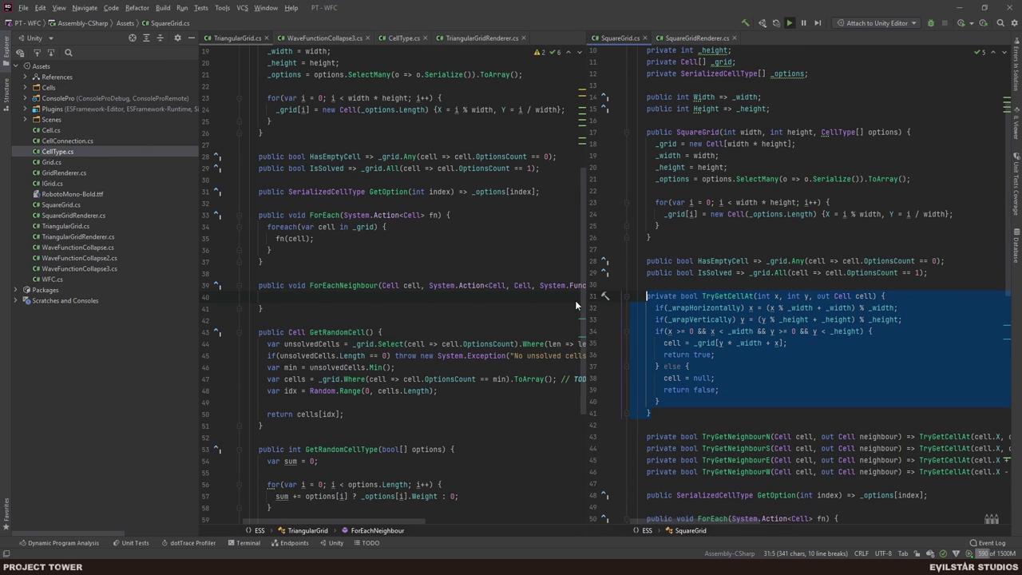
left_click(299, 262)
key("Return")
key("Return")
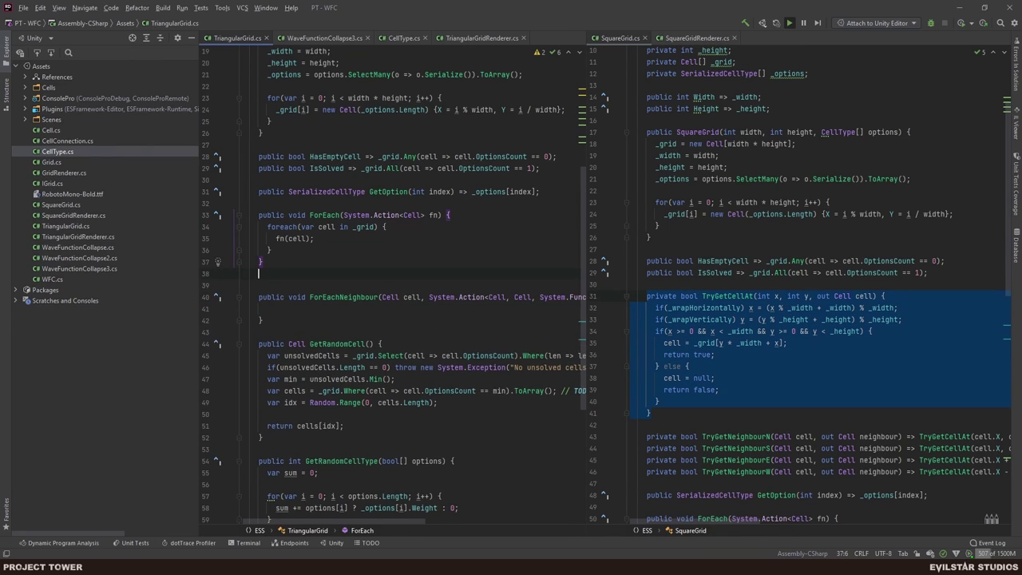
key("ctrl+v")
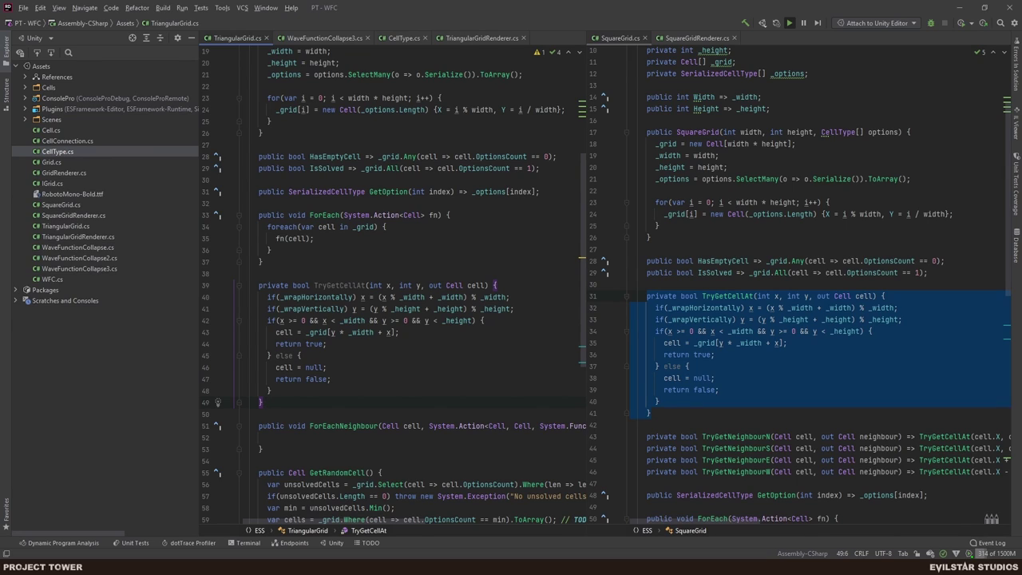
- Begin a public bool method declaration below TryGetCellAt in TriangularGrid.cs, with a name starting "IsCellFli"
key("Return")
key("Return")
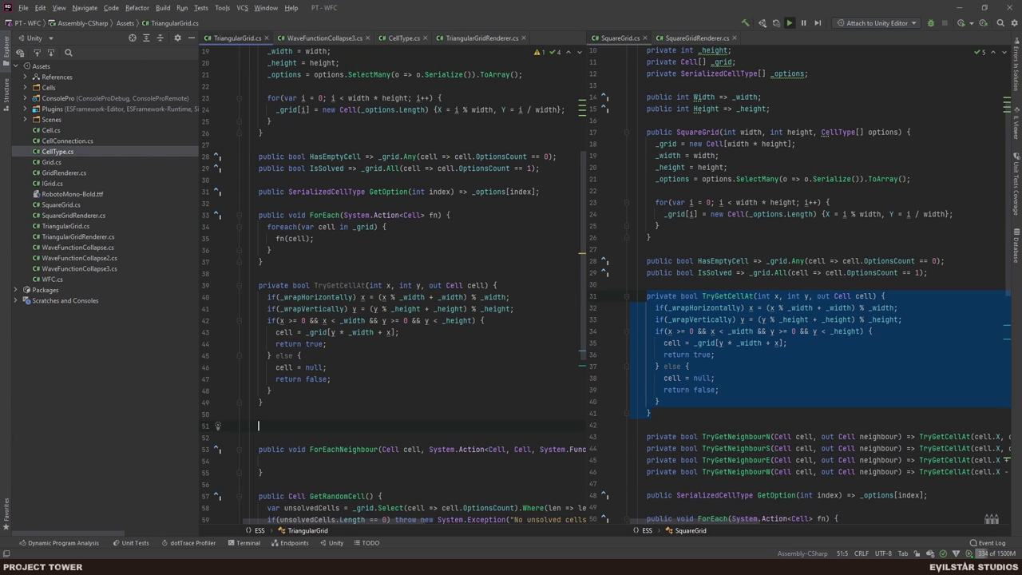
type("private")
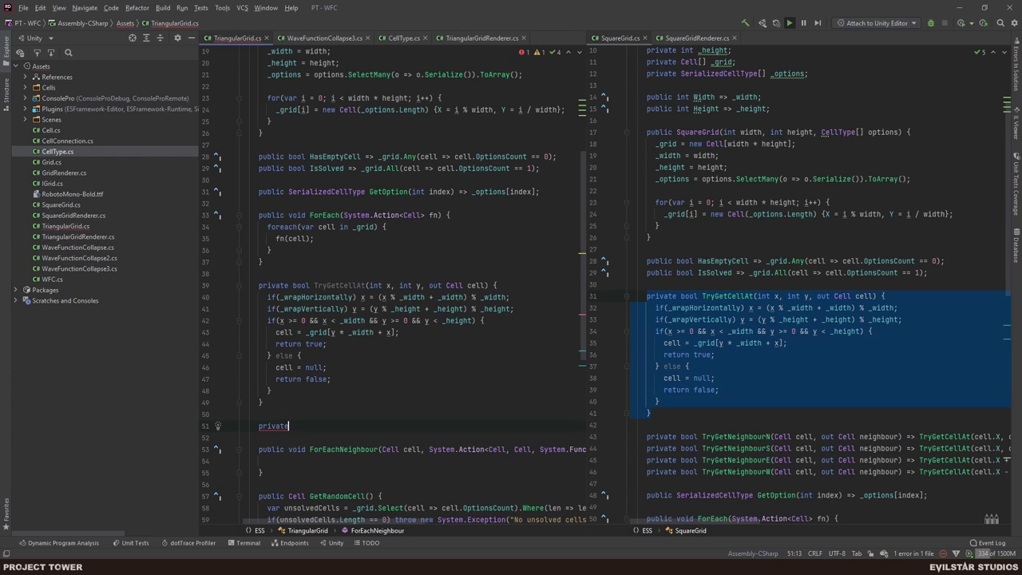
key("BackSpace")
key("BackSpace")
key("BackSpace")
key("BackSpace")
key("BackSpace")
key("BackSpace")
key("BackSpace")
type("public")
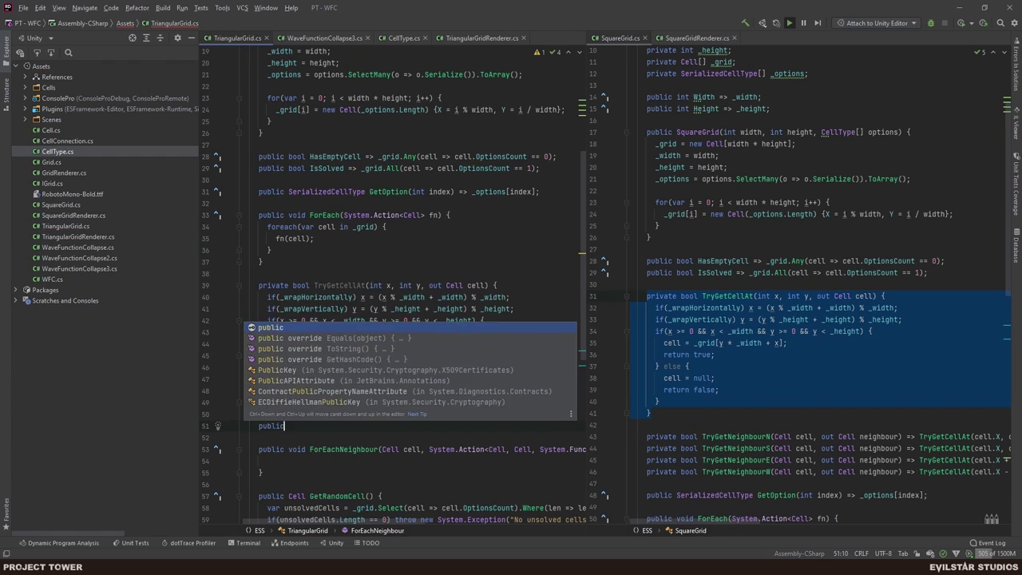
type(" bool Is")
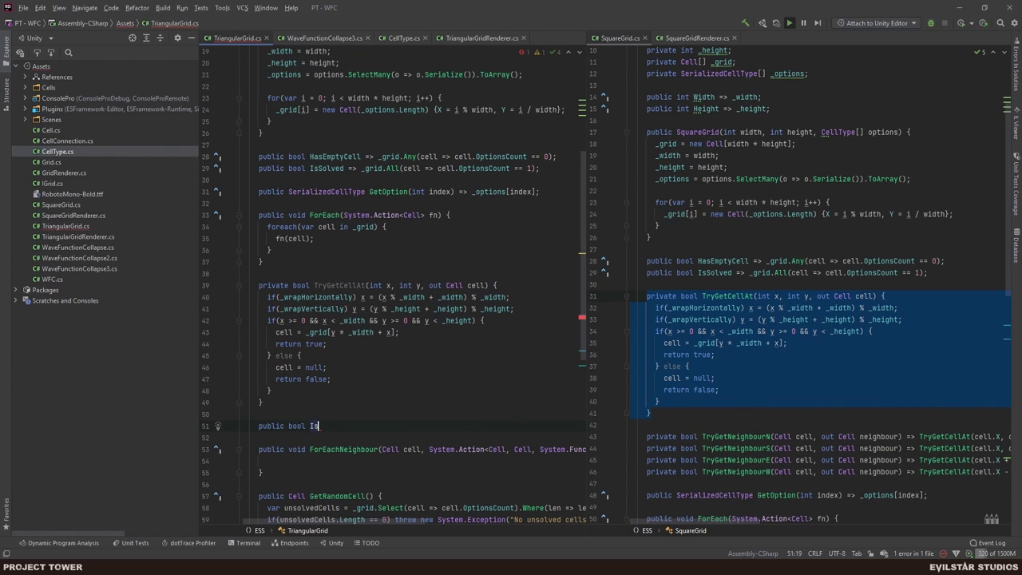
type("CellFli")
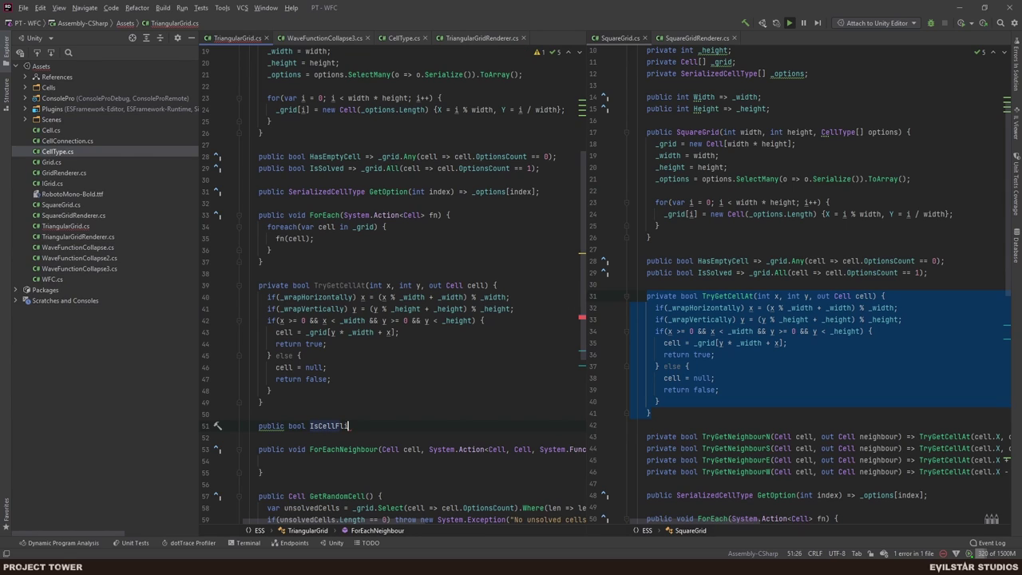
- Replace the partial name of the new public bool method with one starting "Shou"
left_click(310, 425)
key("ctrl+Delete")
type("Shou")
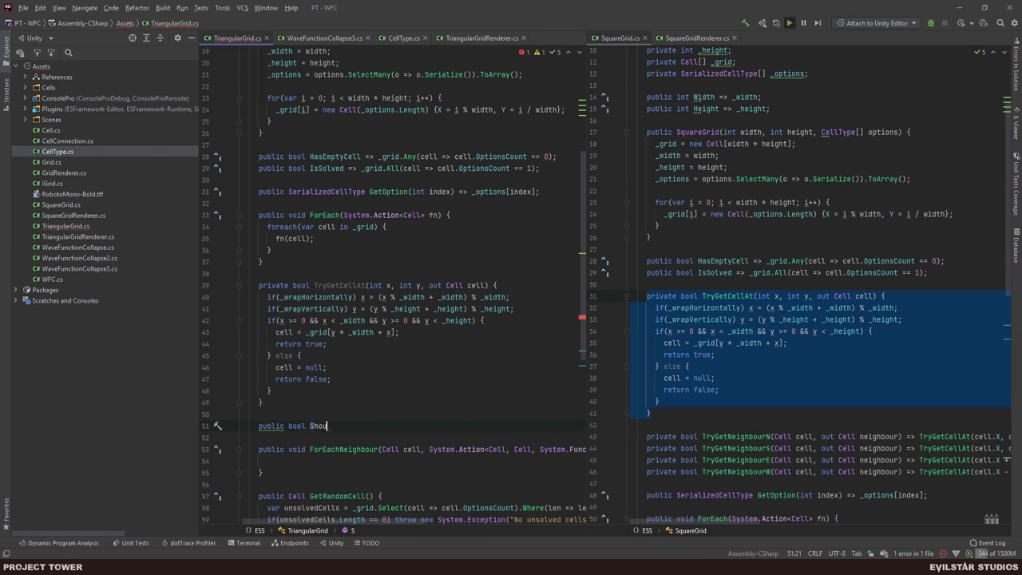
- Complete an empty public bool method named ShouldCellBeFlipped above ForEachNeighbour in TriangularGrid.cs, correcting the capitalisation in its name
type("ldCellBeFlipp")
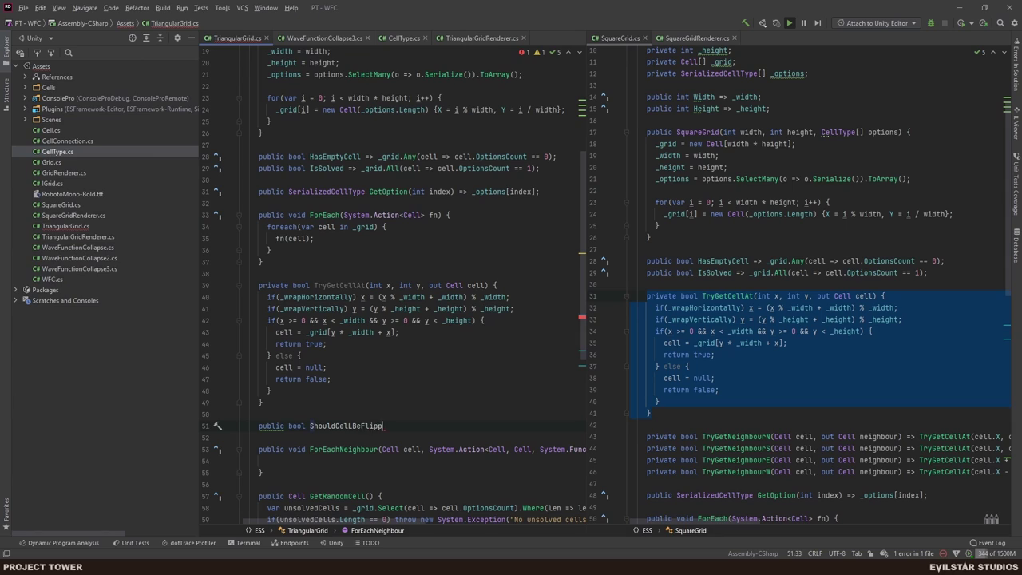
type("ed() {")
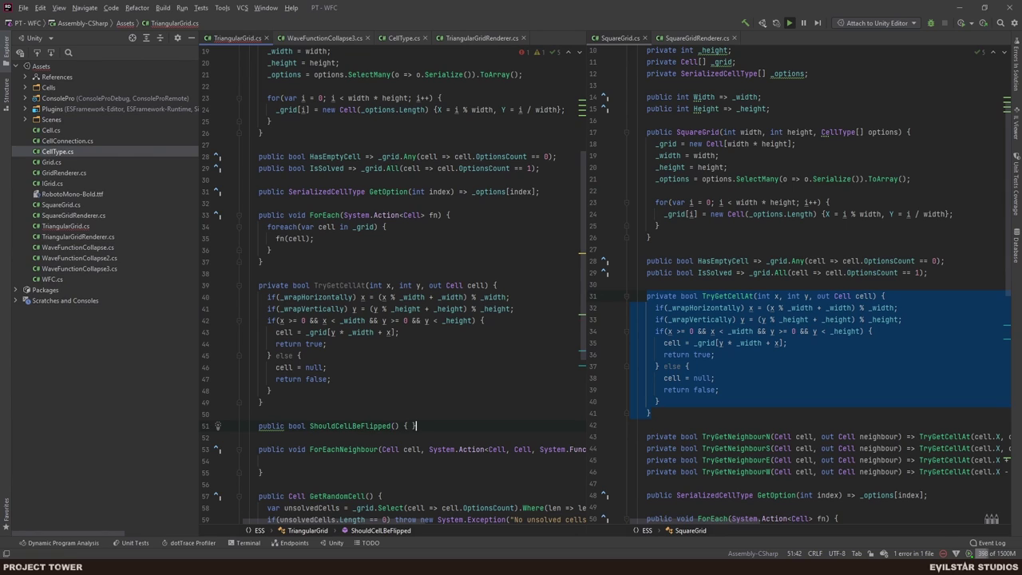
key("Return")
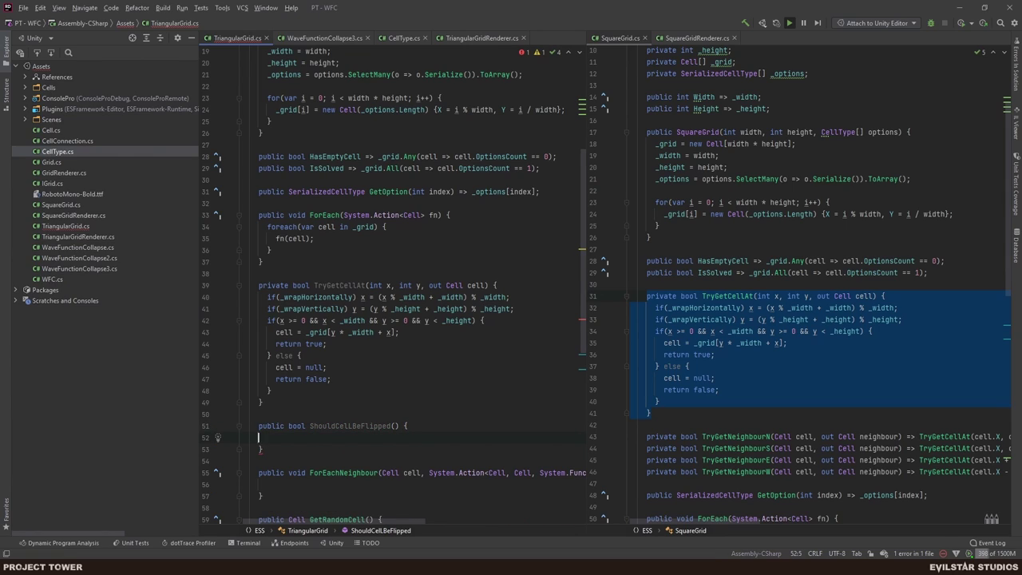
left_click(377, 426)
key("Down")
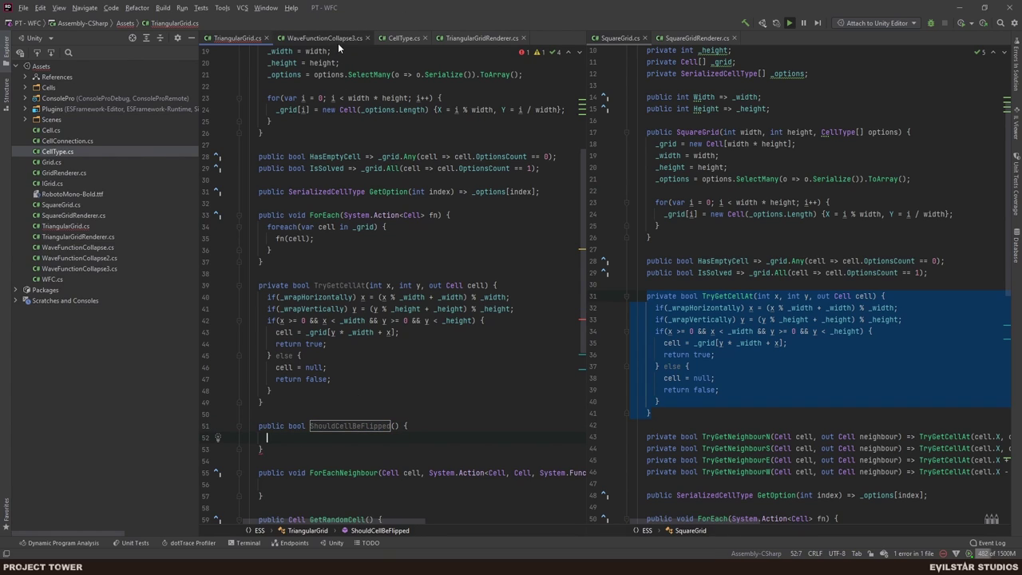
- Move the flip expression ((1 - cell.X % 2) + (1 - cell.Y % 2)) % 2 from TriangularGridRenderer.cs into the ShouldCellBeFlipped body
left_click(472, 39)
scroll(356, 279, "up", 2)
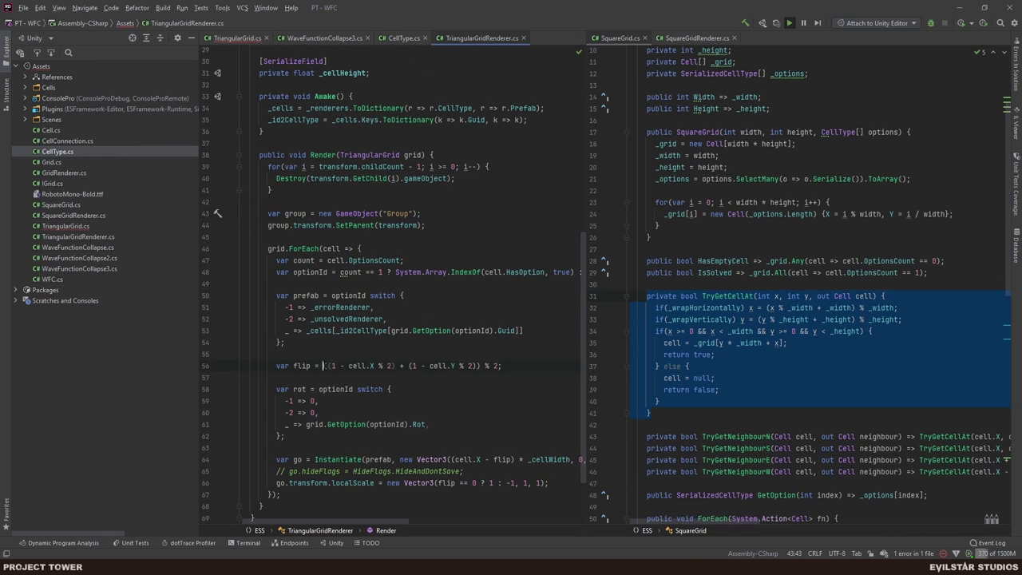
left_click_drag(323, 366, 497, 366)
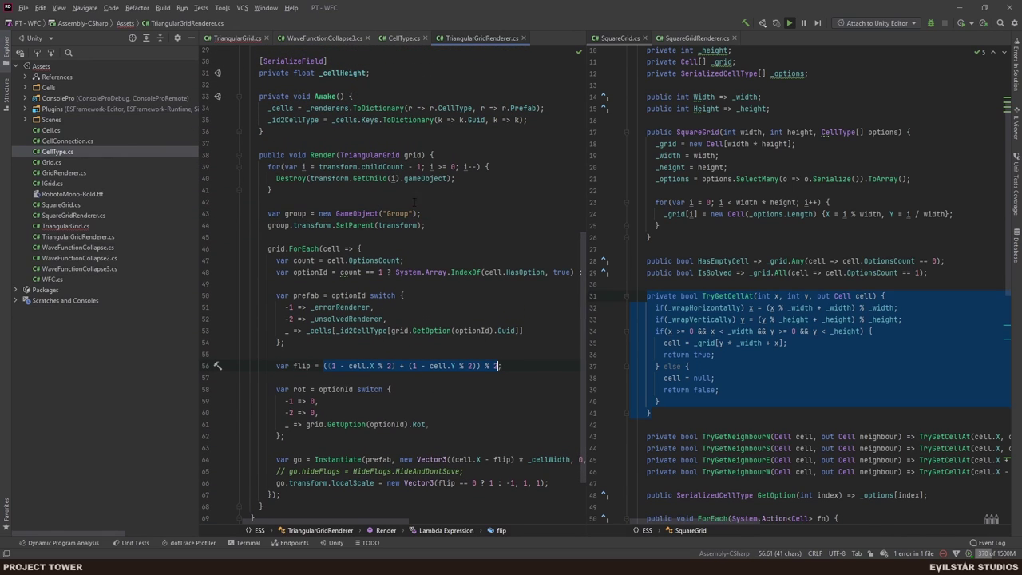
key("ctrl+x")
key("ctrl+Tab")
key("ctrl+v")
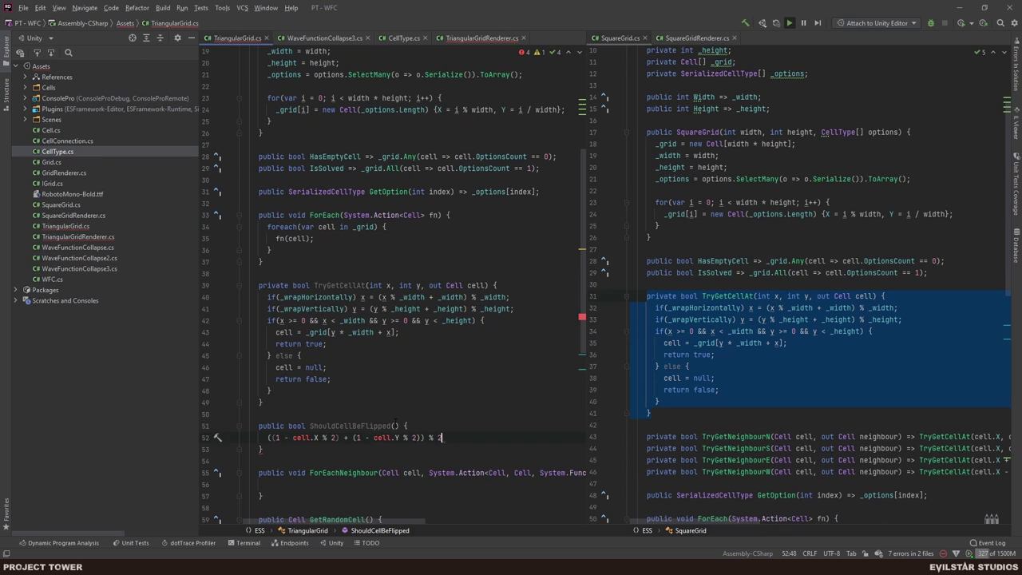
- Add a Cell cell parameter to ShouldCellBeFlipped and make its body return the pasted expression
key("alt+Return")
key("Return")
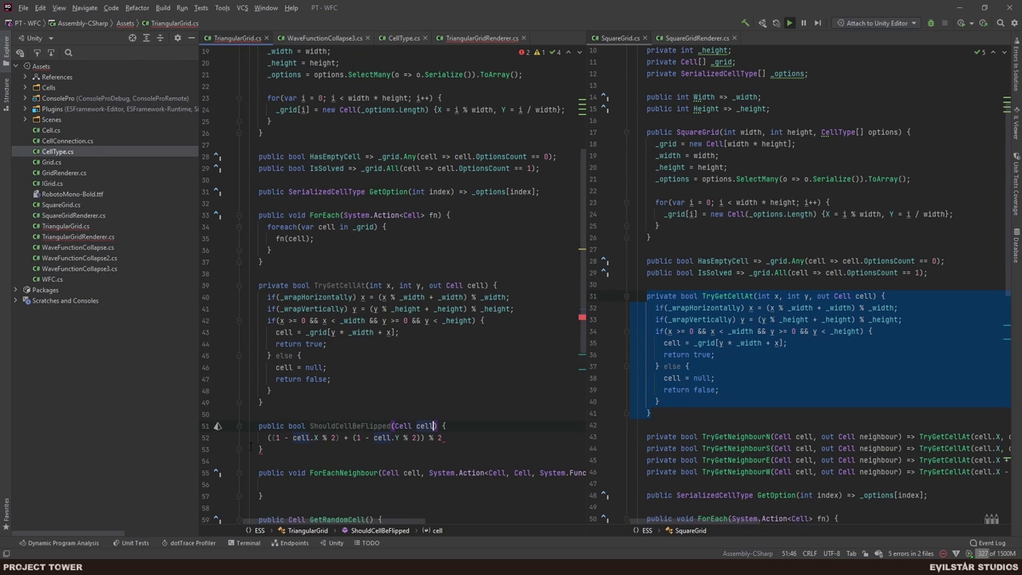
type("return")
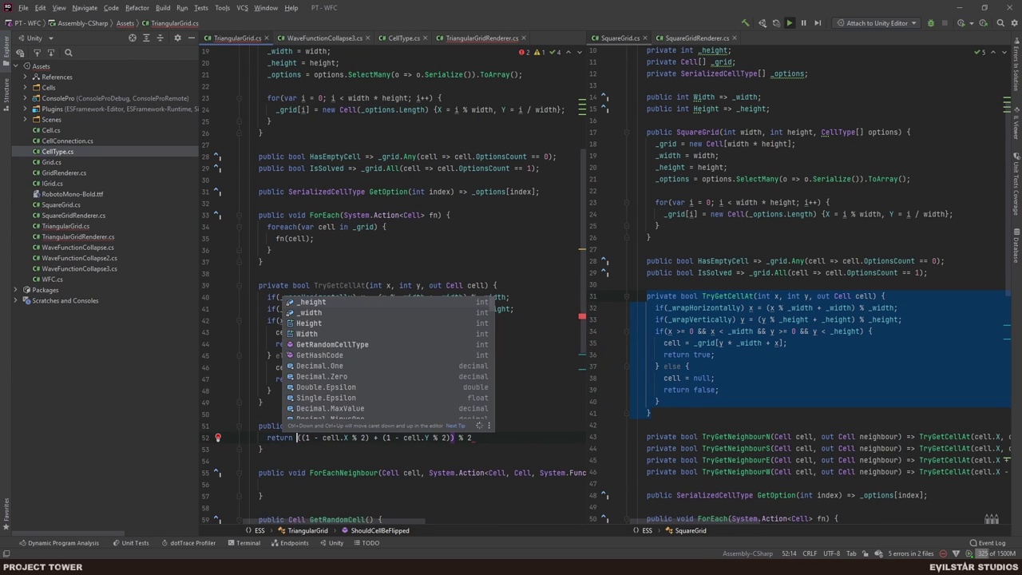
left_click(513, 437)
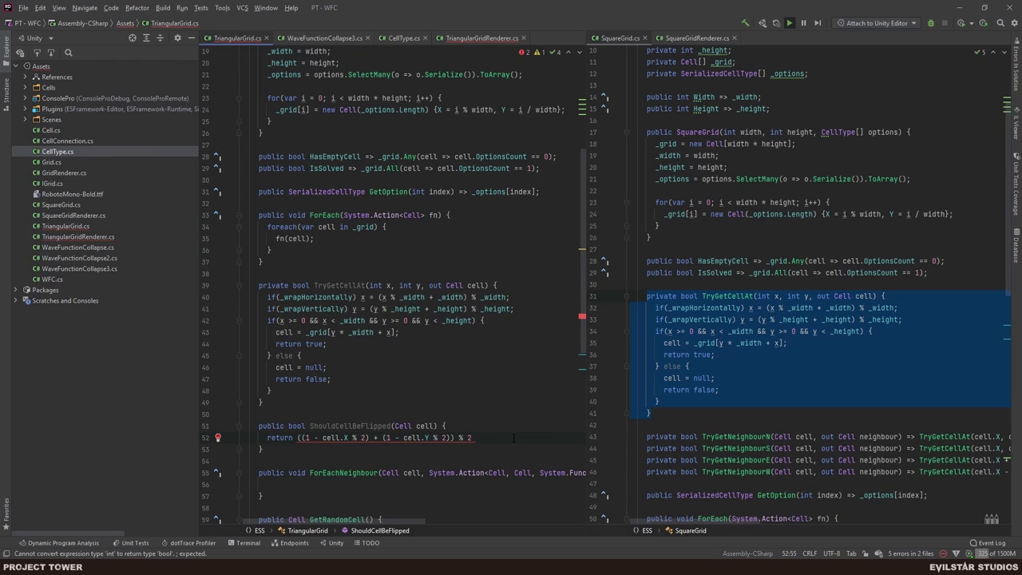
type("switch")
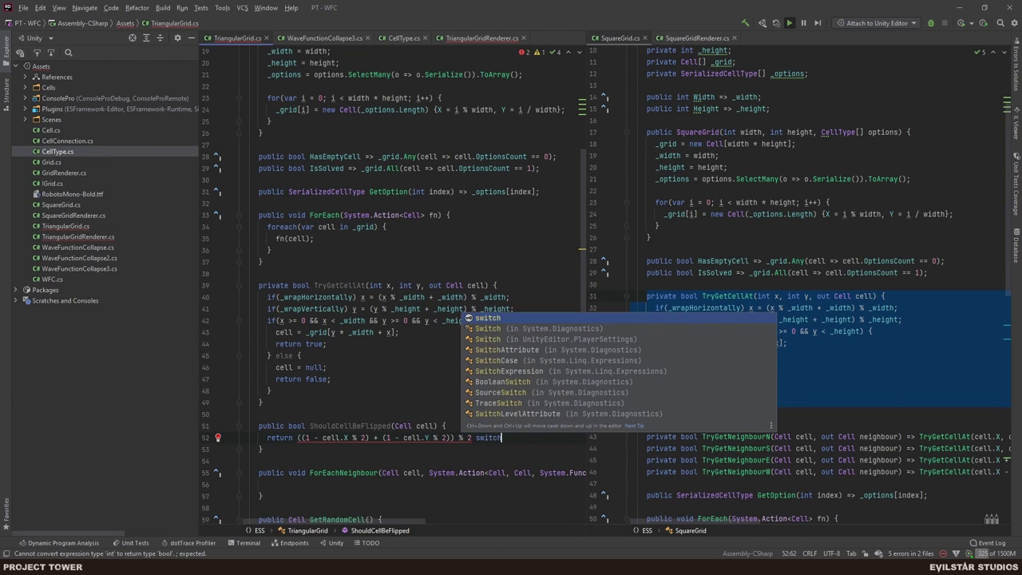
key("Return")
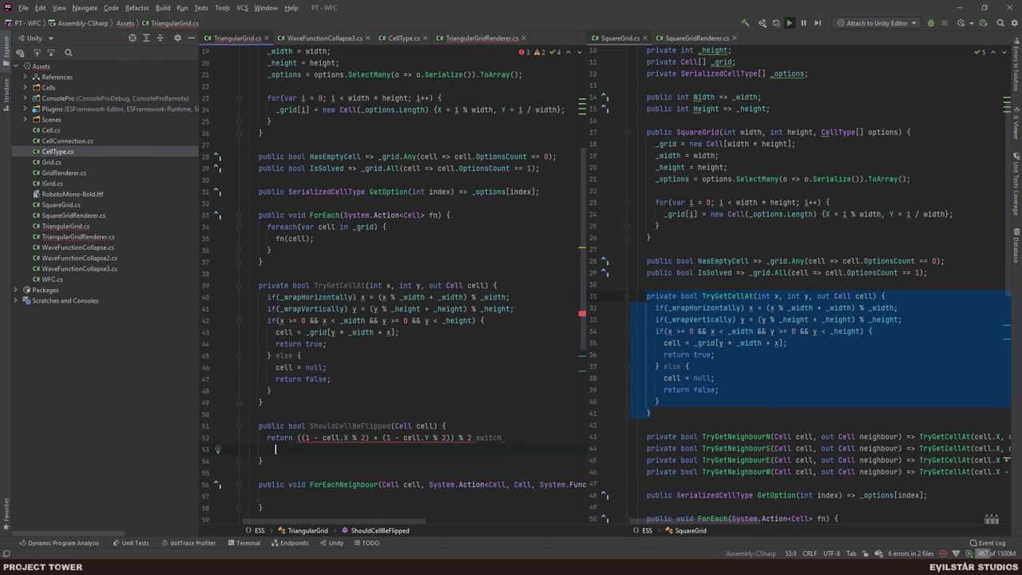
key("BackSpace")
type("{")
key("Return")
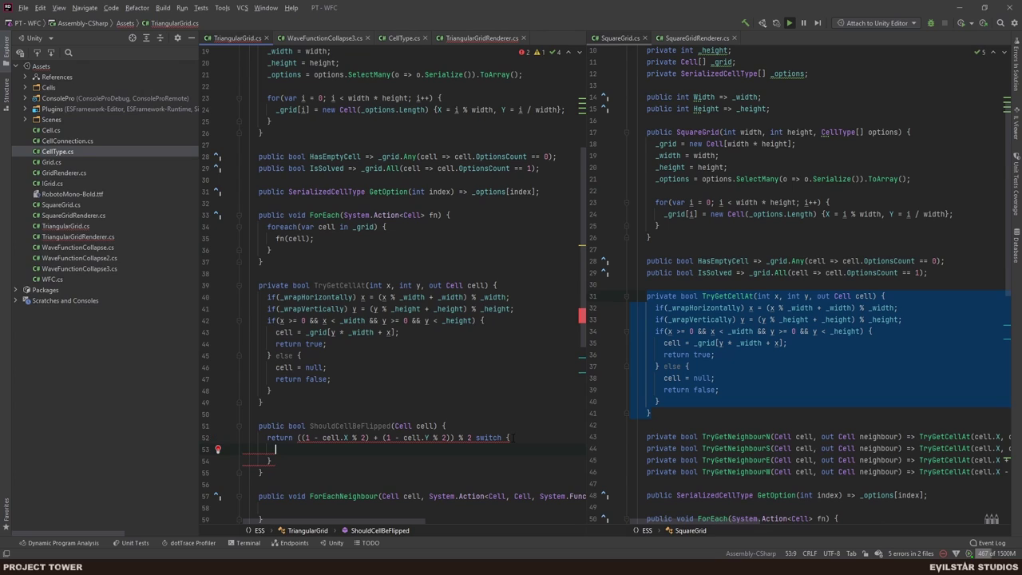
key("ctrl+z")
key("ctrl+z")
key("ctrl+z")
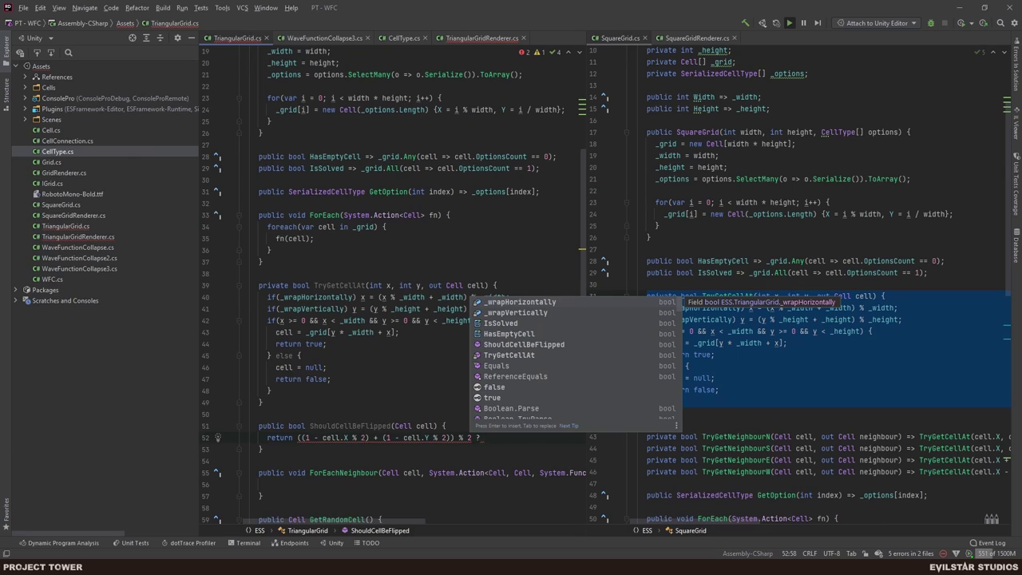
- Finish the return statement in ShouldCellBeFlipped with the comparison == 1;
key("BackSpace")
key("BackSpace")
type("== 1;")
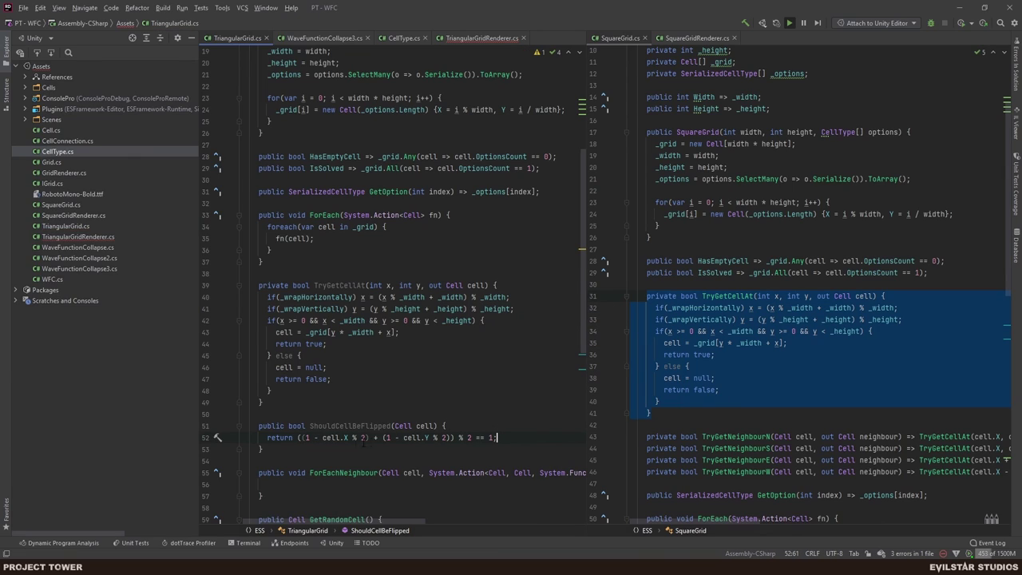
- Convert ShouldCellBeFlipped to an expression-bodied method
key("Left")
key("Left")
key("Left")
key("Left")
key("Left")
key("Left")
key("Left")
key("Left")
key("alt+space")
key("Escape")
key("alt+Return")
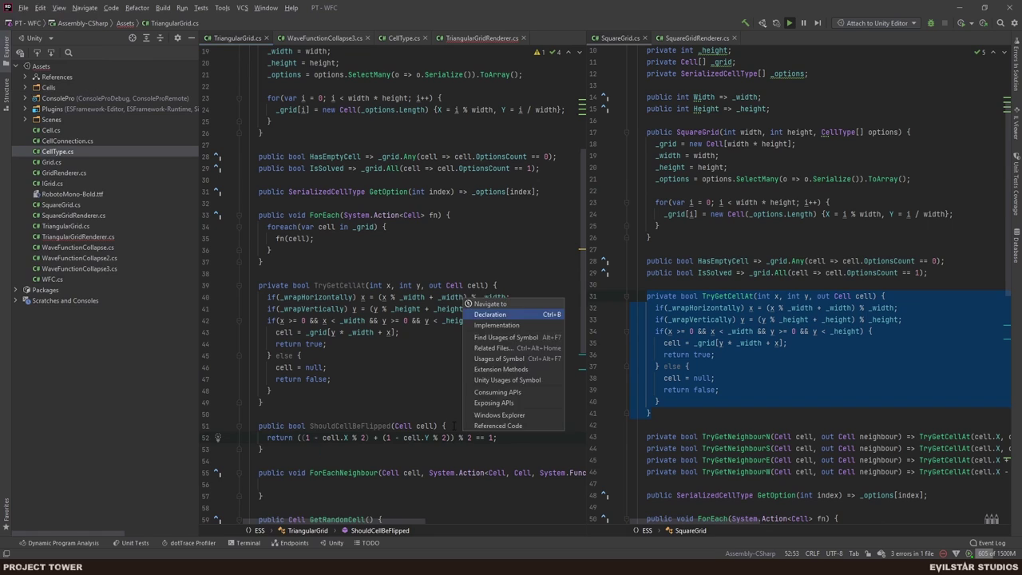
key("Escape")
key("alt+Return")
key("Return")
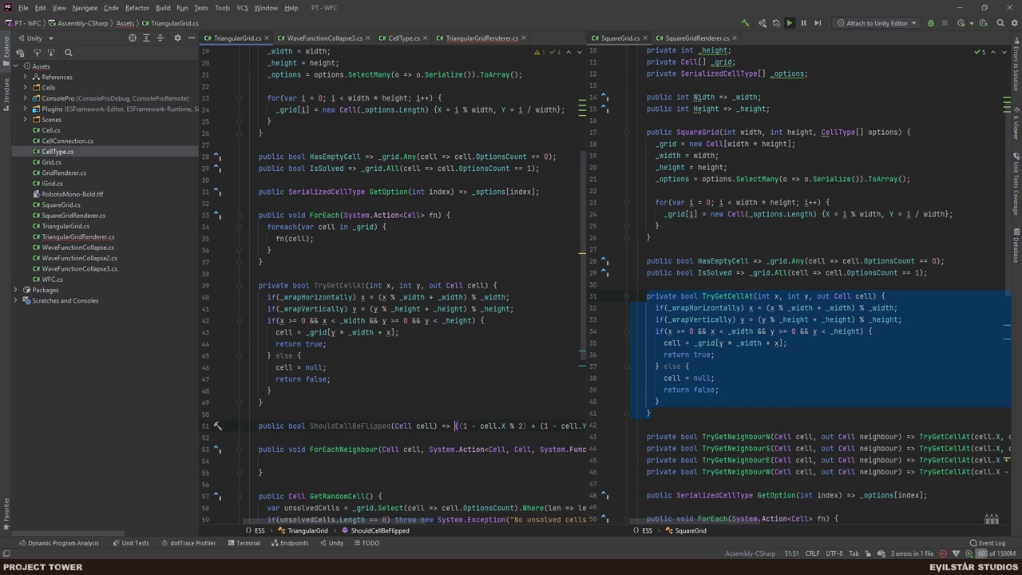
- In TriangularGridRenderer.cs, assign grid.ShouldCellBeFlipped(cell) to the flip variable
left_click(482, 37)
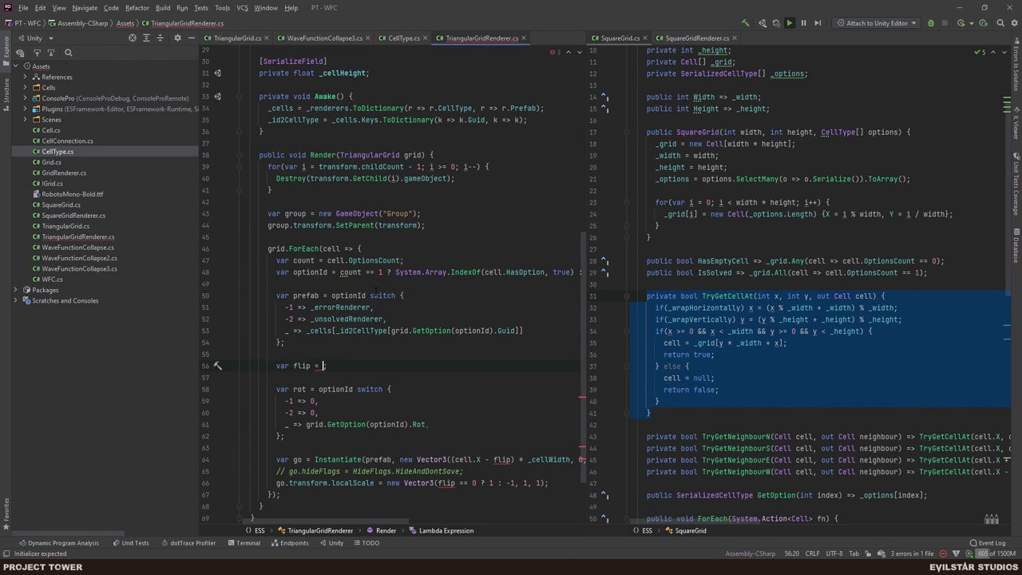
type(".")
key("BackSpace")
key("BackSpace")
key("BackSpace")
key("BackSpace")
key("BackSpace")
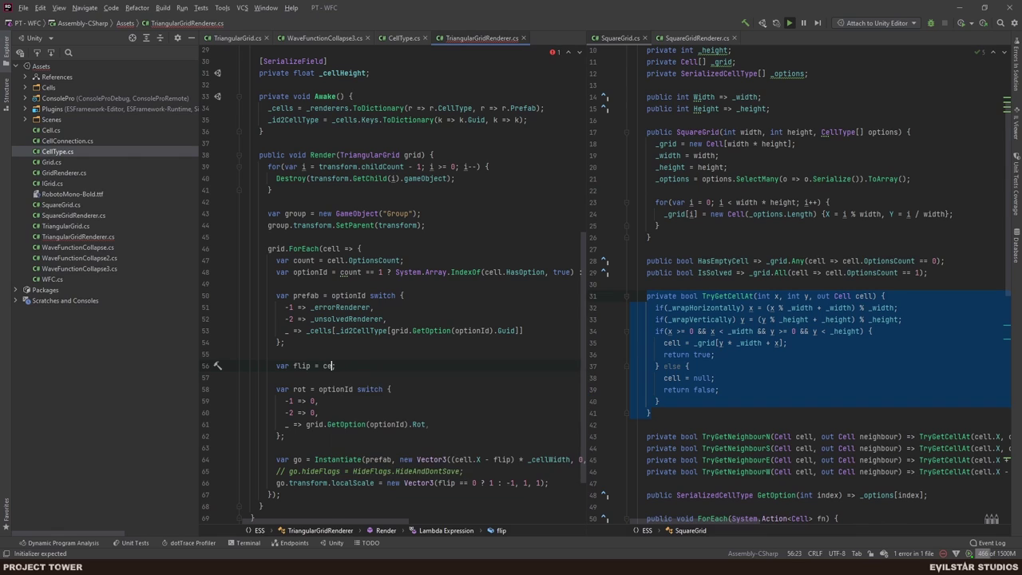
type("_grid.")
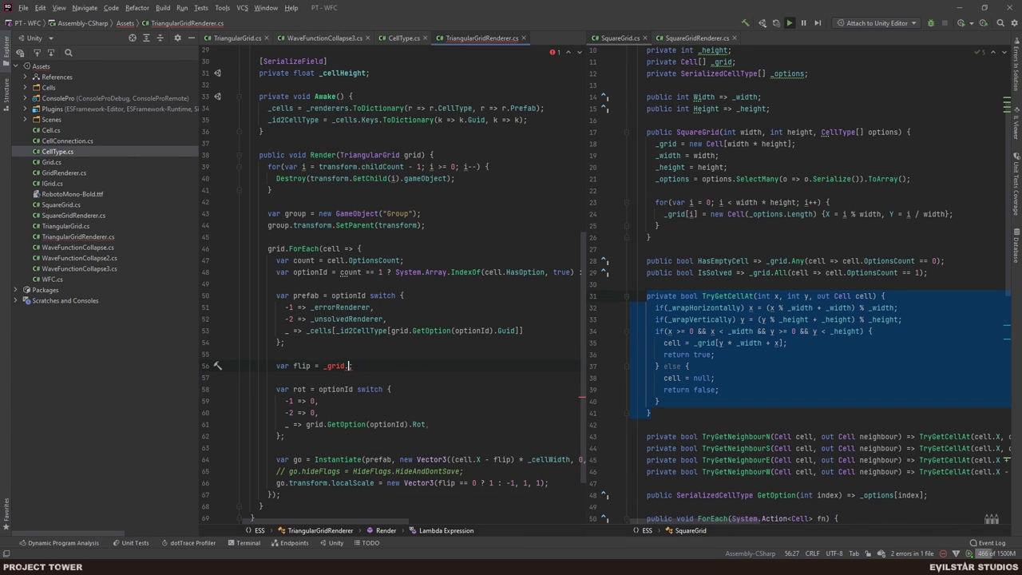
key("BackSpace")
key("BackSpace")
key("BackSpace")
key("BackSpace")
type("grid.")
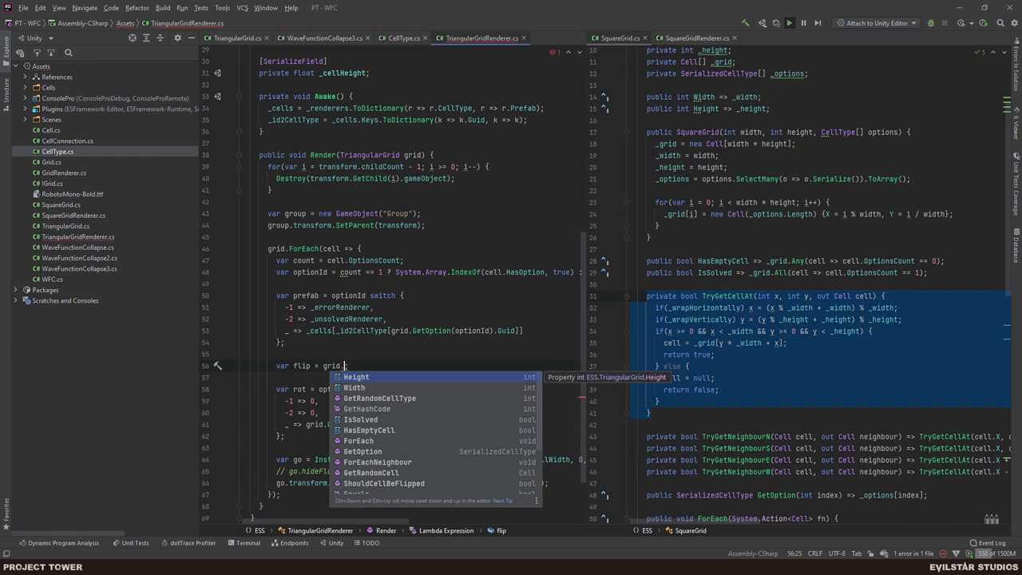
type("sh")
key("Return")
type("cell")
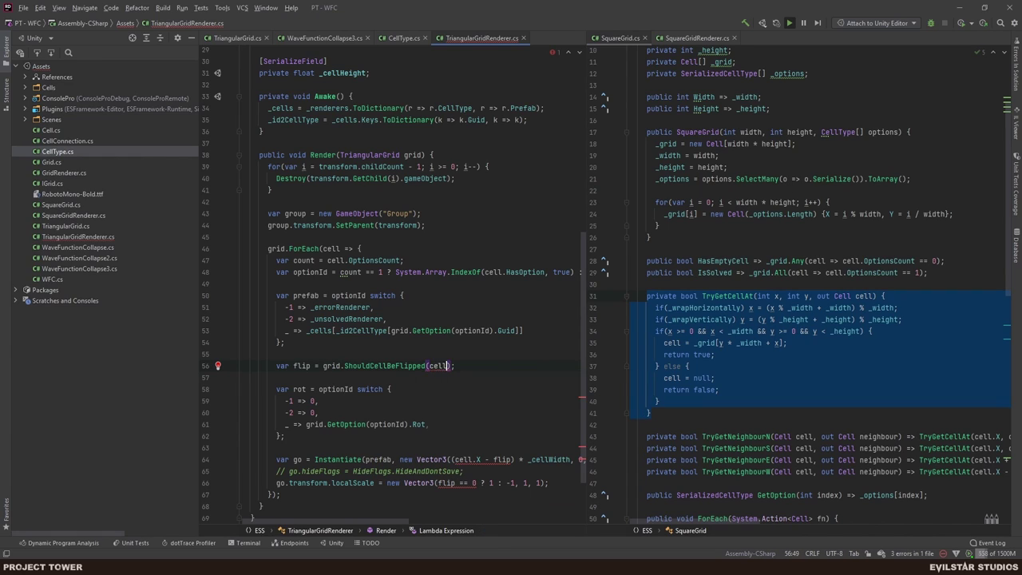
key("End")
- Change the first component of the localScale vector to flip ? -1 : 1
mouse_move(509, 458)
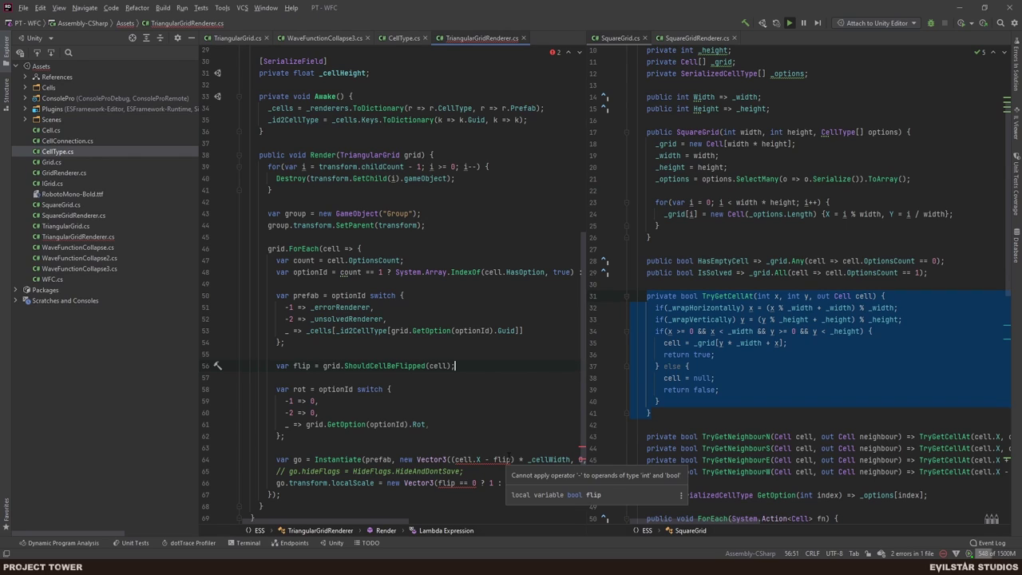
left_click(455, 483)
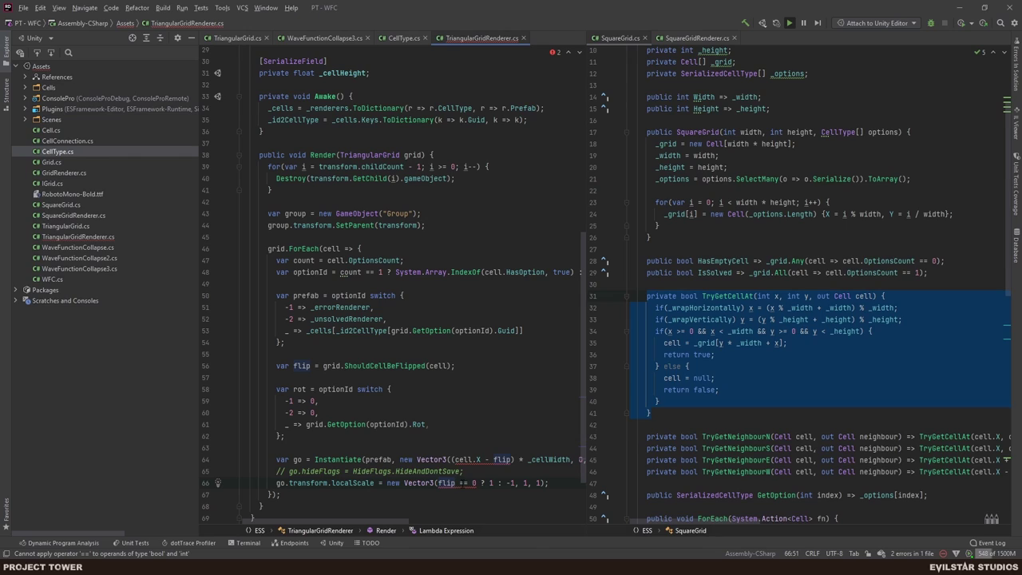
left_click(470, 483)
key("BackSpace")
key("BackSpace")
key("BackSpace")
key("BackSpace")
key("BackSpace")
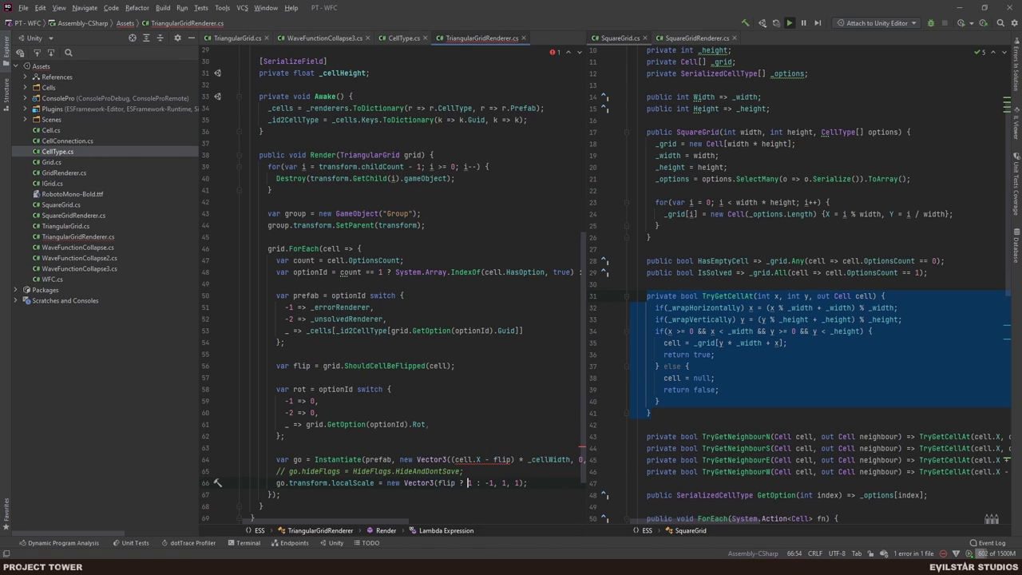
type("-1")
left_click(488, 483)
key("Delete")
- Change the X offset in the Instantiate call to (cell.X - (flip ? 1 : 0))
left_click(512, 459)
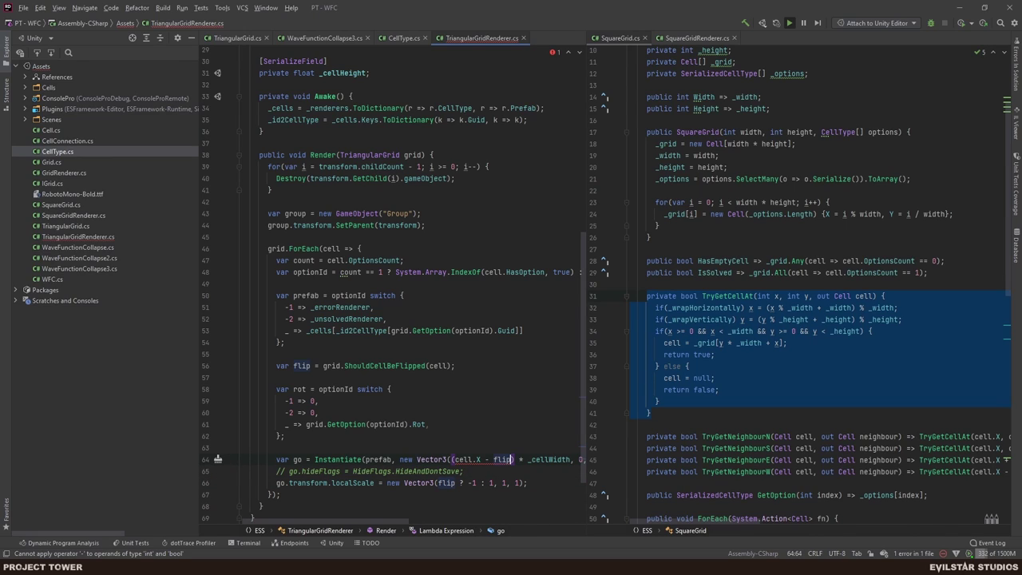
type("? 1 : 0")
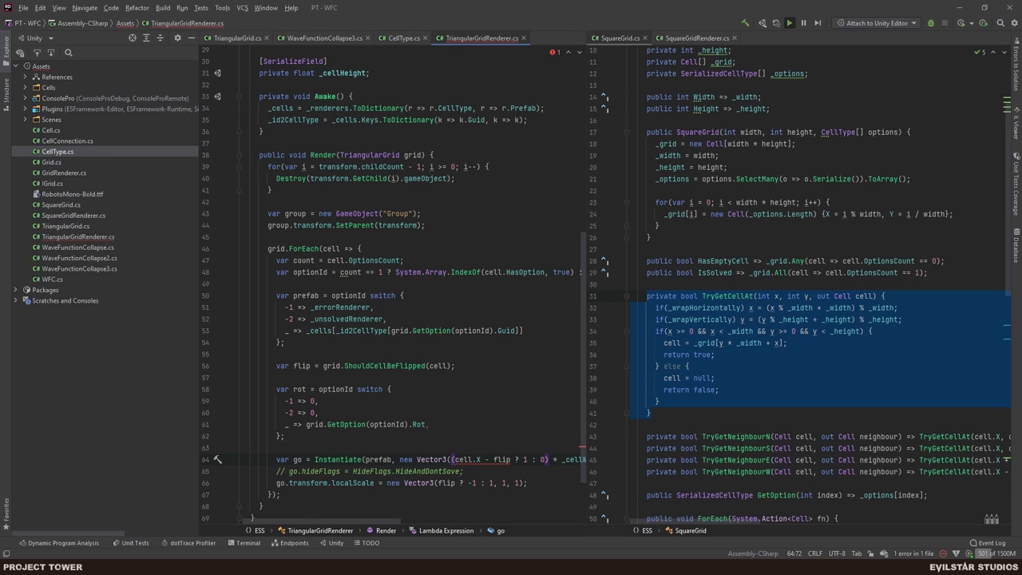
left_click(493, 459)
type("(")
left_click(530, 459)
left_click(554, 459)
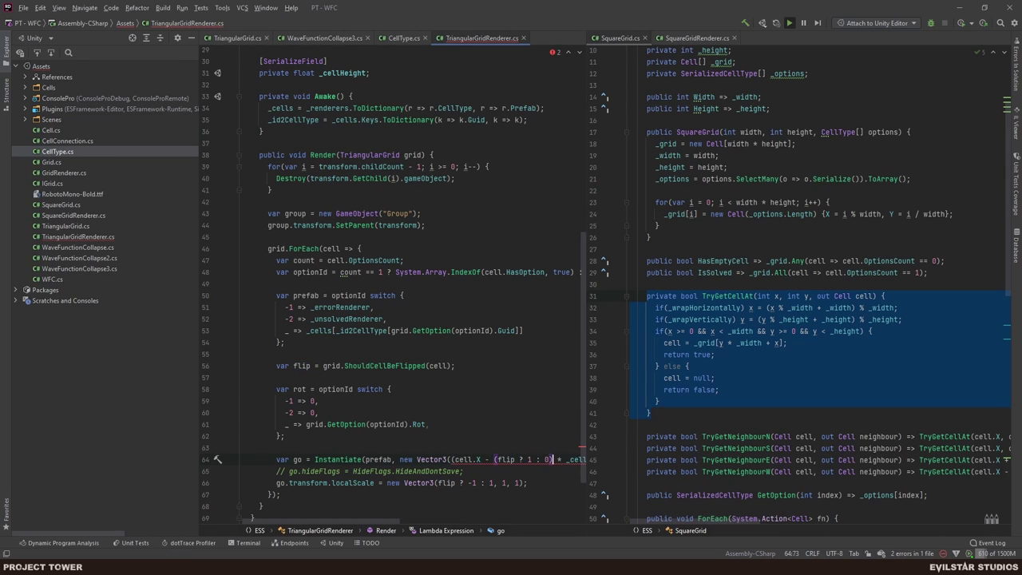
type(")")
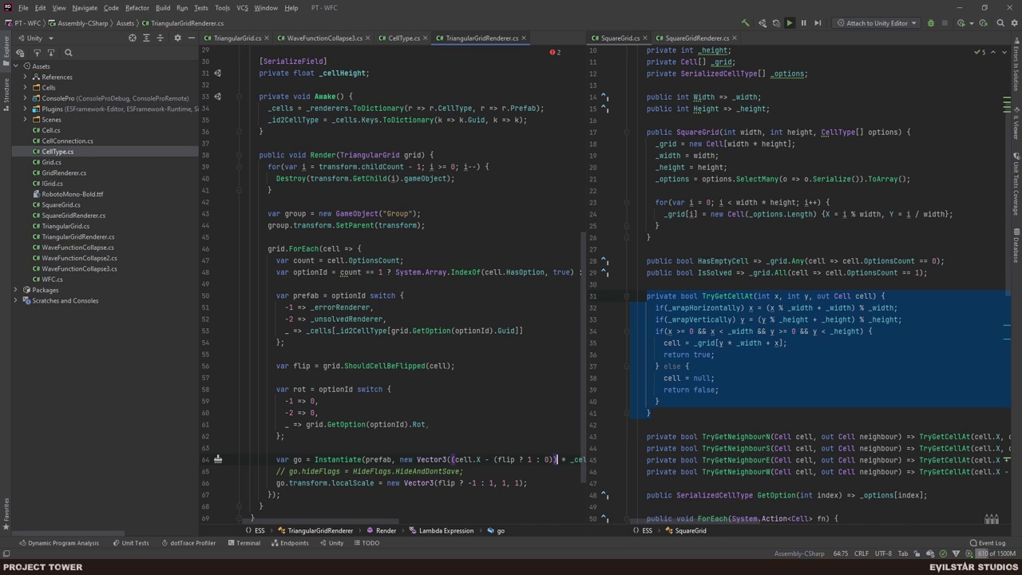
- Uncomment the go.hideFlags = HideFlags.HideAndDontSave line in the Render method
left_click(492, 476)
key("ctrl+slash")
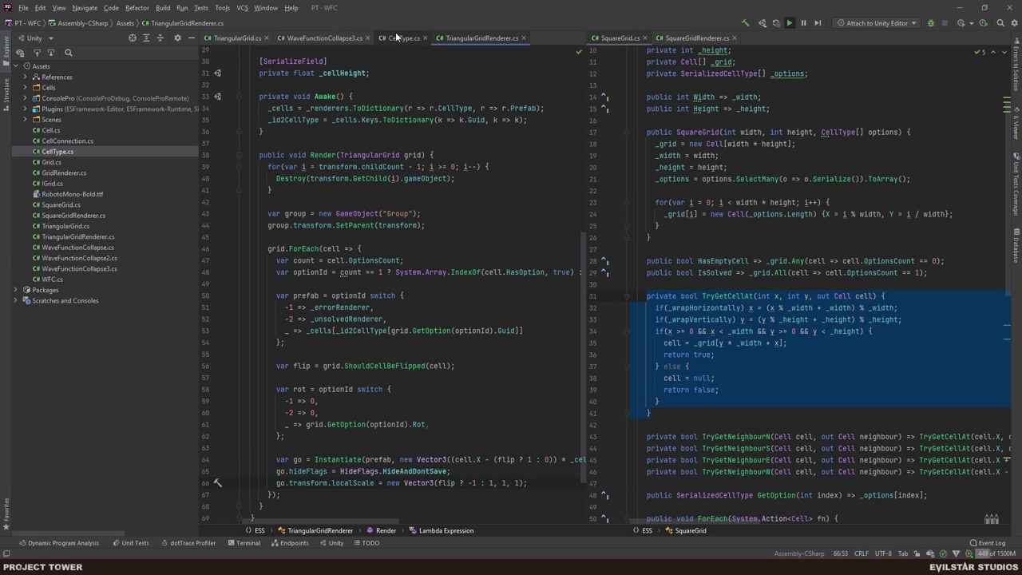
scroll(363, 306, "down", 2)
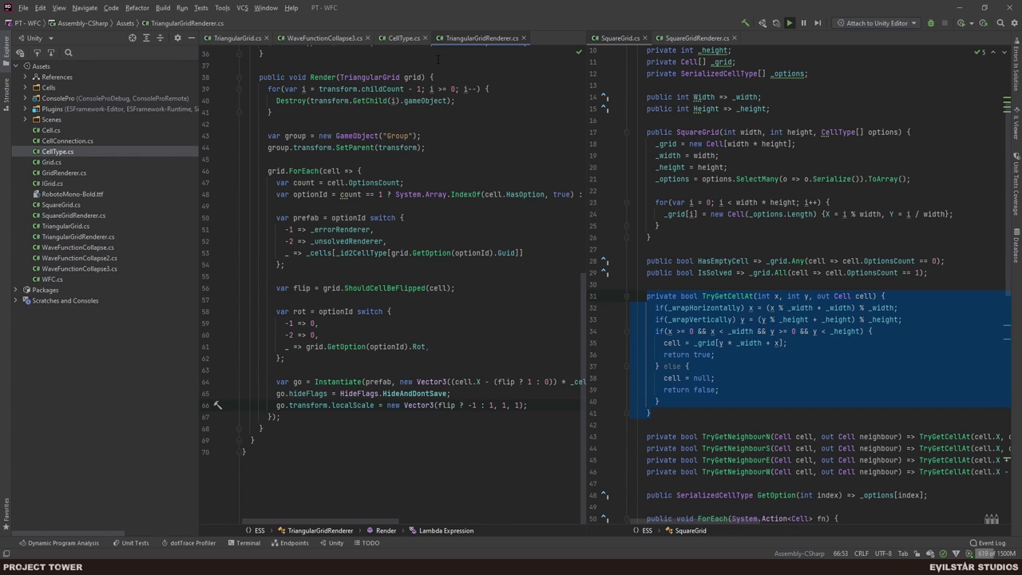
left_click(225, 39)
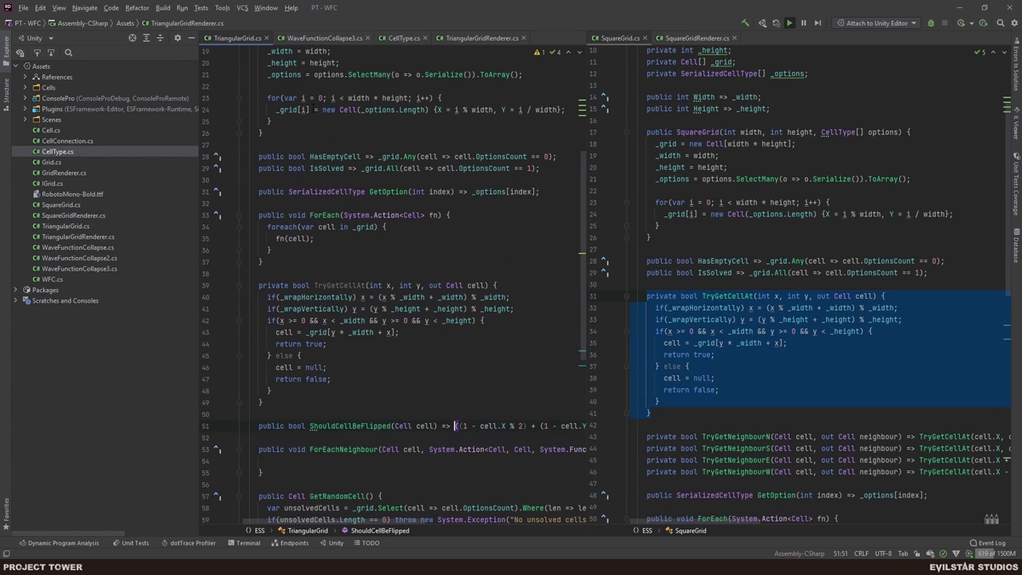
left_click(364, 389)
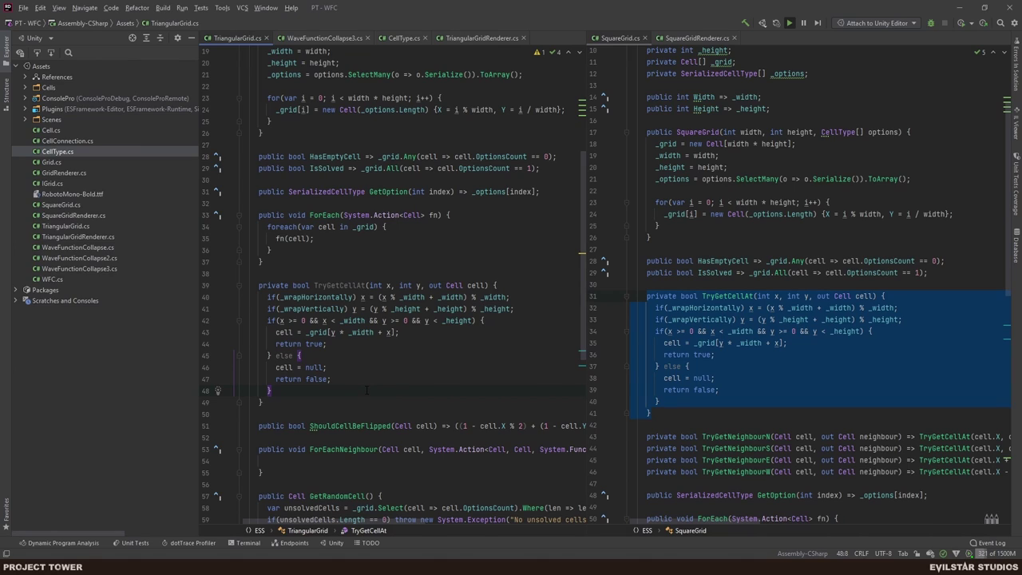
left_click(289, 401)
key("Return")
key("Return")
type("pri")
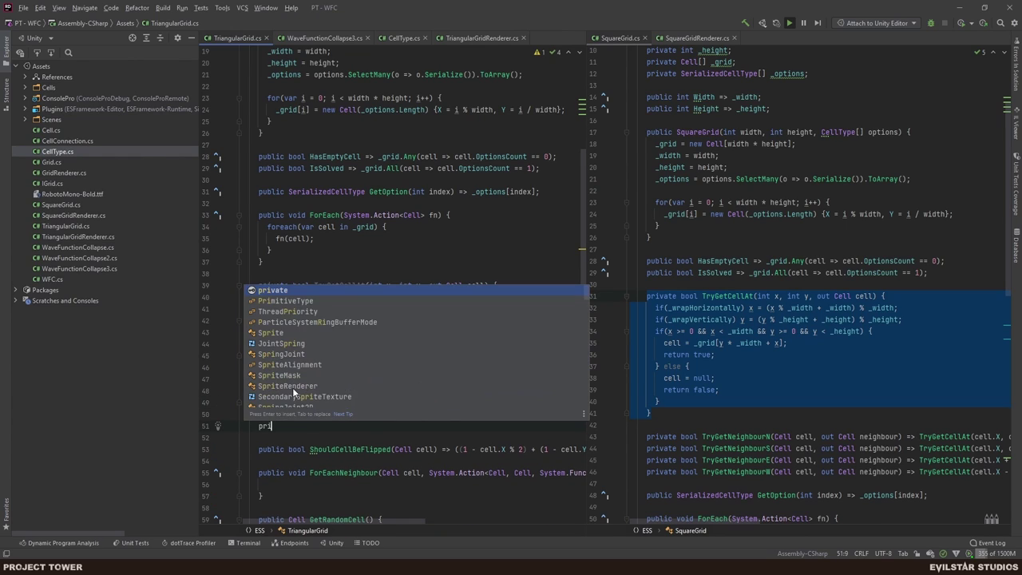
key("BackSpace")
key("BackSpace")
key("BackSpace")
key("BackSpace")
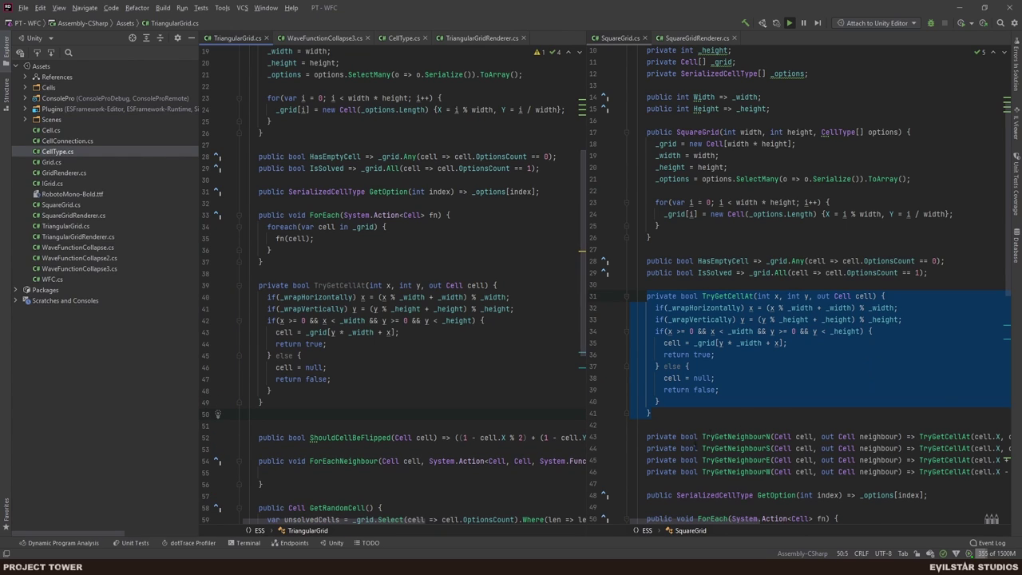
- Copy the TryGetNeighbourN and TryGetNeighbourS methods from SquareGrid.cs into TriangularGrid.cs below TryGetCellAt
left_click(656, 437)
key("shift+End")
key("shift+Down")
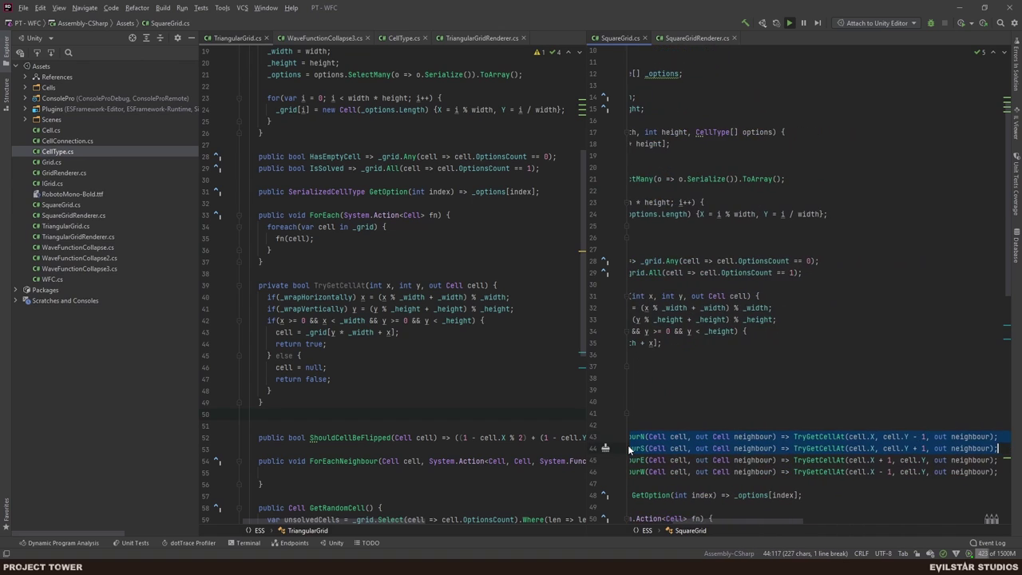
left_click(284, 415)
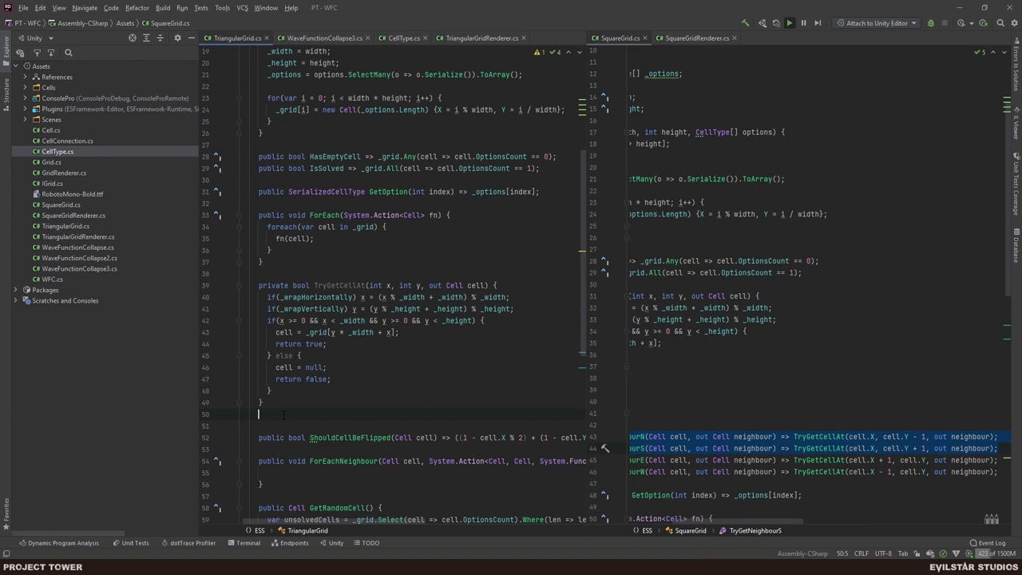
type("public bool TryGetNeighbourN(Cell cell, out Cell neighbour) => TryGetCellAt(cell.X, cell.Y - 1, out neighbour);     public bool TryGetNeighbourS(Cell cell, out Cell neighbour) => TryGetCellAt(cell.X, cell.Y + 1, out neighbour);")
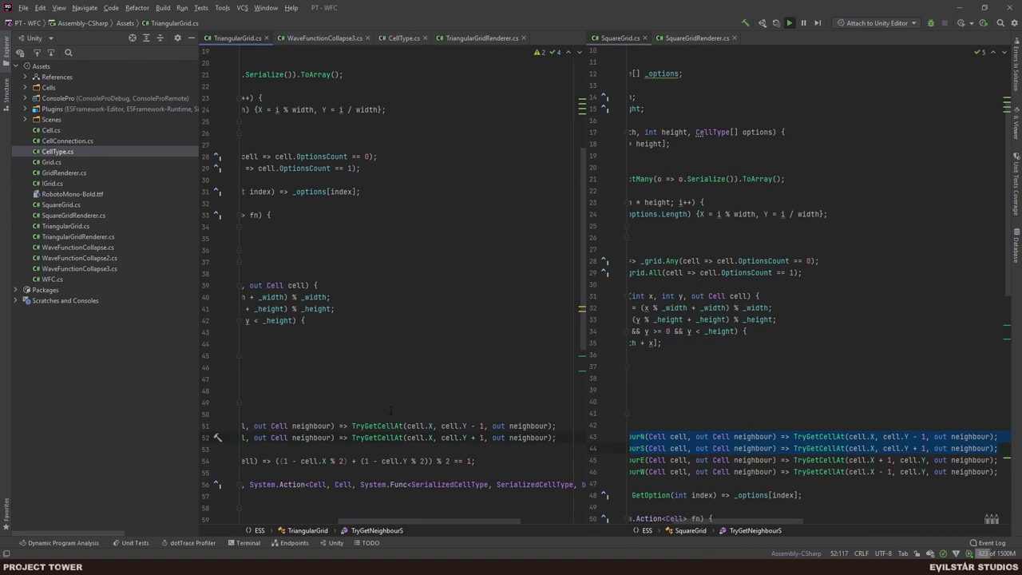
scroll(390, 411, "left", 5)
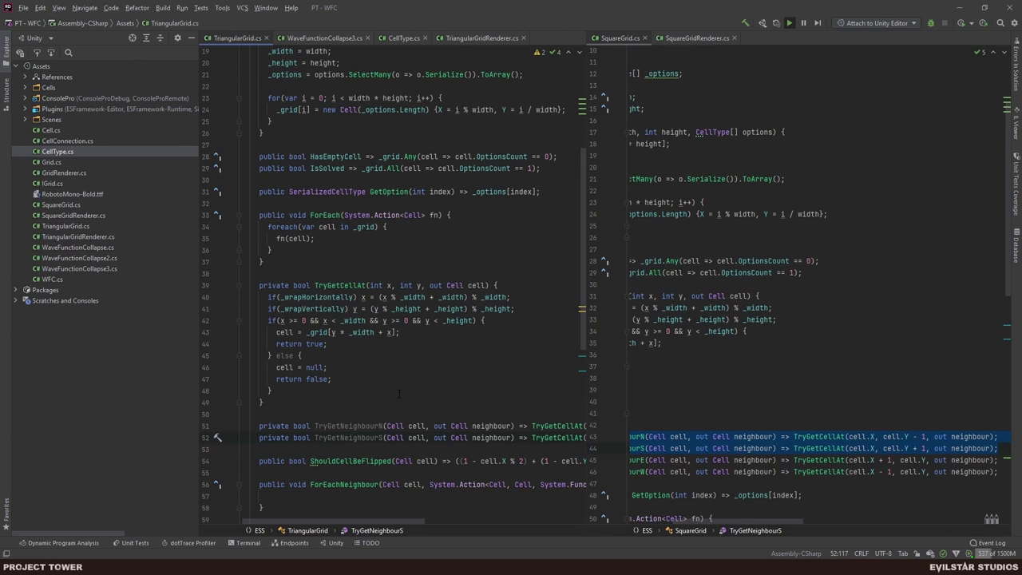
- Switch to the triangular grid image in Snip & Sketch and mark a triangle in the upper part with a red dot
key("alt+Tab")
key("alt+Tab")
key("alt+Tab")
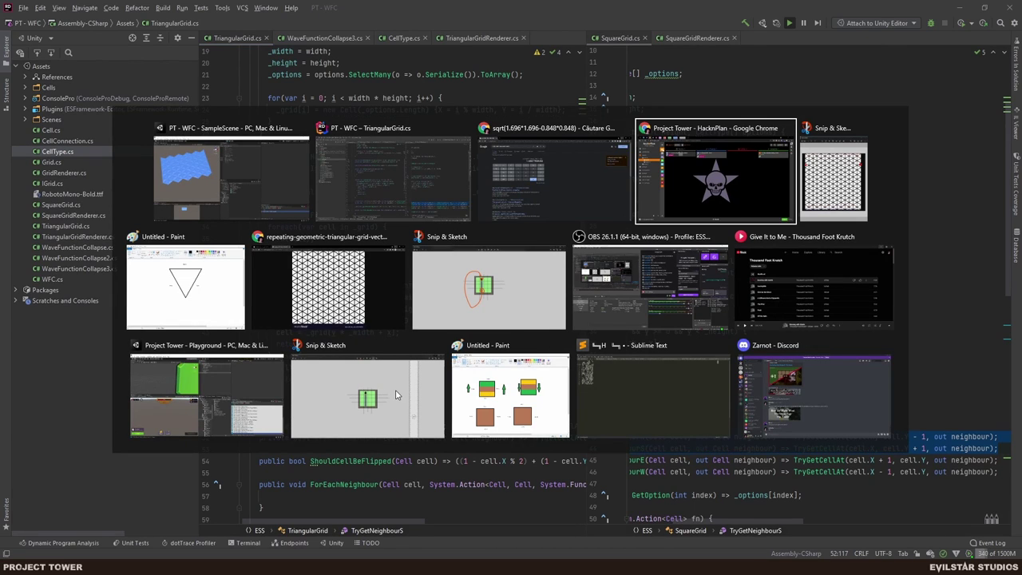
key("alt+Tab")
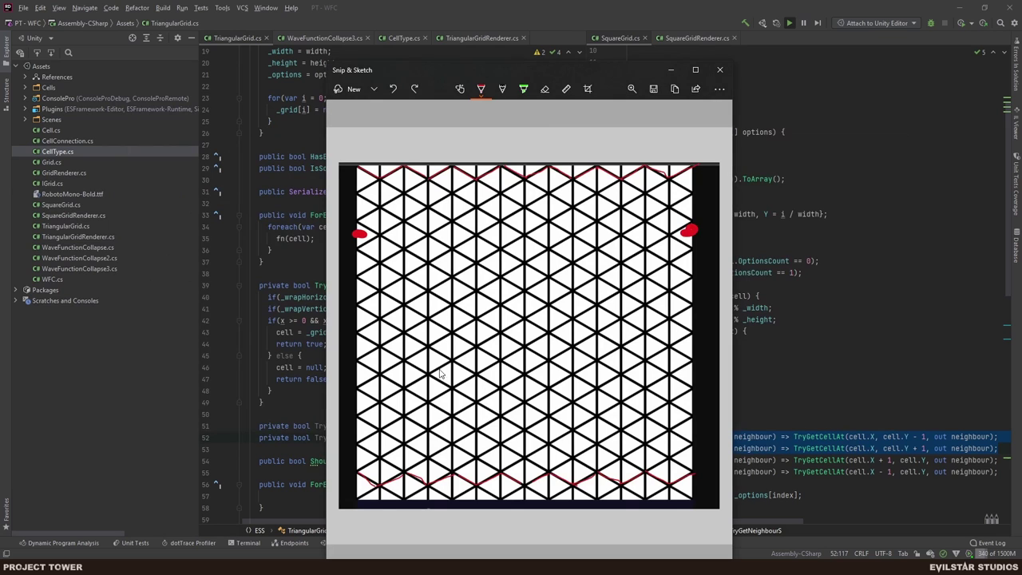
left_click(410, 235)
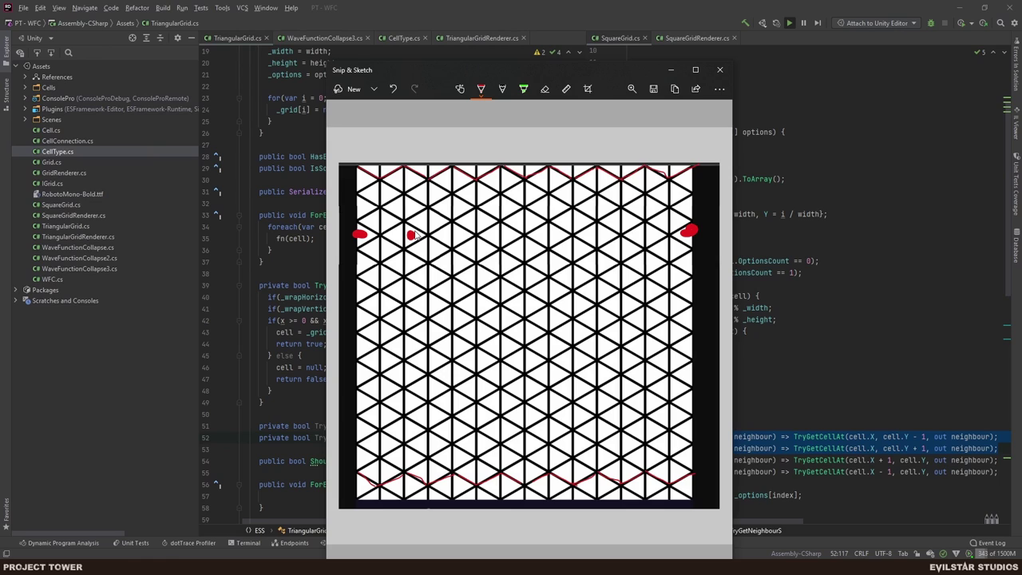
left_click(295, 261)
- Duplicate the TryGetNeighbourS line in TriangularGrid.cs and rename the copy to TryGetNeighbourH
scroll(369, 388, "down", 4)
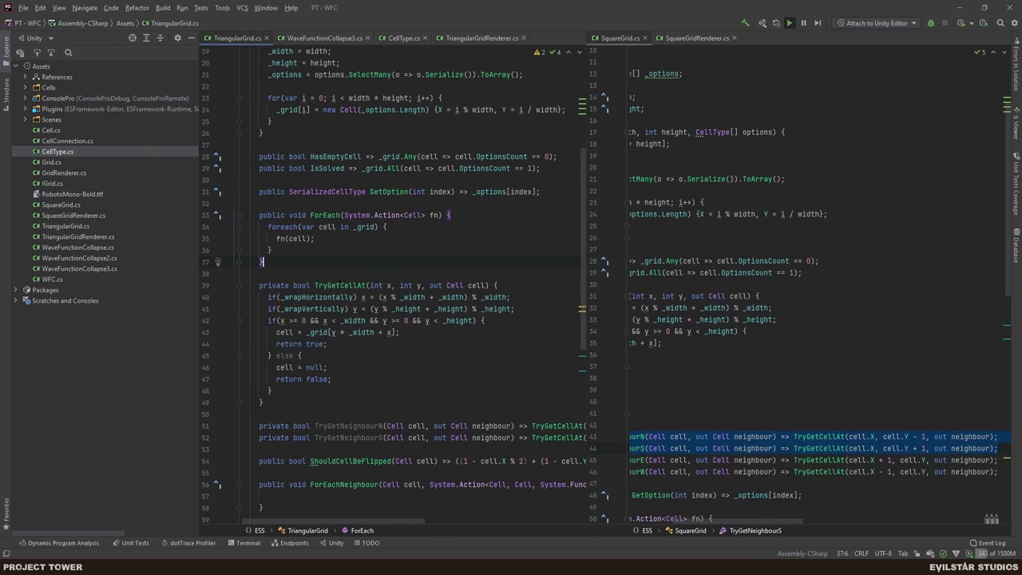
scroll(368, 387, "down", 1)
left_click(373, 285)
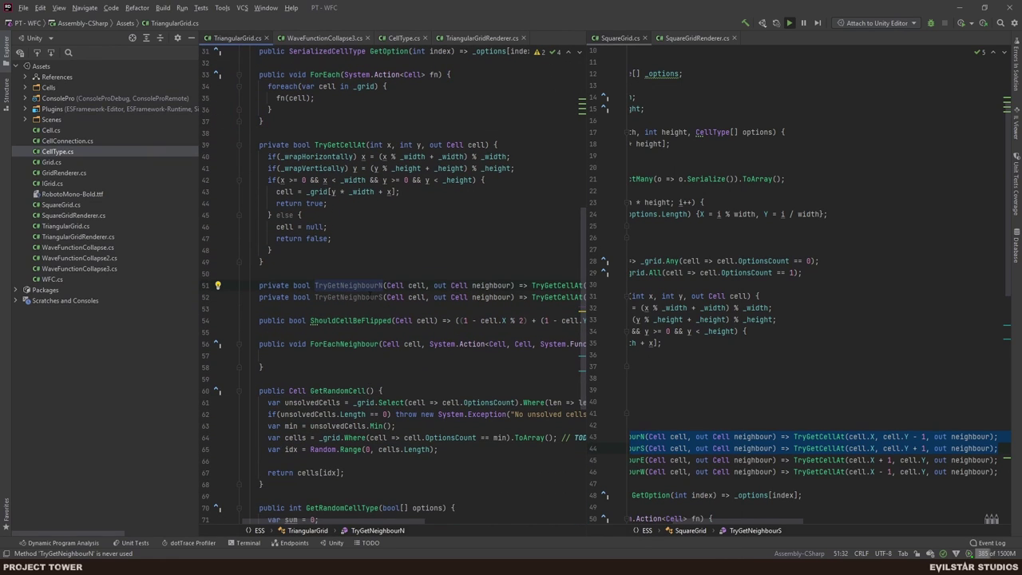
left_click(372, 297)
key("ctrl+d")
key("Right")
key("Right")
key("BackSpace")
type("H")
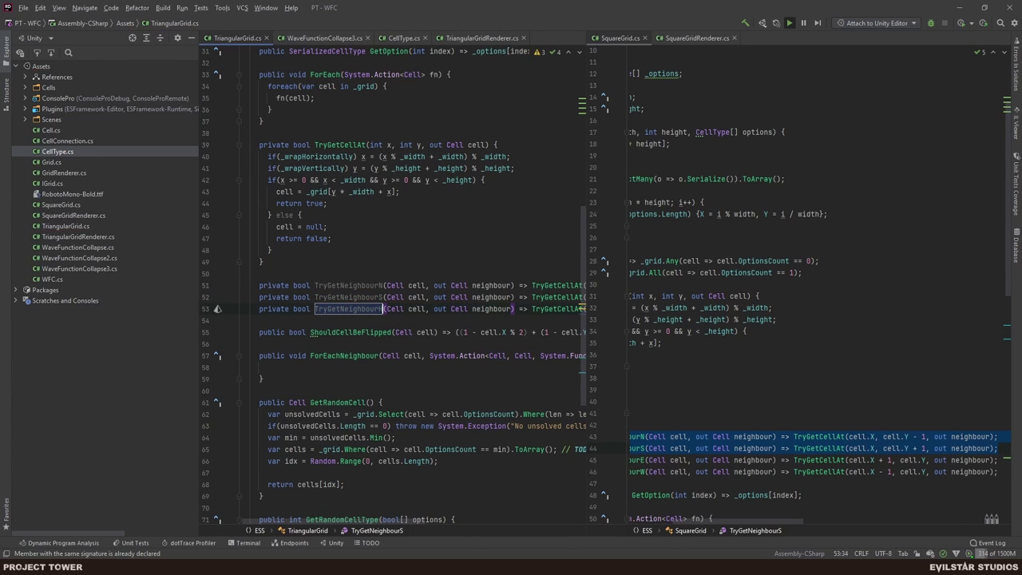
scroll(452, 284, "right", 6)
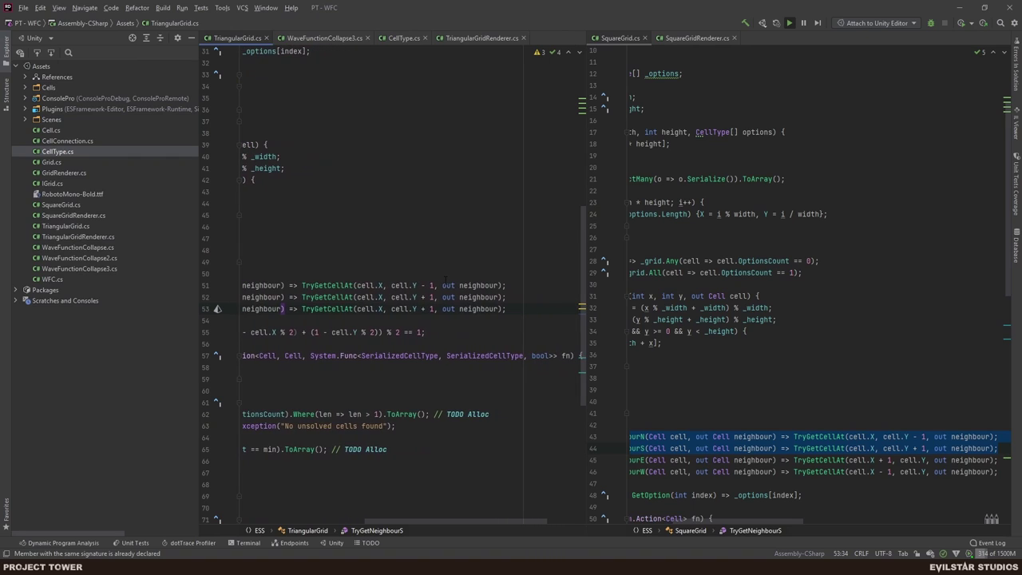
- Switch to Unity, stop play mode, and set Grid Width and Grid Height of the WFC Triangle object to 3
key("alt+Tab")
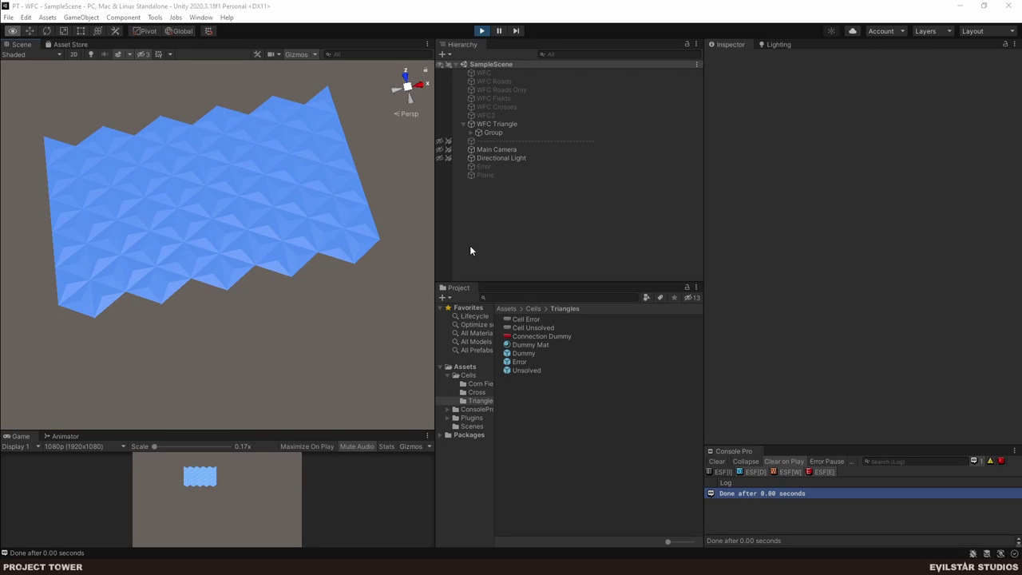
left_click(481, 30)
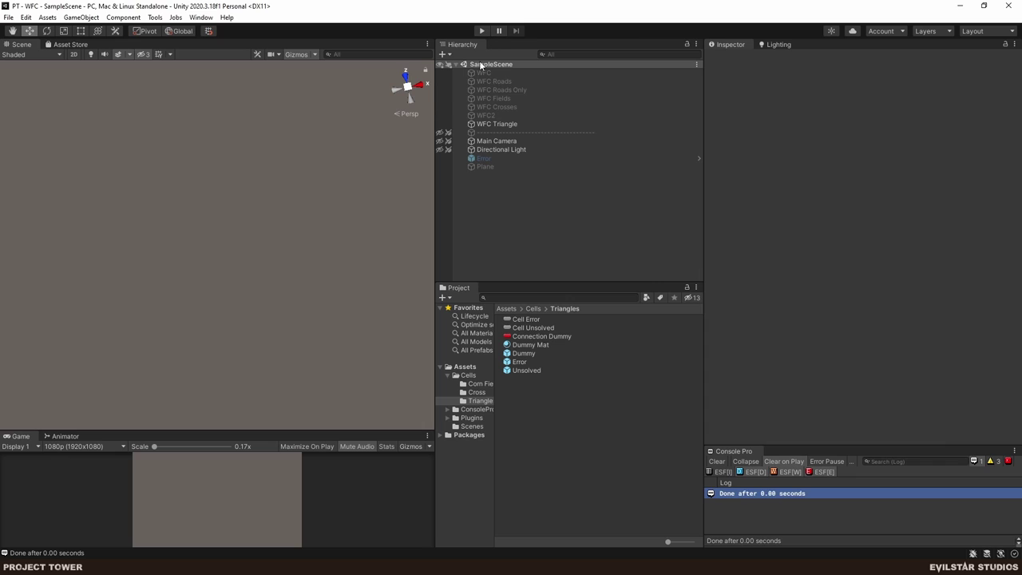
left_click(501, 124)
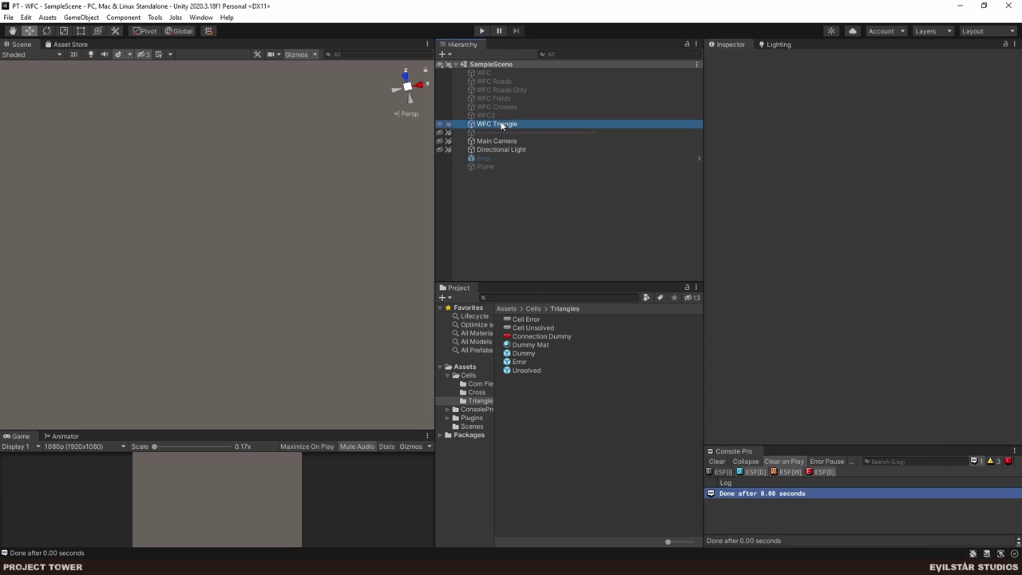
left_click(822, 200)
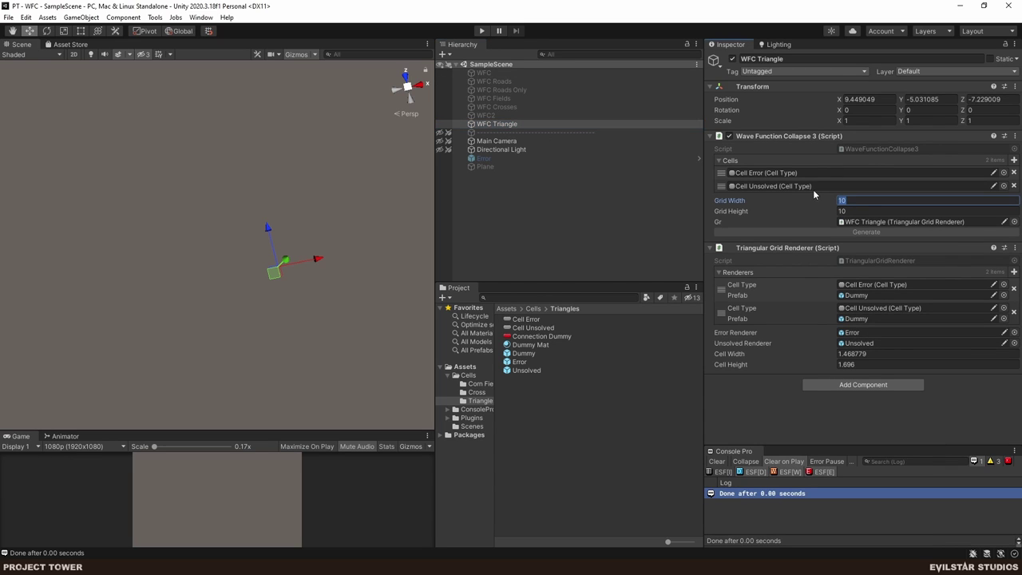
type("3")
key("Tab")
type("3")
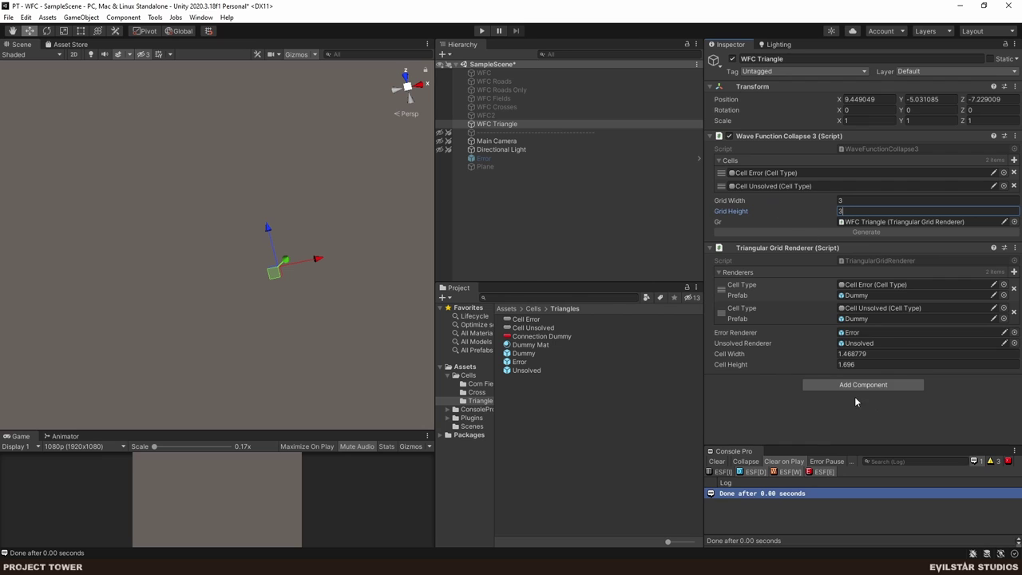
- Run the scene and examine the generated 3 by 3 triangular grid from above
left_click(482, 30)
scroll(91, 194, "up", 5)
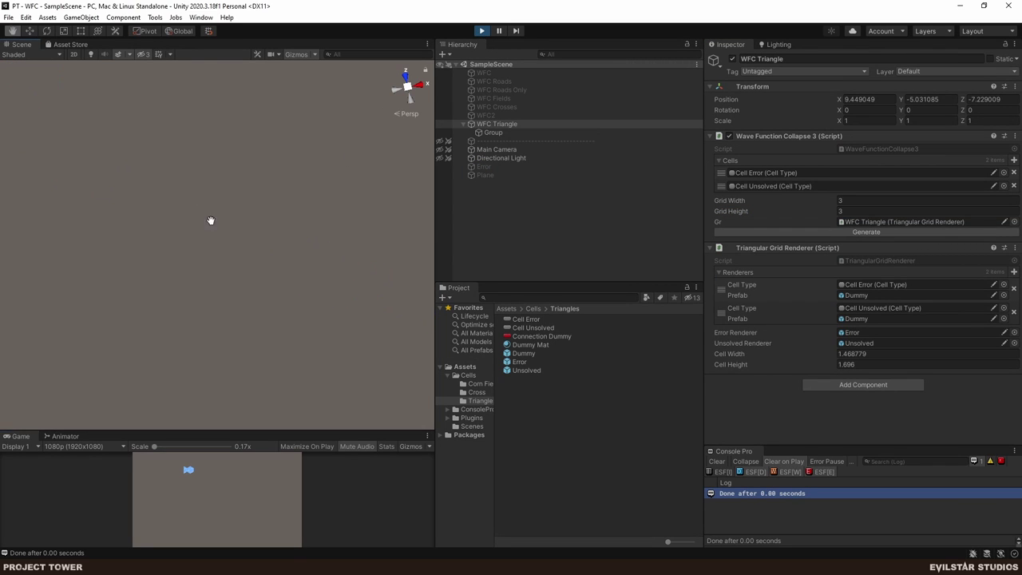
left_click_drag(210, 221, 197, 261)
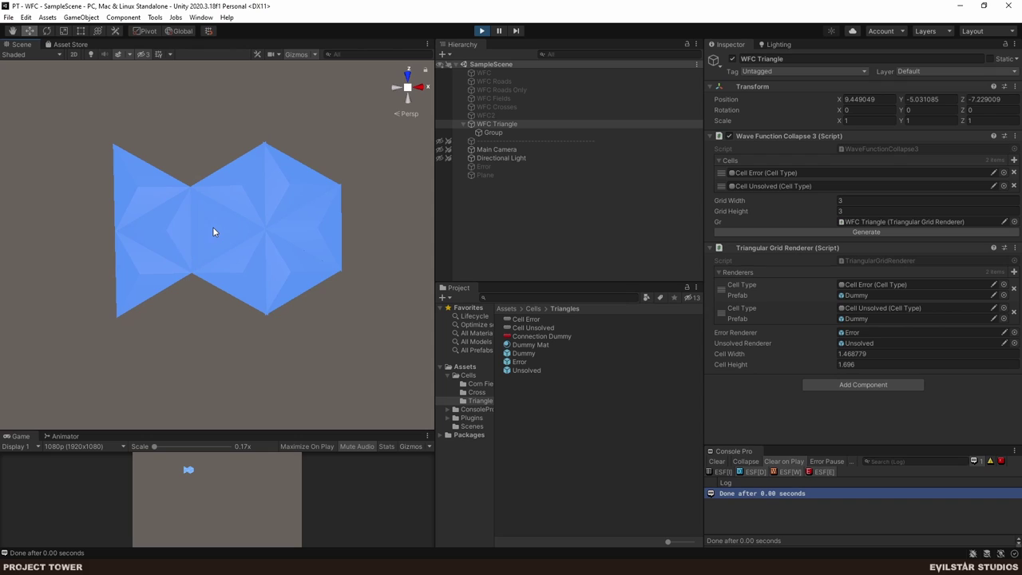
left_click(213, 227)
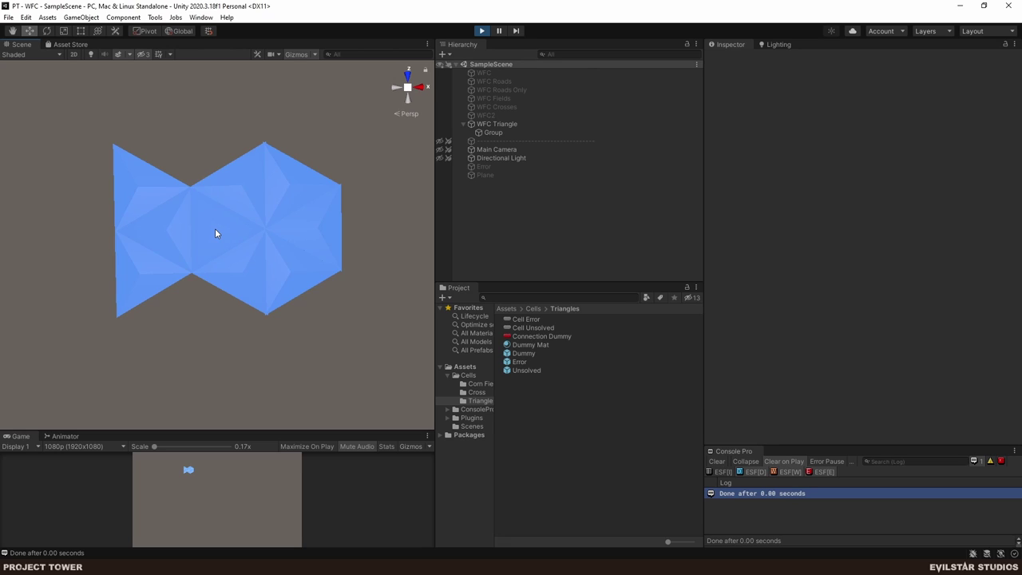
- Stop play mode, widen the WFC Triangle grid to four columns, and run the scene again to inspect the layout
left_click(482, 30)
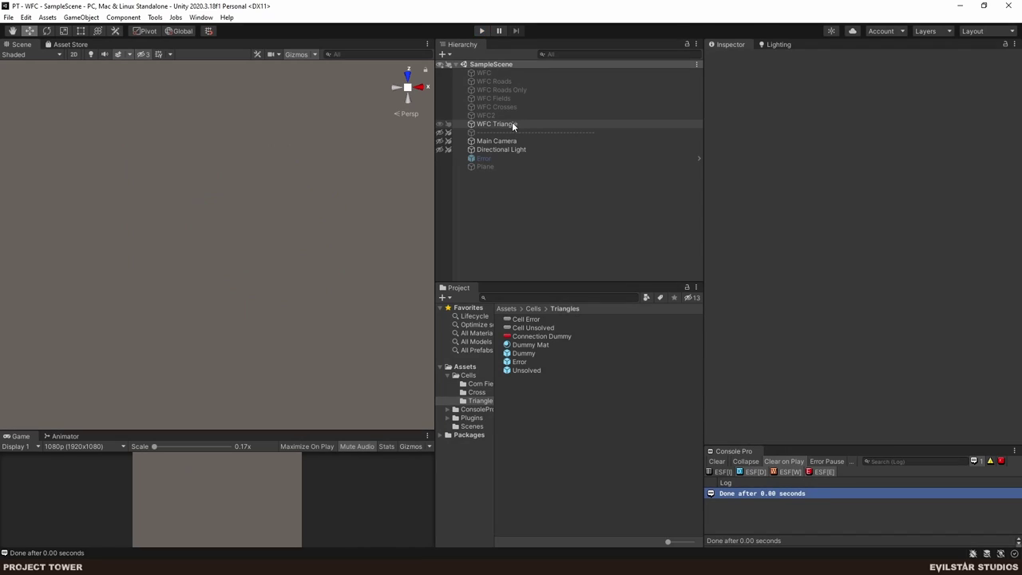
left_click(501, 124)
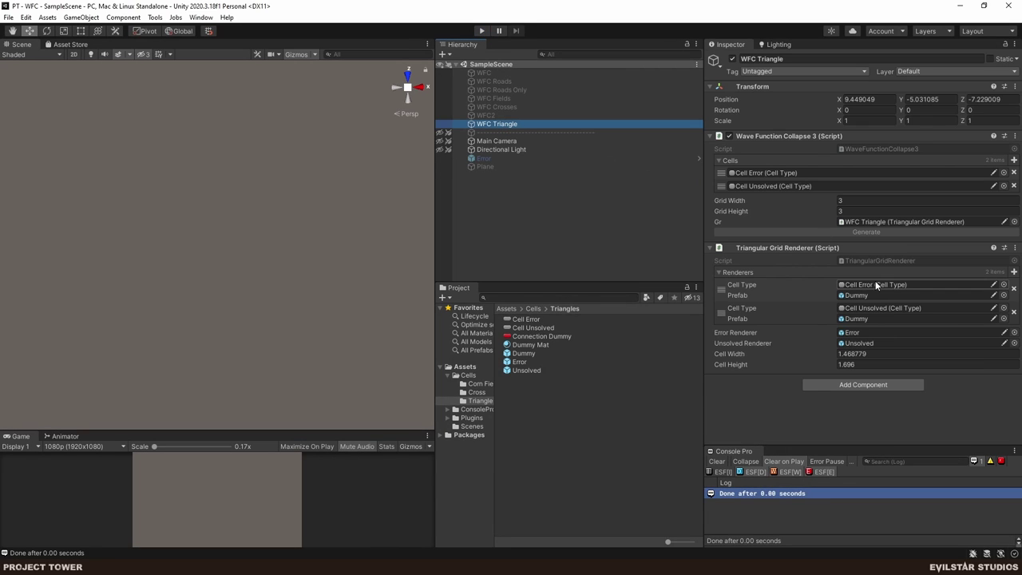
left_click(847, 211)
left_click(854, 199)
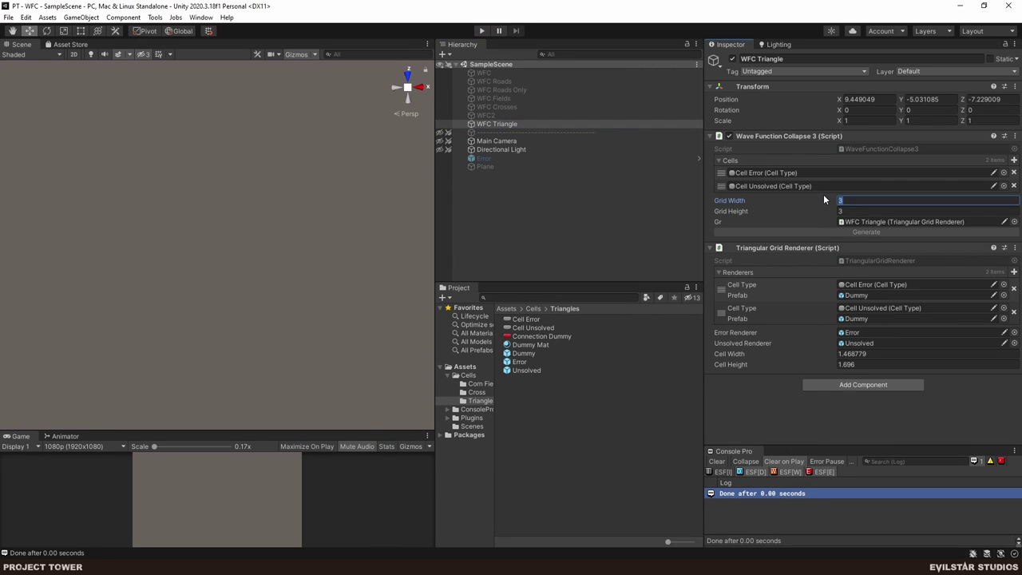
left_click(539, 196)
left_click(482, 31)
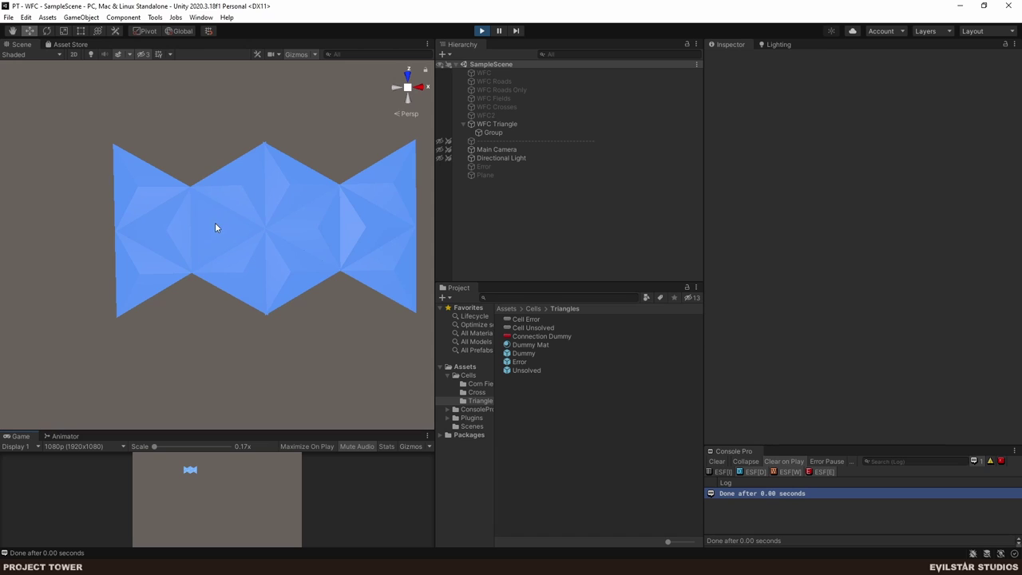
scroll(211, 227, "up", 2)
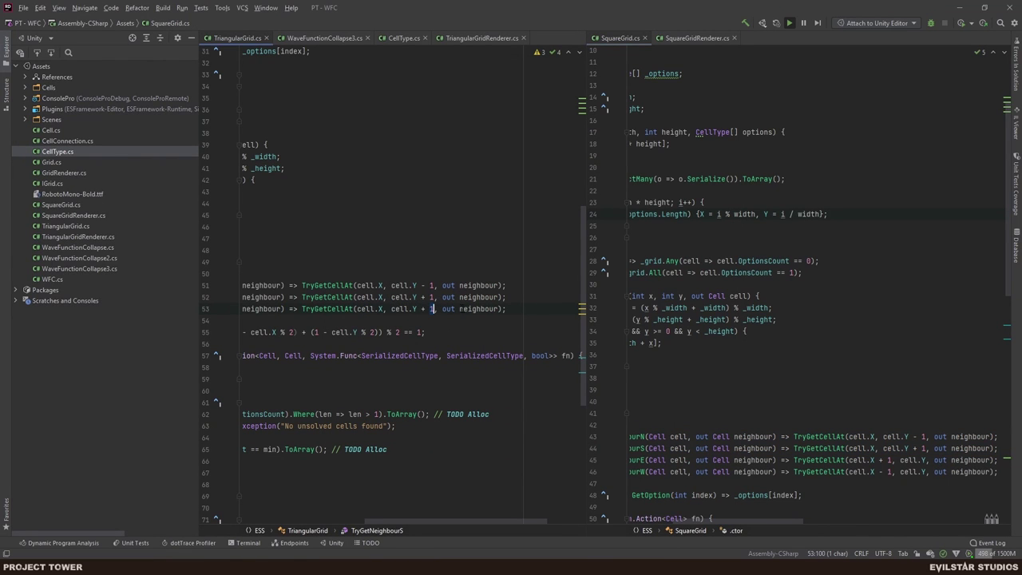
- In TriangularGrid.cs, change TryGetNeighbourH's Y argument to cell.Y + _height * ShouldCellBeFlipped(cell)
double_click(432, 308)
key("shift+Left")
key("shift+Left")
type("+ _")
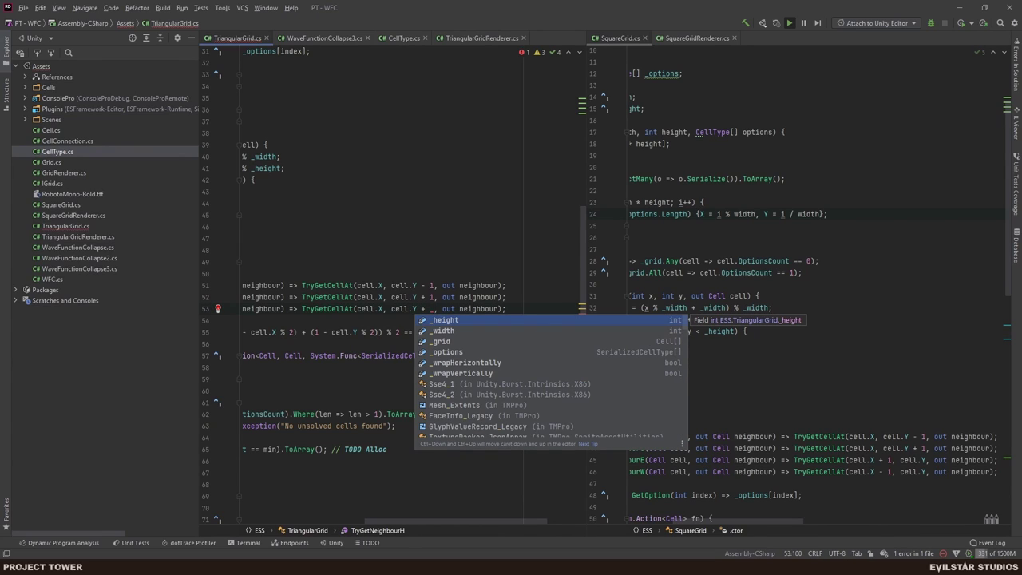
key("Return")
type("* Should")
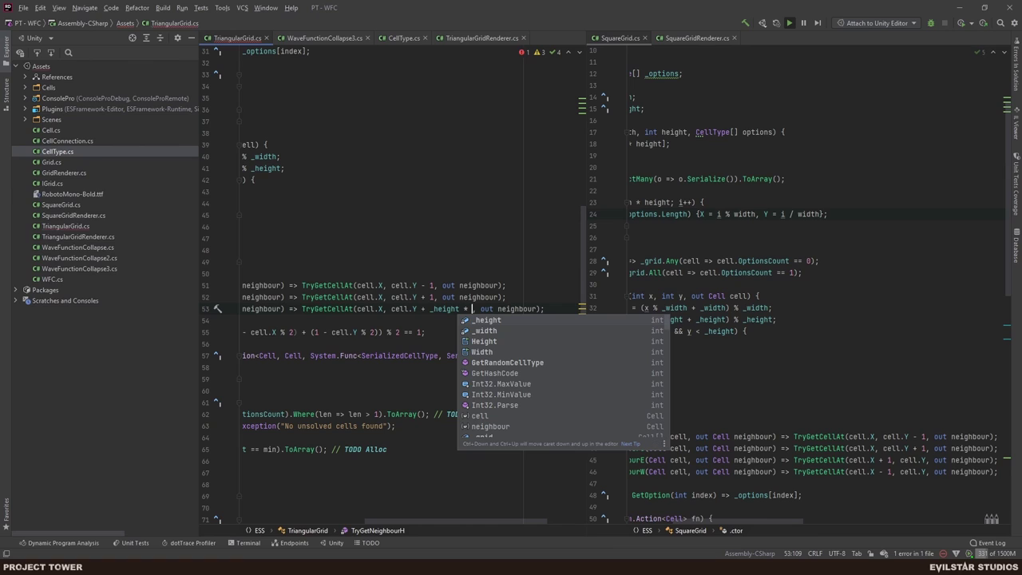
type("Ce")
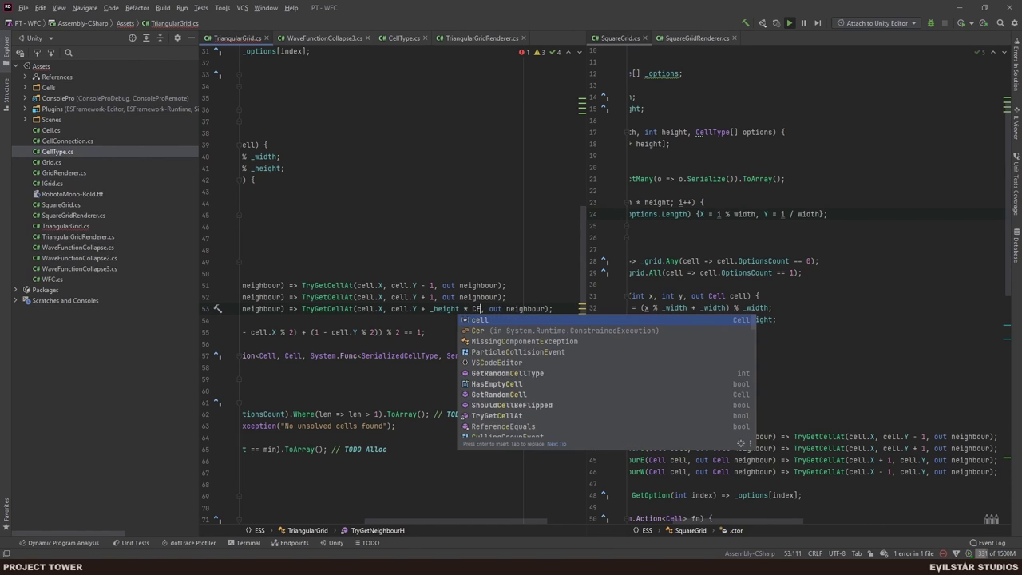
type("llBe")
key("Return")
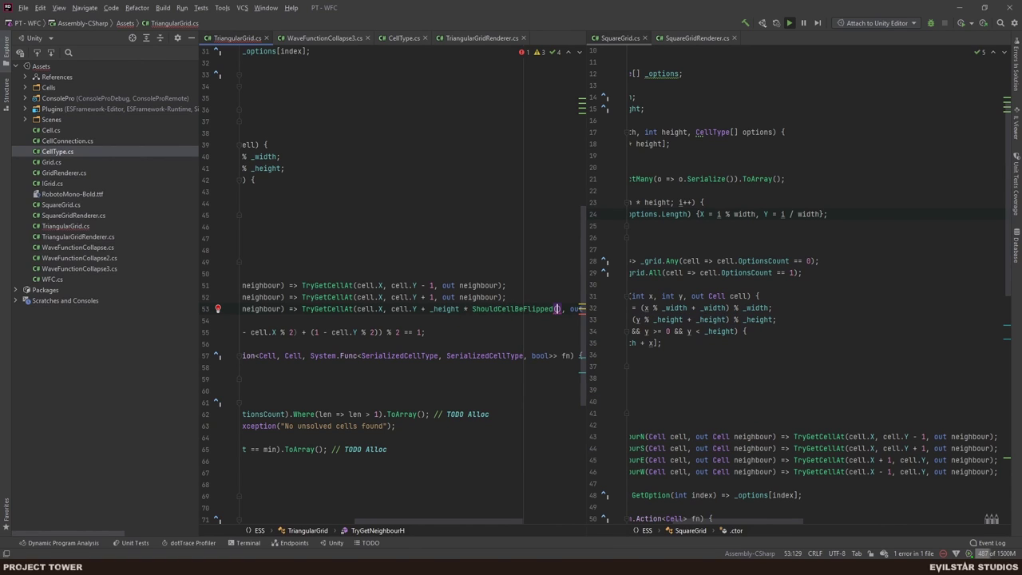
type("cell")
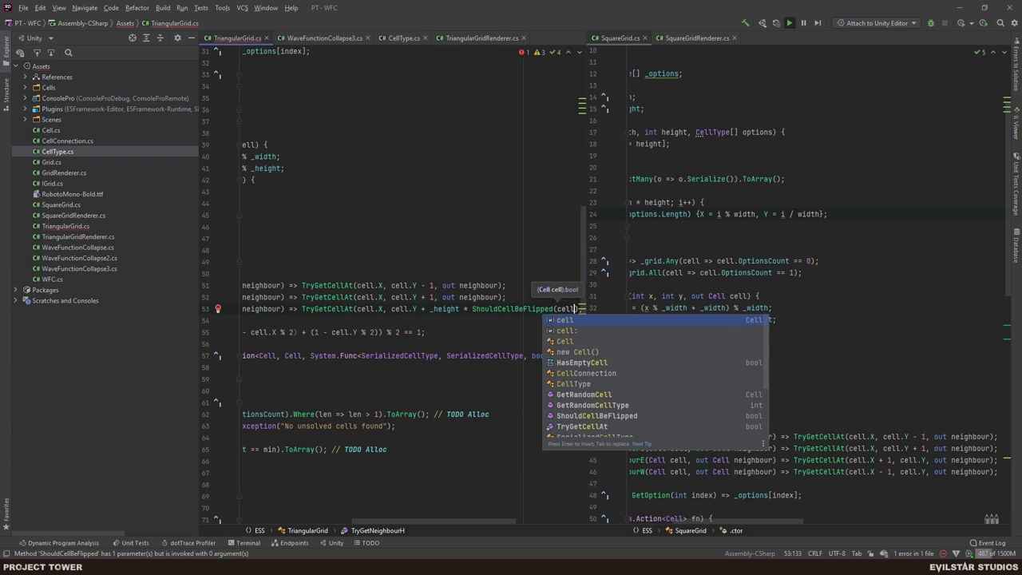
type(")")
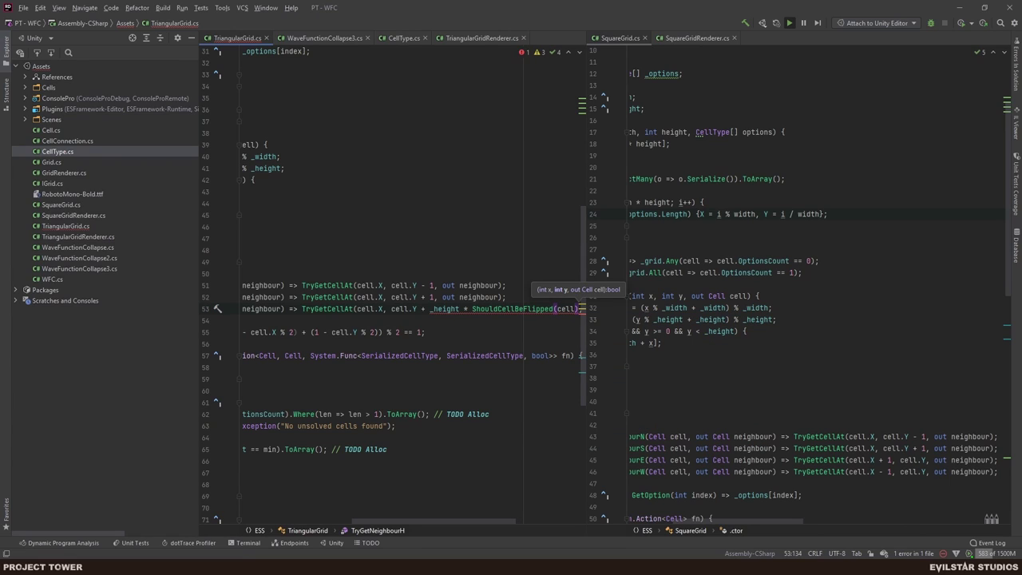
- Turn the flip factor in TryGetNeighbourH into the parenthesised conditional (ShouldCellBeFlipped(cell) ? 1 : -1)
key("ctrl+Left")
key("ctrl+Left")
key("ctrl+Left")
key("ctrl+Left")
type("(")
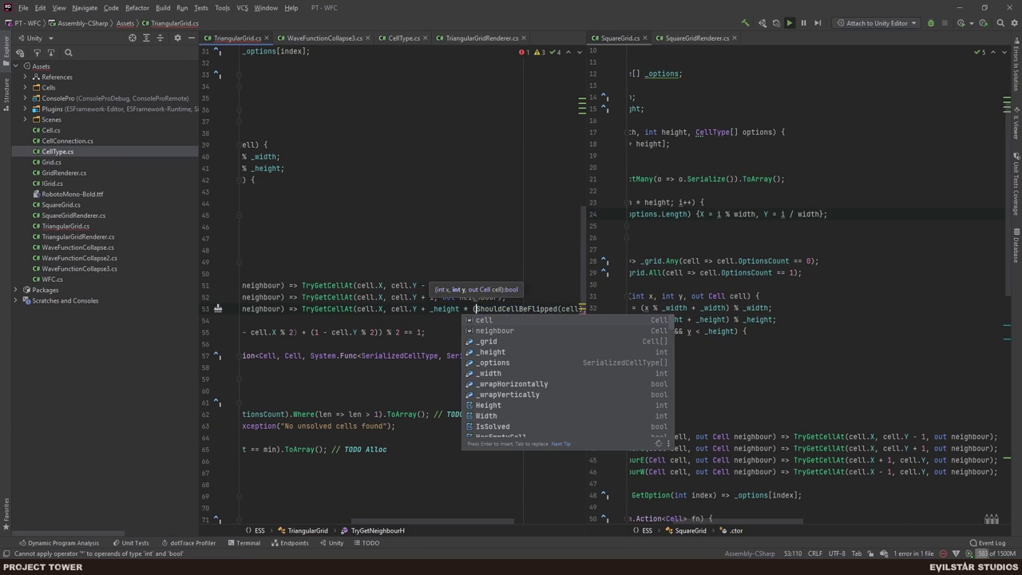
key("Escape")
key("End")
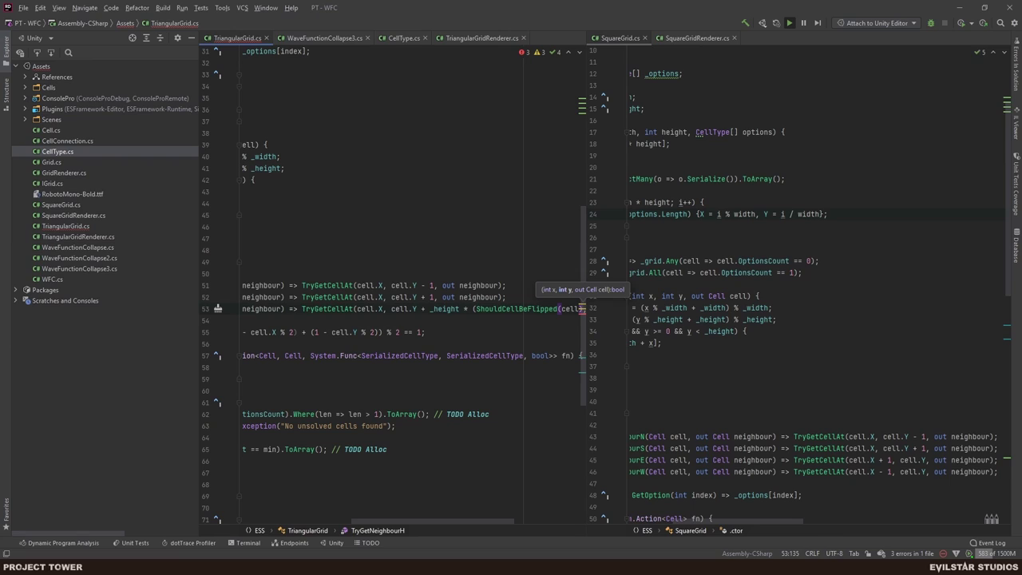
type(")")
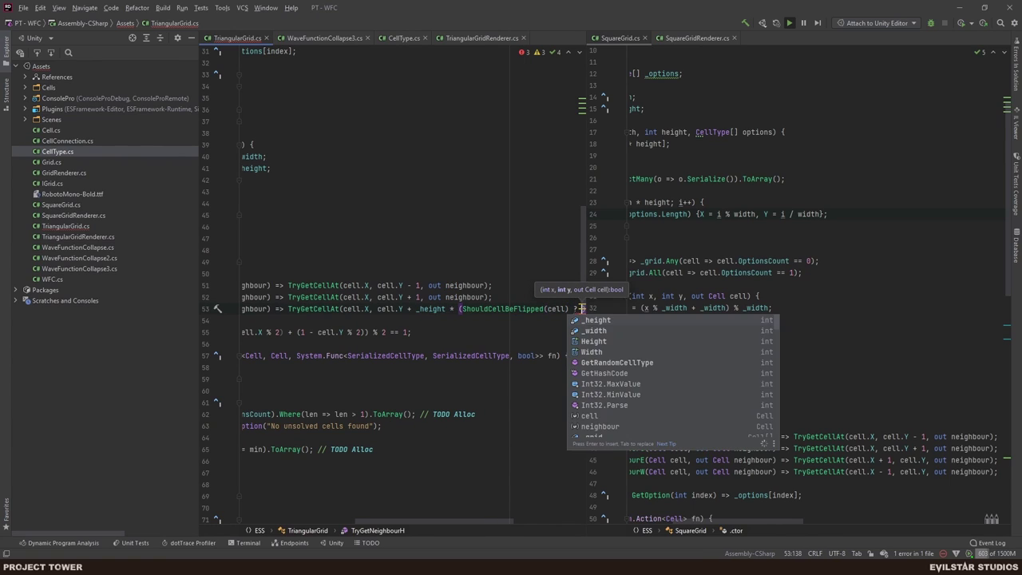
type(" ? 1 : -1),")
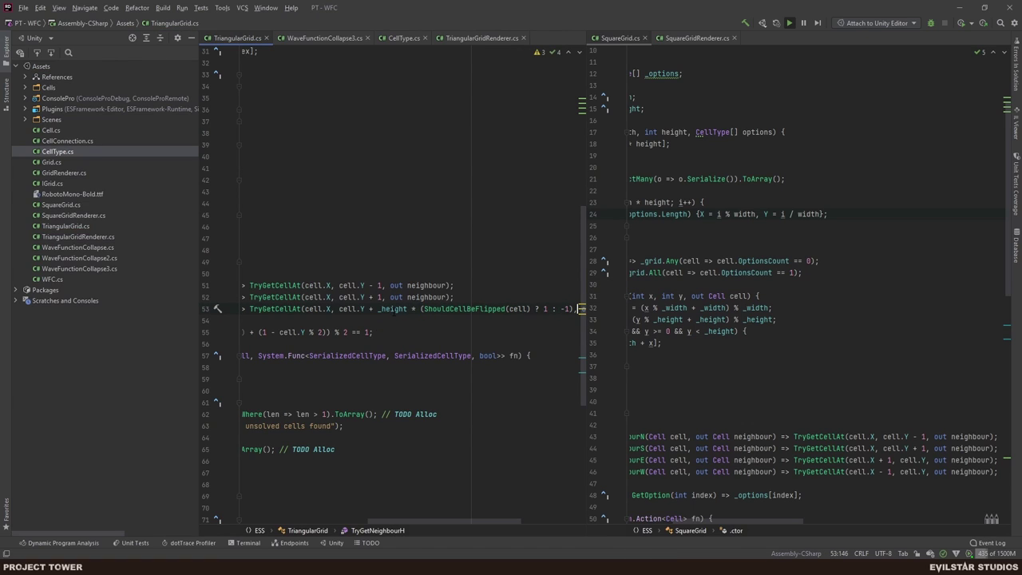
- Copy the Cell neighbour declaration and the N, S and E neighbour checks from ForEachNeighbour in SquareGrid.cs
double_click(394, 309)
scroll(393, 309, "left", 5)
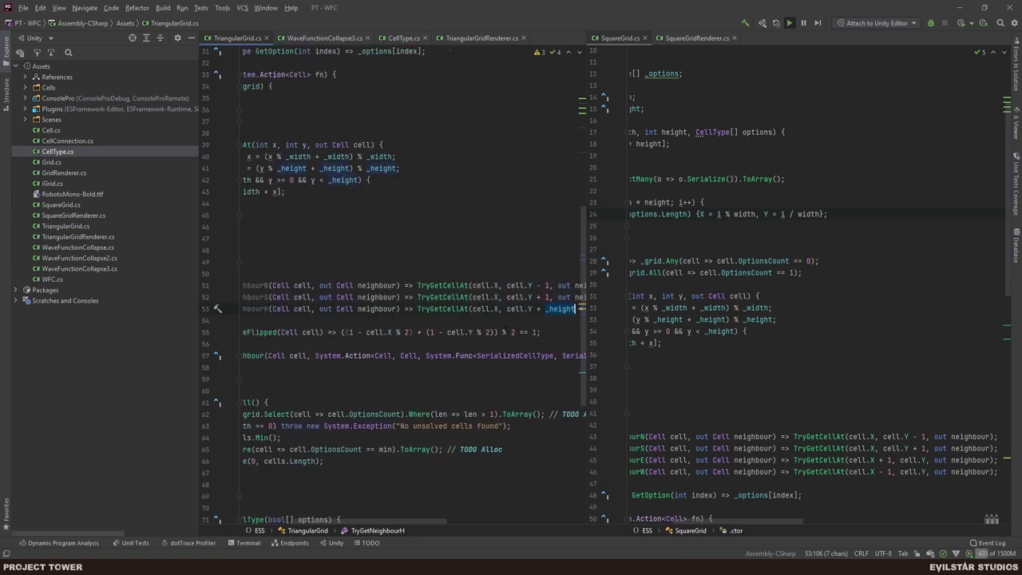
scroll(457, 336, "left", 3)
left_click(310, 367)
scroll(798, 319, "left", 3)
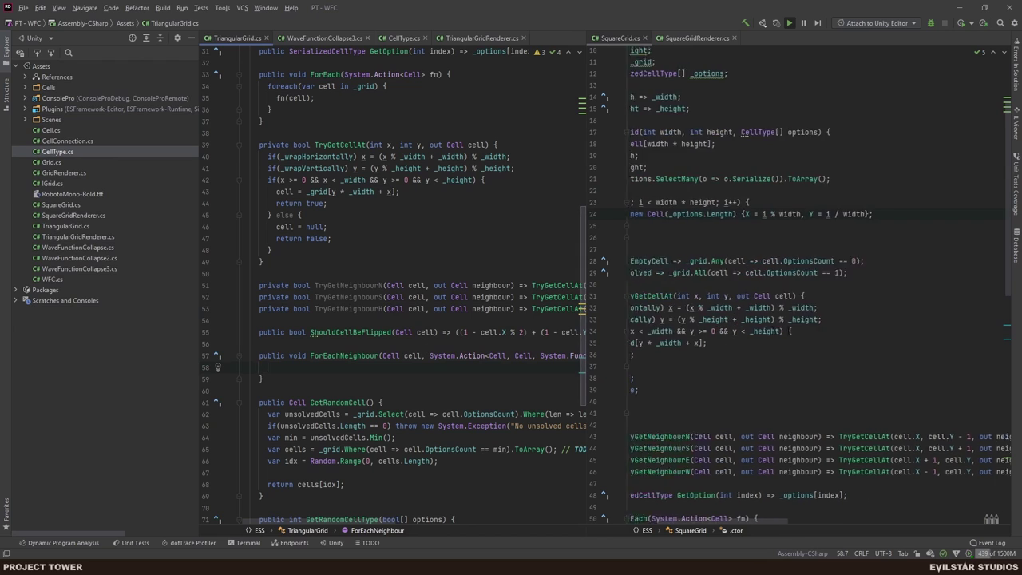
scroll(809, 311, "down", 14)
scroll(808, 310, "left", 3)
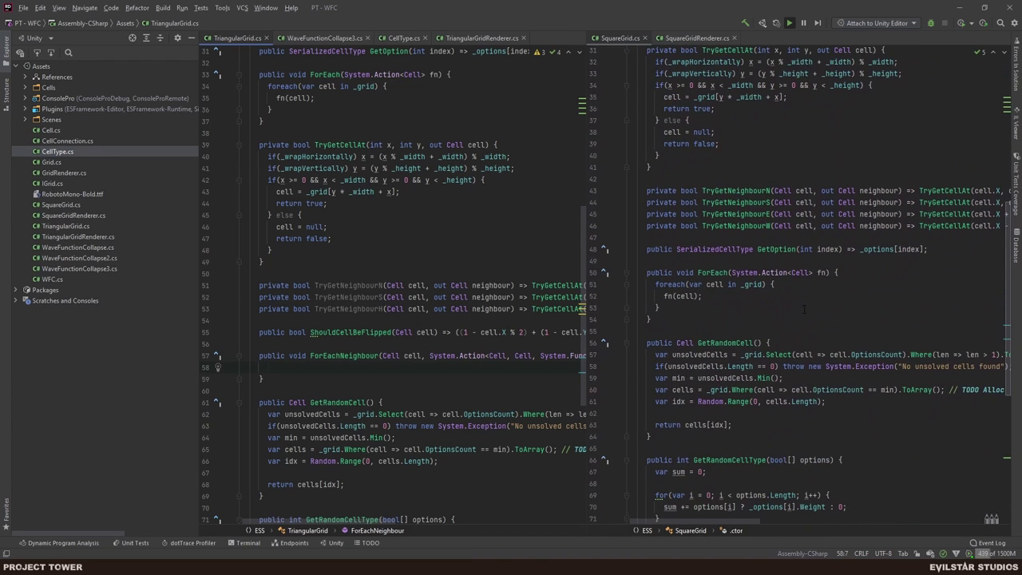
scroll(808, 310, "up", 6)
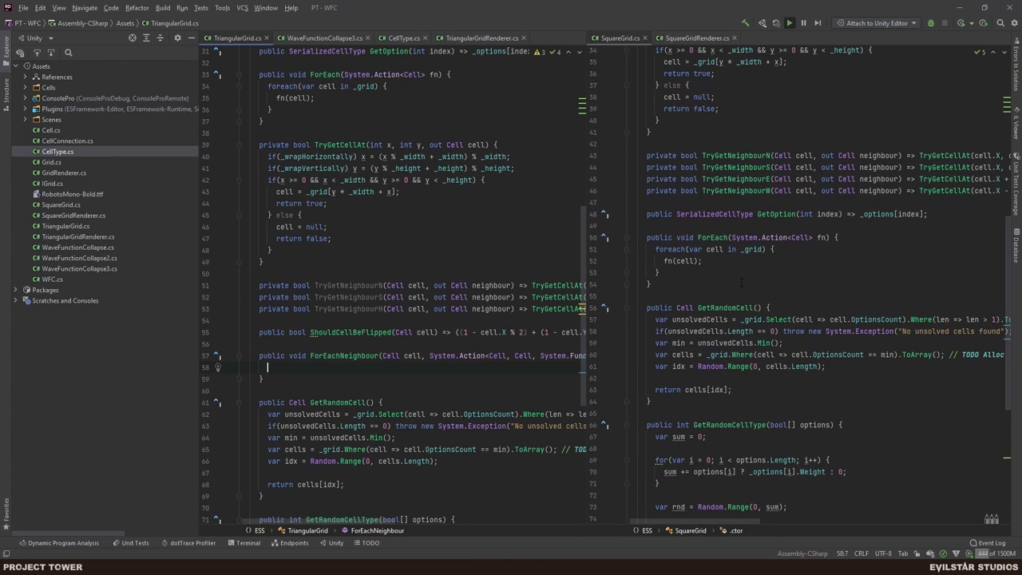
scroll(722, 280, "up", 5)
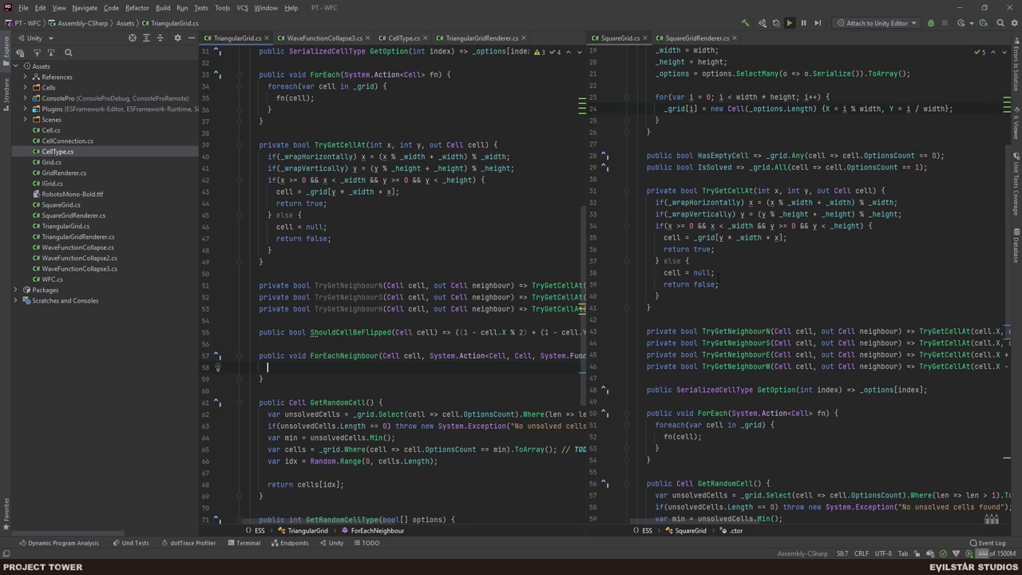
scroll(720, 279, "down", 13)
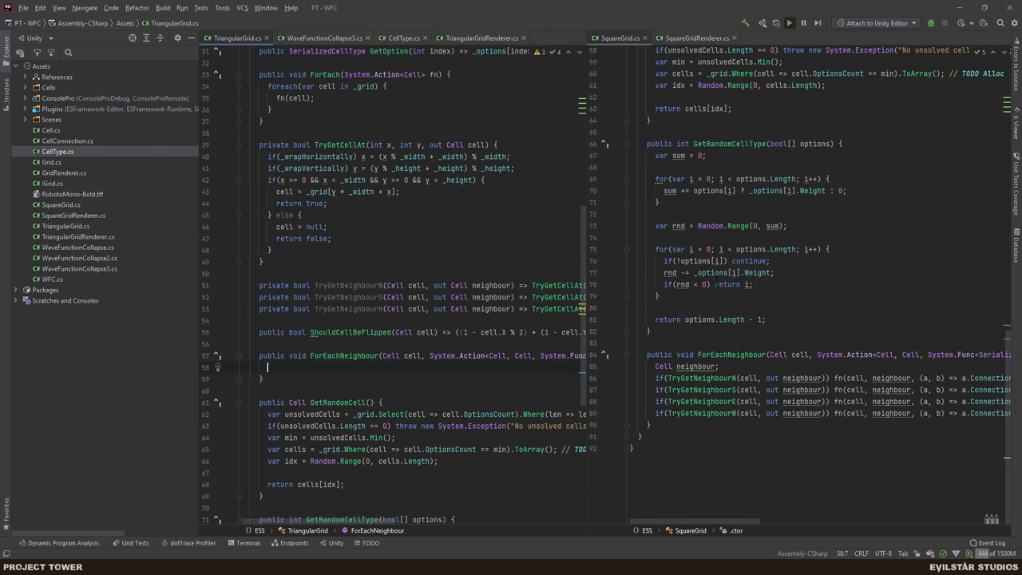
left_click(652, 404)
key("End")
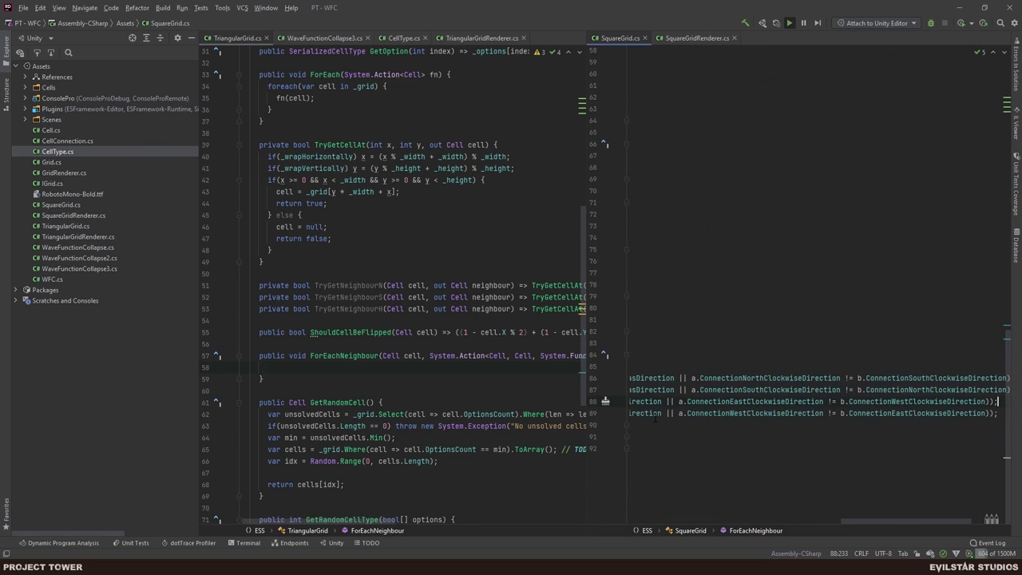
key("shift+Up")
key("shift+Up")
key("shift+Up")
key("shift+Home")
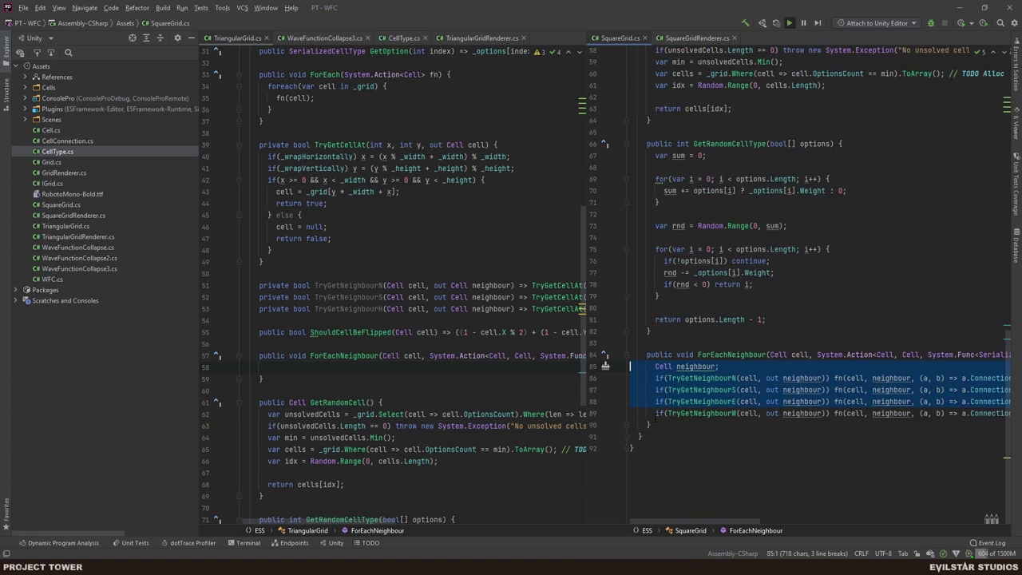
key("shift+ctrl+Right")
key("shift+ctrl+Left")
key("ctrl+c")
- Paste the copied lines into TriangularGrid's empty ForEachNeighbour and change the TryGetNeighbourE call to TryGetNeighbourH
left_click(308, 367)
key("ctrl+v")
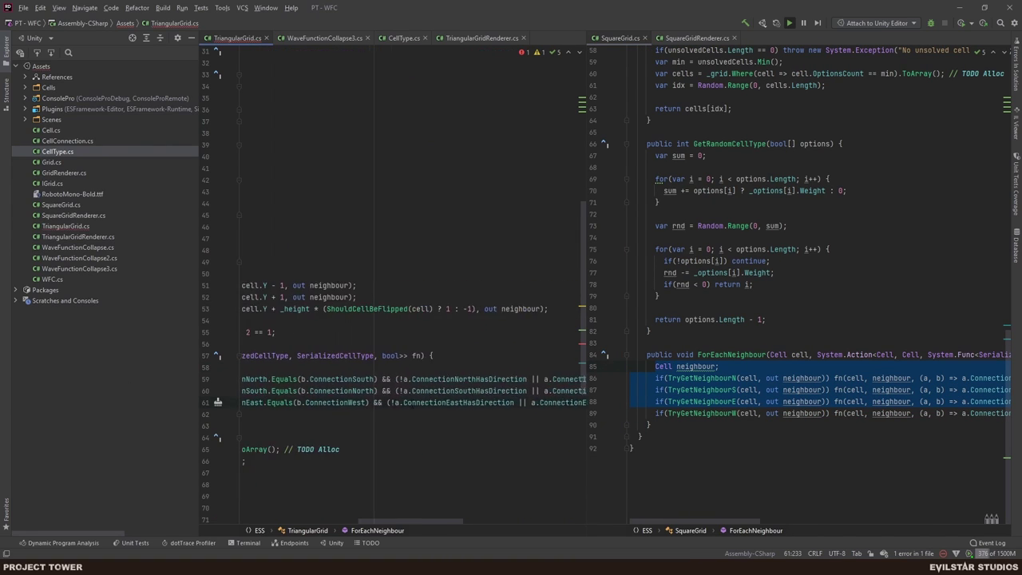
scroll(405, 410, "left", 15)
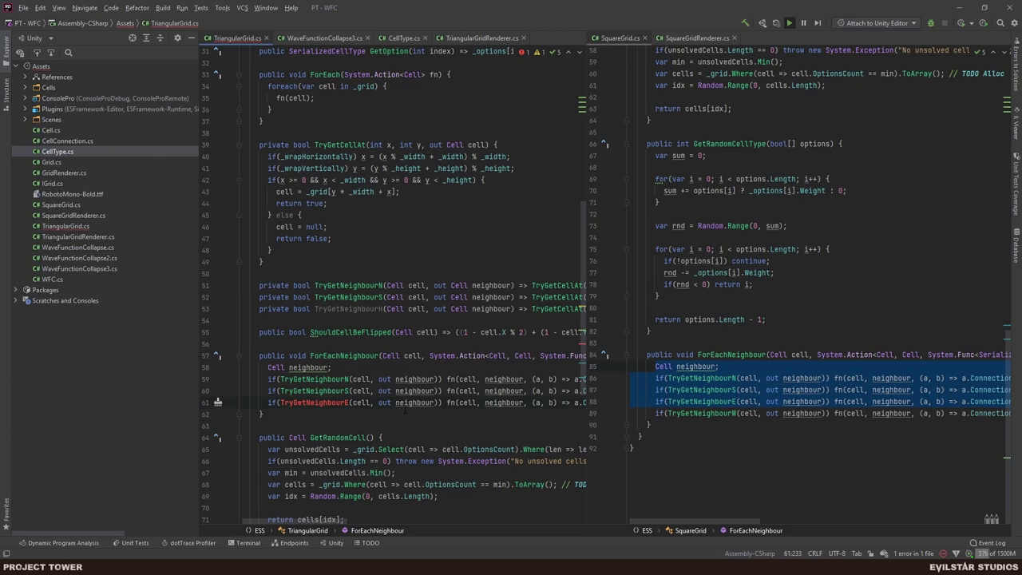
left_click(345, 401)
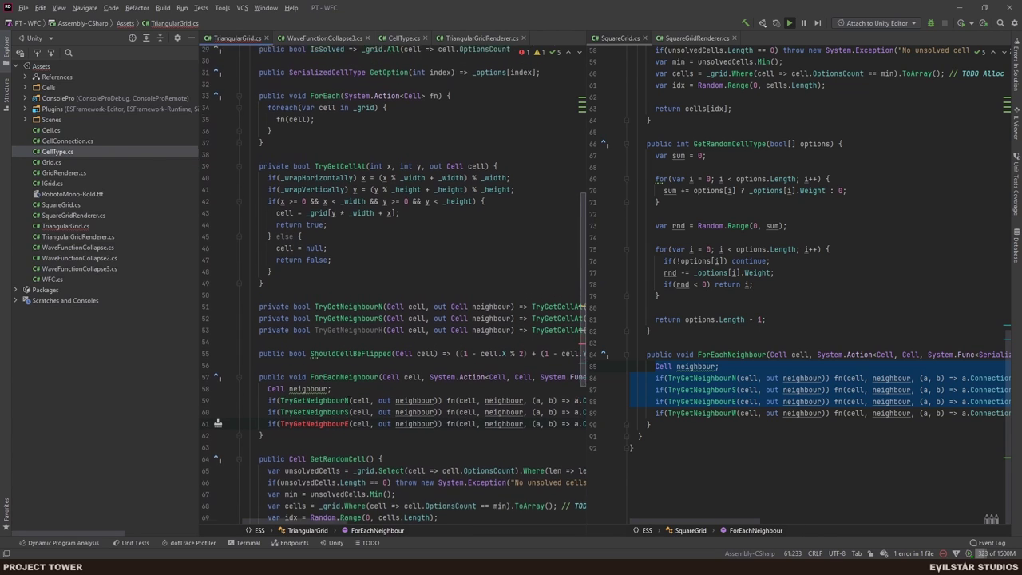
scroll(346, 402, "up", 1)
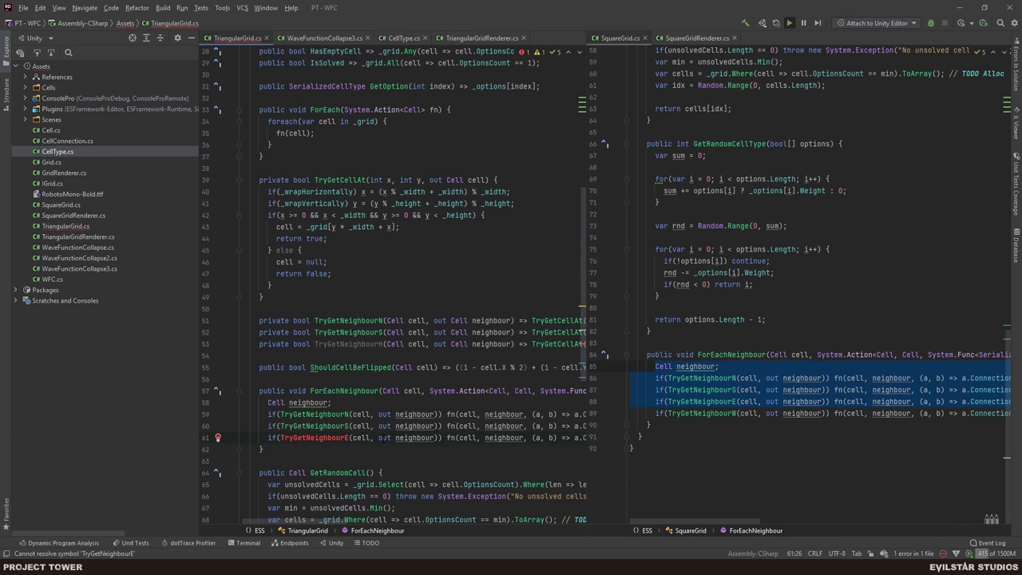
key("BackSpace")
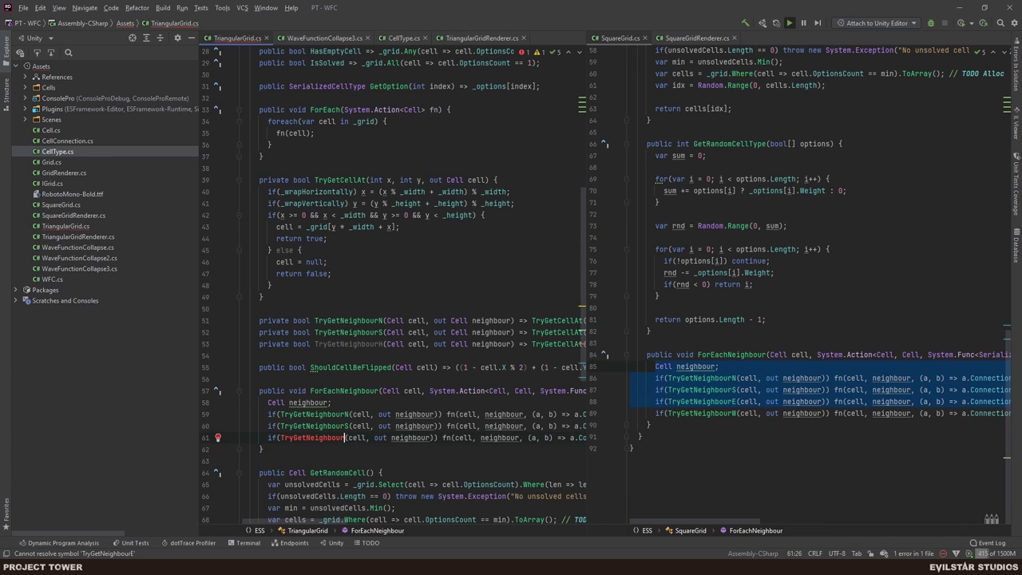
type("H")
left_click(347, 403)
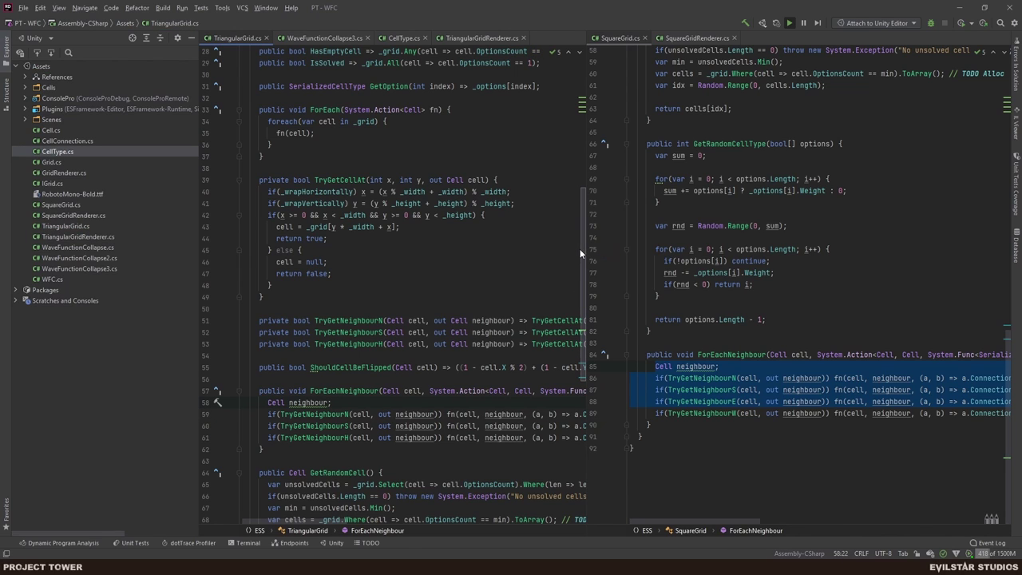
- Close the SquareGrid.cs and SquareGridRenderer.cs files so that TriangularGrid.cs fills the editor
mouse_move(587, 249)
left_mouse_down()
mouse_move(838, 250)
mouse_move(595, 250)
left_mouse_up()
middle_click(620, 38)
middle_click(619, 38)
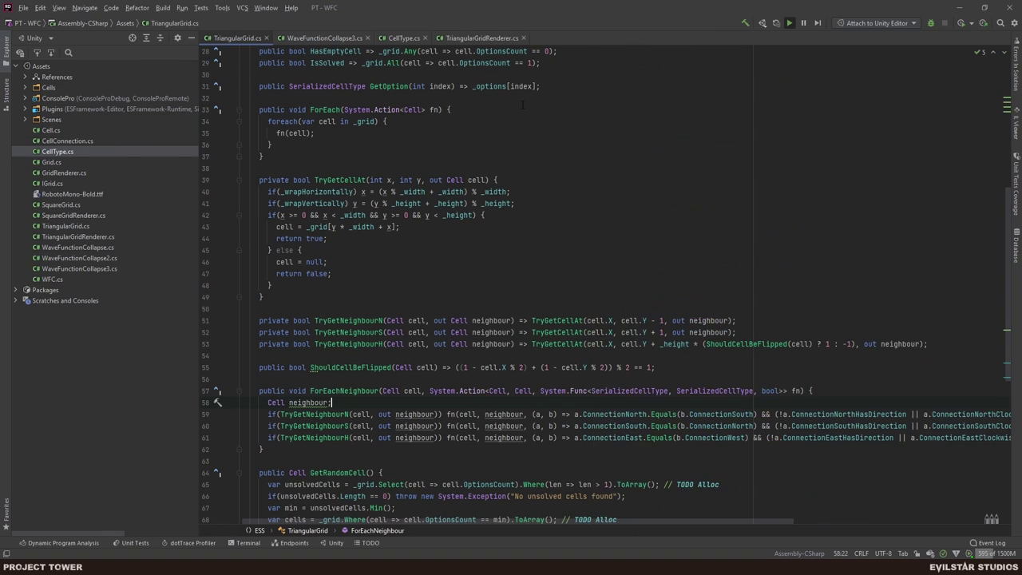
scroll(607, 284, "down", 2)
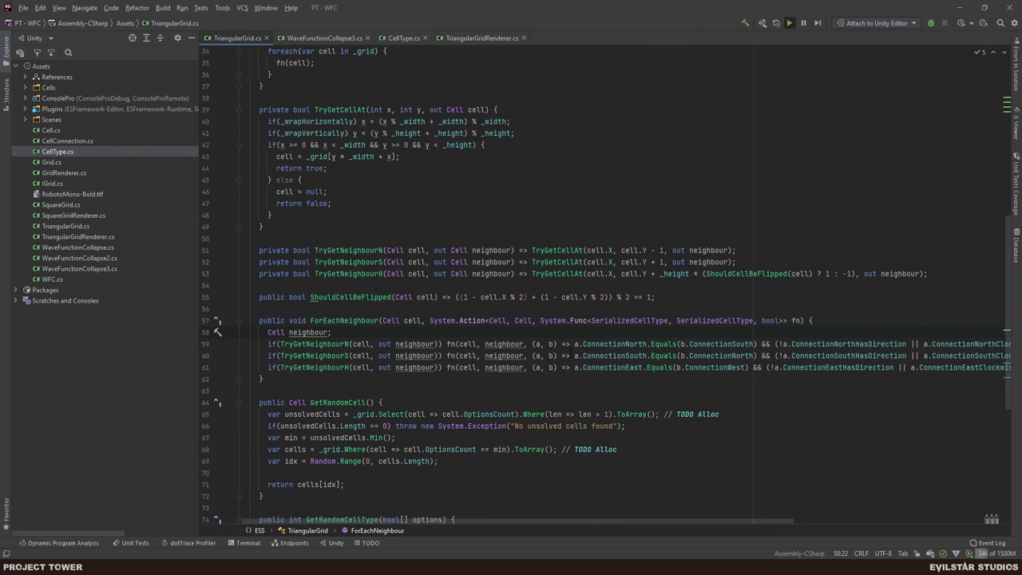
- Switch to the Paint drawing of the labelled triangle, select it with its labels, and rotate it 90° left
key("alt+Tab")
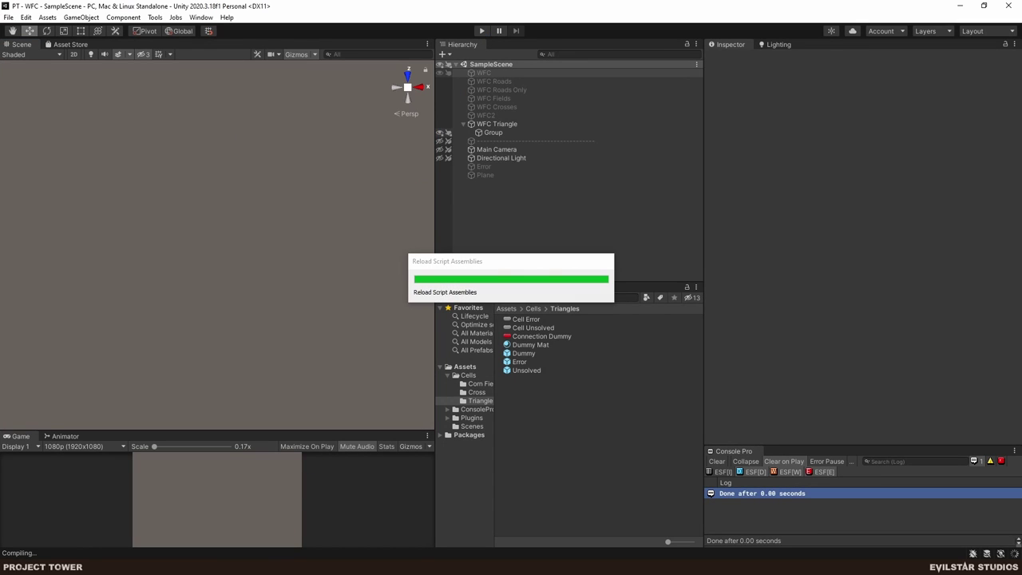
mouse_move(265, 567)
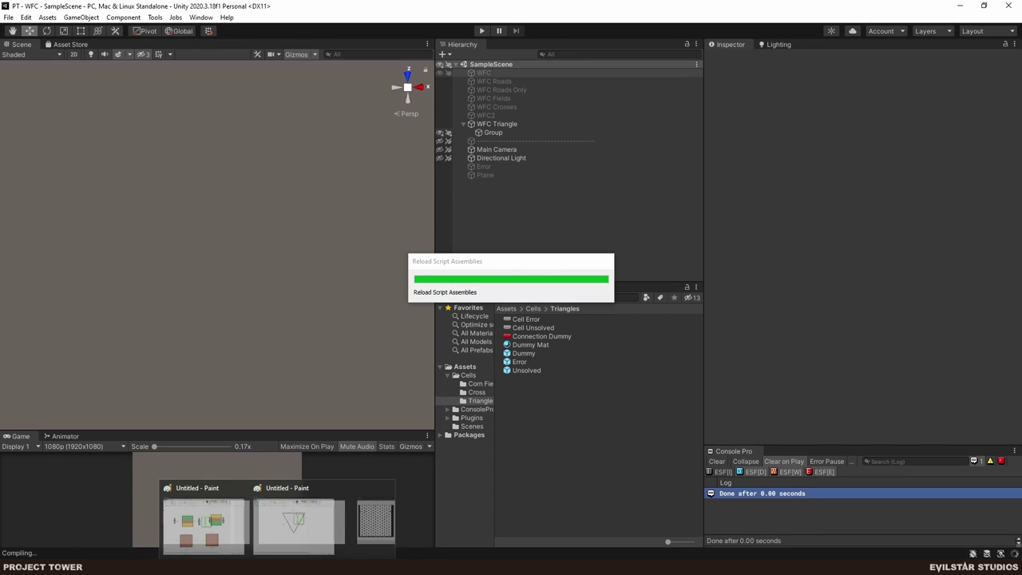
left_click(310, 551)
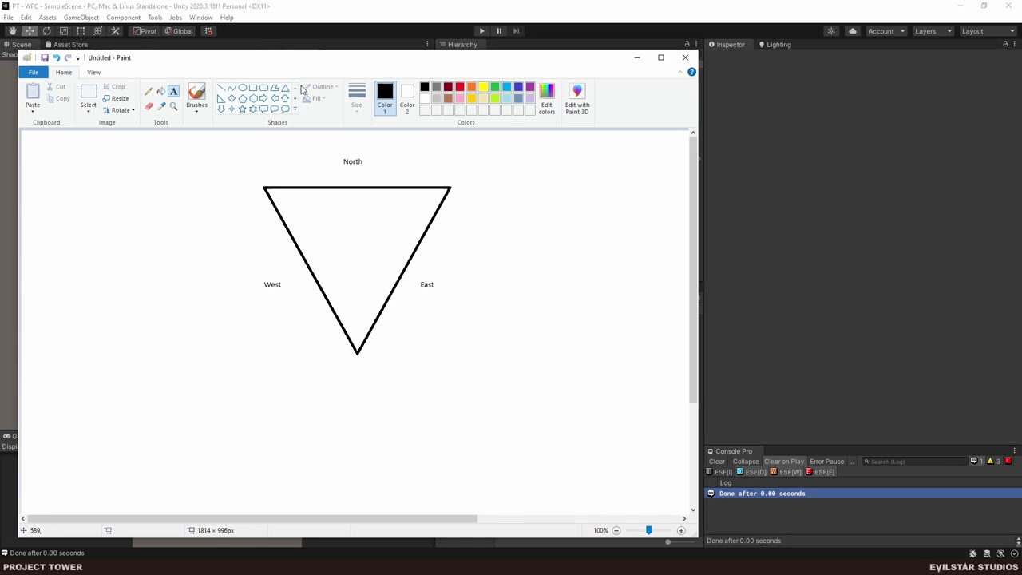
left_click(88, 94)
mouse_move(234, 143)
left_mouse_down()
mouse_move(508, 324)
mouse_move(498, 379)
left_mouse_up()
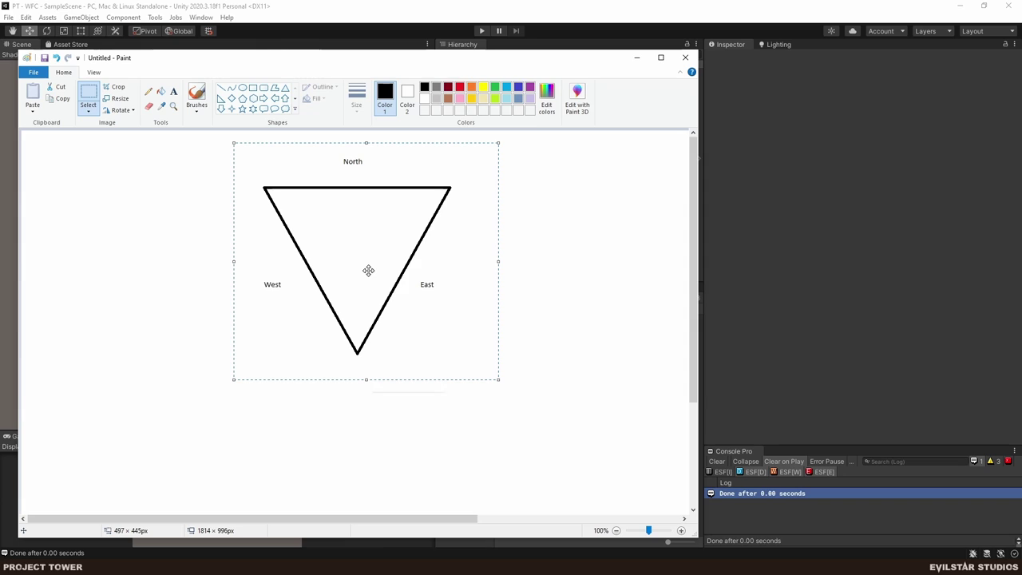
right_click(368, 270)
mouse_move(415, 361)
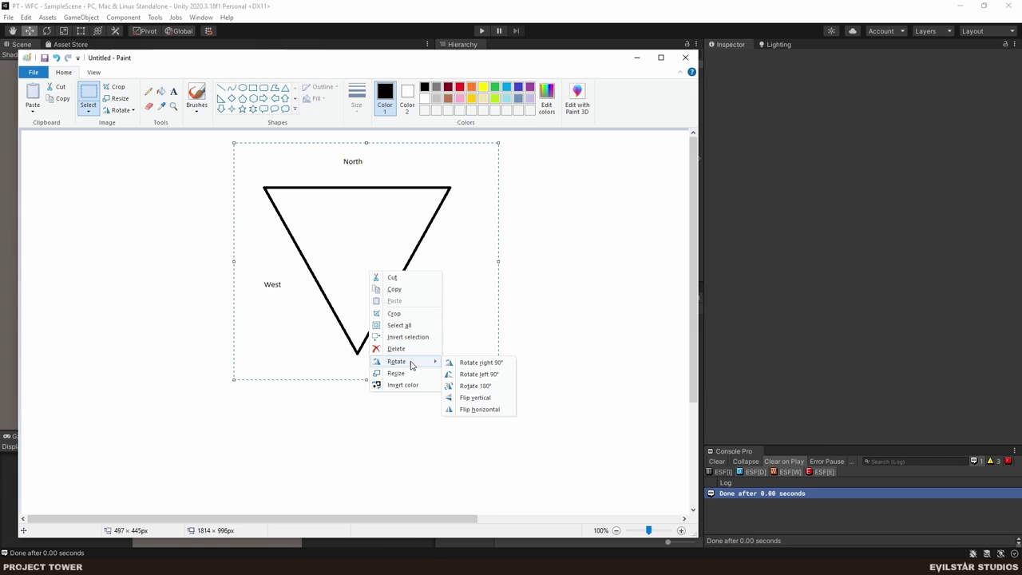
left_click(493, 373)
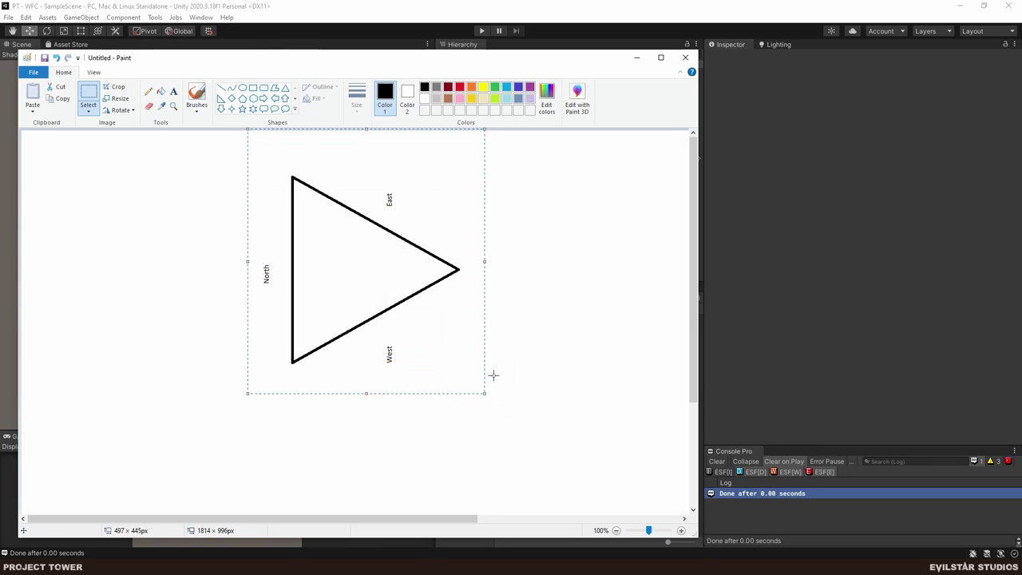
left_click(529, 269)
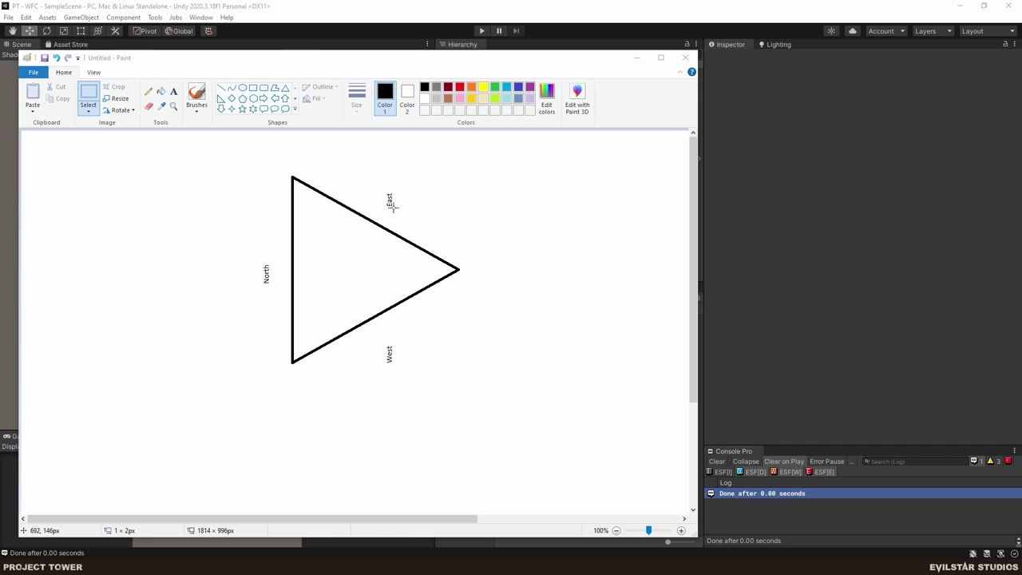
- Return to TriangularGrid.cs in Rider and replace a.ConnectionNorth with a.ConnectionEast in the TryGetNeighbourN line of ForEachNeighbour
key("alt+Tab")
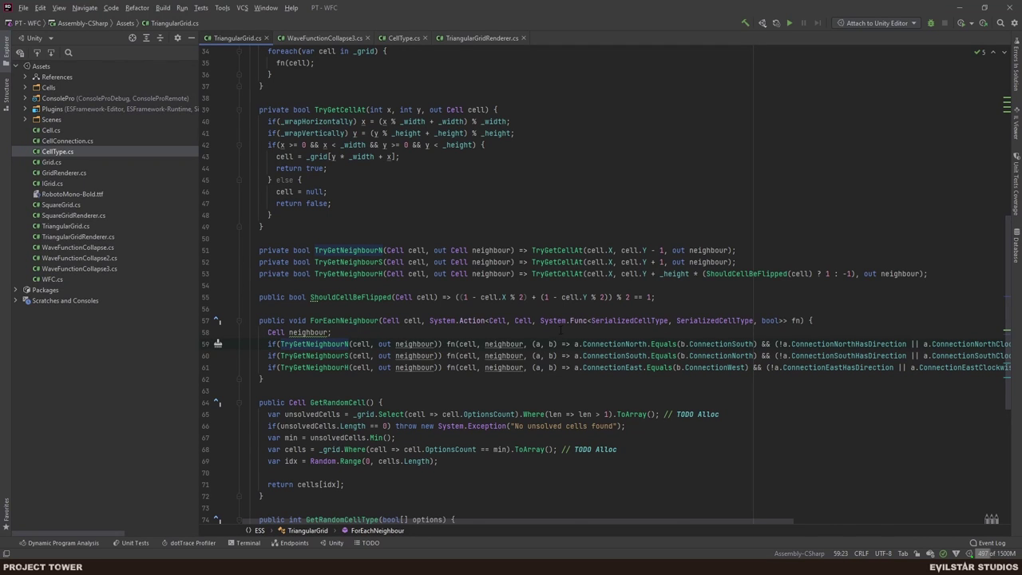
left_click(632, 344)
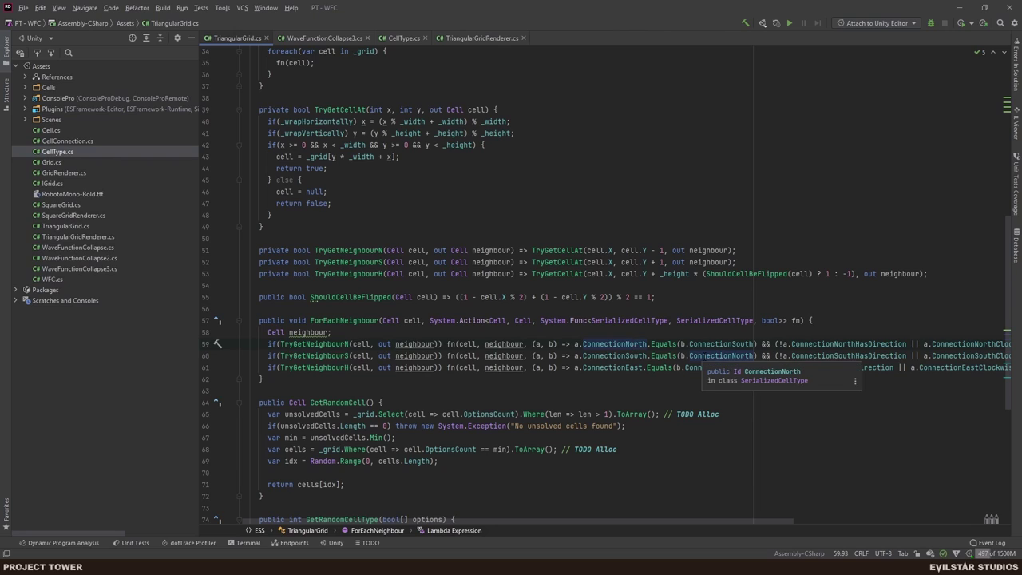
key("Right")
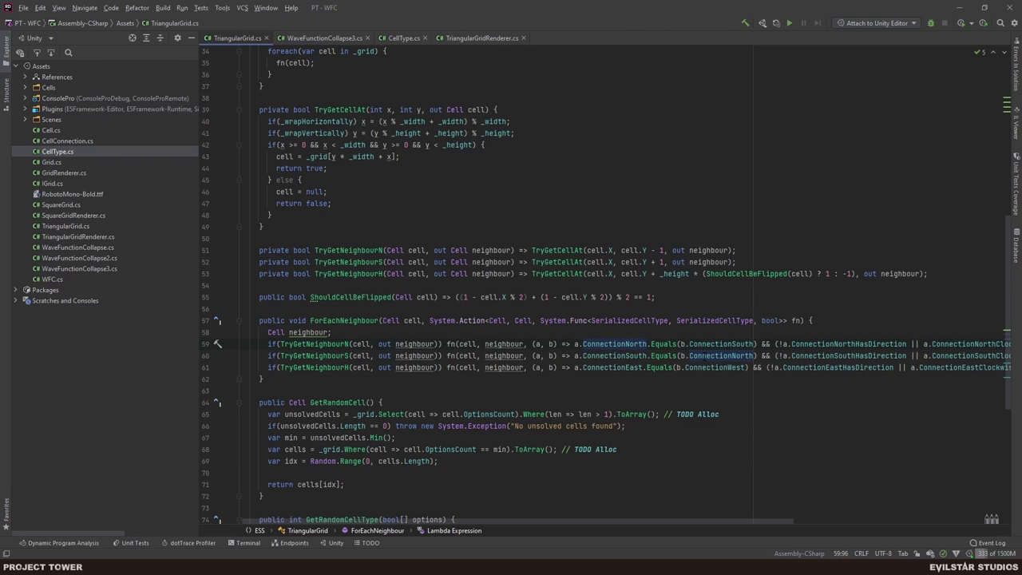
key("BackSpace")
key("BackSpace")
key("BackSpace")
key("BackSpace")
key("BackSpace")
type("East")
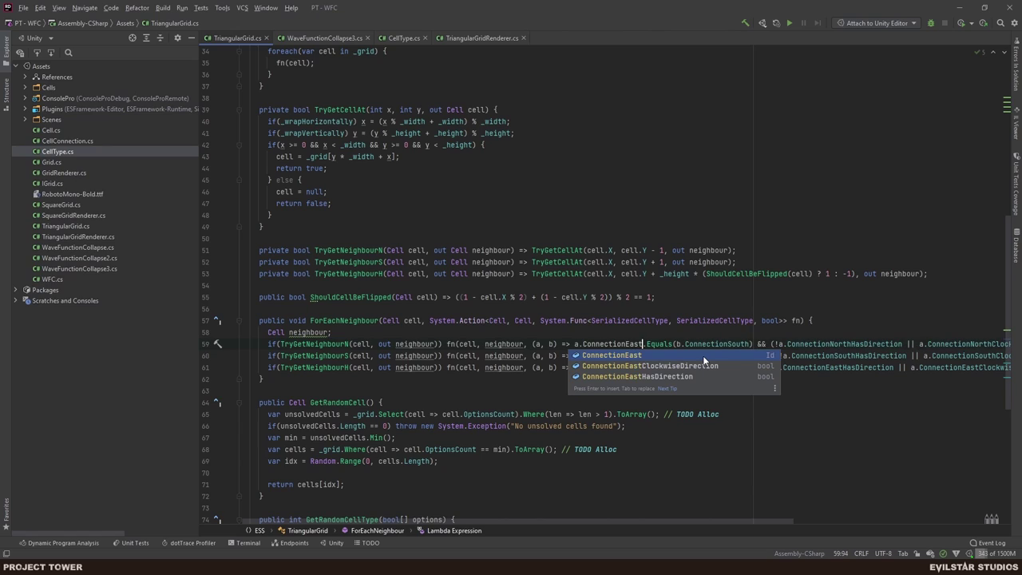
key("Escape")
- Change the Equals argument in the TryGetNeighbourN line to b.ConnectionWest
key("Right")
key("Right")
key("Right")
key("Right")
key("Right")
key("Right")
key("Right")
key("Right")
key("Right")
key("Right")
key("Right")
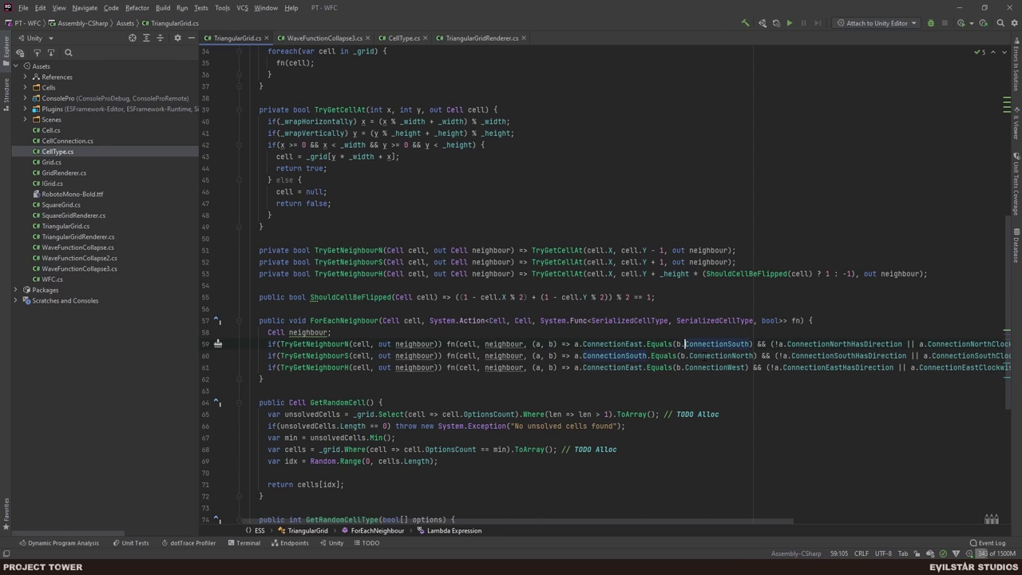
key("Right")
key("Right")
key("Right")
key("Right")
key("Right")
key("Right")
key("Right")
key("Right")
key("Right")
key("Right")
key("Right")
key("Right")
key("Right")
key("Right")
key("BackSpace")
key("BackSpace")
key("BackSpace")
key("BackSpace")
key("BackSpace")
type("Wes")
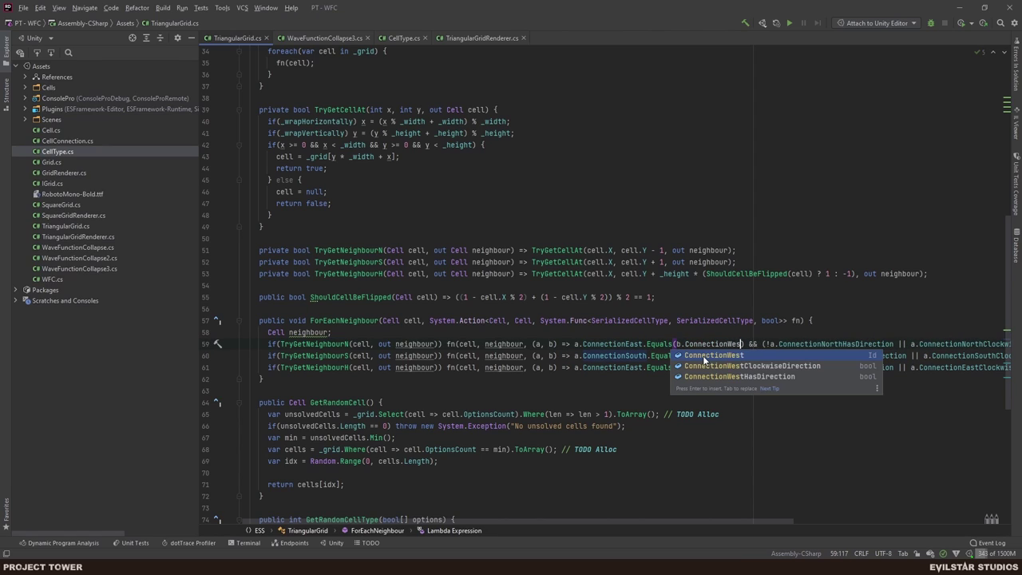
key("Return")
- Change the direction flag in the TryGetNeighbourN line to !a.ConnectionEastHasDirection
key("Left")
key("Left")
key("Left")
key("Left")
key("Left")
key("Left")
key("Left")
key("Left")
key("Left")
key("Left")
key("Left")
key("Left")
key("Left")
key("Left")
key("Left")
key("Left")
key("Left")
key("Left")
key("Left")
key("Left")
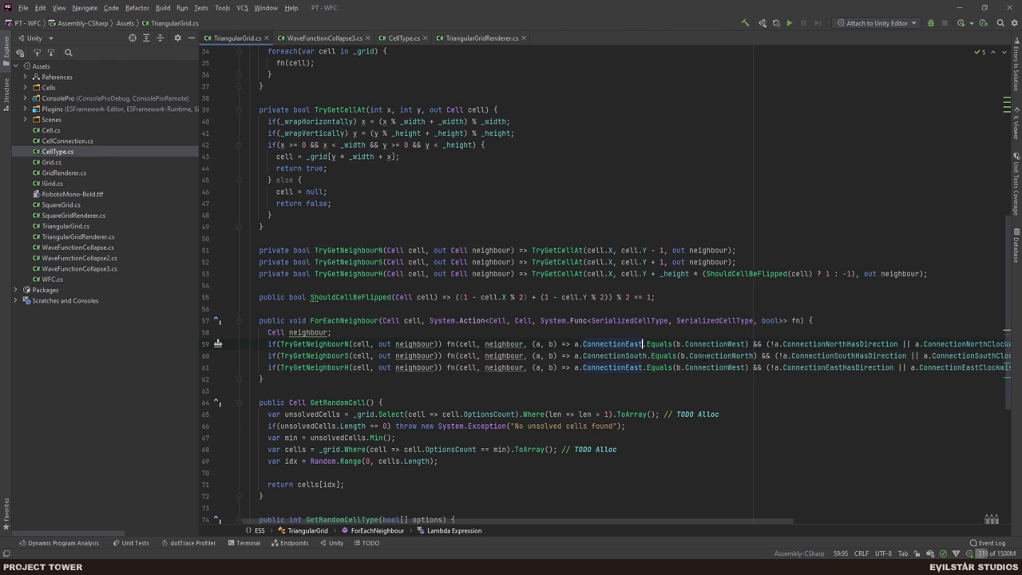
key("ctrl+shift+Left")
scroll(795, 378, "right", 1)
left_click(827, 343)
left_click_drag(833, 344, 816, 343)
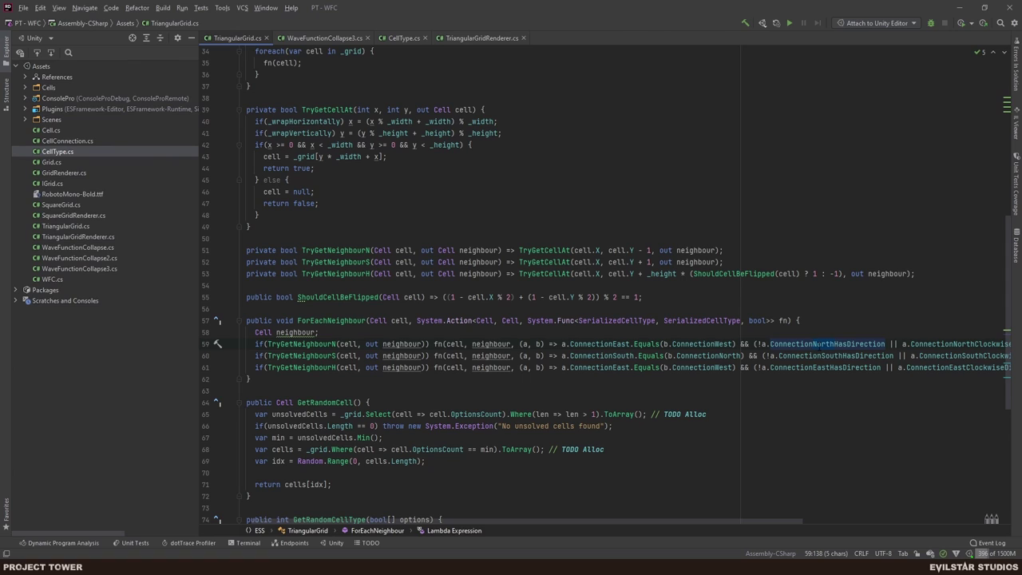
type("East")
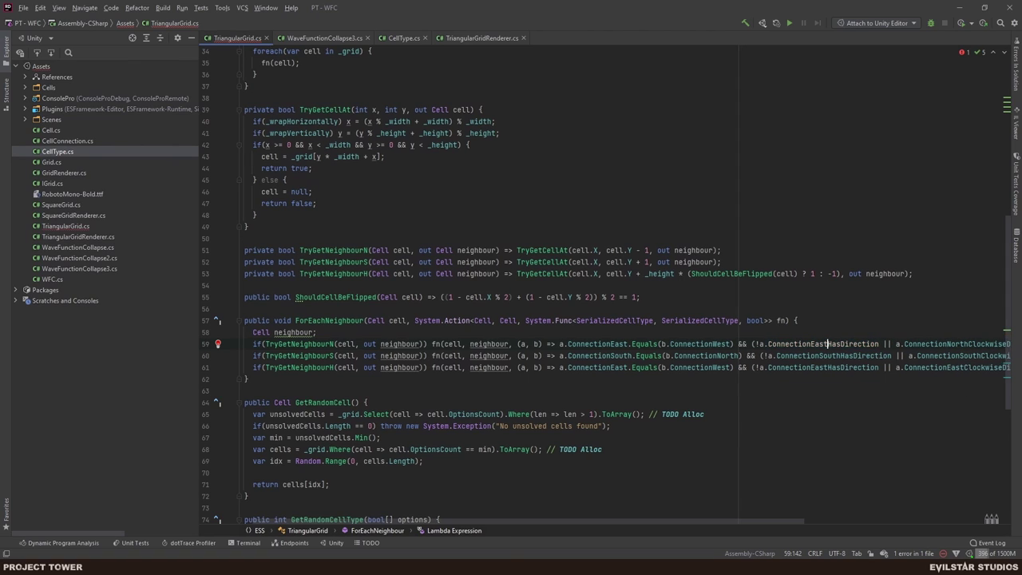
- In the TryGetNeighbourN line of ForEachNeighbour, replace a.ConnectionNorthClockwiseDirection with a.ConnectionEastClockwiseDirection
scroll(626, 303, "right", 5)
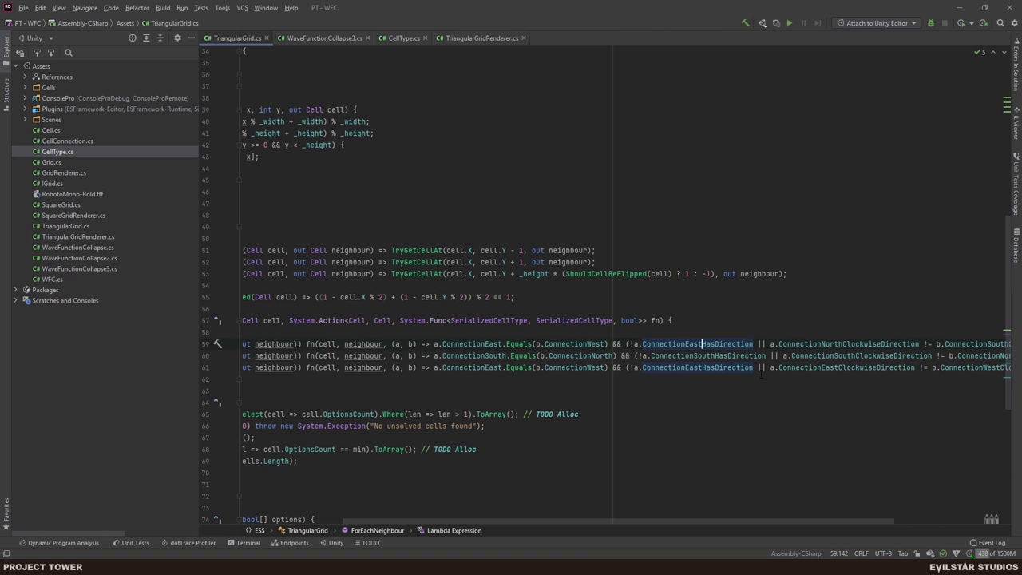
scroll(760, 373, "right", 3)
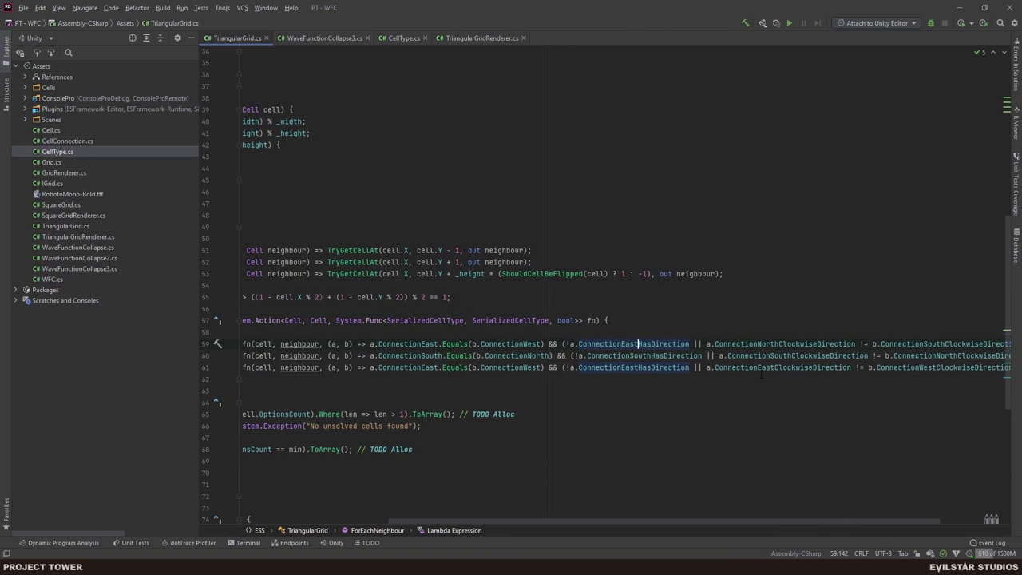
scroll(761, 373, "right", 3)
left_click(727, 343)
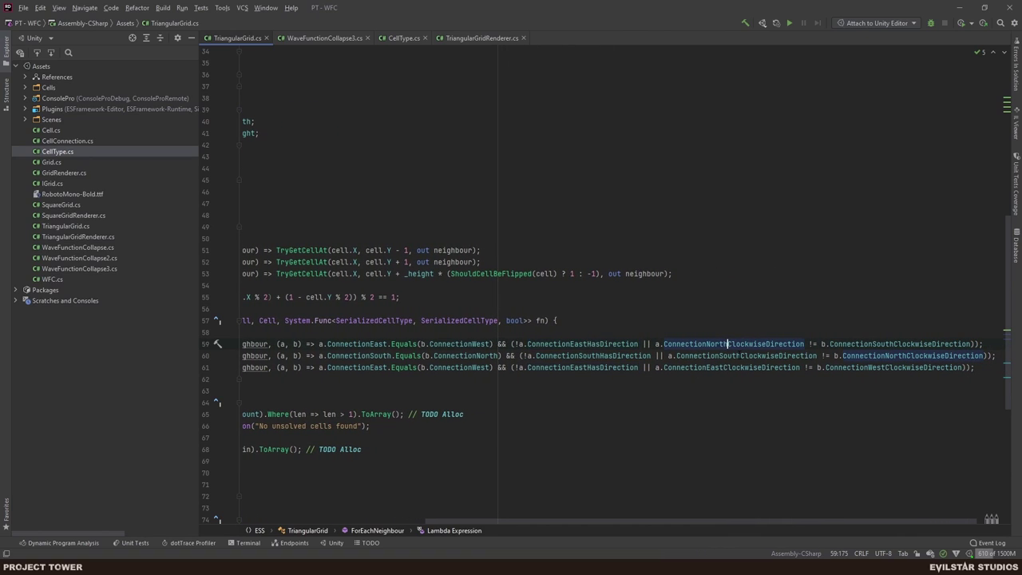
key("BackSpace")
key("BackSpace")
key("BackSpace")
key("BackSpace")
key("BackSpace")
type("East")
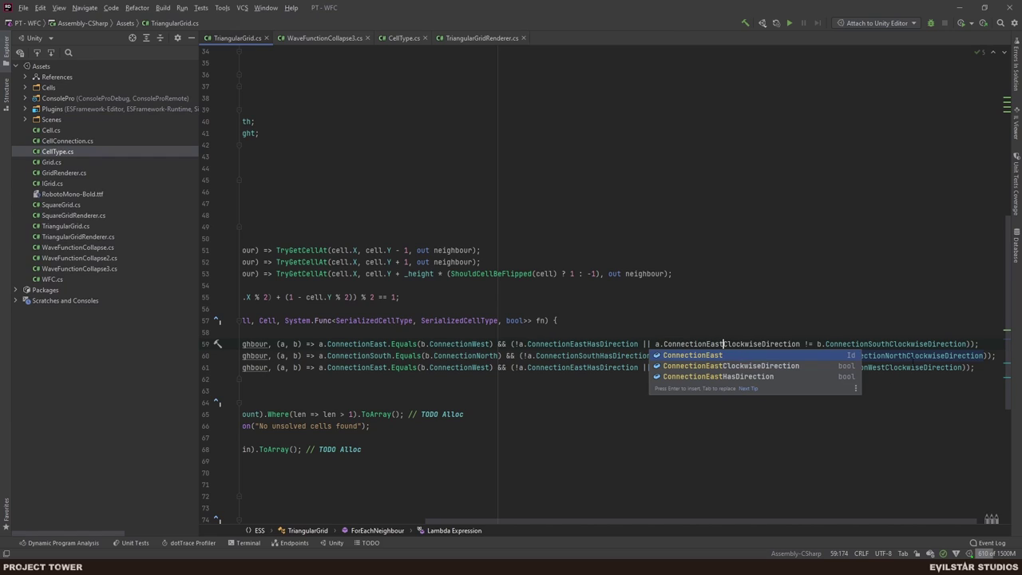
- Change the compared neighbour direction in the TryGetNeighbourN line to b.ConnectionWestClockwiseDirection
left_click(890, 344)
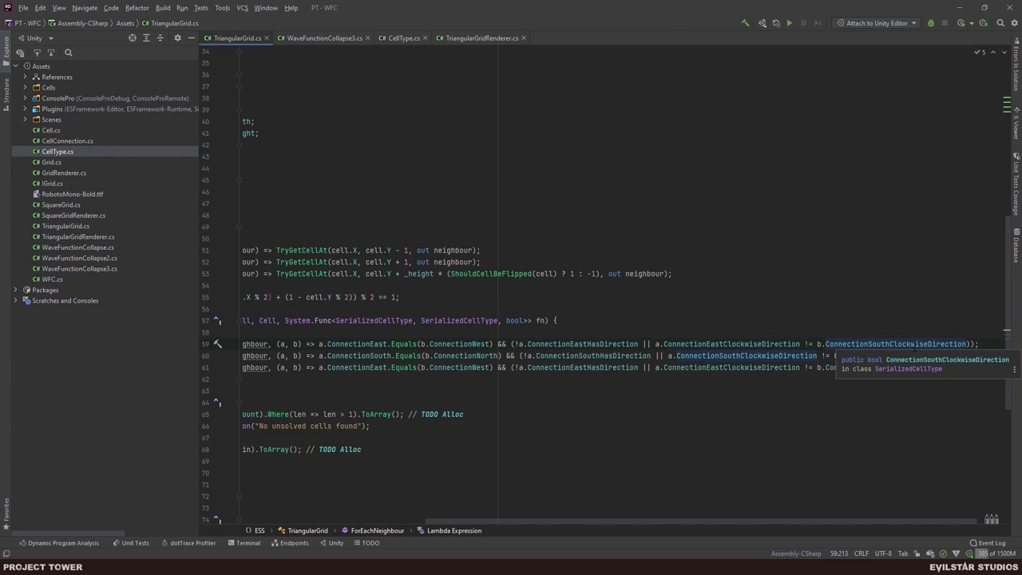
key("BackSpace")
key("BackSpace")
key("BackSpace")
key("BackSpace")
key("BackSpace")
type("West")
key("Escape")
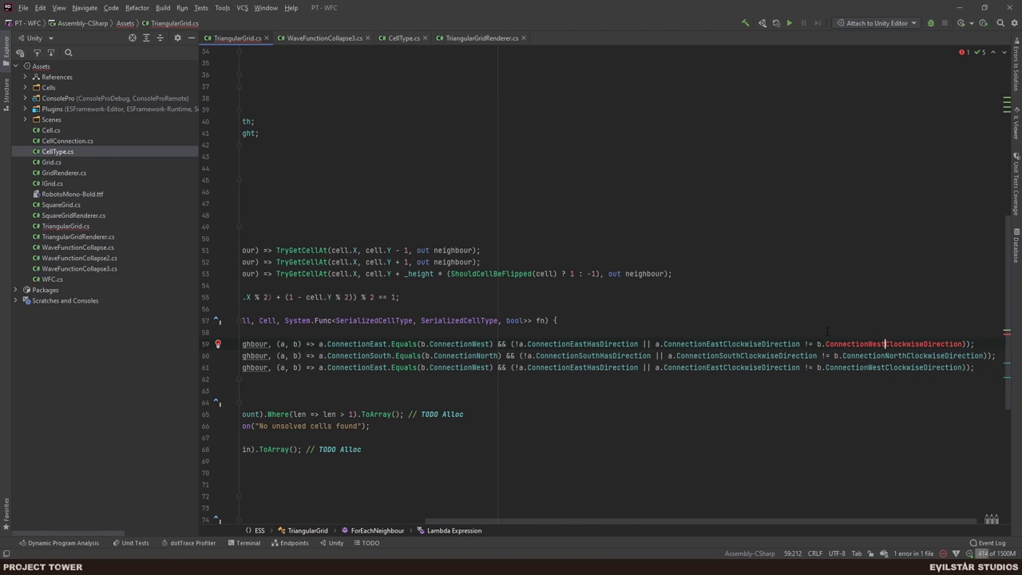
- Replace a.ConnectionSouth with a.ConnectionWest in the TryGetNeighbourS line
scroll(948, 343, "left", 2)
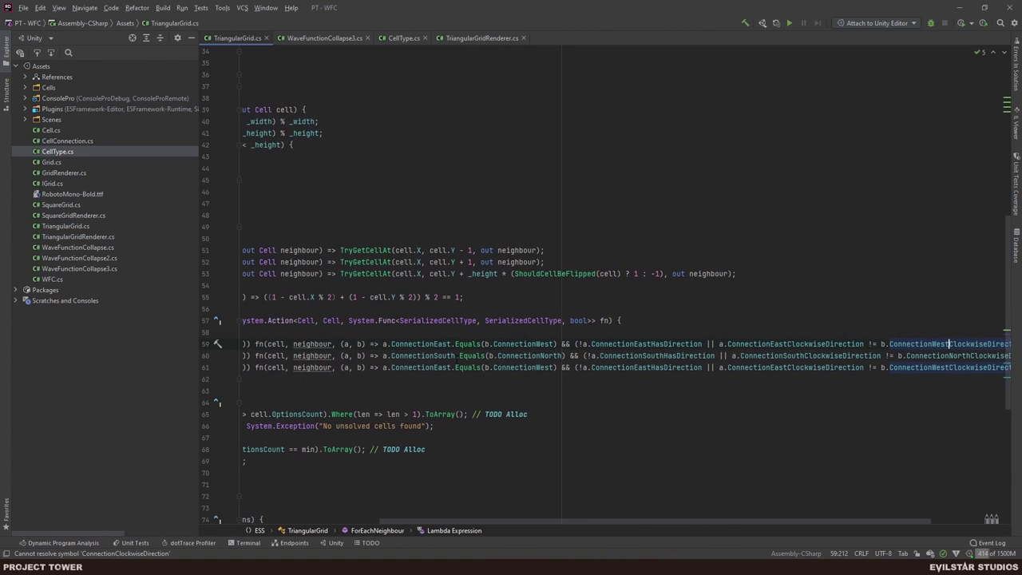
scroll(948, 343, "left", 8)
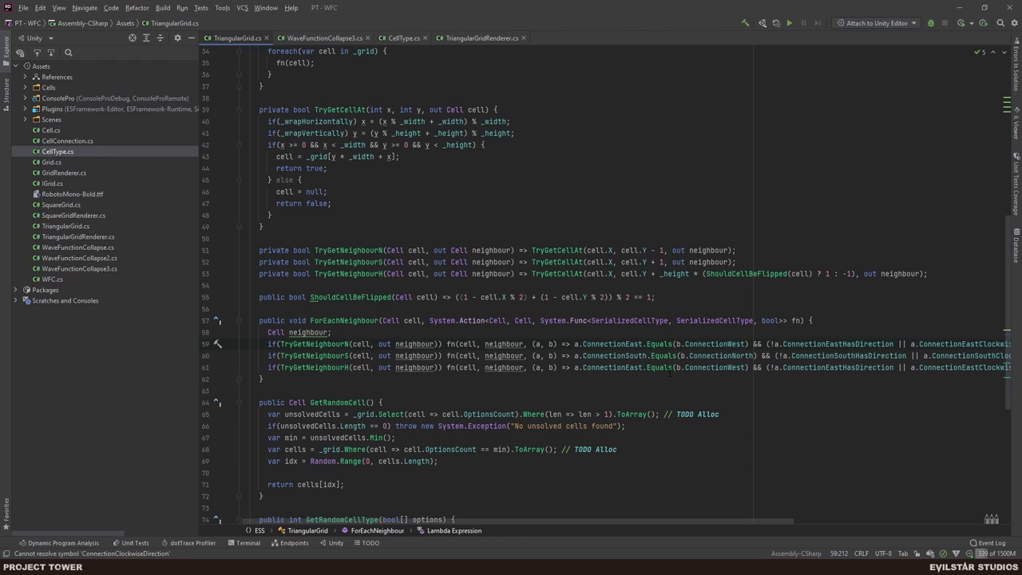
left_click(643, 355)
key("ctrl+BackSpace")
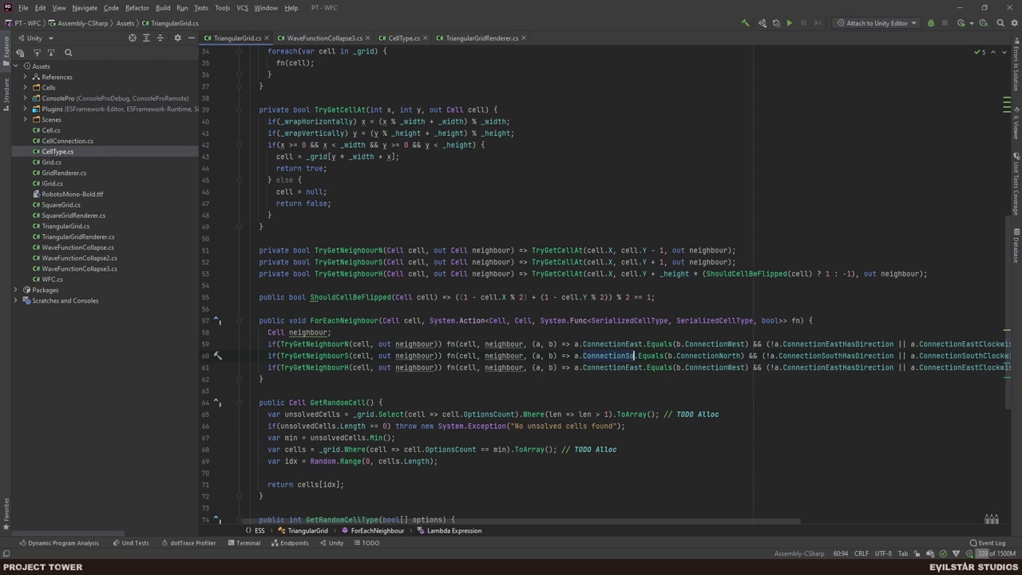
type("West")
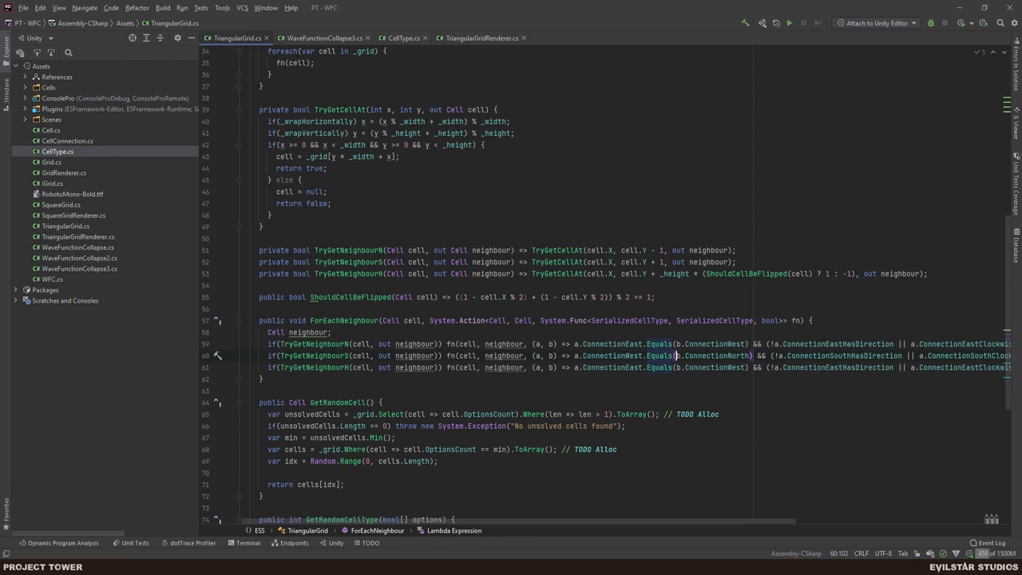
- Change the Equals argument in the TryGetNeighbourS line to b.ConnectionEast
left_click(684, 356)
left_click(748, 355)
key("ctrl+BackSpace")
type("Est")
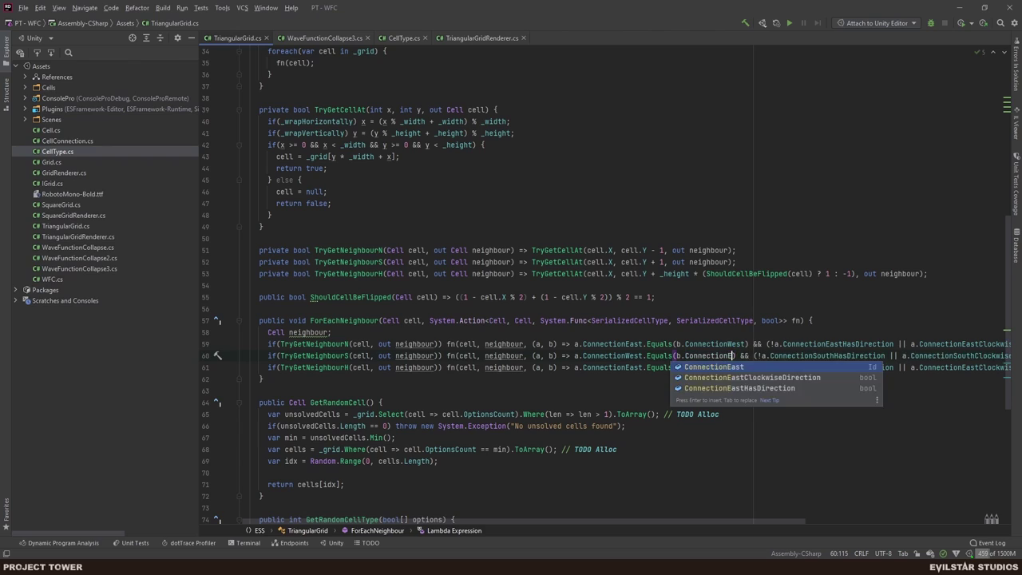
key("Left")
key("Left")
type("a")
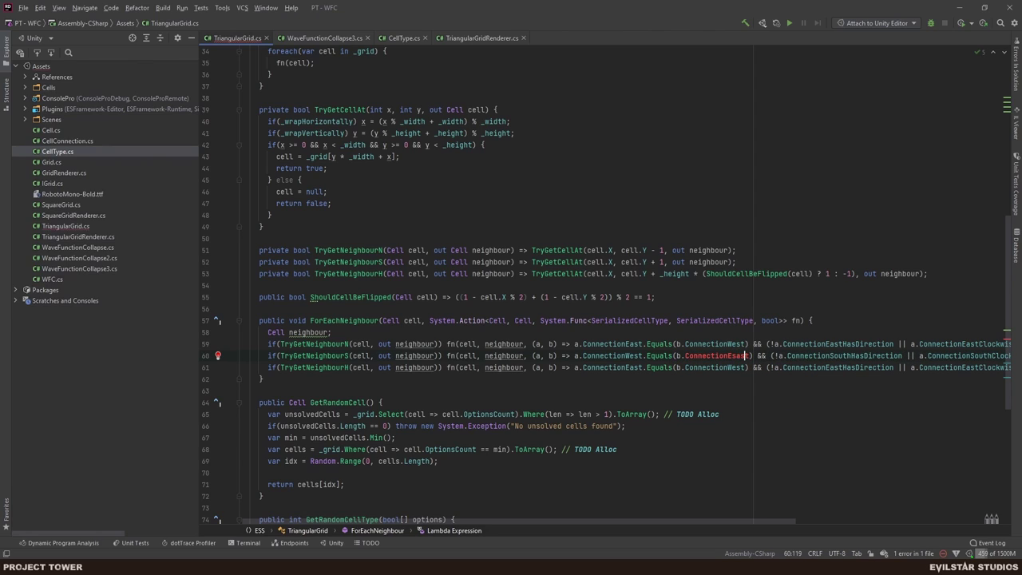
key("BackSpace")
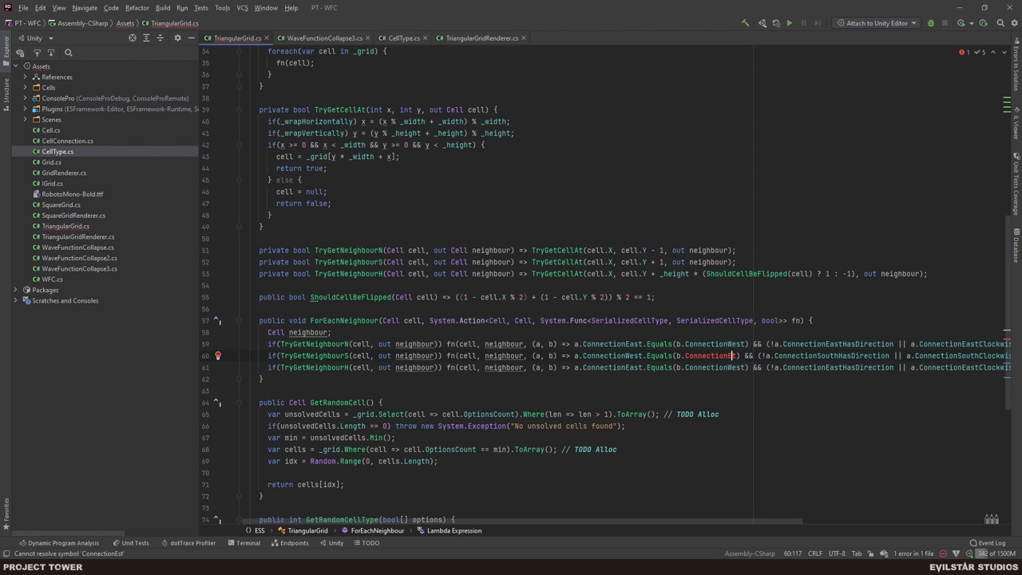
type("a")
key("Right")
key("BackSpace")
key("BackSpace")
type("as")
key("Right")
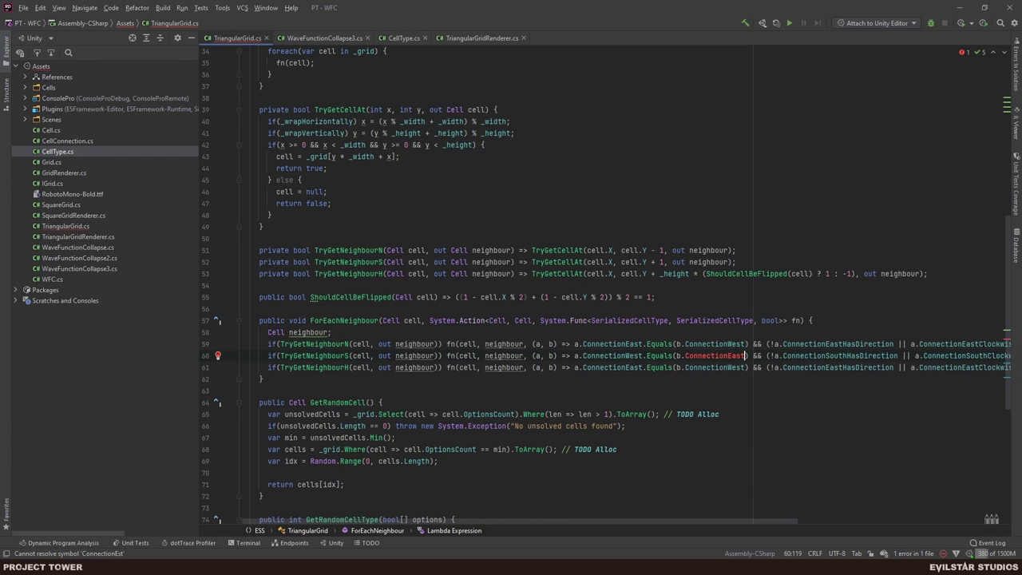
- Change the direction flag in the TryGetNeighbourS line to !a.ConnectionWestHasDirection
key("ctrl+Right")
key("ctrl+Right")
key("ctrl+Right")
key("ctrl+Left")
key("ctrl+Left")
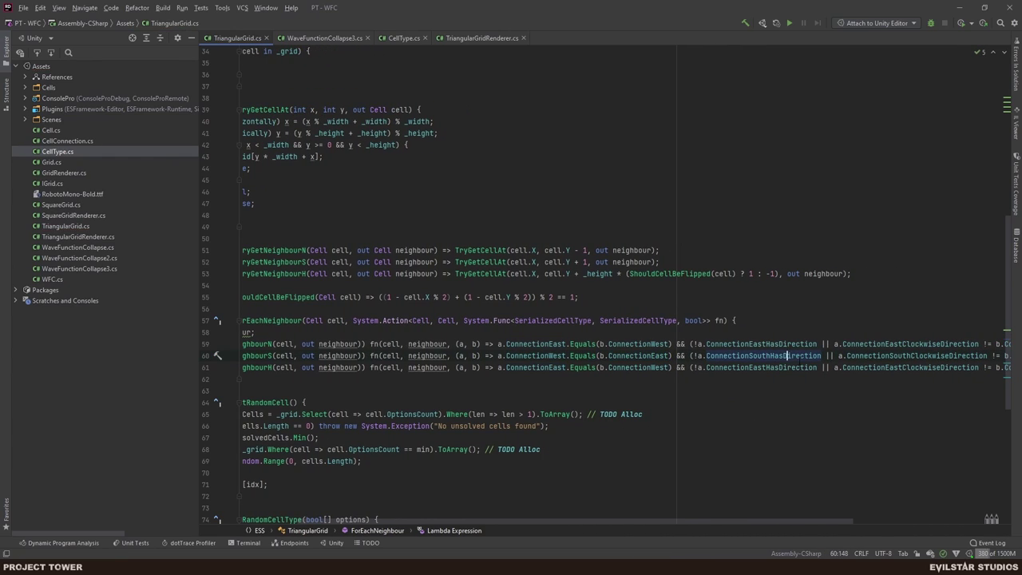
key("BackSpace")
key("BackSpace")
key("BackSpace")
key("BackSpace")
key("BackSpace")
type("We")
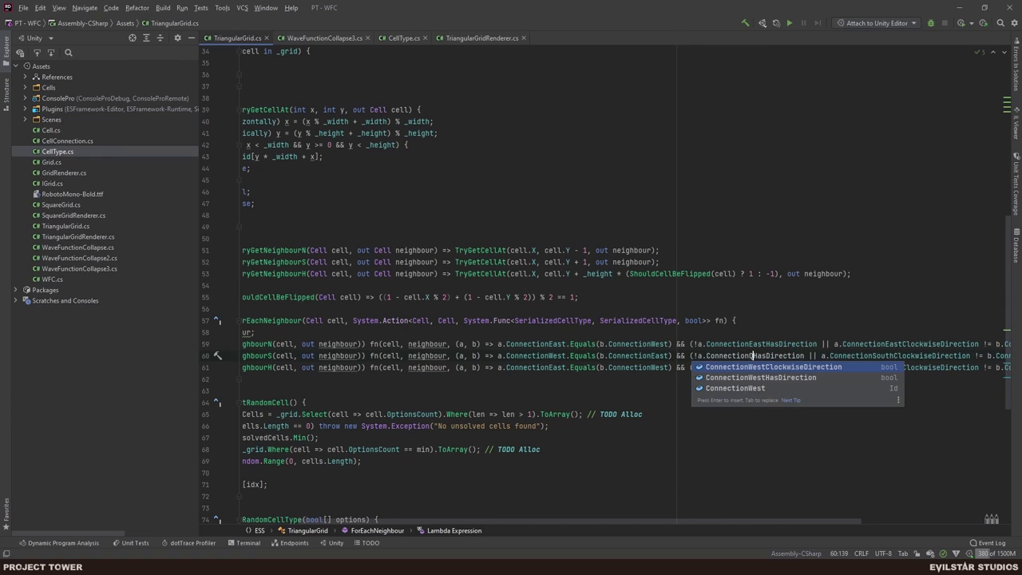
type("st")
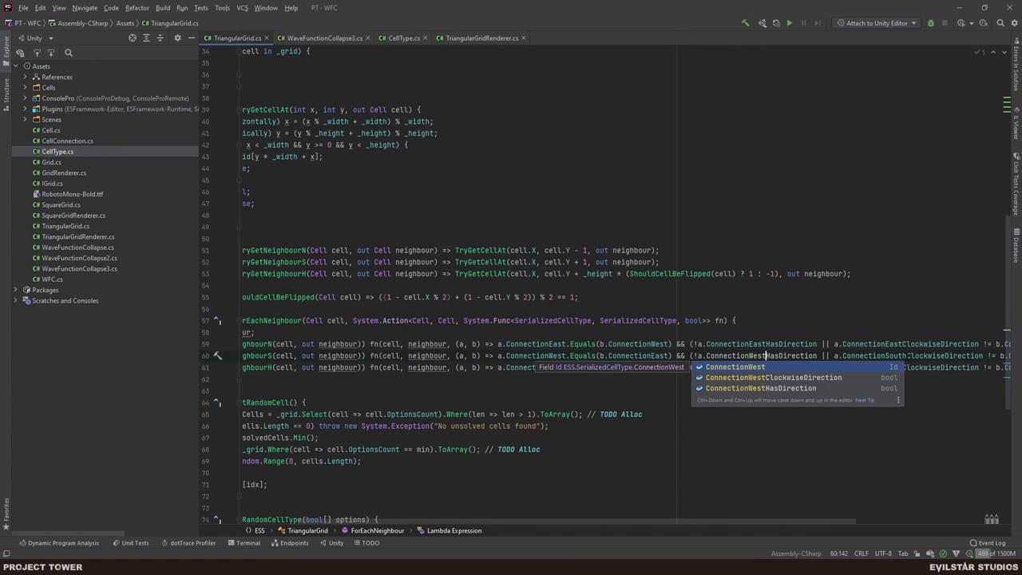
key("Escape")
- Replace a.ConnectionSouthClockwiseDirection with a.ConnectionWestClockwiseDirection in the TryGetNeighbourS line
left_click(894, 356)
scroll(881, 351, "down", 1)
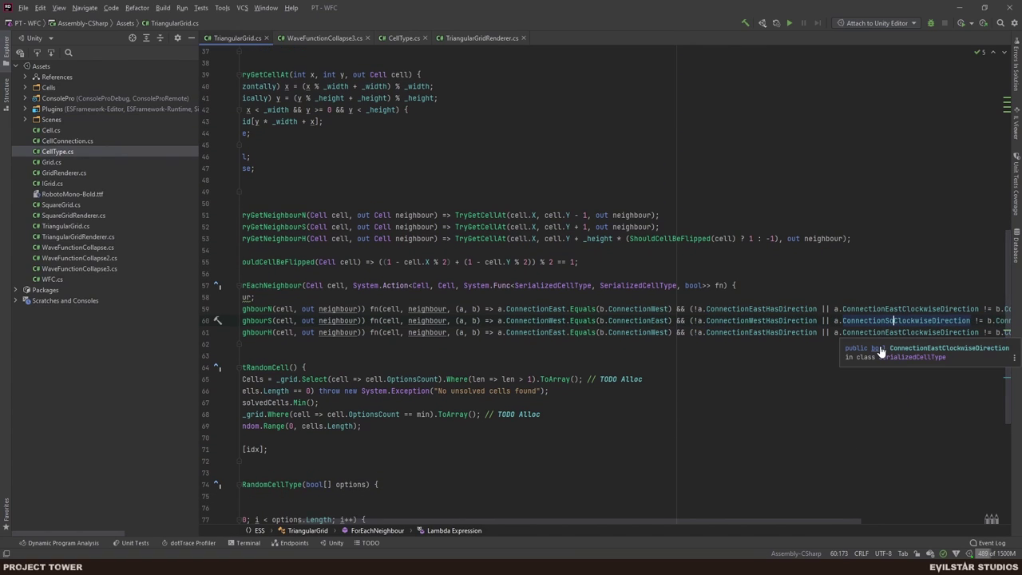
key("BackSpace")
key("BackSpace")
type("We")
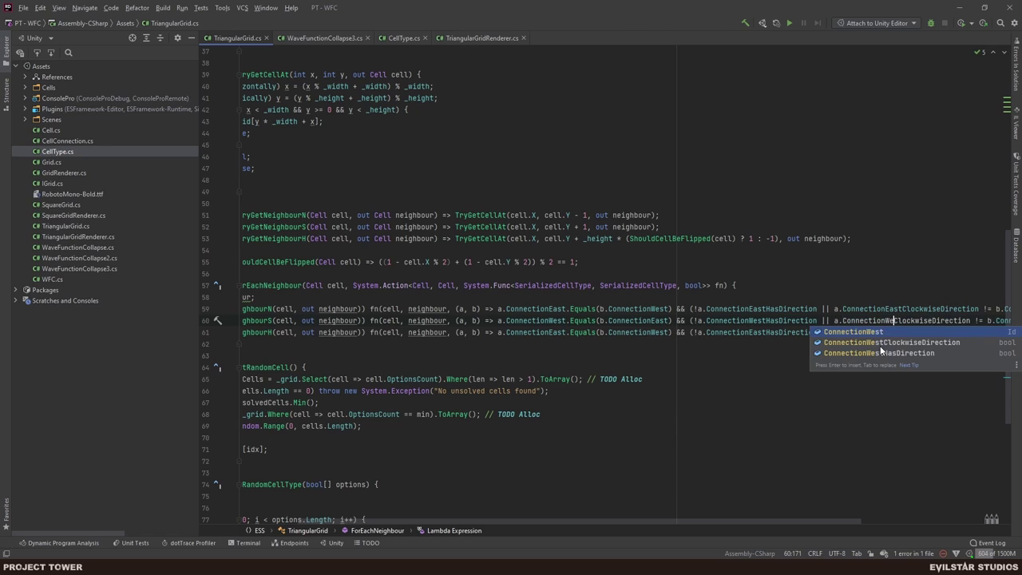
type("st")
left_click(741, 385)
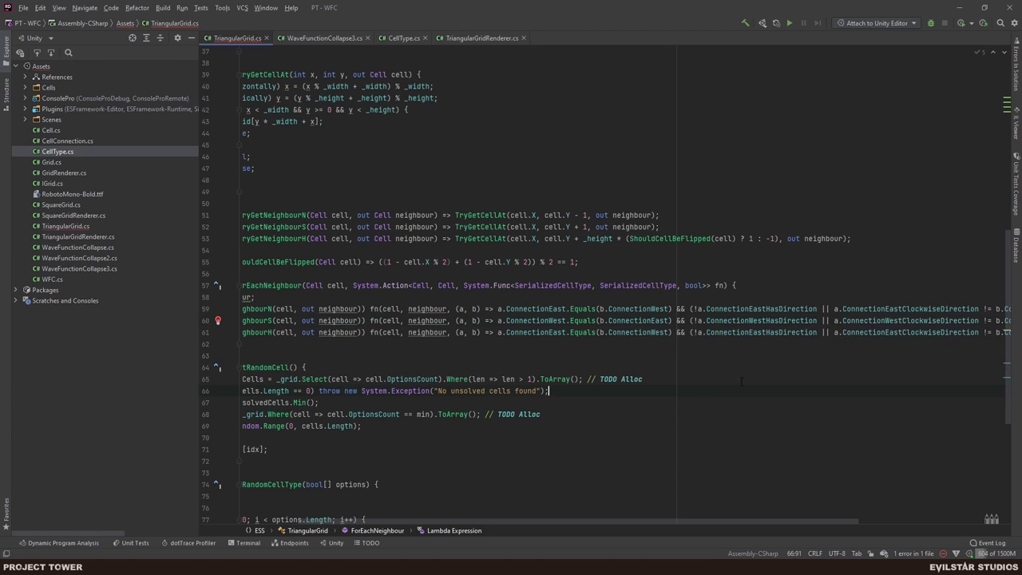
- Change the compared neighbour direction in the TryGetNeighbourS line to b.ConnectionEastClockwiseDirection
scroll(741, 380, "right", 4)
left_click(915, 320)
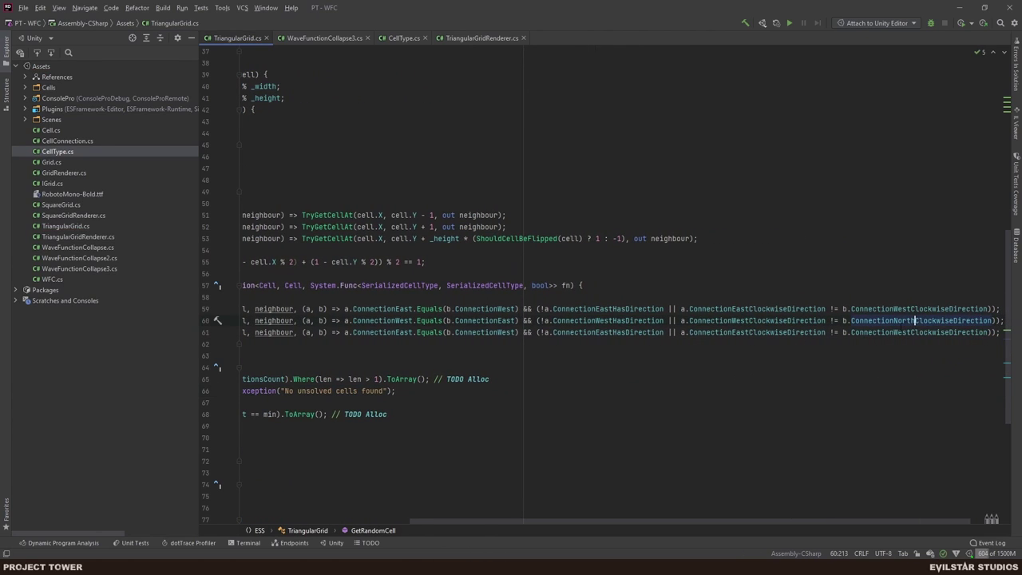
key("BackSpace")
key("BackSpace")
key("BackSpace")
key("BackSpace")
key("BackSpace")
type("East")
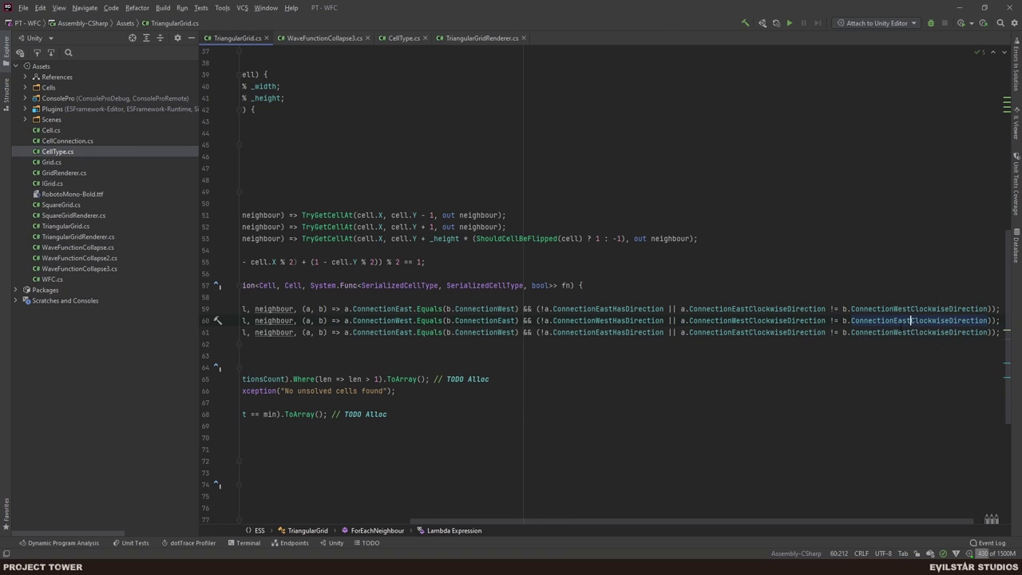
left_click(849, 344)
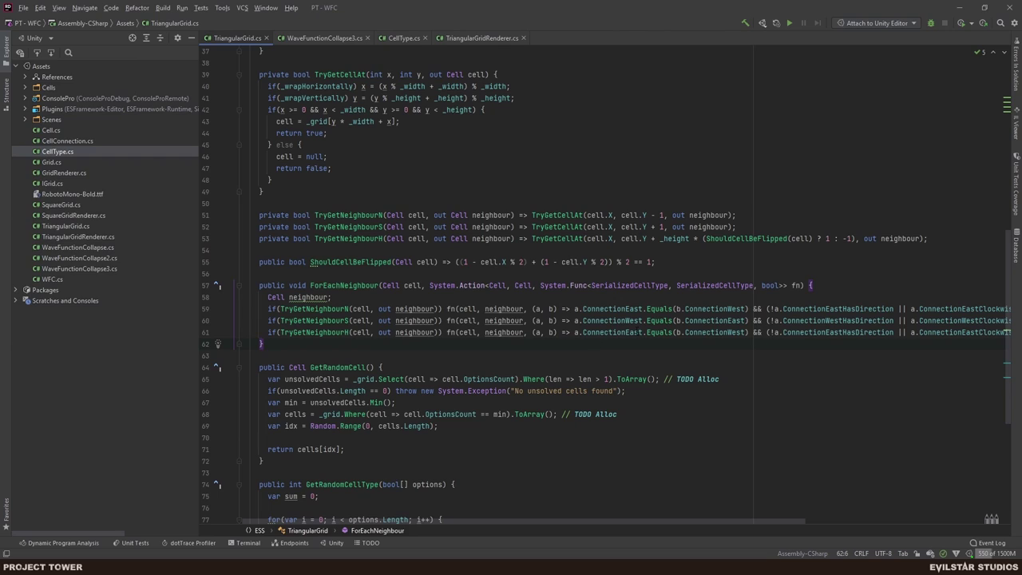
- In the TryGetNeighbourH line, change the connection comparison to a.ConnectionNorth.Equals(b.ConnectionNorth)
double_click(635, 332)
type("No")
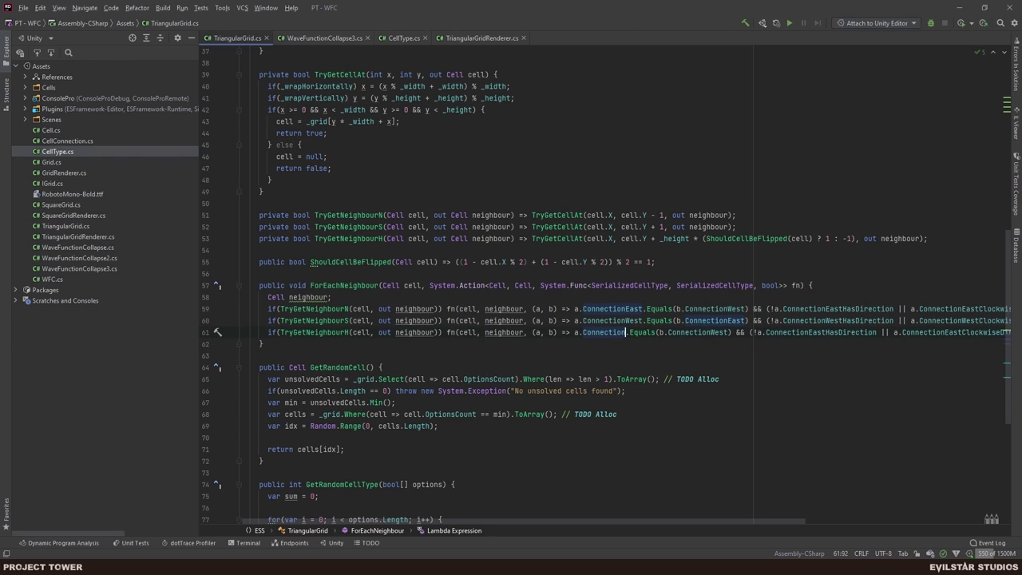
type("rth")
double_click(583, 332)
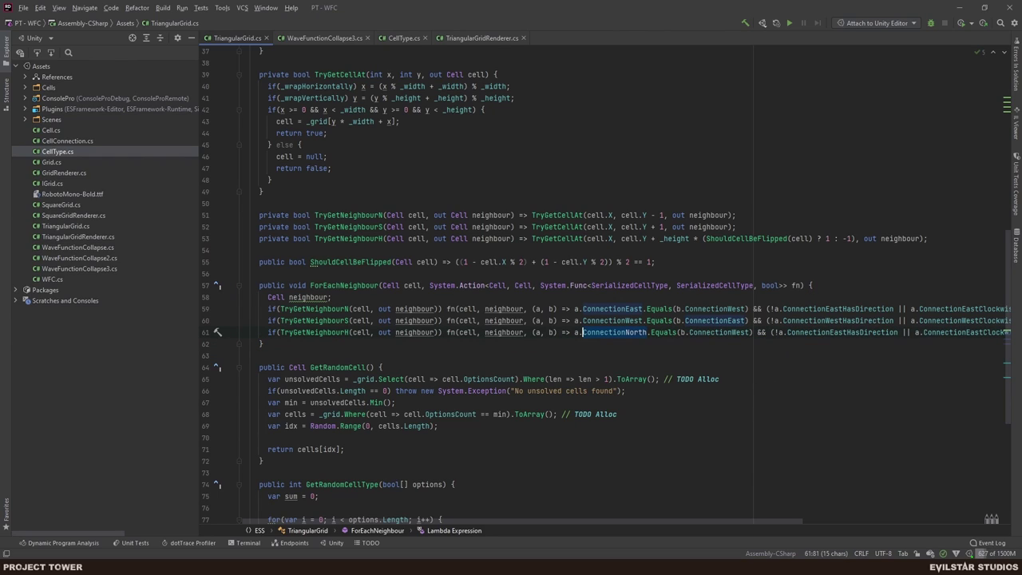
double_click(636, 333)
key("ctrl+c")
double_click(735, 332)
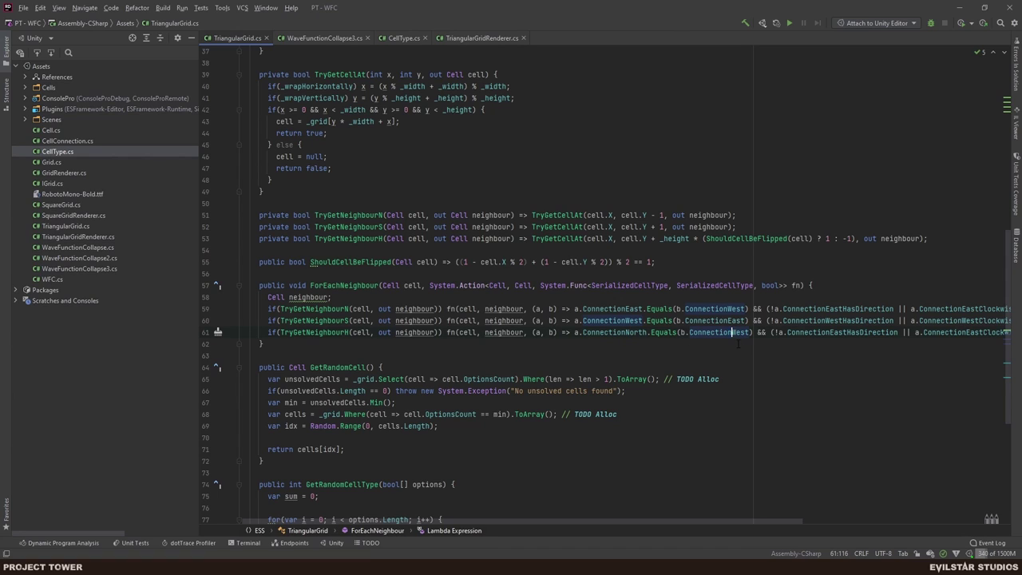
key("ctrl+v")
- Change the direction flag in the TryGetNeighbourH line to !a.ConnectionNorthHasDirection
scroll(724, 343, "right", 3)
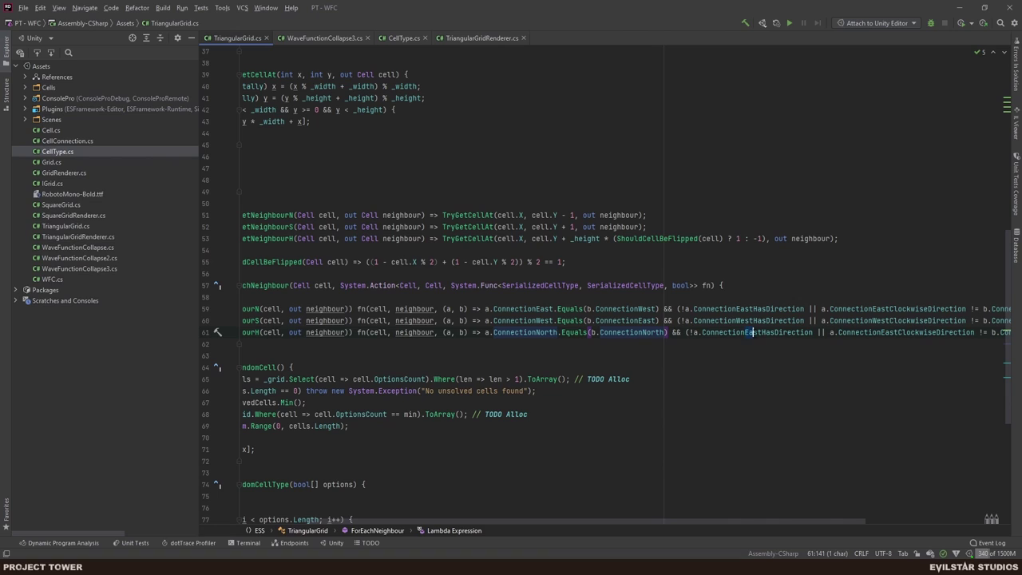
double_click(754, 332)
key("ctrl+v")
- Make the TryGetNeighbourH line compare a.ConnectionNorthClockwiseDirection with b.ConnectionNorthClockwiseDirection
scroll(769, 351, "right", 5)
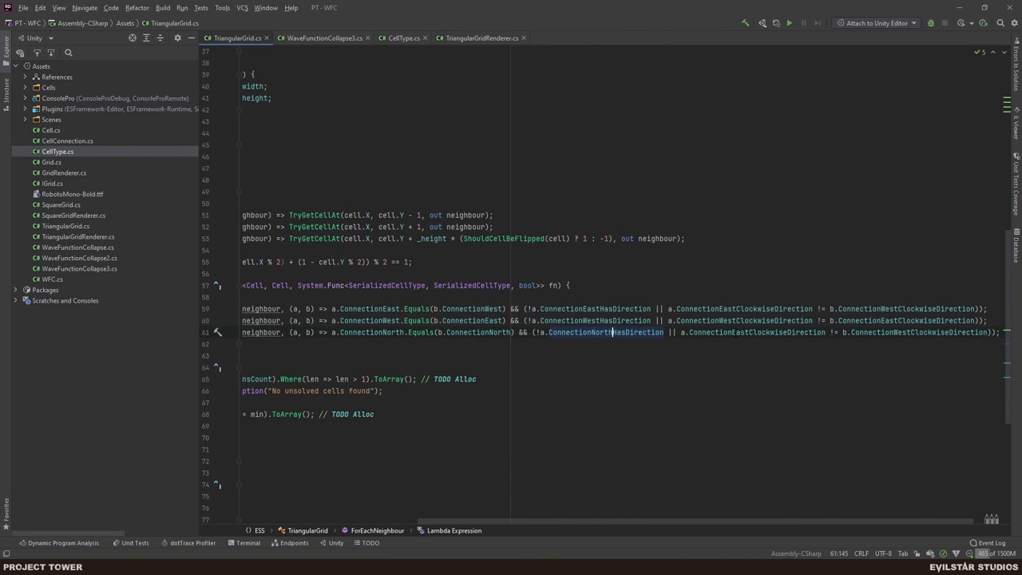
double_click(744, 332)
key("ctrl+v")
scroll(744, 344, "right", 1)
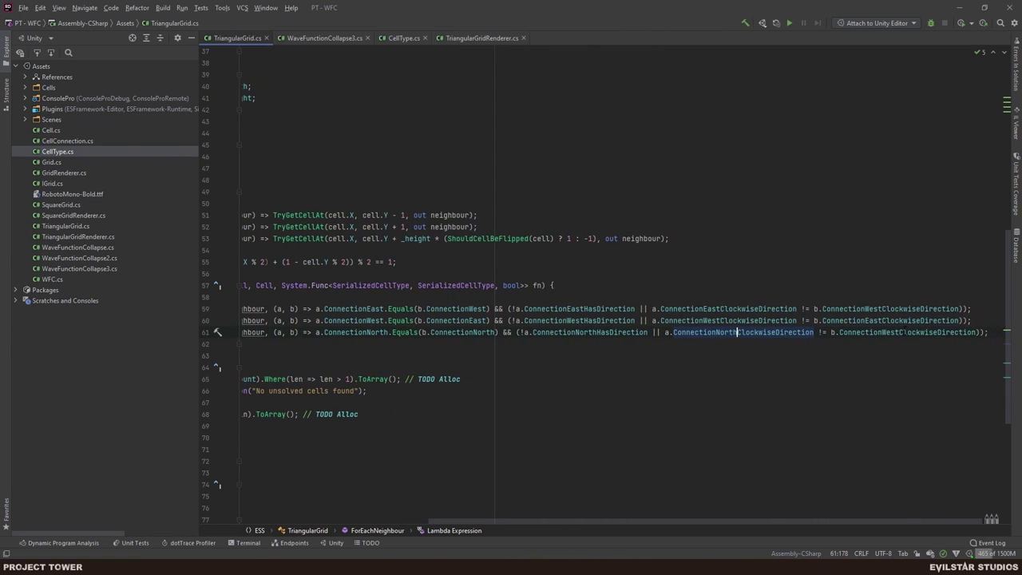
double_click(894, 332)
key("ctrl+v")
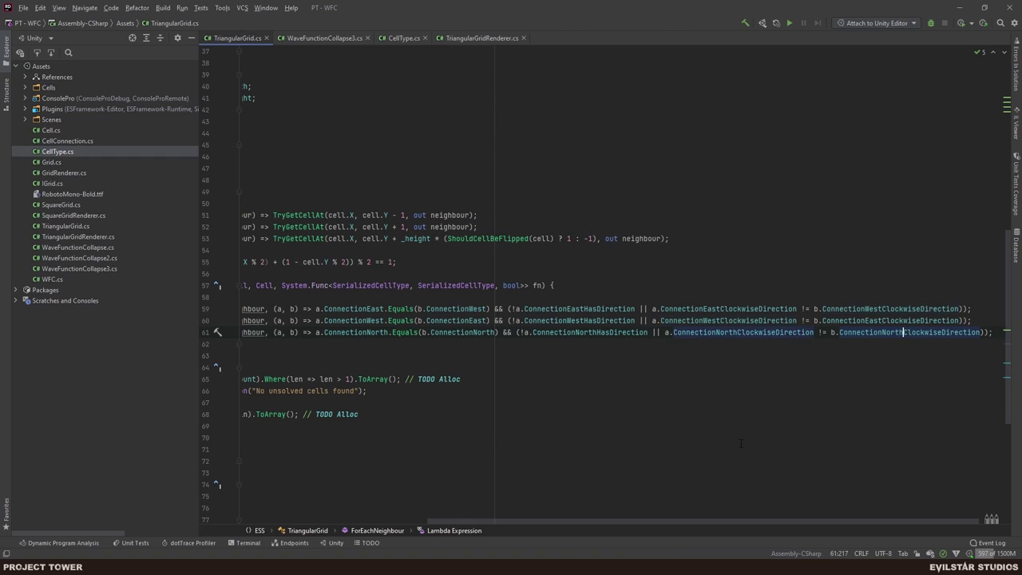
scroll(759, 440, "left", 8)
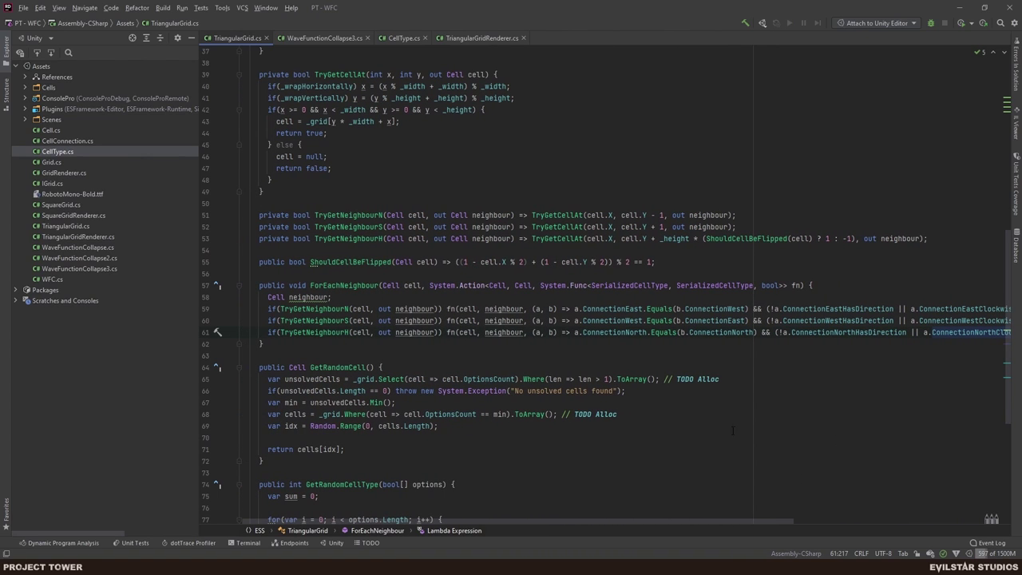
left_click(280, 348)
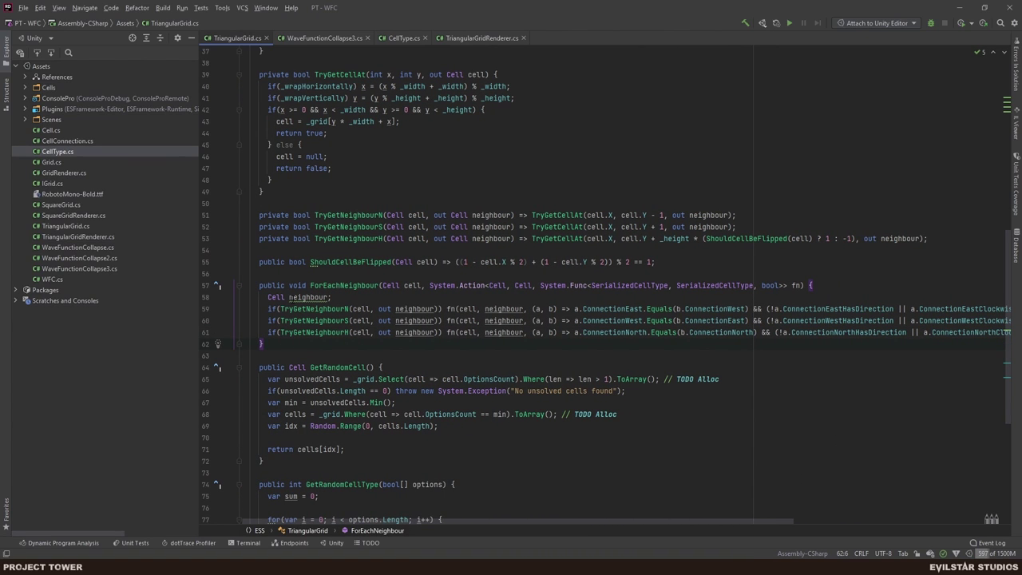
- Switch to Unity, minimize the Paint drawing, and select the Dummy prefab and then the Cell Error asset in the Triangles folder
mouse_move(319, 323)
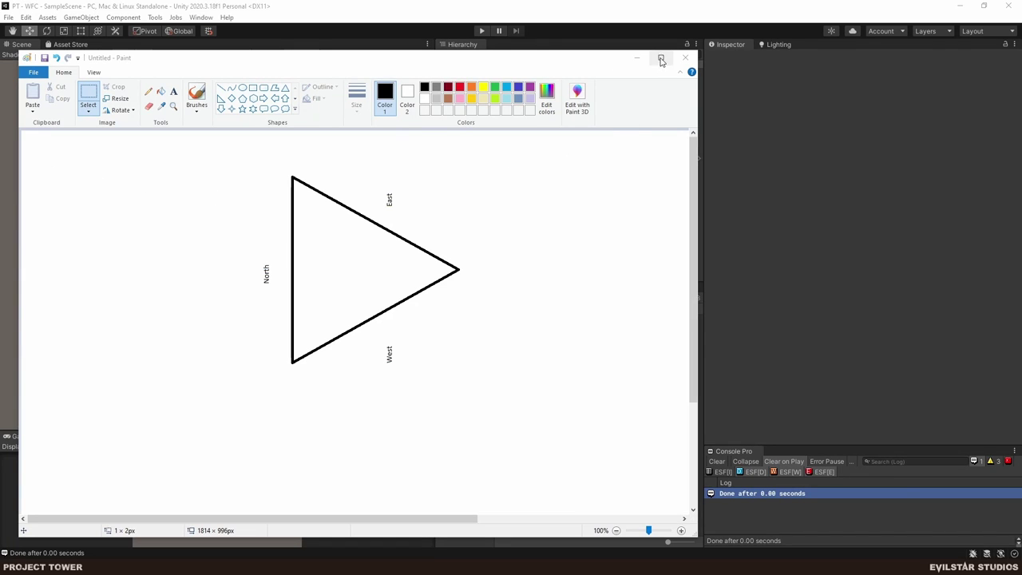
left_click(636, 58)
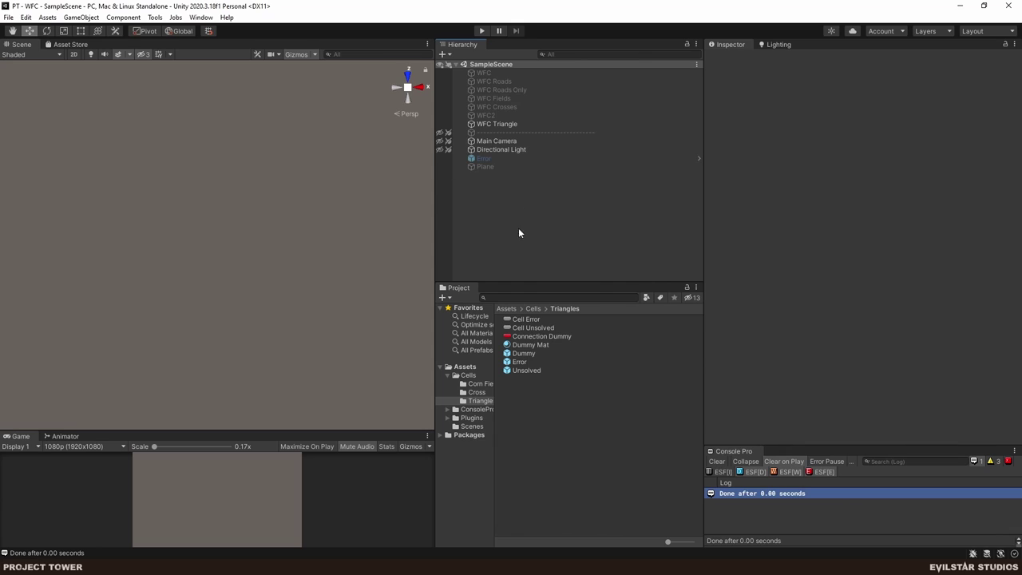
left_click(522, 353)
left_click(522, 320)
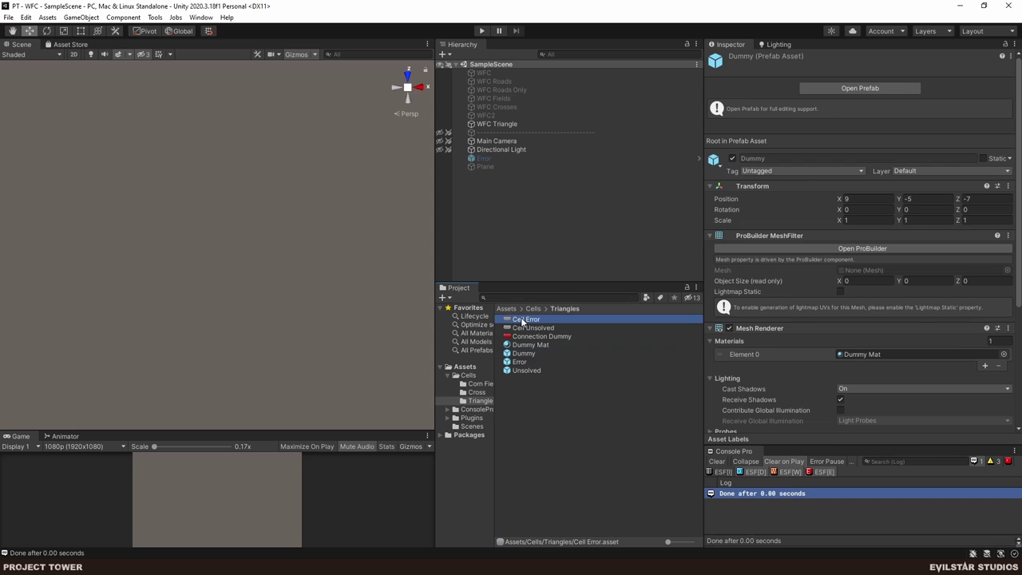
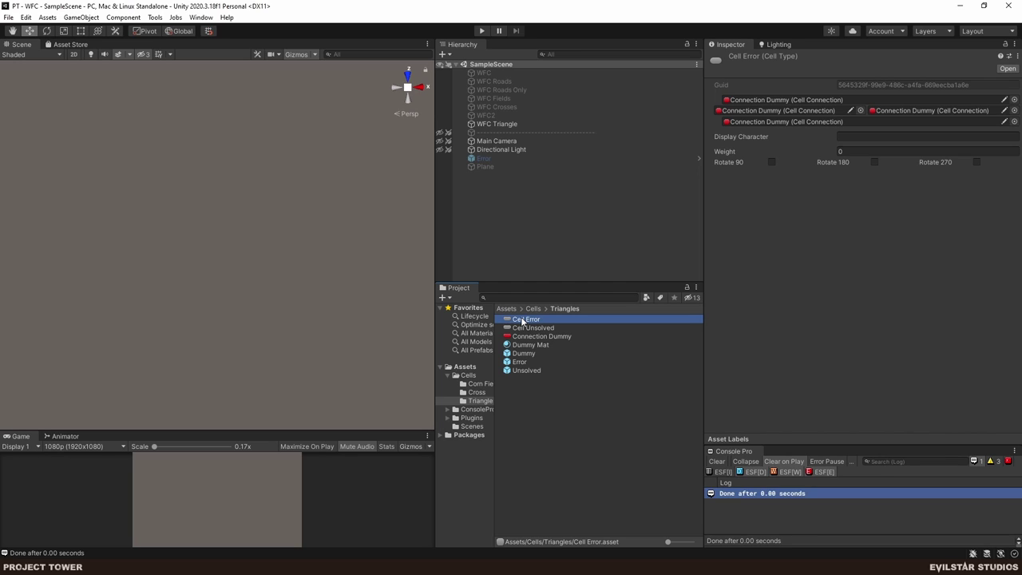
- Rename the Cell Error asset in the Triangles folder as Cell Empty
left_click(523, 319)
key("BackSpace")
key("BackSpace")
key("BackSpace")
key("BackSpace")
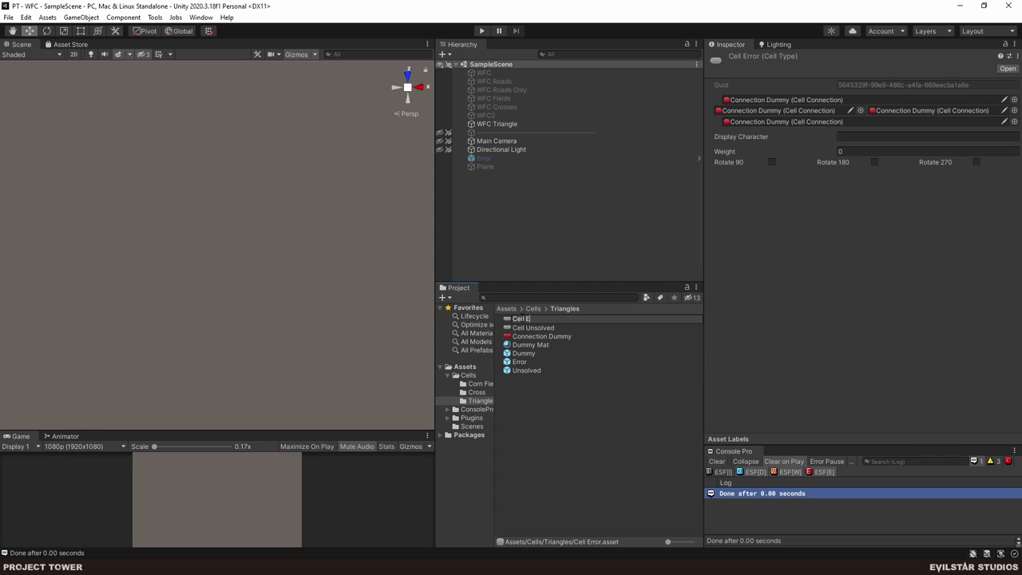
type("moty")
key("BackSpace")
key("BackSpace")
key("BackSpace")
type("pty")
key("Return")
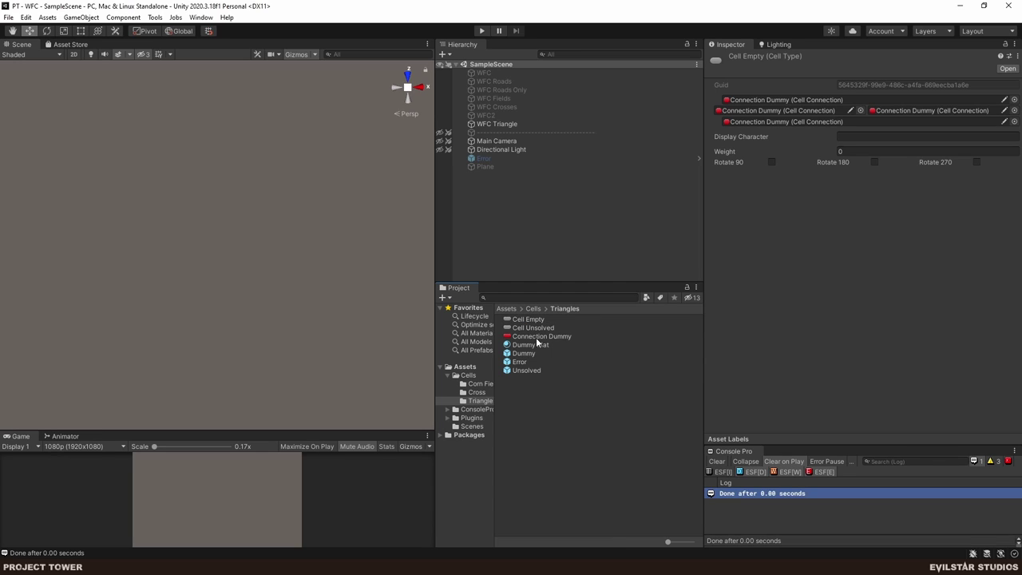
- Delete the Cell Unsolved asset from the Triangles folder
left_click(533, 328)
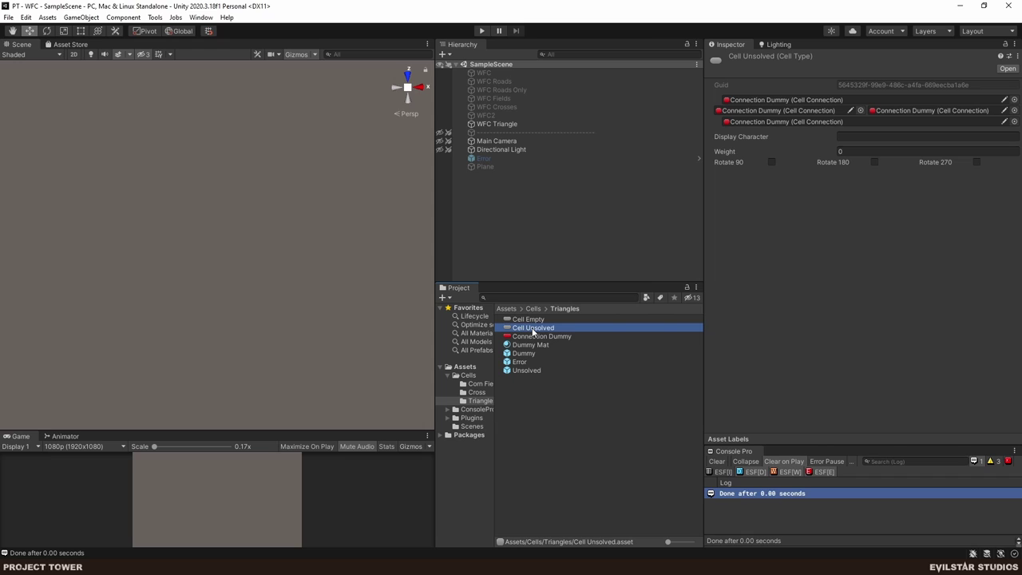
key("Delete")
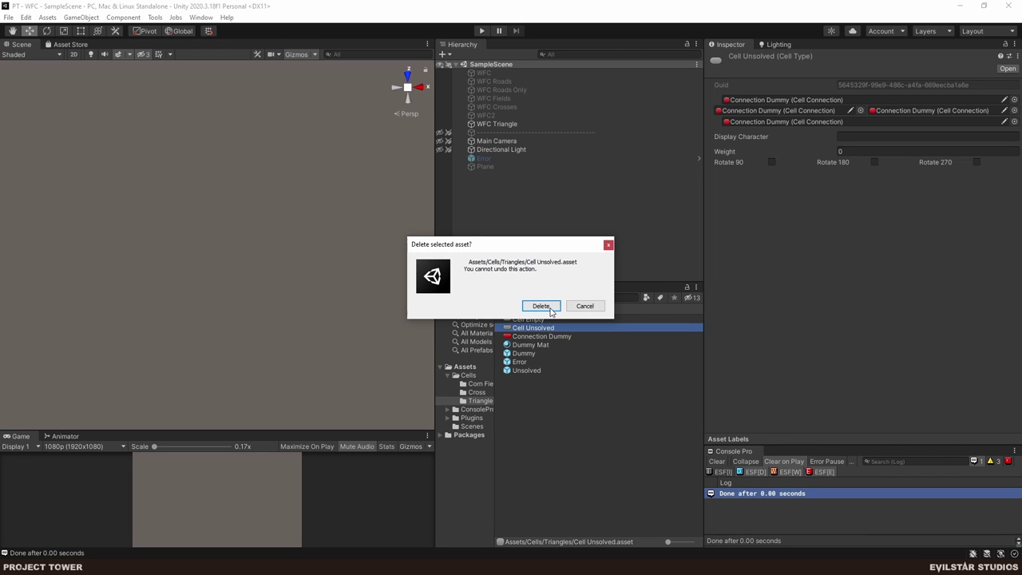
left_click(543, 304)
- Rename the Dummy prefab in the Triangles folder as Empty
left_click(522, 344)
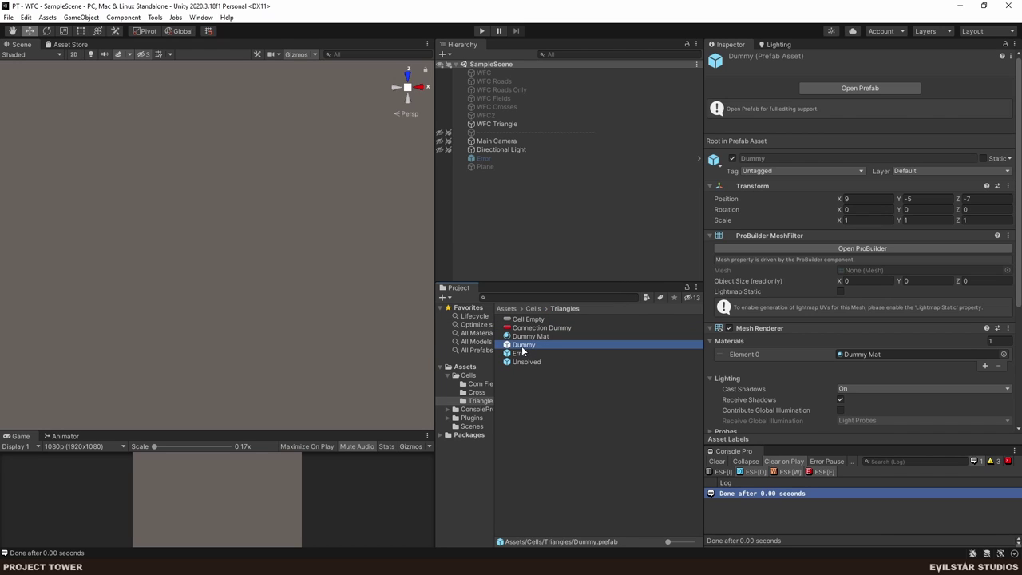
left_click(534, 344)
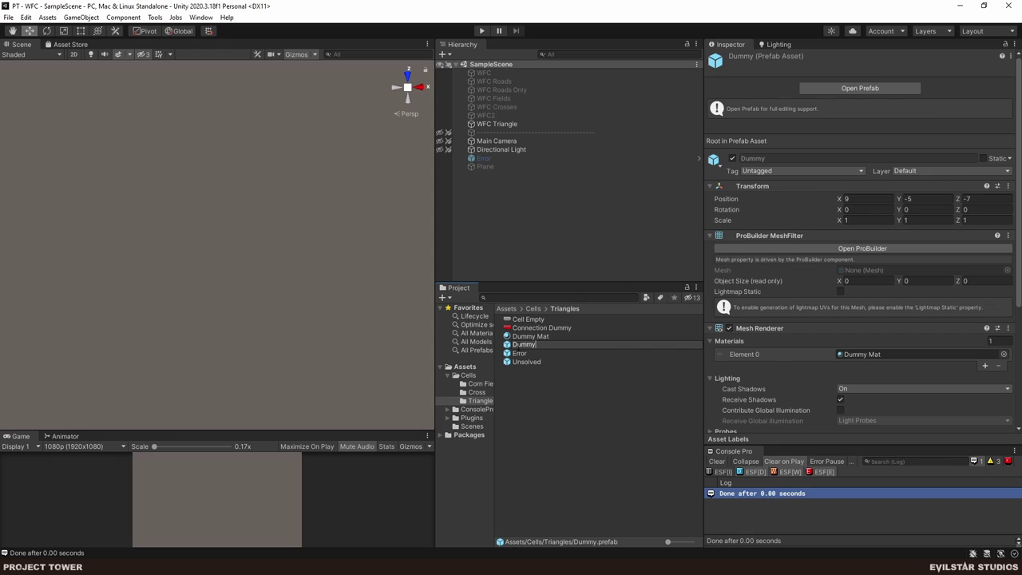
key("ctrl+a")
type("Err")
type("pty")
key("Return")
- Open the Empty prefab, inspect its mesh and the Dummy Mat material, and return to SampleScene
double_click(523, 344)
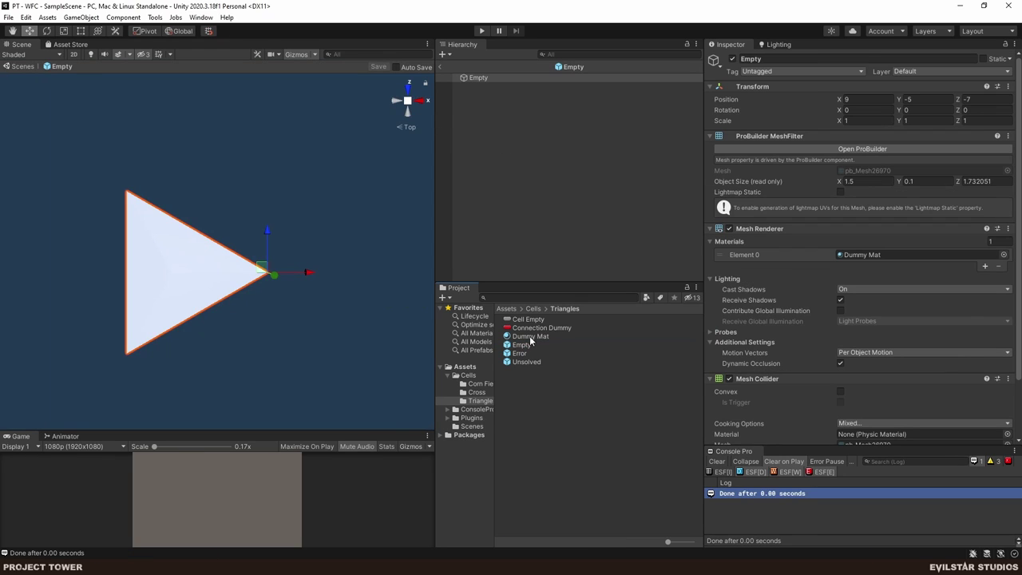
left_click(524, 338)
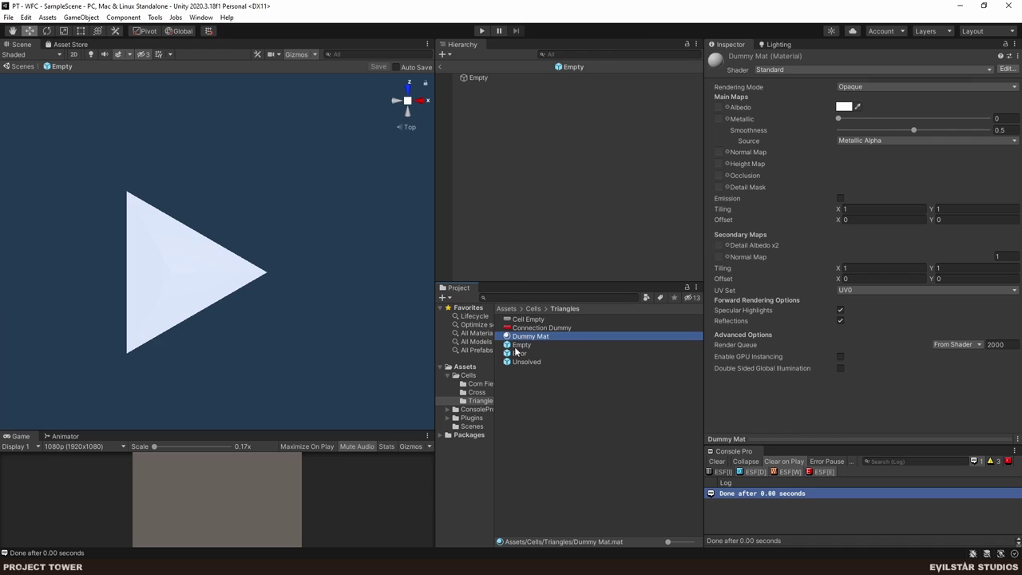
left_click(516, 346)
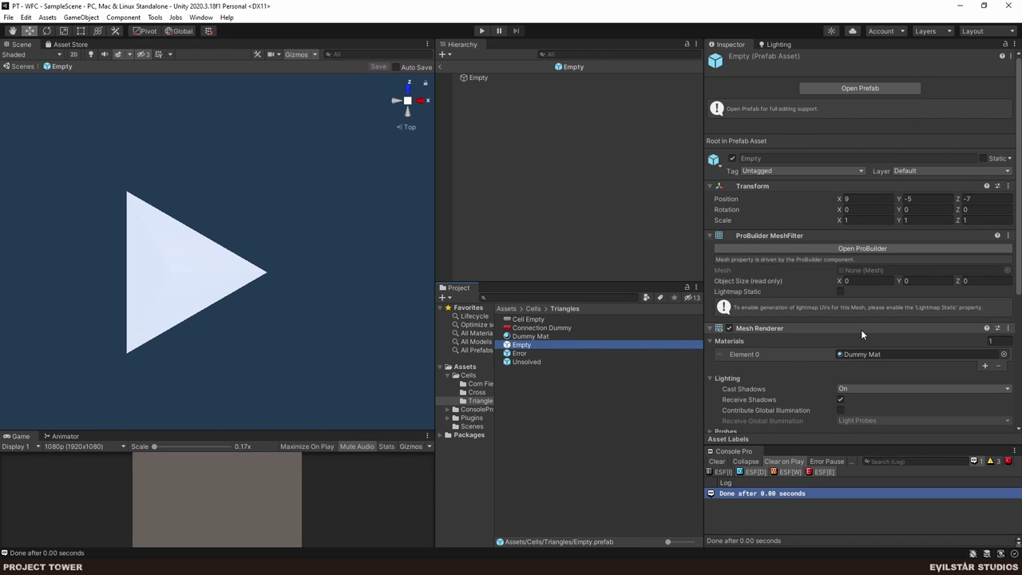
left_click(559, 402)
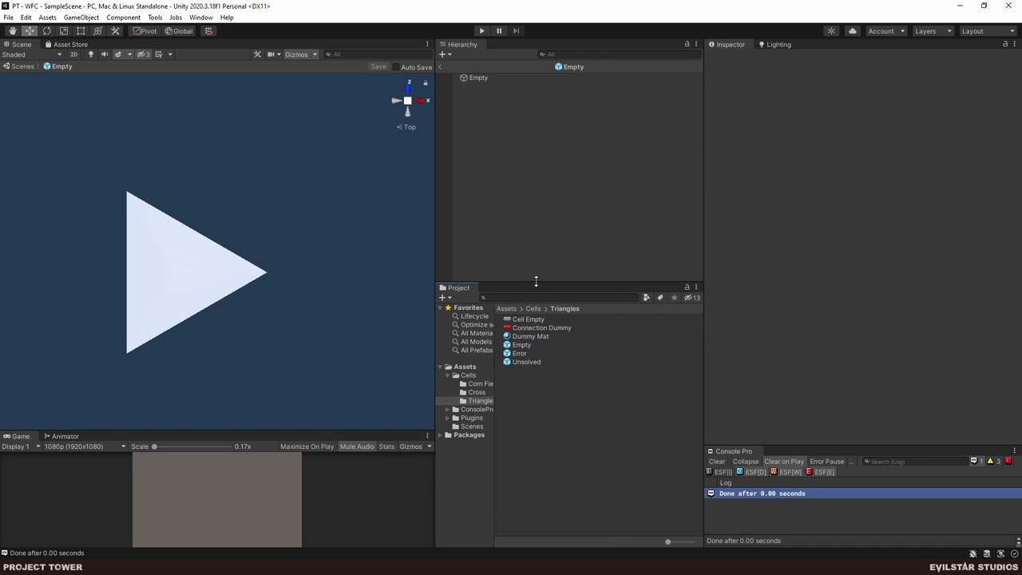
left_click(439, 67)
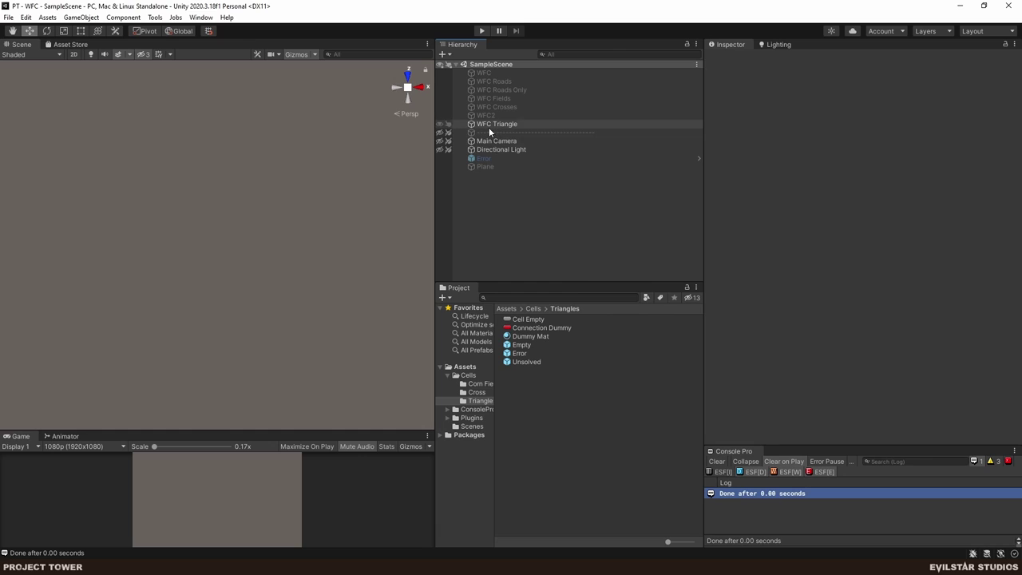
- Review the cell and renderer lists of WFC Triangle and briefly test-run the scene
left_click(489, 125)
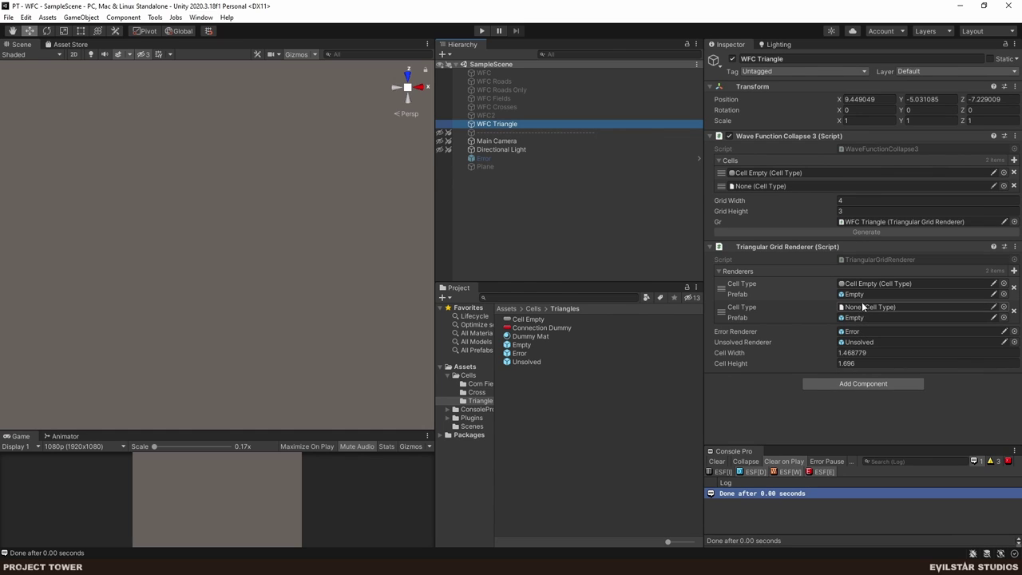
left_click(524, 206)
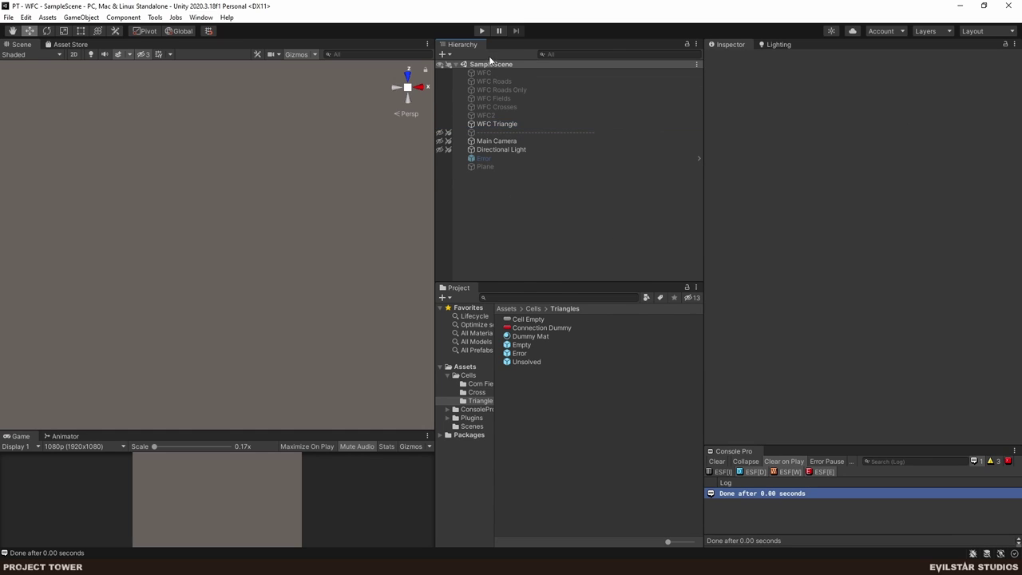
left_click(481, 30)
left_click(481, 30)
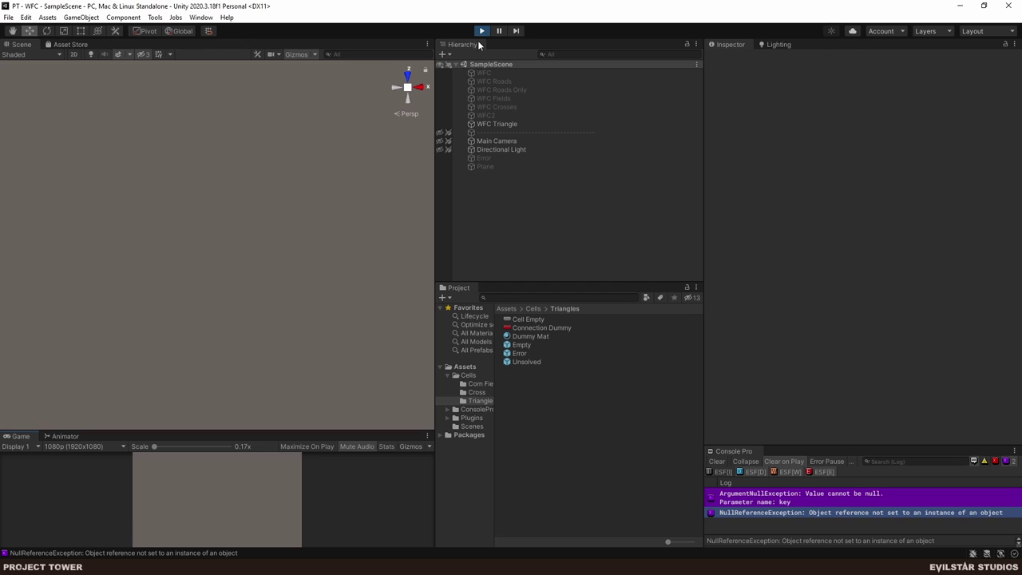
- Remove the unassigned None entries from WFC Triangle's Cells and Renderers lists, test-running the scene between the two removals
left_click(518, 124)
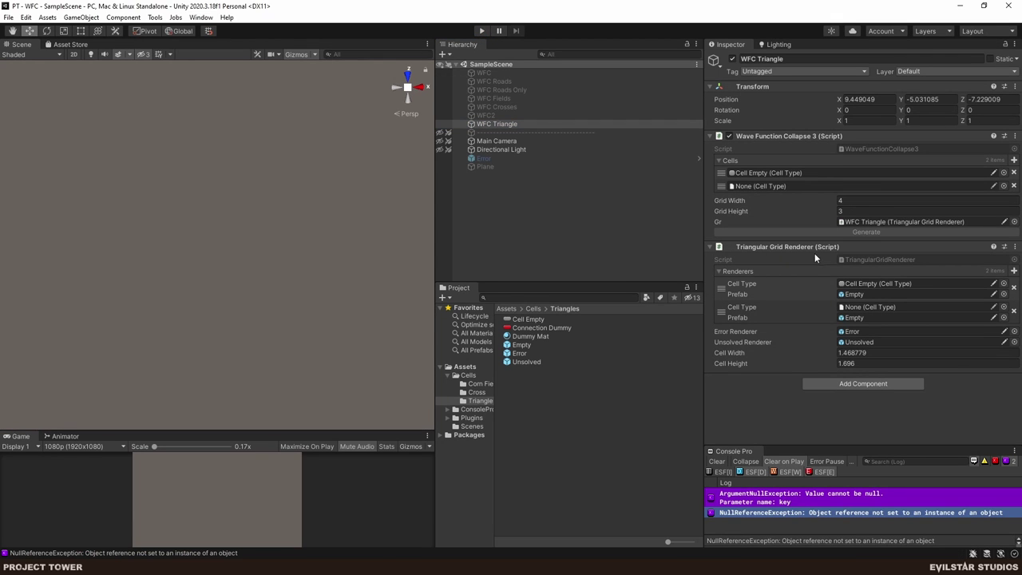
left_click(1013, 185)
left_click(481, 31)
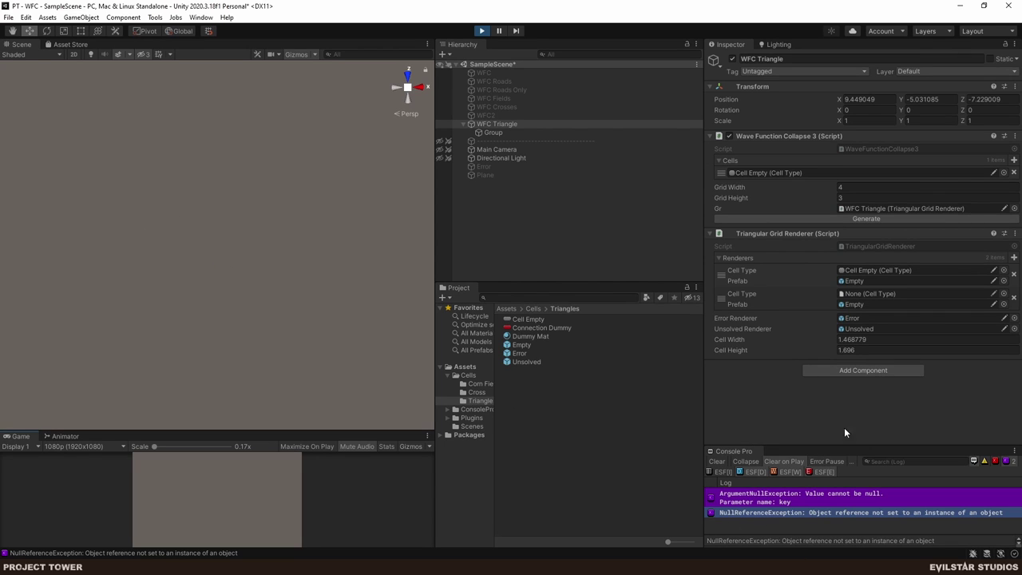
left_click(481, 30)
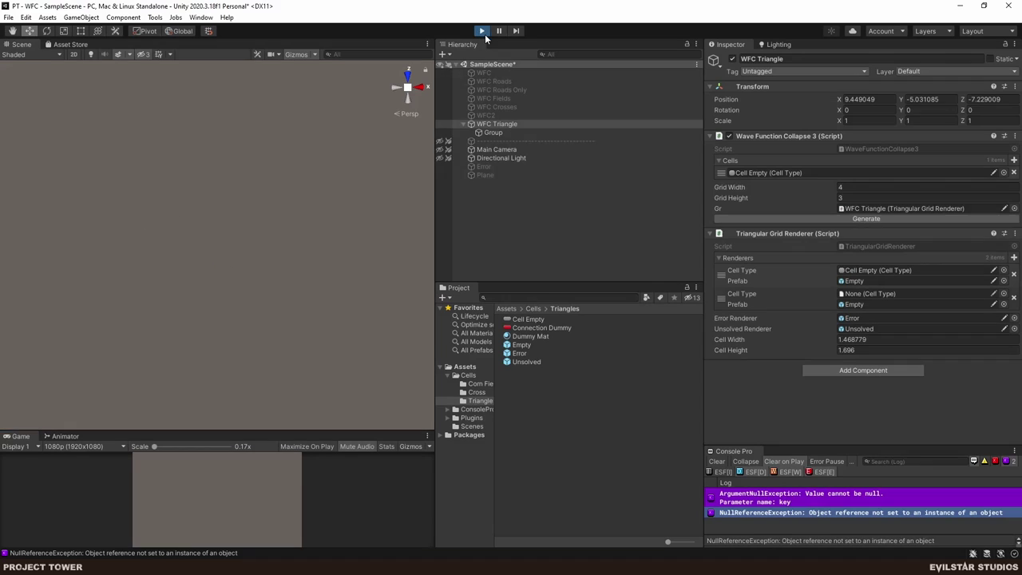
left_click(1013, 297)
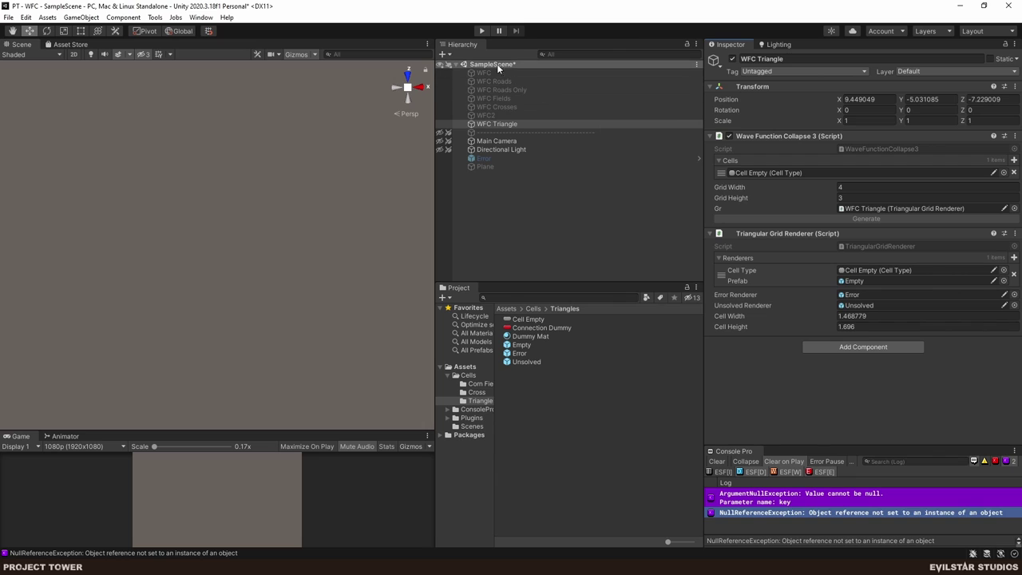
- Run the scene, inspect the generated triangle grid from an angle, and stop the run
left_click(481, 32)
left_click_drag(191, 245, 277, 214)
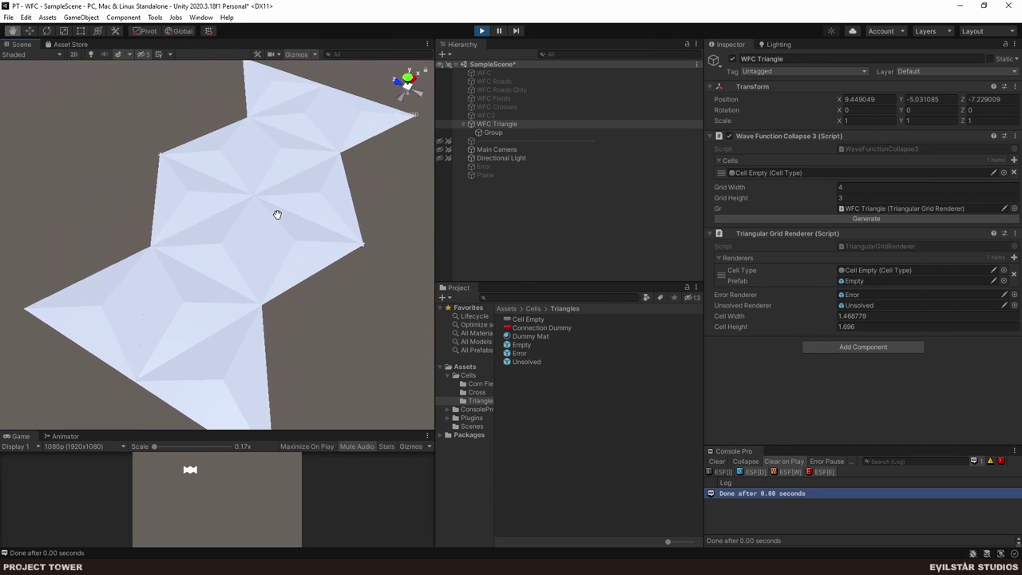
key("w")
left_click(485, 34)
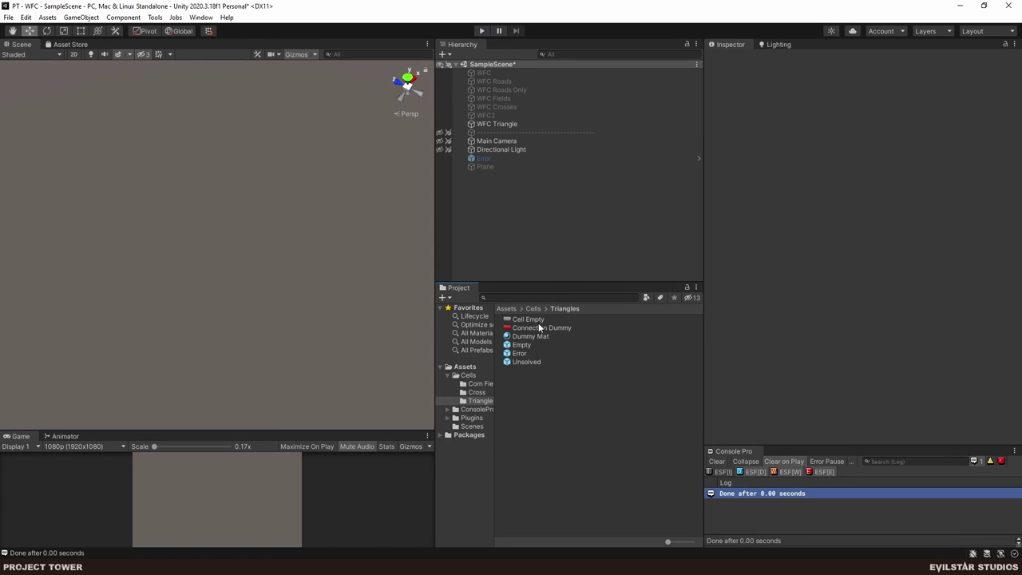
- Rename the Dummy Mat material as Empty Mat
left_click(540, 336)
left_click(540, 336)
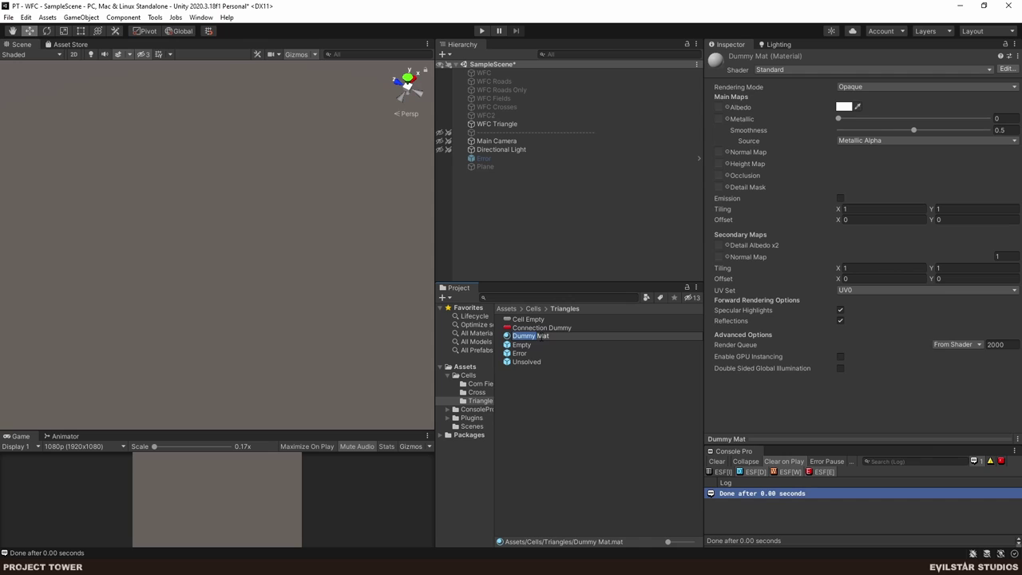
type("Empty")
key("Return")
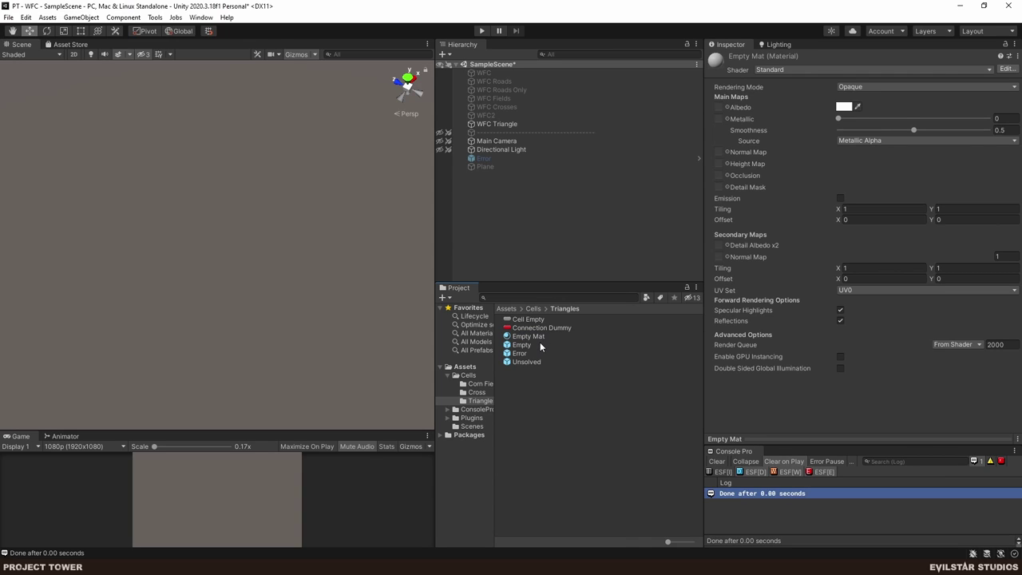
right_click(532, 399)
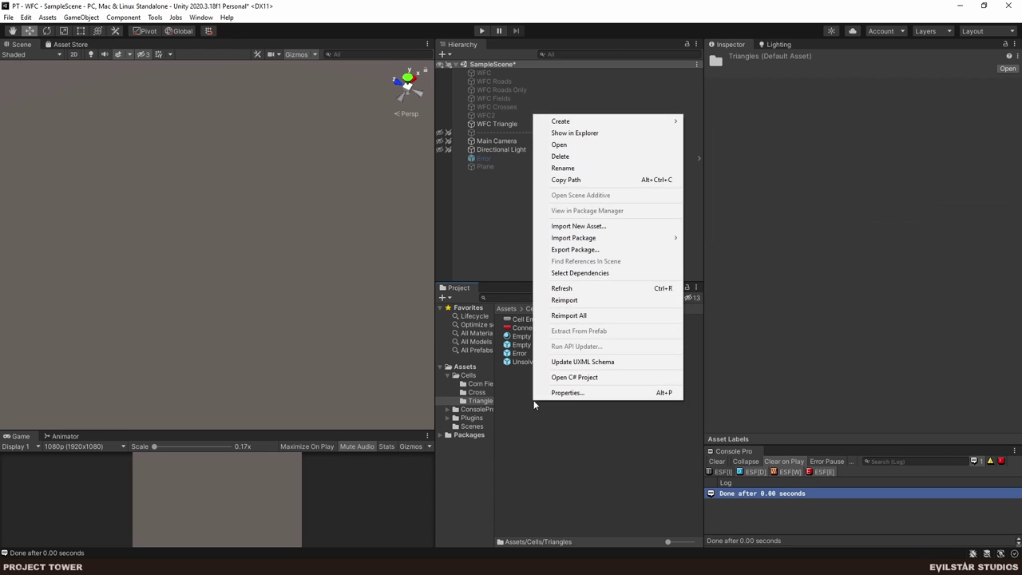
key("Escape")
left_click(538, 320)
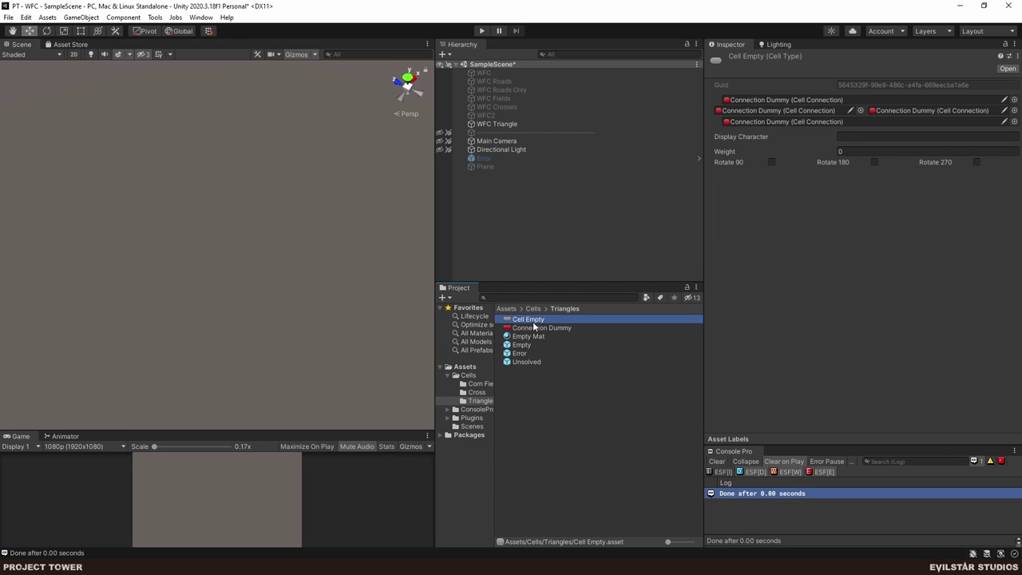
right_click(546, 421)
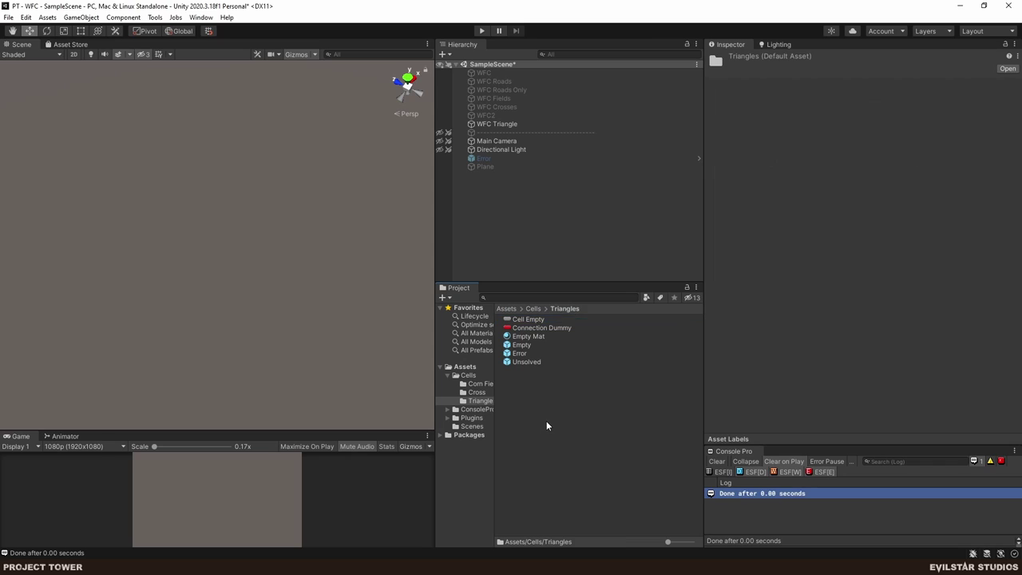
left_click(527, 319)
- Rename the Connection Dummy asset as Connection Empty
left_click(529, 328)
key("F2")
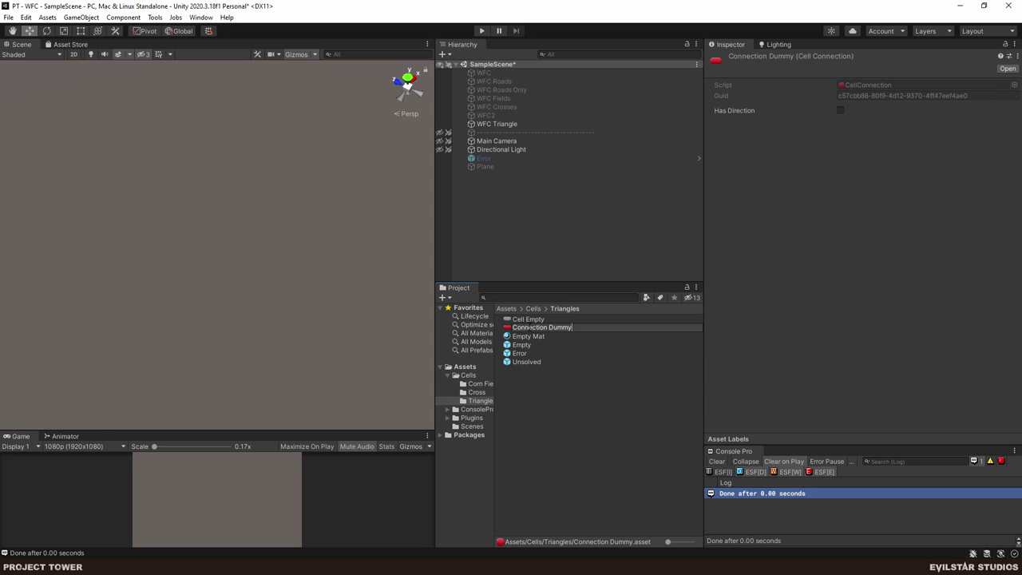
key("ctrl+shift+Left")
type("Empty")
key("Return")
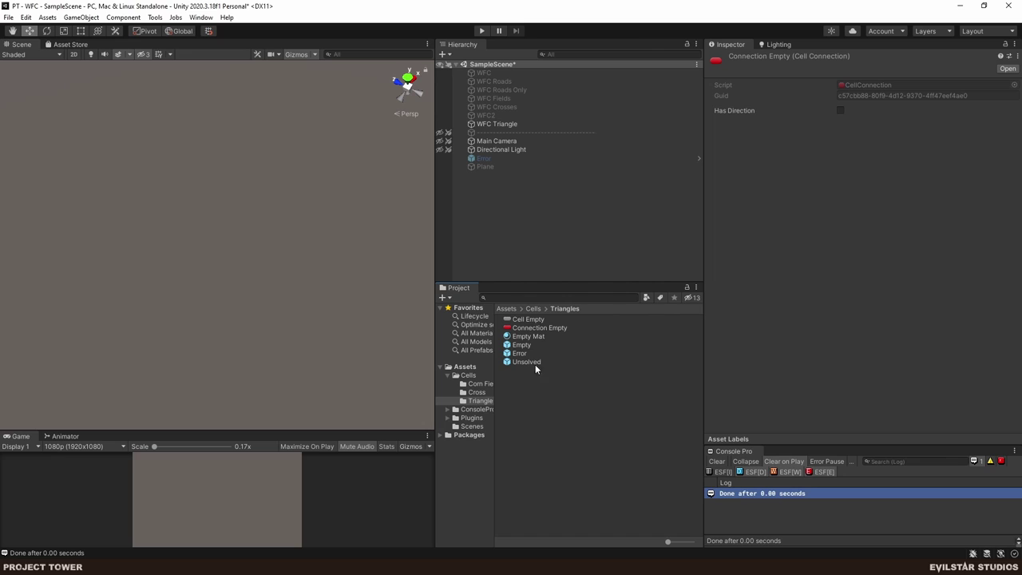
- Create a new WFC Cell Connection asset named Connection Full in the Triangles folder
right_click(556, 407)
mouse_move(611, 142)
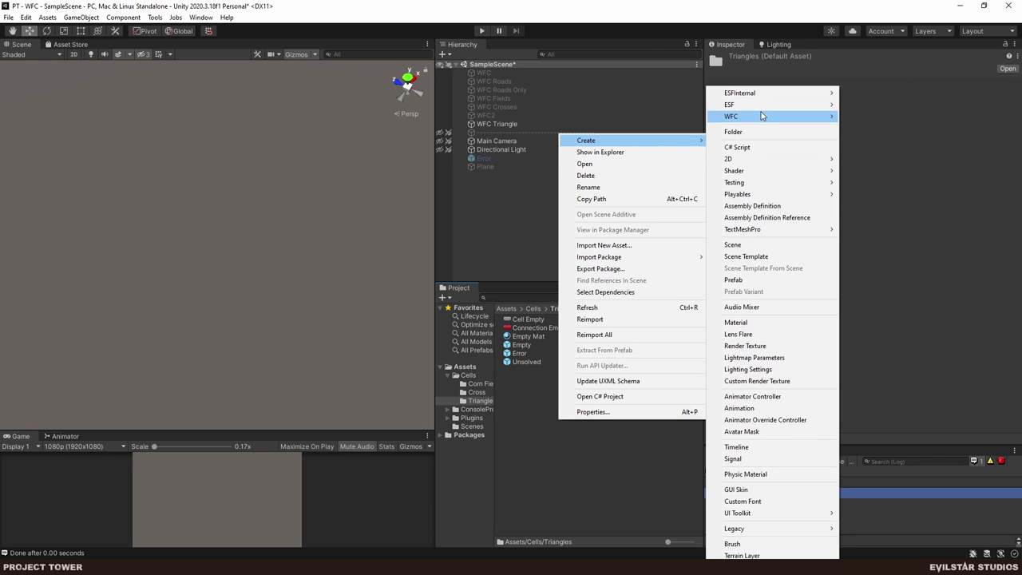
mouse_move(761, 116)
left_click(886, 116)
type("Con")
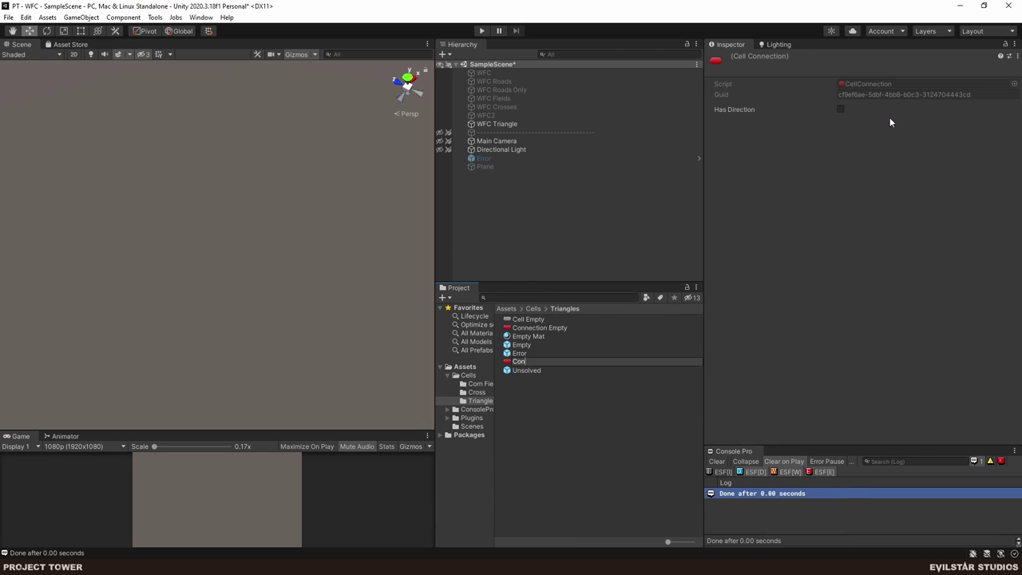
type("nection Full")
key("Return")
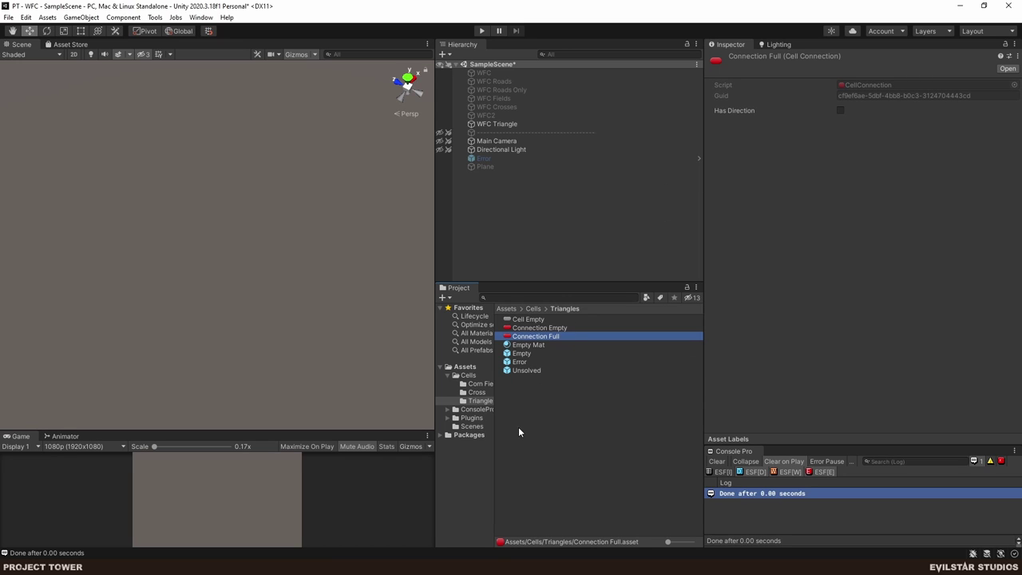
- Create a new WFC Cell Type asset named Cell NE in the Triangles folder
right_click(546, 428)
mouse_move(609, 150)
mouse_move(736, 120)
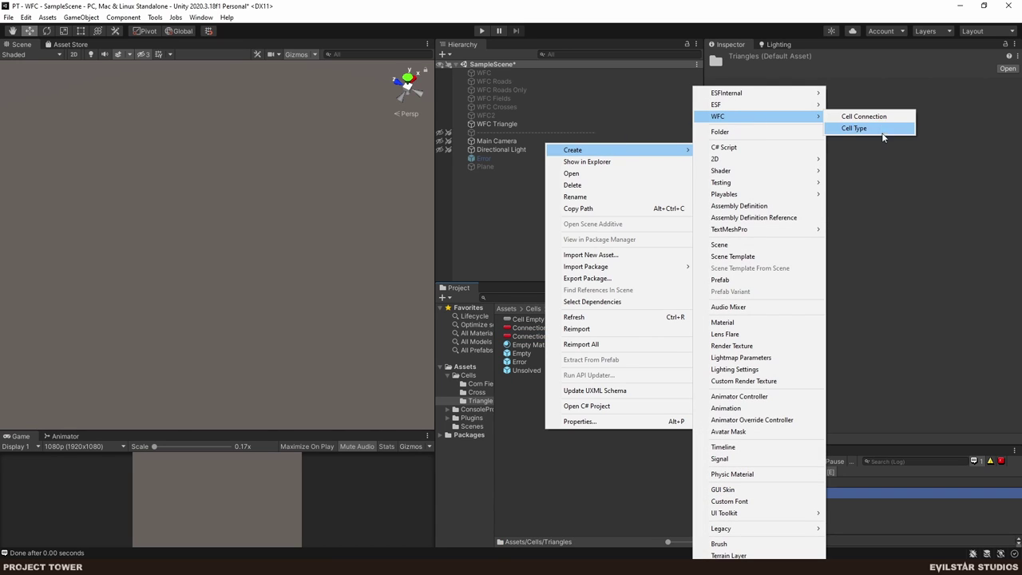
left_click(826, 130)
type("Cell")
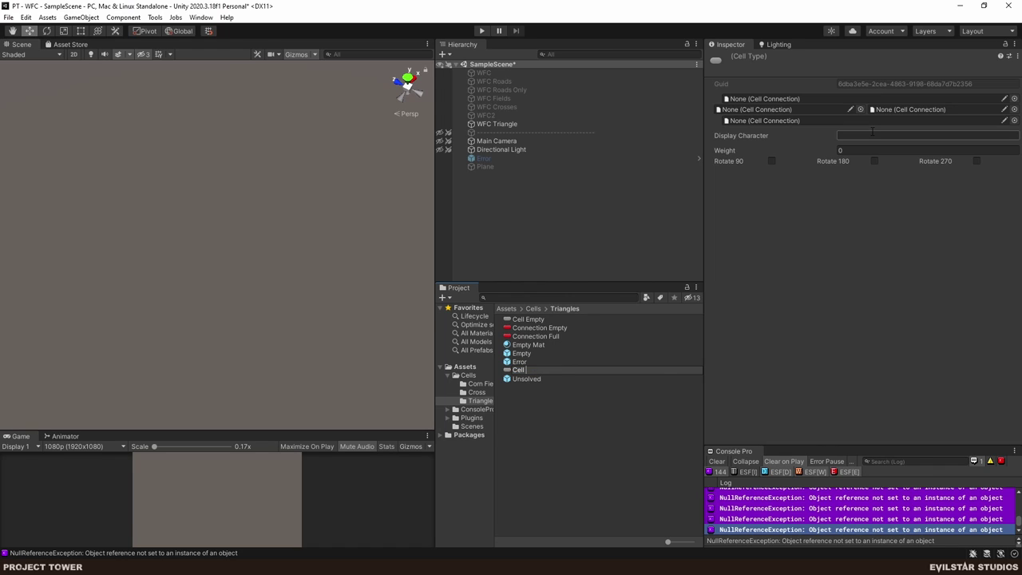
type(" NE")
key("Return")
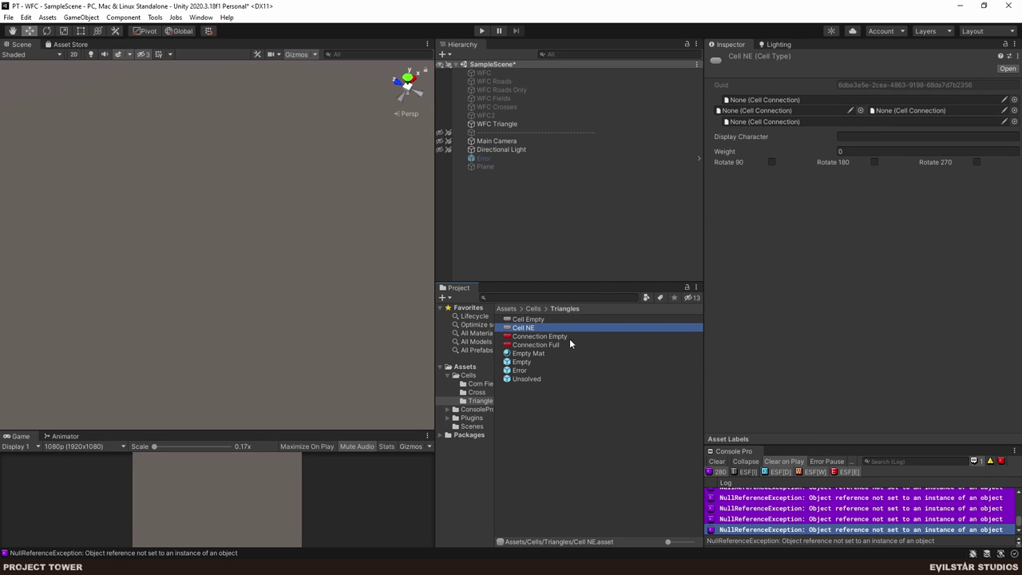
- Assign Connection Empty to Cell NE's west and south connections and Connection Full to its north and east connections
left_click_drag(536, 339, 767, 110)
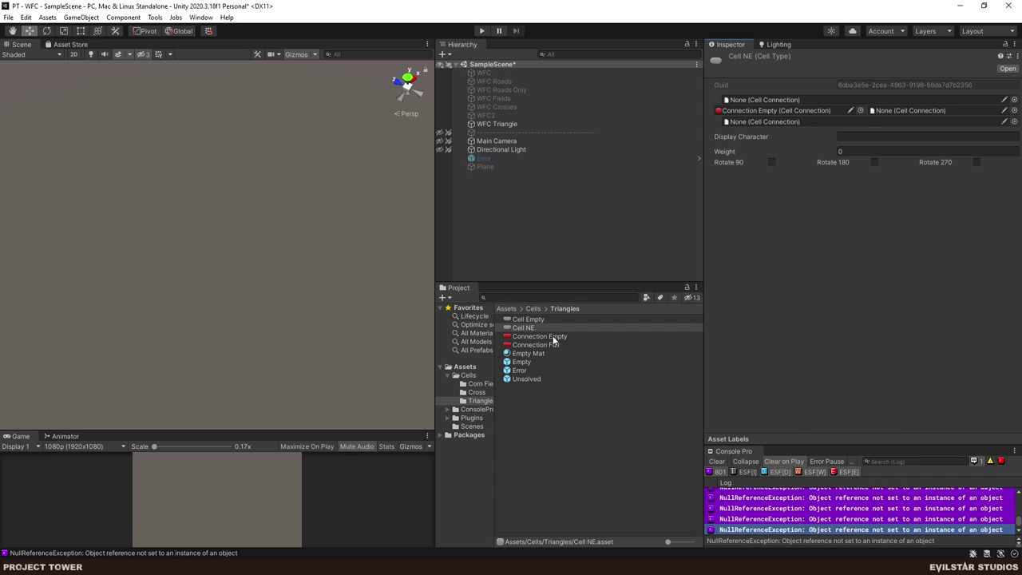
left_click_drag(553, 340, 767, 121)
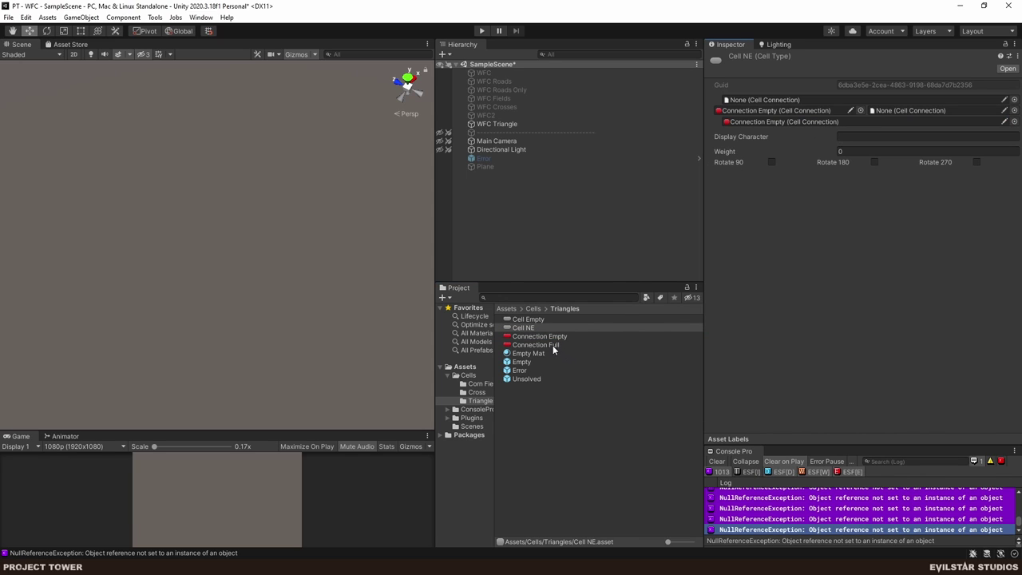
left_click_drag(553, 349, 778, 100)
left_click_drag(873, 128, 889, 114)
- Duplicate the Cell NE asset and name the copy Cell NW
left_click(527, 328)
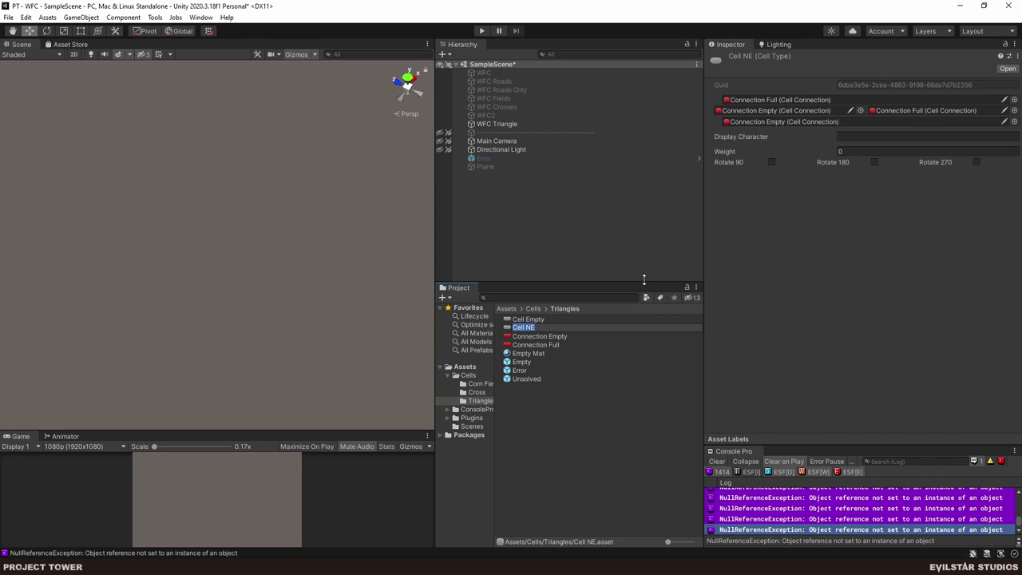
key("Return")
key("ctrl+d")
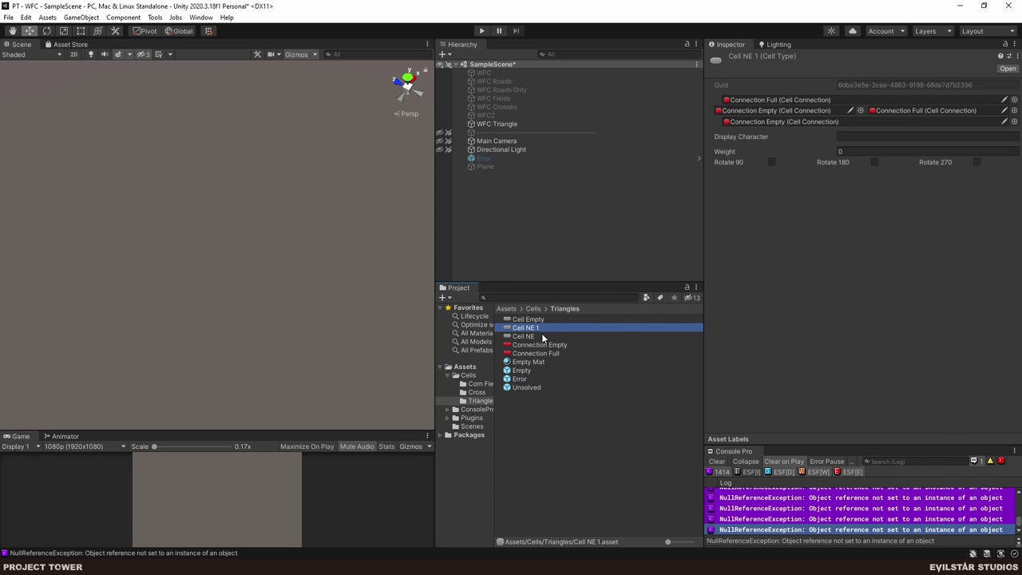
key("F2")
type("Cell NEW")
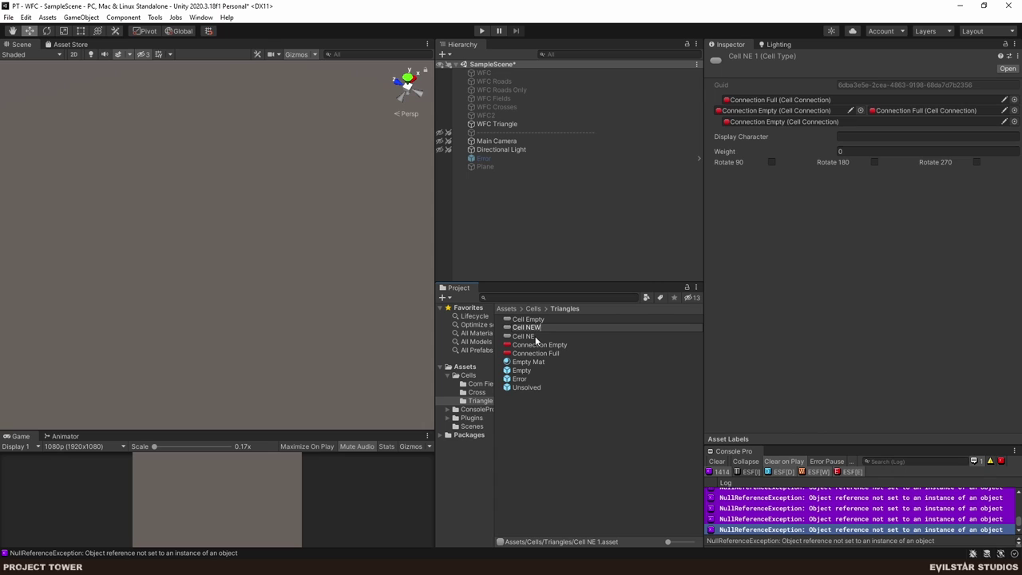
key("BackSpace")
key("BackSpace")
type("W")
key("Return")
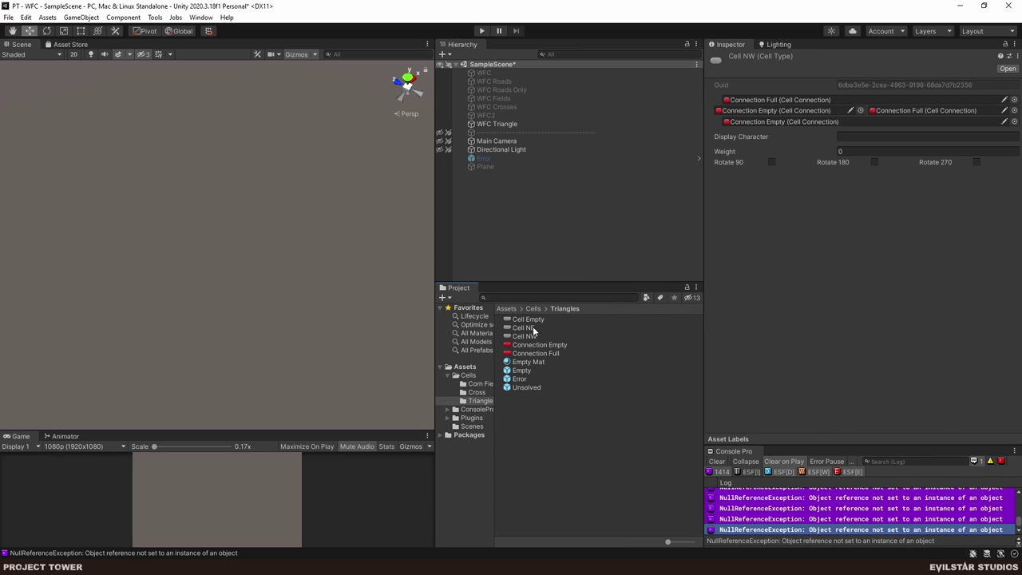
- Set Cell NW's west connection to Connection Full and its east connection to Connection Empty
left_click(534, 344)
left_click(531, 336)
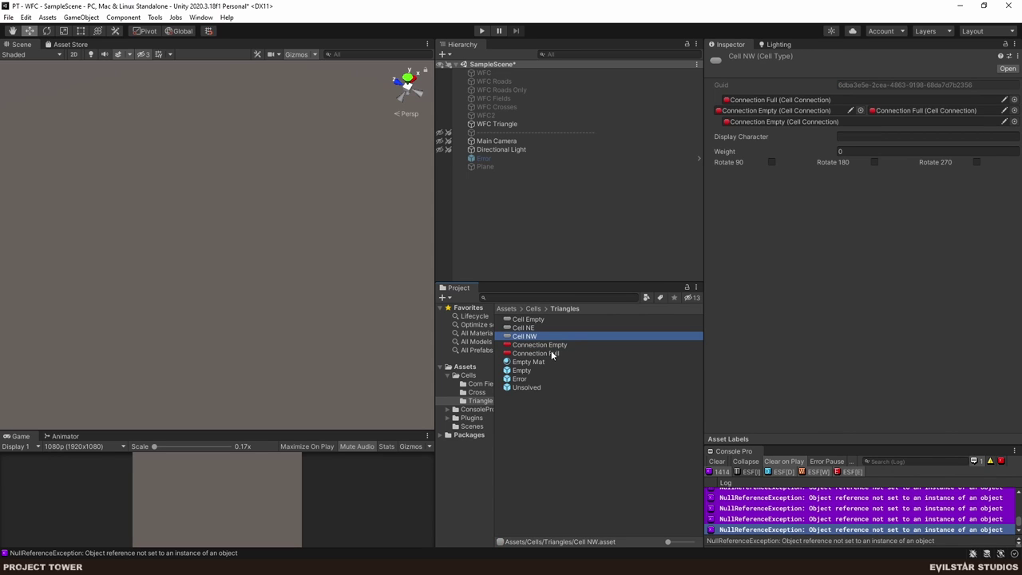
left_click_drag(550, 355, 770, 110)
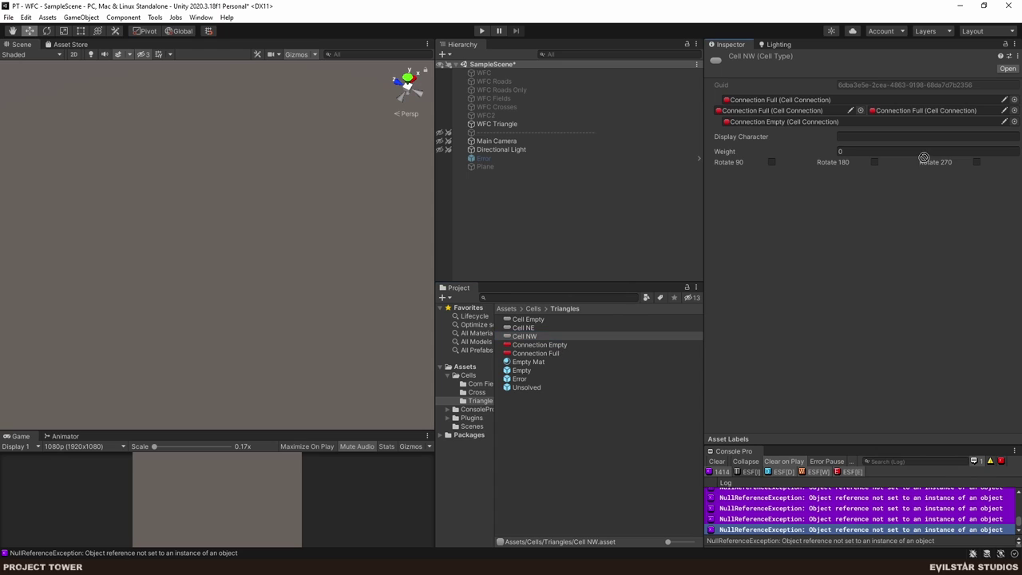
left_click_drag(923, 157, 899, 108)
left_click(541, 501)
- Duplicate the Cell NW asset and name the copy Cell EW
left_click(532, 336)
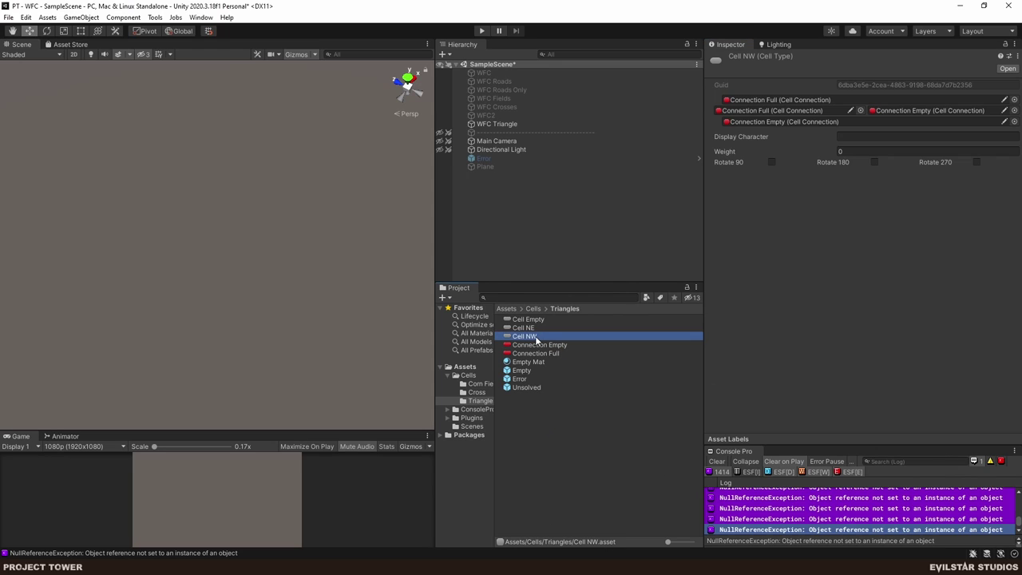
key("ctrl+d")
key("F2")
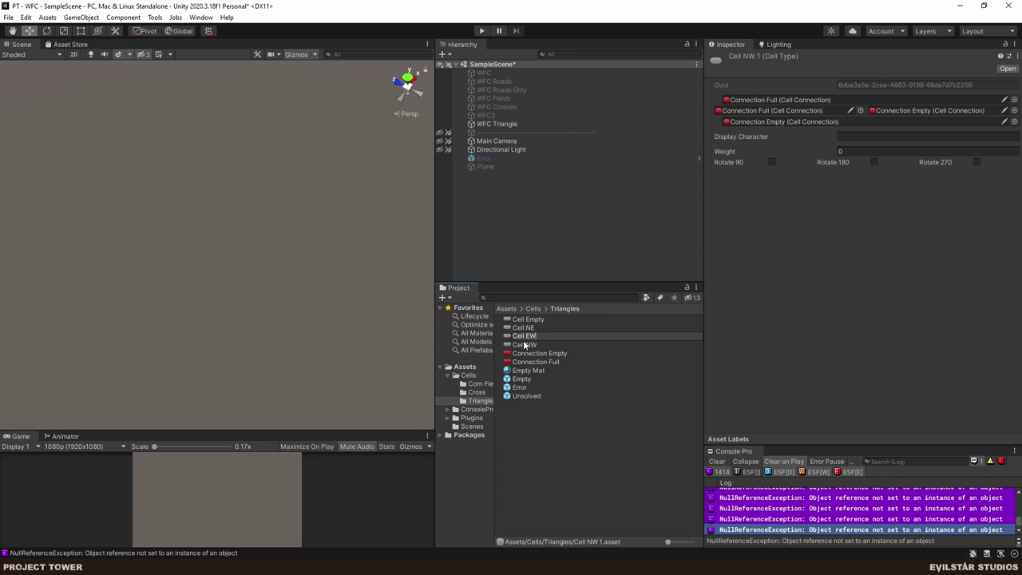
key("Return")
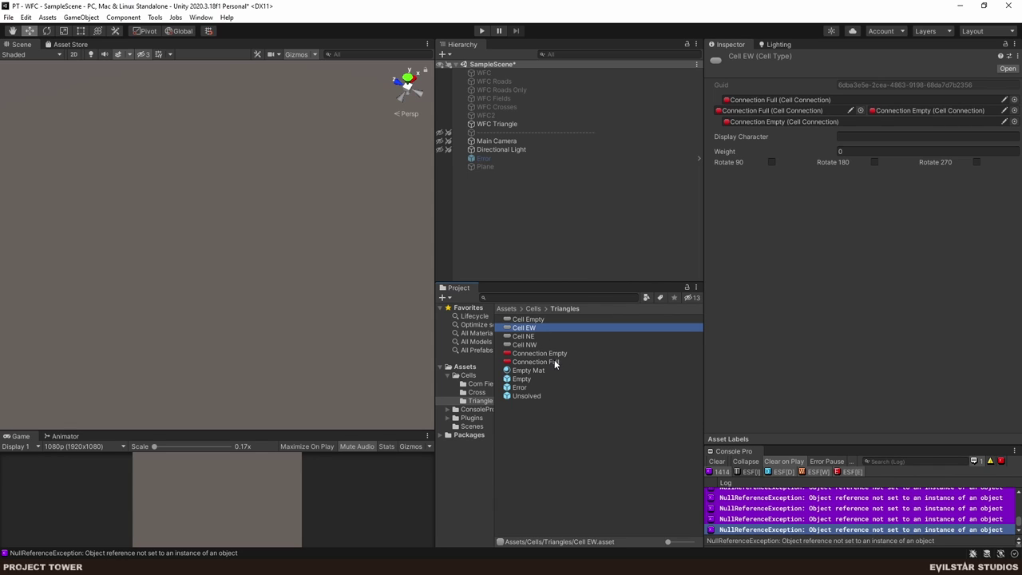
- Set Cell EW's east connection to Connection Full and its north connection to Connection Empty, and save the scene
left_click_drag(553, 365, 926, 111)
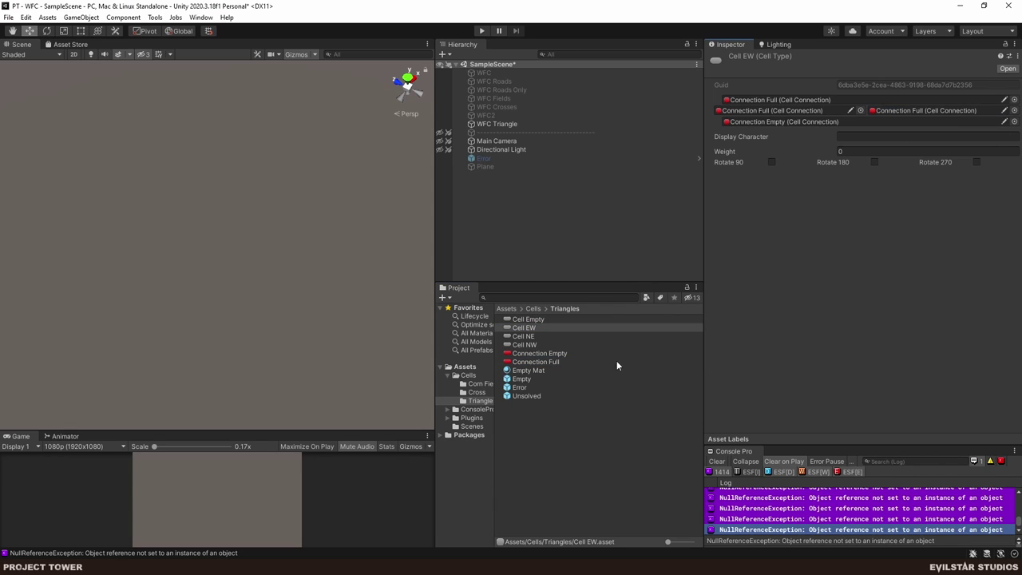
left_click_drag(557, 355, 792, 103)
key("ctrl+s")
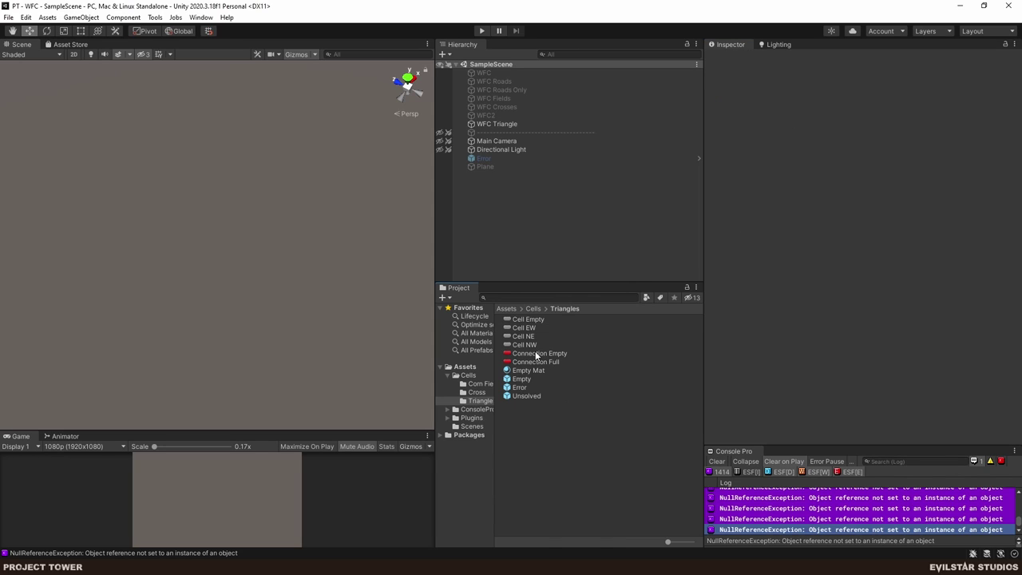
- Set the weight of Cell Empty, Cell EW, Cell NE and Cell NW to 1 together
left_click(535, 352)
key("Up")
left_click(534, 320, "shift")
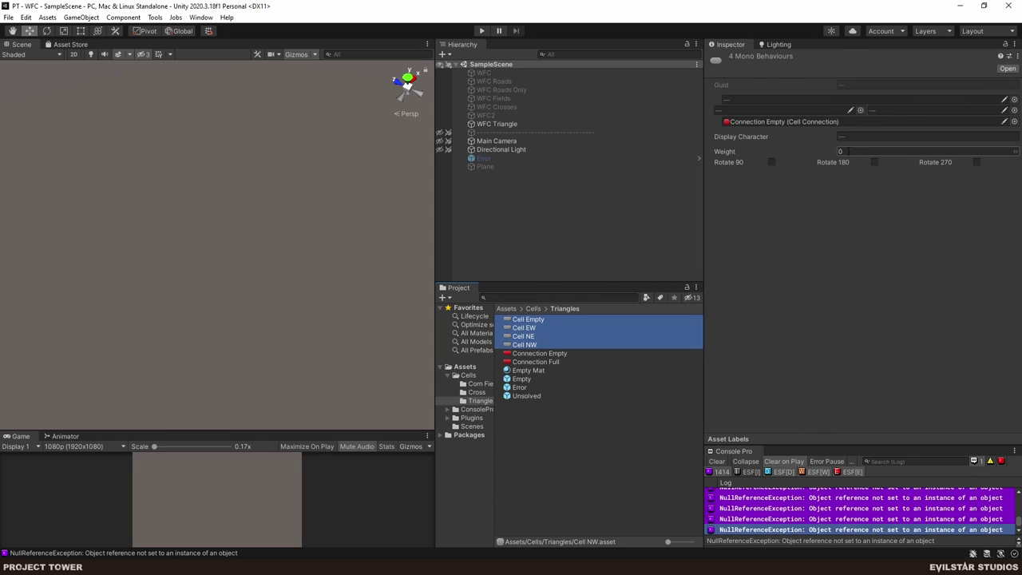
left_click(724, 151)
left_click(535, 484)
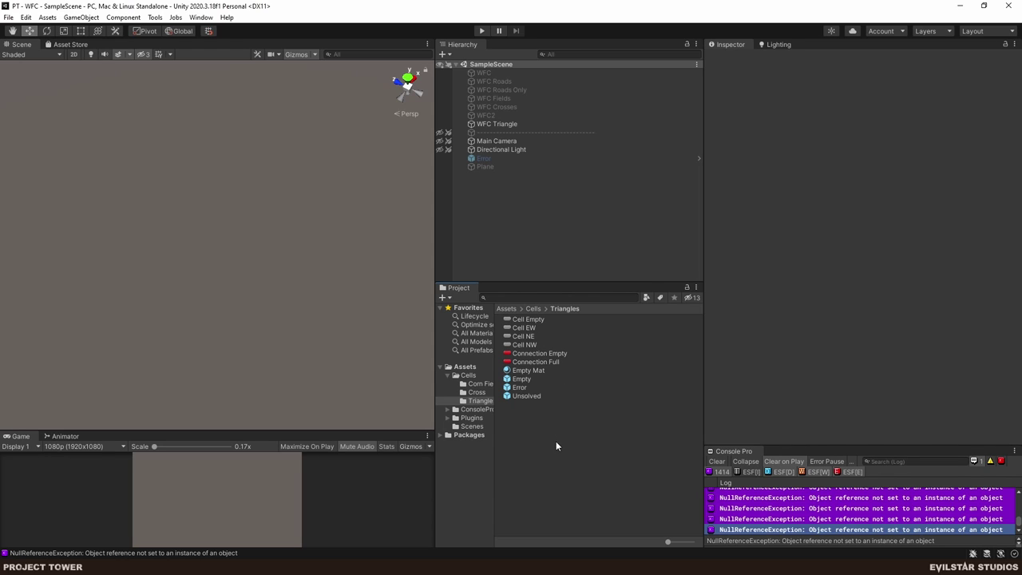
- Duplicate Cell NW as Cell Full and set the copy's east connection to Connection Full
left_click(543, 344)
key("ctrl+d")
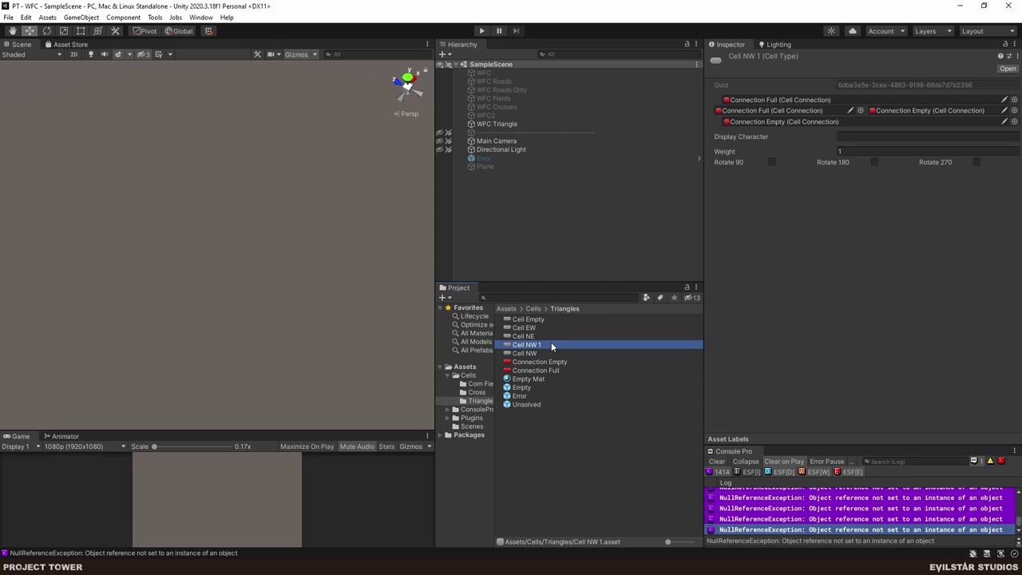
key("F2")
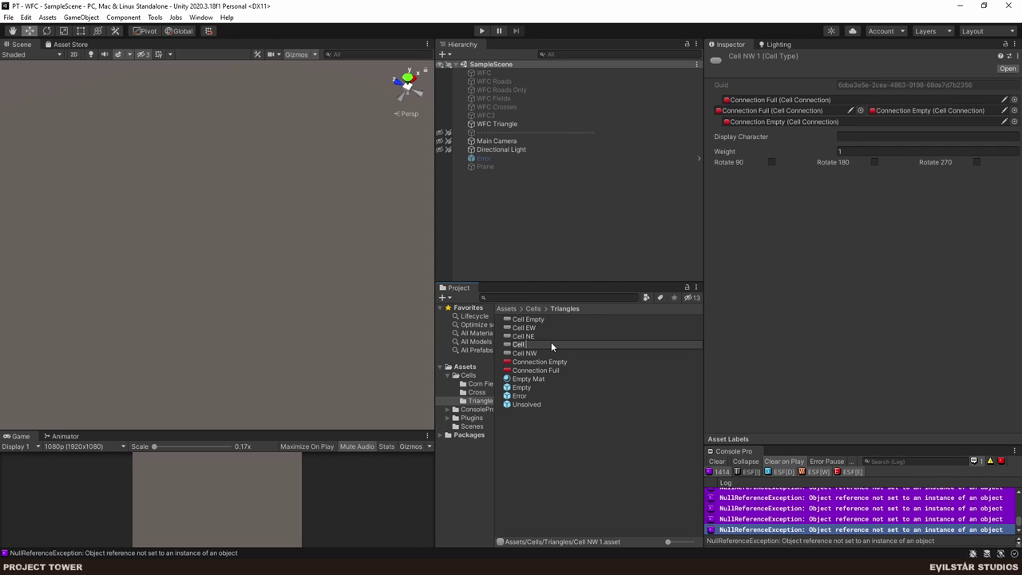
type("Cell Full")
key("Return")
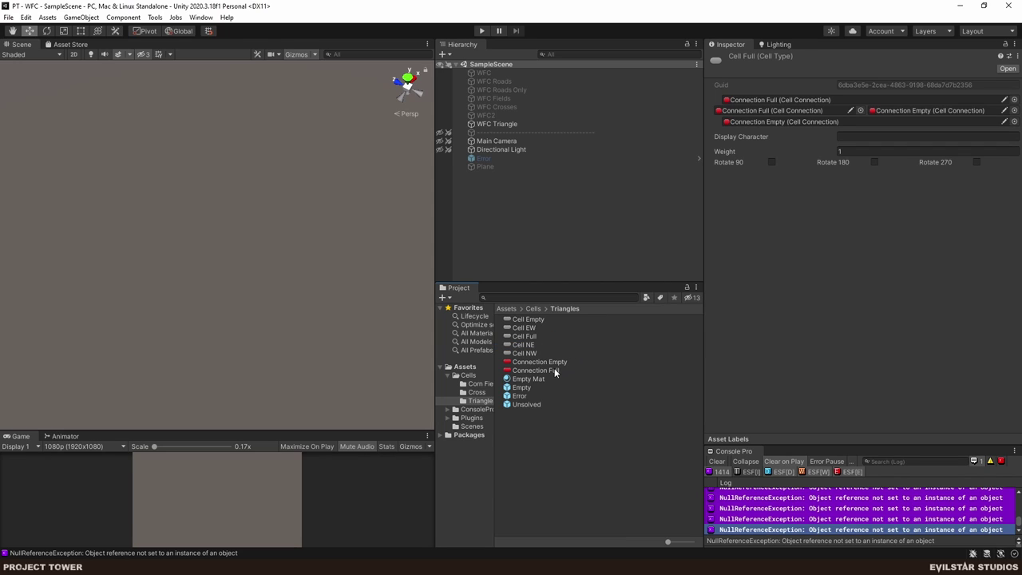
left_click_drag(555, 372, 910, 109)
left_click(554, 448)
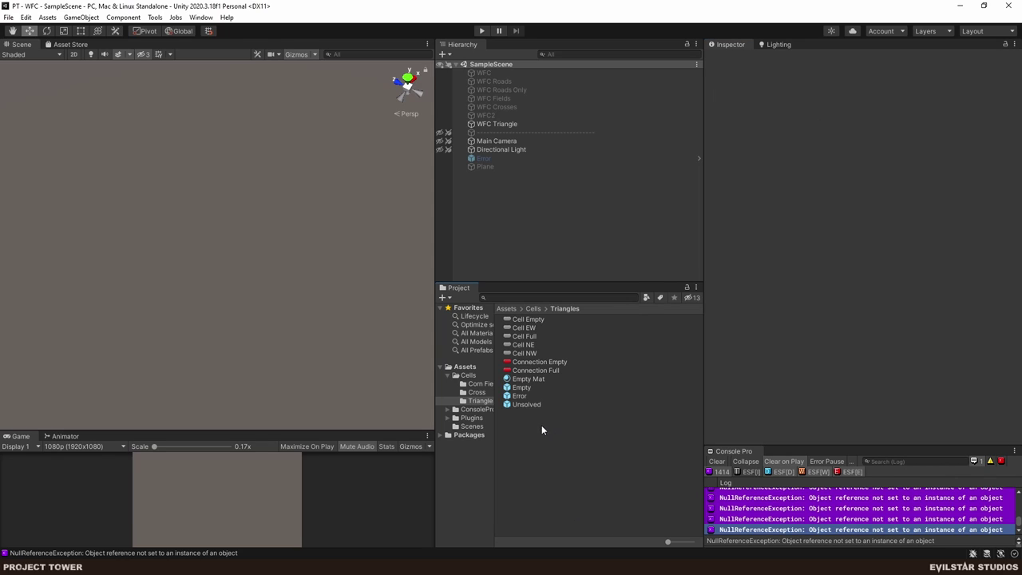
- Place the Empty triangle prefab in the scene and unpack it completely
left_click_drag(527, 391, 513, 212)
double_click(488, 176)
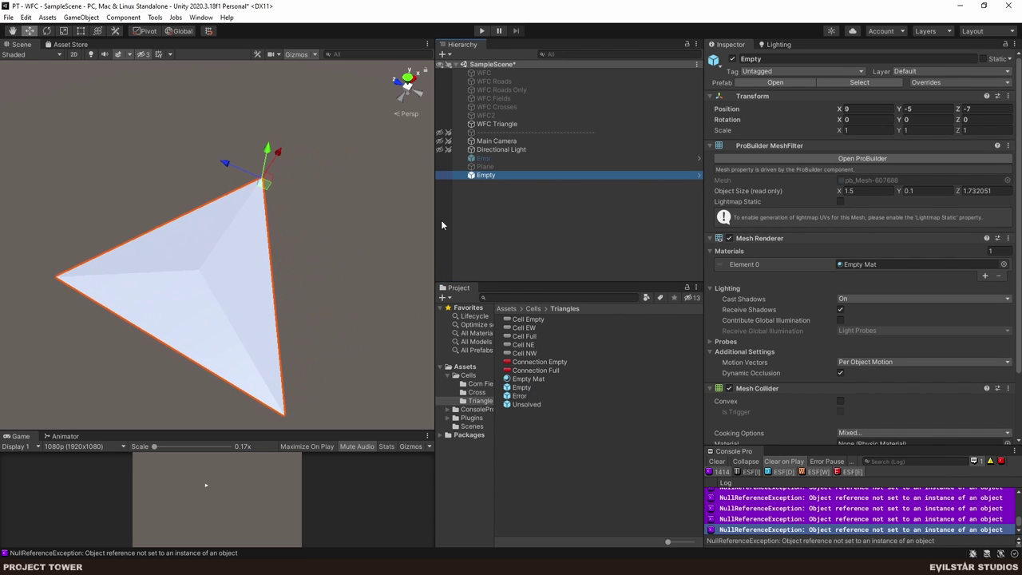
left_click(407, 77)
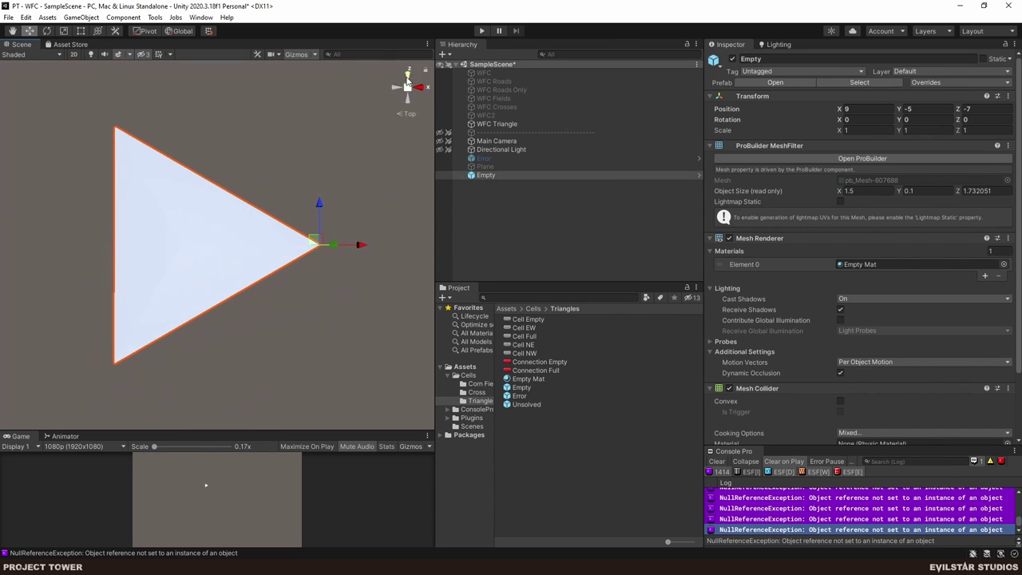
right_click(483, 177)
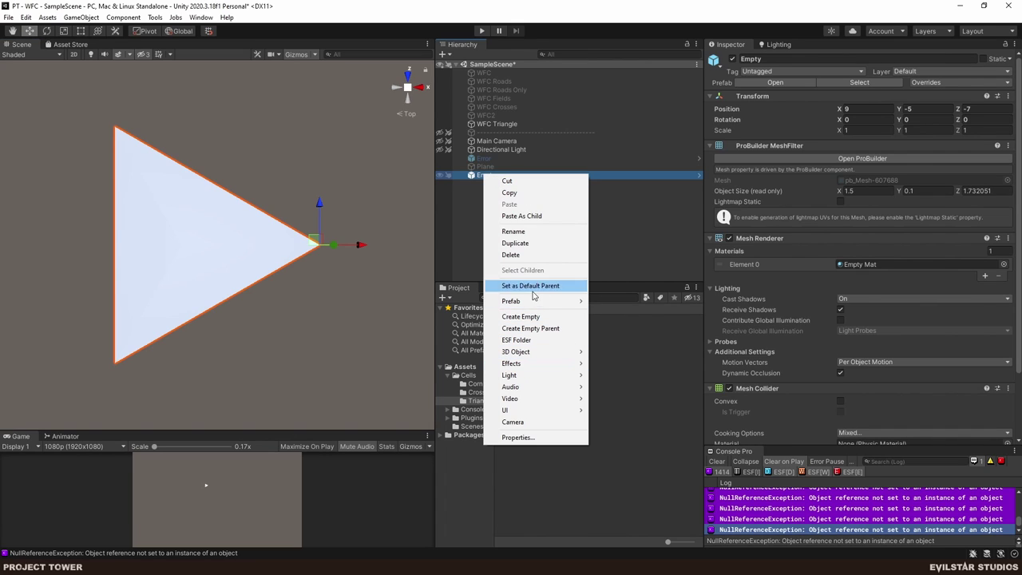
mouse_move(540, 303)
left_click(632, 359)
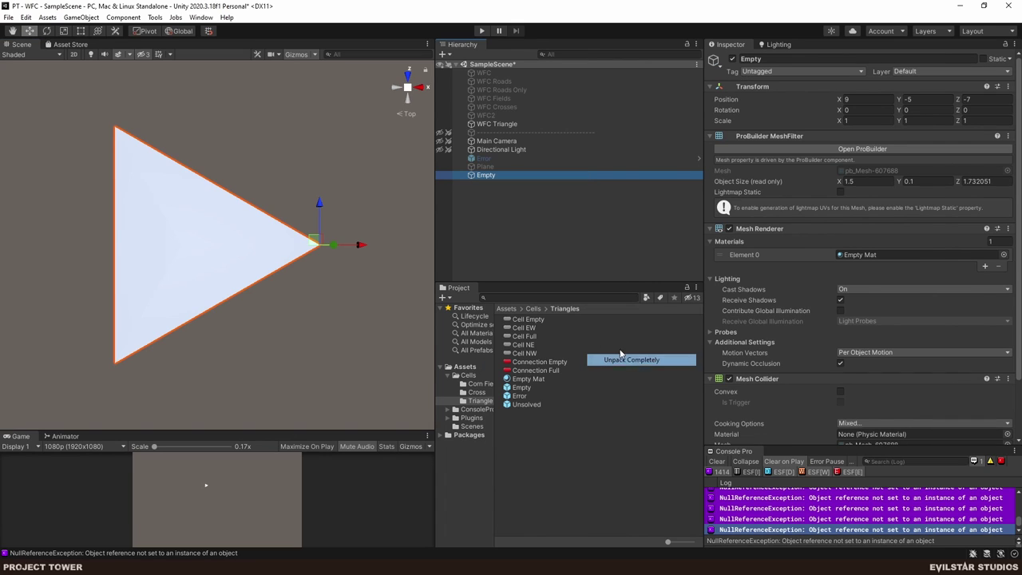
- Add a Cube as a child of the Empty triangle object
right_click(485, 176)
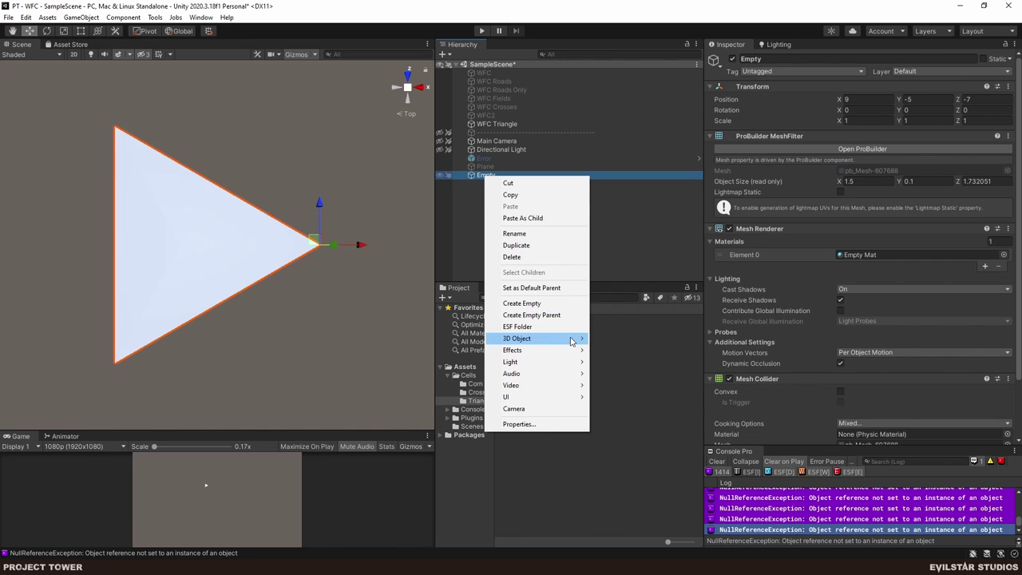
mouse_move(571, 341)
left_click(611, 338)
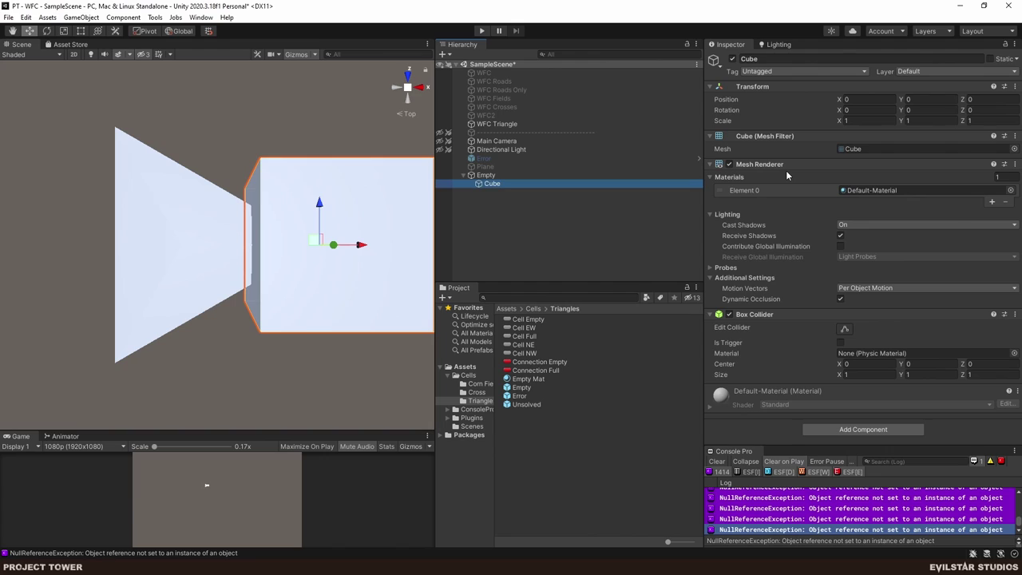
- Set the child cube's scale to X 1, Y 0.1 and Z 0.1
left_click(862, 122)
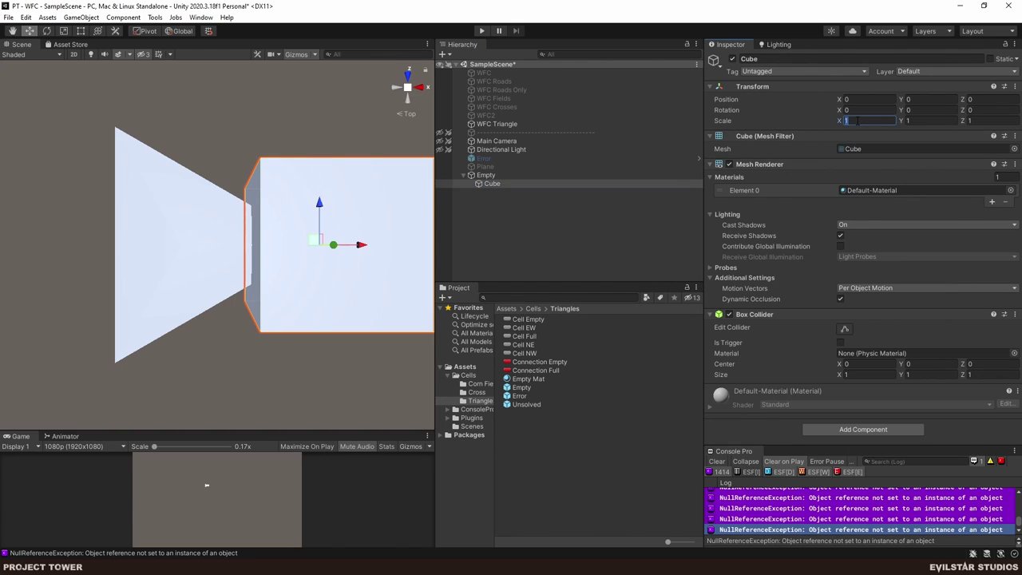
type("0.2")
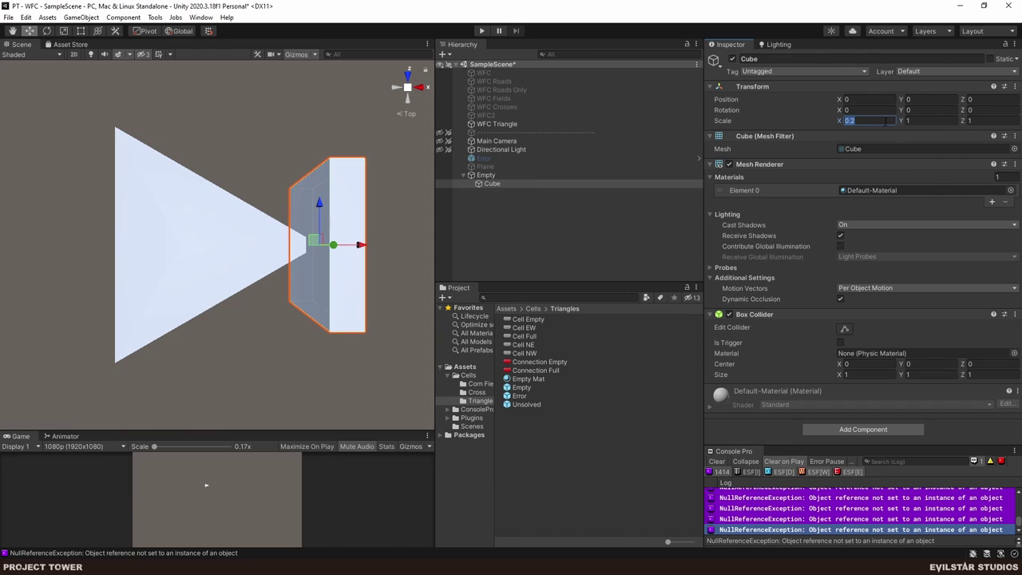
type("1")
key("Tab")
type("0")
left_click(989, 121)
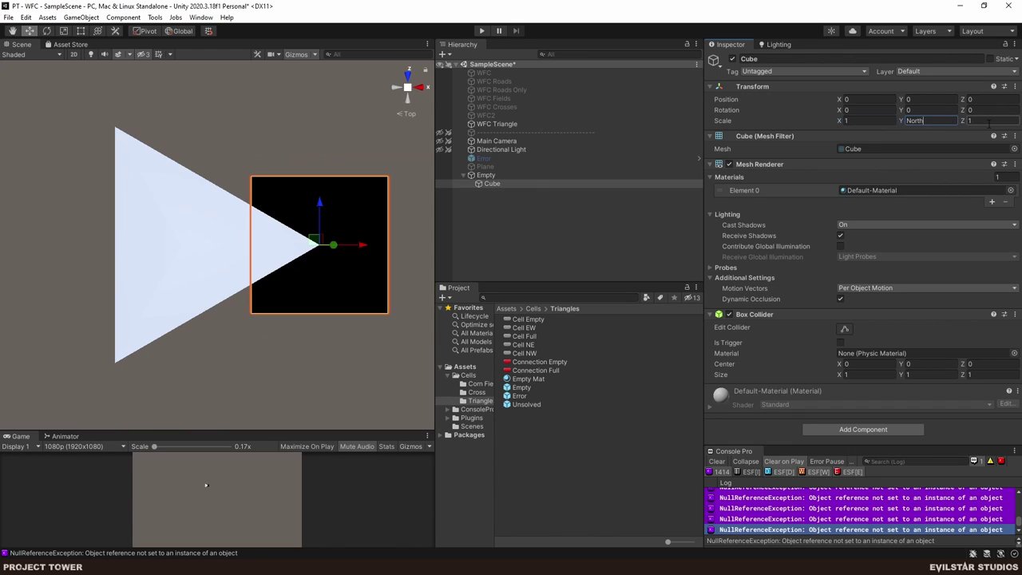
type("North")
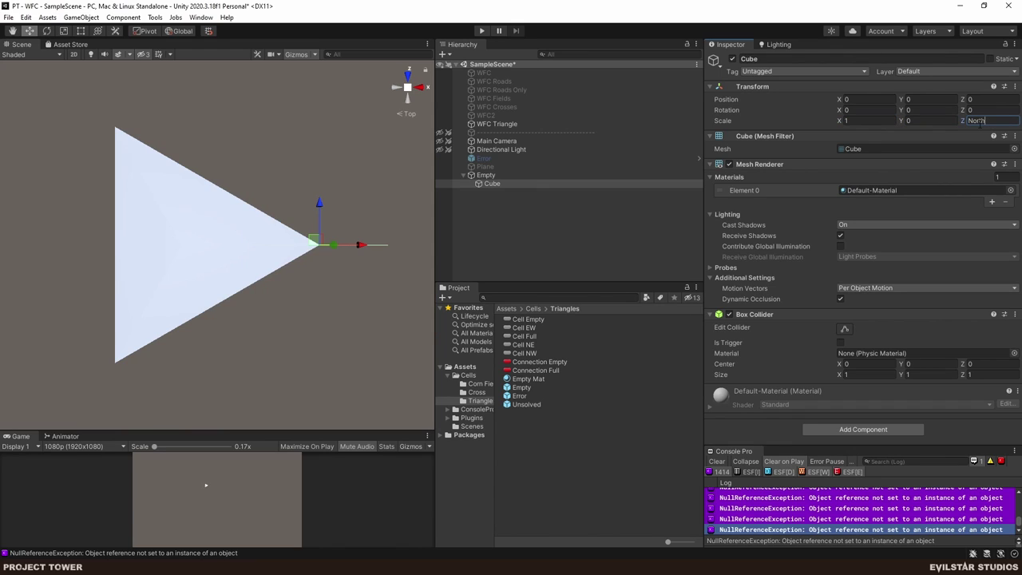
key("ctrl+a")
key("BackSpace")
type("0.1")
key("Return")
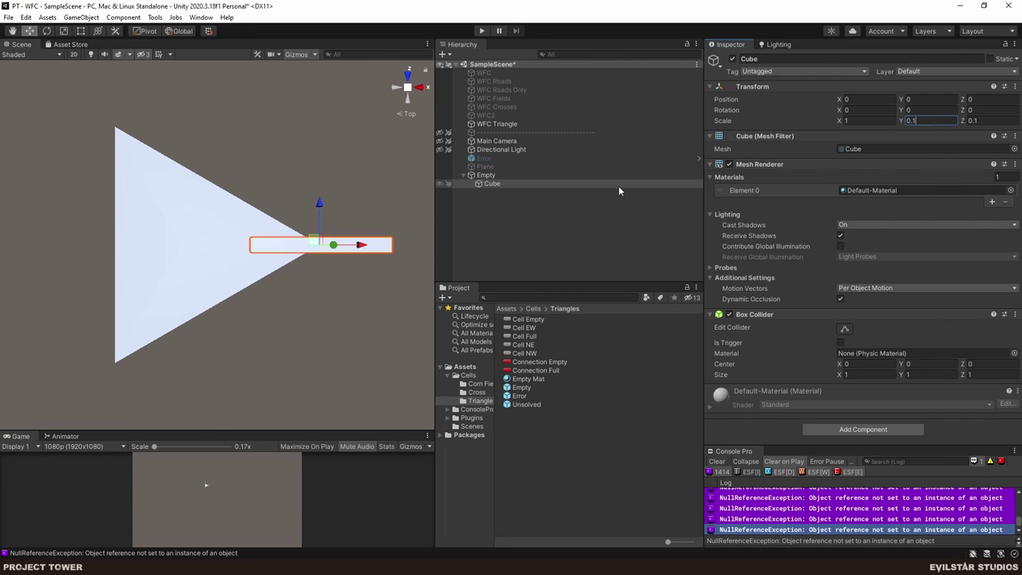
left_click(551, 216)
- Create a new material named Full Mat in the Triangles folder
right_click(535, 466)
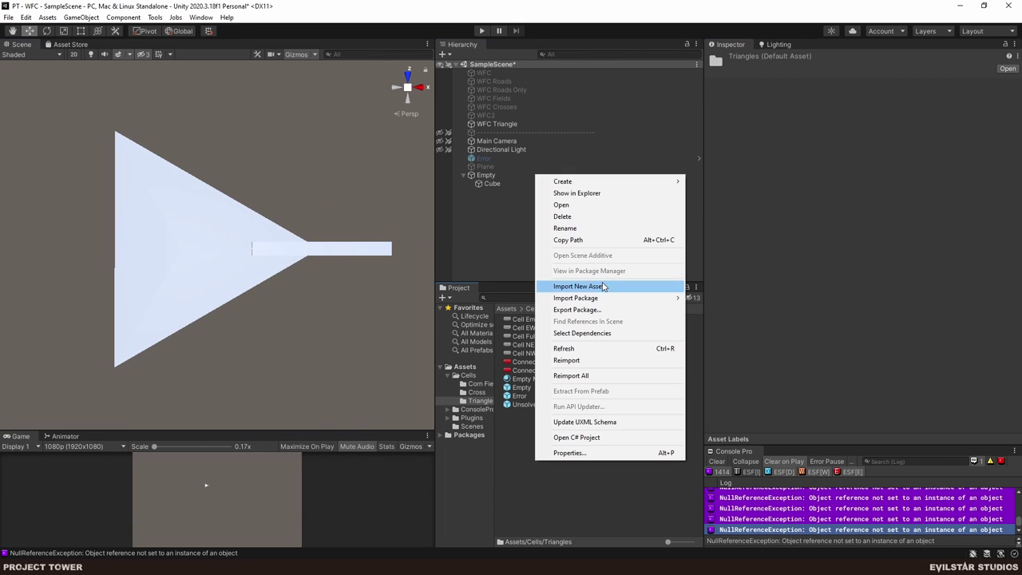
mouse_move(623, 181)
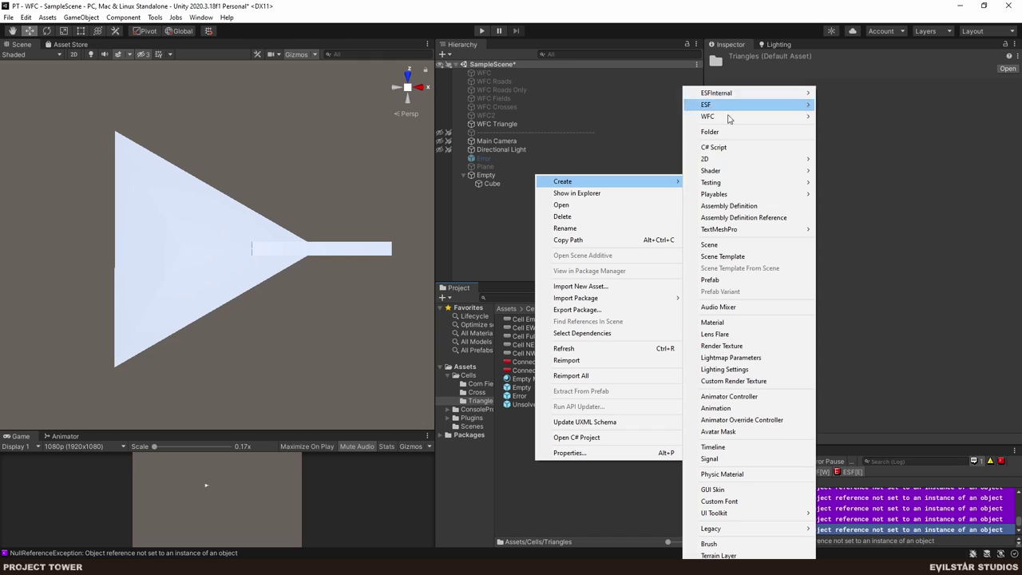
mouse_move(742, 176)
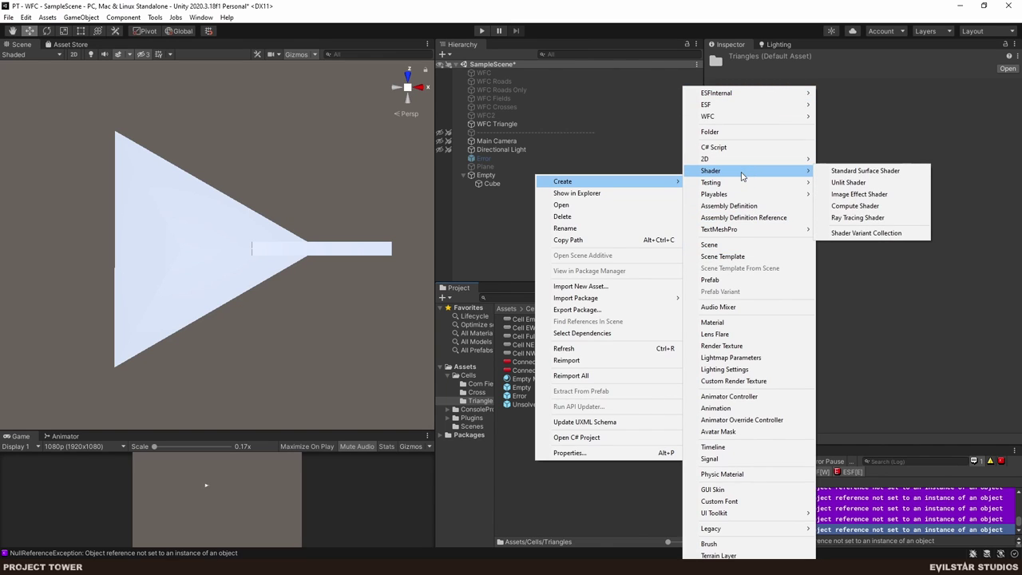
left_click(713, 322)
type("Fu")
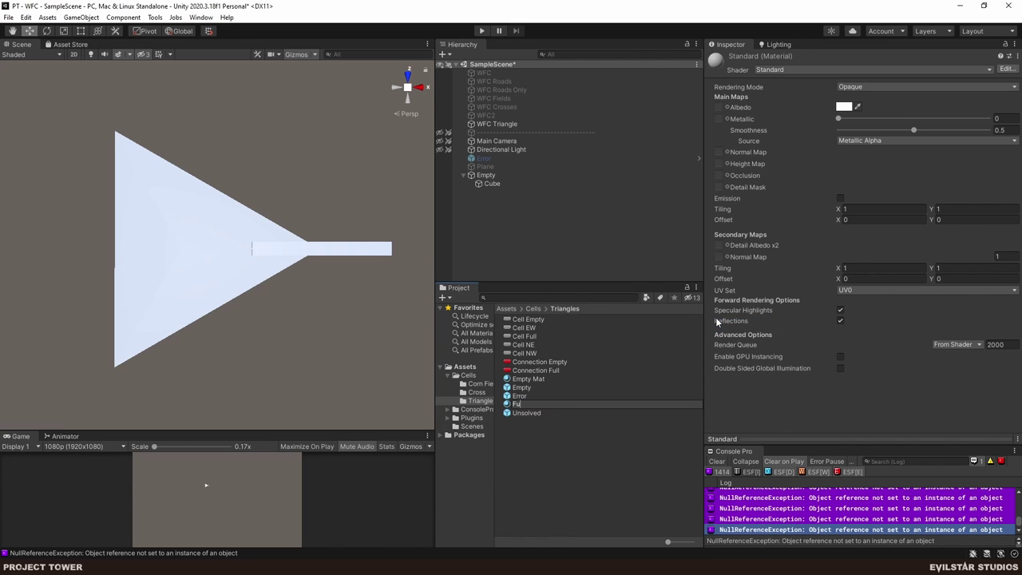
type("ll Mat")
key("Return")
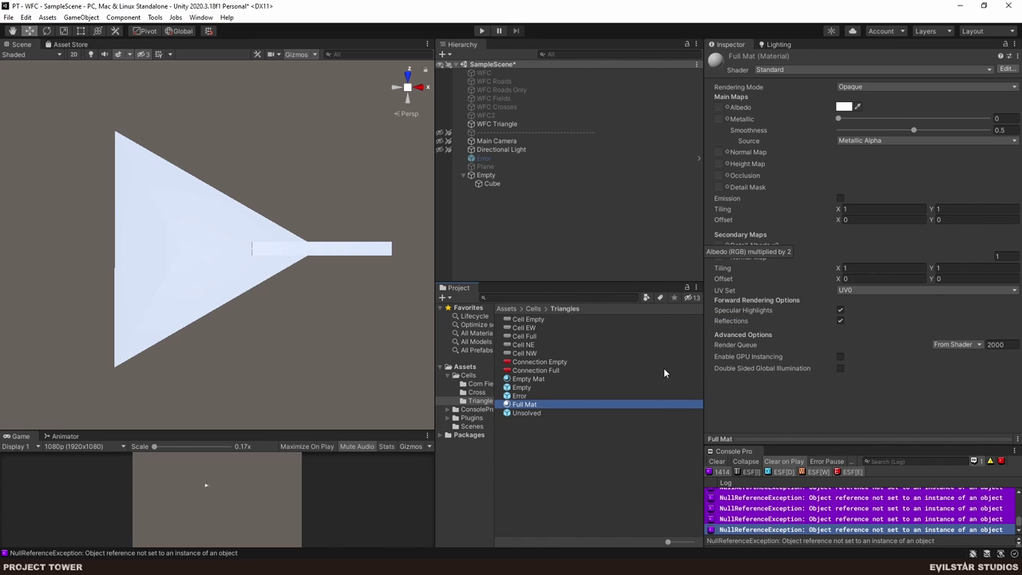
- Set Full Mat's albedo colour to a dark green and apply the material to the child cube
left_click(843, 106)
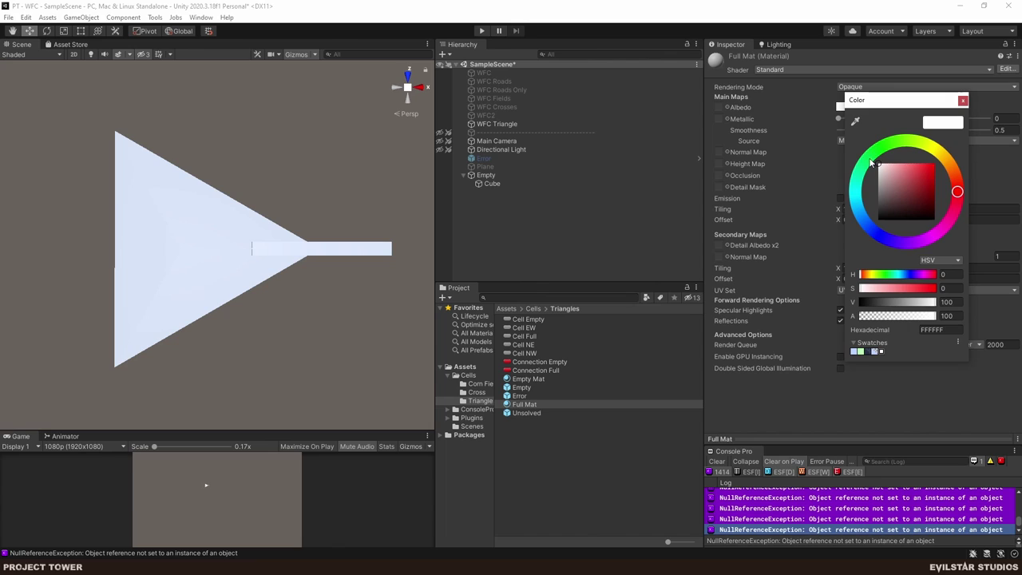
left_click_drag(870, 158, 882, 146)
left_click_drag(908, 183, 928, 206)
left_click(962, 101)
left_click_drag(520, 406, 346, 256)
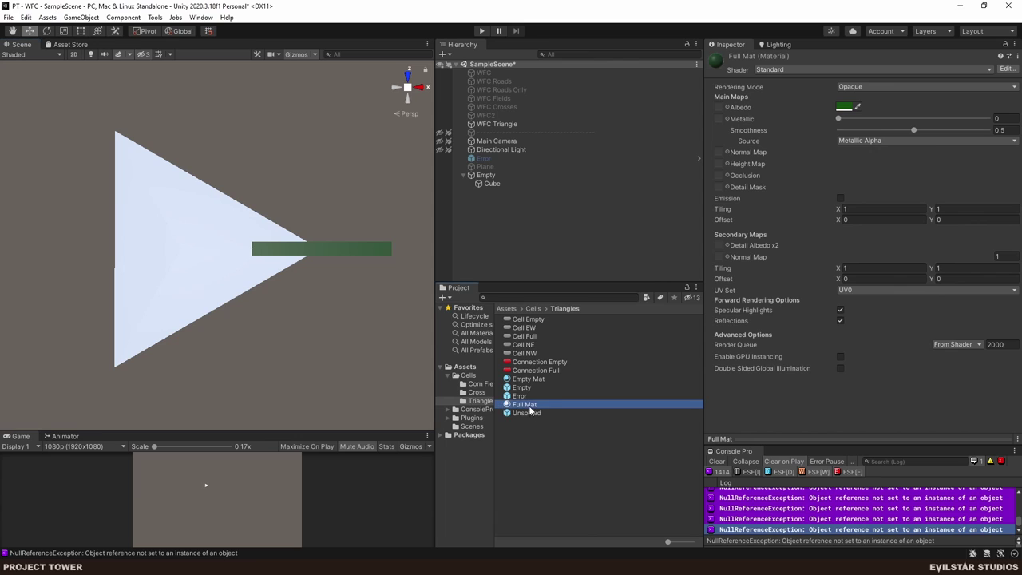
- Set Full Mat's smoothness to 0 and brighten its albedo to a lighter green
left_click_drag(914, 130, 700, 136)
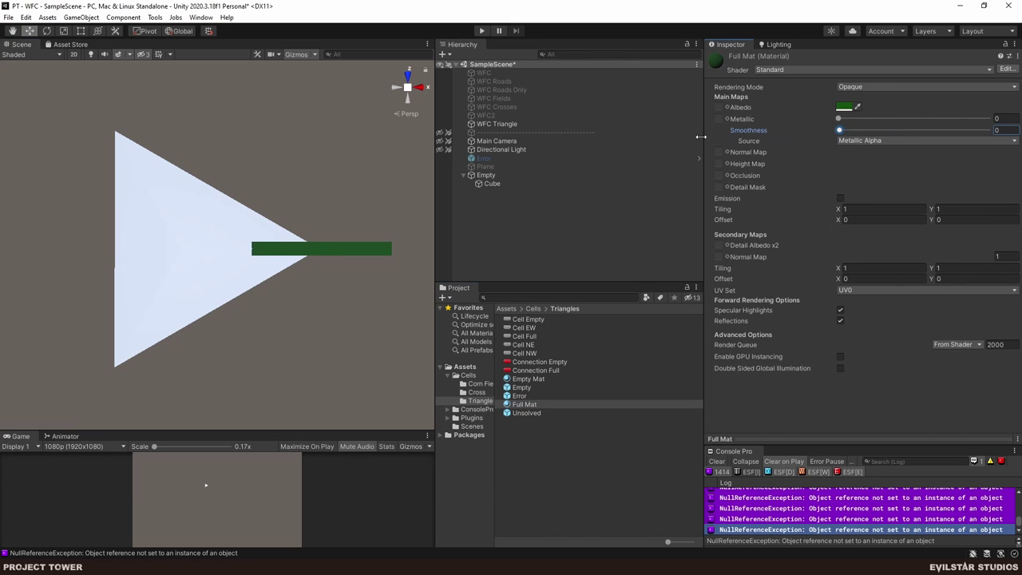
left_click(843, 107)
left_click_drag(916, 190, 917, 175)
left_click(960, 96)
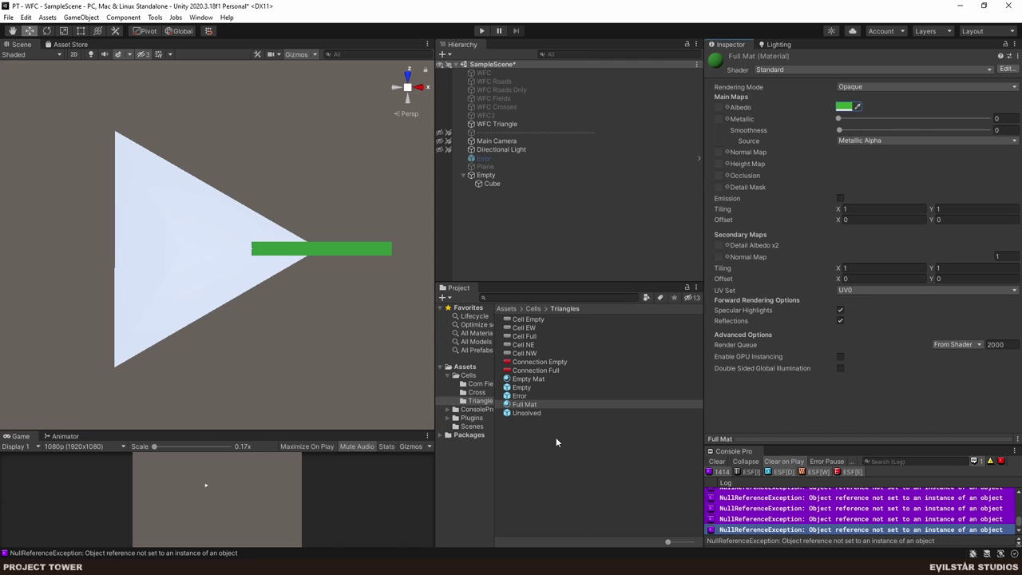
left_click(560, 459)
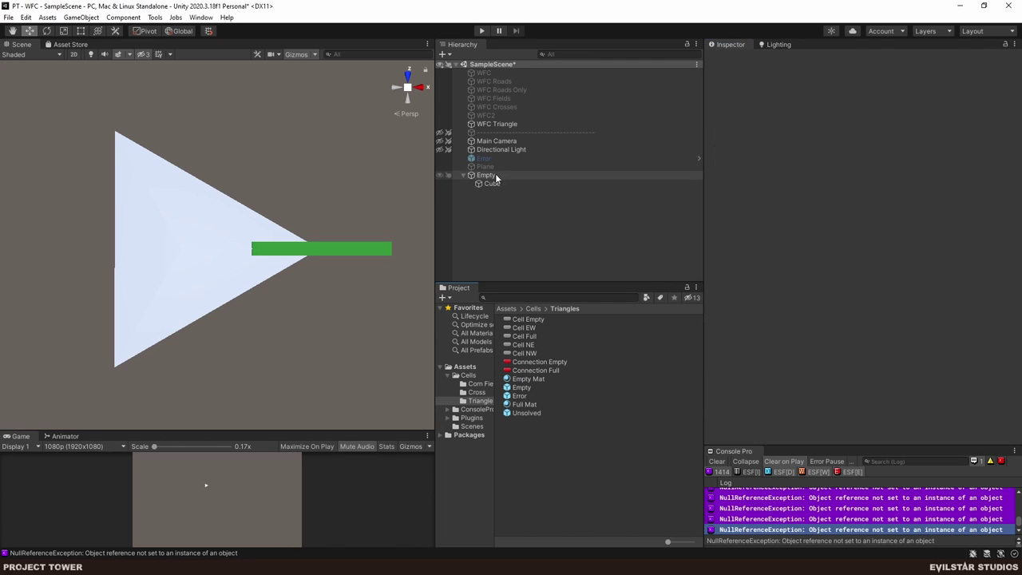
- Move the cube to about X -0.512 and Y 0.082, running from the triangle's centre to its corner on the upper face
left_click(337, 250)
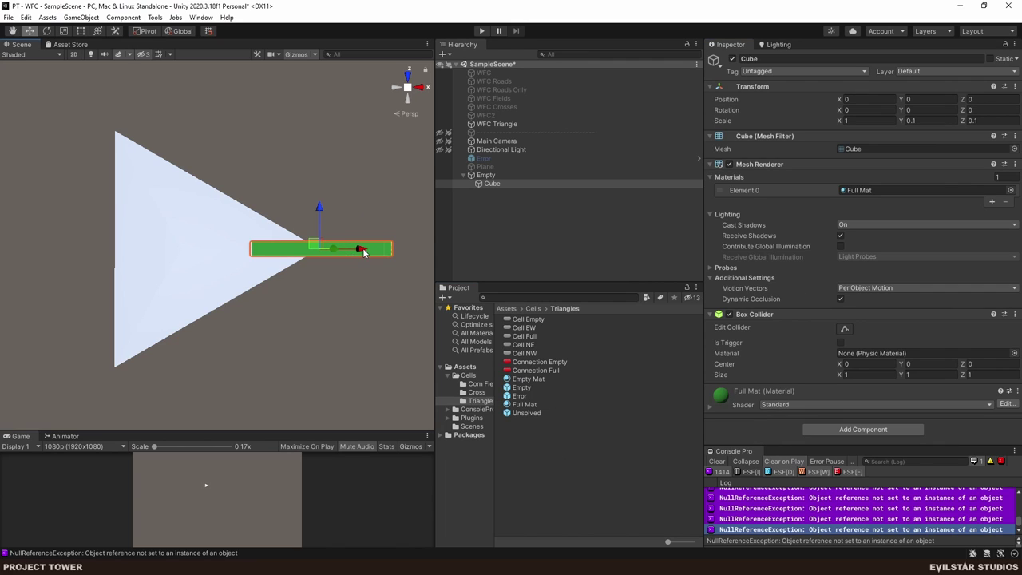
left_click_drag(359, 251, 293, 254)
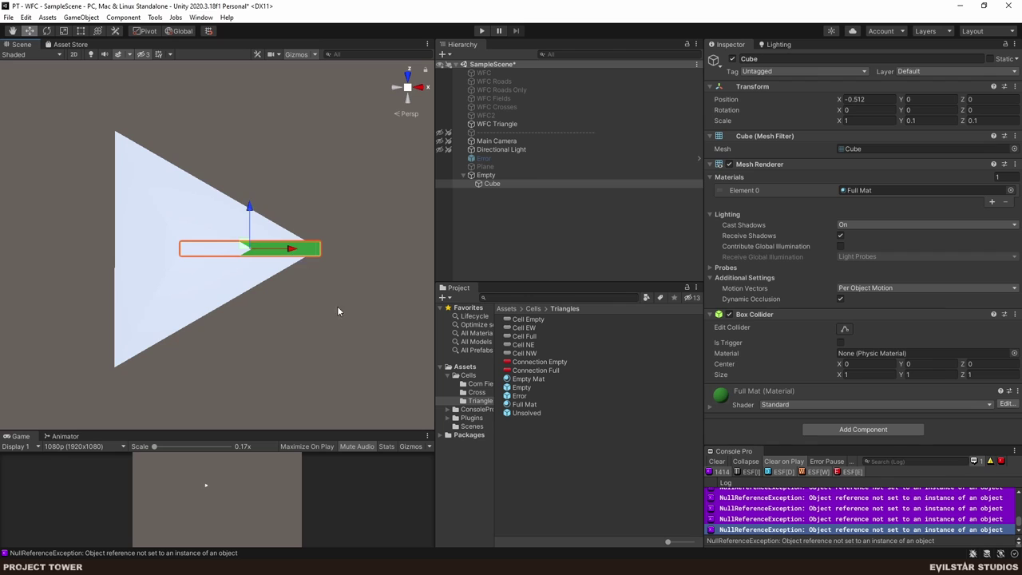
left_click_drag(340, 311, 256, 212)
left_click_drag(252, 261, 256, 235)
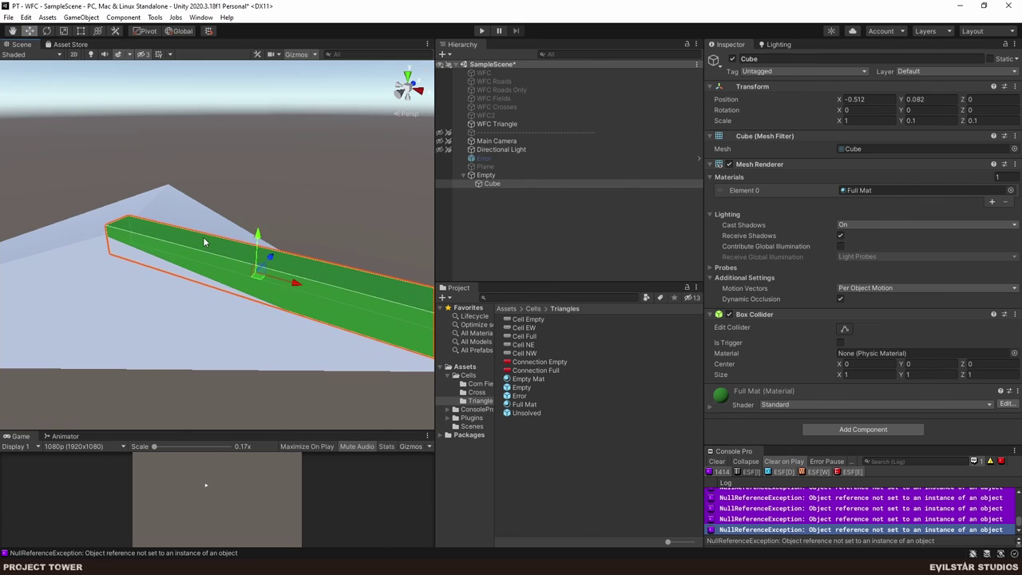
scroll(202, 237, "down", 3)
left_click_drag(205, 287, 226, 315)
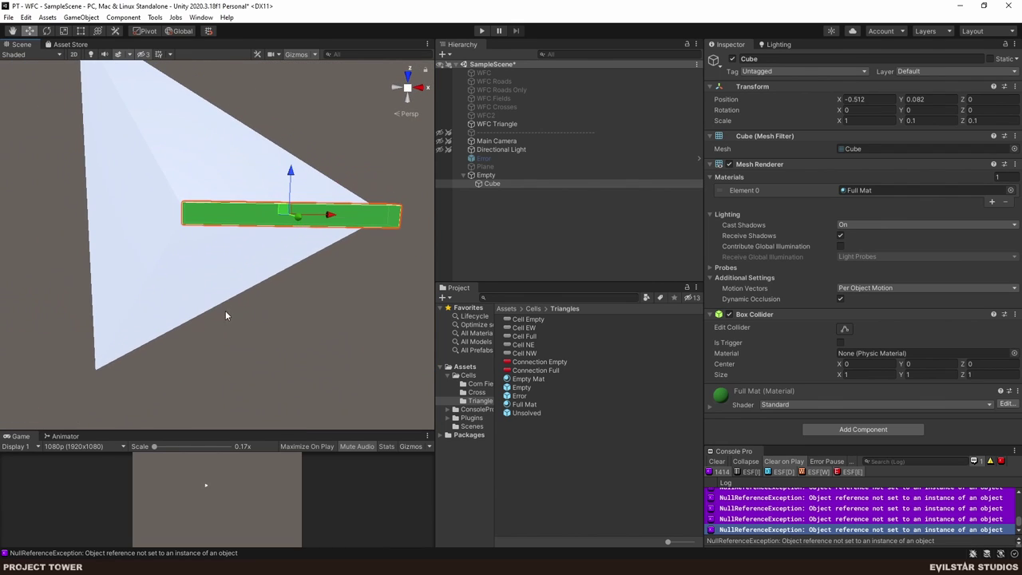
- Duplicate the cube, set the copy's Y rotation to 120 and move it to about X -1.198, Z -0.396
left_click(491, 238)
left_click(496, 183)
key("ctrl+d")
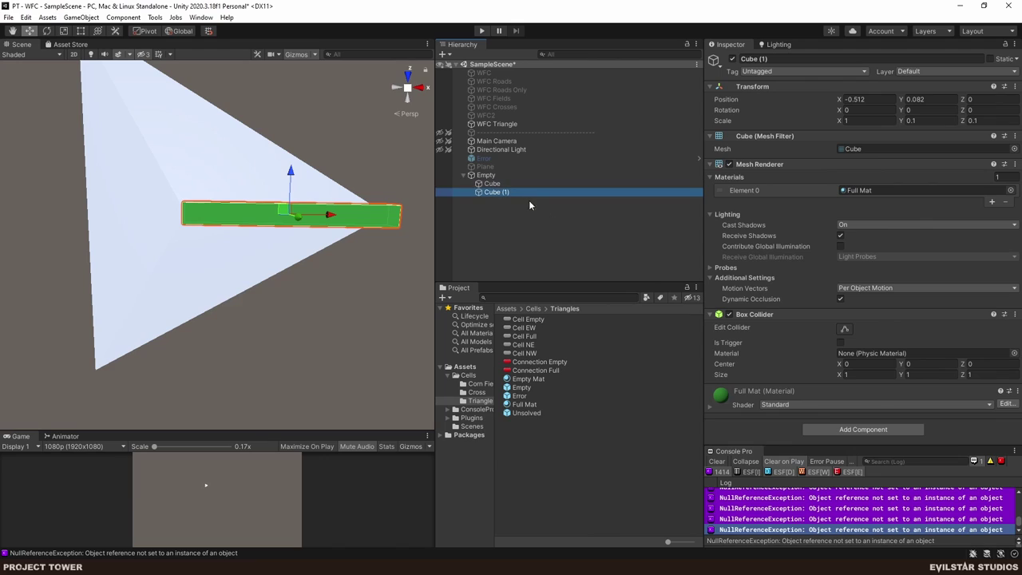
left_click(918, 110)
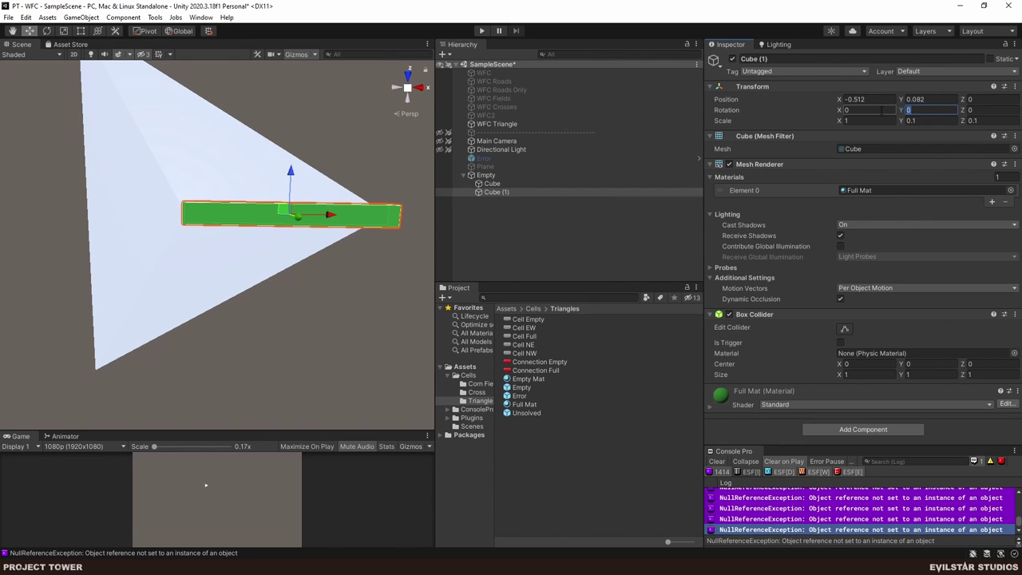
type("120")
left_click_drag(278, 226, 139, 295)
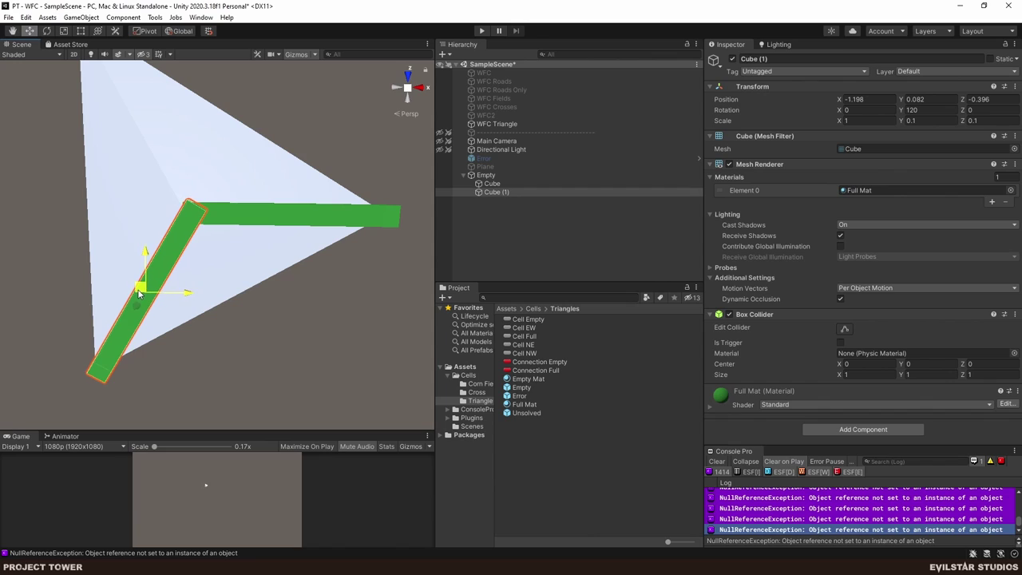
- Duplicate Cube (1), set the copy's Y rotation to -120 and move it to about X -1.253, Z 0.435
left_click(517, 193)
key("ctrl+d")
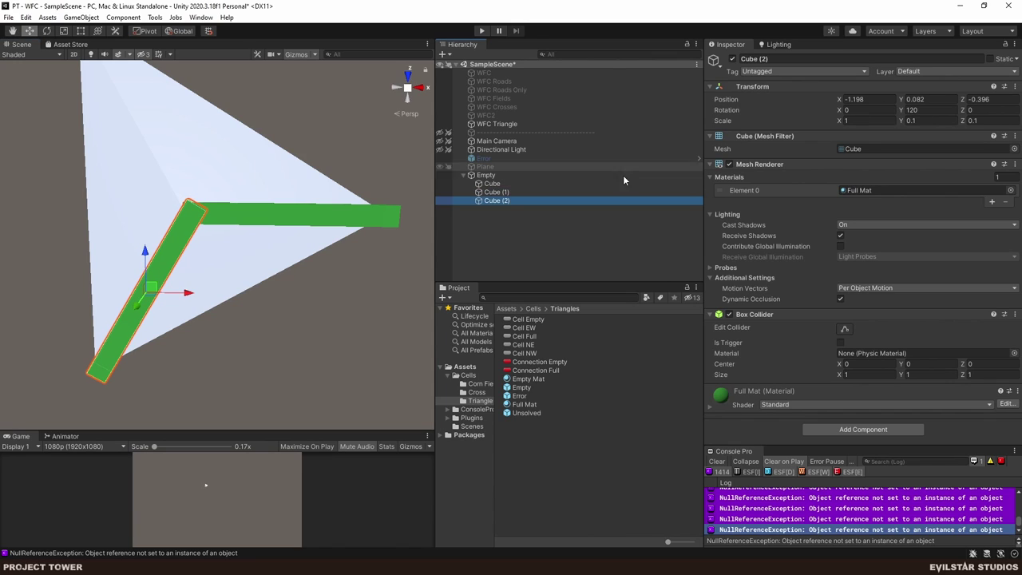
left_click(912, 109)
type("-120")
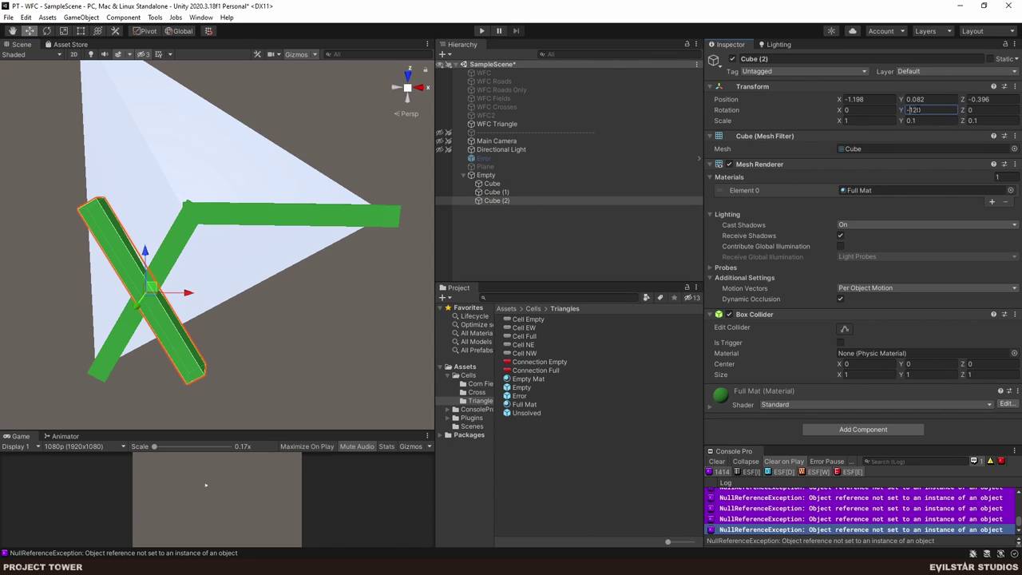
left_click_drag(153, 297, 176, 164)
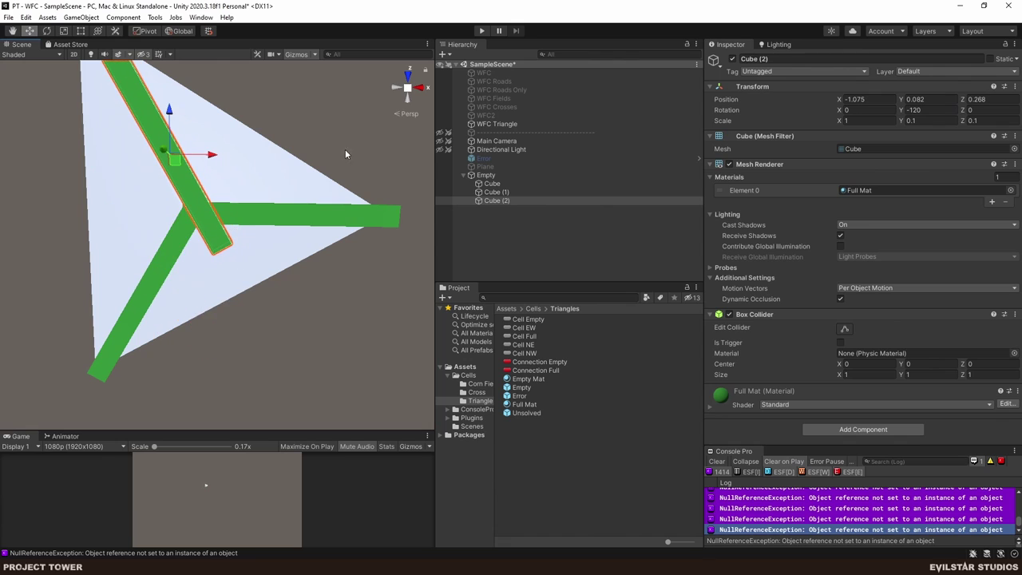
left_click(407, 116)
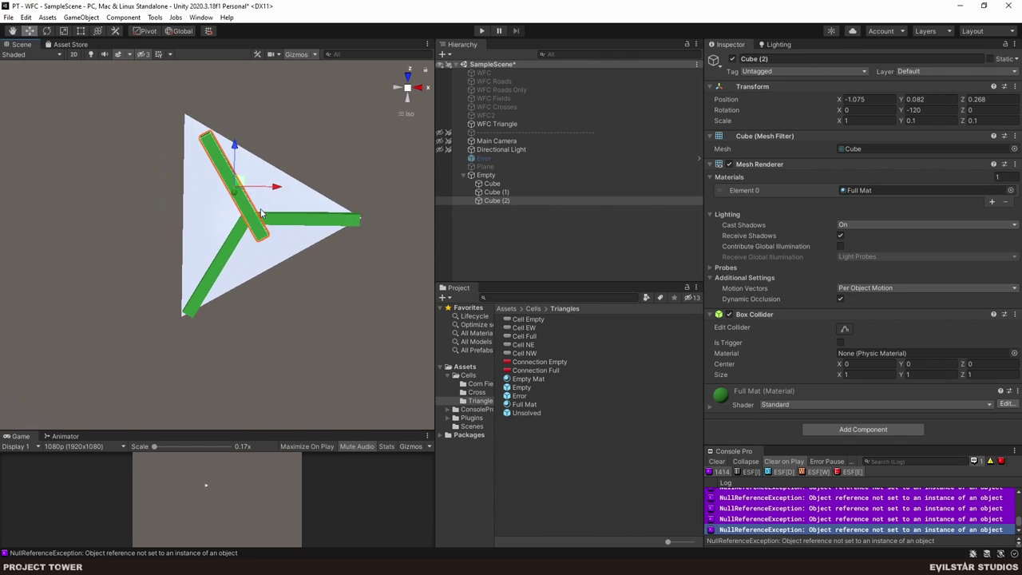
double_click(496, 200)
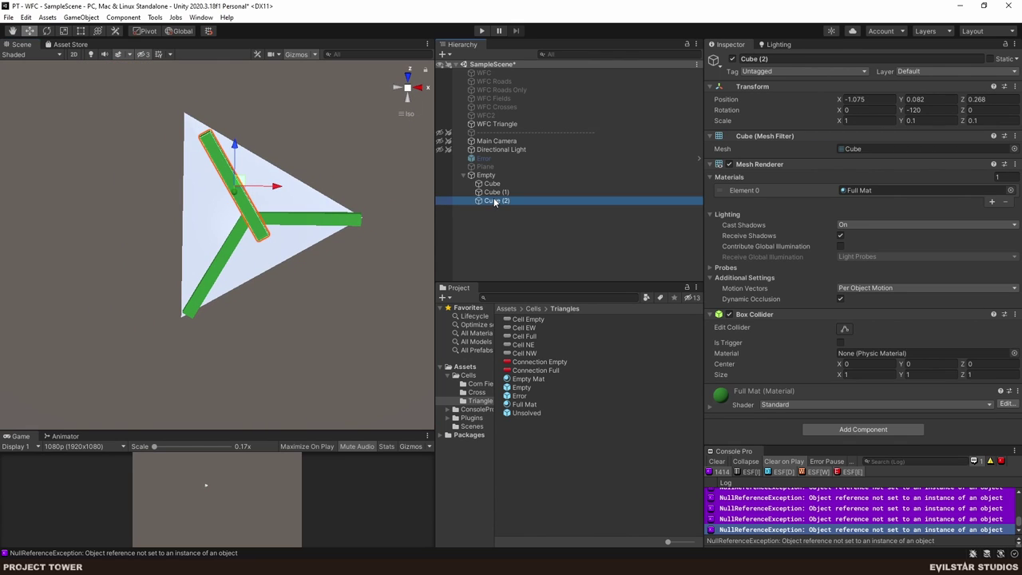
left_click(409, 94)
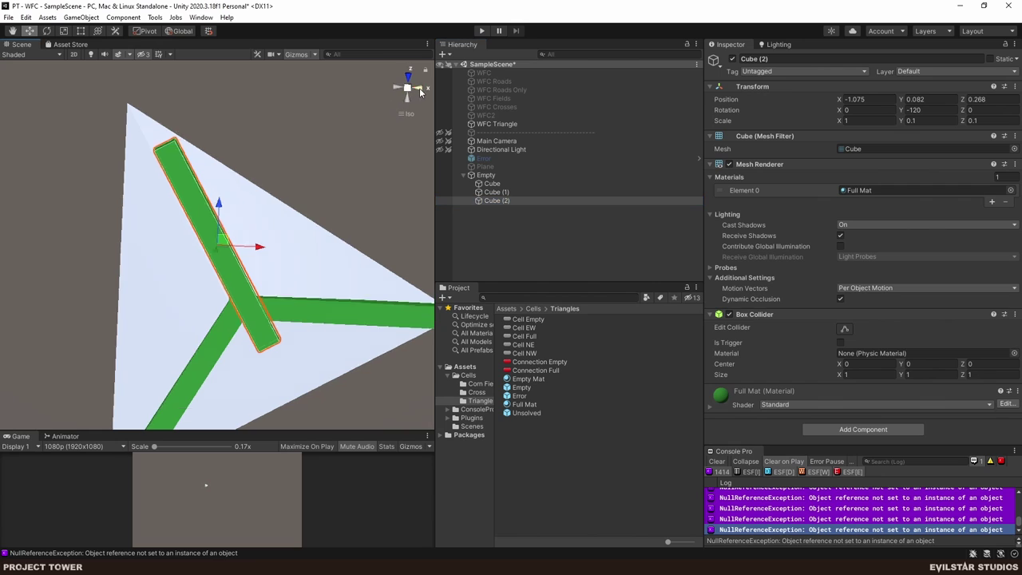
left_click_drag(227, 241, 188, 203)
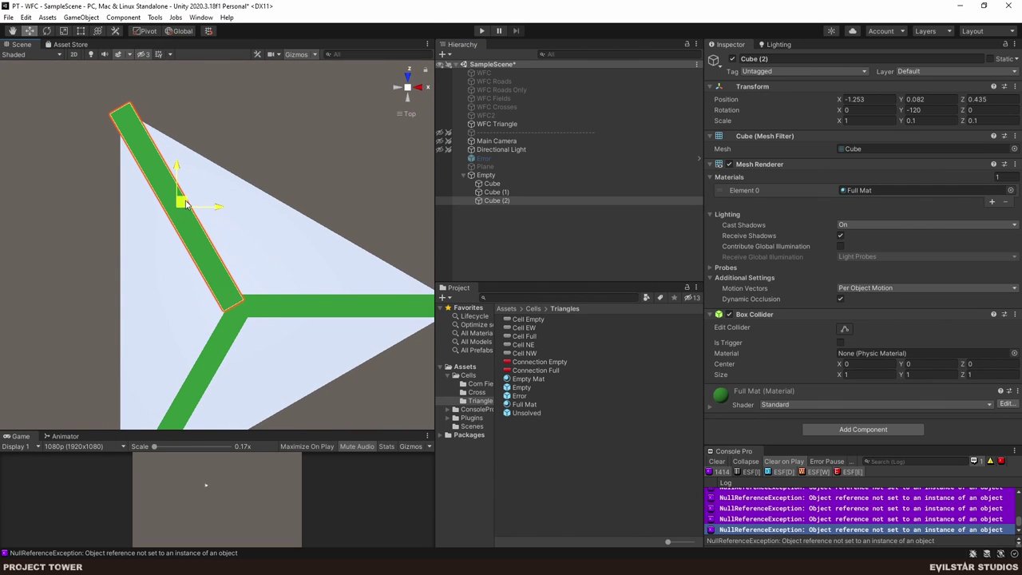
- Realign Cube (1) with the other two bars at about X -1.254, Z -0.429
double_click(495, 192)
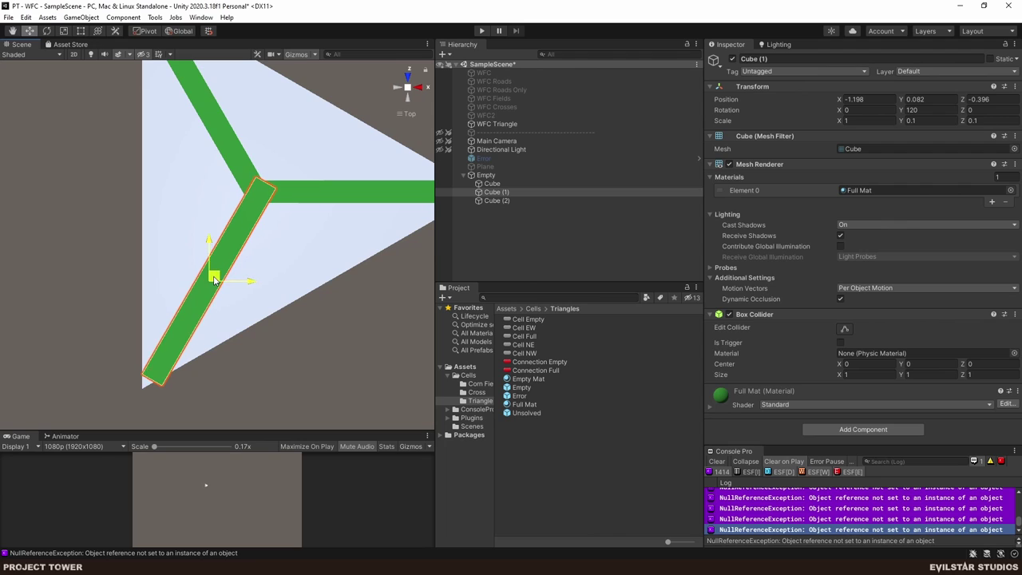
left_click_drag(216, 276, 201, 288)
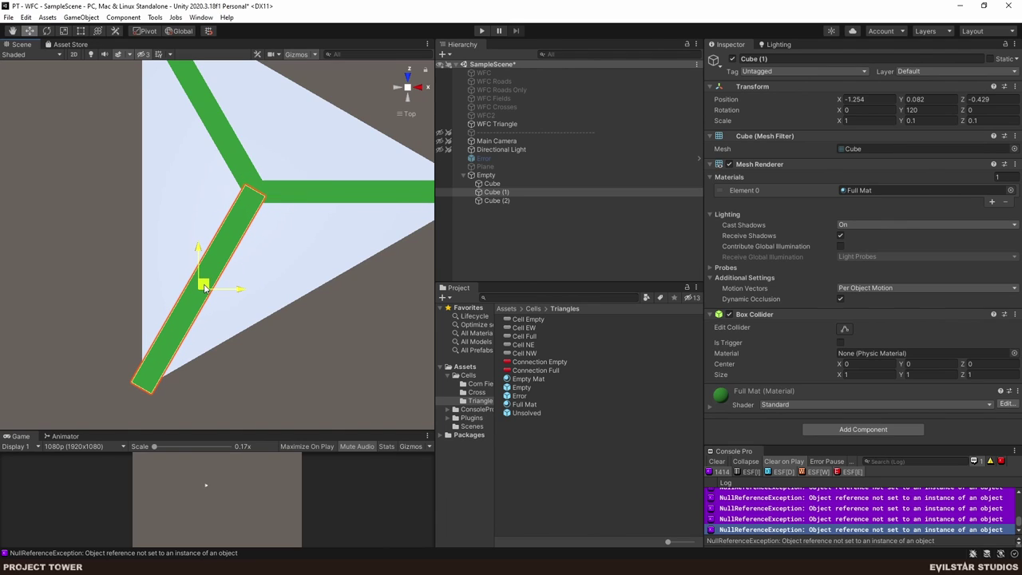
left_click(503, 244)
scroll(256, 302, "down", 3)
- Rename the Empty object as Full and save it as a prefab in the Triangles folder
left_click(482, 175)
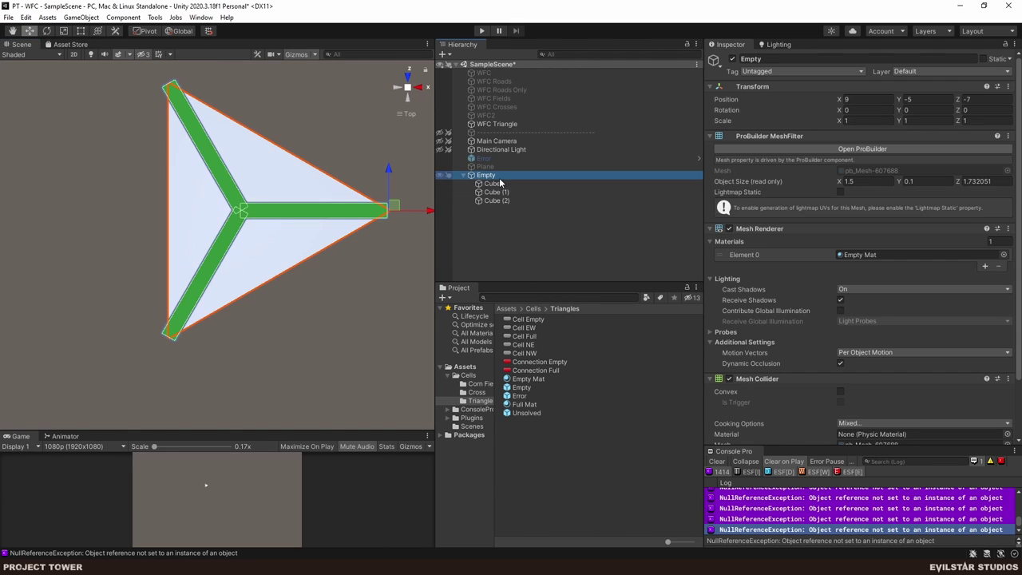
key("F2")
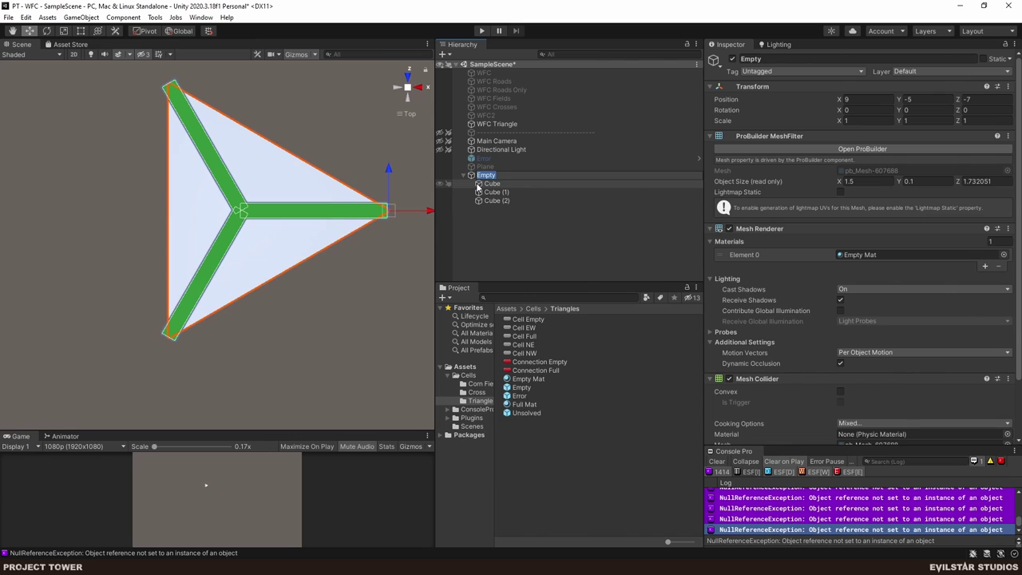
type("Full")
key("Return")
left_click(477, 179, "ctrl")
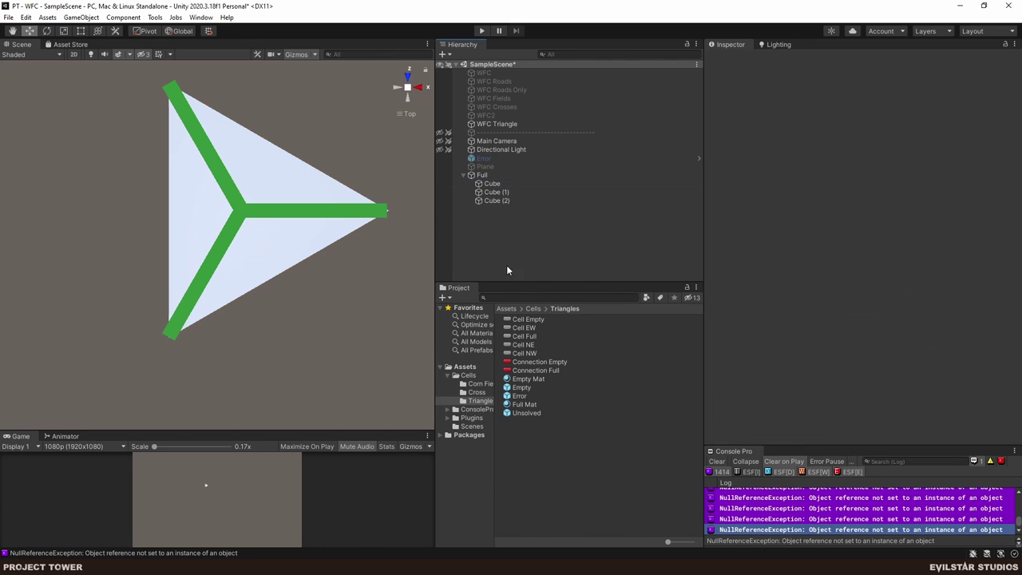
left_click(471, 179)
left_click(473, 177, "ctrl")
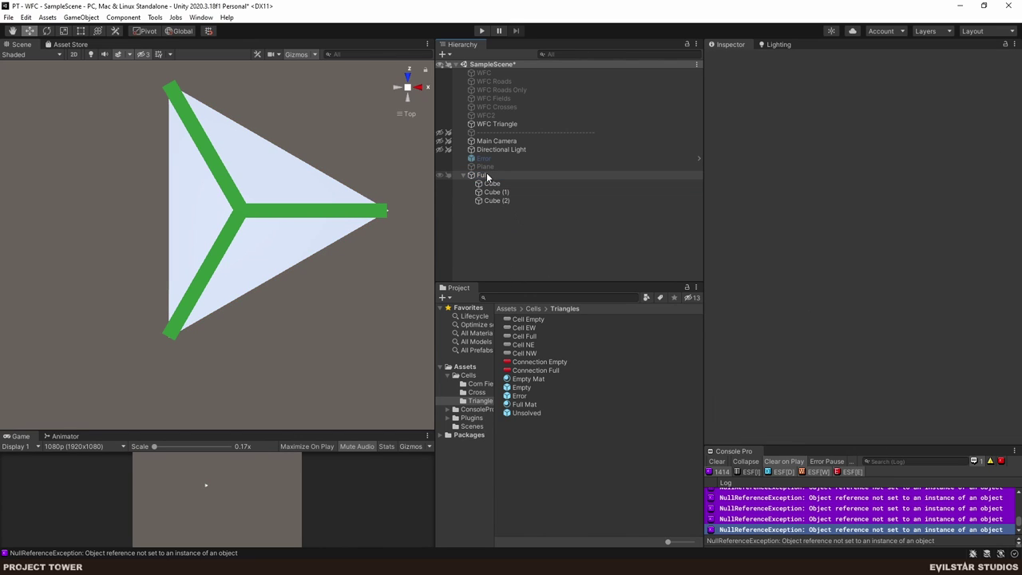
left_click_drag(532, 447, 532, 447)
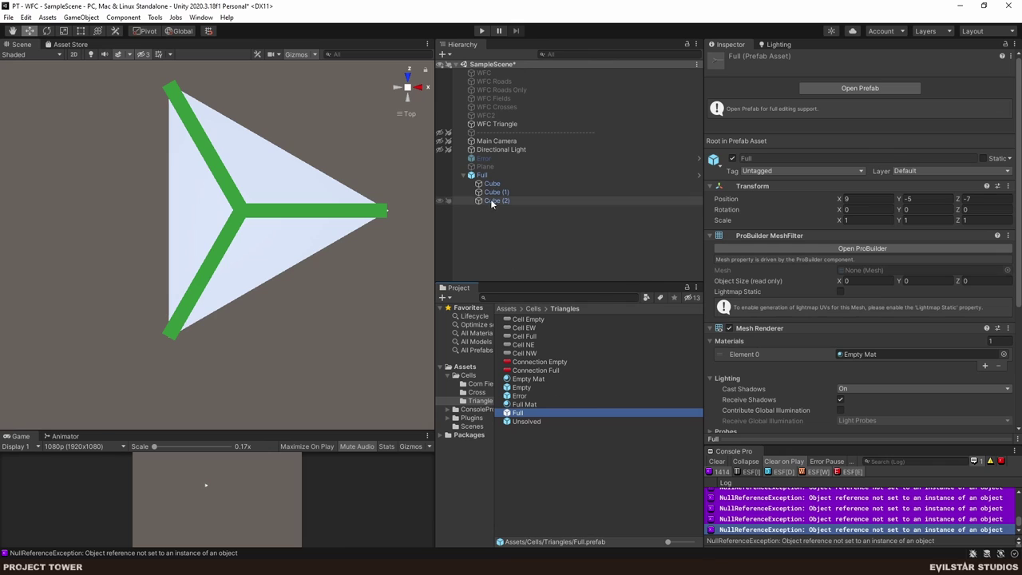
- Unpack the Full prefab instance in the scene completely
right_click(482, 175)
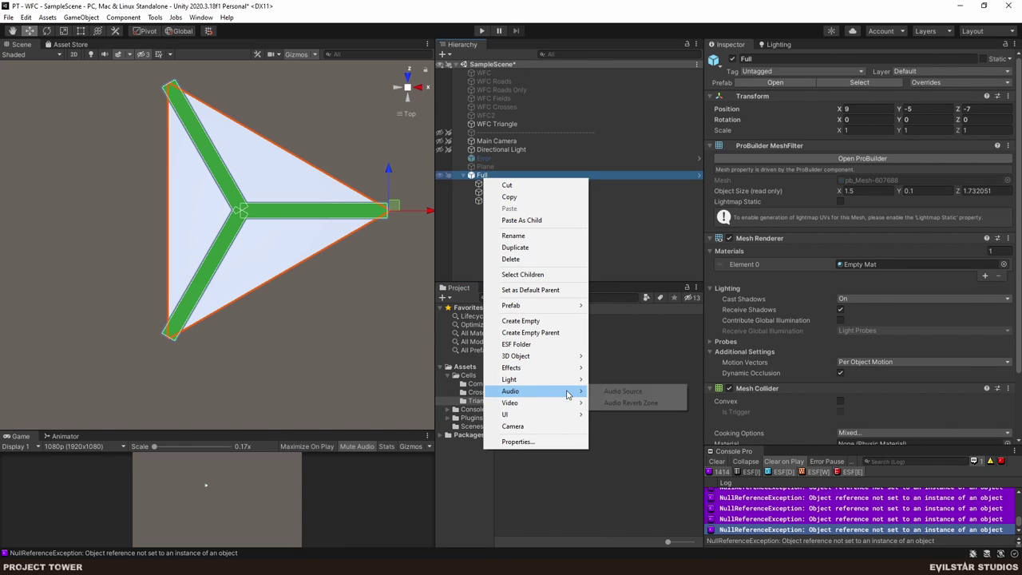
mouse_move(549, 307)
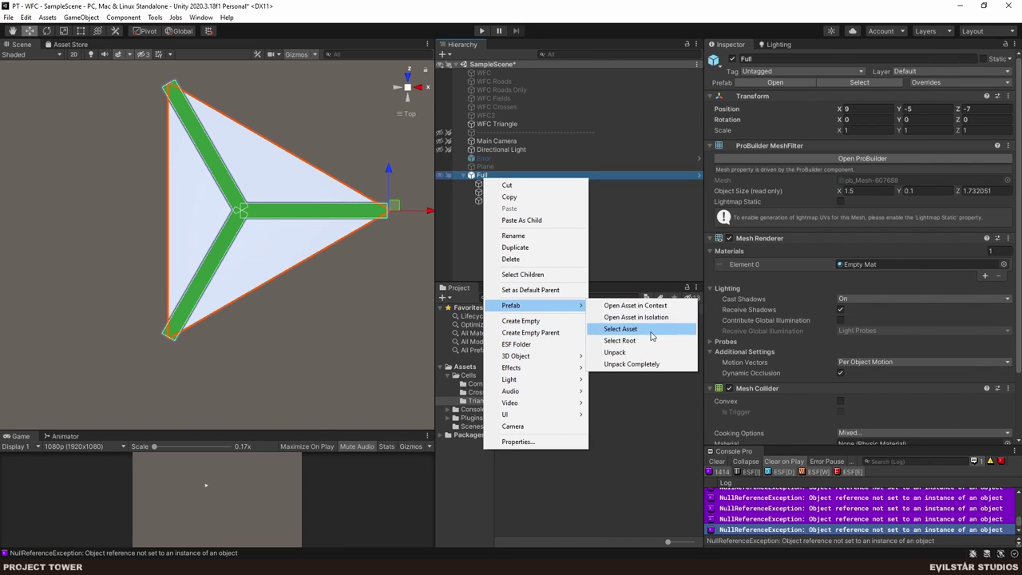
left_click(634, 364)
- Deactivate the first Cube under the Full object
left_click(521, 199)
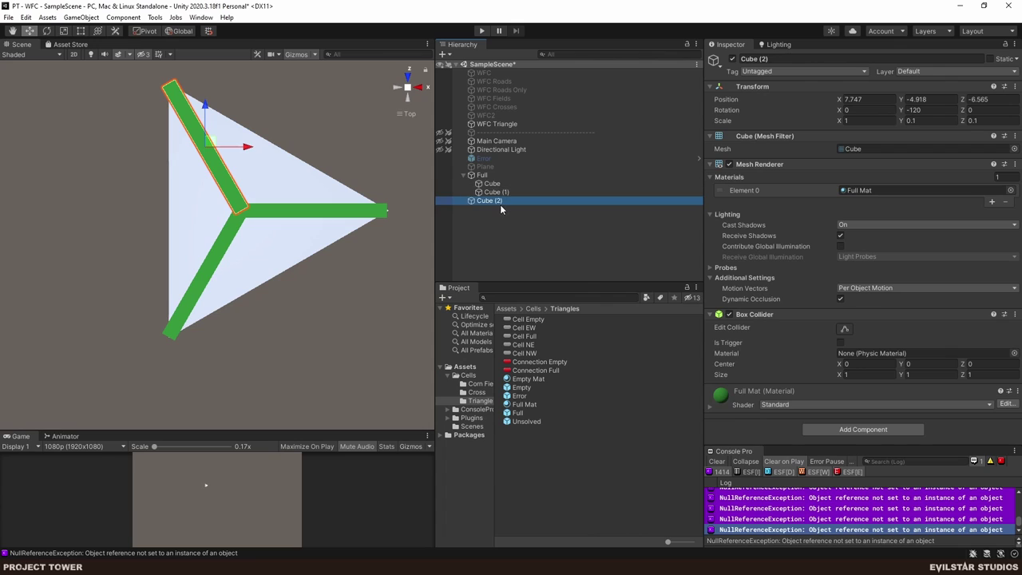
left_click(503, 175)
left_click(510, 183)
left_click(732, 58)
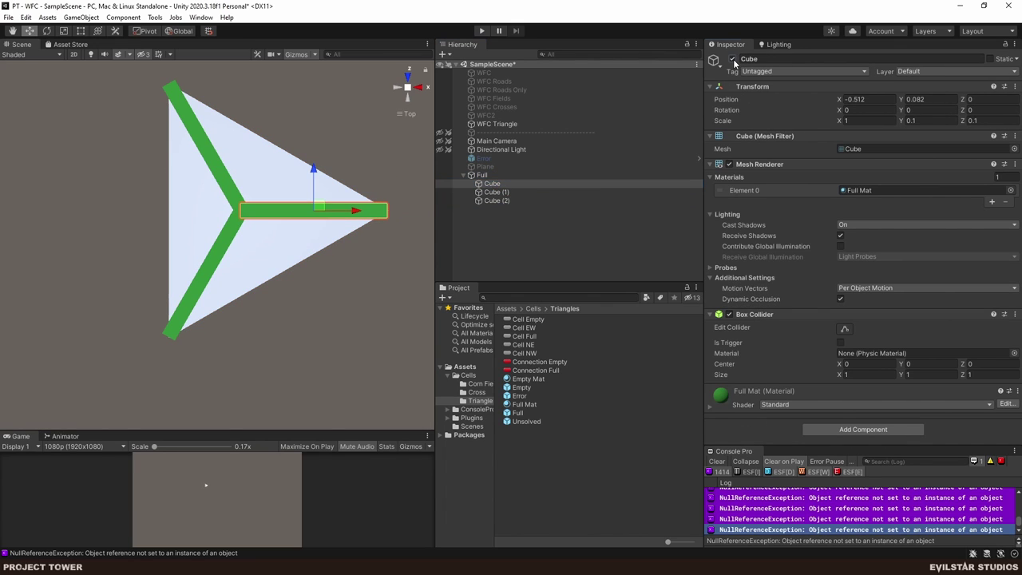
left_click(533, 233)
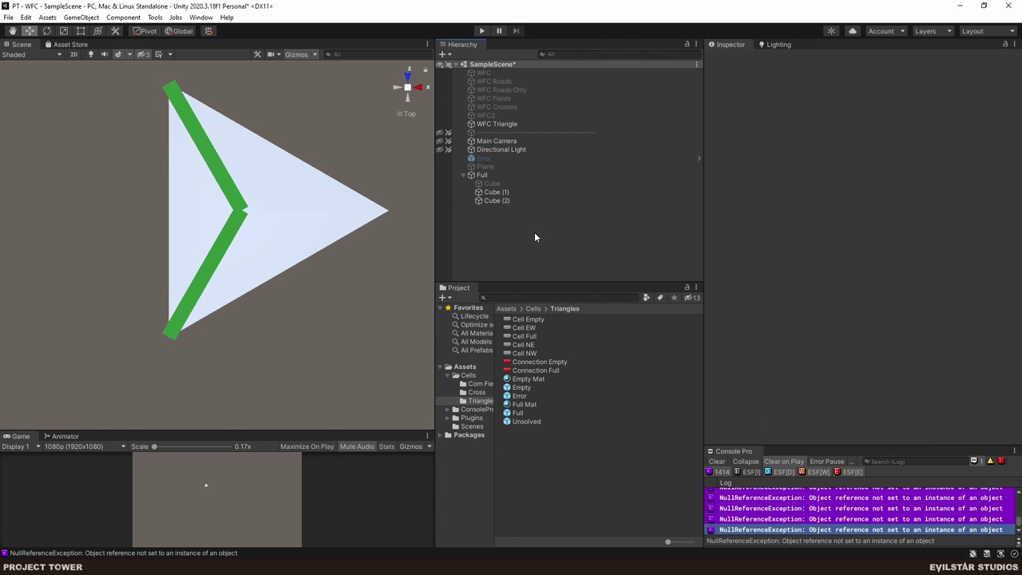
- Undo the deactivation of the first Cube under Full and clear the selection
left_click(485, 176)
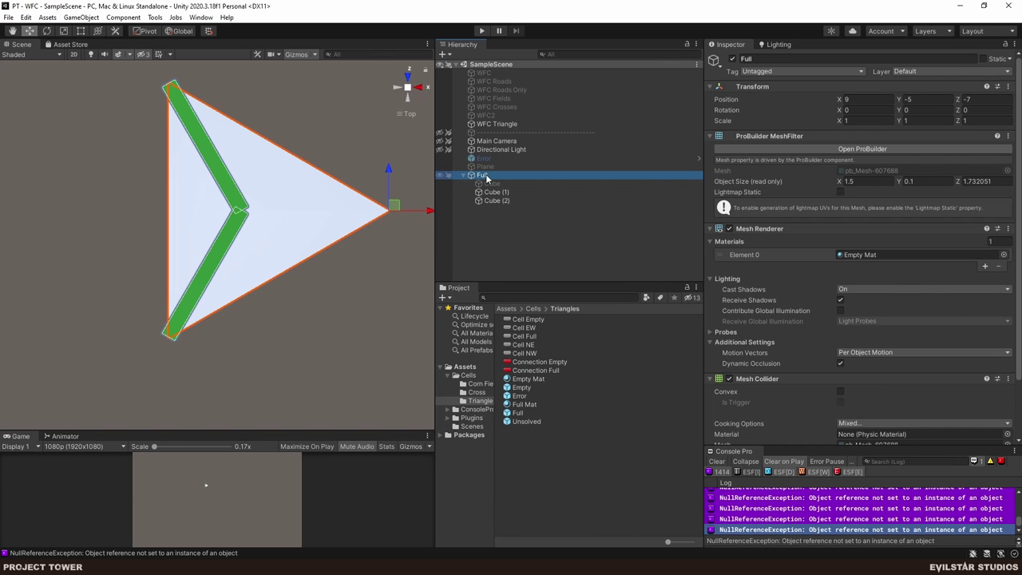
key("ctrl+z")
key("ctrl+z")
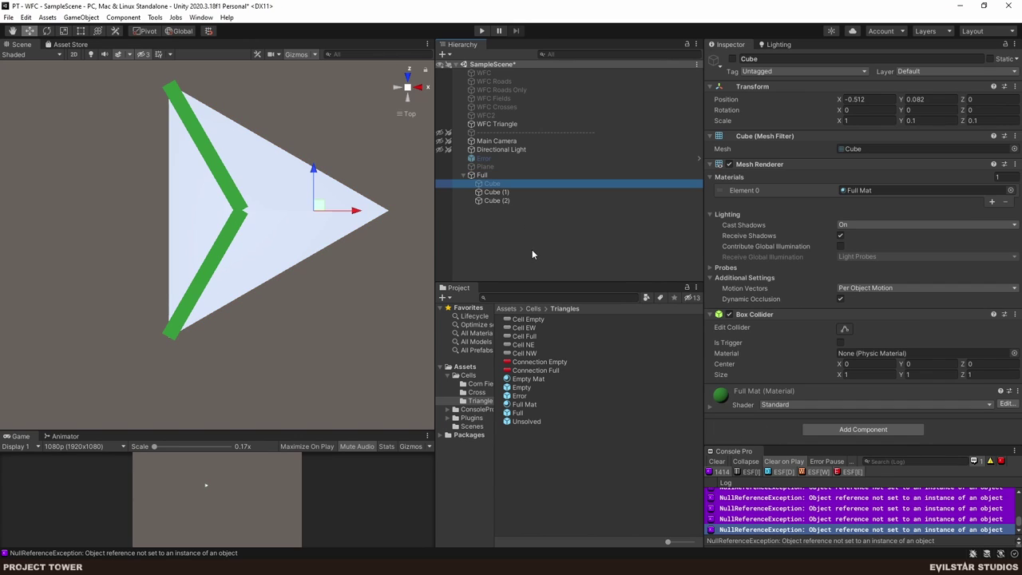
key("ctrl+z")
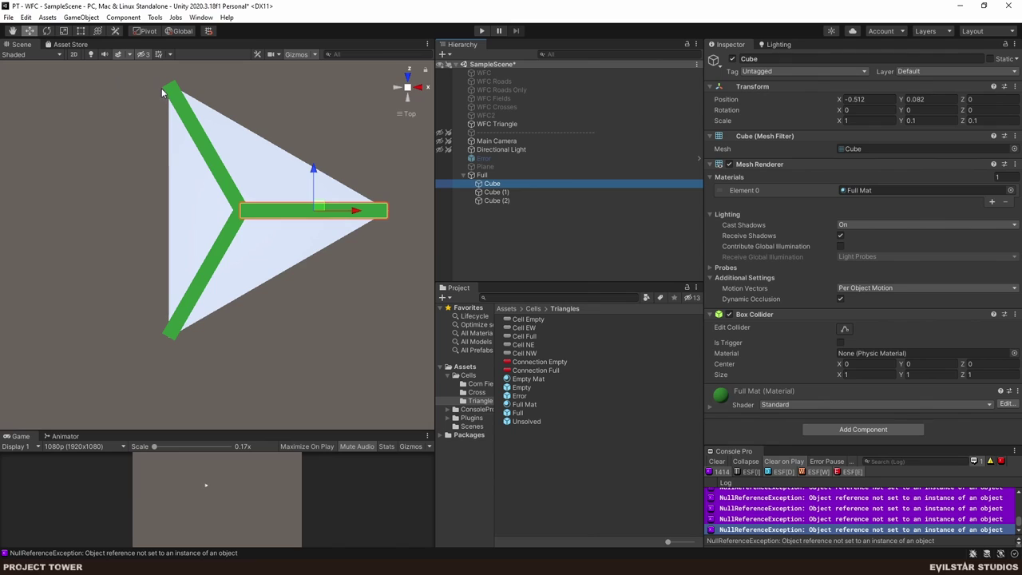
left_click(507, 249)
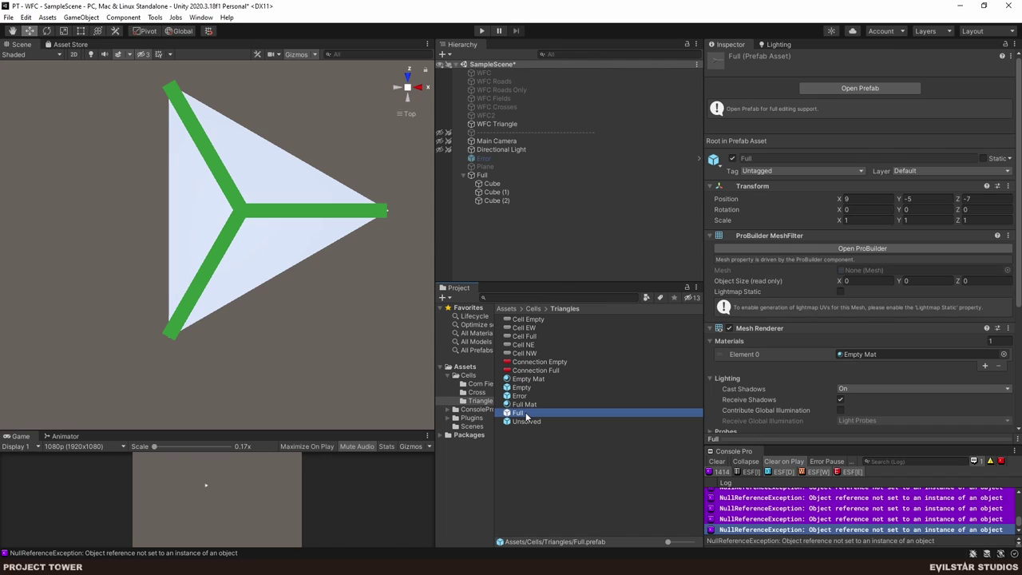
- Delete the Full prefab asset from the Triangles folder
key("Delete")
left_click(532, 303)
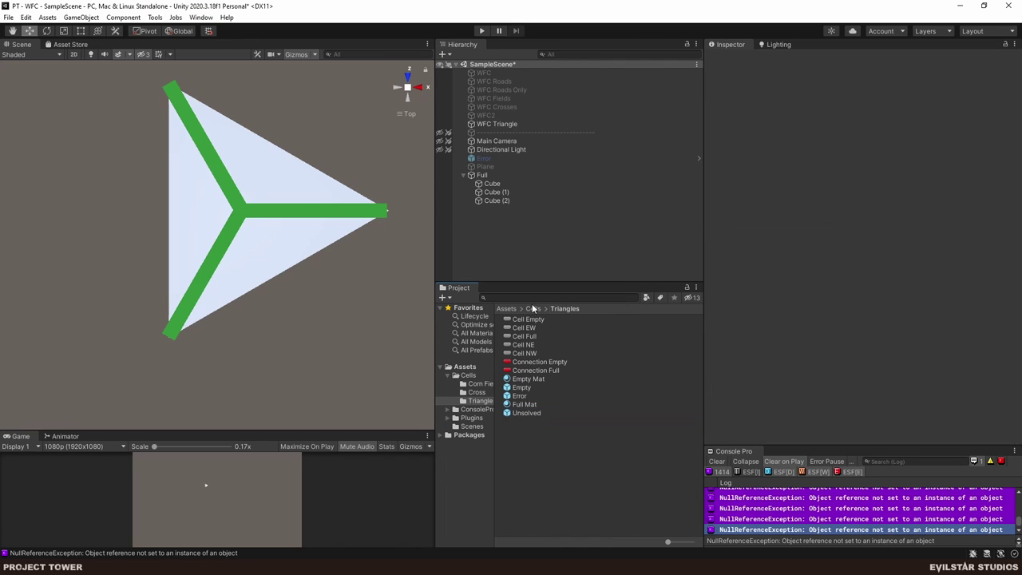
- Rotate the three green cubes under Full crosswise around their own centres and set the first Cube's Y rotation to 90
left_click(290, 217)
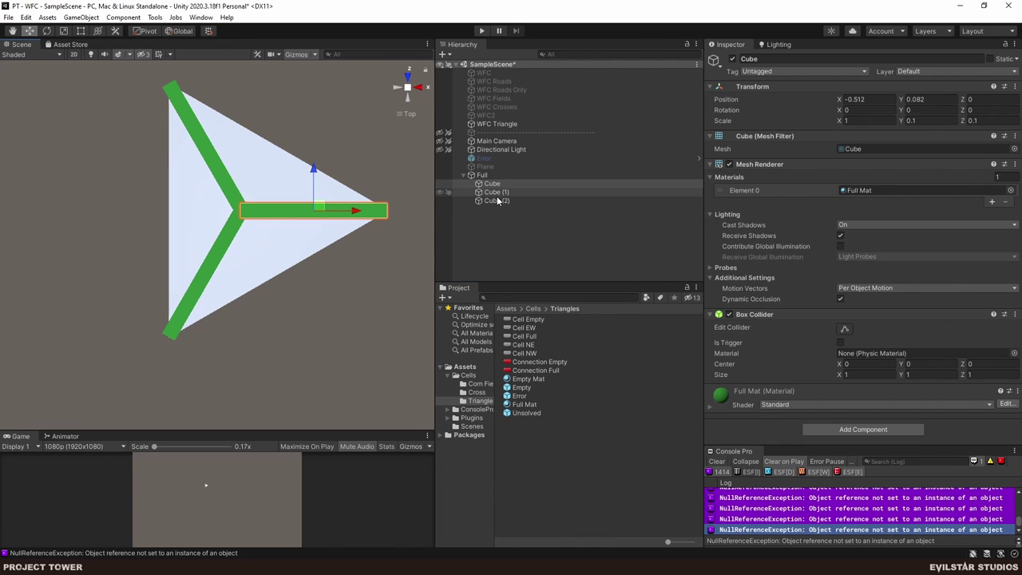
left_click(496, 200, "shift")
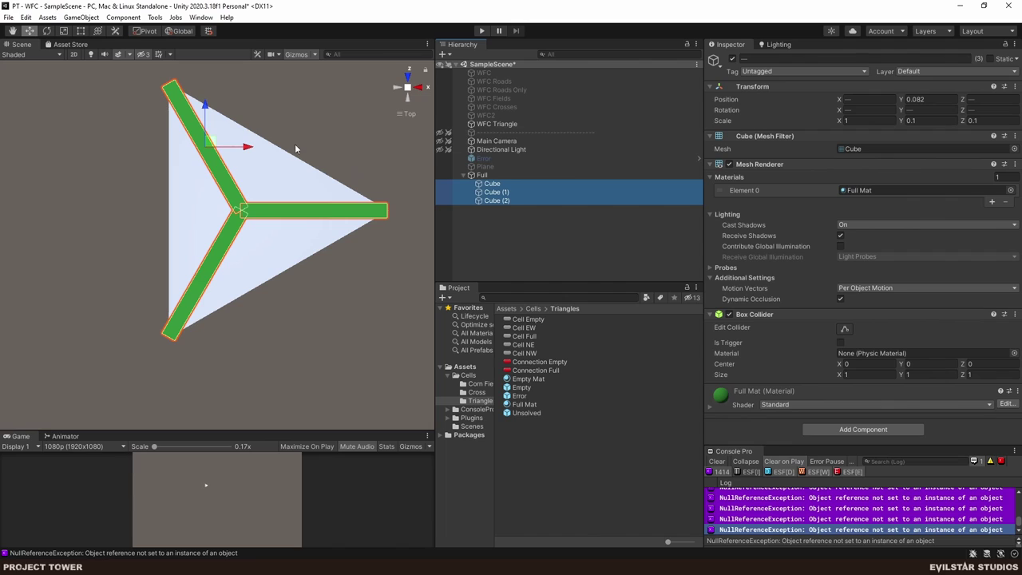
key("e")
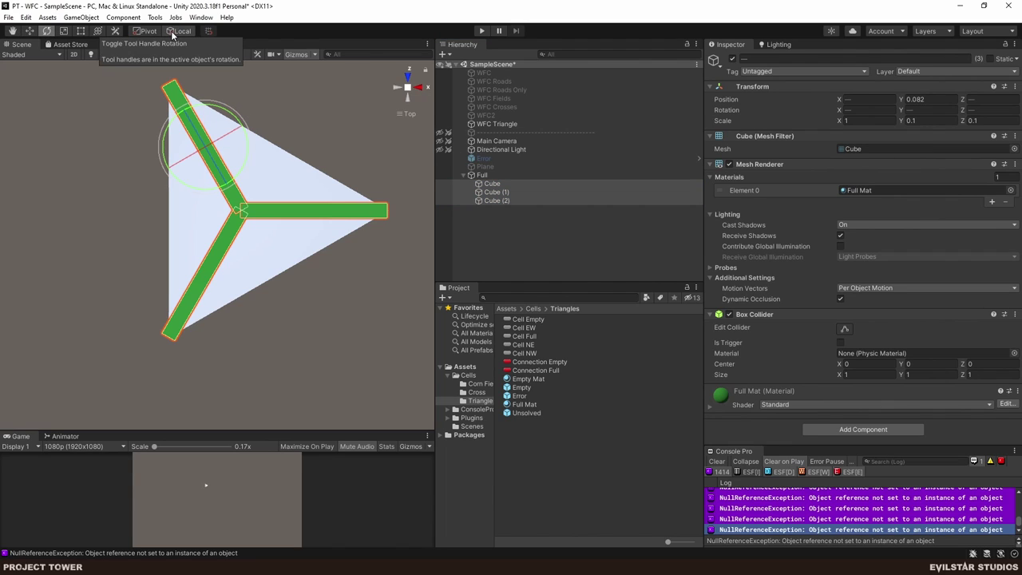
left_click_drag(243, 118, 335, 161)
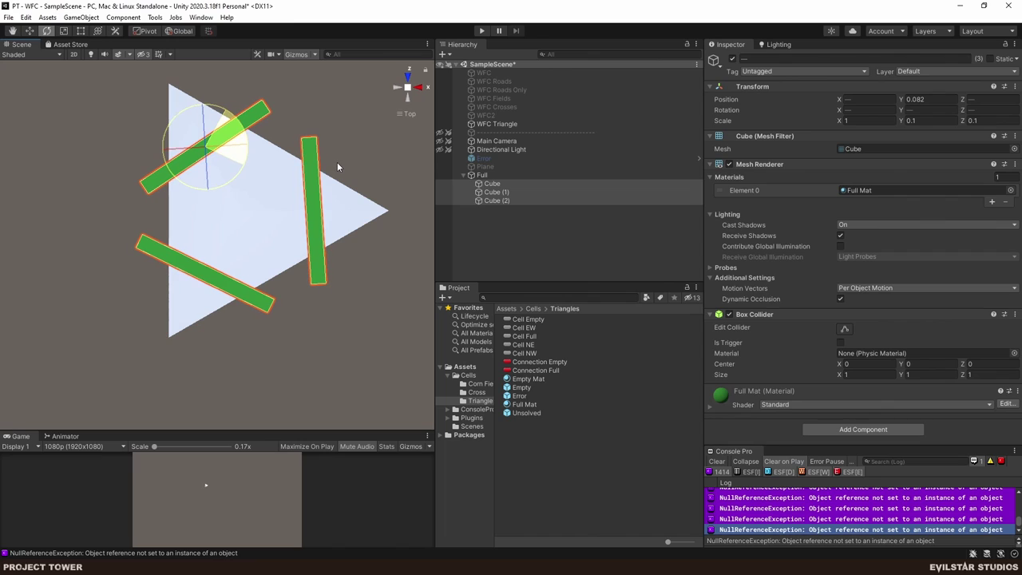
left_click(312, 179)
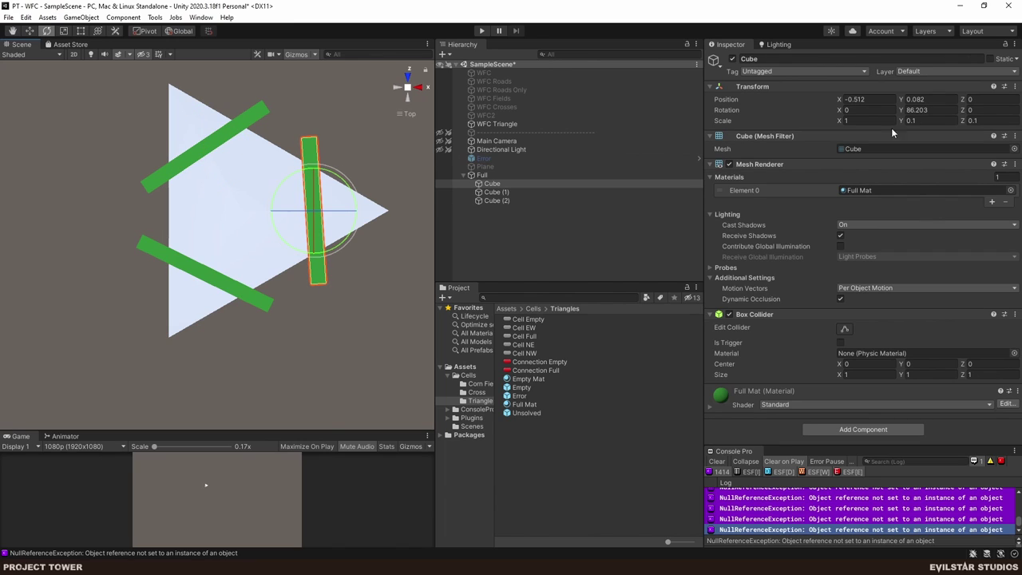
left_click(917, 109)
type("90")
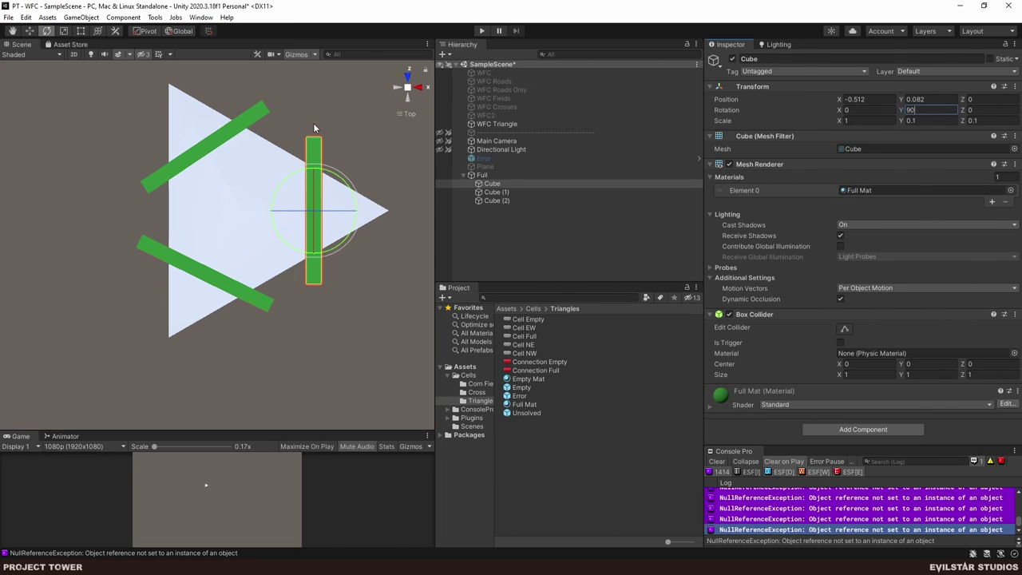
- Set the Y rotation of Cube (2) to -30 and of Cube (1) to 30
left_click(222, 137)
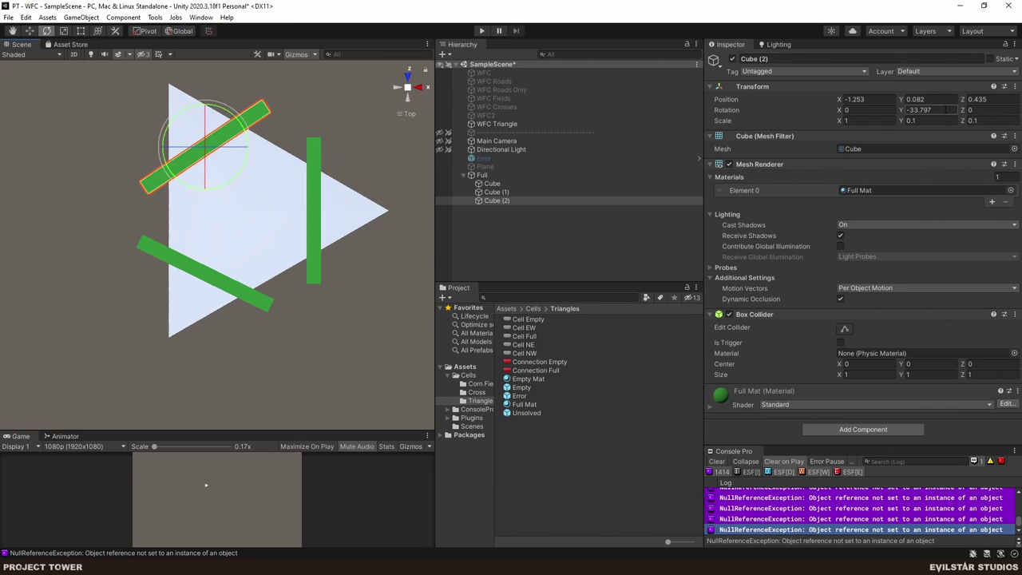
left_click(945, 109)
type("30")
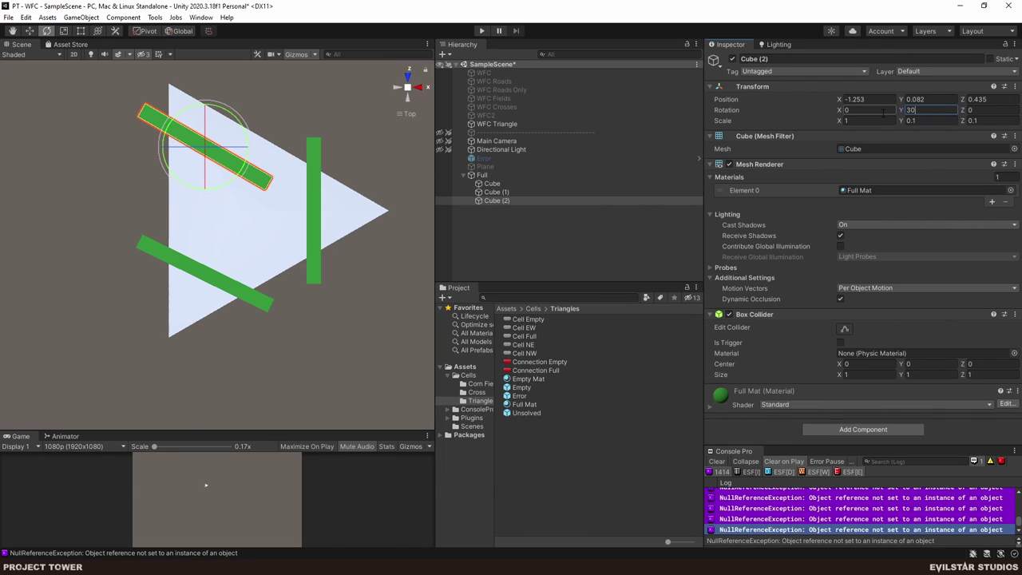
key("Return")
left_click(559, 192)
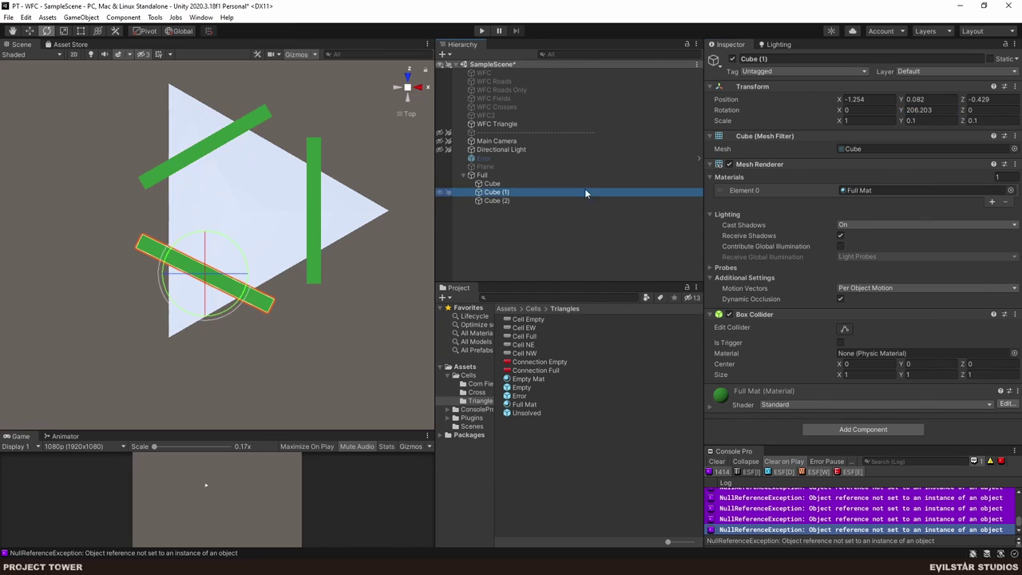
left_click(918, 110)
type("30")
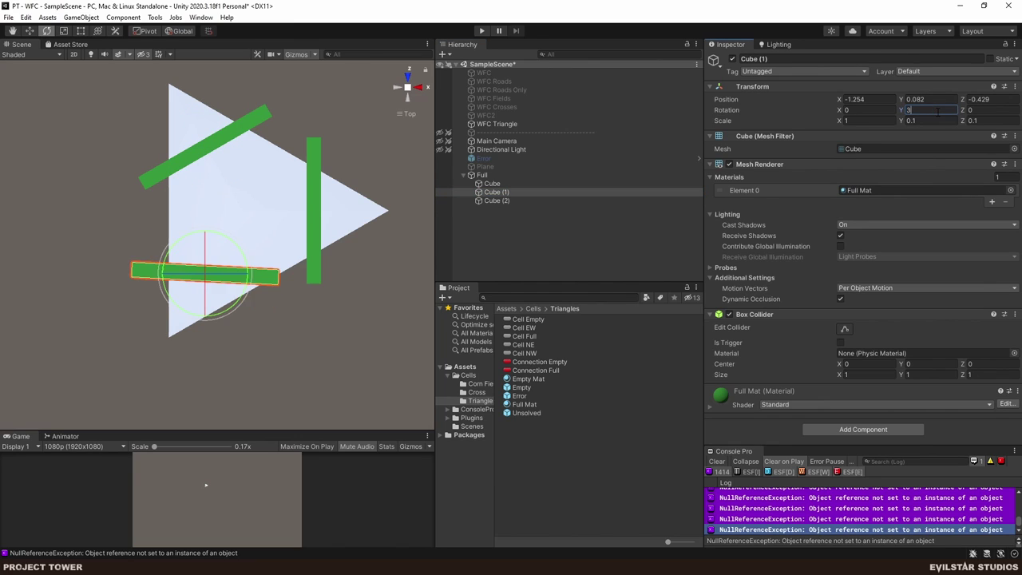
- Move Cube, Cube (2) and Cube (1) inward, perpendicular to their lengths, so the green bars form a closed triangle
left_click(312, 146)
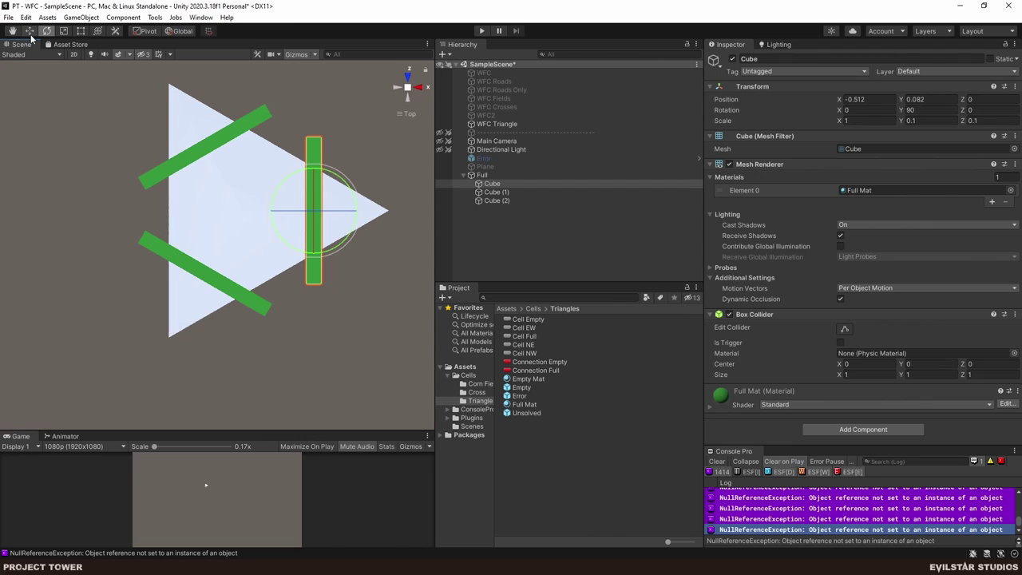
left_click(29, 31)
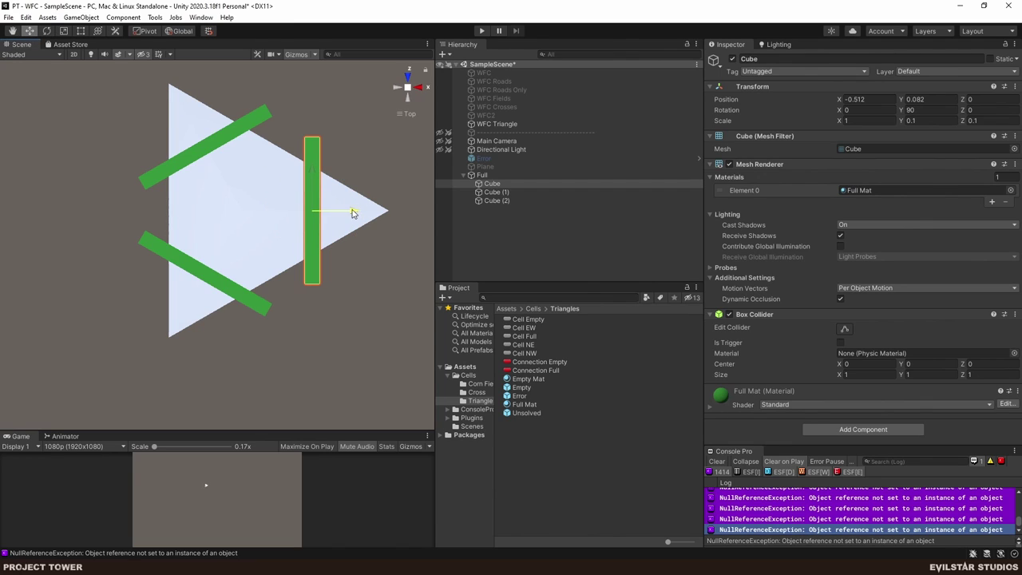
left_click_drag(353, 212, 333, 210)
left_click(211, 142)
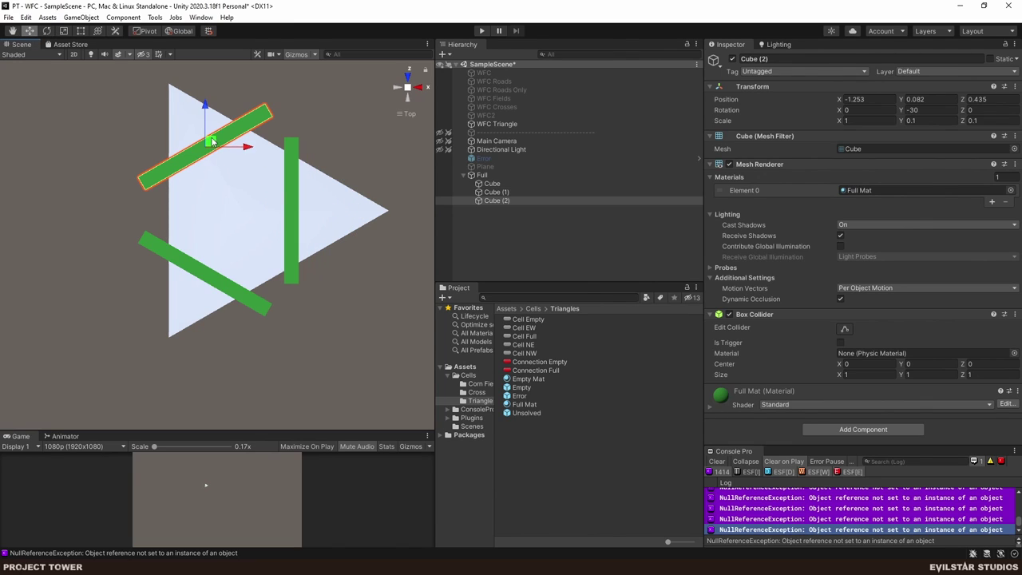
left_click(176, 30)
left_click_drag(186, 121, 199, 142)
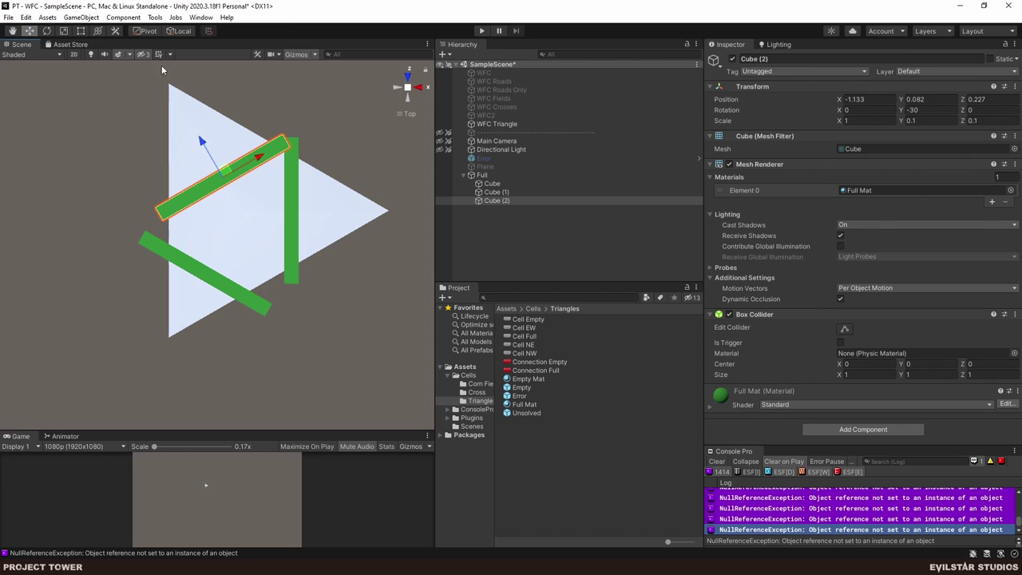
left_click(206, 270)
left_click_drag(234, 234, 265, 209)
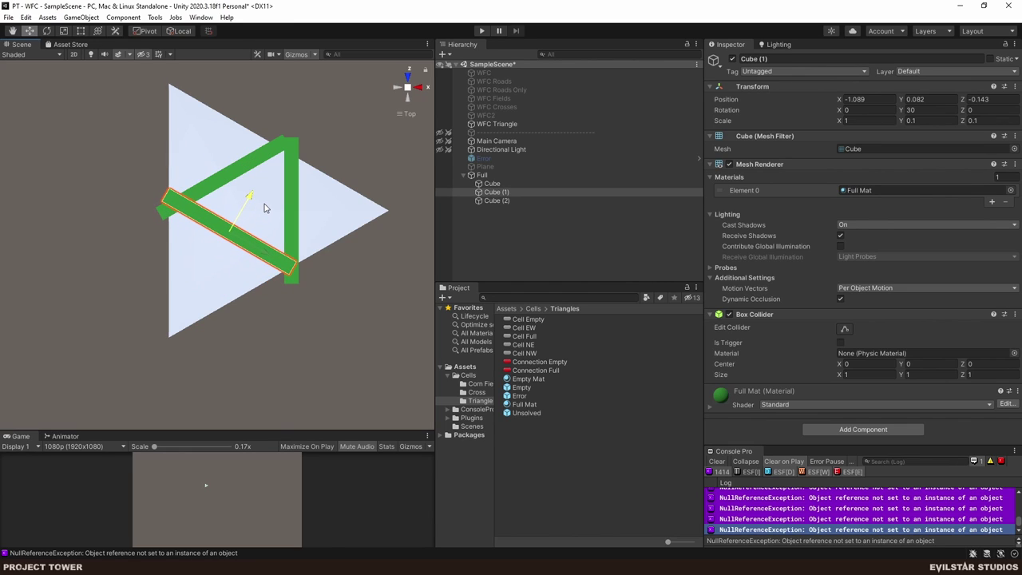
- Shift Cube (2) outward to about X -1.17, Z 0.291 and Cube inward to about X -0.785
left_click(229, 178)
left_click(229, 177)
mouse_move(204, 152)
left_mouse_down()
mouse_move(216, 157)
mouse_move(199, 133)
left_mouse_up()
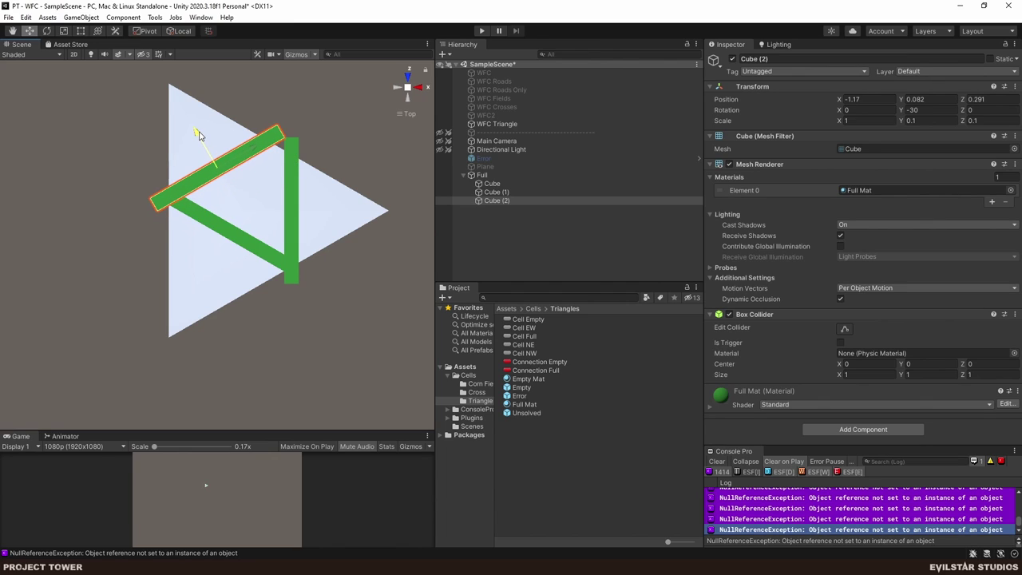
left_click(292, 196)
left_click_drag(324, 218, 313, 215)
- Move Cube (1) outward to about X -1.119, Z -0.195 and nudge Cube (2) slightly inward along its local Z axis
left_click(207, 179)
left_click(219, 224)
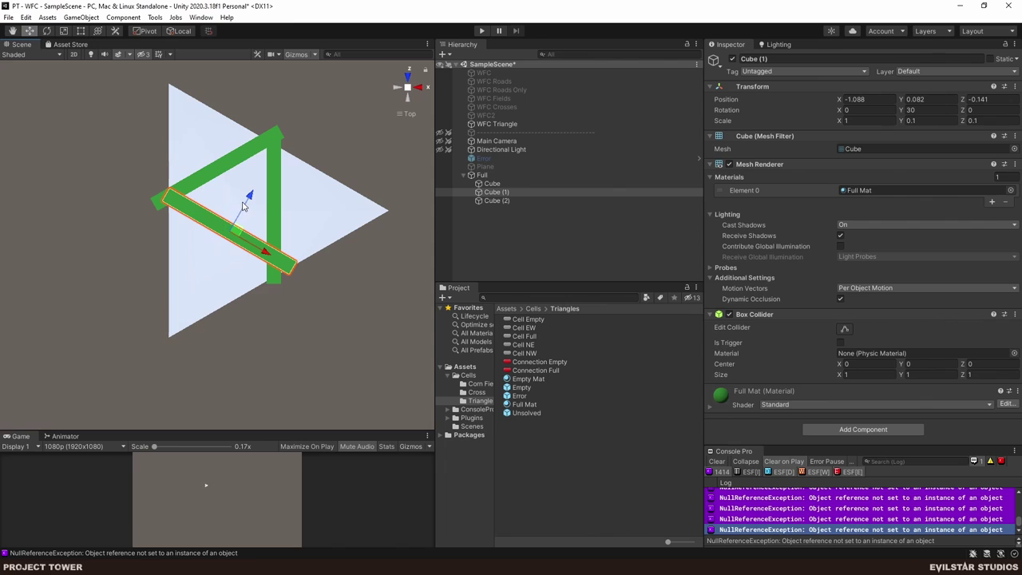
left_click(246, 205)
left_click(226, 223)
left_click_drag(244, 203, 244, 208)
left_click(230, 161)
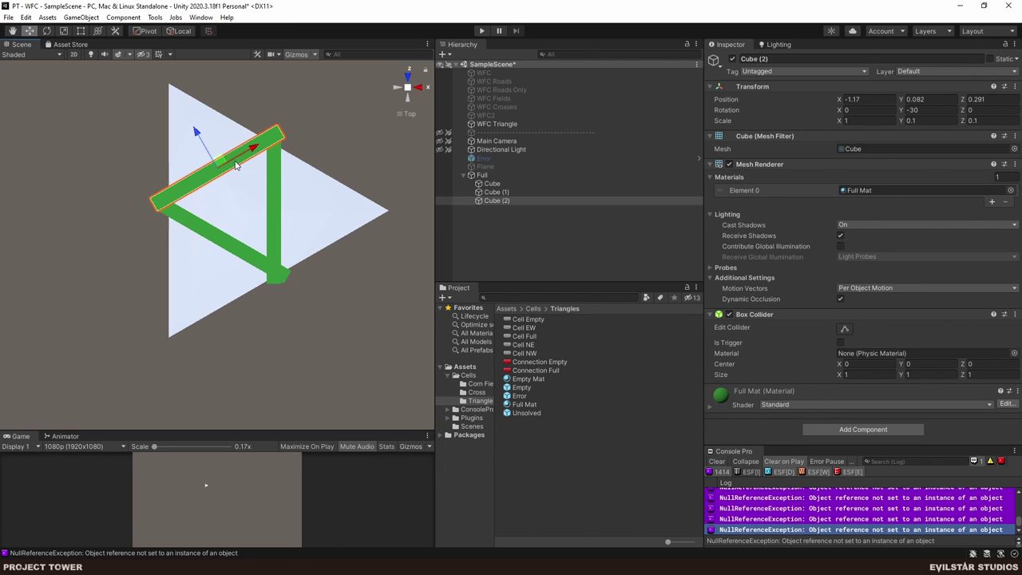
left_click_drag(197, 131, 199, 140)
- Align the bar corners by moving Cube to about X -0.73, Cube (2) inward and Cube (1) to about X -1.133, Z -0.219
left_click(277, 209)
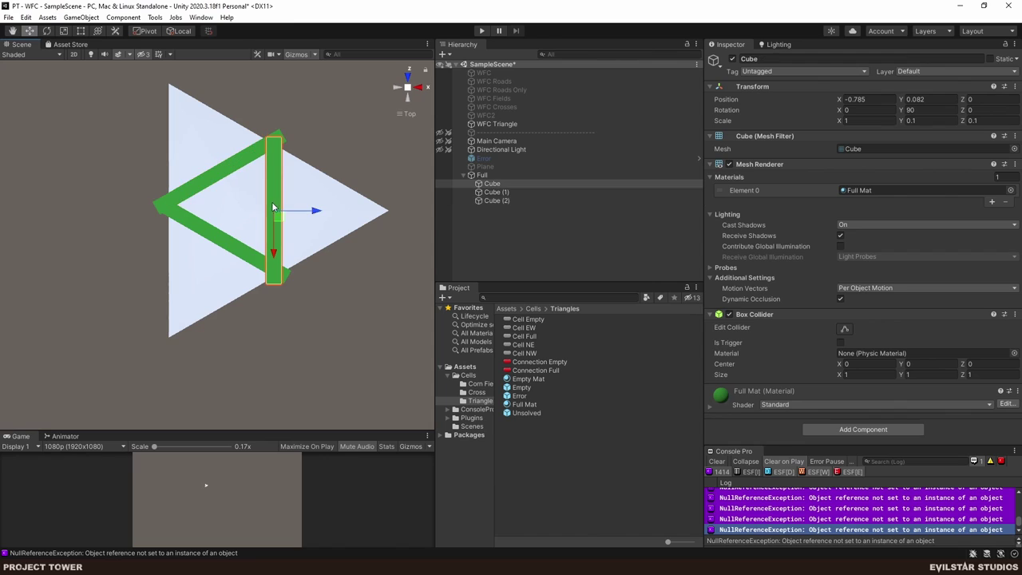
left_click_drag(313, 214, 322, 213)
left_click(191, 195)
left_click_drag(212, 231, 256, 209)
left_click(288, 206)
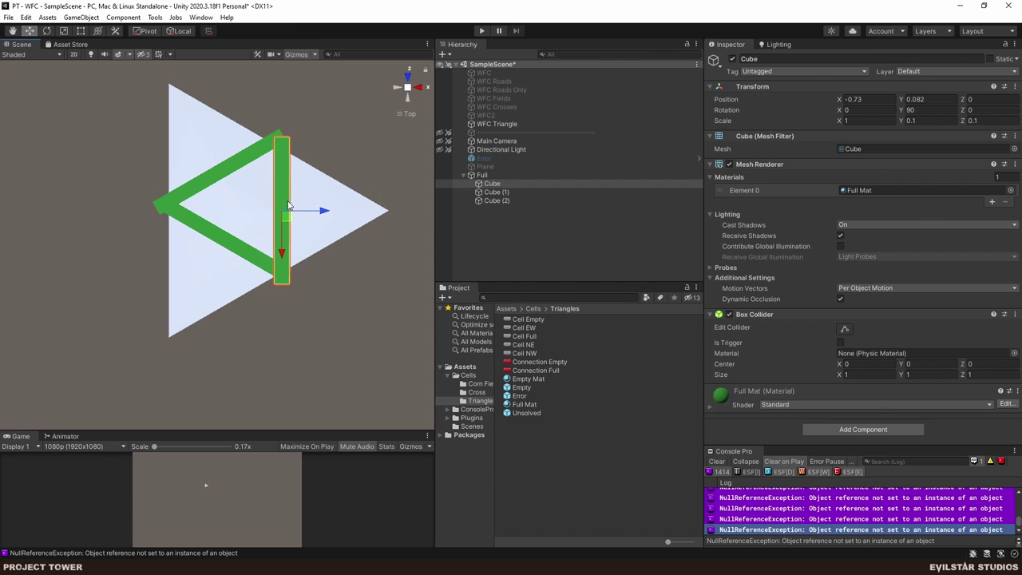
left_click(222, 185)
left_click_drag(201, 137, 205, 151)
left_click(197, 226)
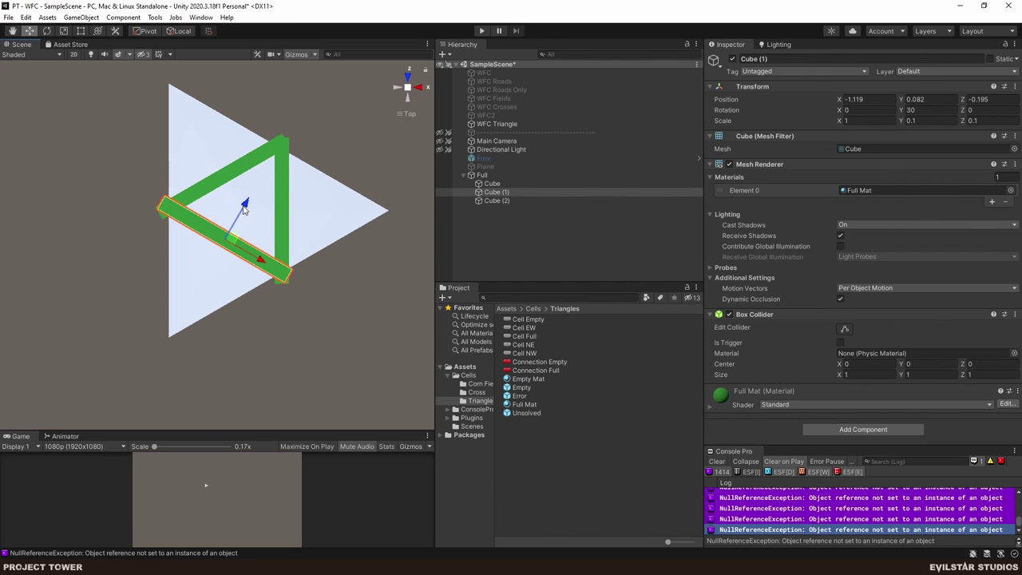
left_click_drag(245, 205, 242, 209)
- Save the rebuilt Full object as a prefab in the Triangles folder
left_click(490, 214)
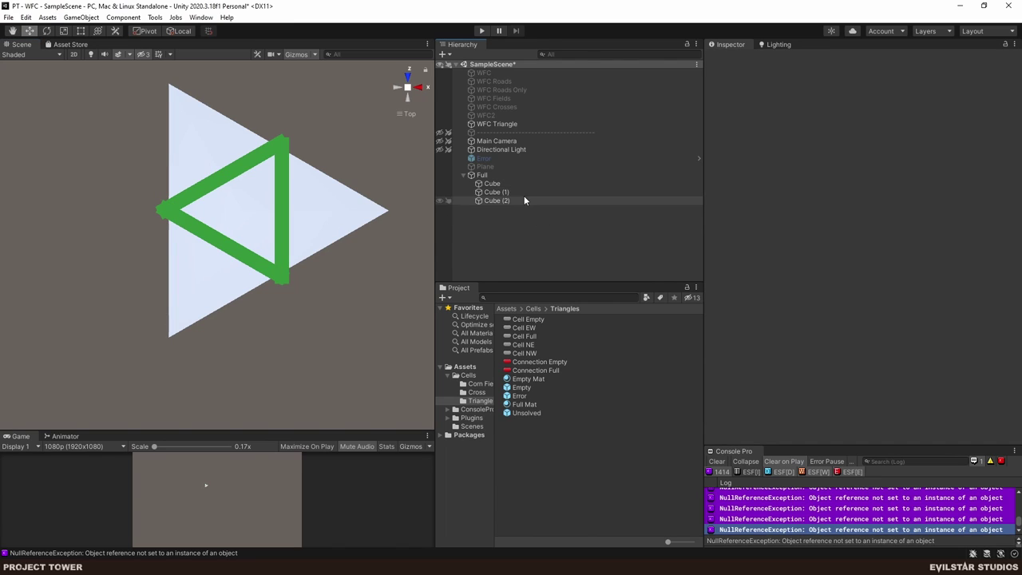
left_click(490, 177)
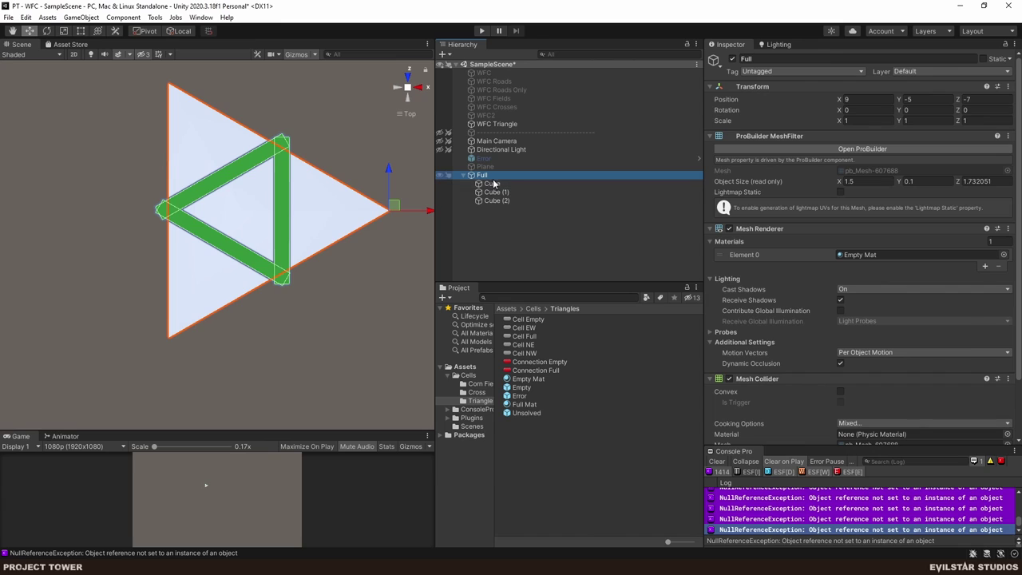
left_click_drag(483, 175, 548, 489)
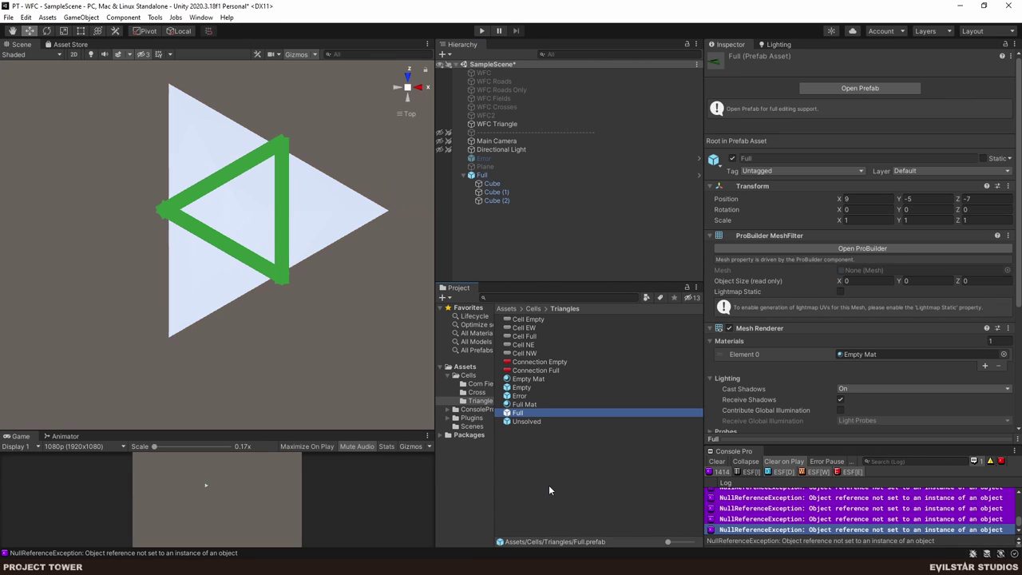
- Unpack the Full prefab instance completely and deactivate the first Cube under it
right_click(483, 174)
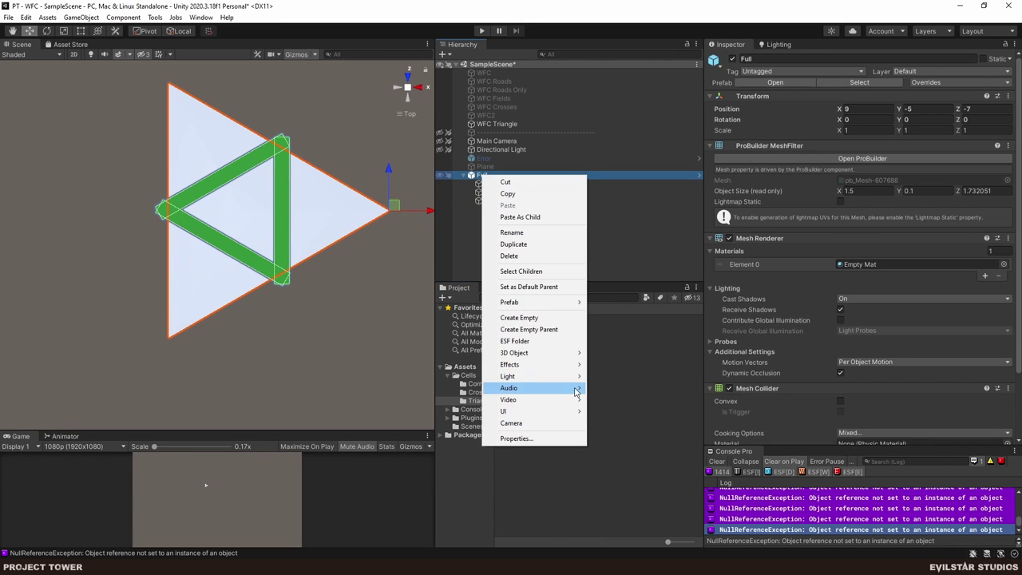
mouse_move(534, 302)
left_click(642, 358)
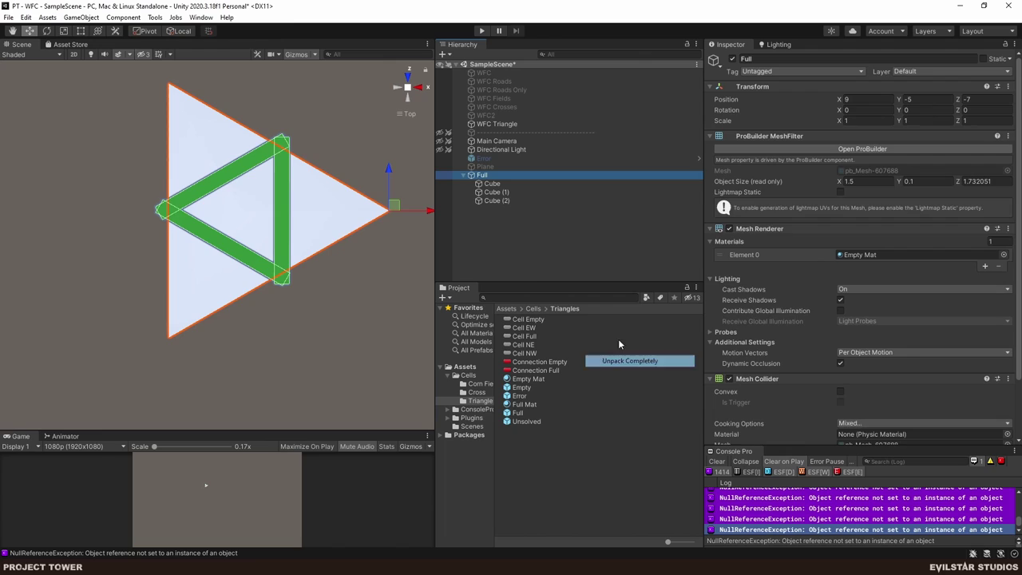
left_click(491, 184)
left_click(732, 60)
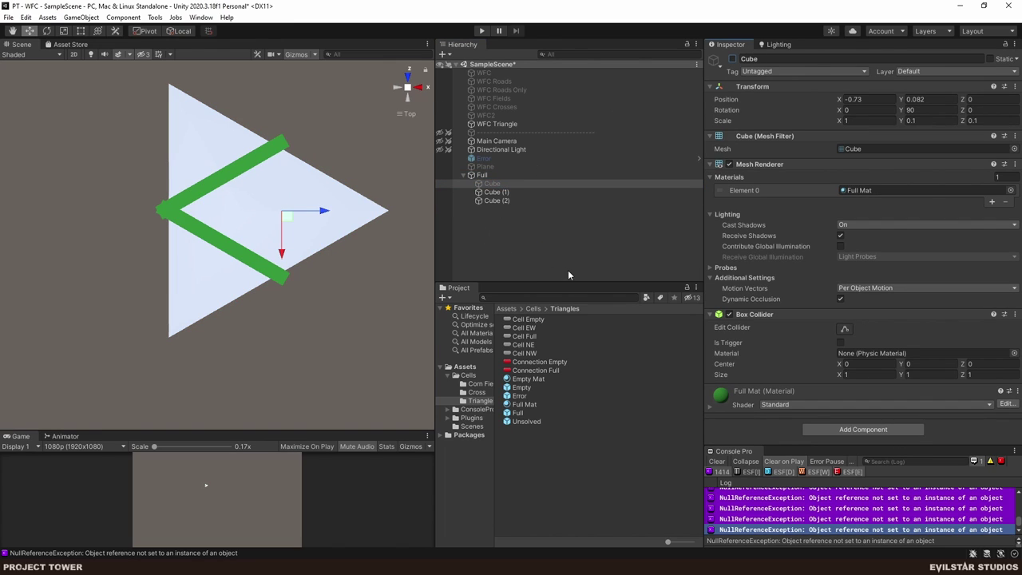
- Rename the Full scene object as EW and save it as a prefab in the Triangles folder
left_click(480, 175)
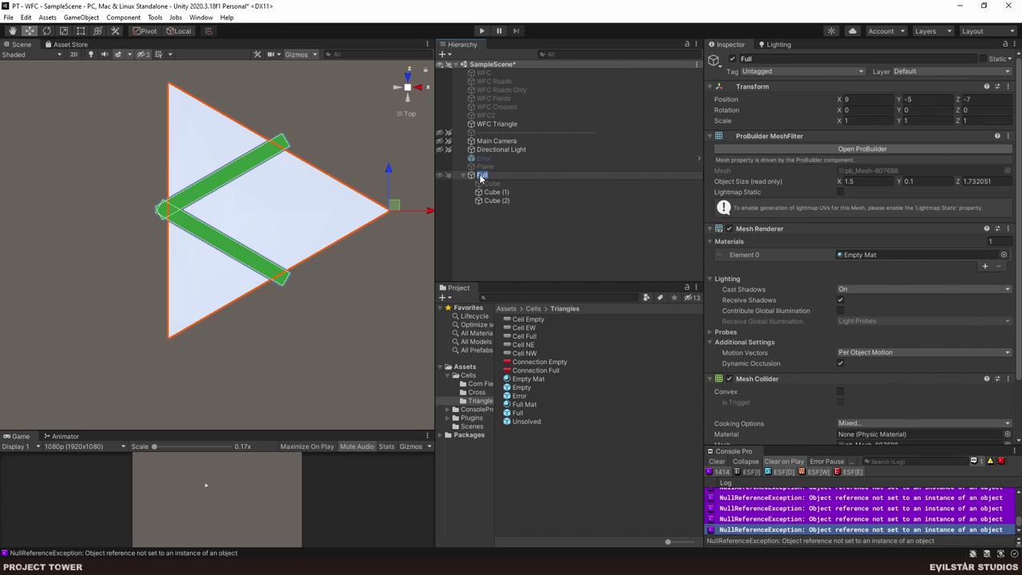
key("Return")
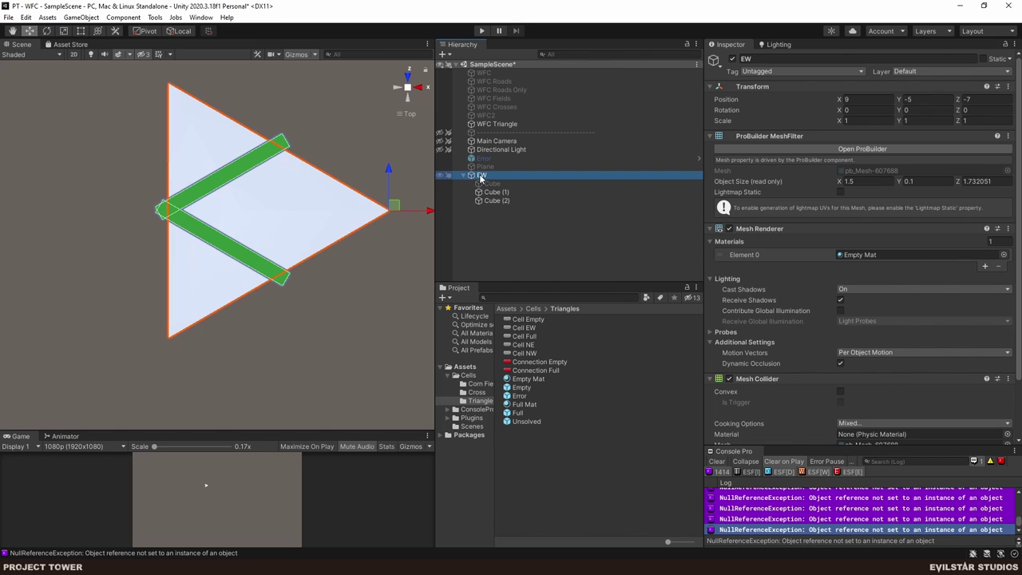
left_click_drag(481, 175, 537, 486)
- Unpack the EW prefab instance in the scene completely
left_click(482, 175)
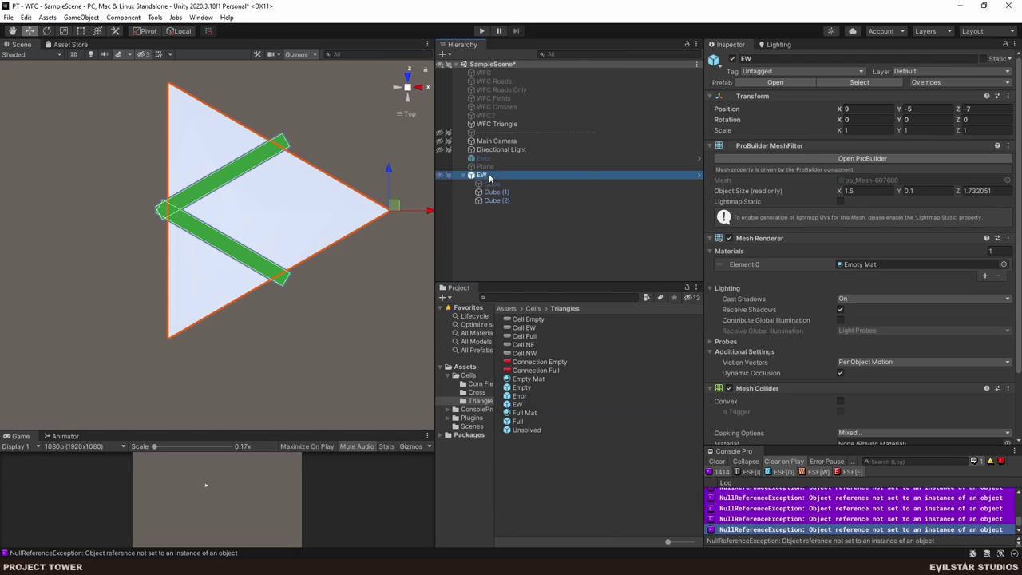
right_click(486, 175)
left_click(619, 361)
- Reactivate the first Cube under EW and deactivate Cube (1) instead
left_click(490, 184)
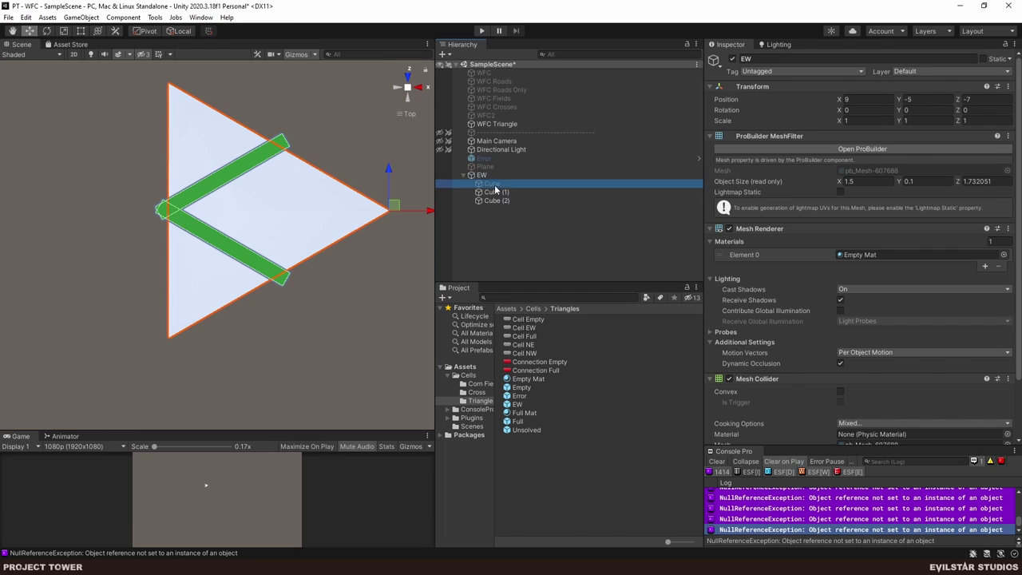
left_click(732, 58)
left_click(496, 192)
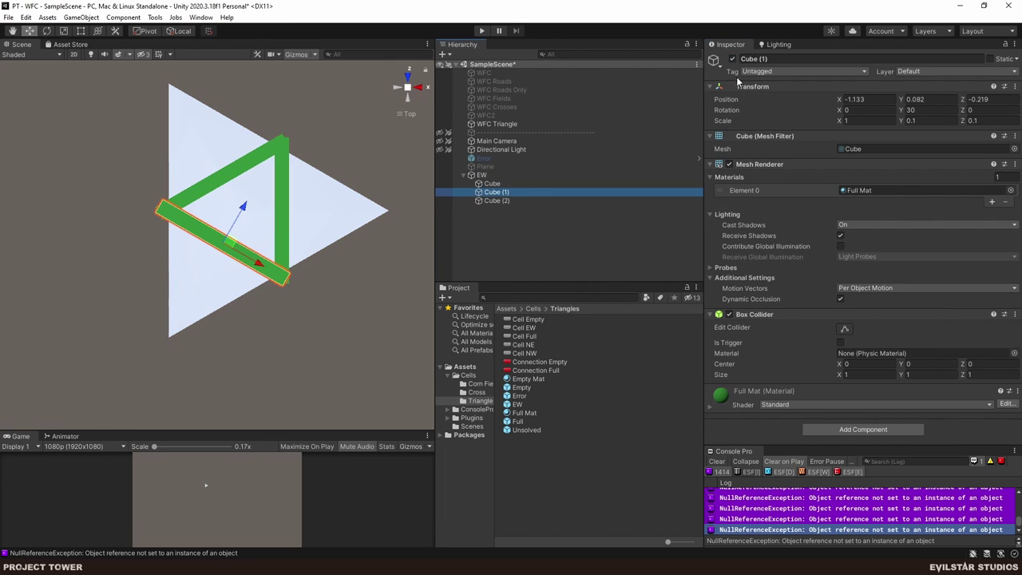
left_click(732, 58)
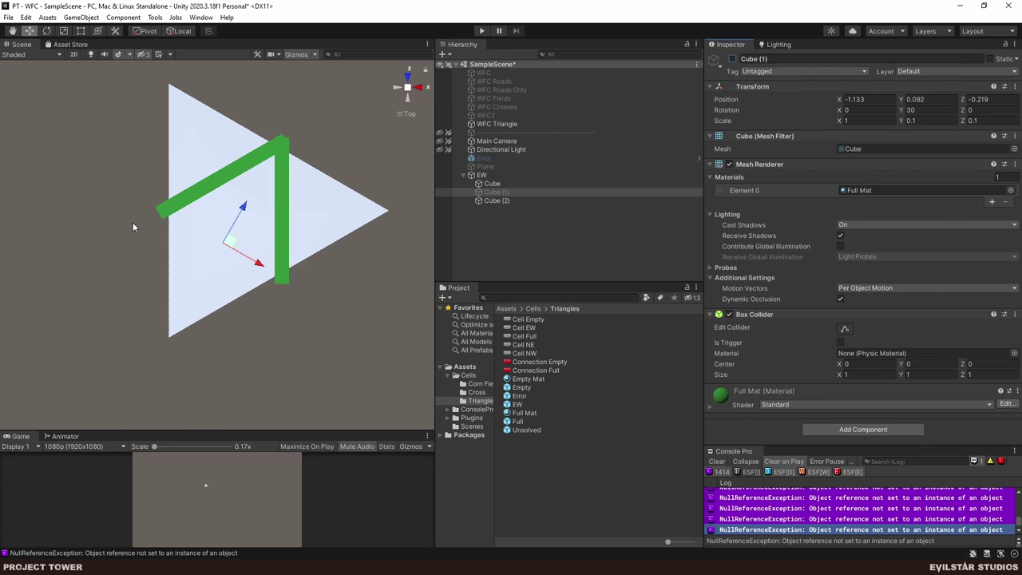
left_click(489, 184)
left_click(486, 176)
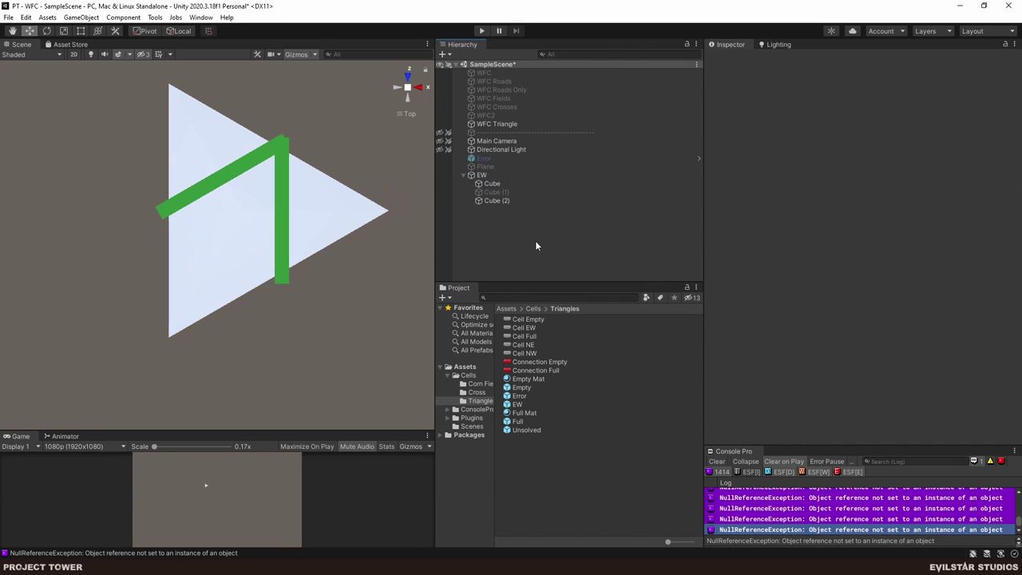
- Undo the latest cube activation changes, the unpacking of EW and the renaming of the Full scene object as EW
key("Down")
key("Down")
key("alt+shift+a")
key("Up")
key("alt+shift+a")
key("Up")
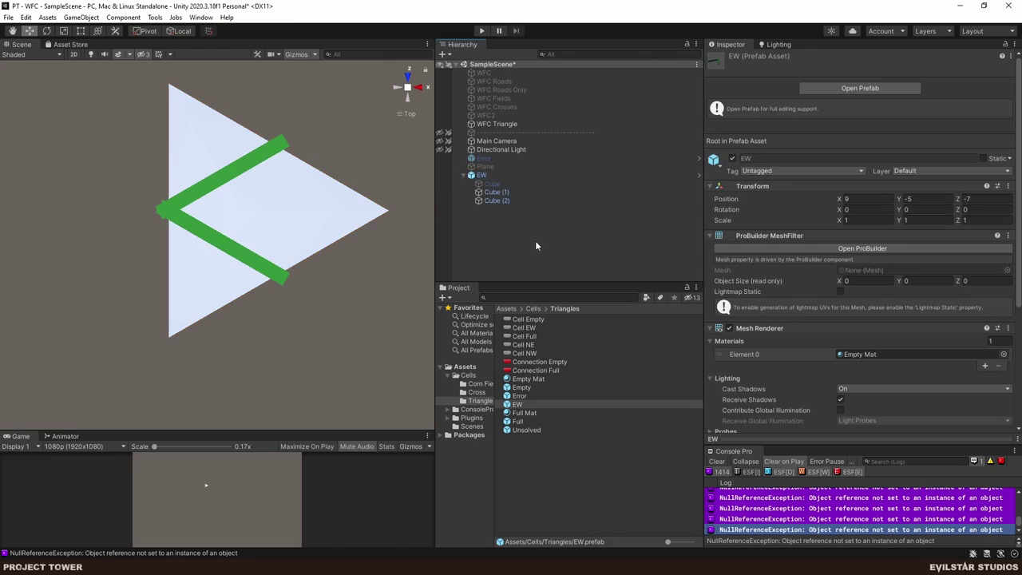
left_click(535, 240)
- Delete the Full and EW prefab assets from the Triangles folder
left_click(521, 421)
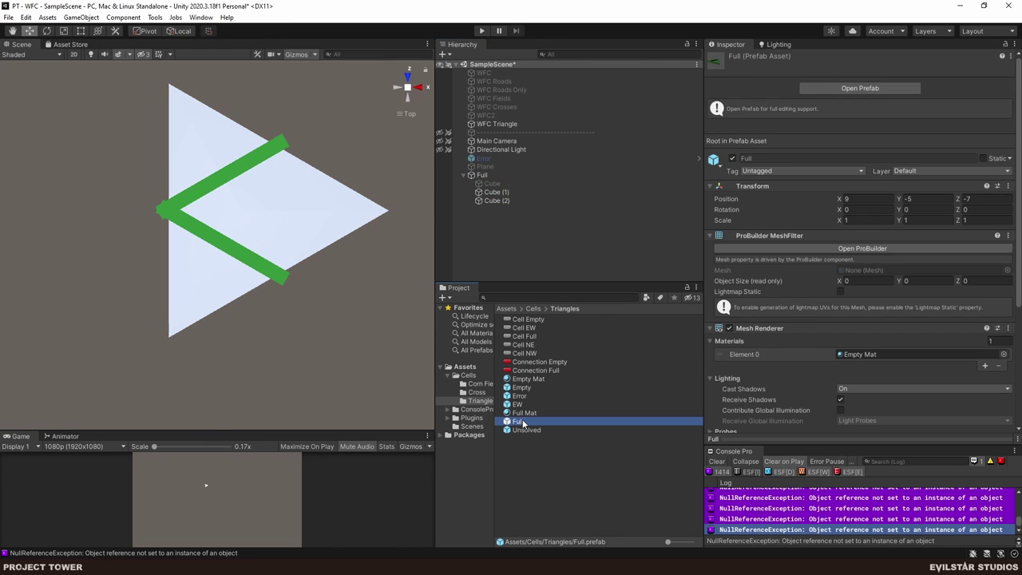
key("Delete")
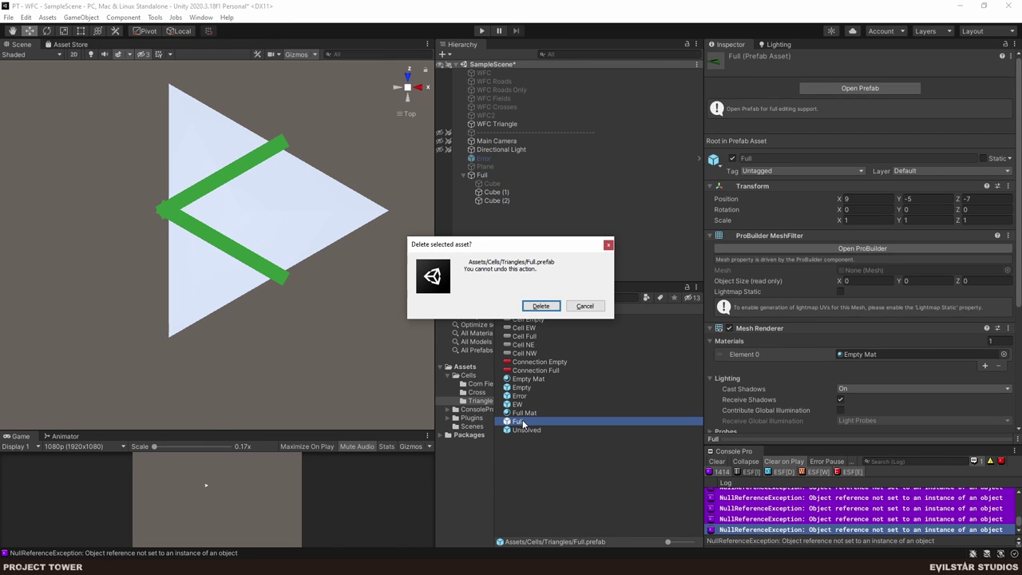
left_click(543, 306)
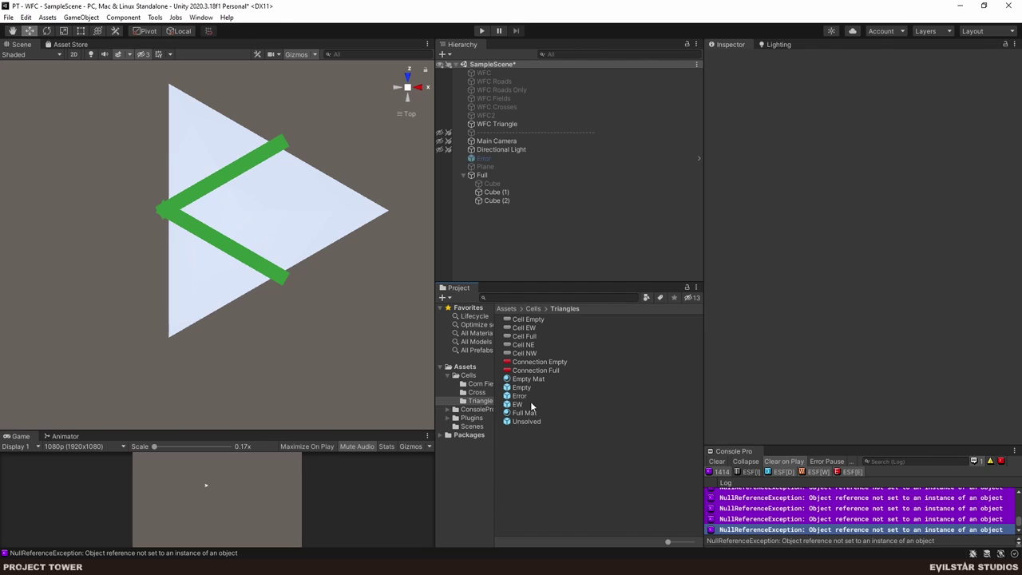
left_click(526, 406)
key("Delete")
left_click(540, 305)
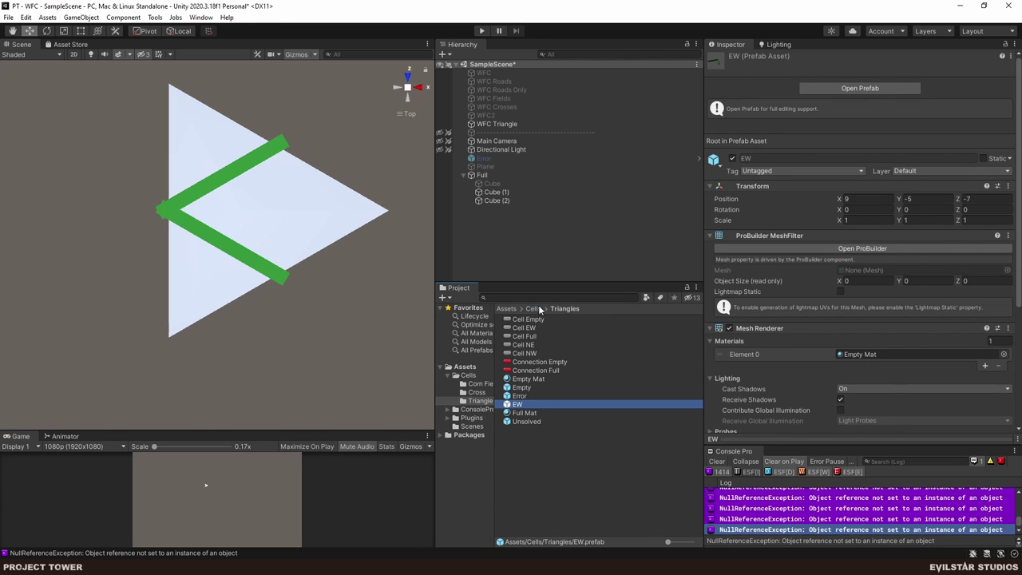
- Reactivate the first Cube under Full and check which green bar each cube corresponds to
left_click(491, 184)
left_click(732, 58)
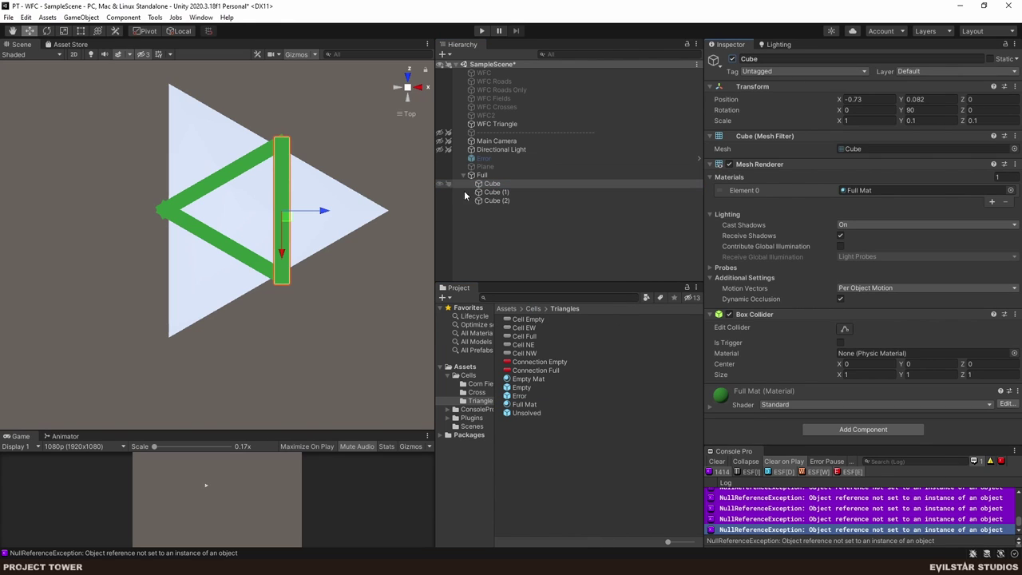
left_click(237, 174)
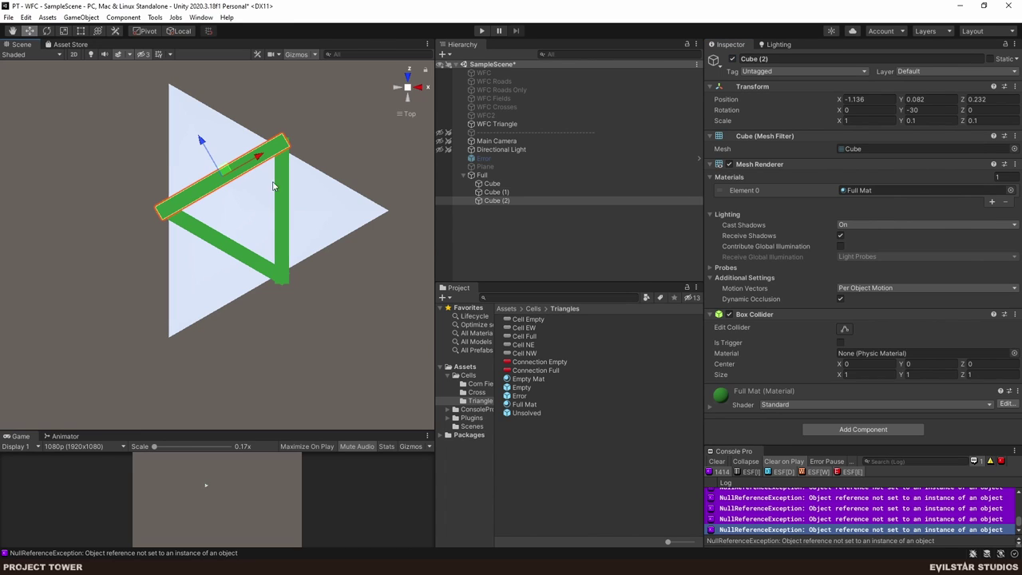
left_click(518, 231)
left_click(490, 183)
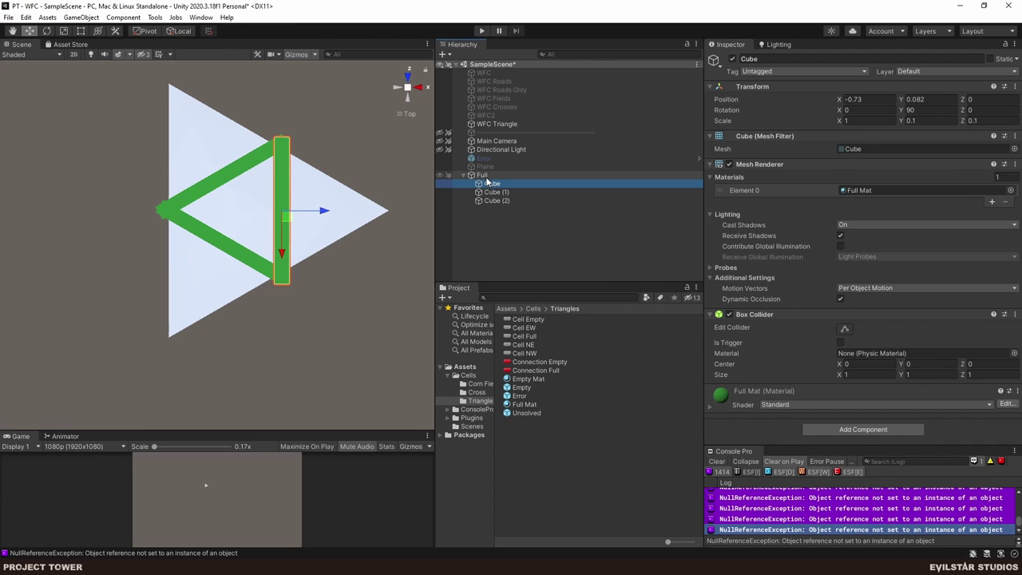
key("Left")
left_click(527, 203)
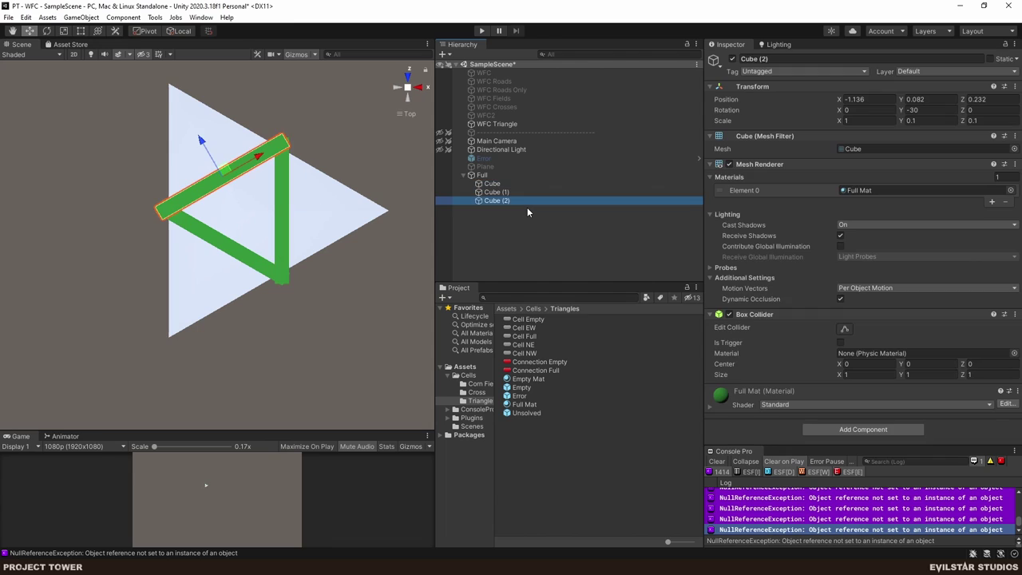
- Undo and redo the reactivation of the first Cube under Full
key("ctrl+z")
key("ctrl+z")
key("ctrl+z")
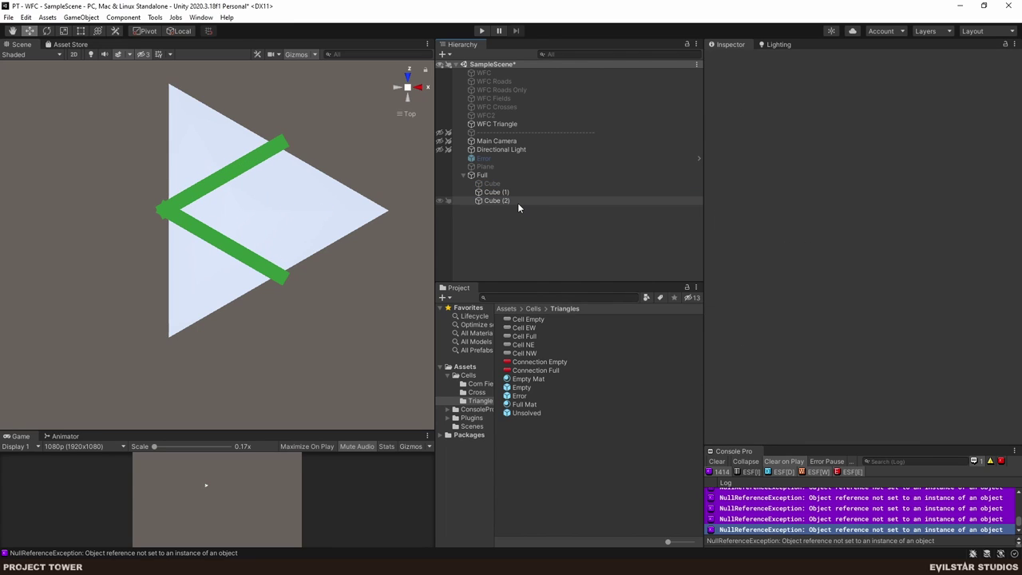
key("ctrl+z")
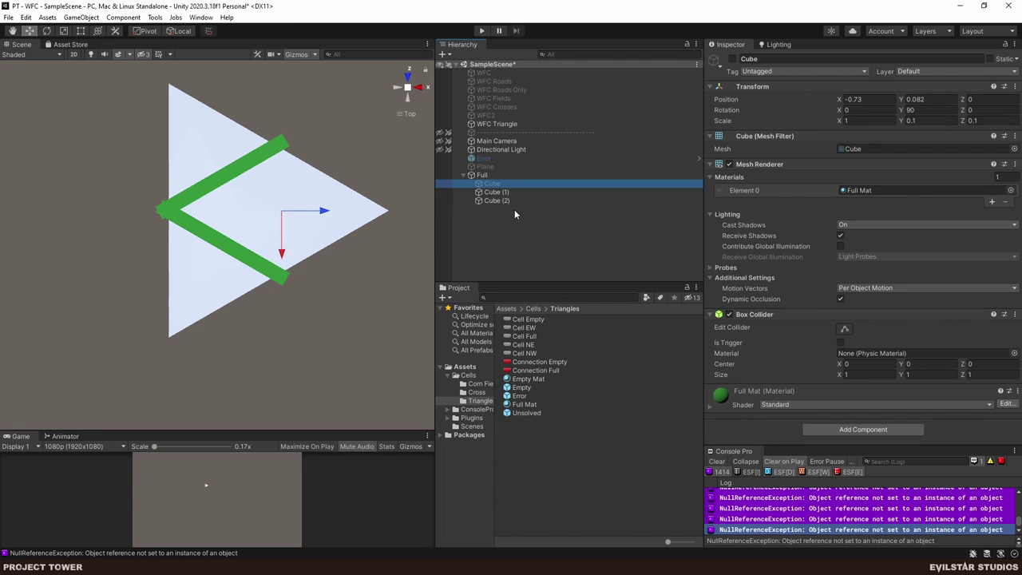
key("ctrl+y")
key("ctrl+z")
key("ctrl+y")
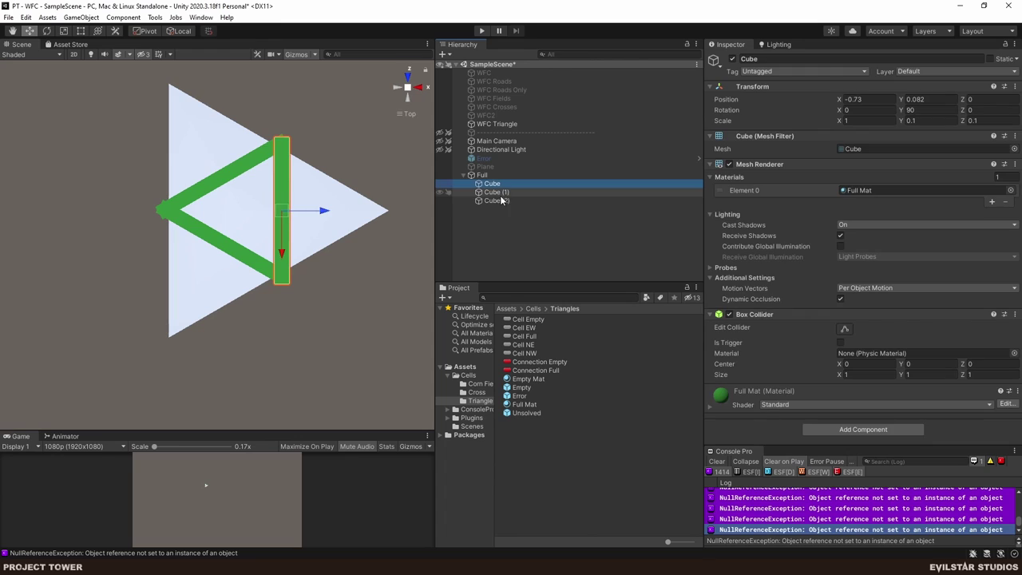
- Delete Cube (1) and Cube (2) under Full, keeping only the vertical bar
left_click(485, 183)
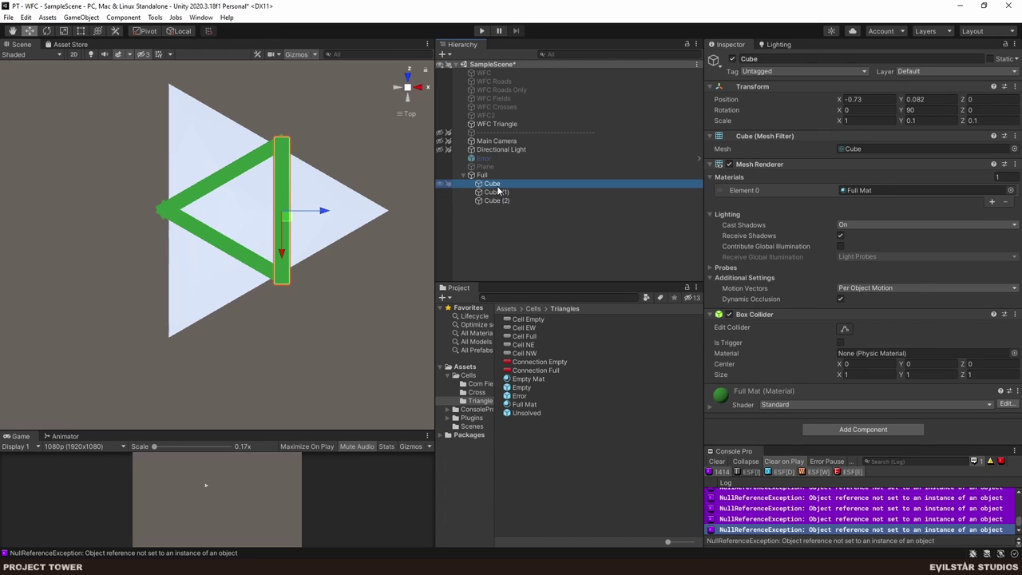
left_click(533, 227)
left_click(285, 185)
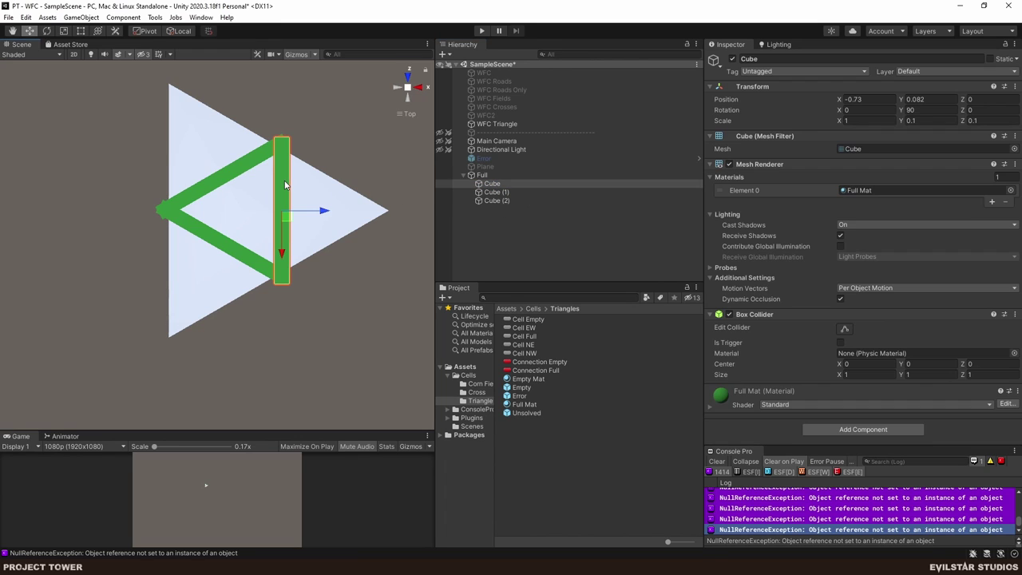
left_click(495, 193)
left_click(506, 201, "shift")
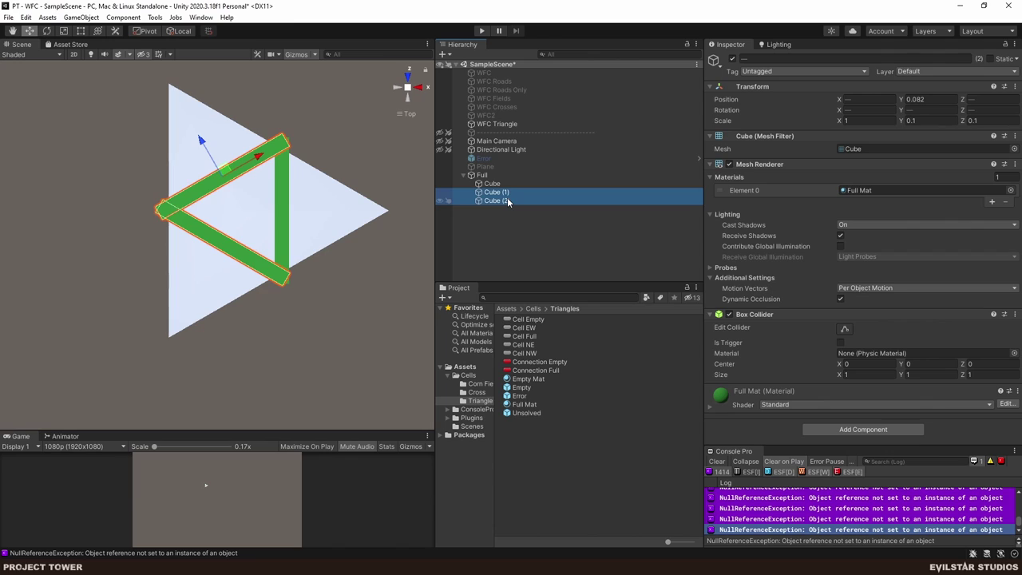
key("Delete")
- Set the X scale of the remaining Cube under Full to 0.5
left_click(291, 190)
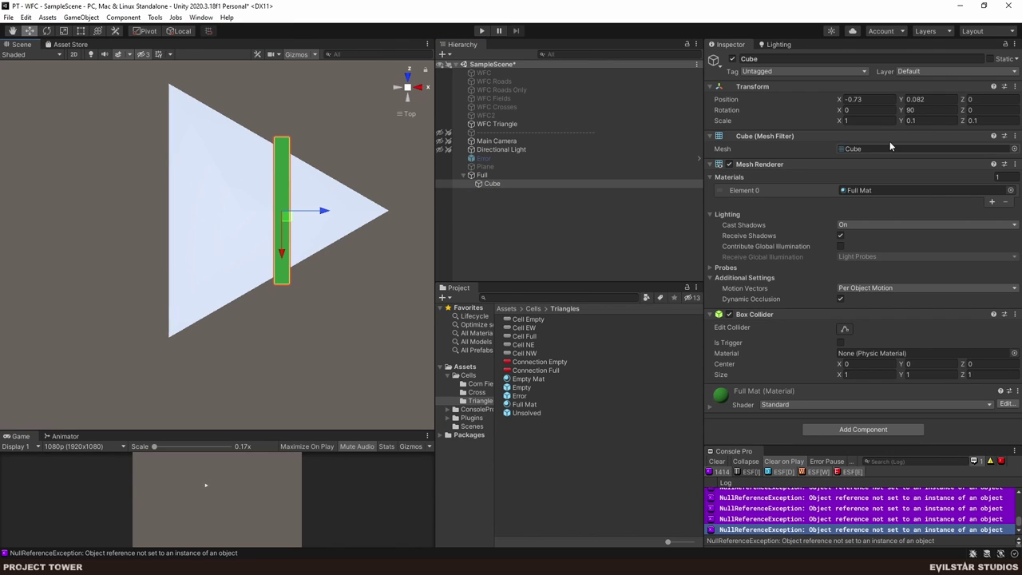
left_click(856, 121)
type("0.5e")
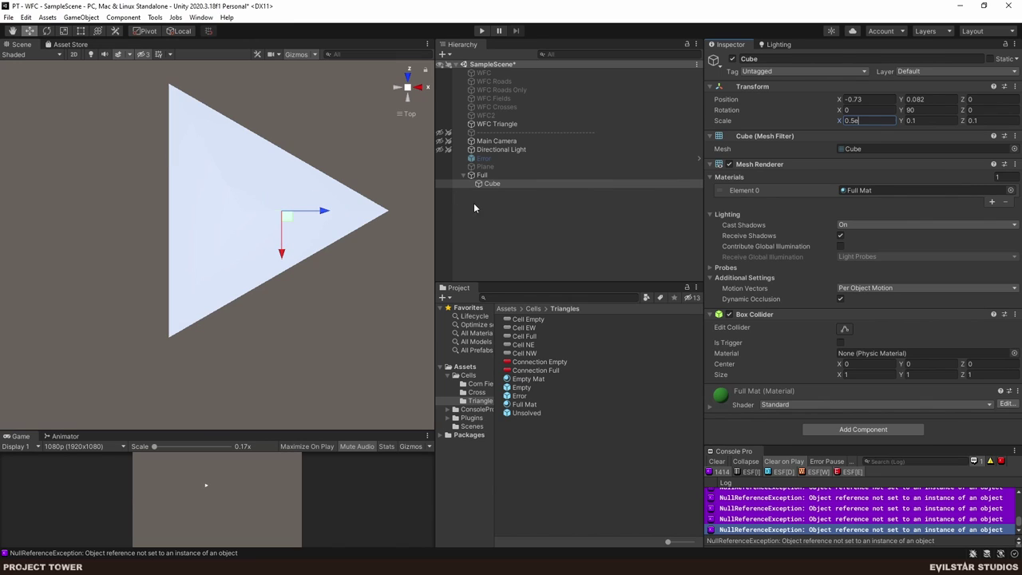
left_click(500, 216)
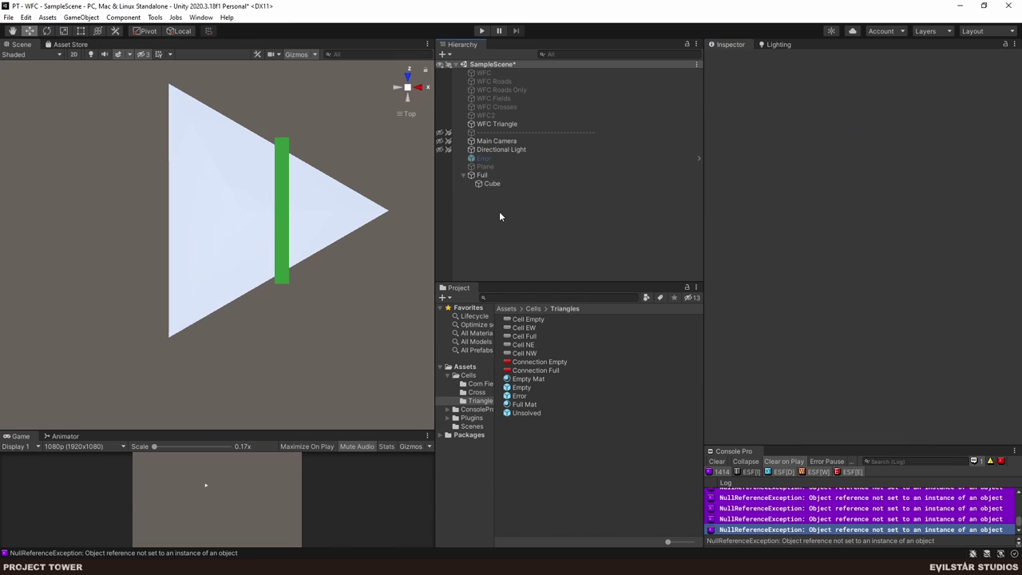
left_click(518, 182)
left_click(862, 120)
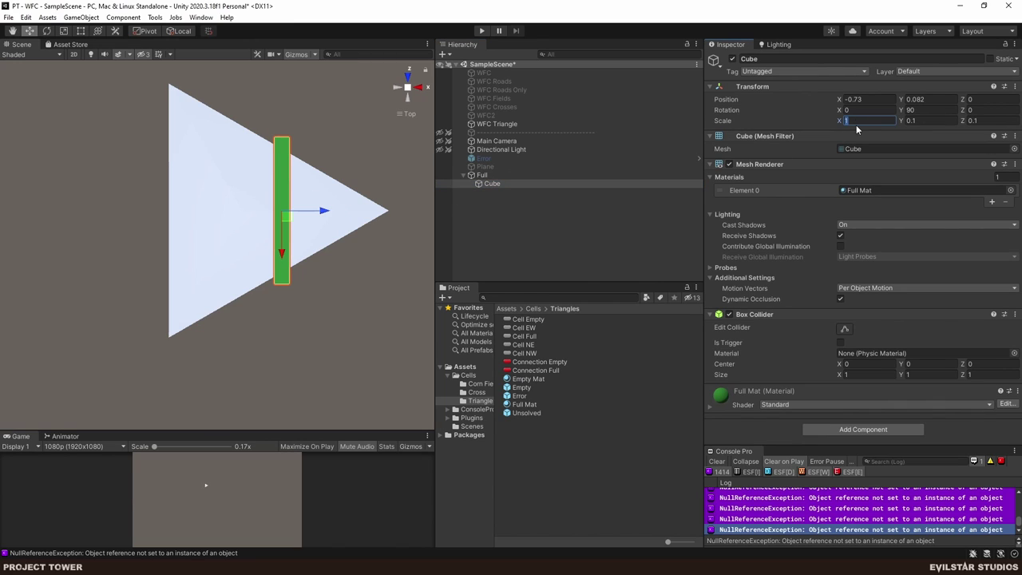
type("0.5")
- Try Y rotations of 30, -30 and 0 on the shortened Cube
left_click(910, 110)
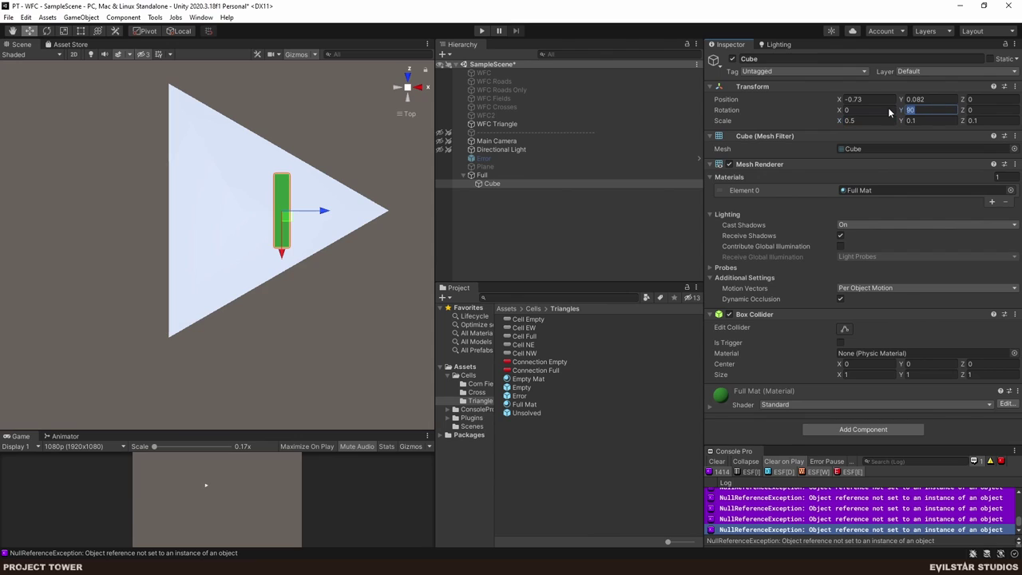
type("30")
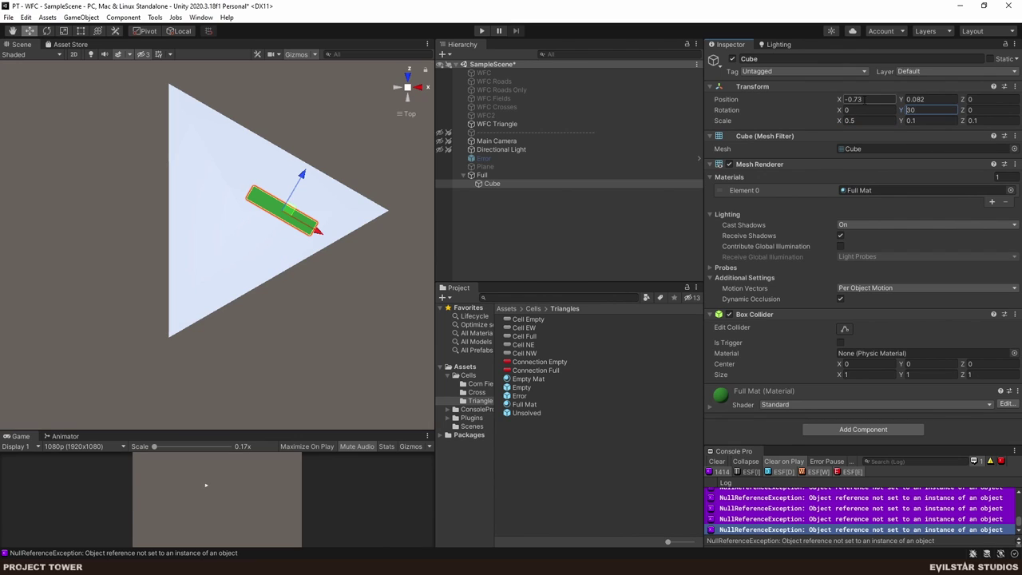
type("-30")
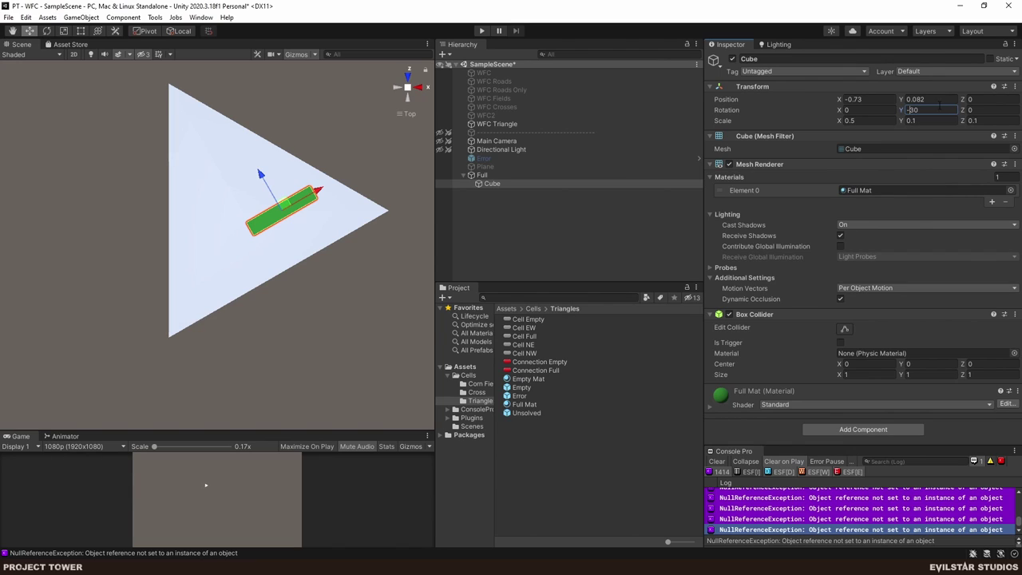
key("Return")
type("0")
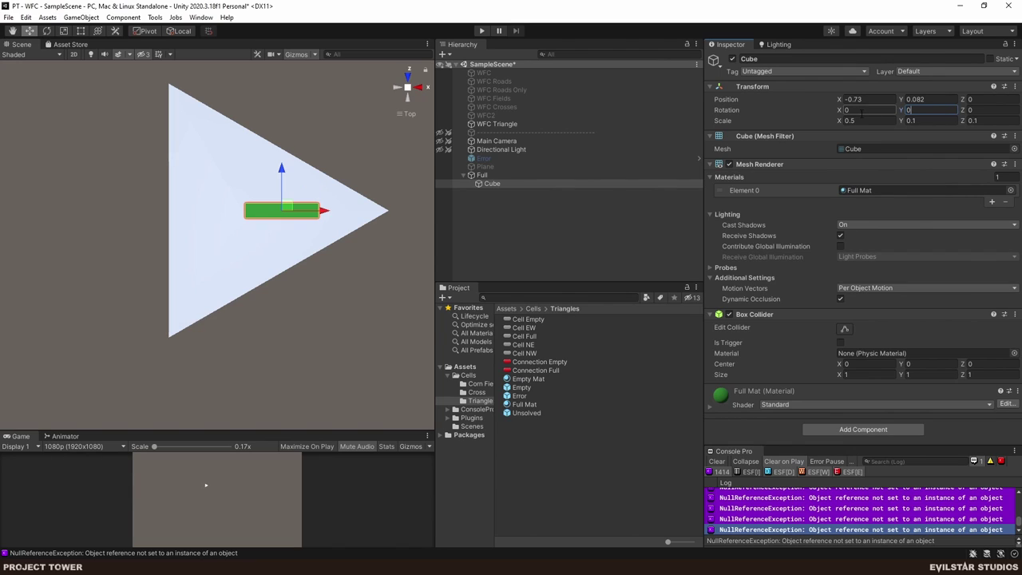
key("Return")
- Rotate the shortened Cube about its Y axis and set its Y rotation to -60
left_click(46, 31)
left_click_drag(240, 207, 224, 171)
left_click(918, 111)
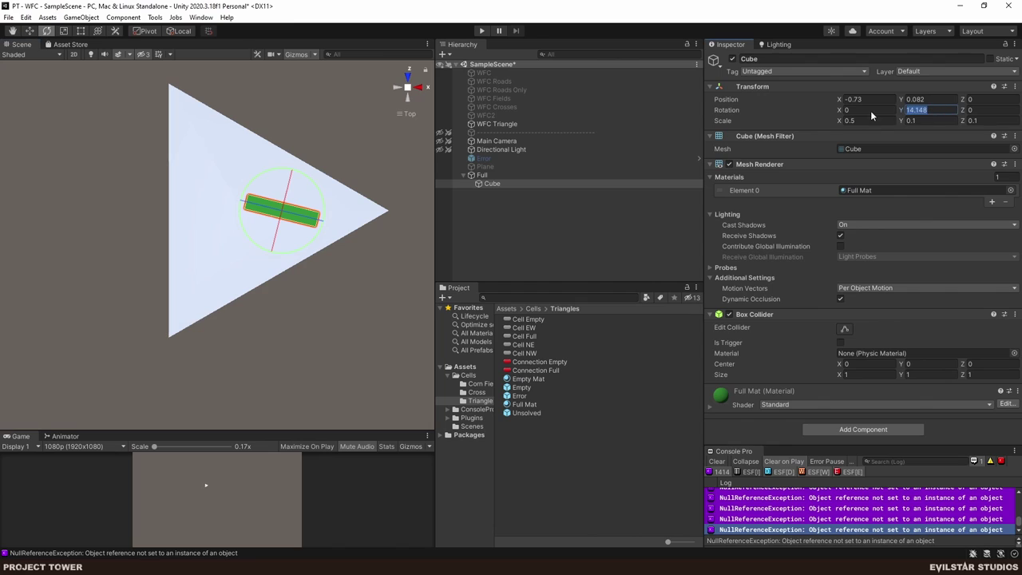
type("60")
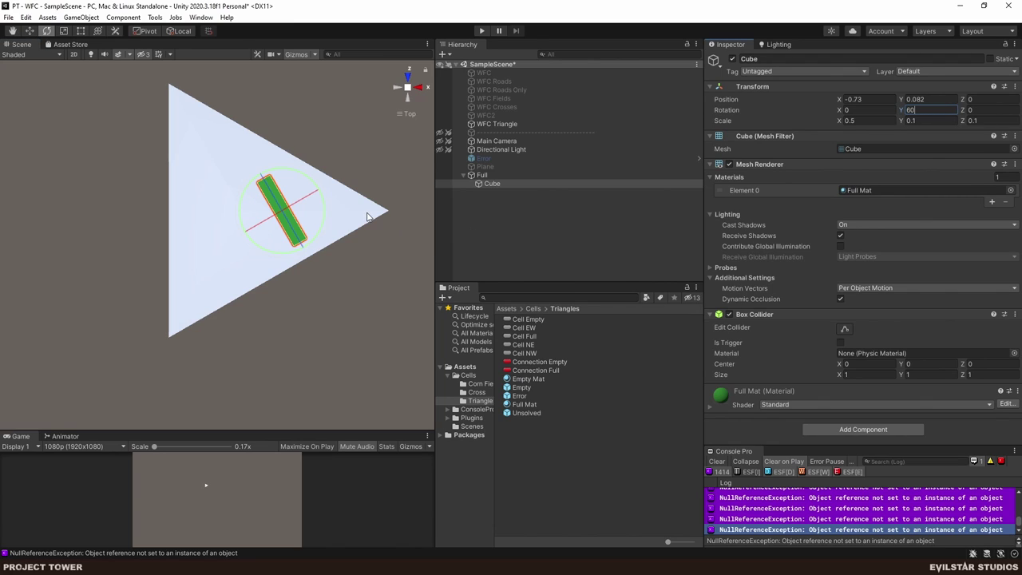
type("-")
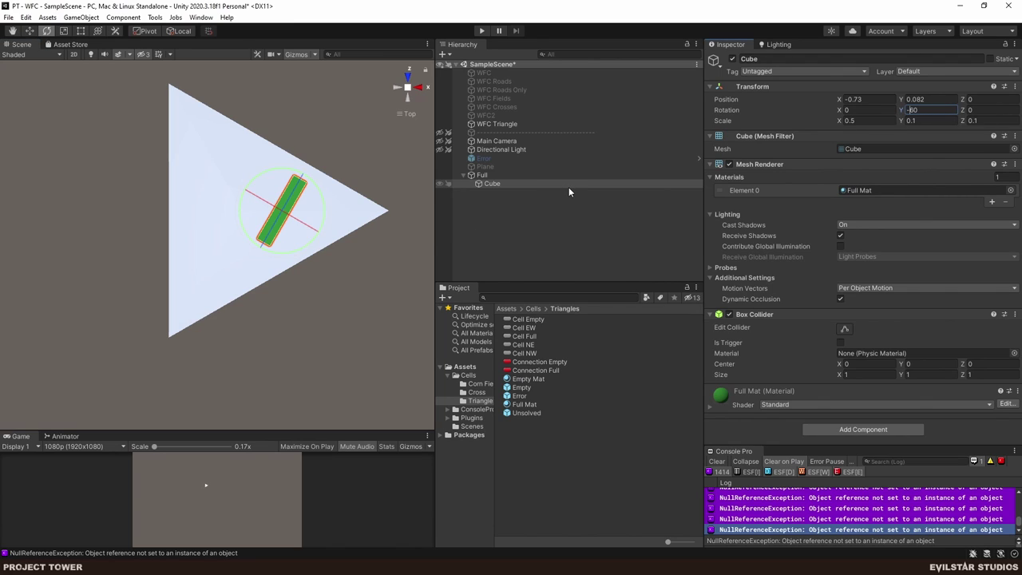
- Move the green Cube against the triangle's upper slanted edge, at about X -0.887, Z 0.226
left_click(502, 183)
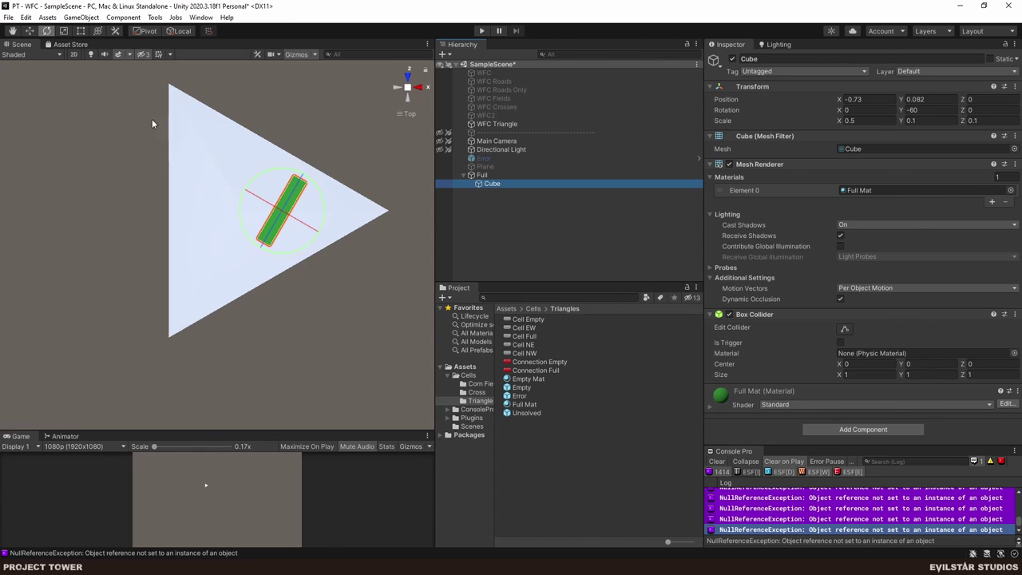
left_click(30, 30)
left_click_drag(281, 204, 256, 170)
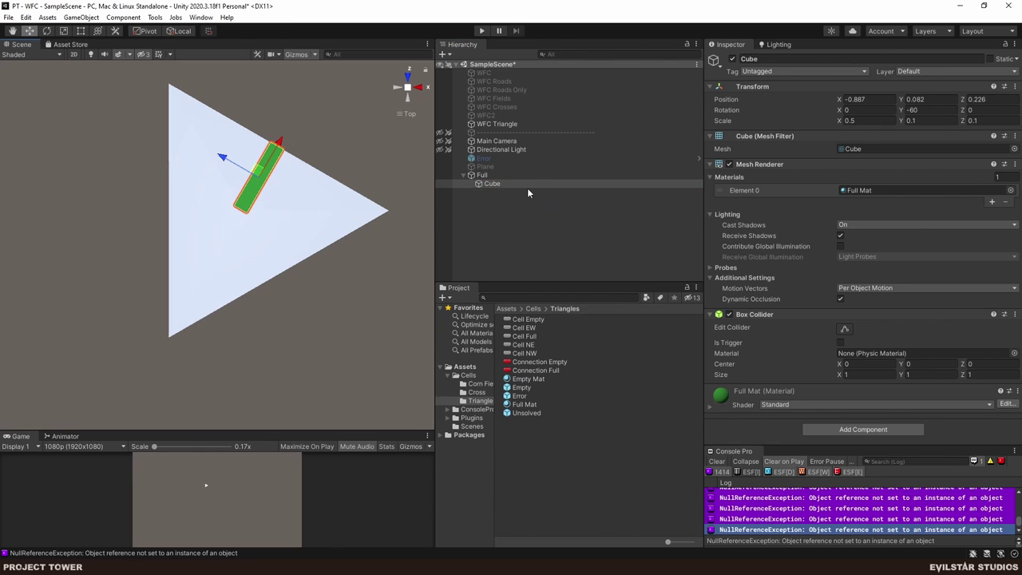
- Duplicate the Cube, set the copy's Y rotation to 60, and move it against the triangle's lower slanted edge
key("ctrl+d")
left_click(918, 110)
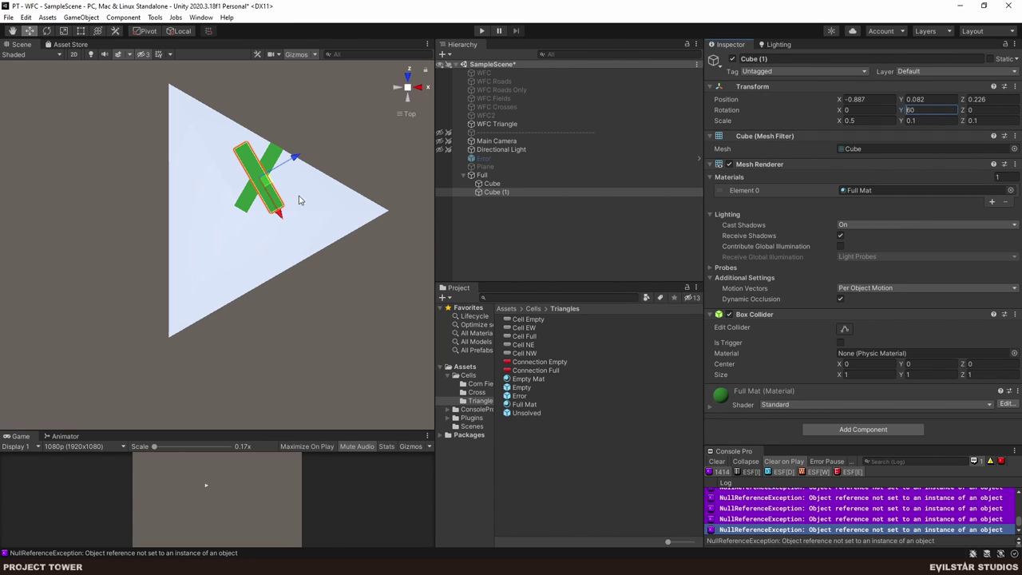
left_click_drag(267, 180, 267, 254)
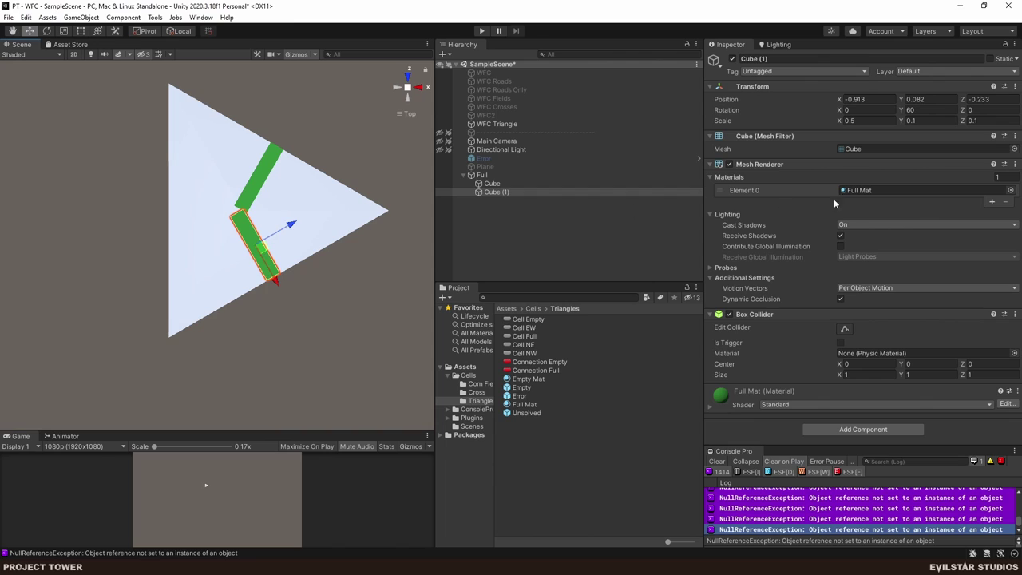
- Duplicate Cube (1), set the copy's Y rotation to 0, and place it between the centre and the triangle's vertical edge
left_click(517, 197)
left_click(509, 193)
key("ctrl+d")
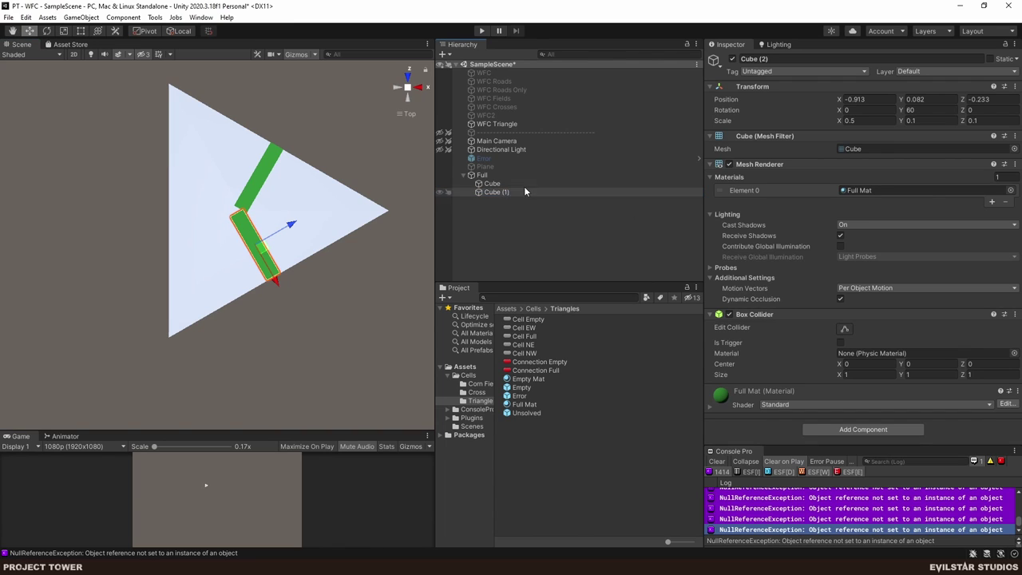
left_click(945, 111)
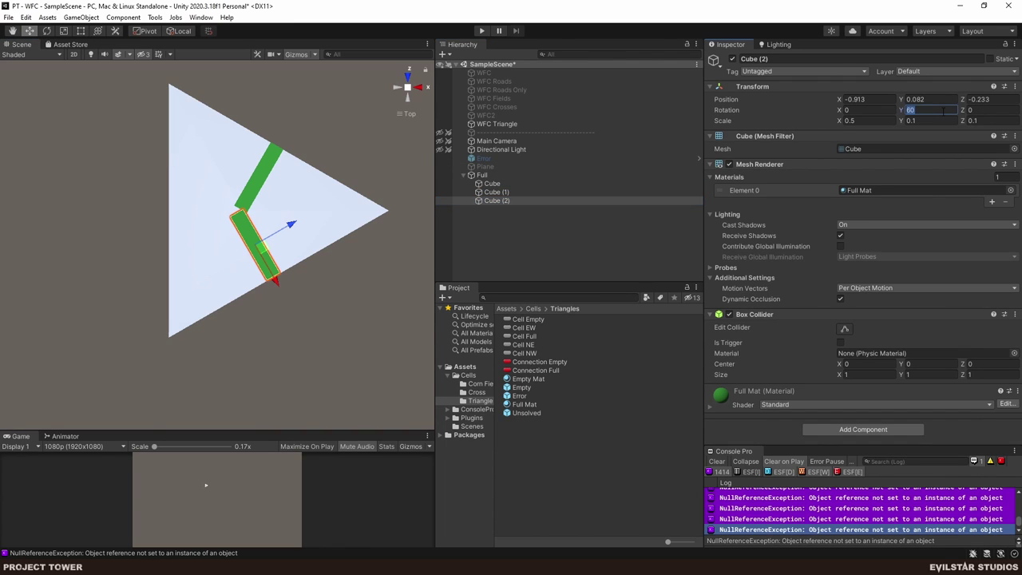
type("0")
left_click_drag(257, 233, 211, 208)
- Nudge Cube (1) to about X -0.887, Z -0.233 so it mirrors the upper bar
left_click(266, 261)
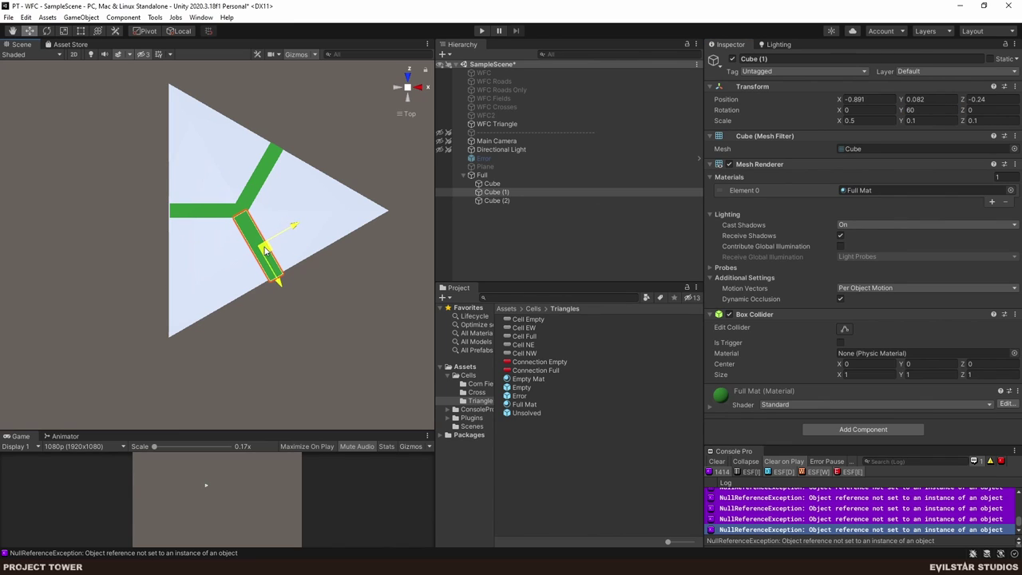
left_click(548, 258)
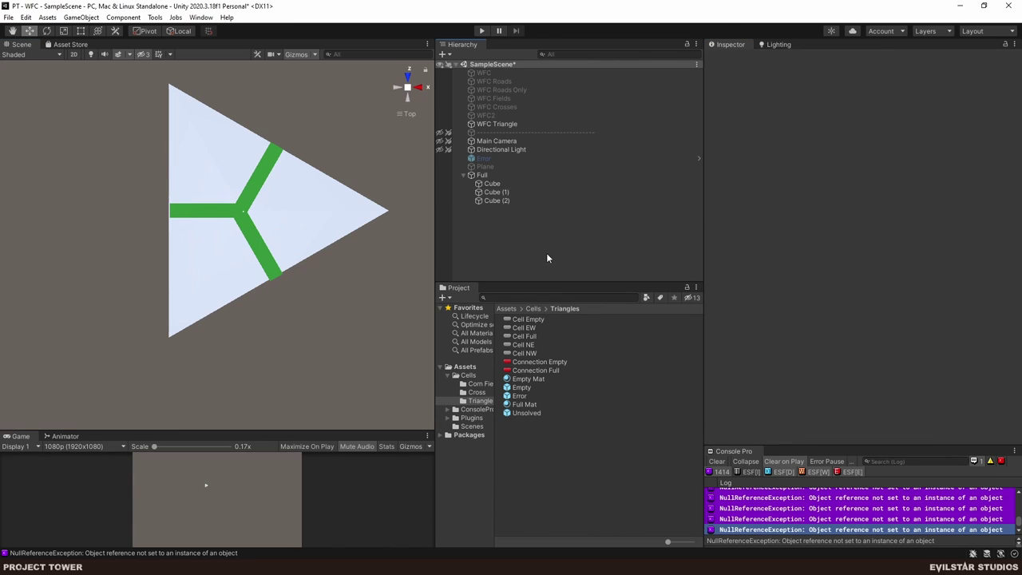
left_click(257, 243)
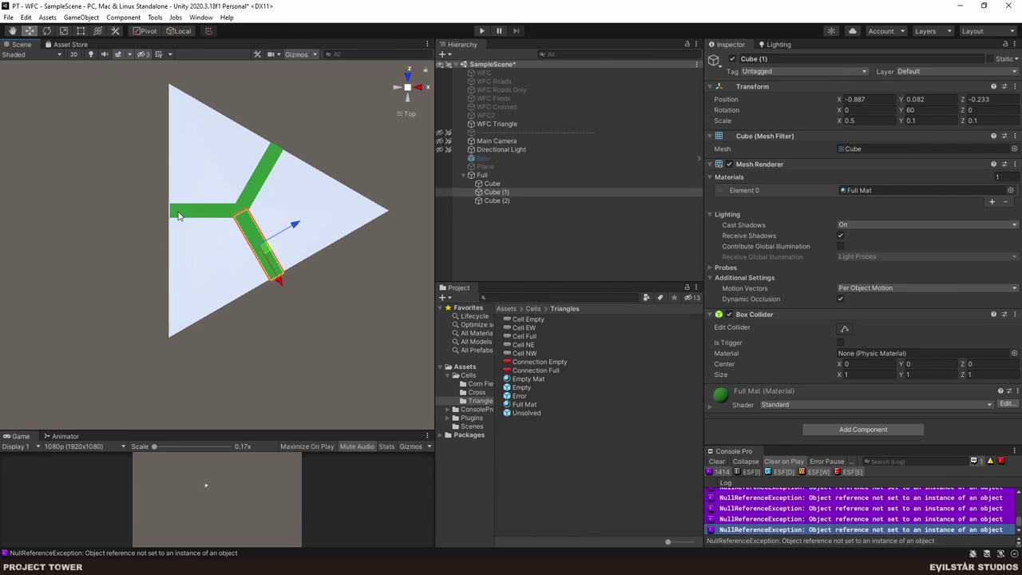
- Align Cube (2) by setting its Z position to 0 and shifting it flush with the vertical edge at about X -1.252
left_click(210, 210)
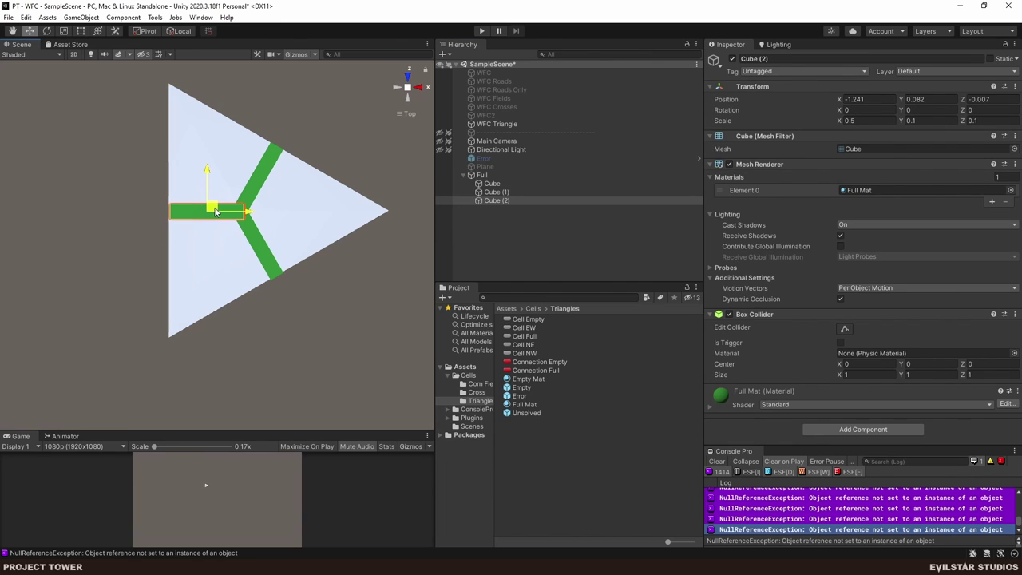
left_click(509, 235)
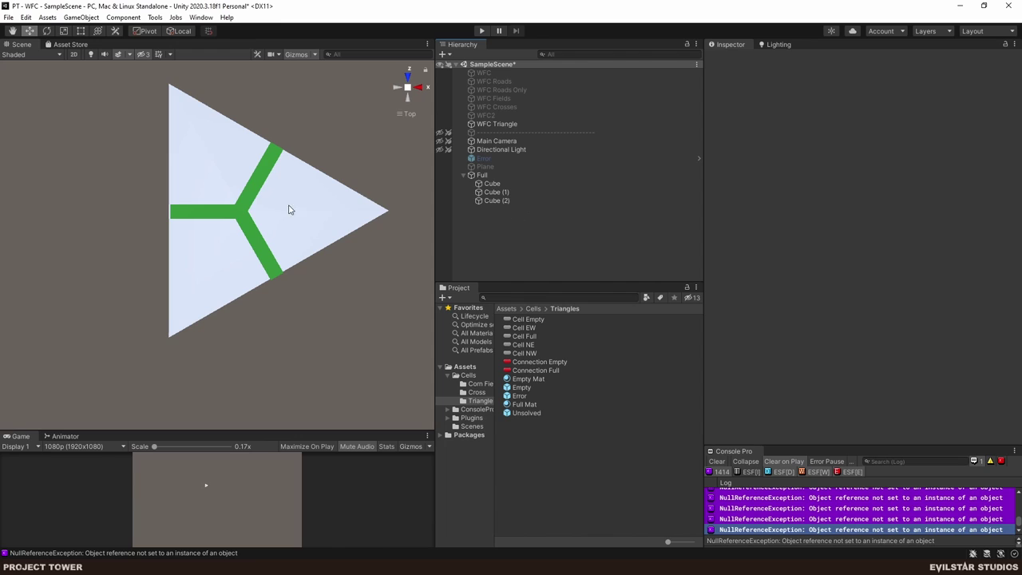
left_click(185, 212)
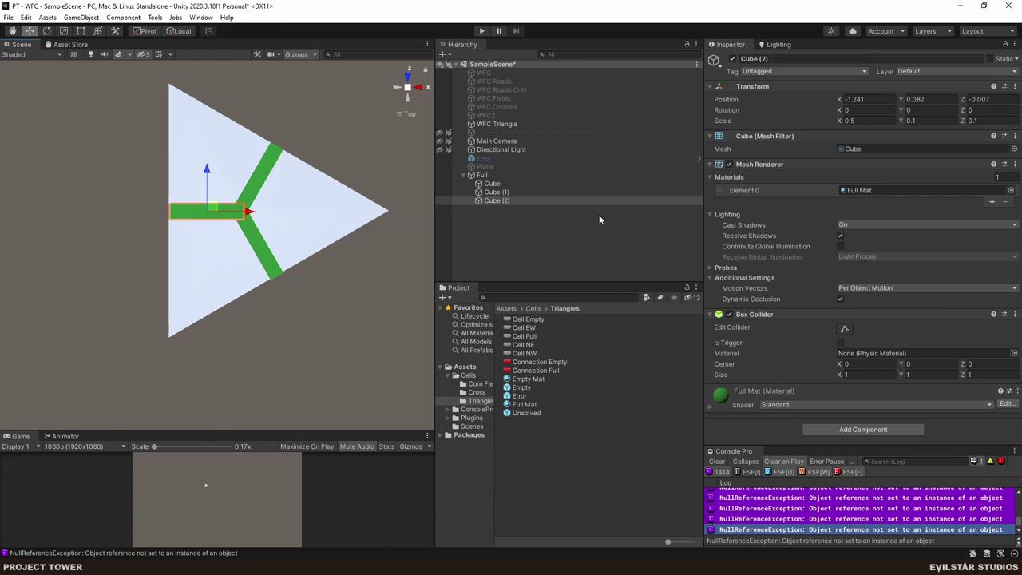
left_click(918, 99)
left_click(990, 99)
type("0")
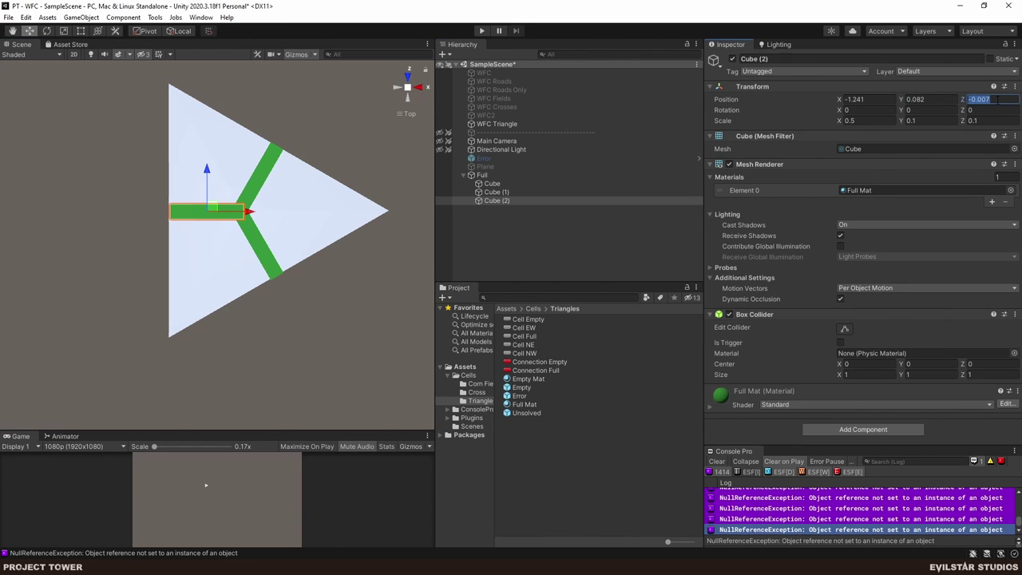
left_click(571, 237)
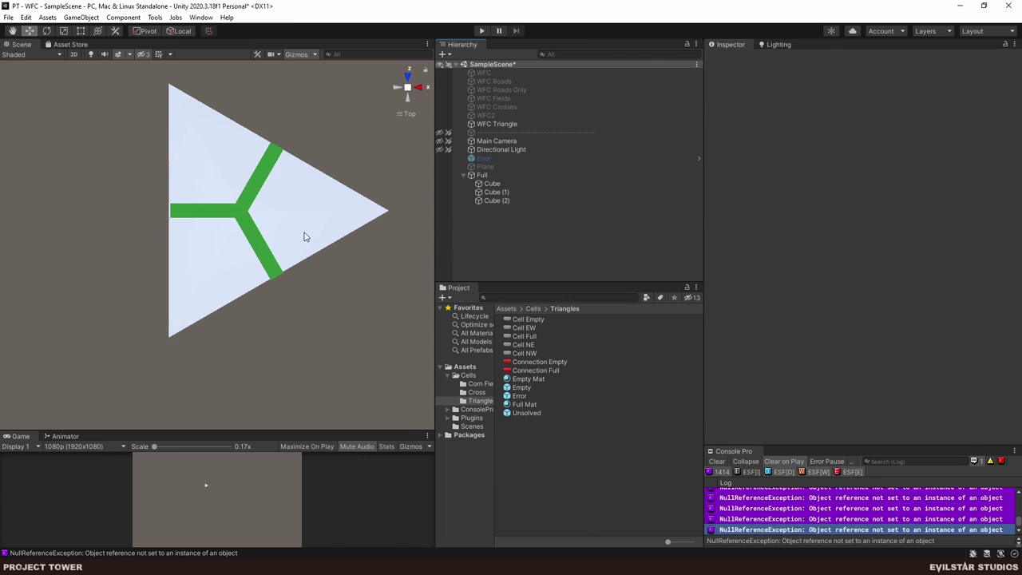
left_click(209, 215)
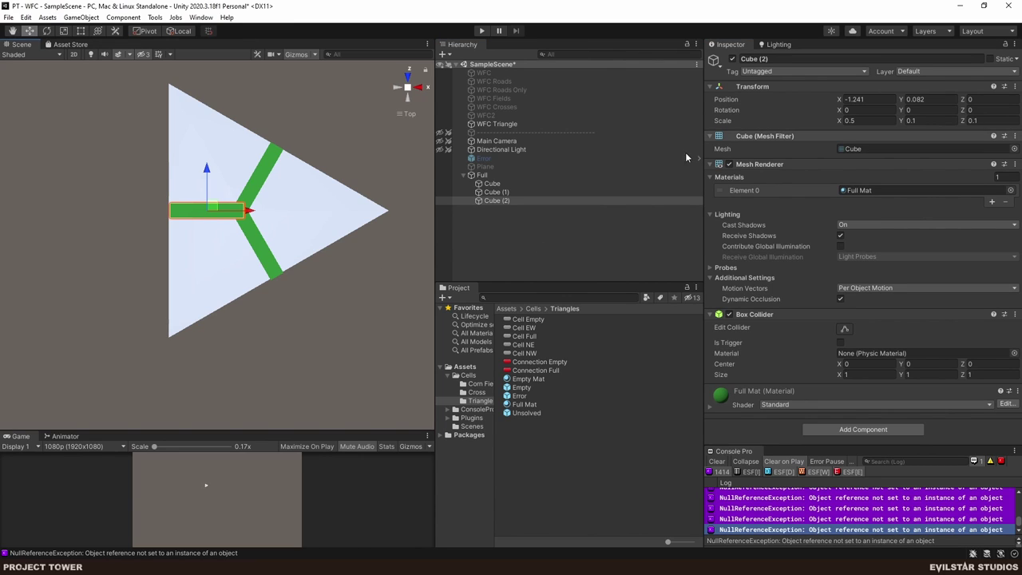
left_click_drag(248, 211, 246, 212)
left_click(492, 246)
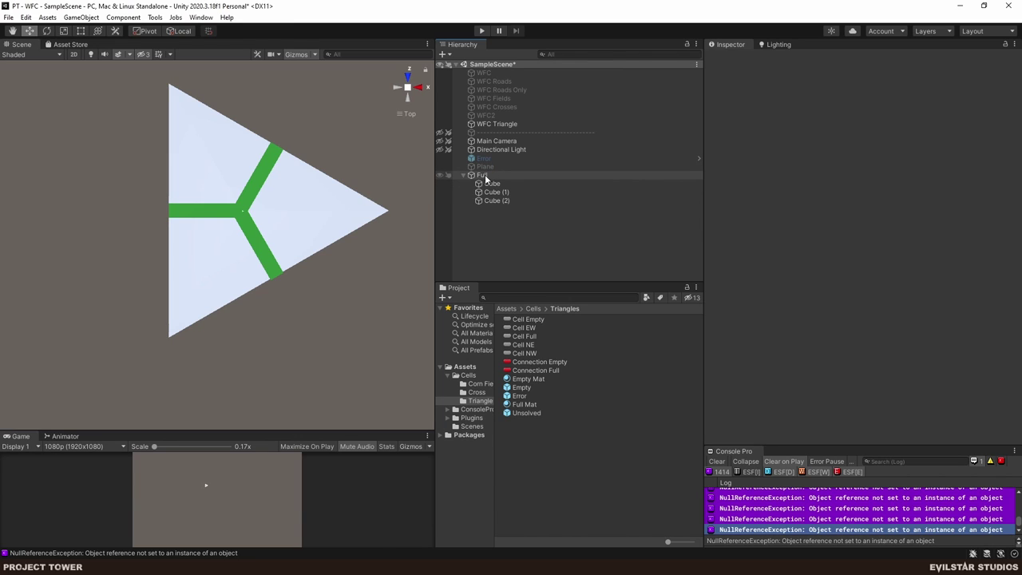
- Save the Full object as a prefab in the Triangles folder and completely unpack its scene instance
left_click_drag(535, 459, 536, 456)
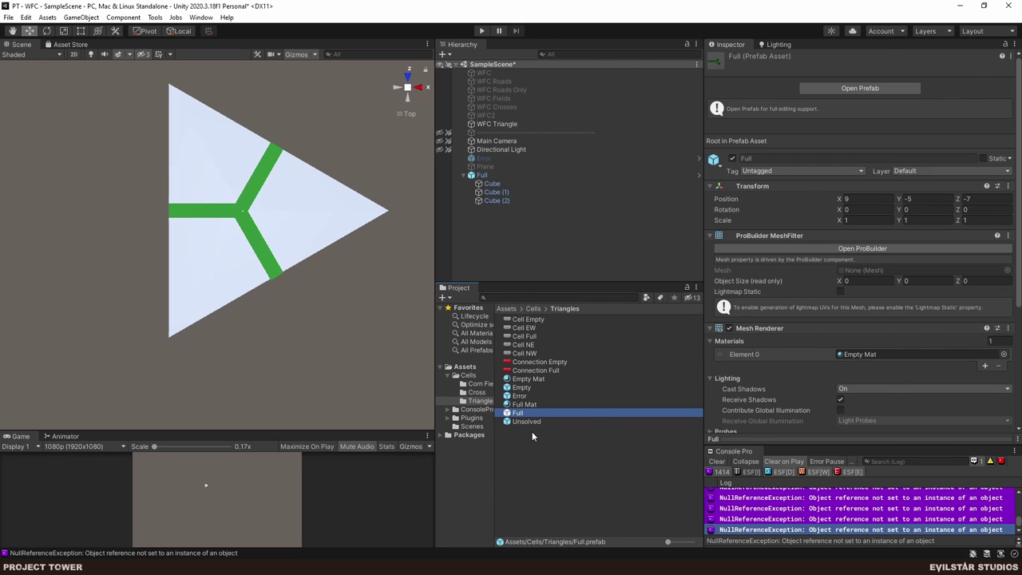
right_click(489, 176)
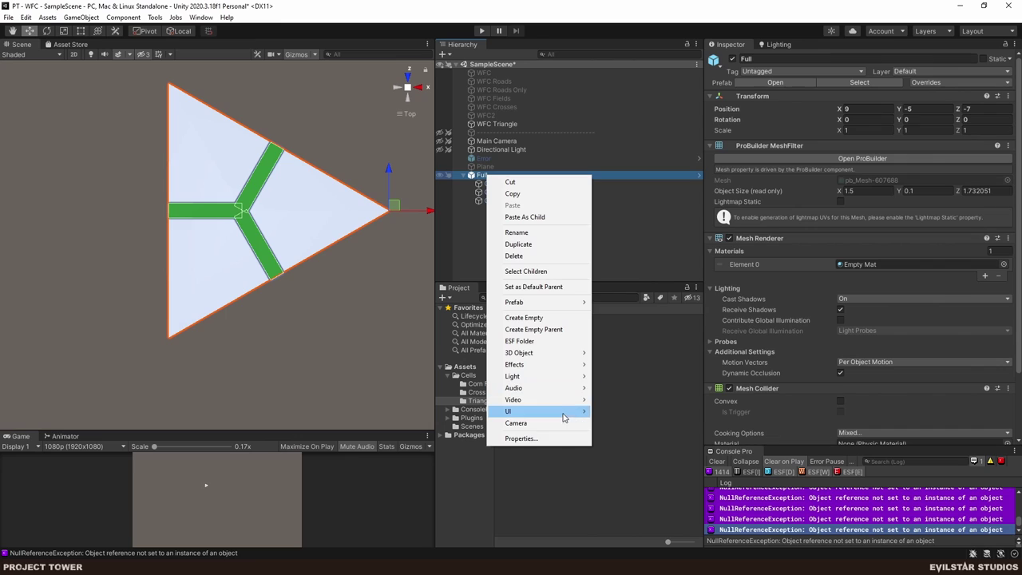
mouse_move(549, 303)
left_click(638, 361)
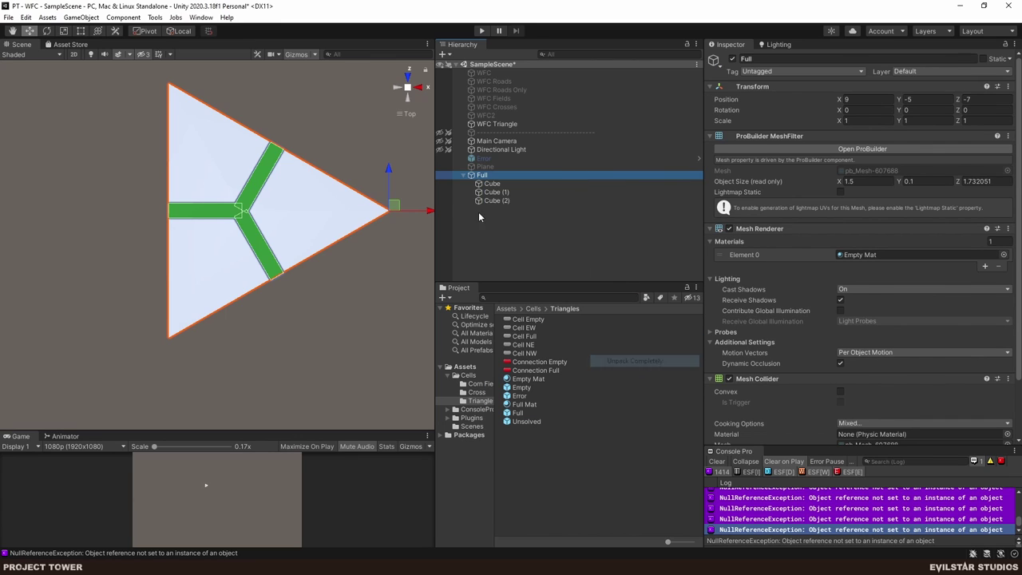
- Deactivate the child Cube of the Full object, the bar reaching the upper slanted edge
left_click(495, 191)
left_click(492, 183)
left_click(732, 59)
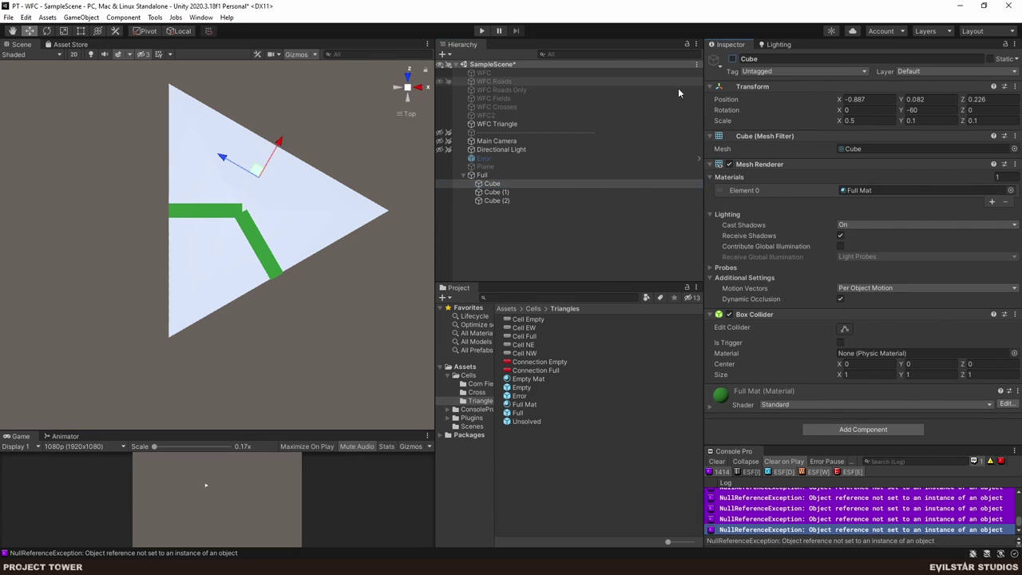
- Rename the Full scene object to NW and save it as a prefab in the Triangles folder
left_click(484, 174)
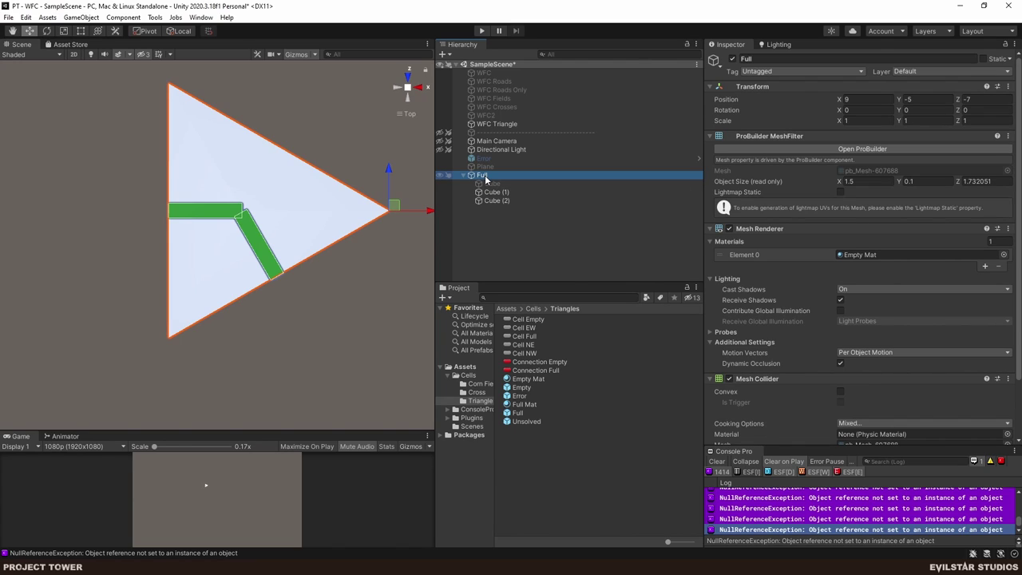
left_click(484, 175)
type("NW")
key("Return")
left_click_drag(484, 179, 572, 505)
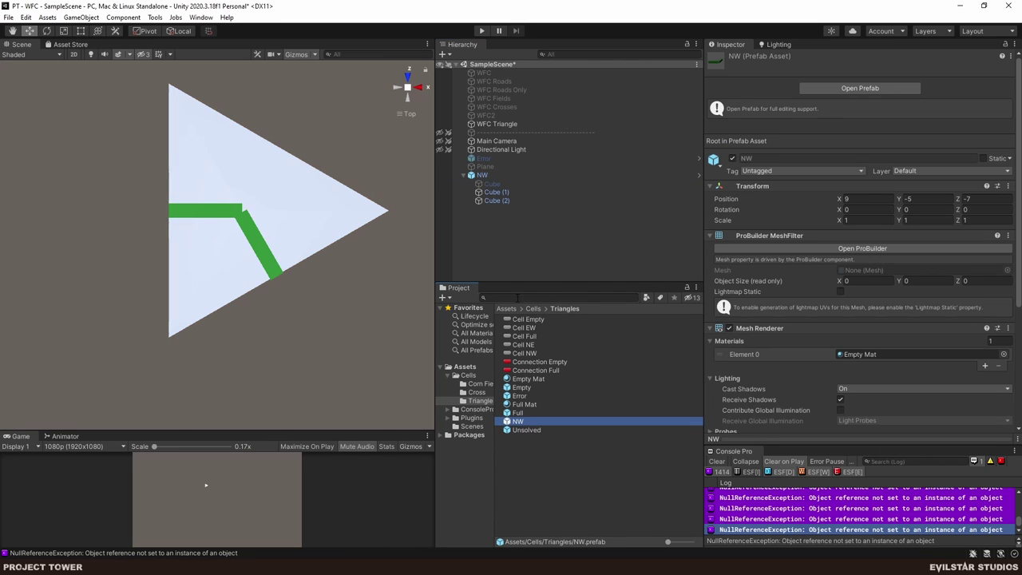
- Completely unpack the NW prefab instance in the scene
left_click(488, 181)
right_click(489, 182)
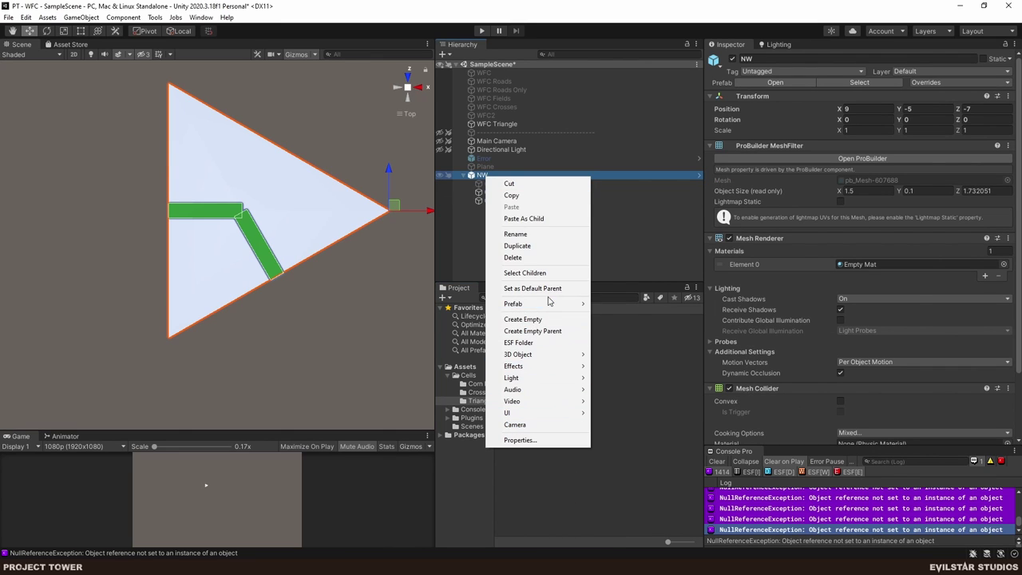
mouse_move(549, 303)
left_click(645, 363)
- Reactivate the child Cube of the NW object and deactivate Cube (1)
left_click(527, 184)
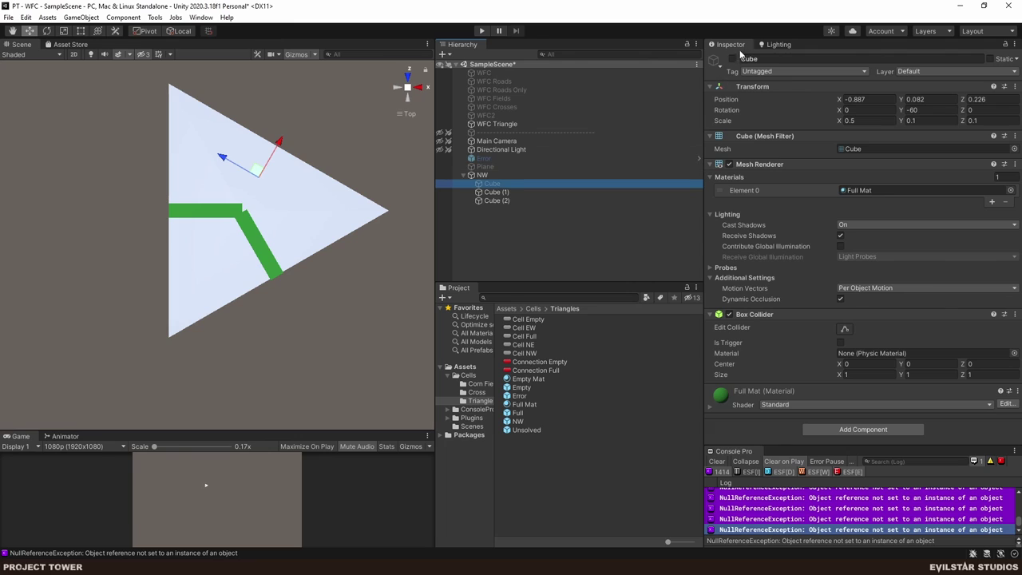
left_click(516, 191)
key("alt+shift+a")
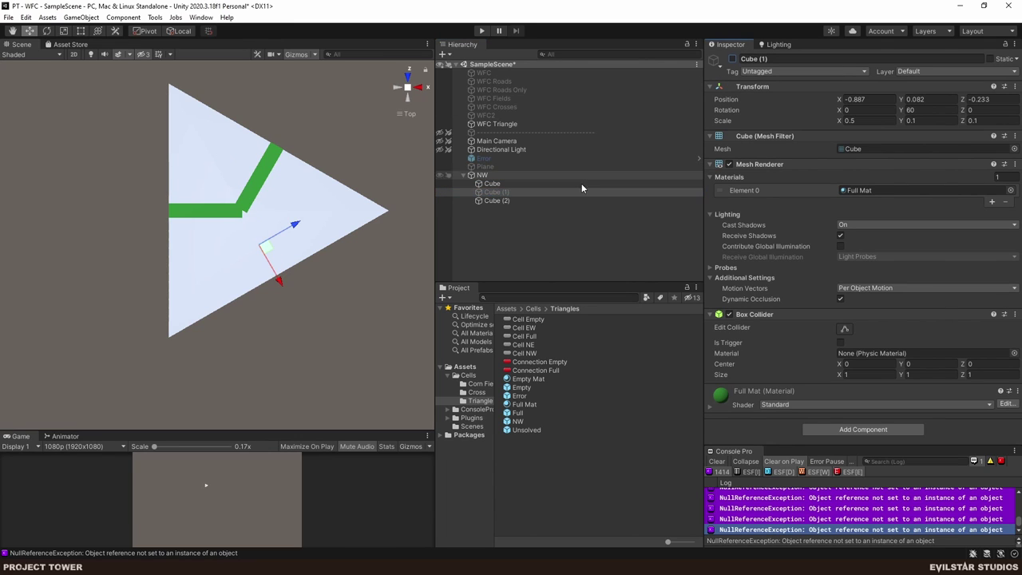
left_click(508, 195, "ctrl")
- Rename the NW scene object to NE and save it as a prefab in the Triangles folder
left_click(485, 177)
key("f")
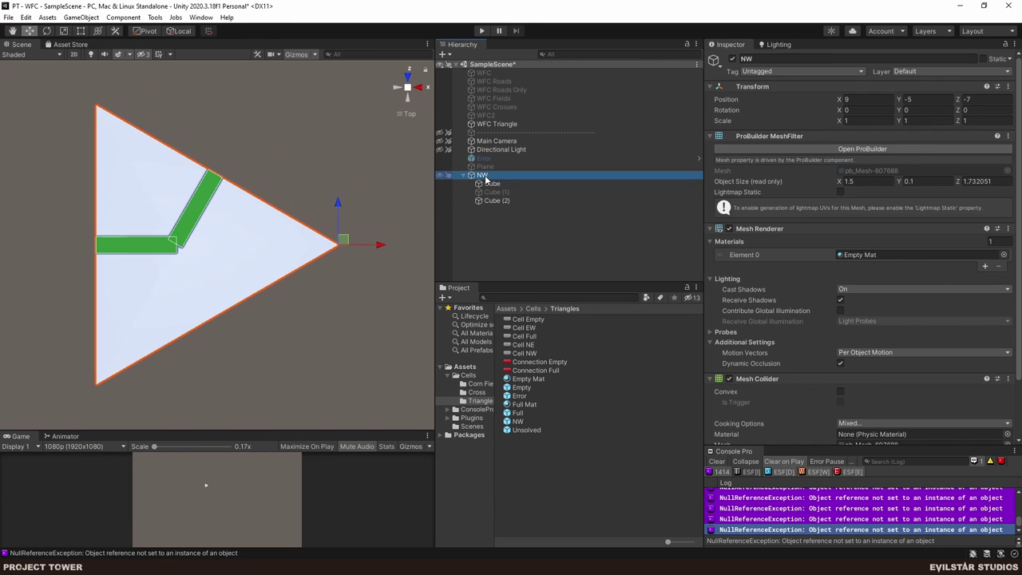
key("F2")
type("NE")
key("Return")
left_click_drag(484, 177, 459, 331)
- Completely unpack the NE prefab instance in the scene
left_click(483, 175)
right_click(486, 175)
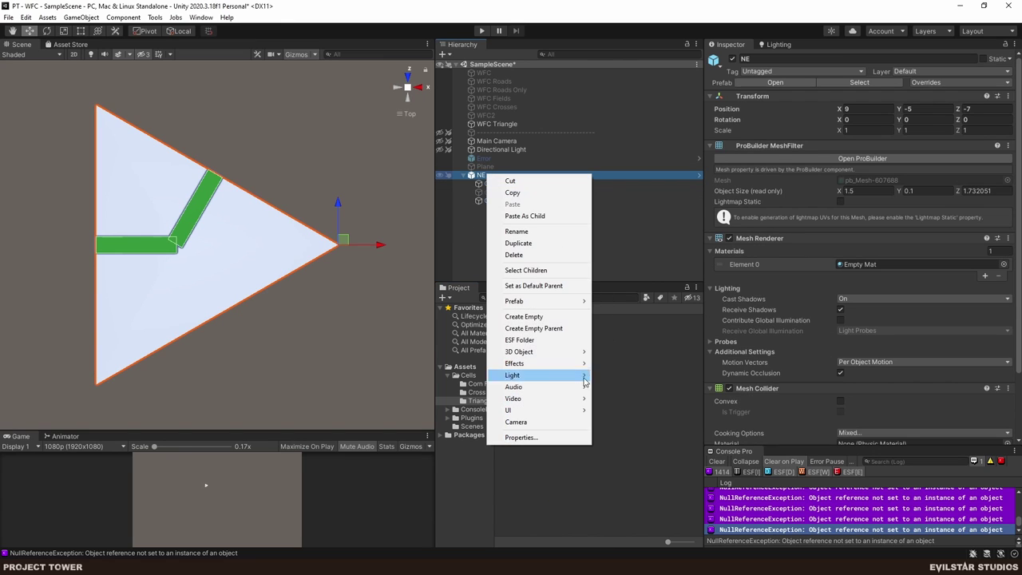
mouse_move(552, 303)
left_click(619, 359)
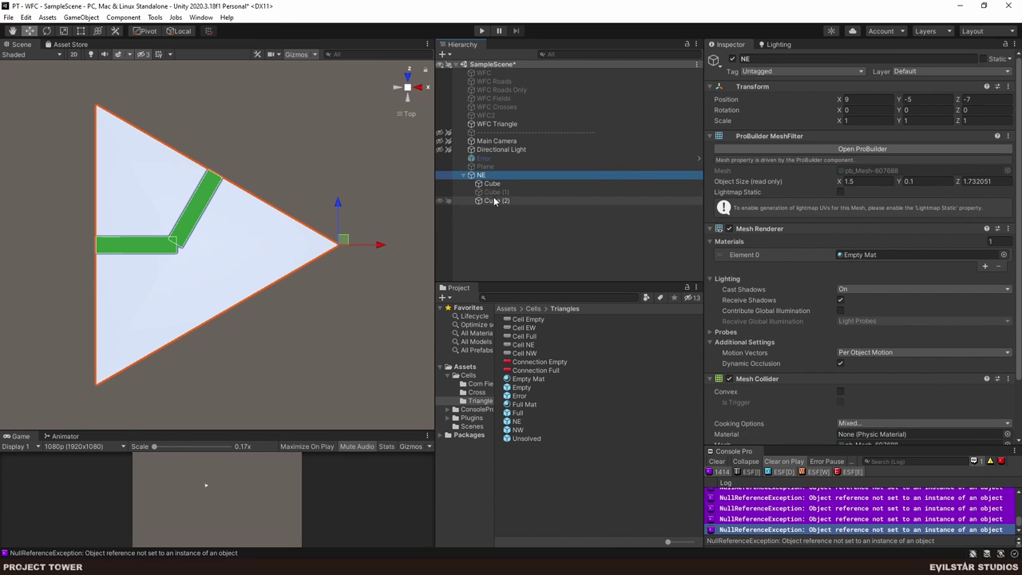
- Reactivate Cube (1) of the NE object and deactivate Cube (2)
left_click(530, 192)
left_click(500, 200)
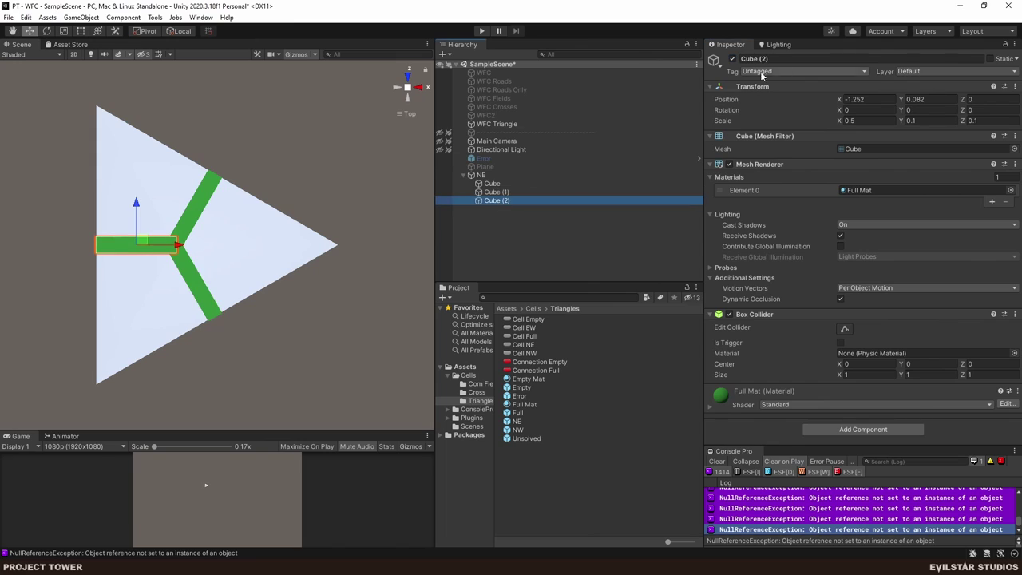
left_click(732, 58)
- Rename the NE scene object to EW and save it as a prefab in the Triangles folder
left_click(488, 177)
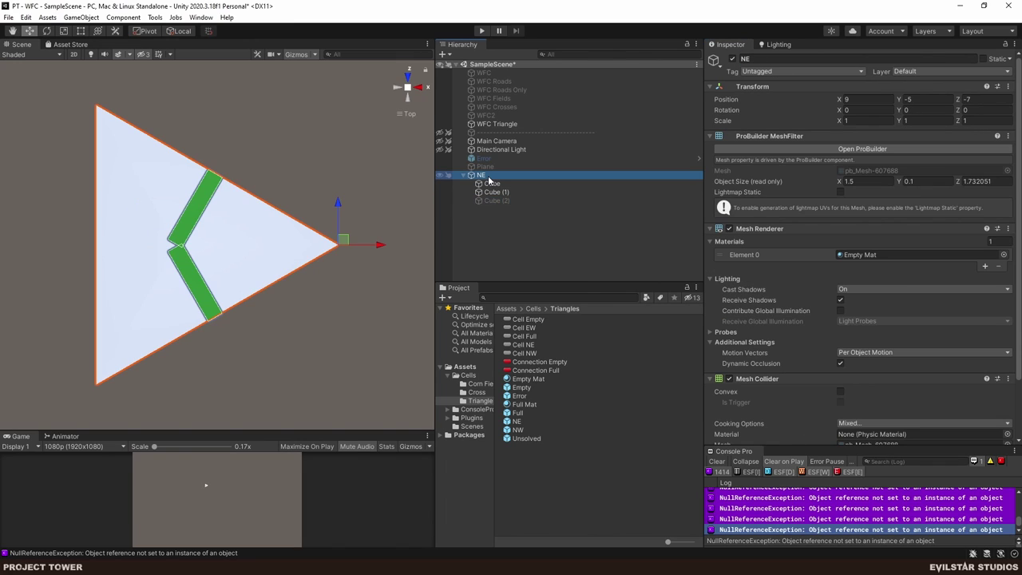
left_click(483, 178)
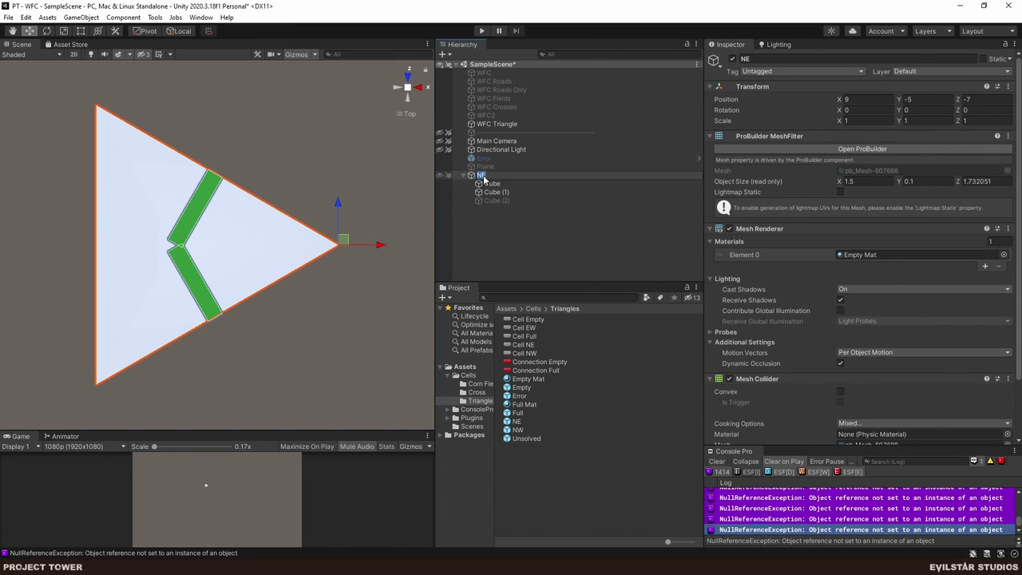
type("EW")
key("Return")
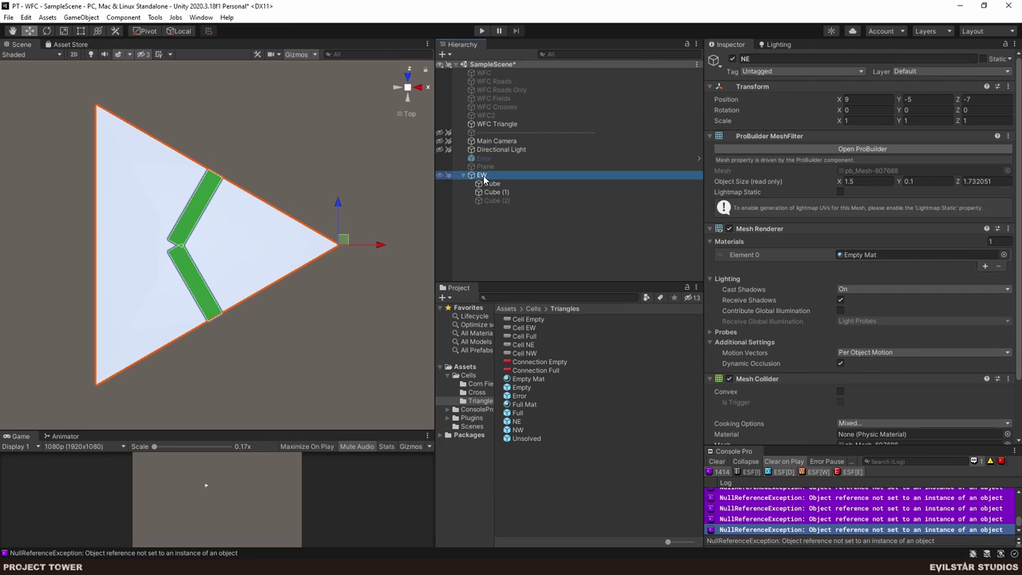
left_click_drag(483, 179, 572, 487)
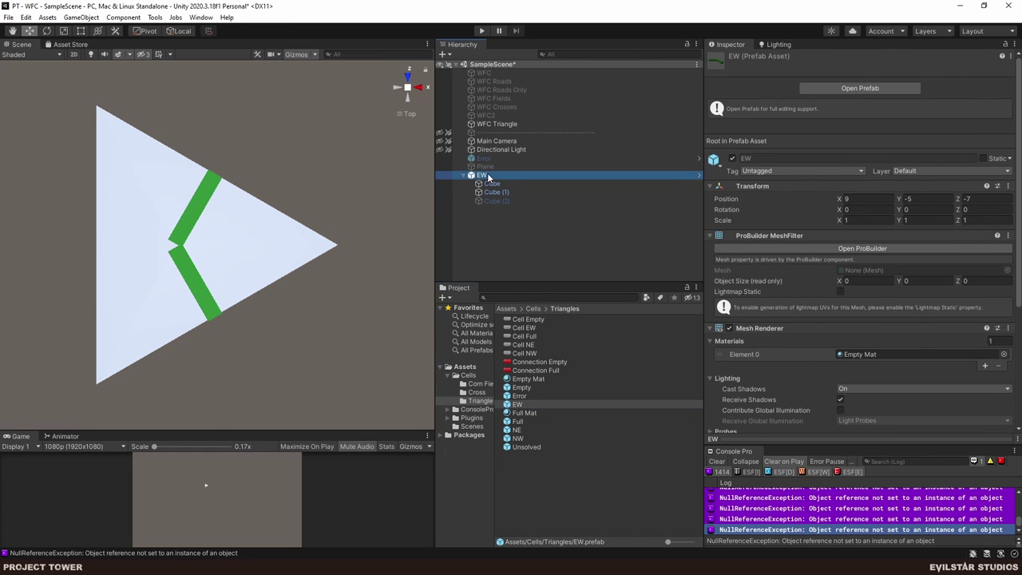
- Delete the EW instance from the scene and select the WFC Triangle object
key("Delete")
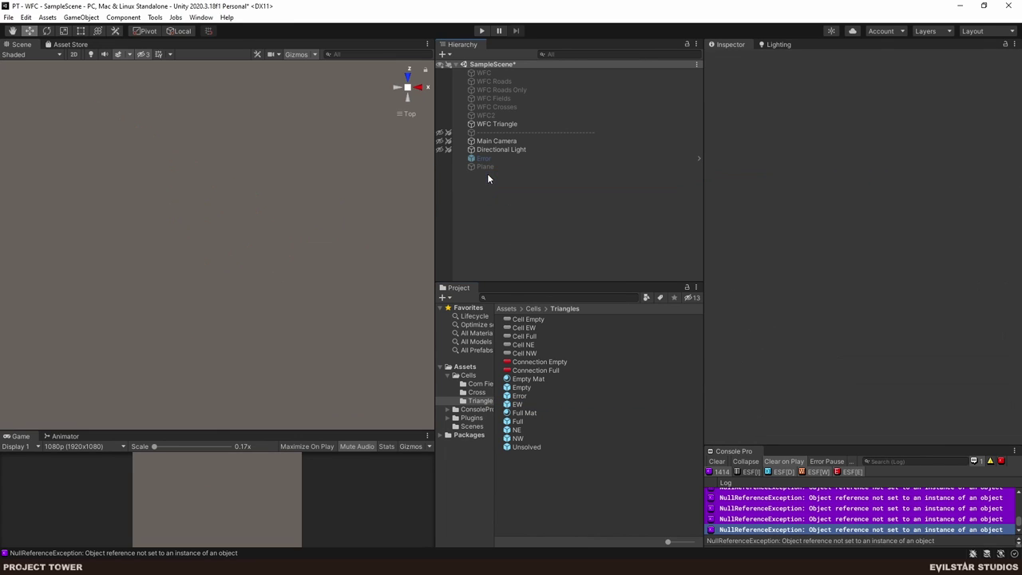
left_click(490, 125)
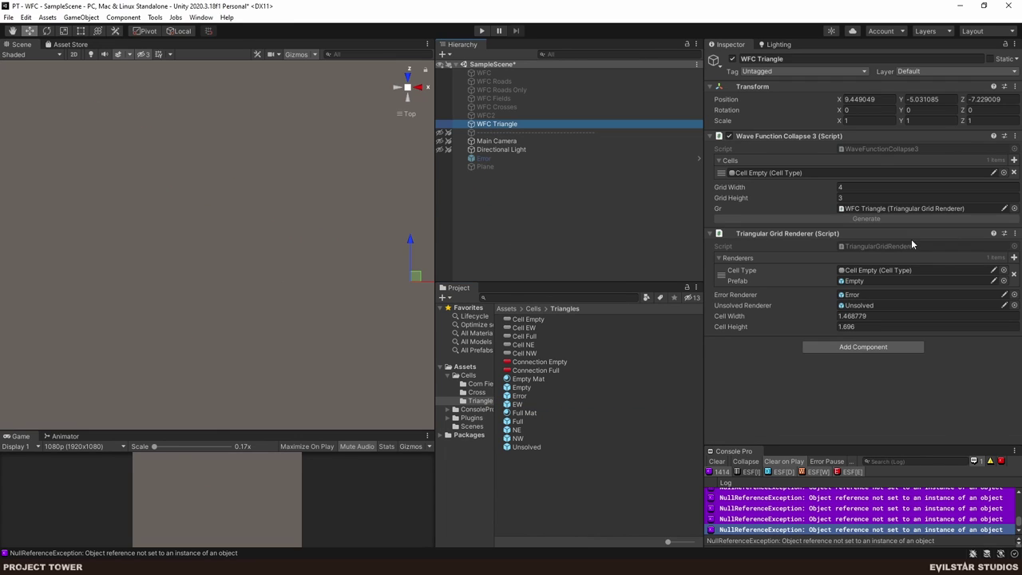
- Add Cell EW, Cell NE, Cell NW and Cell Full to the Cells list of WFC Triangle's Wave Function Collapse 3 script
left_click(1014, 154)
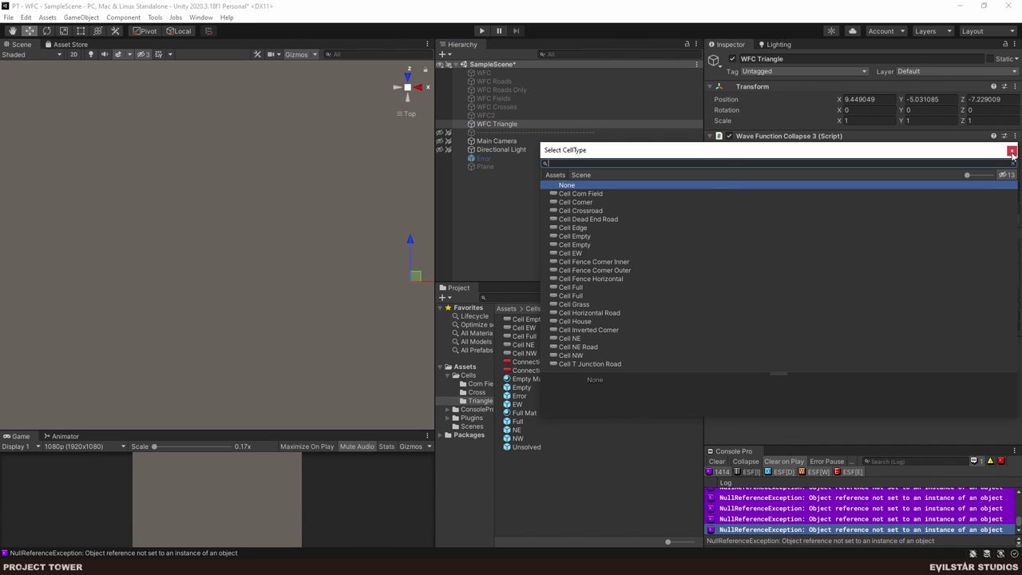
key("Escape")
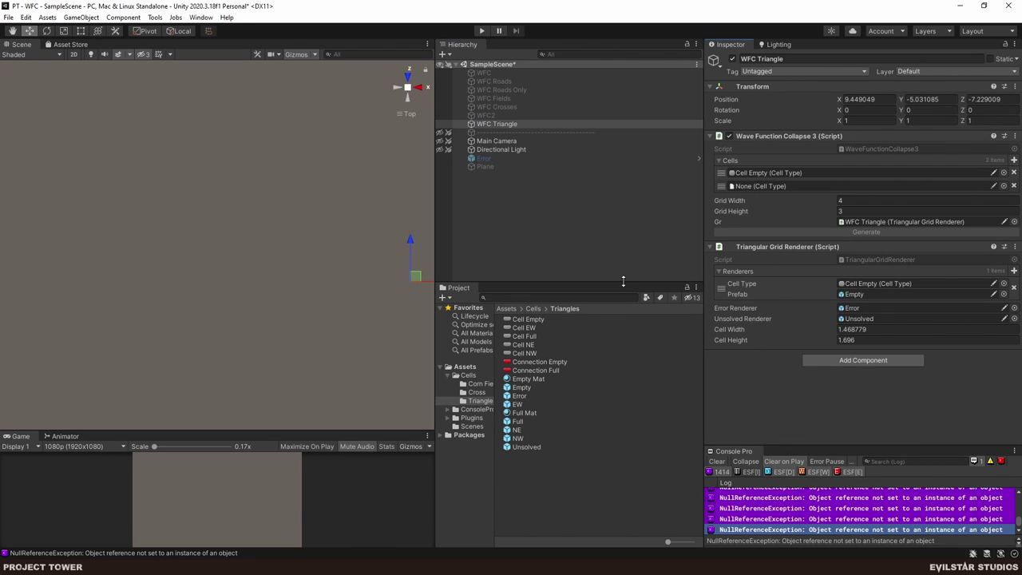
left_click_drag(531, 328, 748, 185)
left_click_drag(532, 345, 763, 195)
left_click_drag(526, 353, 756, 206)
left_click_drag(545, 336, 785, 224)
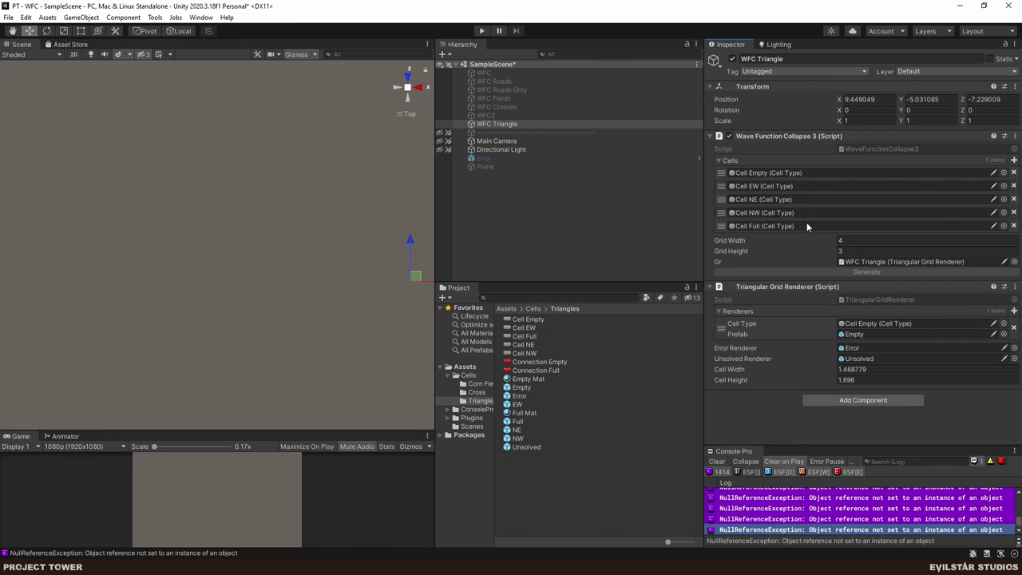
- Add four entries to the Triangular Grid Renderer's Renderers list with the cell types Cell EW, Cell NE, Cell NW and Cell Full
left_click(1013, 310)
left_click(1007, 311)
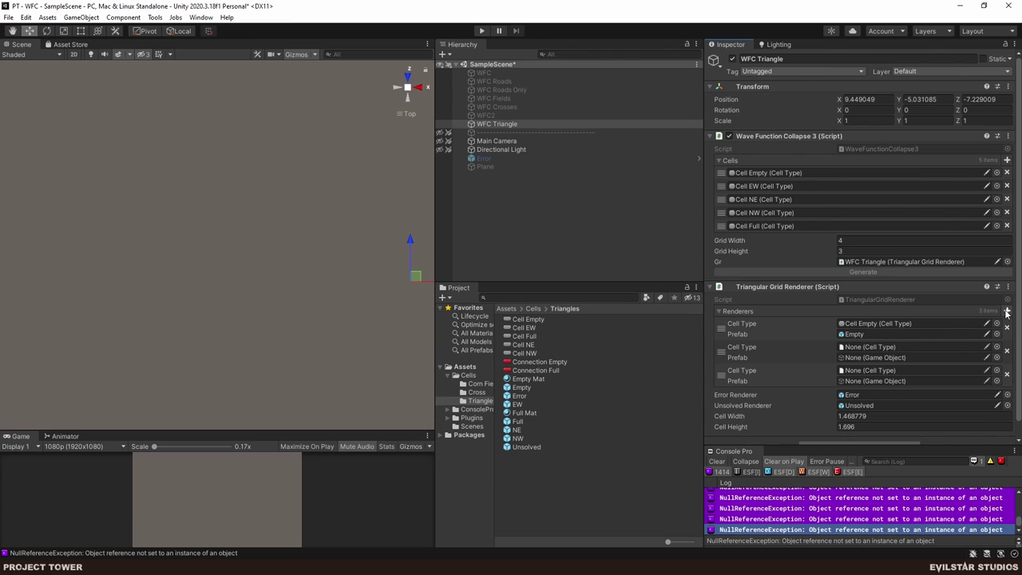
left_click(1006, 311)
left_click(1006, 310)
scroll(958, 304, "down", 2)
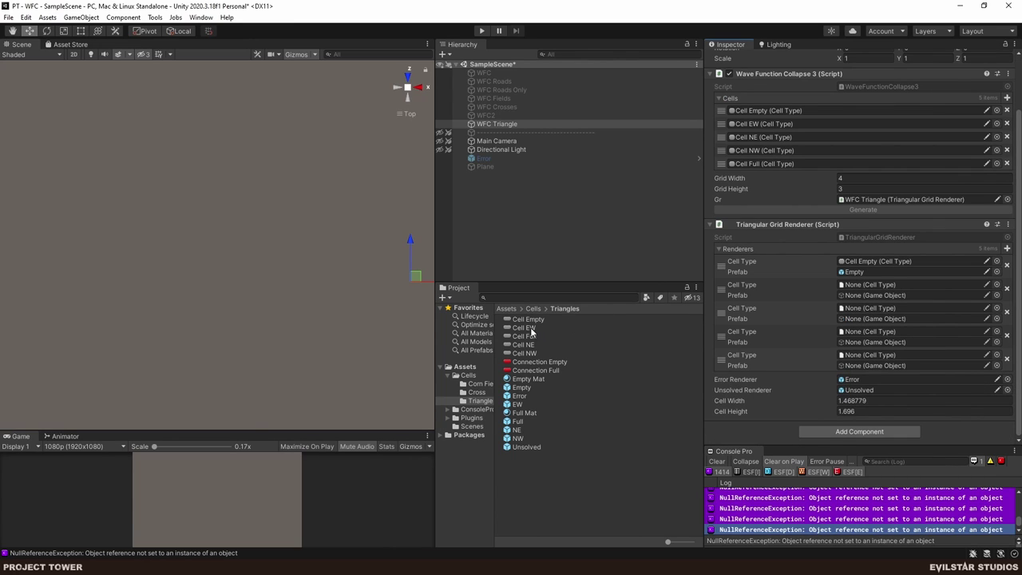
left_click_drag(533, 331, 869, 289)
left_click_drag(530, 348, 868, 331)
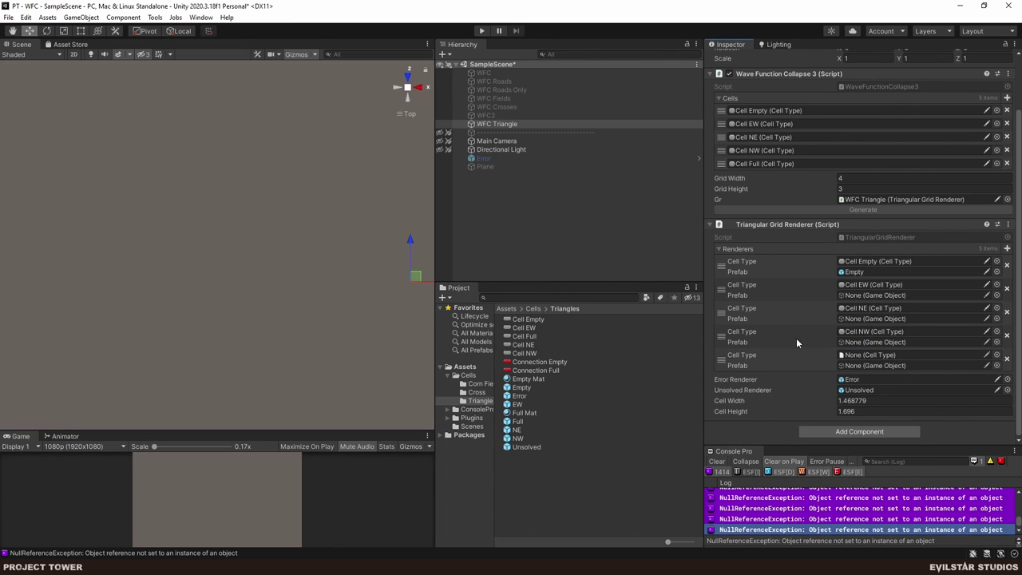
left_click_drag(526, 338, 866, 357)
- Assign the EW, NE, NW and Full prefabs to their matching renderer entries and save the scene
left_click_drag(517, 406, 878, 296)
left_click_drag(518, 429, 869, 344)
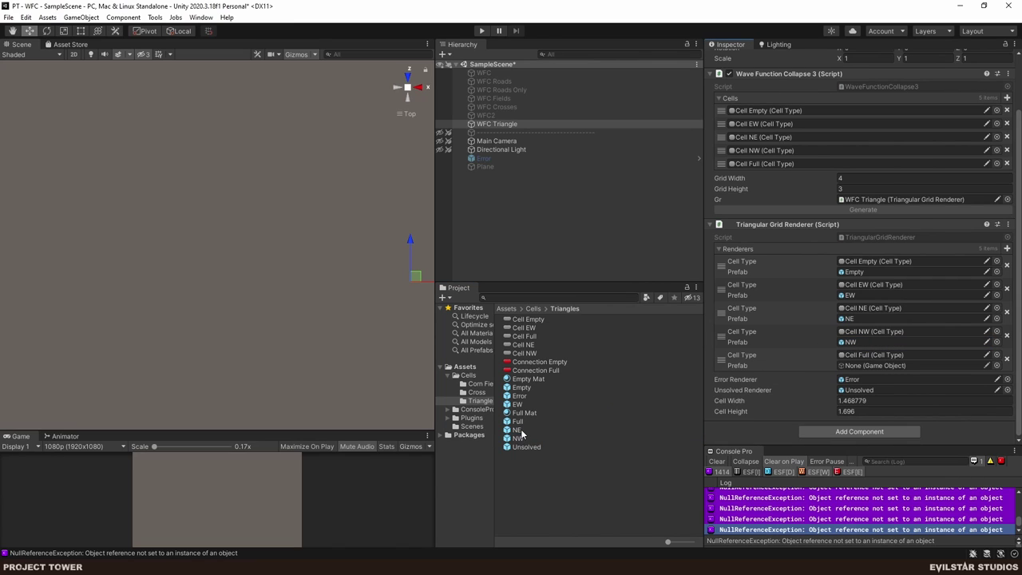
left_click_drag(519, 420, 890, 369)
key("ctrl+s")
- Set WFC Triangle's Grid Width to 3, run the scene and select WFC Triangle to inspect the generated grid
left_click(834, 178)
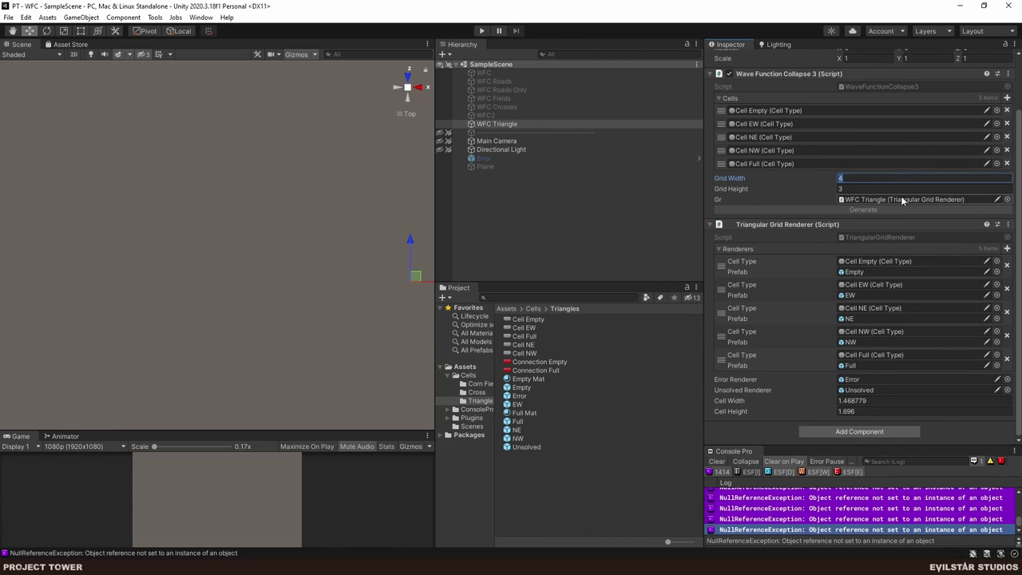
left_click(517, 204)
left_click(482, 32)
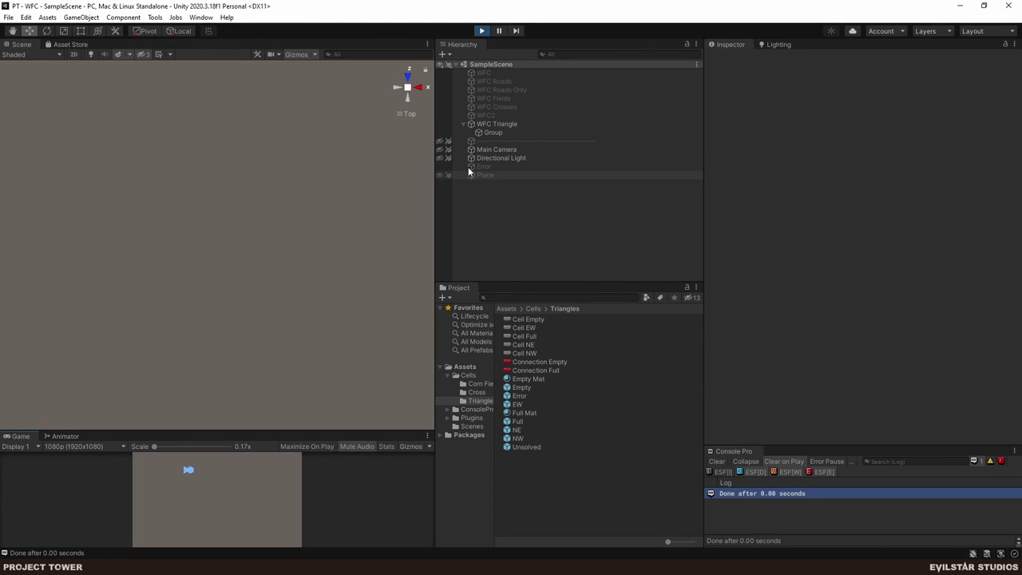
left_click(492, 126)
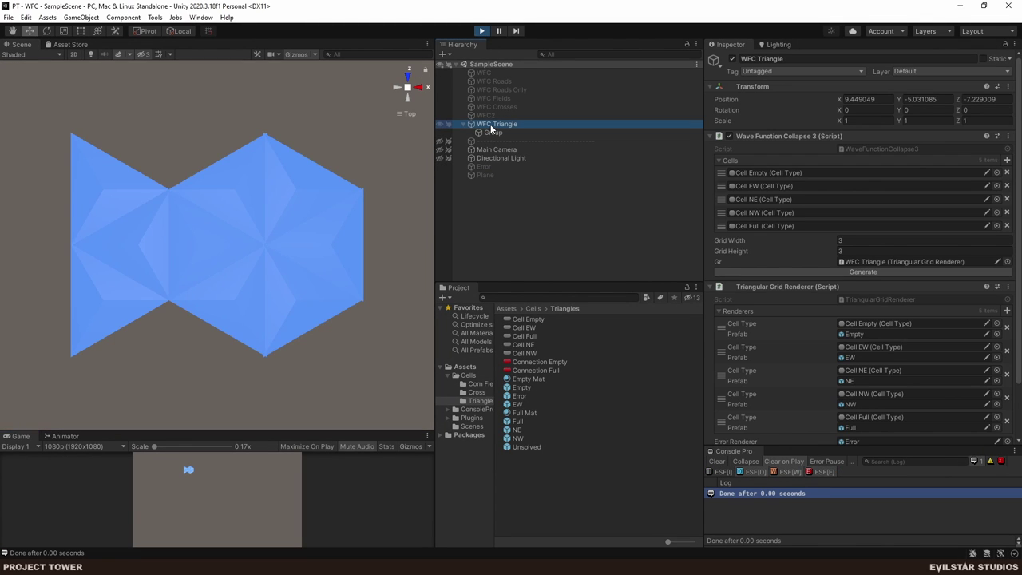
- Switch to the code editor and uncomment the WFC creation and wfc.Solve() lines in Generate of WaveFunctionCollapse3.cs
key("alt+Tab")
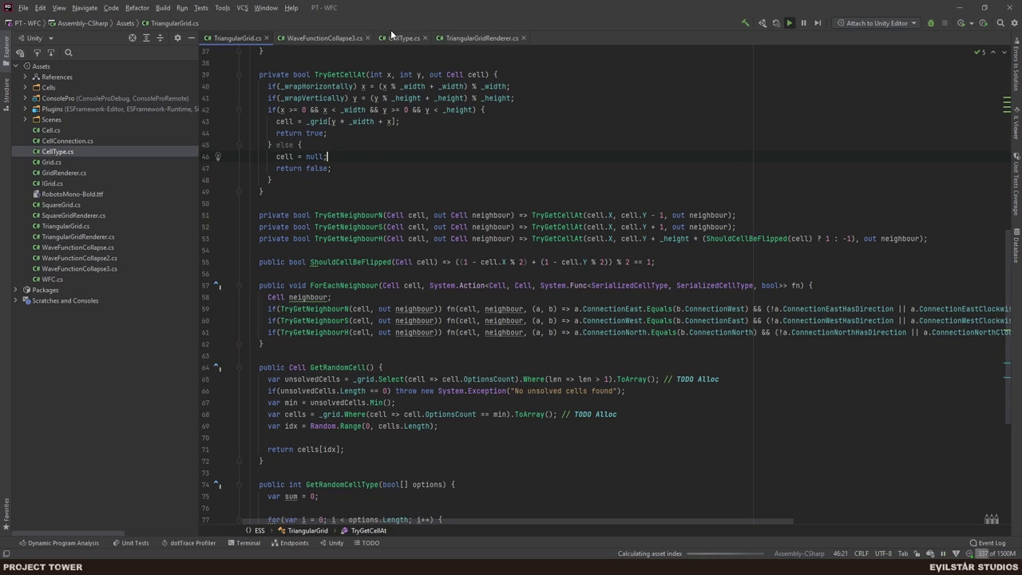
left_click(346, 40)
left_click_drag(311, 343, 306, 359)
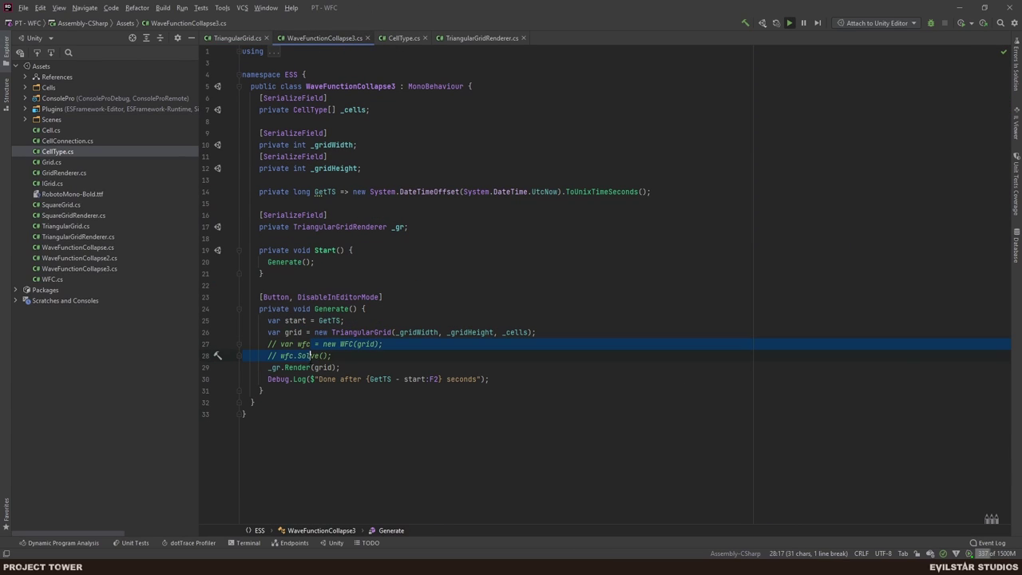
key("ctrl+slash")
left_click(459, 355)
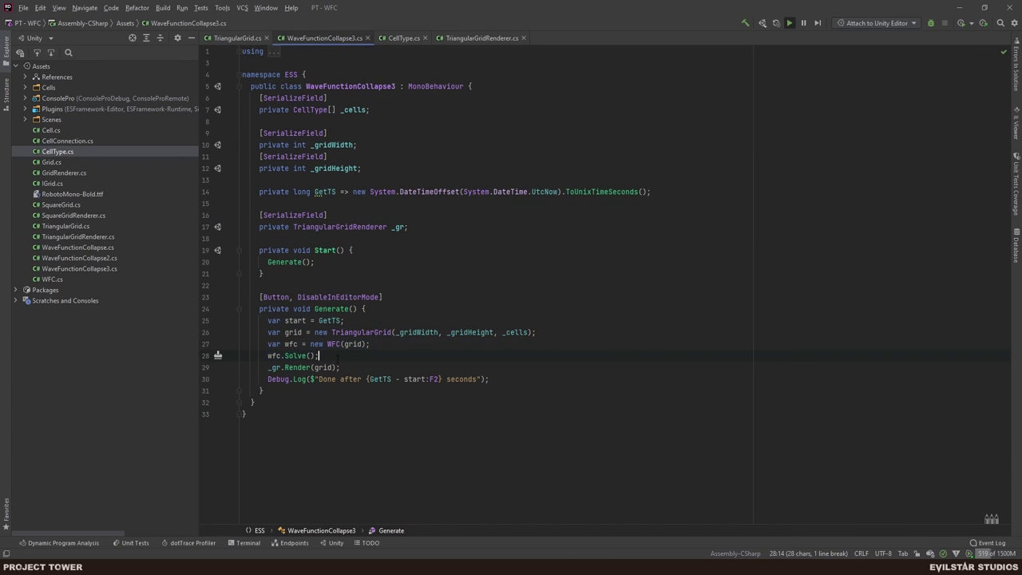
- Return to Unity and run the scene several times to compare the solved 3 by 3 triangular grids, ending with it stopped
key("alt+Tab")
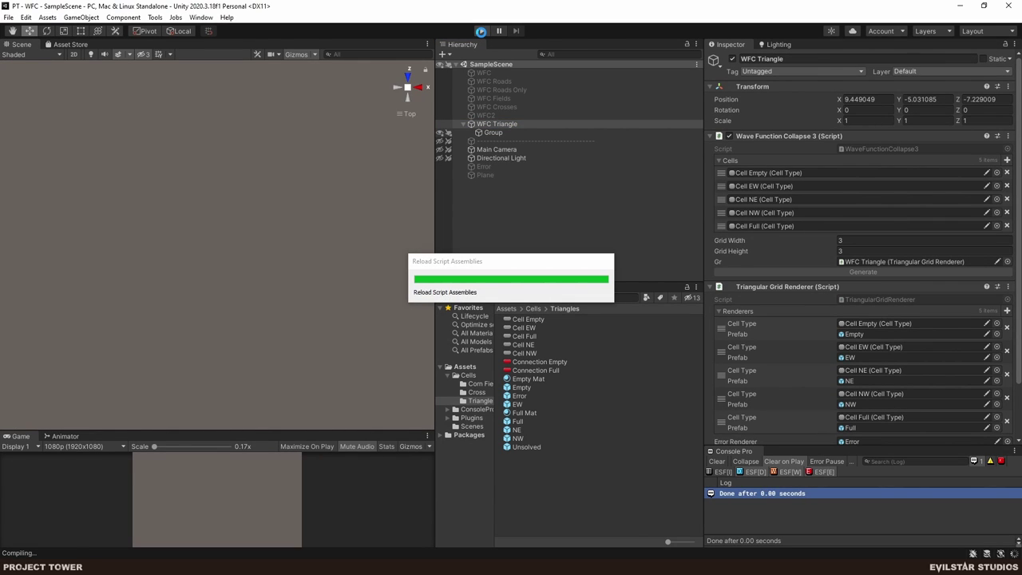
left_click(482, 31)
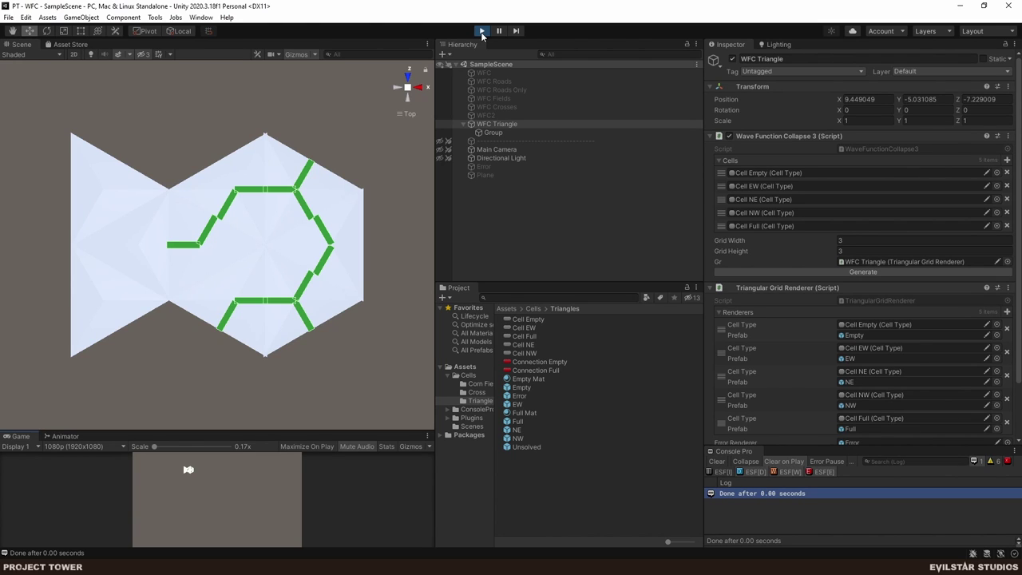
left_click(481, 31)
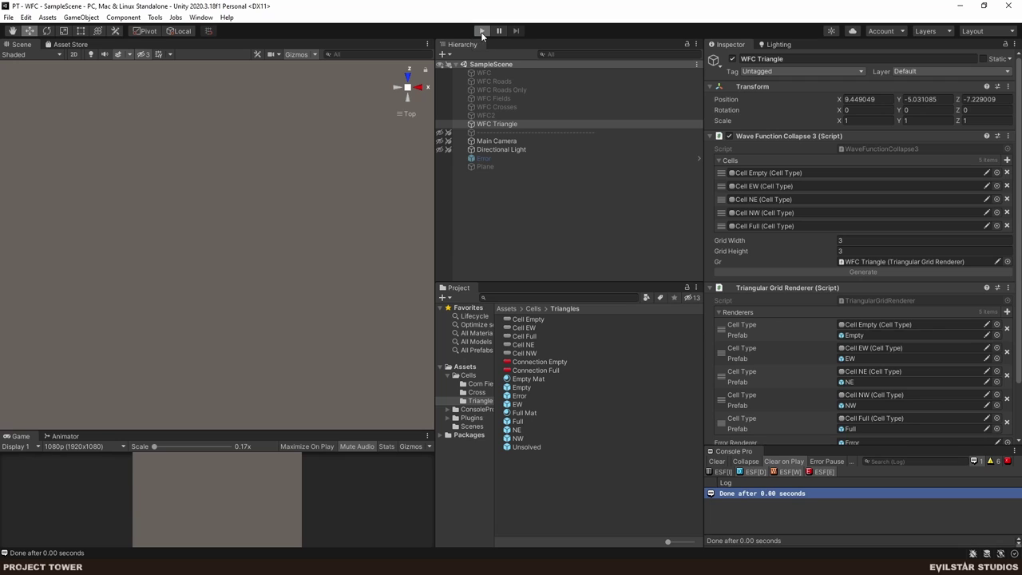
left_click(481, 31)
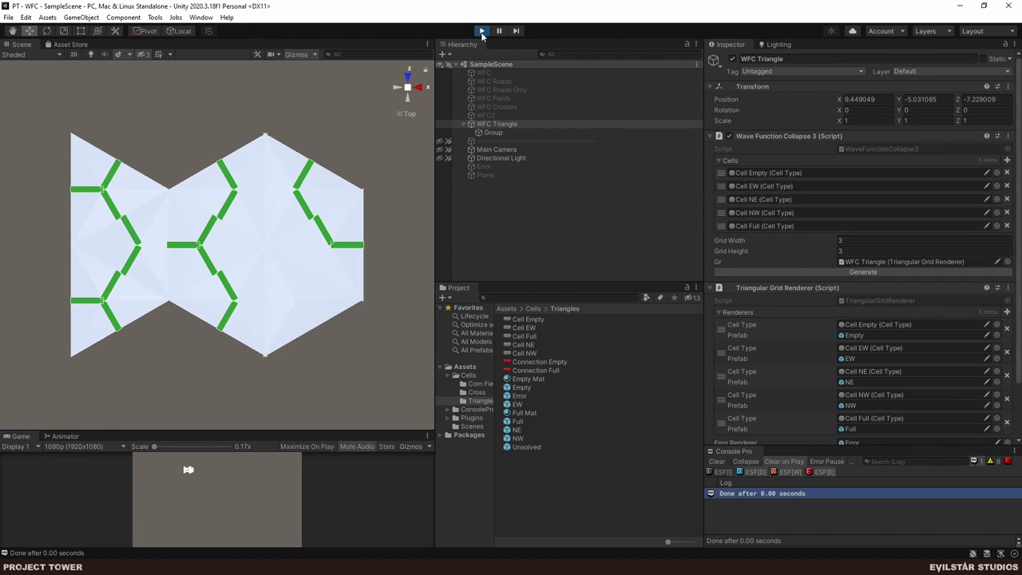
left_click(482, 32)
left_click(481, 32)
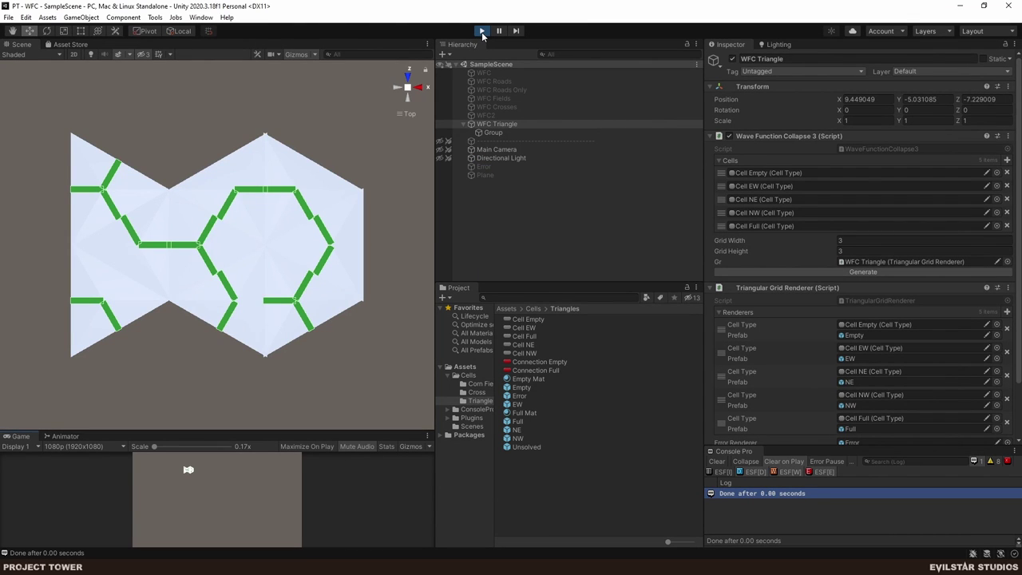
left_click(482, 32)
left_click(481, 32)
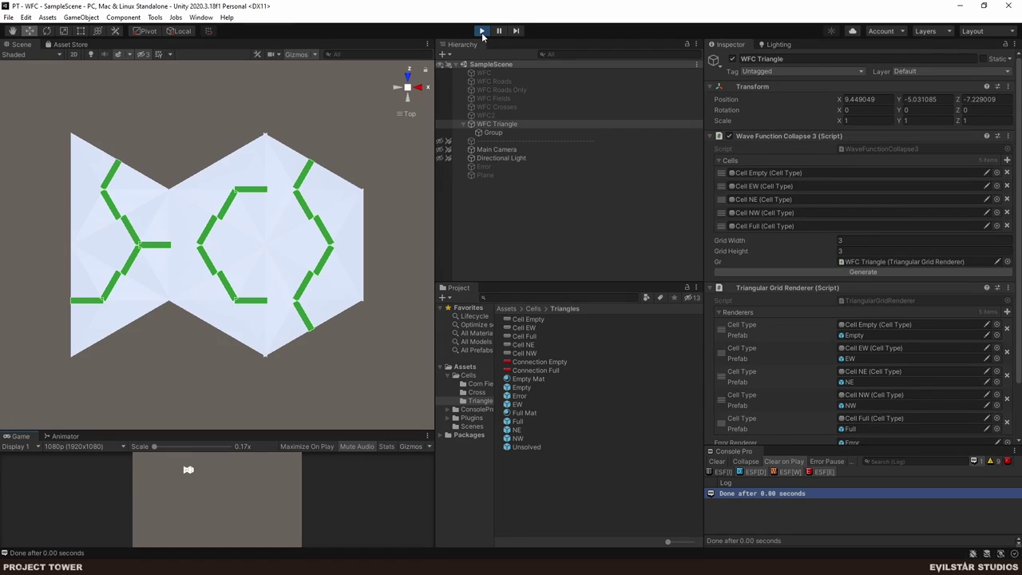
left_click(482, 32)
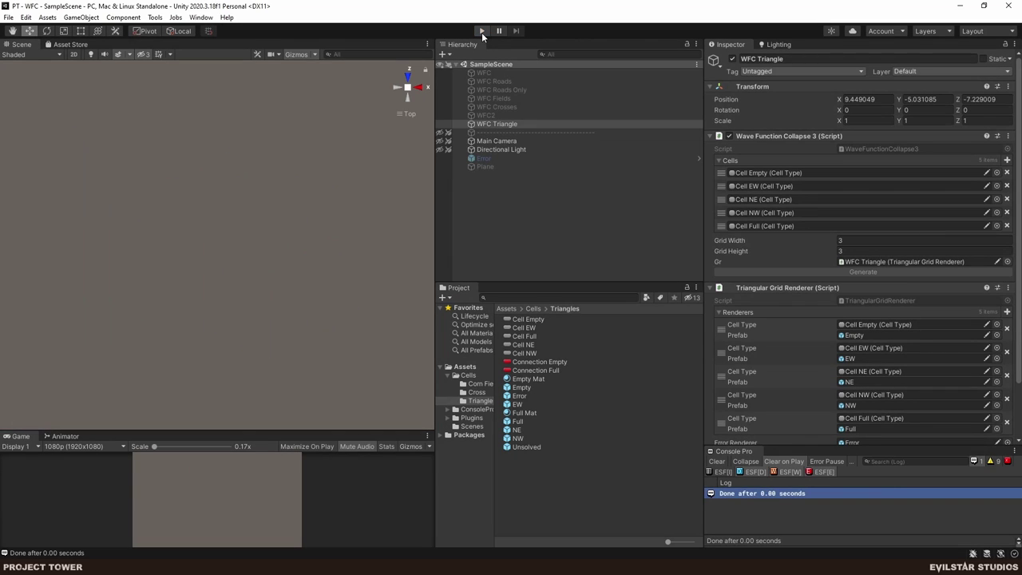
left_click(482, 32)
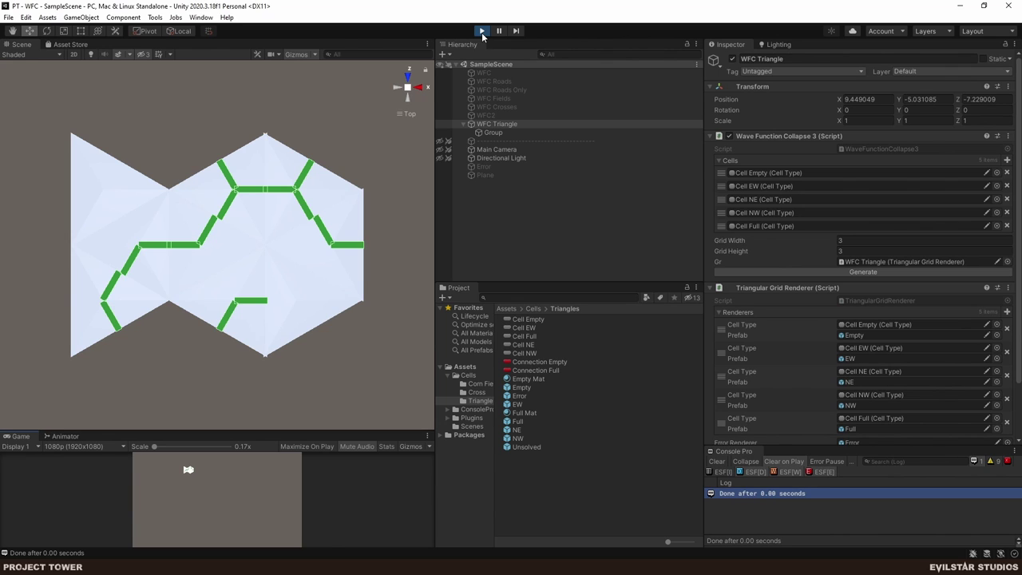
left_click(481, 32)
left_click(482, 32)
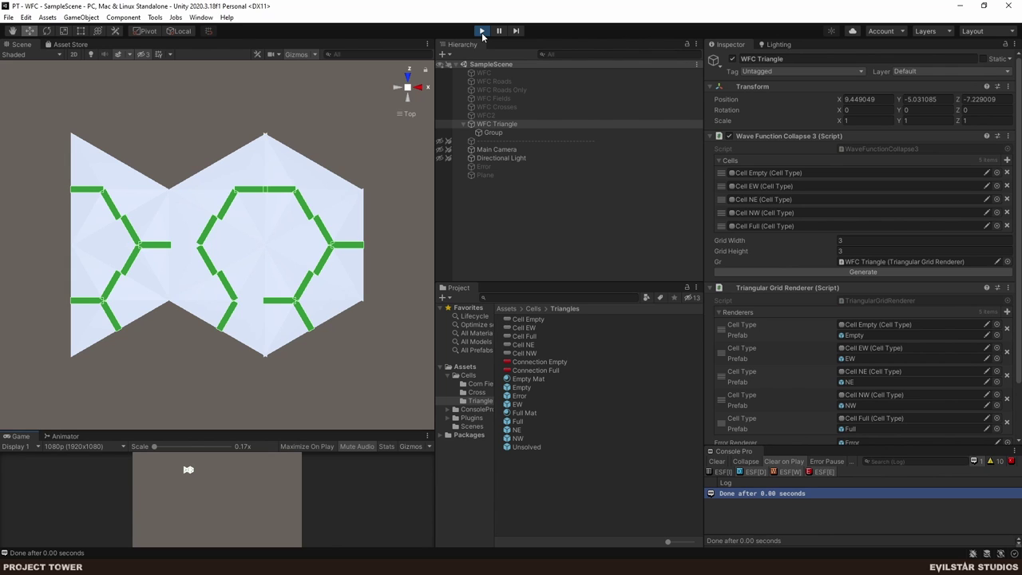
left_click(482, 32)
left_click(481, 32)
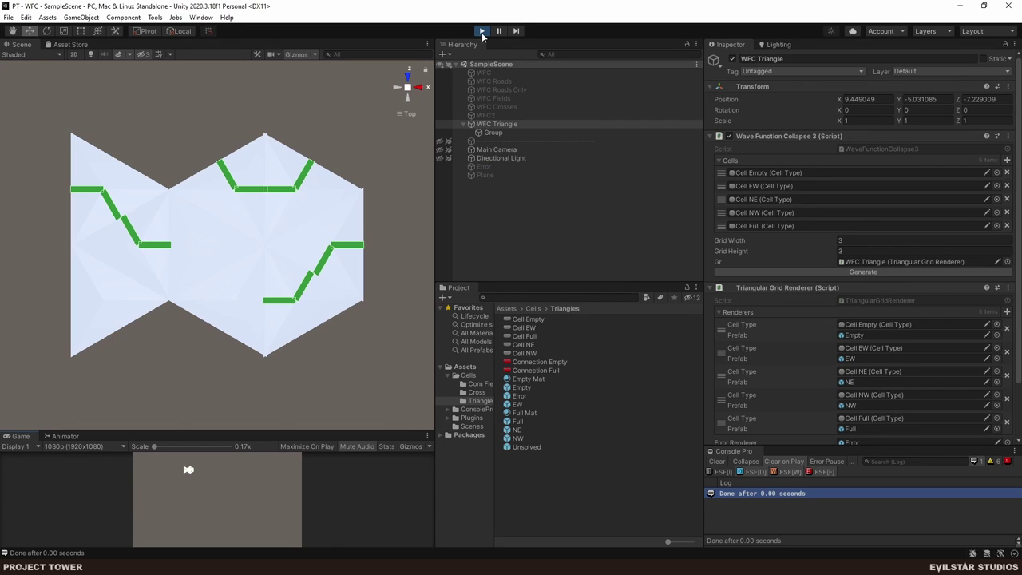
left_click(481, 32)
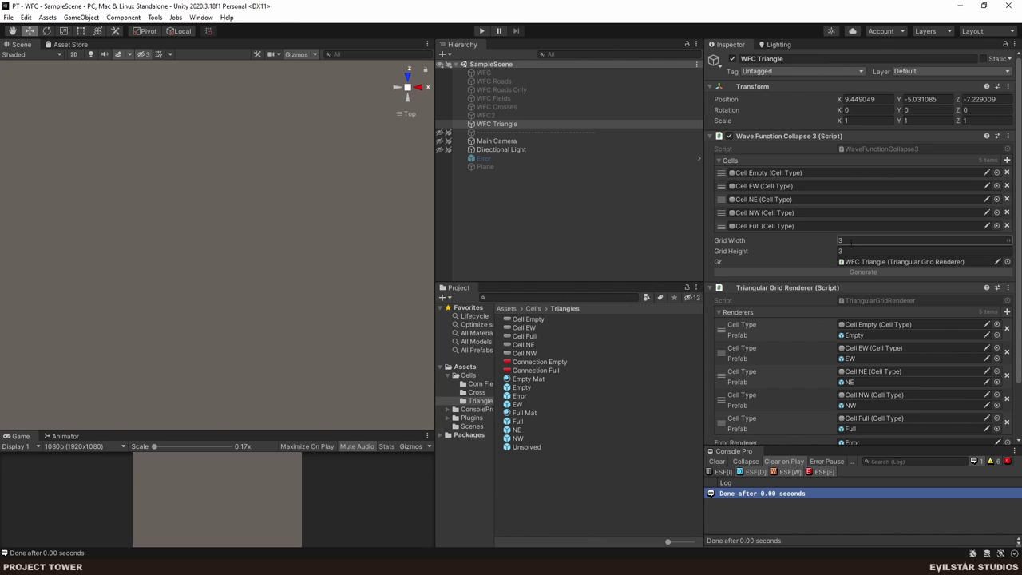
- Set WFC Triangle's Grid Width and Grid Height to 20 and run the scene with the grid framed
left_click(851, 242)
type("20")
key("Tab")
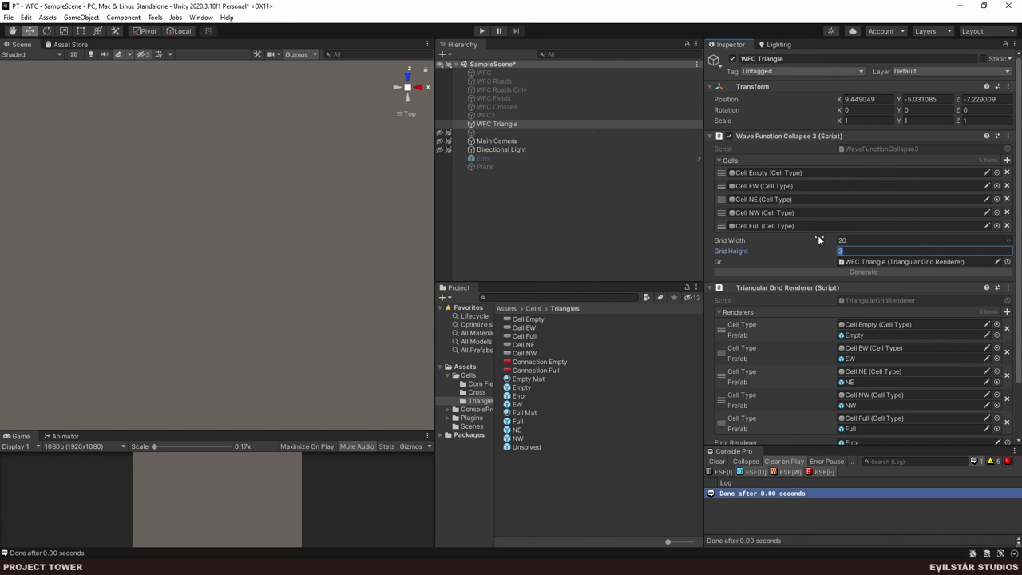
type("20")
left_click(482, 31)
scroll(269, 228, "down", 4)
key("f")
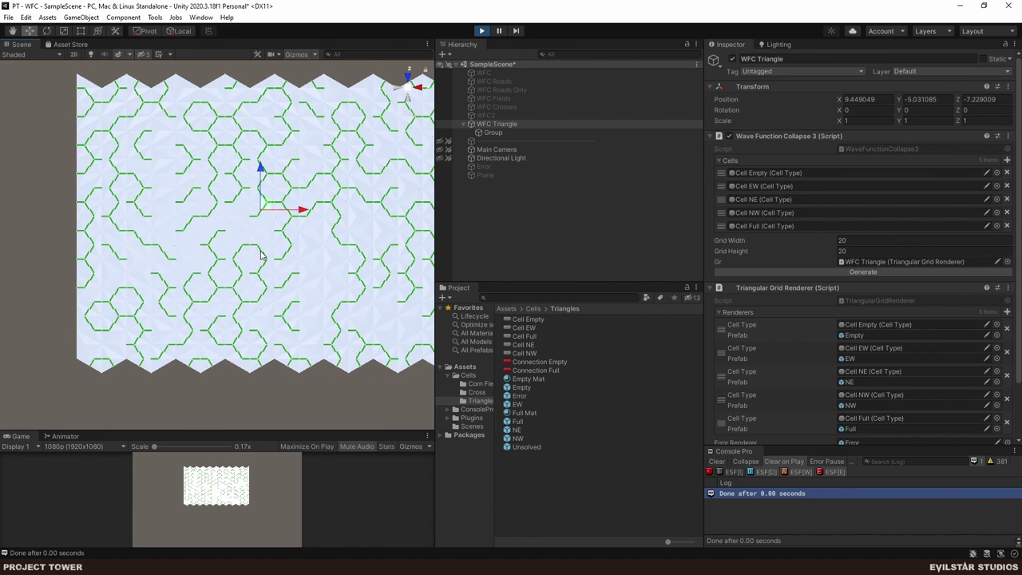
- Examine the generated 20 by 20 path pattern up close, as a whole, from an angle and from the top
mouse_move(277, 254)
left_mouse_down()
mouse_move(315, 258)
mouse_move(279, 249)
left_mouse_up()
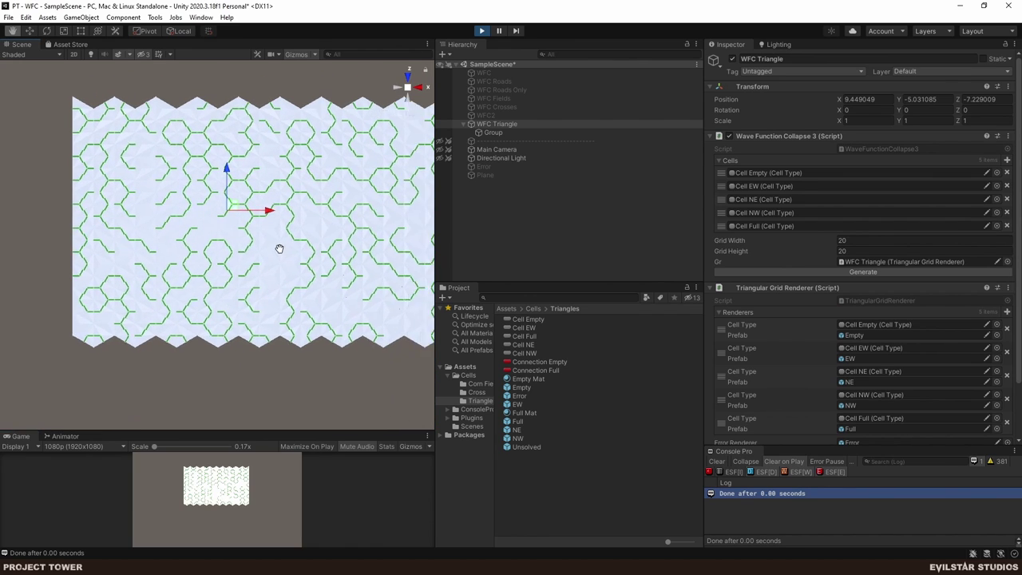
left_click(545, 213)
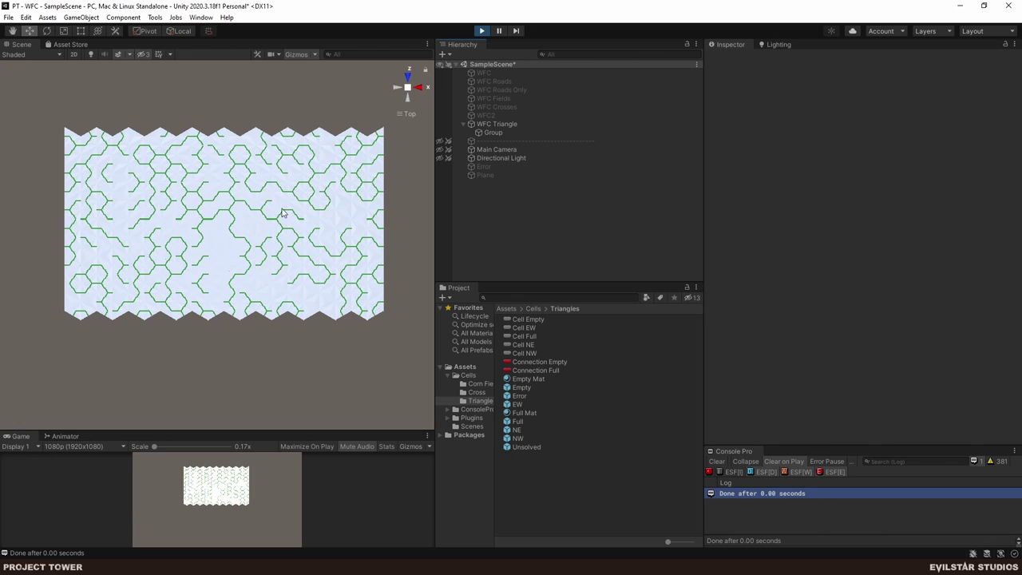
scroll(280, 223, "up", 5)
scroll(263, 235, "down", 3)
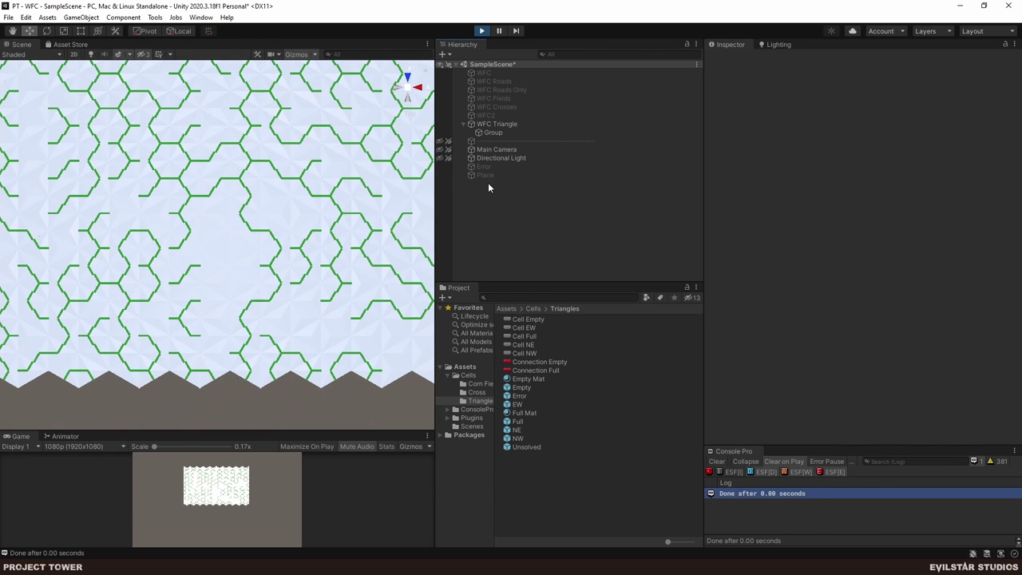
scroll(234, 231, "down", 5)
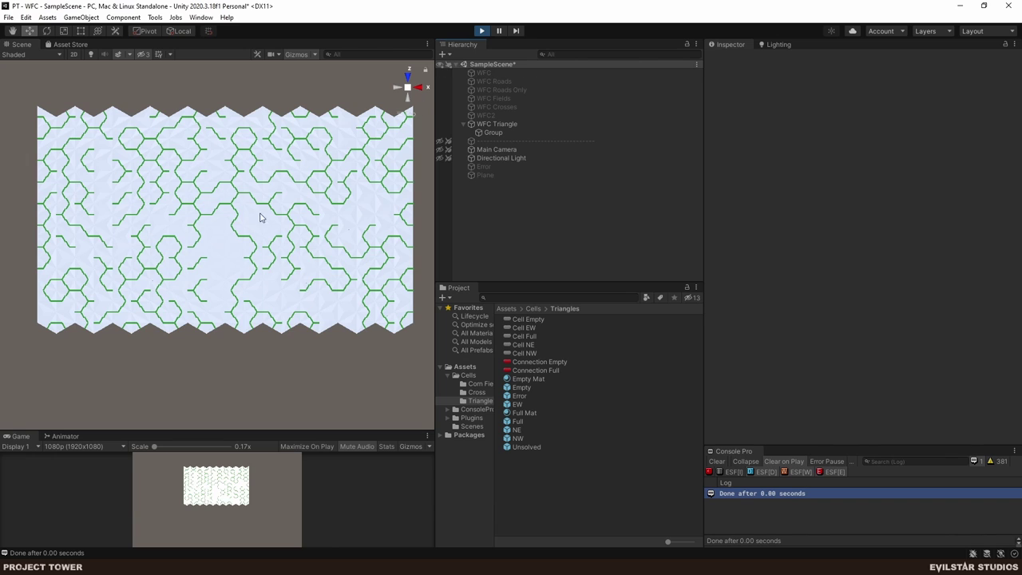
left_click_drag(350, 270, 335, 306)
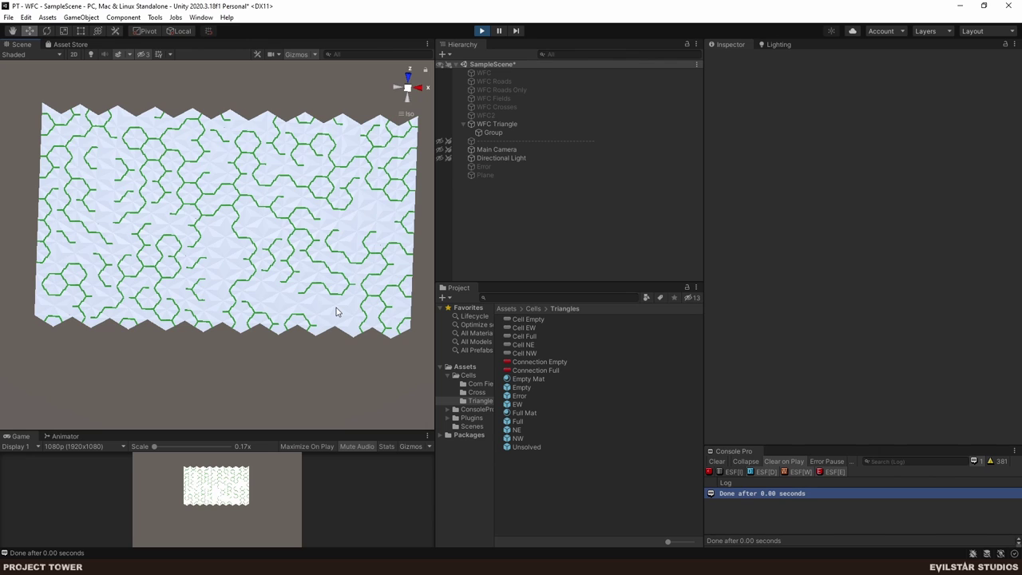
left_click(421, 87)
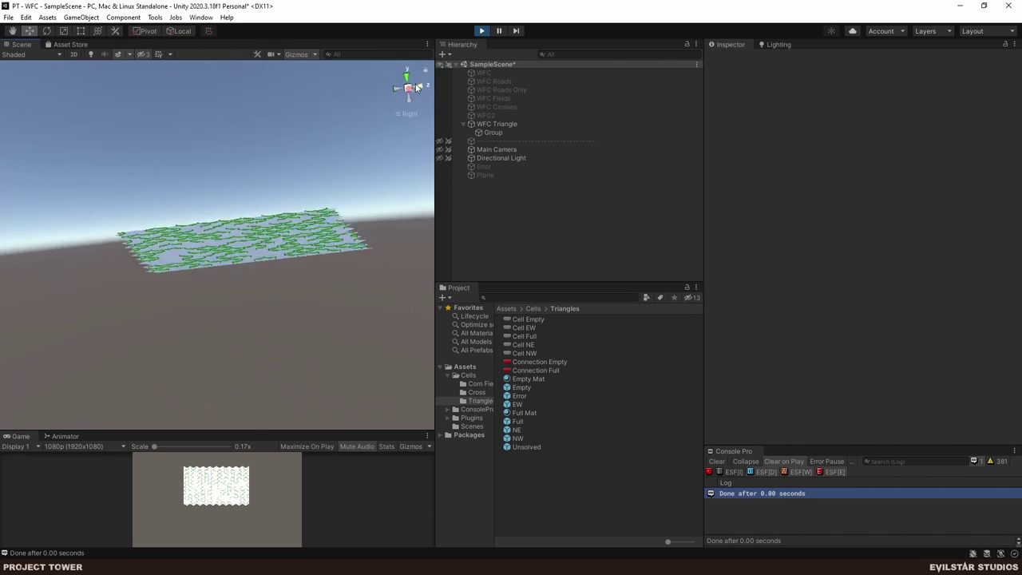
left_click(407, 75)
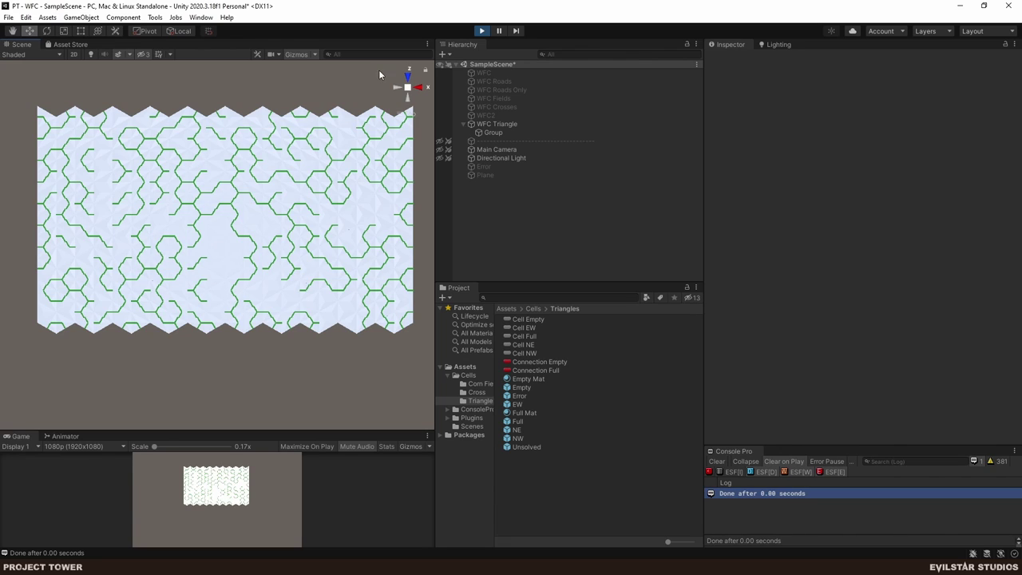
- Stop the running scene and set the Weight of the Cell NE asset to 3
left_click(481, 30)
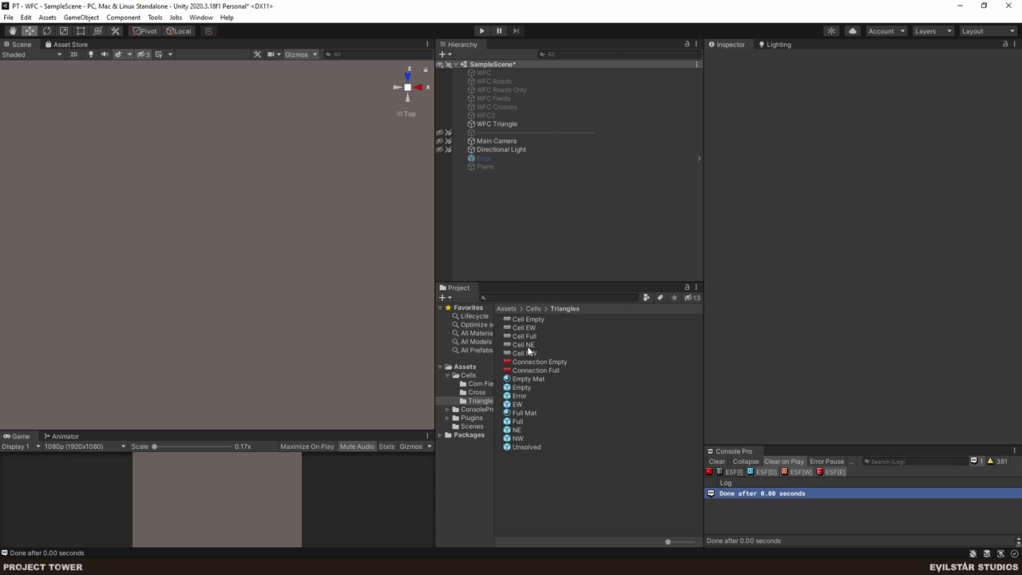
left_click(527, 347)
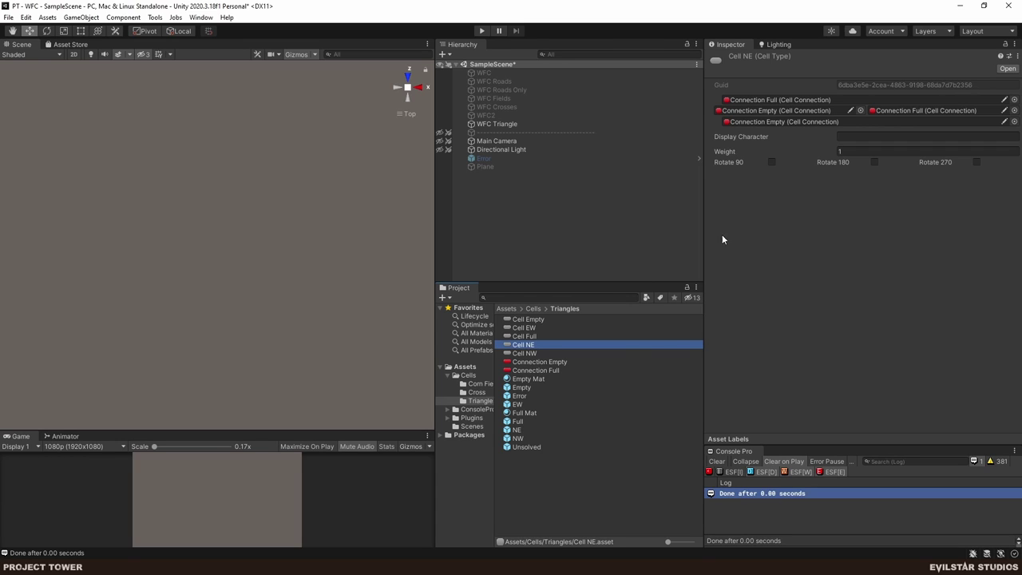
left_click(862, 150)
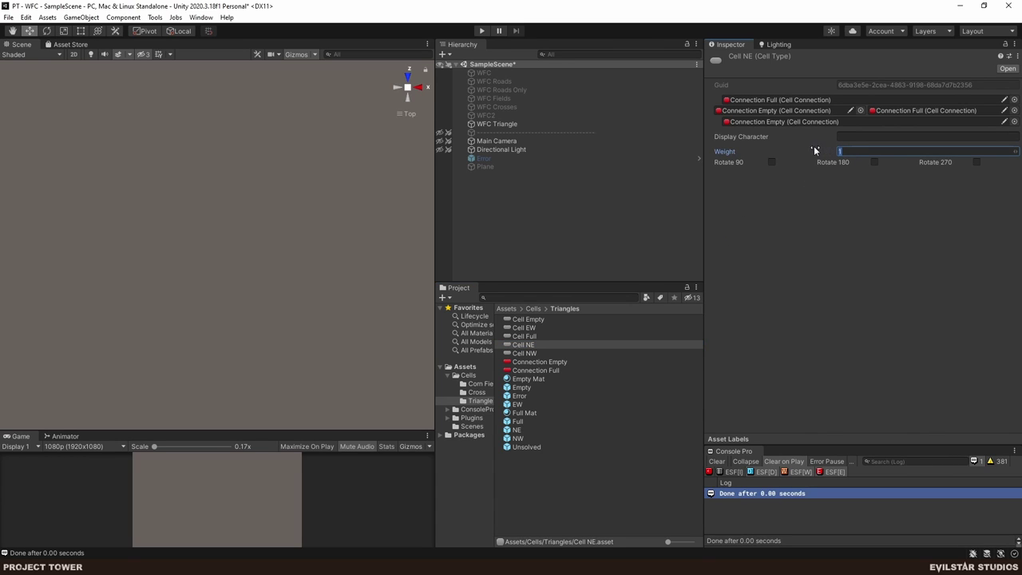
type("3")
- Open Cell Empty's Weight for editing, then save the scene and run it again
left_click(533, 319)
left_click(860, 152)
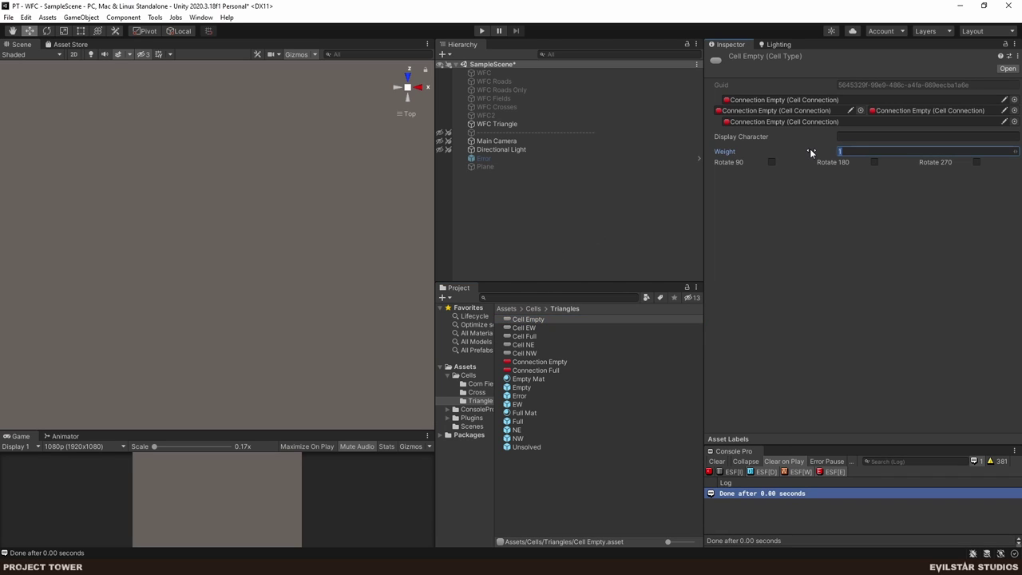
left_click(528, 232)
key("ctrl+s")
left_click(480, 30)
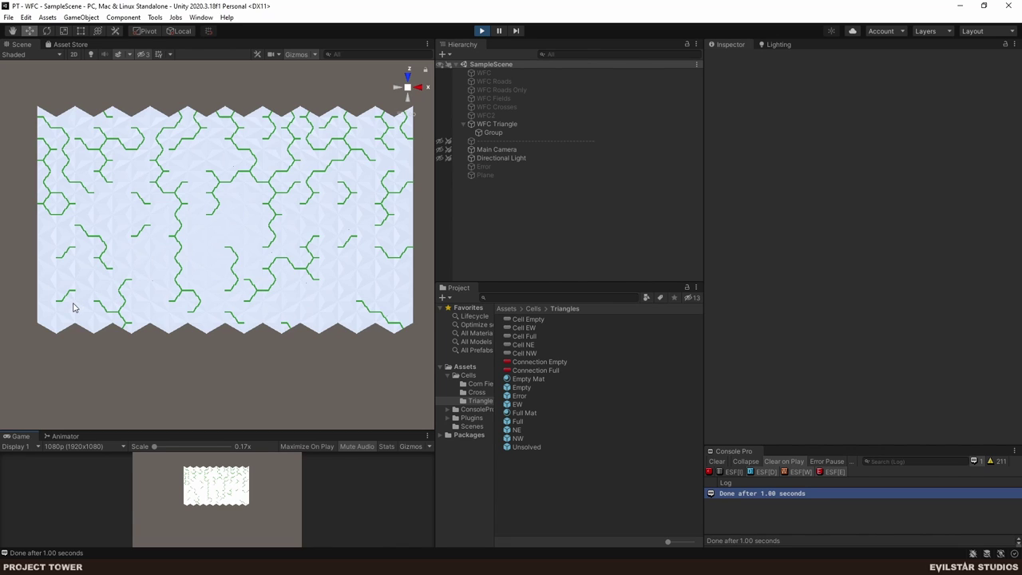
- Examine the regenerated 20 by 20 path pattern up close, from low and oblique angles, and as a whole from the top
scroll(75, 297, "up", 3)
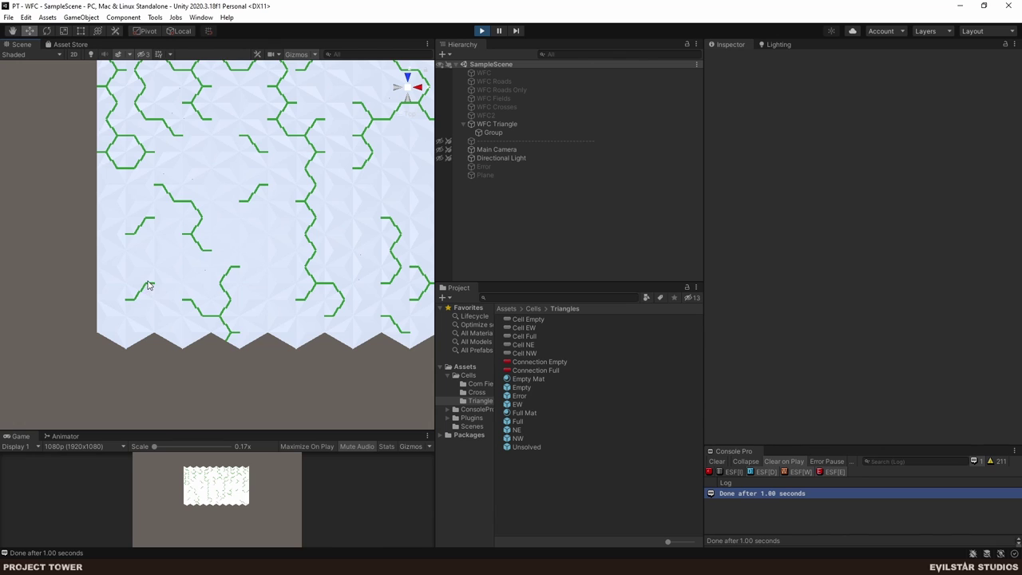
scroll(387, 229, "down", 5)
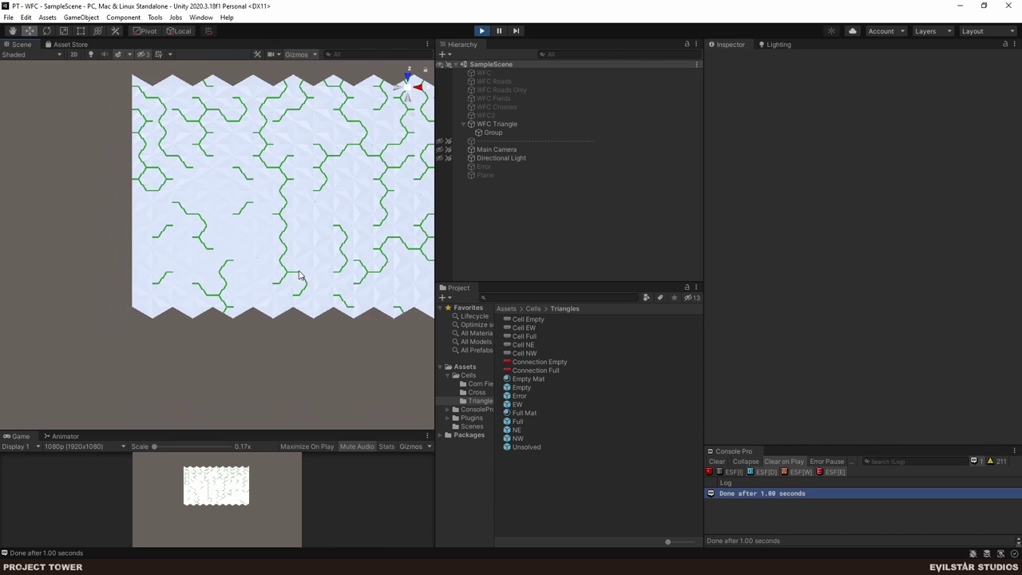
scroll(278, 224, "up", 1)
scroll(181, 263, "up", 5)
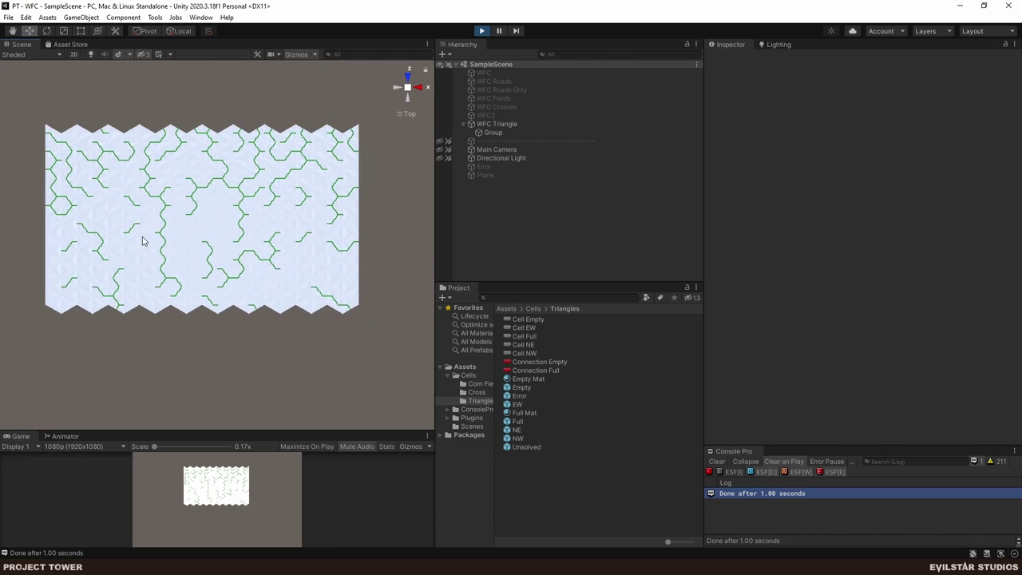
left_click_drag(182, 264, 224, 183)
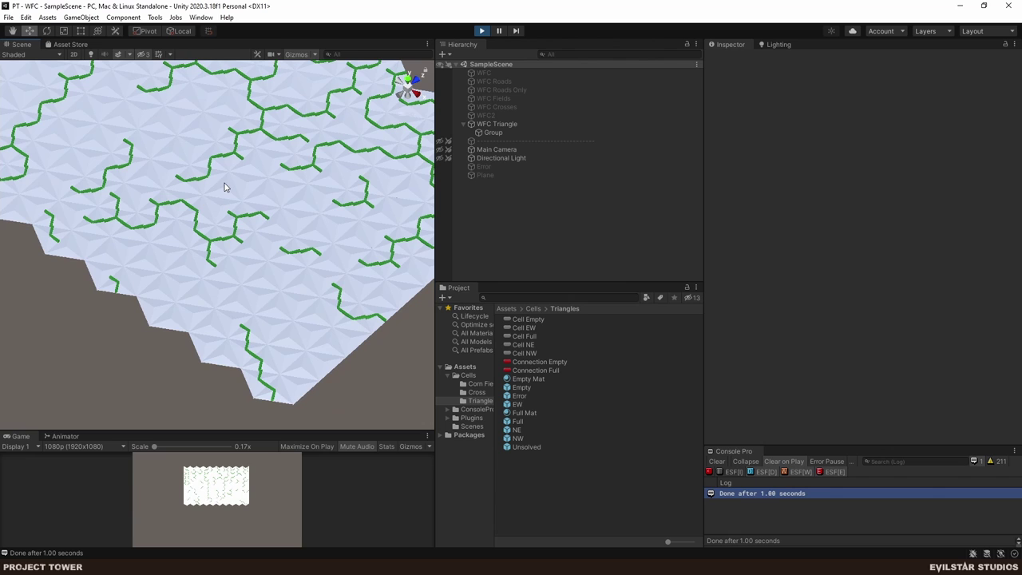
left_click(408, 79)
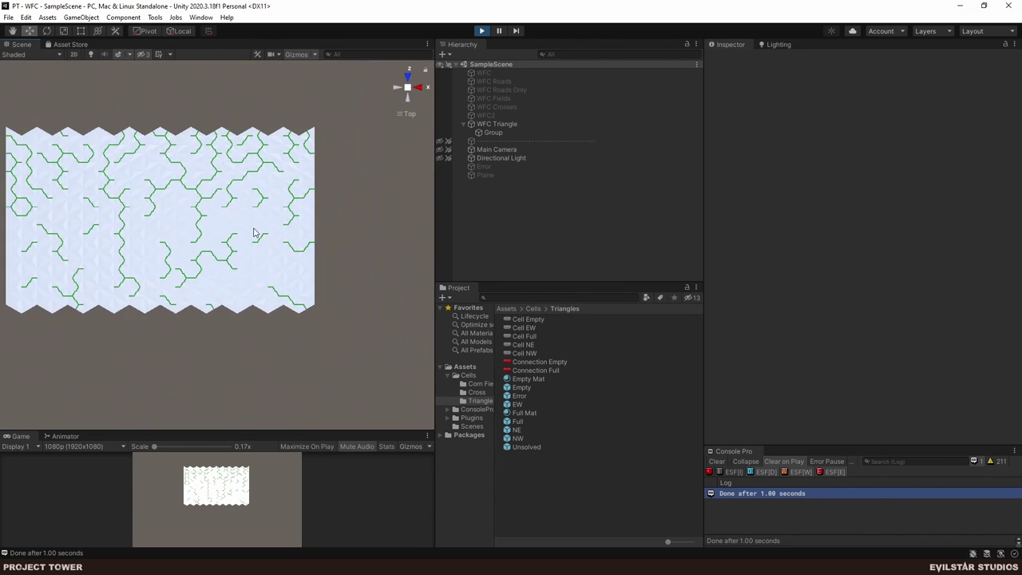
scroll(154, 236, "down", 6)
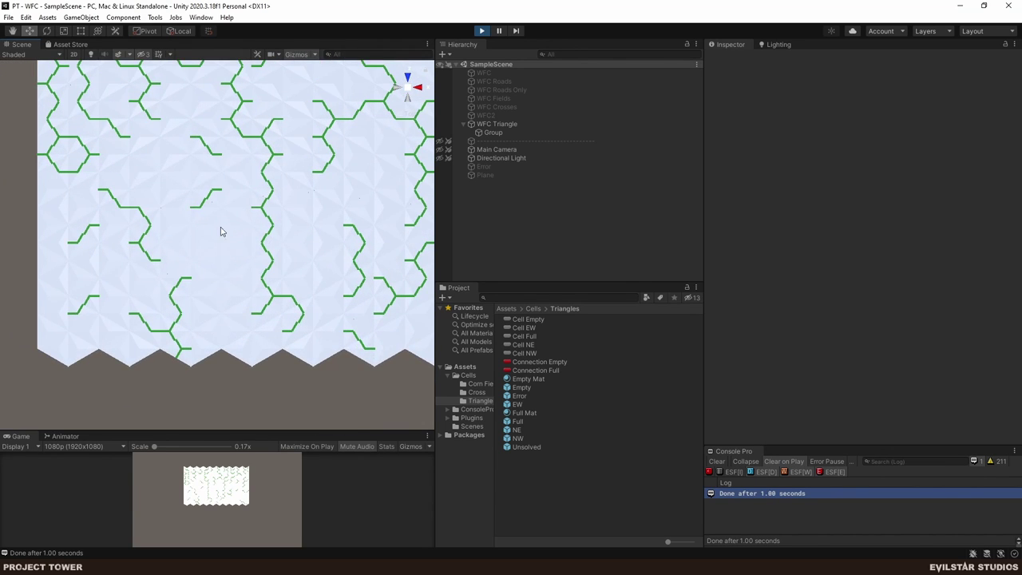
left_click_drag(155, 191, 235, 209)
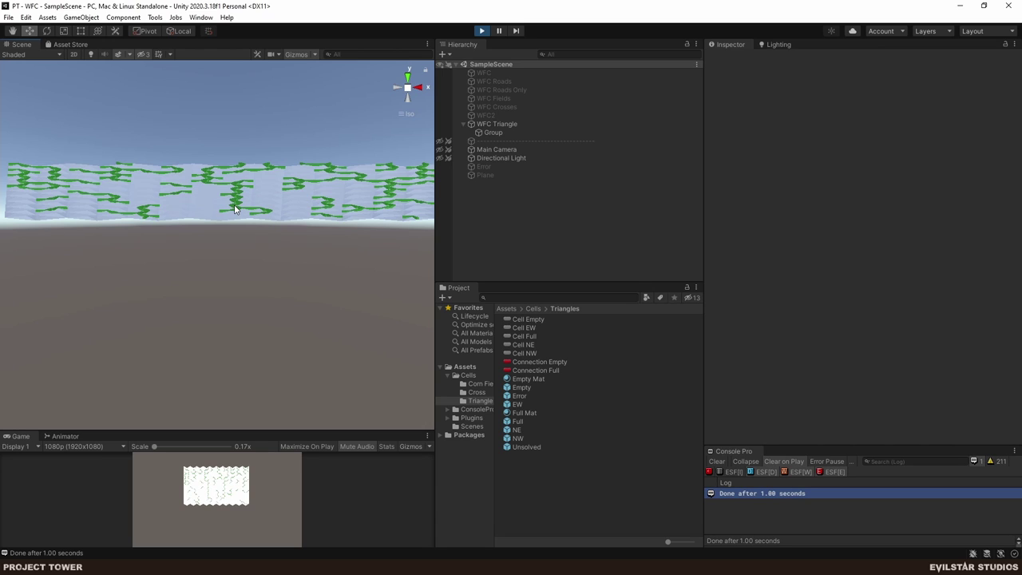
left_click_drag(196, 201, 202, 370)
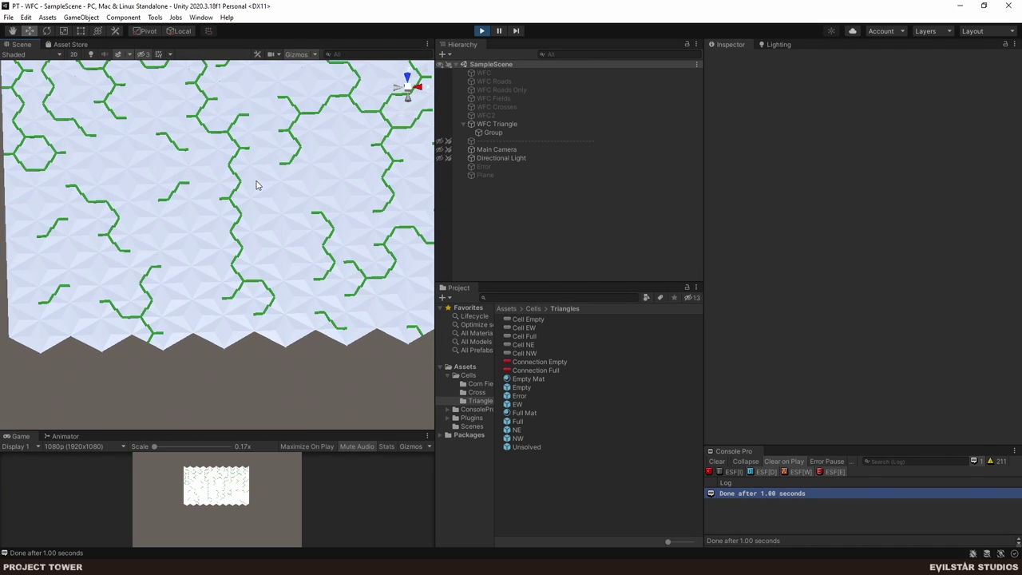
scroll(252, 192, "down", 2)
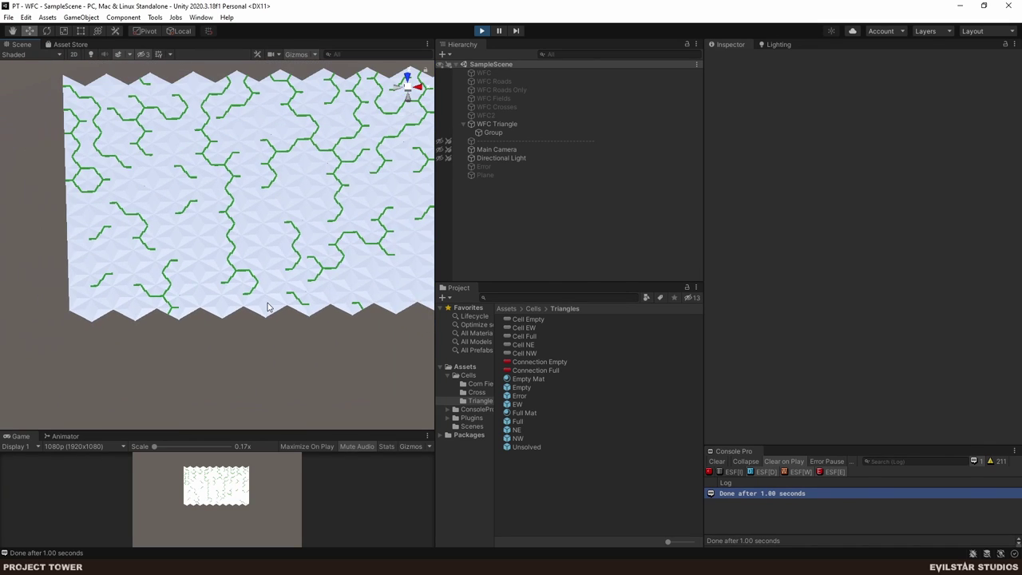
left_click(405, 84)
left_click(406, 79)
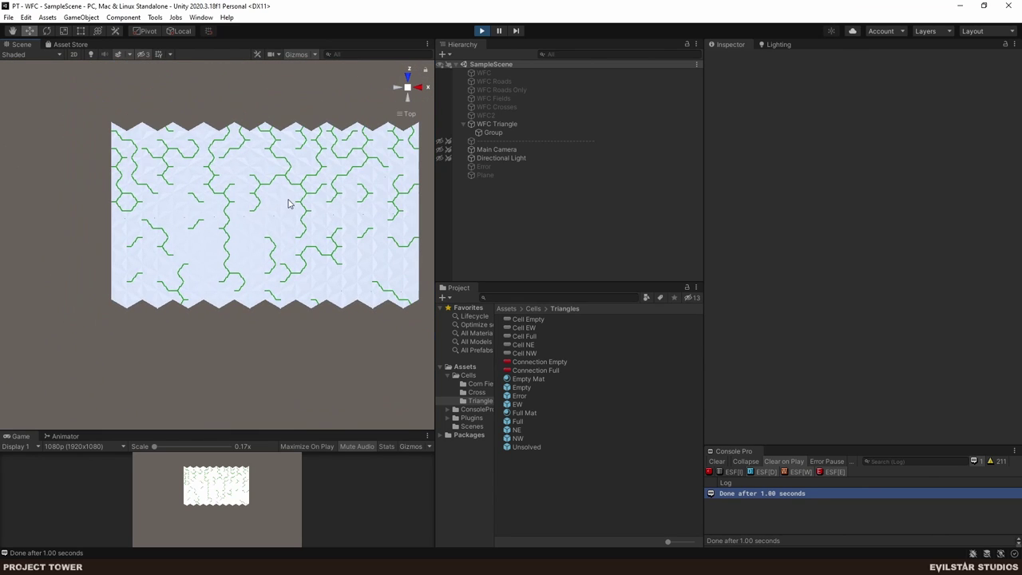
- Stop the scene, edit the Weight of Cell EW, Cell NE and Cell NW together, and run the scene again
left_click(482, 32)
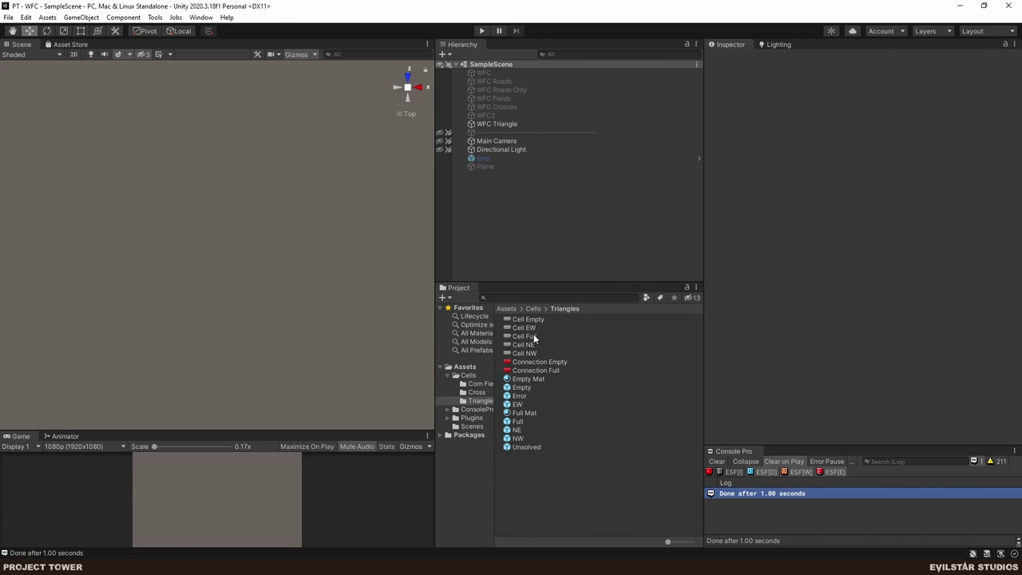
left_click(533, 336)
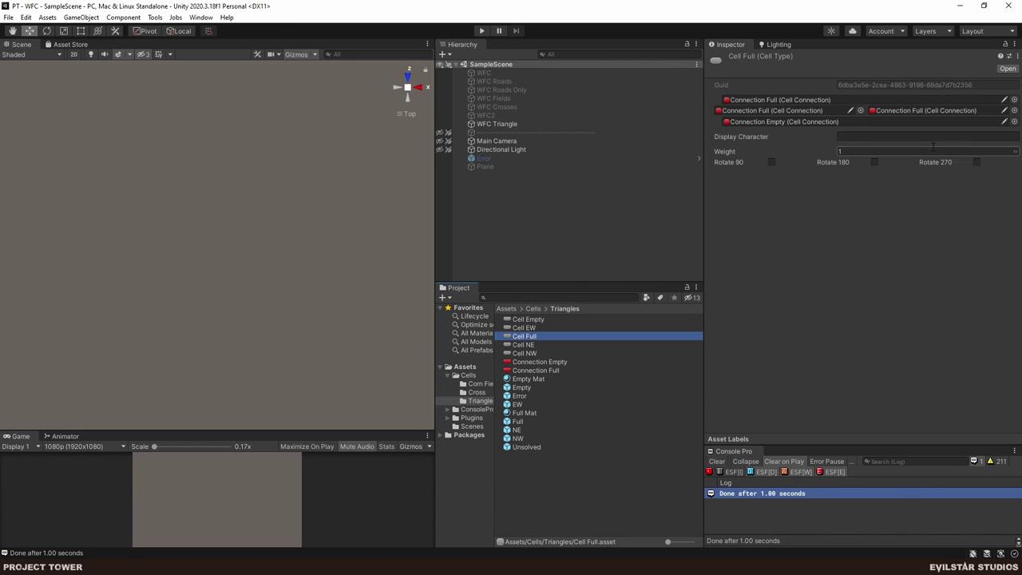
left_click(535, 328)
left_click(533, 345, "ctrl")
left_click(535, 353, "ctrl")
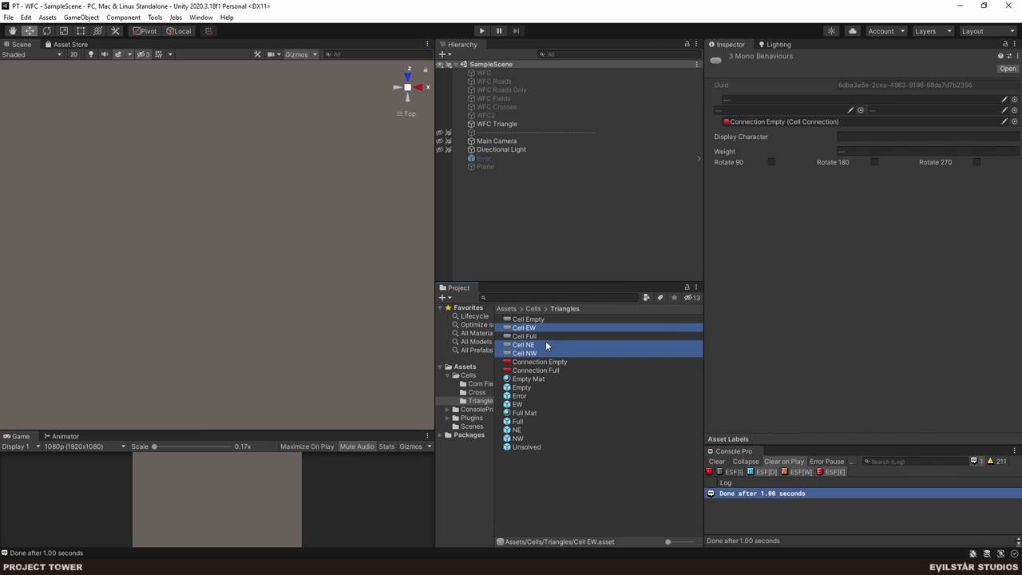
left_click(848, 151)
left_click(581, 214)
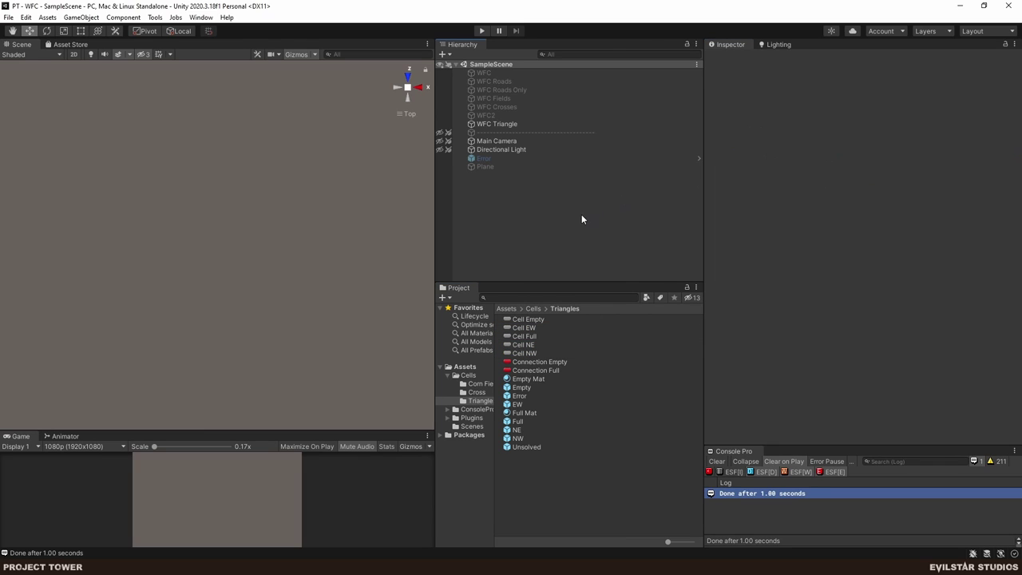
left_click(482, 31)
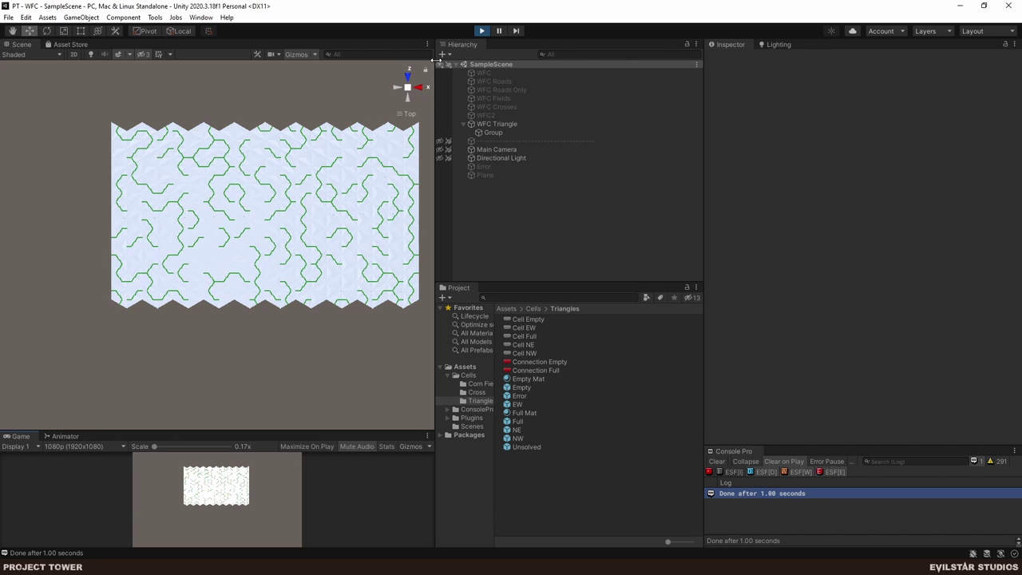
- Inspect the newly solved path pattern in the Scene view, both up close and as a whole
scroll(234, 280, "down", 3)
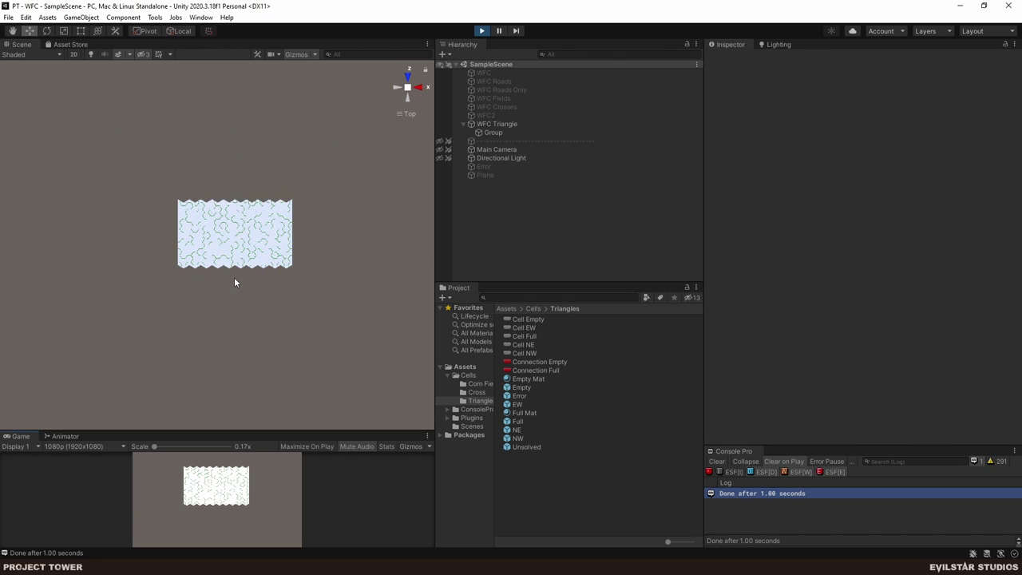
scroll(245, 271, "up", 5)
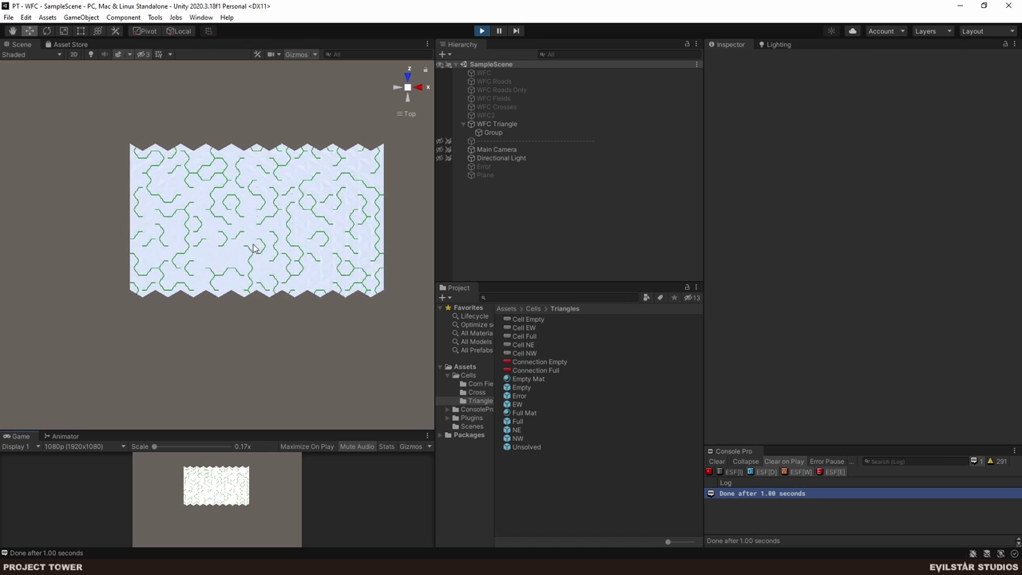
left_click_drag(277, 216, 206, 273)
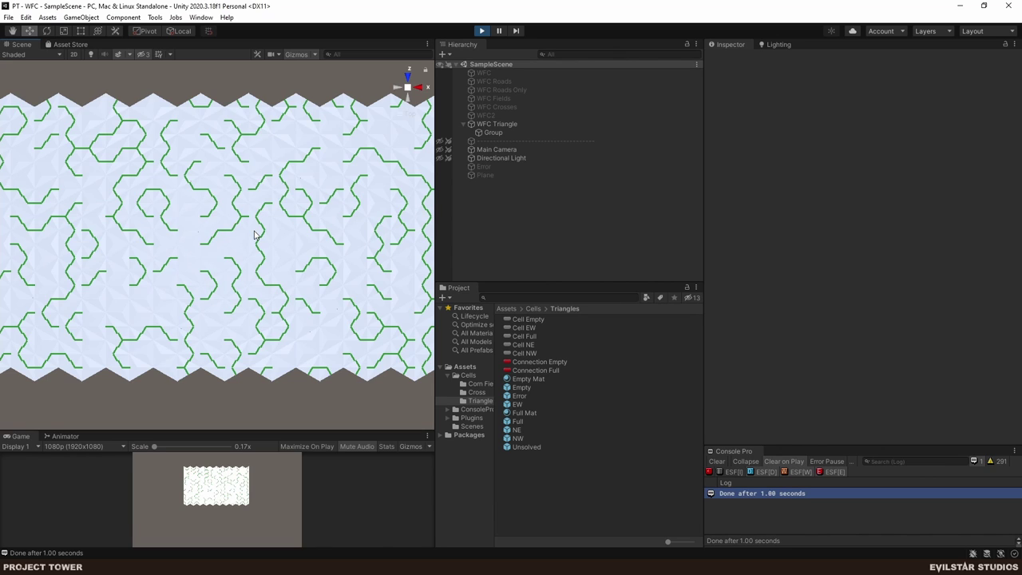
scroll(247, 272, "down", 4)
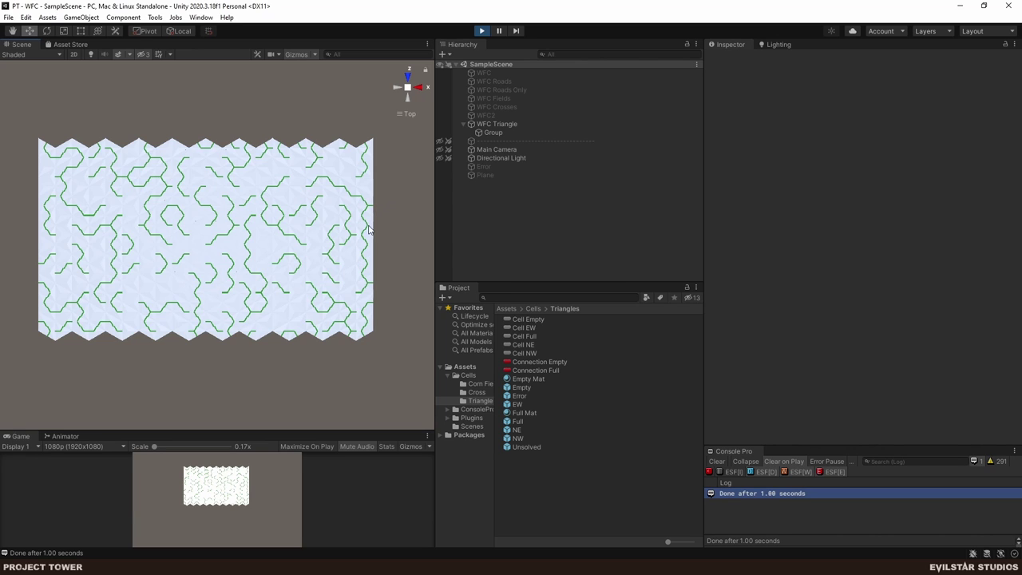
- Switch to the code editor and review the _wrapHorizontally setting and the neighbour lookup code in TriangularGrid.cs
key("alt+Tab")
left_click(238, 38)
scroll(481, 157, "up", 10)
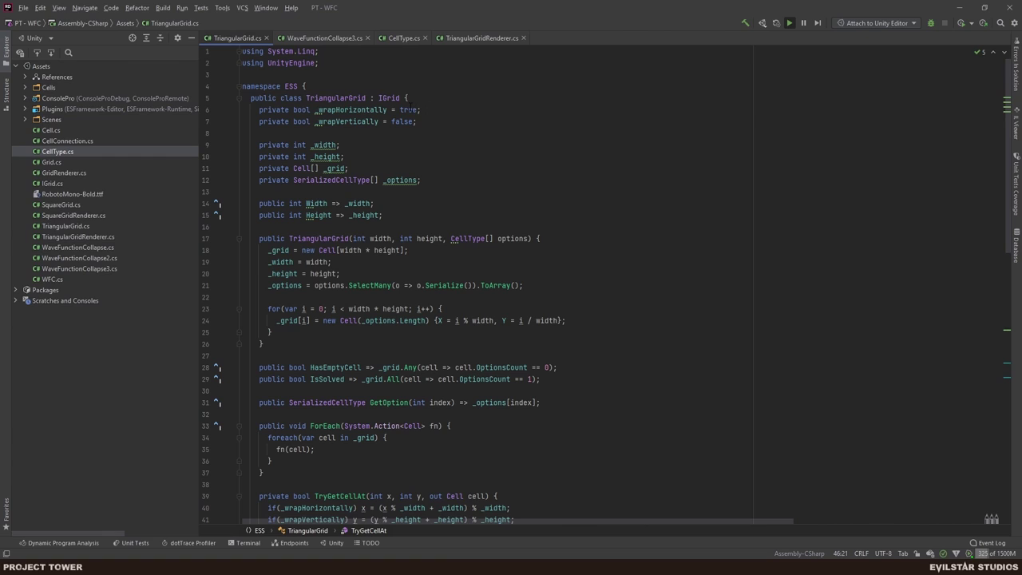
double_click(408, 109)
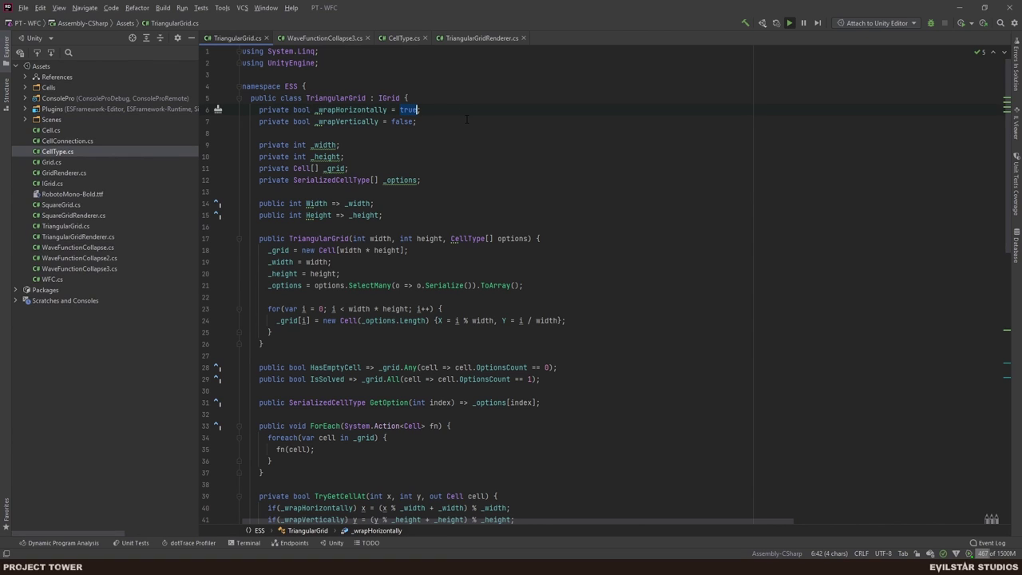
scroll(570, 139, "down", 6)
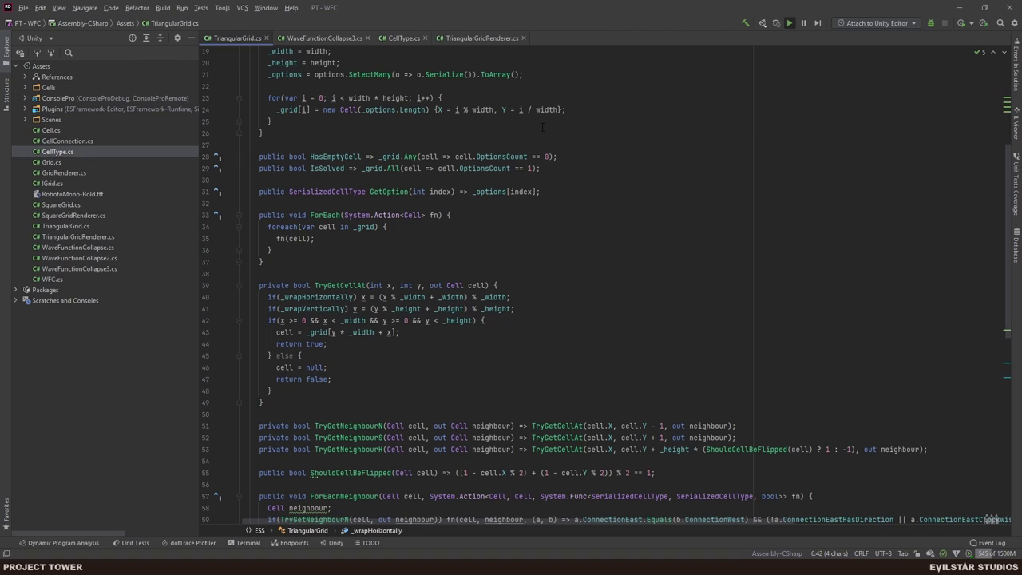
- Return to Unity, duplicate the Group under WFC Triangle and move the copy to Z -9.67, directly below the original grid
key("alt+Tab")
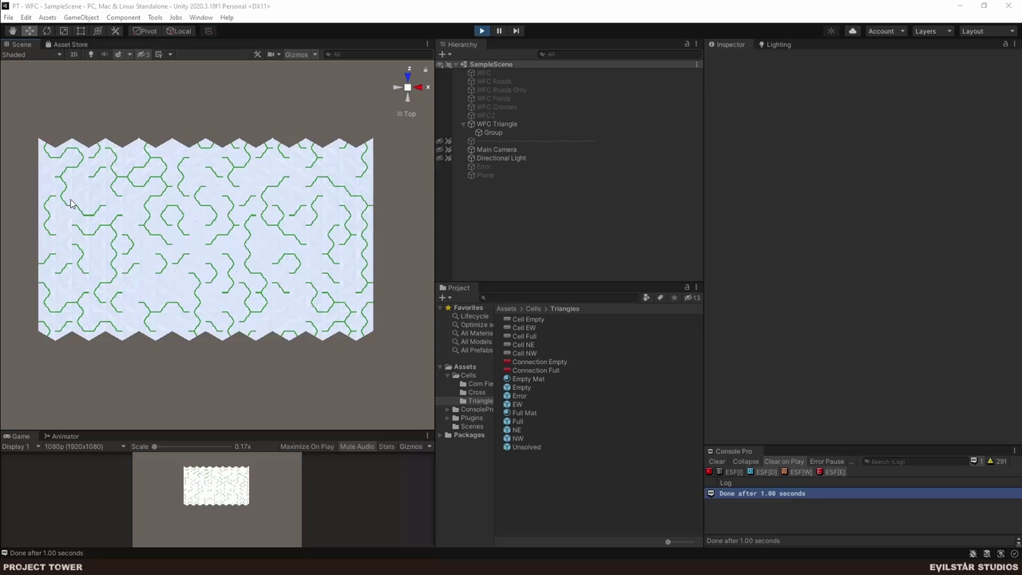
scroll(40, 212, "up", 2)
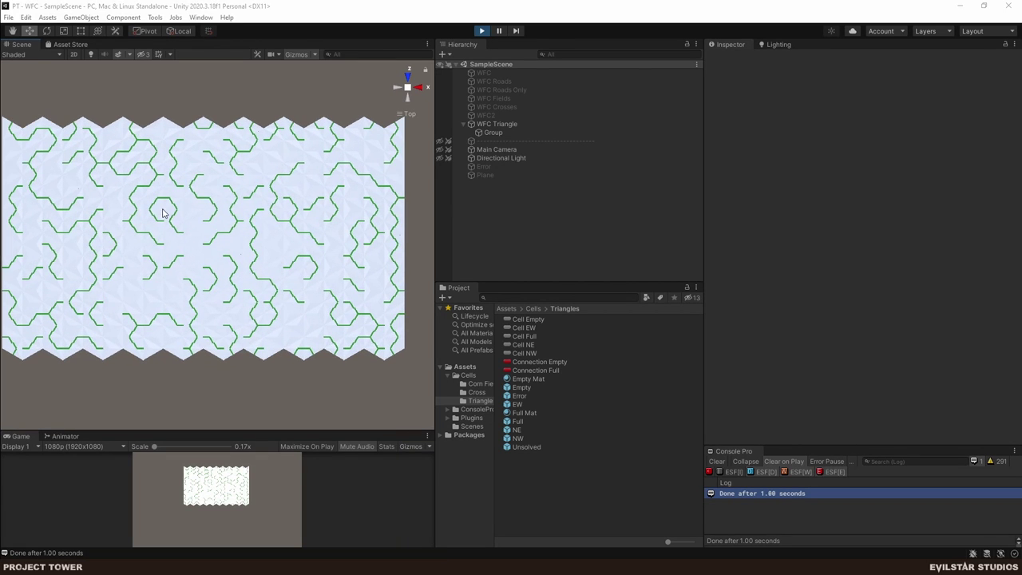
left_click_drag(40, 212, 72, 210)
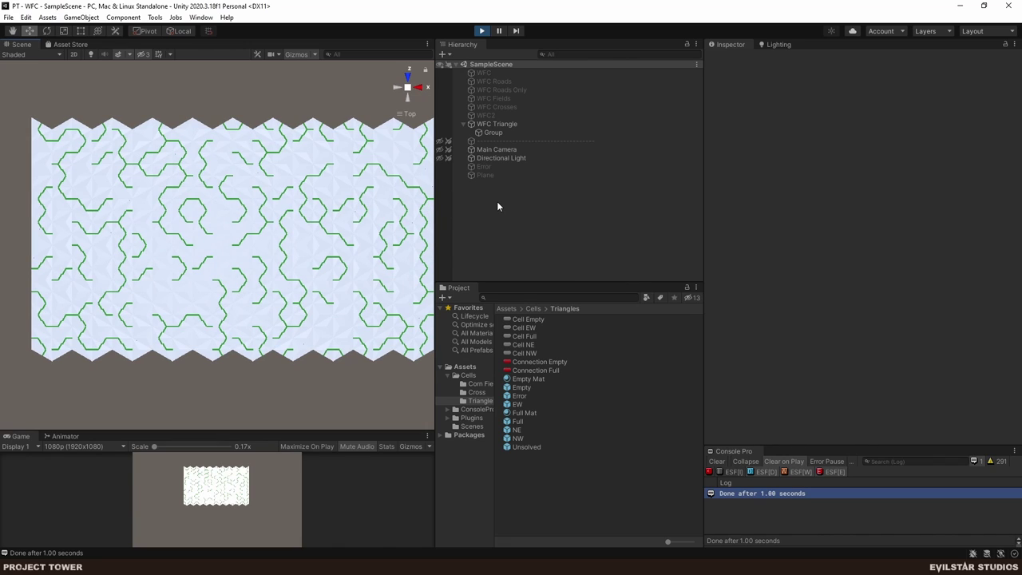
left_click(501, 140)
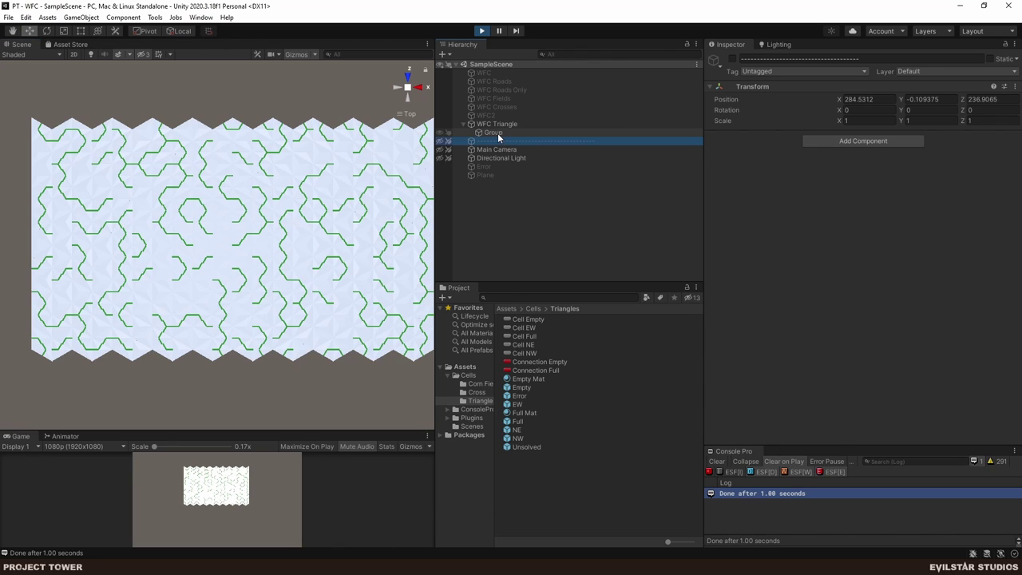
left_click(497, 132)
key("ctrl+d")
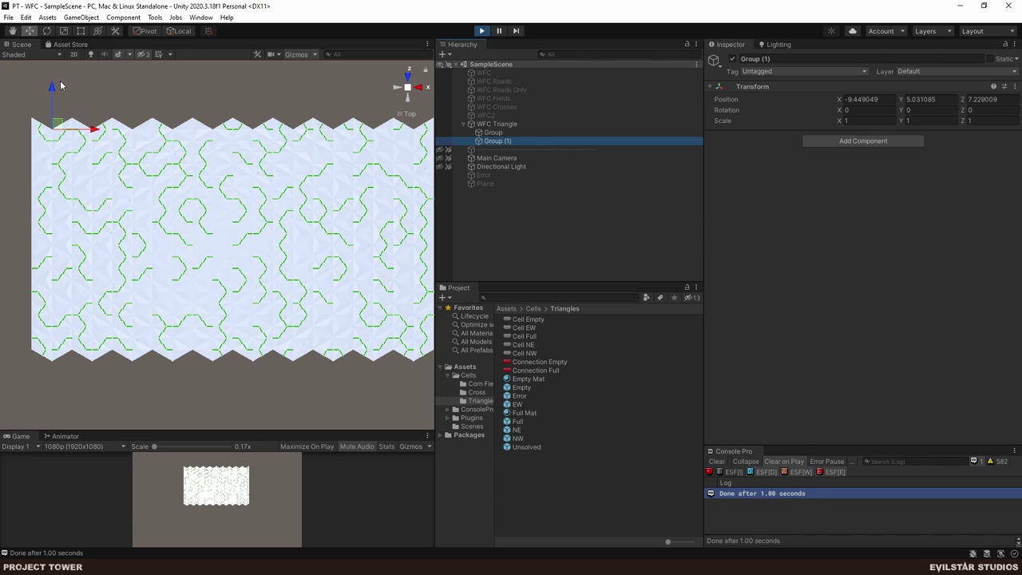
left_click_drag(52, 88, 70, 324)
scroll(164, 322, "down", 3)
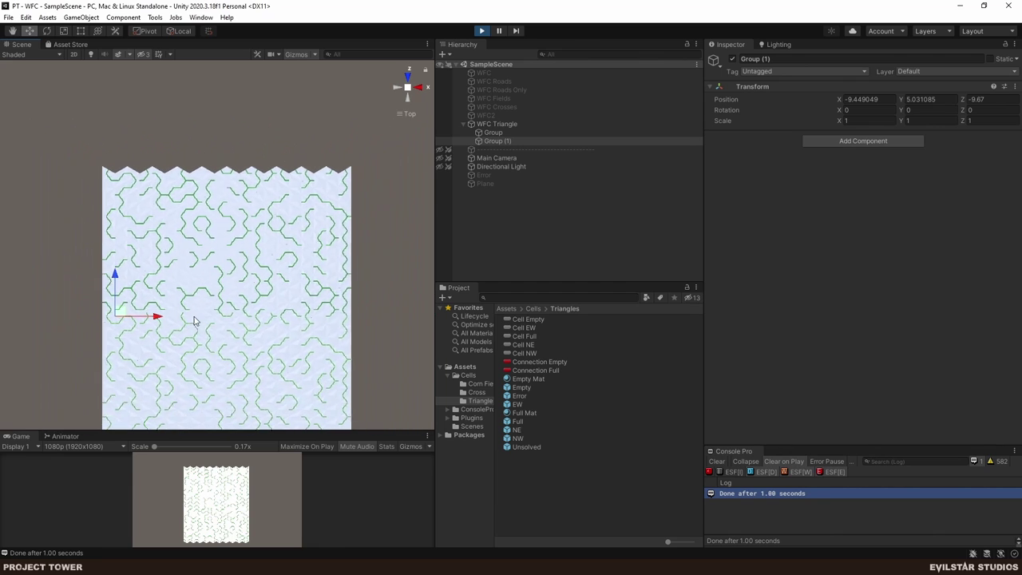
left_click(457, 247)
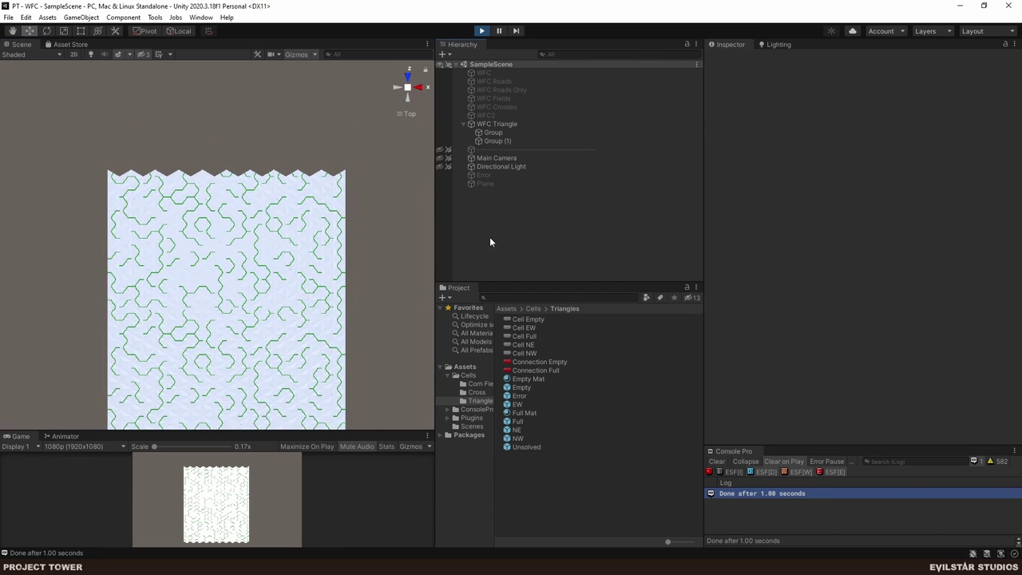
- Duplicate Group and Group (1) together and move the two copies to X 20.03, directly beside the originals
left_click(499, 141)
left_click(493, 131, "ctrl")
key("ctrl+d")
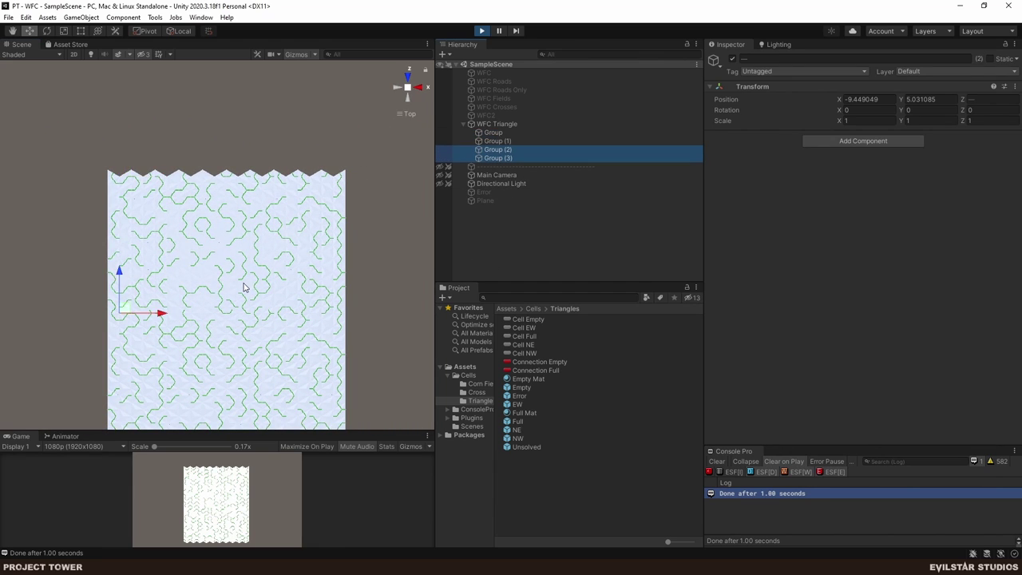
left_click_drag(244, 287, 178, 154)
left_click_drag(98, 180, 336, 192)
left_click_drag(258, 165, 223, 267)
scroll(223, 269, "down", 2)
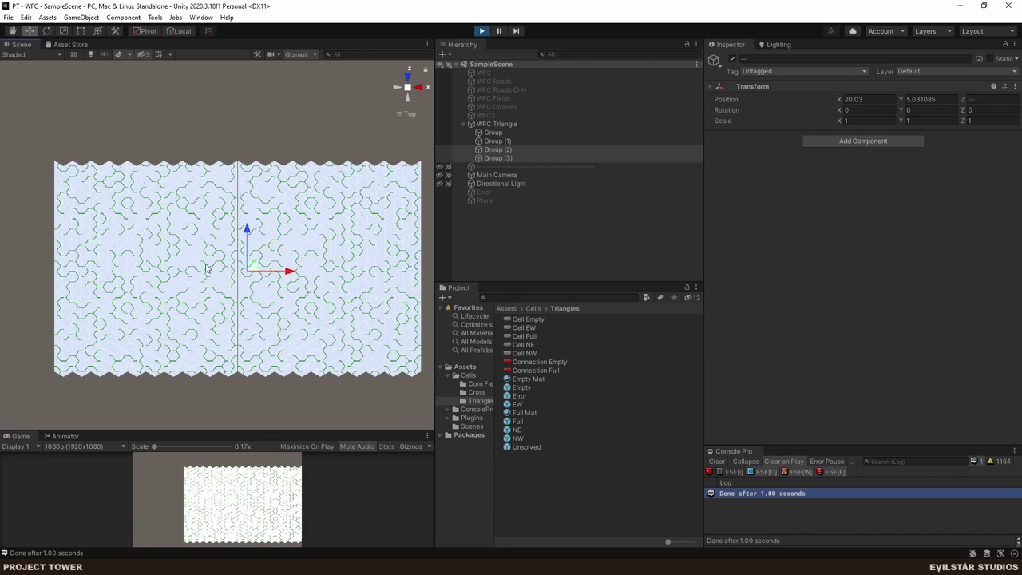
- Switch to the code editor and change the cell lookup in TryGetCellAt to _grid[x * _height + y]
key("alt+Tab")
left_click(517, 283)
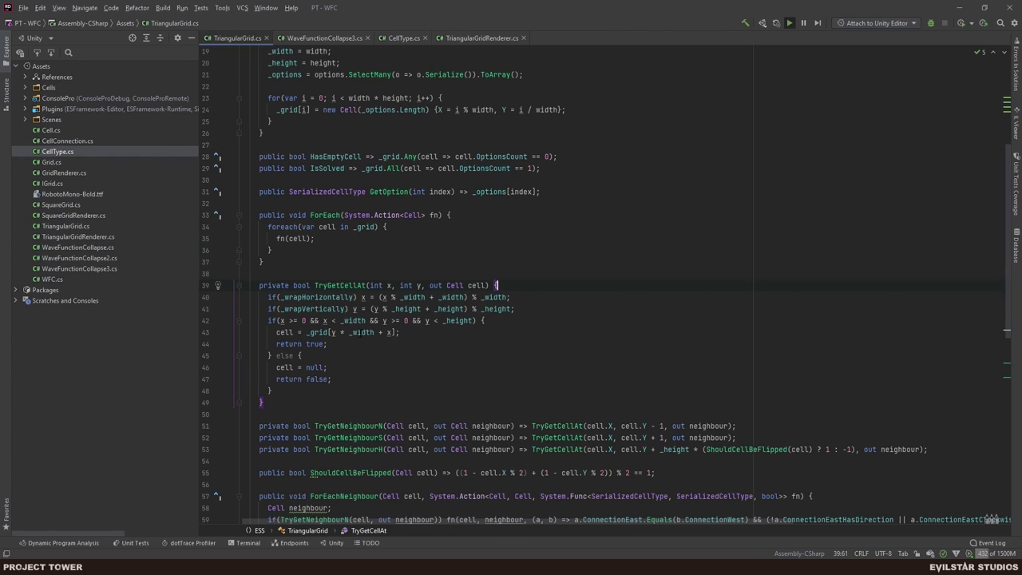
left_click_drag(331, 332, 391, 332)
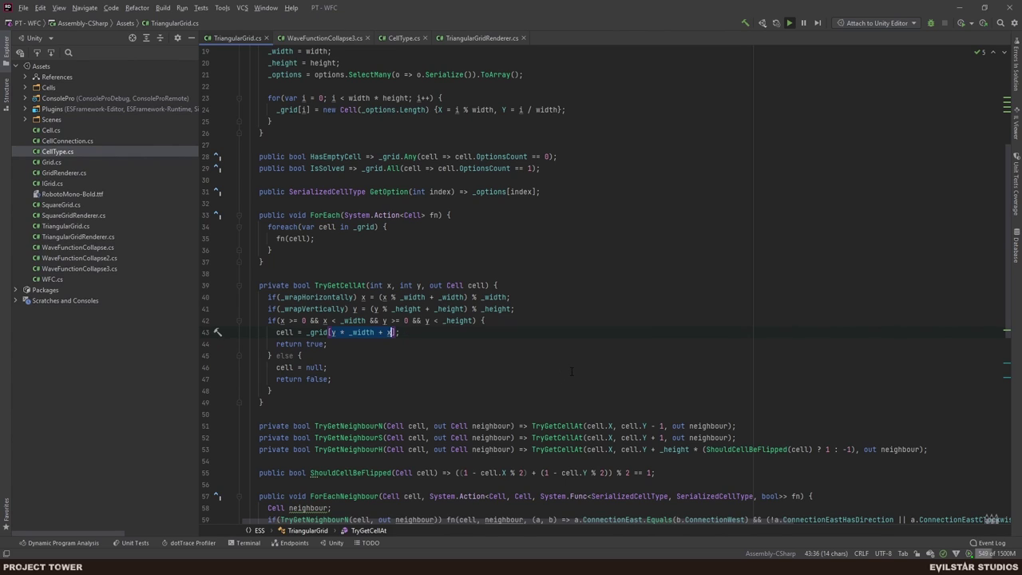
key("Left")
type("x")
key("Escape")
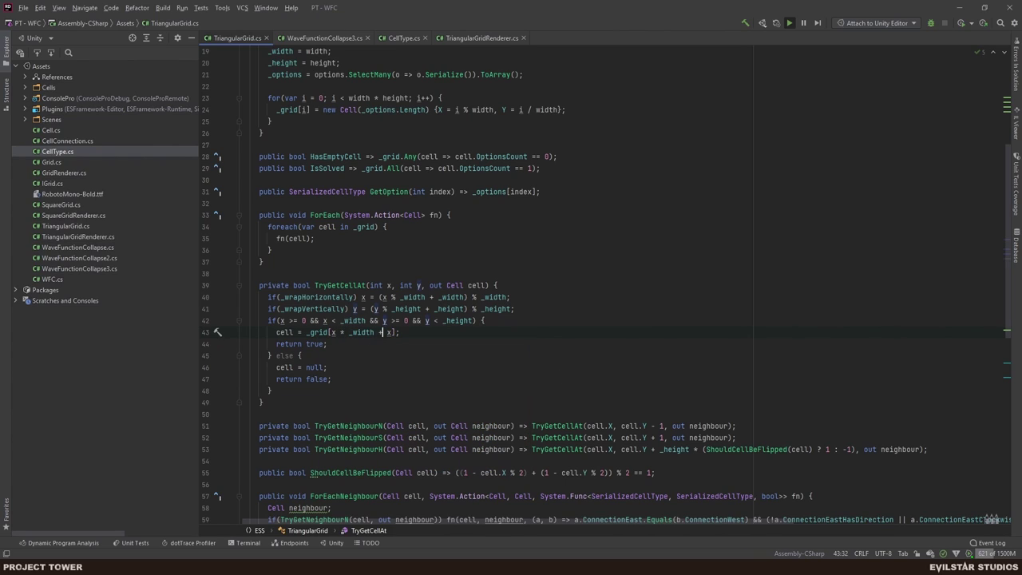
type("y")
left_click_drag(368, 332, 372, 332)
type("_h")
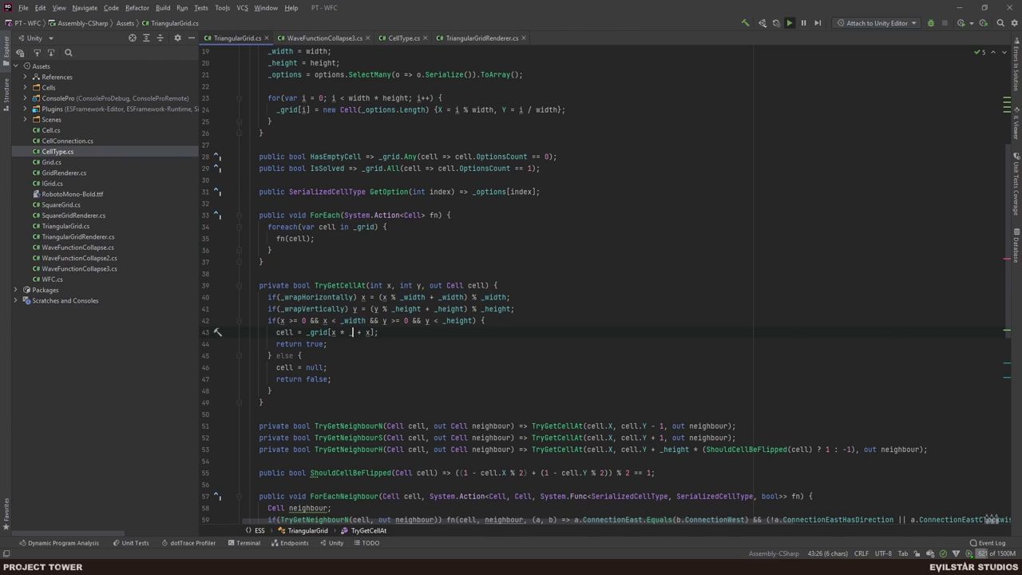
key("Return")
key("Right")
key("Right")
key("Right")
key("Delete")
type("y")
key("Escape")
key("End")
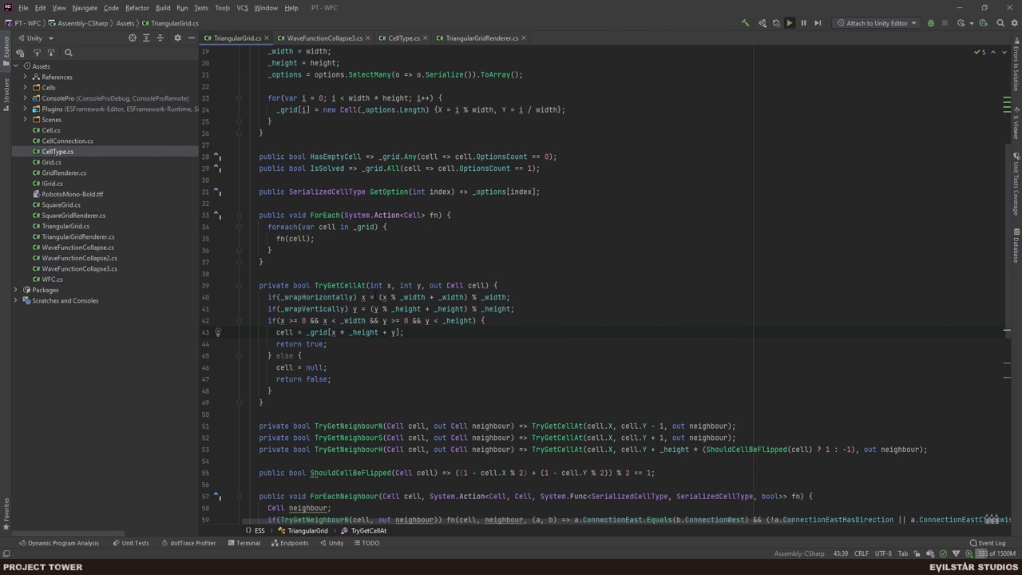
- Check the bounds condition in TryGetCellAt, return to Unity, restart the scene and select WFC Triangle
left_click(573, 311)
left_click_drag(331, 320, 521, 325)
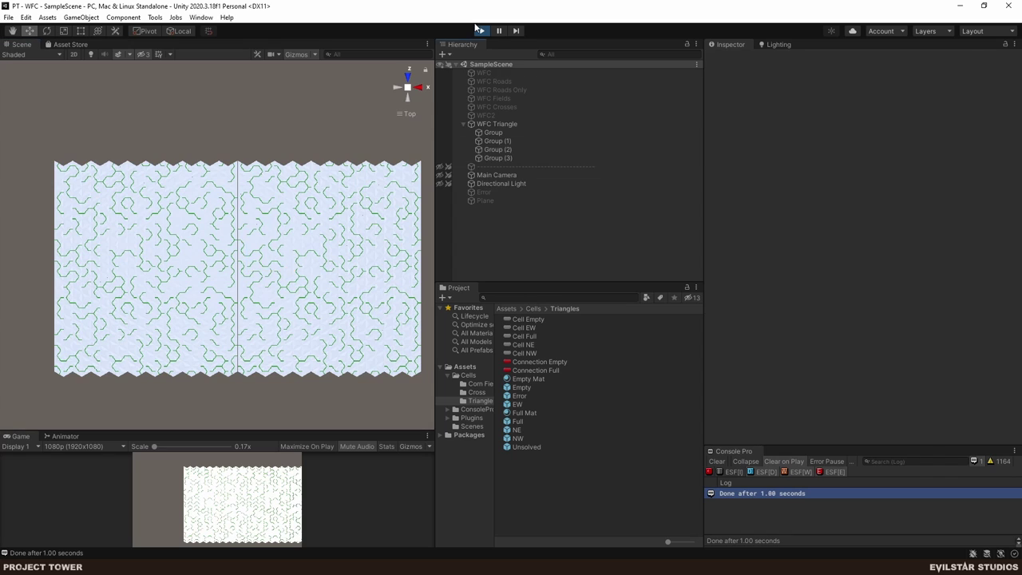
left_click(483, 32)
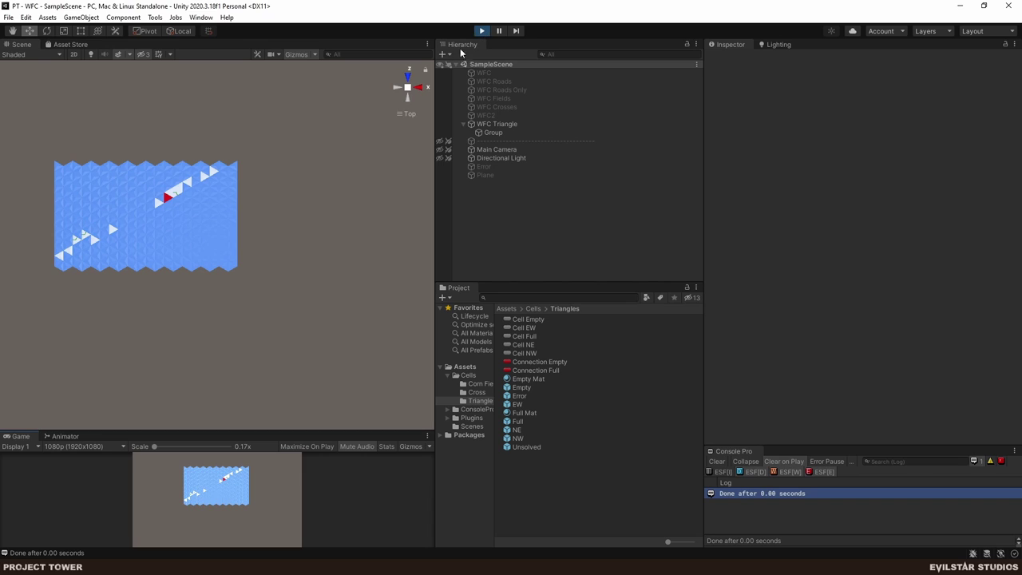
left_click(498, 125)
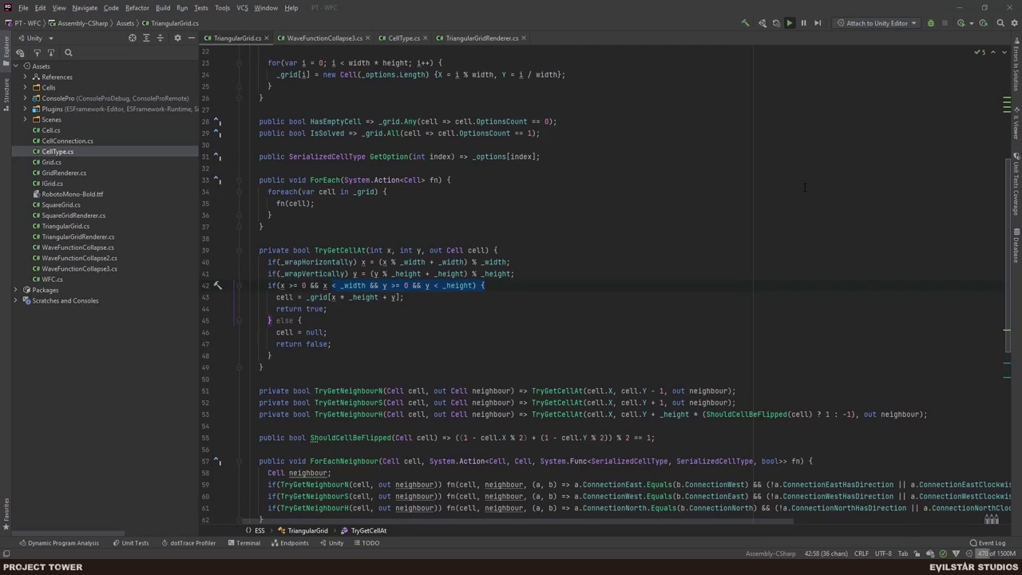
- In the TriangularGrid constructor, change the cell coordinates to X = i % height and Y = i / height, and restart the scene in Unity
scroll(497, 186, "down", 2)
scroll(497, 185, "up", 2)
scroll(496, 185, "up", 1)
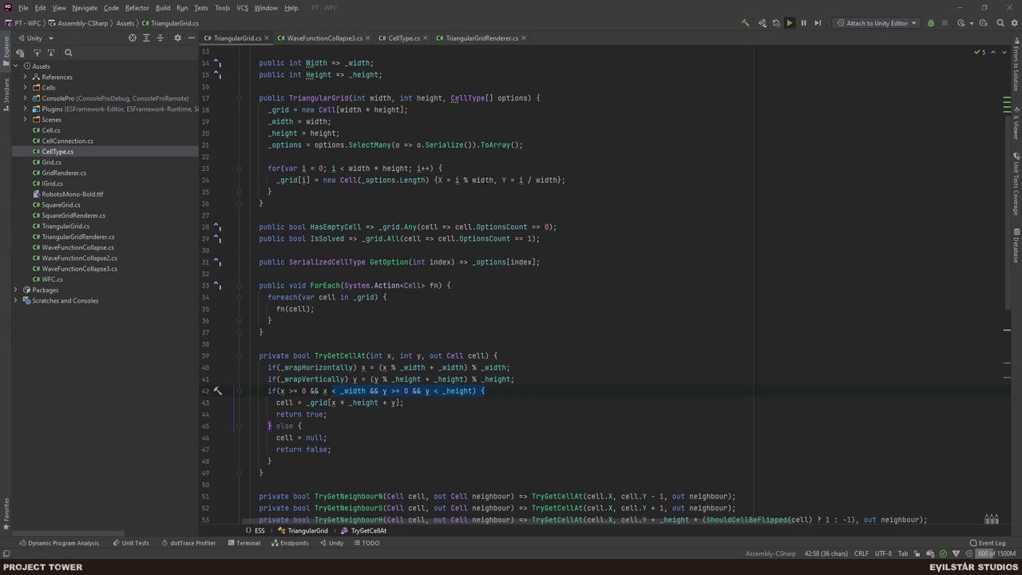
double_click(483, 180)
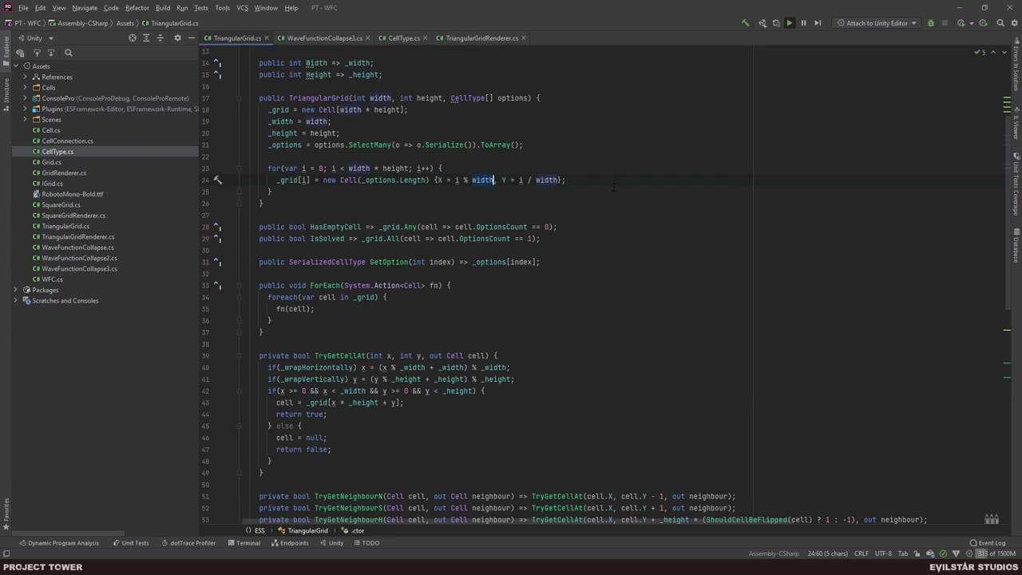
type("Heigh")
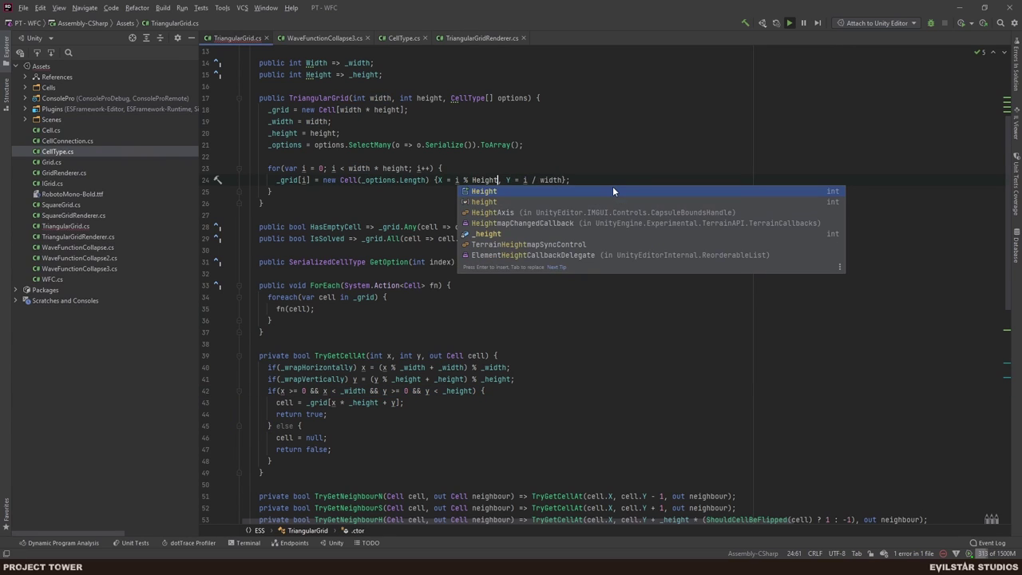
key("Return")
key("ctrl+shift+Left")
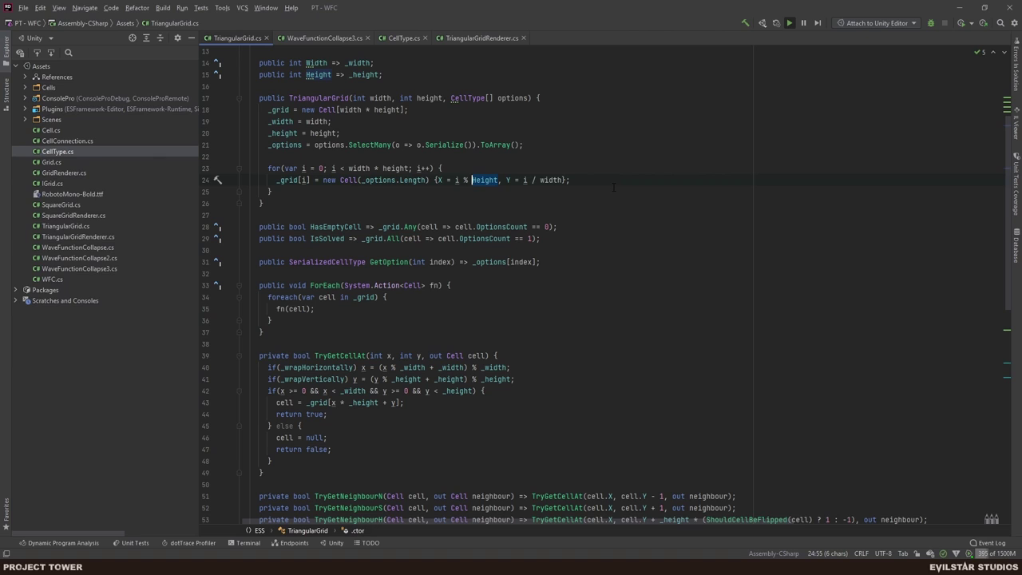
type("h")
key("Return")
key("ctrl+shift+Left")
key("alt+Tab")
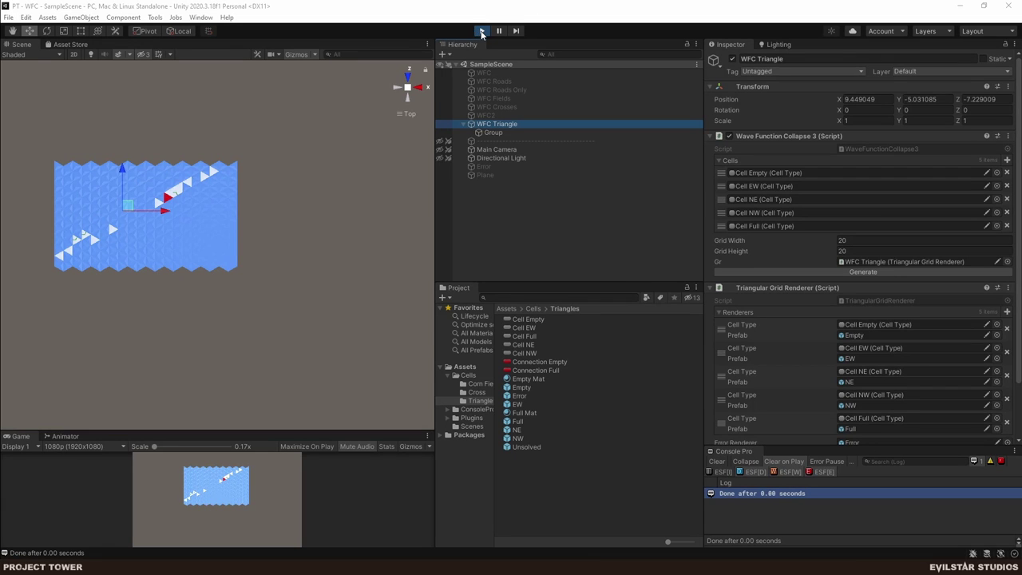
left_click(482, 31)
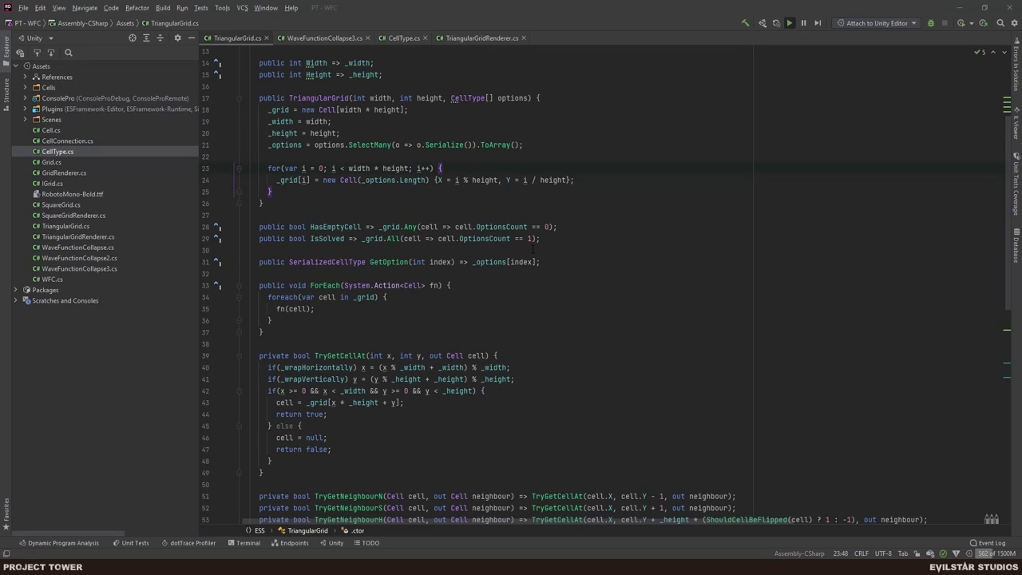
- Switch to the code editor and review TriangularGrid.cs from the wrap settings through the neighbour lookups to the random cell selection
scroll(513, 230, "up", 4)
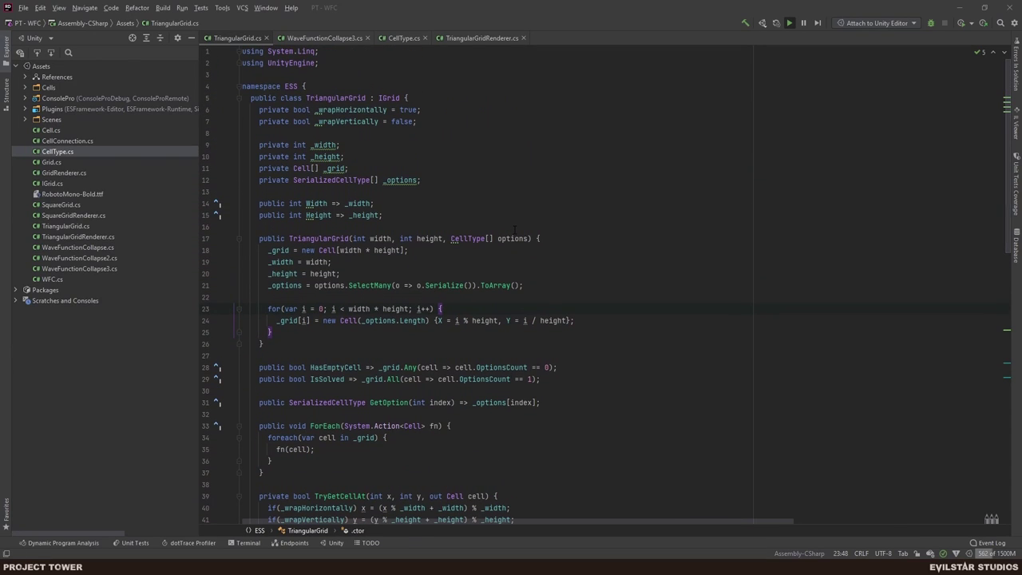
scroll(513, 230, "down", 6)
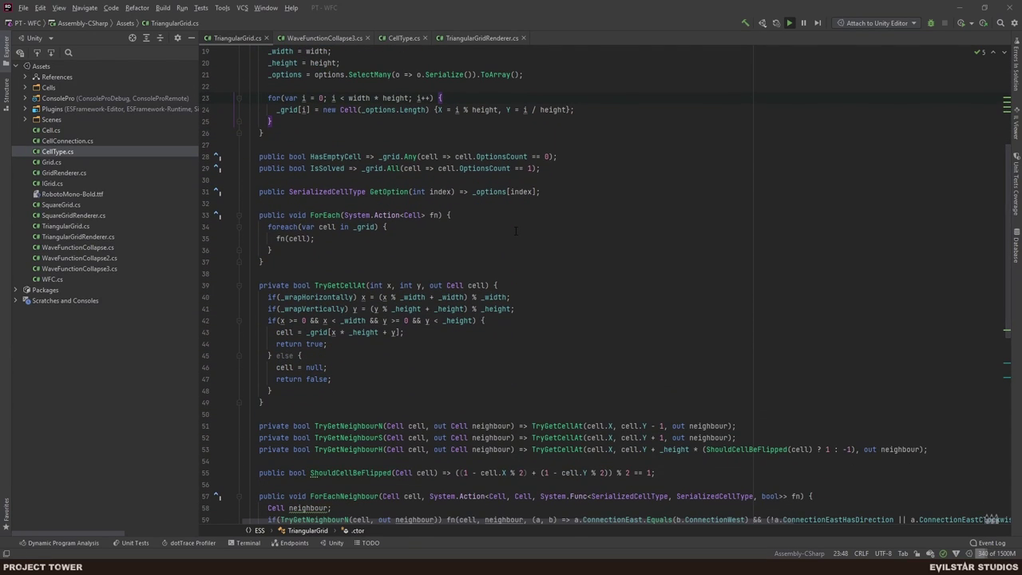
scroll(515, 231, "down", 4)
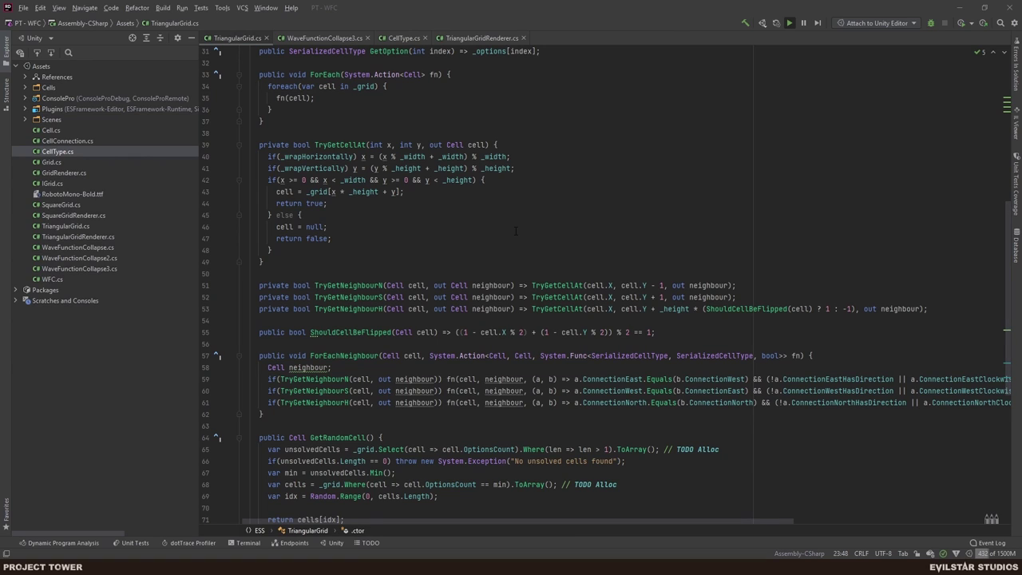
scroll(515, 231, "down", 3)
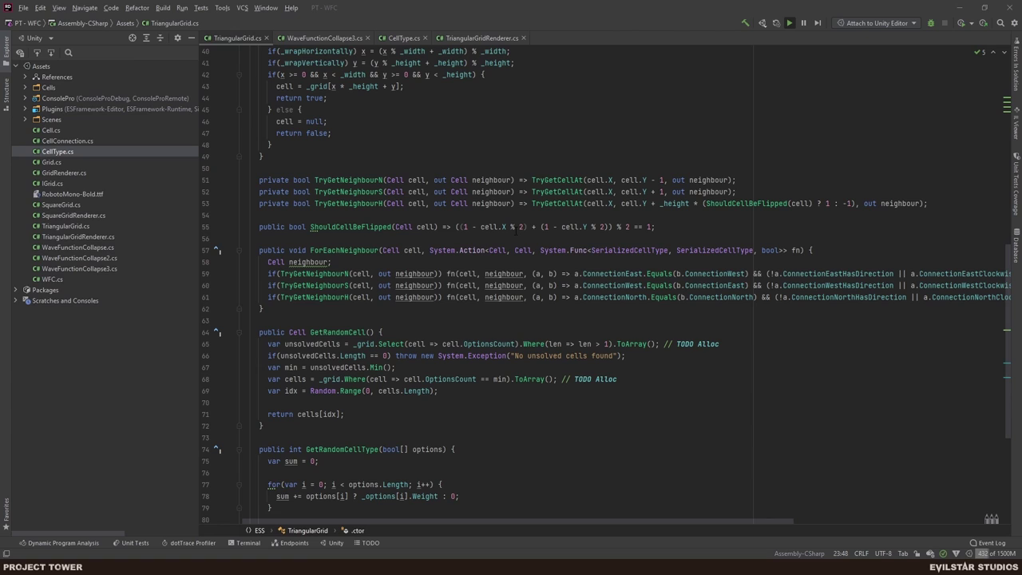
scroll(516, 231, "down", 4)
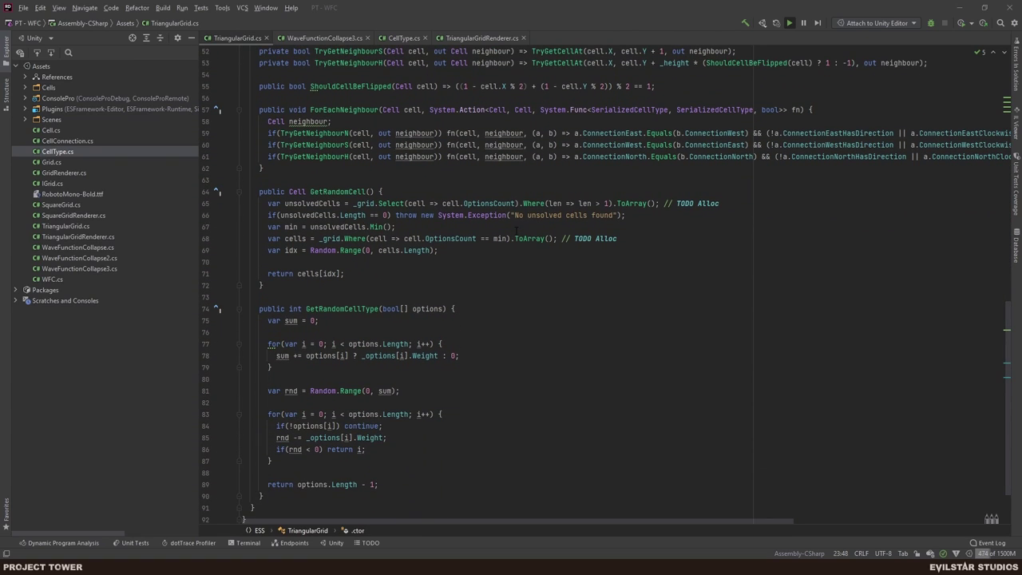
scroll(516, 231, "up", 4)
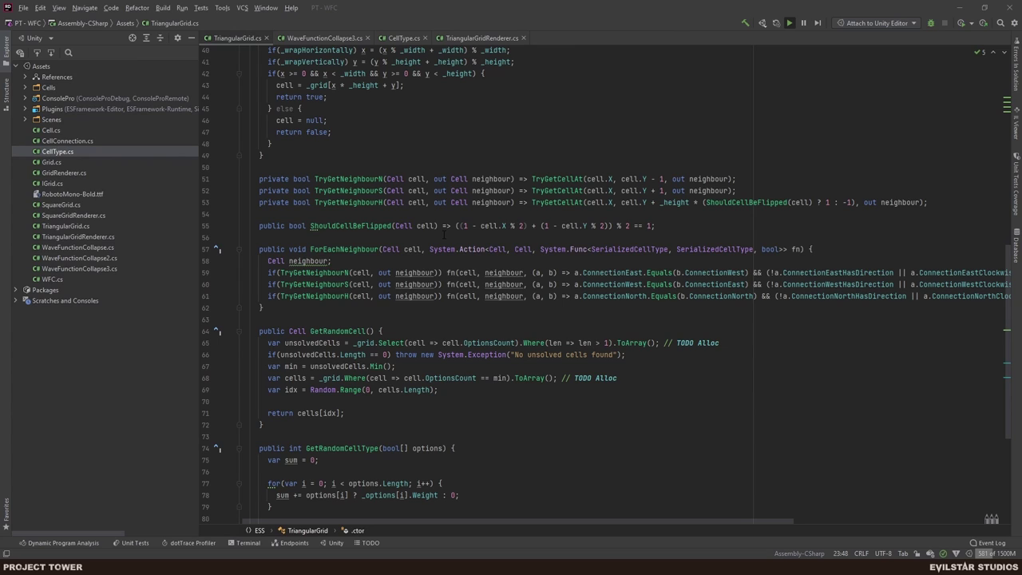
scroll(444, 234, "up", 7)
scroll(448, 233, "down", 5)
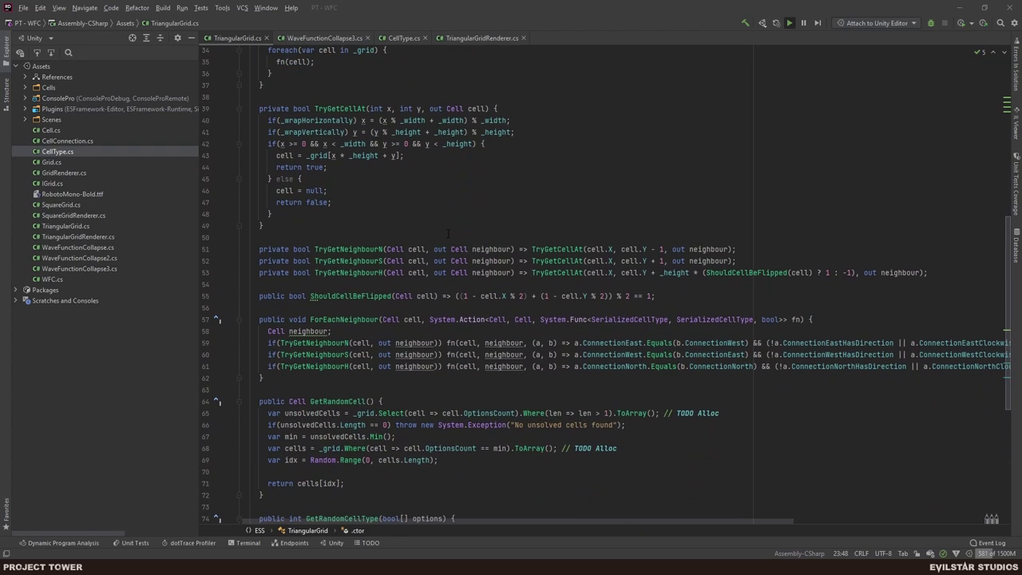
scroll(448, 233, "right", 3)
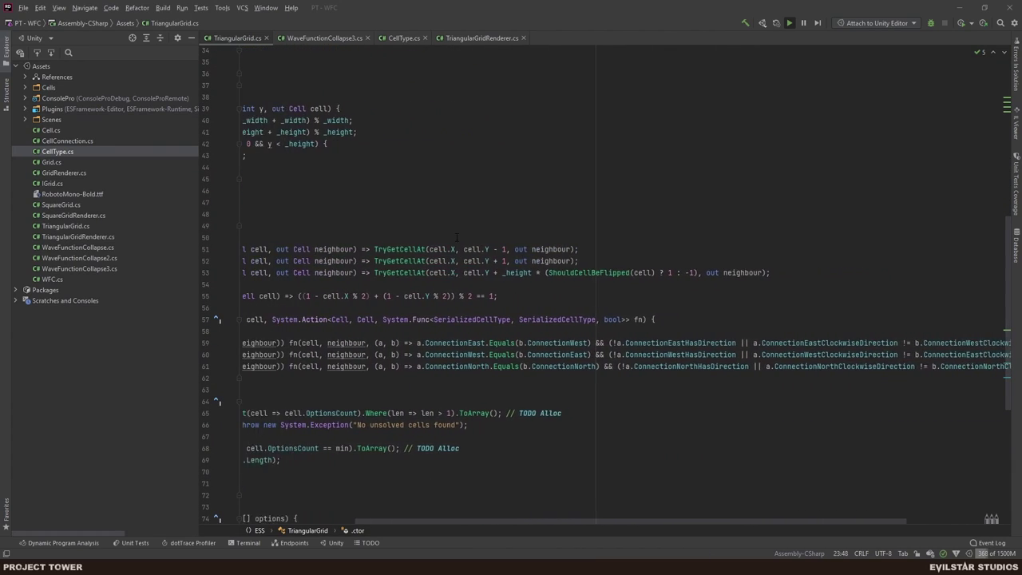
scroll(467, 243, "left", 3)
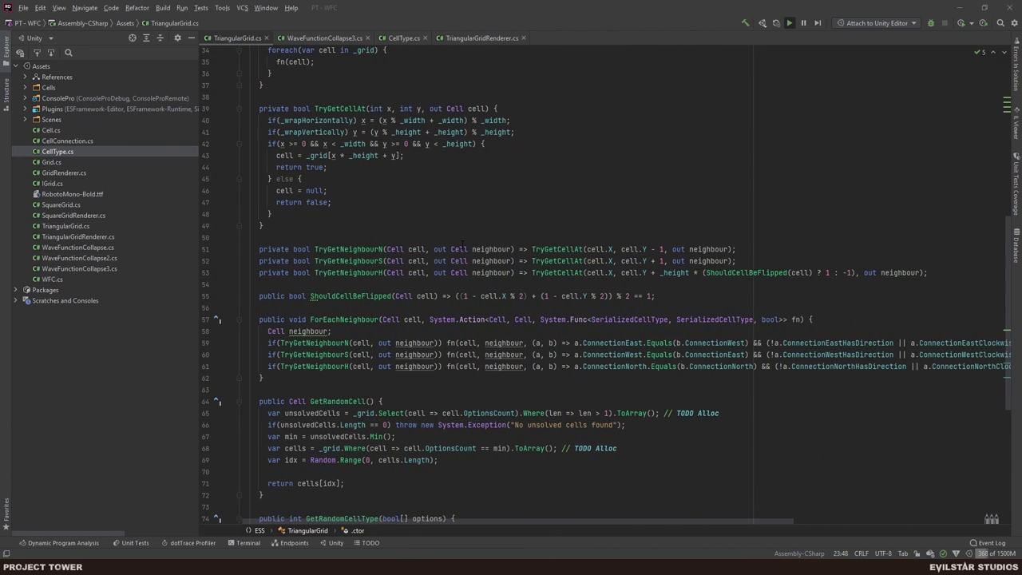
scroll(463, 244, "up", 10)
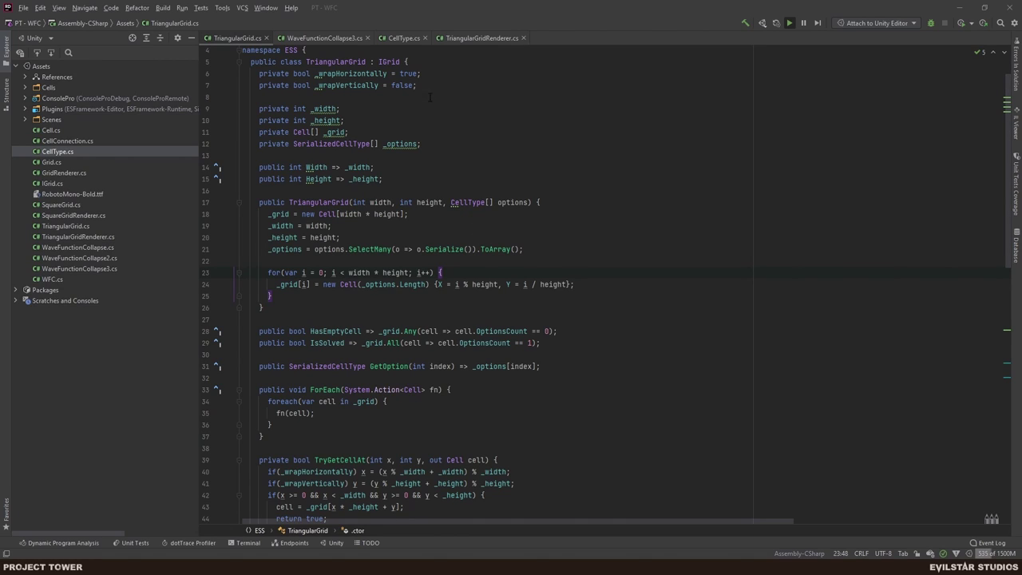
- Return to Unity, regenerate the WFC Triangle grid repeatedly and inspect the resulting cells up close in the Scene view
key("alt+Tab")
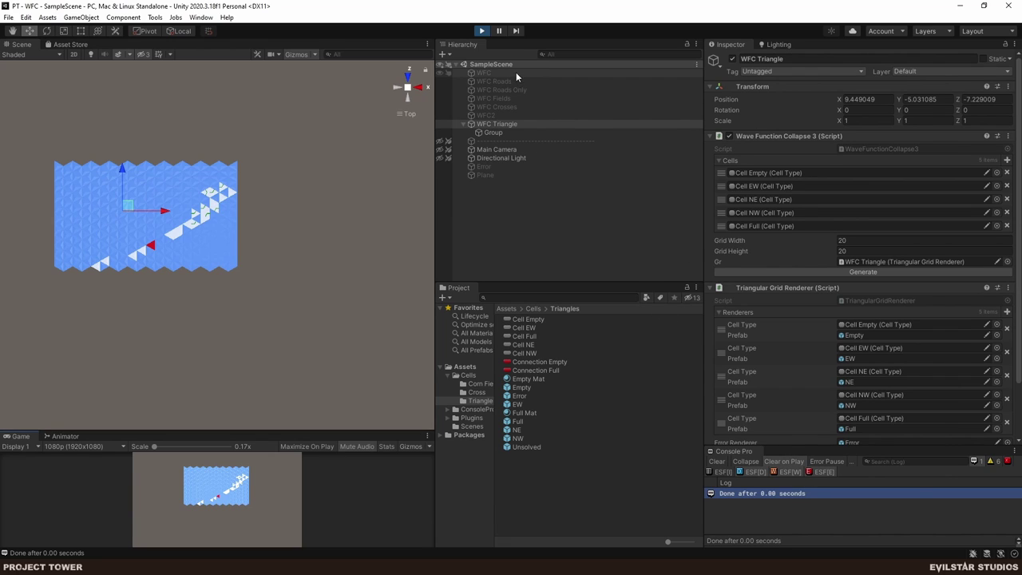
left_click(788, 274)
left_click(787, 275)
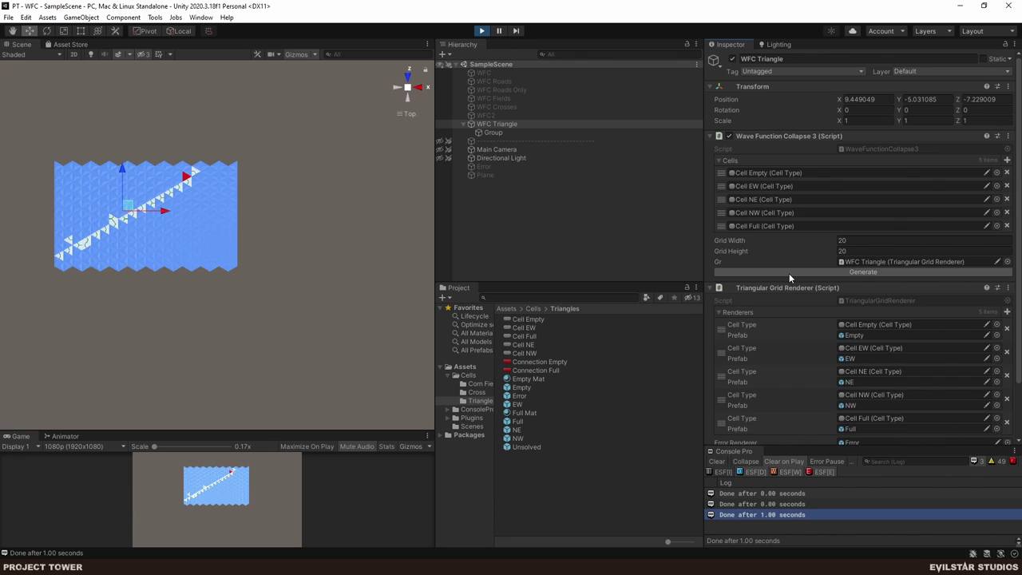
left_click(789, 273)
left_click(789, 273)
left_click(788, 273)
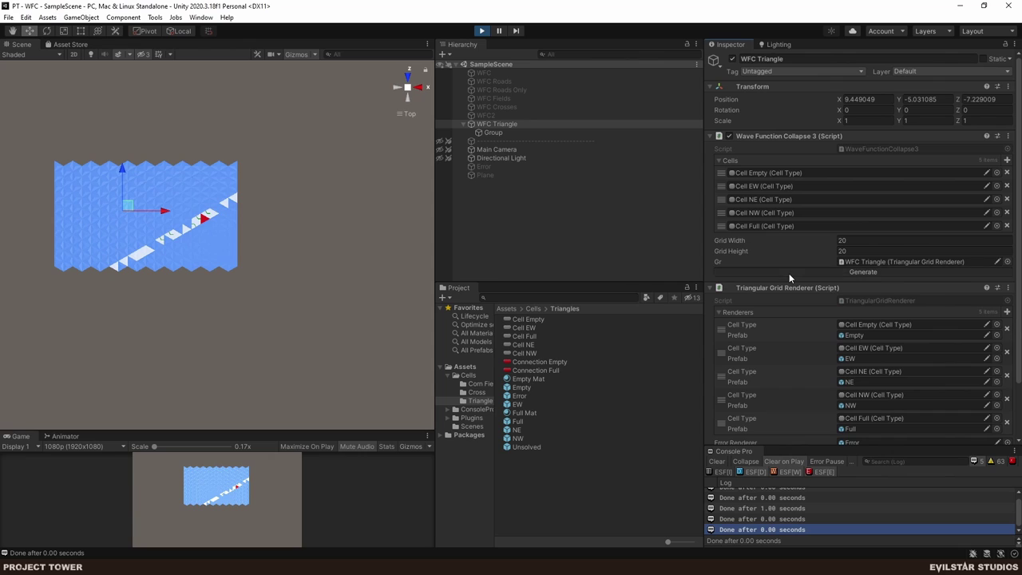
left_click(789, 273)
left_click(789, 273)
left_click(789, 273)
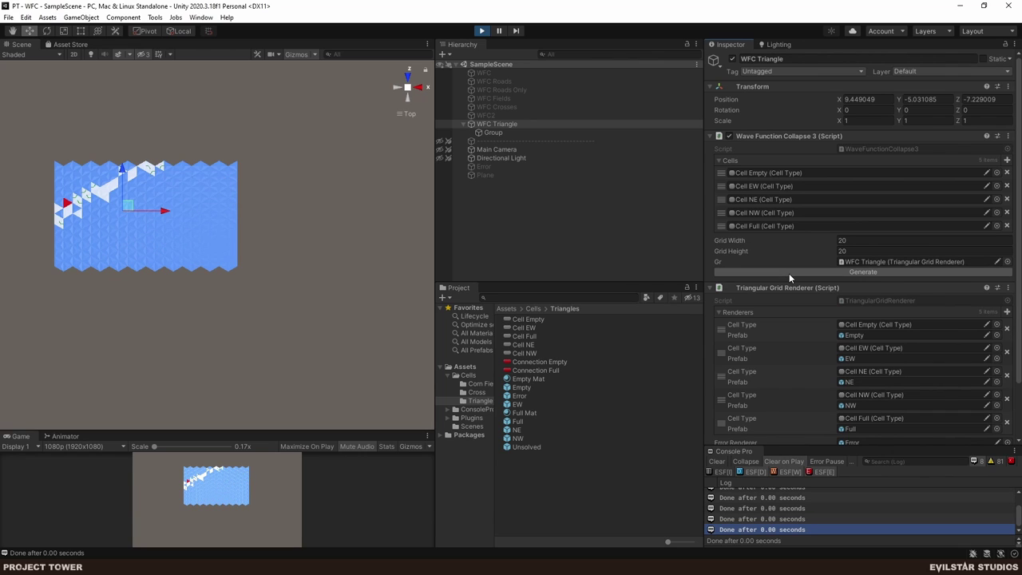
left_click(788, 273)
left_click(788, 273)
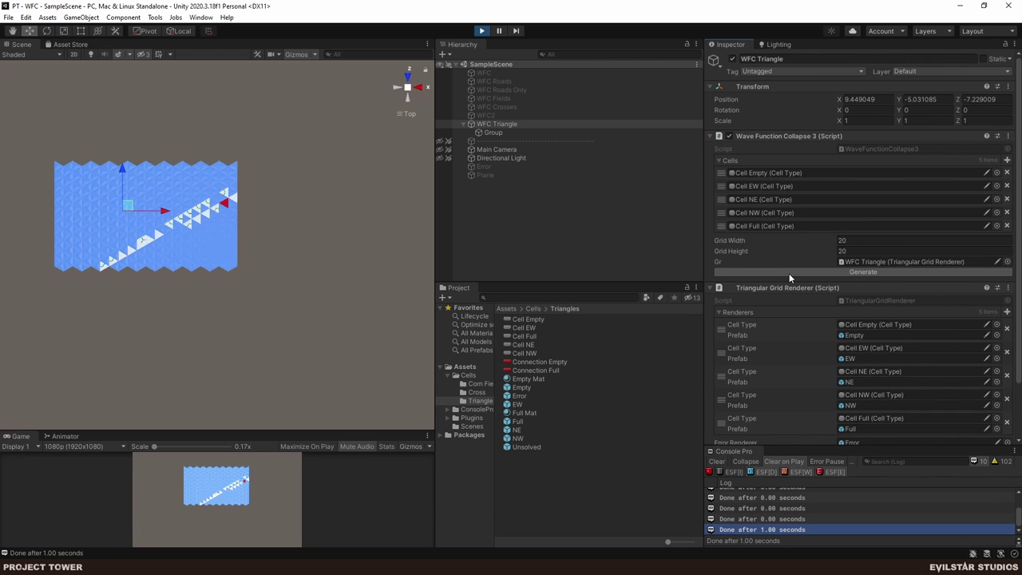
left_click(789, 273)
left_click(789, 273)
left_click(789, 273)
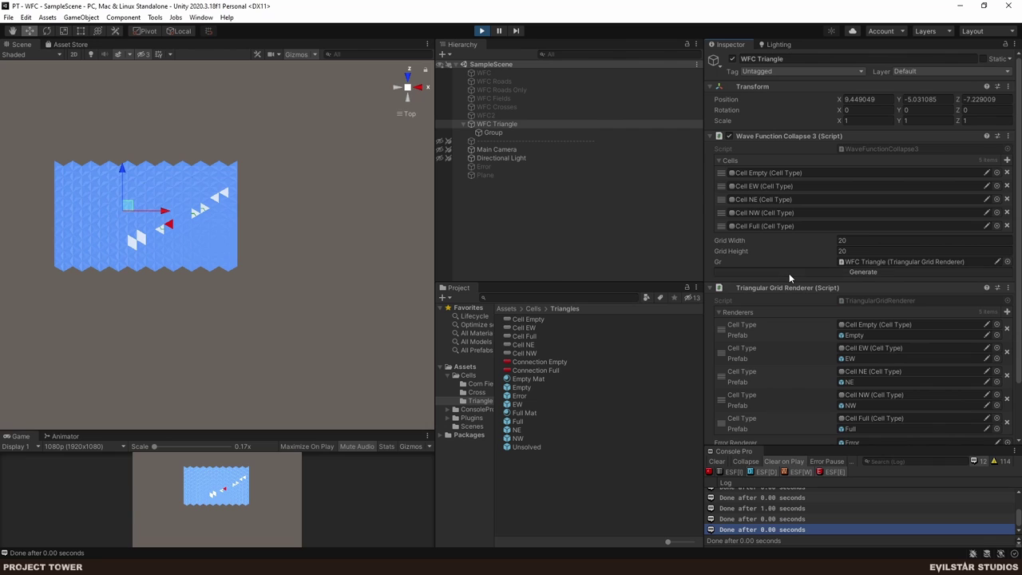
left_click(789, 273)
left_click(788, 273)
left_click(788, 273)
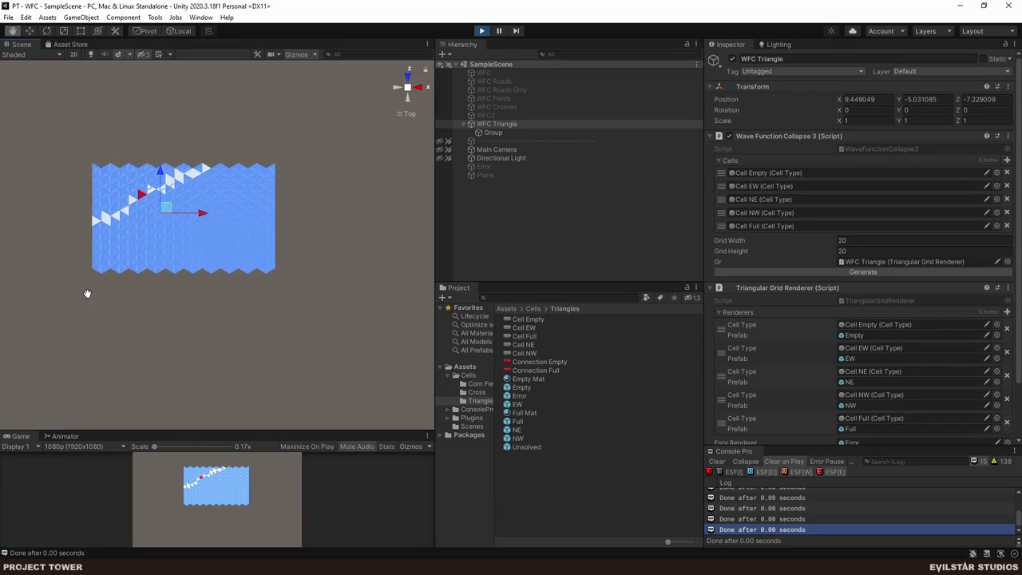
left_click_drag(129, 216, 150, 217)
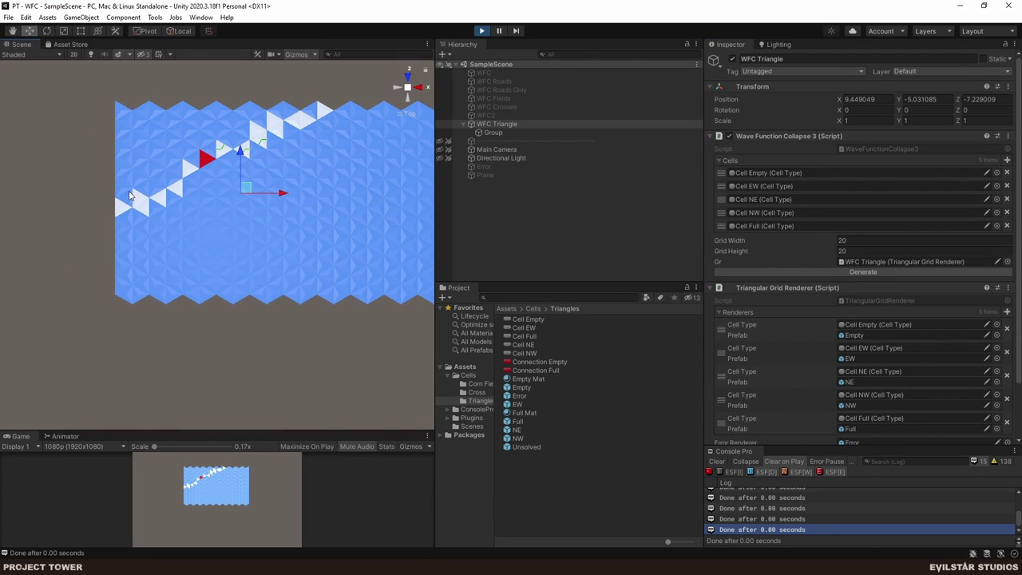
left_click(801, 241)
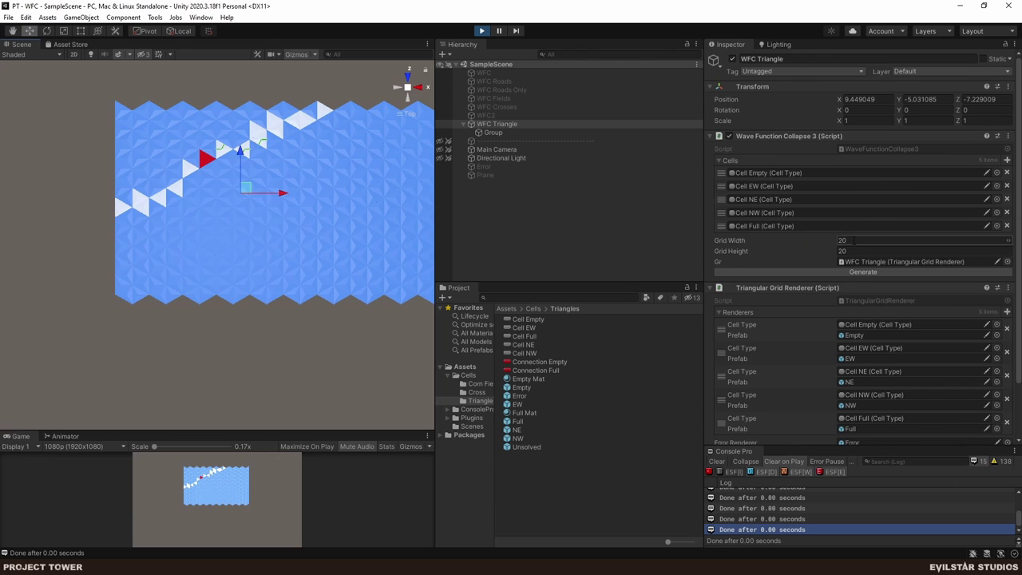
- Set the WFC Triangle grid width and height to 3, generate the grid twice and inspect the small result up close
type("3")
key("Tab")
type("3")
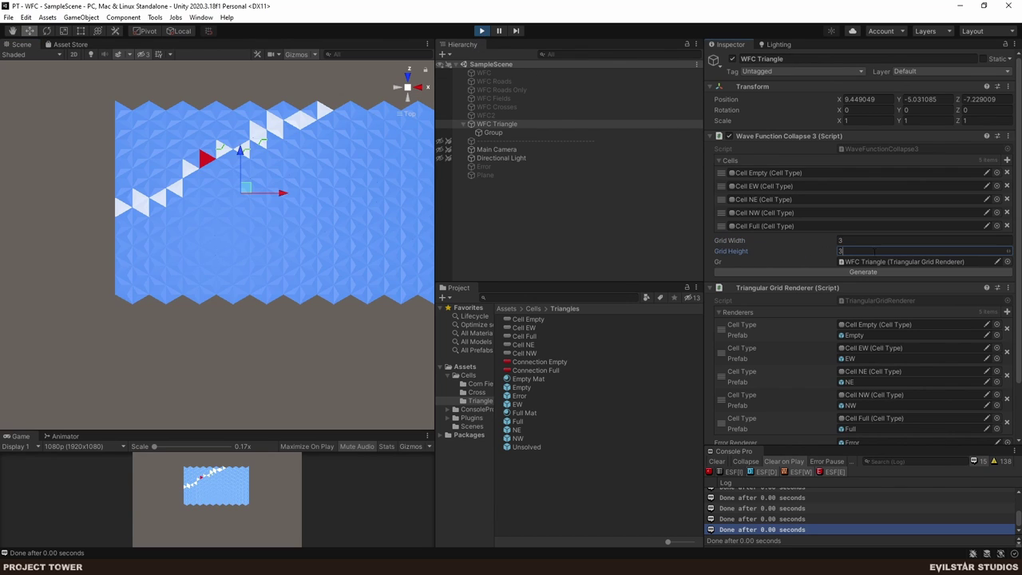
left_click(863, 272)
scroll(109, 146, "up", 2)
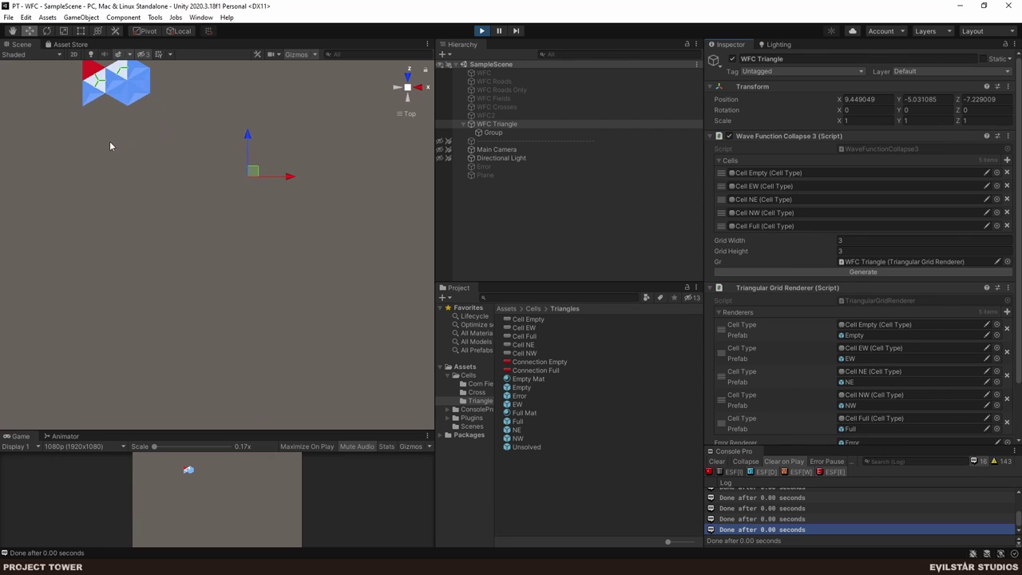
left_click_drag(109, 146, 228, 342)
scroll(211, 245, "up", 2)
scroll(228, 263, "up", 3)
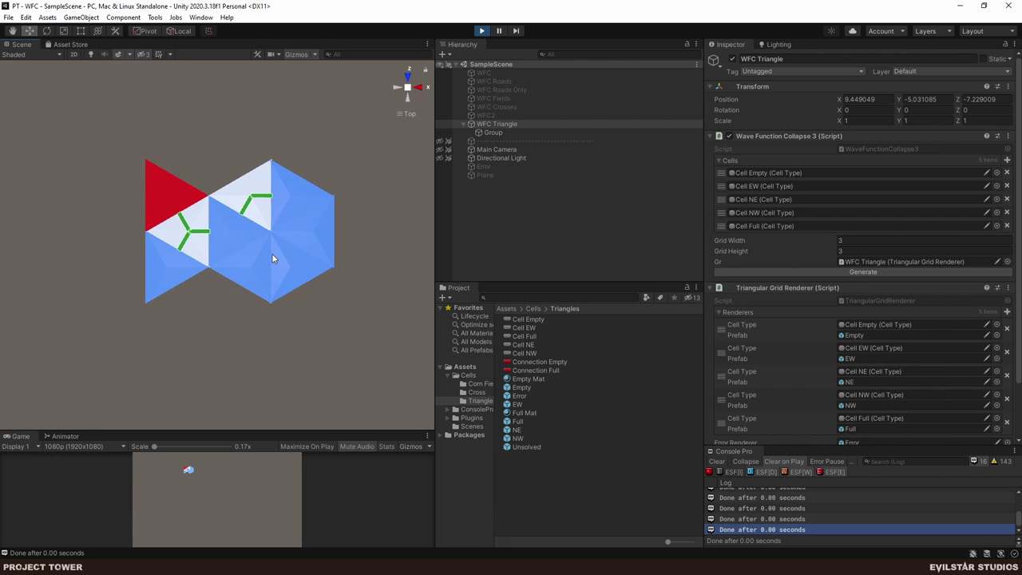
scroll(275, 240, "up", 1)
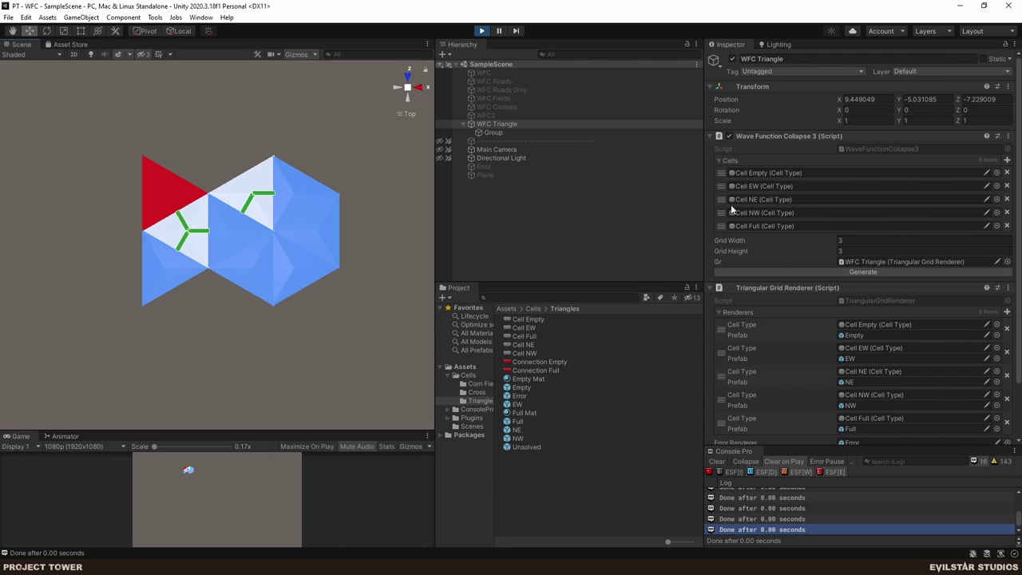
left_click(834, 271)
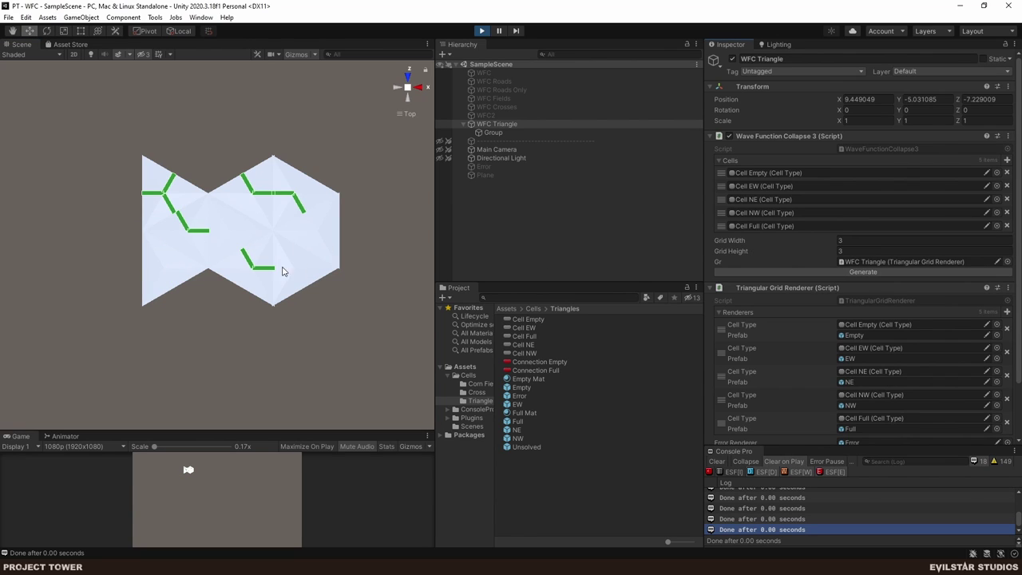
left_click(221, 231)
- In the TriangularGrid constructor, change the cell coordinates to X = i / height and Y = i % height, and restart the scene in Unity
key("alt+Tab")
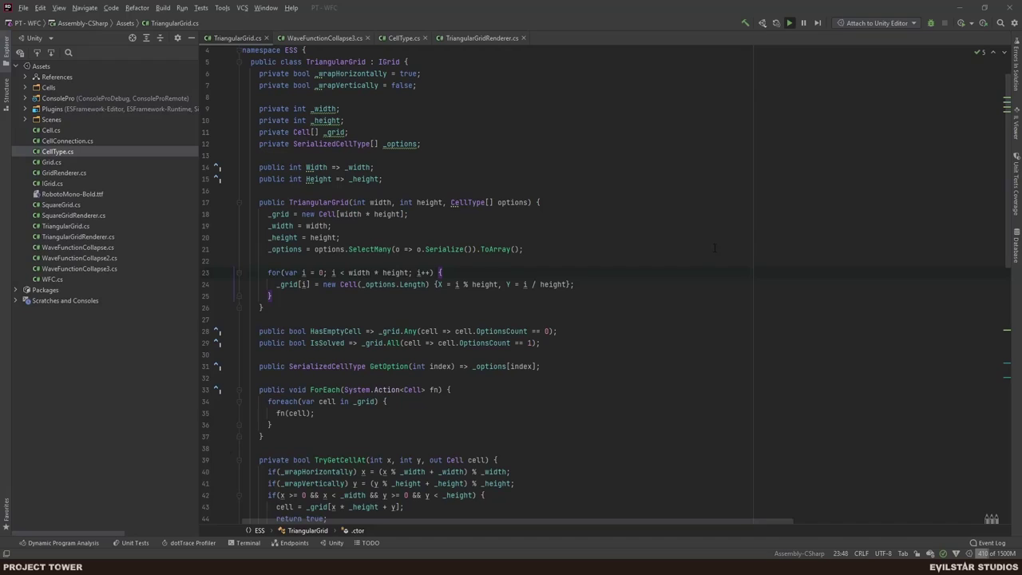
left_click(581, 280)
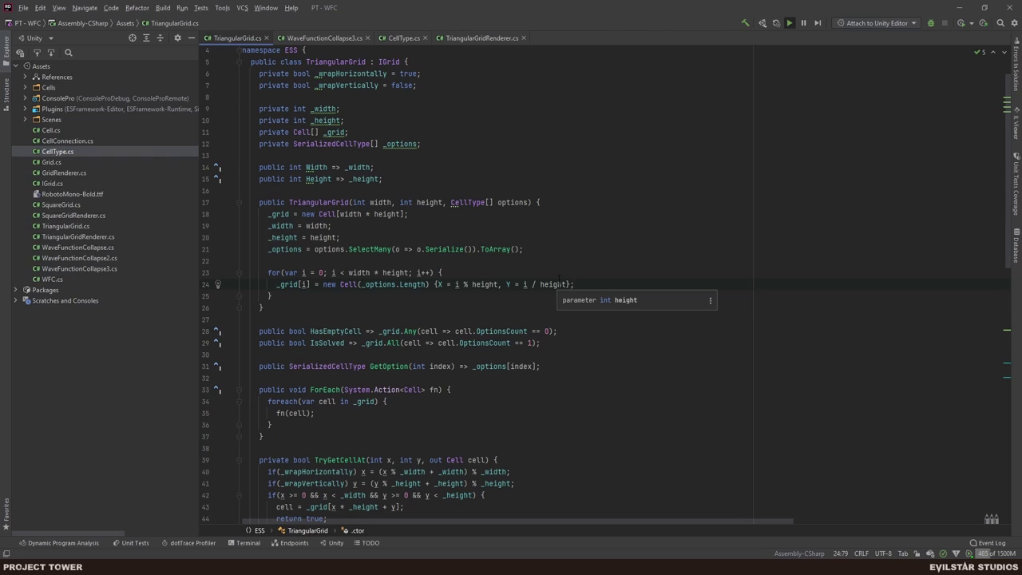
left_click(468, 284)
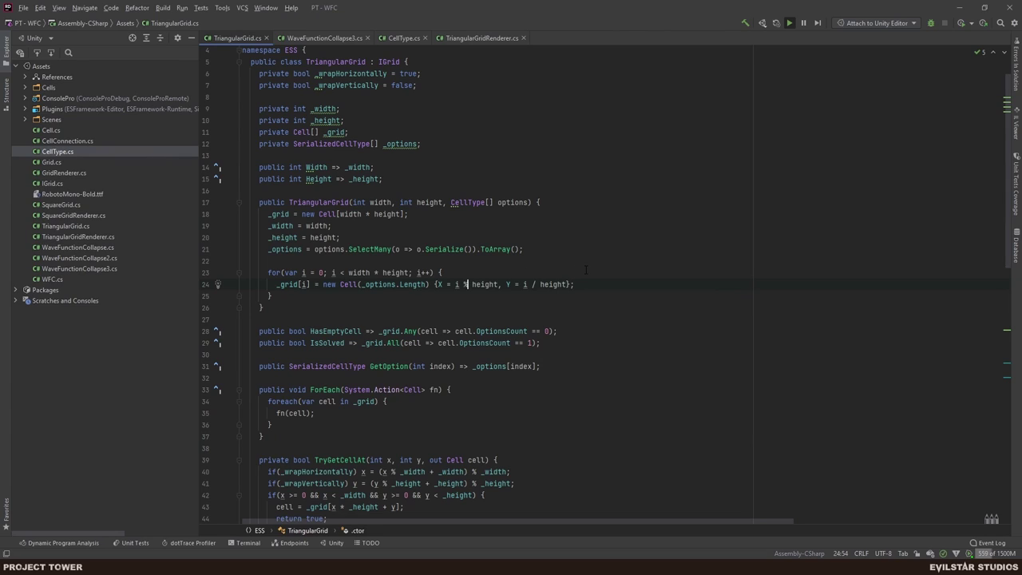
key("BackSpace")
type("/")
left_click(532, 284)
key("BackSpace")
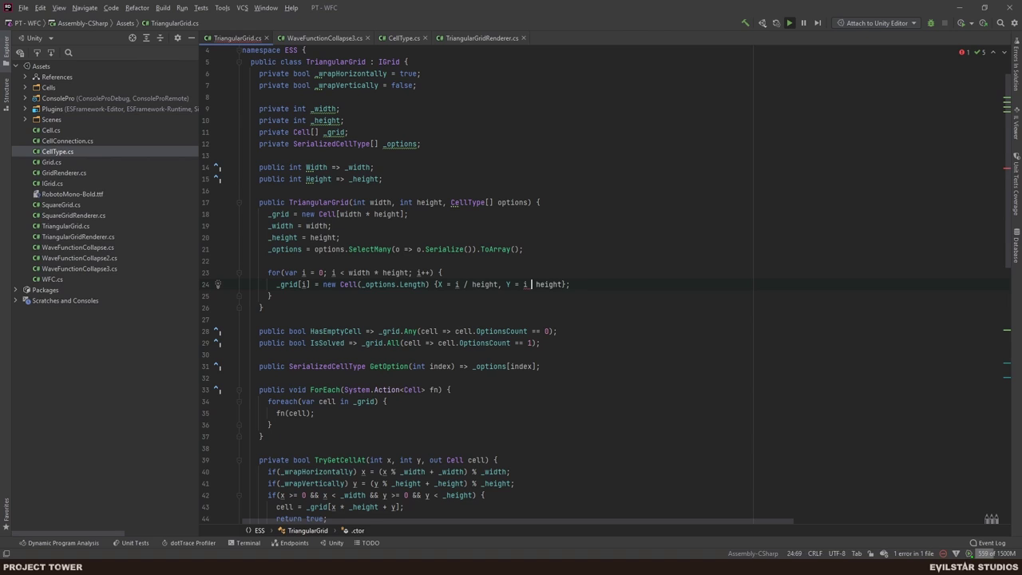
type("%")
left_click(705, 286)
key("alt+Tab")
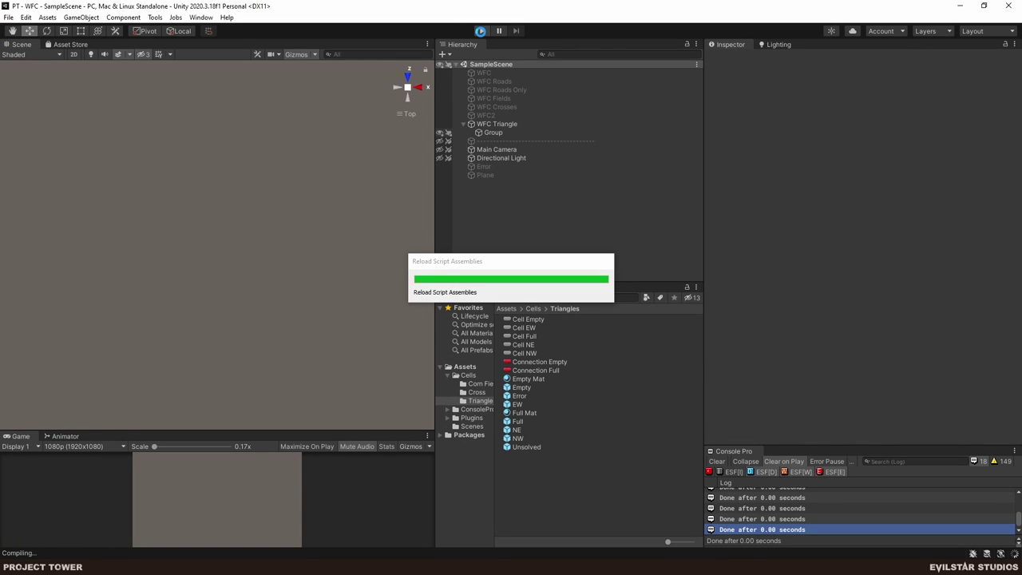
left_click(481, 31)
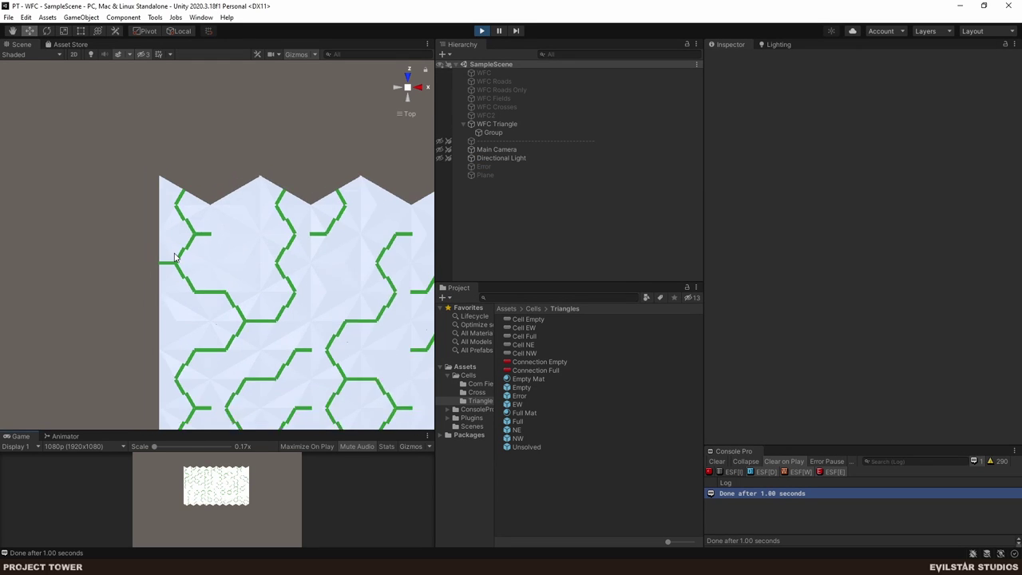
- Select WFC Triangle and regenerate its 20 by 20 grid several times to check the connections
scroll(197, 204, "down", 3)
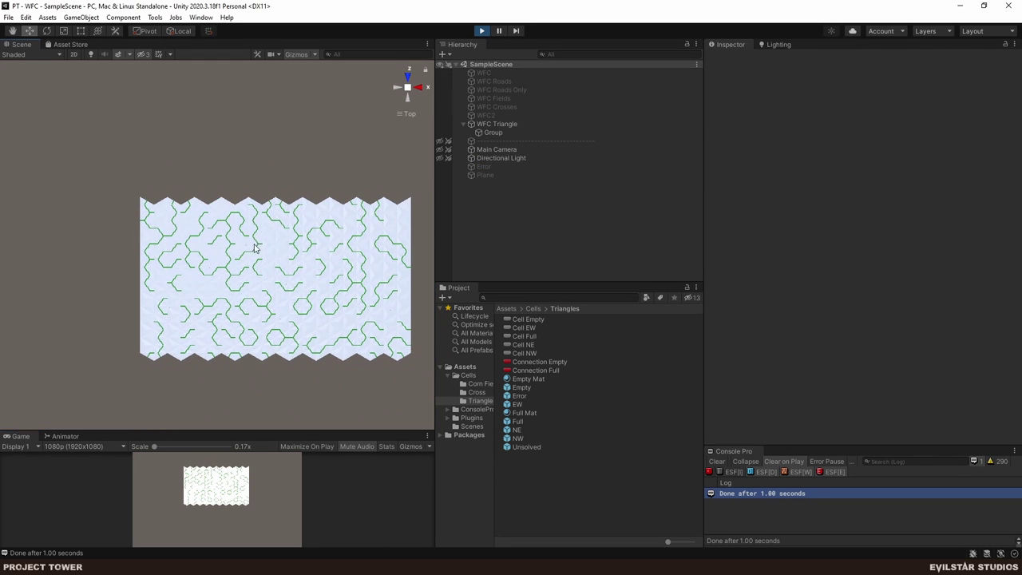
left_click(508, 132)
left_click(510, 123)
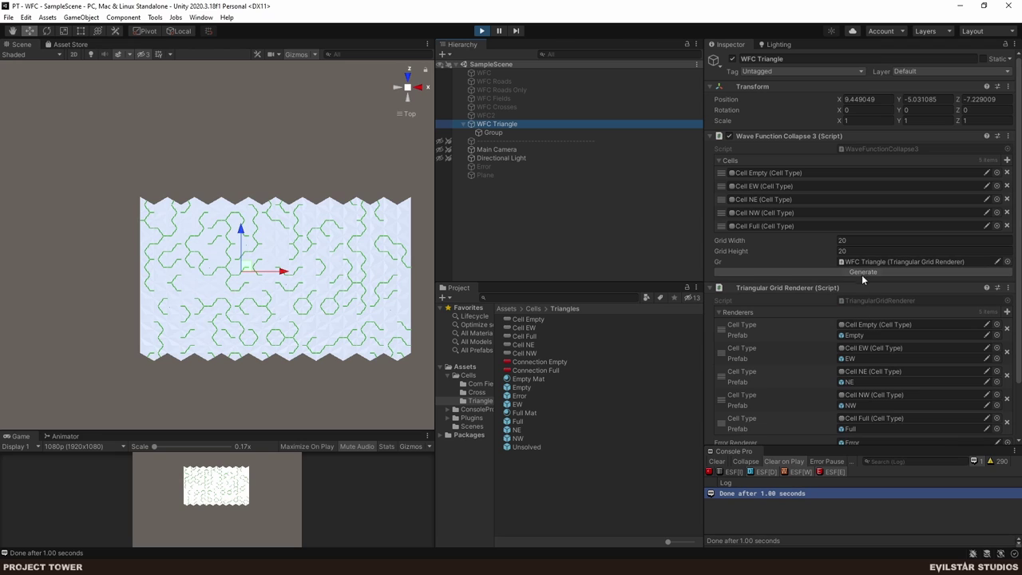
left_click(864, 271)
left_click(864, 271)
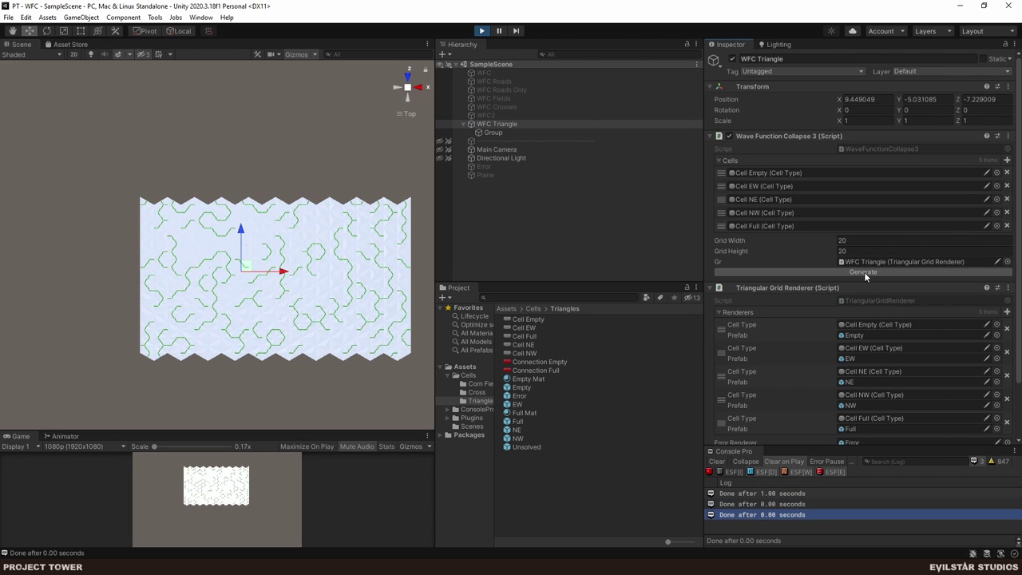
left_click(864, 272)
left_click(864, 271)
left_click(864, 272)
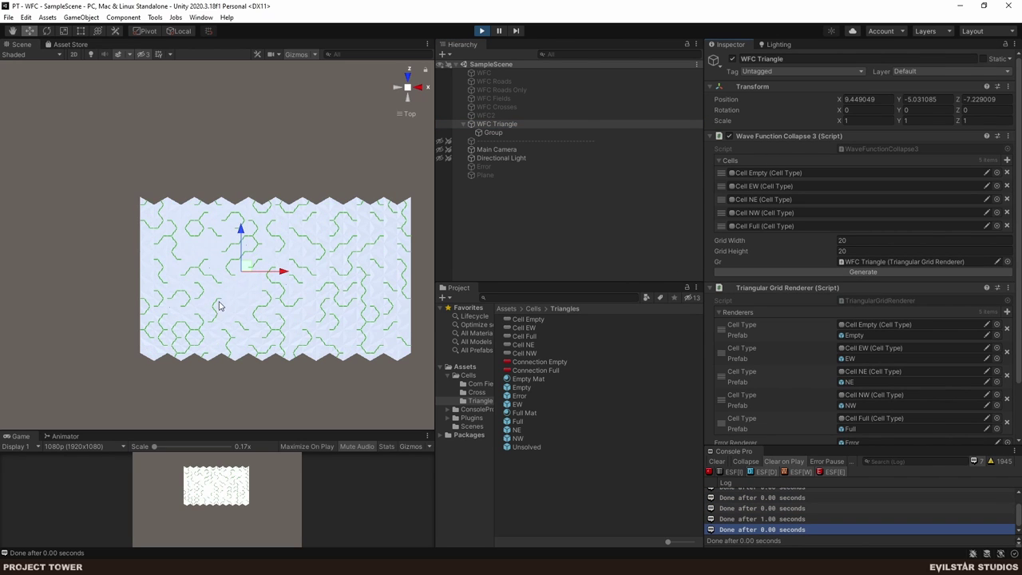
- Duplicate the generated Group under WFC Triangle and move the copy along X to about 20.02 to test horizontal tiling
left_click_drag(314, 272, 260, 265)
left_click(496, 127)
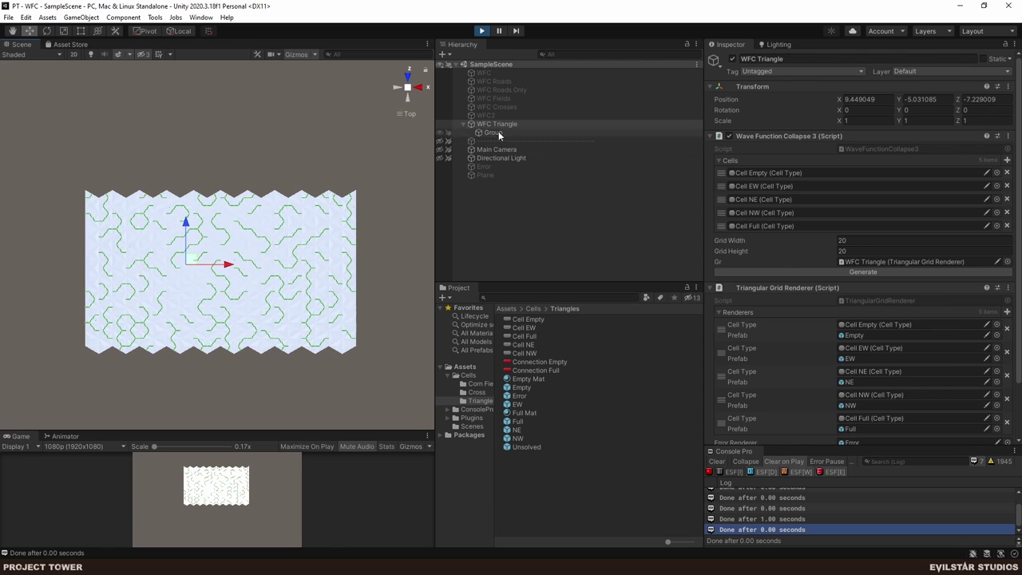
left_click(496, 132)
key("ctrl+d")
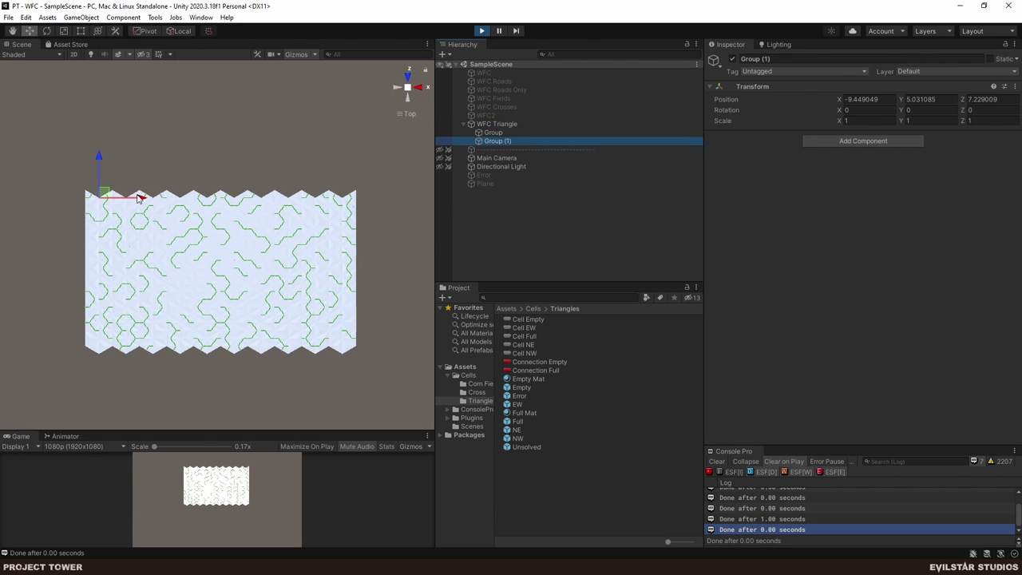
left_click_drag(136, 199, 408, 198)
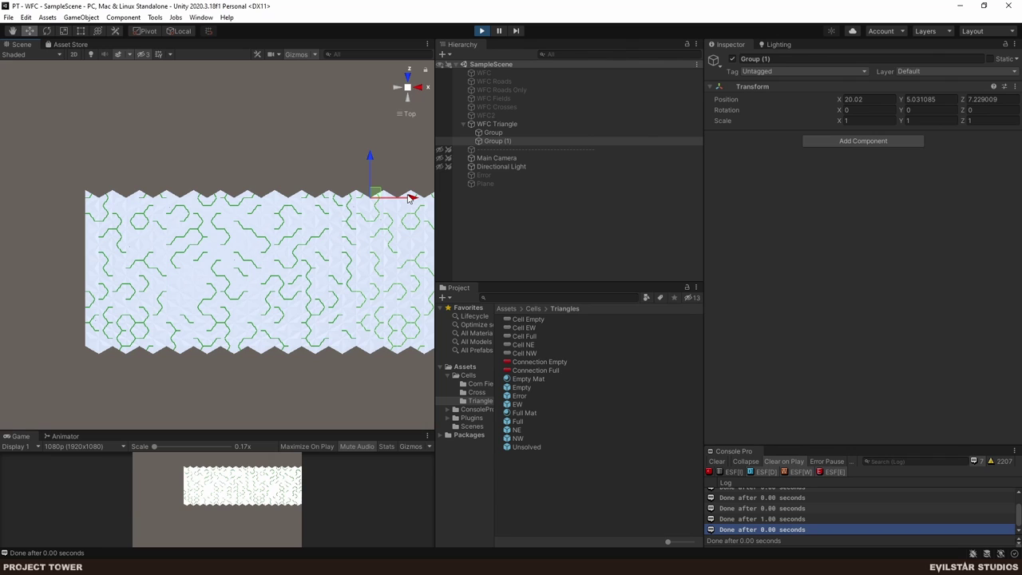
- Undo the copy's horizontal move and shift it along Z to about -9.71 to test vertical tiling
key("ctrl+z")
left_click_drag(100, 165, 105, 318)
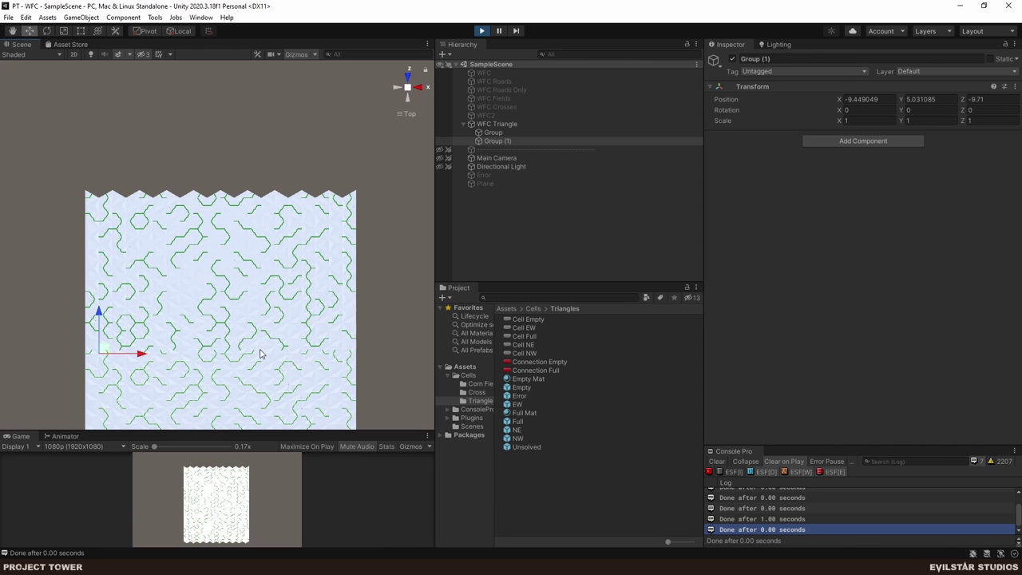
left_click_drag(244, 365, 248, 269)
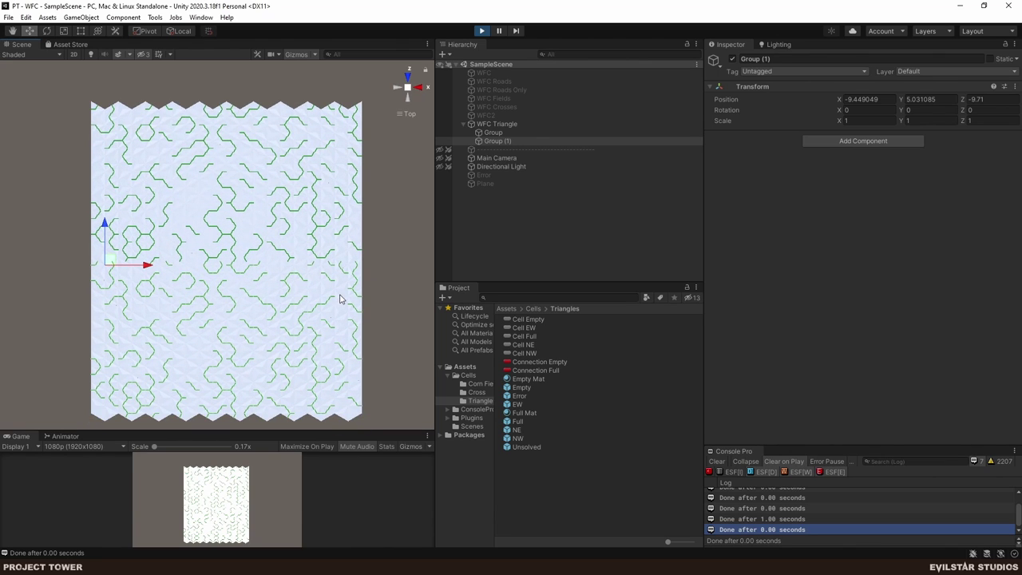
mouse_move(356, 307)
left_mouse_down()
mouse_move(368, 230)
mouse_move(360, 312)
left_mouse_up()
left_click(368, 231)
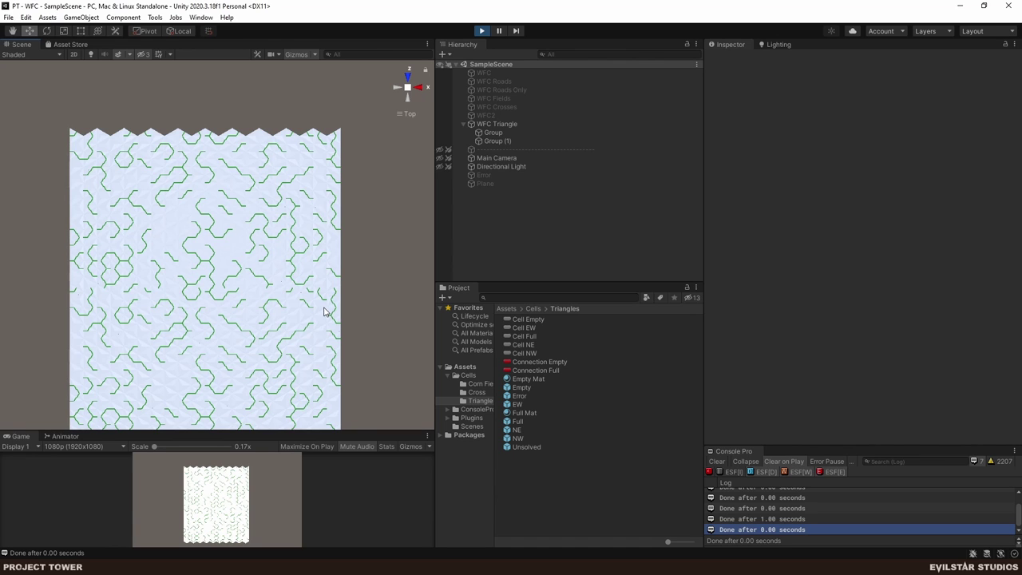
- Inspect the horizontal seam between the original group and its copy for mismatched green connections
scroll(323, 312, "up", 10)
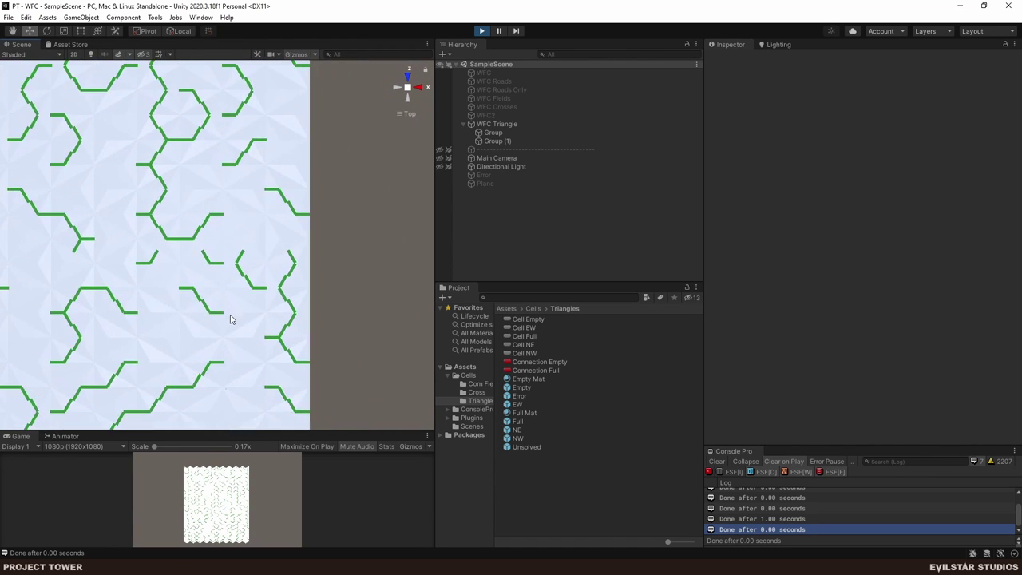
scroll(230, 319, "up", 4)
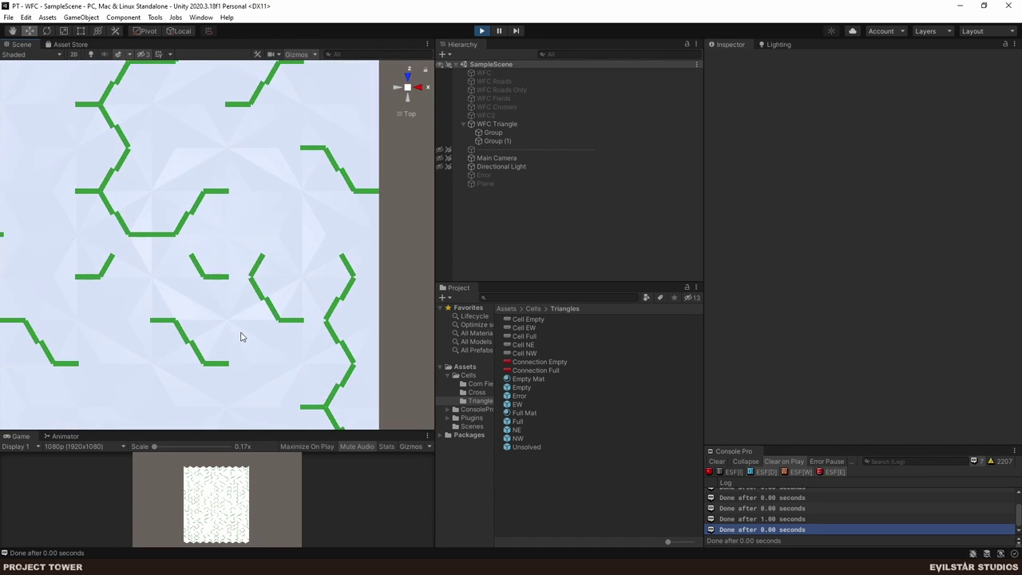
left_click(205, 275)
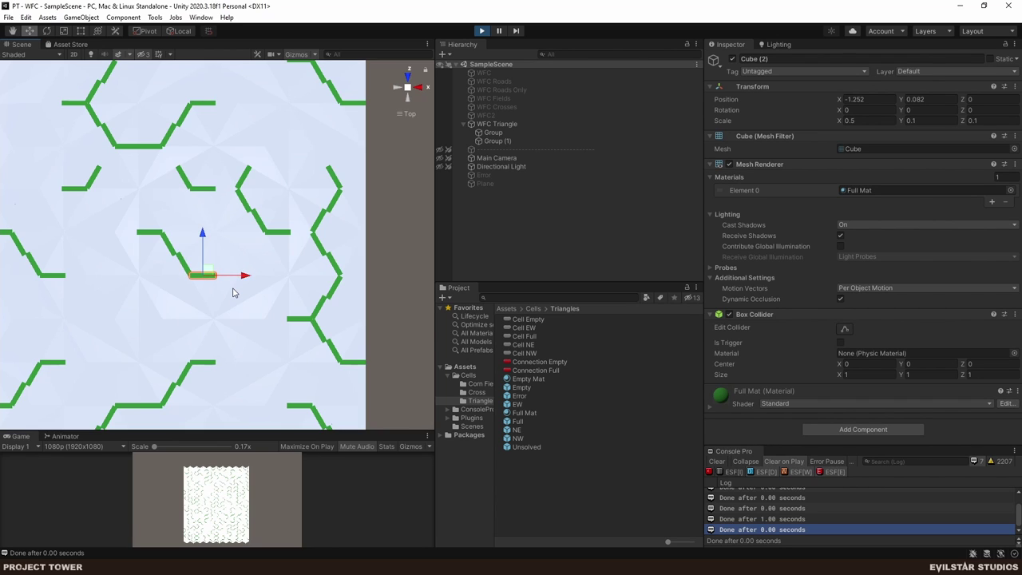
left_click(233, 293)
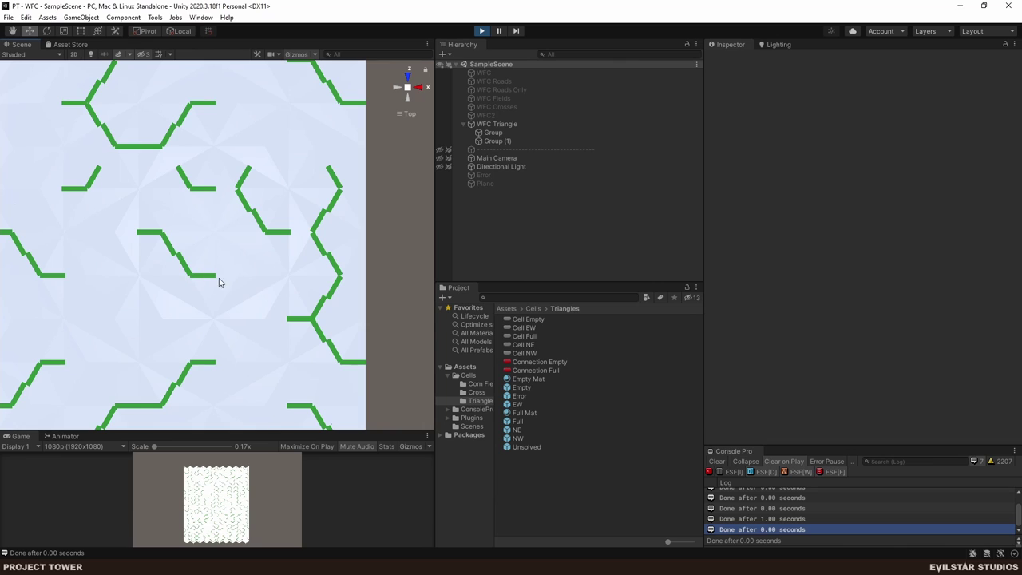
scroll(216, 323, "down", 3)
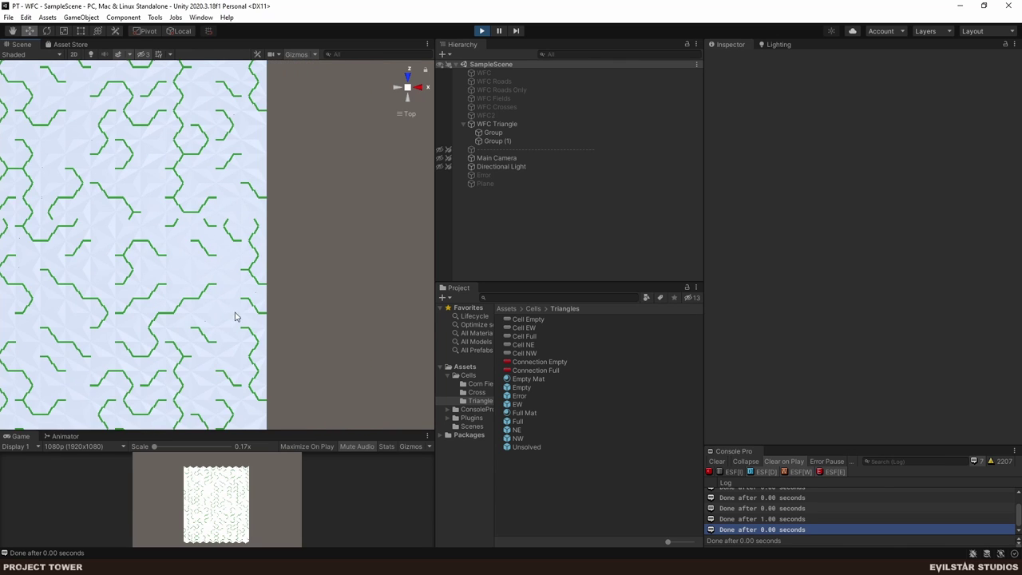
- Delete the duplicated group from WFC Triangle
left_click(496, 141)
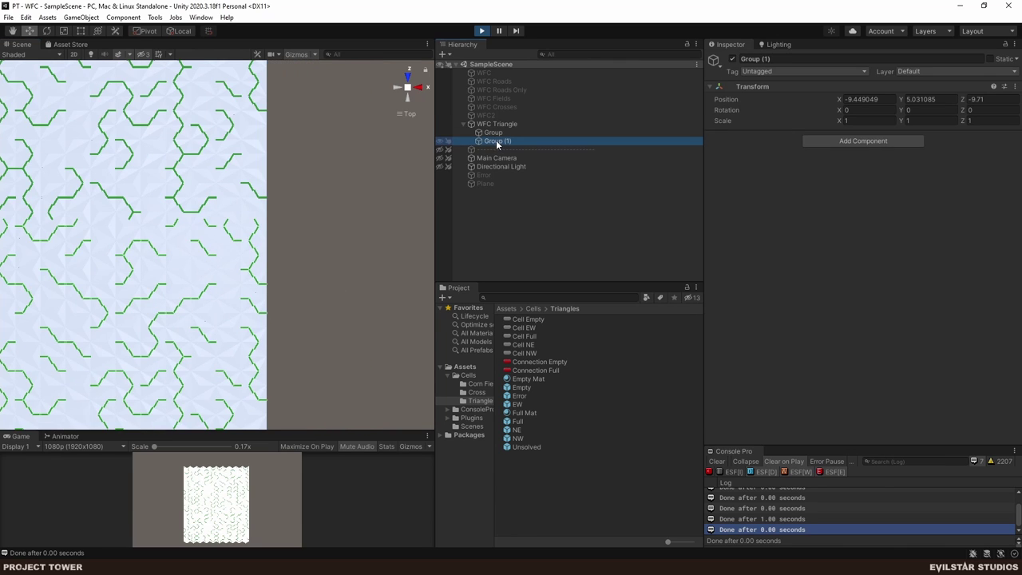
key("Delete")
left_click_drag(104, 88, 202, 196)
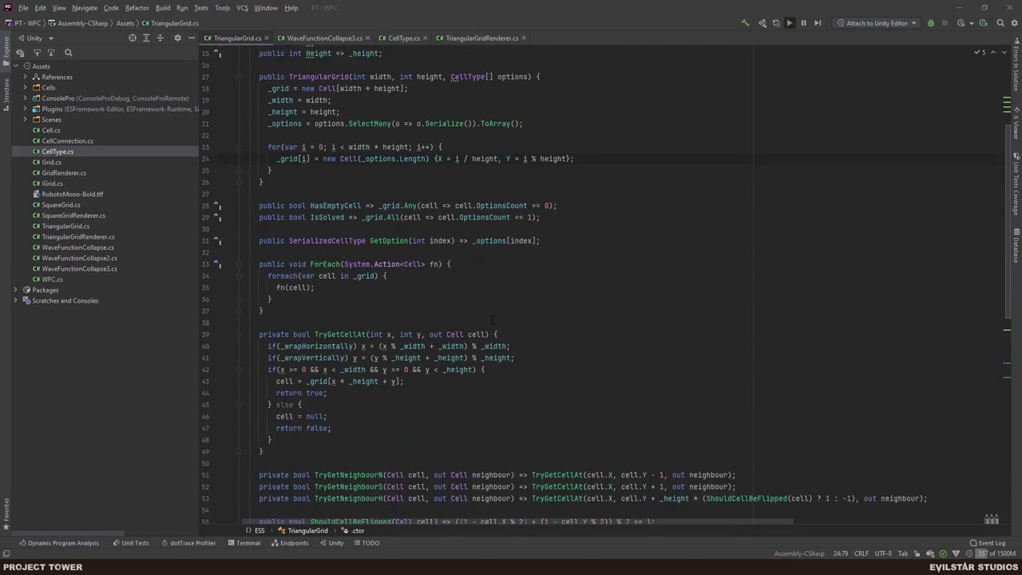
- Switch to the code editor and check the wrap calculations and the _grid[x * _height + y] index in TryGetCellAt
scroll(493, 319, "down", 3)
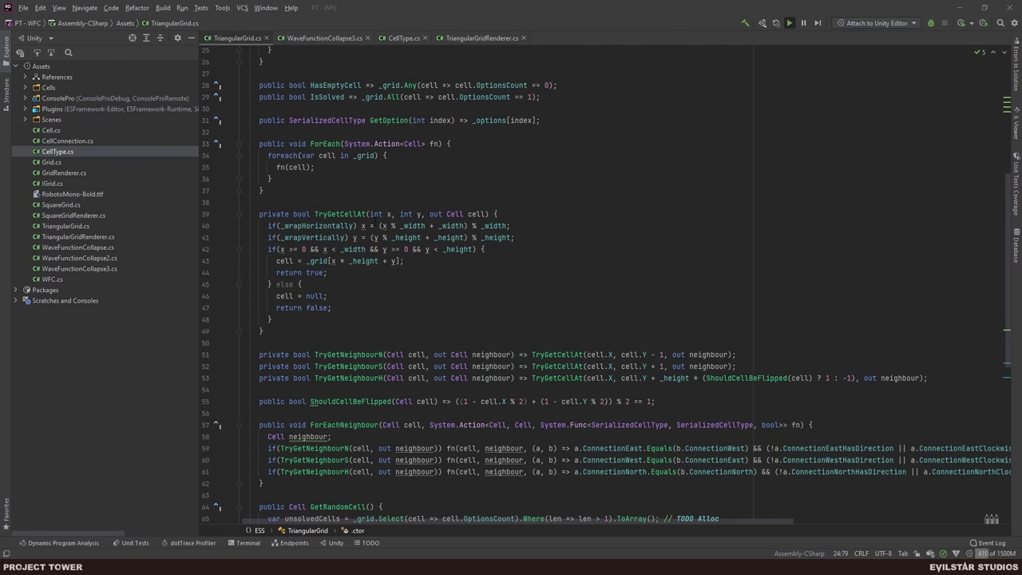
left_click(365, 226)
left_click(395, 226)
key("Down")
key("Down")
key("Down")
key("ctrl+shift+Left")
key("ctrl+shift+Left")
key("ctrl+shift+Left")
key("ctrl+shift+Left")
key("ctrl+shift+Left")
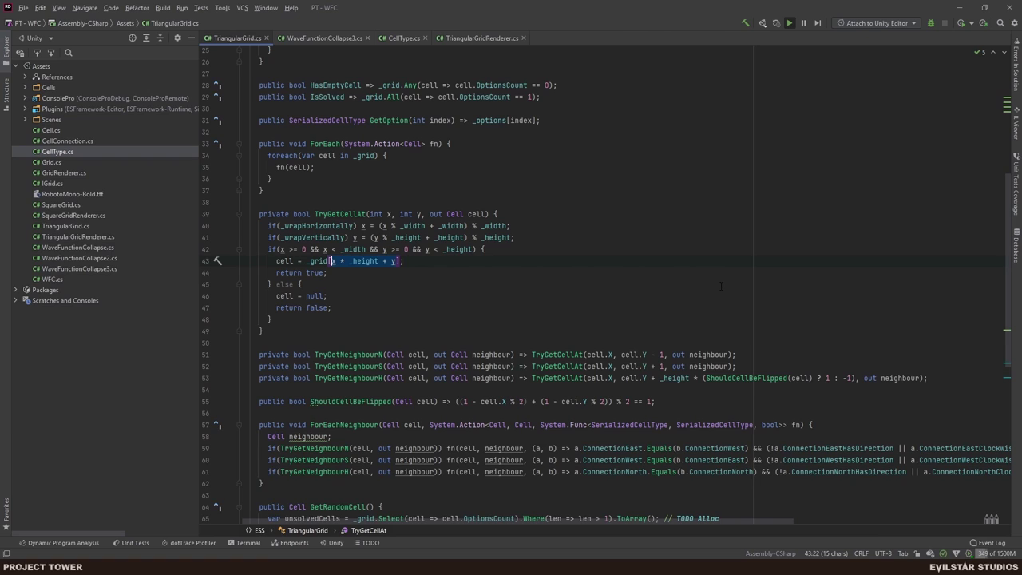
- Review the constructor's coordinates, the ShouldCellBeFlipped formula and the remaining neighbour and random-selection methods in TriangularGrid.cs
scroll(721, 286, "down", 5)
scroll(565, 188, "up", 3)
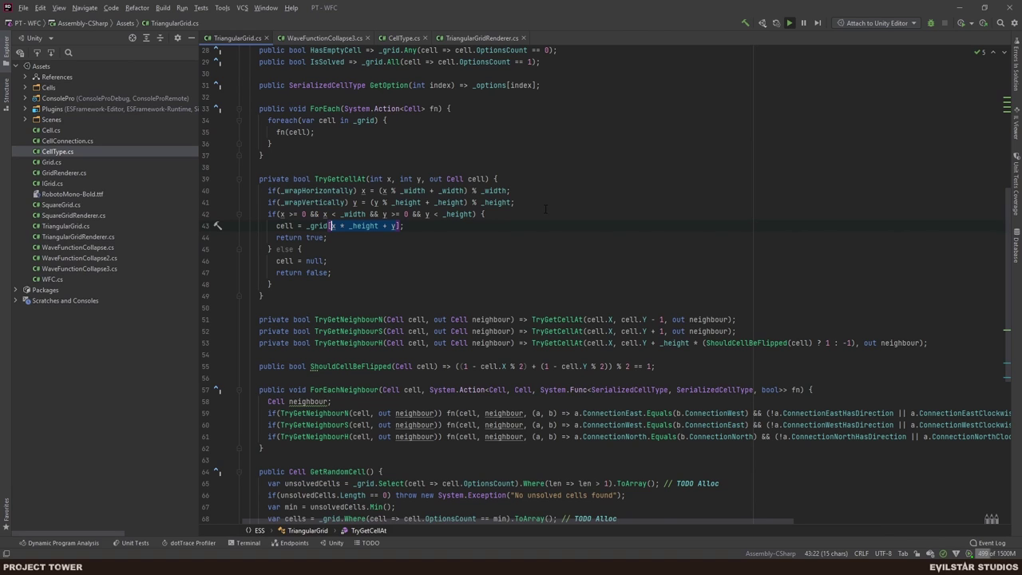
scroll(545, 209, "up", 5)
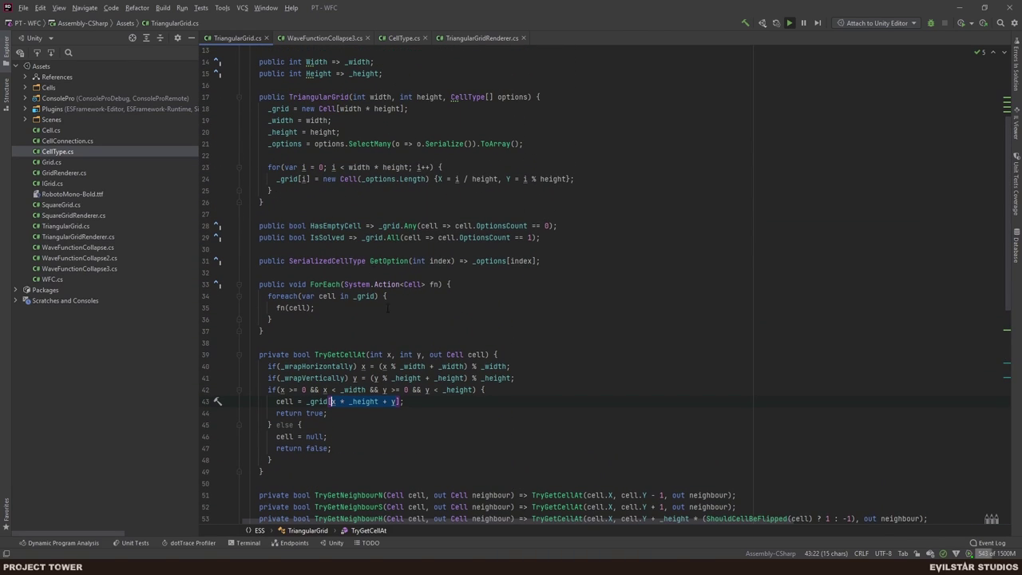
scroll(550, 328, "down", 6)
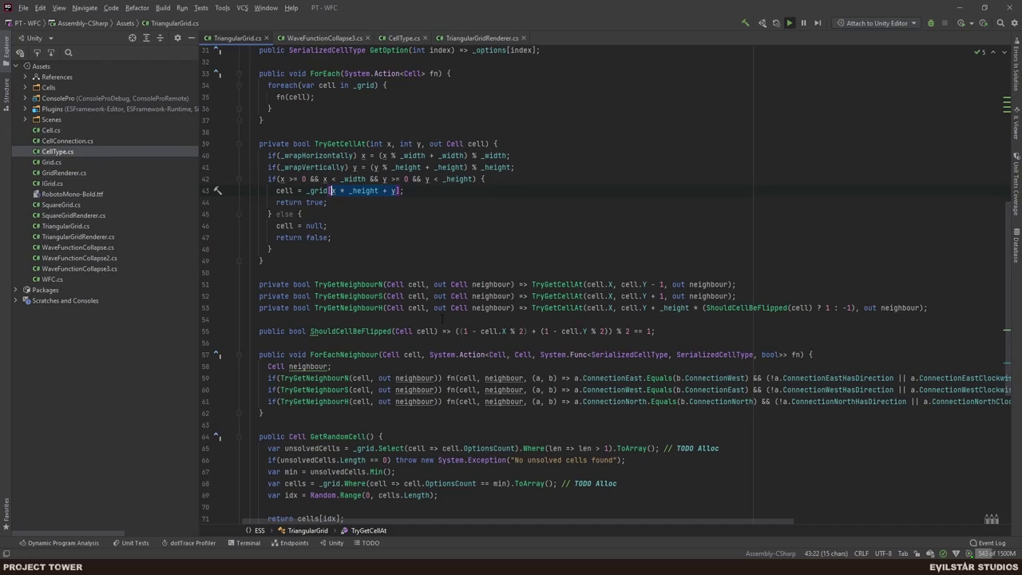
left_click_drag(463, 330, 655, 330)
scroll(608, 449, "down", 3)
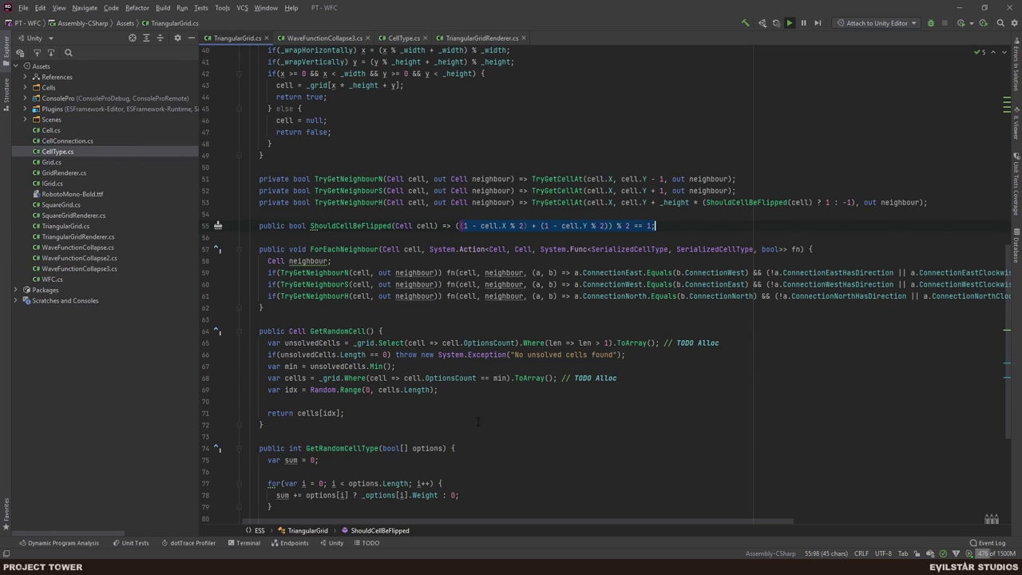
scroll(478, 422, "down", 5)
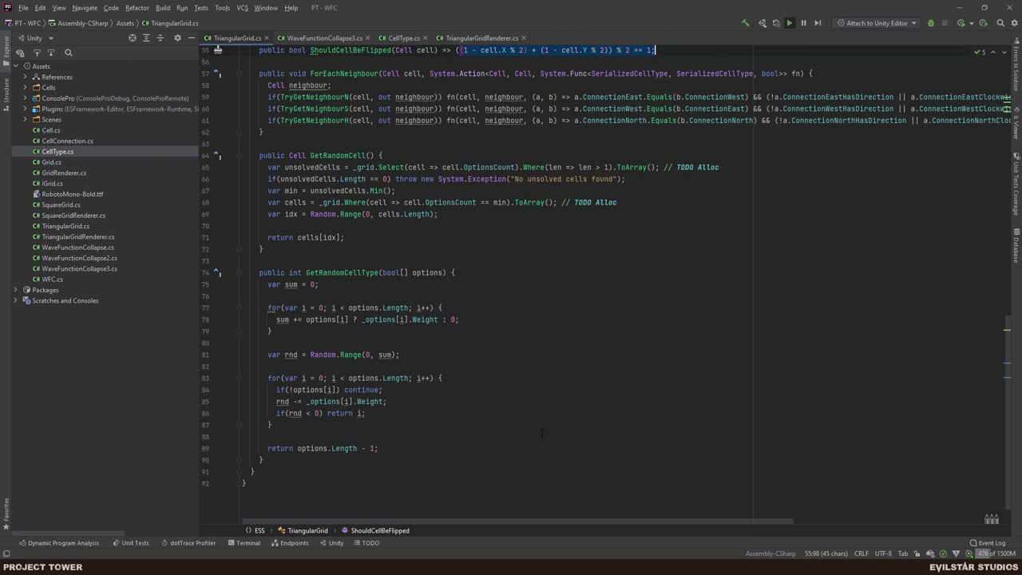
- Review the TriangularGrid constructor, checking the X = i / height and Y = i % height cell coordinate assignments
scroll(542, 433, "up", 18)
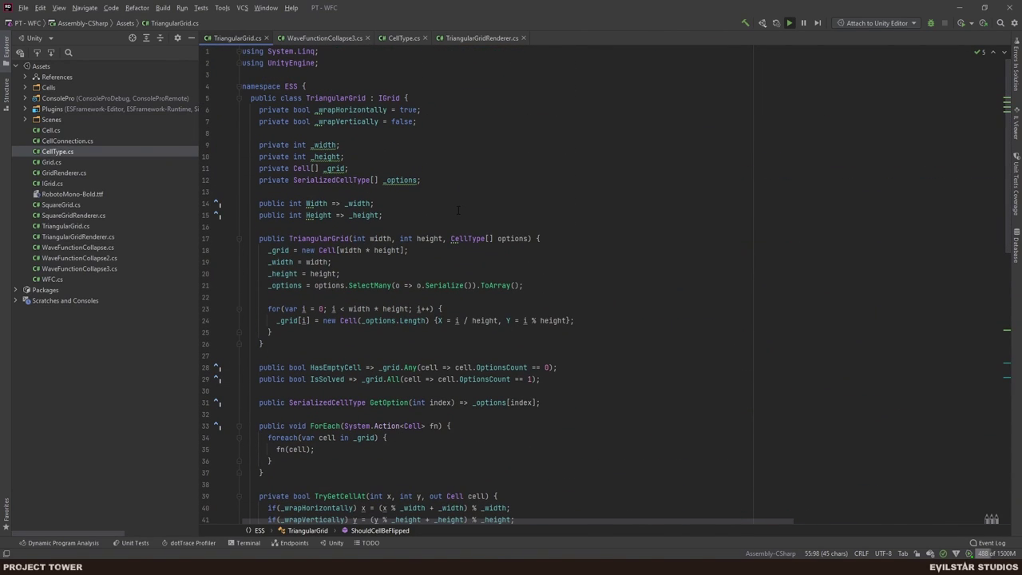
left_click(466, 254)
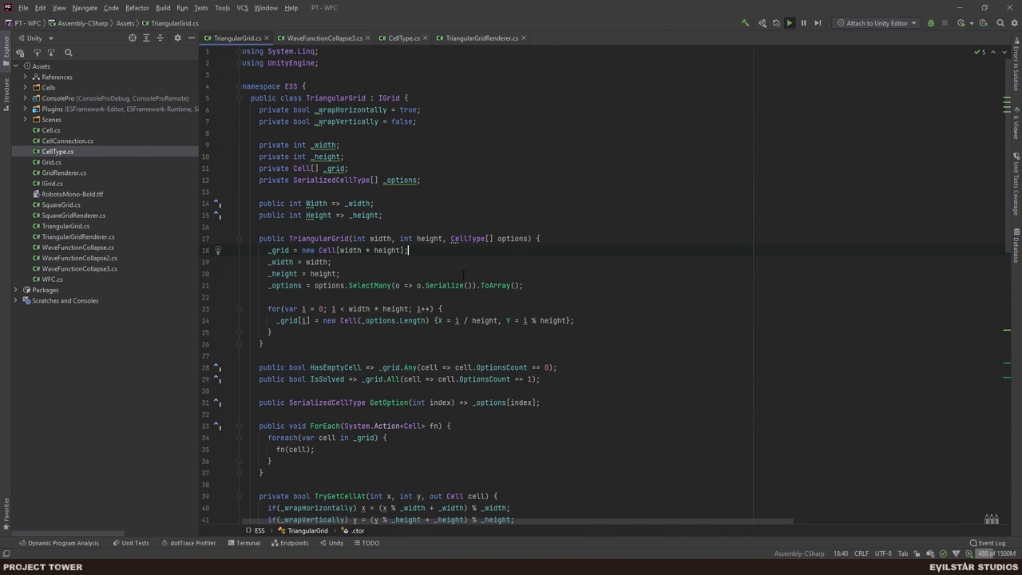
left_click(572, 282)
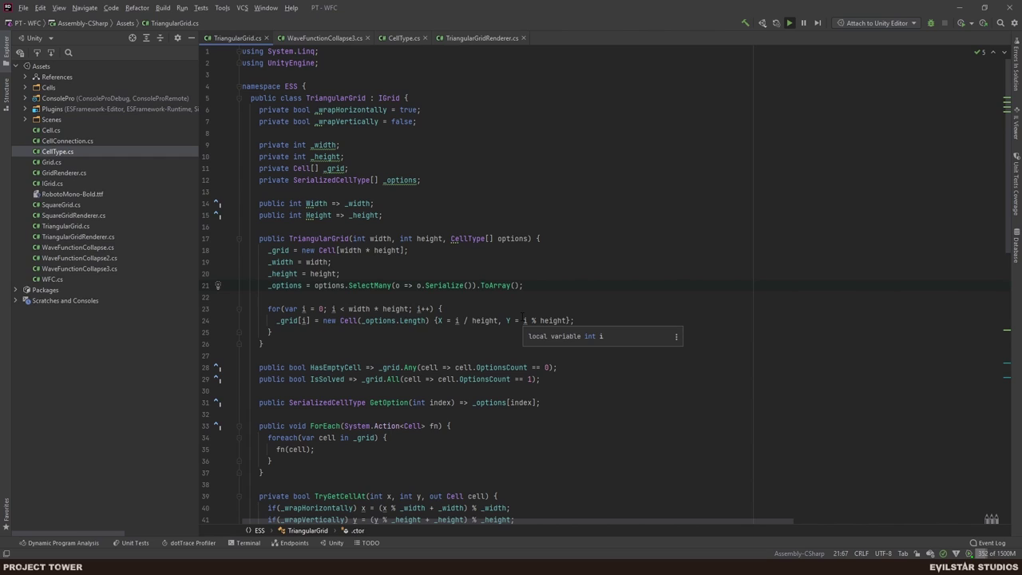
left_click_drag(431, 320, 592, 320)
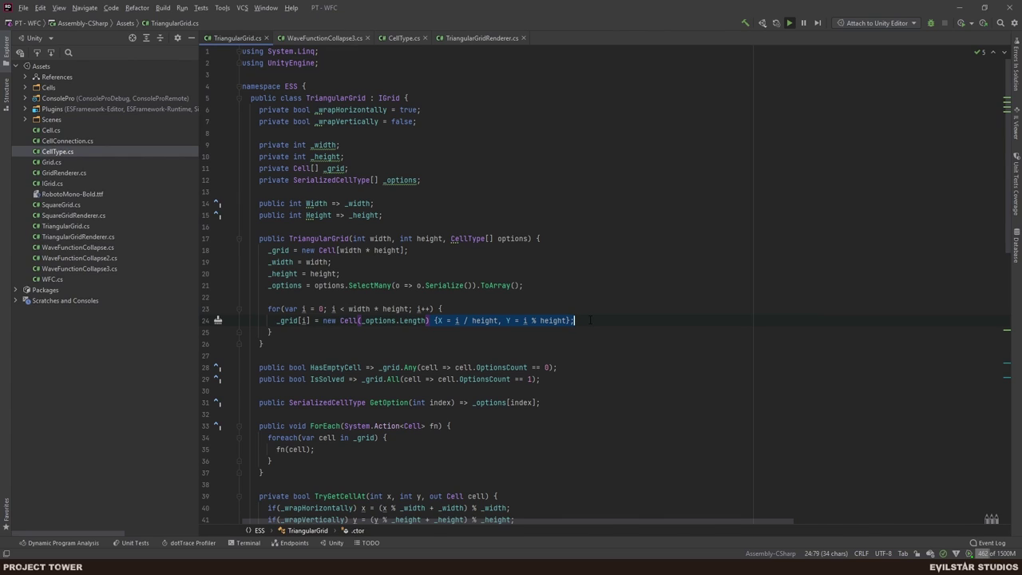
left_click(591, 320)
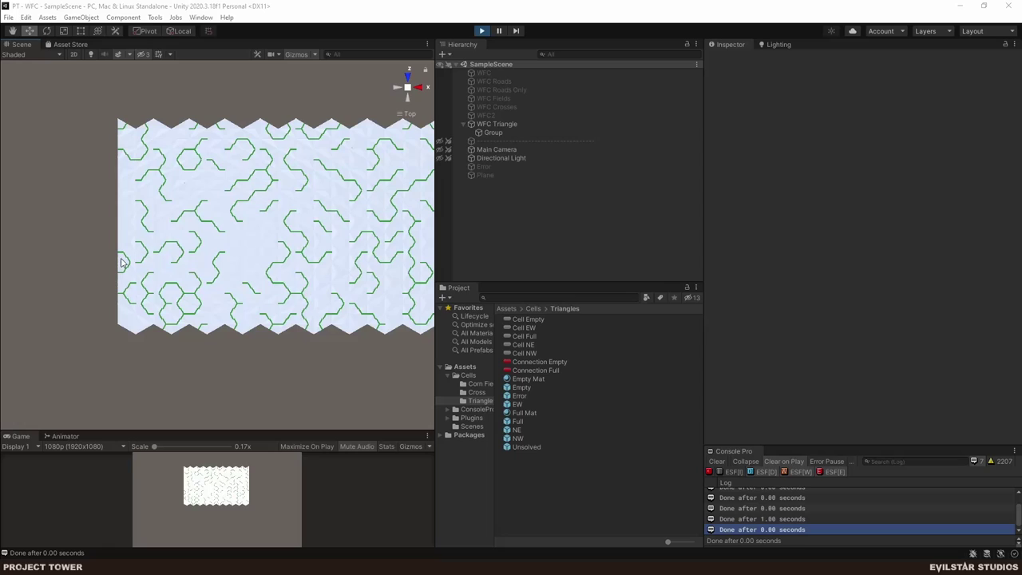
- Switch to Unity, generate the WFC Triangle pattern three times to inspect its edges, and stop play mode
left_click(487, 125)
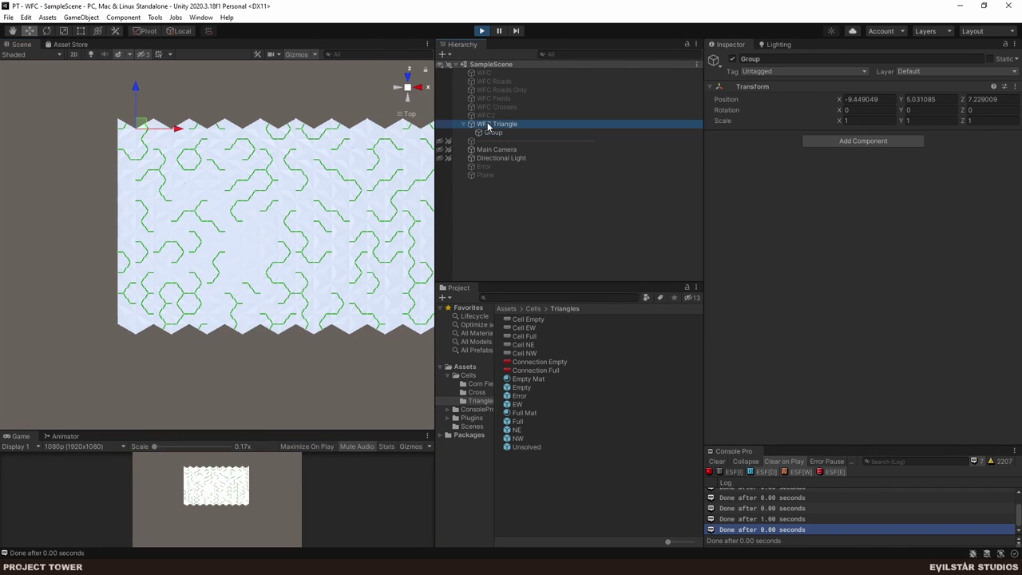
left_click(868, 273)
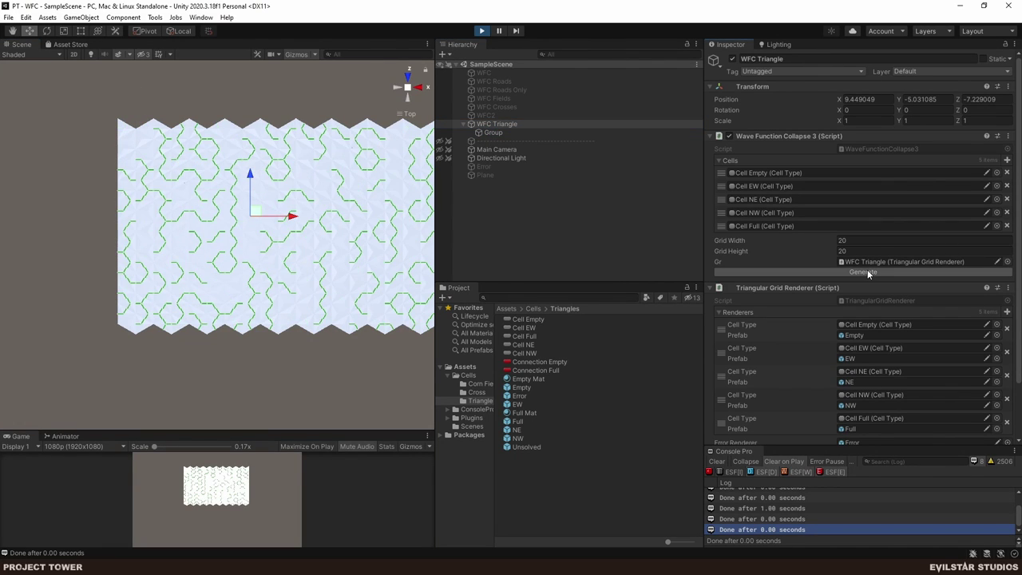
left_click_drag(331, 178, 245, 169)
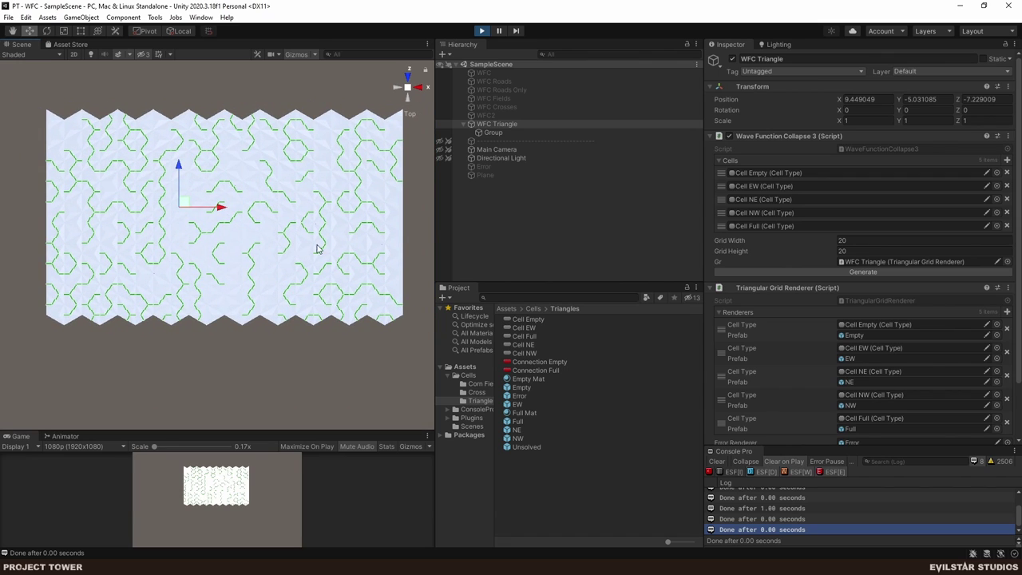
left_click(869, 272)
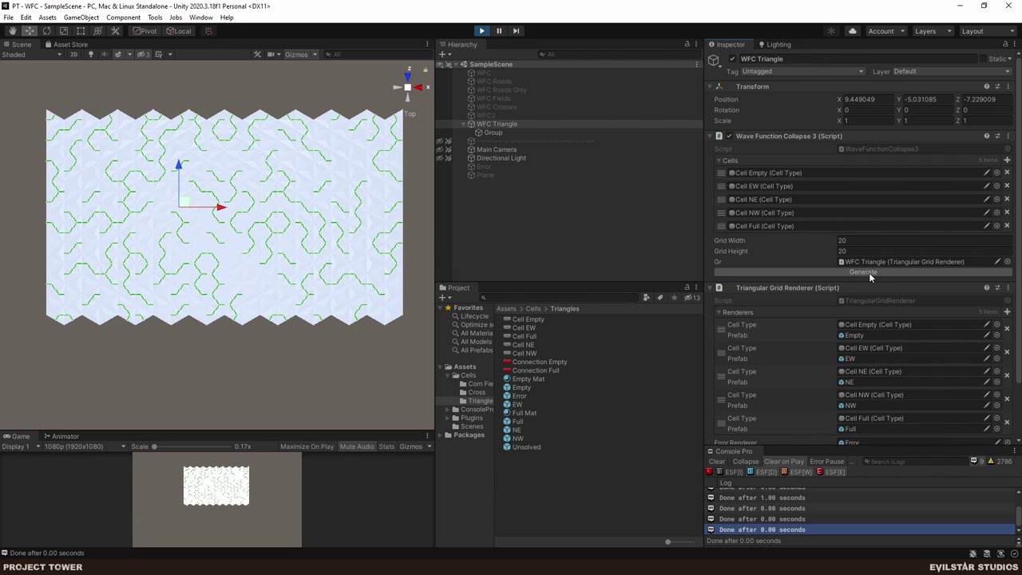
left_click(868, 273)
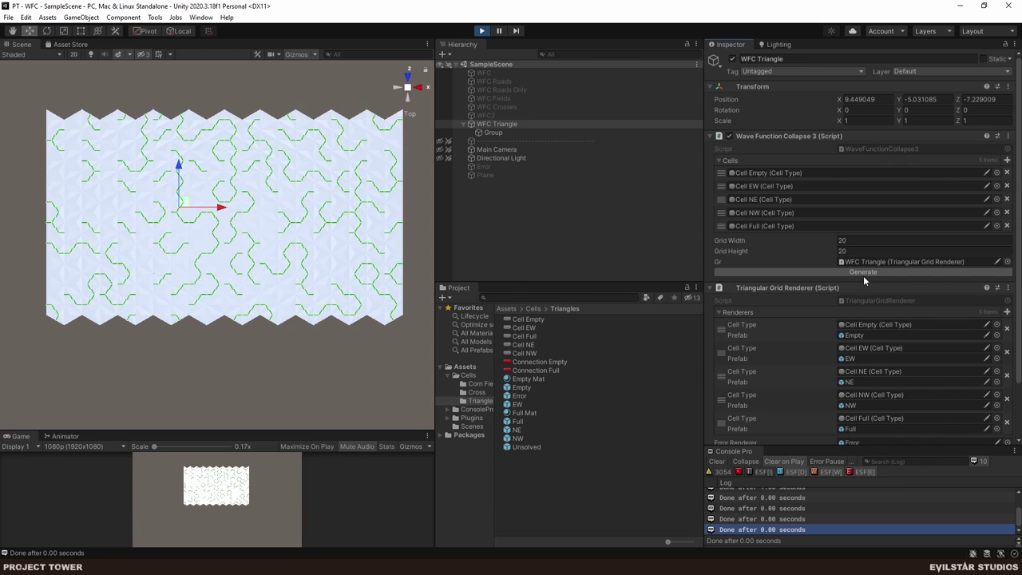
left_click(326, 373)
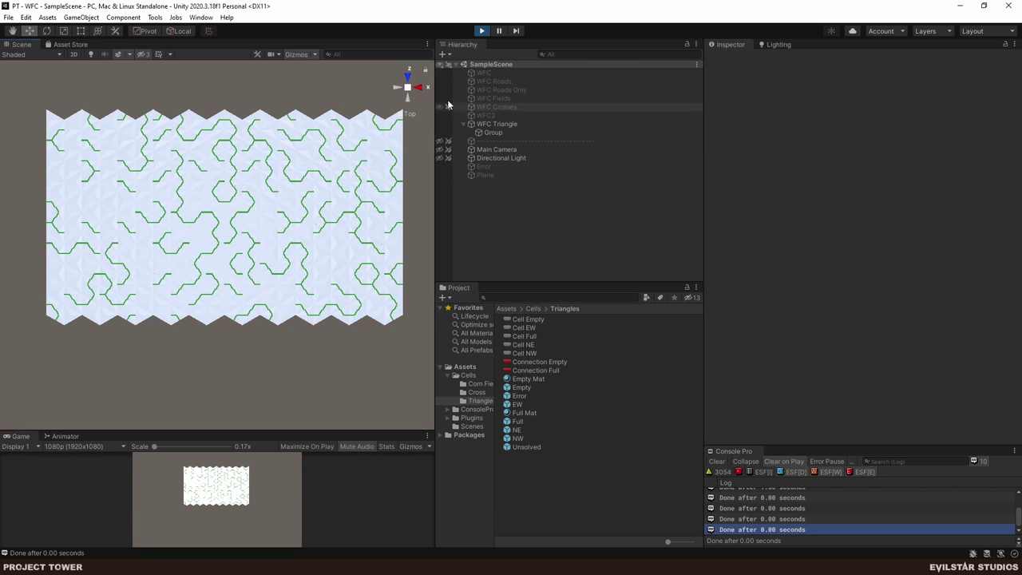
left_click(481, 30)
- Review the WFC Triangle object's Wave Function Collapse 3 and Triangular Grid Renderer settings
left_click(511, 125)
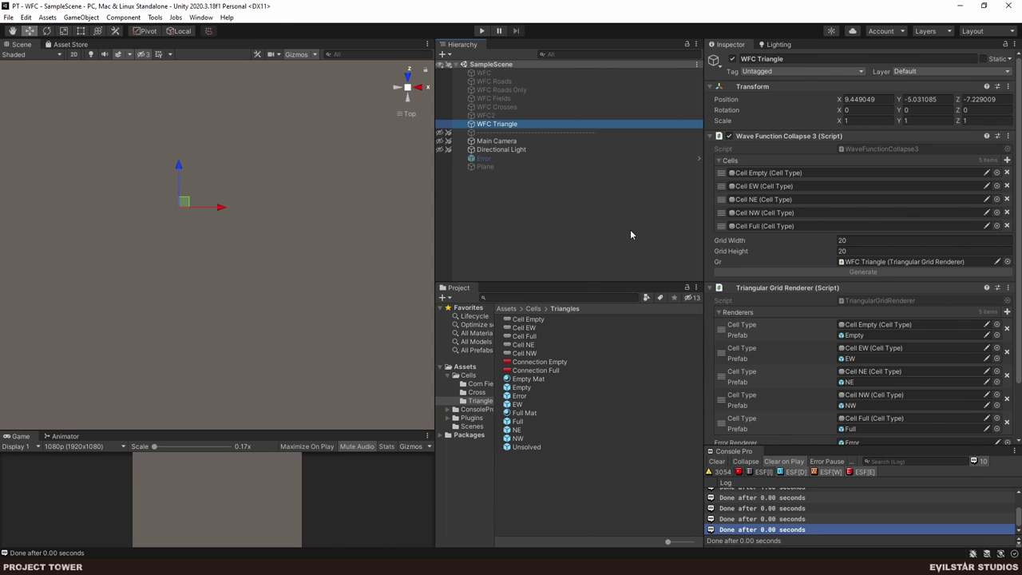
scroll(796, 277, "down", 3)
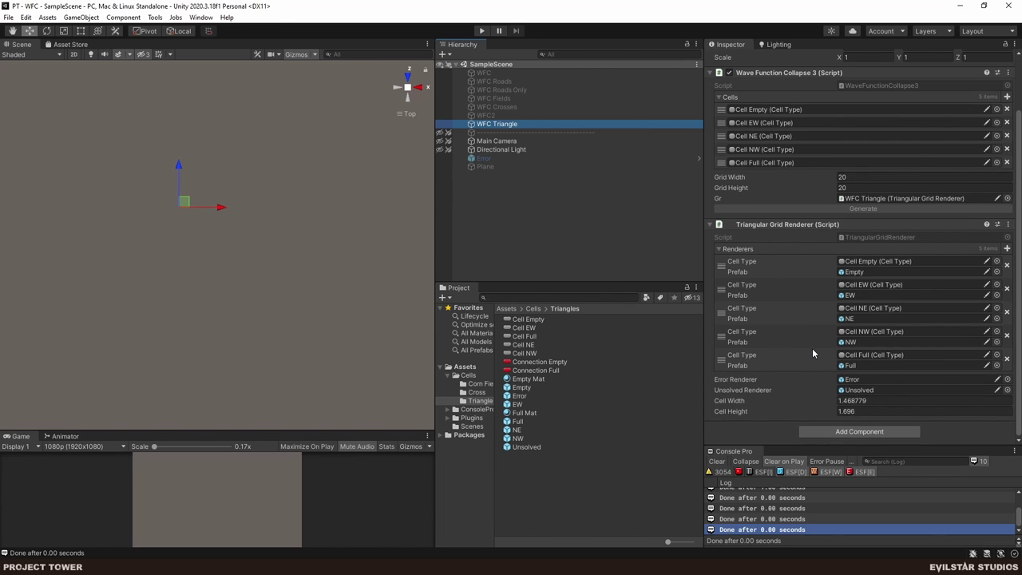
scroll(812, 354, "up", 3)
left_click(514, 248)
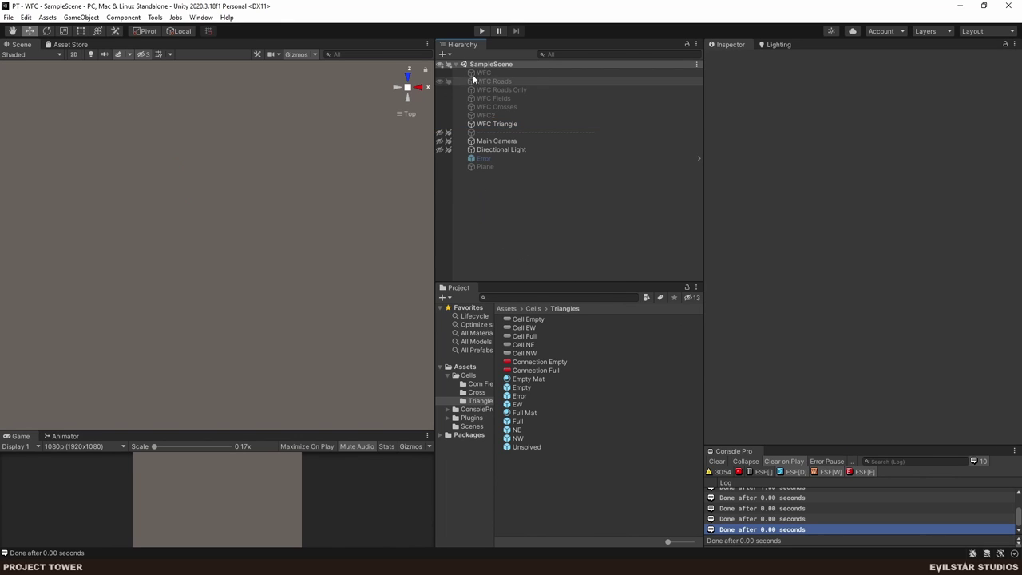
- Run the scene, regenerate the WFC Triangle pattern four times to compare the results, and stop play mode
left_click(482, 31)
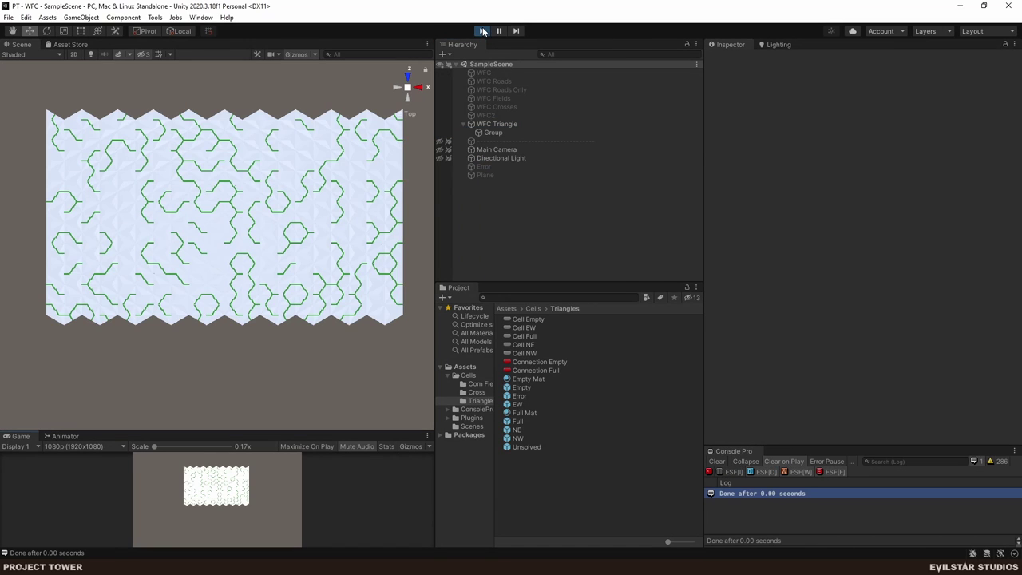
left_click(502, 126)
scroll(773, 302, "down", 4)
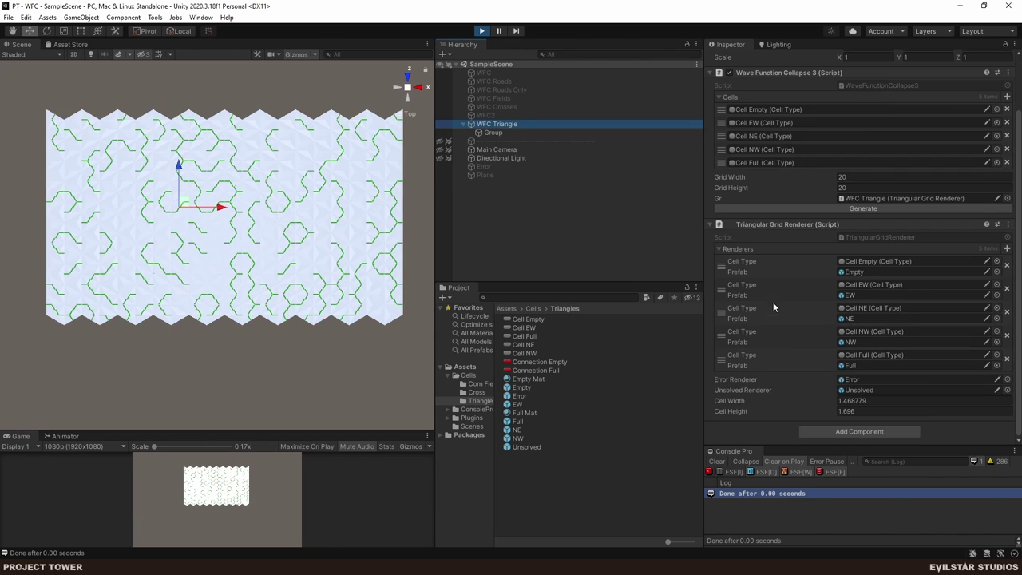
left_click(865, 210)
left_click(865, 210)
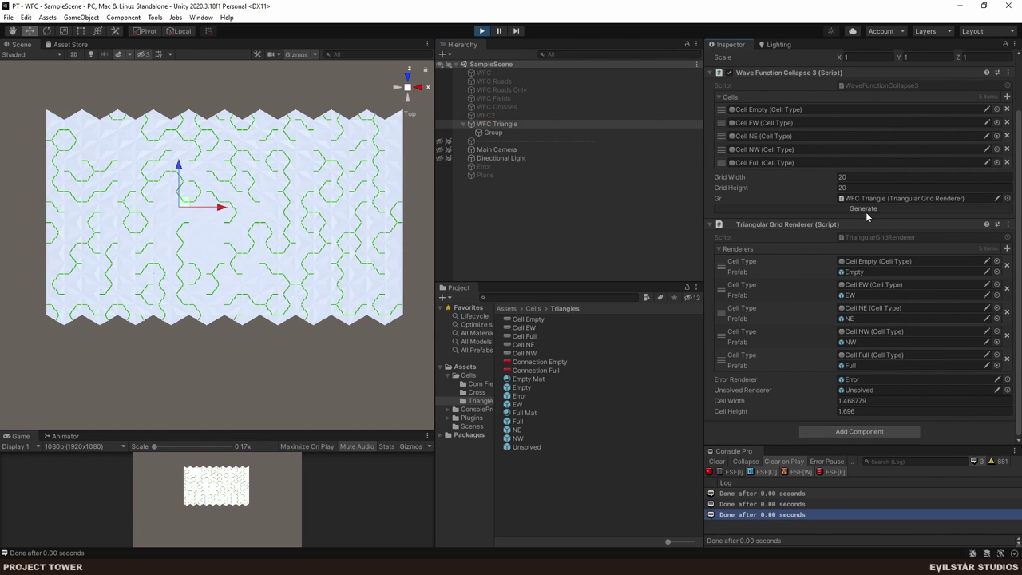
left_click(866, 210)
left_click(865, 210)
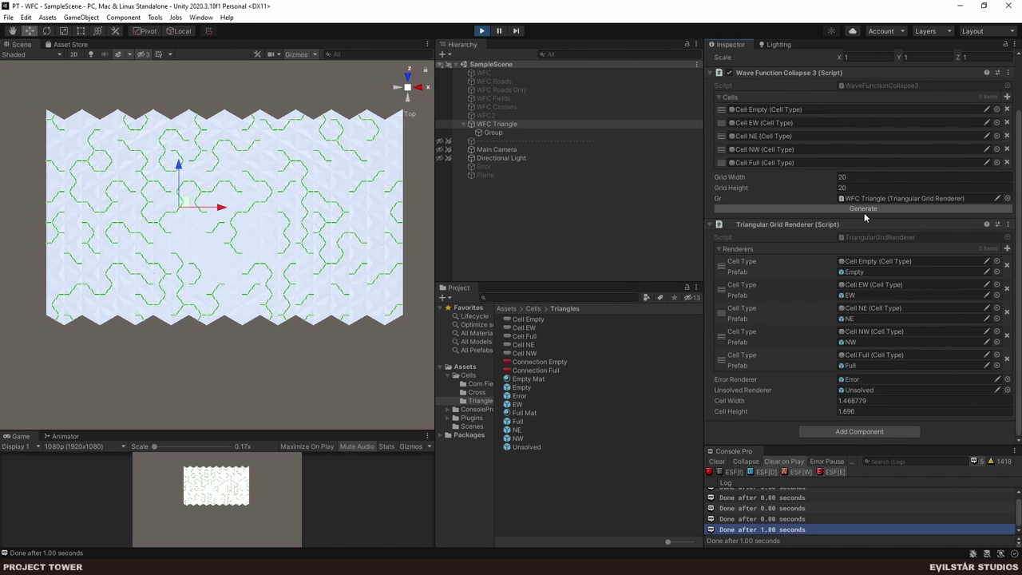
left_click(482, 30)
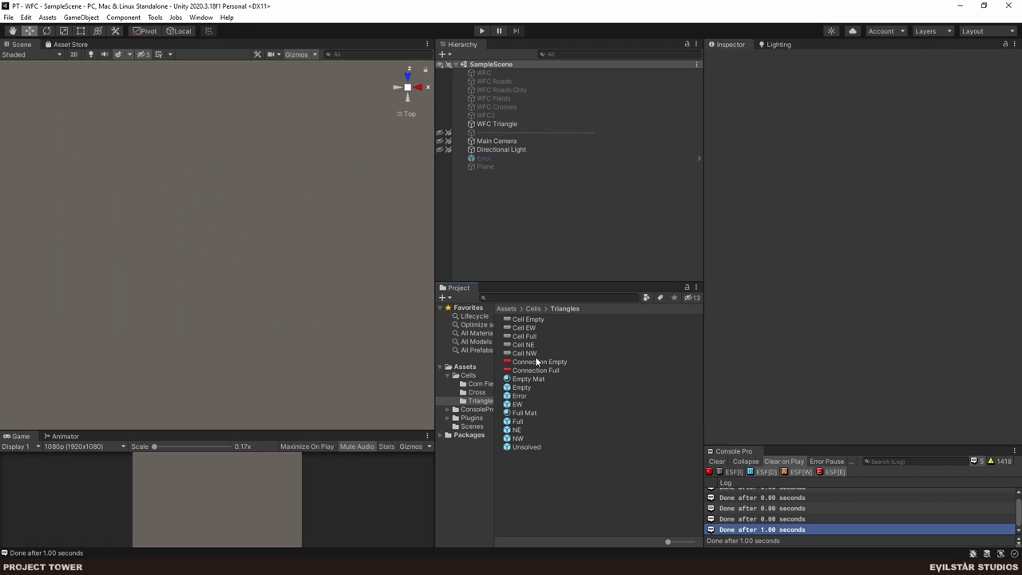
- Remove the Box Collider from all three cubes in the EW prefab and save the prefab
left_click(519, 406)
double_click(519, 407)
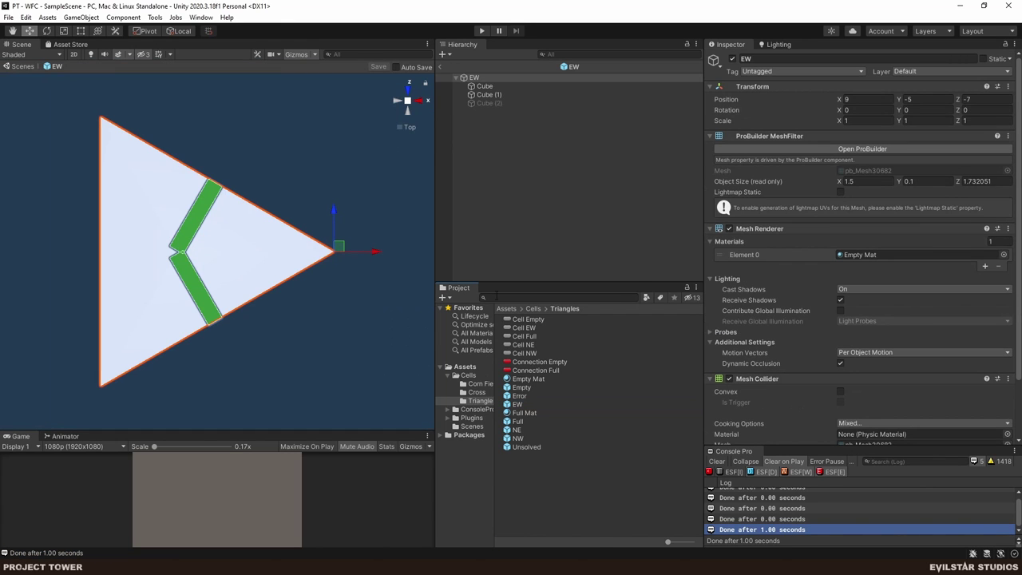
left_click(497, 88)
right_click(942, 315)
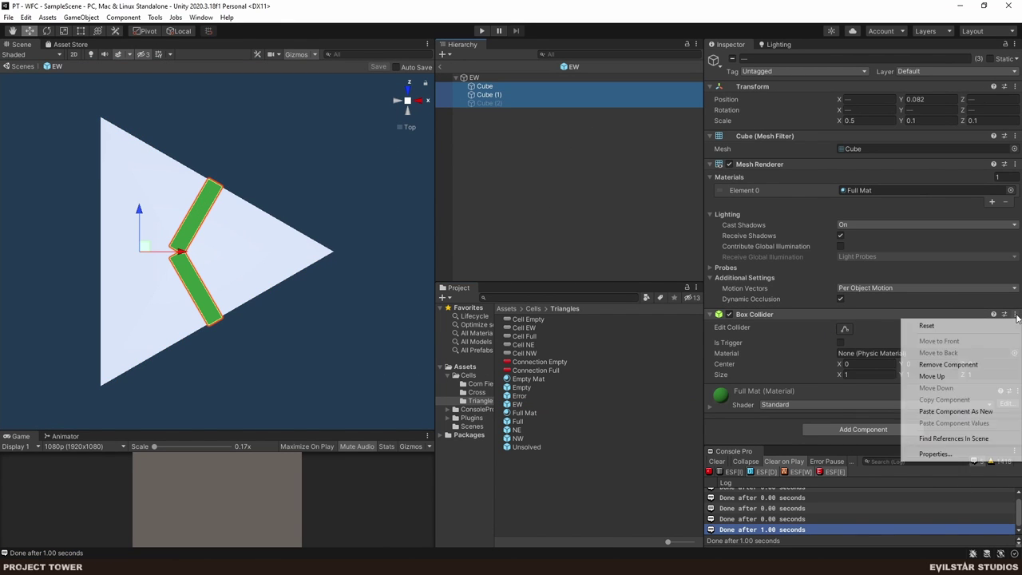
left_click(952, 365)
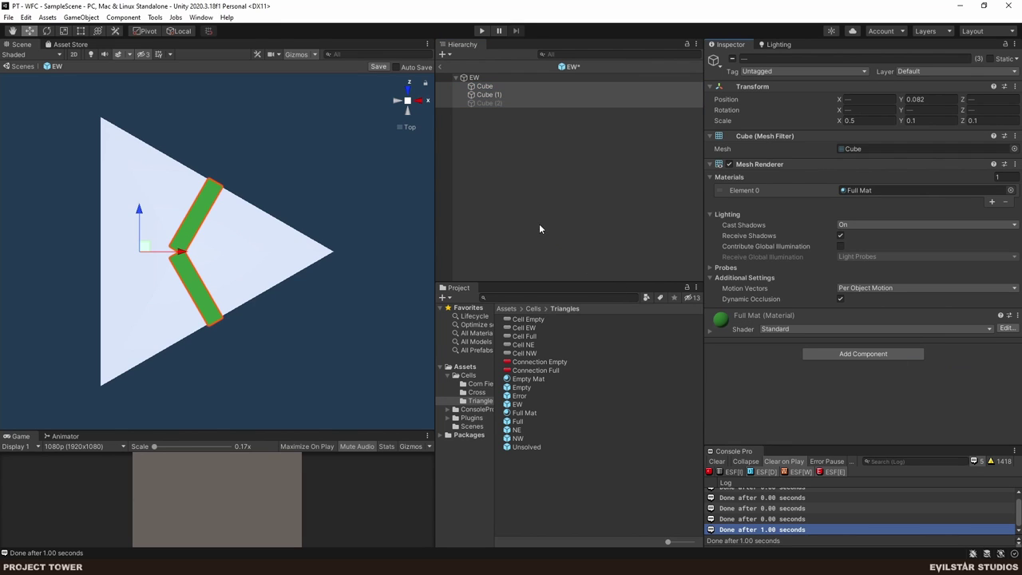
left_click(502, 130)
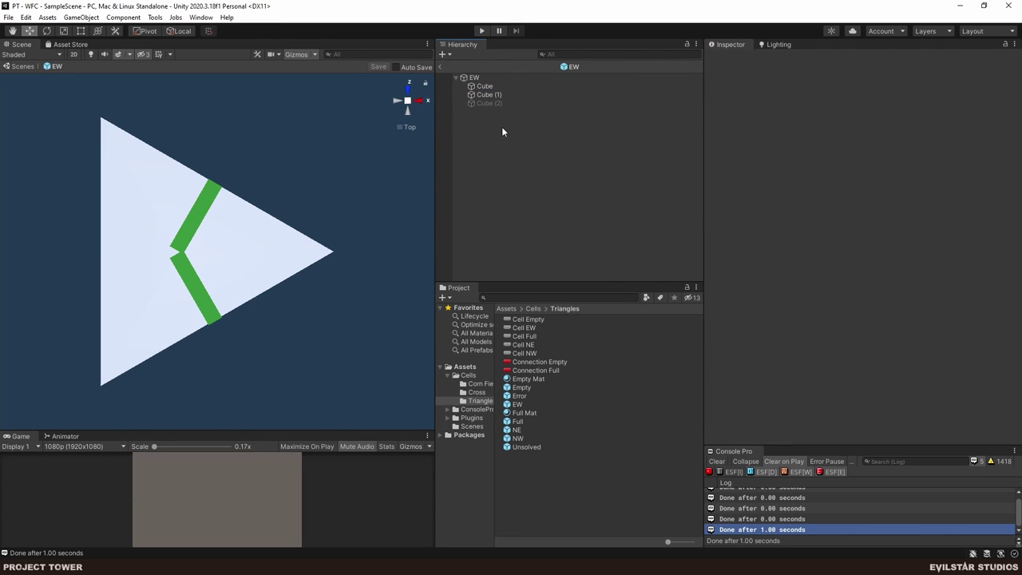
- Open the Full prefab and remove the Box Collider from its three cubes
double_click(522, 421)
left_click(485, 85)
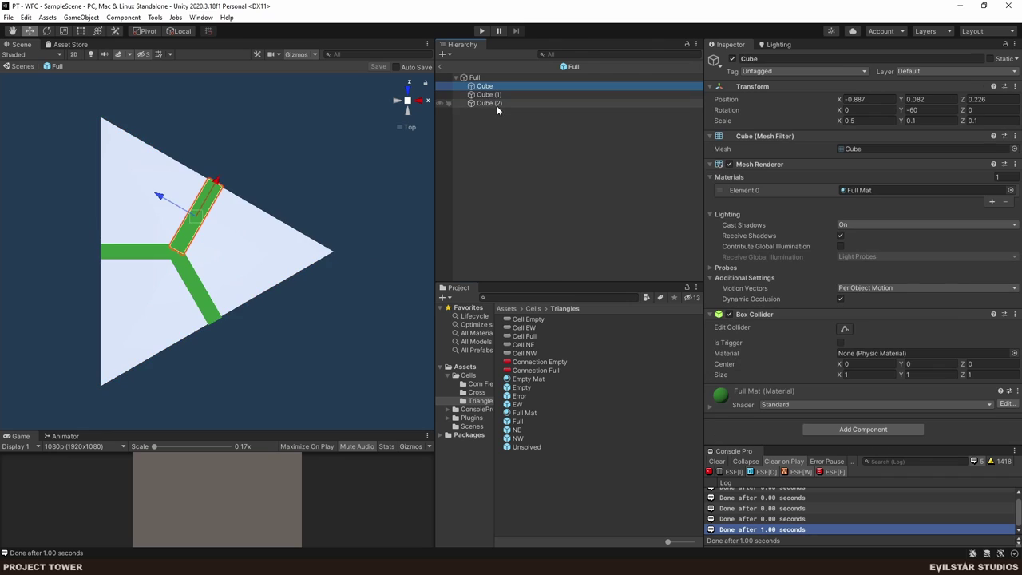
left_click(489, 103, "shift")
left_click(474, 79, "ctrl")
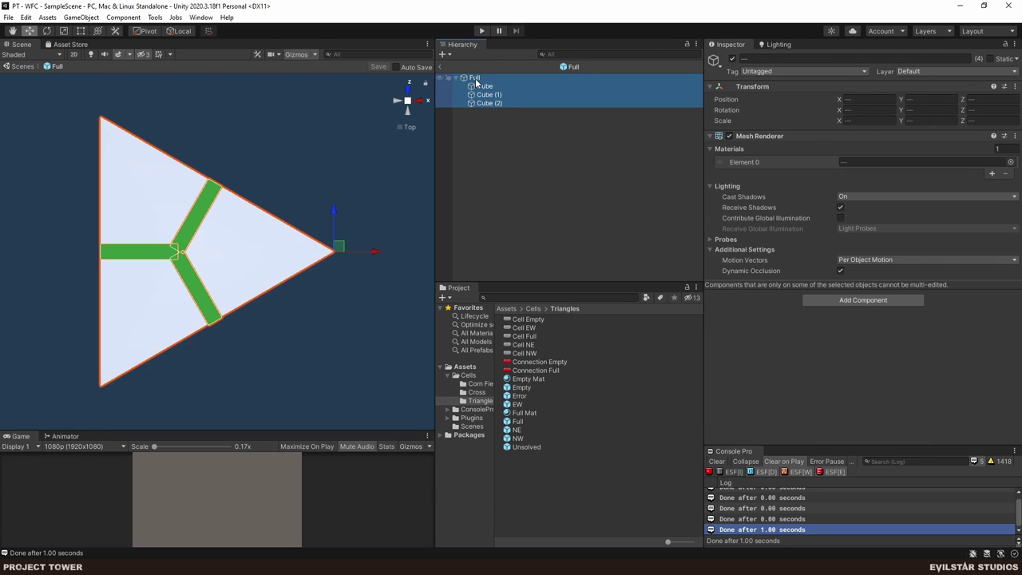
left_click(477, 79, "ctrl")
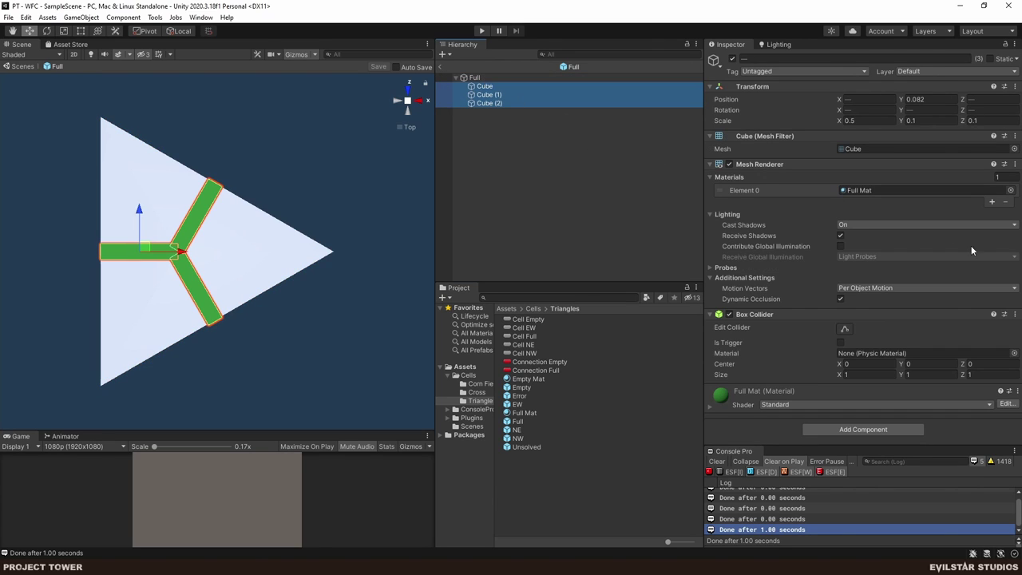
left_click(1015, 314)
left_click(958, 364)
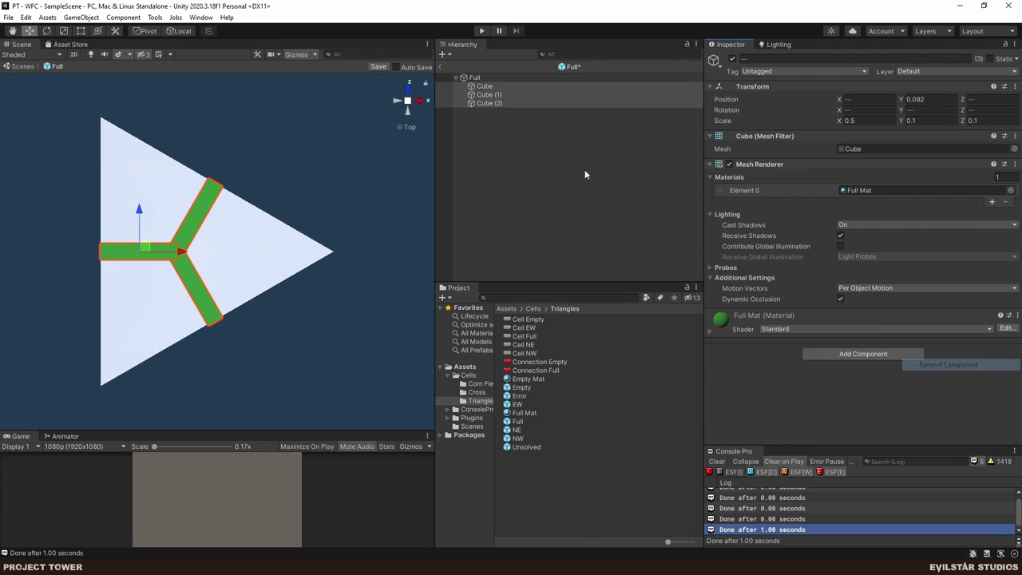
left_click(477, 78)
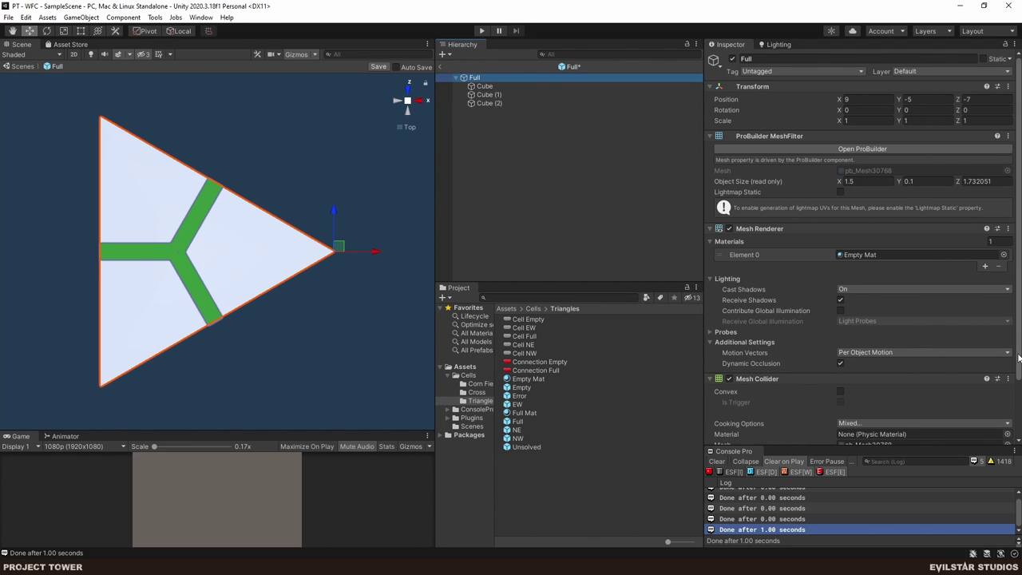
- Open the NE prefab and remove the Box Collider from its three cubes
double_click(520, 429)
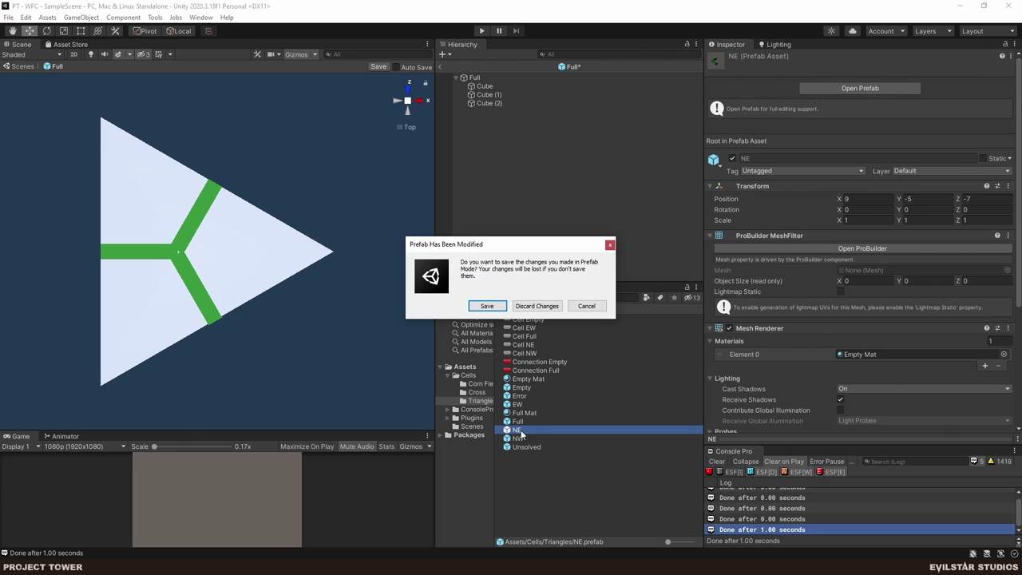
left_click(525, 306)
left_click(484, 86)
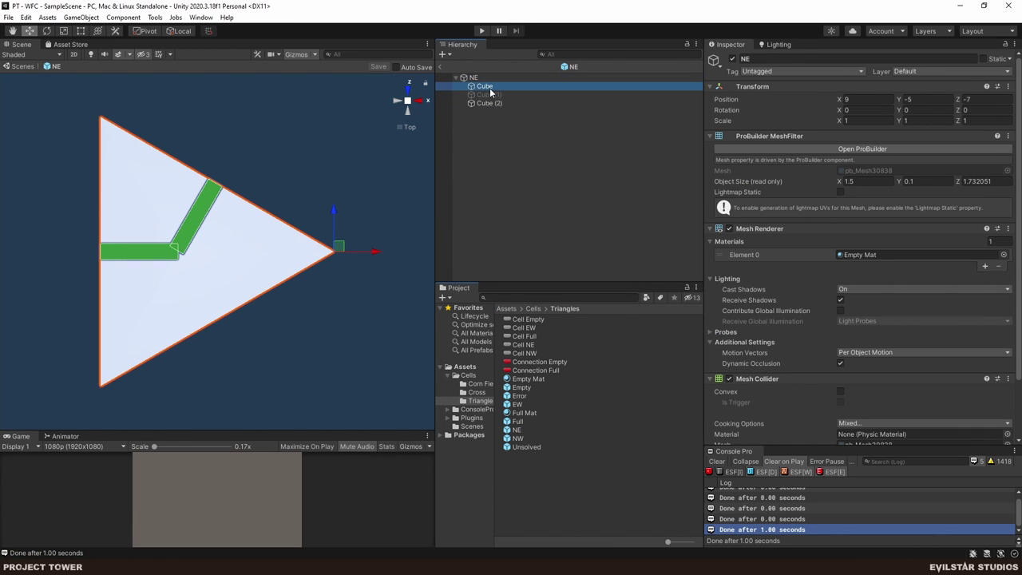
left_click(495, 105, "shift")
right_click(963, 316)
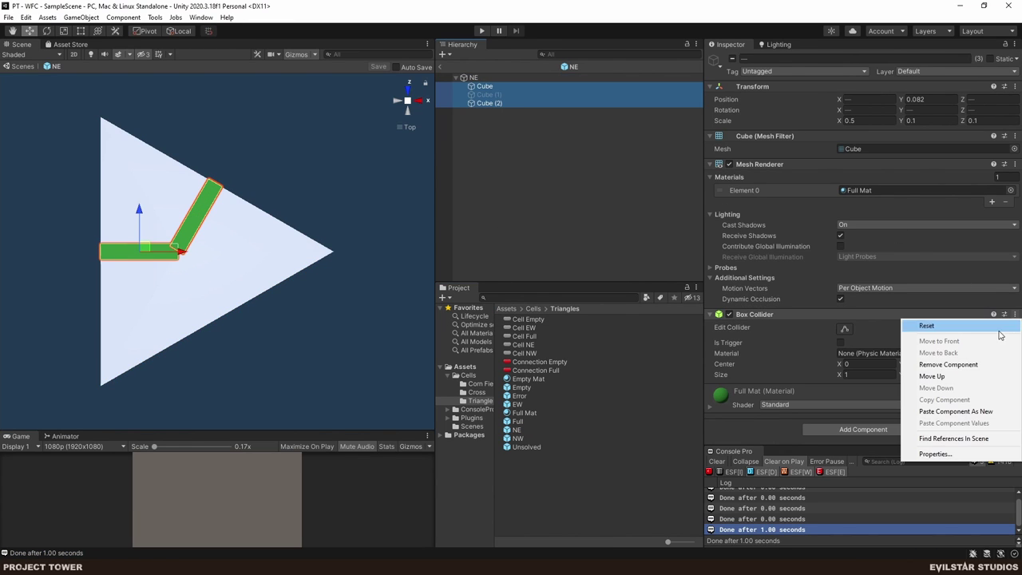
left_click(963, 364)
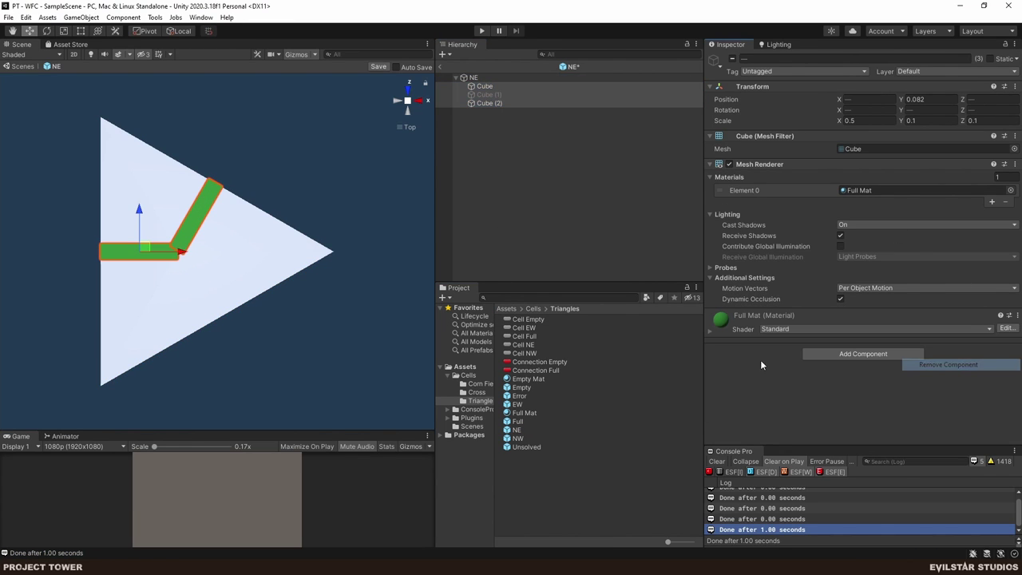
- Remove the Box Collider from all three cubes in the NW prefab and save the prefab
double_click(519, 438)
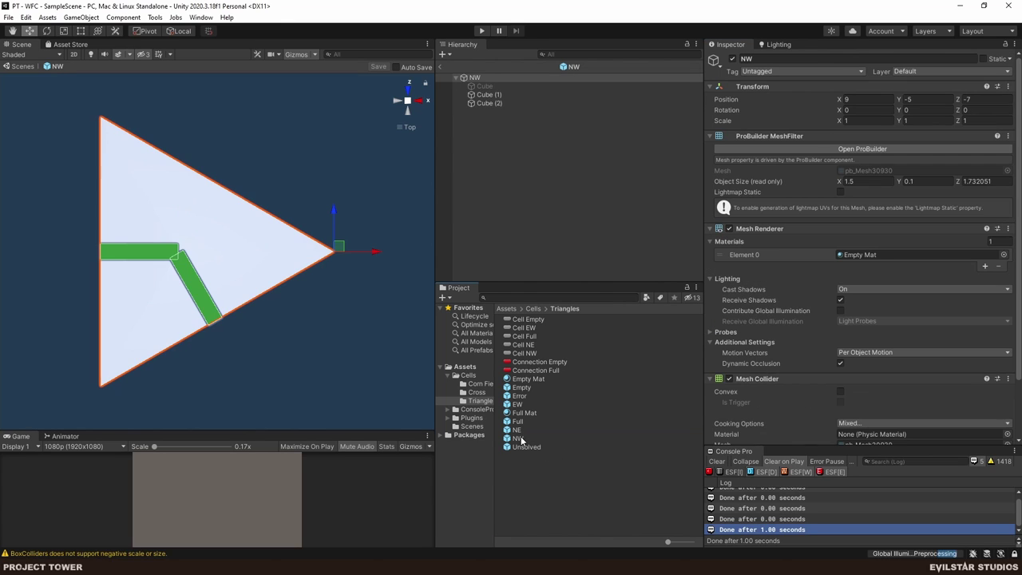
left_click(483, 85)
left_click(488, 103, "shift")
left_click(1013, 314)
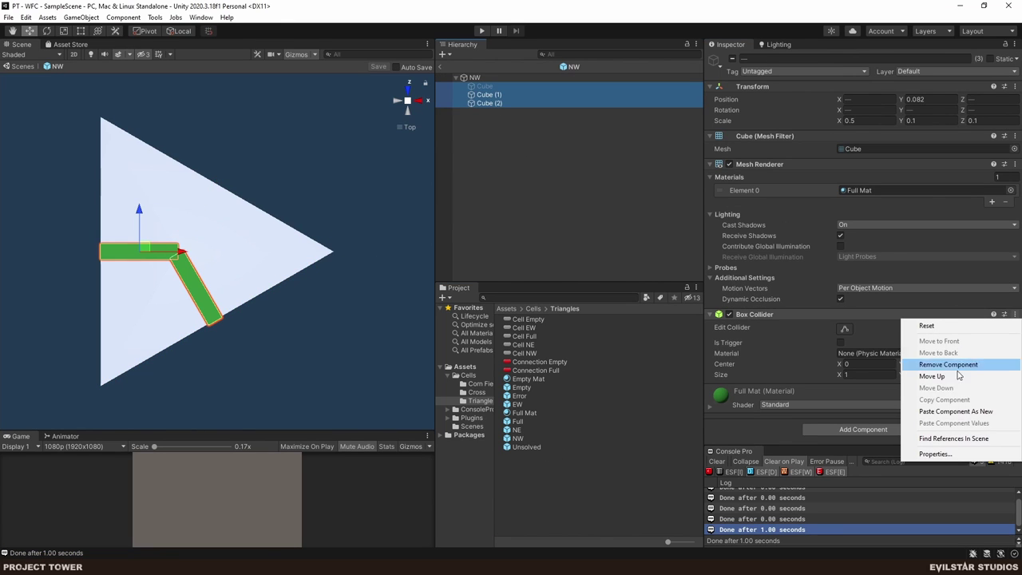
left_click(946, 364)
left_click(573, 458)
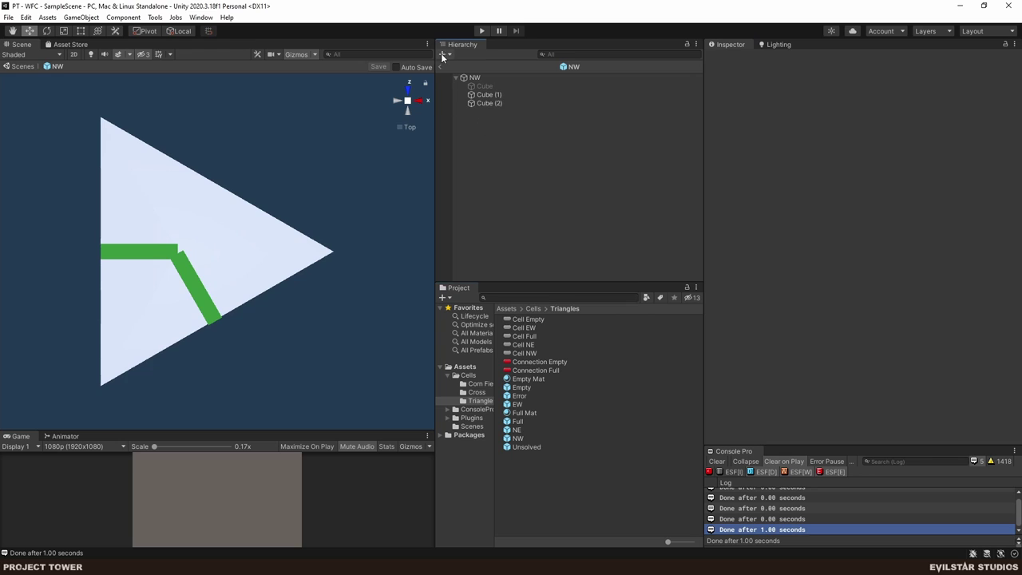
- Leave the NW prefab for the scene, enter play mode and select the WFC Triangle object with the view-pan tool active
left_click(437, 67)
left_click(483, 30)
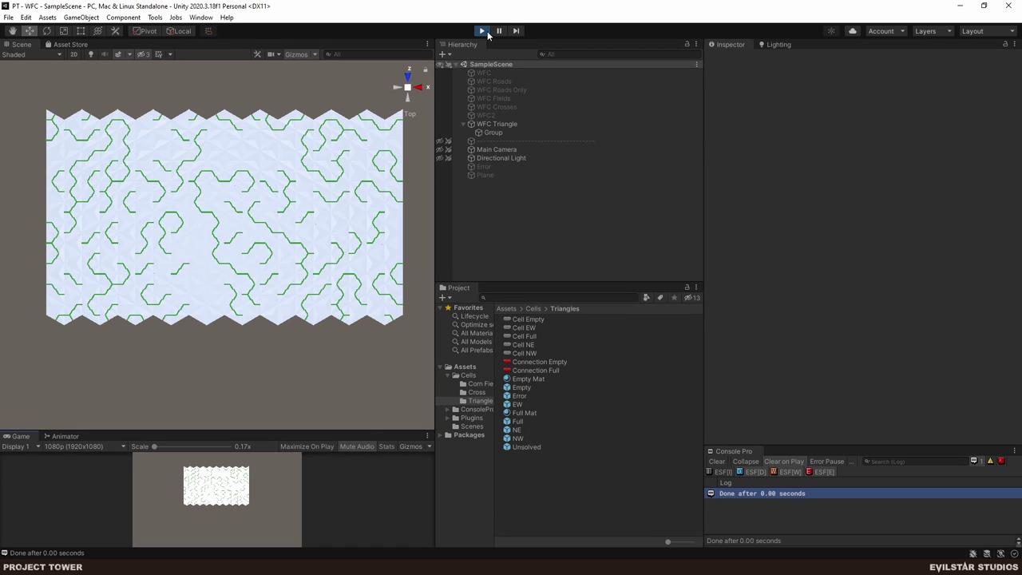
left_click(493, 125)
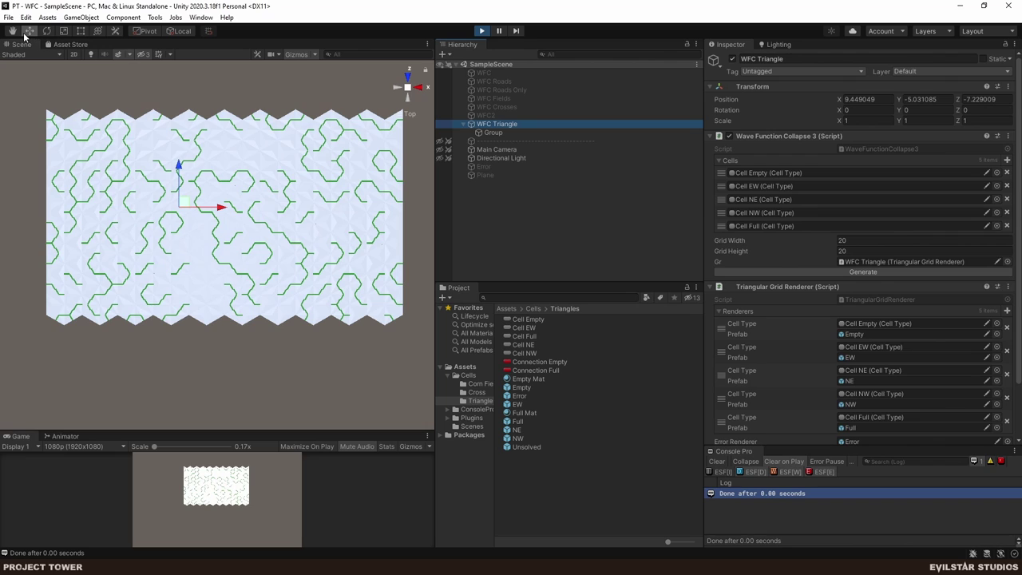
left_click(12, 31)
- Regenerate the WFC Triangle pattern repeatedly to test its generation with the cleaned-up prefabs
left_click(861, 271)
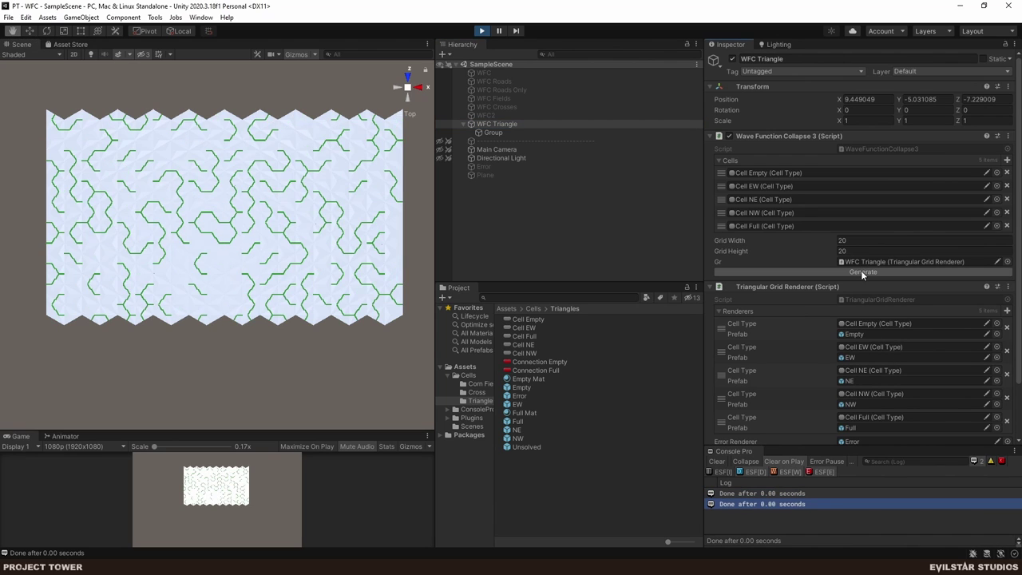
left_click(861, 270)
left_click(860, 270)
left_click(860, 270)
left_click(861, 270)
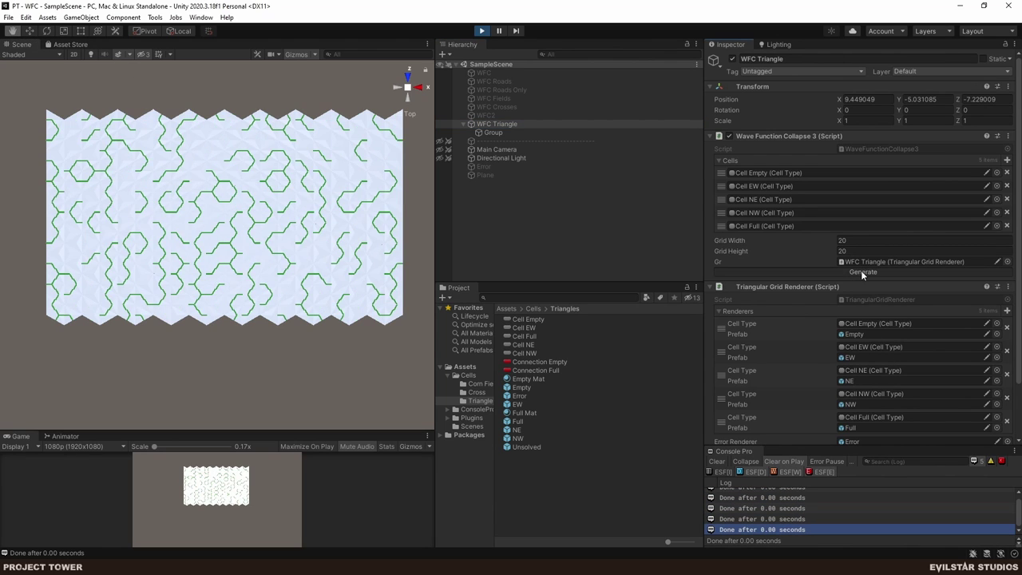
left_click(861, 269)
left_click(861, 270)
left_click(861, 270)
left_click(860, 270)
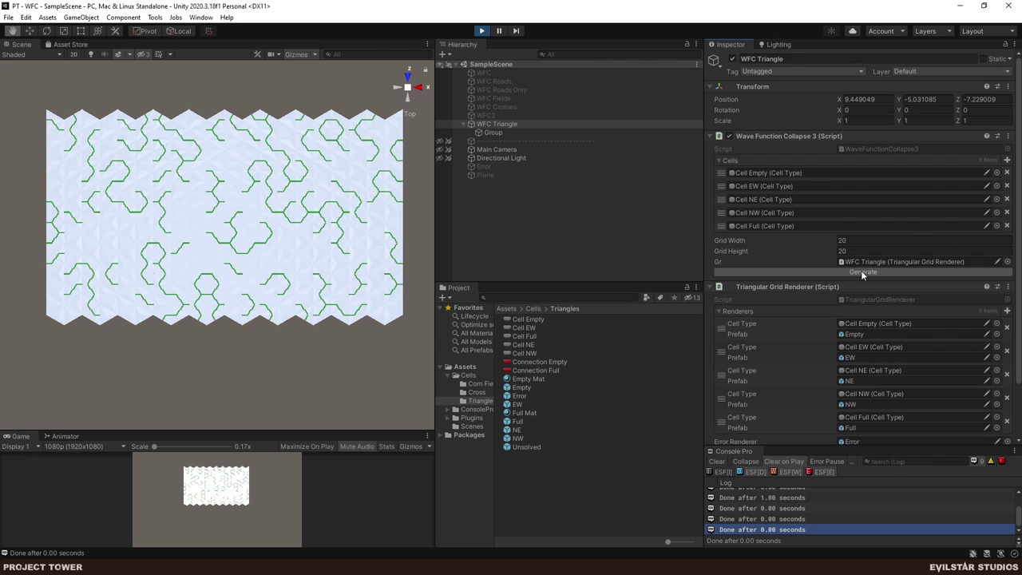
left_click(860, 270)
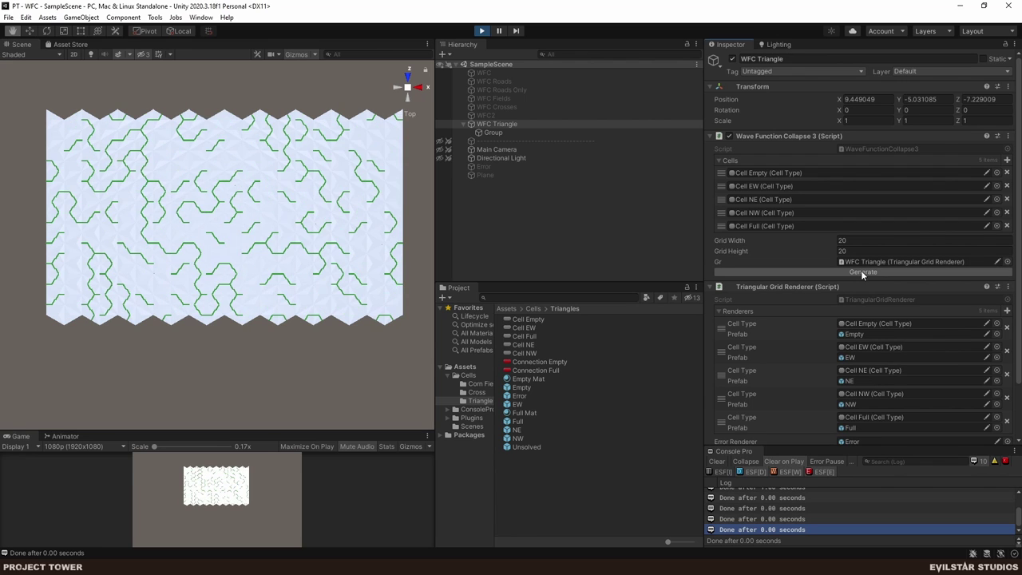
- Examine the path connections and outer edges of the generated triangle pattern, and exit play mode
scroll(163, 162, "up", 5)
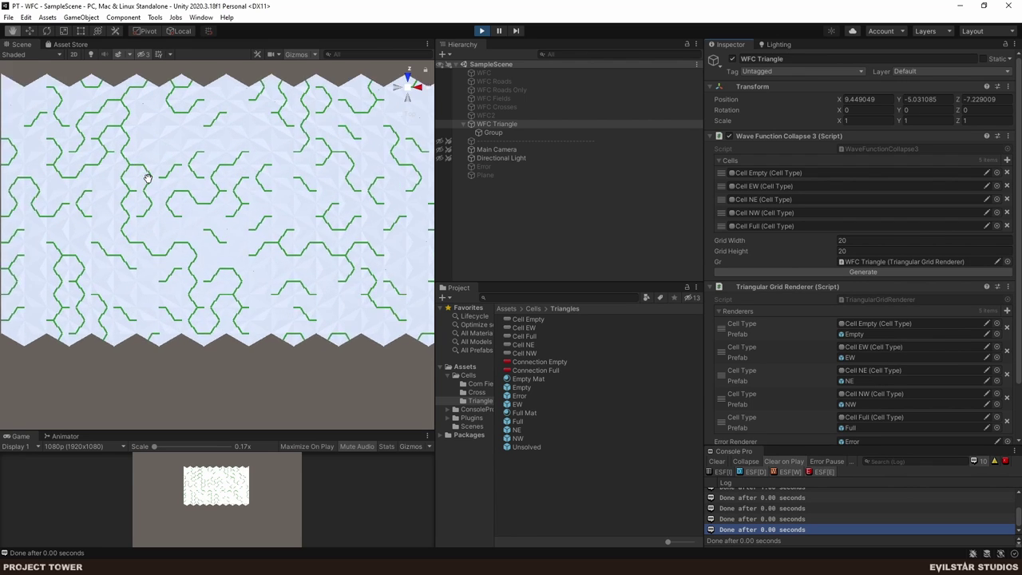
scroll(163, 162, "up", 5)
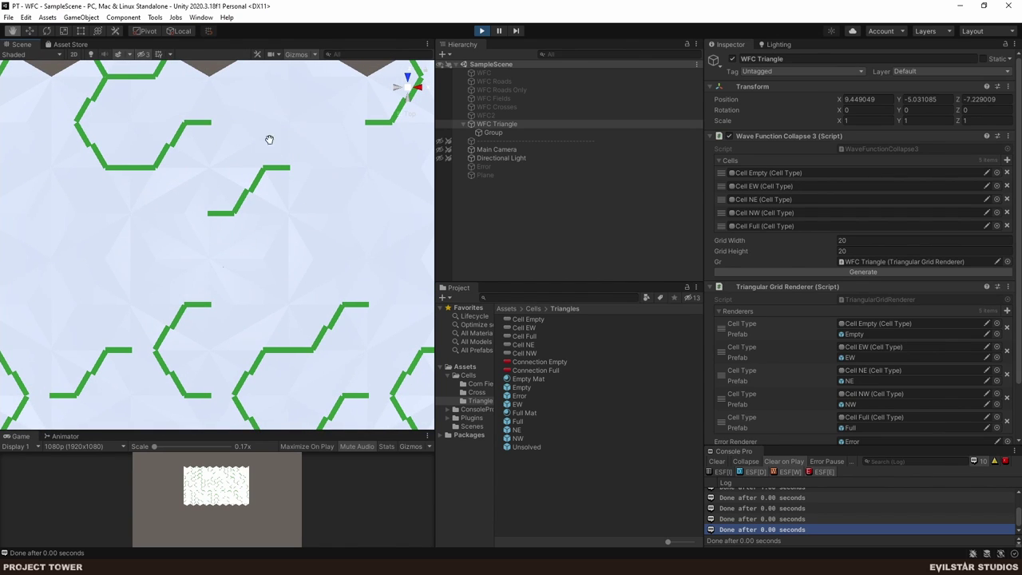
scroll(219, 210, "up", 3)
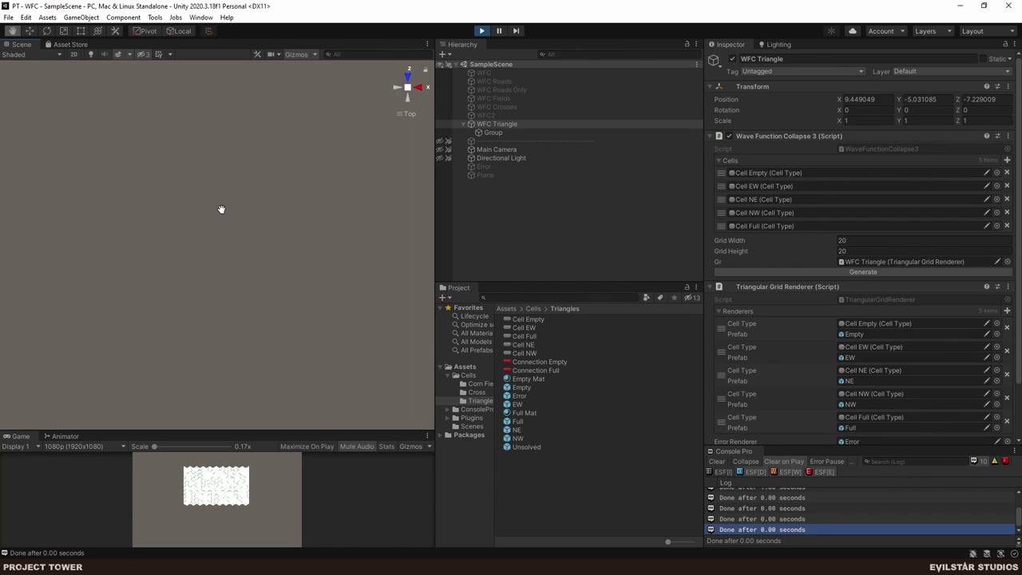
scroll(221, 210, "down", 2)
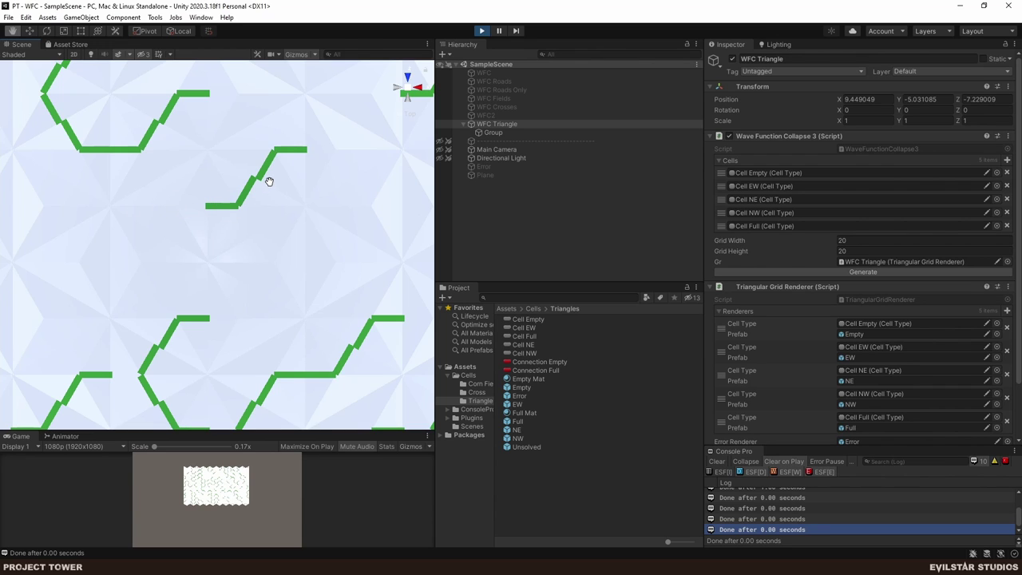
scroll(266, 277, "down", 5)
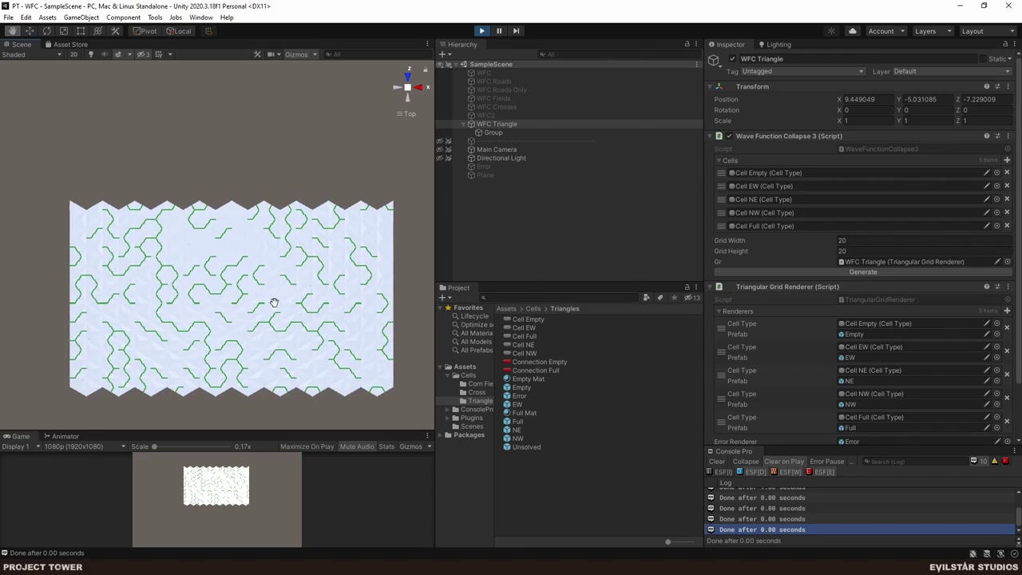
left_click_drag(271, 299, 259, 263)
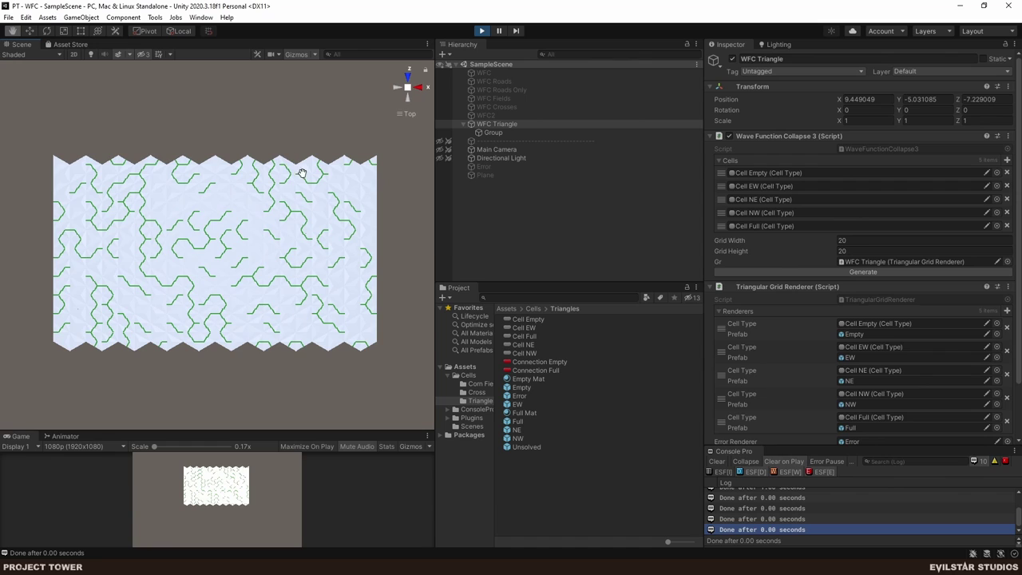
left_click(481, 30)
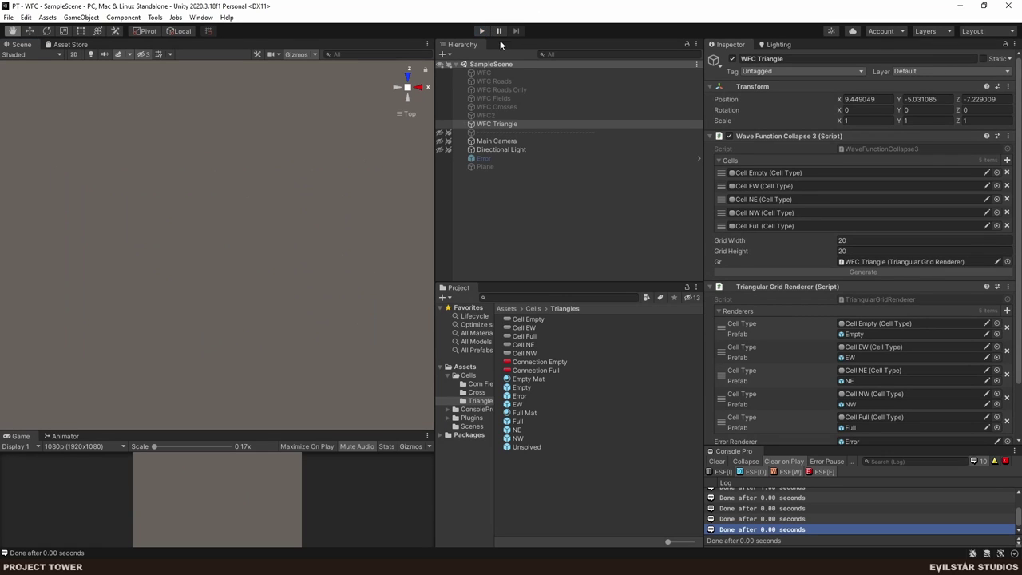
- Activate the WFC object, deactivate WFC Triangle and run the scene to generate the original square pattern
left_click(495, 73)
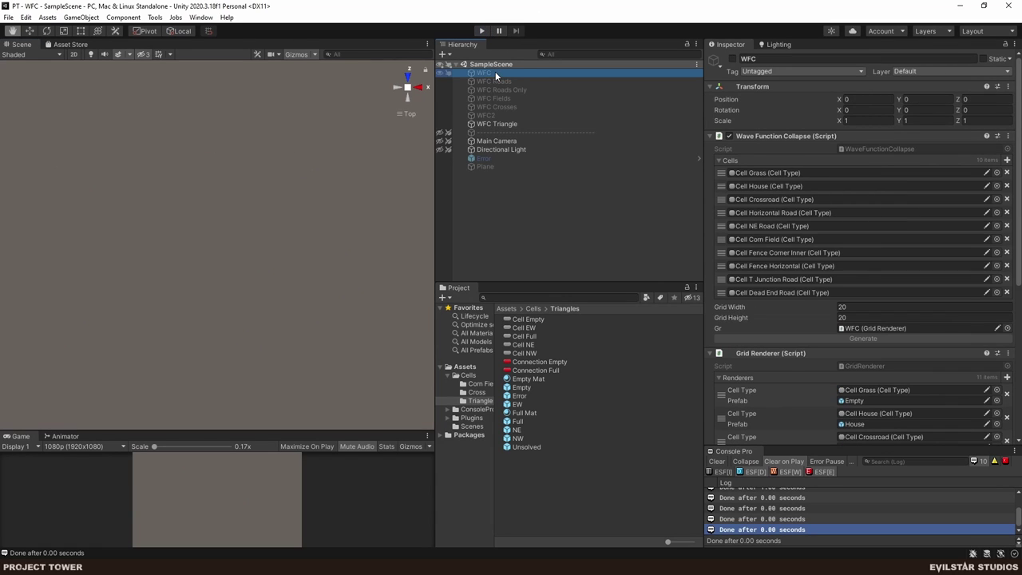
left_click(730, 59)
left_click(507, 124)
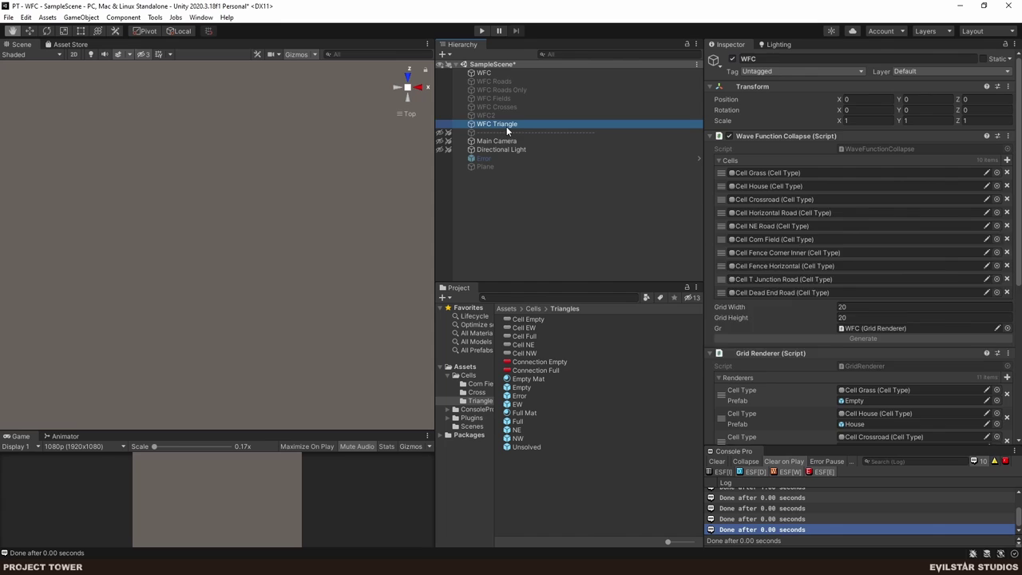
left_click(728, 59)
left_click(481, 30)
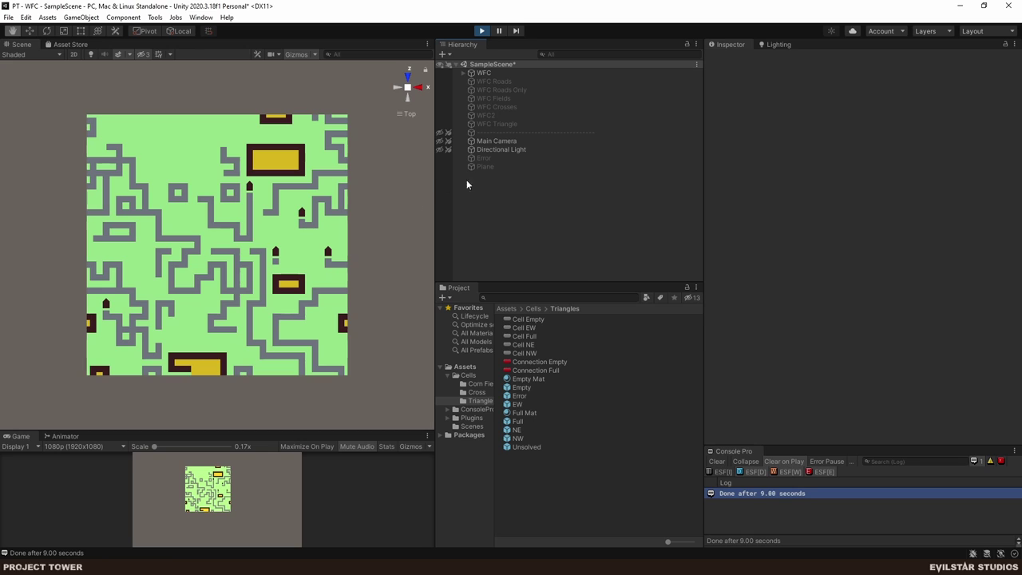
- Deactivate WFC, activate WFC Roads Only in its place and generate its road pattern once more
left_click(496, 71)
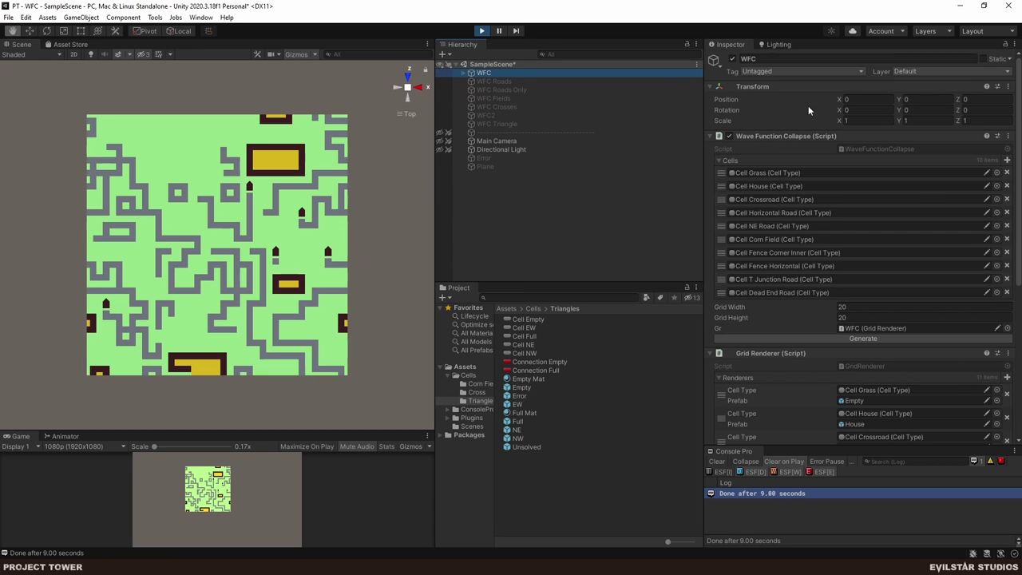
left_click(732, 59)
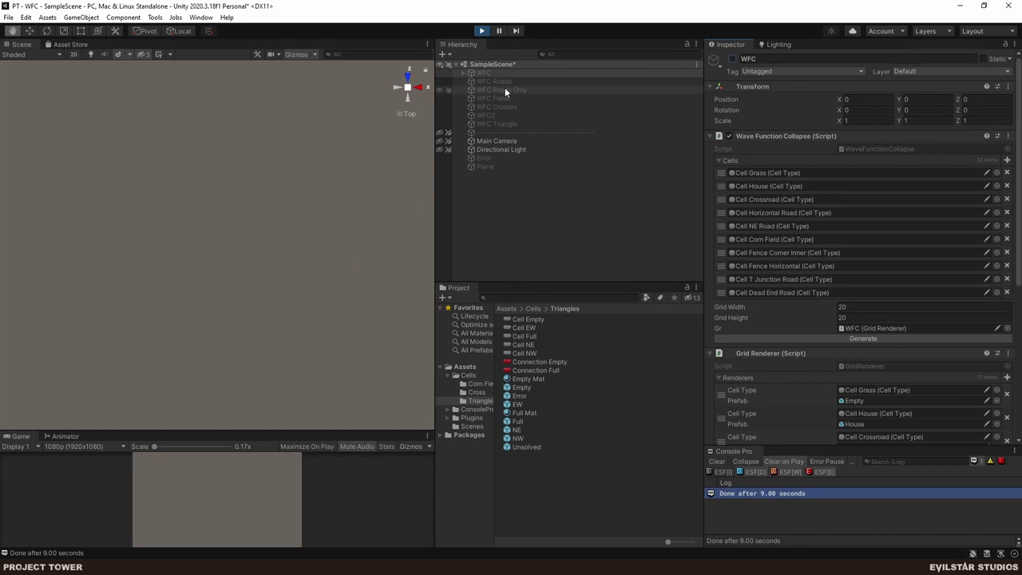
left_click(524, 89)
left_click(732, 58)
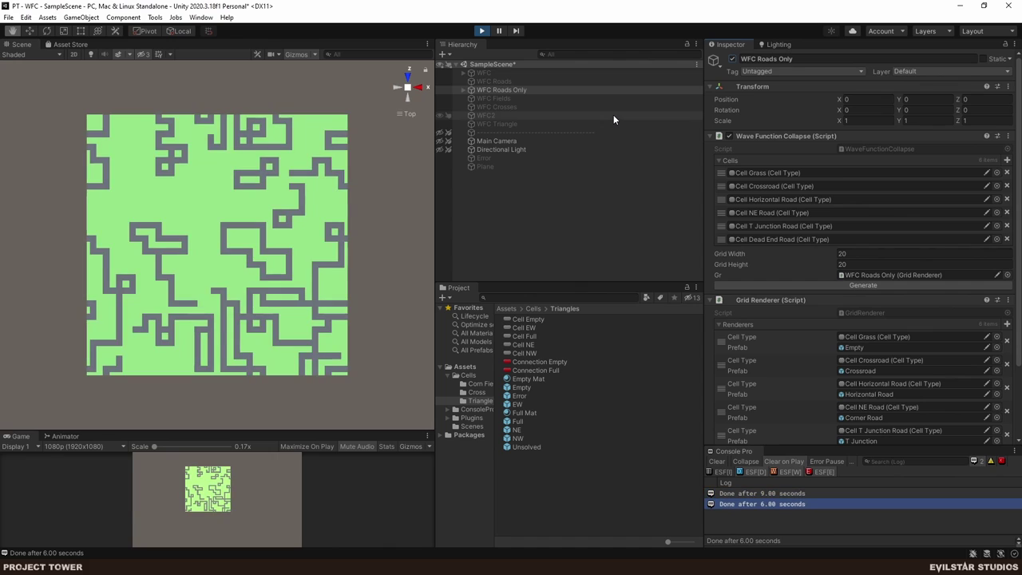
left_click(849, 285)
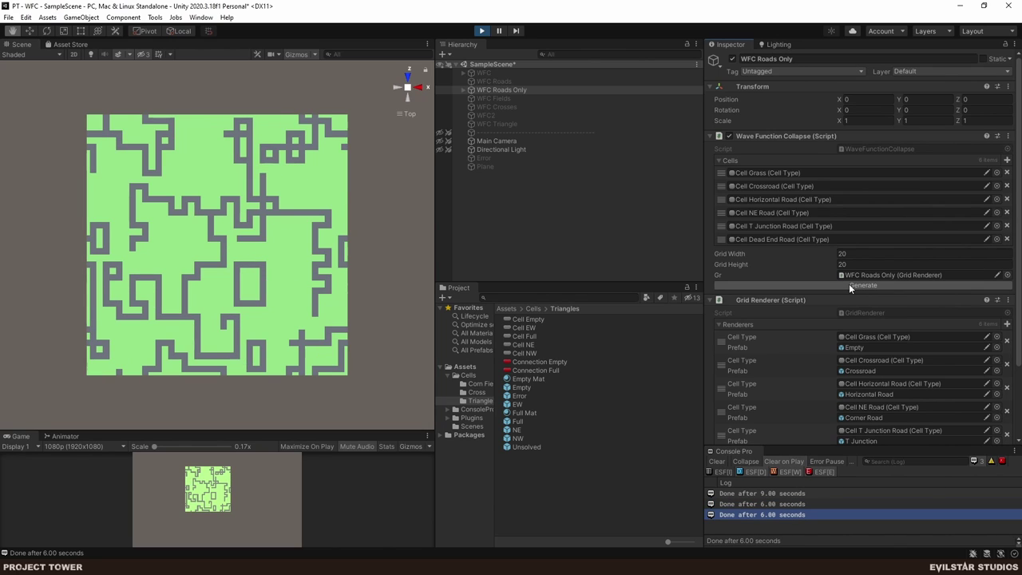
- Activate WFC2, deactivate WFC Roads Only and regenerate the WFC2 road pattern for comparison
left_click(499, 113)
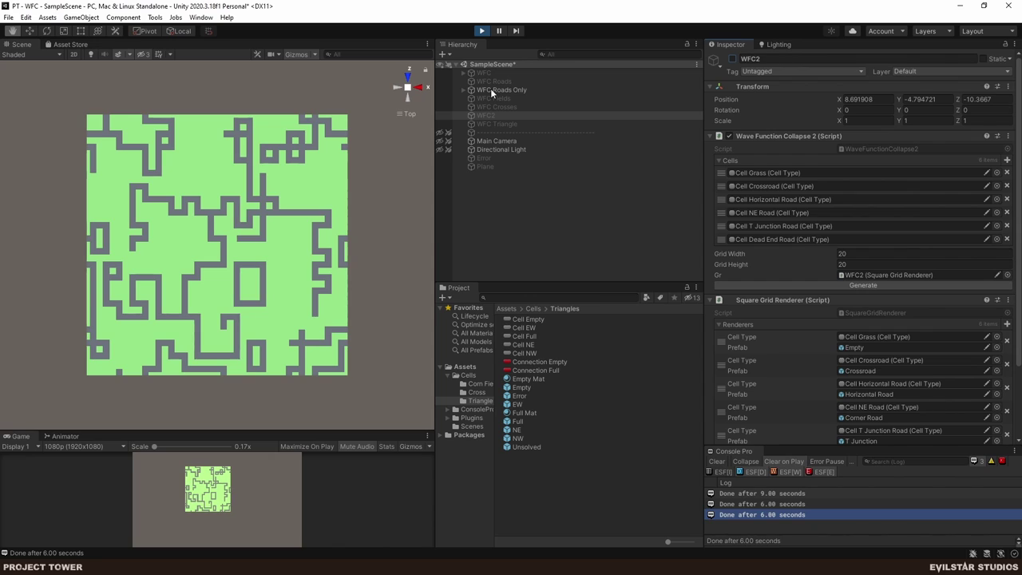
key("alt+shift+a")
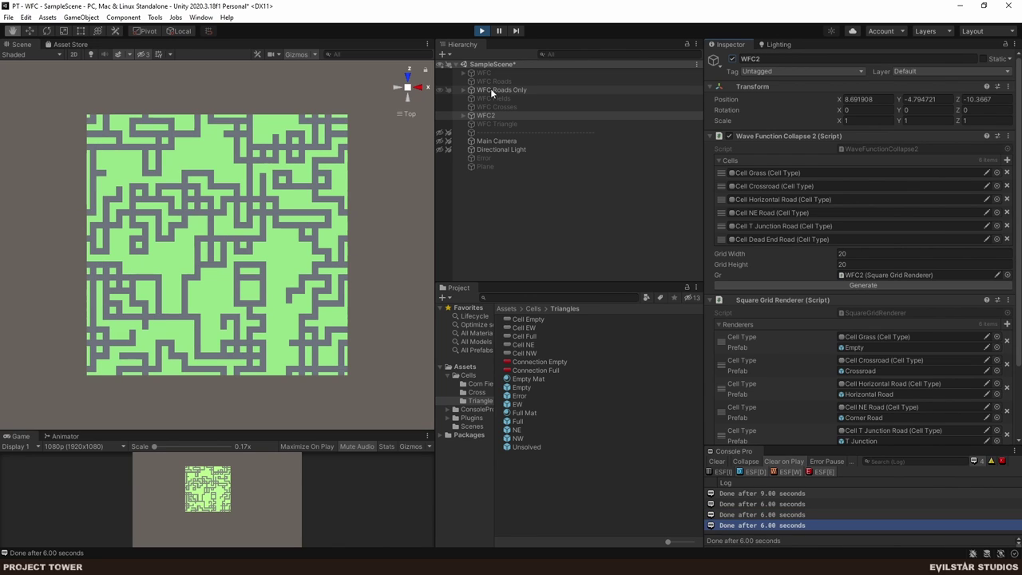
left_click(535, 89)
left_click(732, 59)
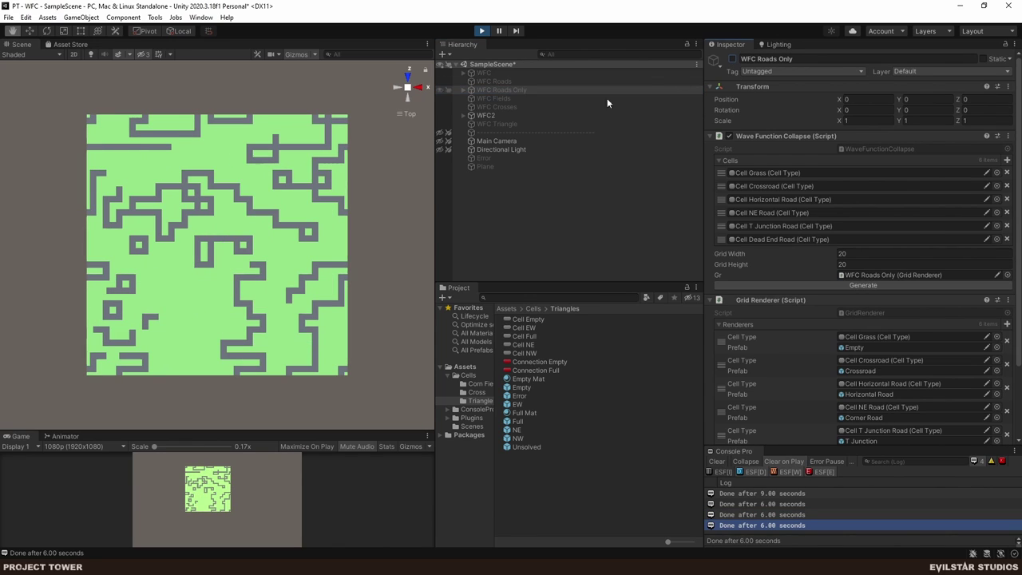
left_click(488, 116)
left_click(869, 282)
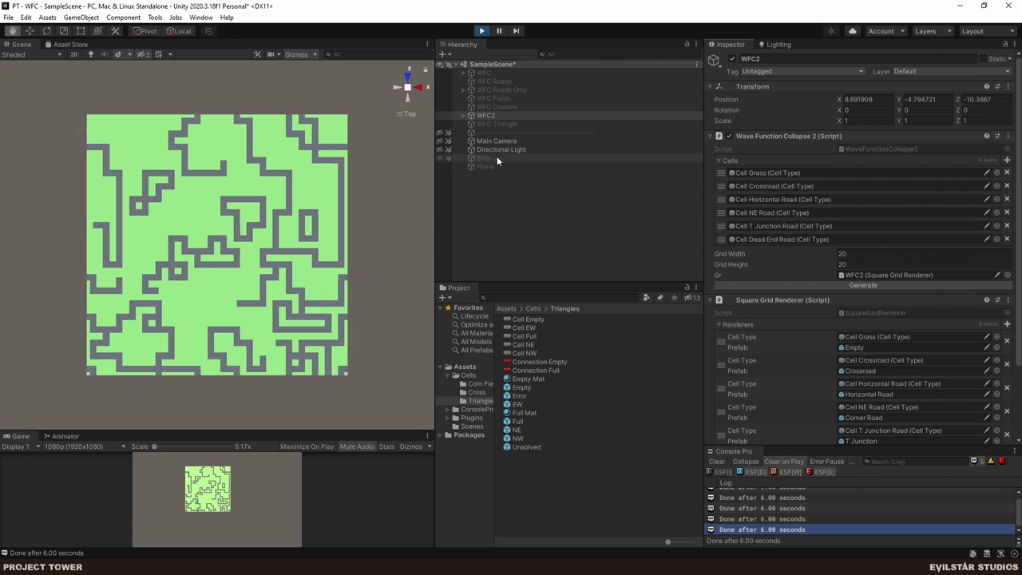
- Activate WFC Triangle and deactivate WFC2 so only the triangular pattern is shown, centred in the scene view
left_click(497, 125)
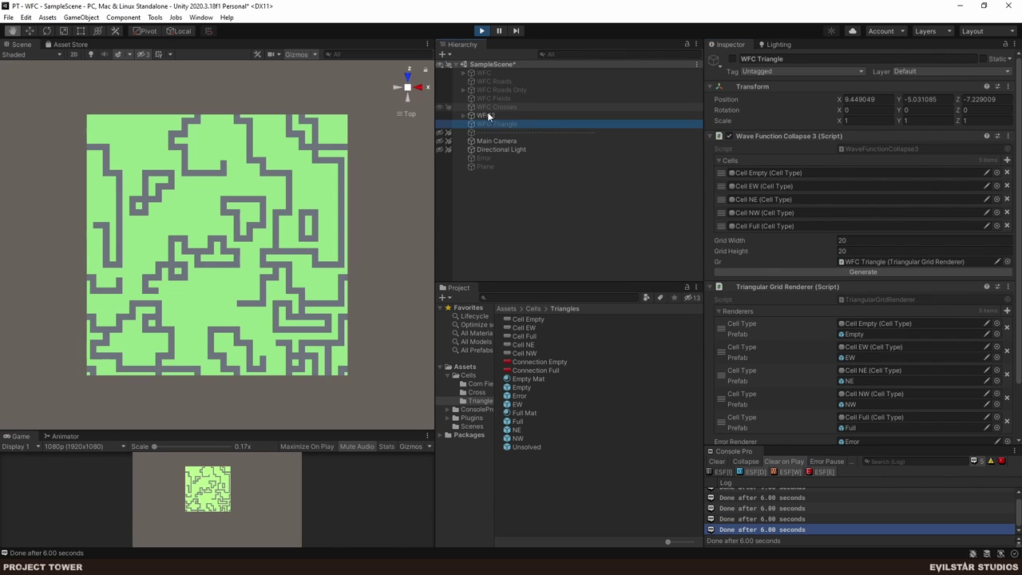
left_click(733, 58)
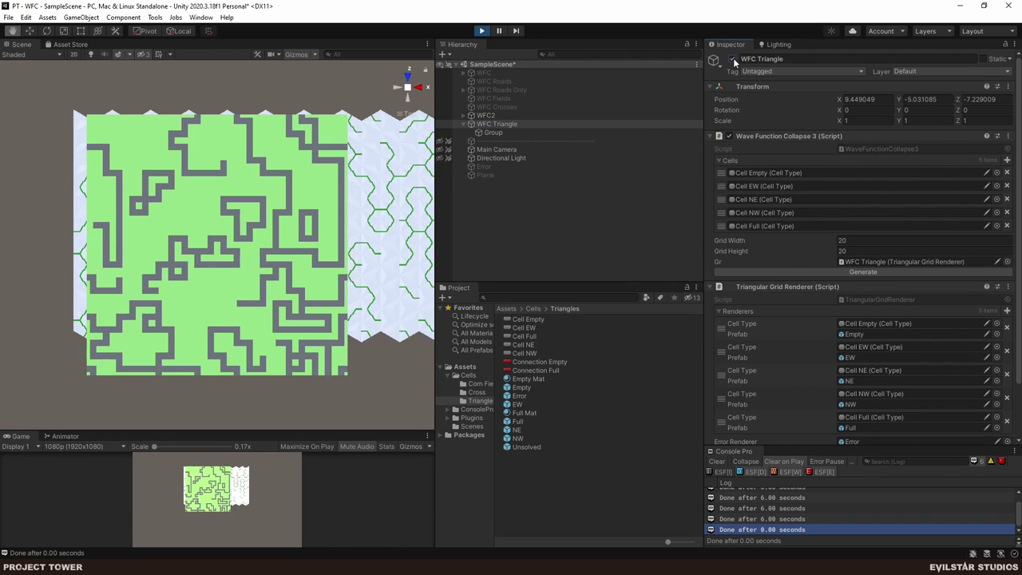
left_click(487, 116)
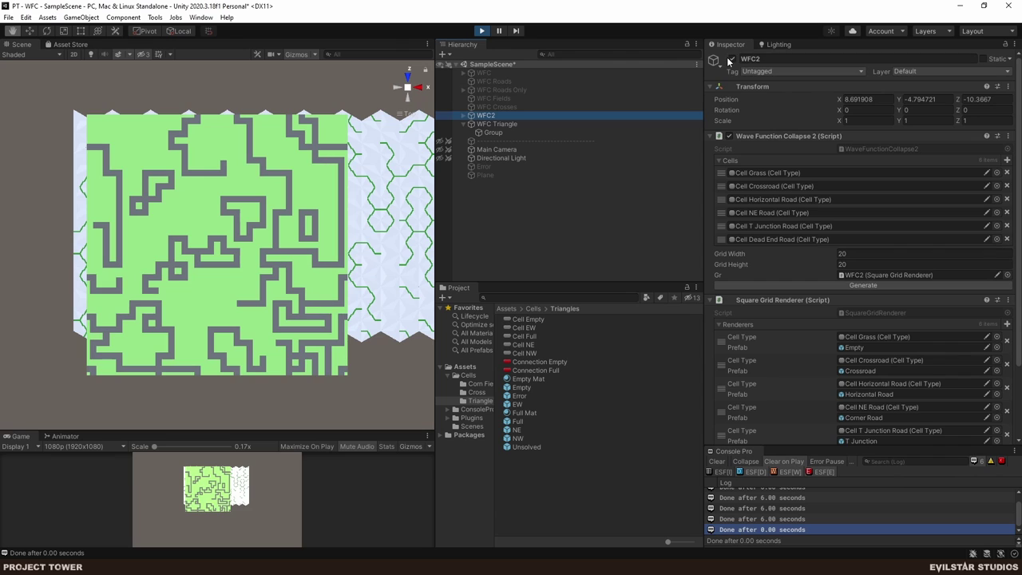
left_click(729, 58)
left_click_drag(311, 168, 279, 168)
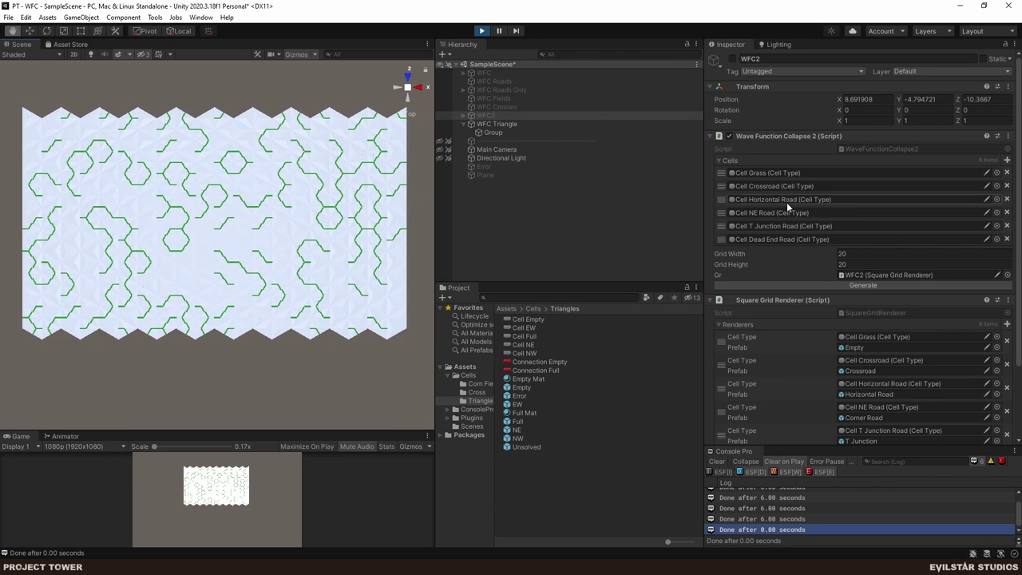
left_click(854, 286)
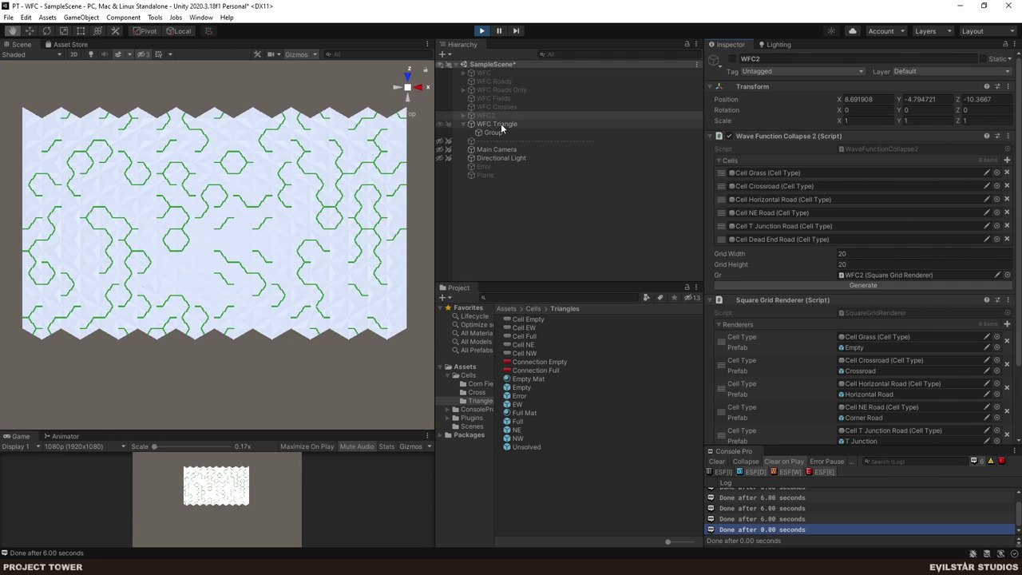
- Select WFC Triangle and generate new triangular patterns many times in a row to compare its speed with the square versions
left_click(501, 124)
left_click(866, 271)
left_click(866, 271)
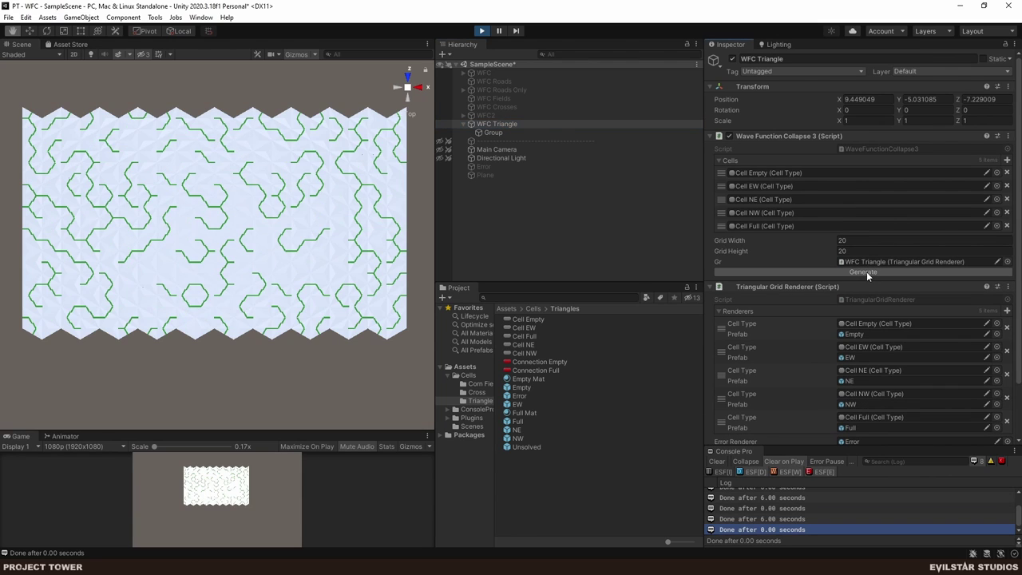
left_click(866, 271)
left_click(866, 271)
left_click(866, 271)
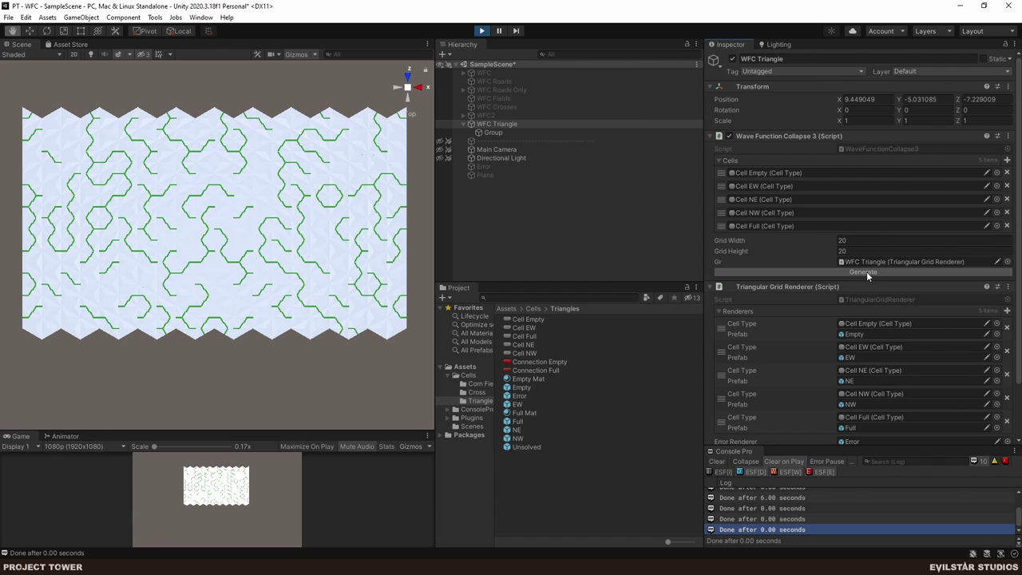
left_click(866, 271)
left_click(866, 271)
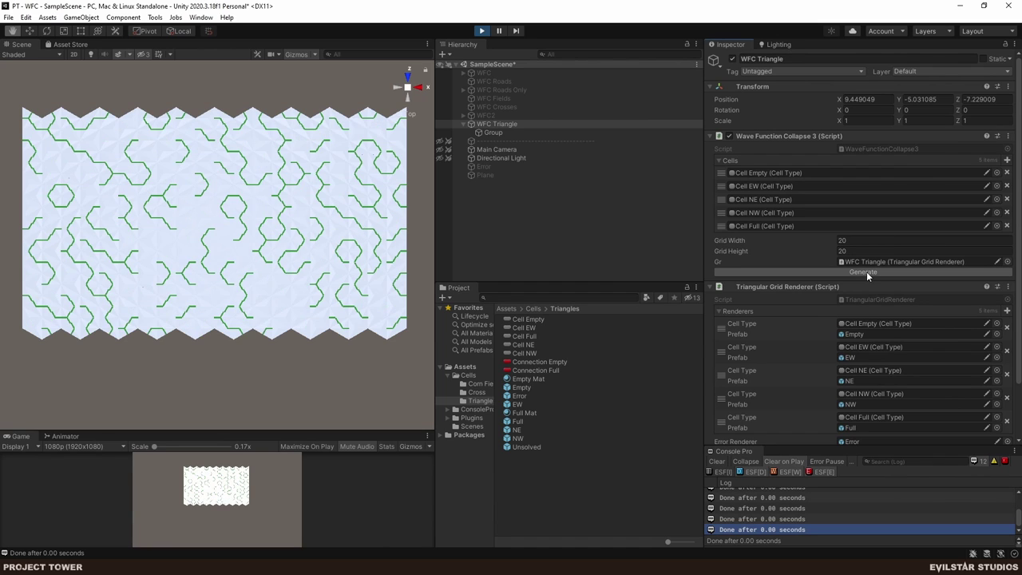
left_click(866, 272)
left_click(867, 271)
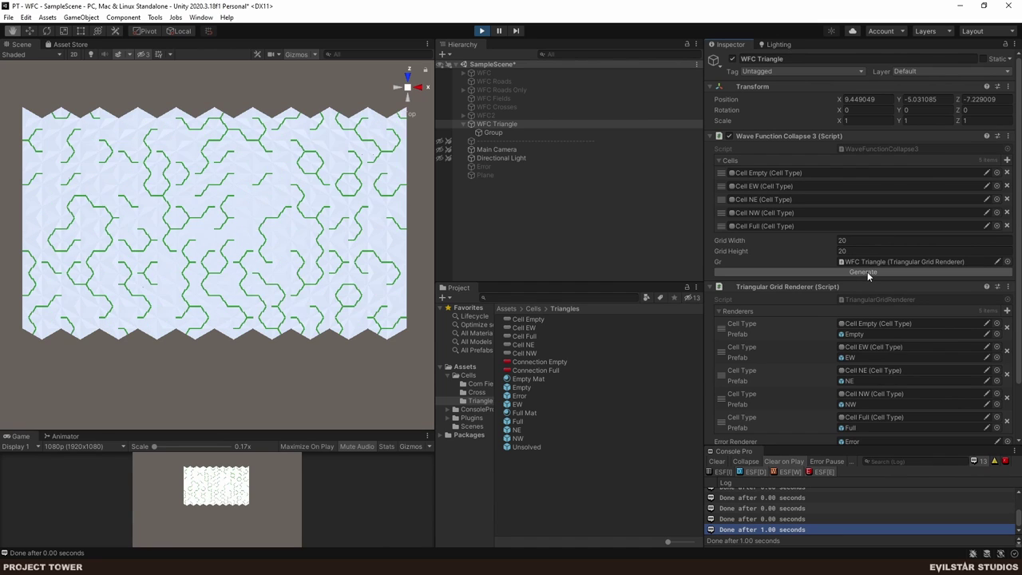
left_click(867, 272)
left_click(867, 271)
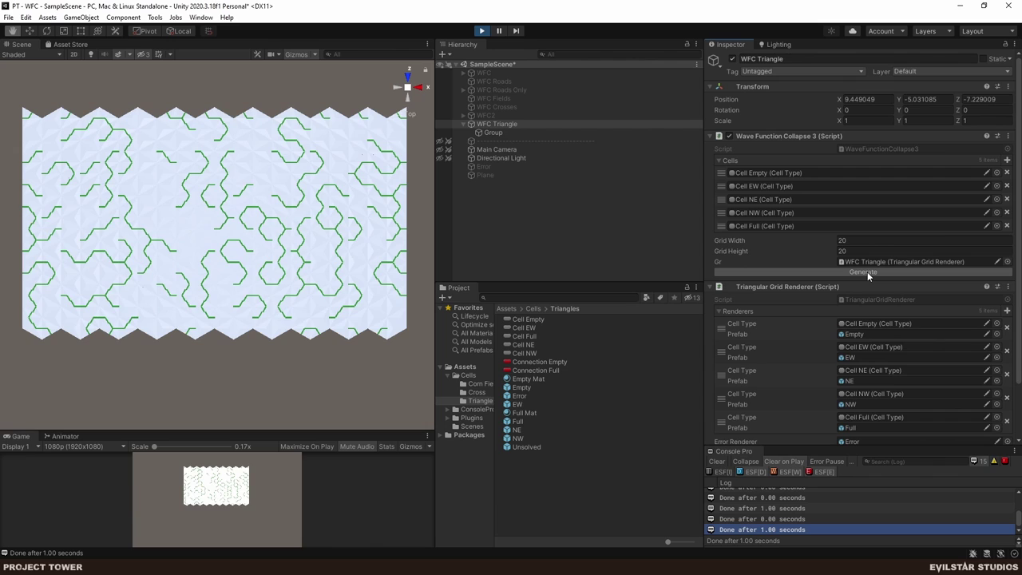
left_click(867, 271)
left_click(867, 272)
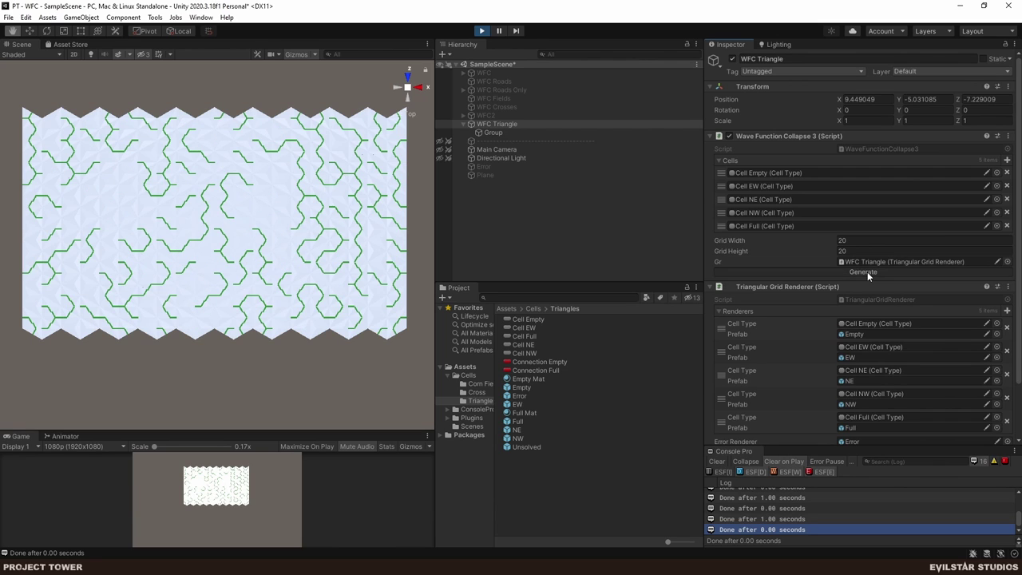
- Keep regenerating the WFC Triangle pattern on the 20 by 20 grid to check that every result solves quickly and cleanly
left_click(867, 271)
left_click(867, 272)
left_click(866, 271)
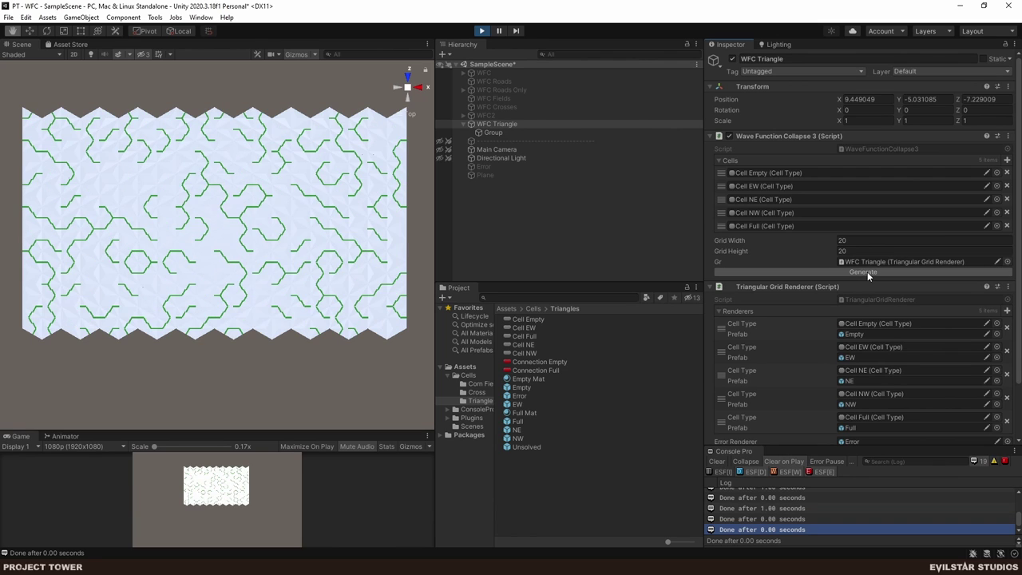
left_click(867, 271)
left_click(867, 272)
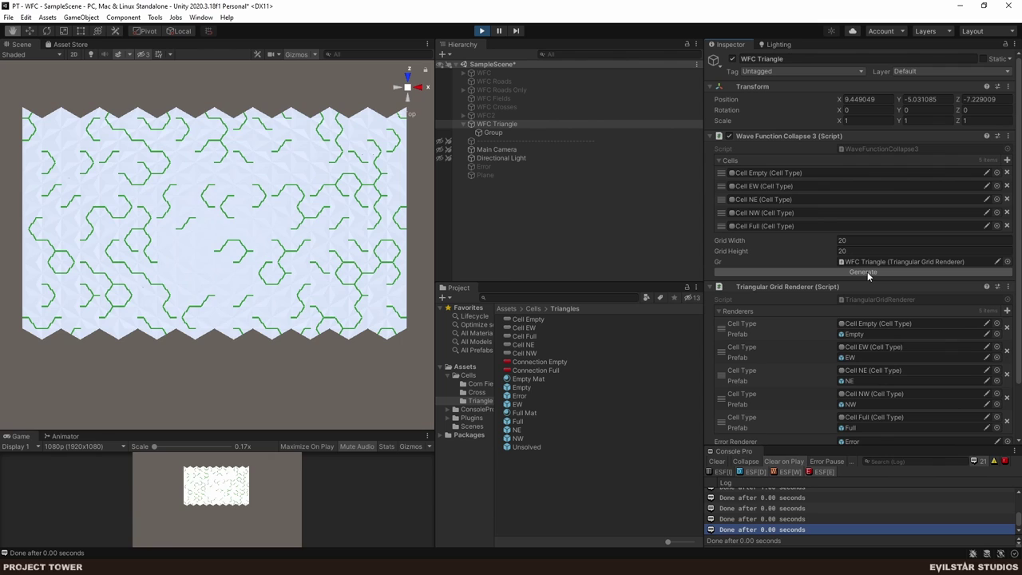
left_click(867, 271)
left_click(867, 271)
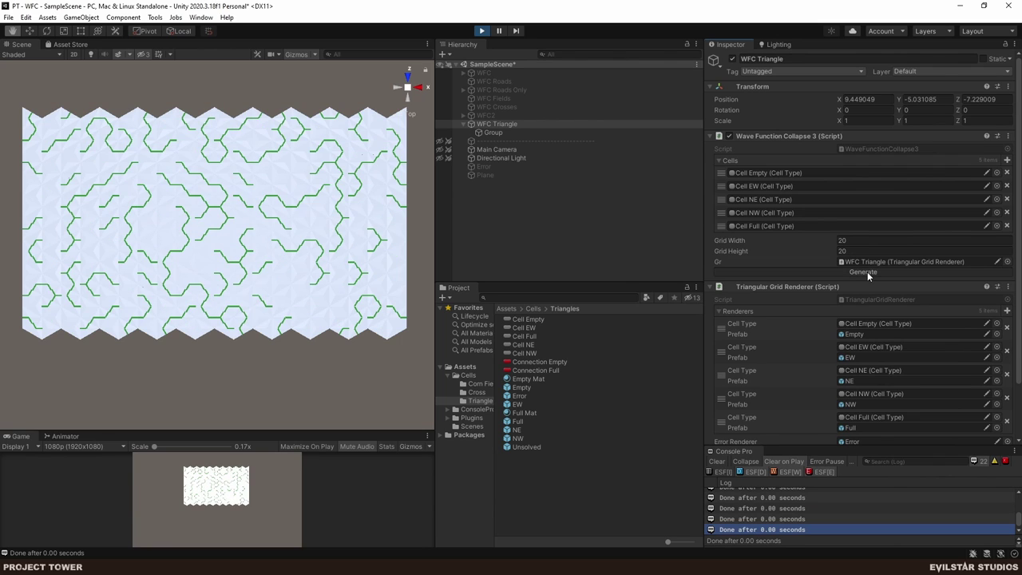
left_click(867, 272)
left_click(866, 271)
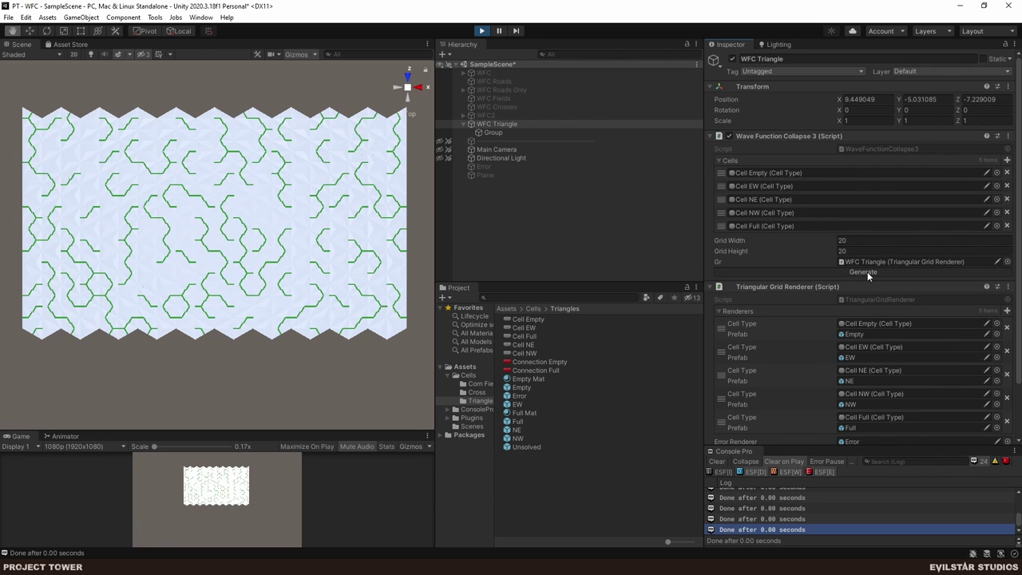
left_click(866, 271)
left_click(867, 271)
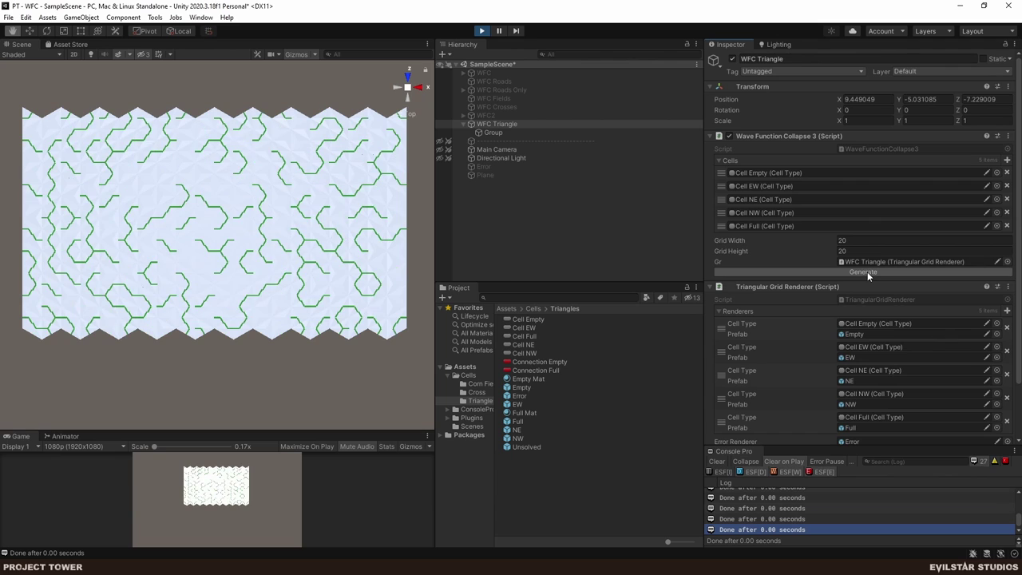
left_click(867, 271)
left_click(866, 271)
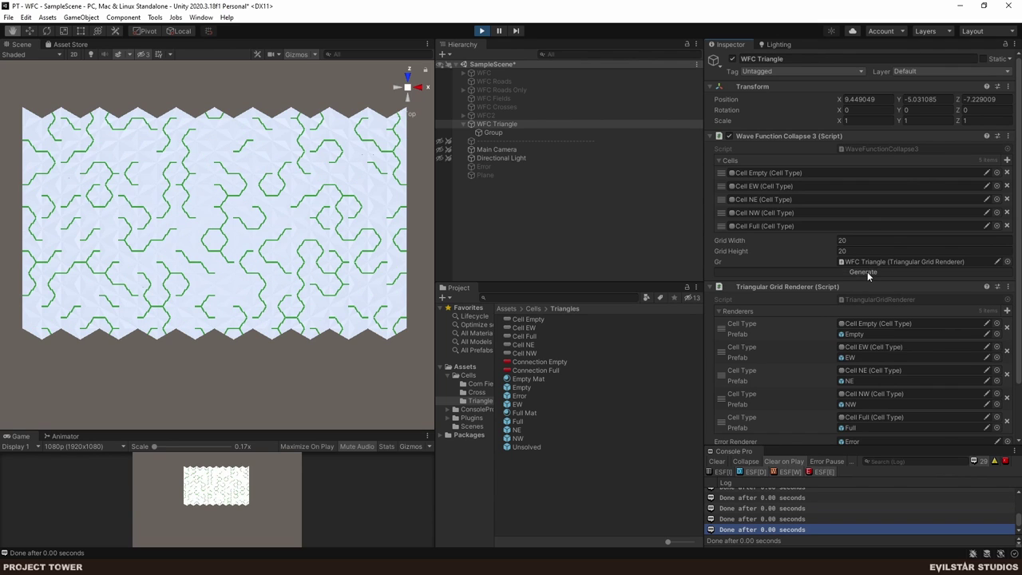
left_click(867, 271)
left_click(866, 271)
left_click(867, 272)
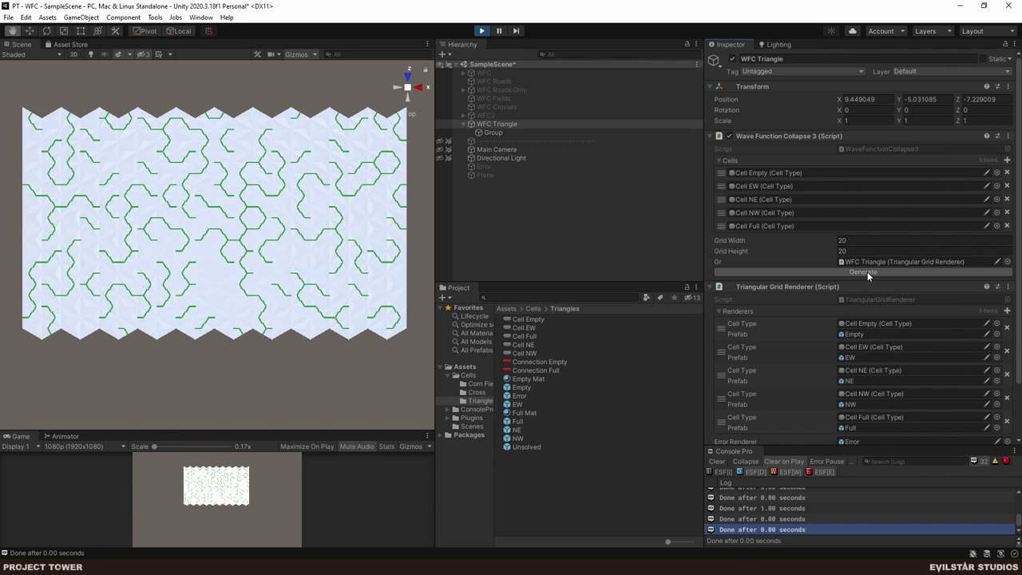
left_click(867, 271)
left_click(867, 271)
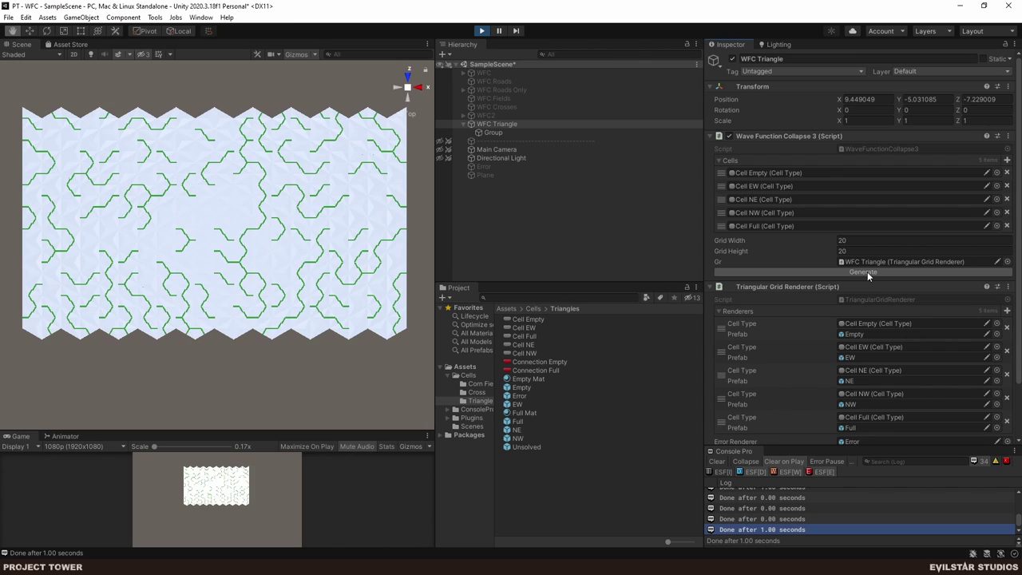
left_click(867, 271)
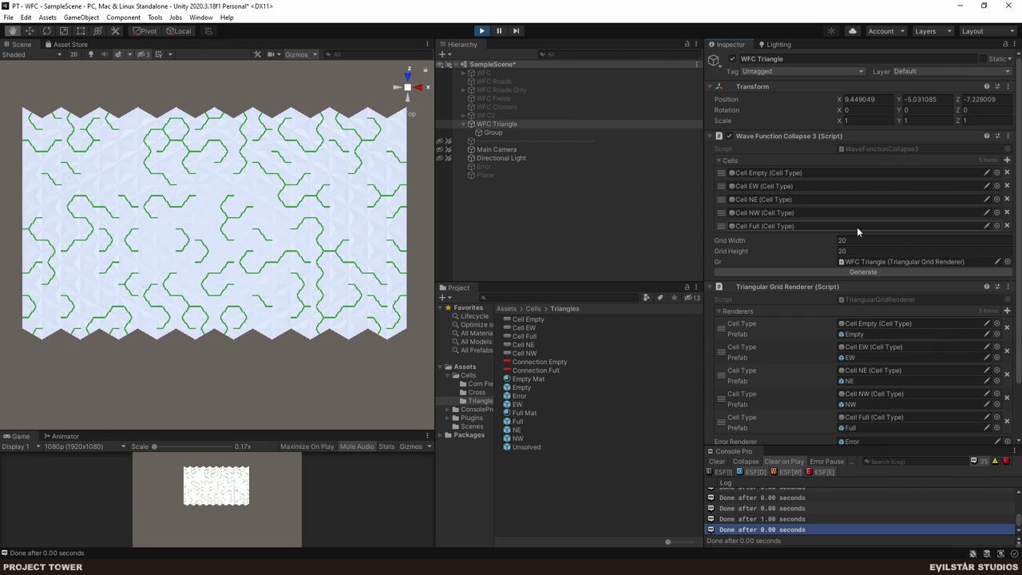
left_click(867, 272)
left_click(867, 271)
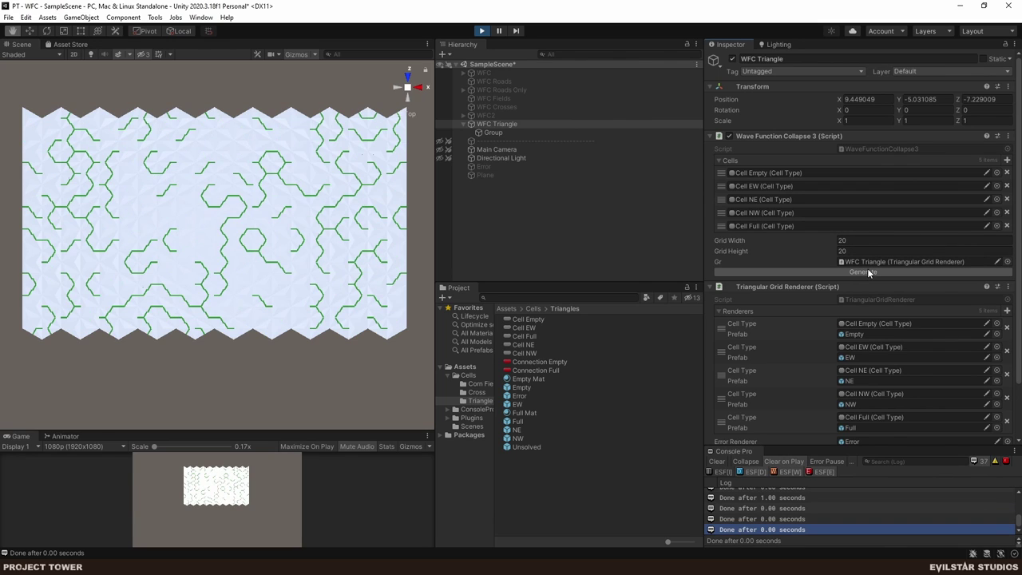
left_click(867, 271)
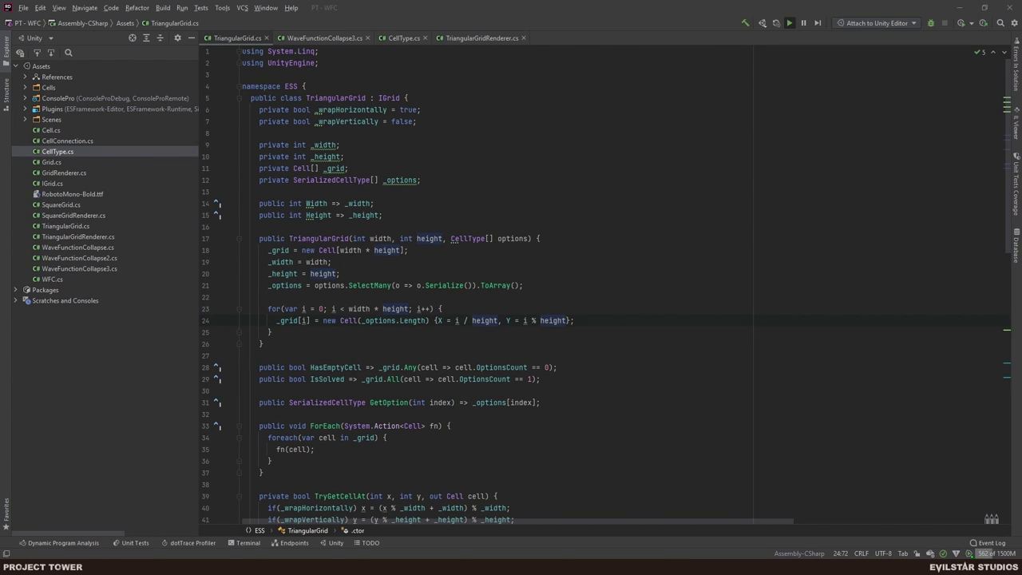
- Switch to HacknPlan and mark the "Create triangular grid" sub-task of Research WFC - Part 2 as done
left_click(43, 496)
left_click(417, 119)
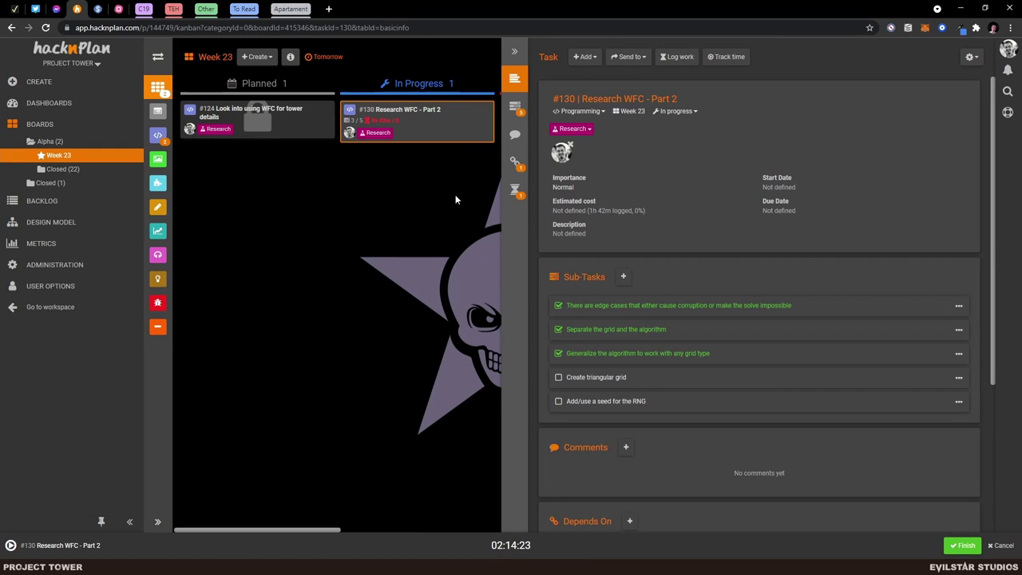
left_click(559, 377)
- Finish time tracking for Research WFC - Part 2 and log 2h 15m of work
left_click(961, 545)
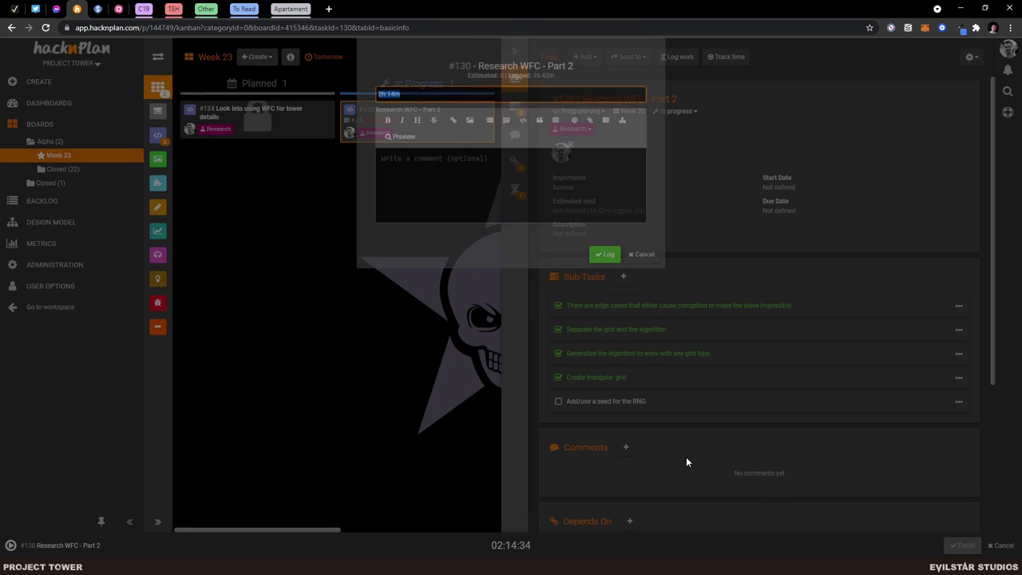
key("Right")
key("Left")
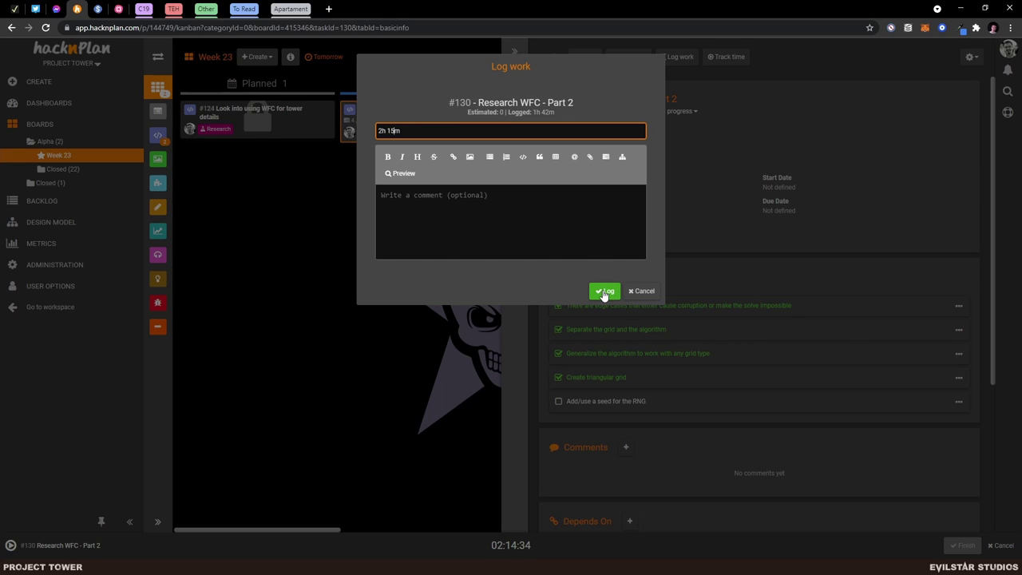
left_click(604, 292)
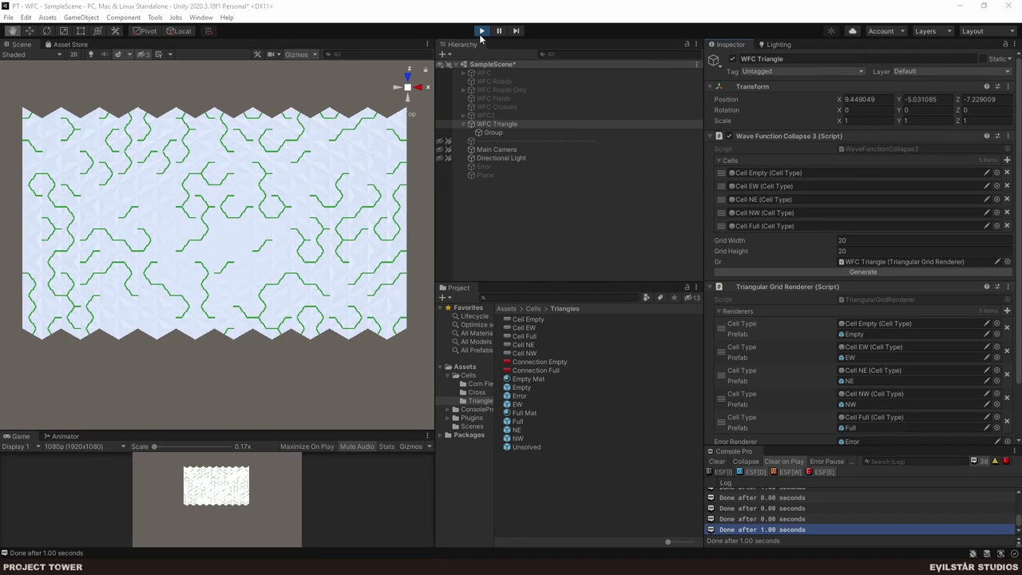
- Back in Unity, stop the running scene and make Empty Mat use Transparent rendering with an albedo alpha of 0
left_click(482, 31)
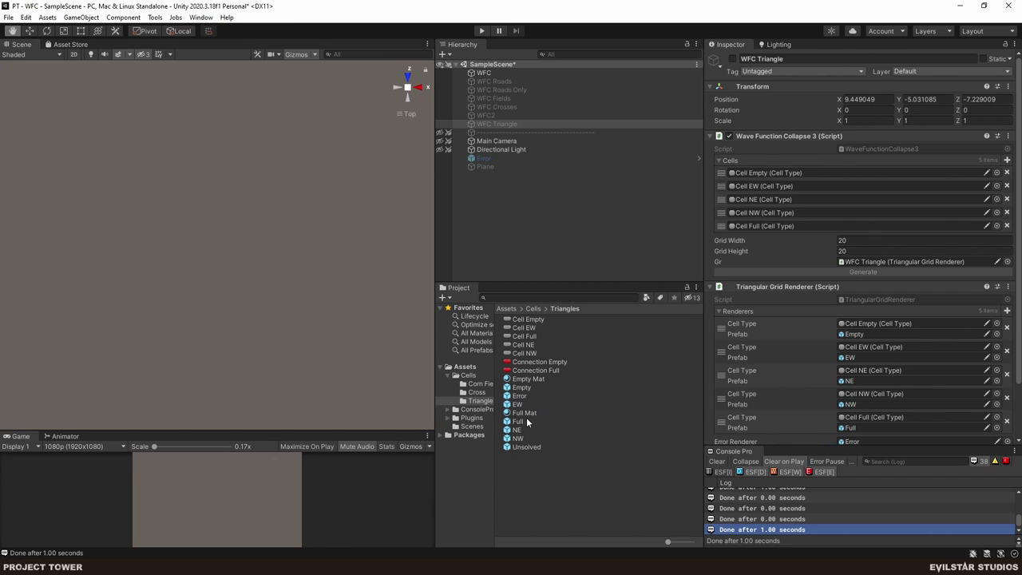
left_click(520, 387)
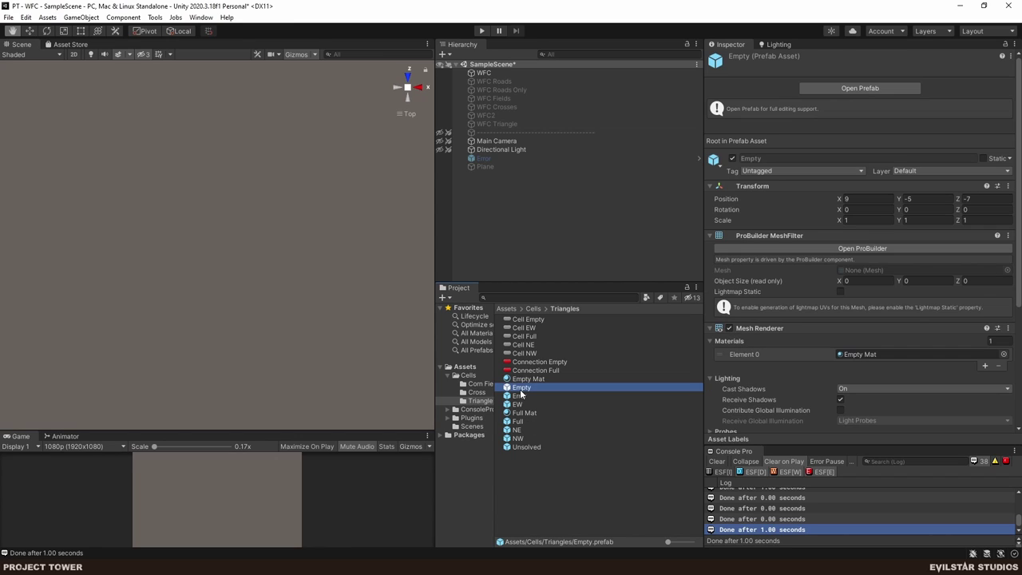
left_click(527, 380)
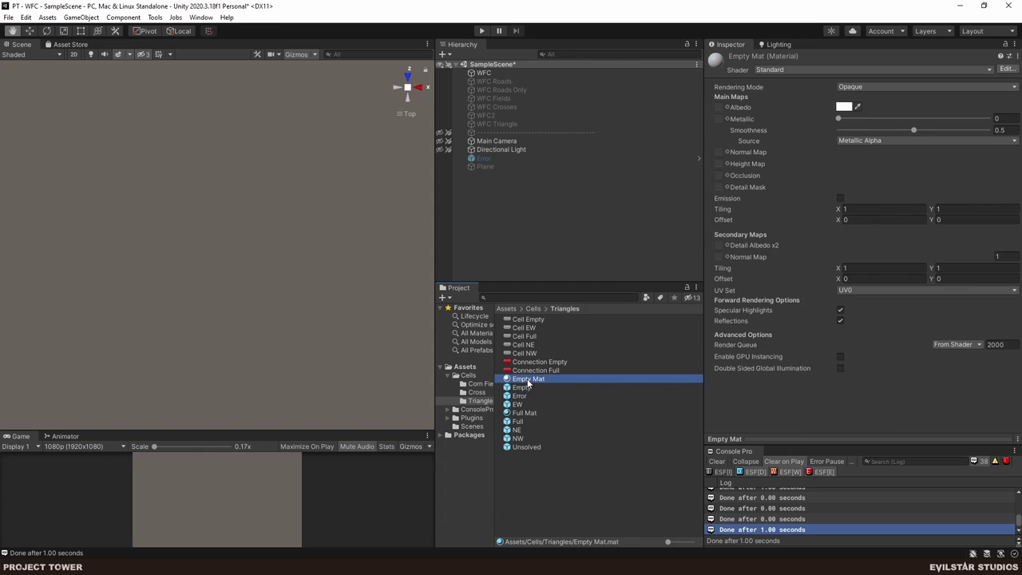
left_click(847, 86)
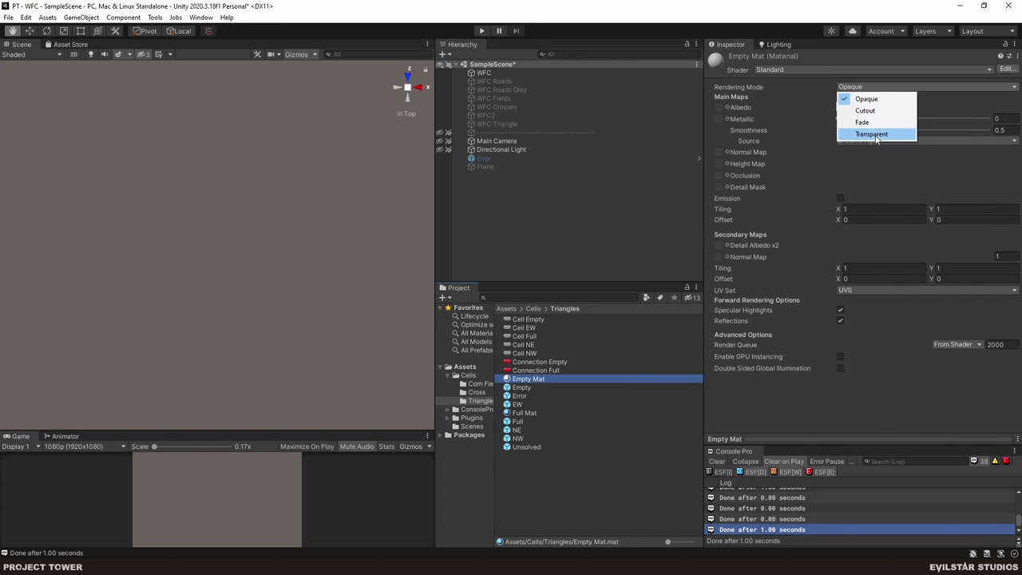
left_click(874, 133)
left_click(844, 106)
left_click_drag(888, 313, 726, 307)
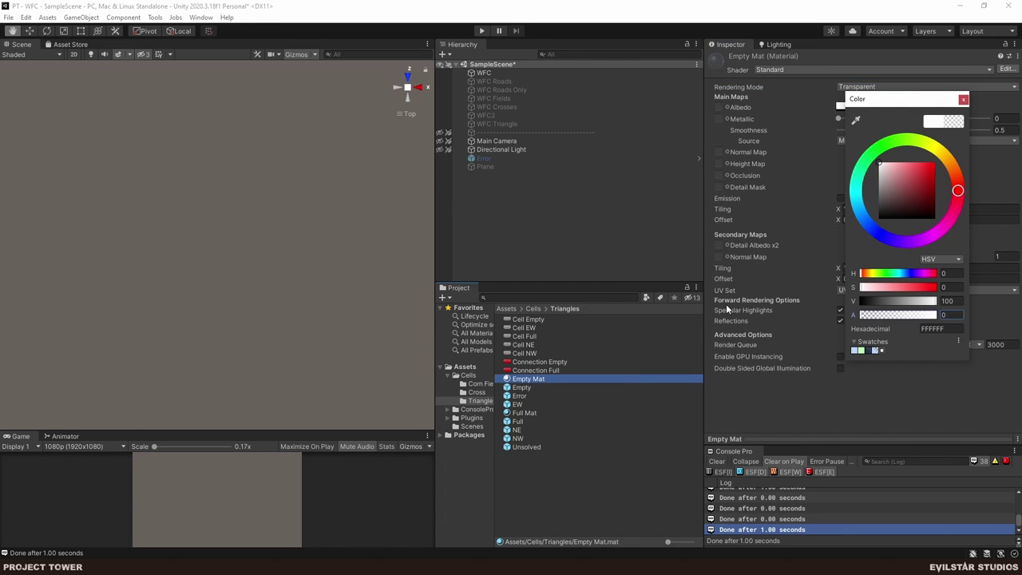
left_click(964, 99)
- Deactivate WFC, activate WFC Triangle outside play mode and run the scene with only the triangular pattern
left_click(482, 31)
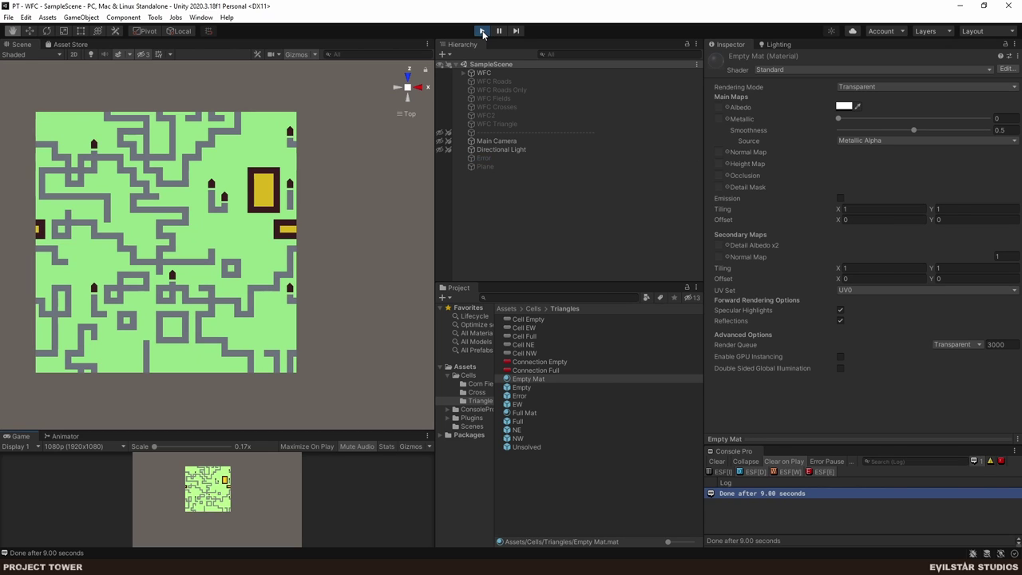
left_click(482, 31)
left_click(495, 72)
left_click(731, 60)
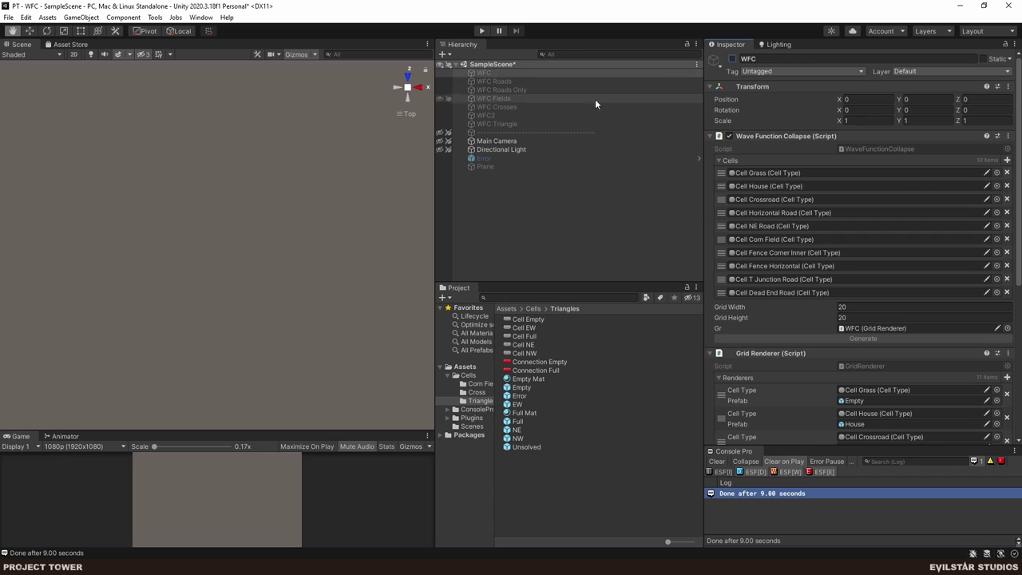
left_click(501, 124)
left_click(731, 59)
left_click(572, 206)
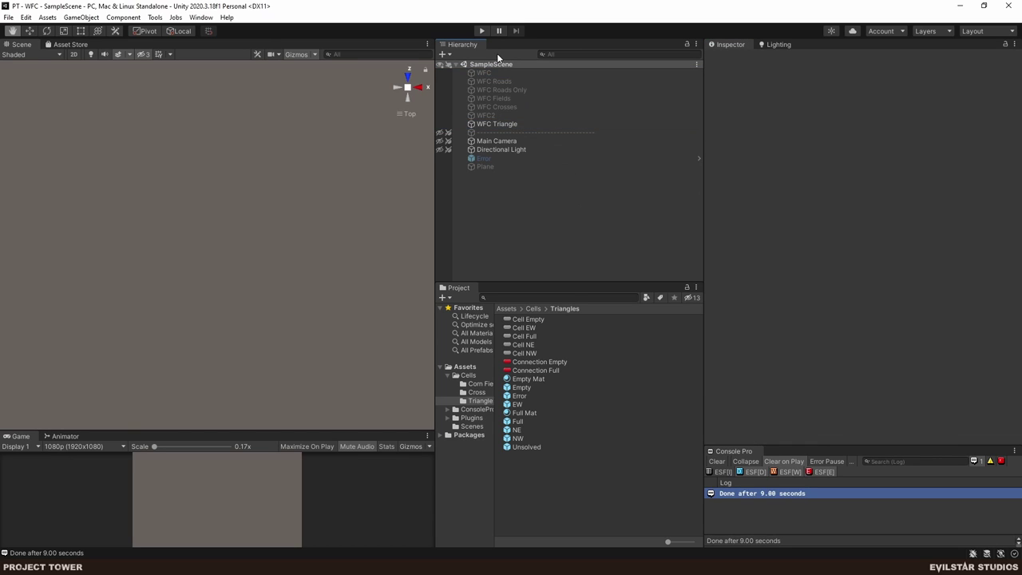
left_click(481, 31)
left_click(495, 217)
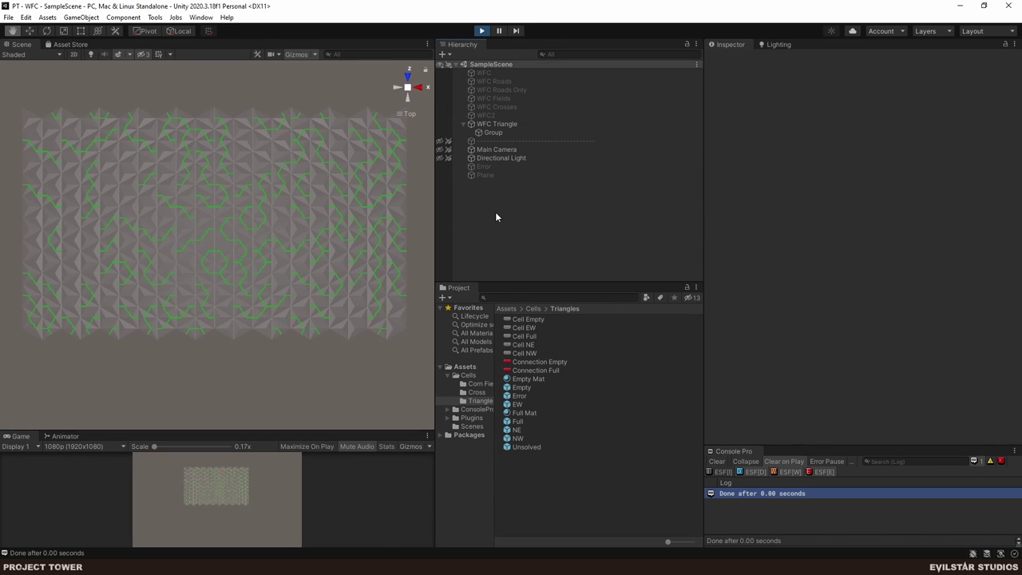
- Turn off specular highlights and reflections on Empty Mat and set its smoothness to 0
left_click(535, 380)
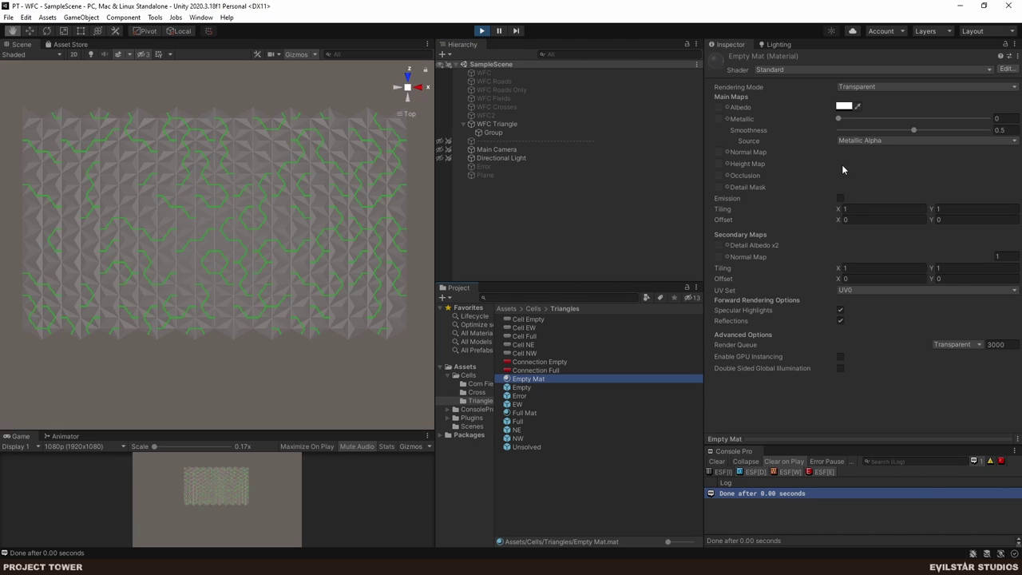
left_click(842, 106)
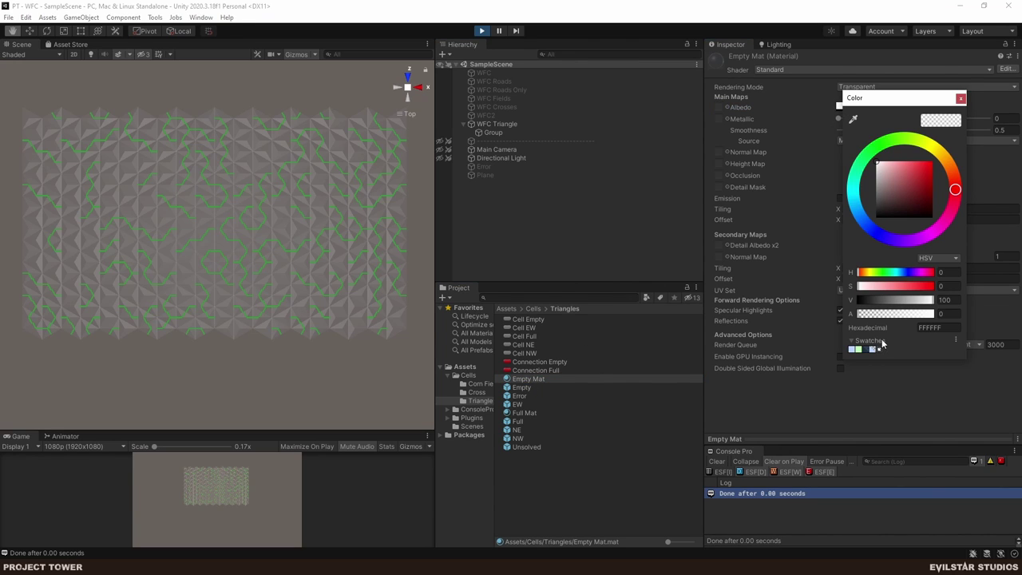
left_click(959, 99)
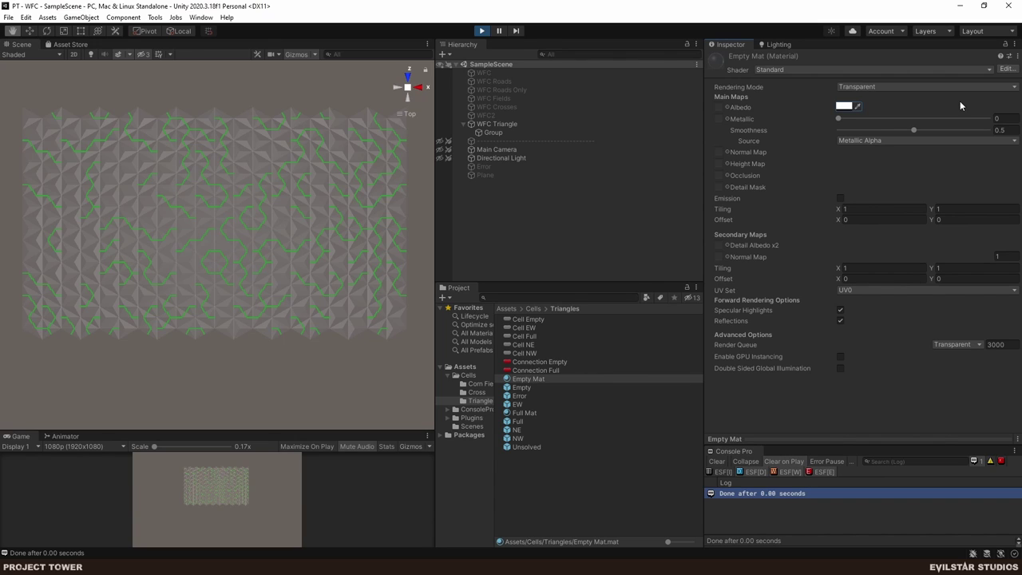
left_click(840, 311)
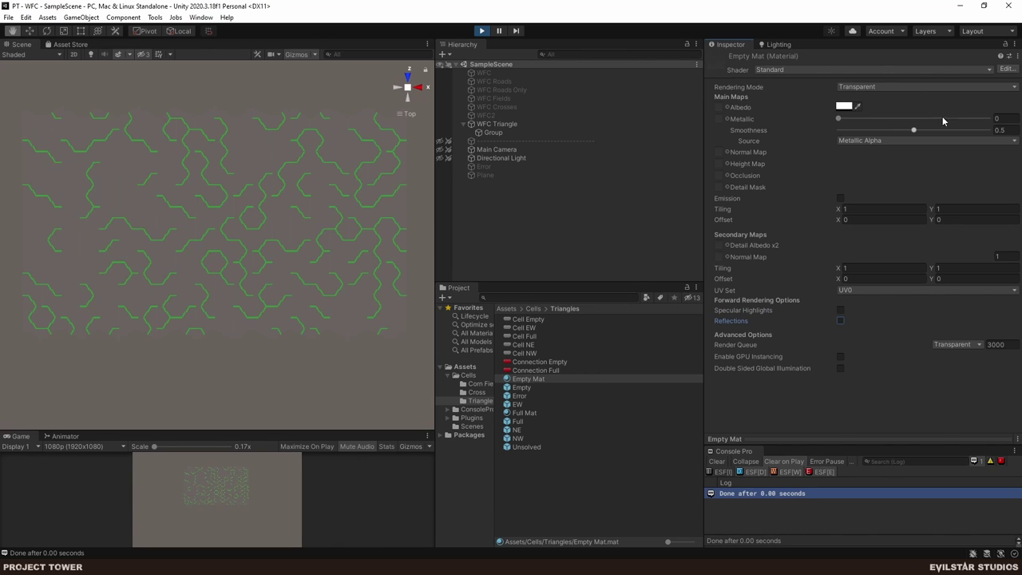
left_click_drag(913, 130, 762, 131)
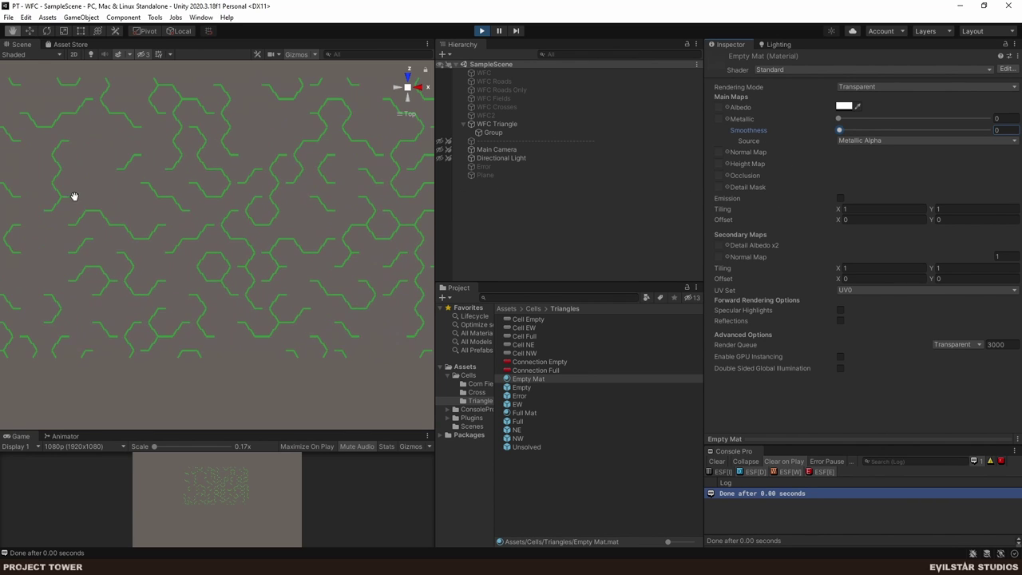
- Examine the generated green path segments up close and from a low angle, checking how they connect without the visible base
scroll(228, 279, "up", 3)
left_click_drag(229, 279, 287, 317)
scroll(286, 318, "down", 6)
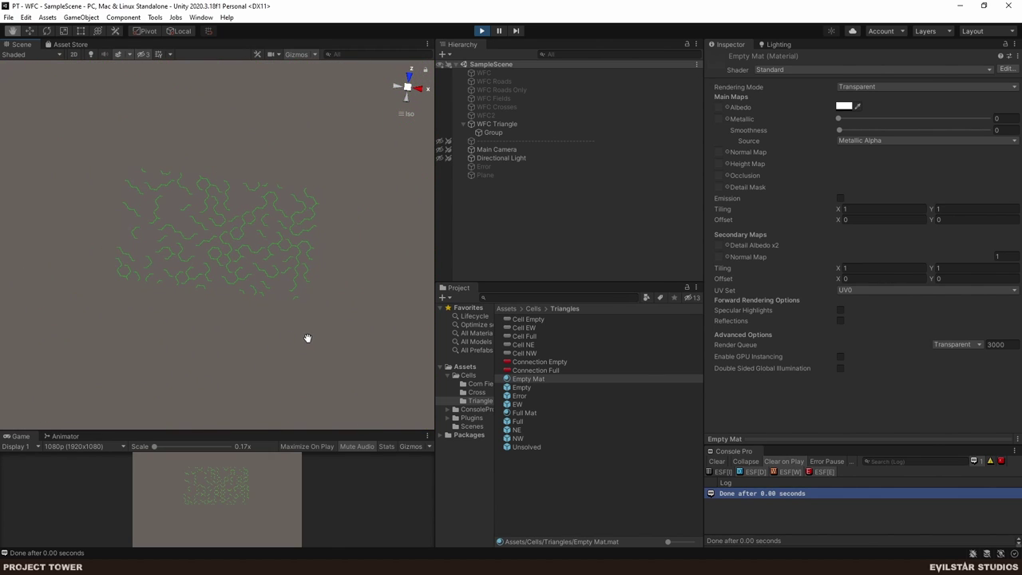
scroll(353, 194, "up", 3)
scroll(164, 221, "up", 5)
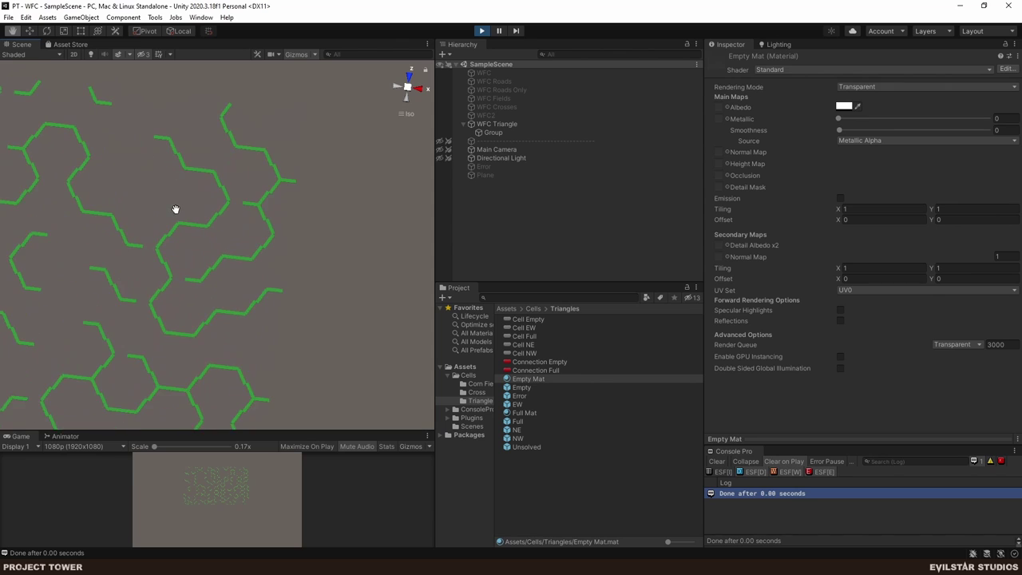
scroll(256, 290, "up", 6)
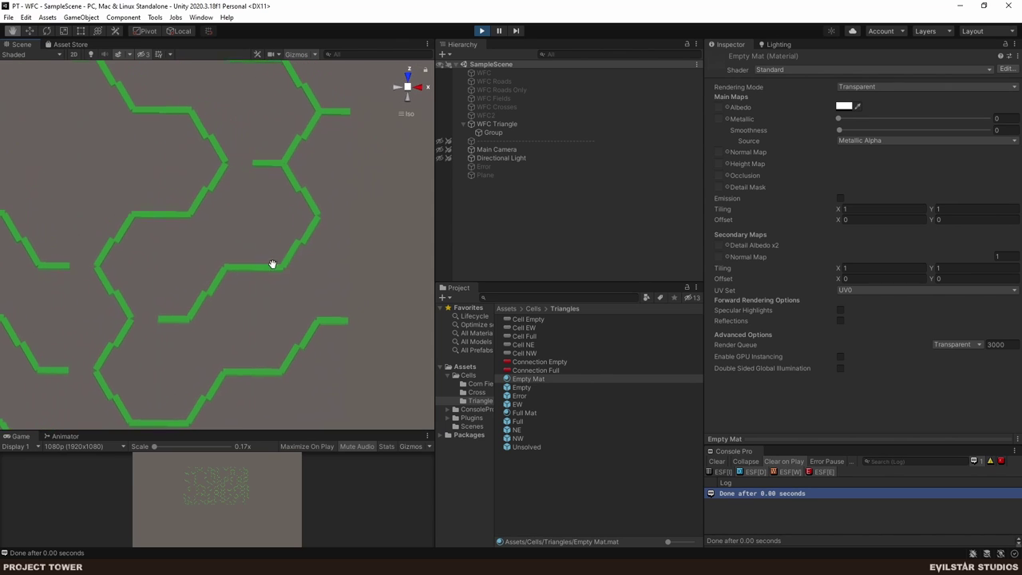
scroll(229, 289, "up", 2)
left_click_drag(229, 290, 246, 122)
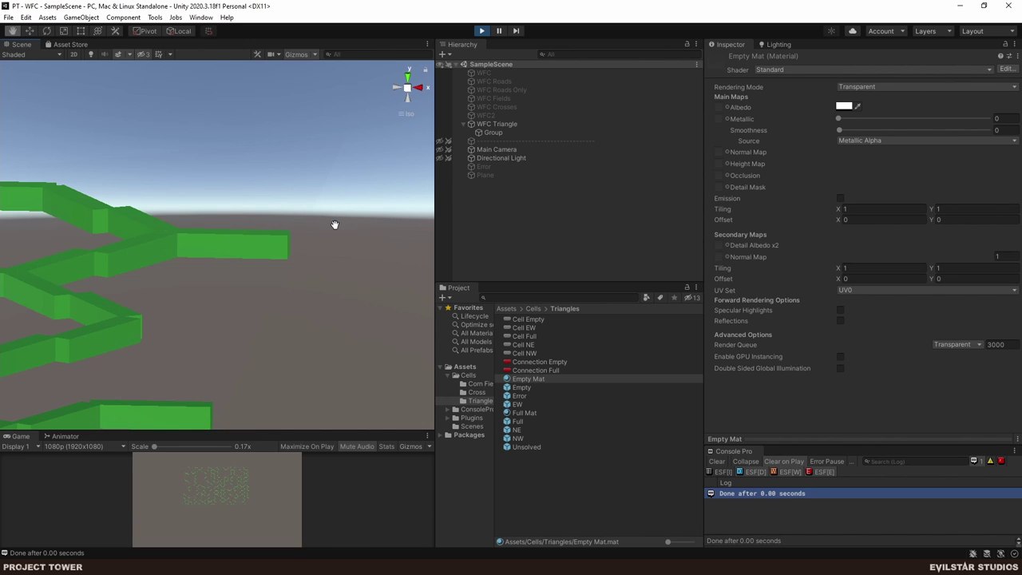
mouse_move(232, 239)
left_mouse_down()
mouse_move(258, 244)
mouse_move(226, 226)
mouse_move(215, 233)
mouse_move(228, 231)
left_mouse_up()
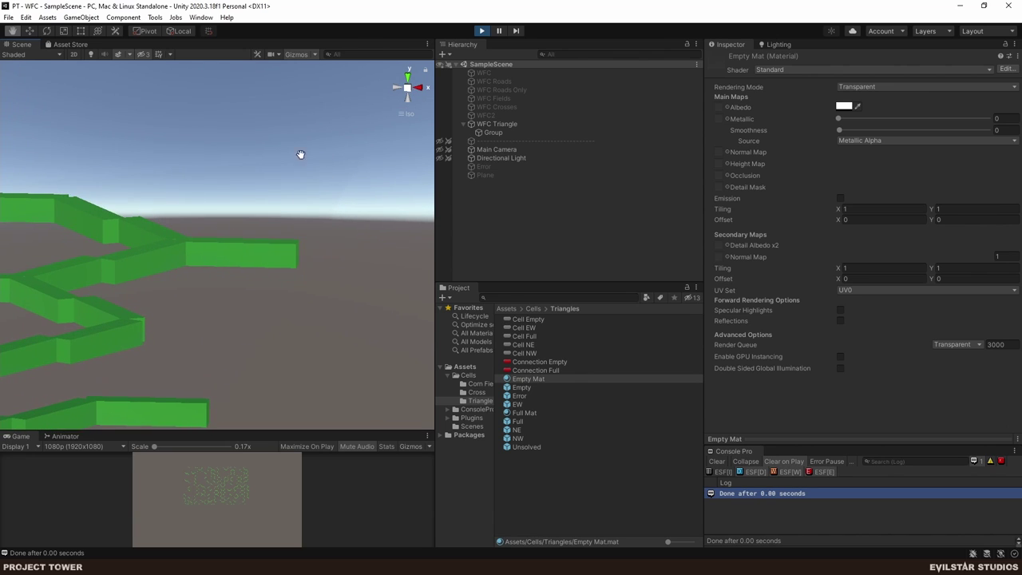
scroll(218, 334, "down", 2)
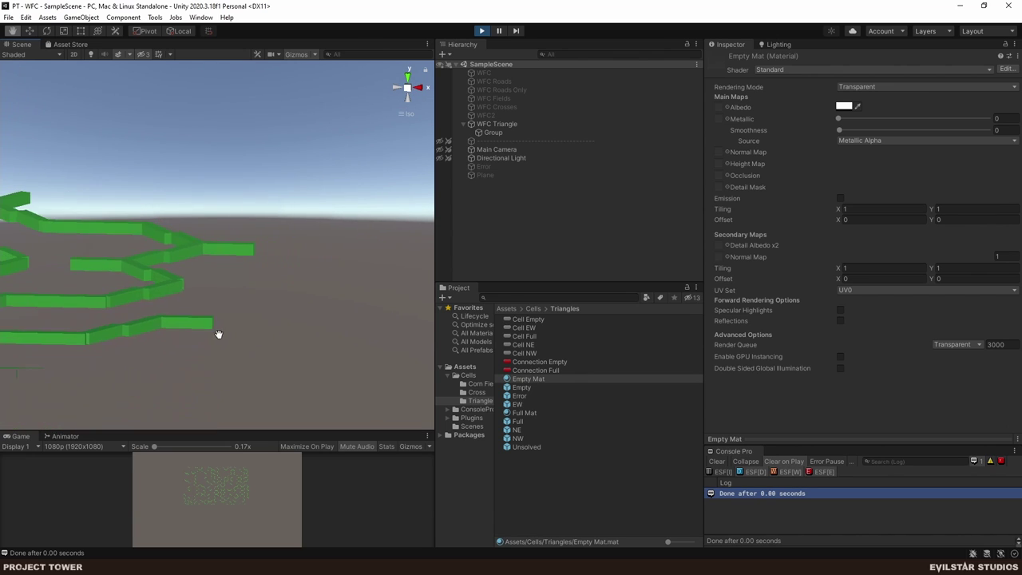
- Examine the entire generated path pattern from directly above
left_click(407, 74)
scroll(175, 322, "down", 4)
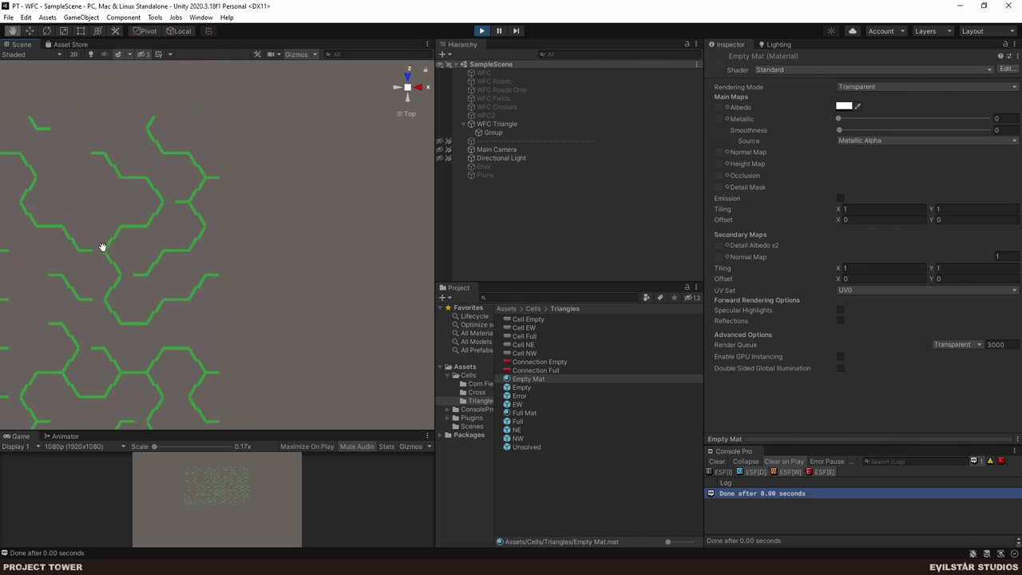
scroll(261, 211, "down", 2)
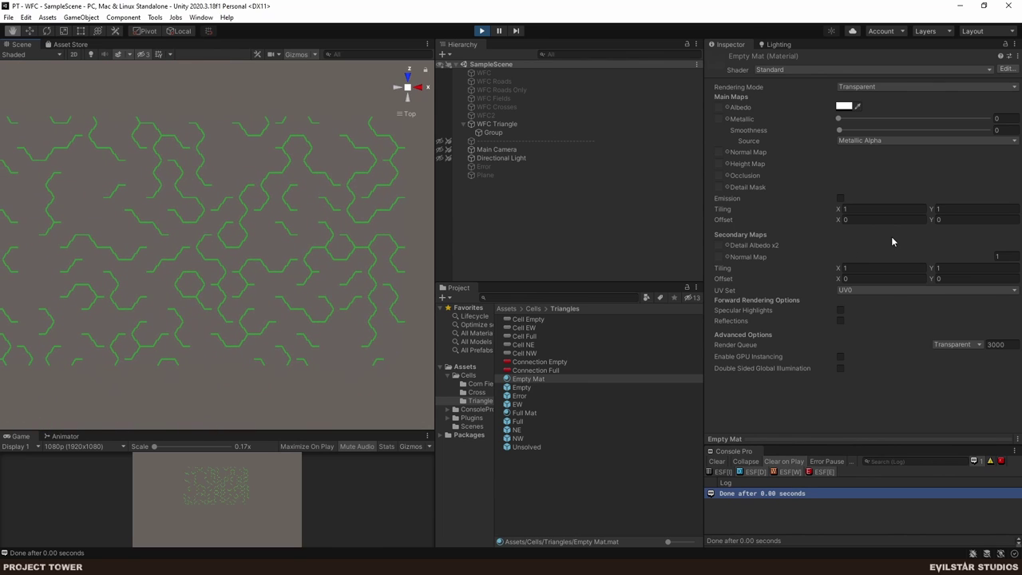
- Check that Empty Mat's smoothness, metallic value and albedo alpha are all at 0
left_click(841, 130)
left_click(838, 119)
left_click(843, 105)
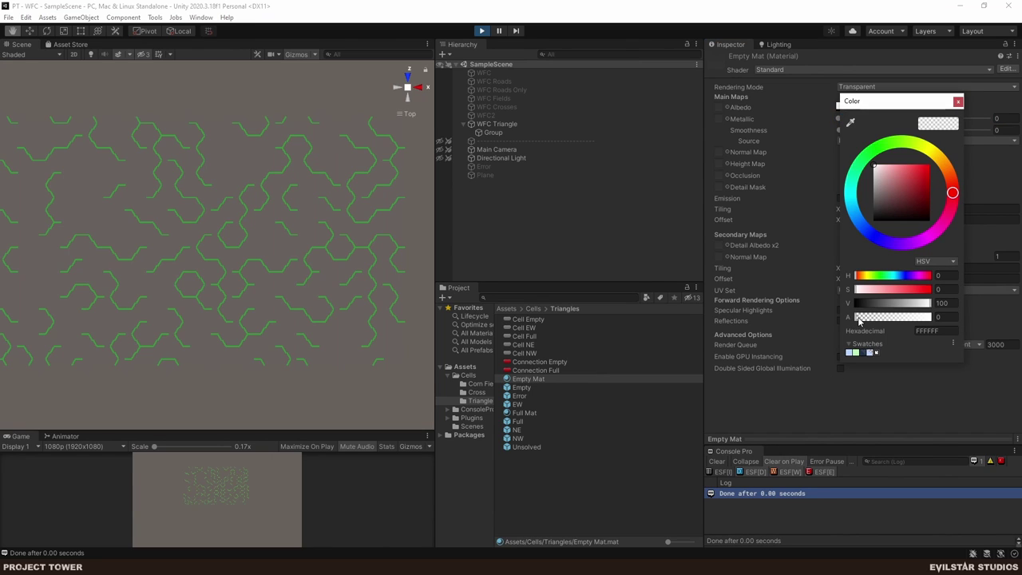
left_click_drag(857, 317, 831, 341)
left_click(958, 100)
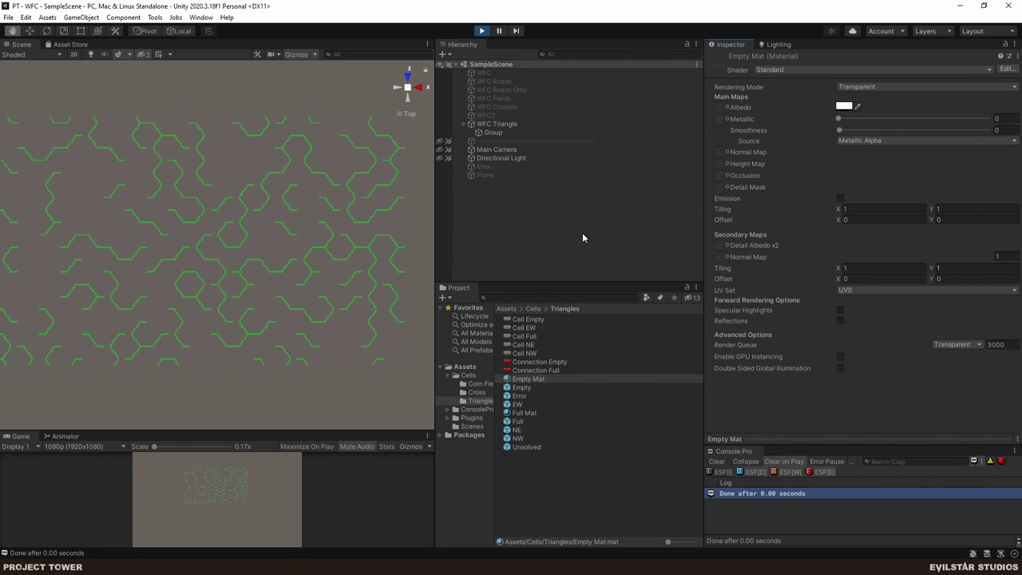
- Deselect Empty Mat, try to save the running scene, and look over the full path pattern from above
left_click(516, 234)
key("ctrl+s")
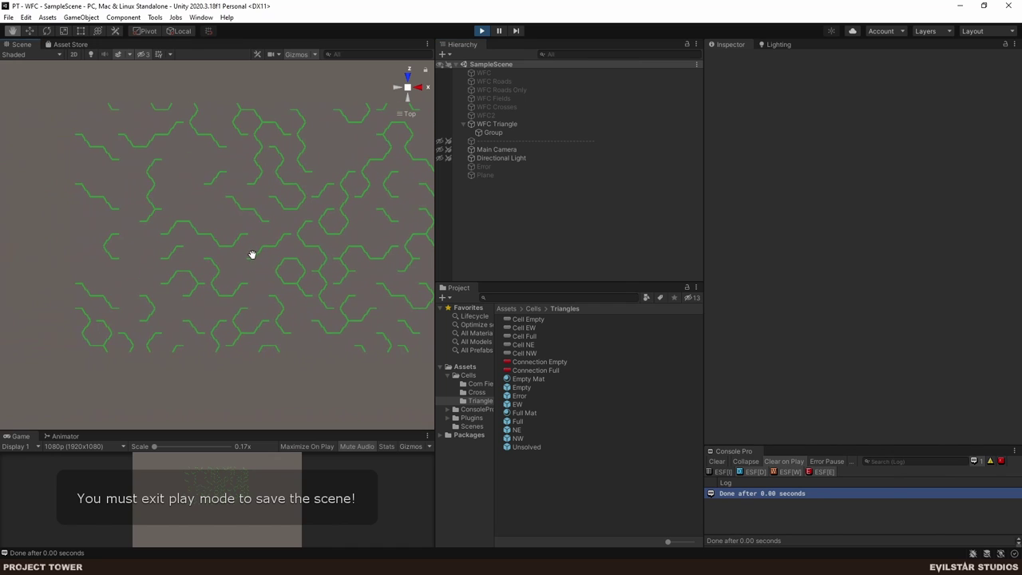
scroll(192, 271, "down", 3)
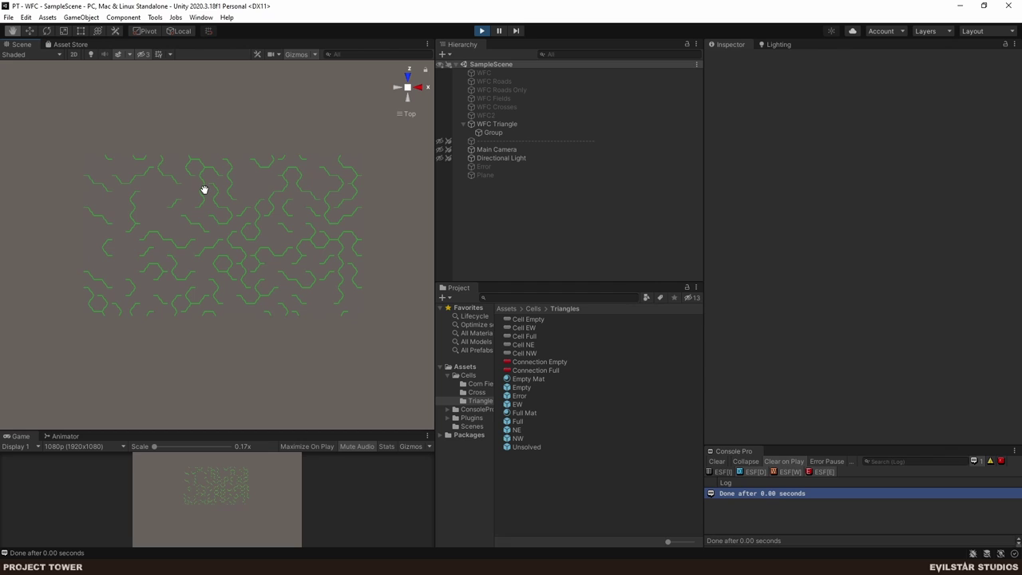
scroll(277, 276, "up", 5)
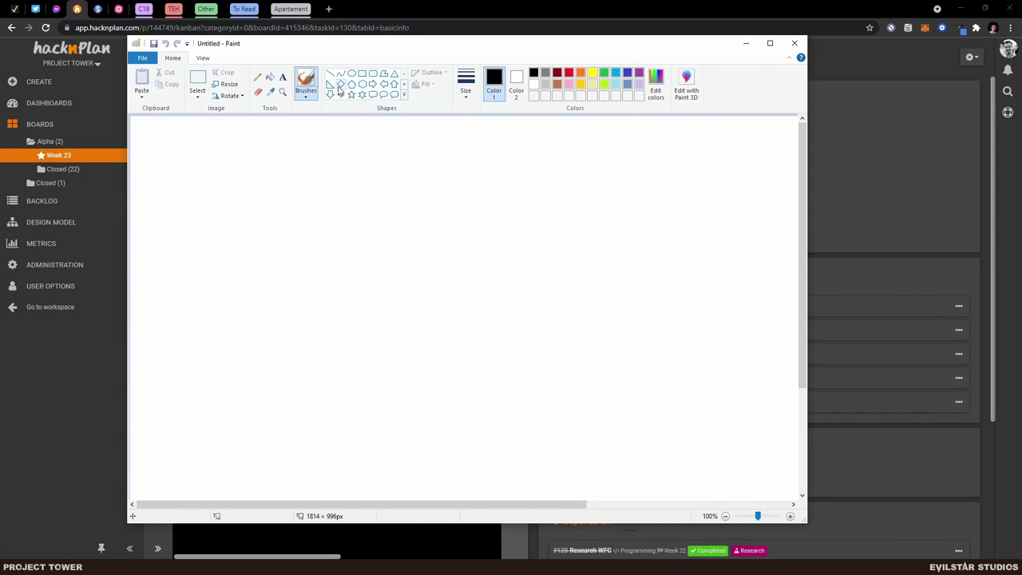
- In Paint, draw a black-outlined triangle about 392 × 392 px in the middle of the canvas
left_click(394, 73)
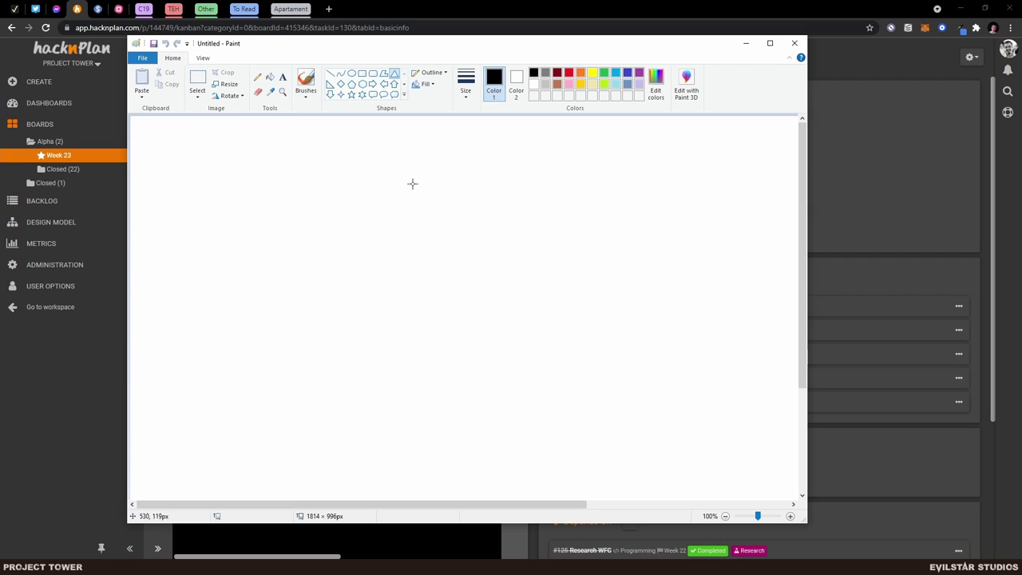
mouse_move(358, 395)
left_mouse_down()
mouse_move(566, 167)
mouse_move(572, 189)
mouse_move(620, 207)
mouse_move(664, 187)
left_mouse_up()
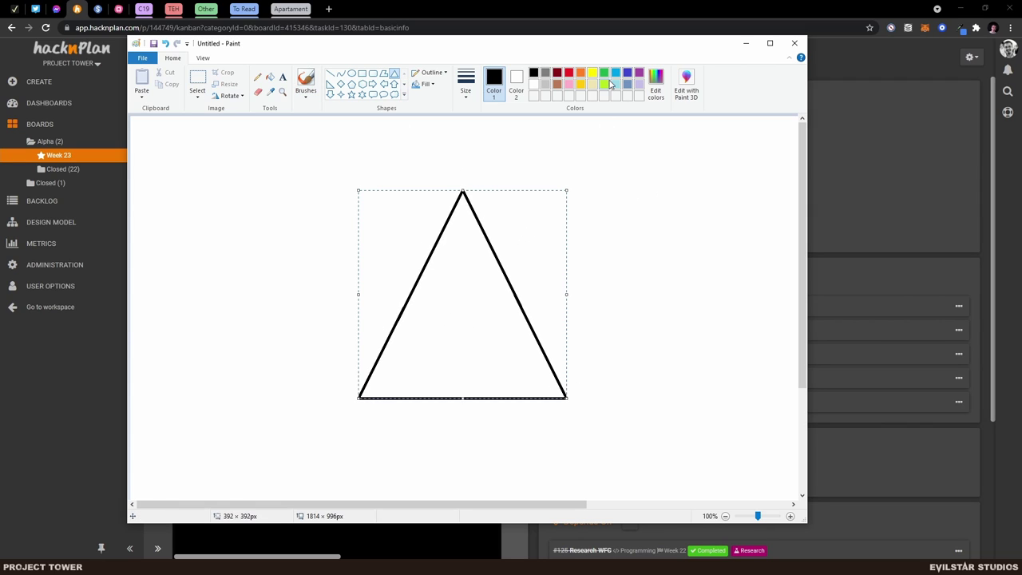
left_click(603, 73)
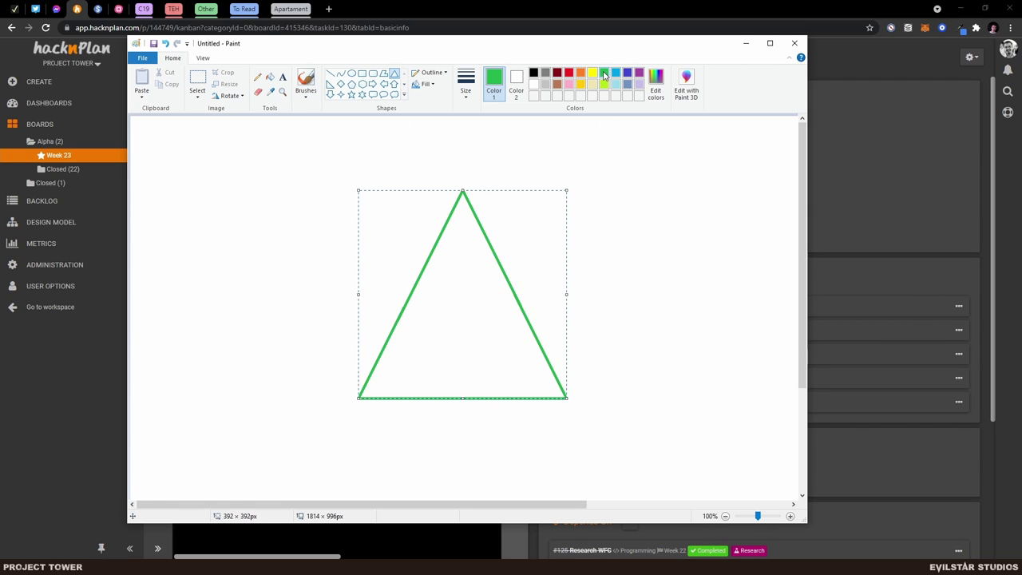
left_click(533, 73)
- Brush a thick green line from the middle of the triangle's left edge through its centre to the middle of its base
left_click(306, 80)
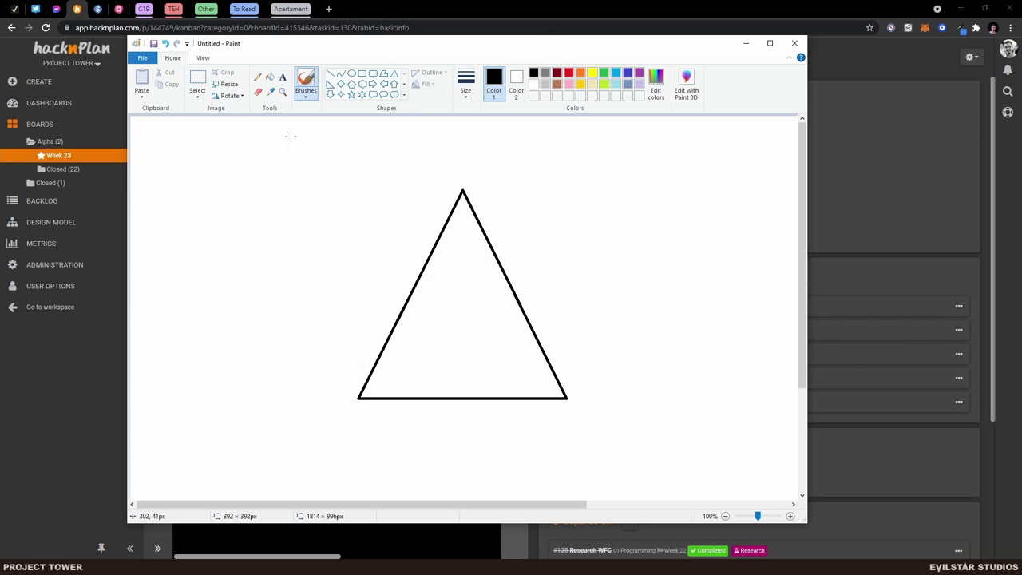
left_click(468, 89)
left_click(483, 188)
left_click(604, 73)
mouse_move(410, 297)
left_mouse_down()
mouse_move(461, 321)
mouse_move(460, 398)
left_mouse_up()
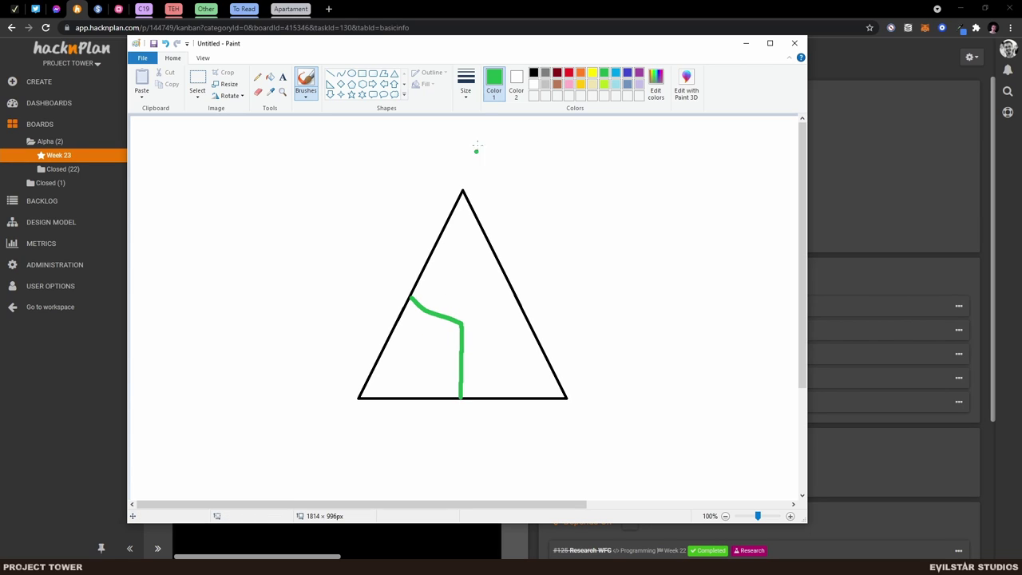
- Fill the triangle's lower-left area enclosed by the brushed line with green, and minimise Paint
left_click(270, 77)
left_click(441, 356)
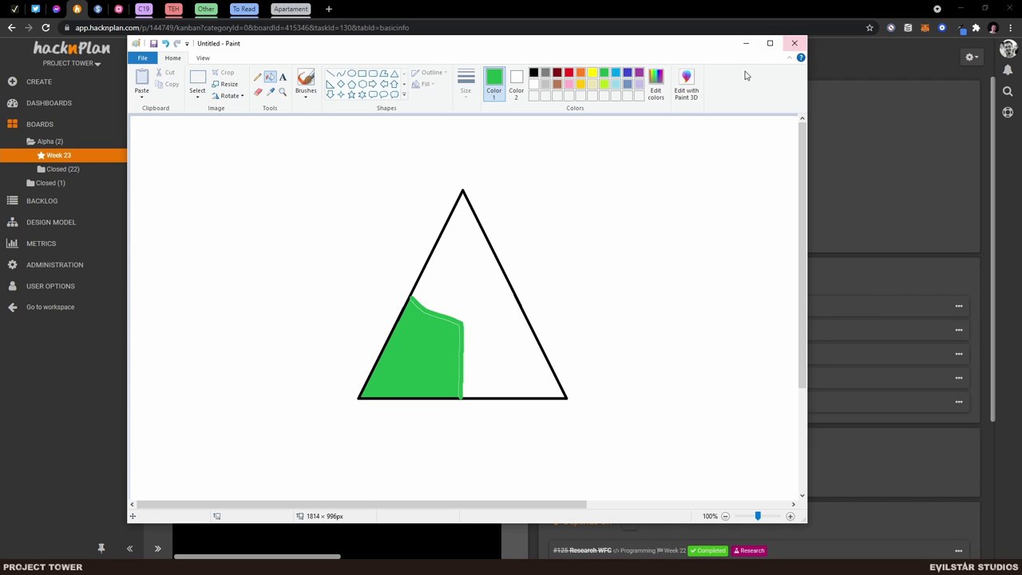
left_click(746, 43)
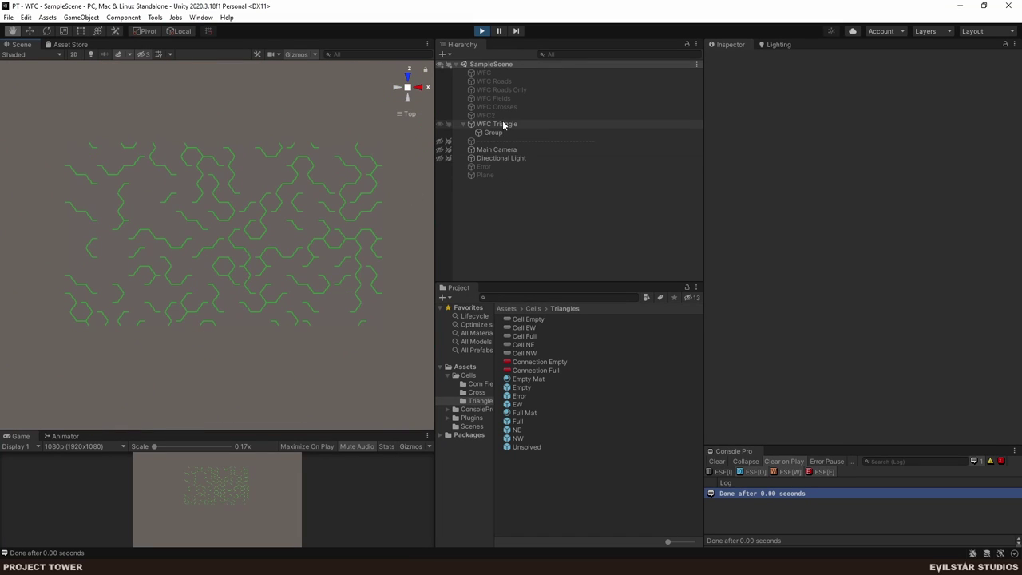
- Back in Unity, select WFC Triangle and repeatedly regenerate its 20 by 20 pattern to compare different path layouts
left_click(496, 124)
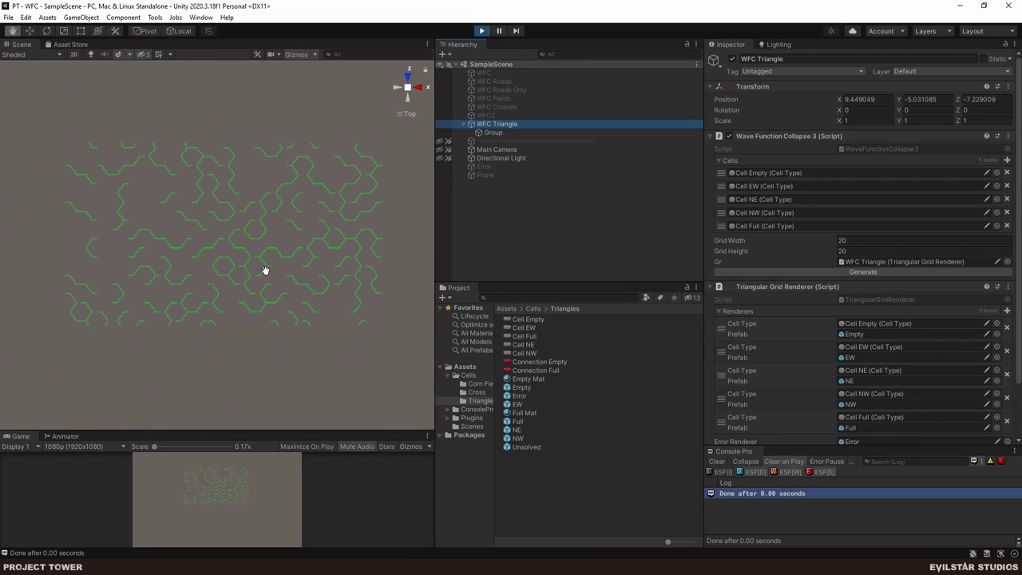
left_click(864, 272)
left_click(865, 272)
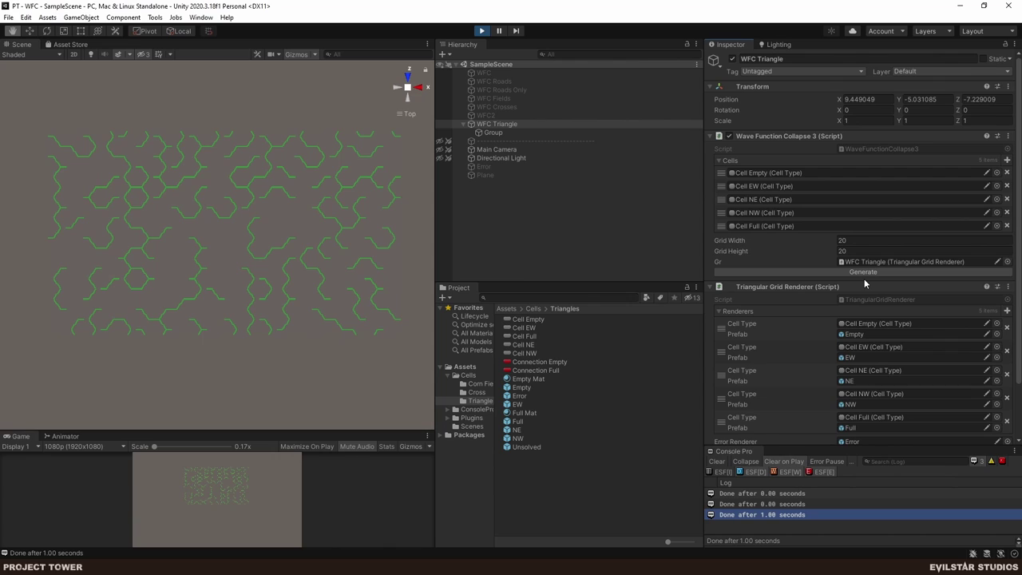
left_click(854, 273)
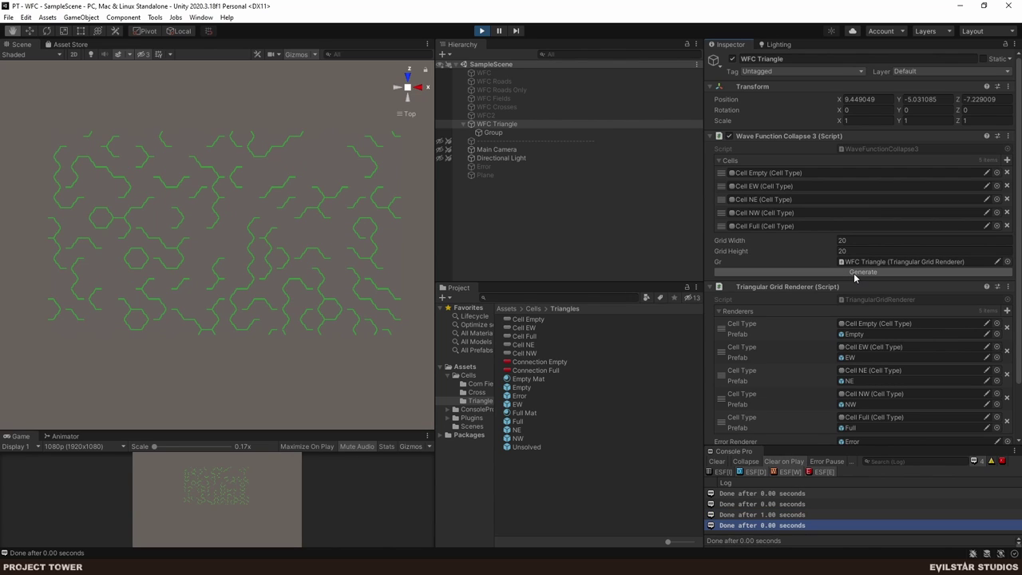
left_click(854, 273)
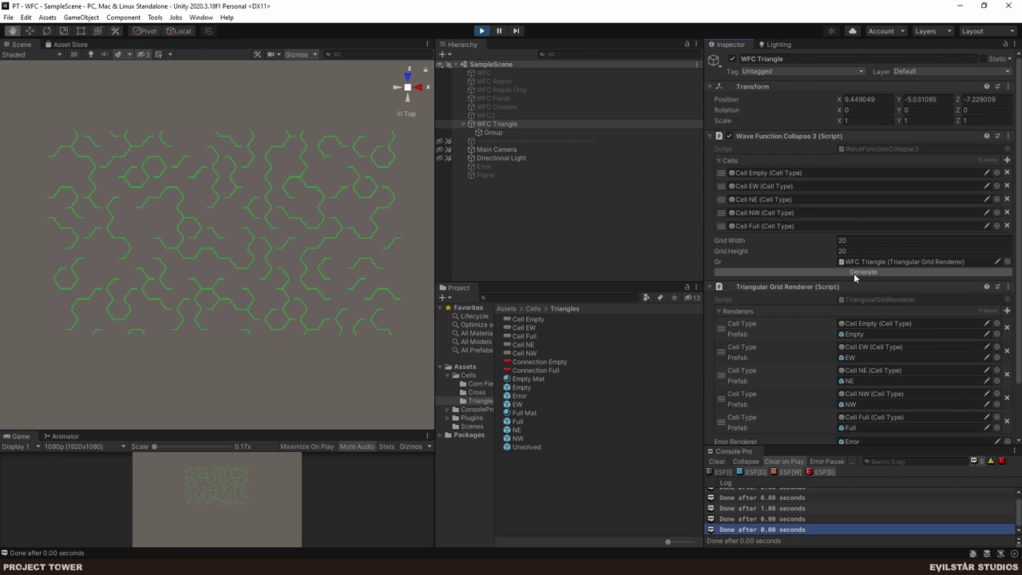
left_click(853, 273)
left_click(853, 273)
left_click(853, 273)
left_click(853, 273)
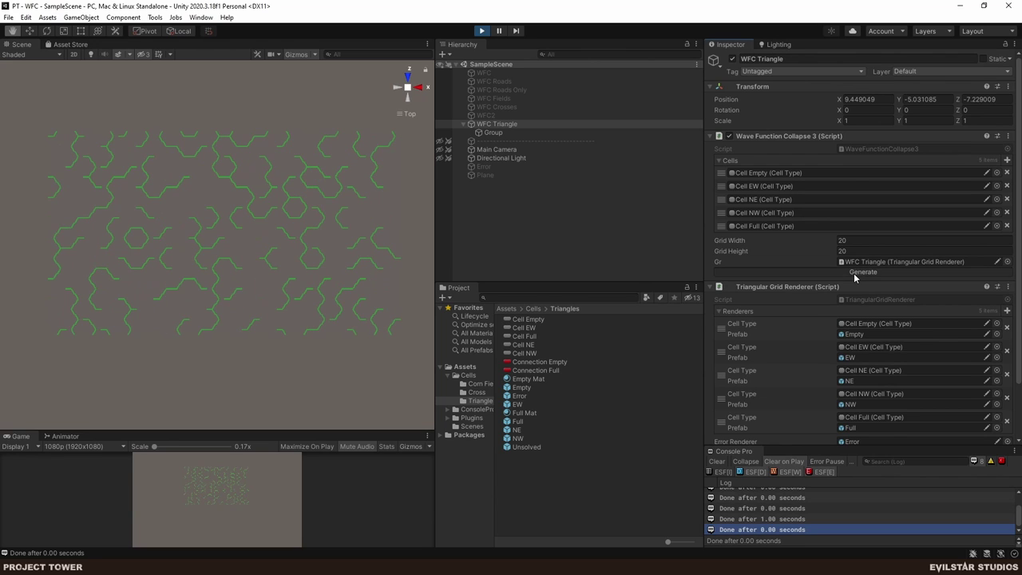
left_click(853, 273)
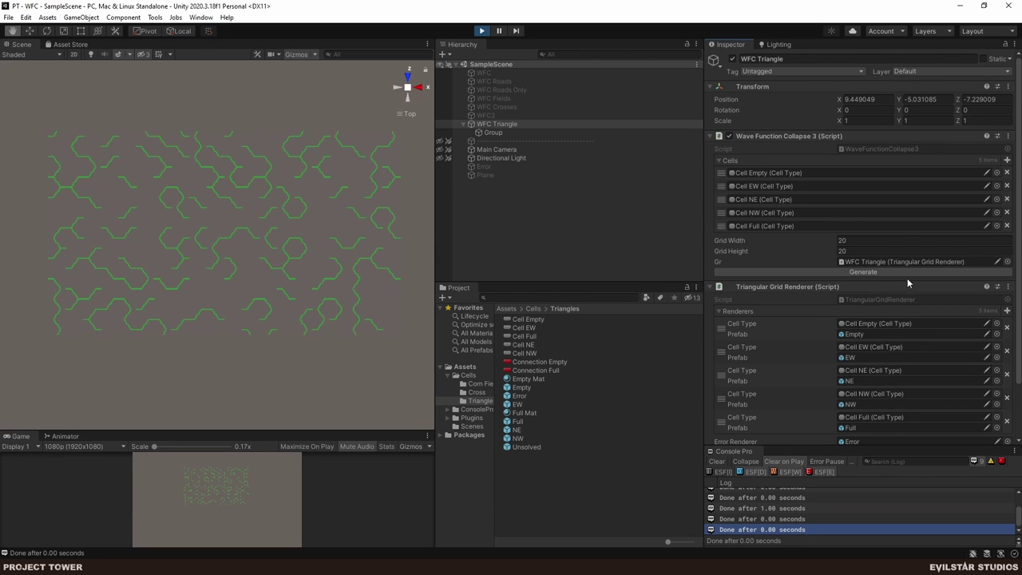
left_click(867, 272)
left_click(867, 272)
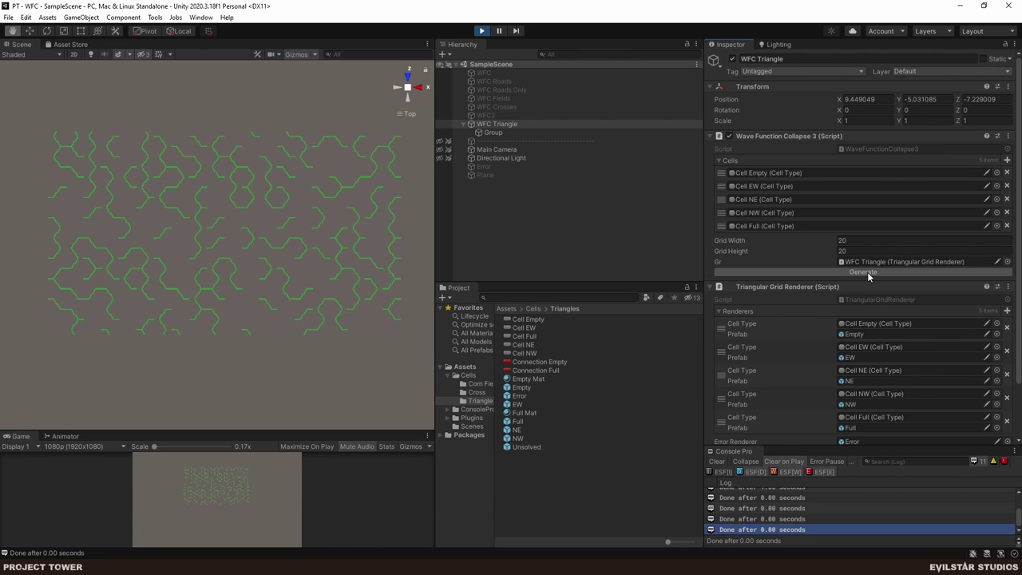
left_click(867, 272)
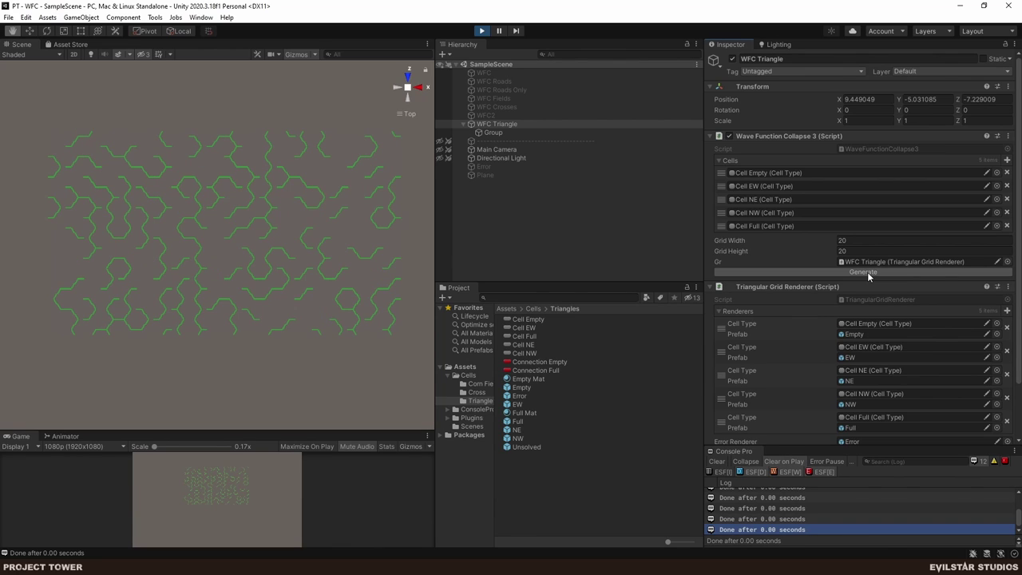
left_click(866, 271)
left_click(867, 271)
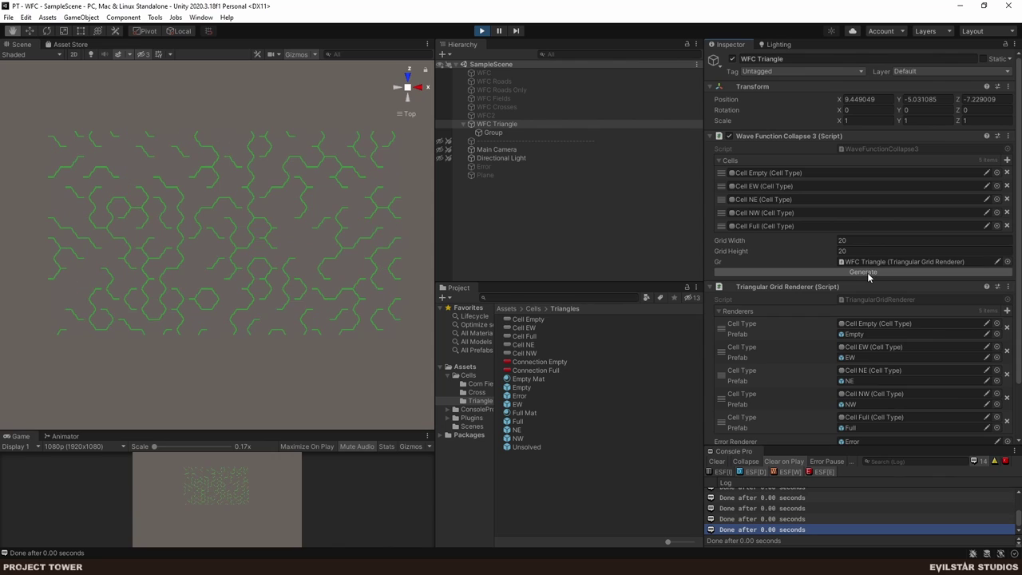